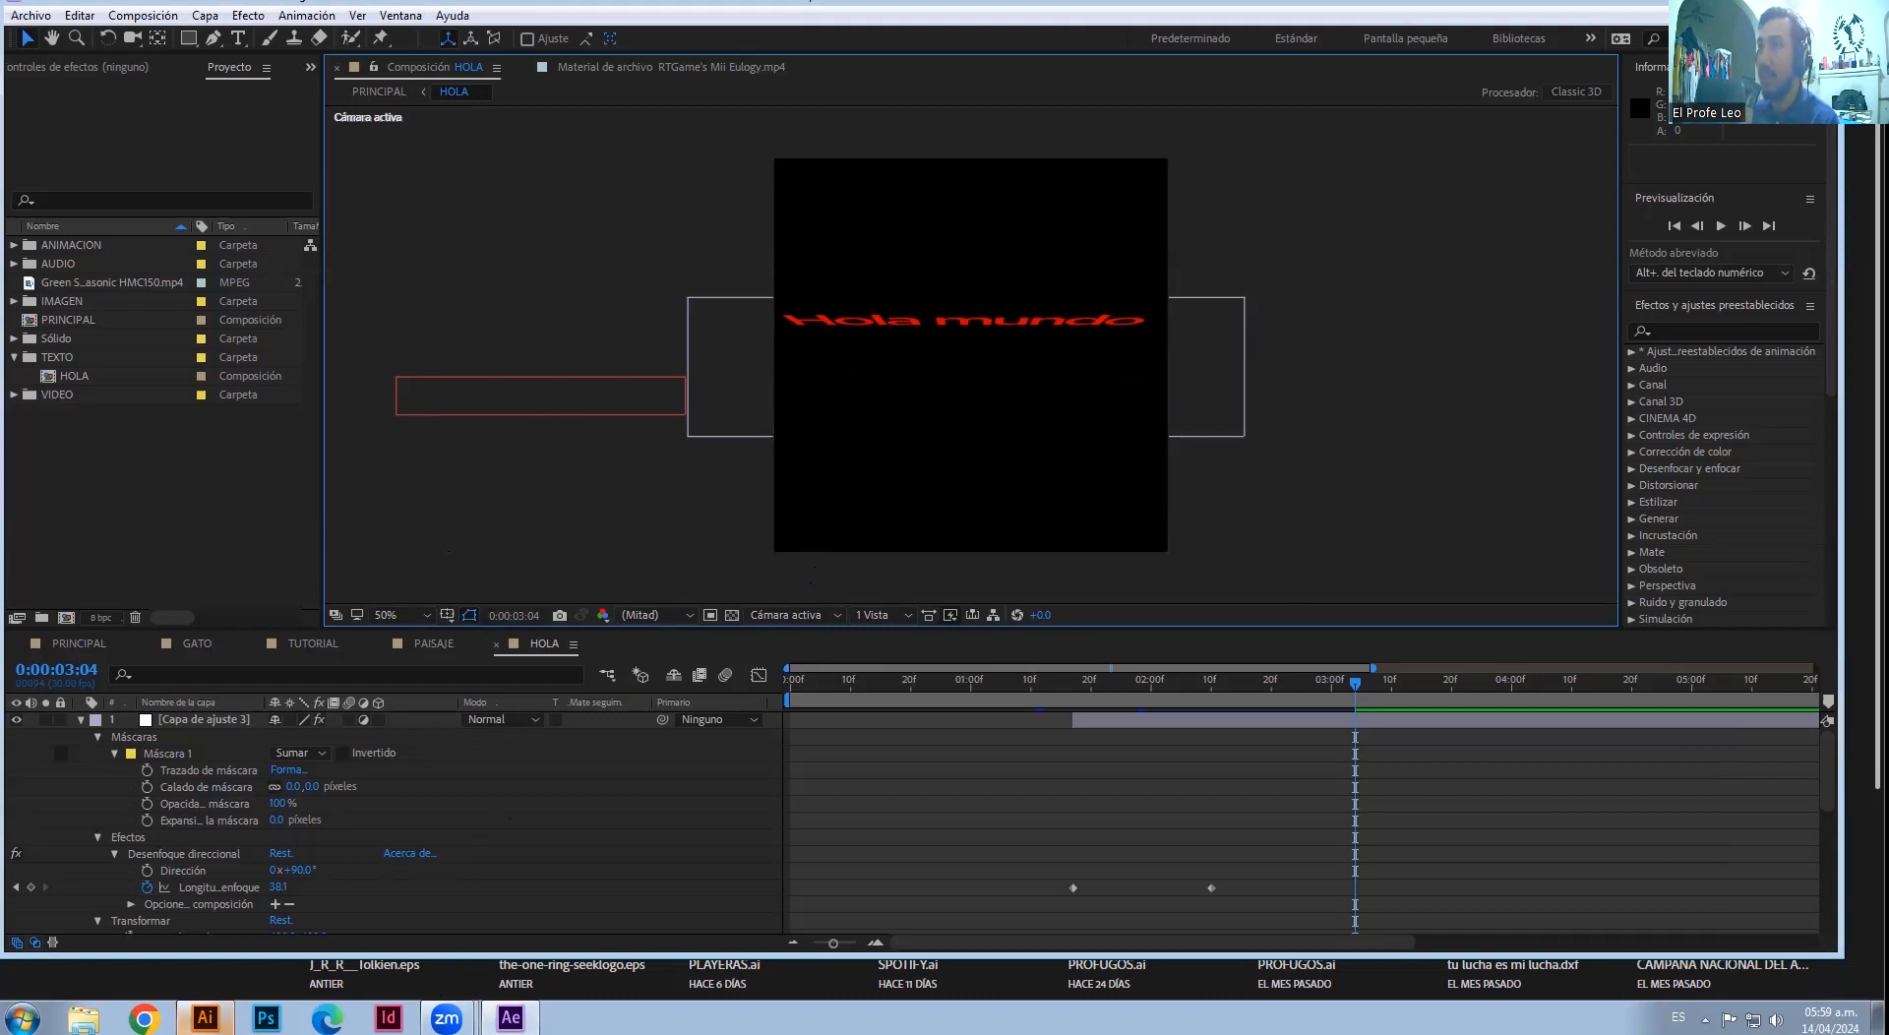
# - Switch to Illustrator and create a new document from the Carta preset, 215.9 x 279.4 mm
pyautogui.click(205, 1018)
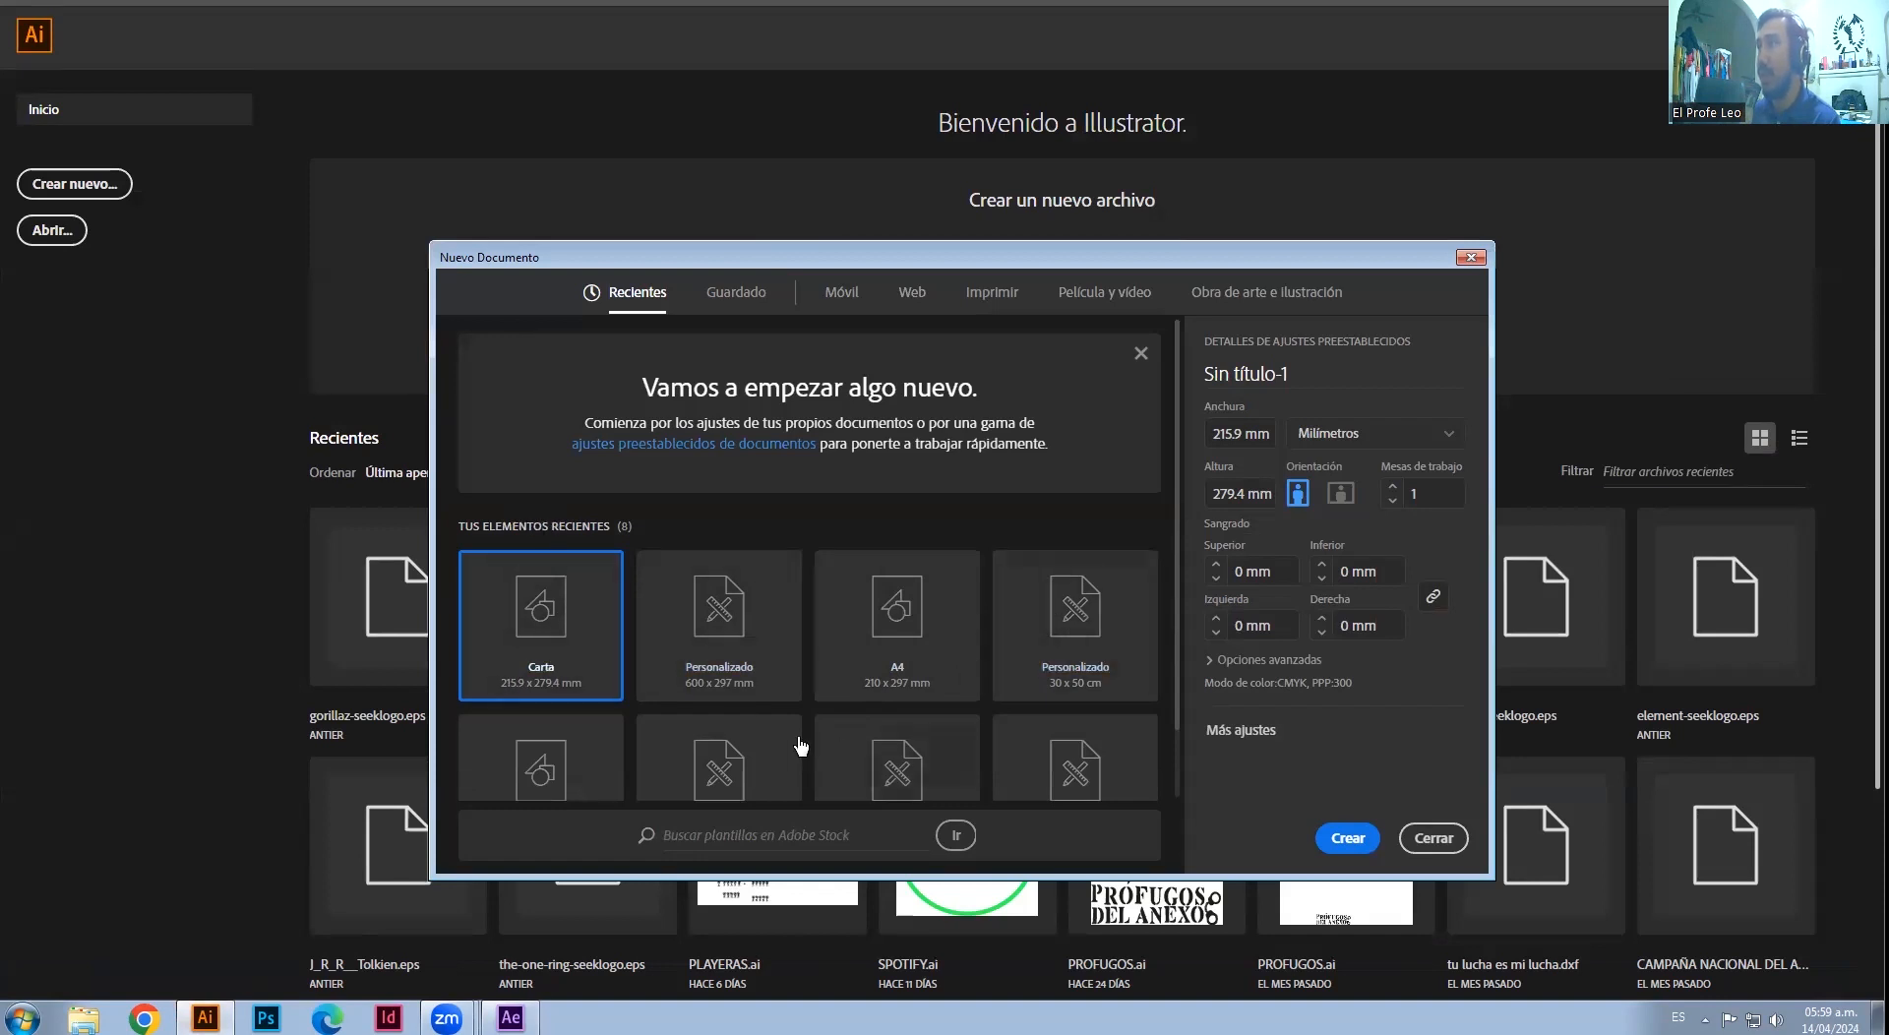
pyautogui.doubleClick(560, 627)
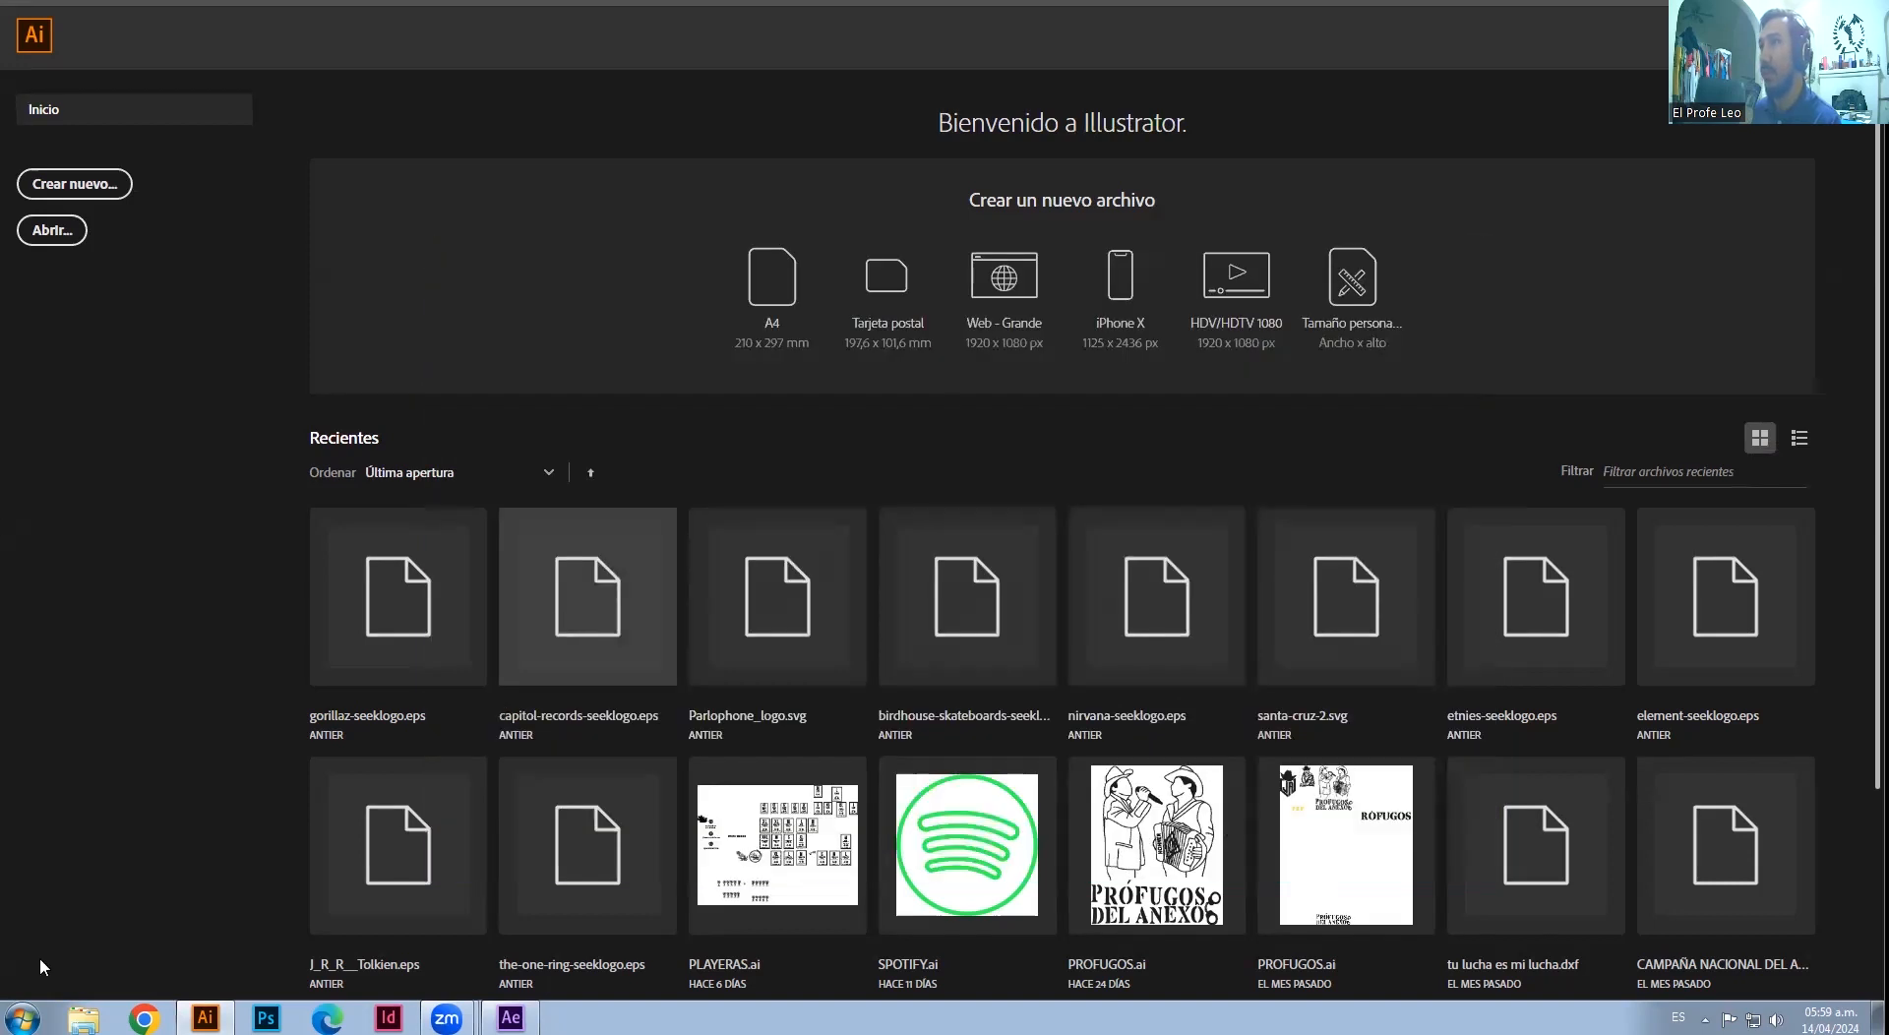
pyautogui.click(511, 1017)
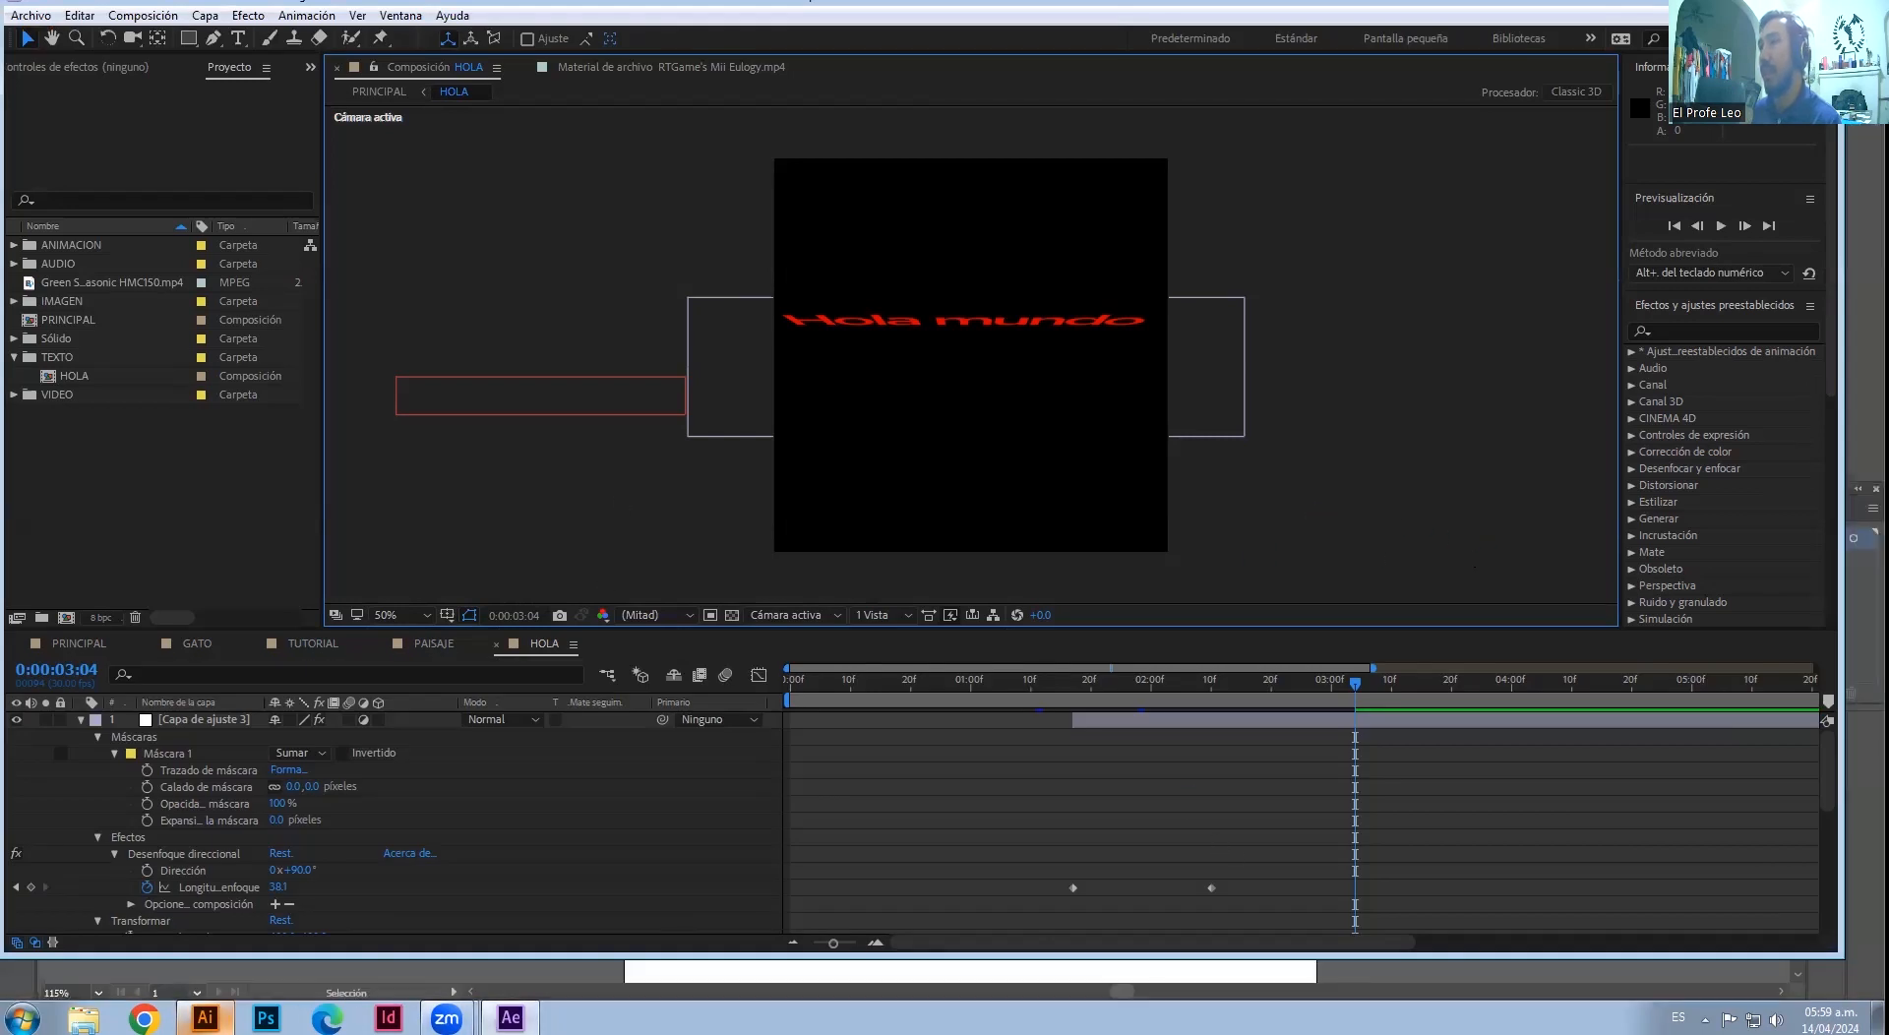
pyautogui.hotkey('alt', 'Tab')
# - Create another new document measured in pixels, 1920 px wide and 1080 px high
pyautogui.hotkey('ctrl', 'n')
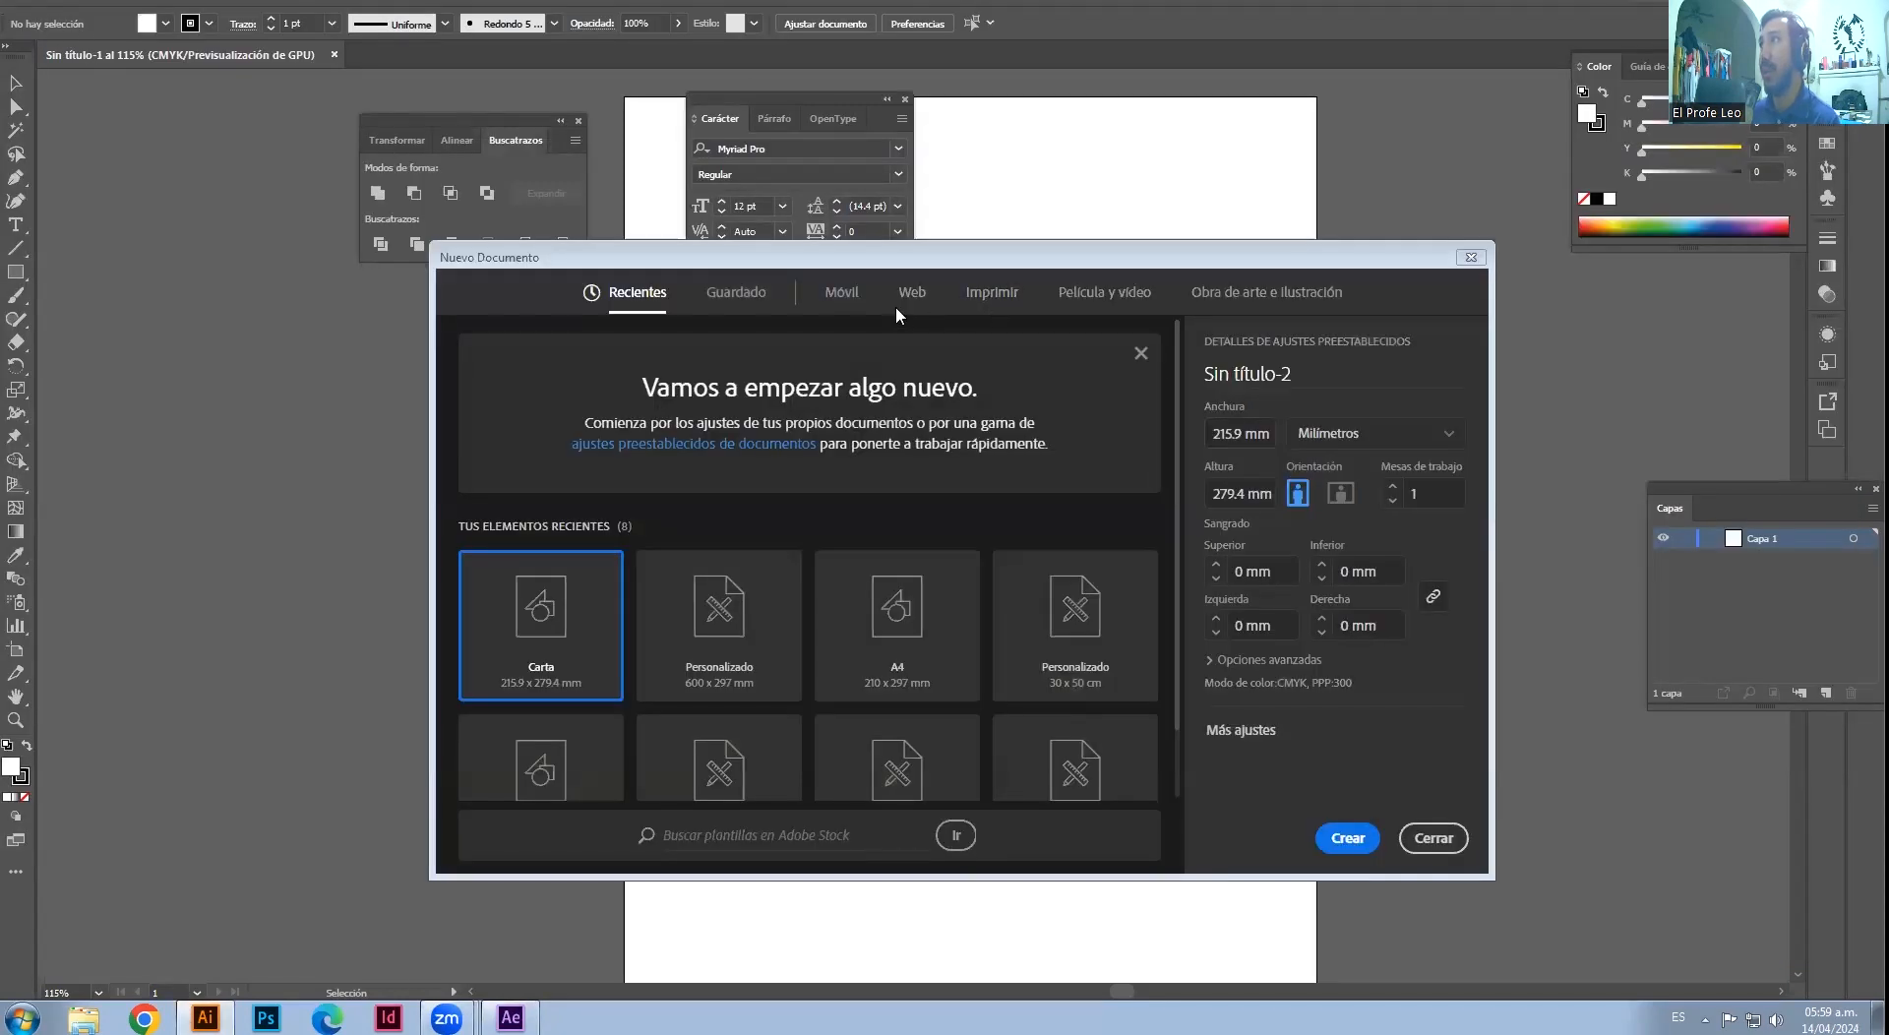
pyautogui.click(1333, 442)
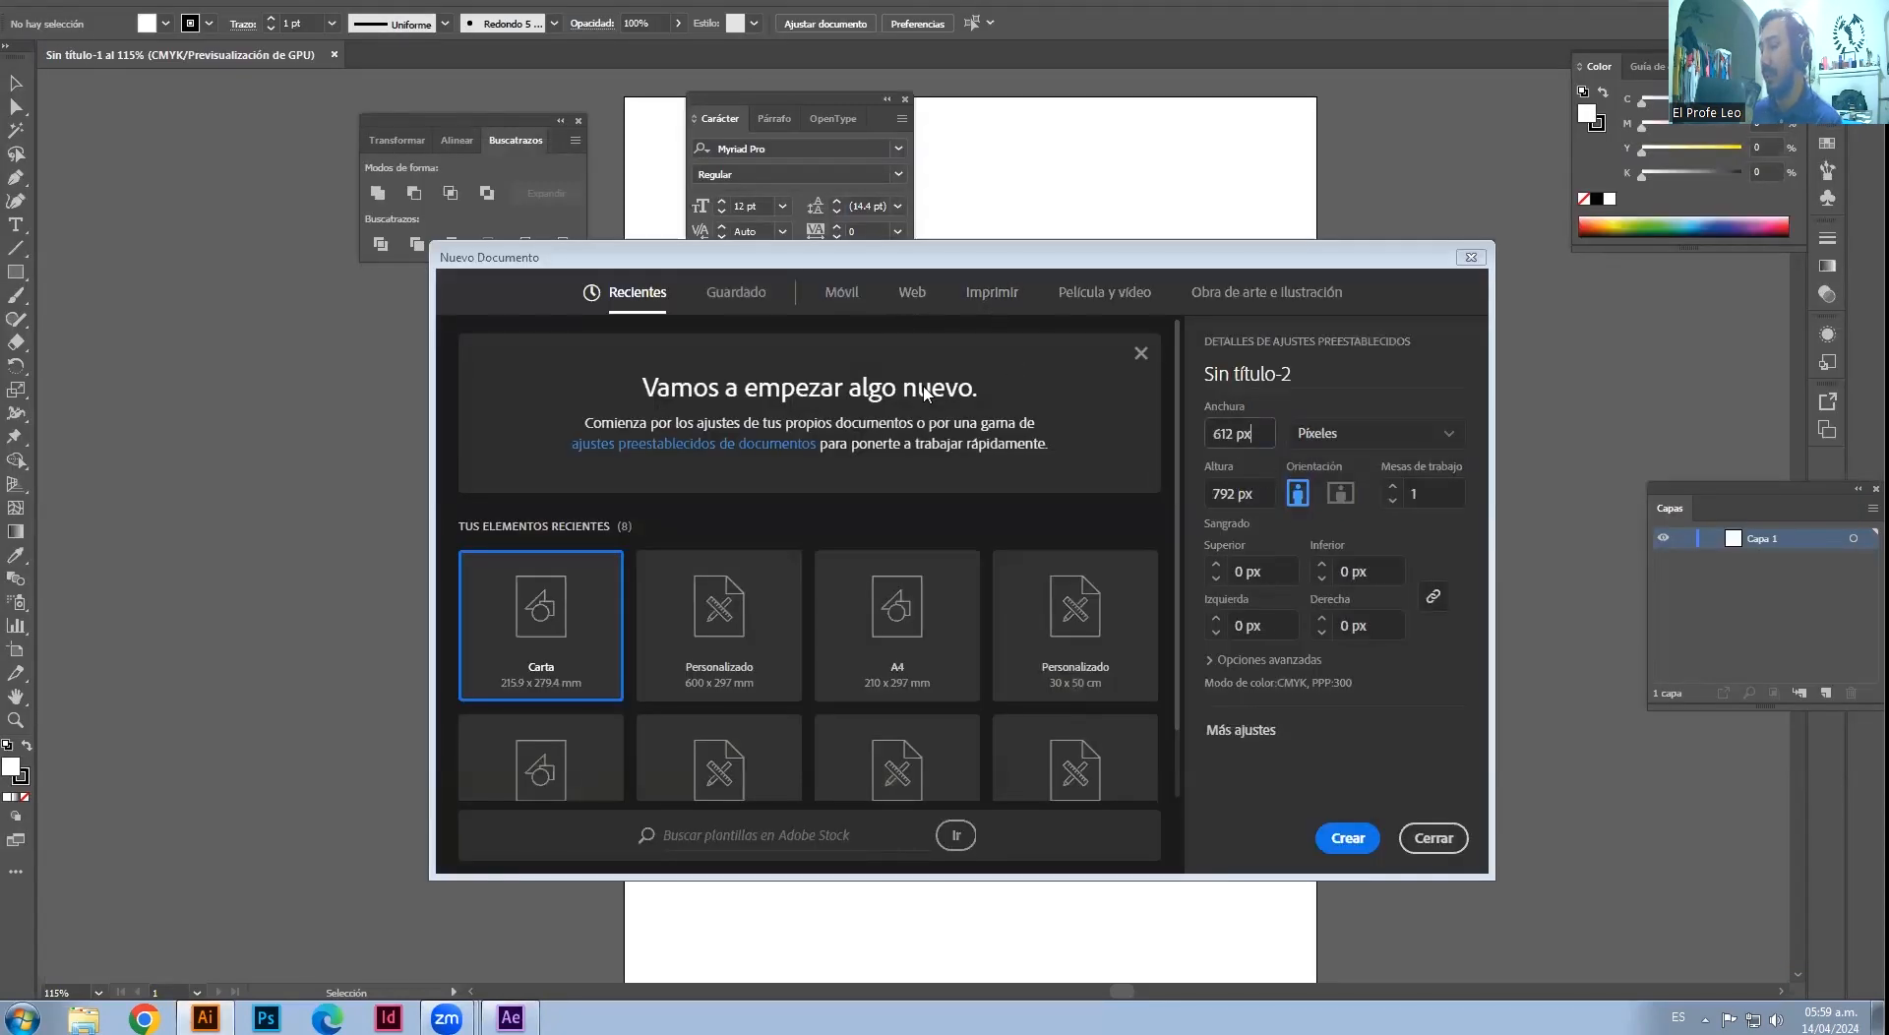
pyautogui.hotkey('ctrl', 'a')
pyautogui.write('1920')
pyautogui.press('Tab')
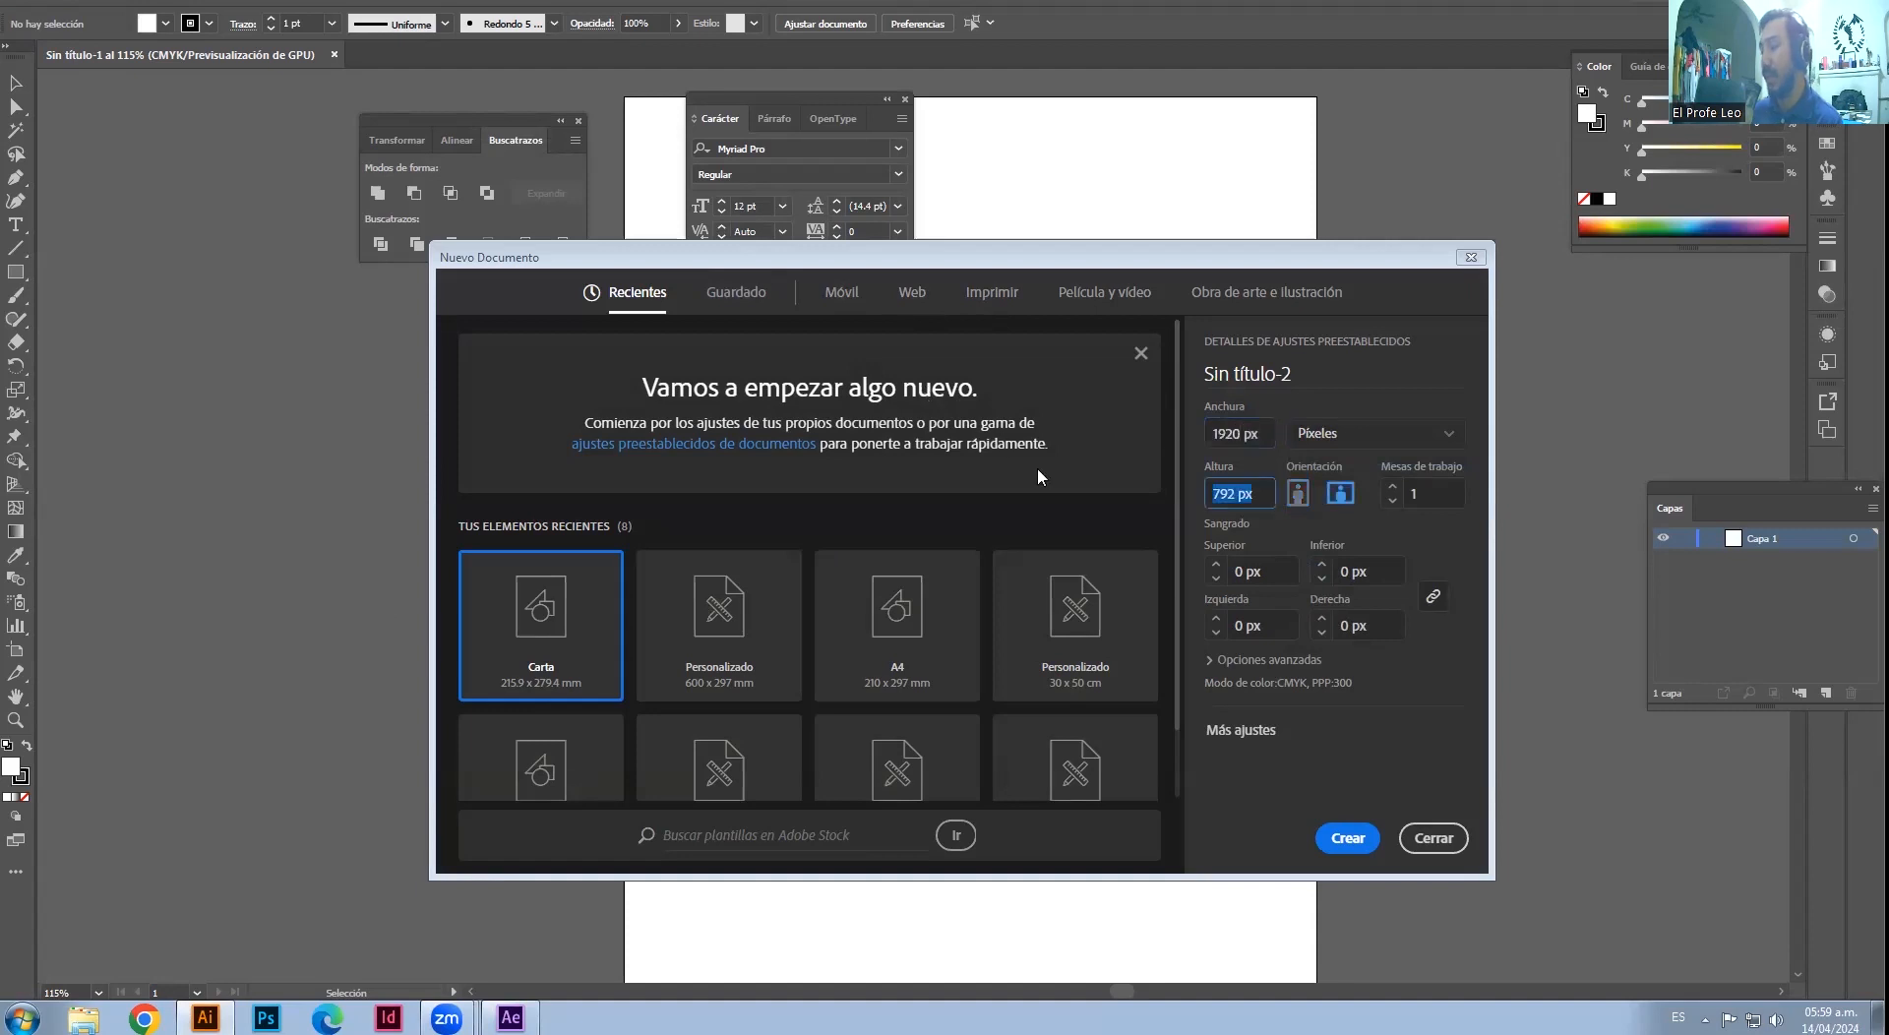
pyautogui.write('1080')
pyautogui.click(1348, 838)
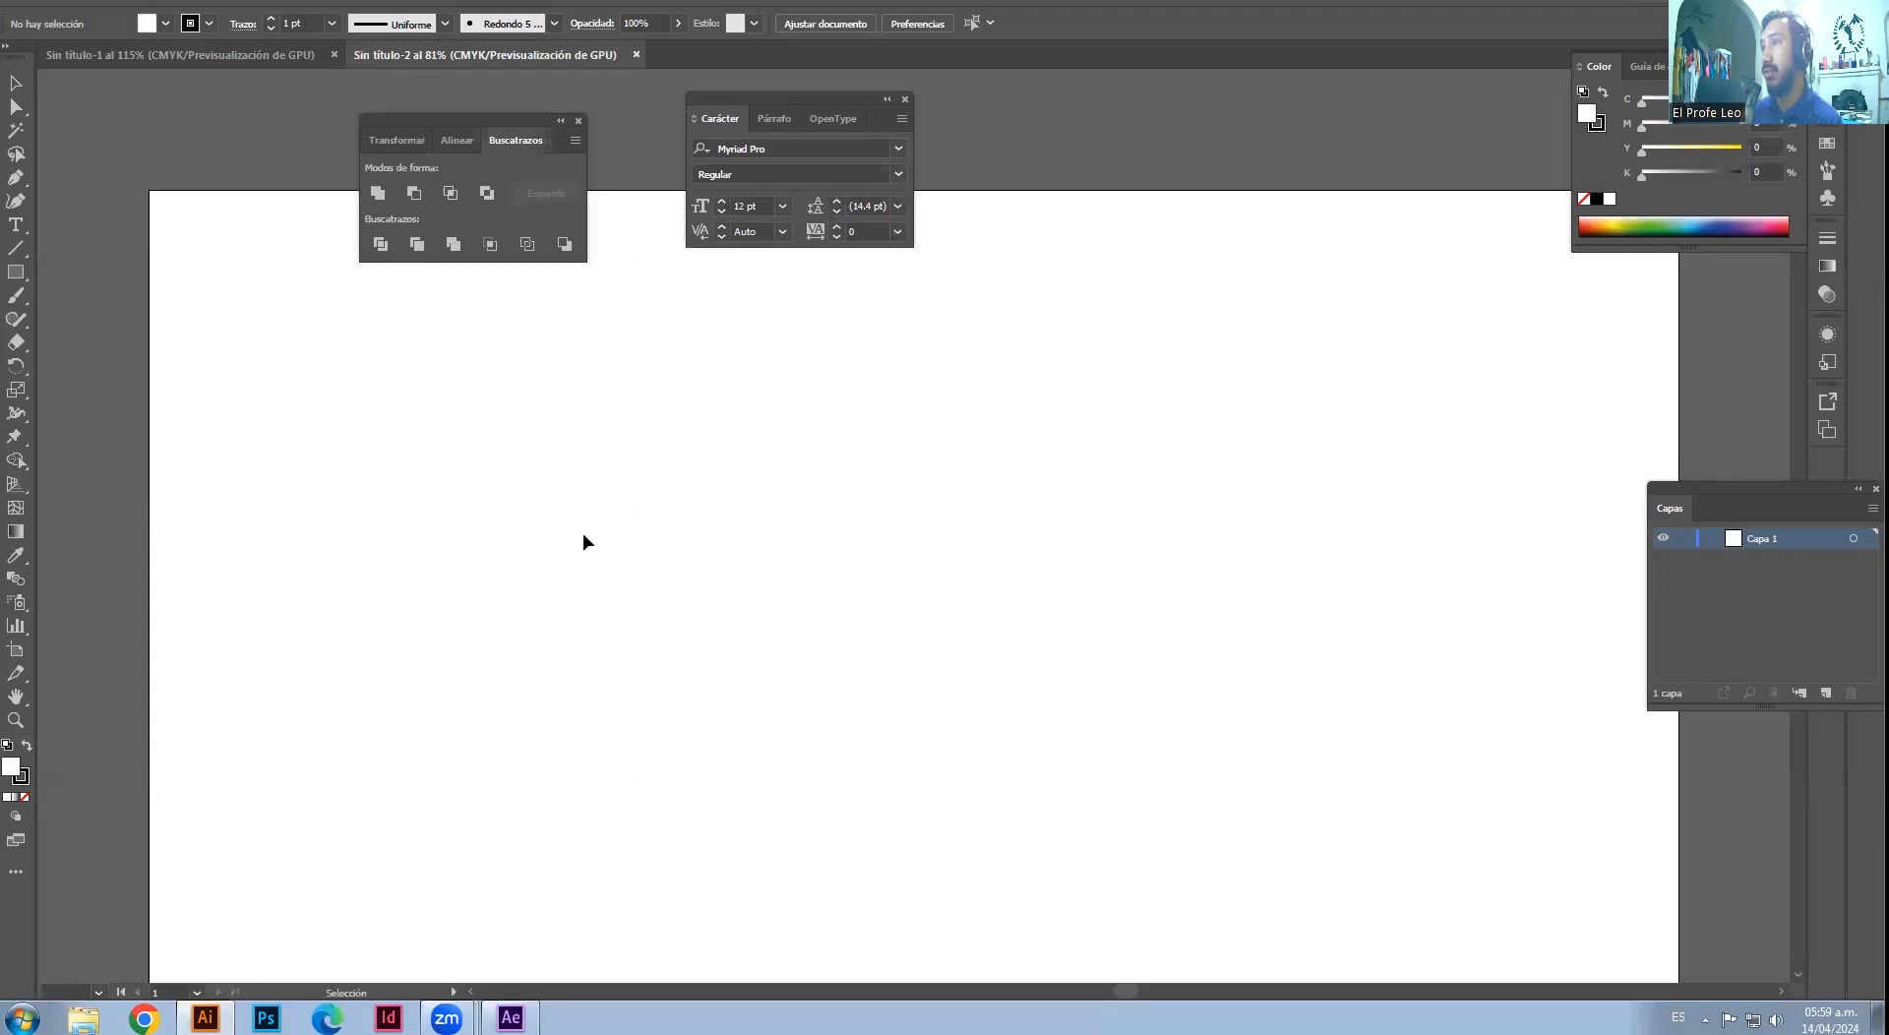
# - Draw a tall, narrow ellipse about 150 px wide and 404 px high in the upper middle of the artboard
pyautogui.hotkey('ctrl', '-')
pyautogui.hotkey('ctrl', '-')
pyautogui.press('p')
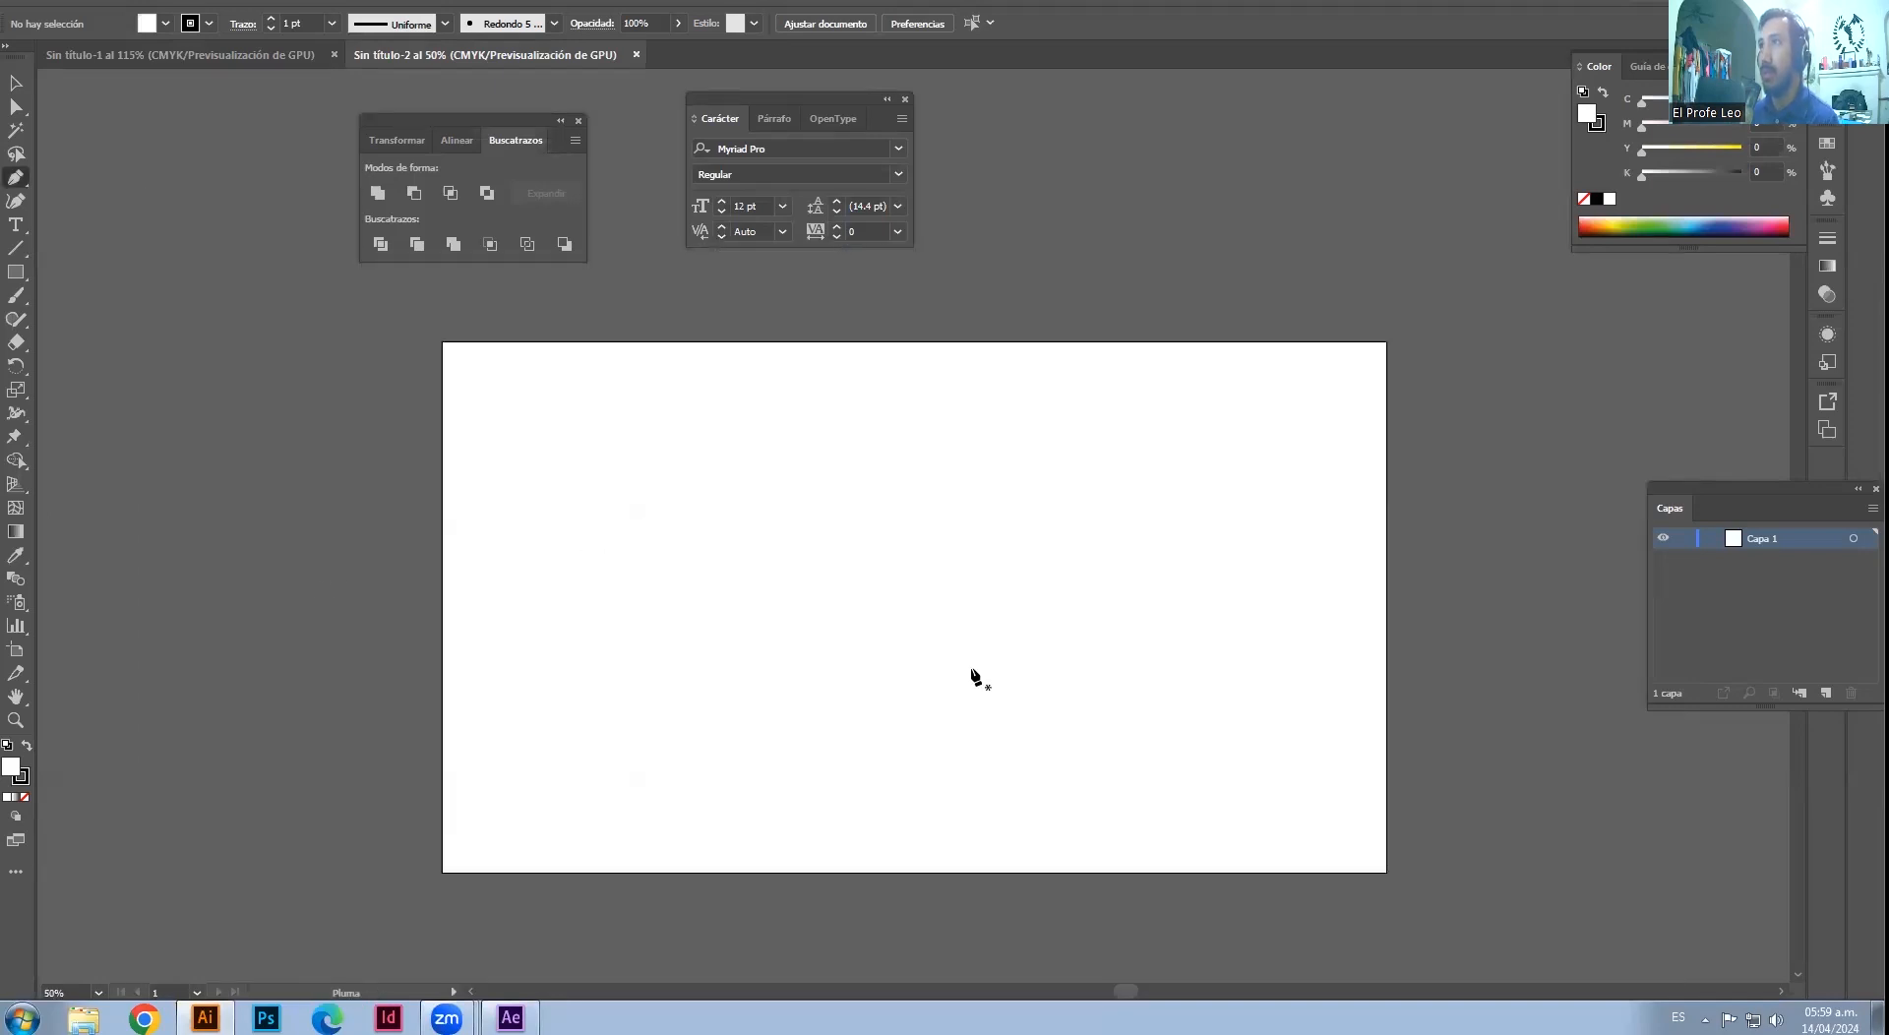
pyautogui.click(16, 271)
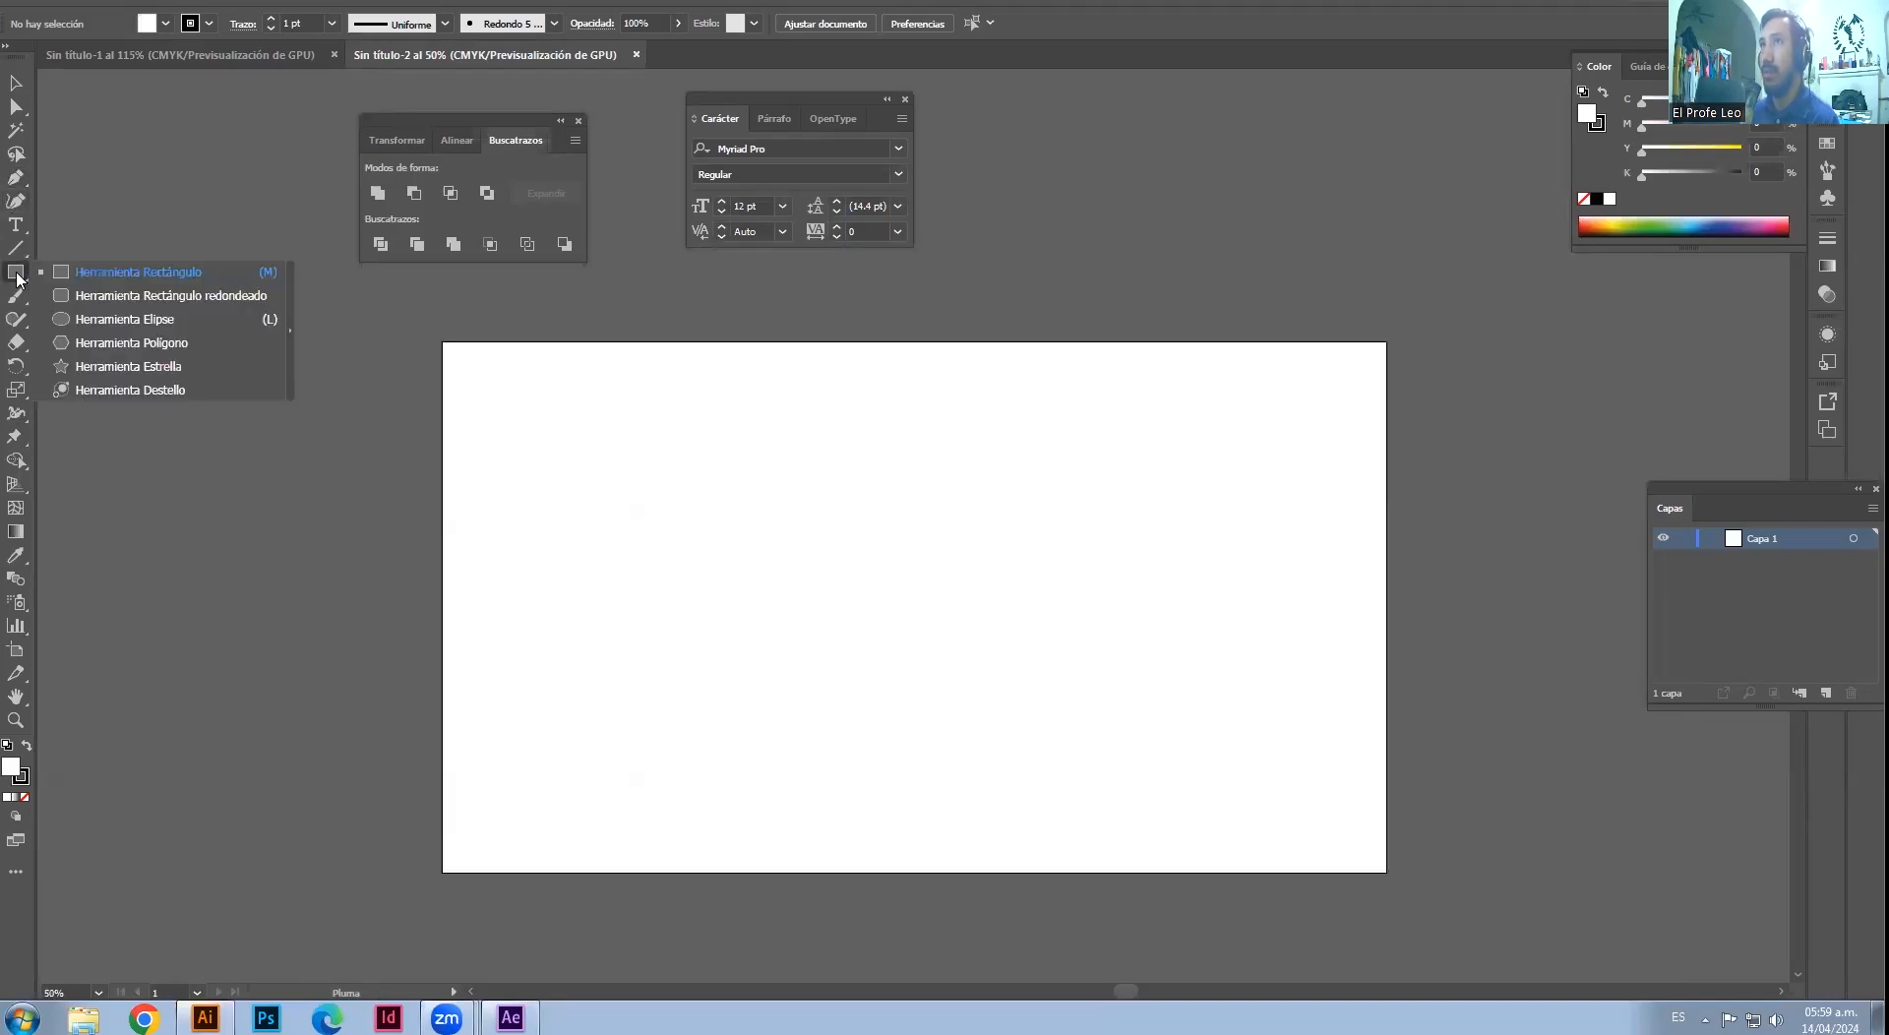
pyautogui.click(109, 319)
pyautogui.moveTo(871, 401); pyautogui.dragTo(945, 596)
# - Give the ellipse a blue fill and no stroke, and leave it selected
pyautogui.moveTo(1641, 101); pyautogui.dragTo(1784, 119)
pyautogui.click(1604, 93)
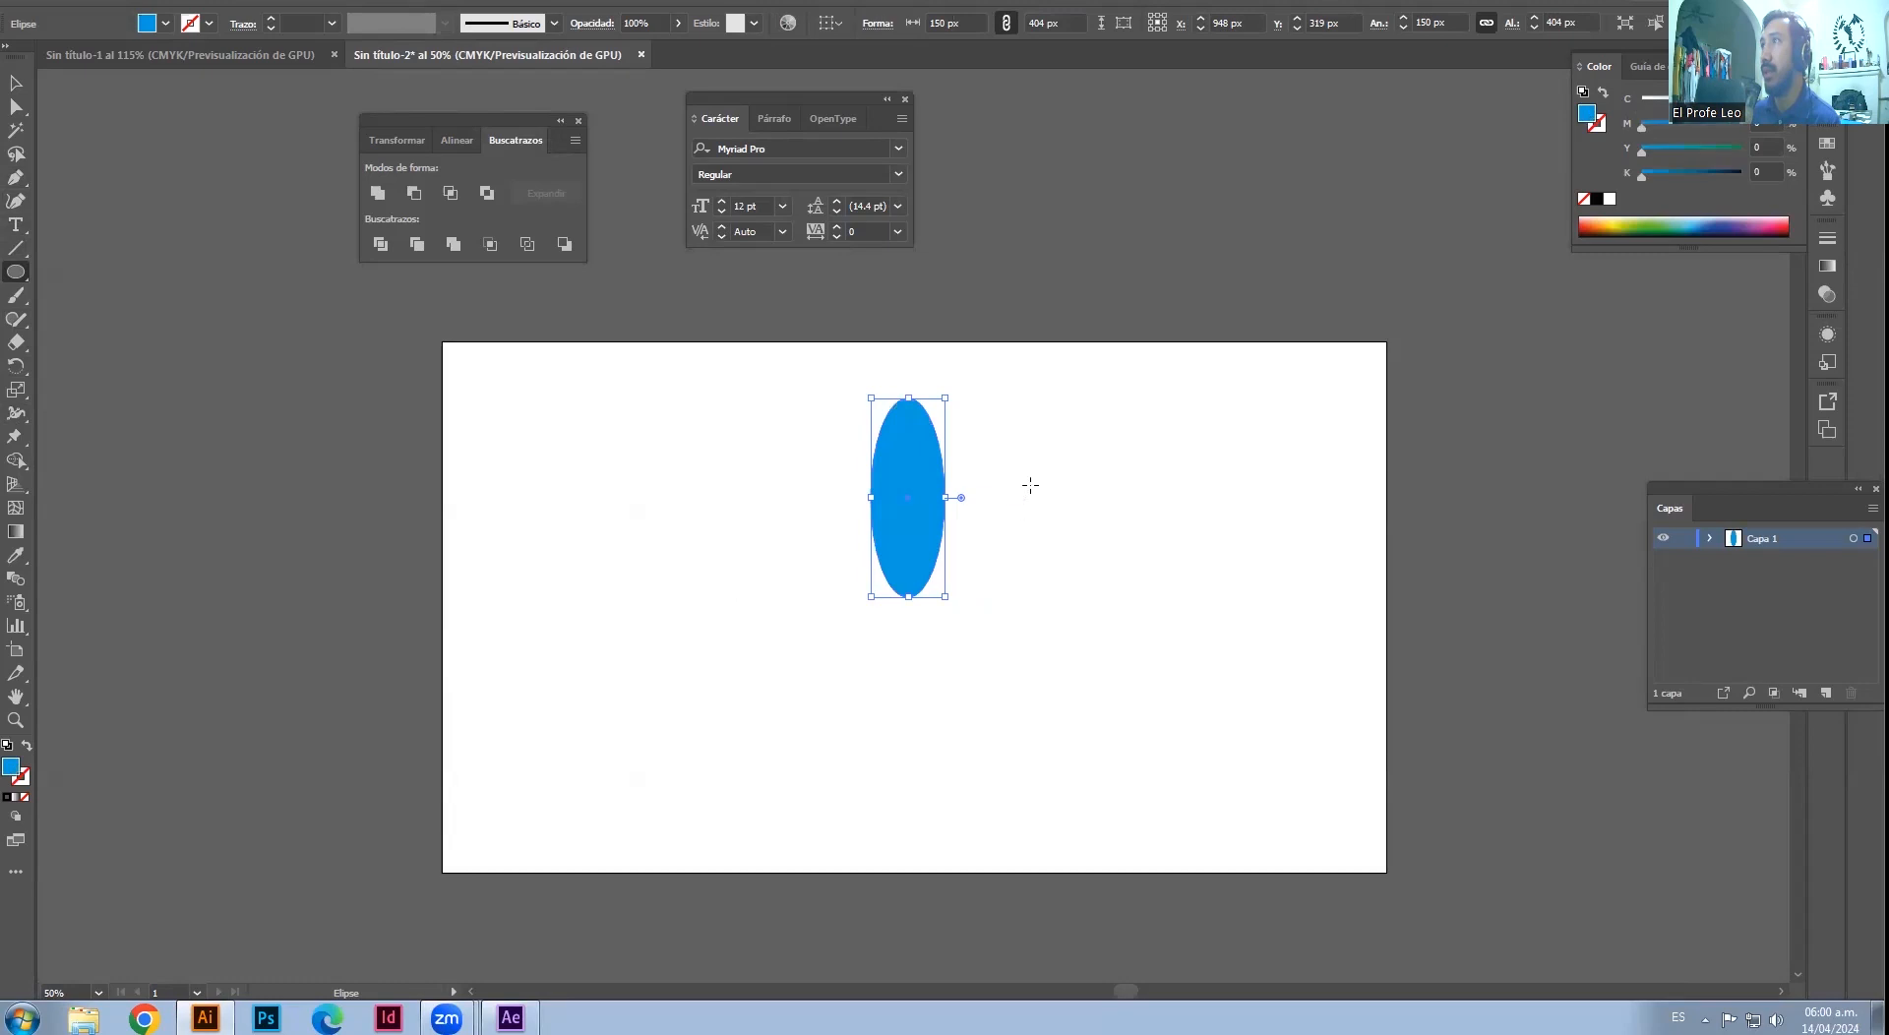
pyautogui.click(14, 87)
pyautogui.click(1233, 554)
pyautogui.click(899, 485)
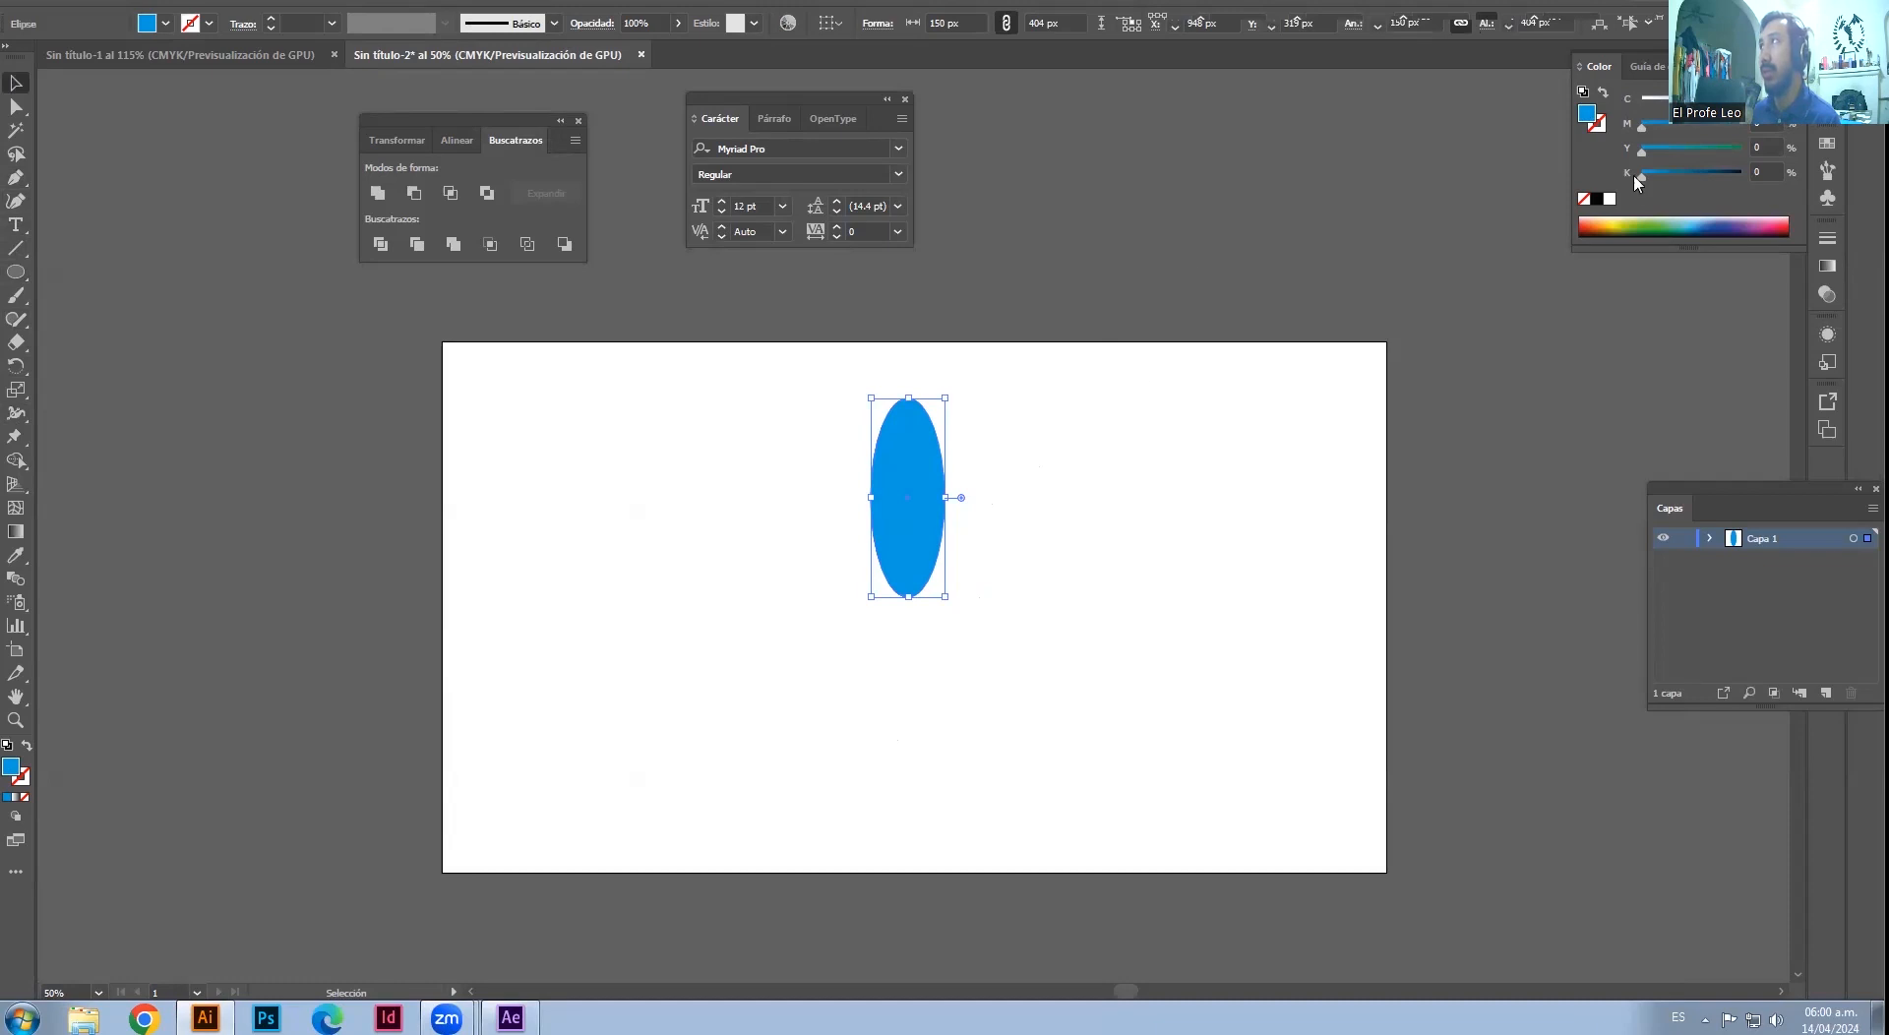
# - Save the drawing as the Illustrator file CIRCULO.ai in the VECTORES folder and deselect the ellipse
pyautogui.hotkey('ctrl', 's')
pyautogui.click(287, 742)
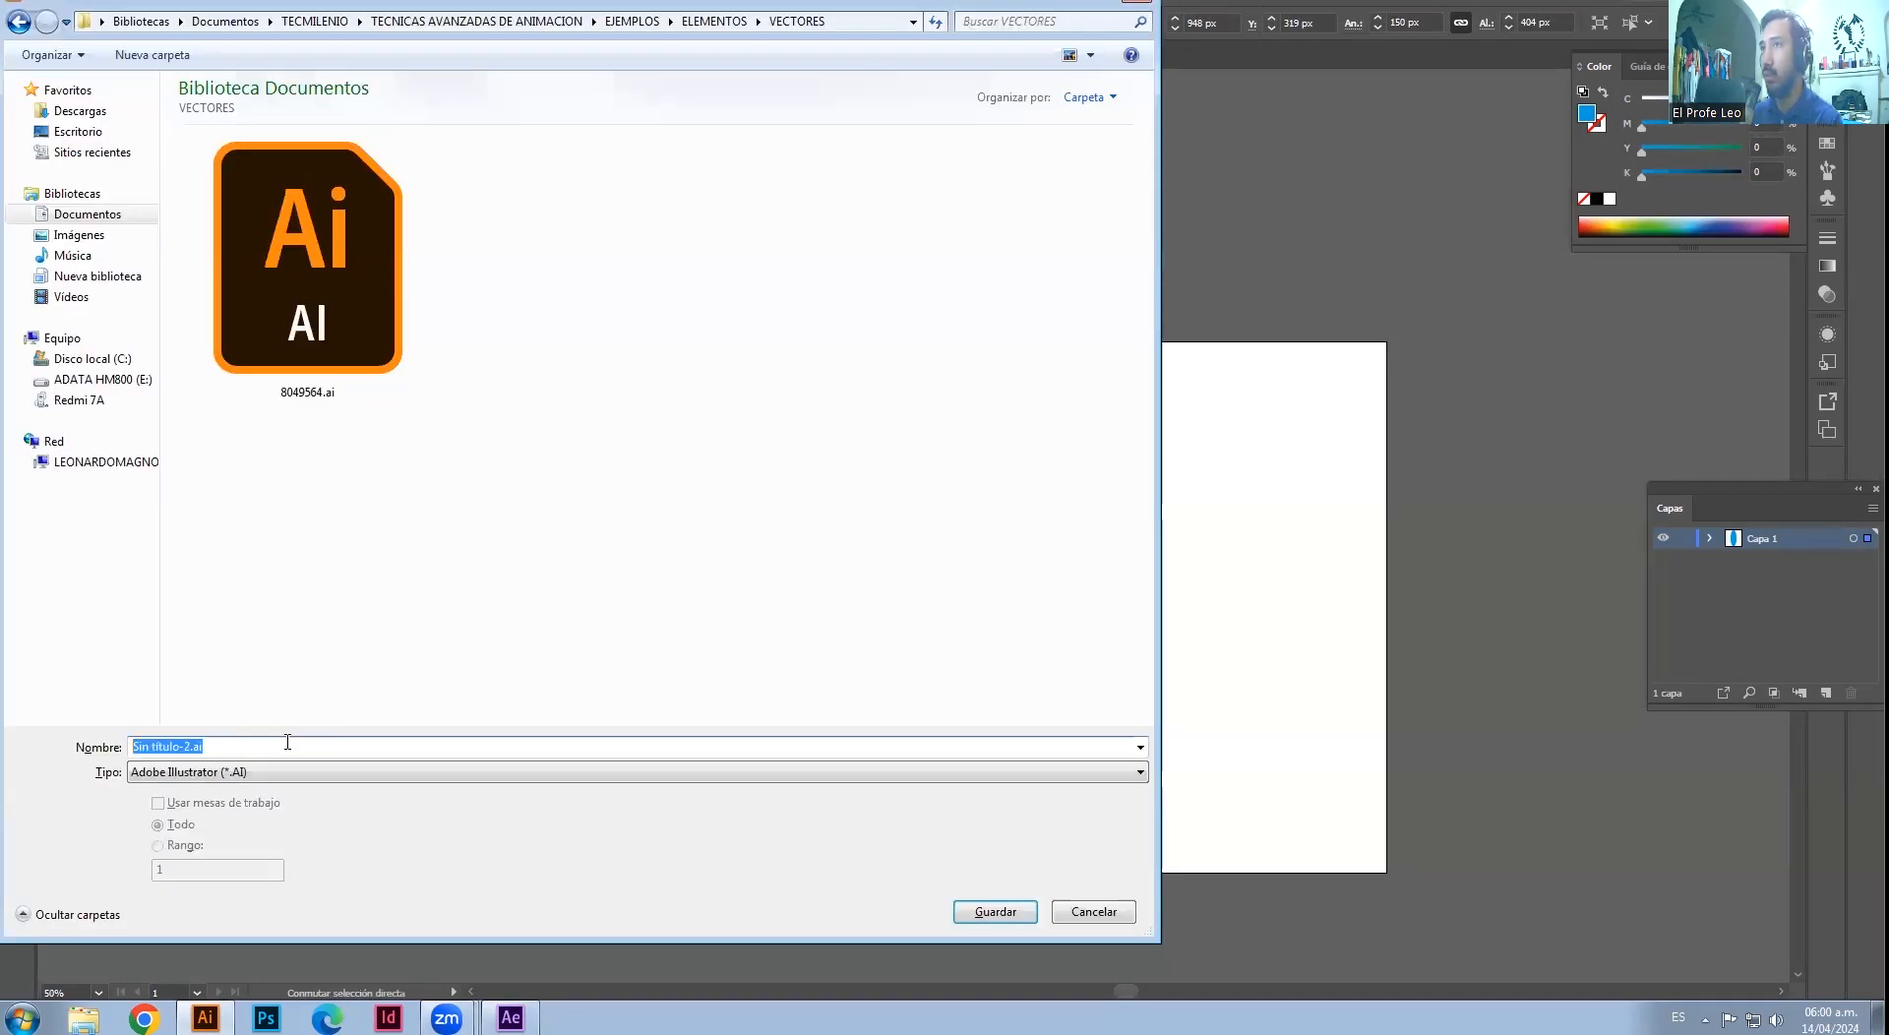
pyautogui.press('Escape')
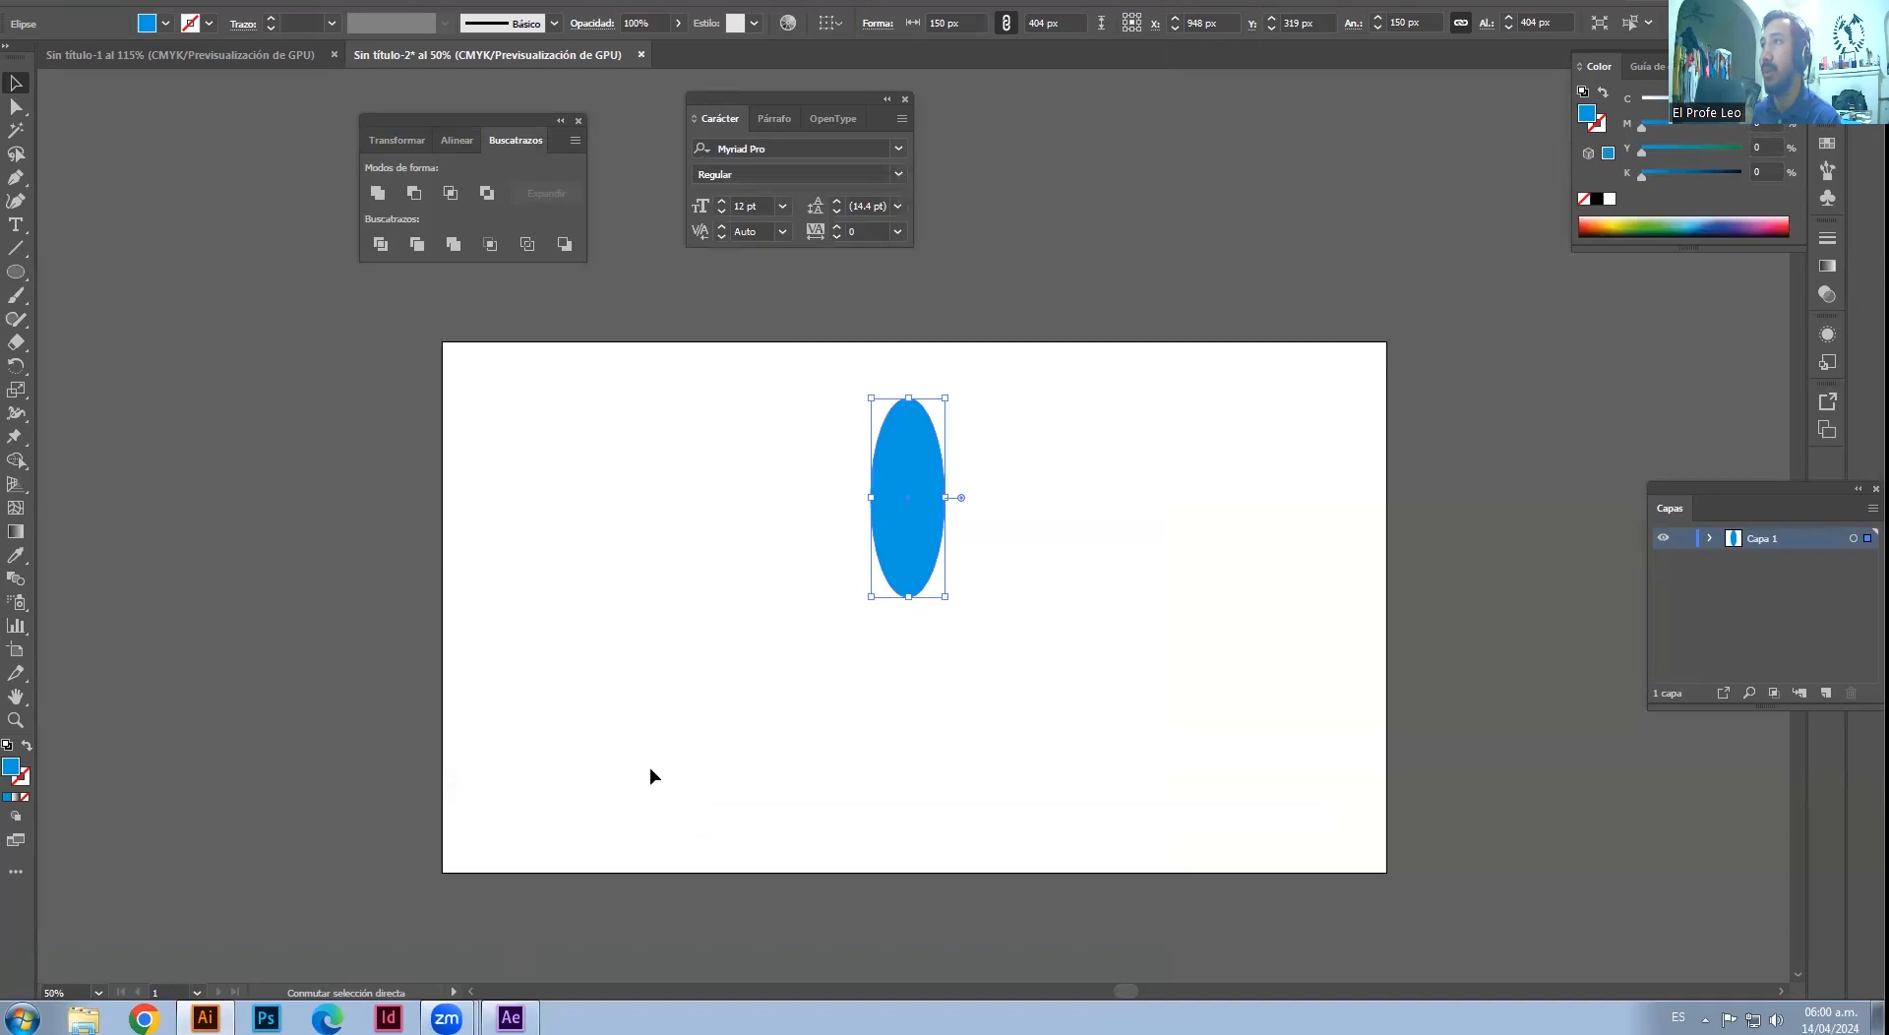
pyautogui.click(316, 534)
# - Switch to After Effects and open the PRINCIPAL composition's timeline
pyautogui.click(511, 1019)
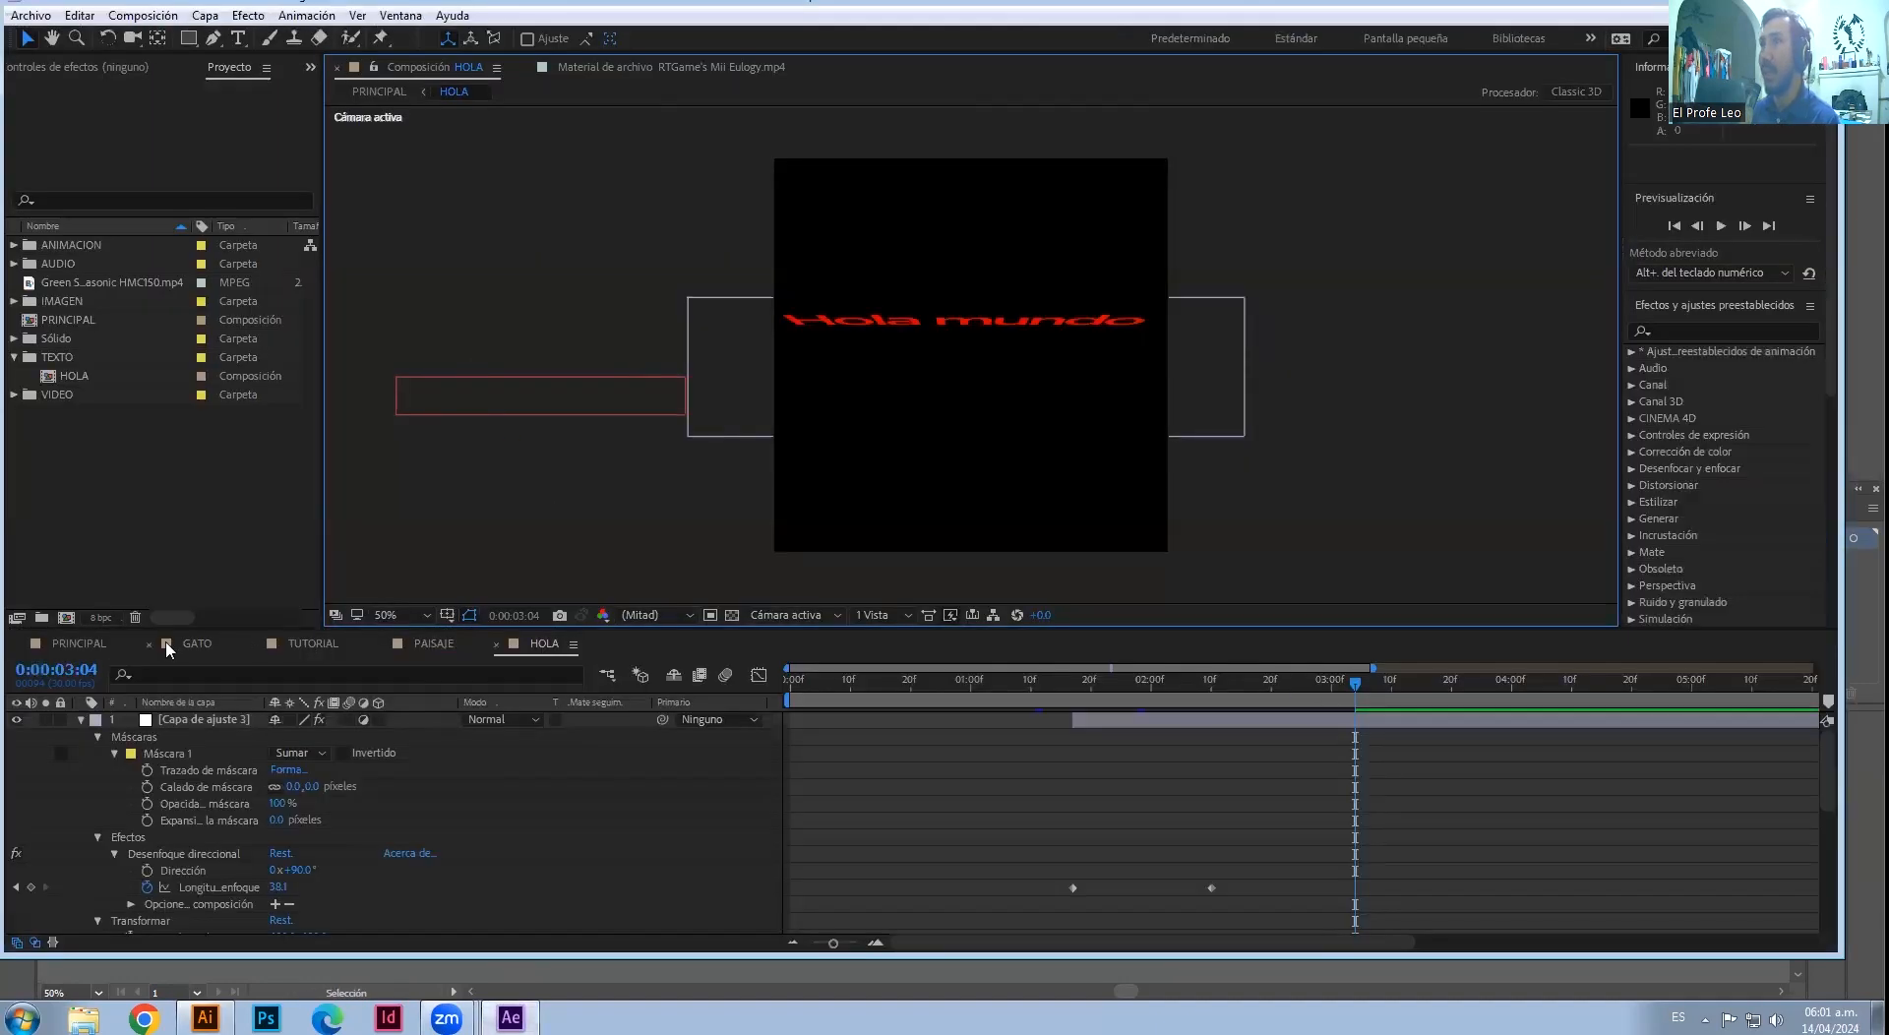
pyautogui.click(59, 643)
pyautogui.press('capslock')
pyautogui.click(112, 488)
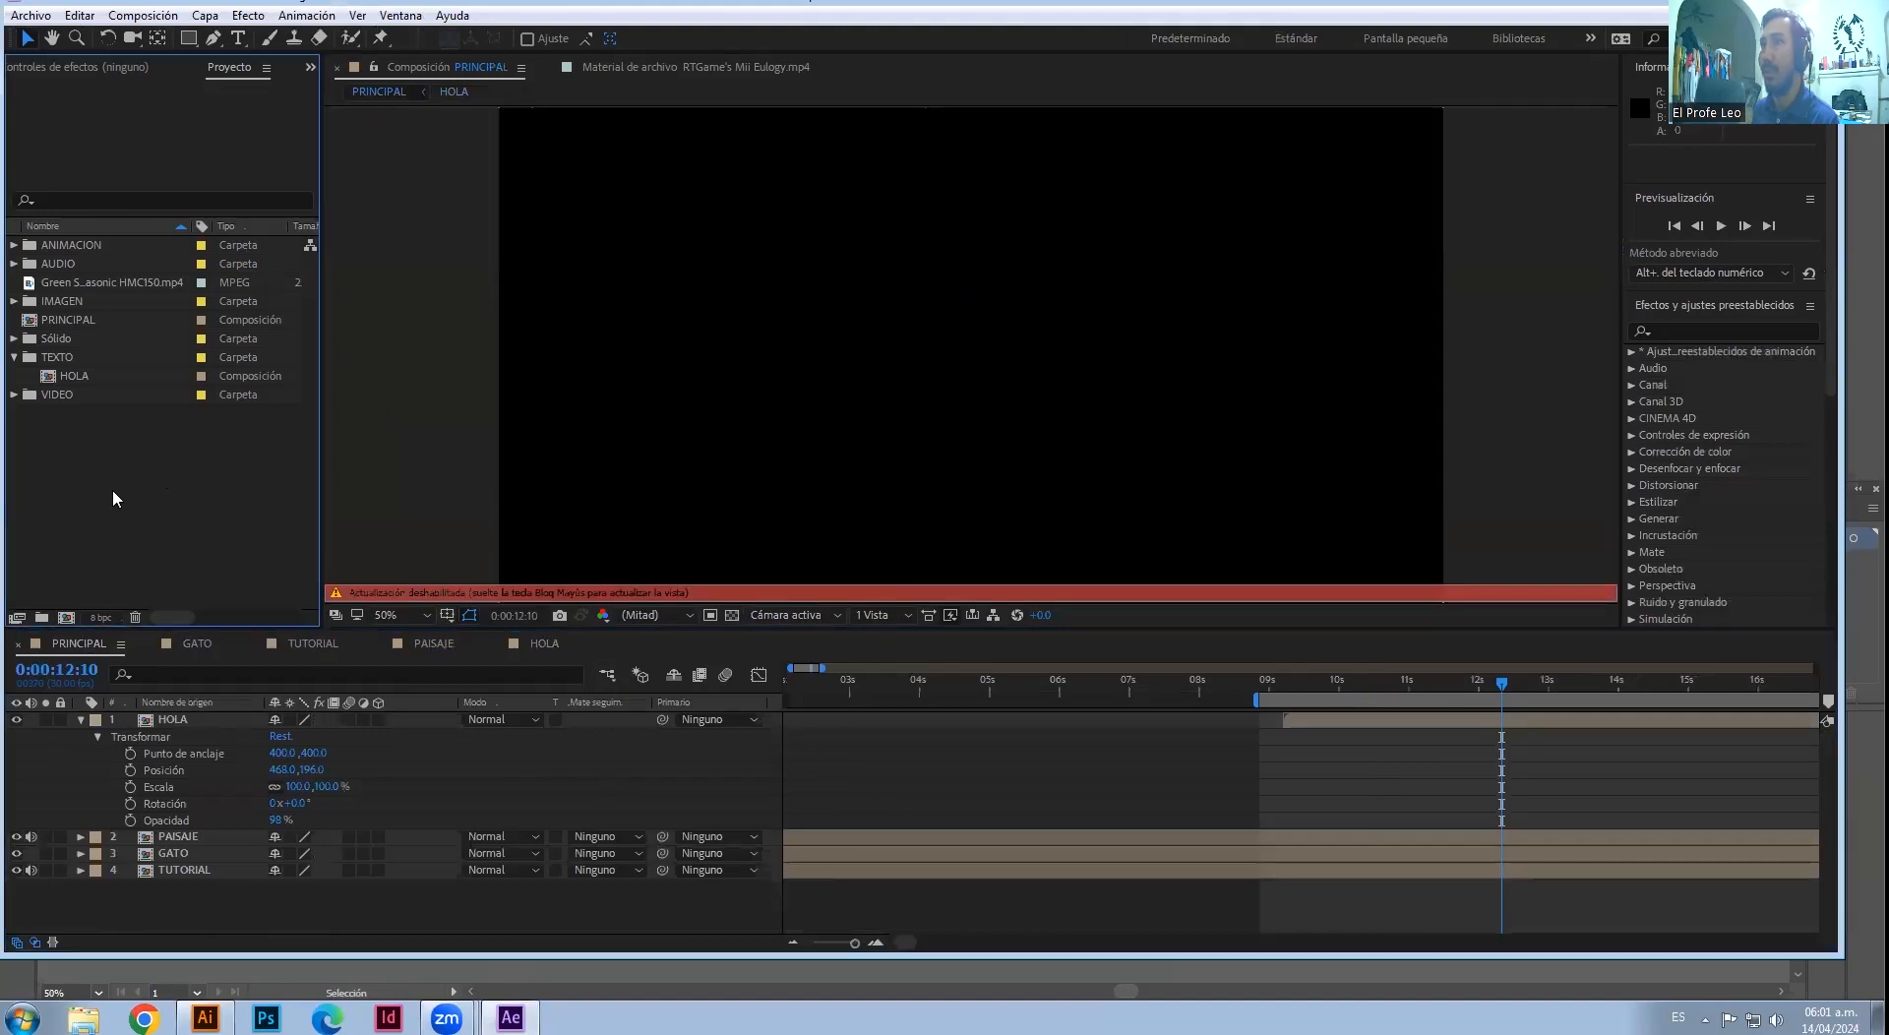
# - Collapse the TEXTO folder and create a top-level project folder named VECTORES
pyautogui.click(16, 358)
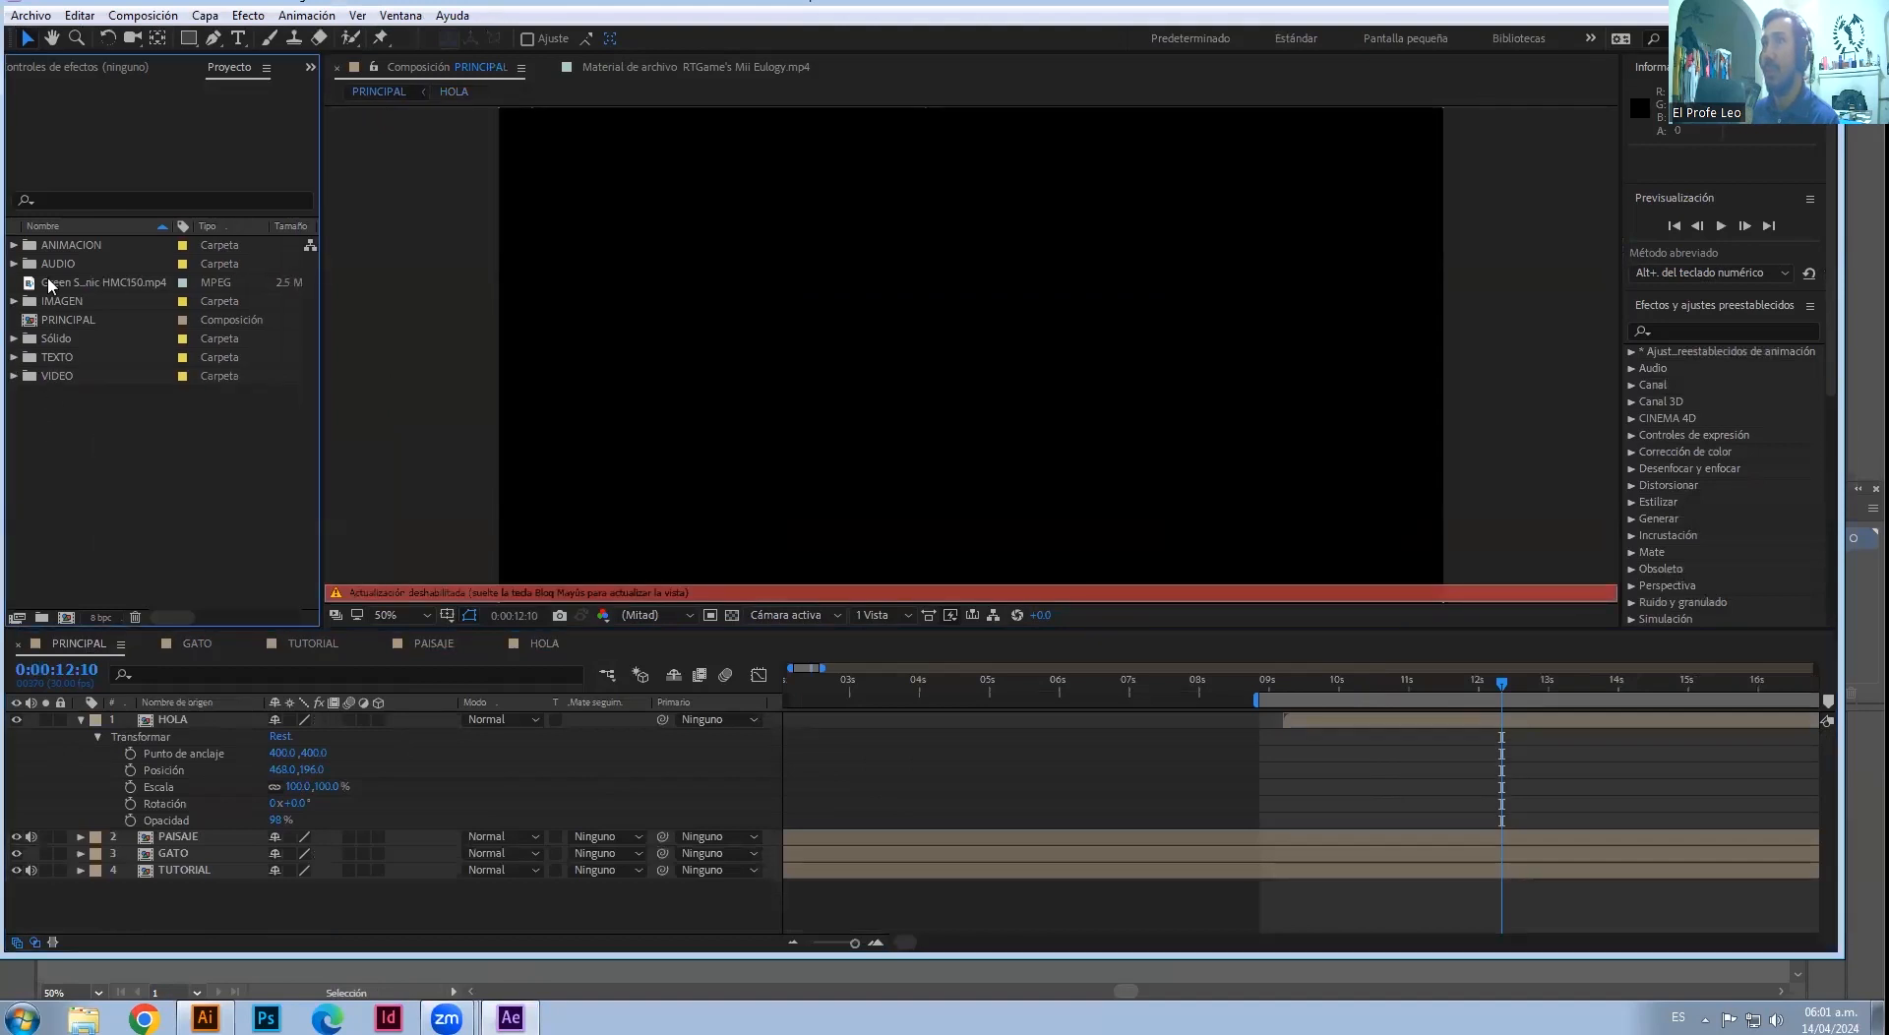
pyautogui.click(61, 246)
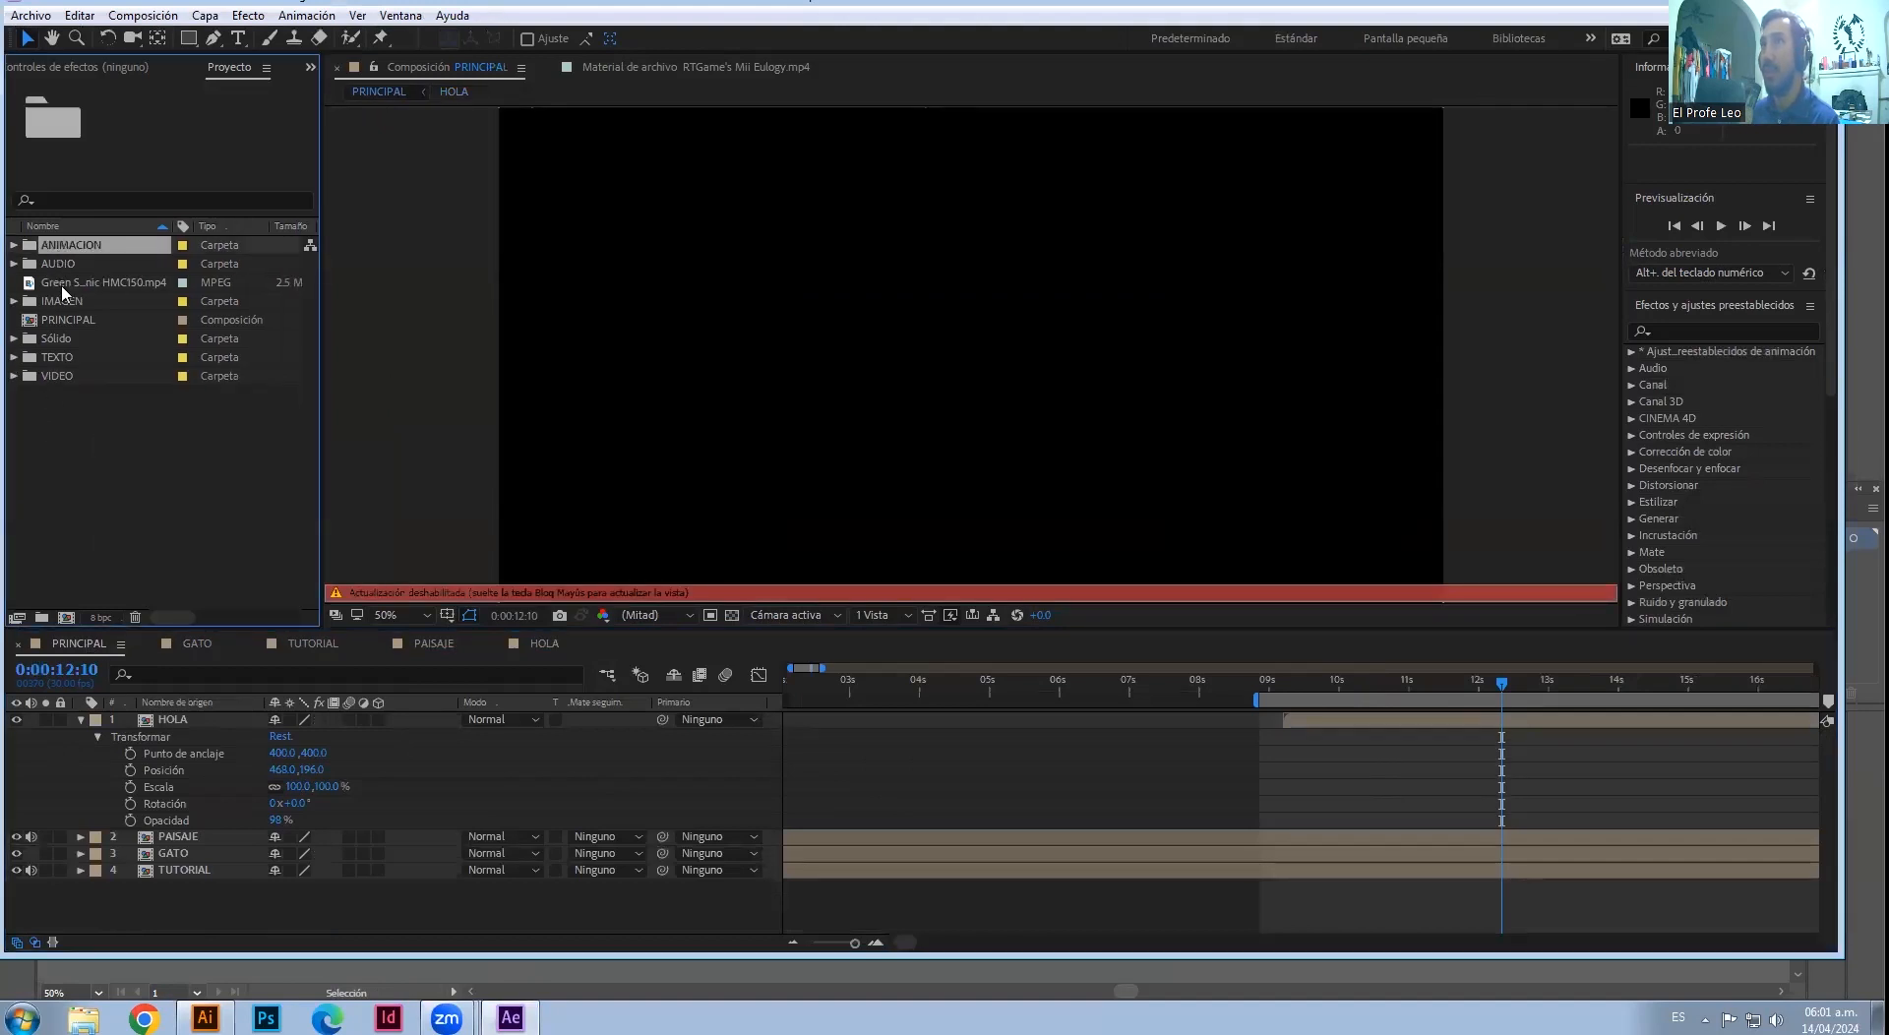
pyautogui.rightClick(75, 403)
pyautogui.click(51, 430)
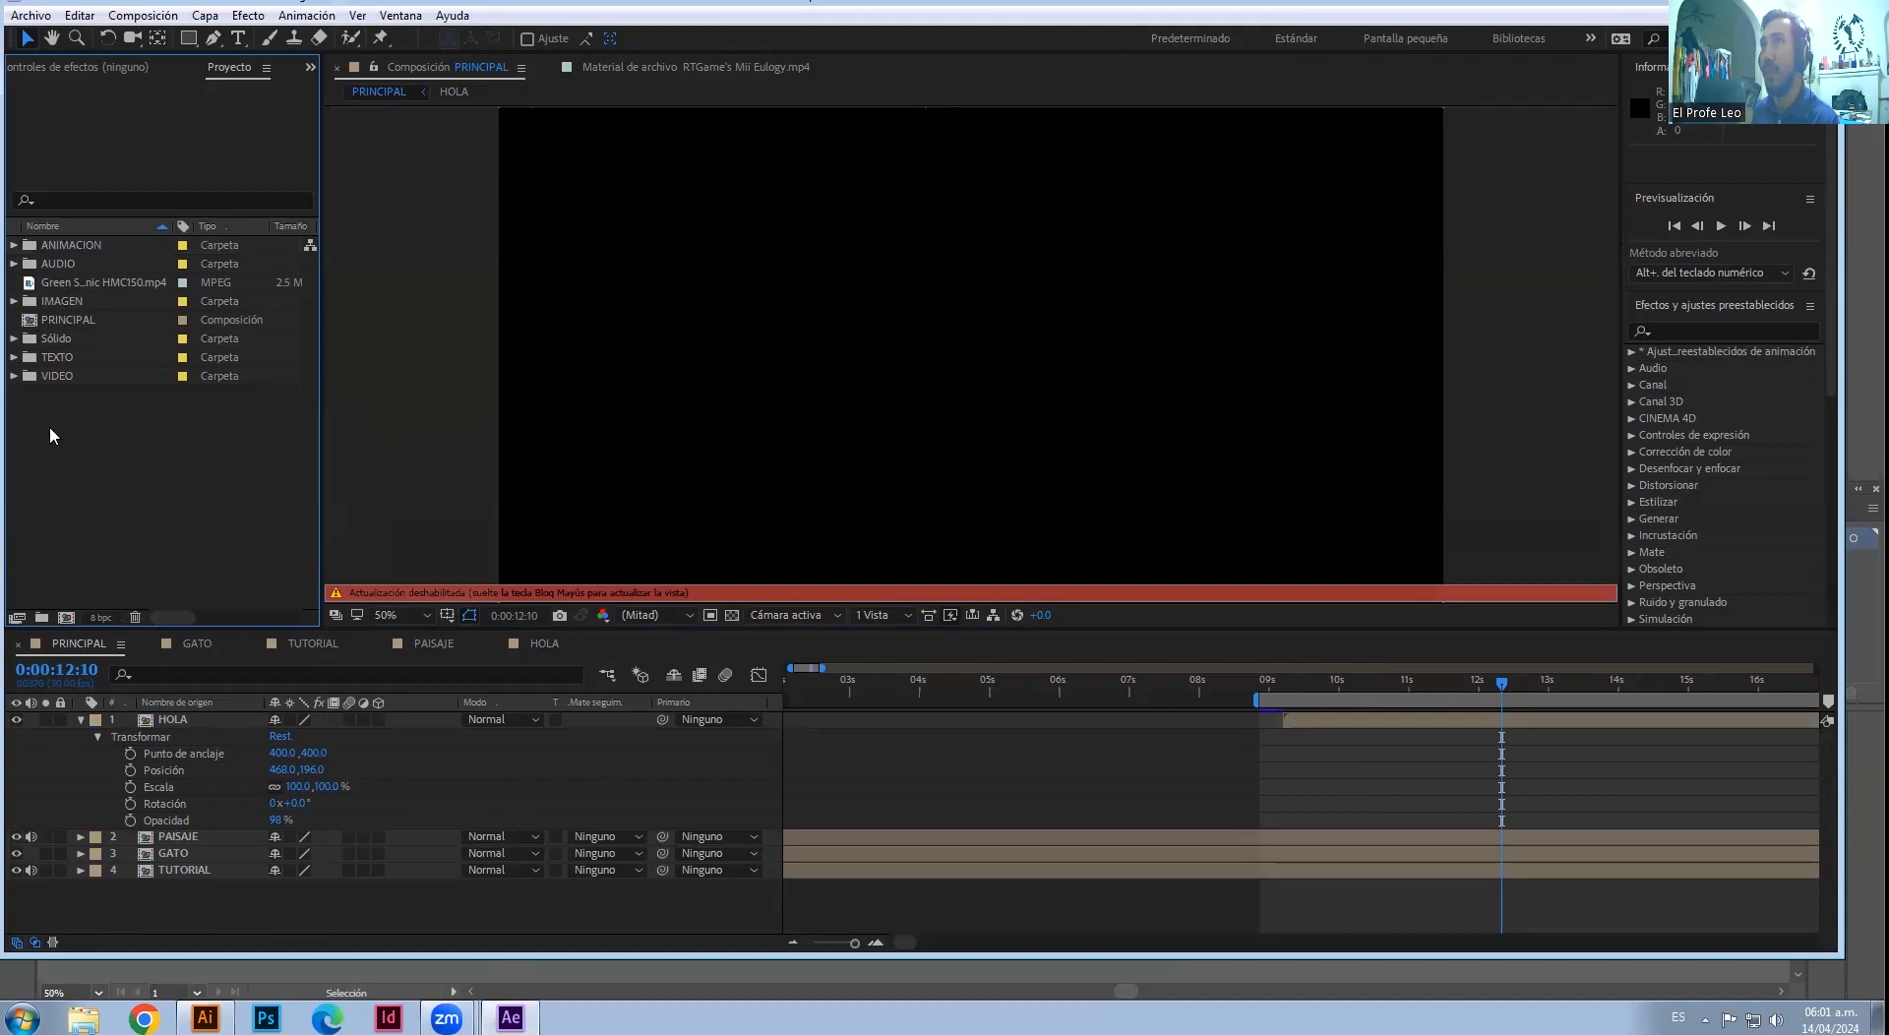
pyautogui.rightClick(148, 438)
pyautogui.click(218, 469)
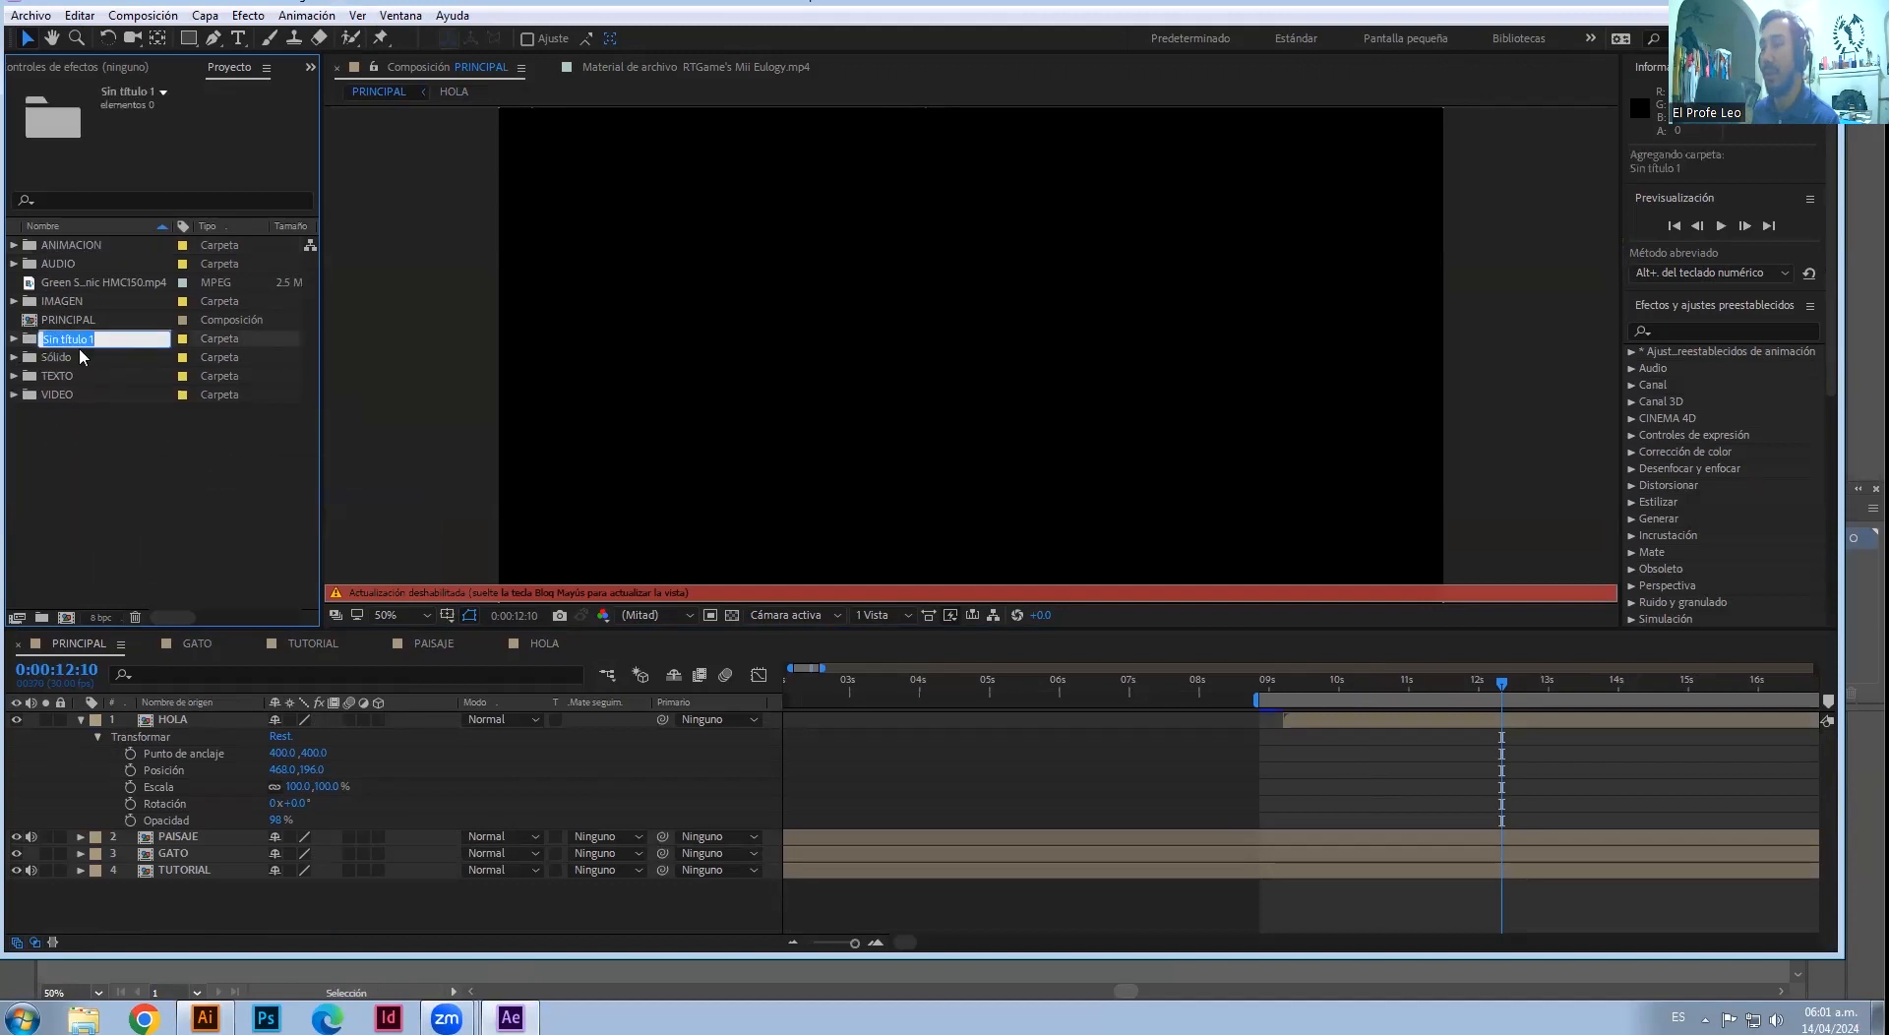
pyautogui.write('VECTORES')
pyautogui.press('Return')
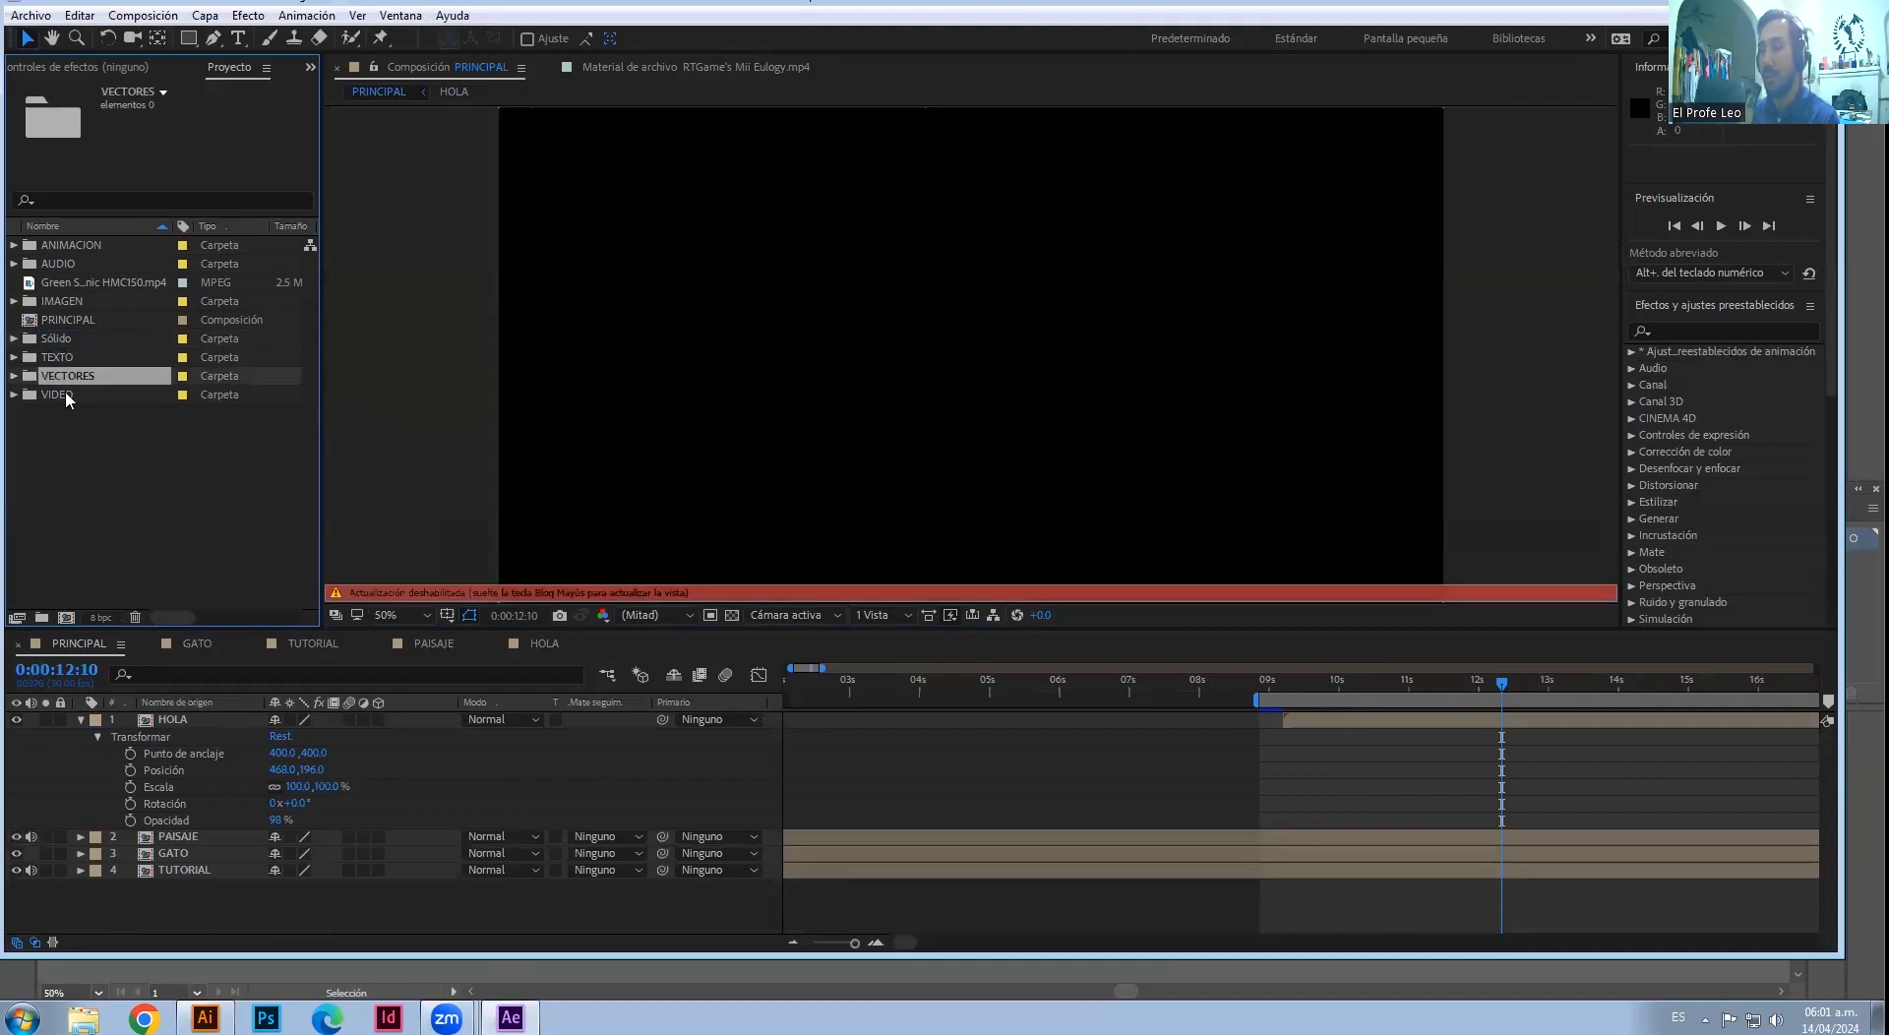
# - Create a new 1000 x 1000 px composition inside the VECTORES folder
pyautogui.hotkey('ctrl', 'n')
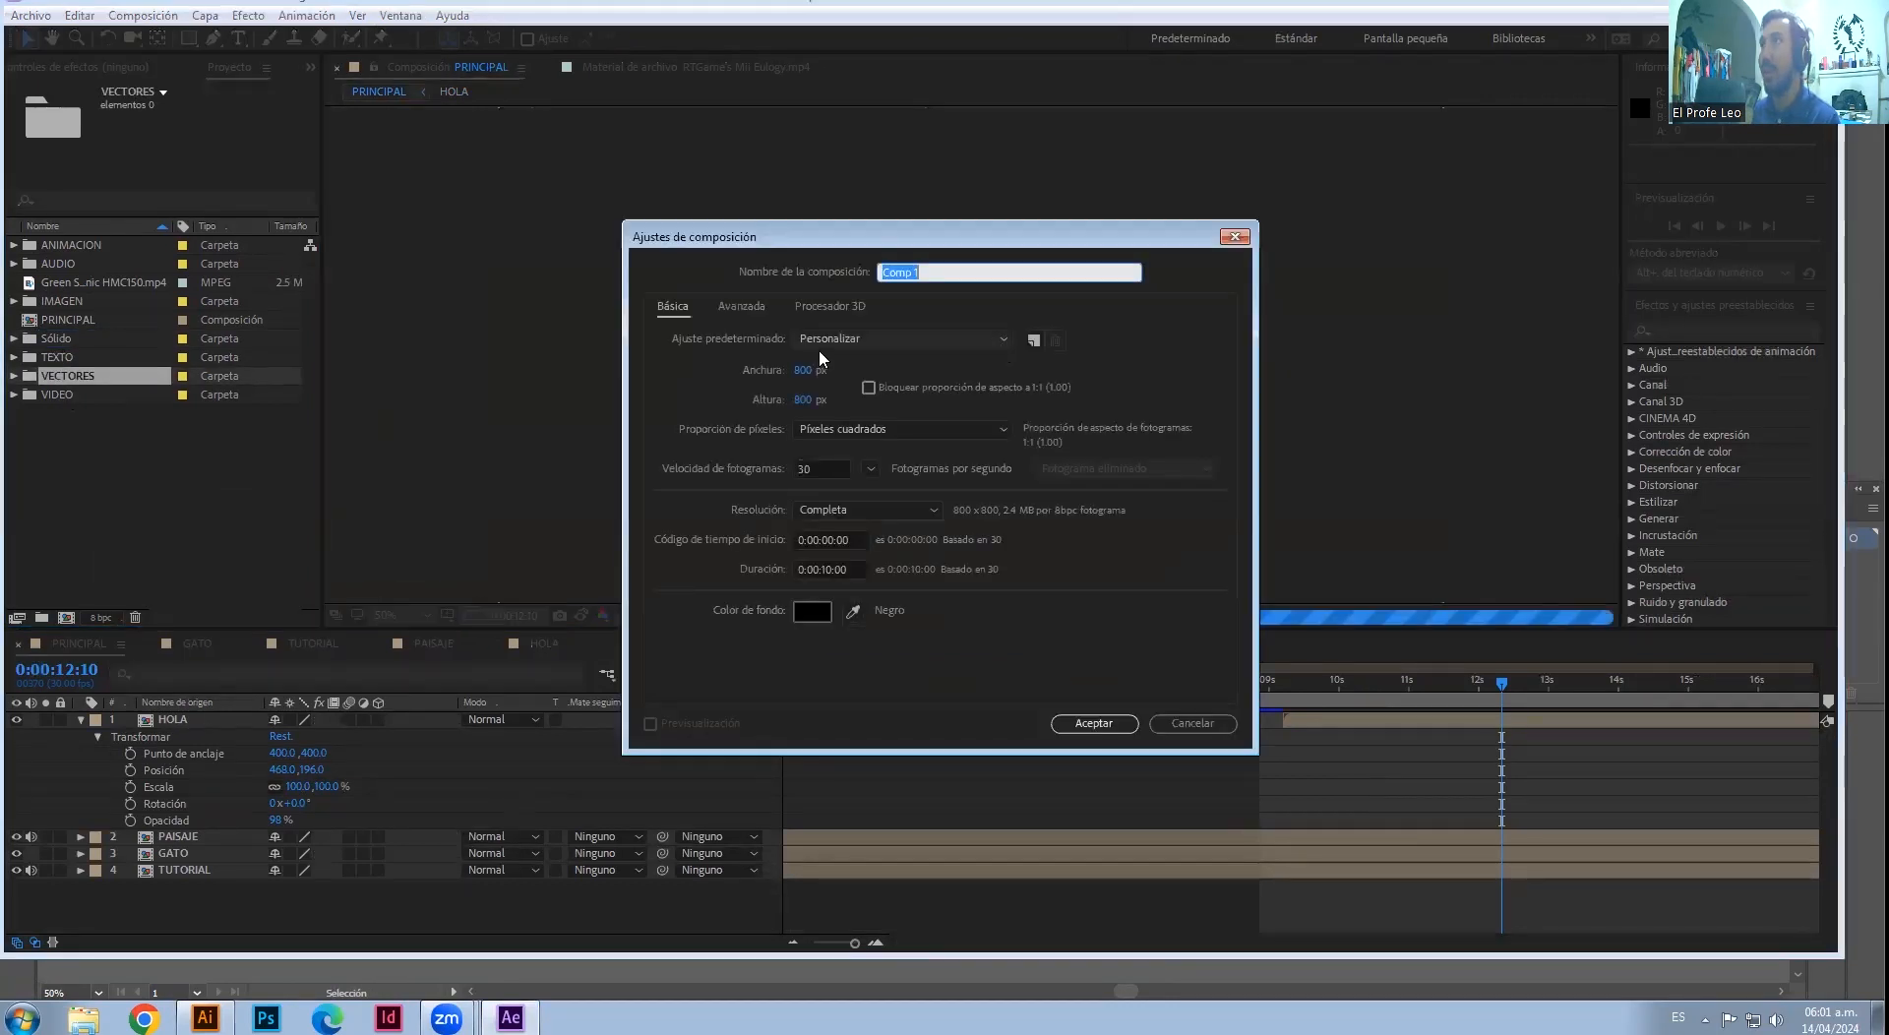
pyautogui.click(937, 269)
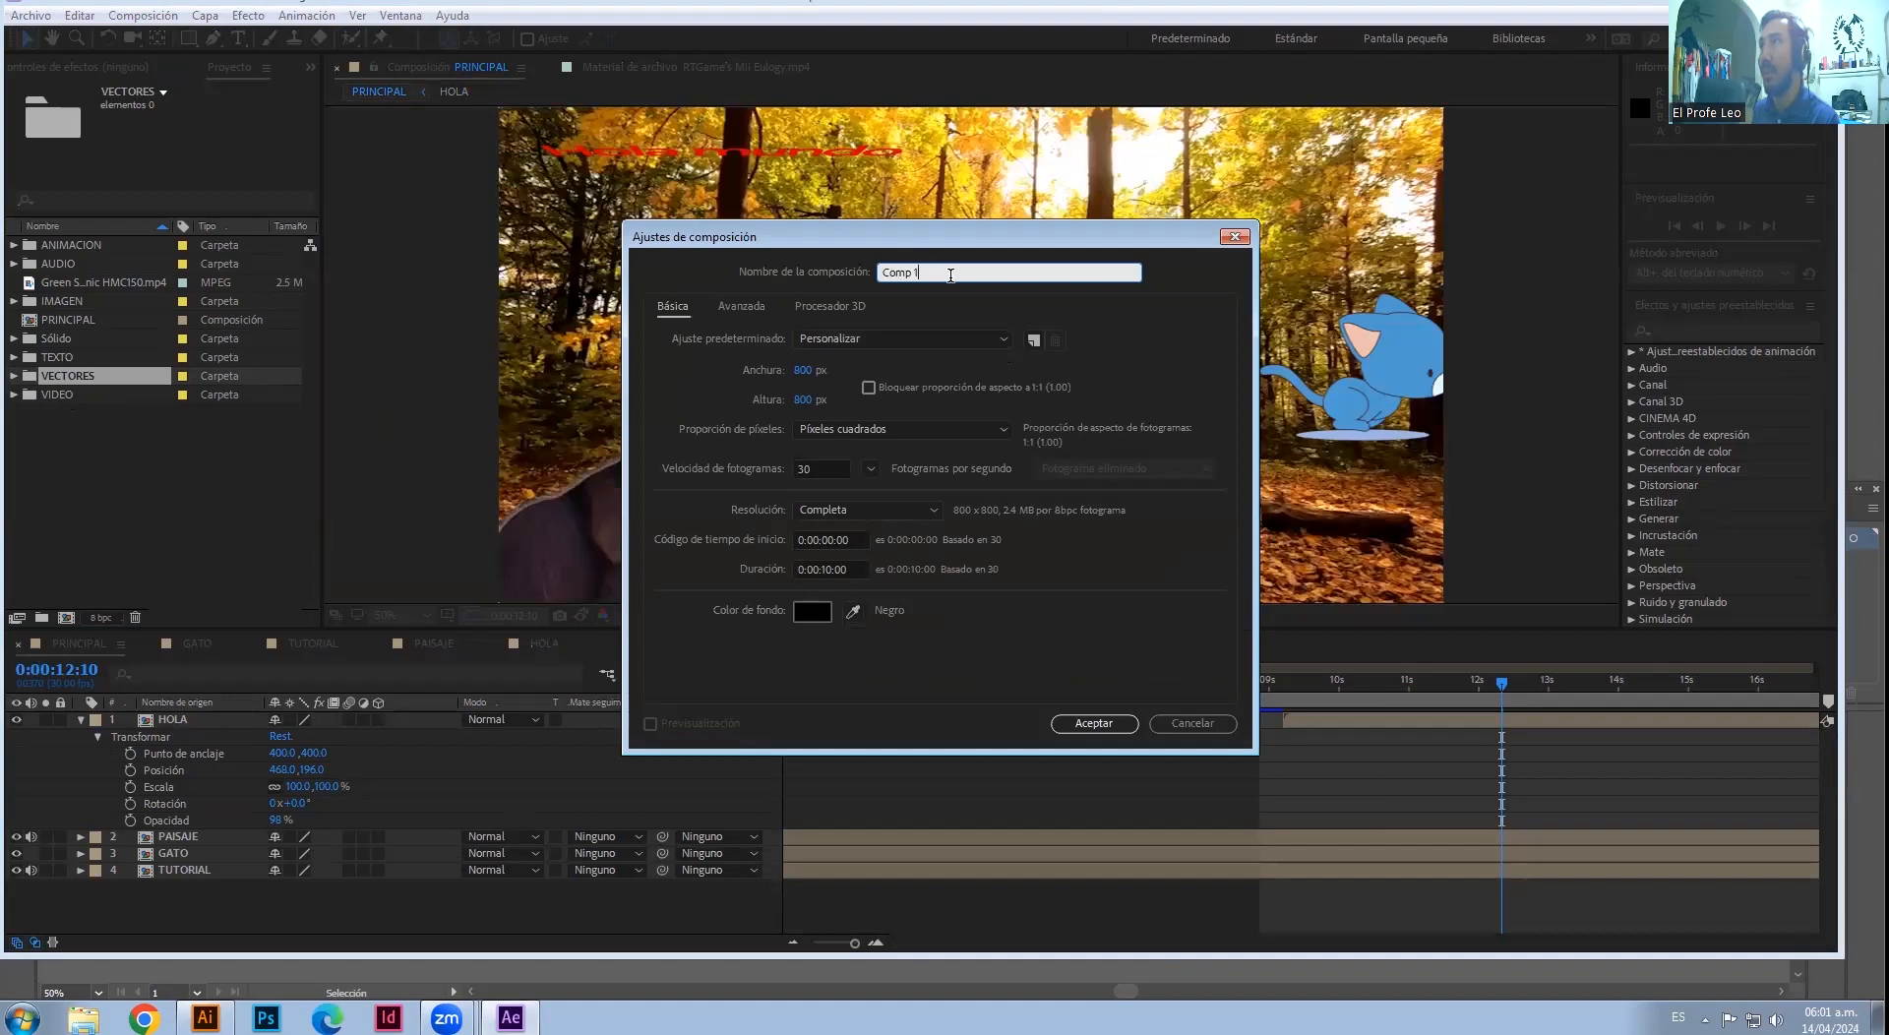
pyautogui.click(804, 370)
pyautogui.write('1000')
pyautogui.press('Tab')
pyautogui.write('1000')
pyautogui.press('Return')
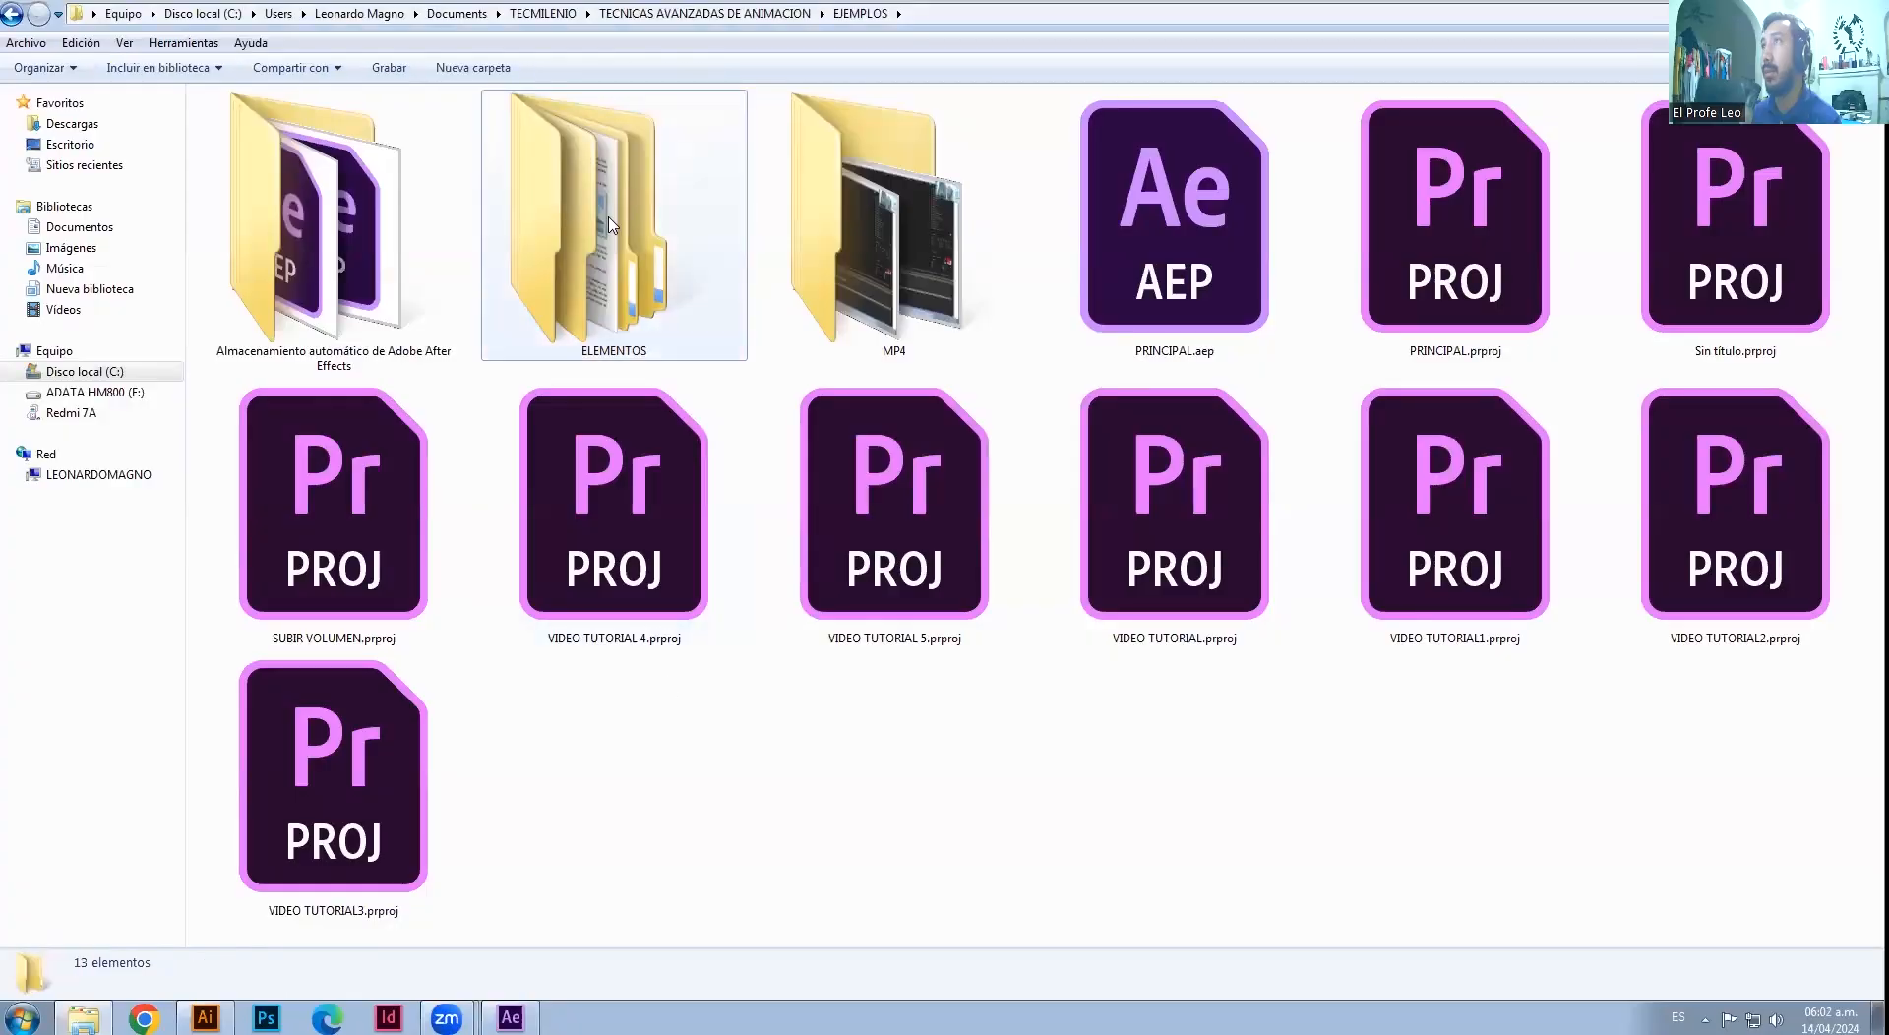
# - Import CIRCULO.ai into the After Effects project from the VECTORES subfolder of ELEMENTOS on disk
pyautogui.doubleClick(610, 225)
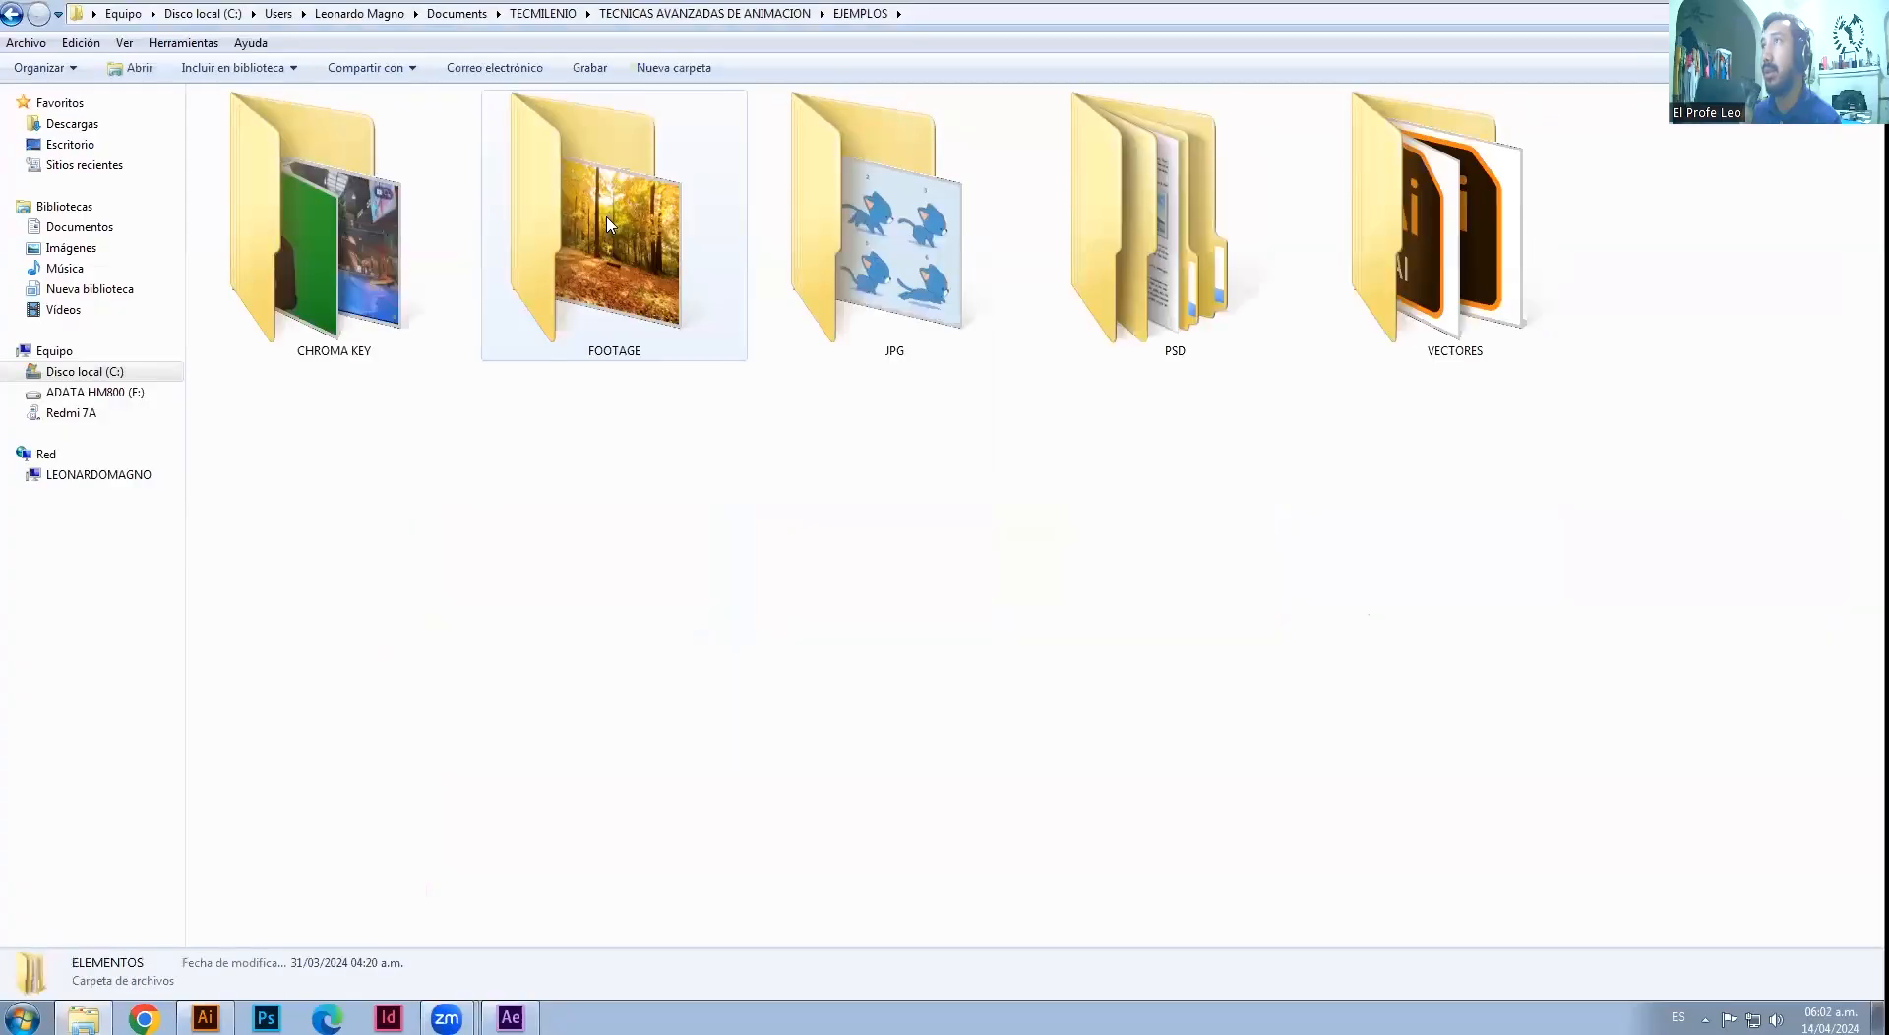
pyautogui.doubleClick(1475, 325)
pyautogui.rightClick(384, 358)
pyautogui.moveTo(439, 368)
pyautogui.click(667, 367)
pyautogui.click(831, 310)
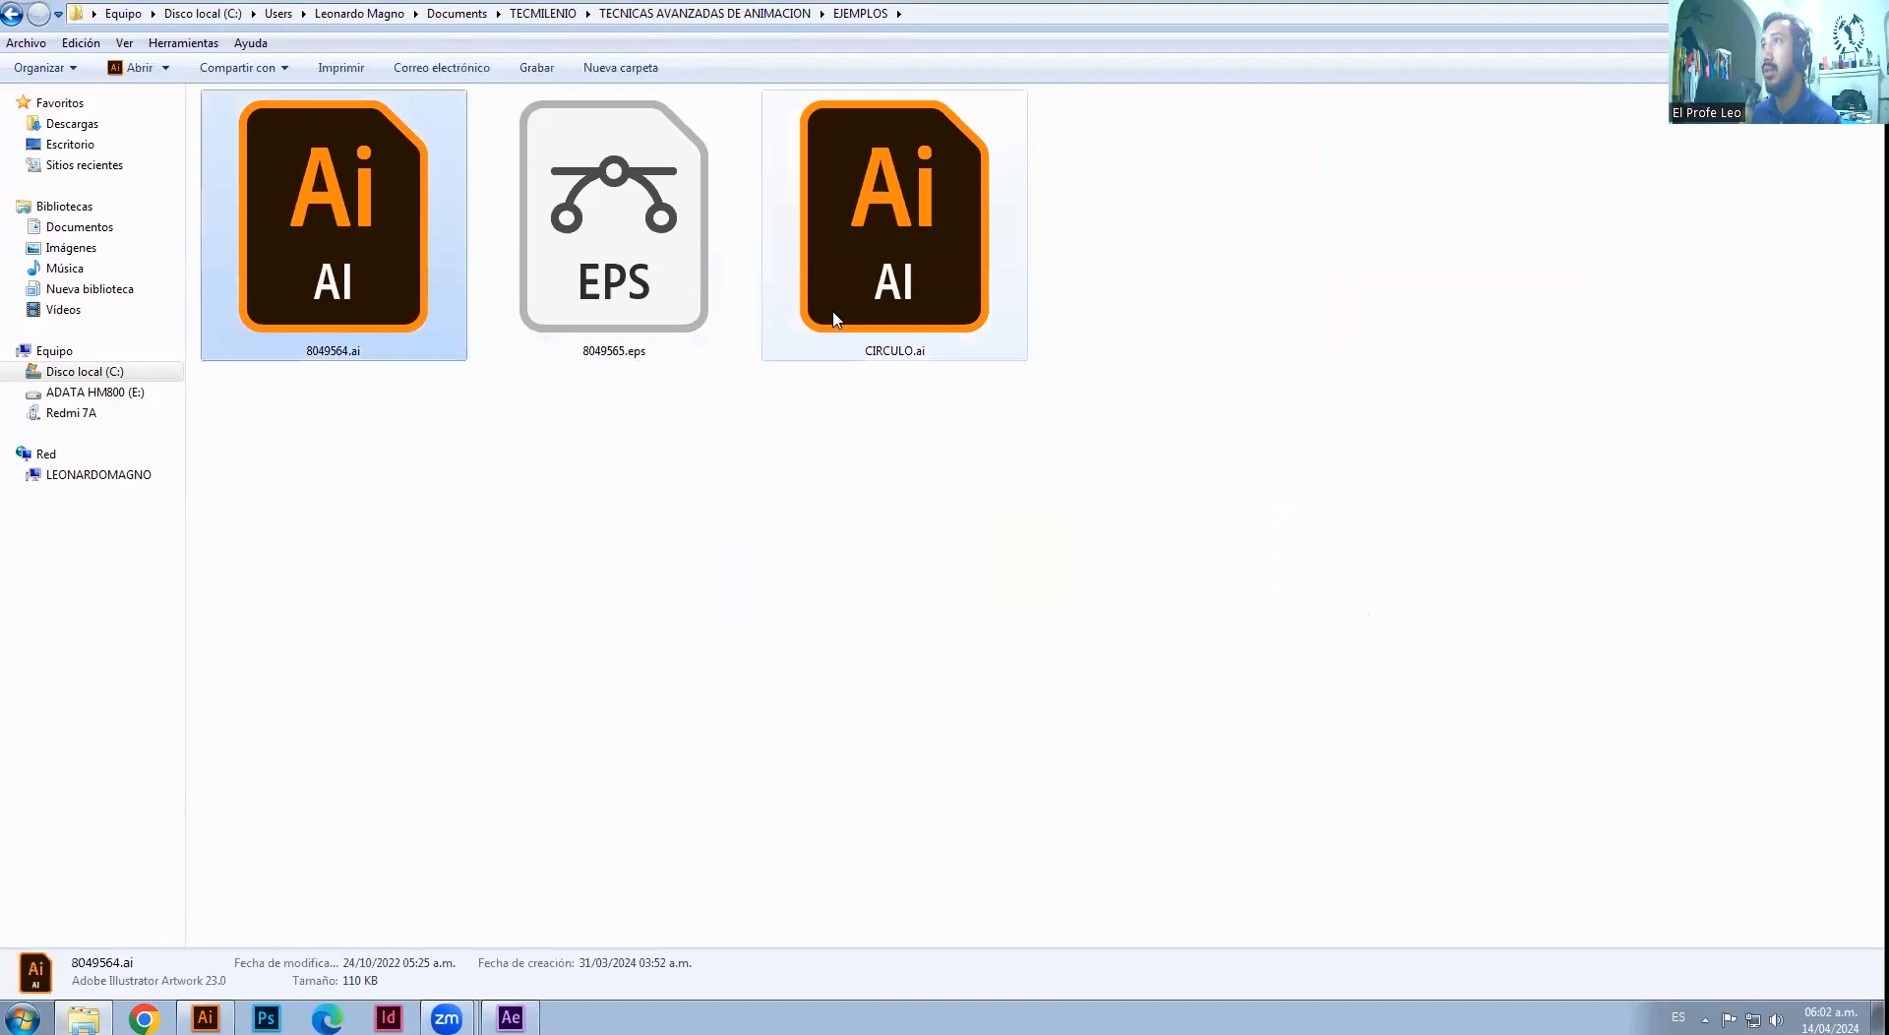
pyautogui.moveTo(927, 260); pyautogui.dragTo(513, 1024)
pyautogui.moveTo(230, 635); pyautogui.dragTo(147, 477)
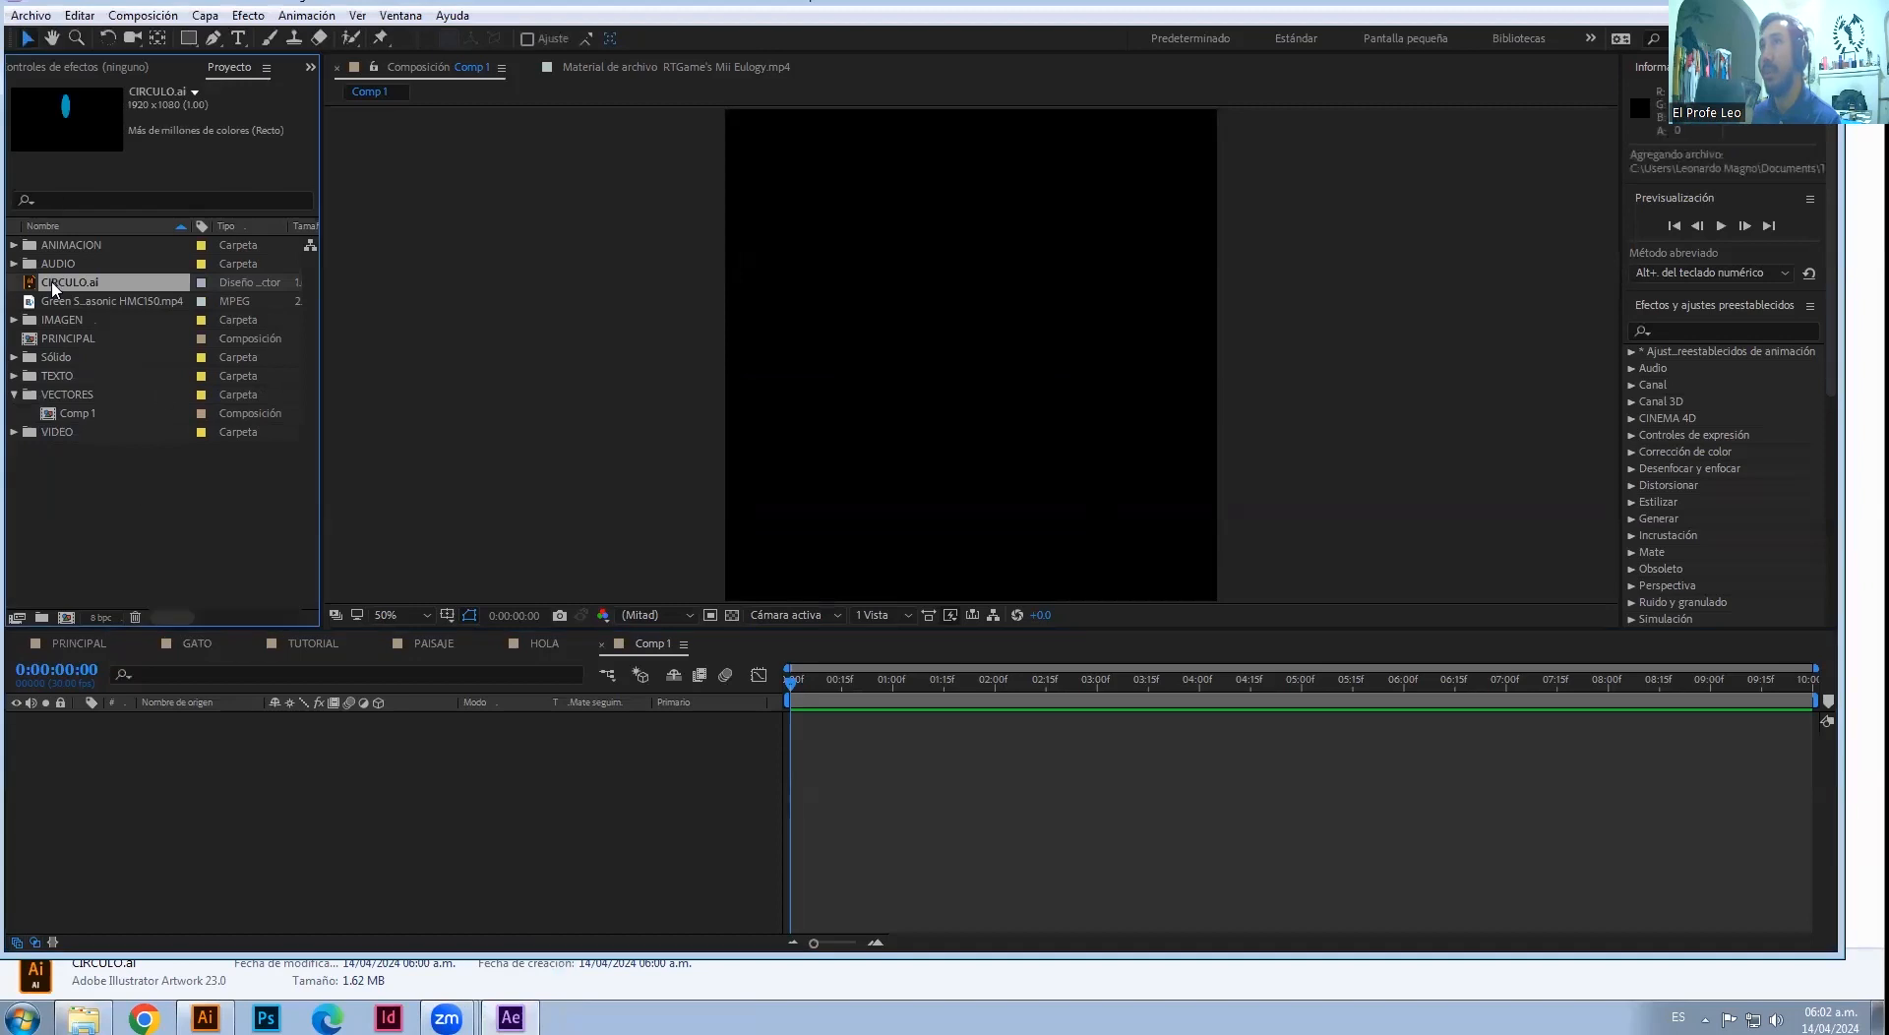
# - Move CIRCULO.ai into the VECTORES project folder and Comp 1 into the ANIMACION folder, and expand ANIMACION
pyautogui.moveTo(51, 287); pyautogui.dragTo(78, 403)
pyautogui.click(52, 417)
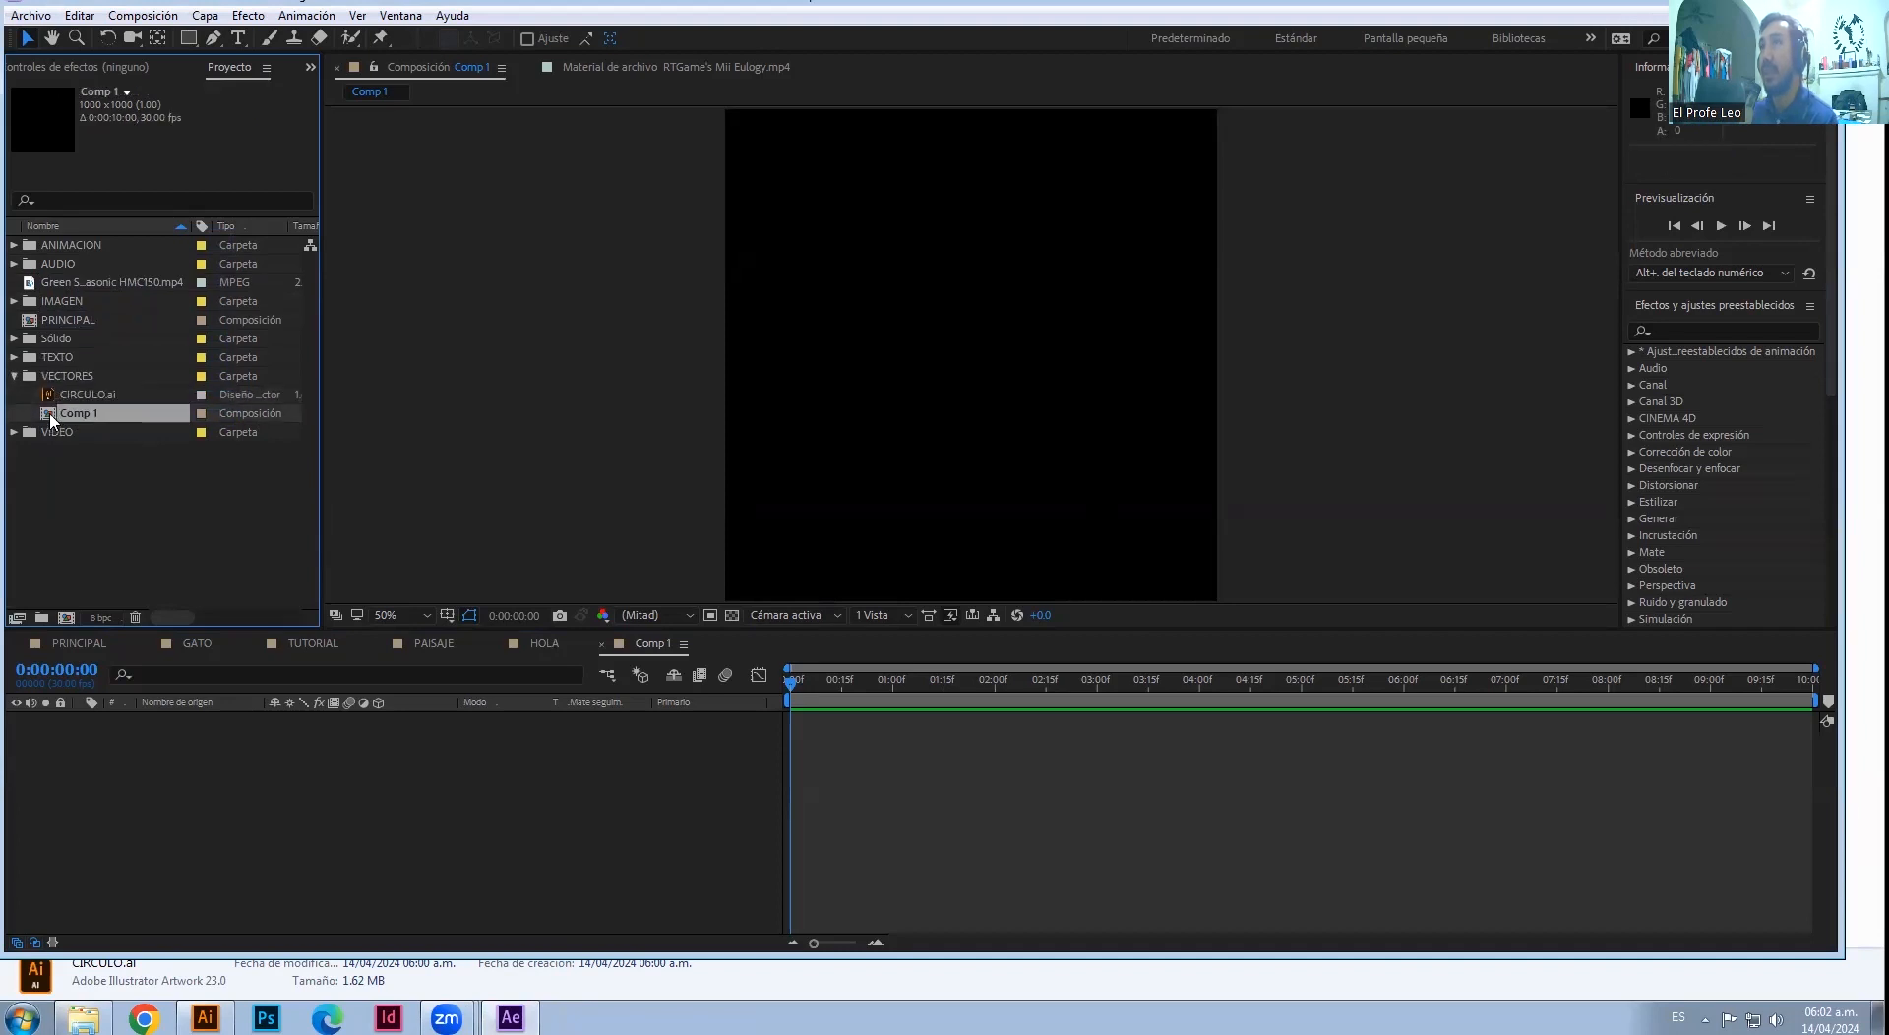
pyautogui.moveTo(51, 417); pyautogui.dragTo(22, 255)
pyautogui.click(15, 247)
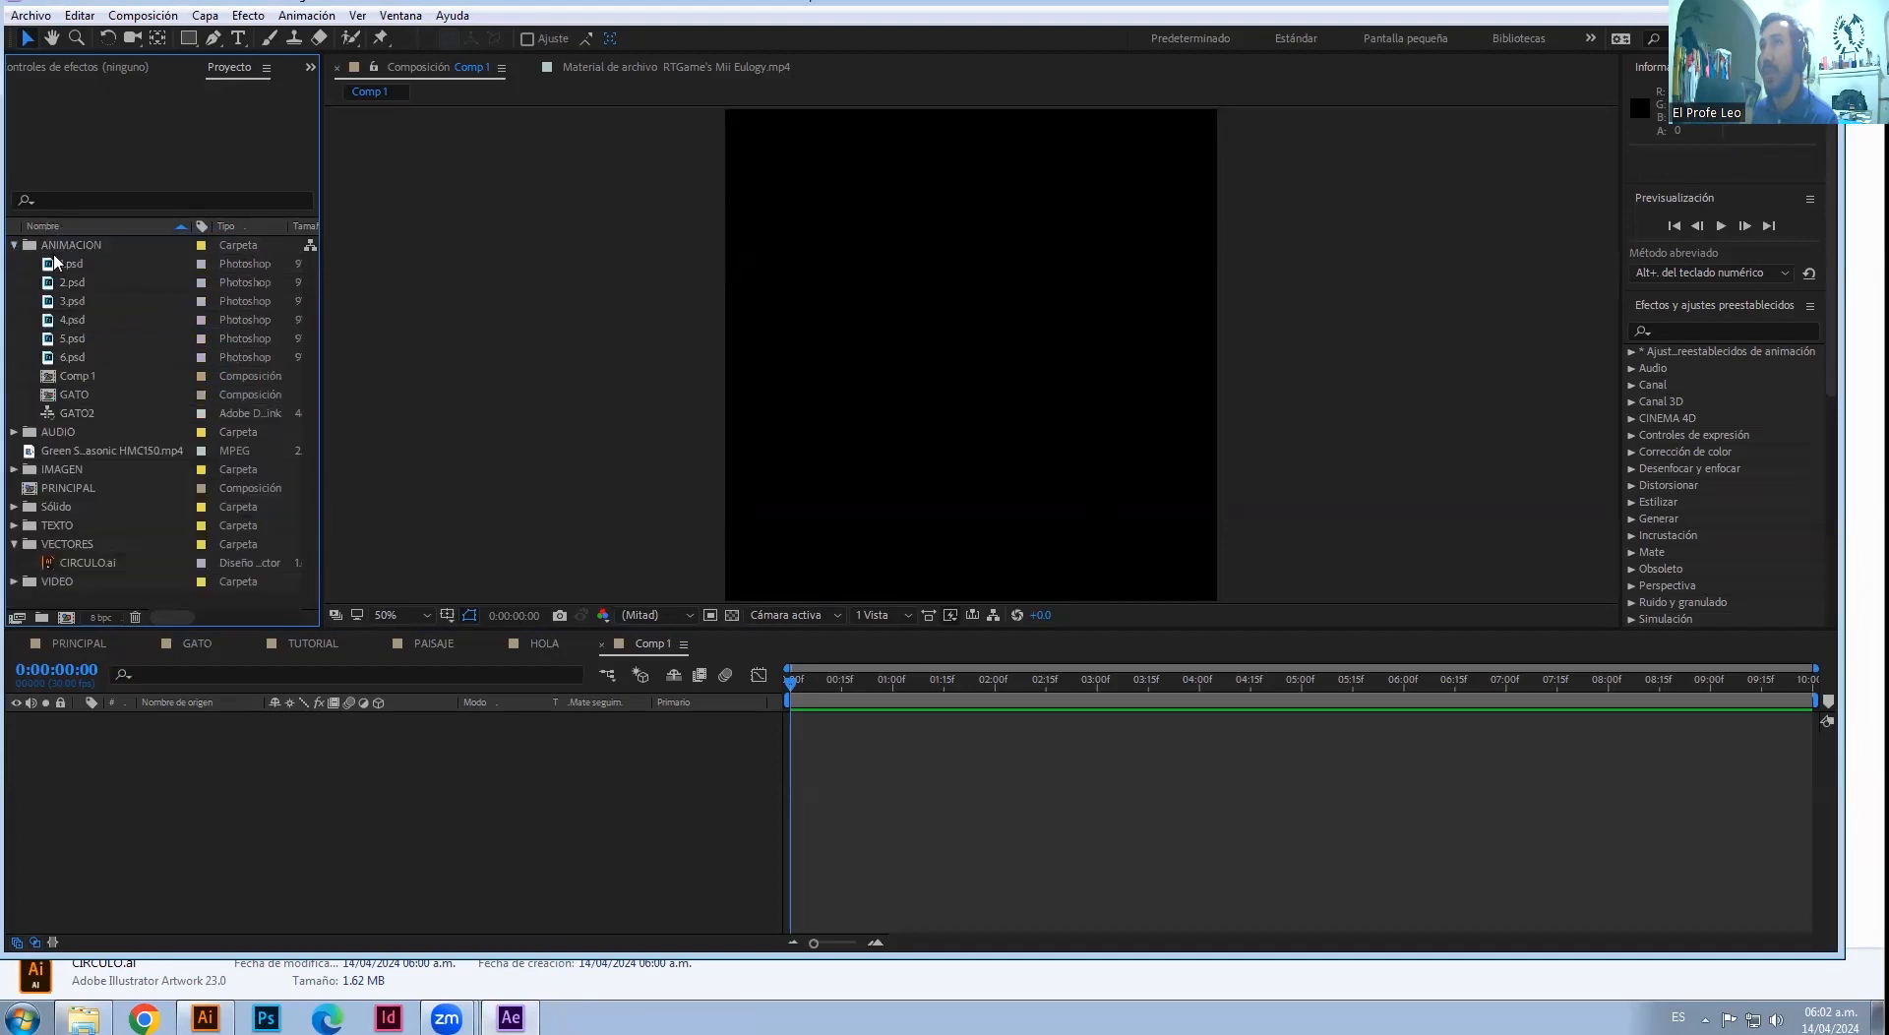
# - Rename the composition Comp 1 as CIRCULO
pyautogui.click(81, 380)
pyautogui.rightClick(81, 383)
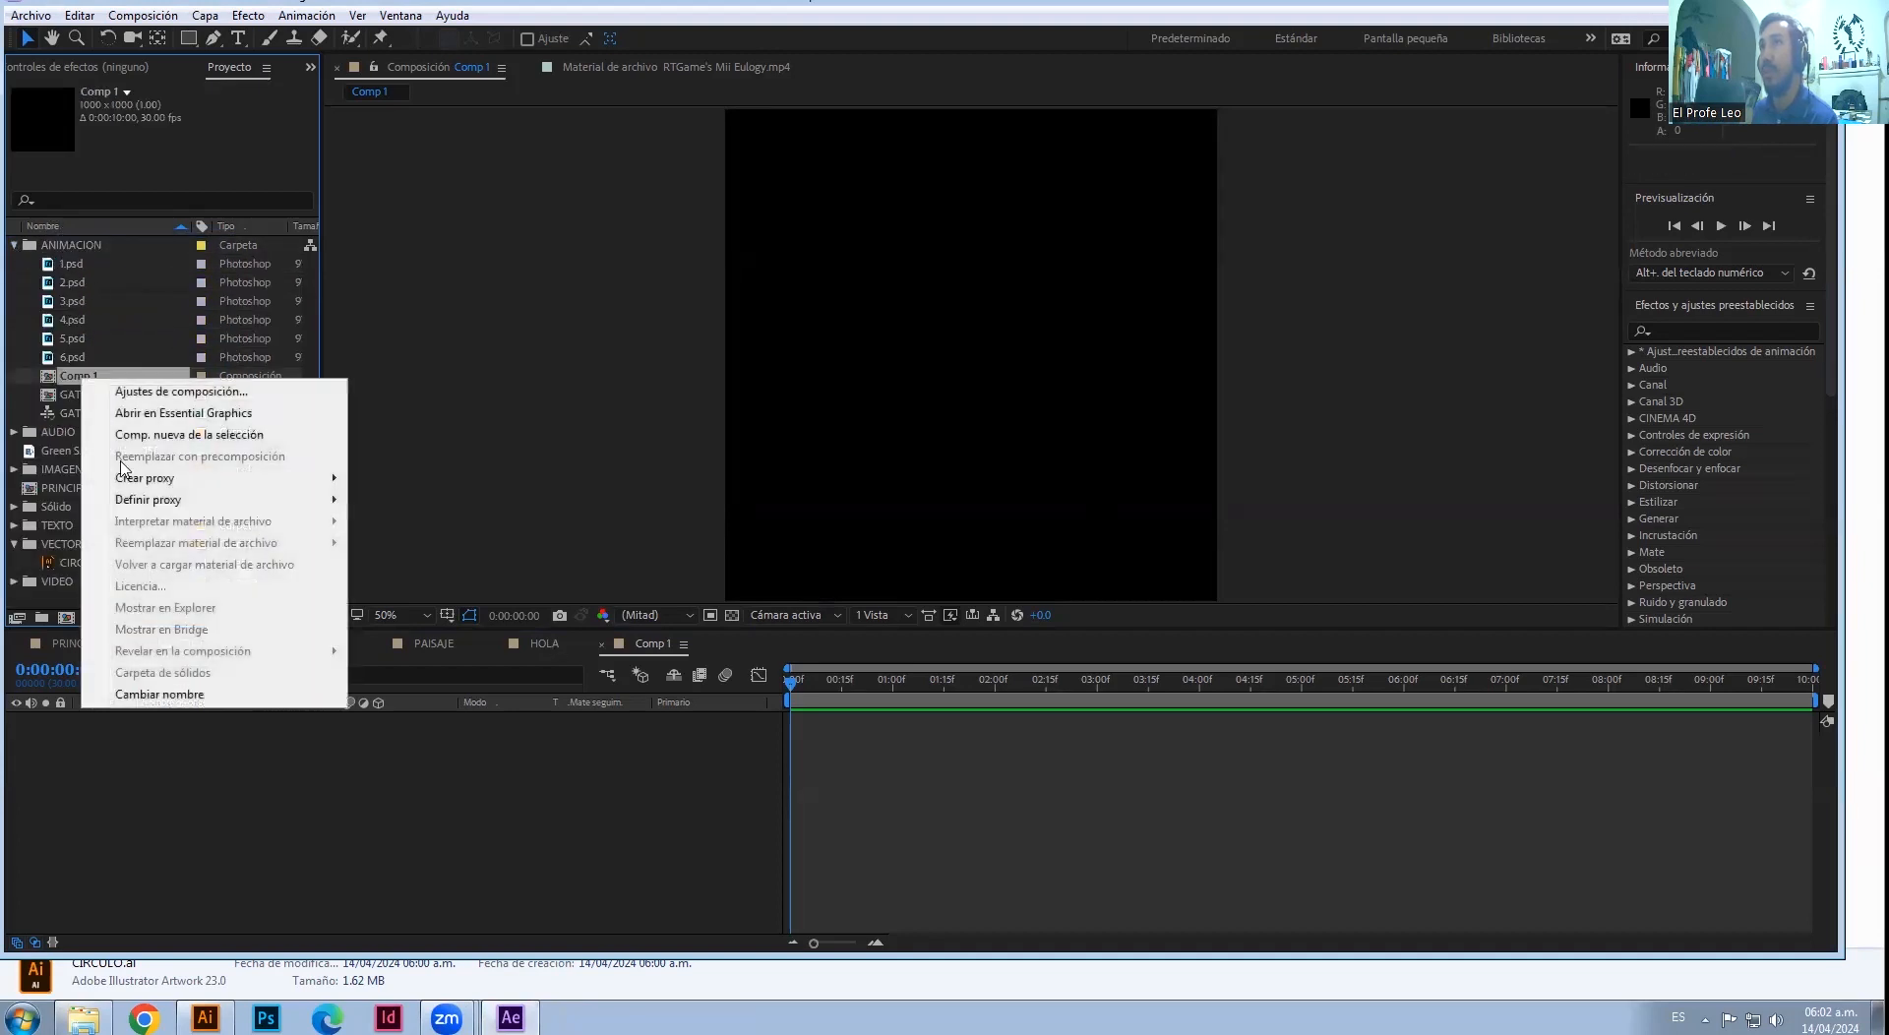
pyautogui.click(160, 700)
pyautogui.write('CIRCULO')
pyautogui.press('Return')
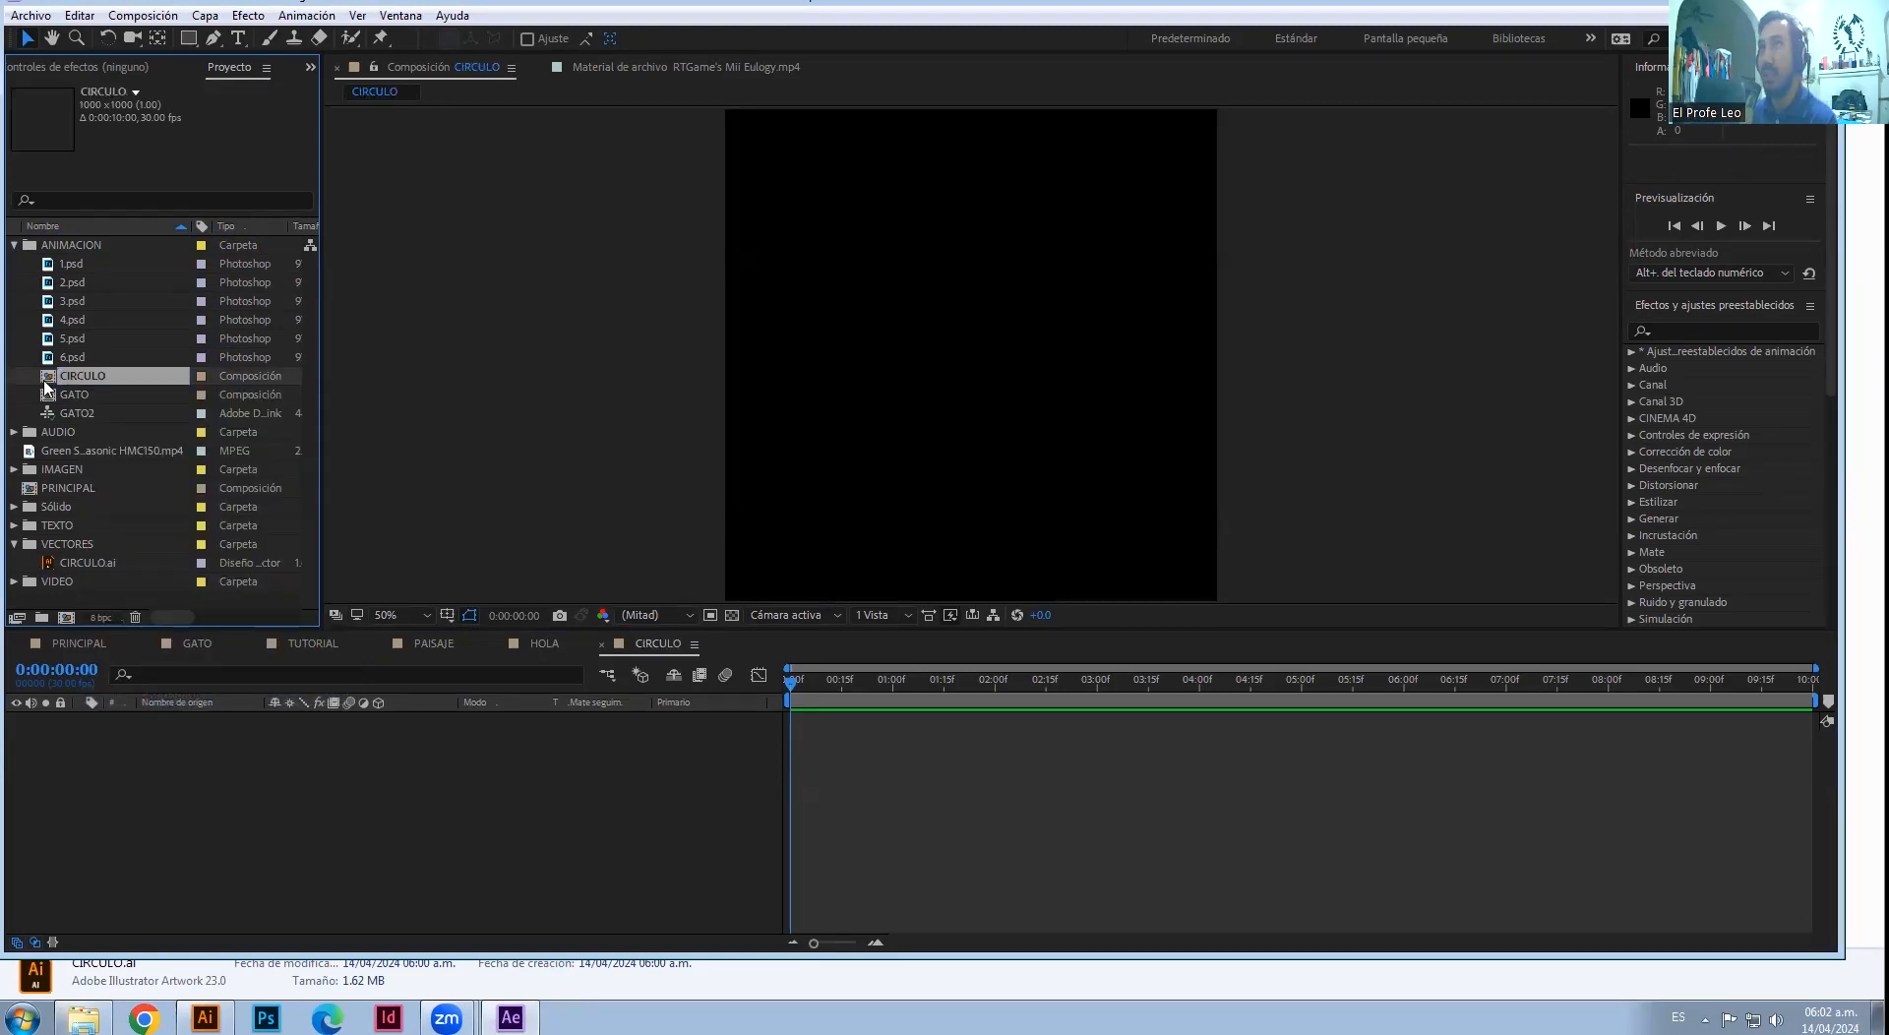
# - Place CIRCULO.ai as a layer in the middle of the CIRCULO composition
pyautogui.click(732, 690)
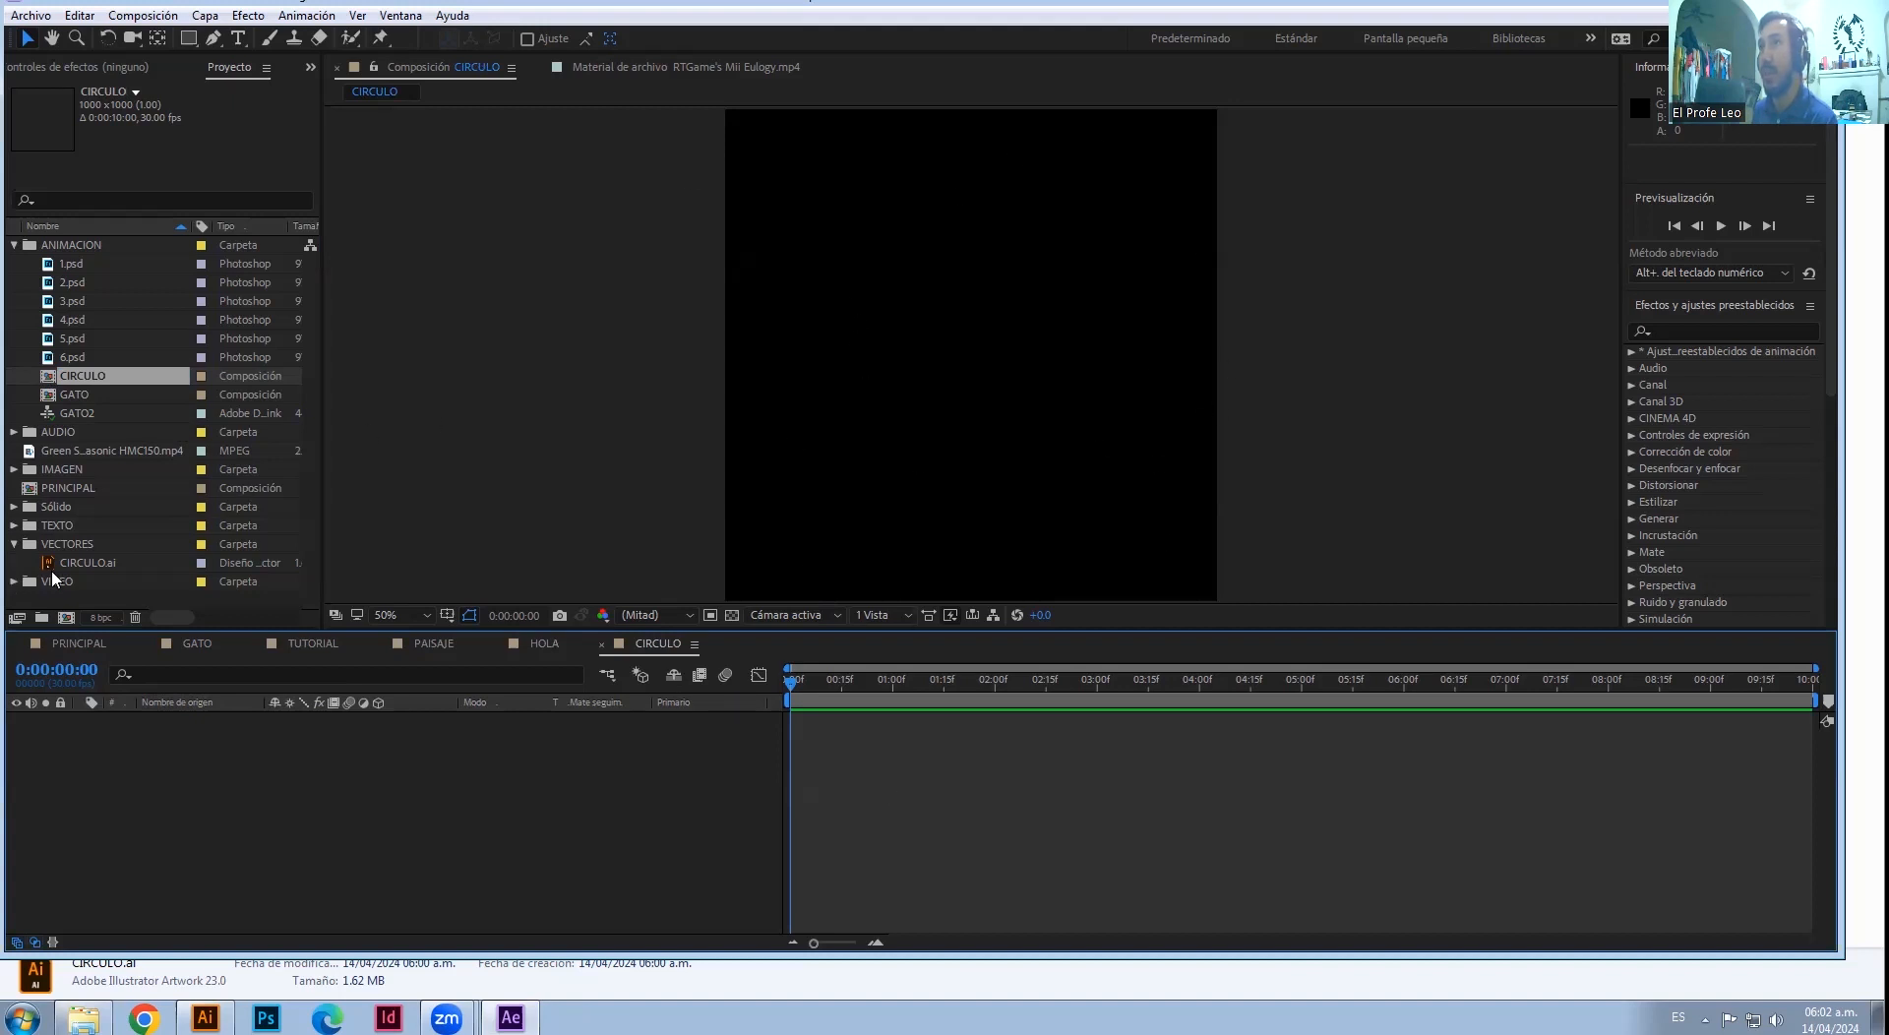
pyautogui.moveTo(84, 563); pyautogui.dragTo(974, 359)
pyautogui.scroll(2, 1038, 310)
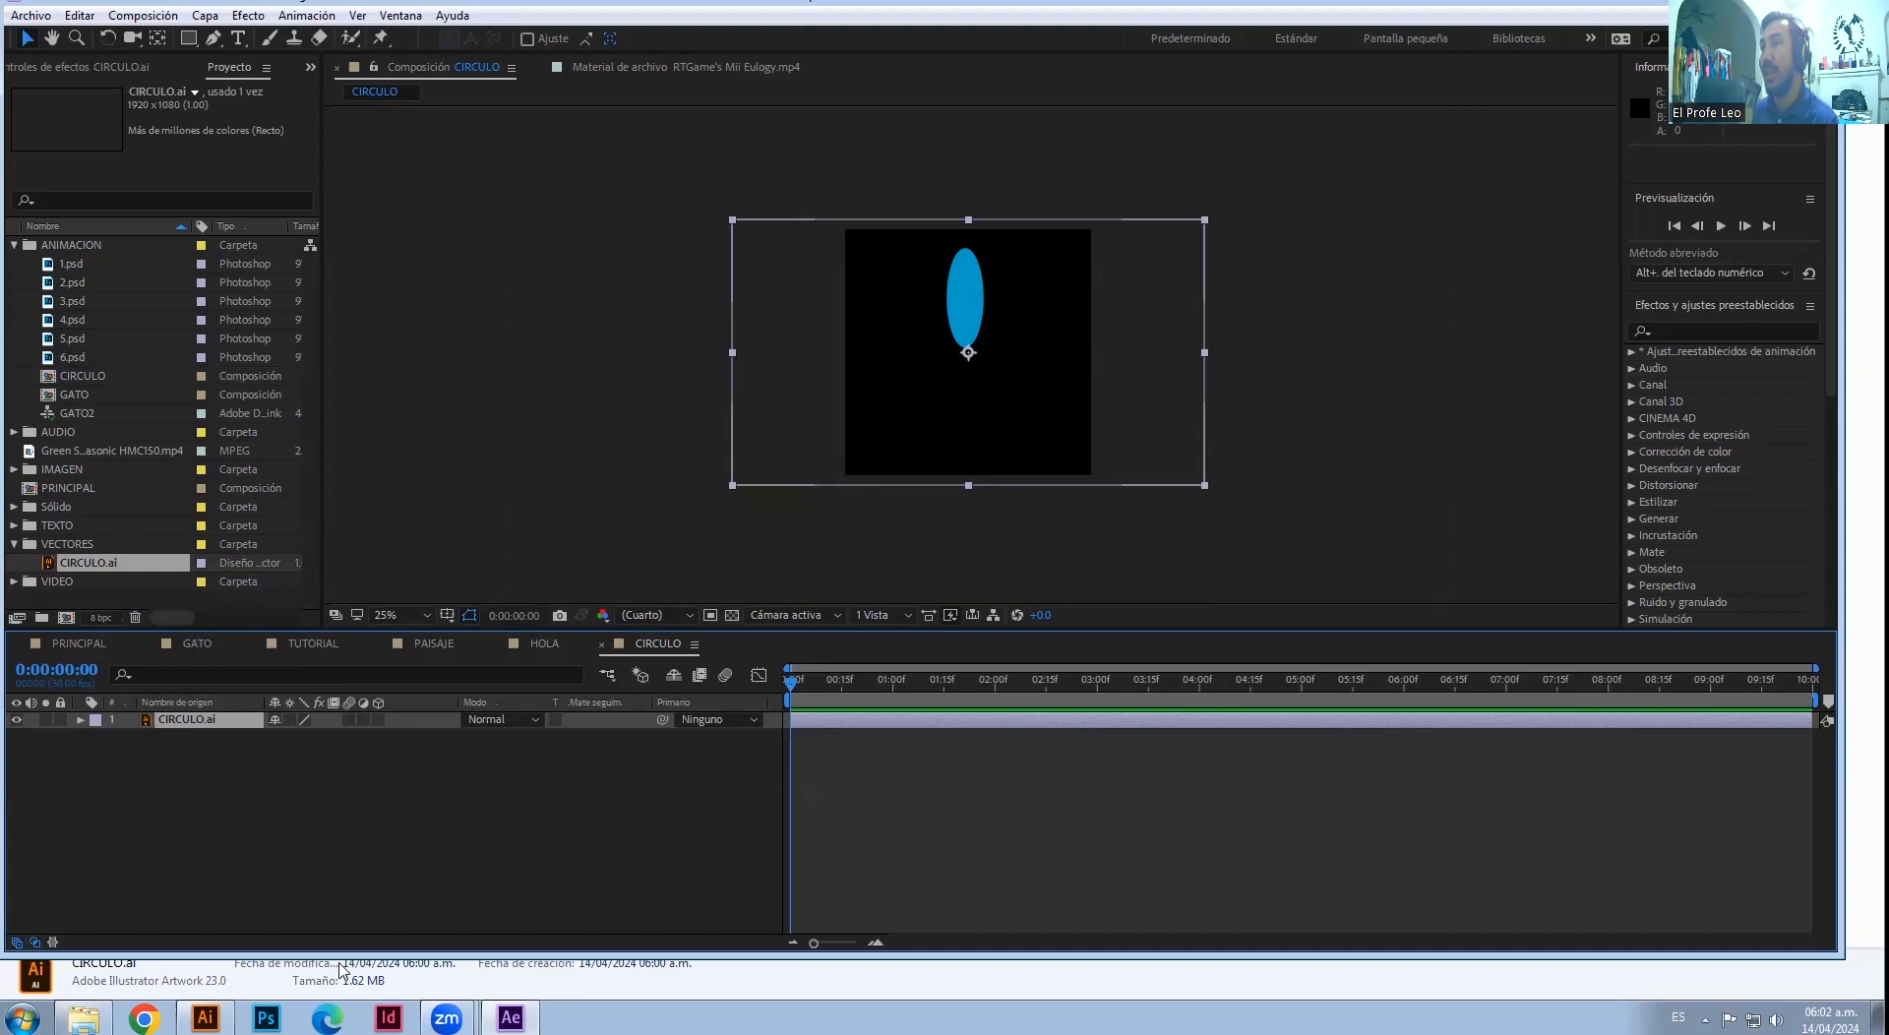
# - Switch to Illustrator to examine the ellipse on its artboard, and return to After Effects
pyautogui.click(205, 1017)
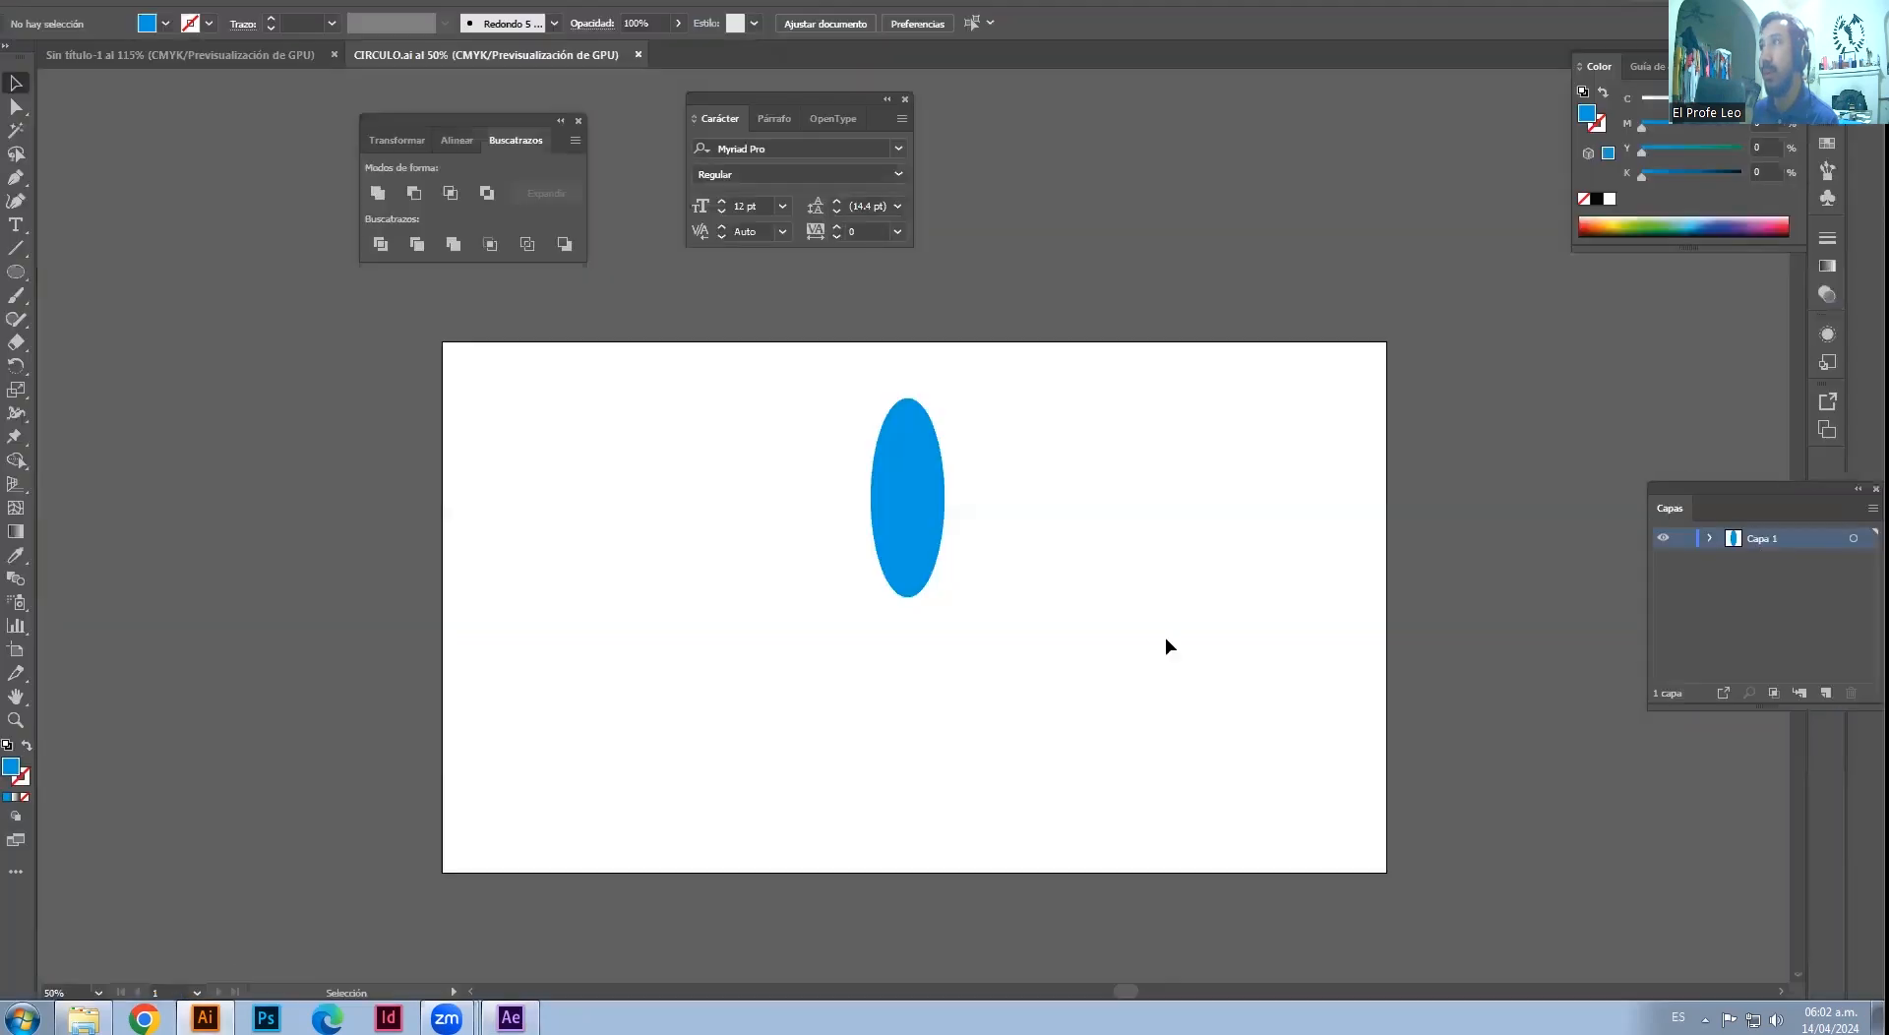
pyautogui.moveTo(1075, 354); pyautogui.dragTo(643, 713)
pyautogui.hotkey('alt', 'Tab')
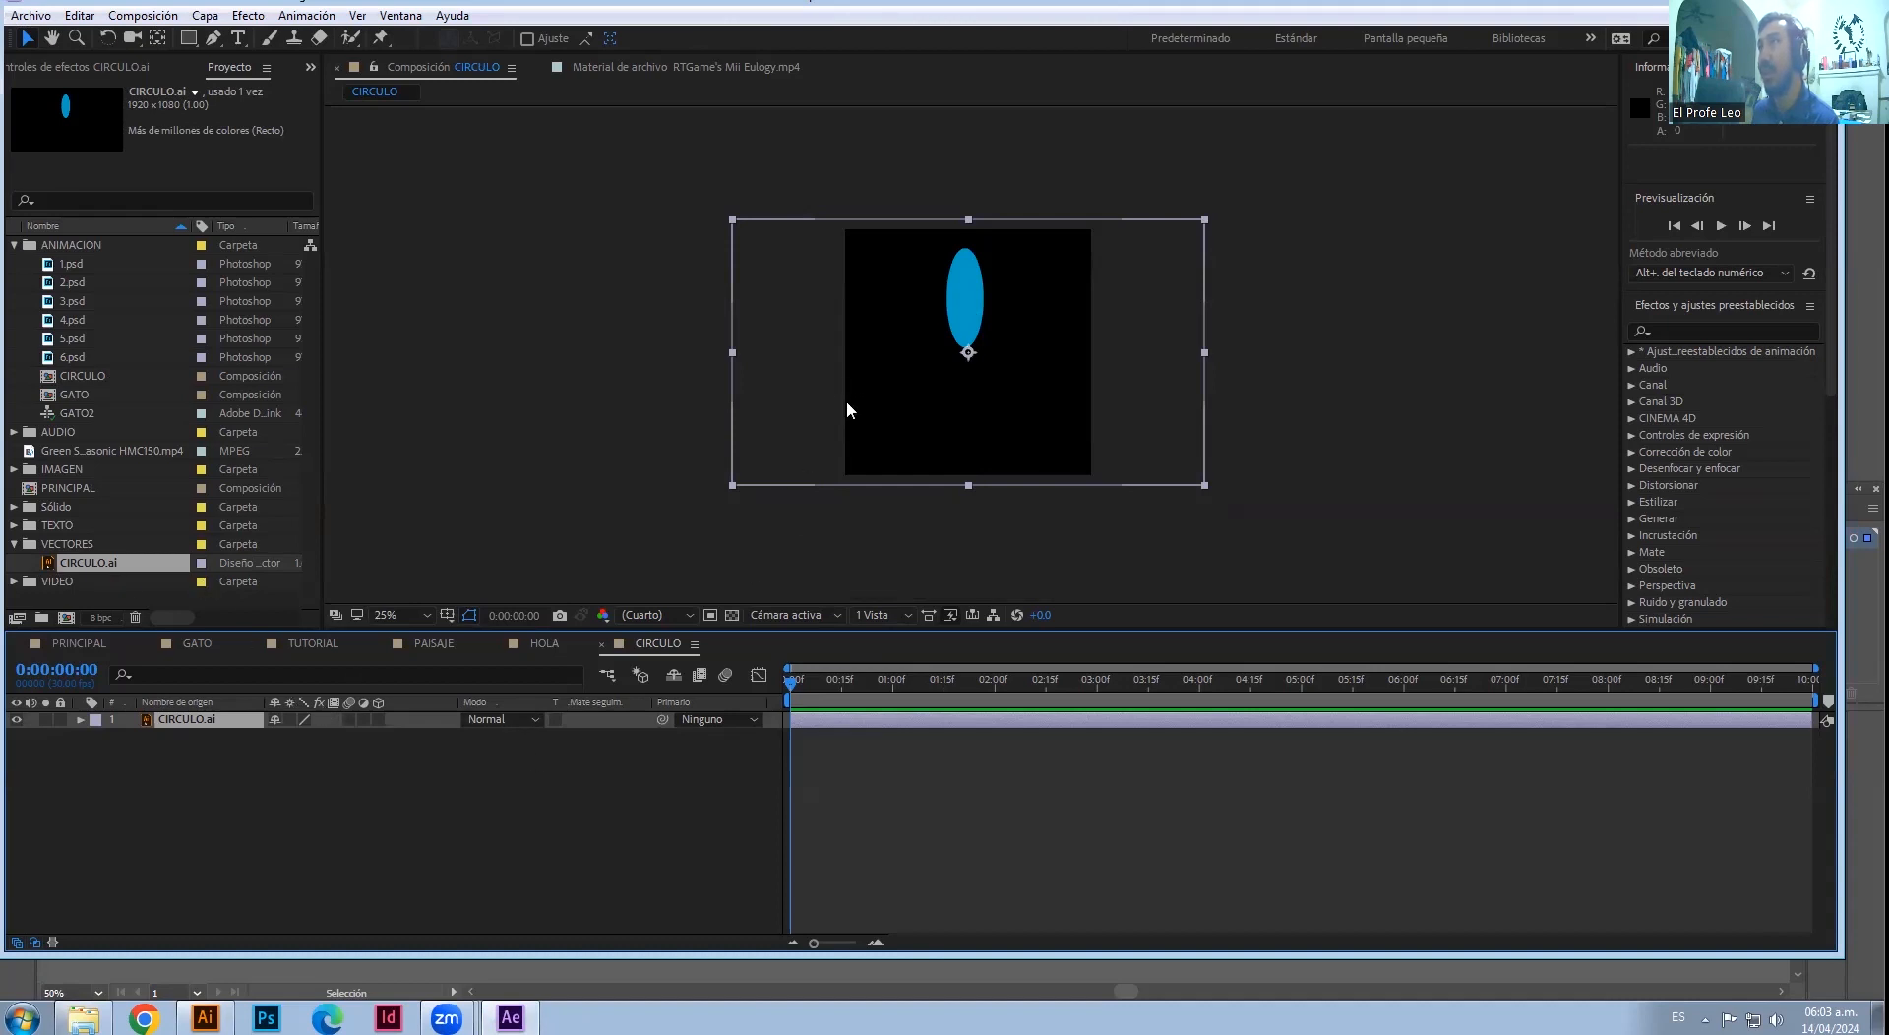
# - Expand the Transform properties of the CIRCULO.ai layer
pyautogui.scroll(1, 886, 385)
pyautogui.scroll(-1, 1050, 397)
pyautogui.click(97, 737)
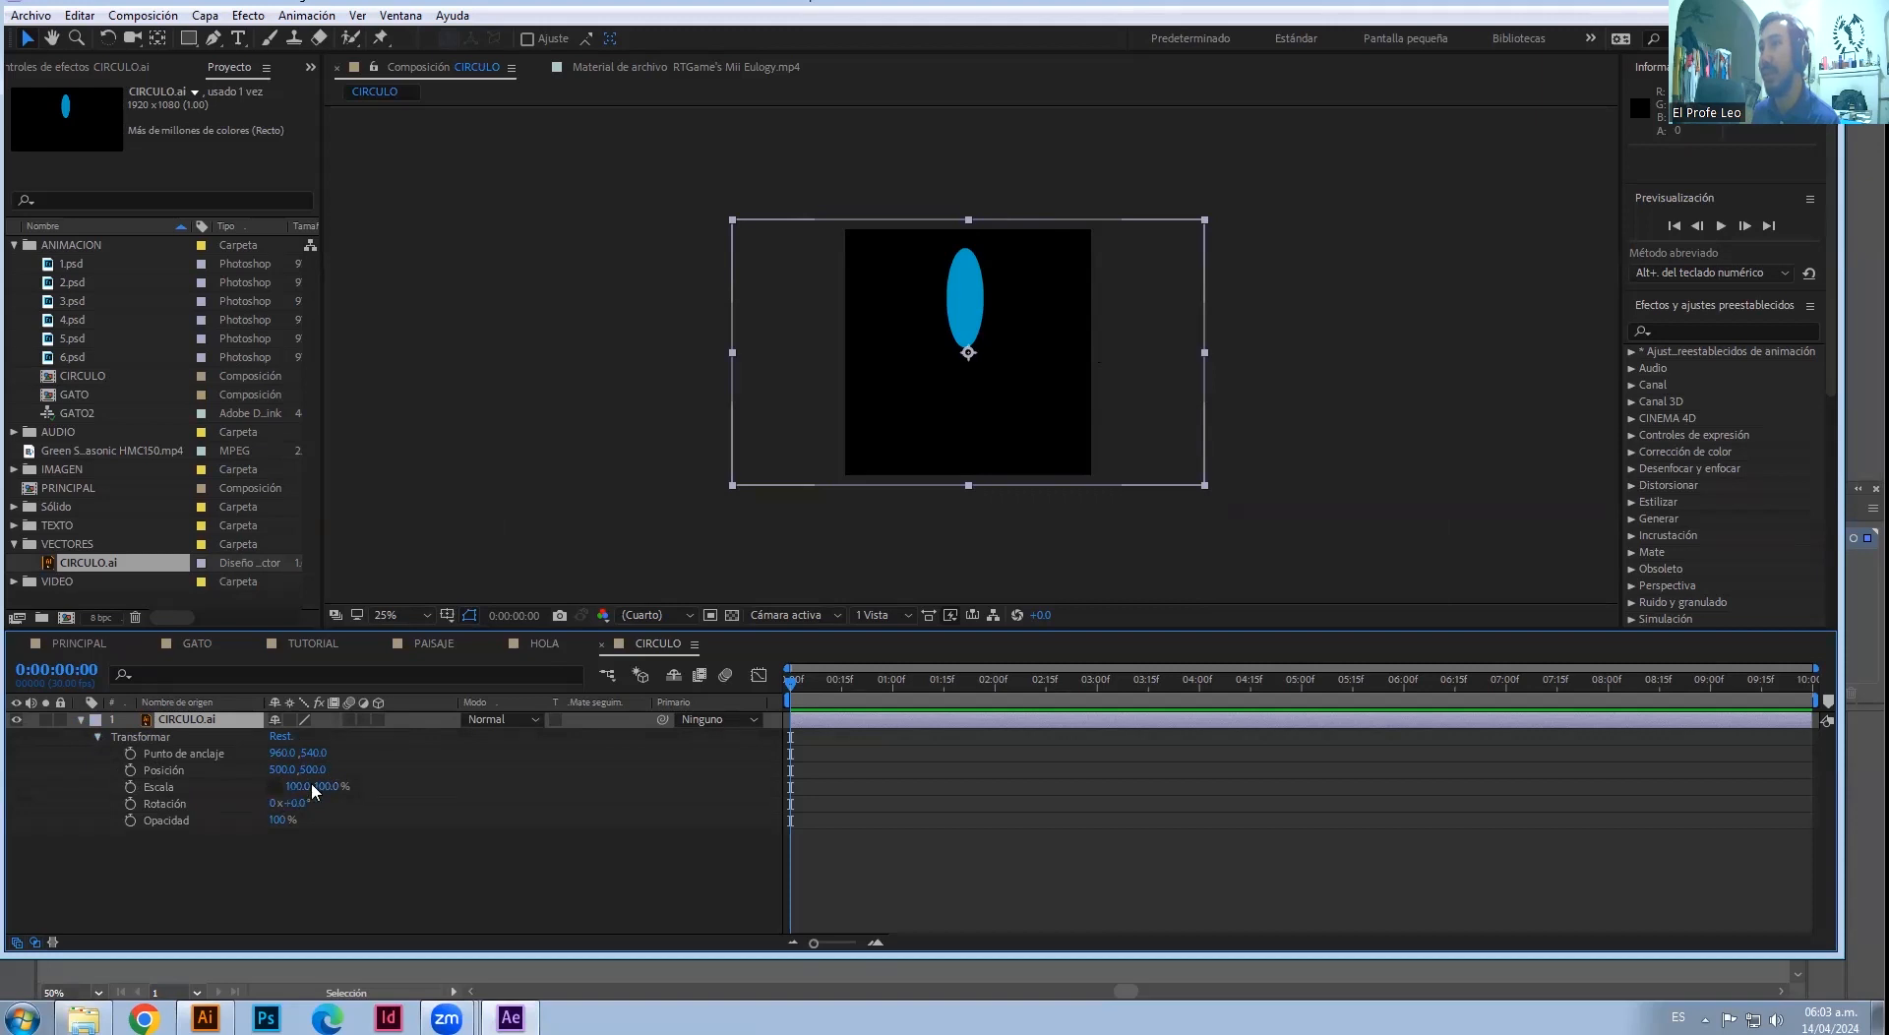
pyautogui.moveTo(326, 786); pyautogui.dragTo(501, 763)
pyautogui.hotkey('ctrl', 'z')
pyautogui.hotkey('ctrl', 'z')
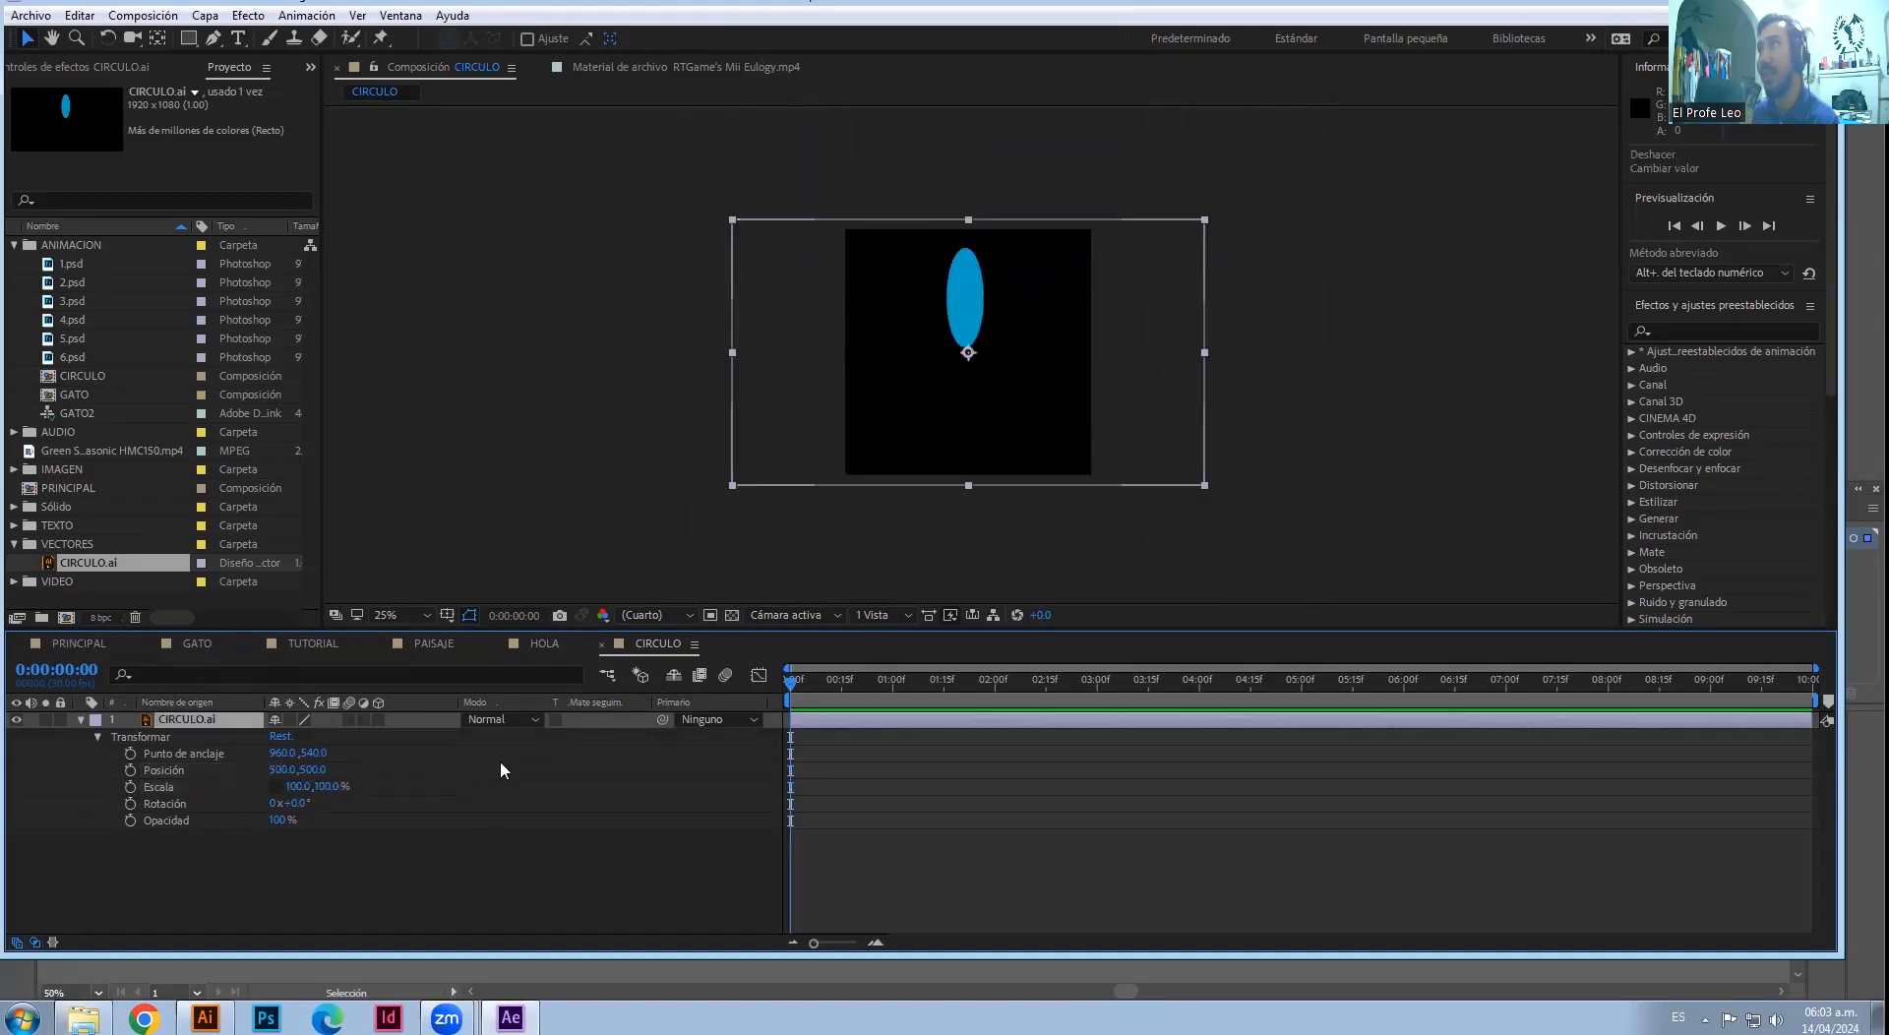
# - Switch to Illustrator, shrink the CIRCULO.ai artboard to a square, and move the ellipse to the horizontal centre near its upper edge
pyautogui.click(204, 1017)
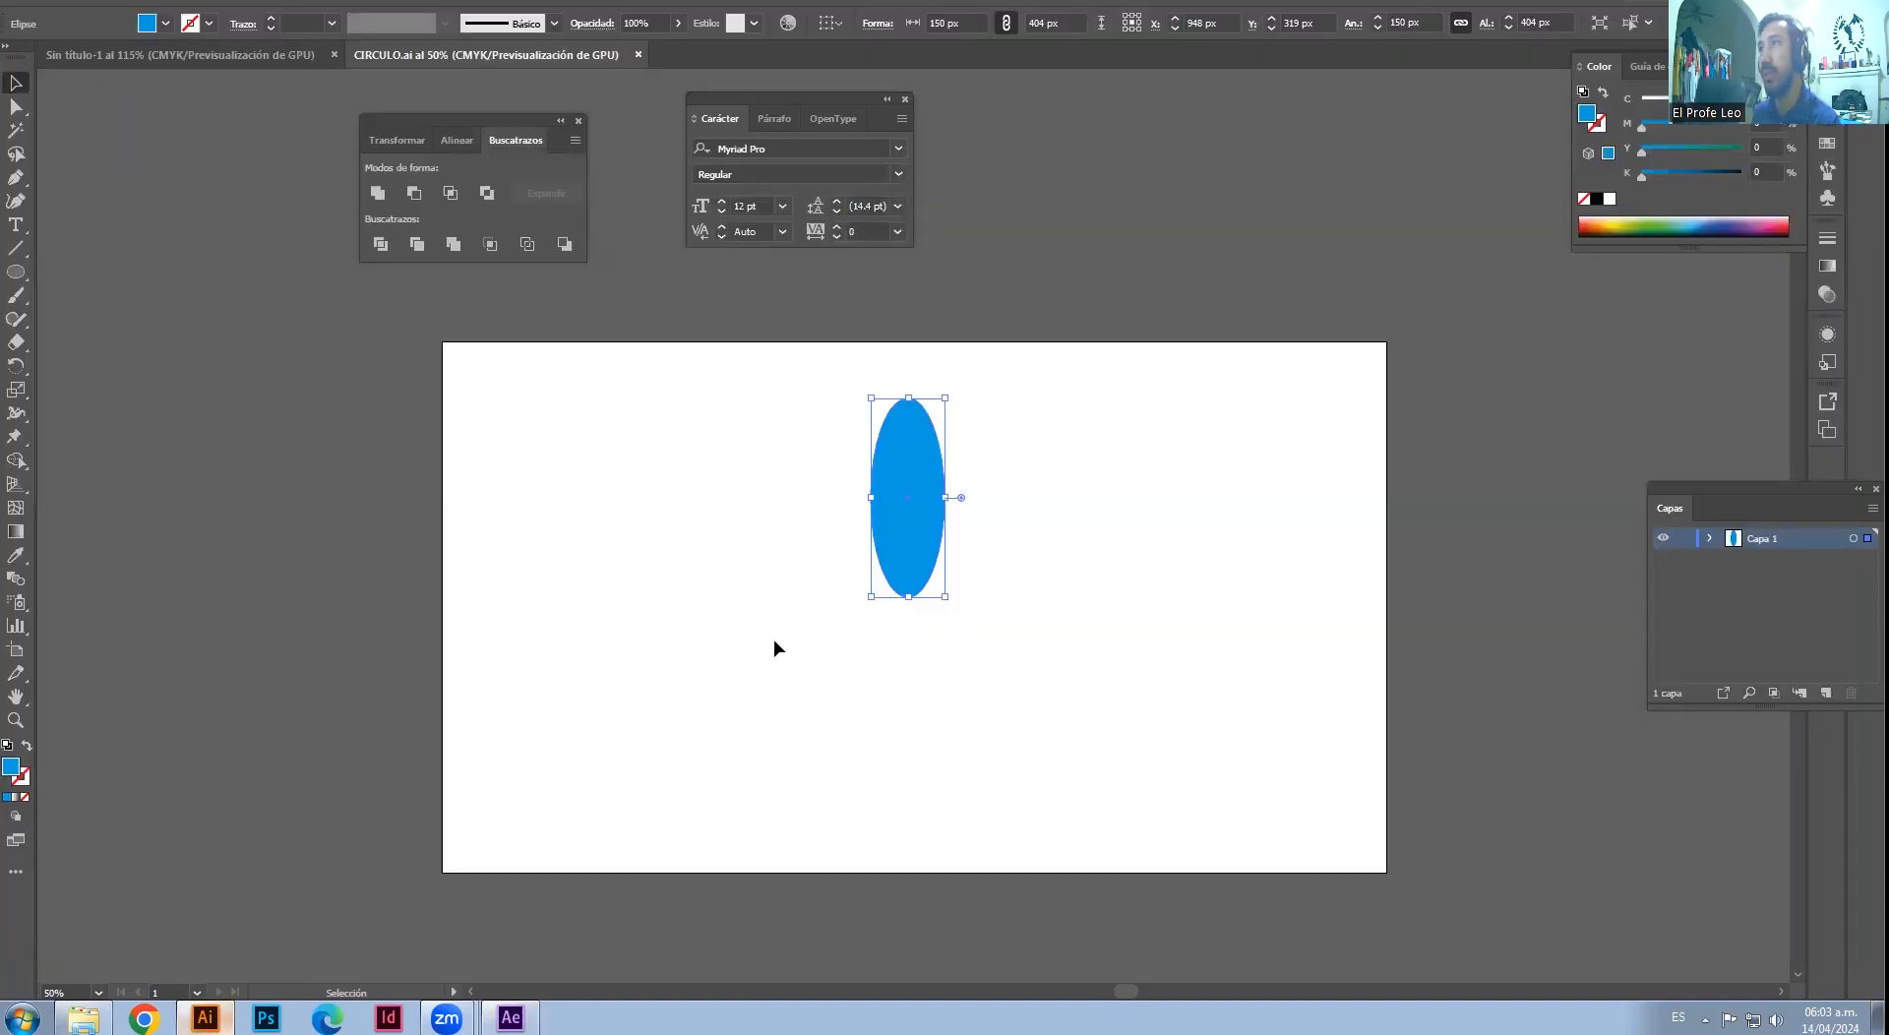
pyautogui.click(707, 504)
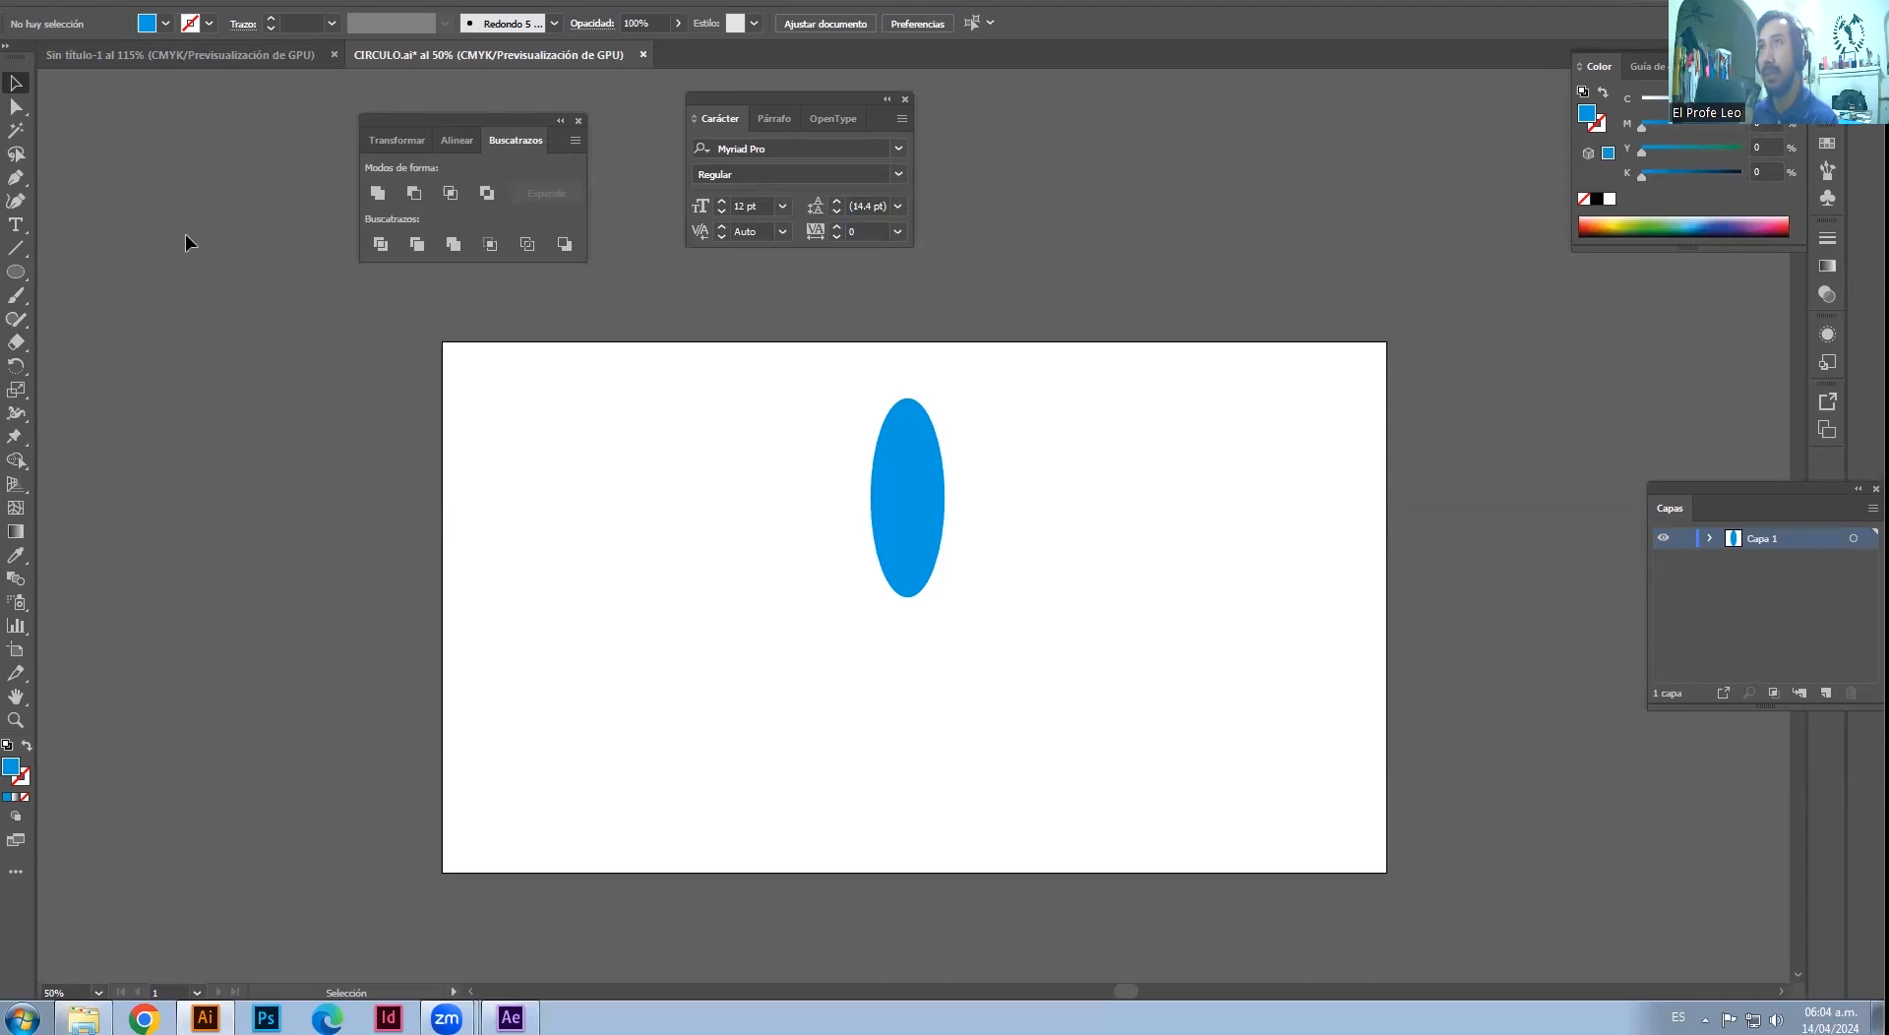
pyautogui.hotkey('alt', 'a')
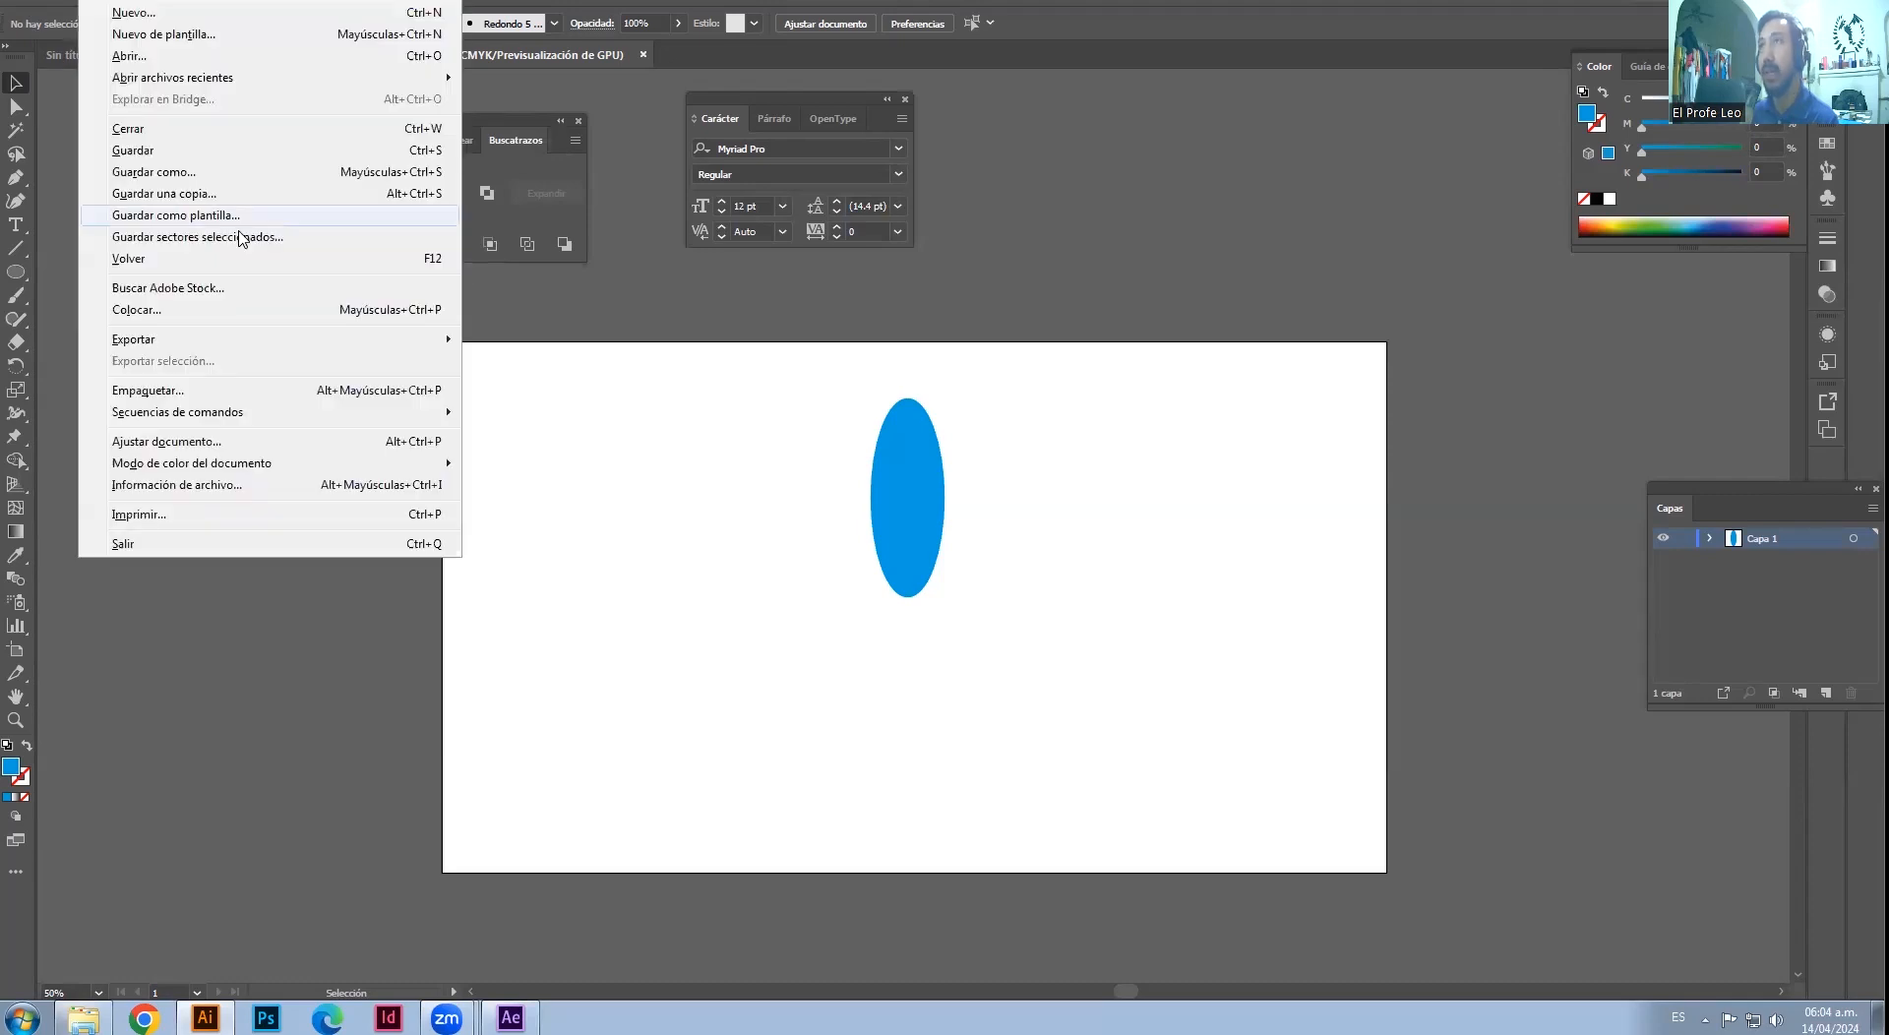
pyautogui.click(232, 443)
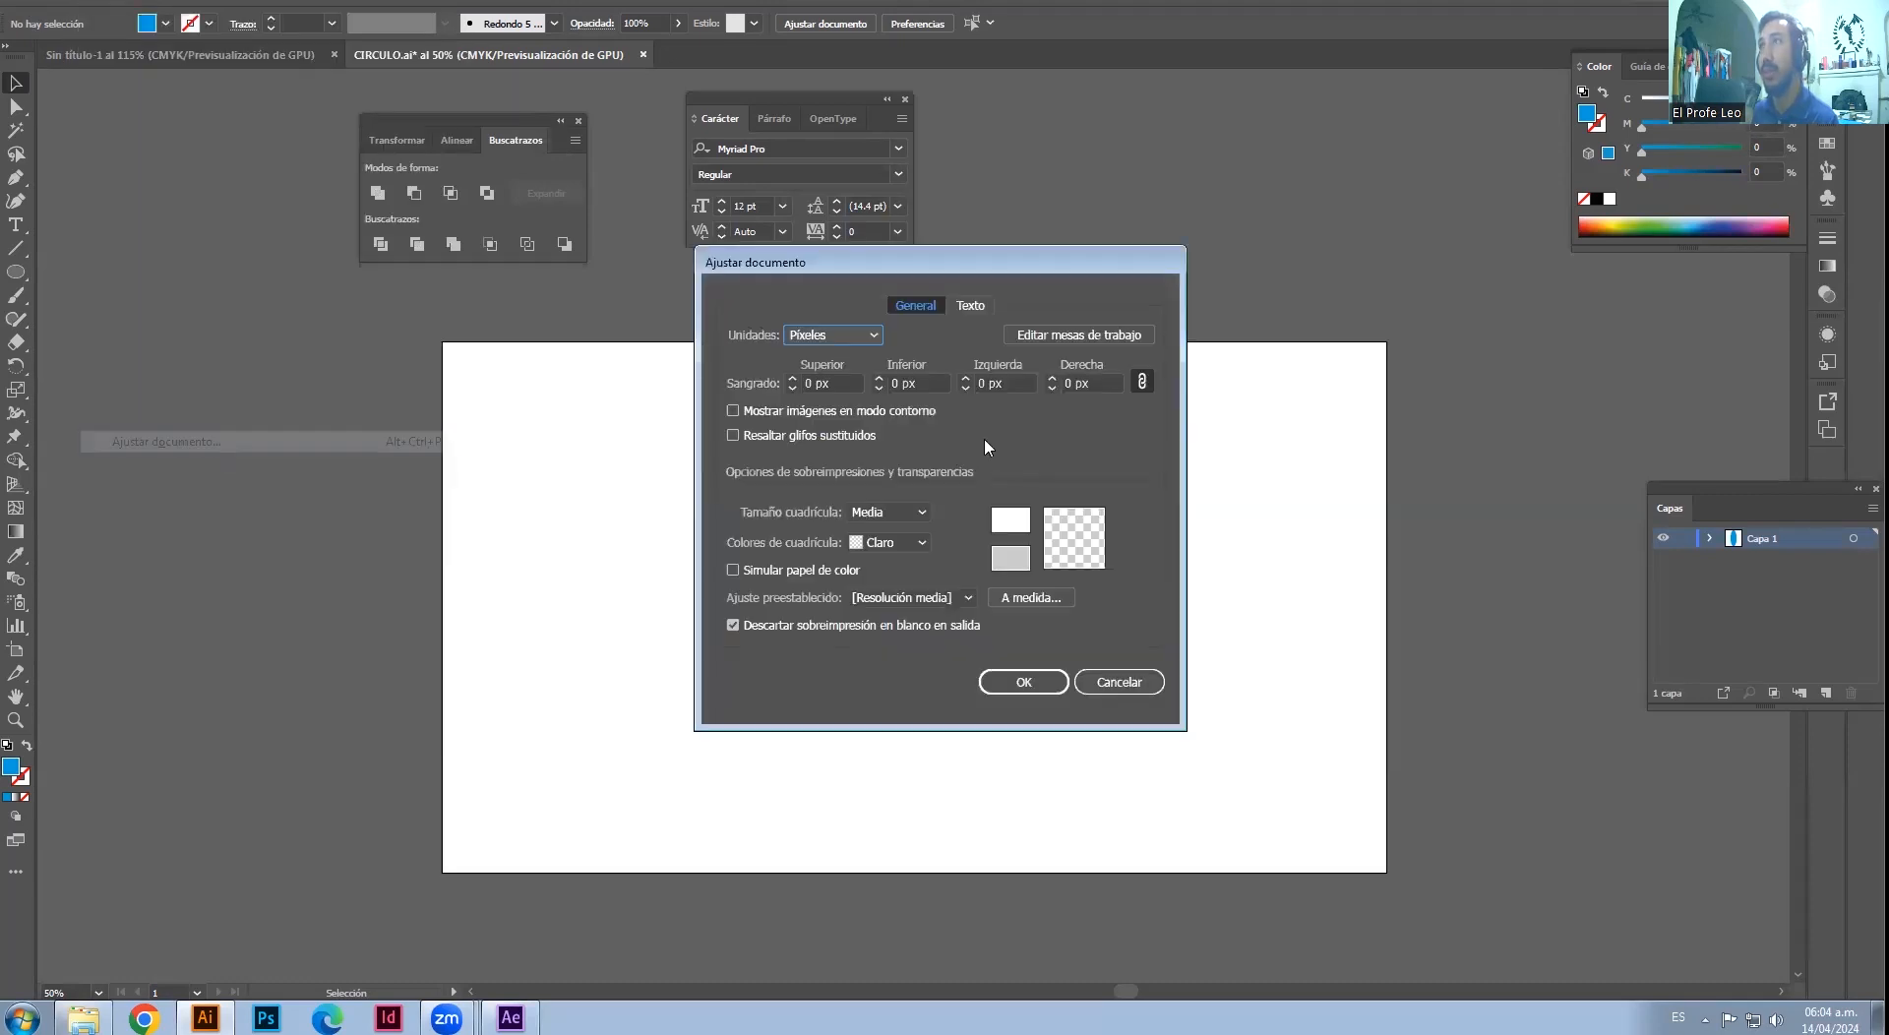
pyautogui.click(1056, 336)
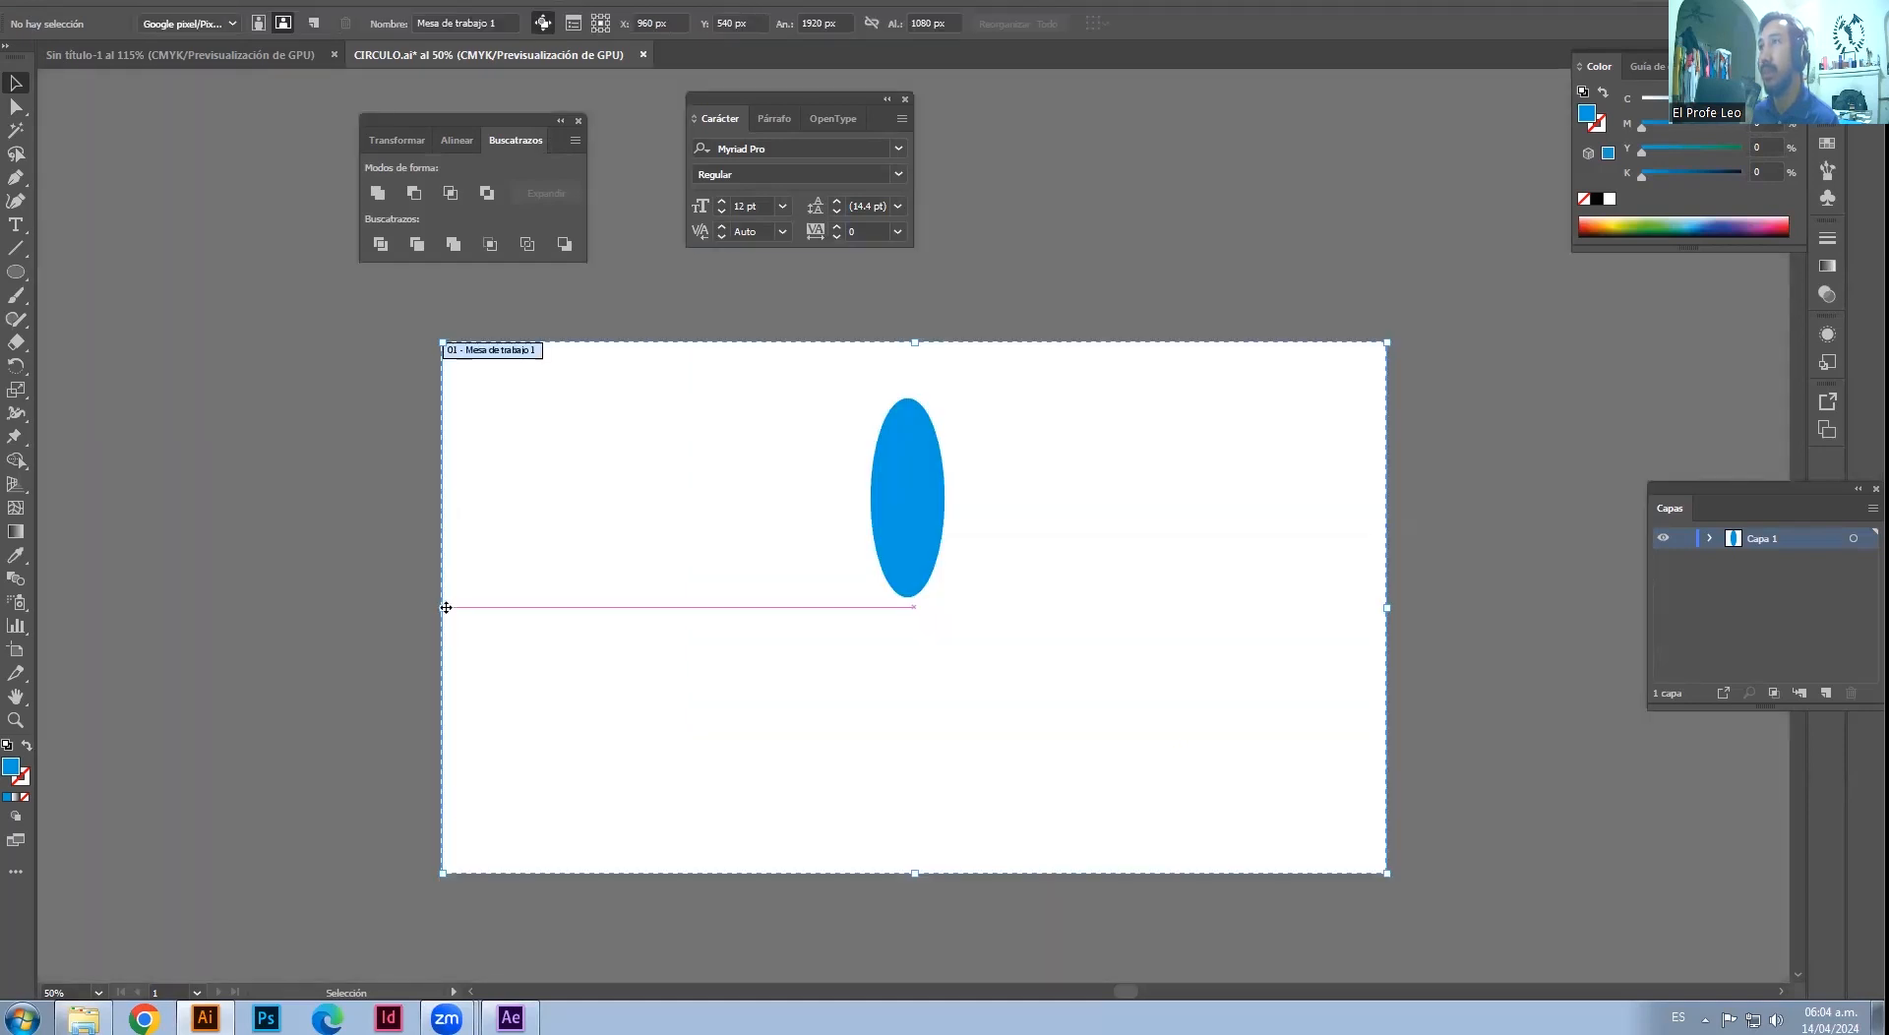
pyautogui.moveTo(442, 608); pyautogui.dragTo(662, 590)
pyautogui.moveTo(690, 590); pyautogui.dragTo(895, 597)
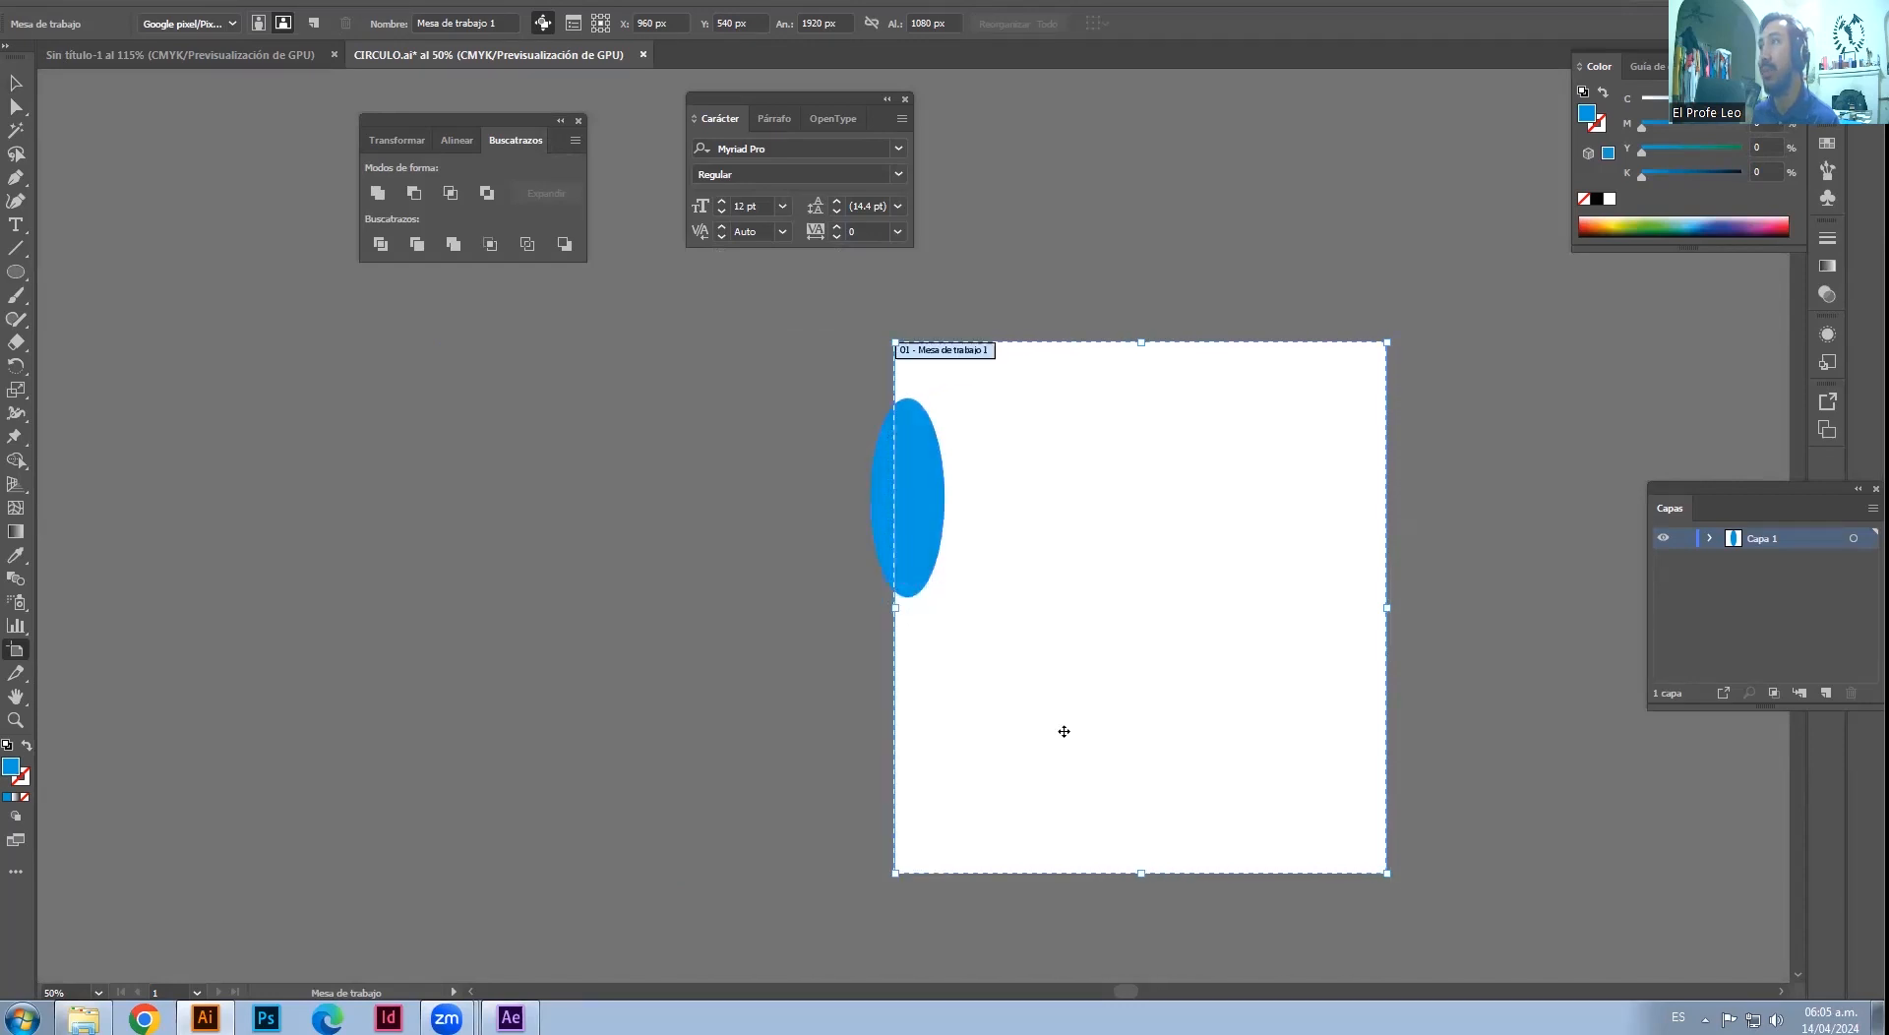
pyautogui.moveTo(1180, 875); pyautogui.dragTo(1181, 833)
pyautogui.press('v')
pyautogui.moveTo(925, 506); pyautogui.dragTo(1141, 480)
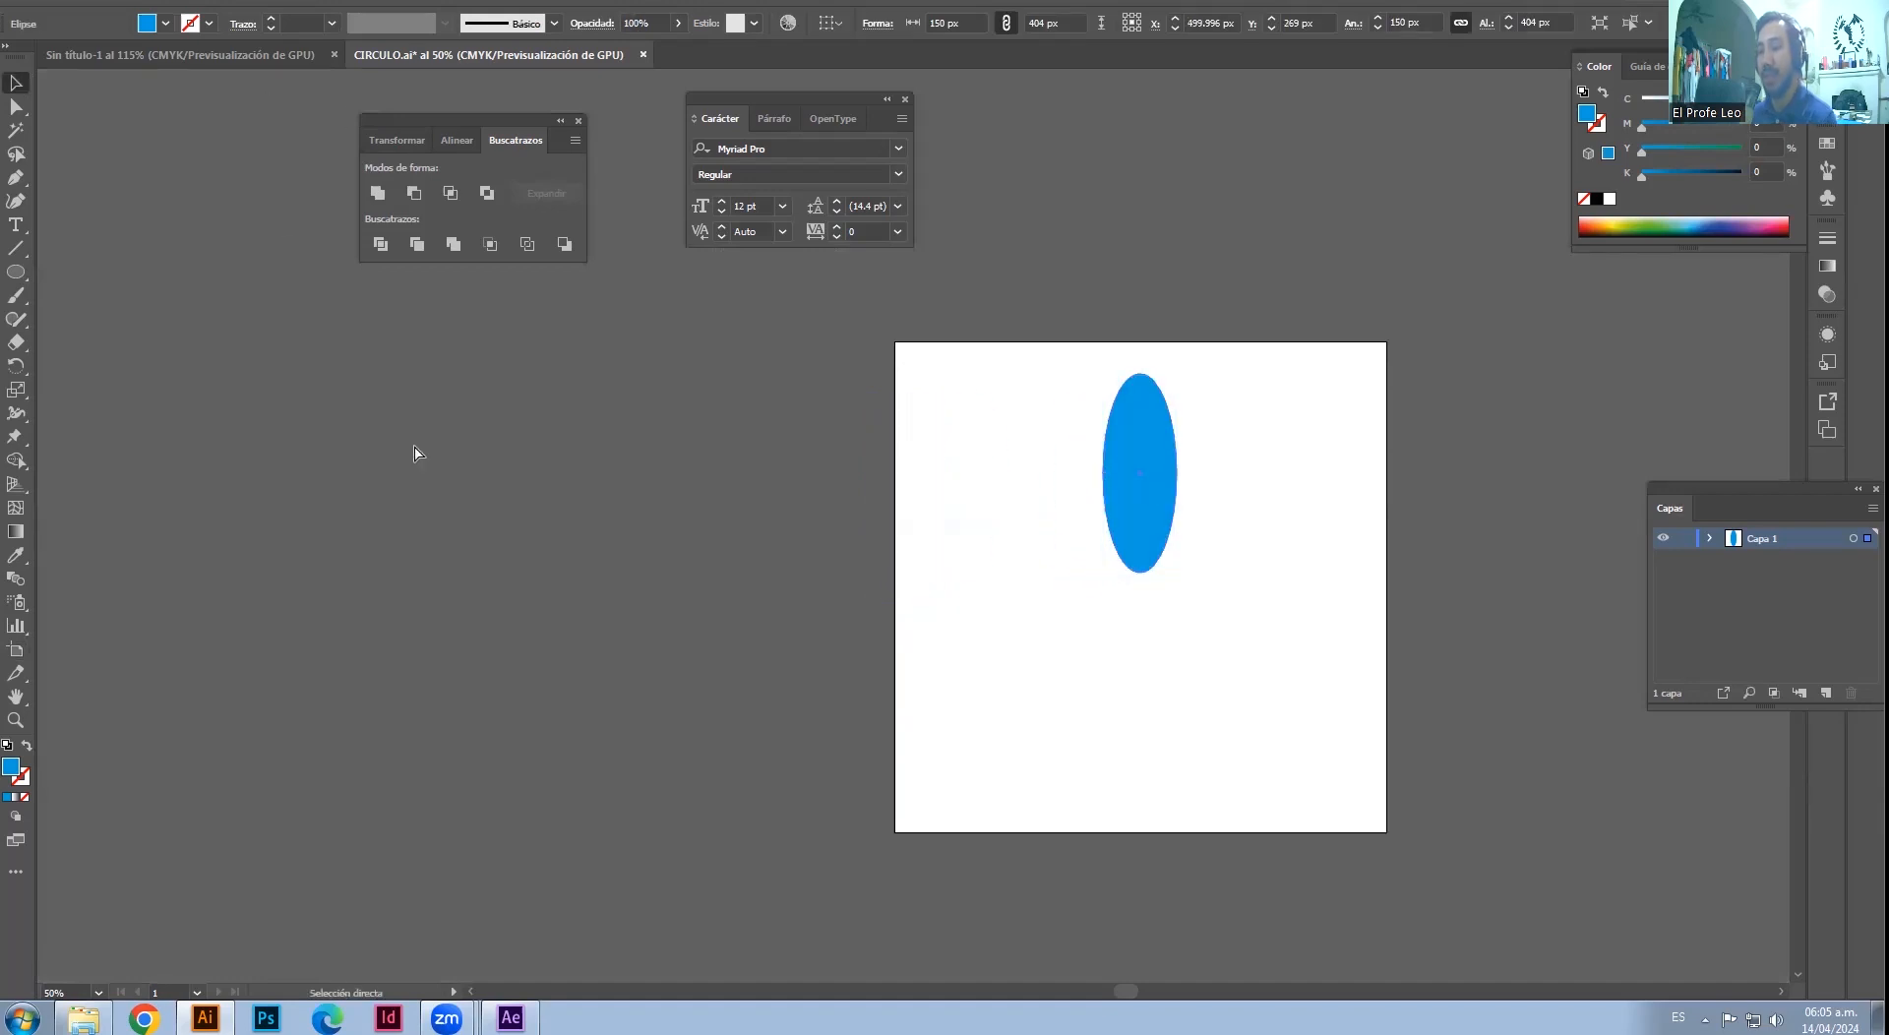
# - Create a new Illustrator document 1000 px wide and 1000 px high
pyautogui.hotkey('ctrl', 'n')
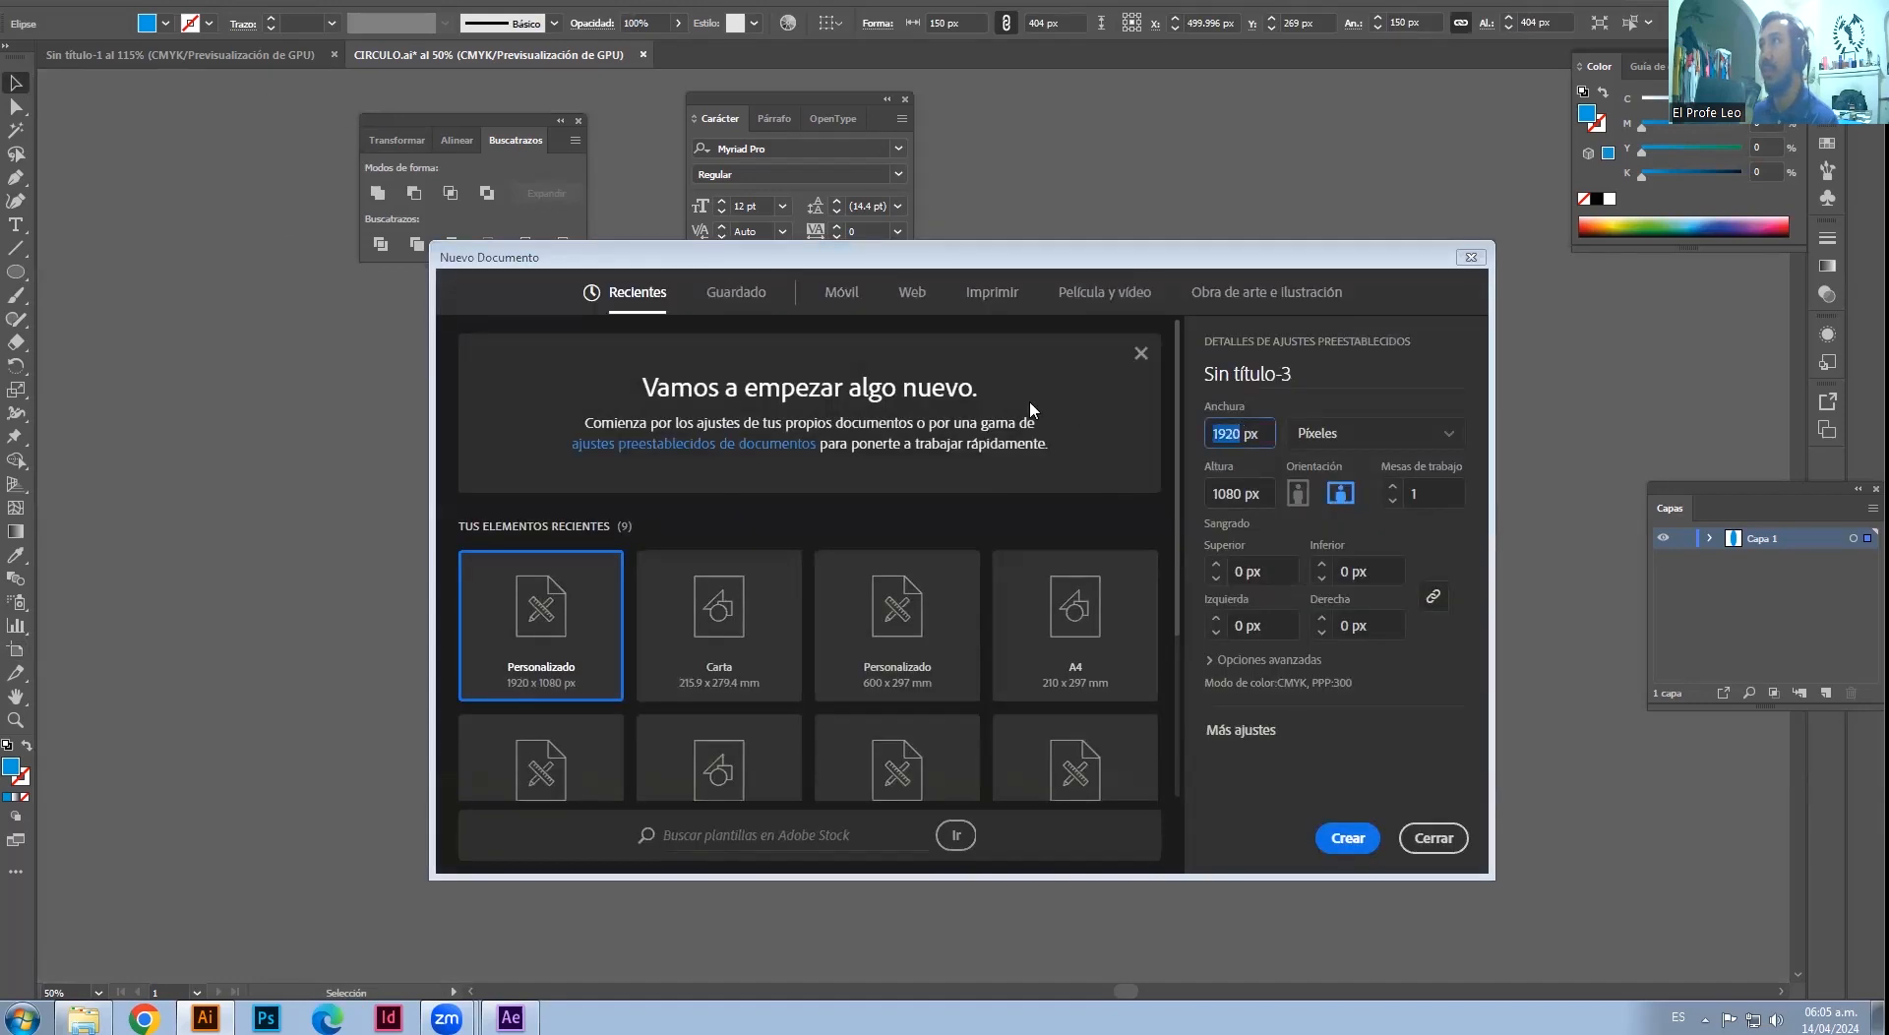
pyautogui.write('1000')
pyautogui.click(1244, 495)
pyautogui.write('1000')
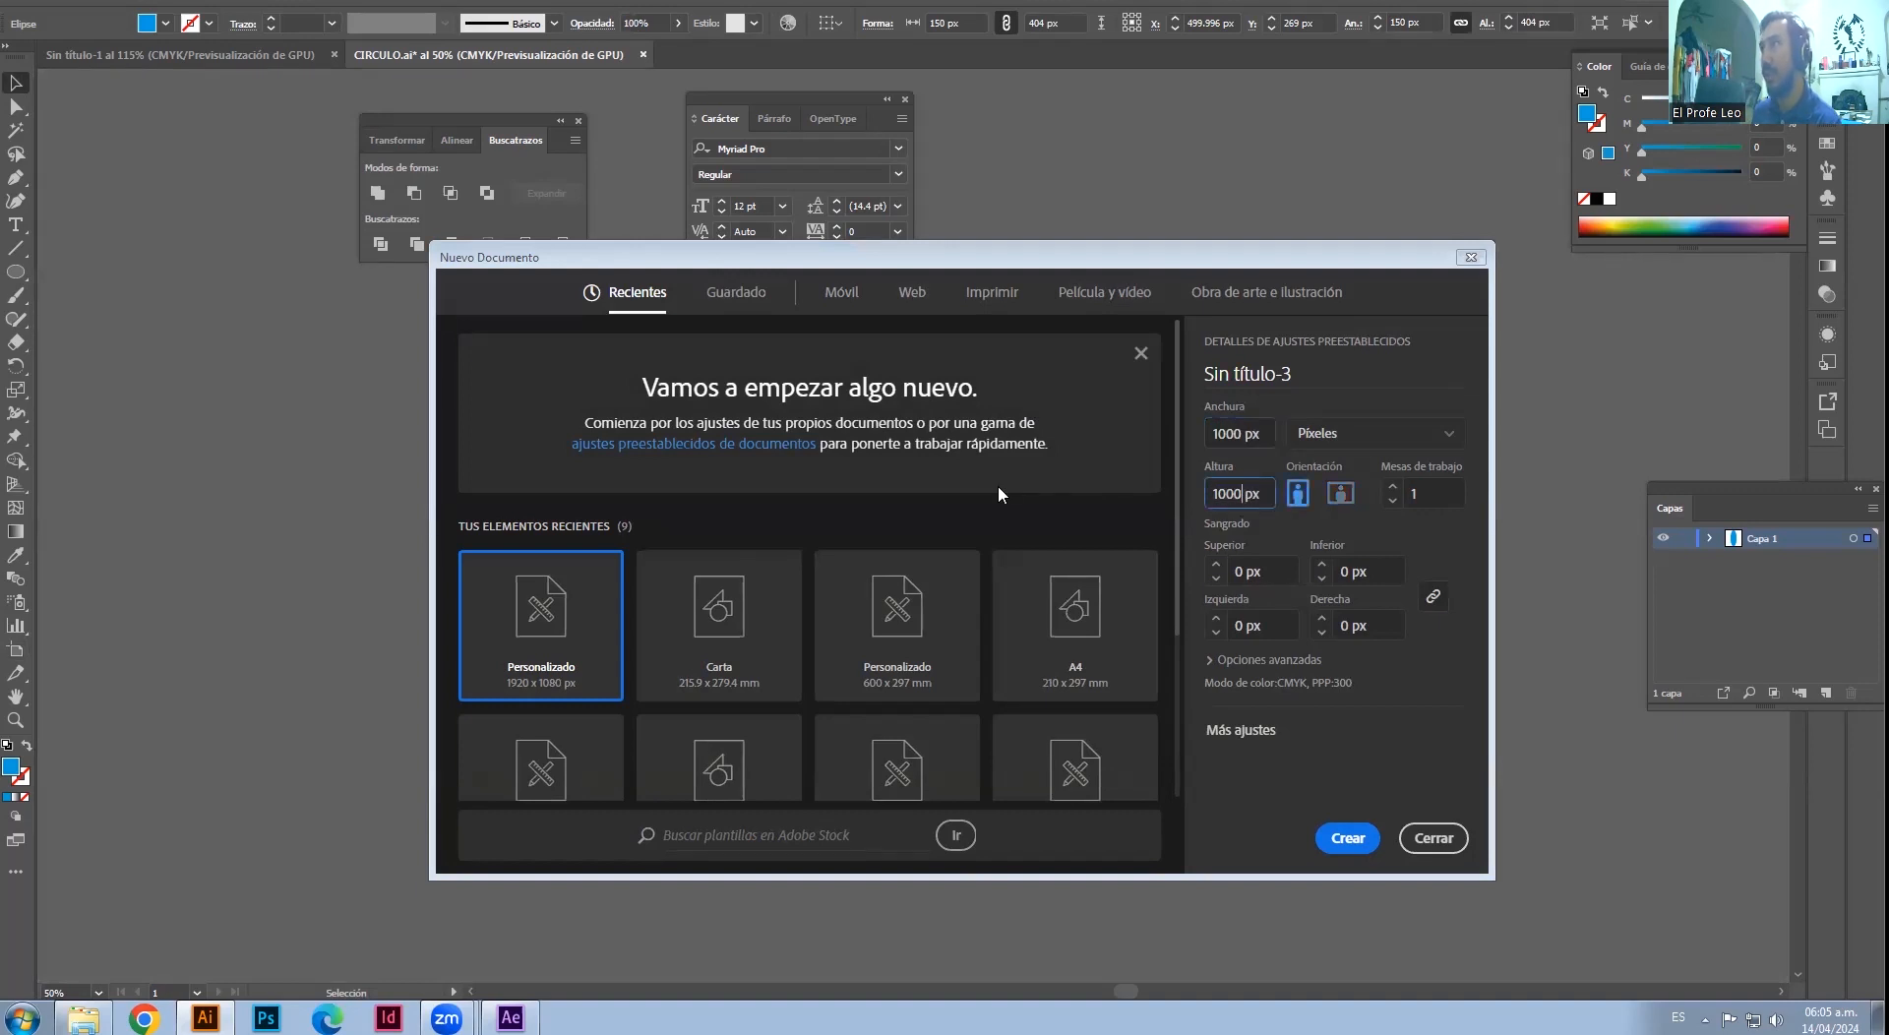
pyautogui.press('Return')
# - Copy the blue ellipse from CIRCULO.ai and paste it into the middle of the new document
pyautogui.hotkey('ctrl', 'f')
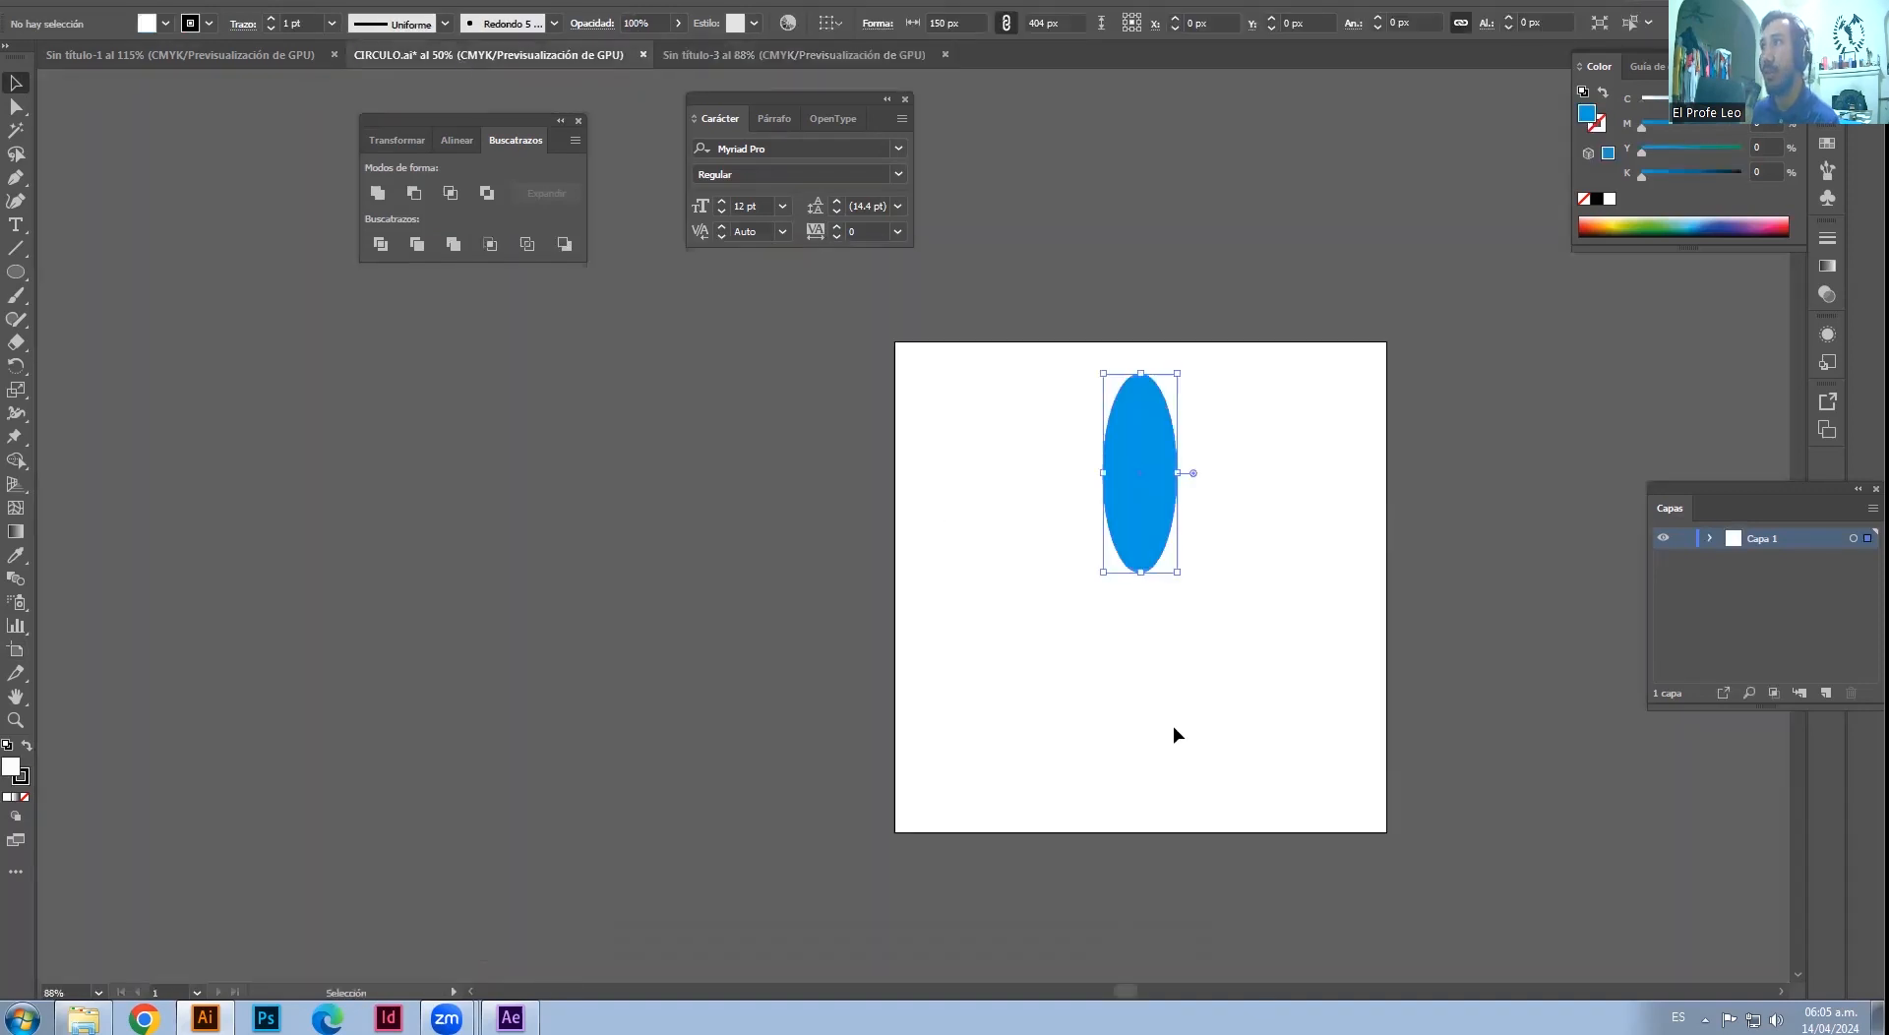
pyautogui.hotkey('ctrl', 'shift', 'a')
pyautogui.click(1132, 433)
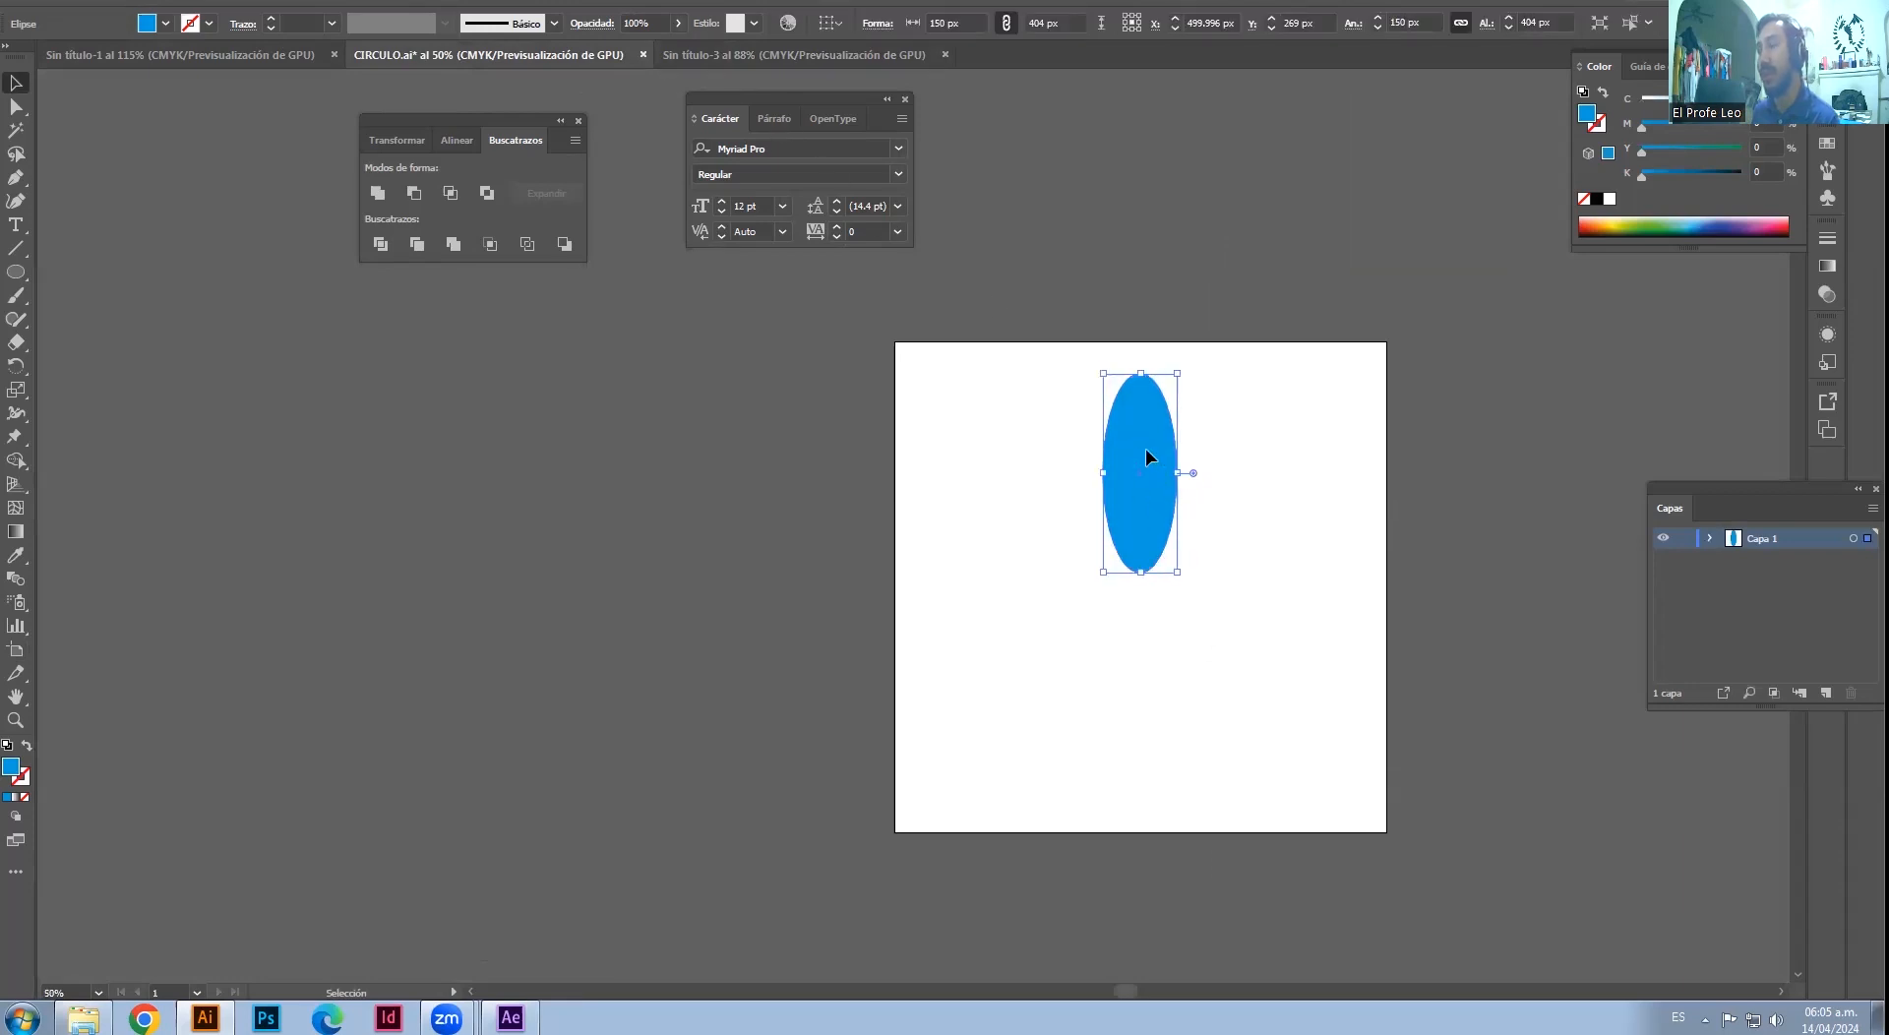
pyautogui.click(793, 54)
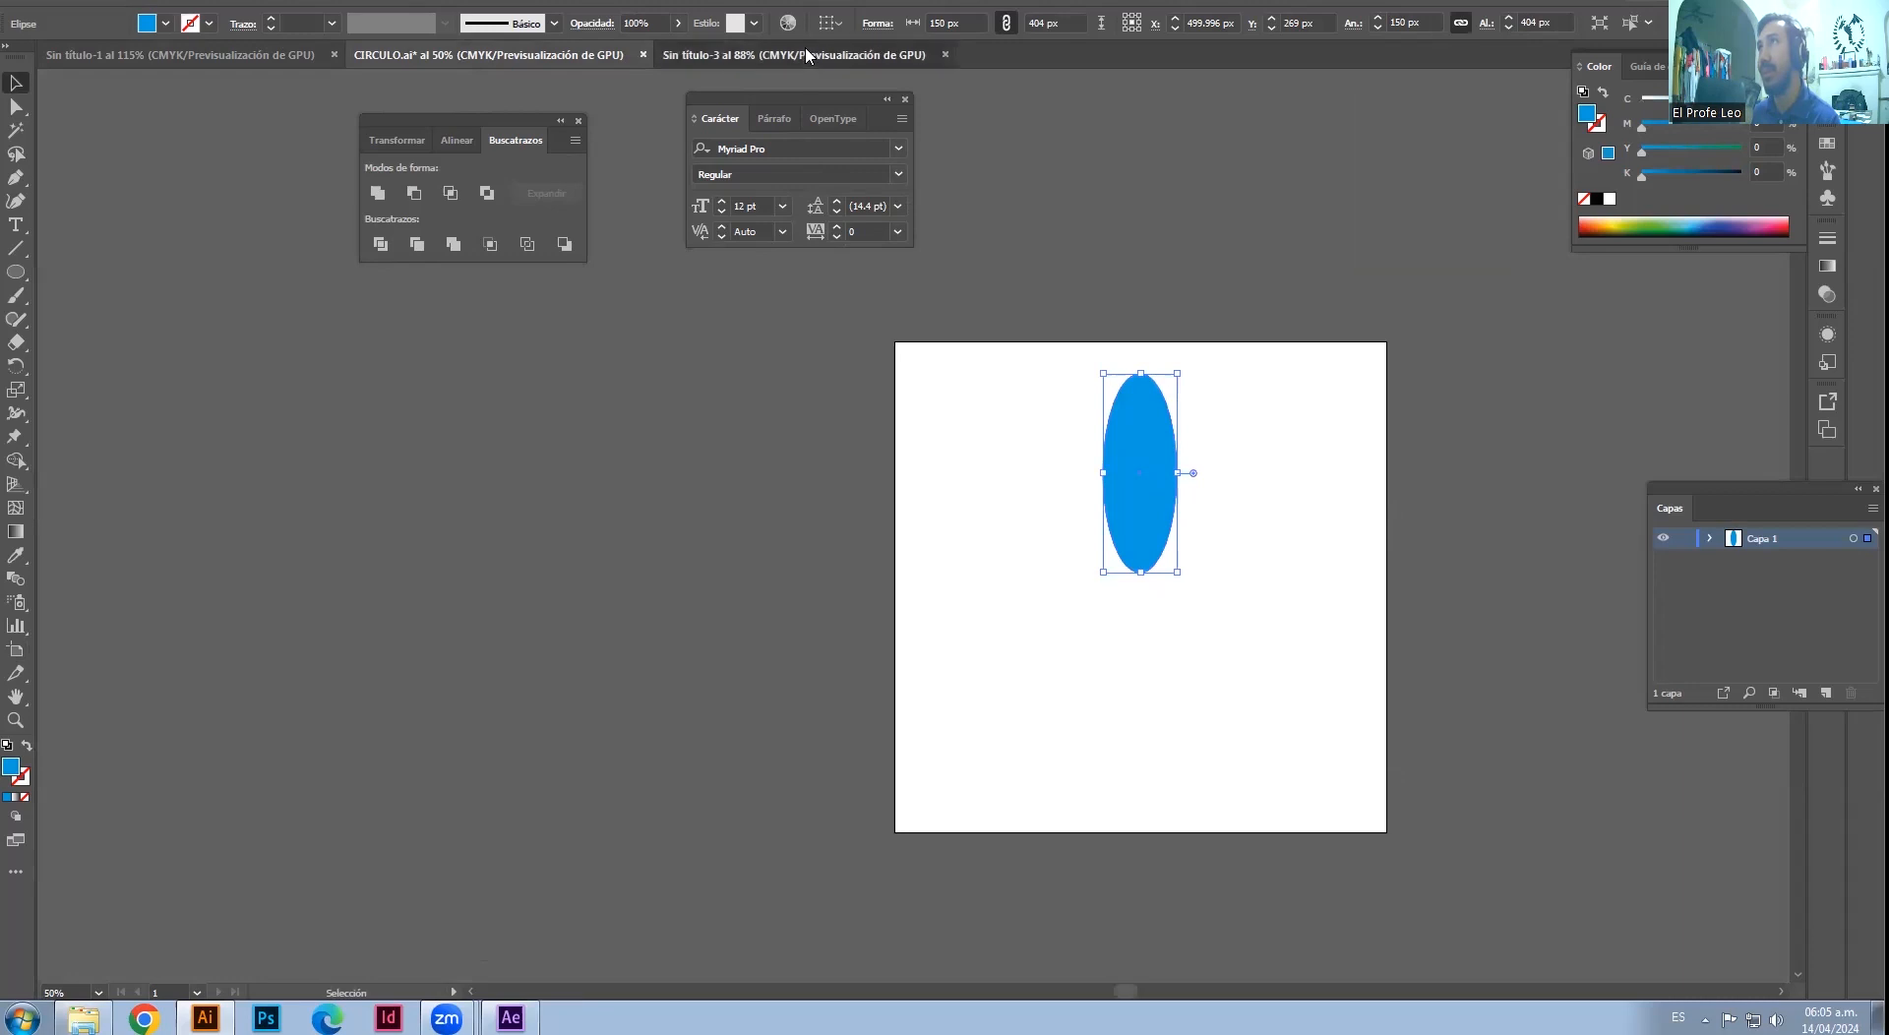
pyautogui.hotkey('ctrl', 'v')
pyautogui.scroll(2, 1074, 541)
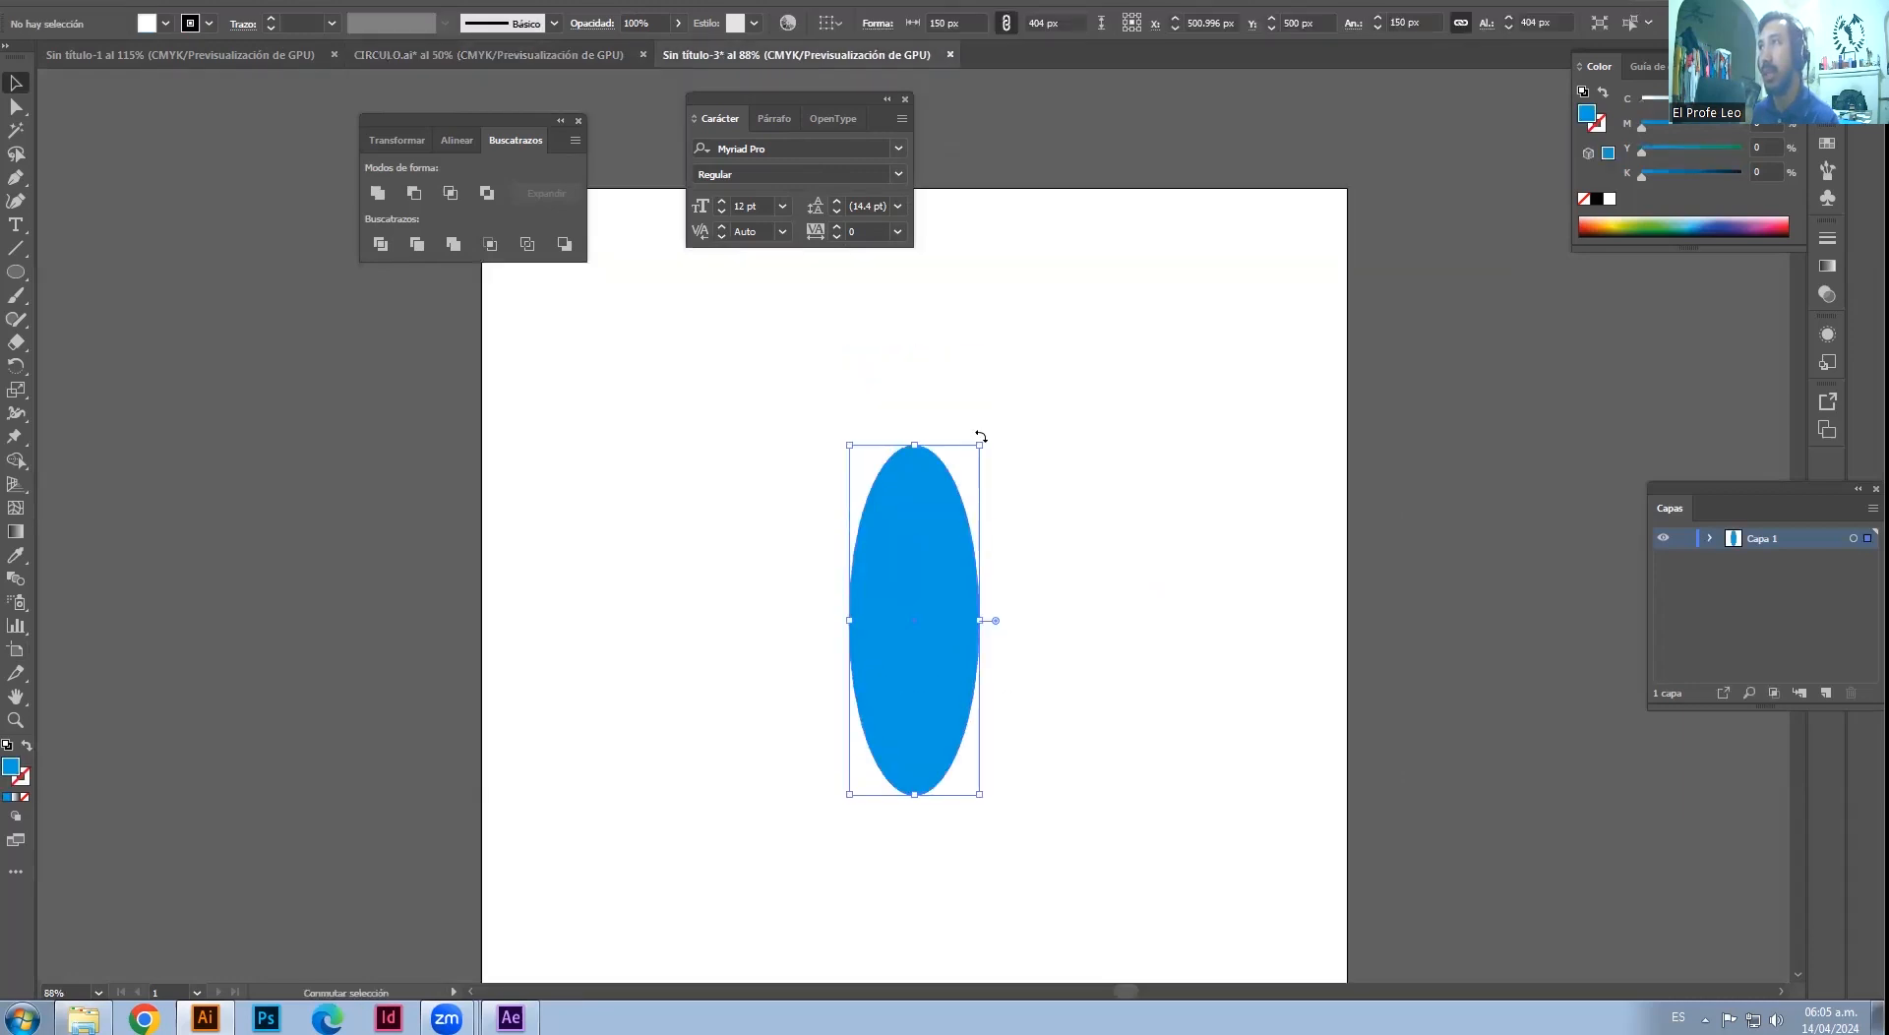
# - Enlarge the pasted ellipse proportionally from its centre until it nearly fills the artboard's height
pyautogui.moveTo(981, 443); pyautogui.dragTo(1049, 262)
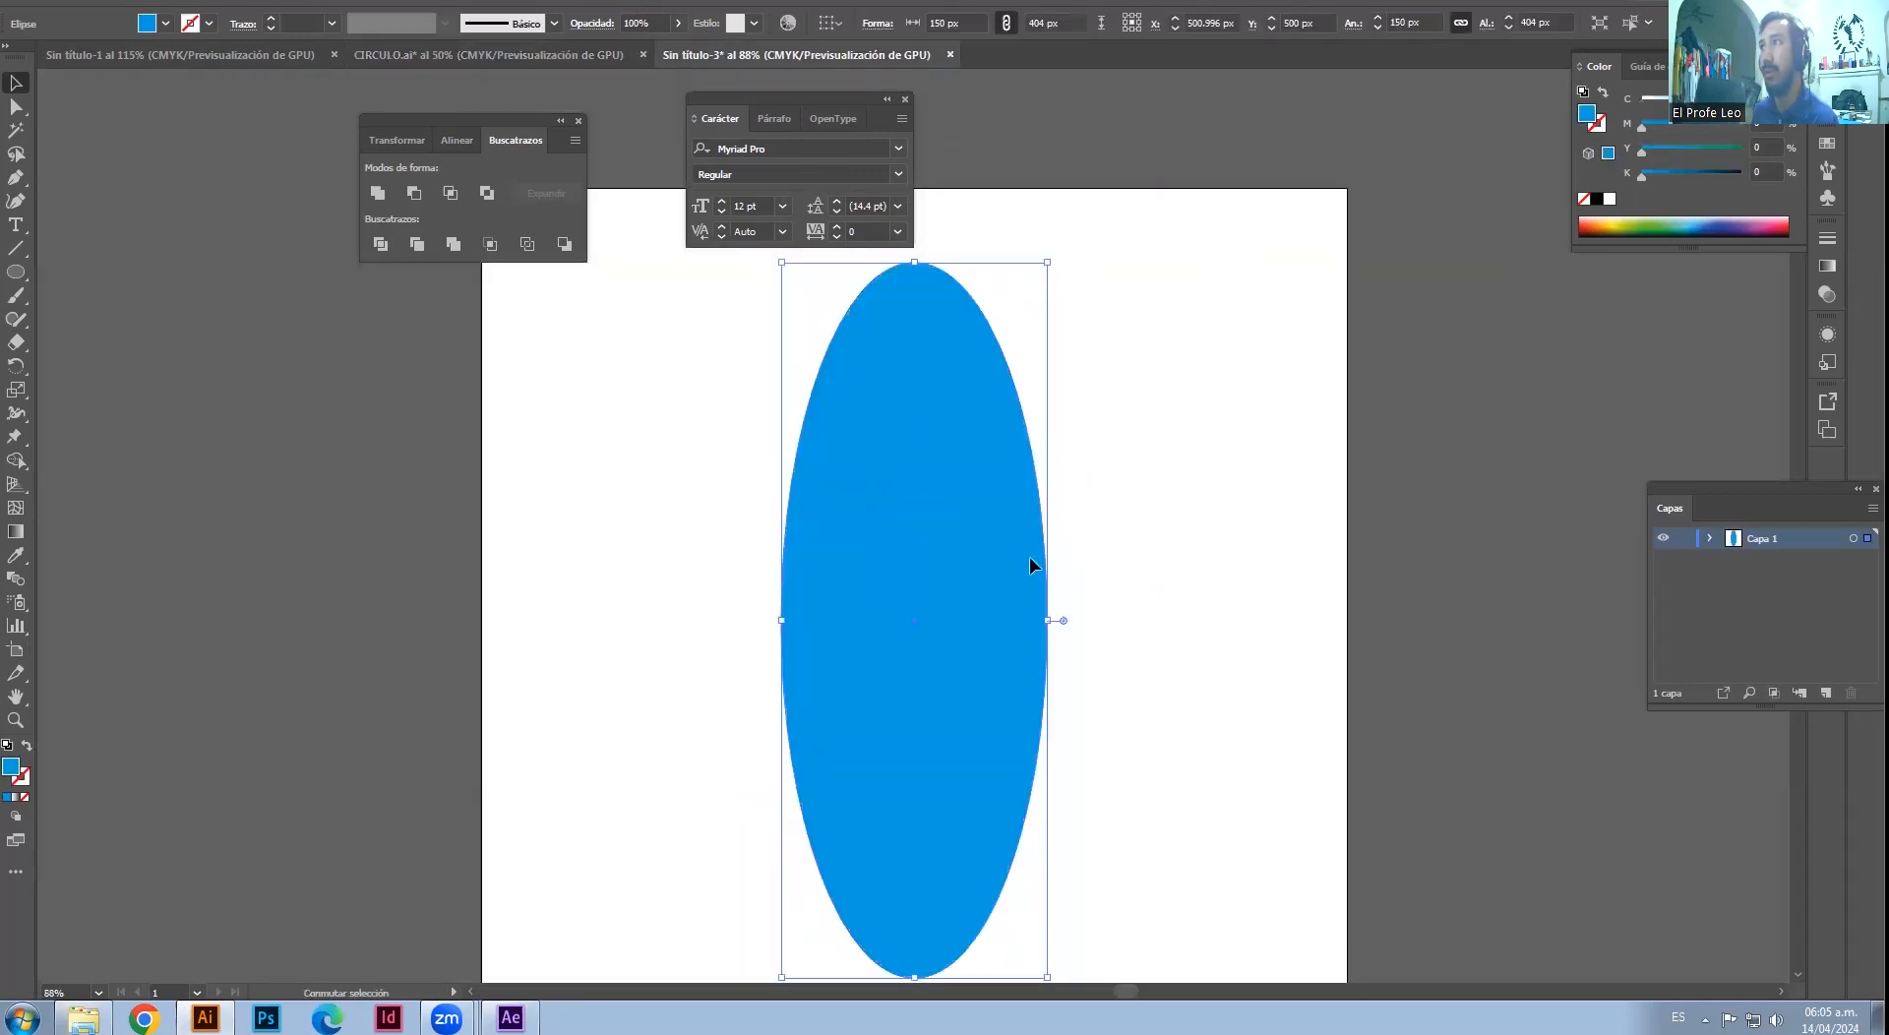
pyautogui.click(1108, 468)
pyautogui.hotkey('ctrl', '-')
# - Save the new document as CIRCULO2.ai in the VECTORES folder with the default Illustrator options
pyautogui.hotkey('ctrl', 's')
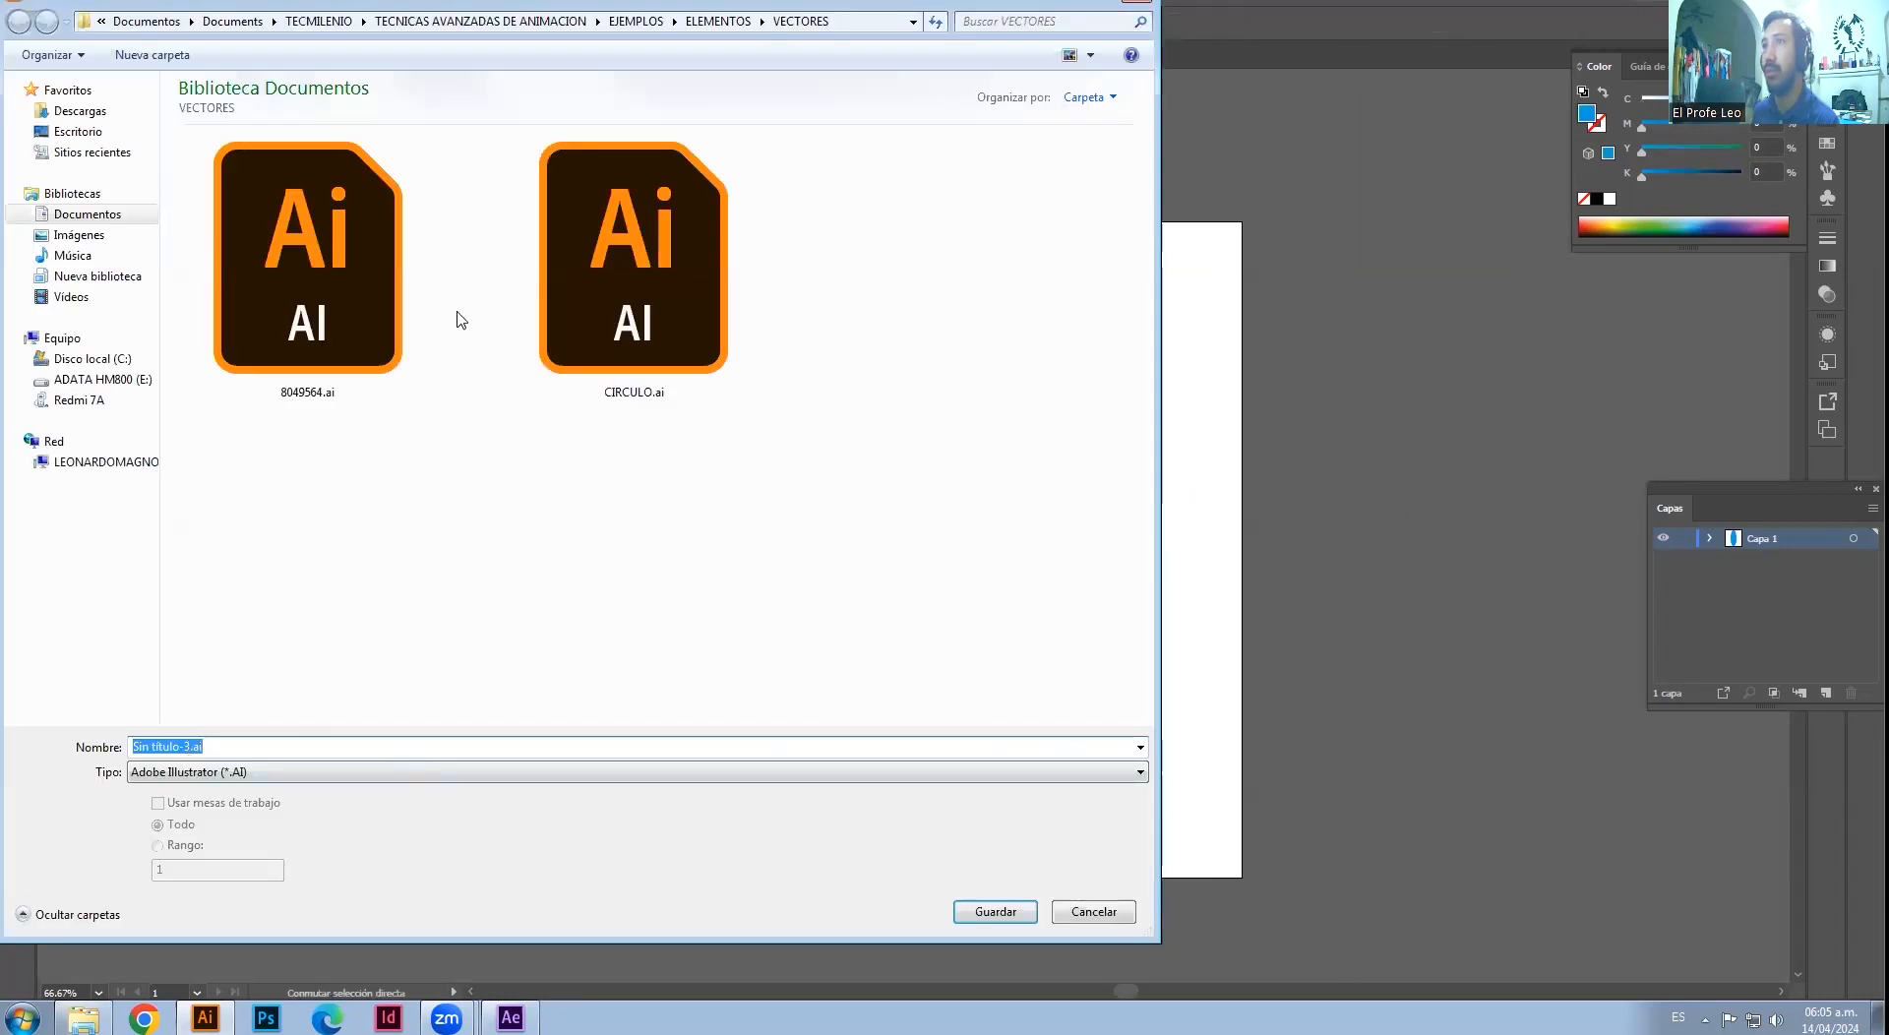
pyautogui.click(635, 295)
pyautogui.click(183, 753)
pyautogui.write('2')
pyautogui.press('Return')
pyautogui.press('Return')
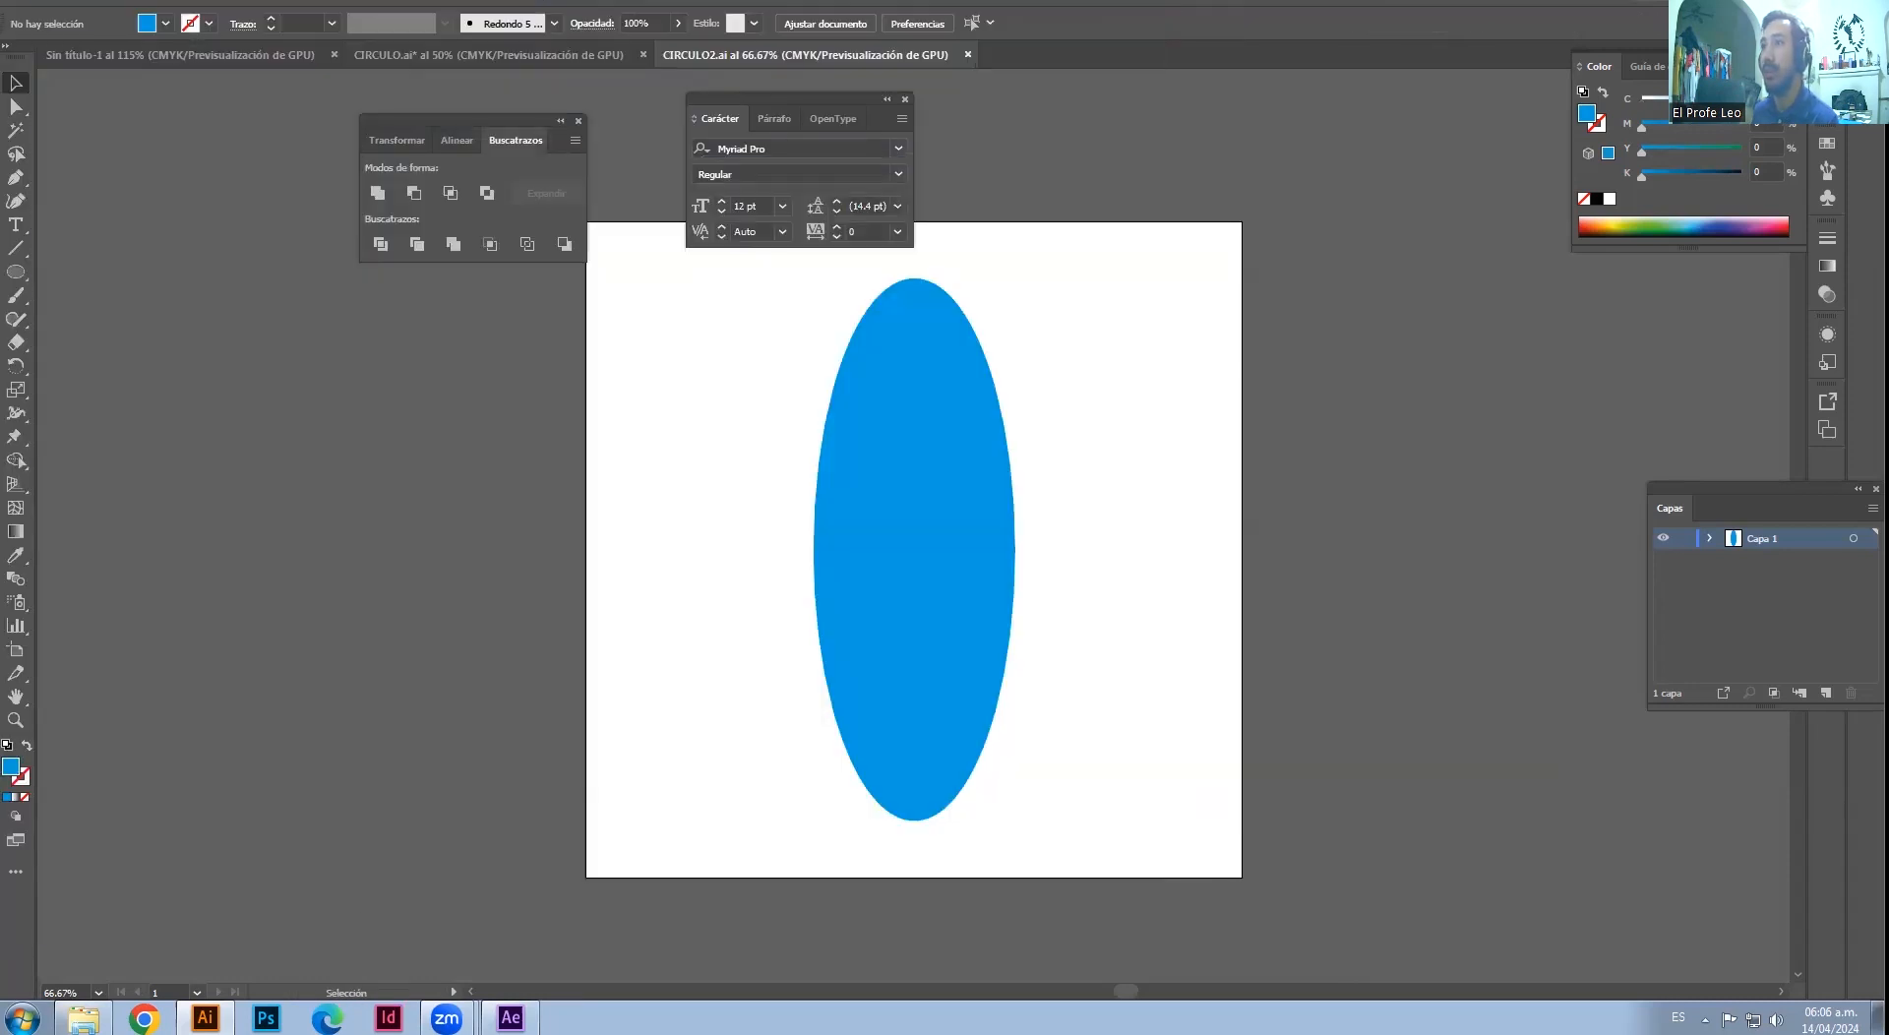
# - Switch to After Effects and bring CIRCULO2.ai from its folder into the CIRCULO composition as a layer below CIRCULO.ai
pyautogui.click(510, 1017)
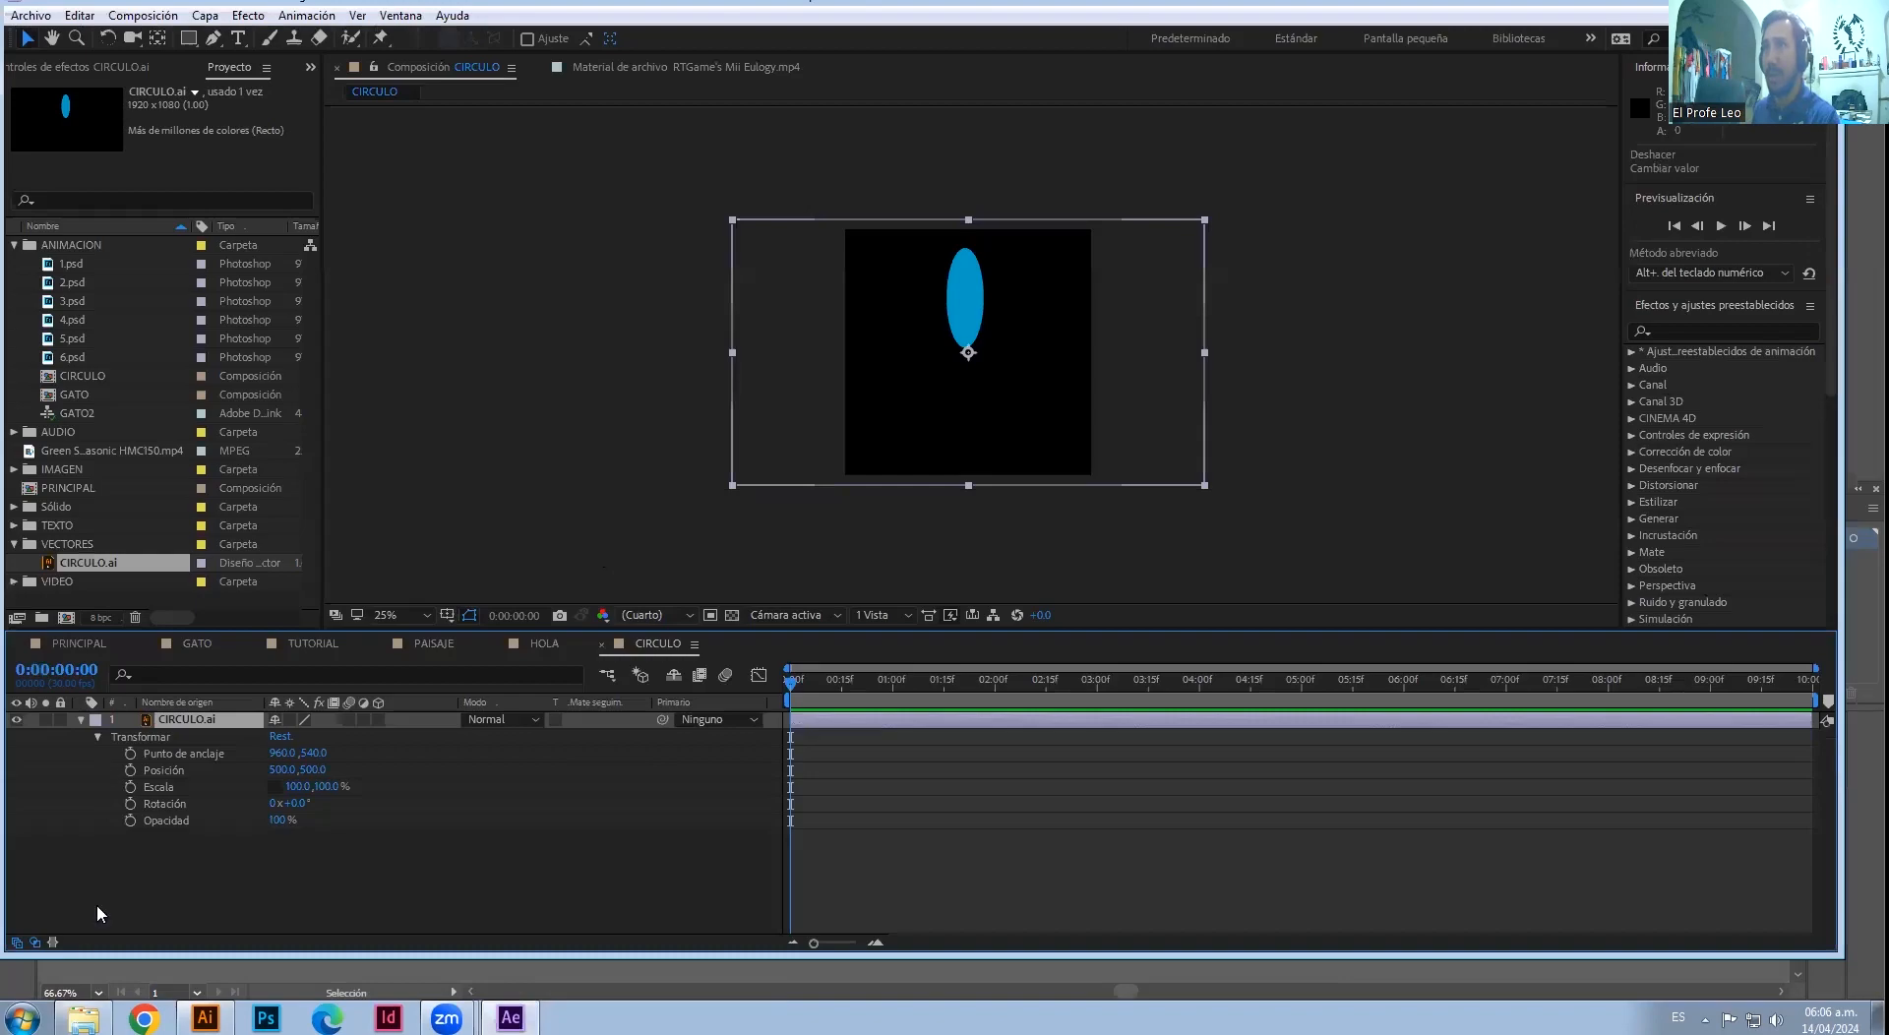
pyautogui.click(83, 1017)
pyautogui.moveTo(1181, 315); pyautogui.dragTo(217, 832)
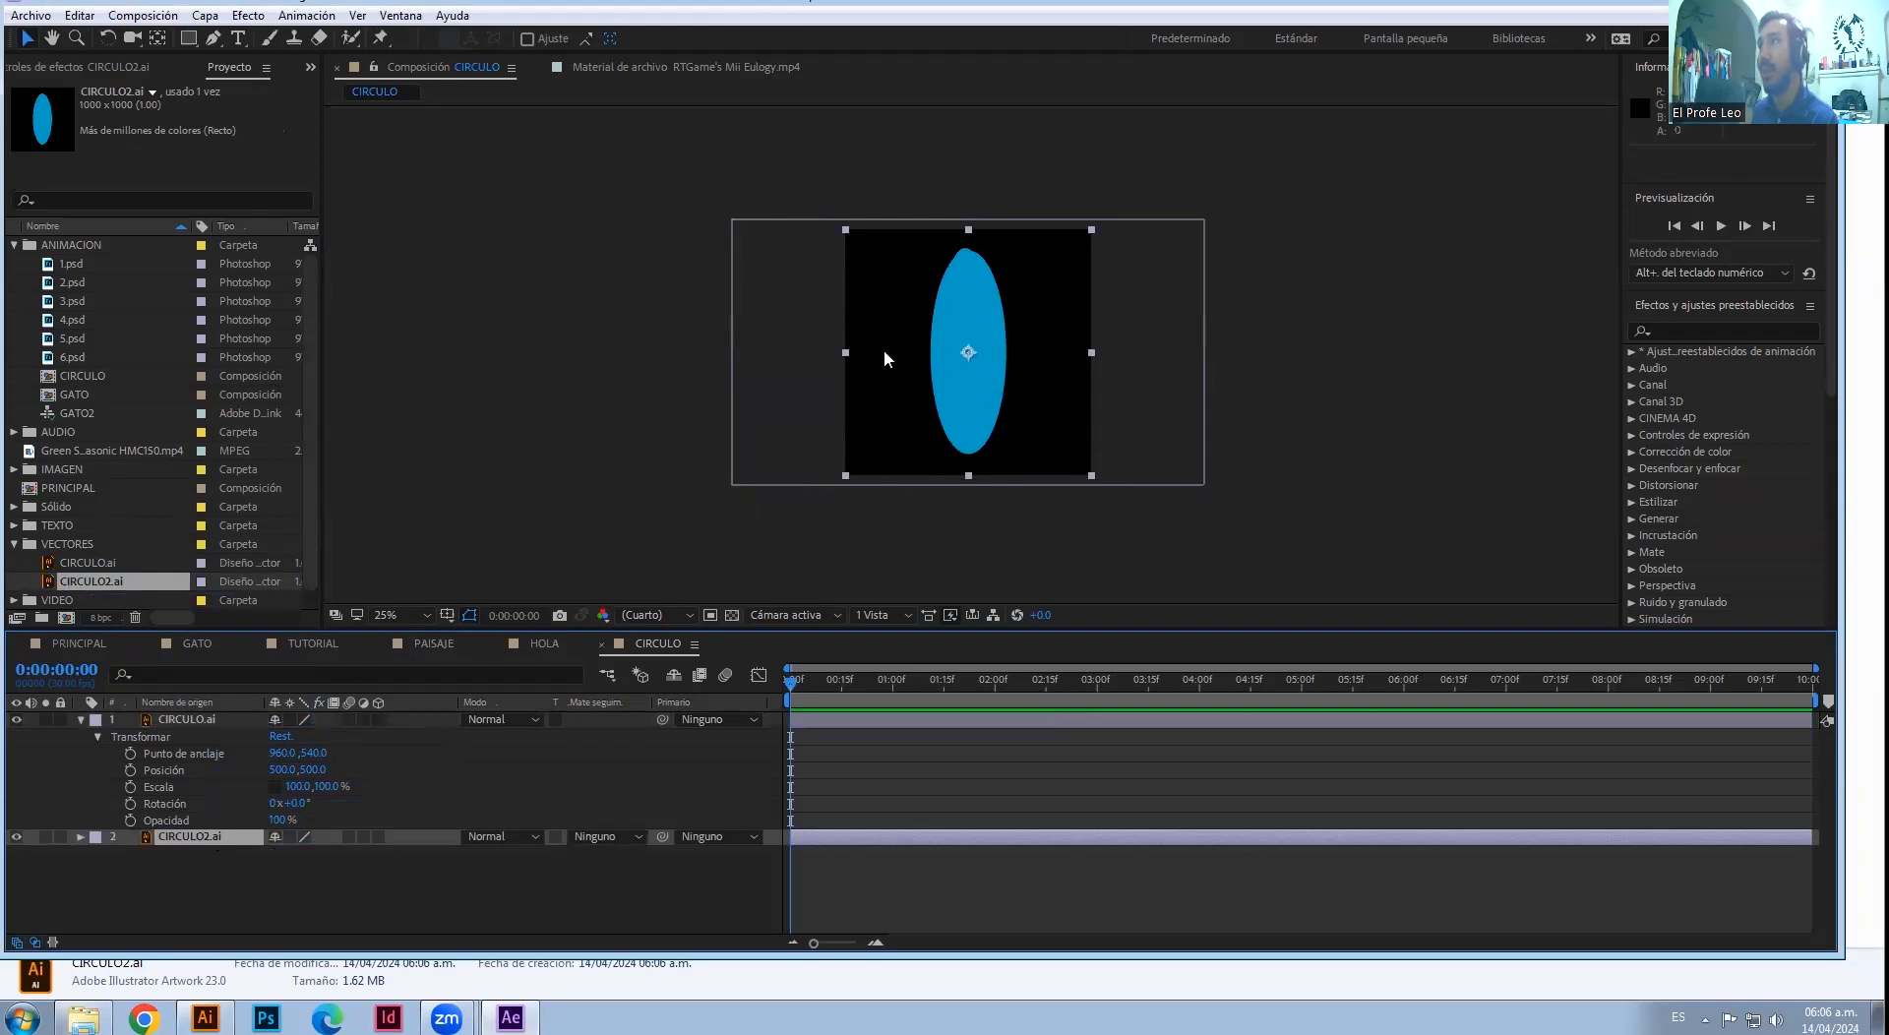
# - Delete the CIRCULO.ai layer from the composition and select the CIRCULO2.ai layer
pyautogui.click(187, 719)
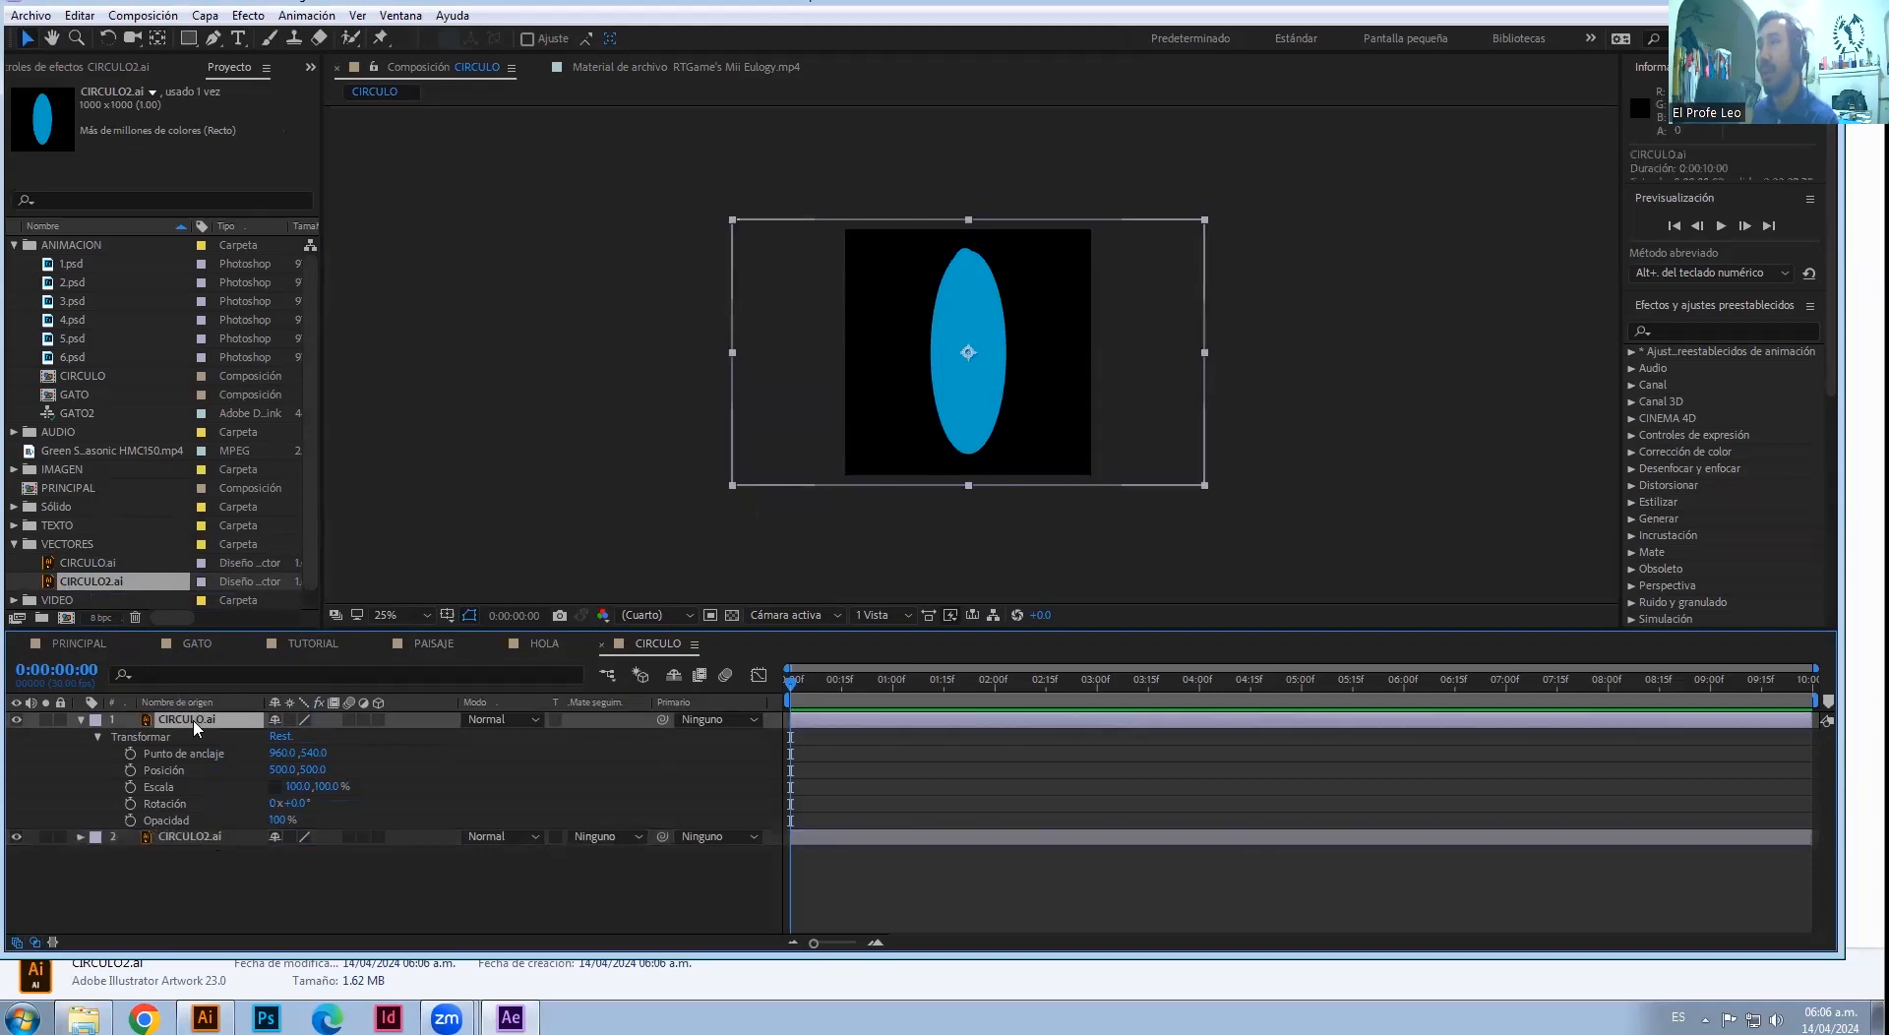
pyautogui.press('Delete')
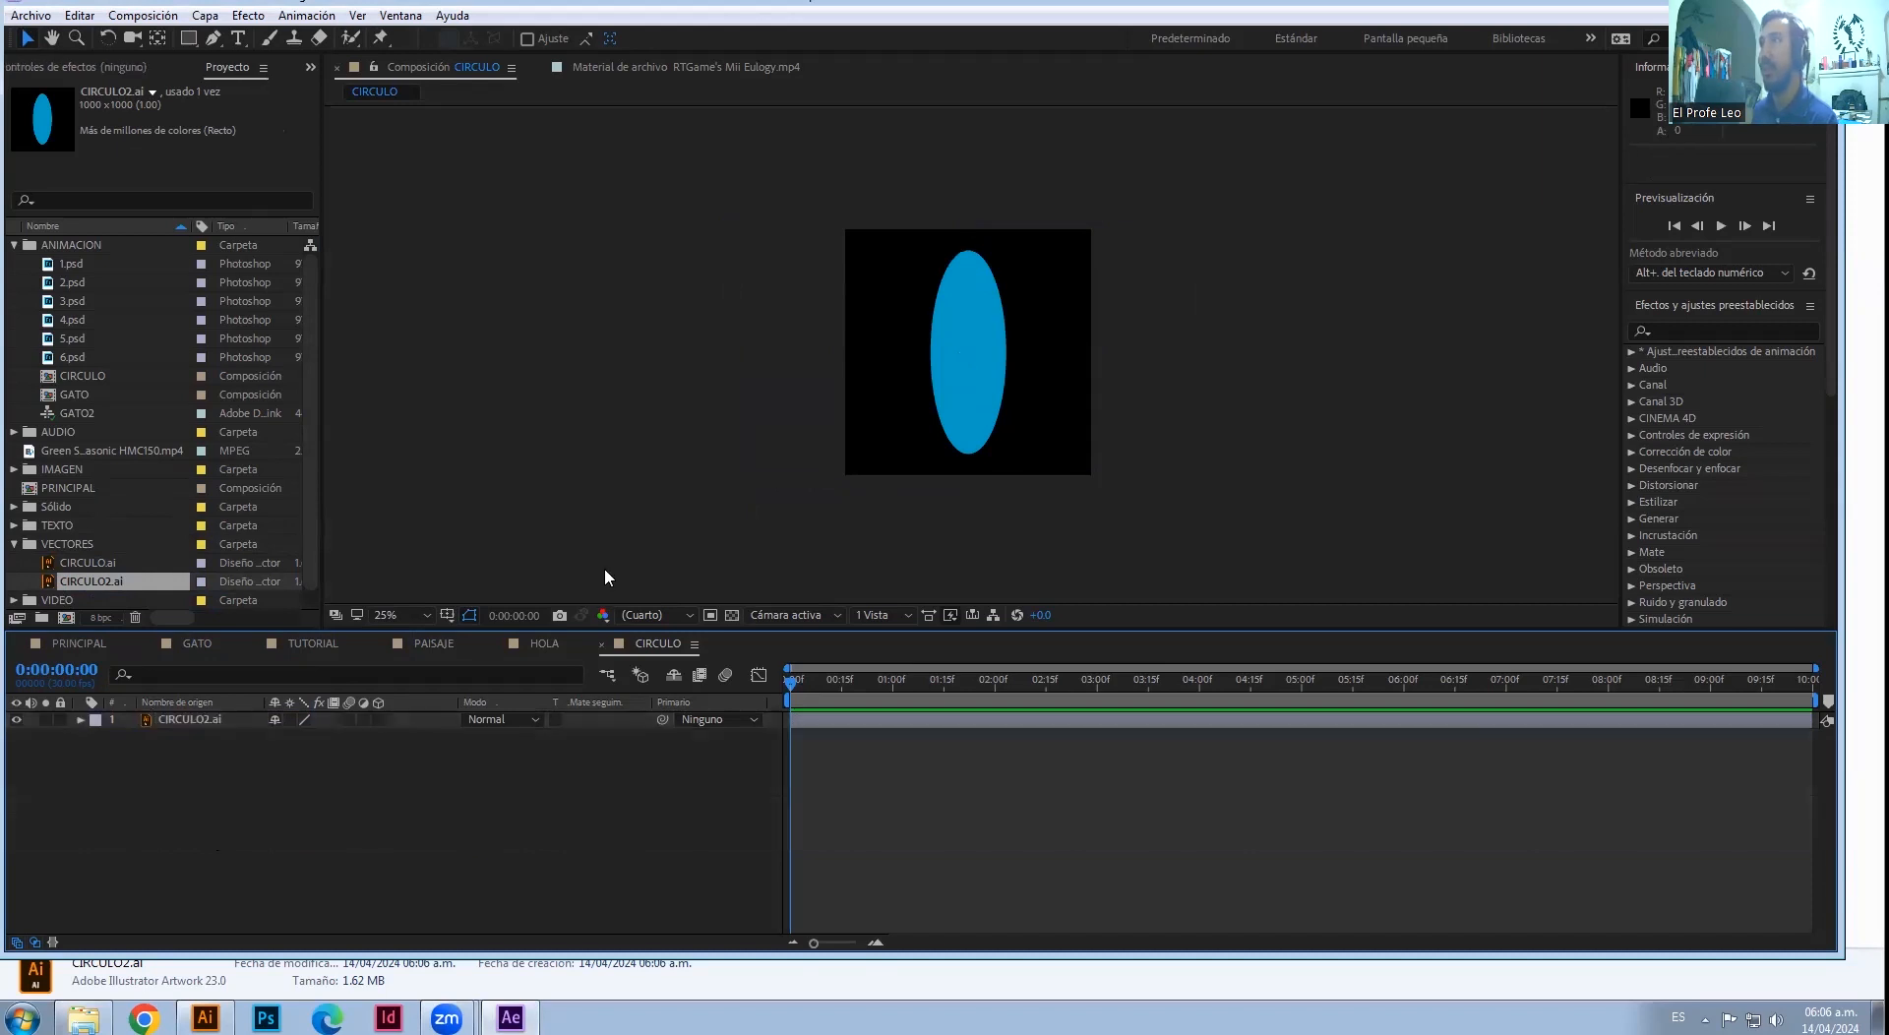
pyautogui.click(991, 310)
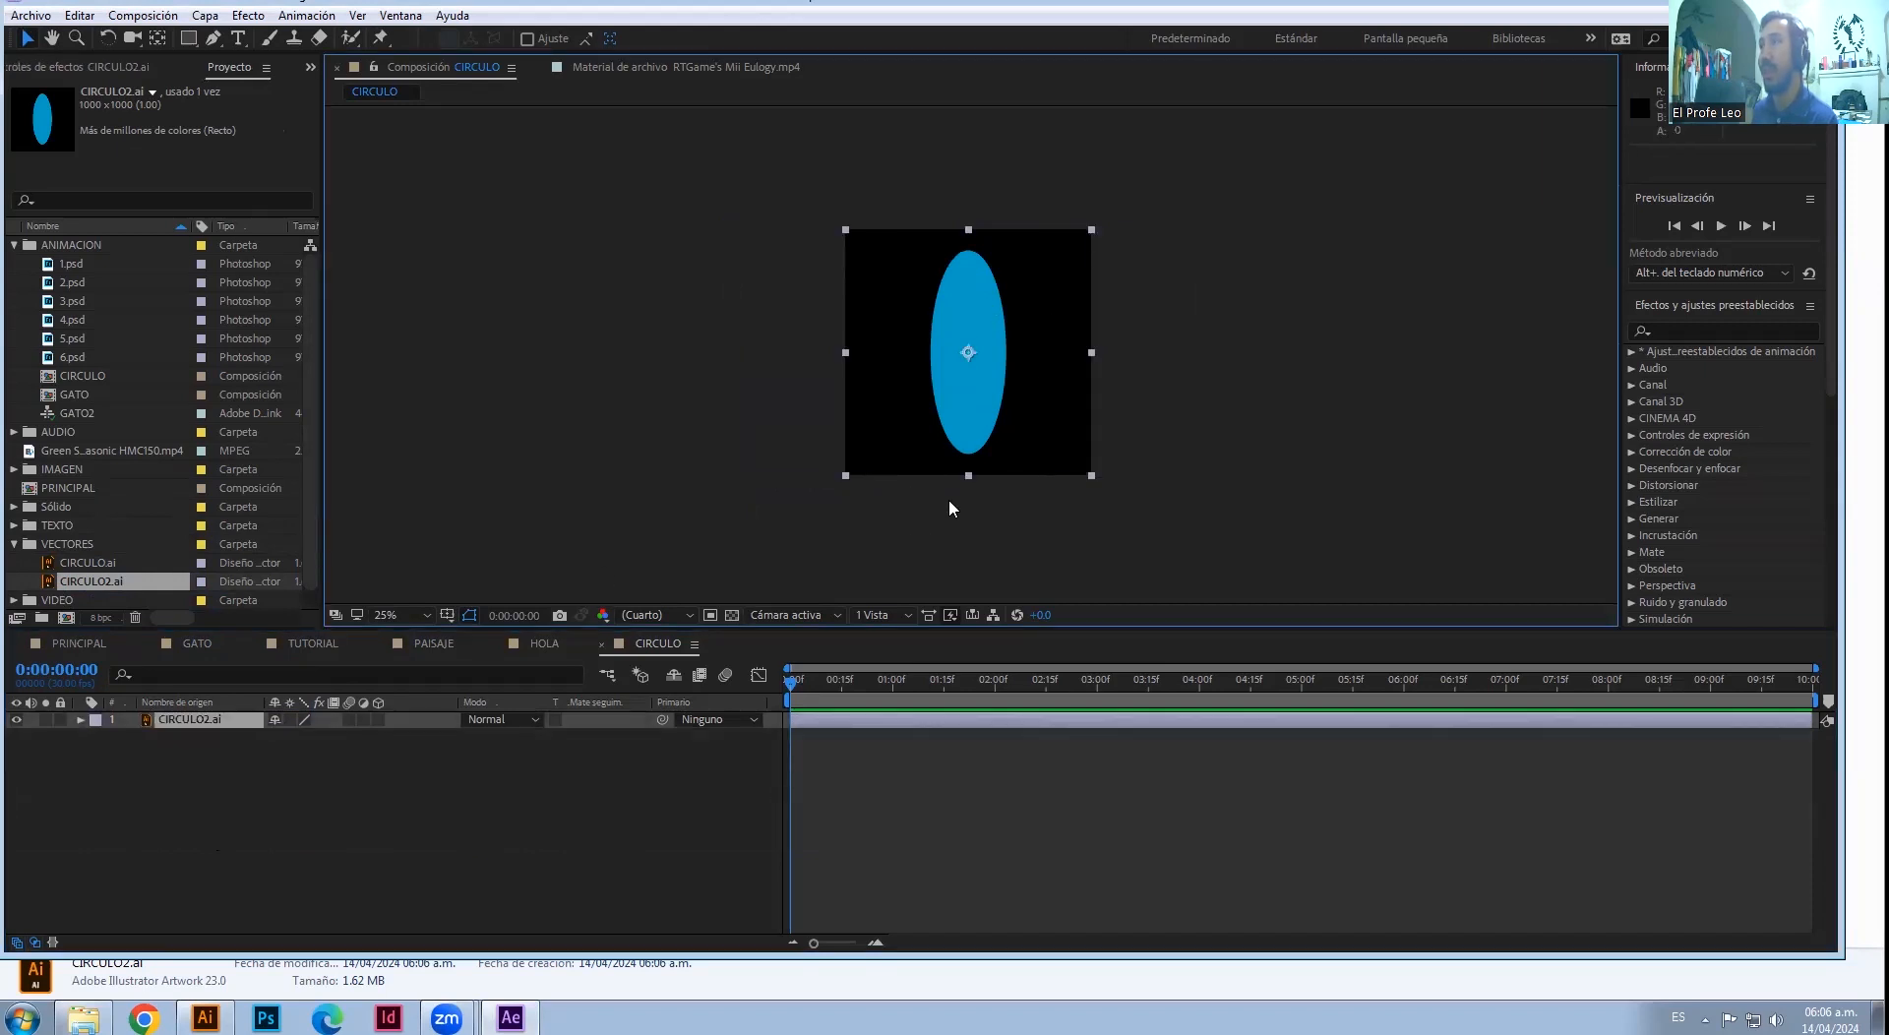
pyautogui.click(837, 722)
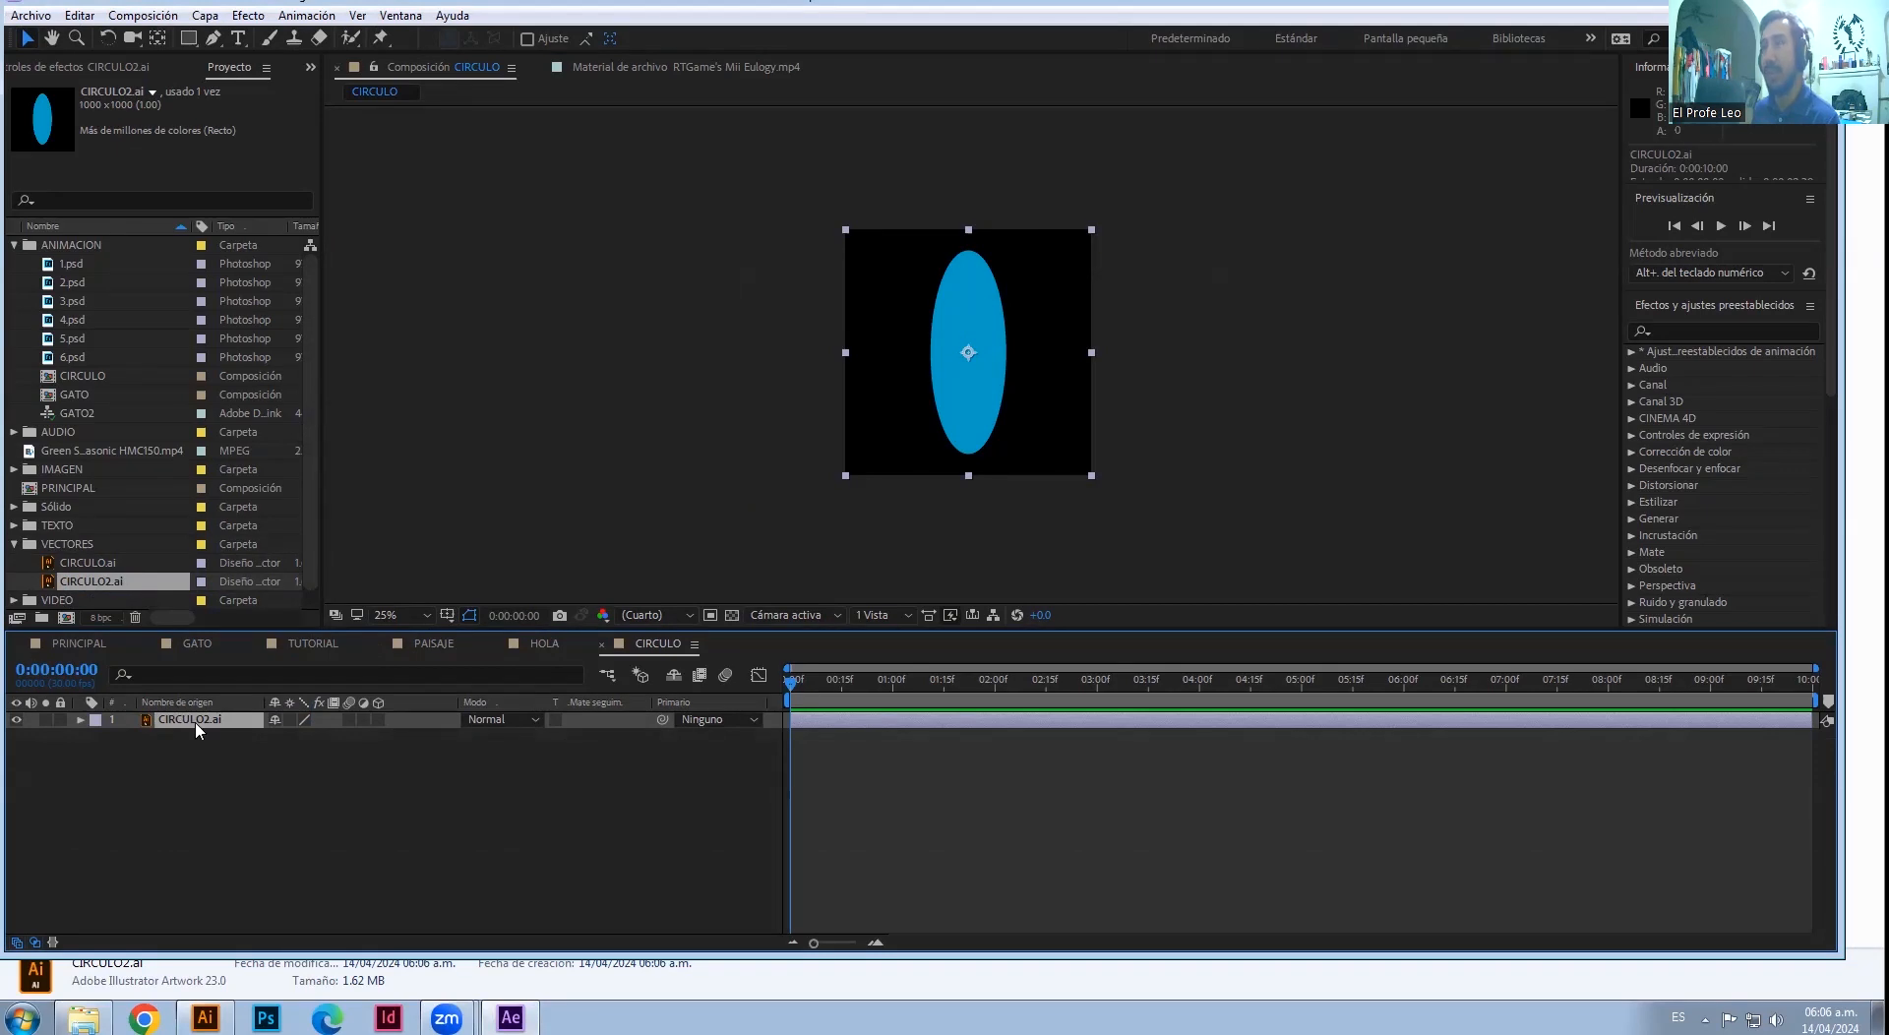
# - Move the CIRCULO2.ai layer's anchor point straight down below the composition frame, to about 500, 1204
pyautogui.click(162, 36)
pyautogui.moveTo(977, 364); pyautogui.dragTo(966, 526)
pyautogui.press('v')
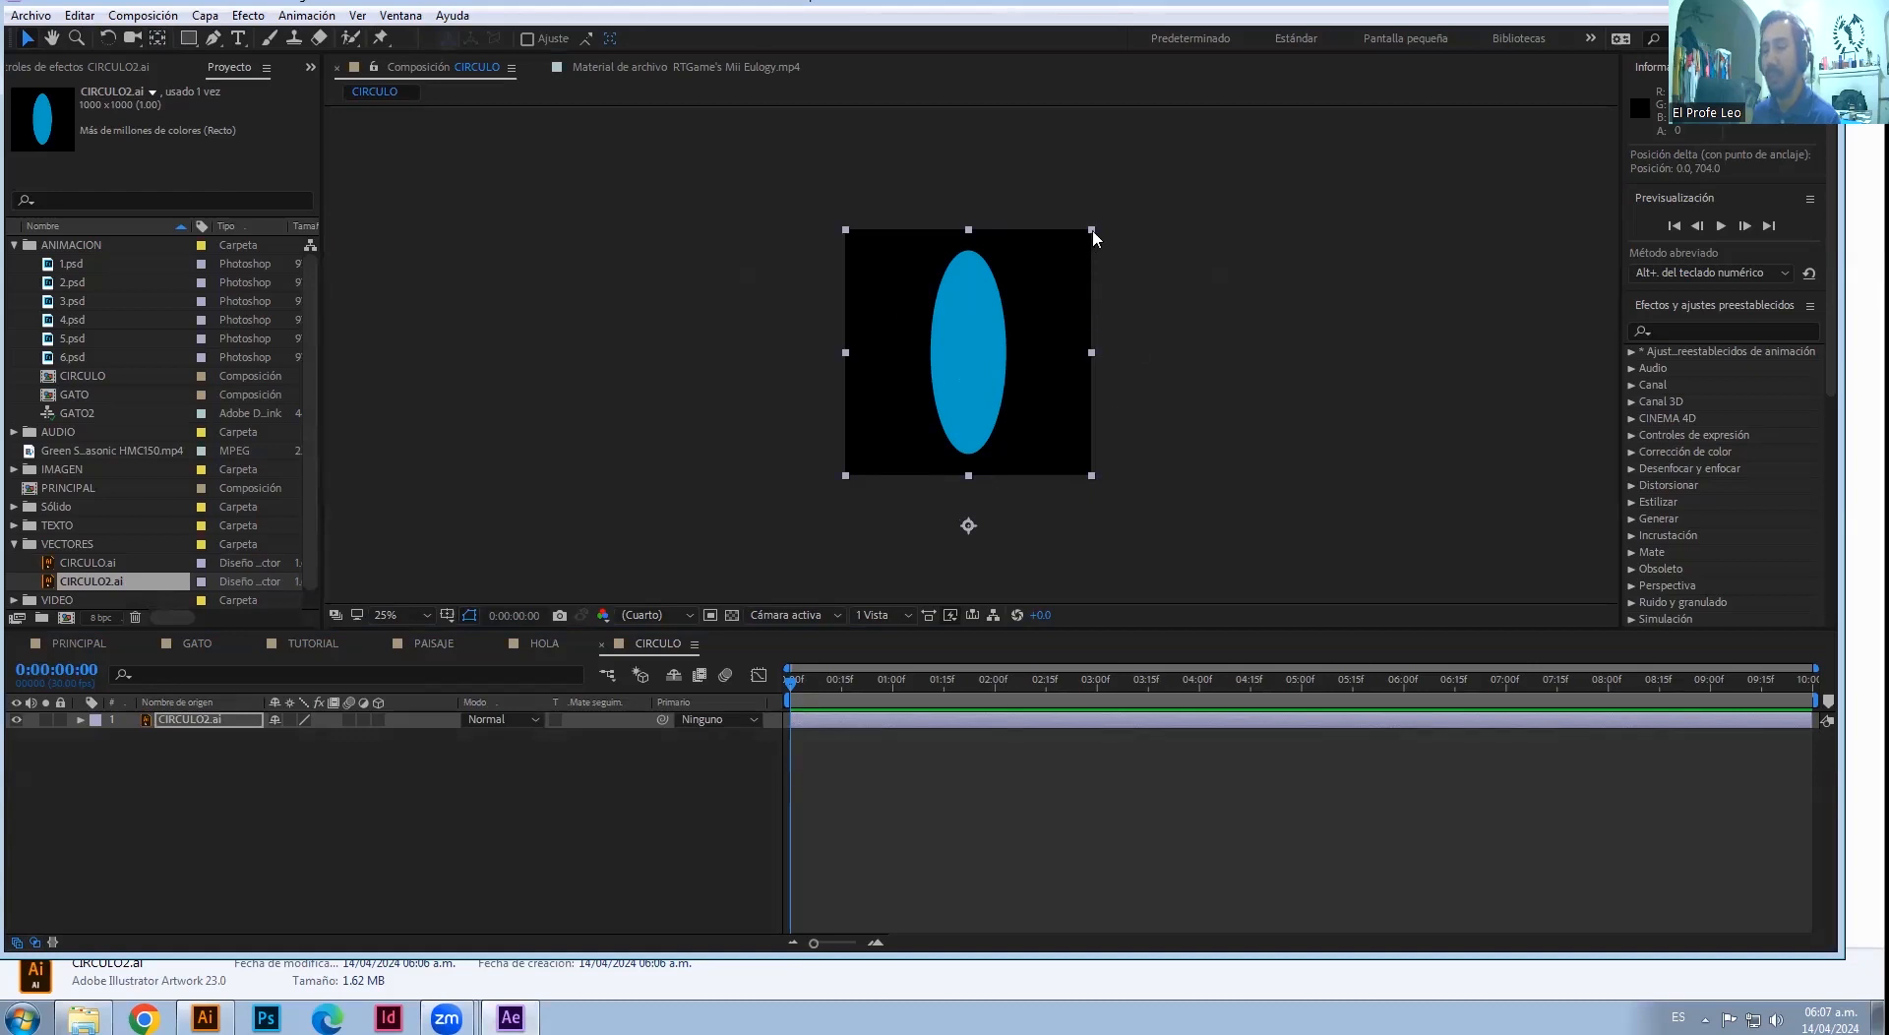
# - Expand the CIRCULO2.ai layer's Transform properties, scale it to 42% and place it in the upper middle of the composition
pyautogui.click(81, 719)
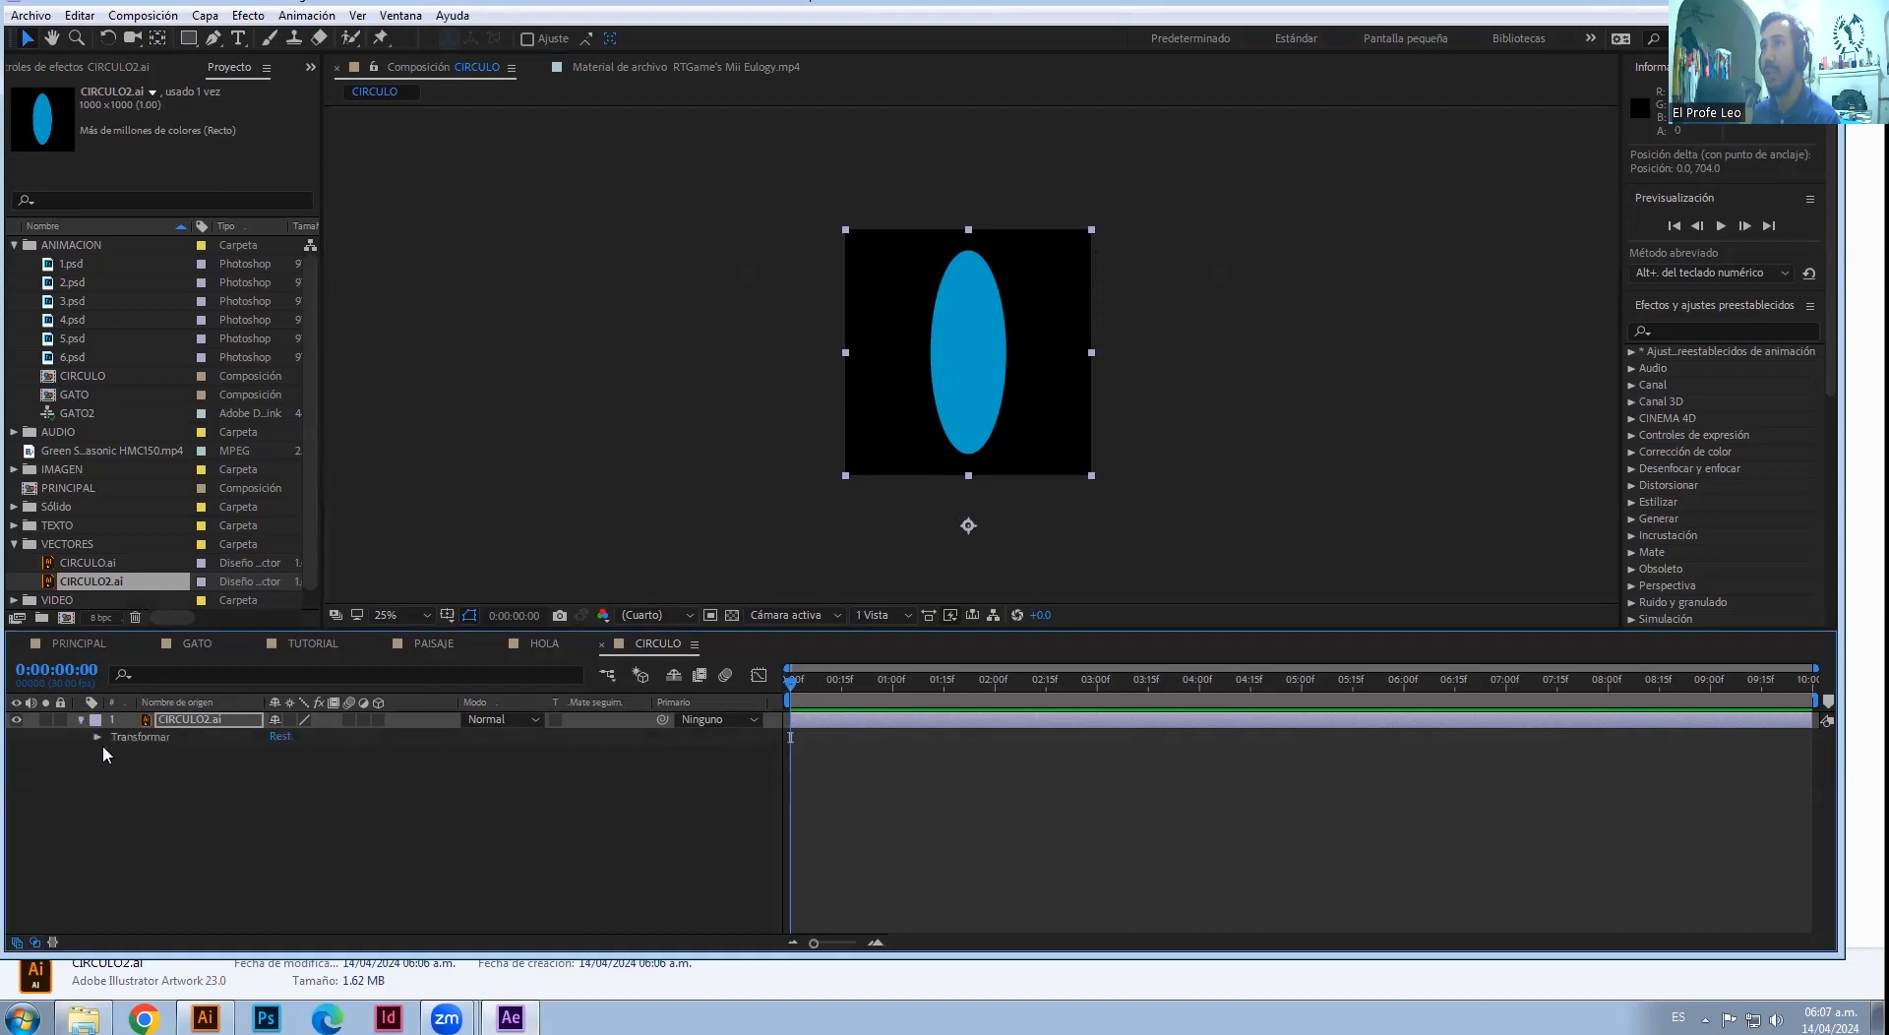
pyautogui.click(97, 737)
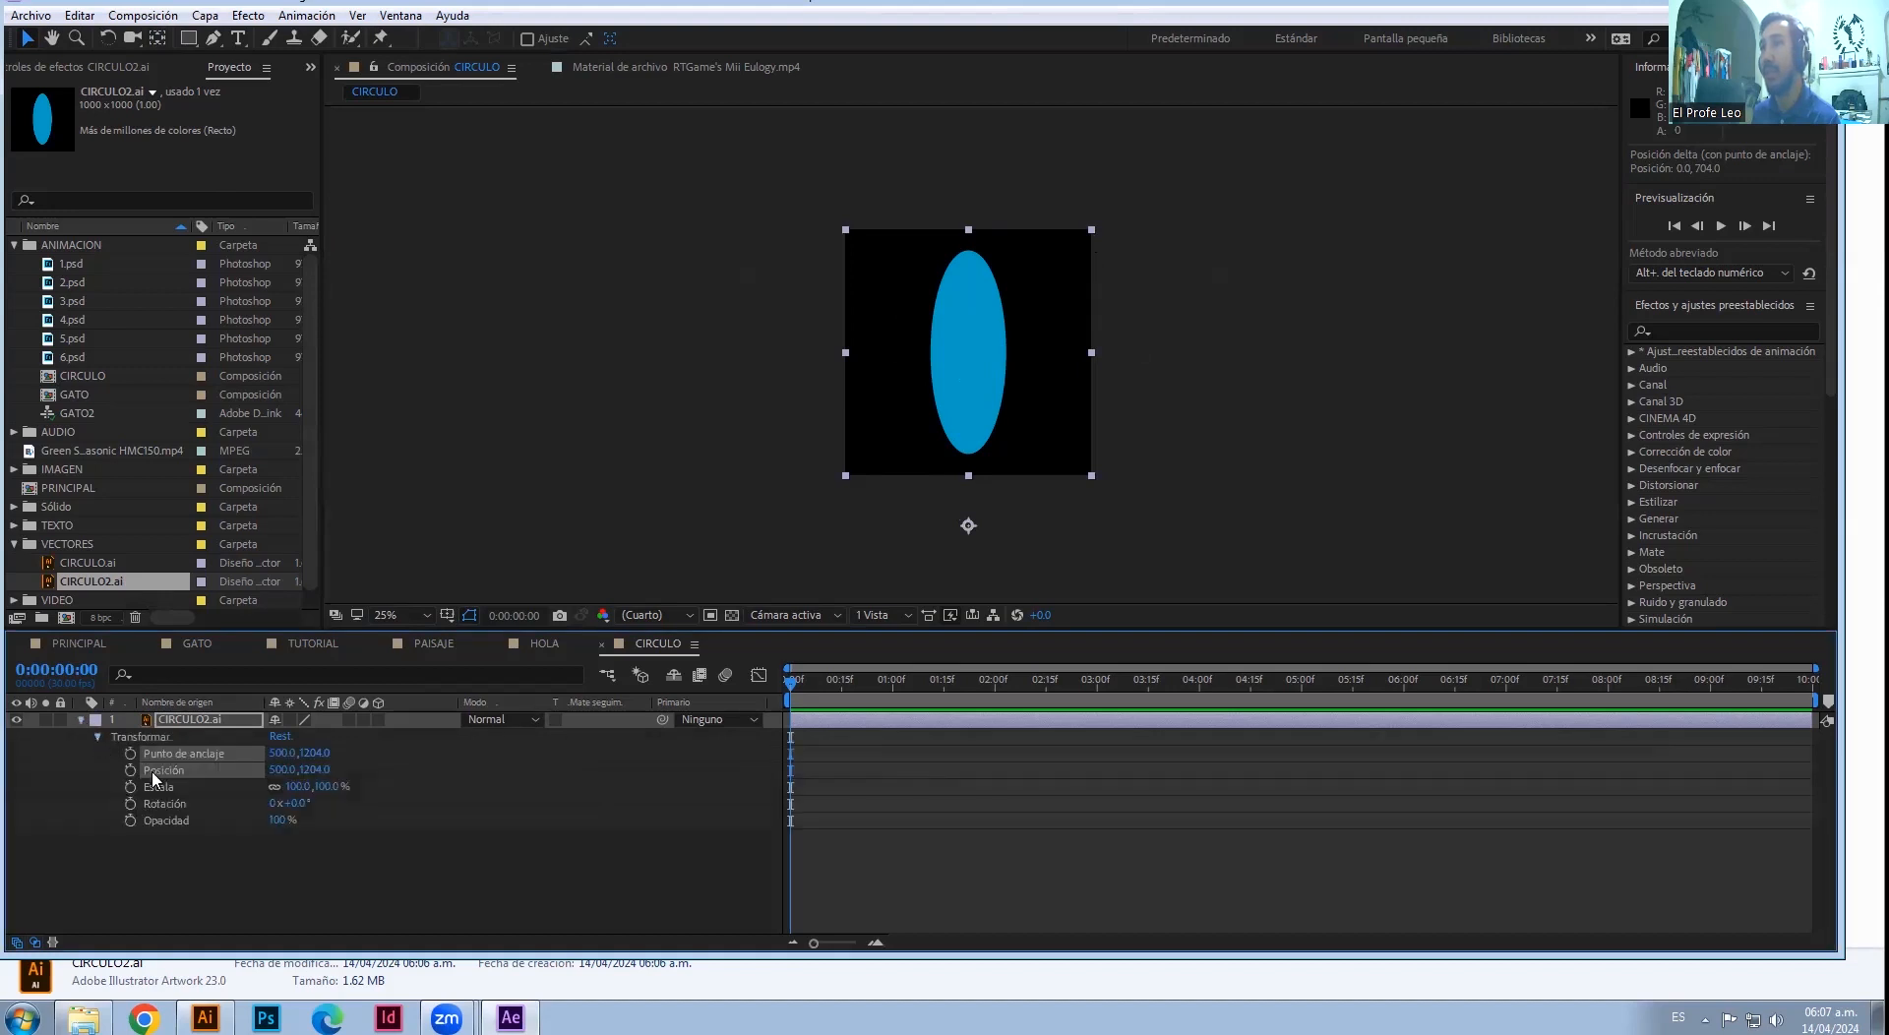
pyautogui.moveTo(285, 793); pyautogui.dragTo(272, 790)
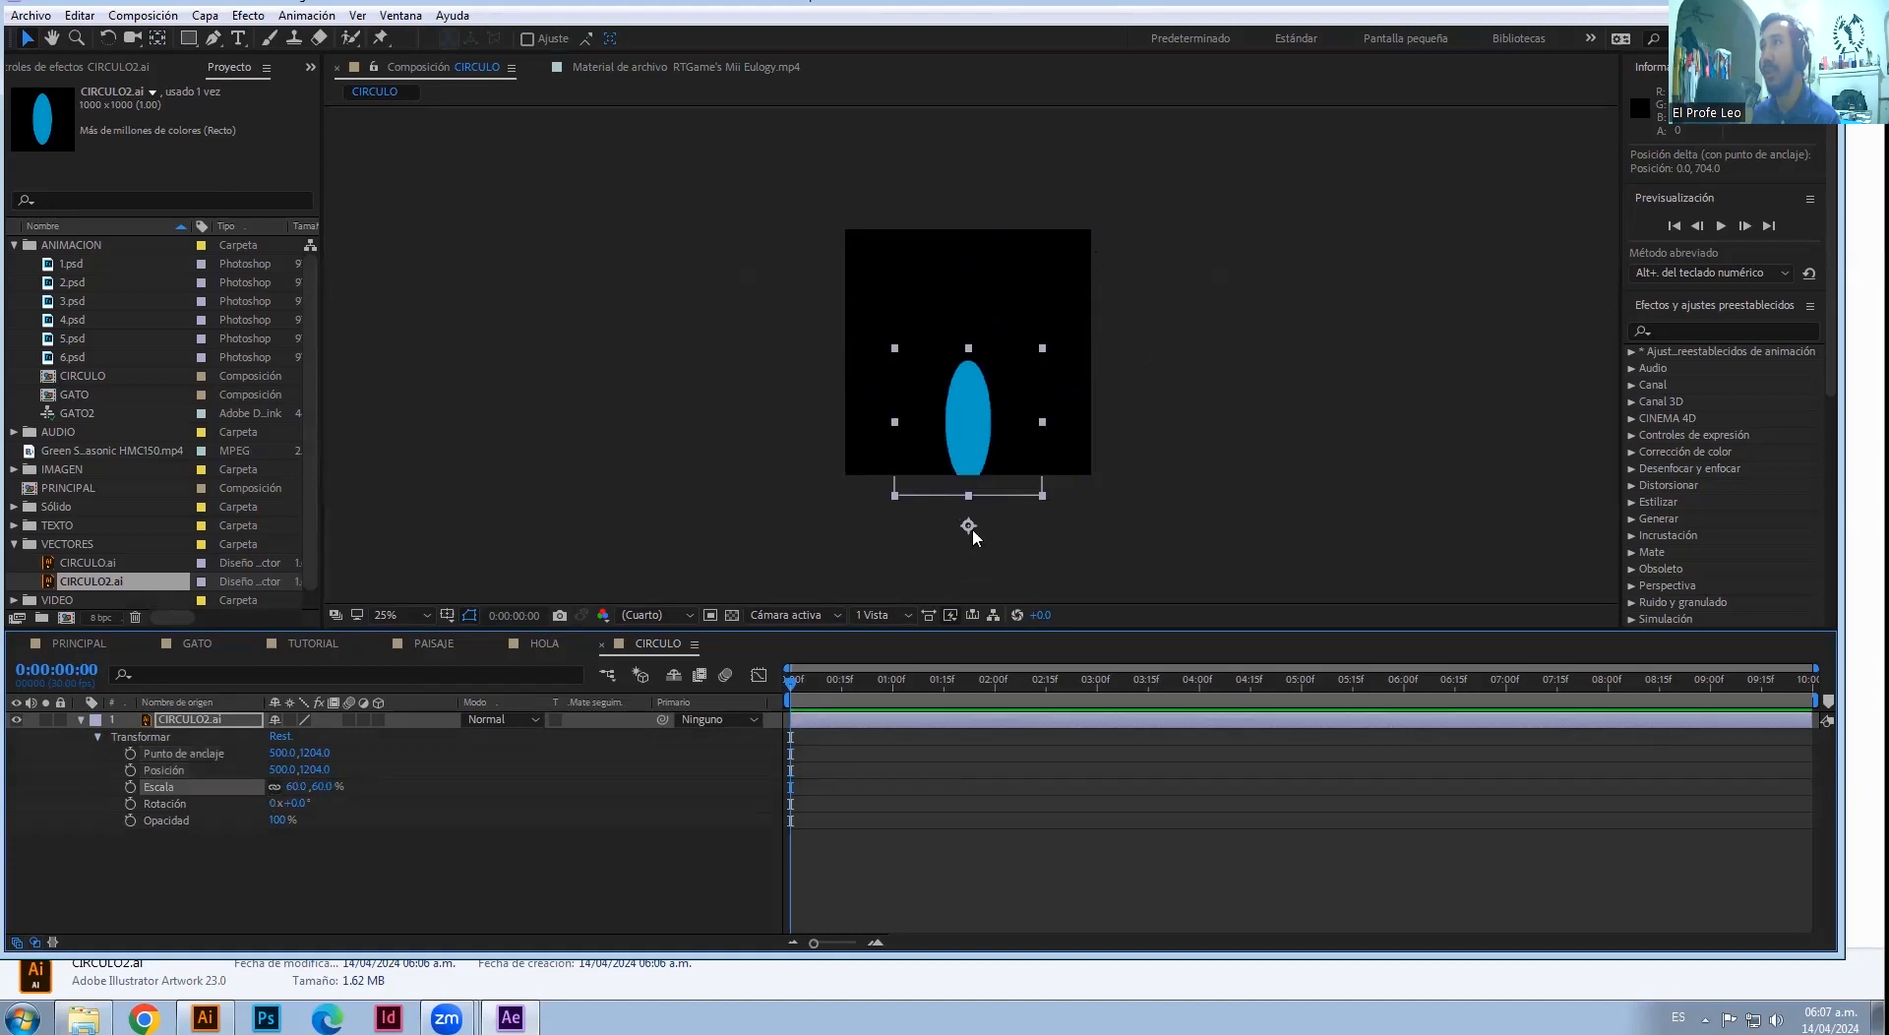
pyautogui.moveTo(970, 433); pyautogui.dragTo(976, 315)
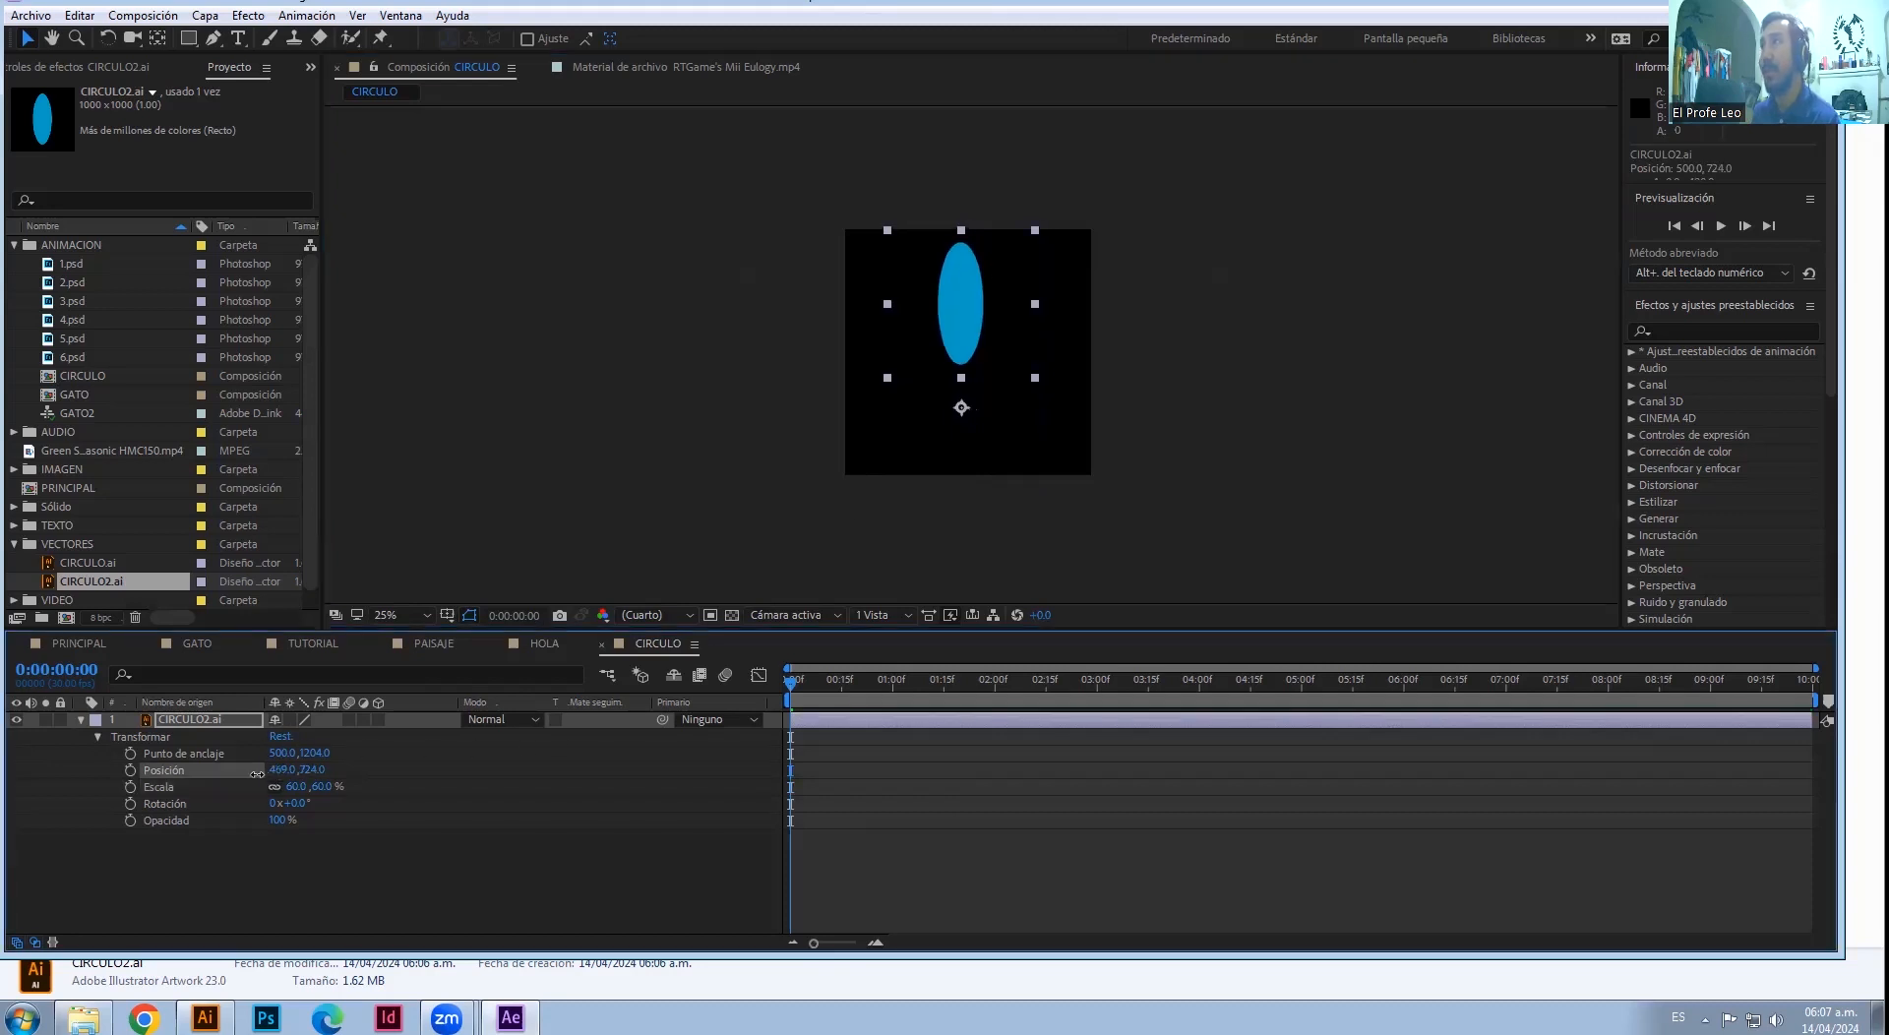
pyautogui.moveTo(295, 786); pyautogui.dragTo(87, 767)
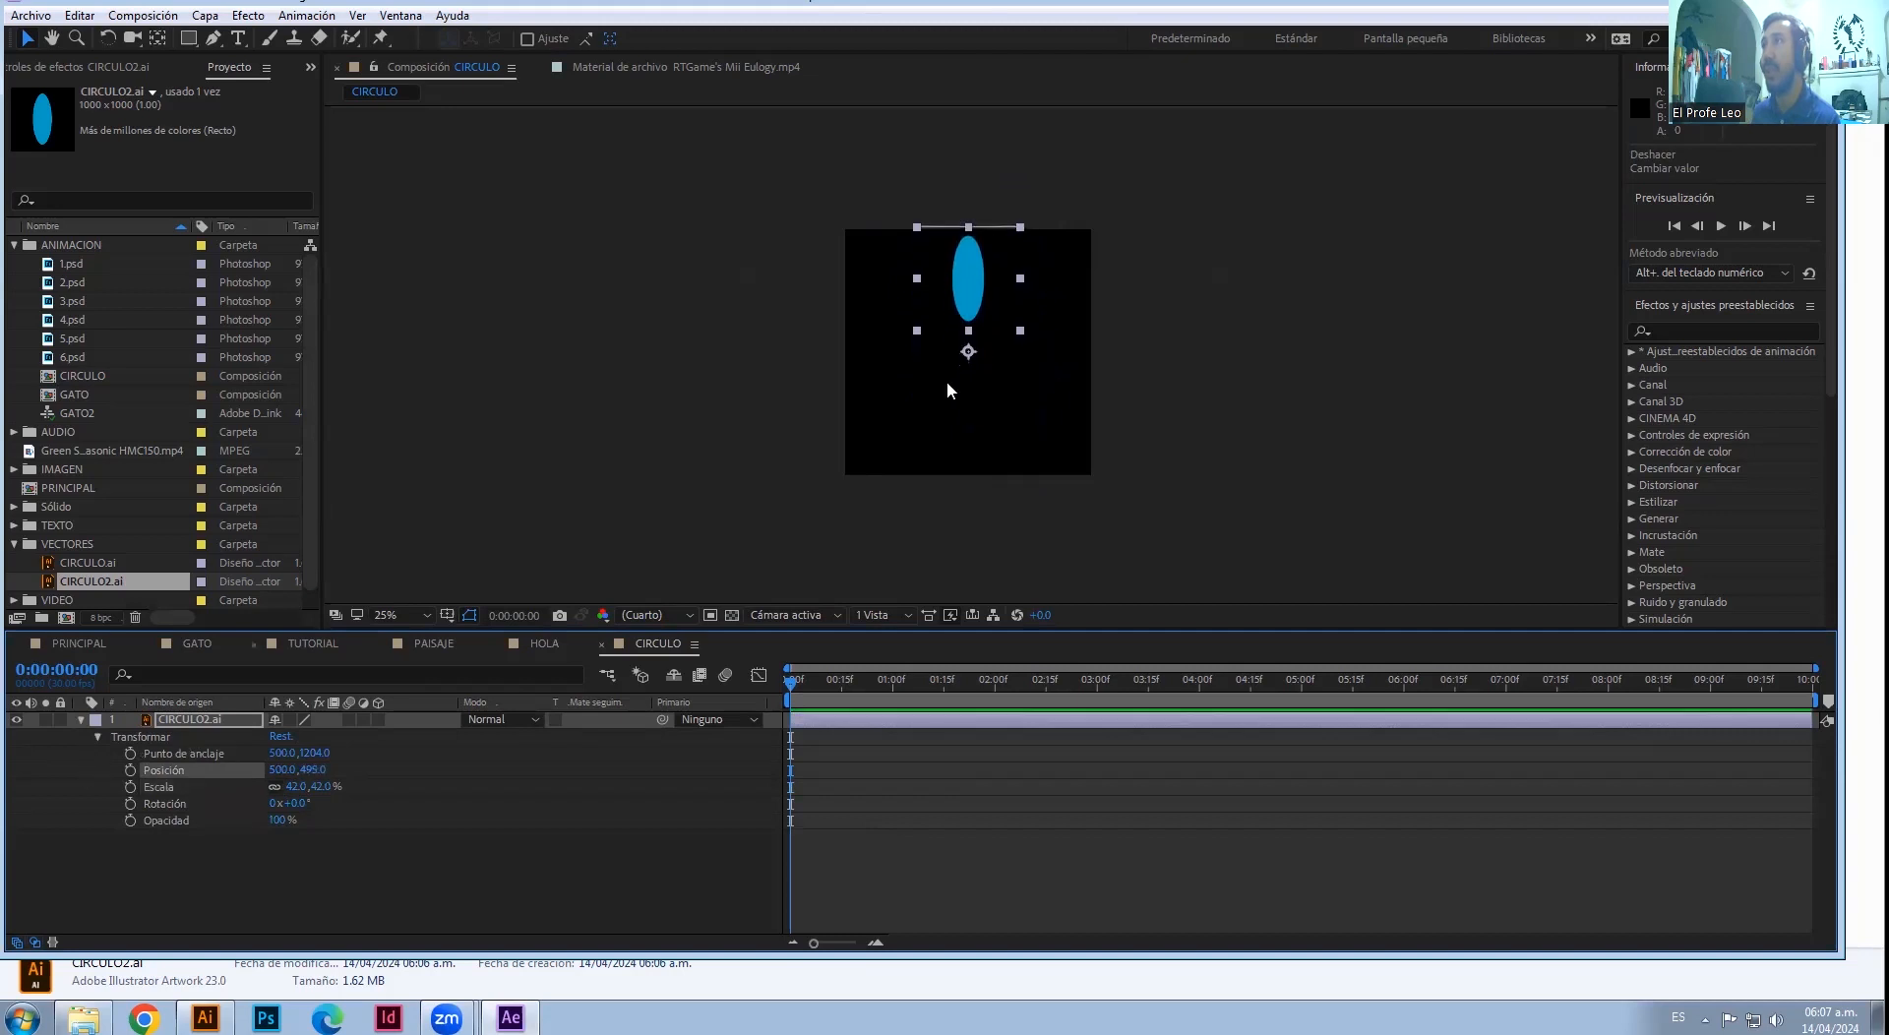
# - Move the layer's anchor point up to just below the ellipse's lower tip, at about 500, 942
pyautogui.scroll(3, 975, 301)
pyautogui.scroll(-2, 982, 308)
pyautogui.click(157, 39)
pyautogui.moveTo(966, 347); pyautogui.dragTo(979, 290)
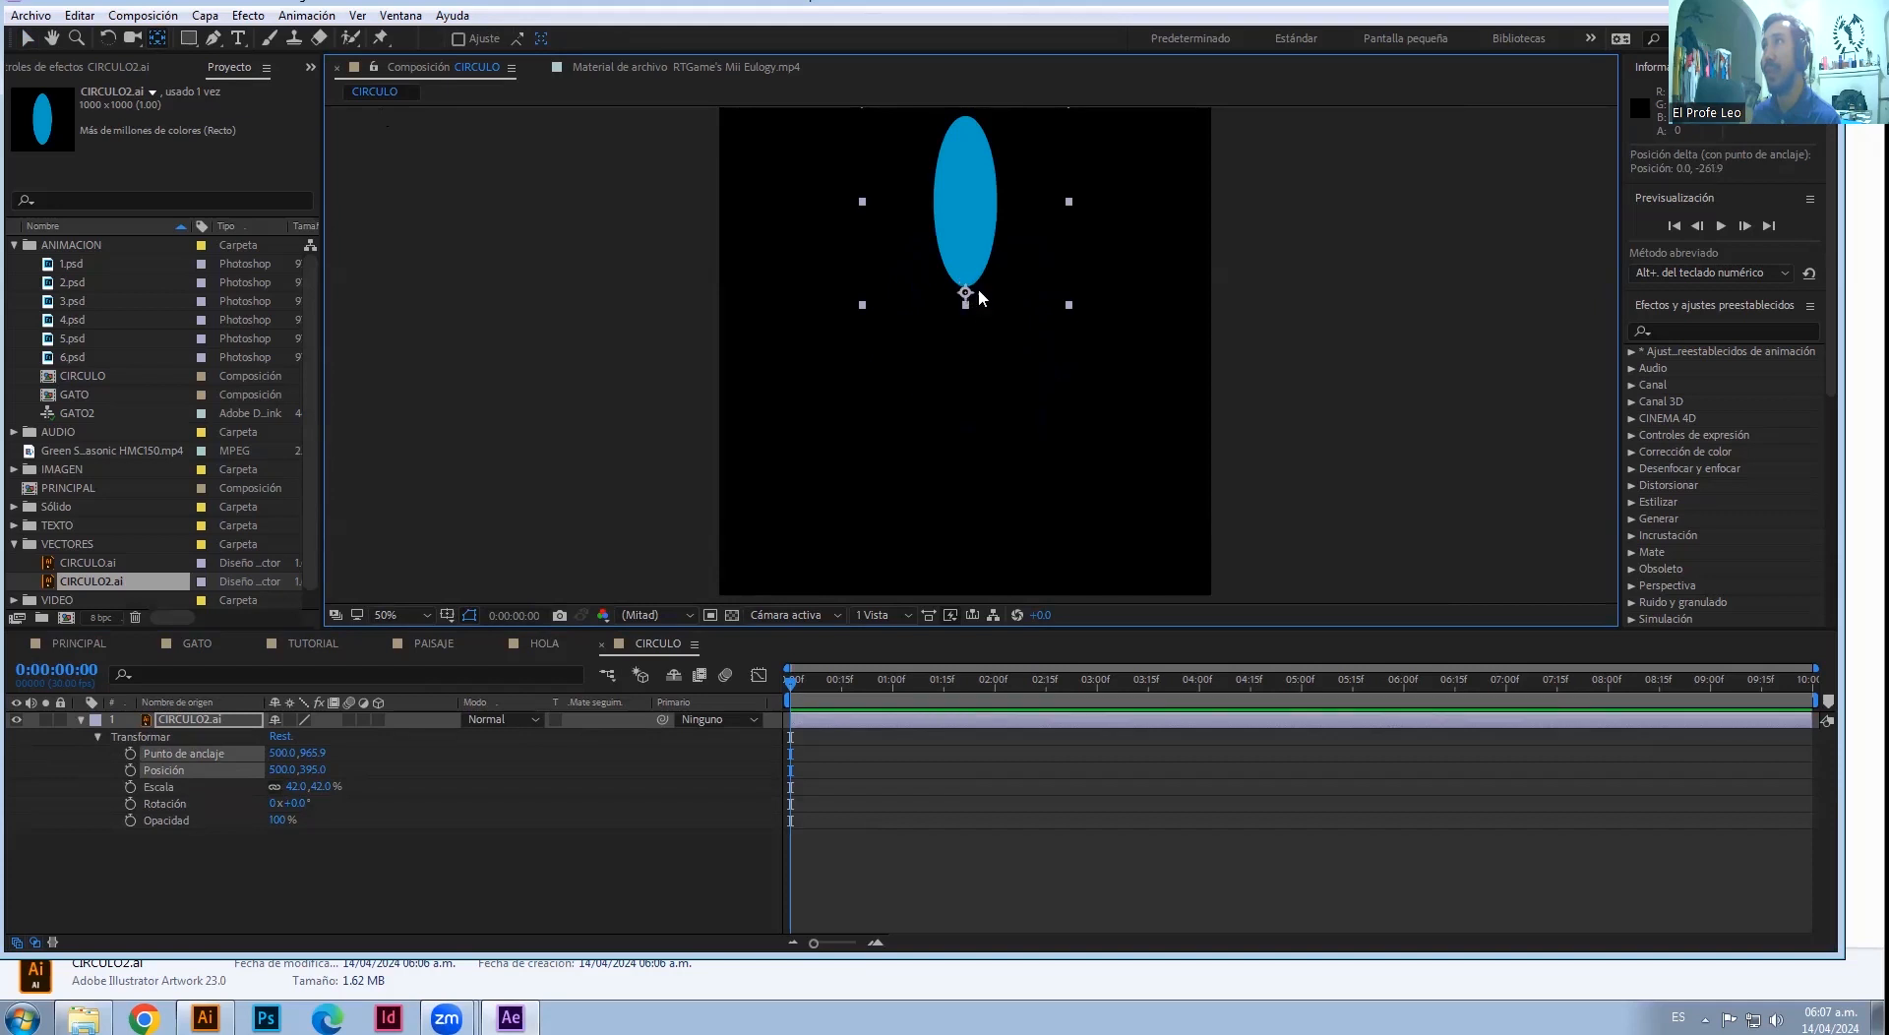
pyautogui.click(27, 39)
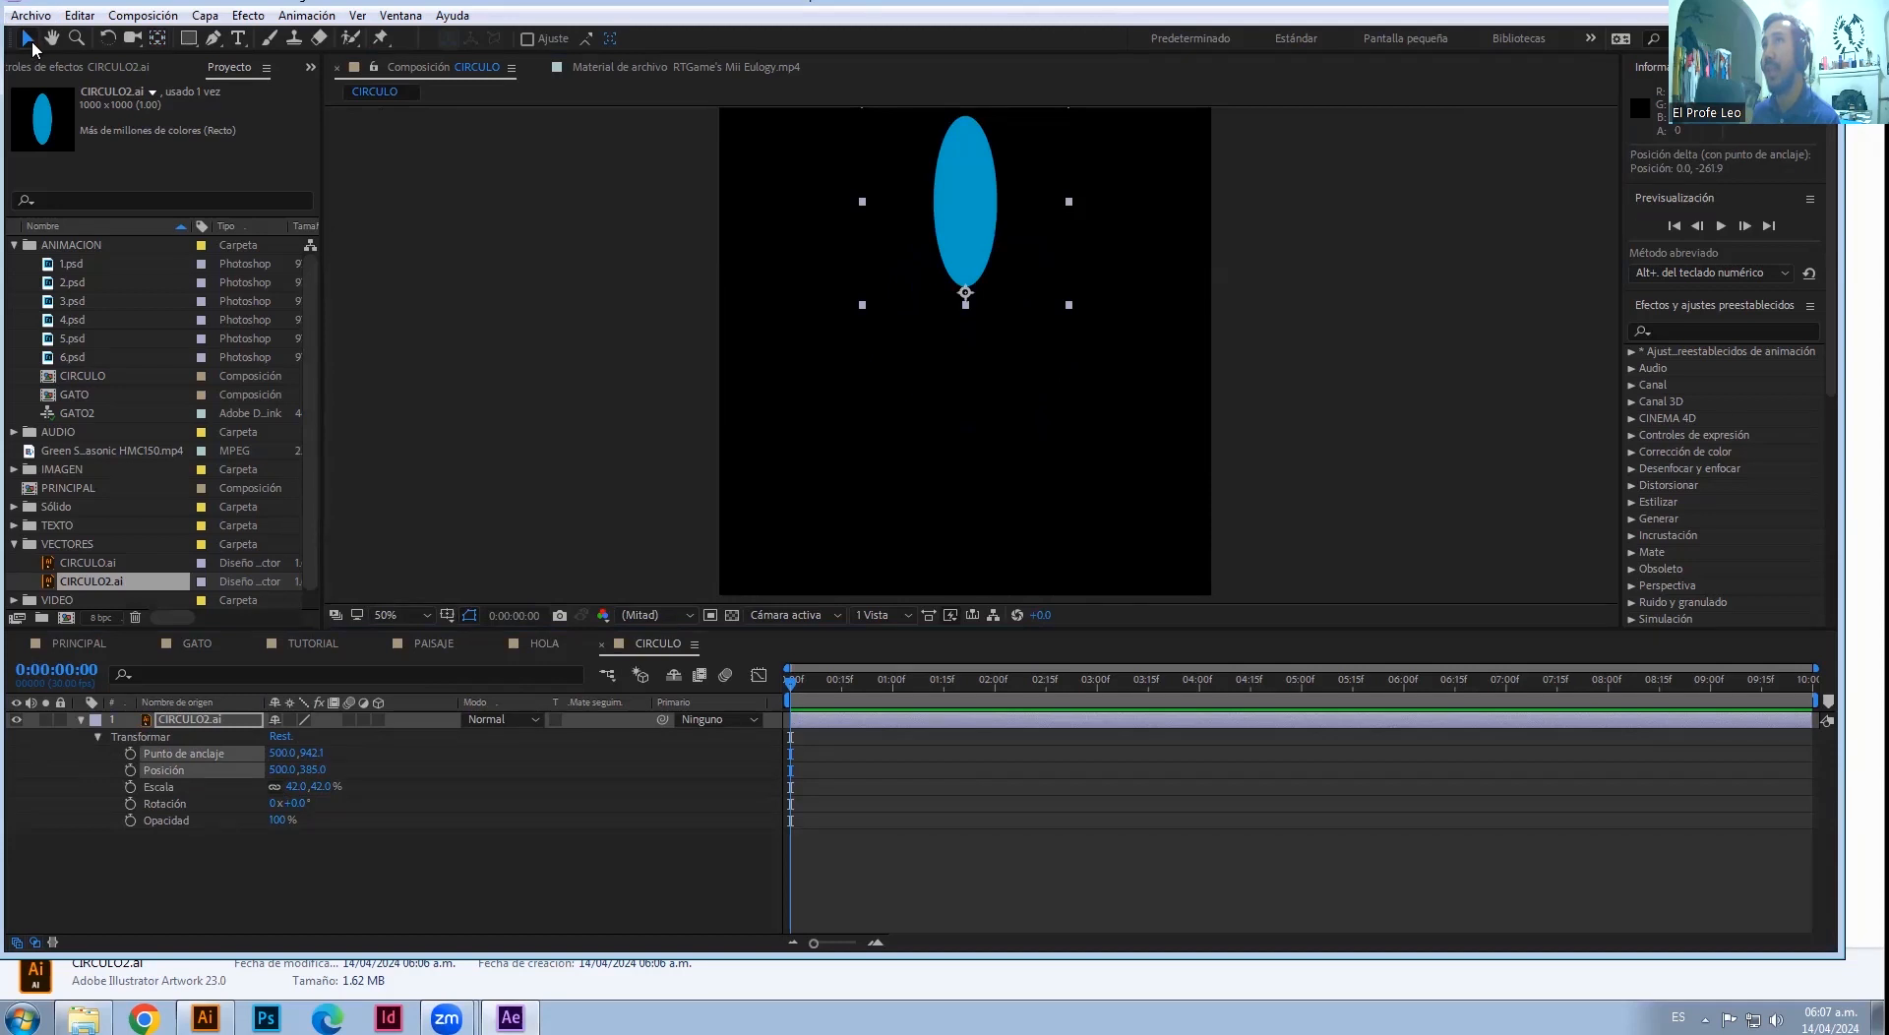
# - Reposition the CIRCULO2.ai layer vertically to about 500, 427 and keep the layer selected
pyautogui.moveTo(968, 167); pyautogui.dragTo(968, 211)
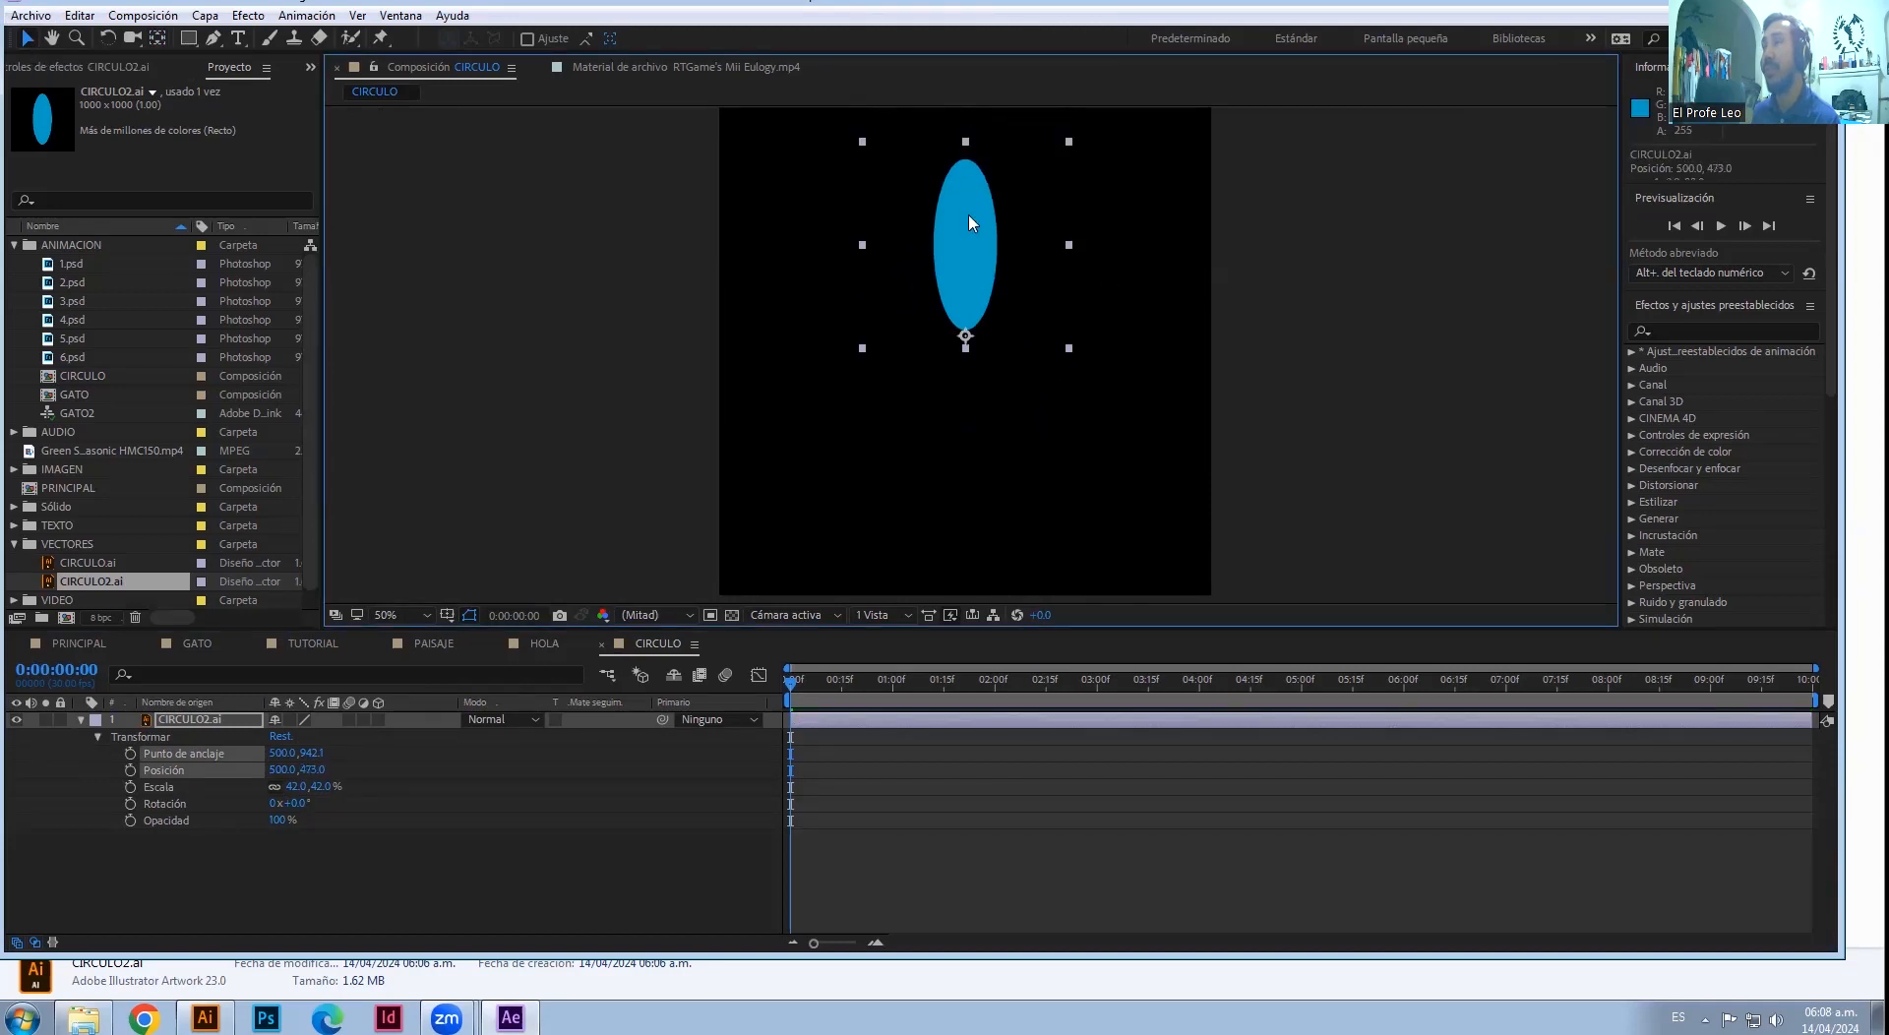
pyautogui.scroll(-2, 1063, 409)
pyautogui.scroll(2, 1057, 399)
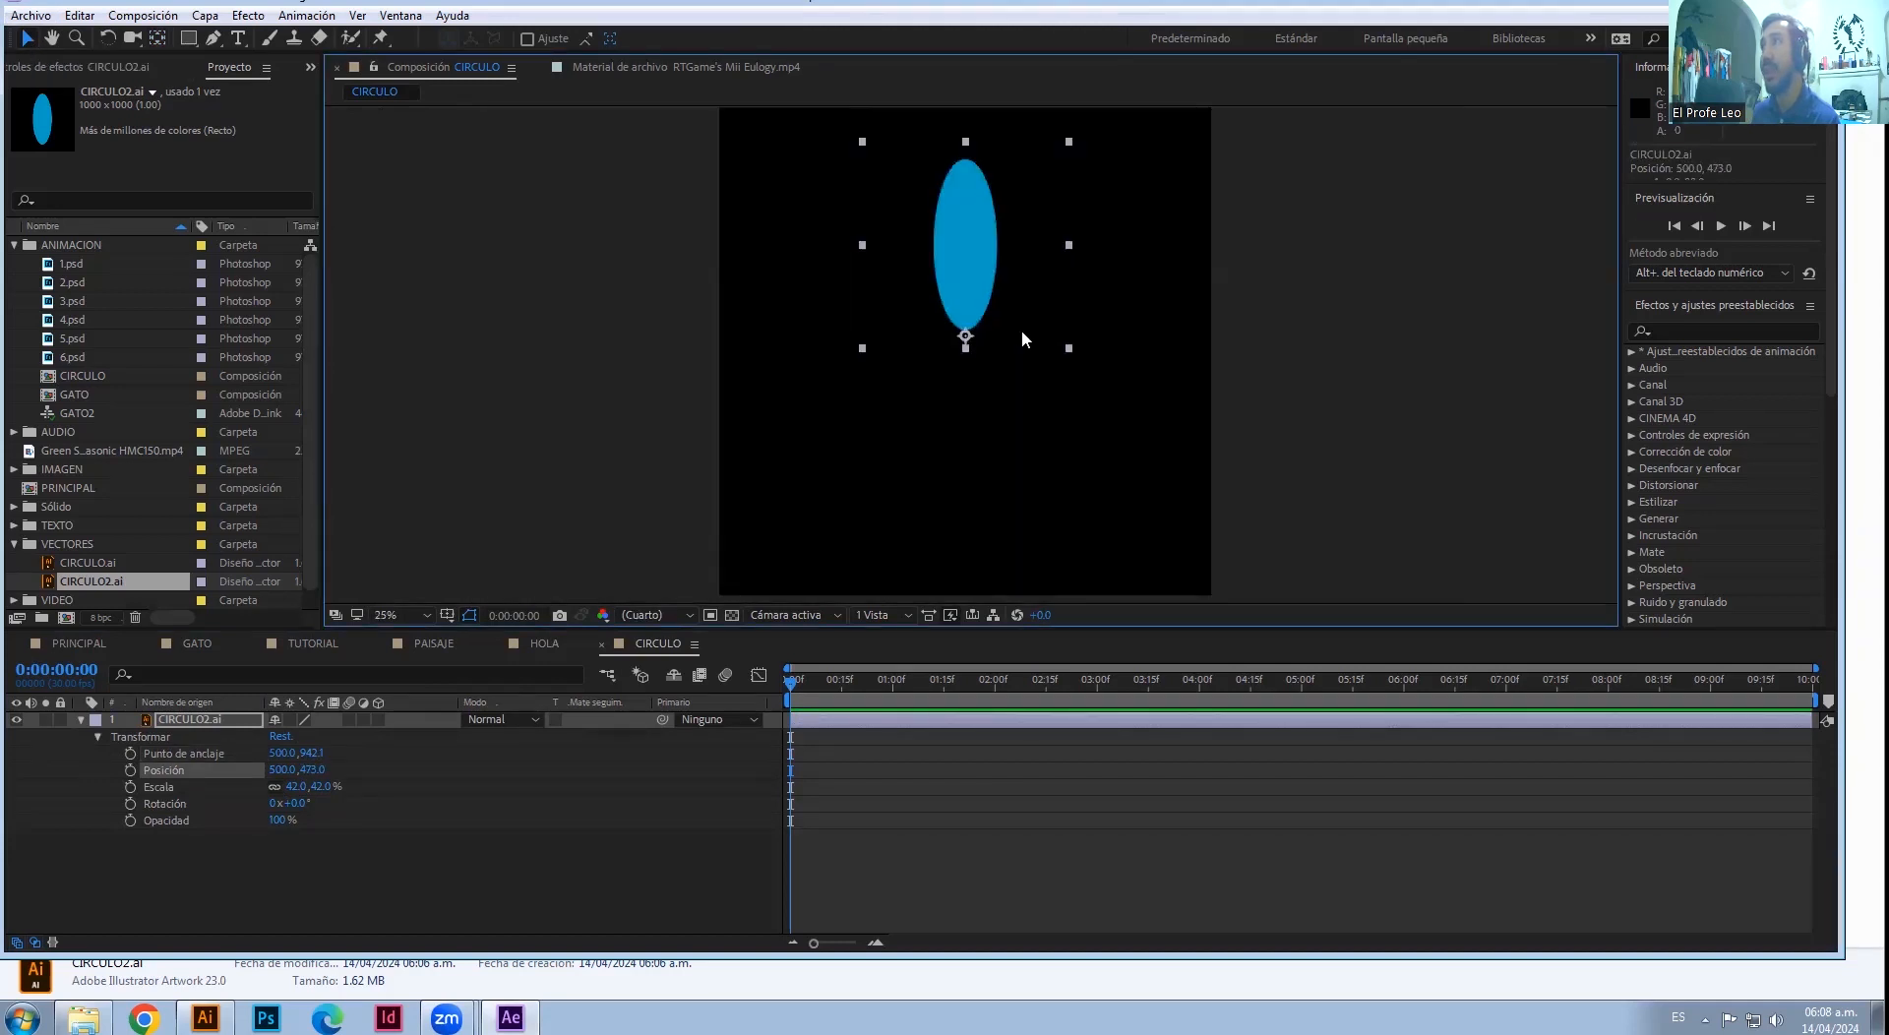
pyautogui.moveTo(978, 262); pyautogui.dragTo(978, 239)
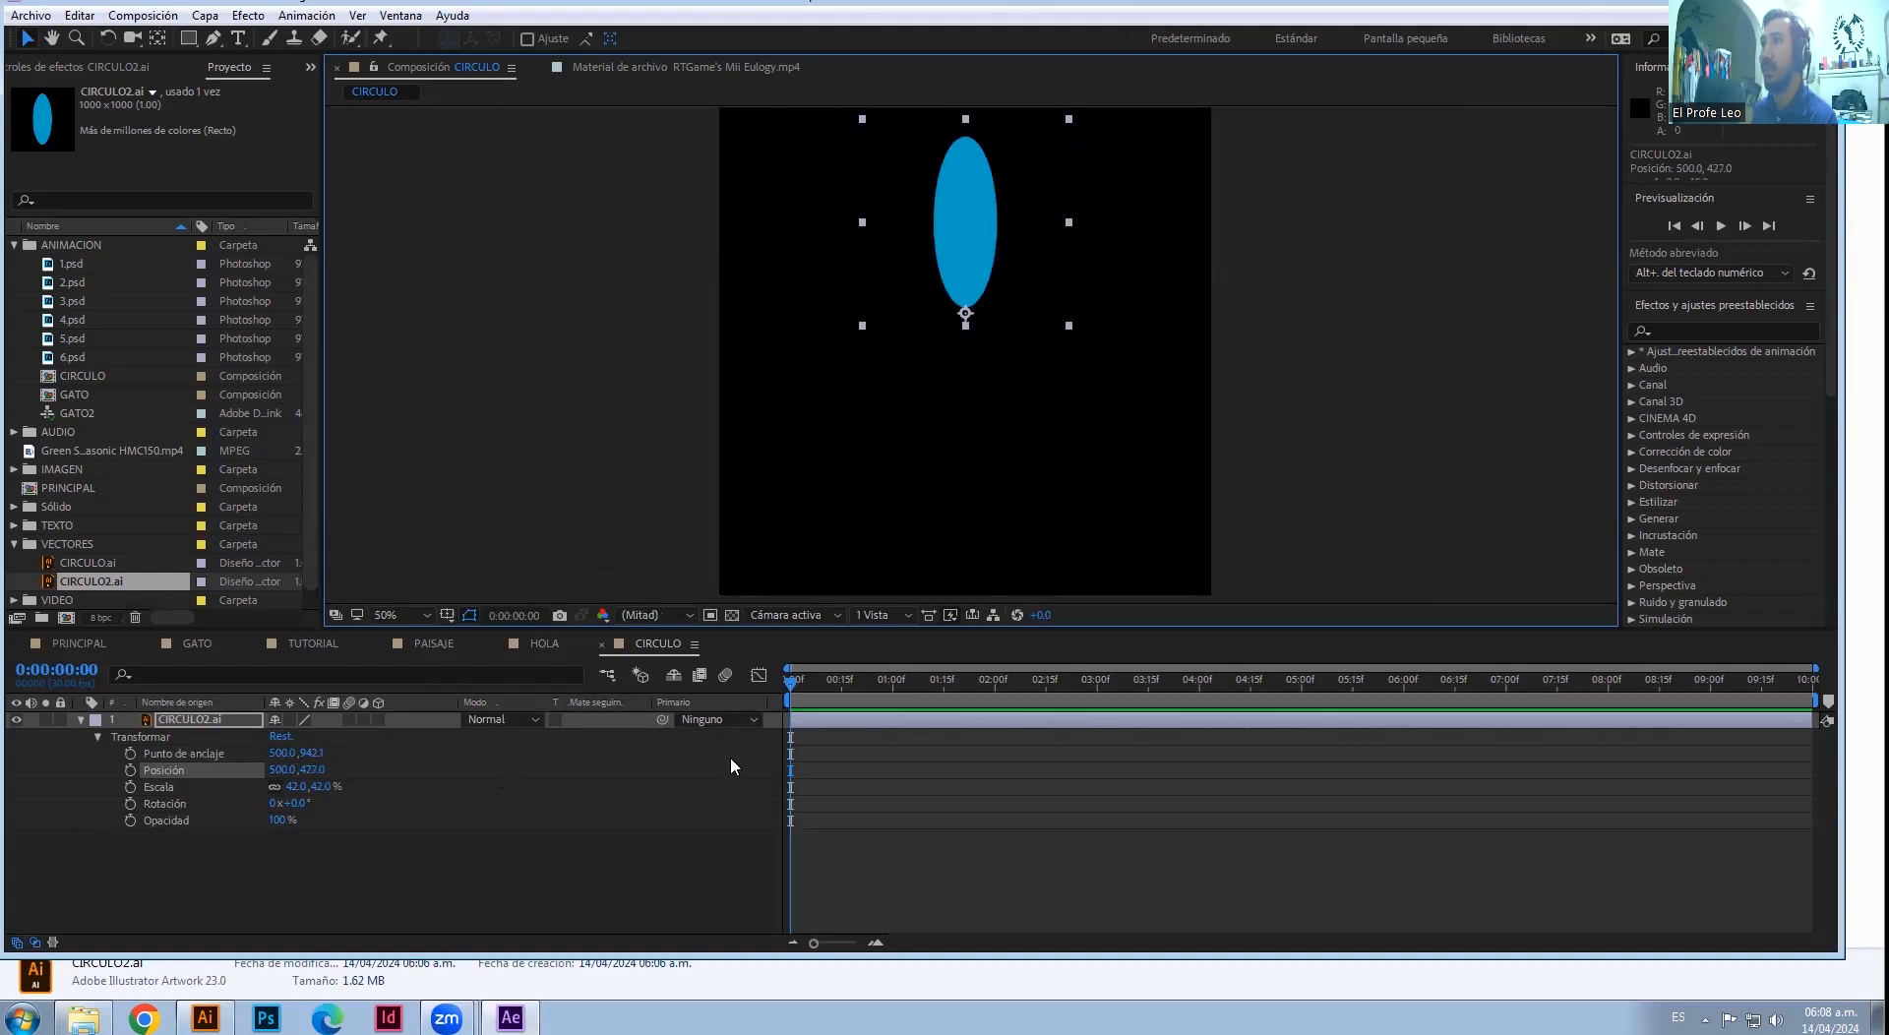
pyautogui.click(189, 721)
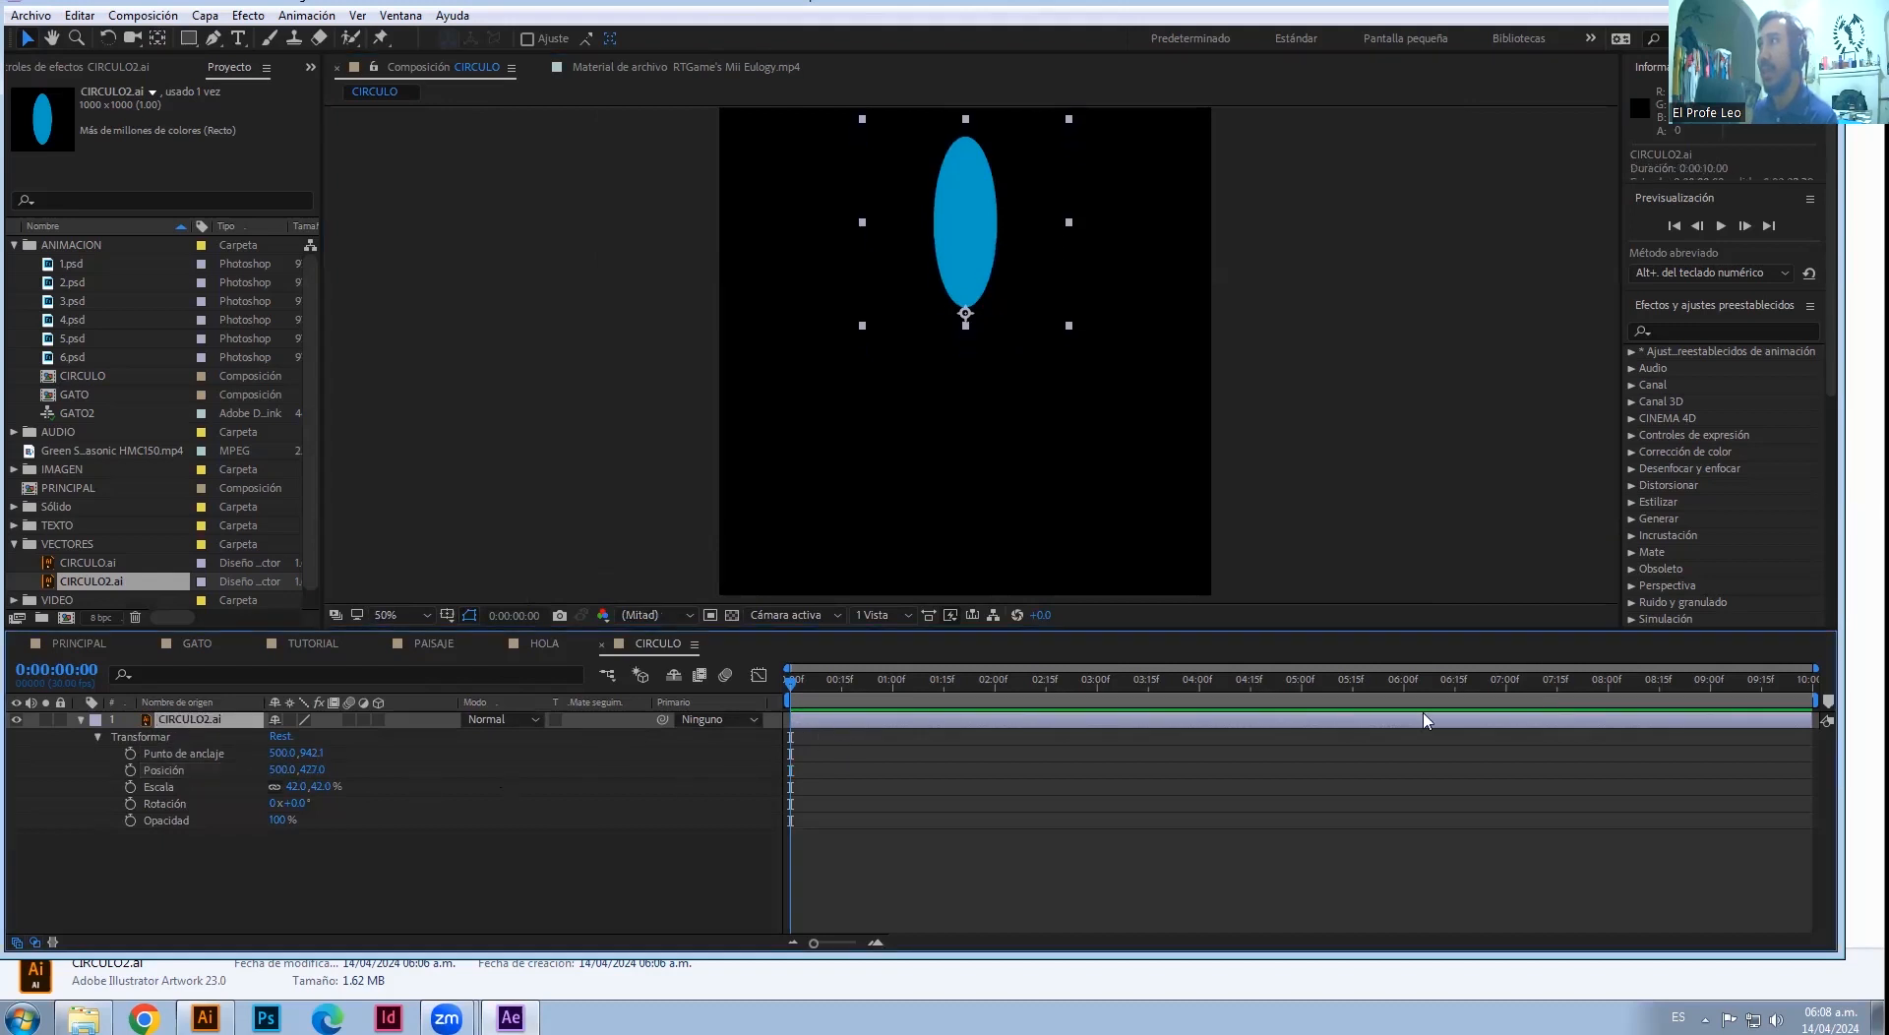
# - Shorten the CIRCULO composition's duration to 6 seconds in the composition settings
pyautogui.click(321, 856)
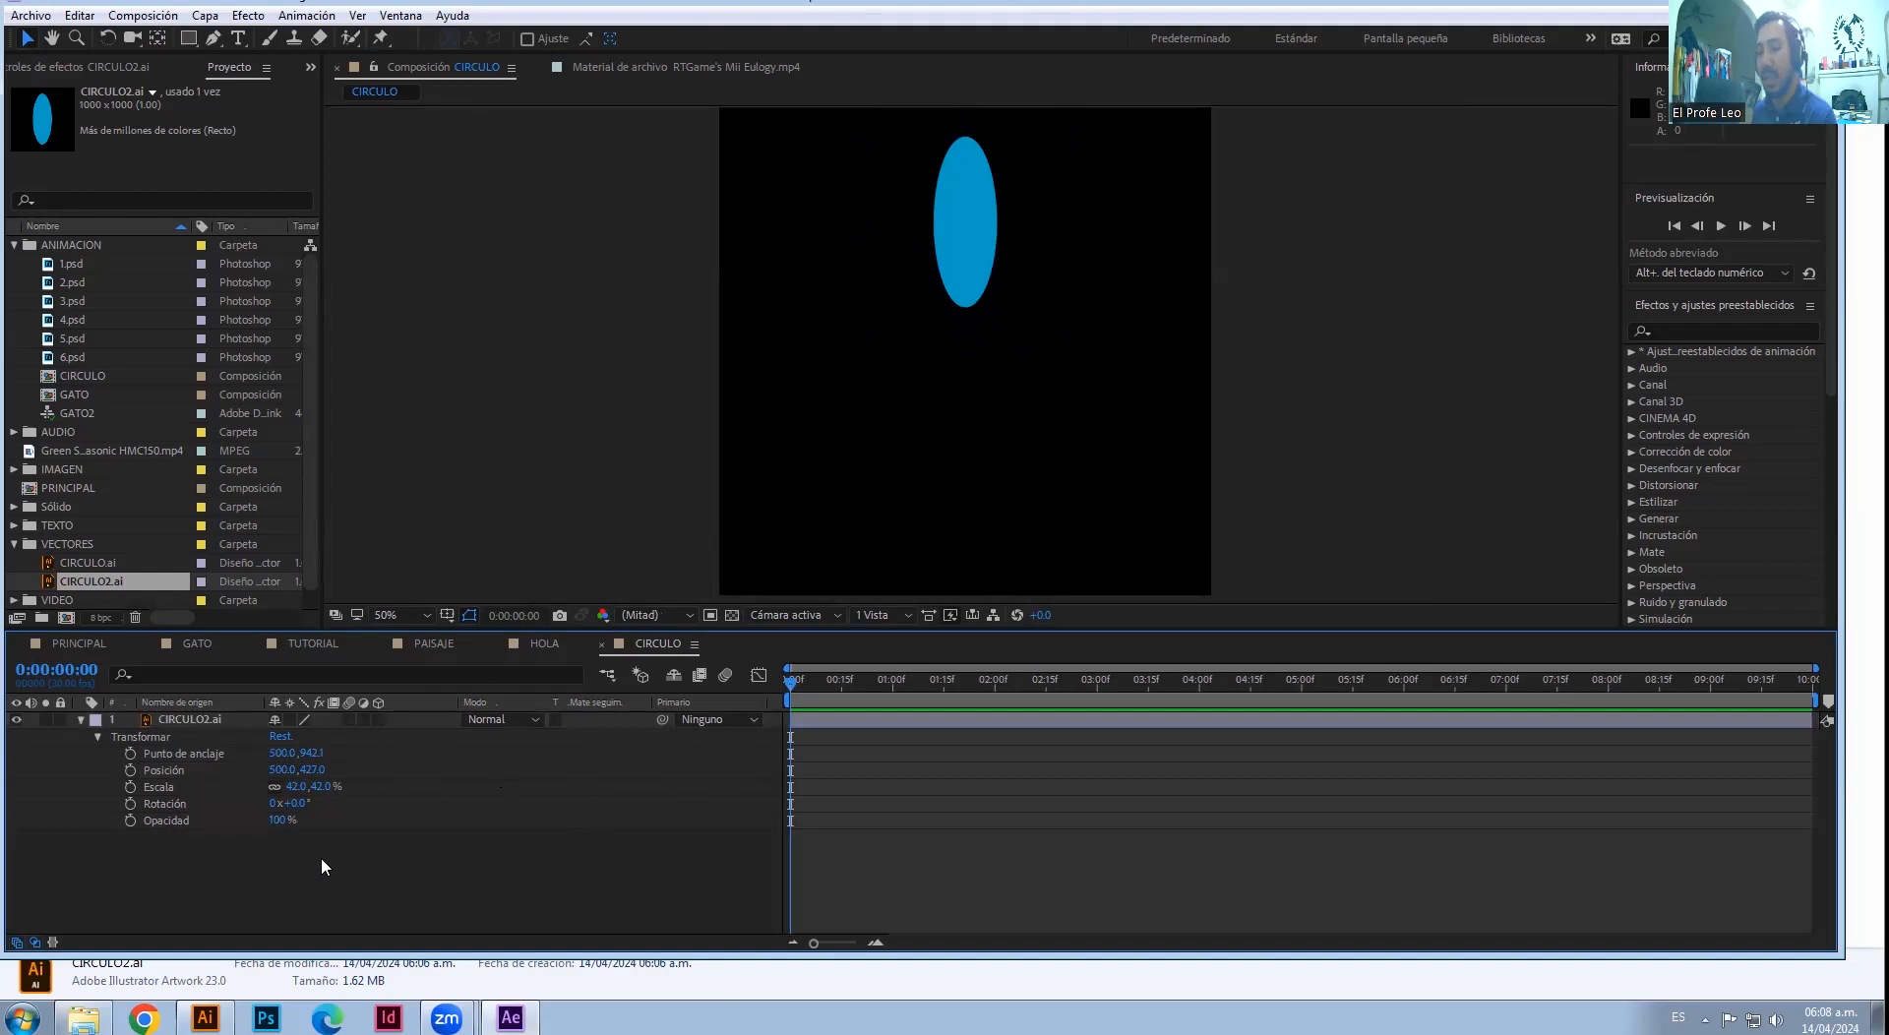
pyautogui.hotkey('ctrl', 'k')
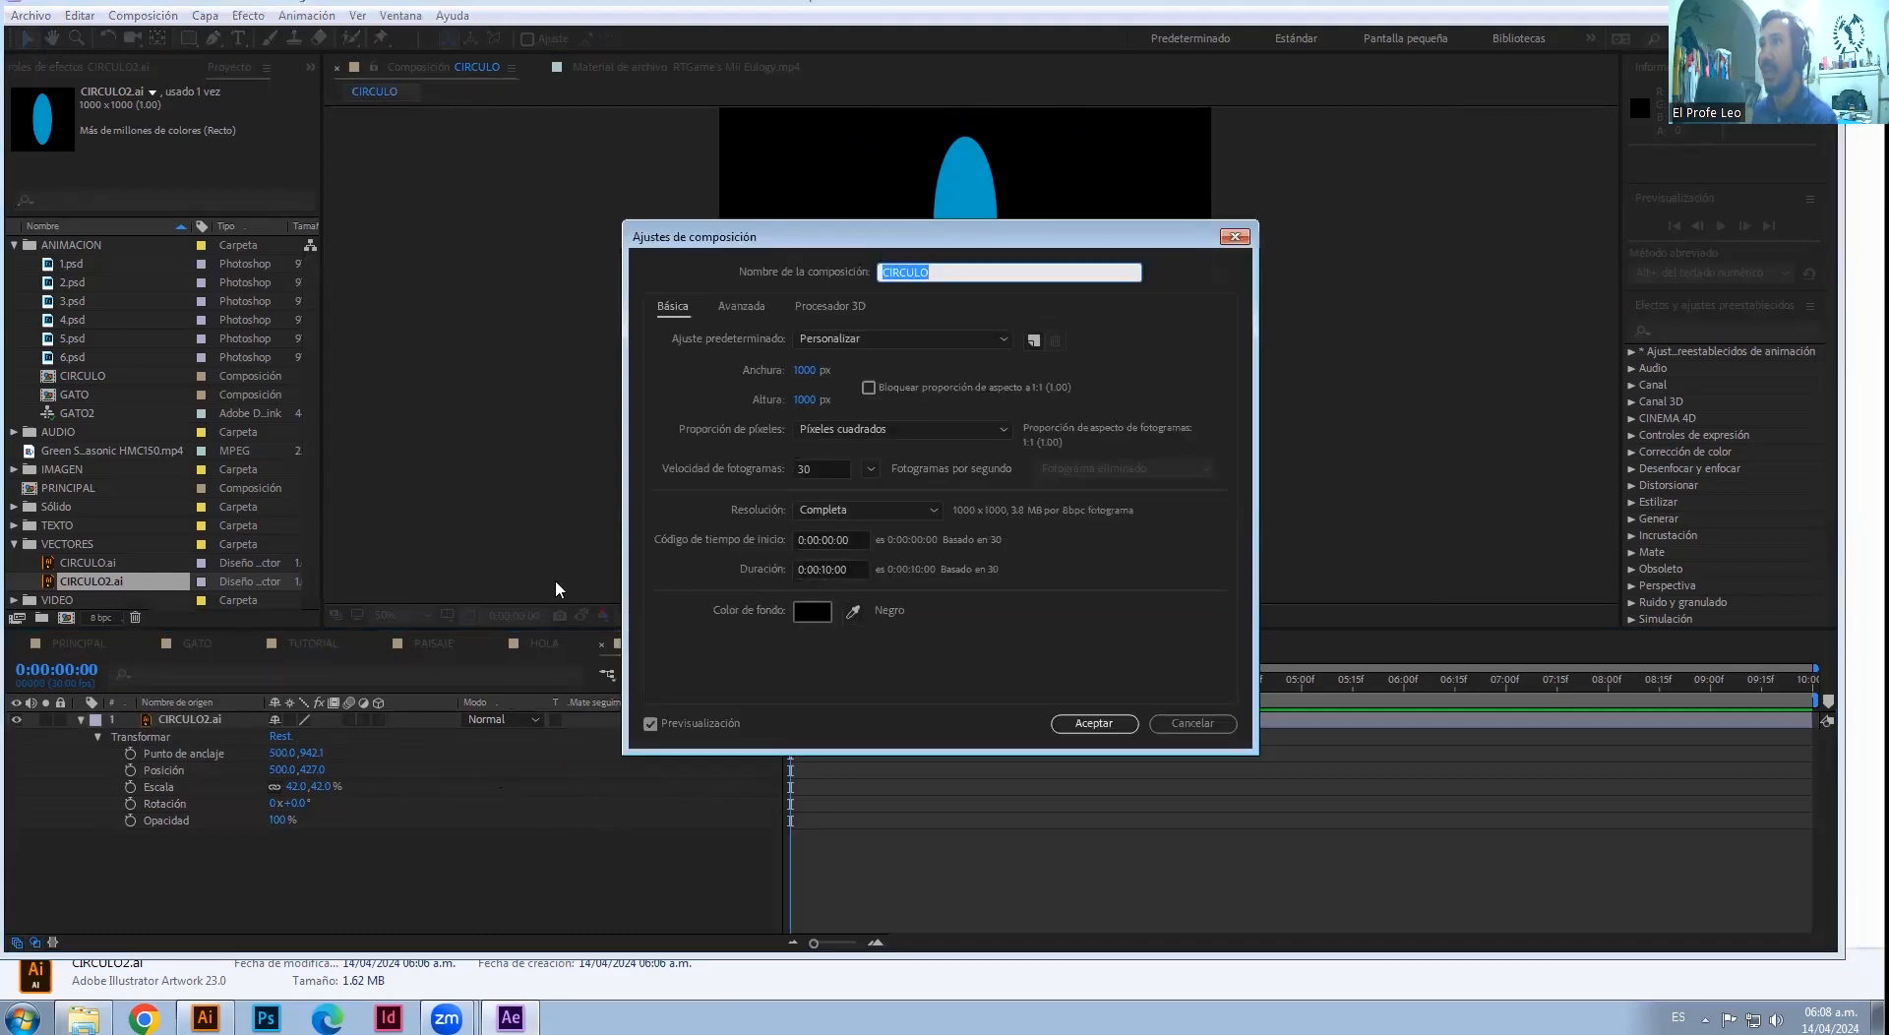
pyautogui.click(834, 570)
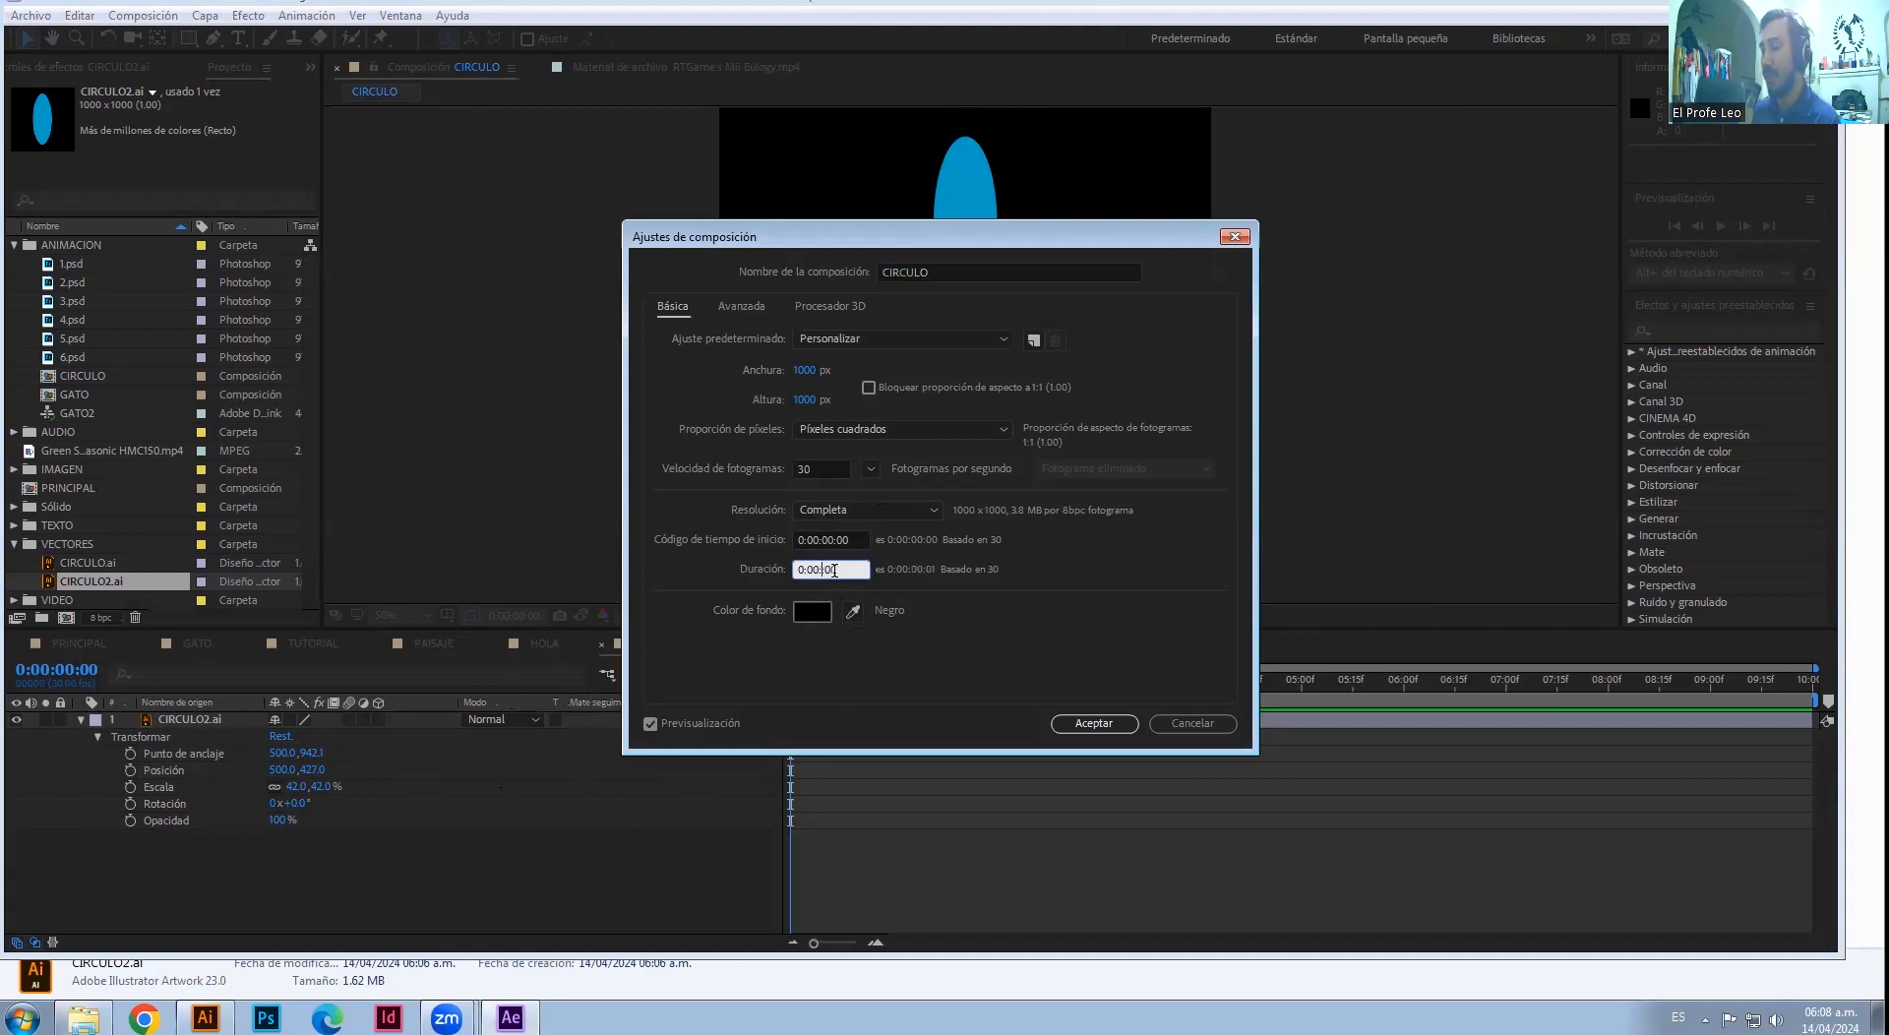
pyautogui.click(1094, 723)
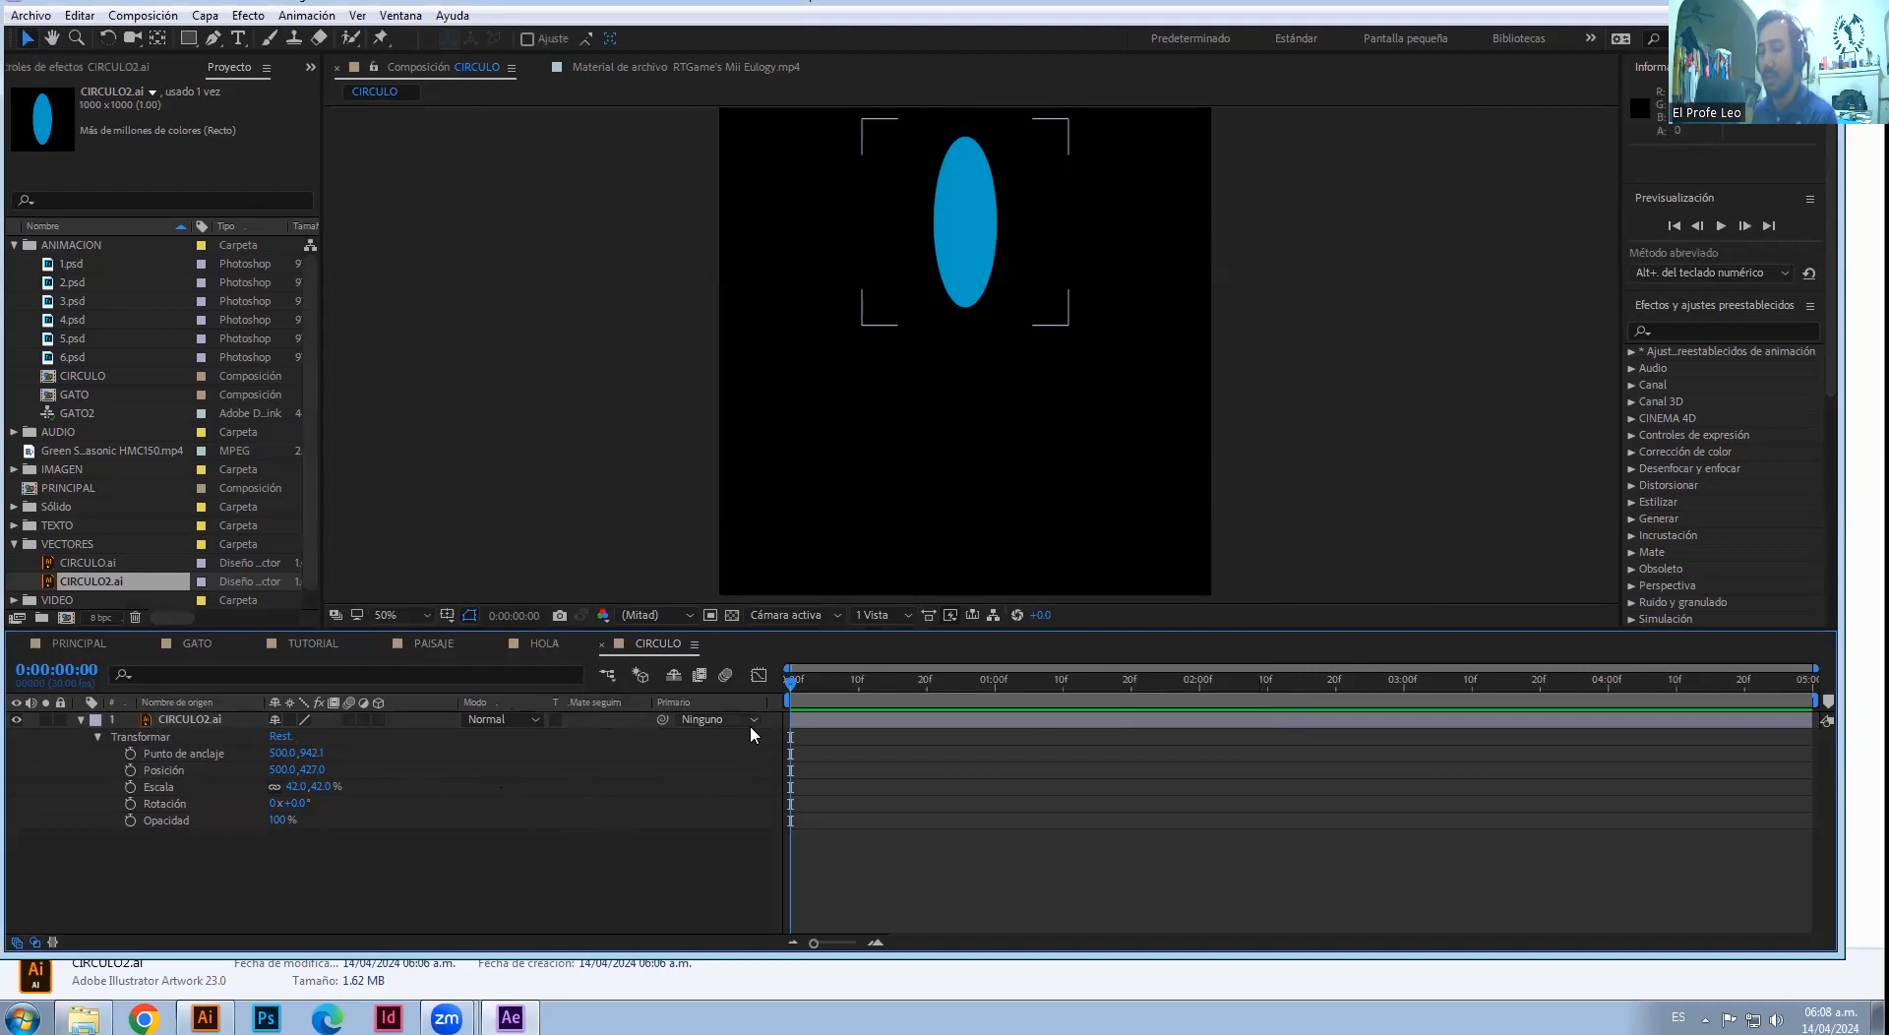
pyautogui.hotkey('ctrl', 'k')
pyautogui.click(1224, 721)
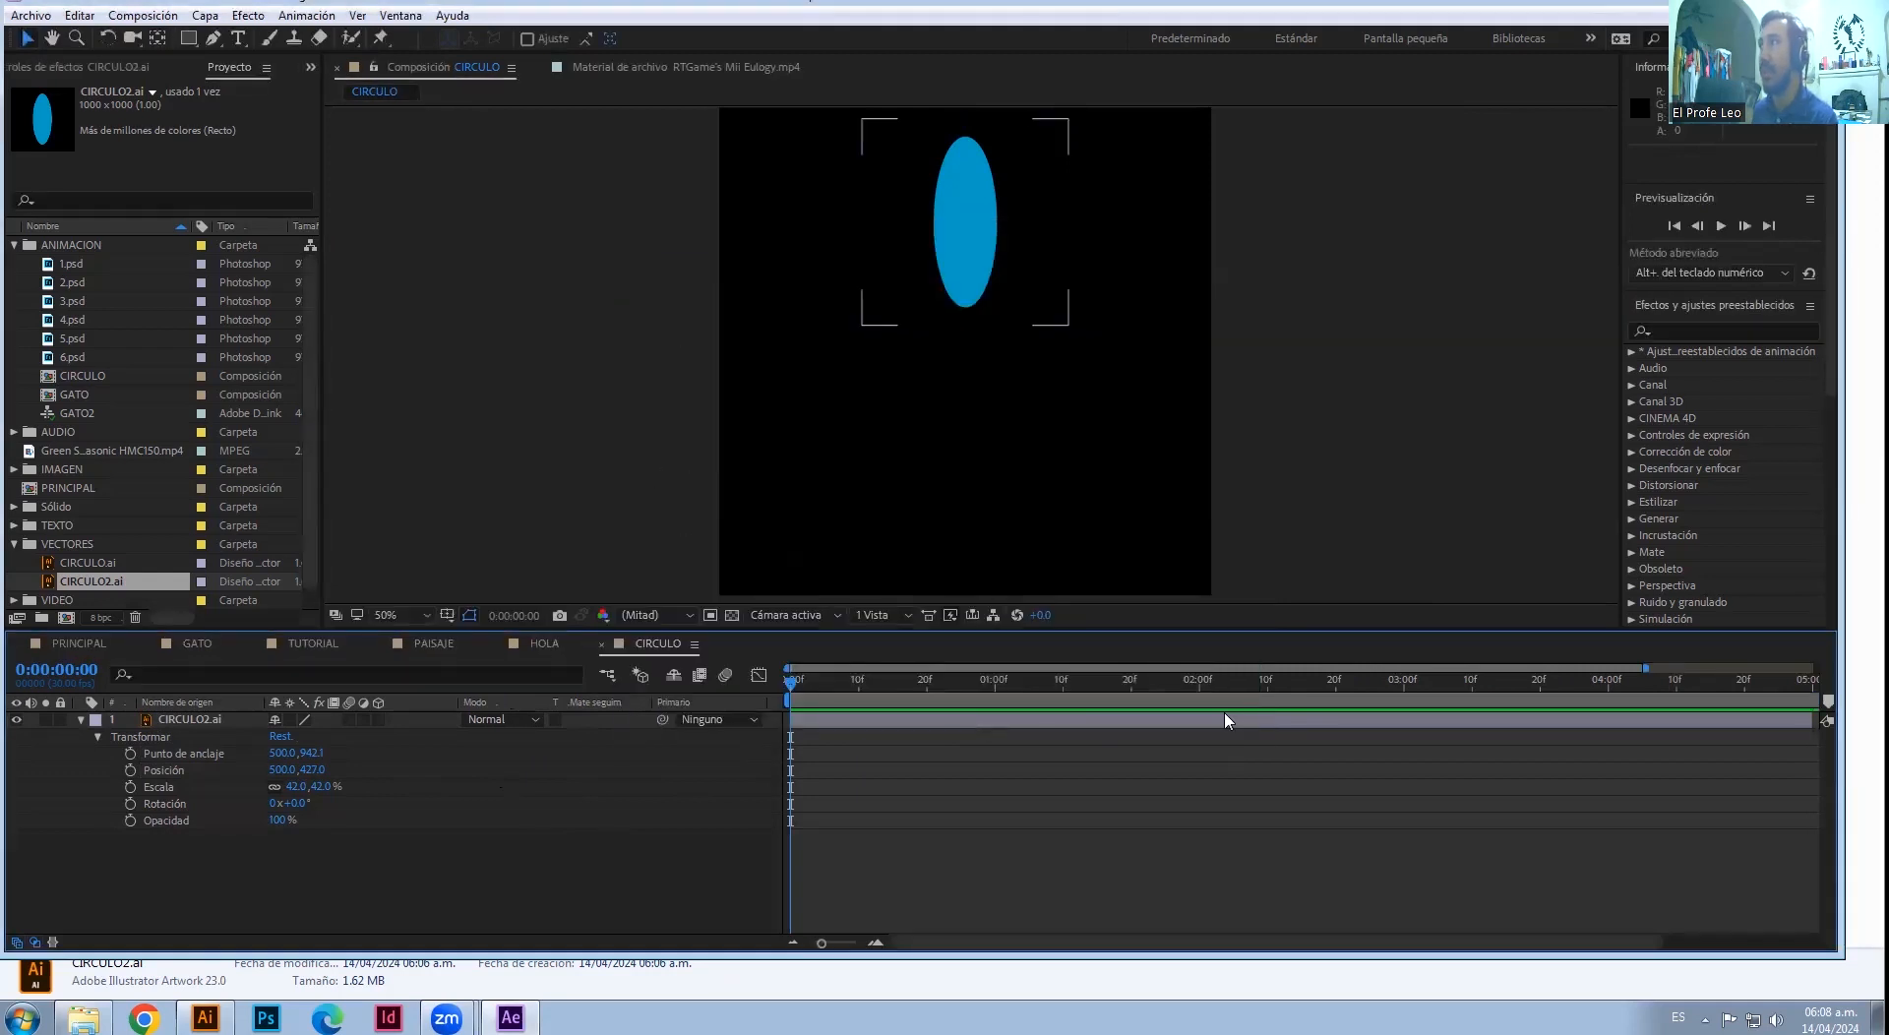
# - Extend the end of the CIRCULO2.ai layer past the end of the composition, to a layer duration of about 0:00:06:11
pyautogui.click(1804, 725)
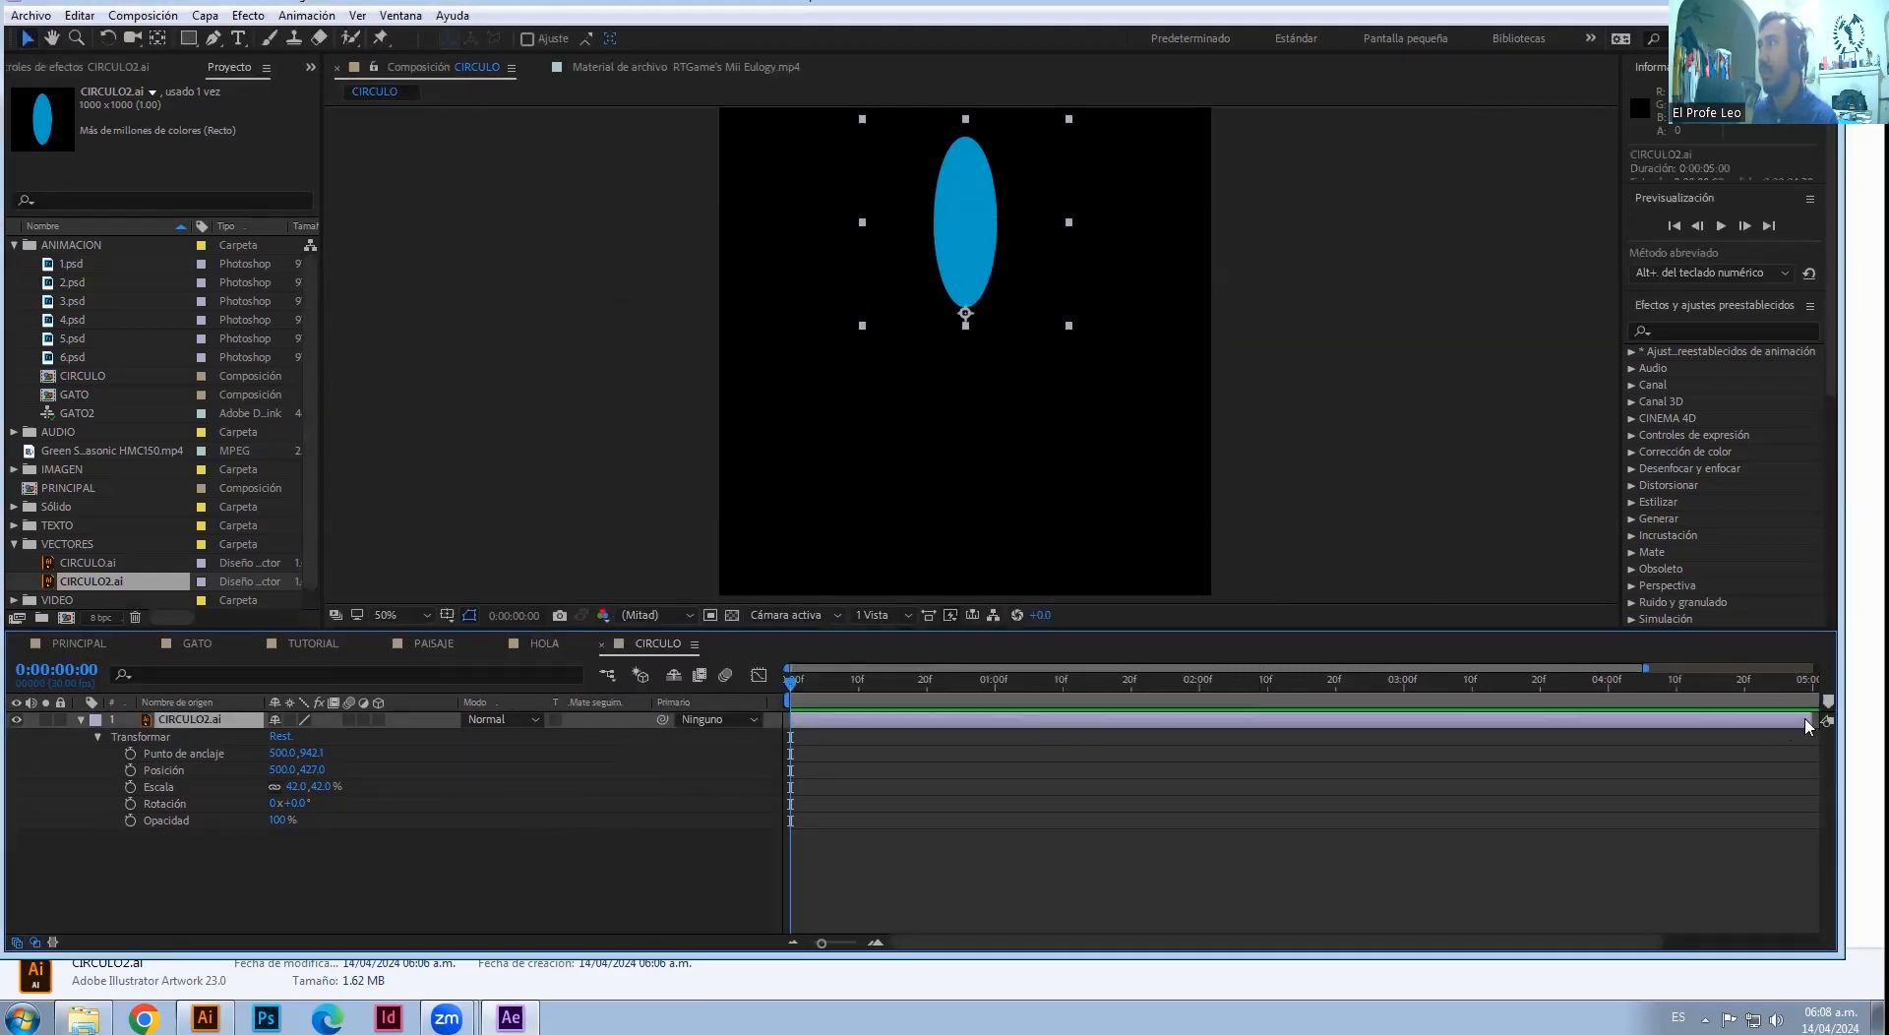
pyautogui.moveTo(1805, 719); pyautogui.dragTo(1826, 720)
pyautogui.moveTo(1107, 940); pyautogui.dragTo(938, 930)
pyautogui.click(816, 723)
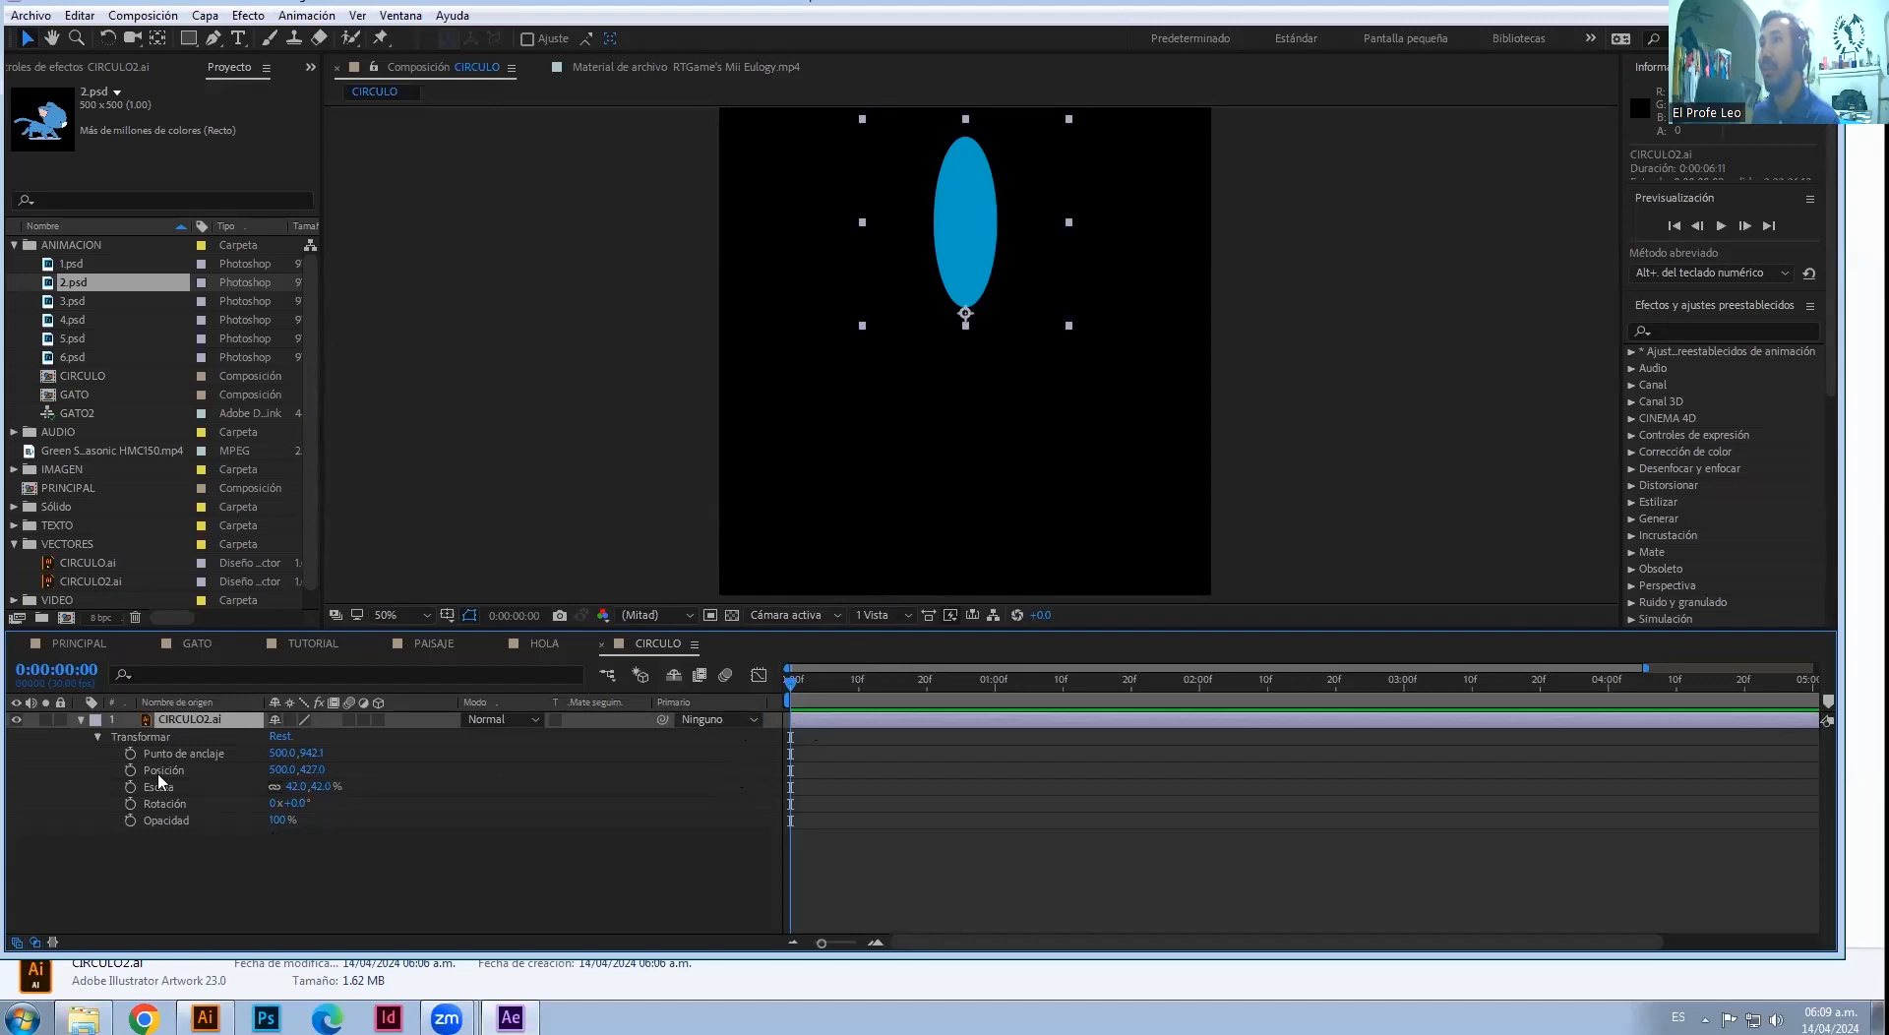
# - Start keyframing the CIRCULO2.ai layer's rotation at 0:00:00:00 and add a second rotation keyframe at 0:00:01:00
pyautogui.moveTo(793, 681)
pyautogui.mouseDown()
pyautogui.moveTo(1002, 689)
pyautogui.moveTo(792, 710)
pyautogui.mouseUp()
pyautogui.click(131, 804)
pyautogui.moveTo(790, 697); pyautogui.dragTo(995, 696)
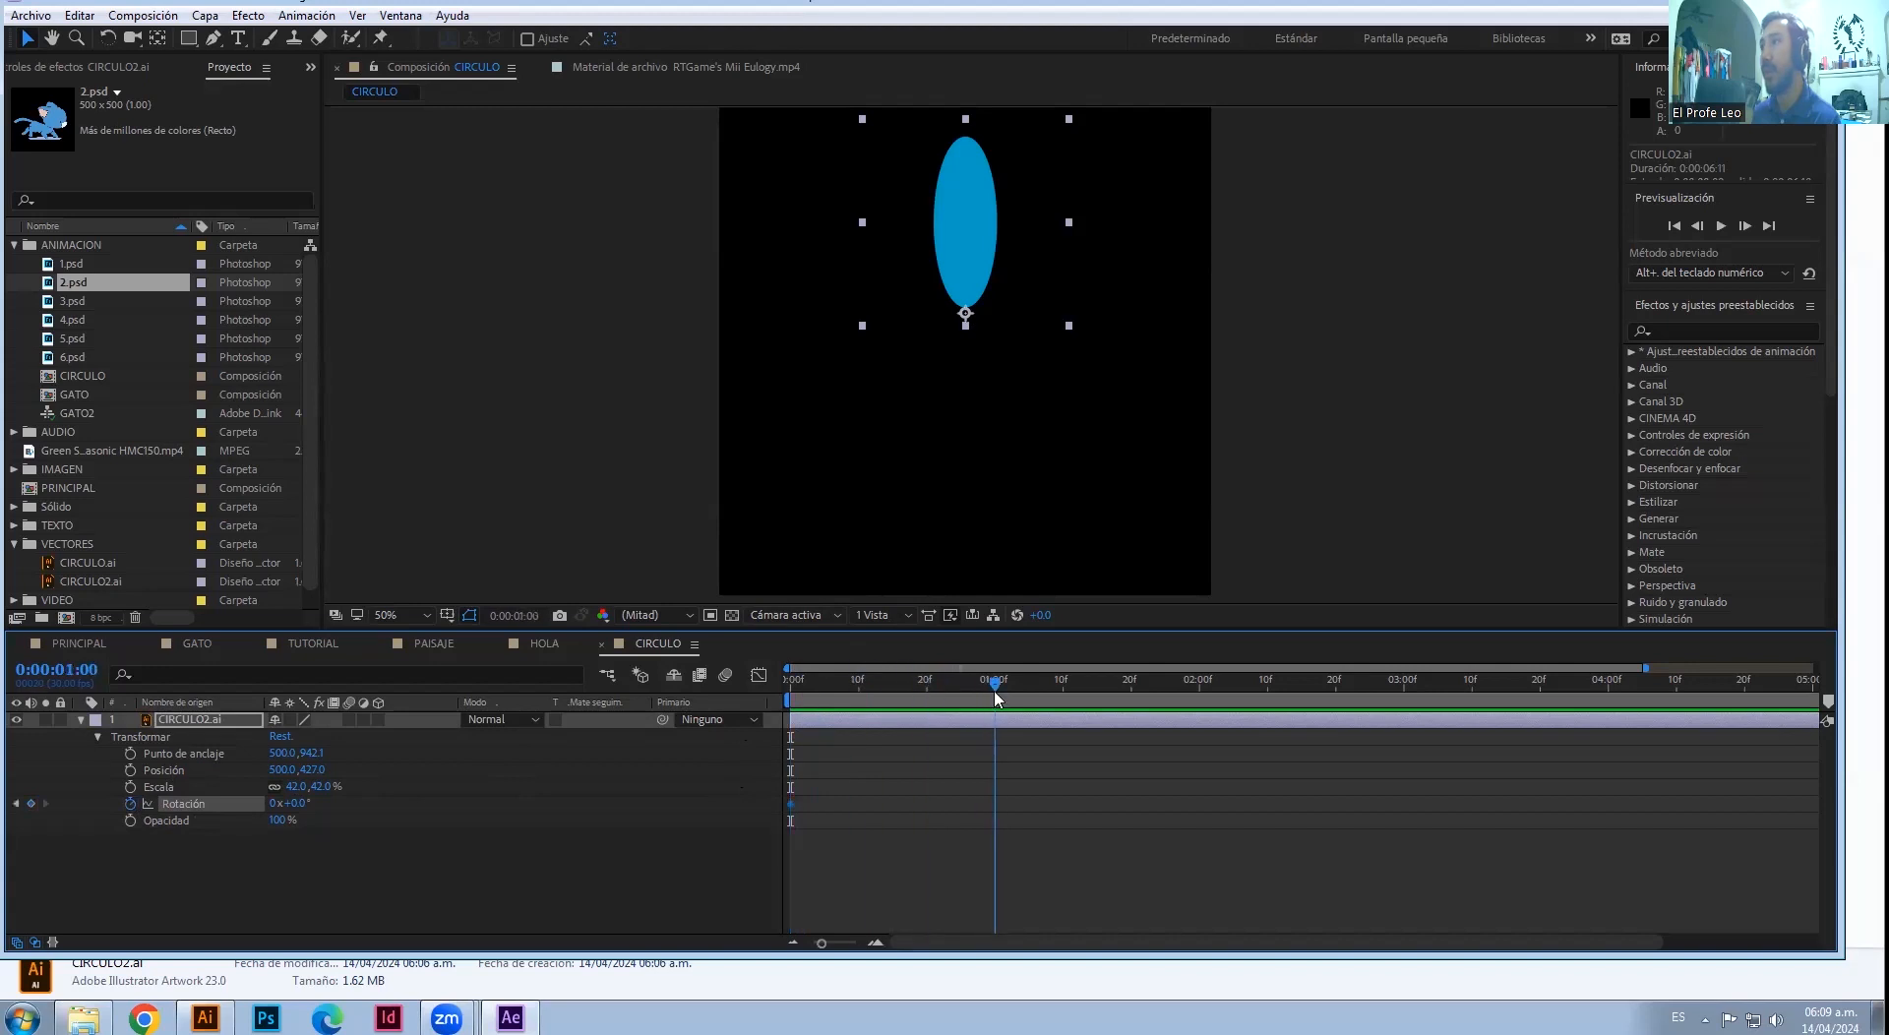
pyautogui.click(30, 805)
# - Set the rotation to 60° at the 0:00:01:00 keyframe and preview the animation
pyautogui.moveTo(921, 701); pyautogui.dragTo(995, 684)
pyautogui.click(295, 803)
pyautogui.write('45')
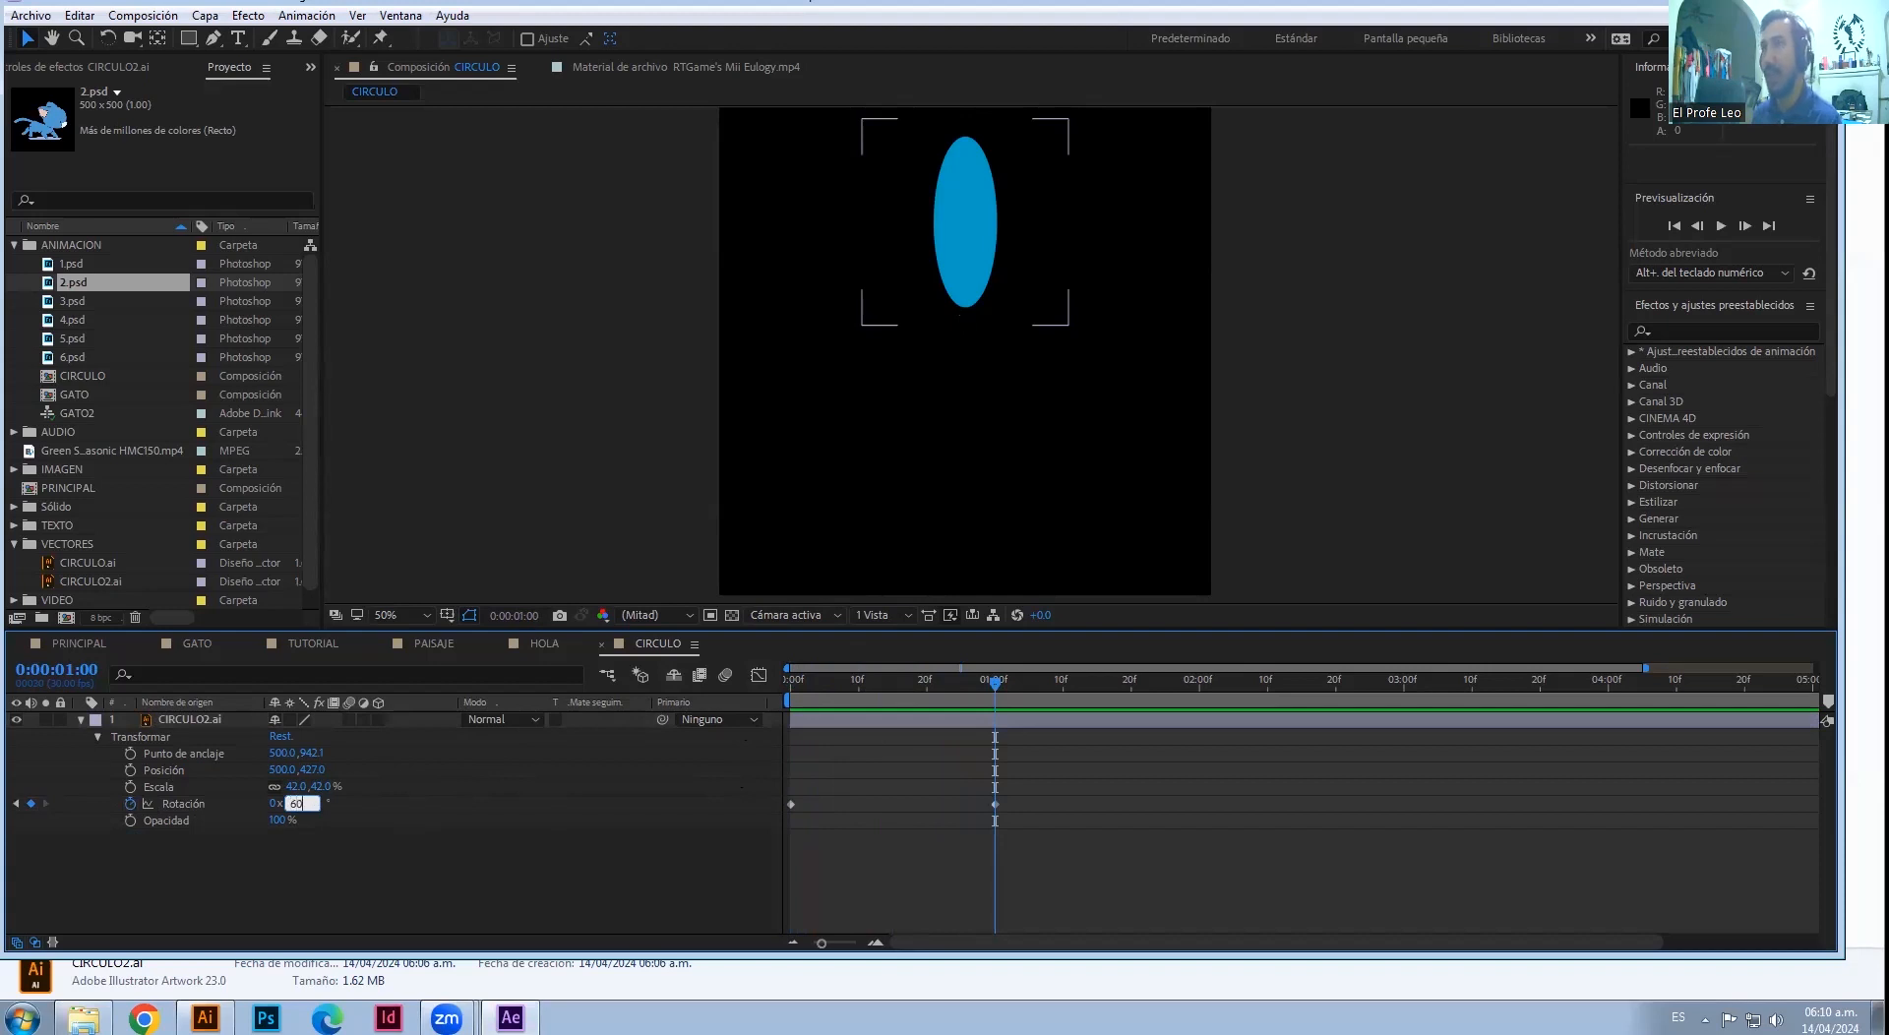
pyautogui.press('Return')
pyautogui.press('space')
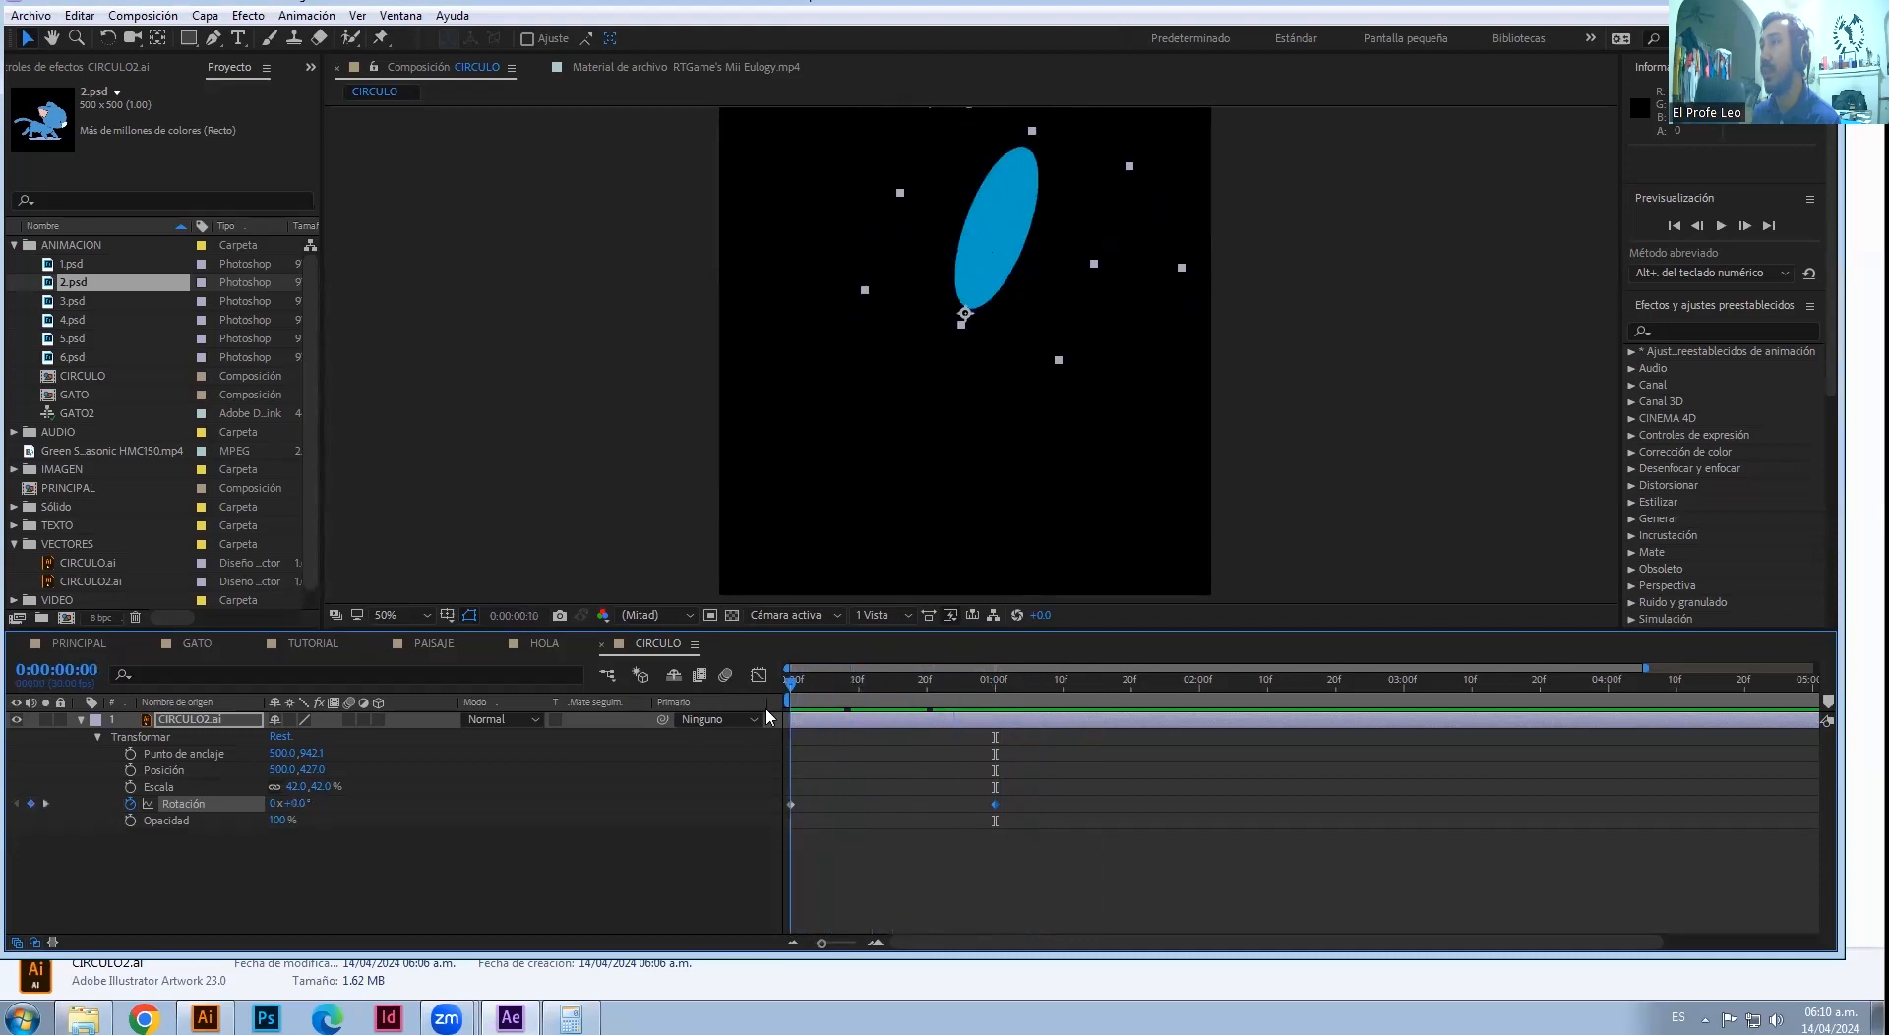
pyautogui.press('space')
# - Collapse the CIRCULO2.ai layer's properties and duplicate the layer once, keeping its rotation animation
pyautogui.click(826, 731)
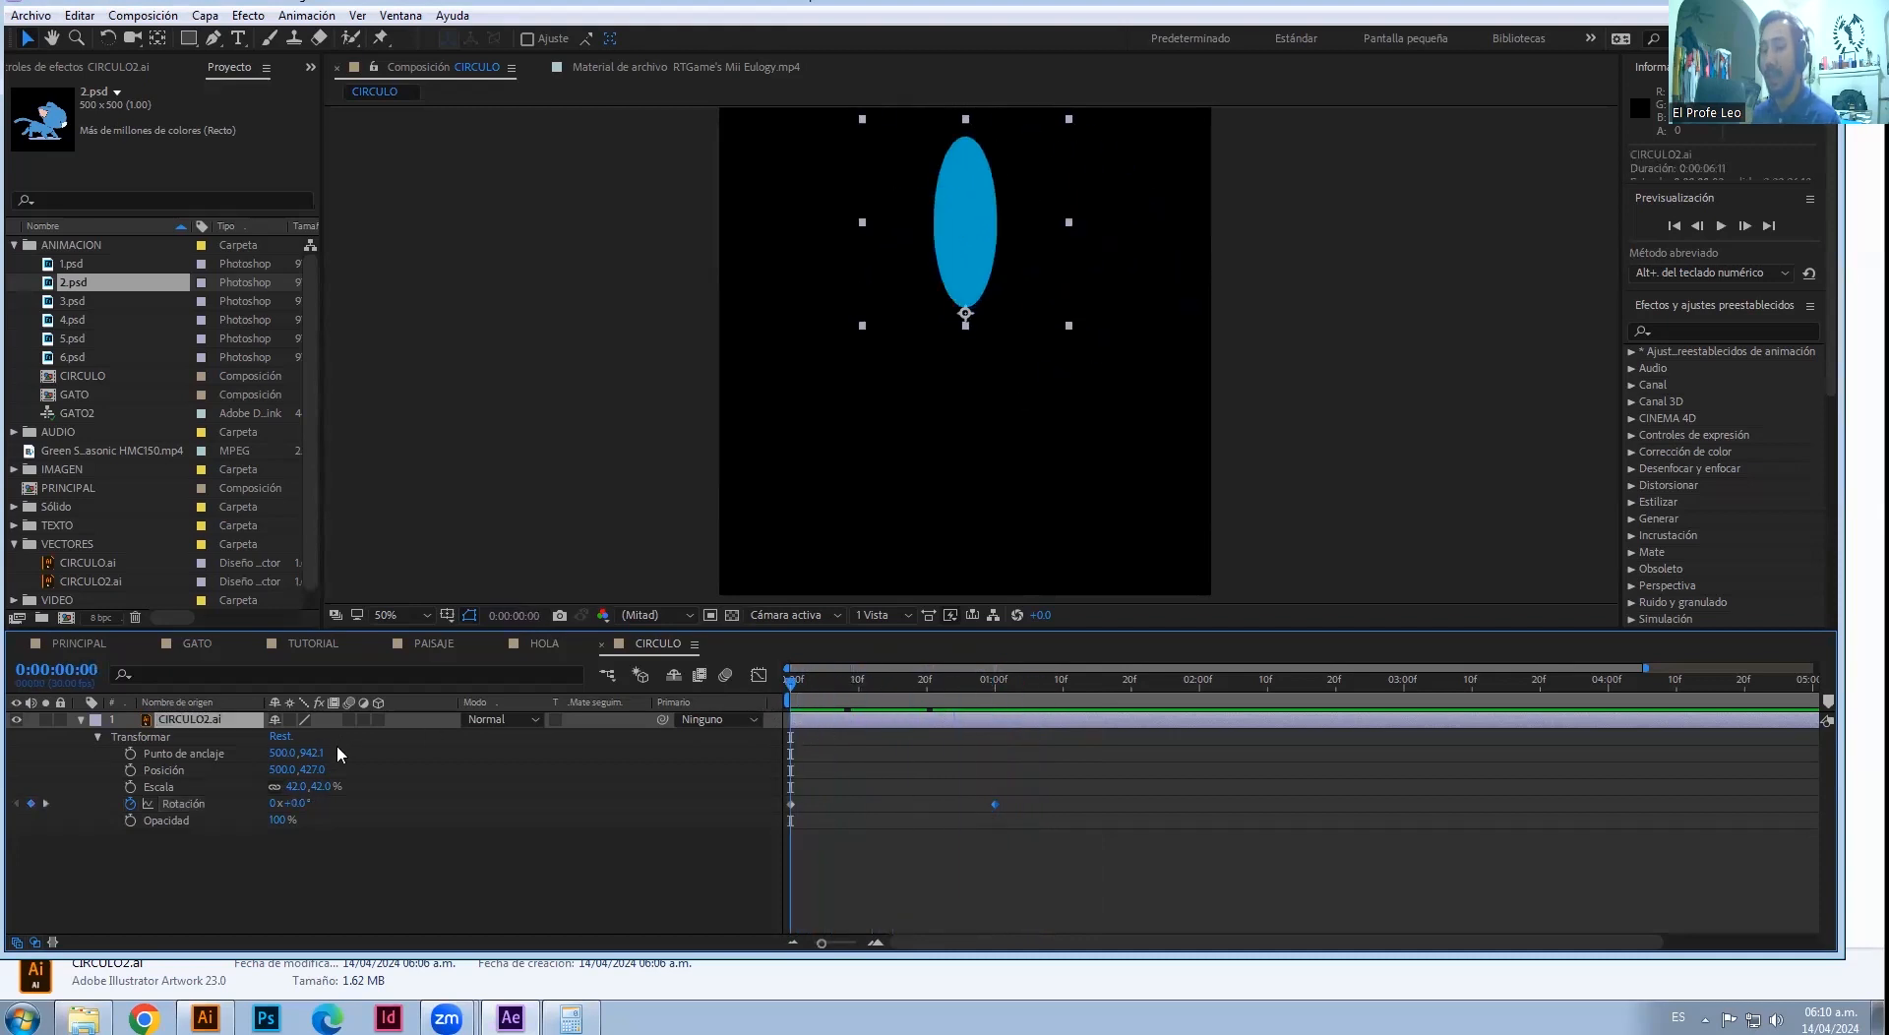
pyautogui.hotkey('ctrl', 'd')
pyautogui.hotkey('ctrl', 'z')
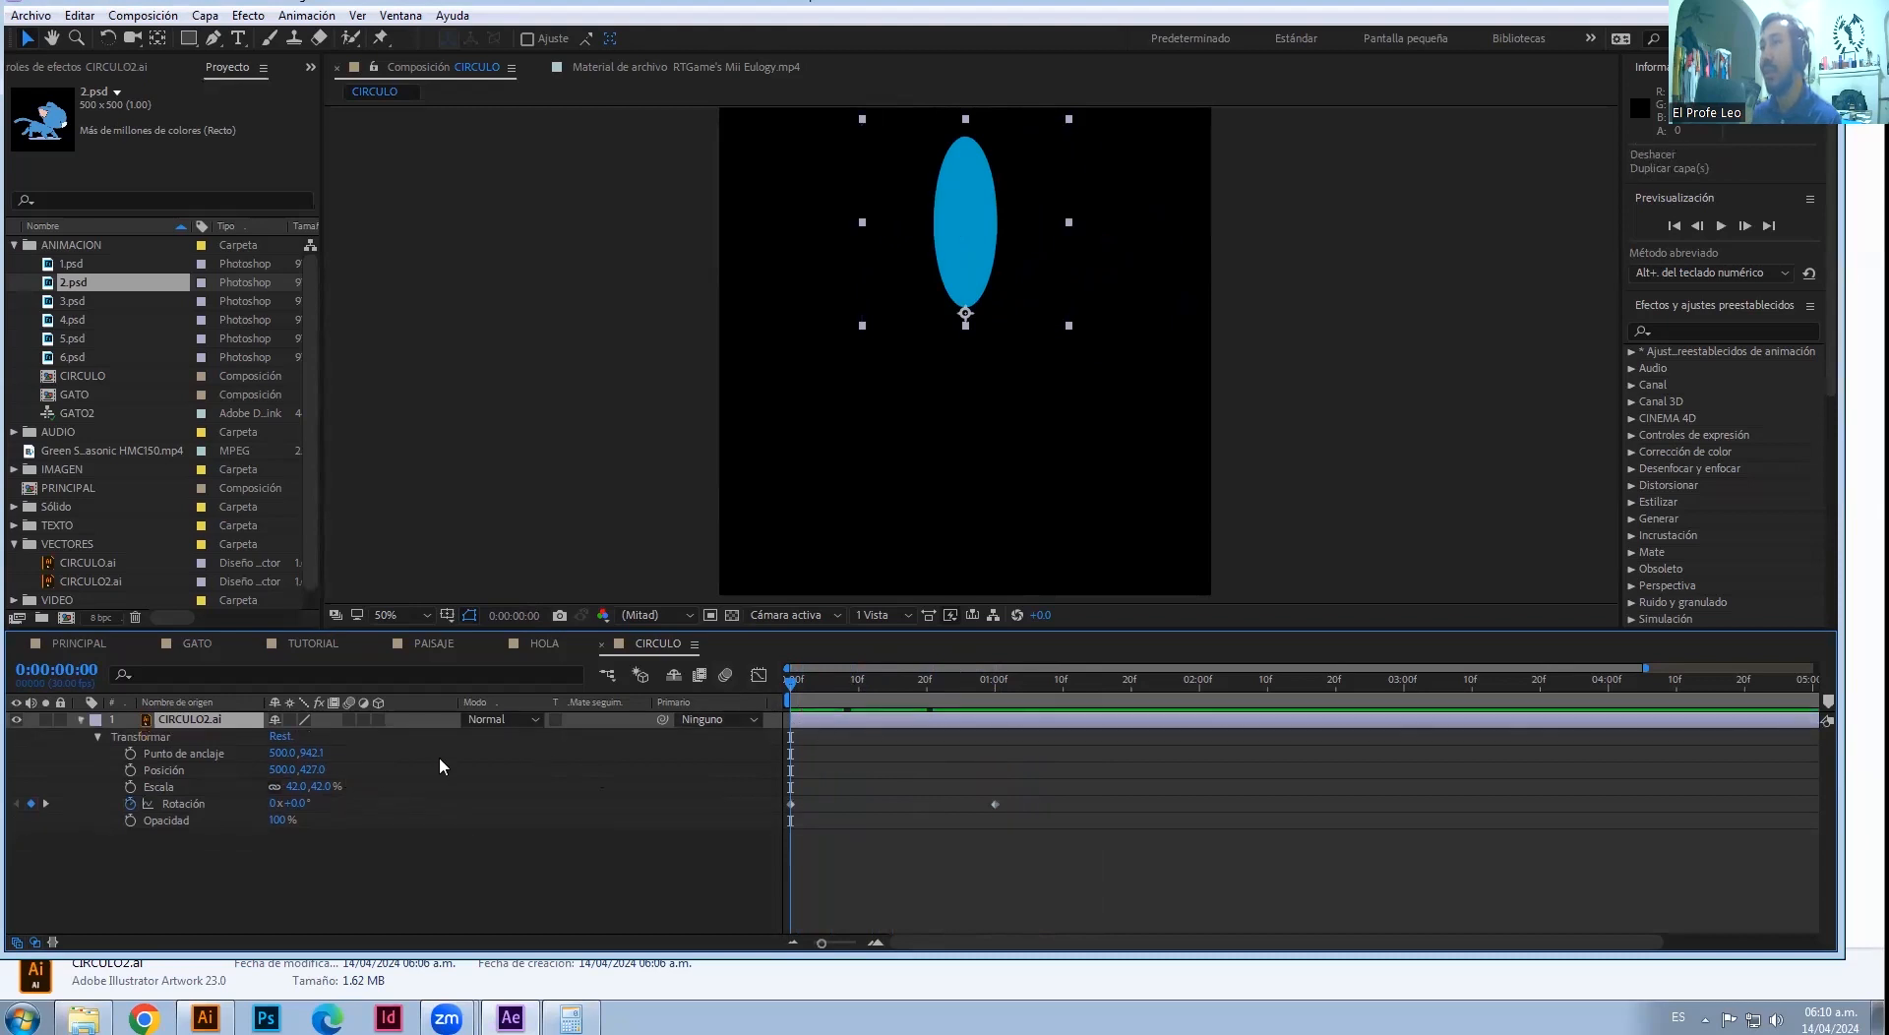
pyautogui.click(81, 719)
pyautogui.hotkey('ctrl', 'd')
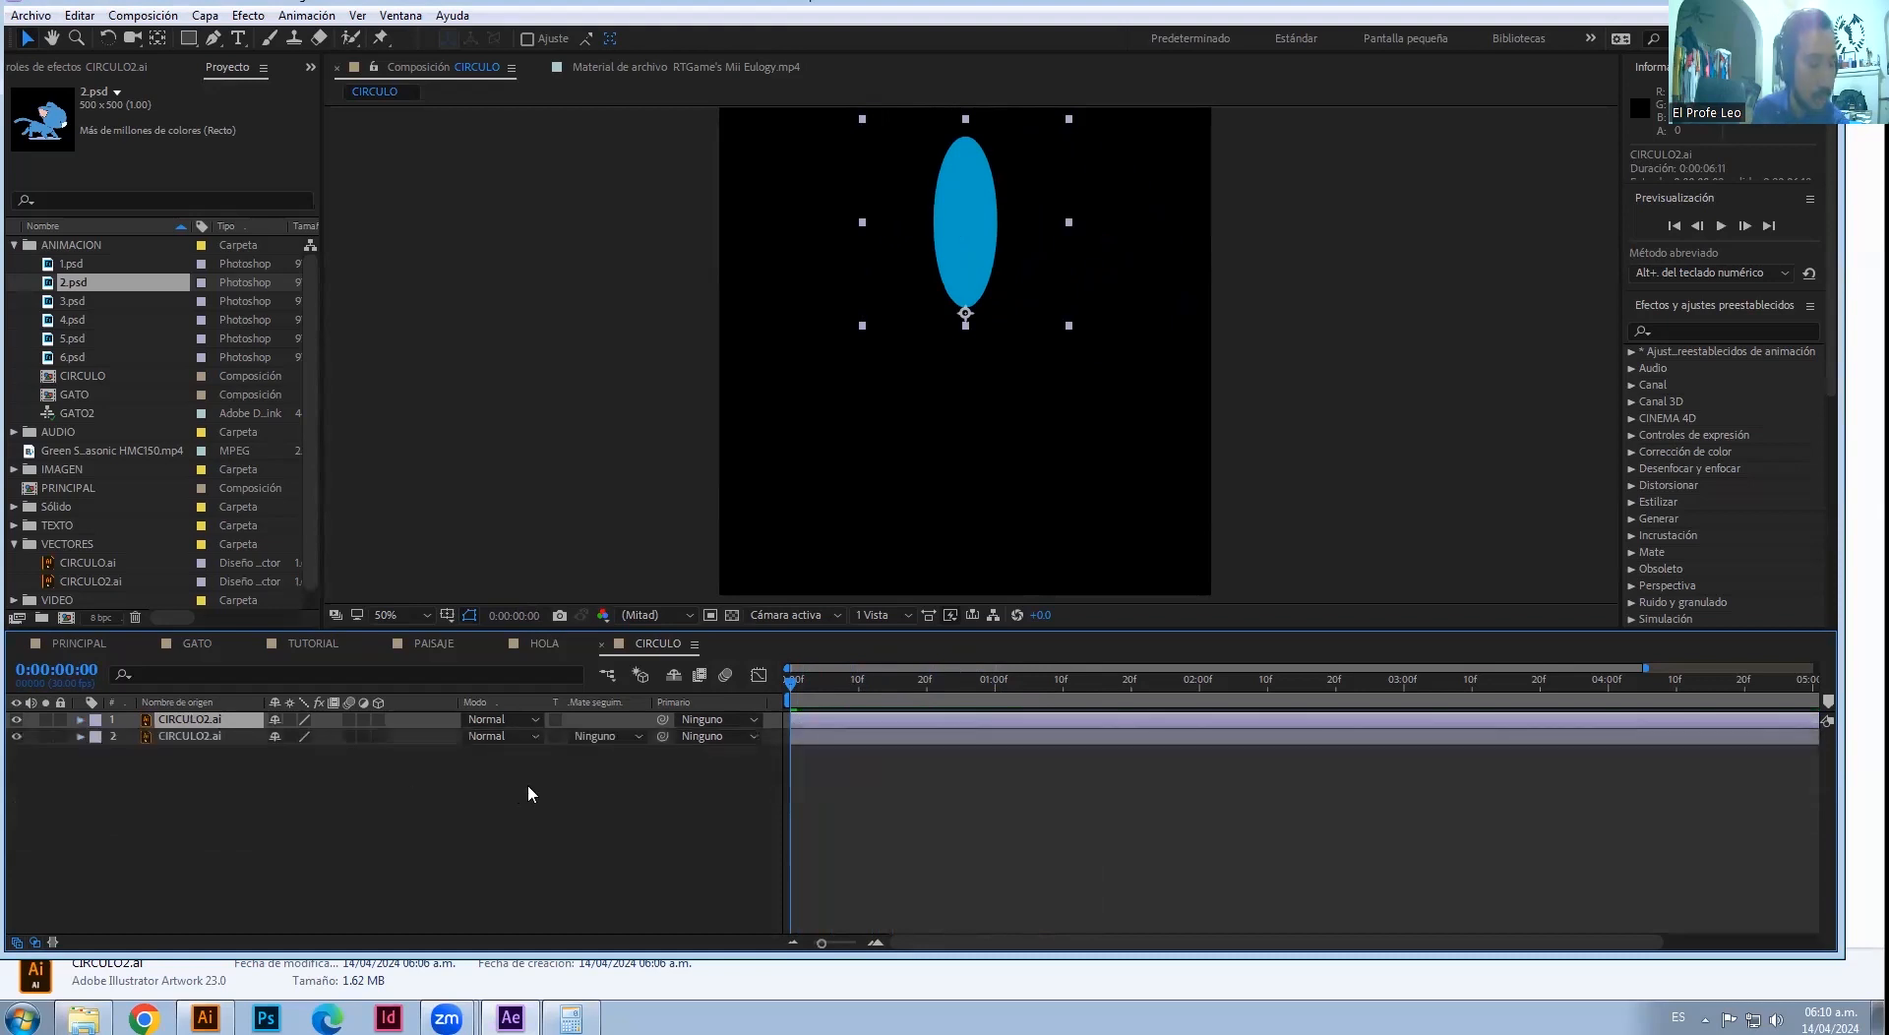
# - Rename the lower CIRCULO2.ai layer as 1
pyautogui.click(811, 732)
pyautogui.moveTo(792, 679); pyautogui.dragTo(69, 762)
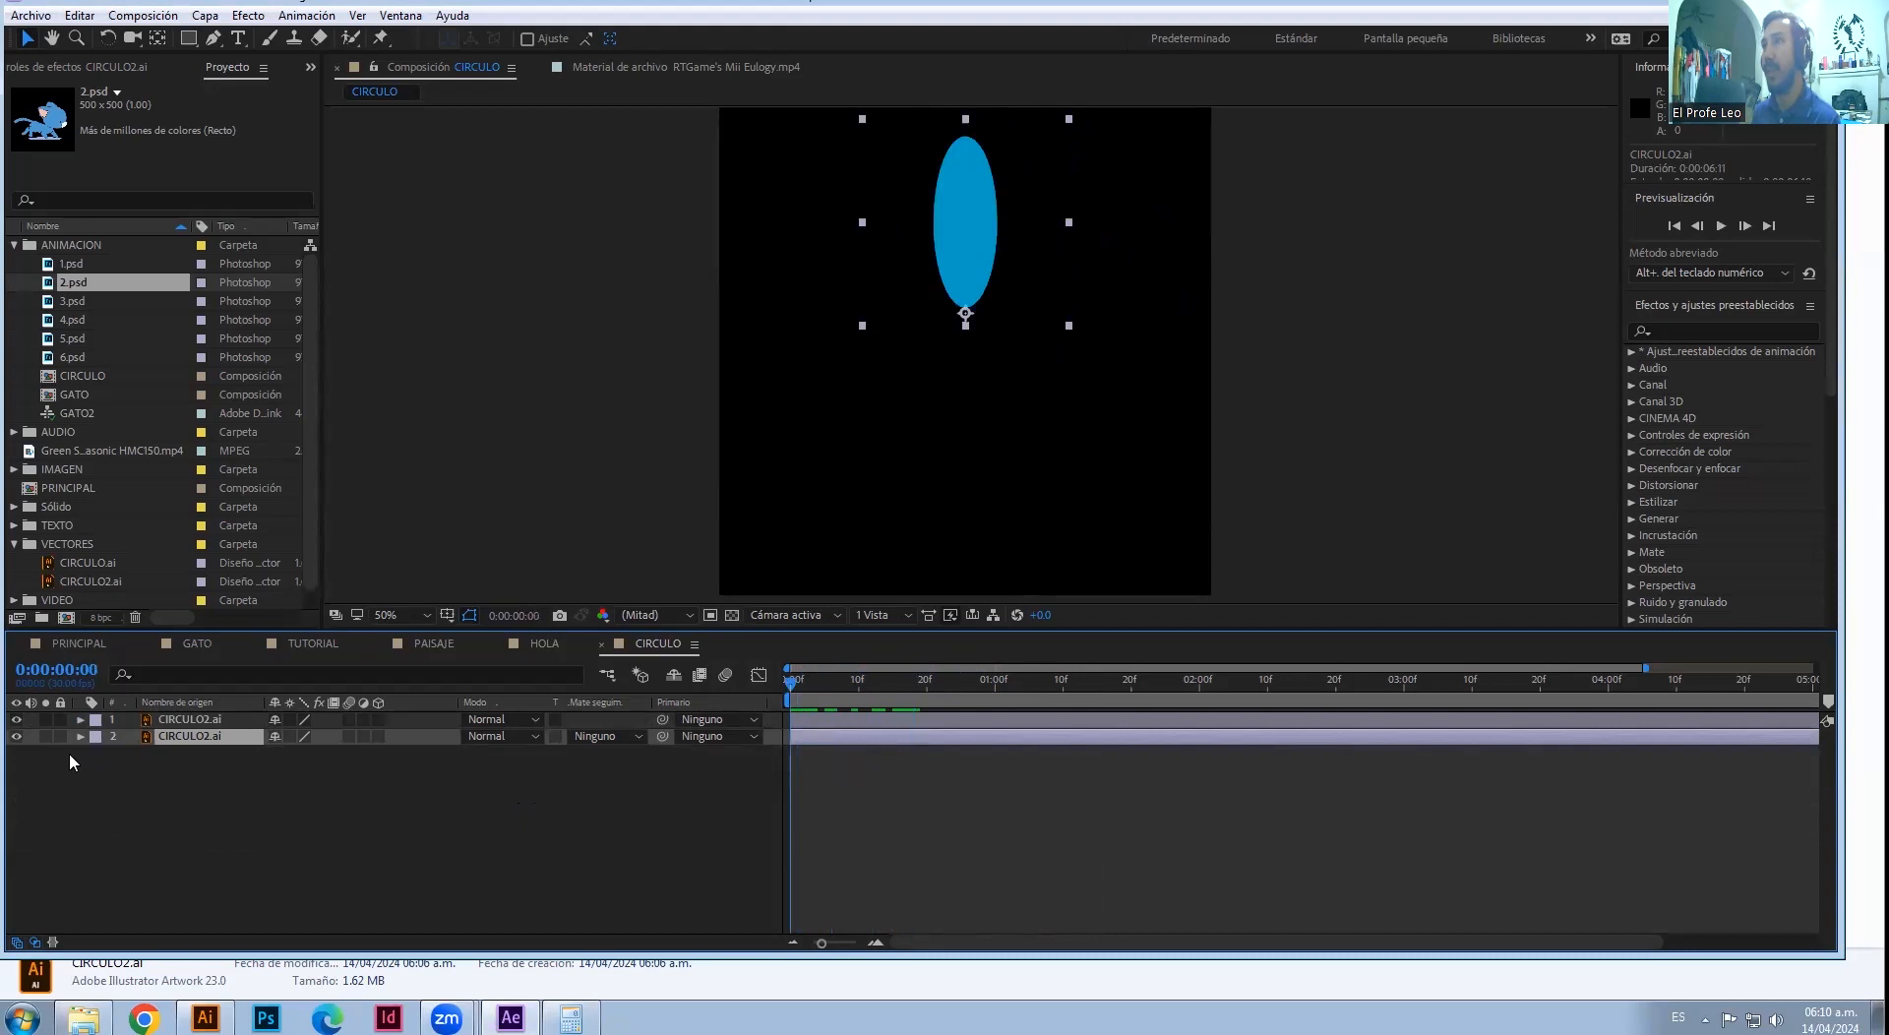
pyautogui.rightClick(192, 744)
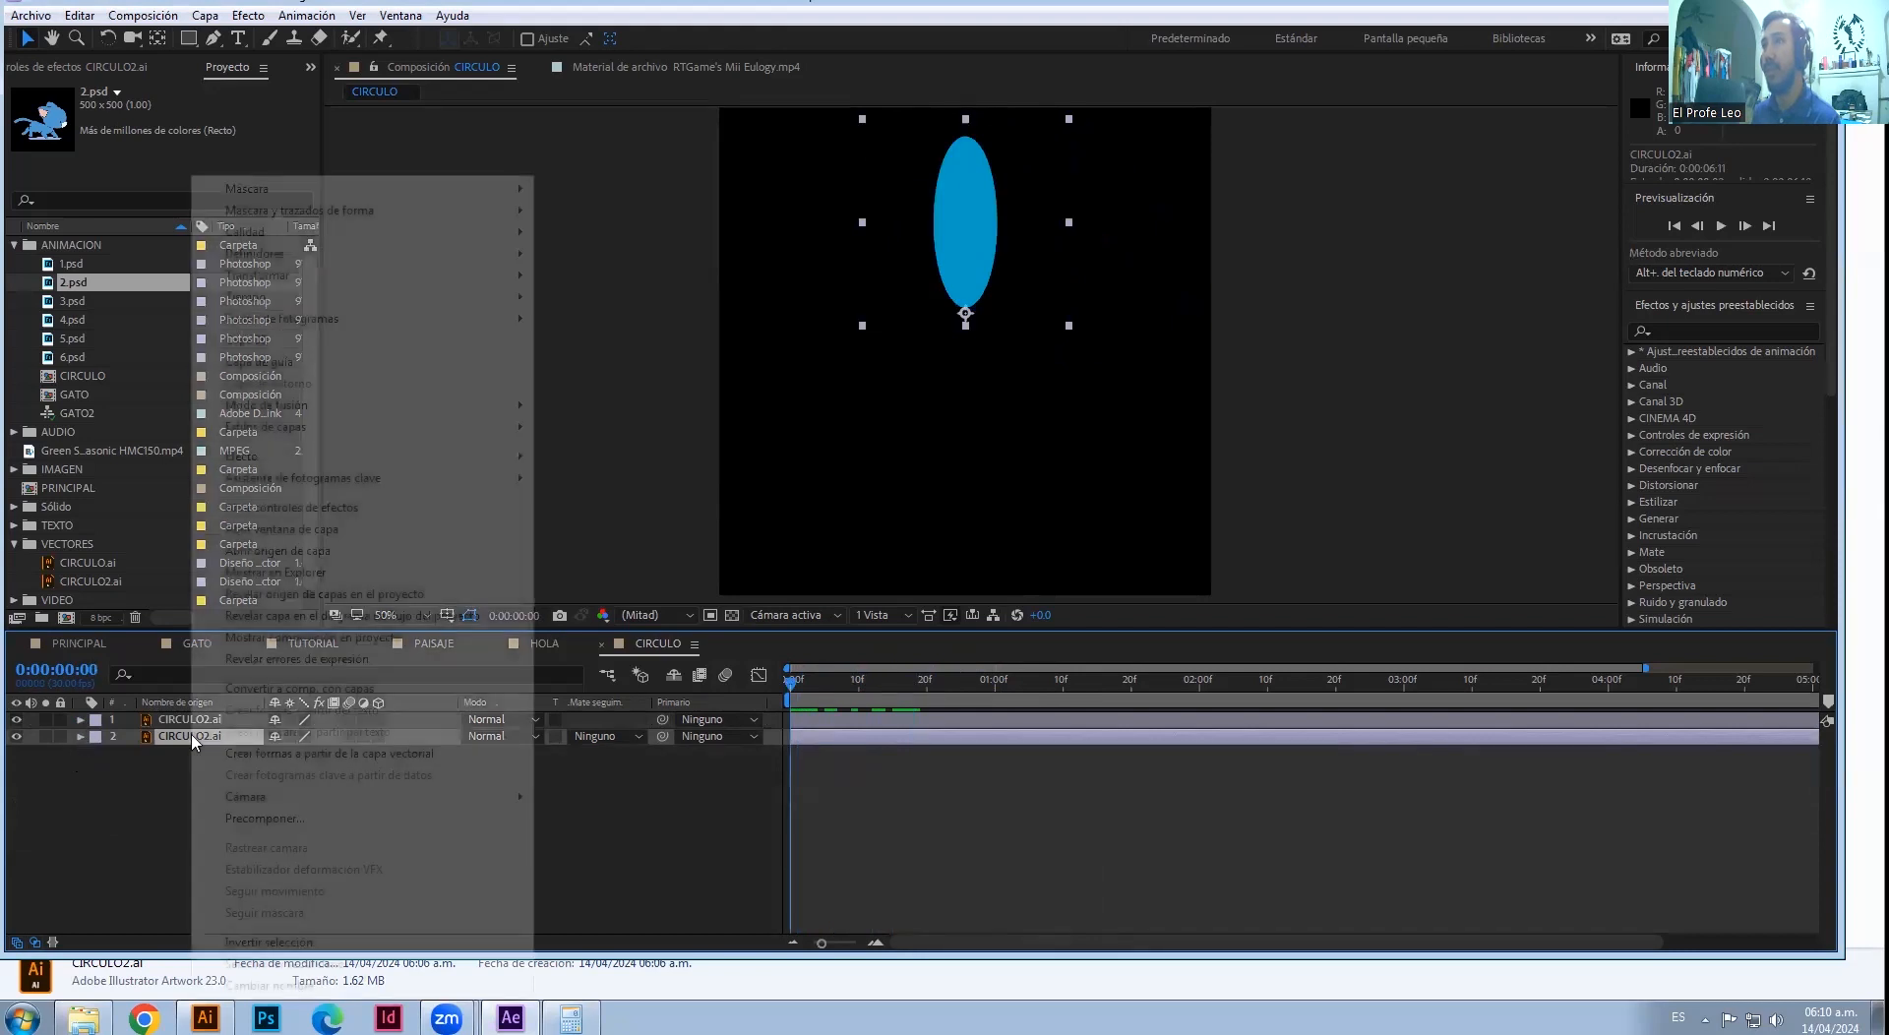
pyautogui.click(279, 986)
pyautogui.write('1')
# - Delete both rotation keyframes from layer 1 so it stays upright, then collapse its properties
pyautogui.click(80, 735)
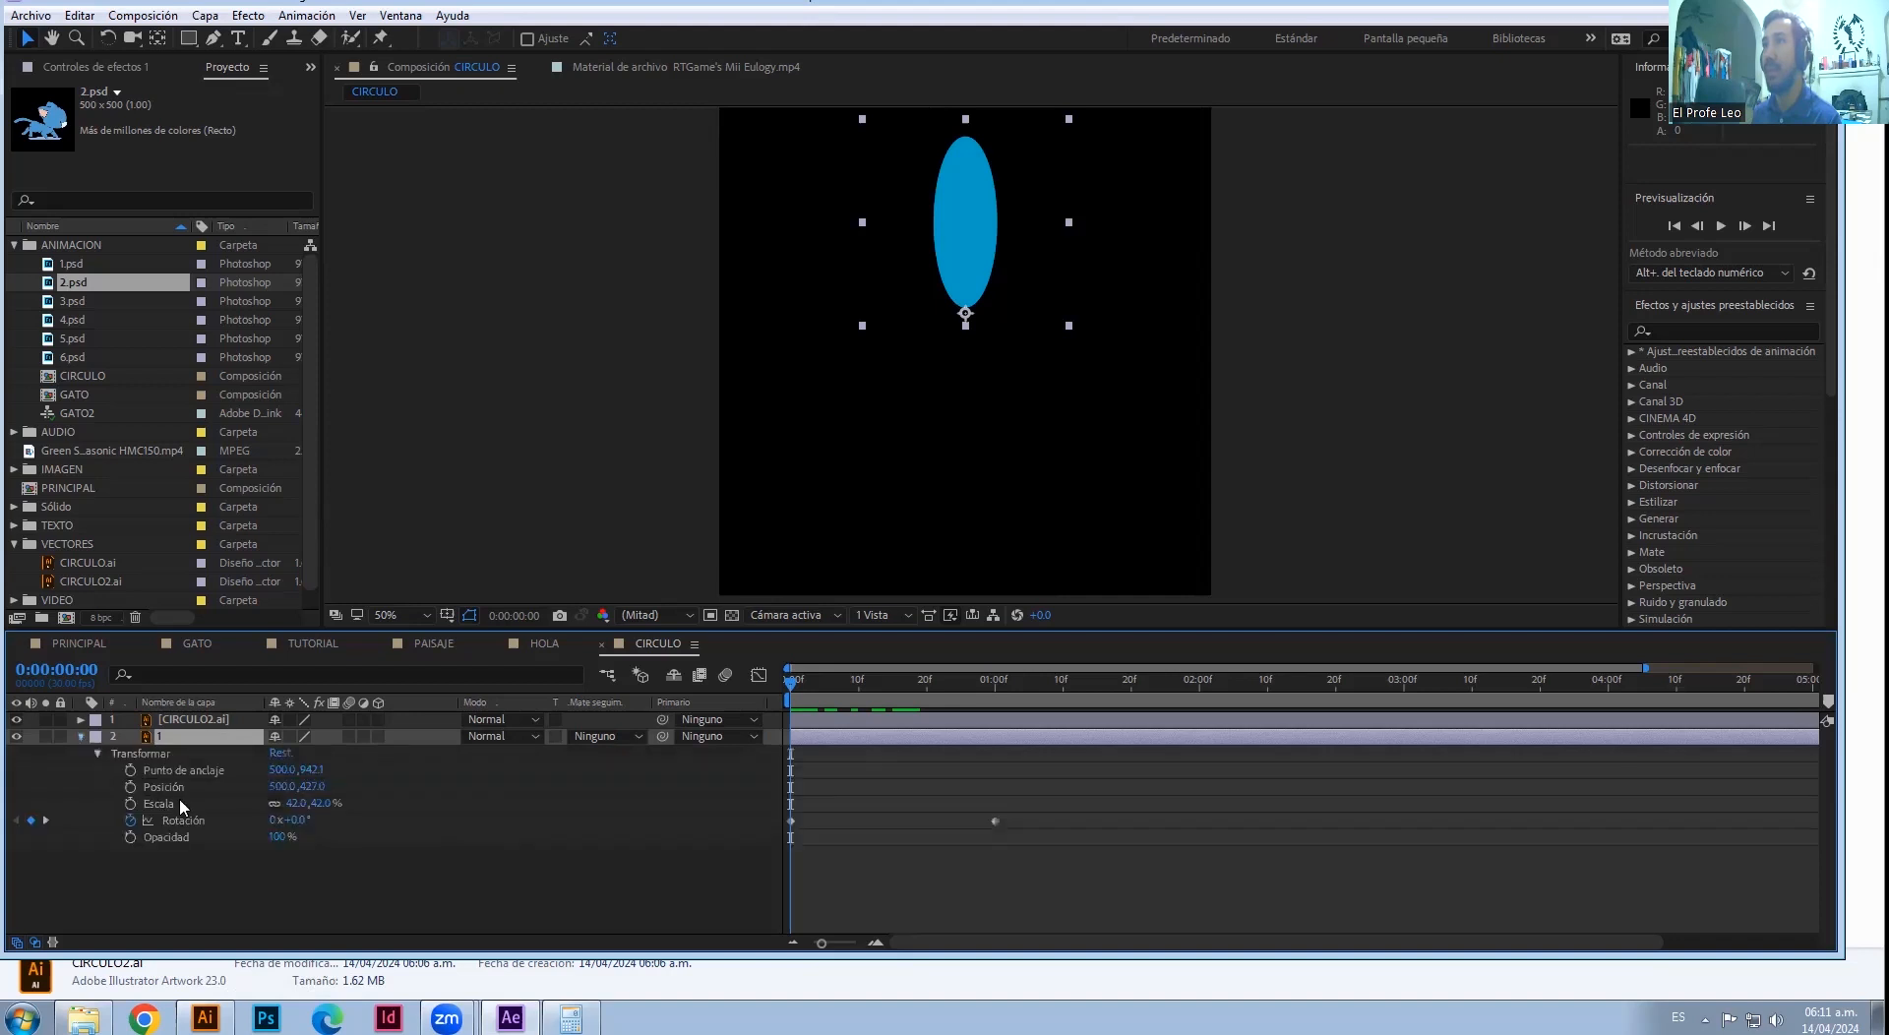
pyautogui.moveTo(1033, 785); pyautogui.dragTo(604, 925)
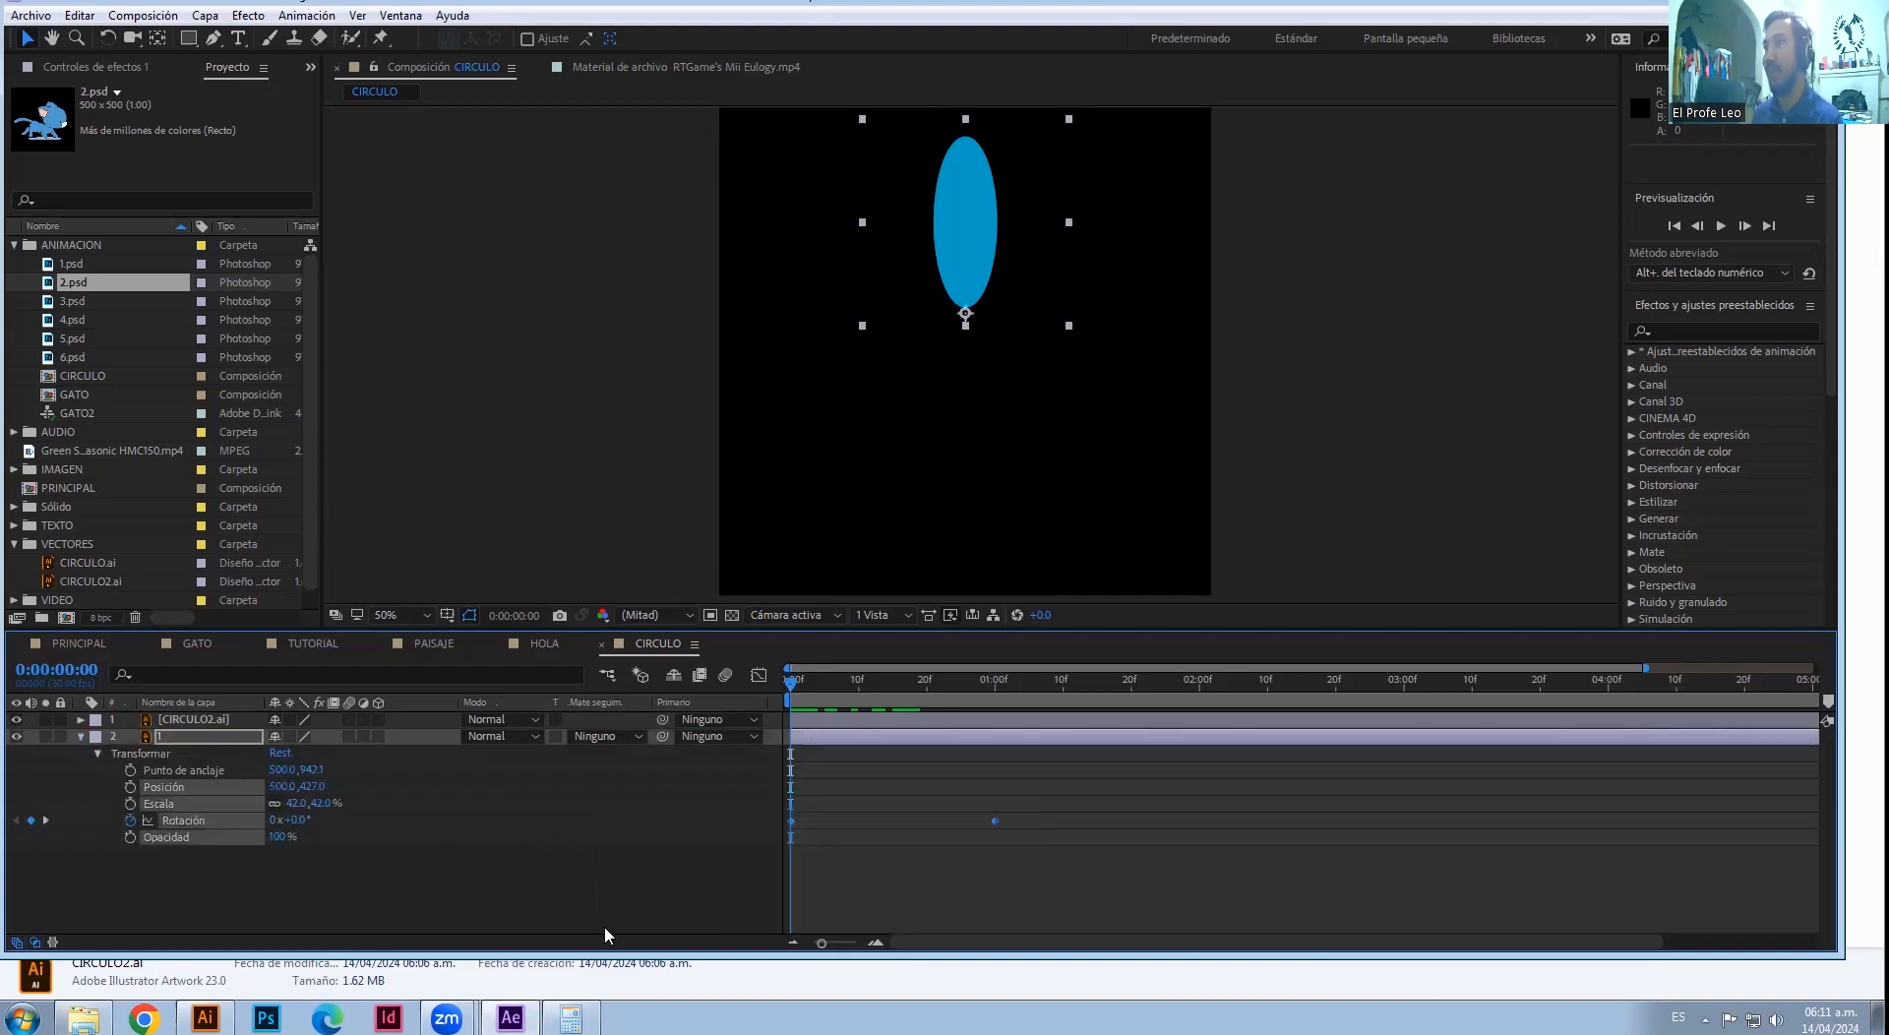
pyautogui.moveTo(1095, 776); pyautogui.dragTo(724, 849)
pyautogui.press('Delete')
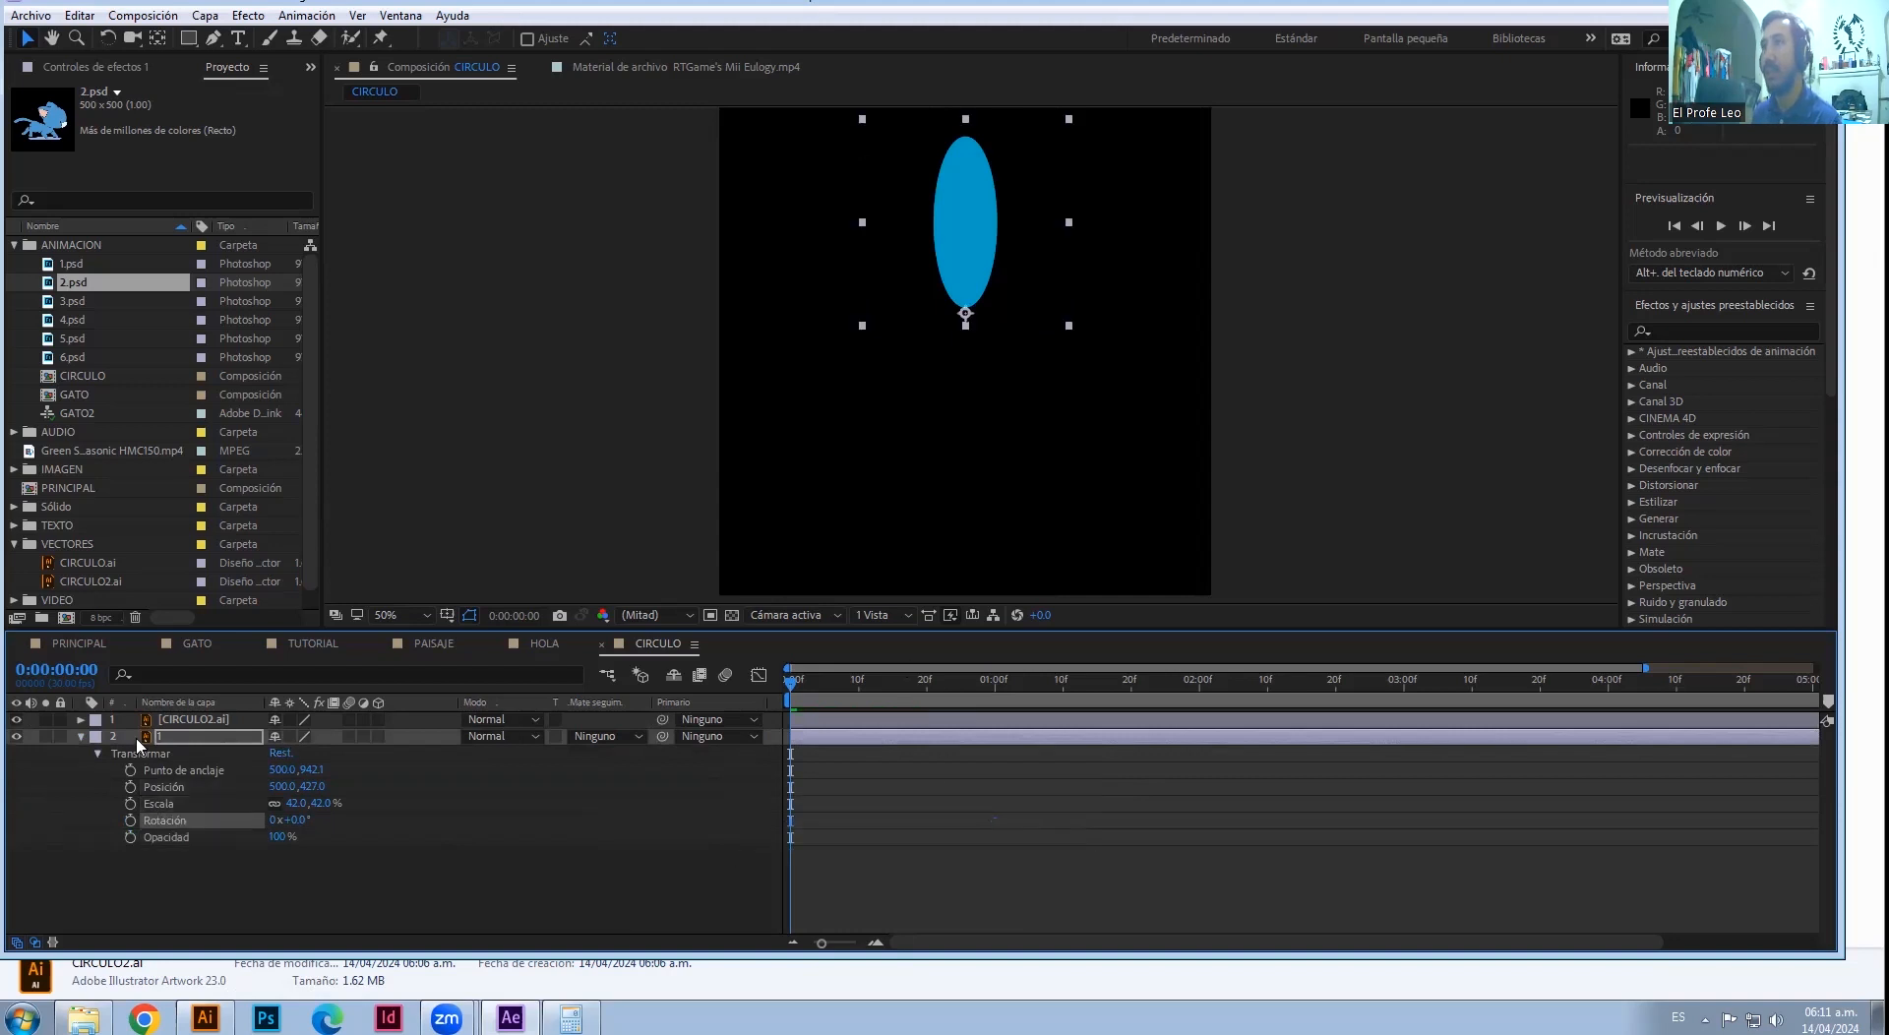
pyautogui.click(97, 754)
# - Rename the upper CIRCULO2.ai layer as 2
pyautogui.rightClick(192, 719)
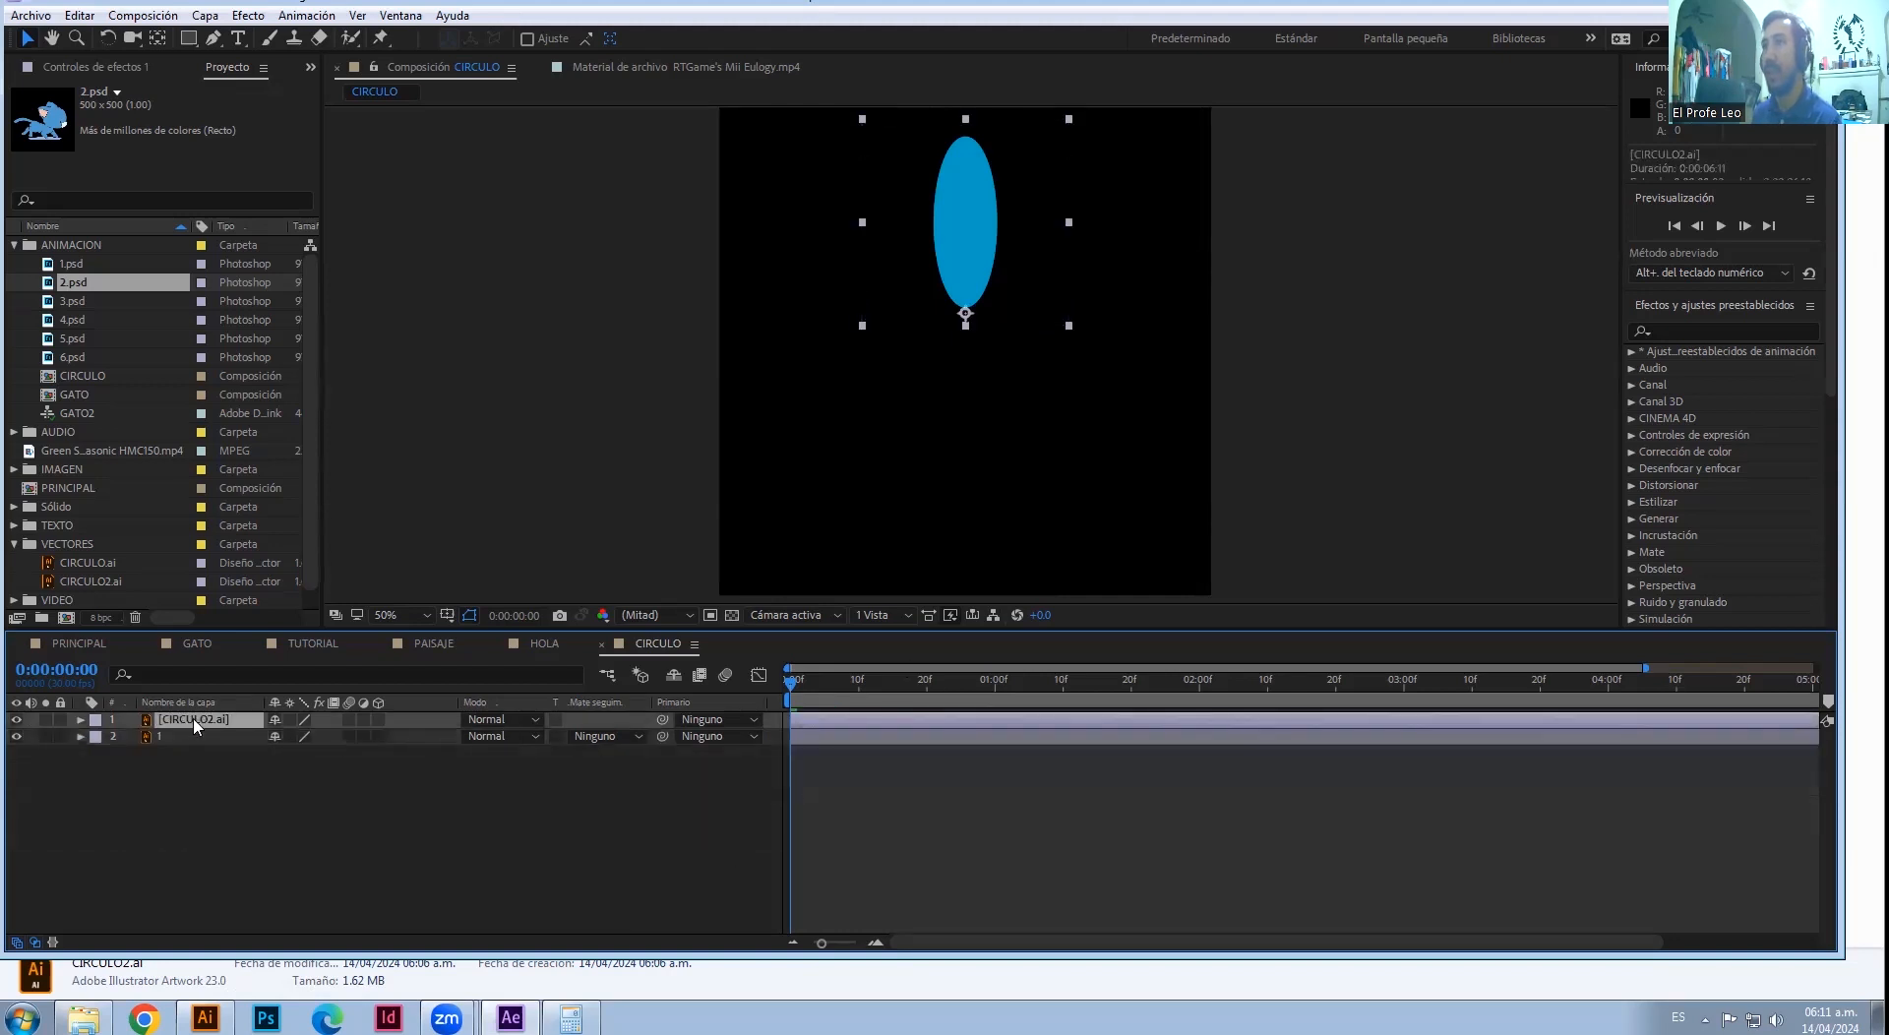
pyautogui.click(275, 985)
pyautogui.write('2')
# - Duplicate layer 2 at 0:00:01:00 to make layer 3, and collapse layer 2's properties
pyautogui.moveTo(798, 683); pyautogui.dragTo(995, 695)
pyautogui.click(81, 720)
pyautogui.click(1043, 723)
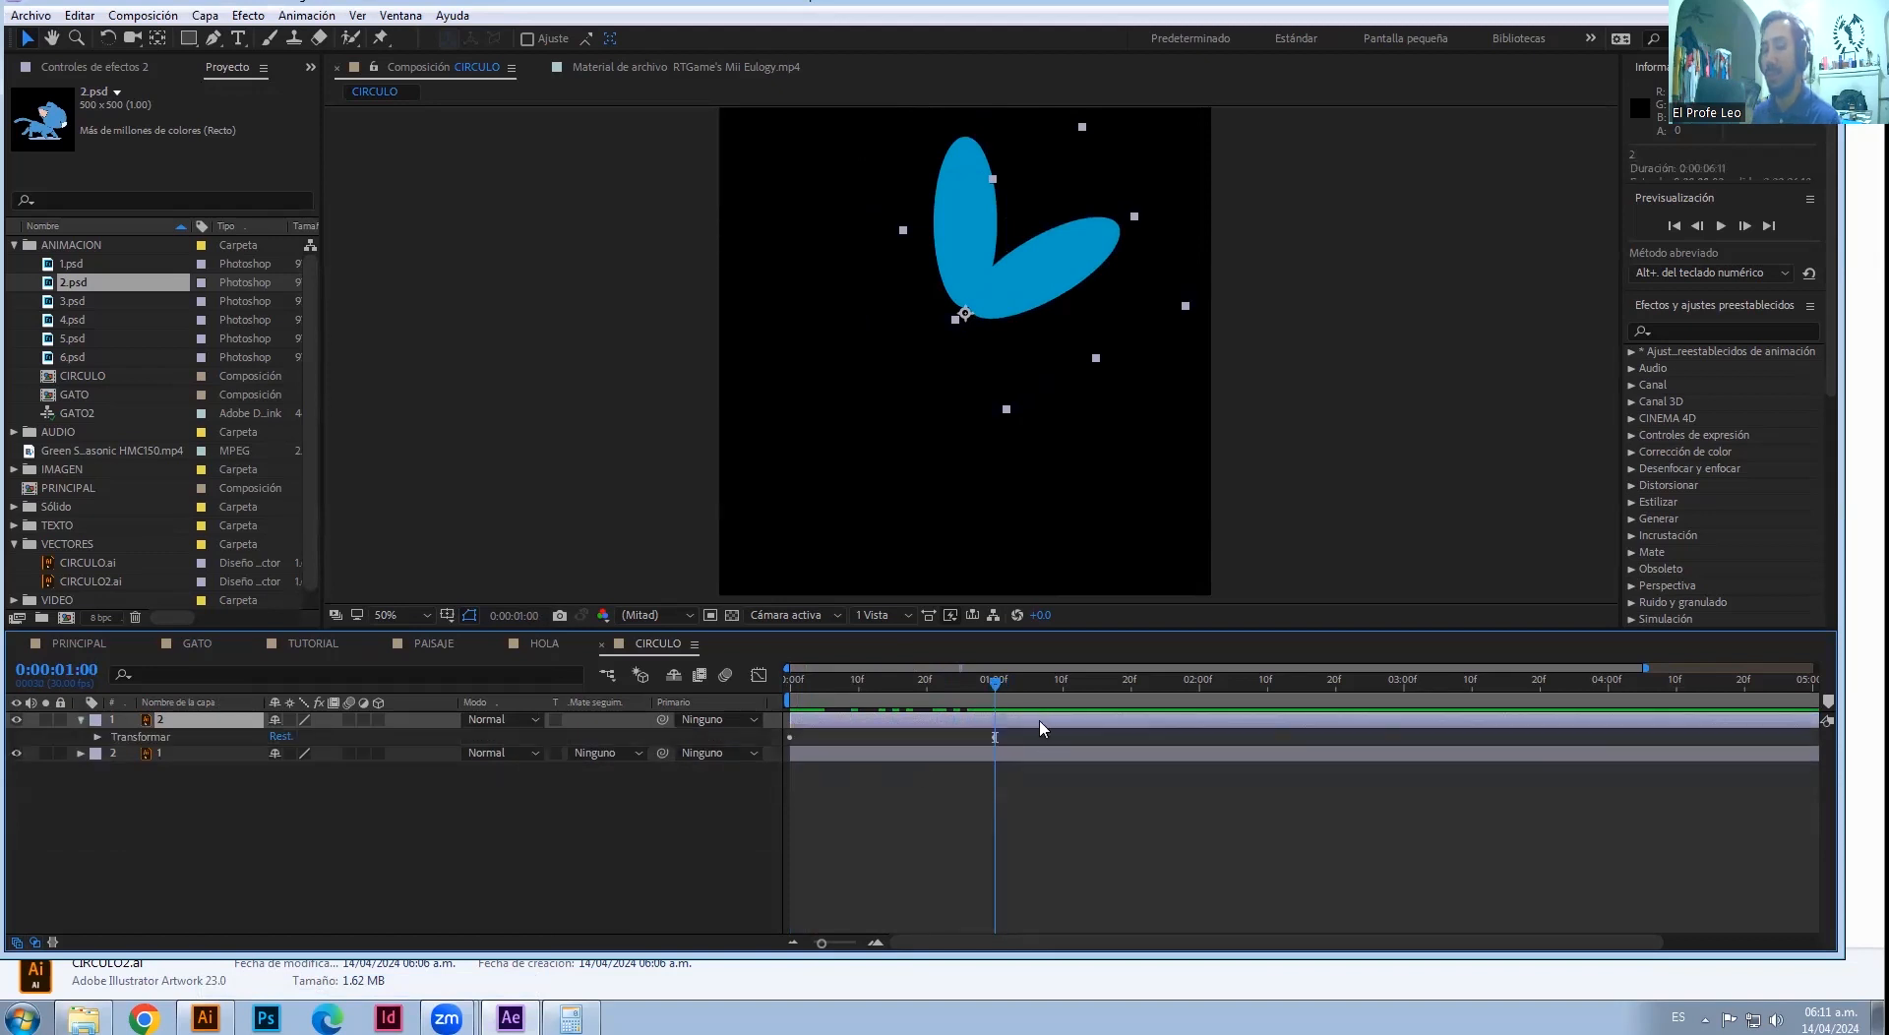
pyautogui.hotkey('ctrl', 'd')
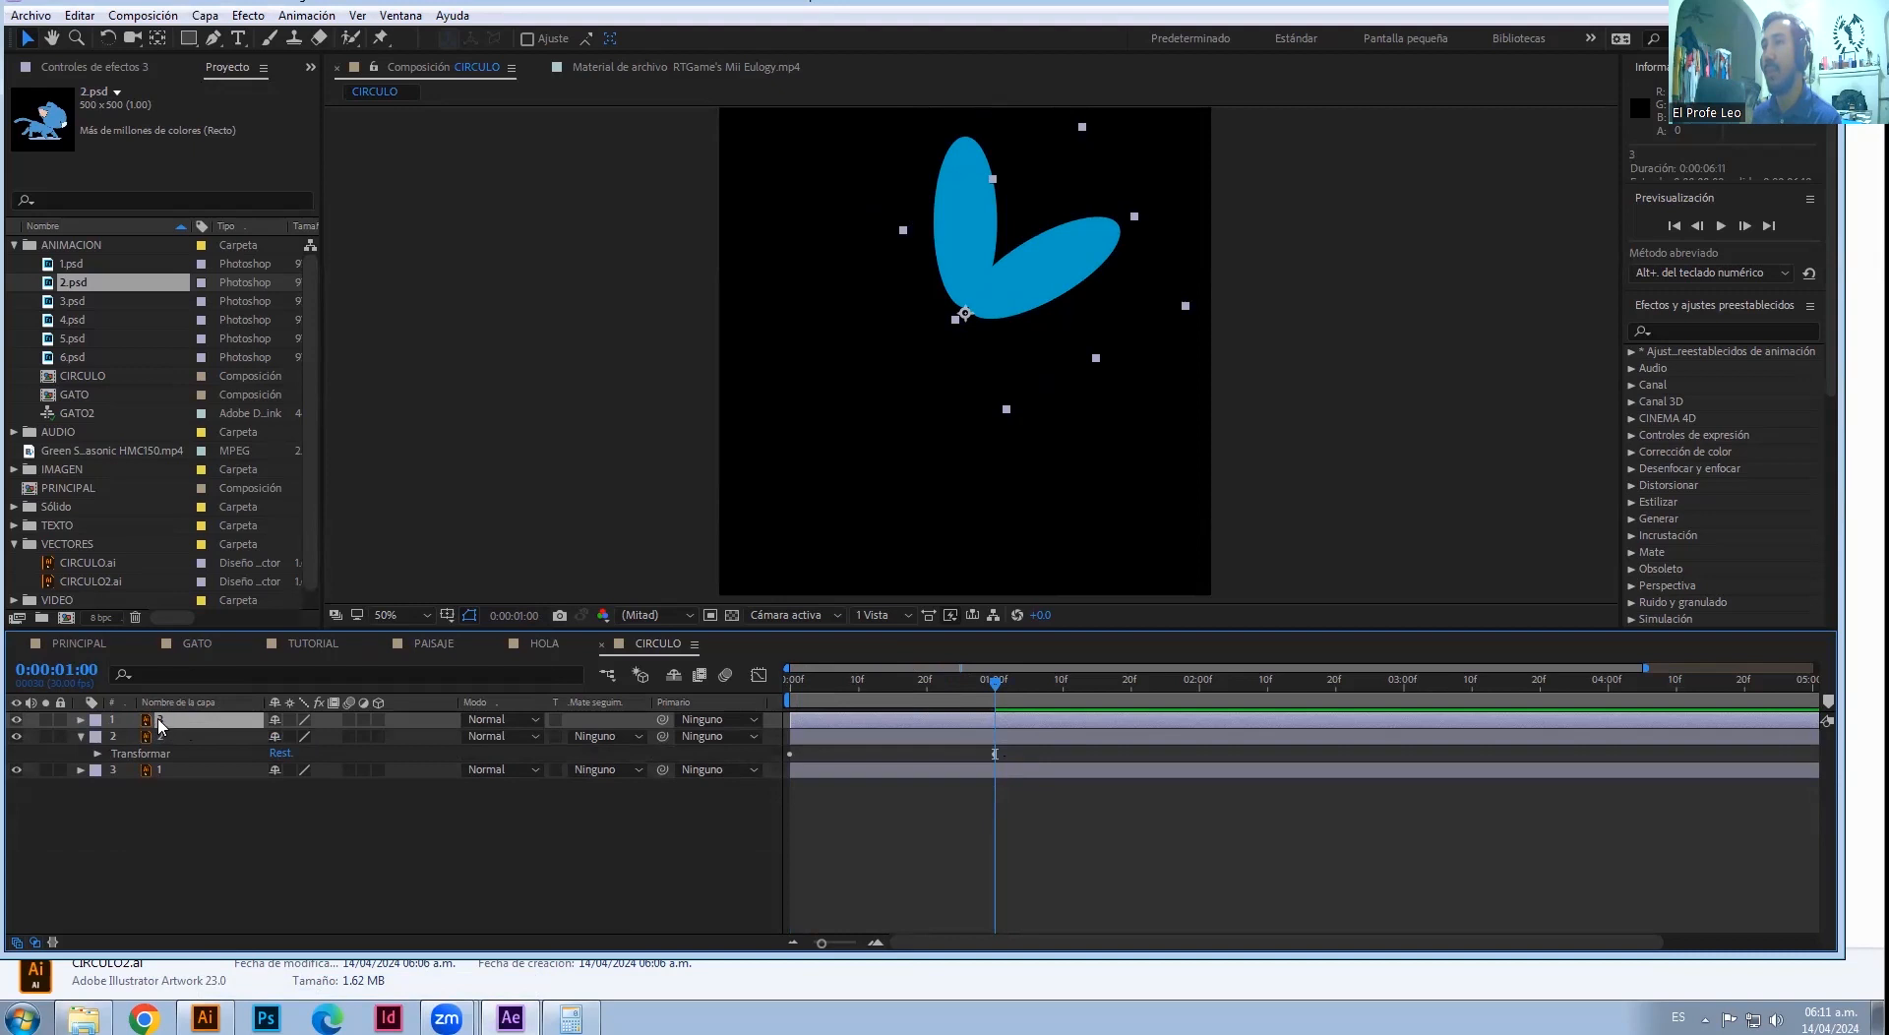
pyautogui.click(83, 736)
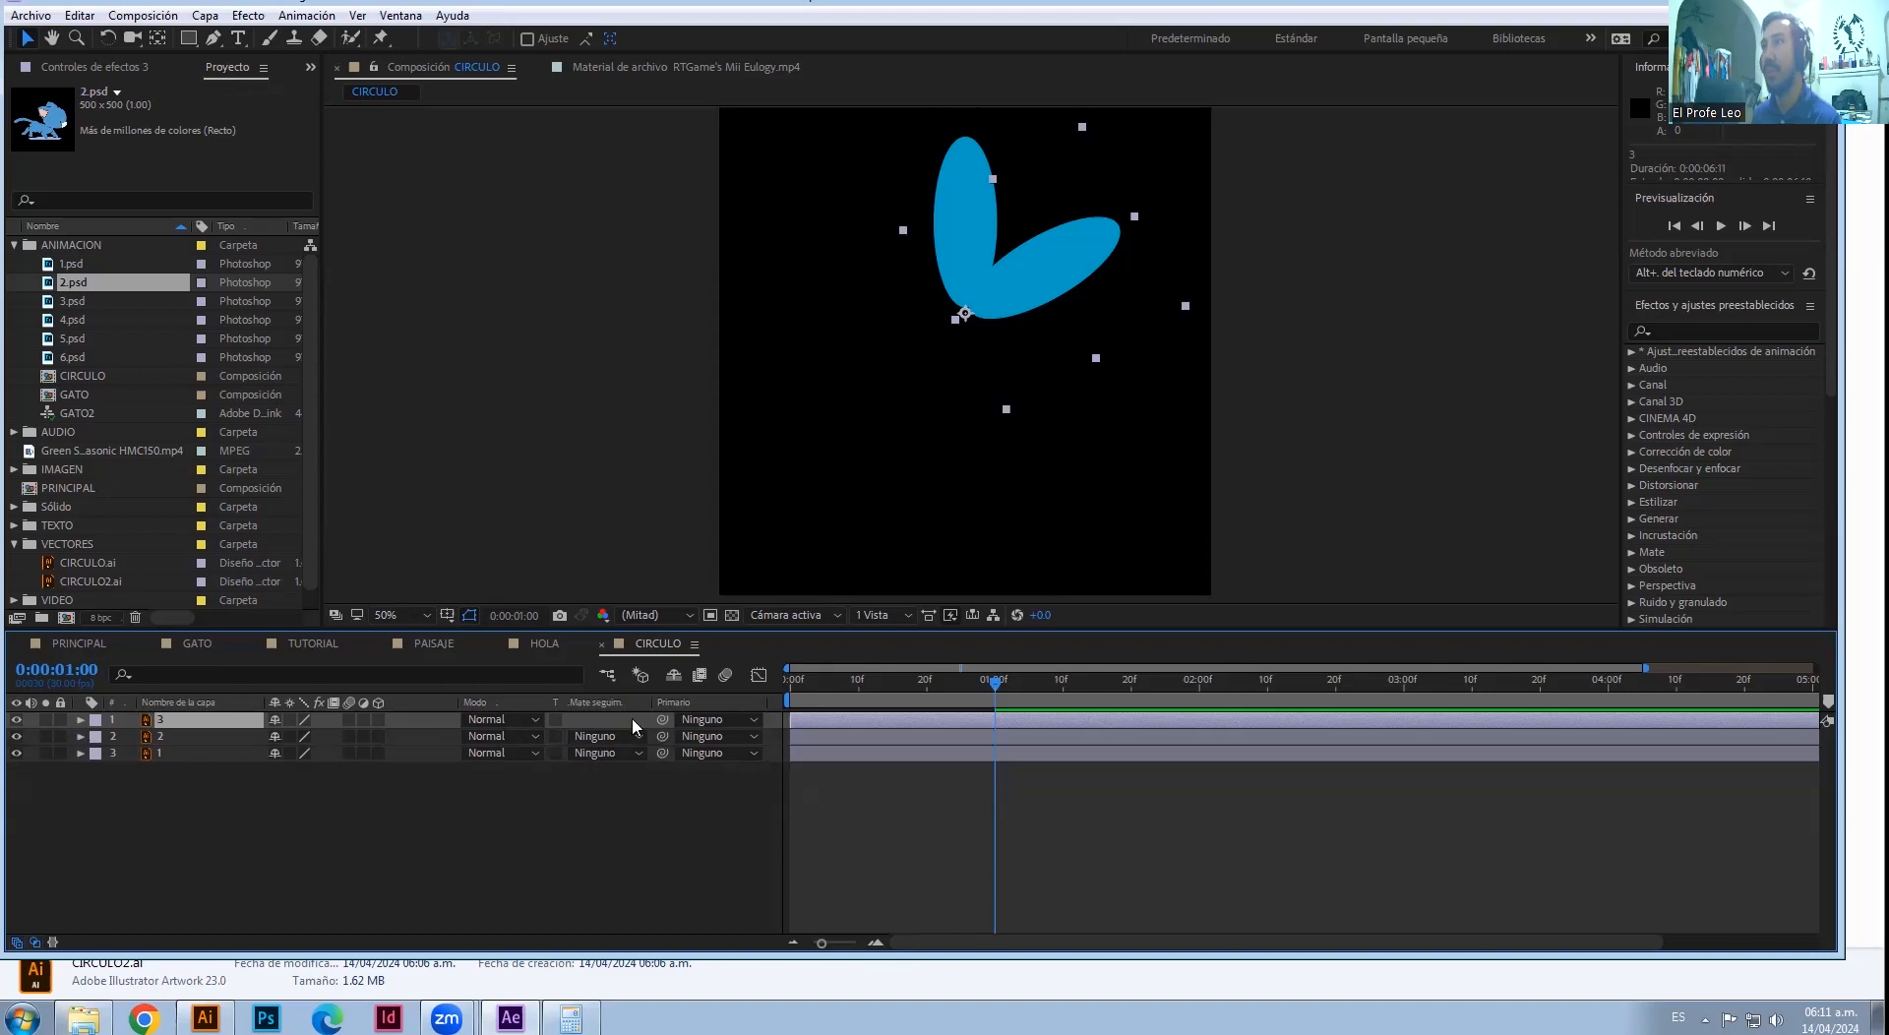
# - Expand layer 3's Transform properties and delete its rotation keyframe at 0:00:00:00, keeping the 60° keyframe at 0:00:01:00
pyautogui.click(81, 719)
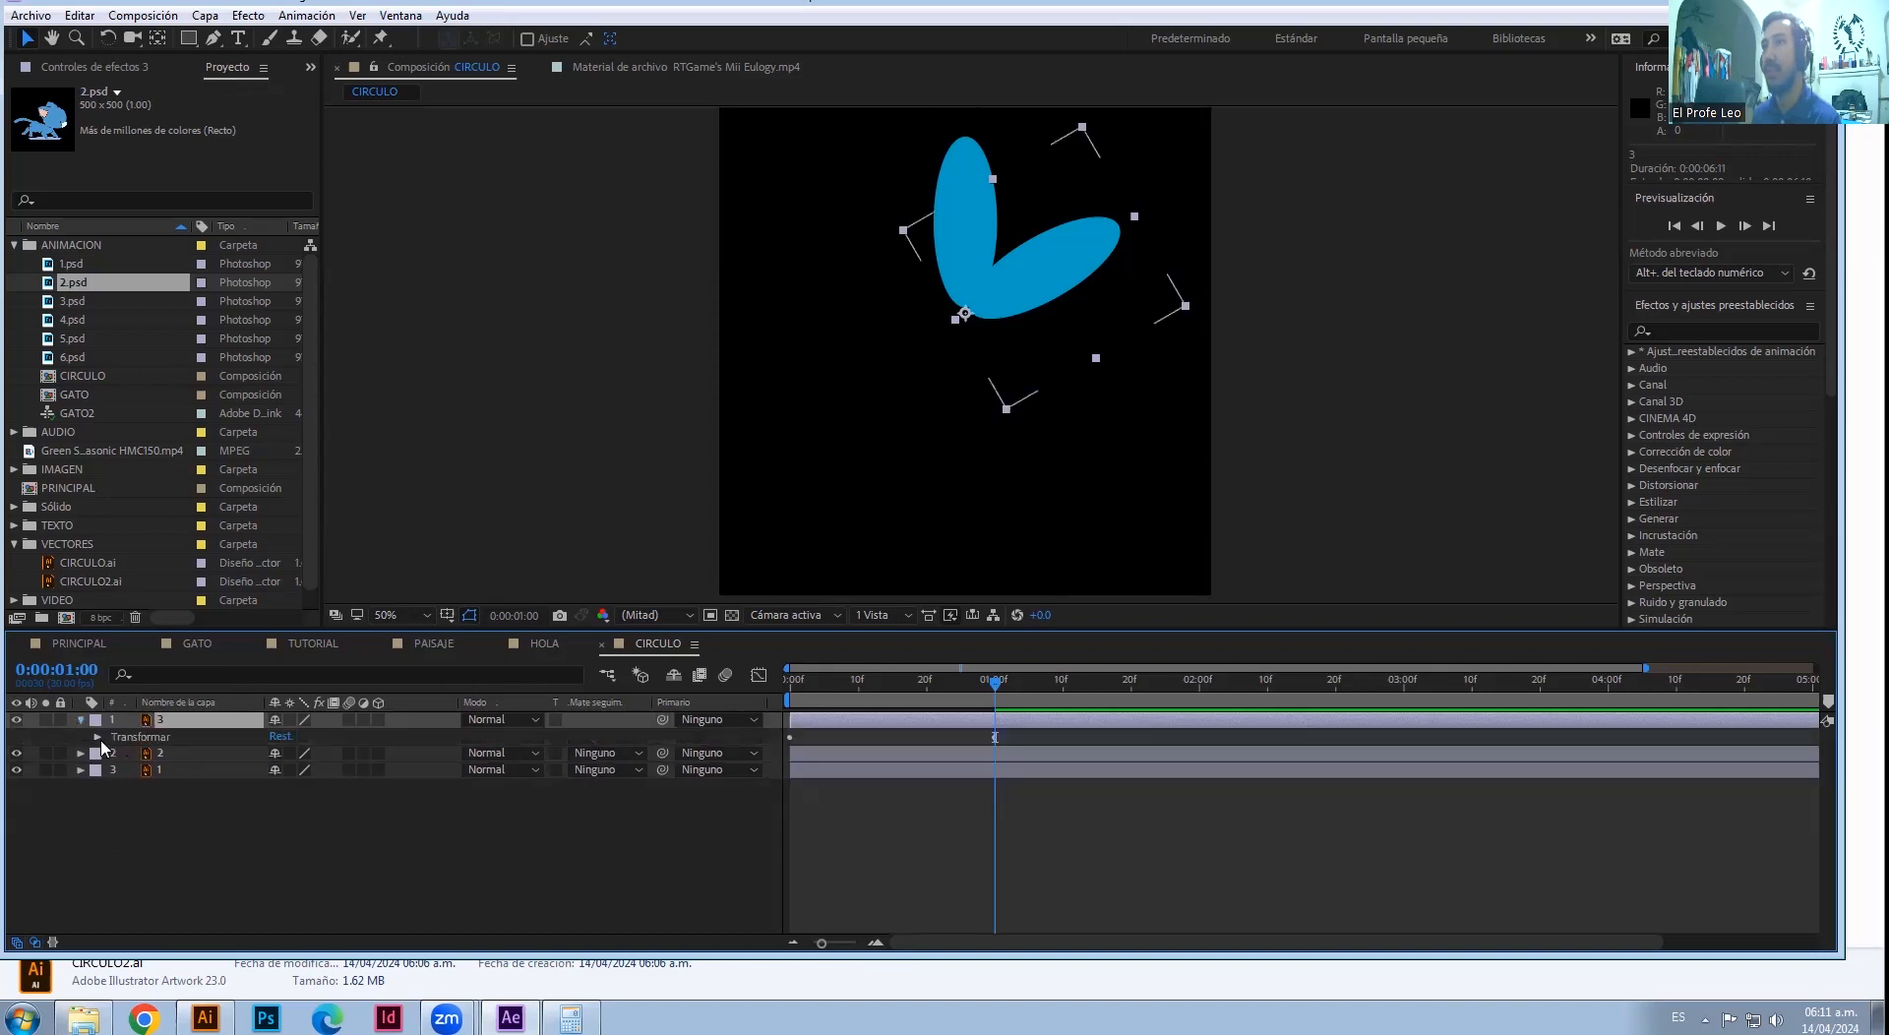
pyautogui.click(98, 737)
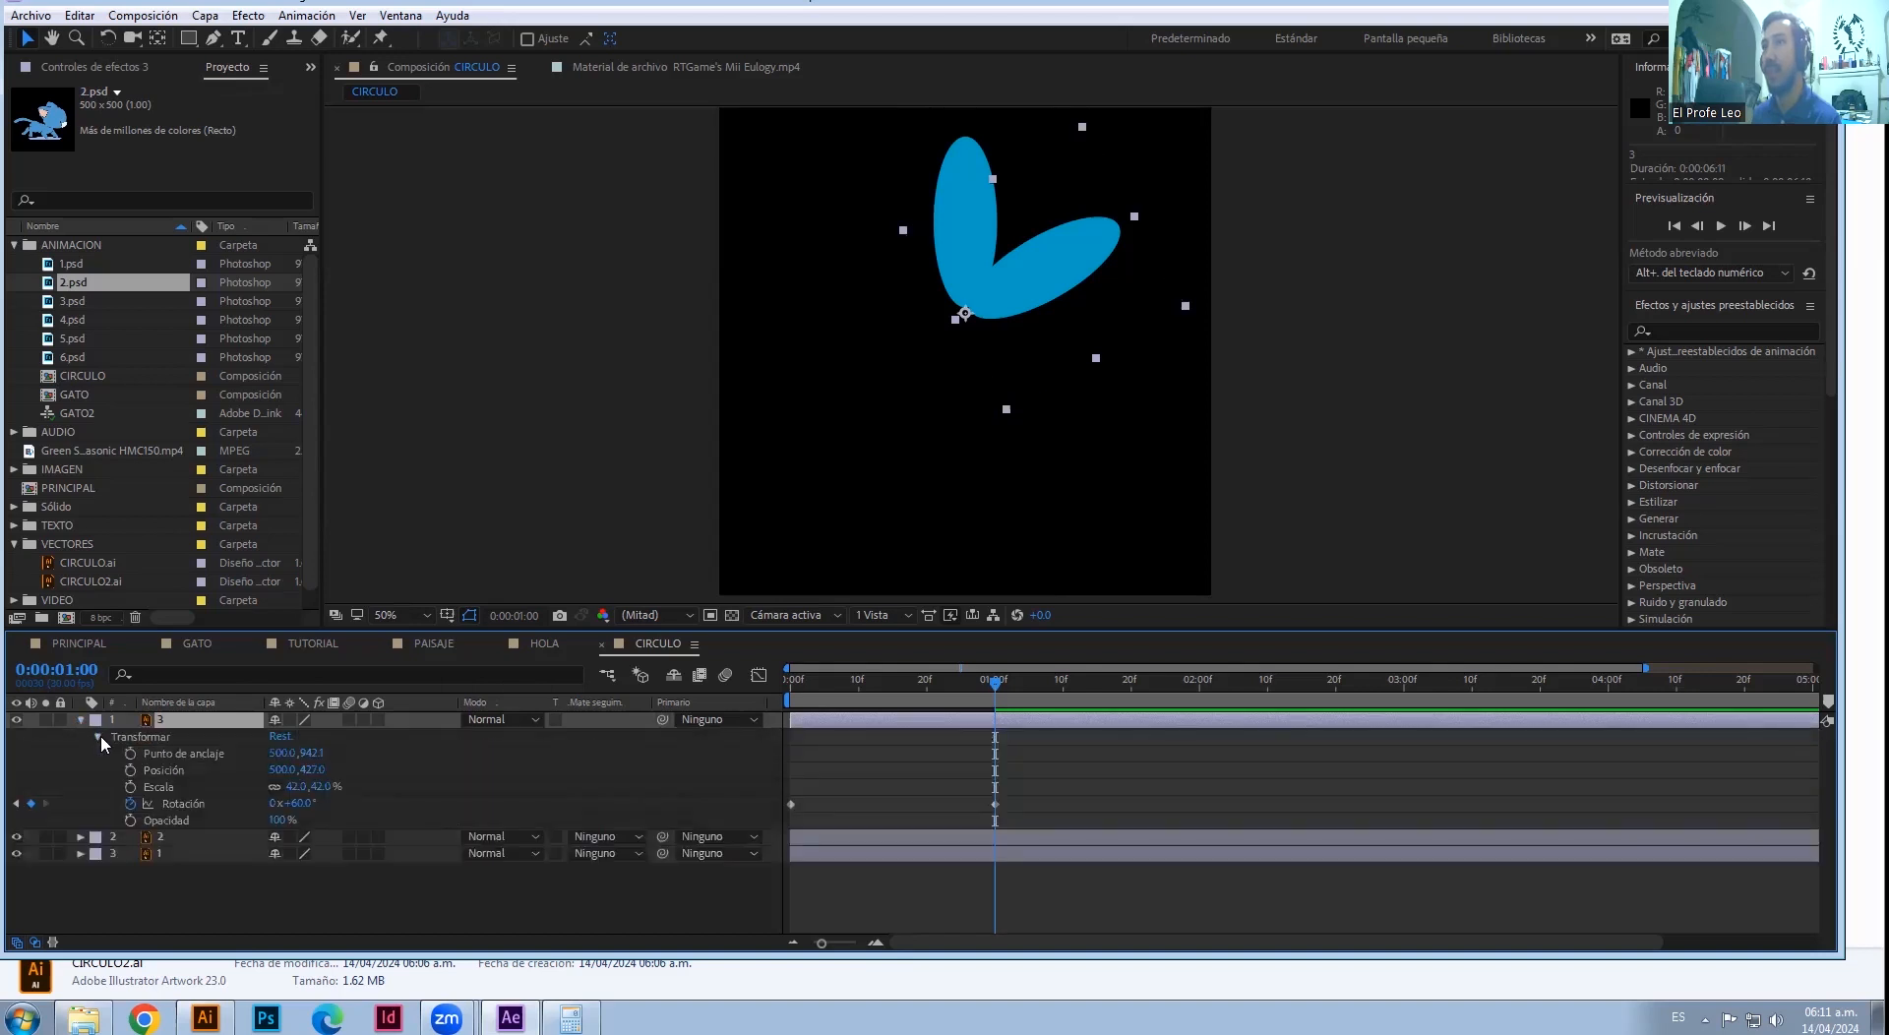
pyautogui.click(17, 804)
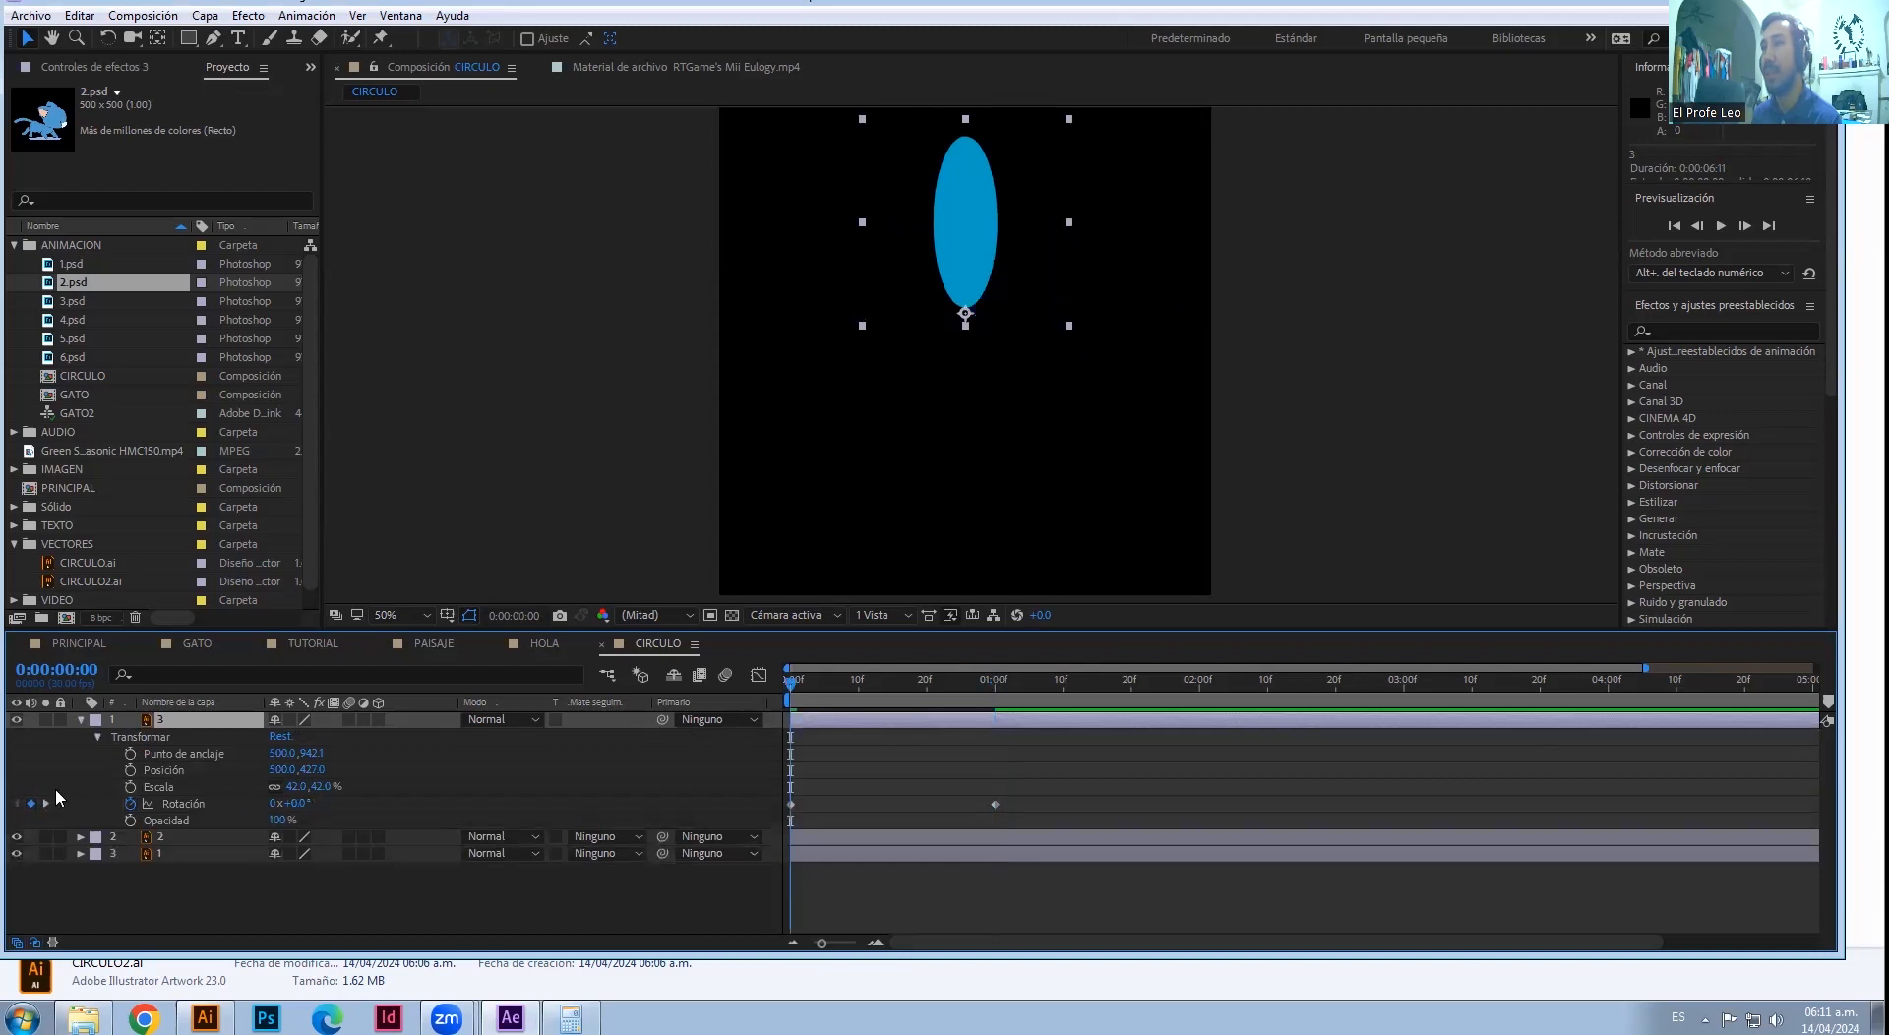
pyautogui.click(47, 804)
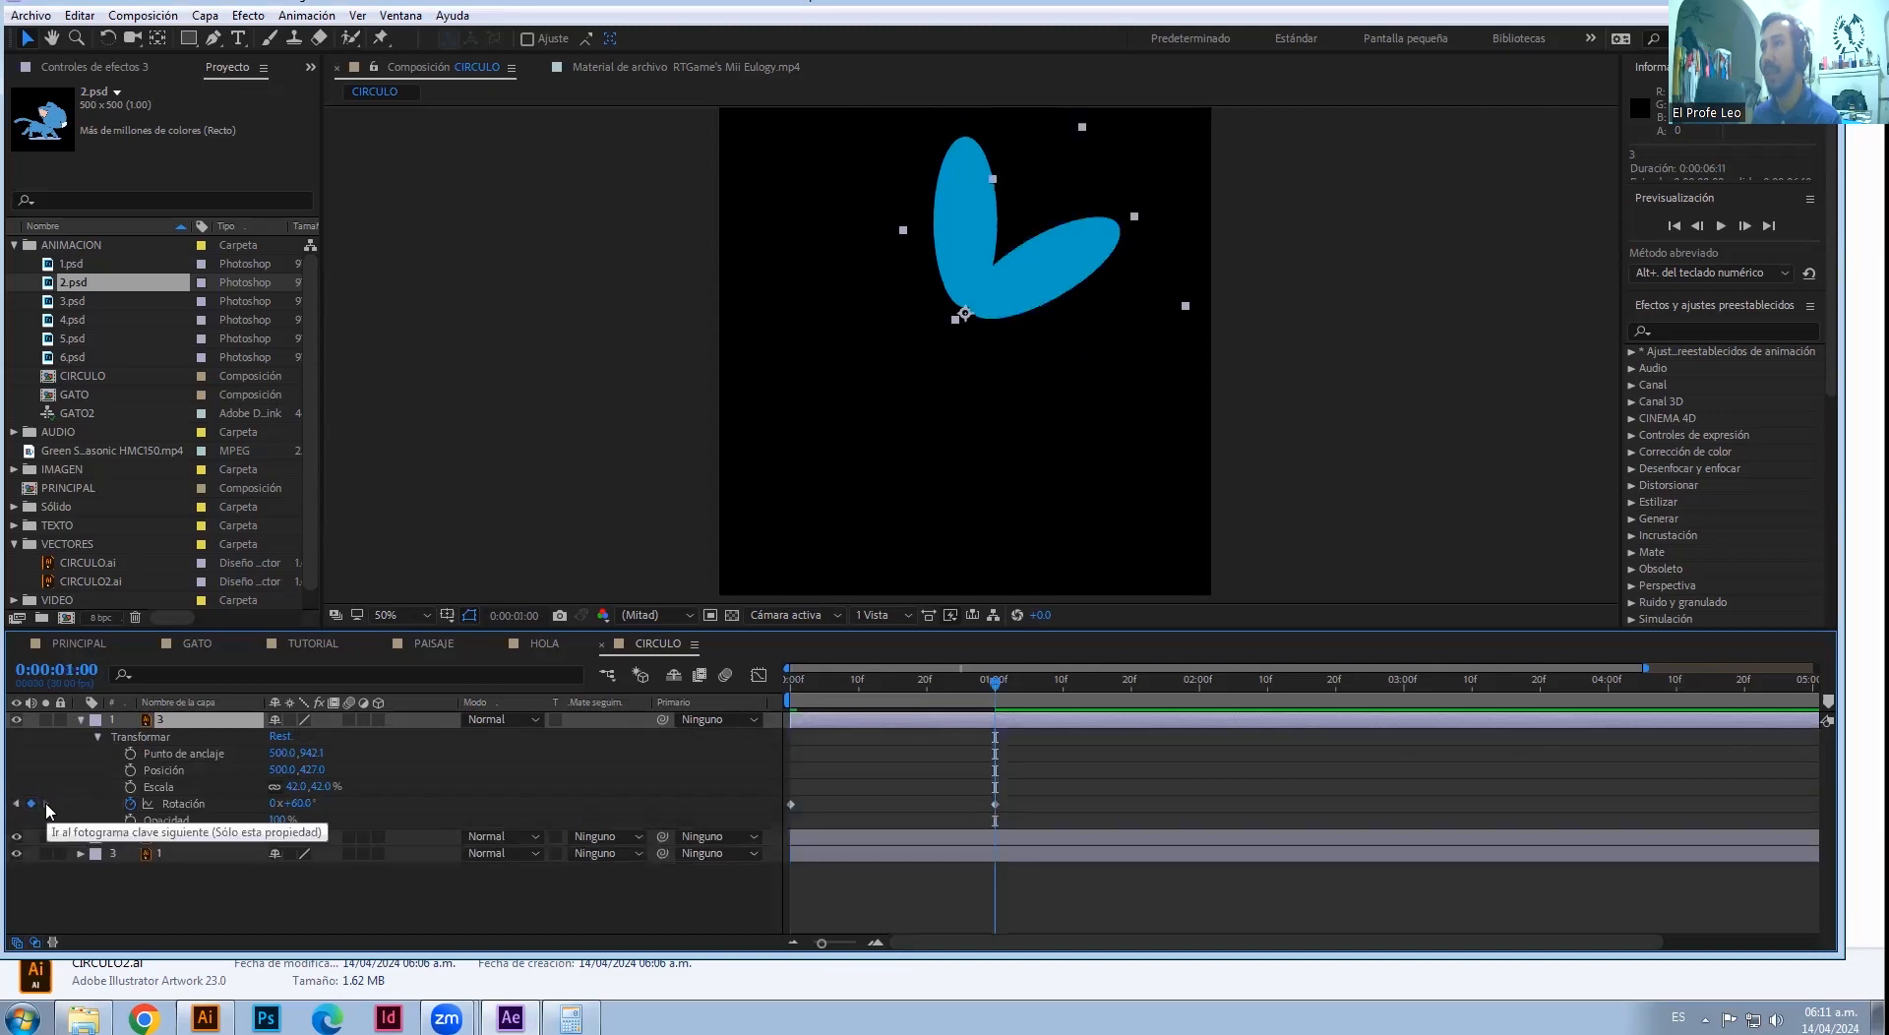
pyautogui.click(17, 804)
pyautogui.click(49, 803)
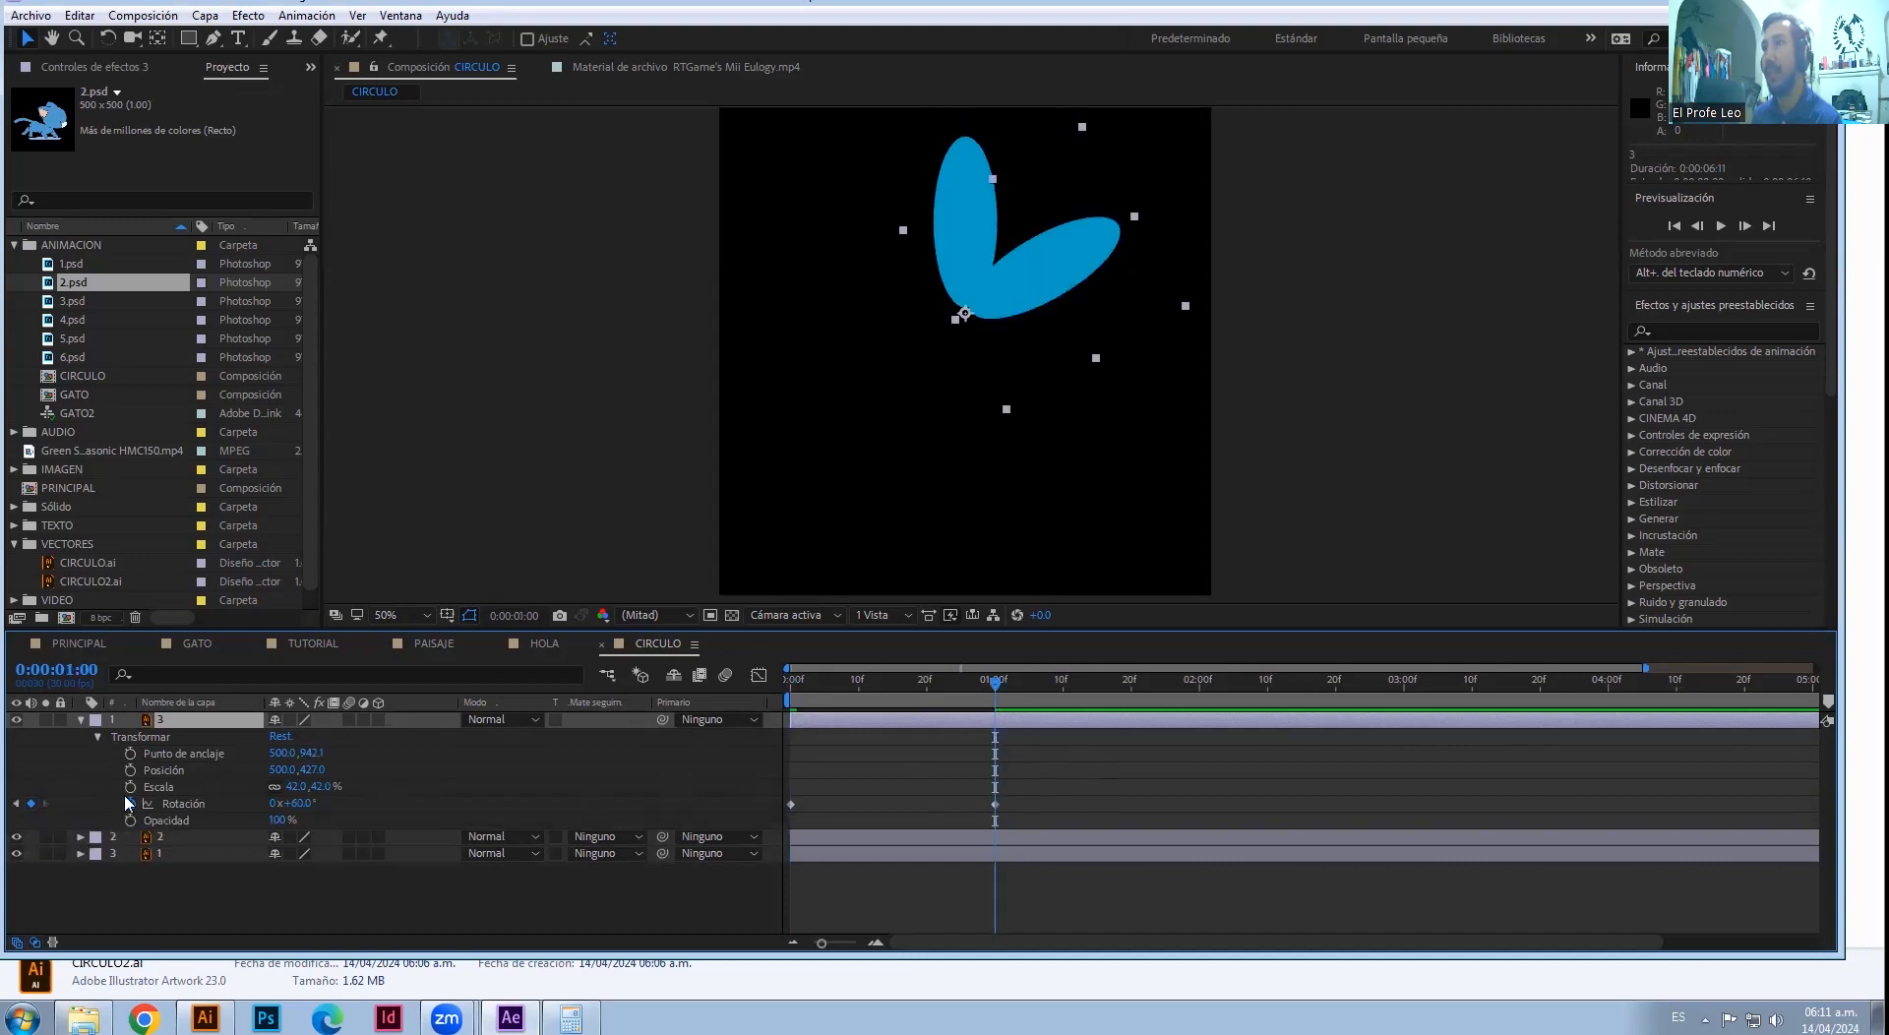
pyautogui.moveTo(808, 789)
pyautogui.mouseDown()
pyautogui.moveTo(740, 824)
pyautogui.moveTo(807, 798)
pyautogui.mouseUp()
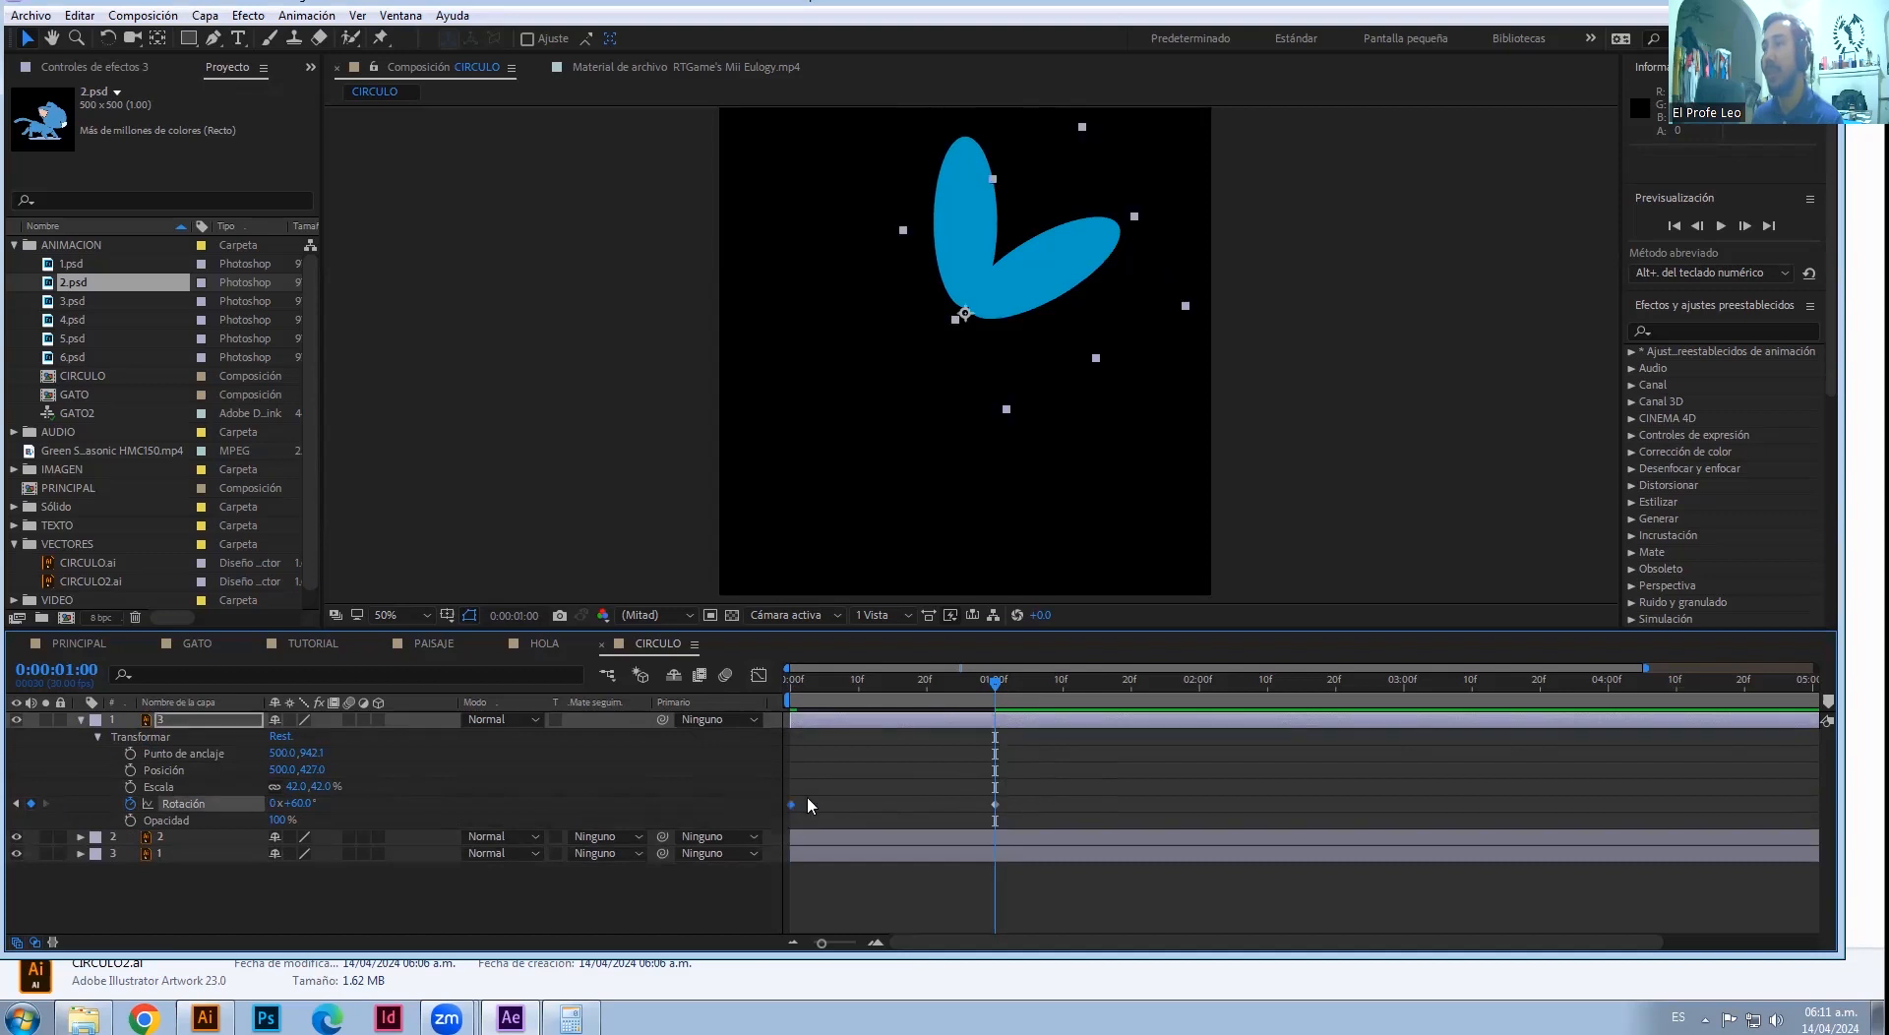
pyautogui.press('Delete')
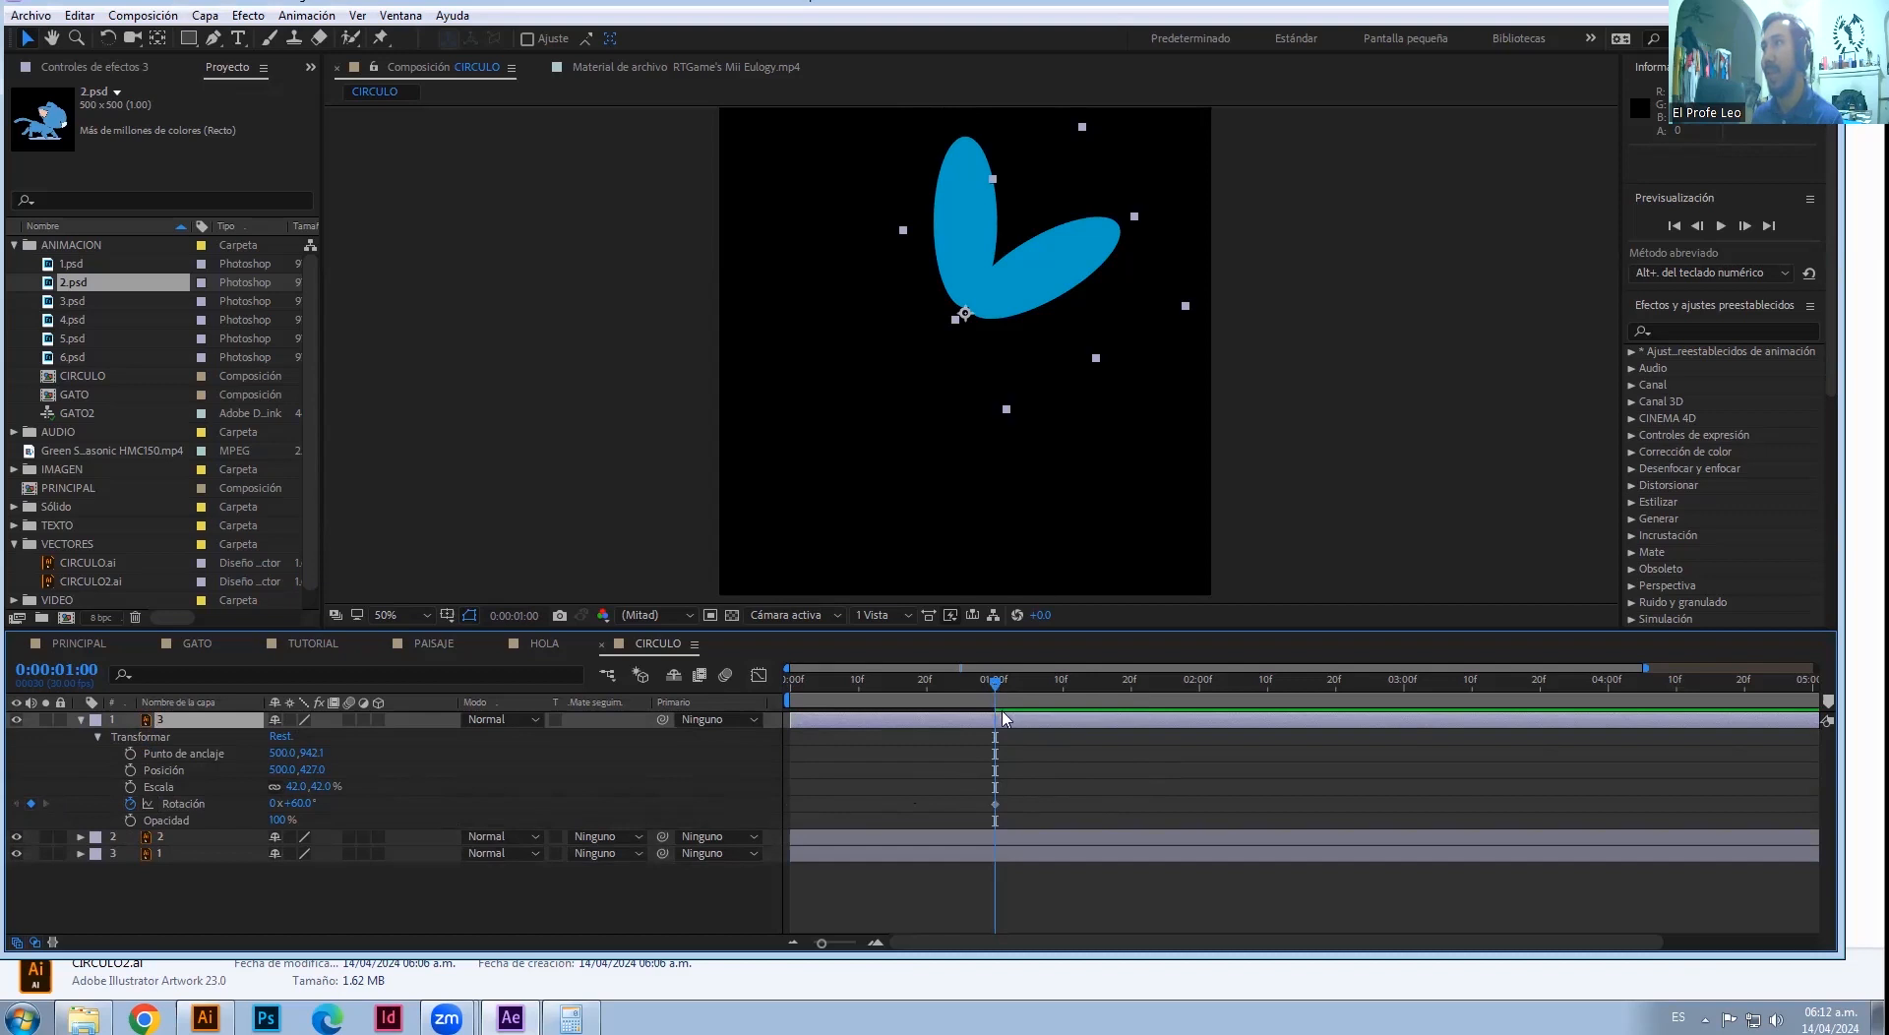
# - Set layer 3's rotation to 120° at 0:00:02:00
pyautogui.moveTo(996, 681); pyautogui.dragTo(1199, 680)
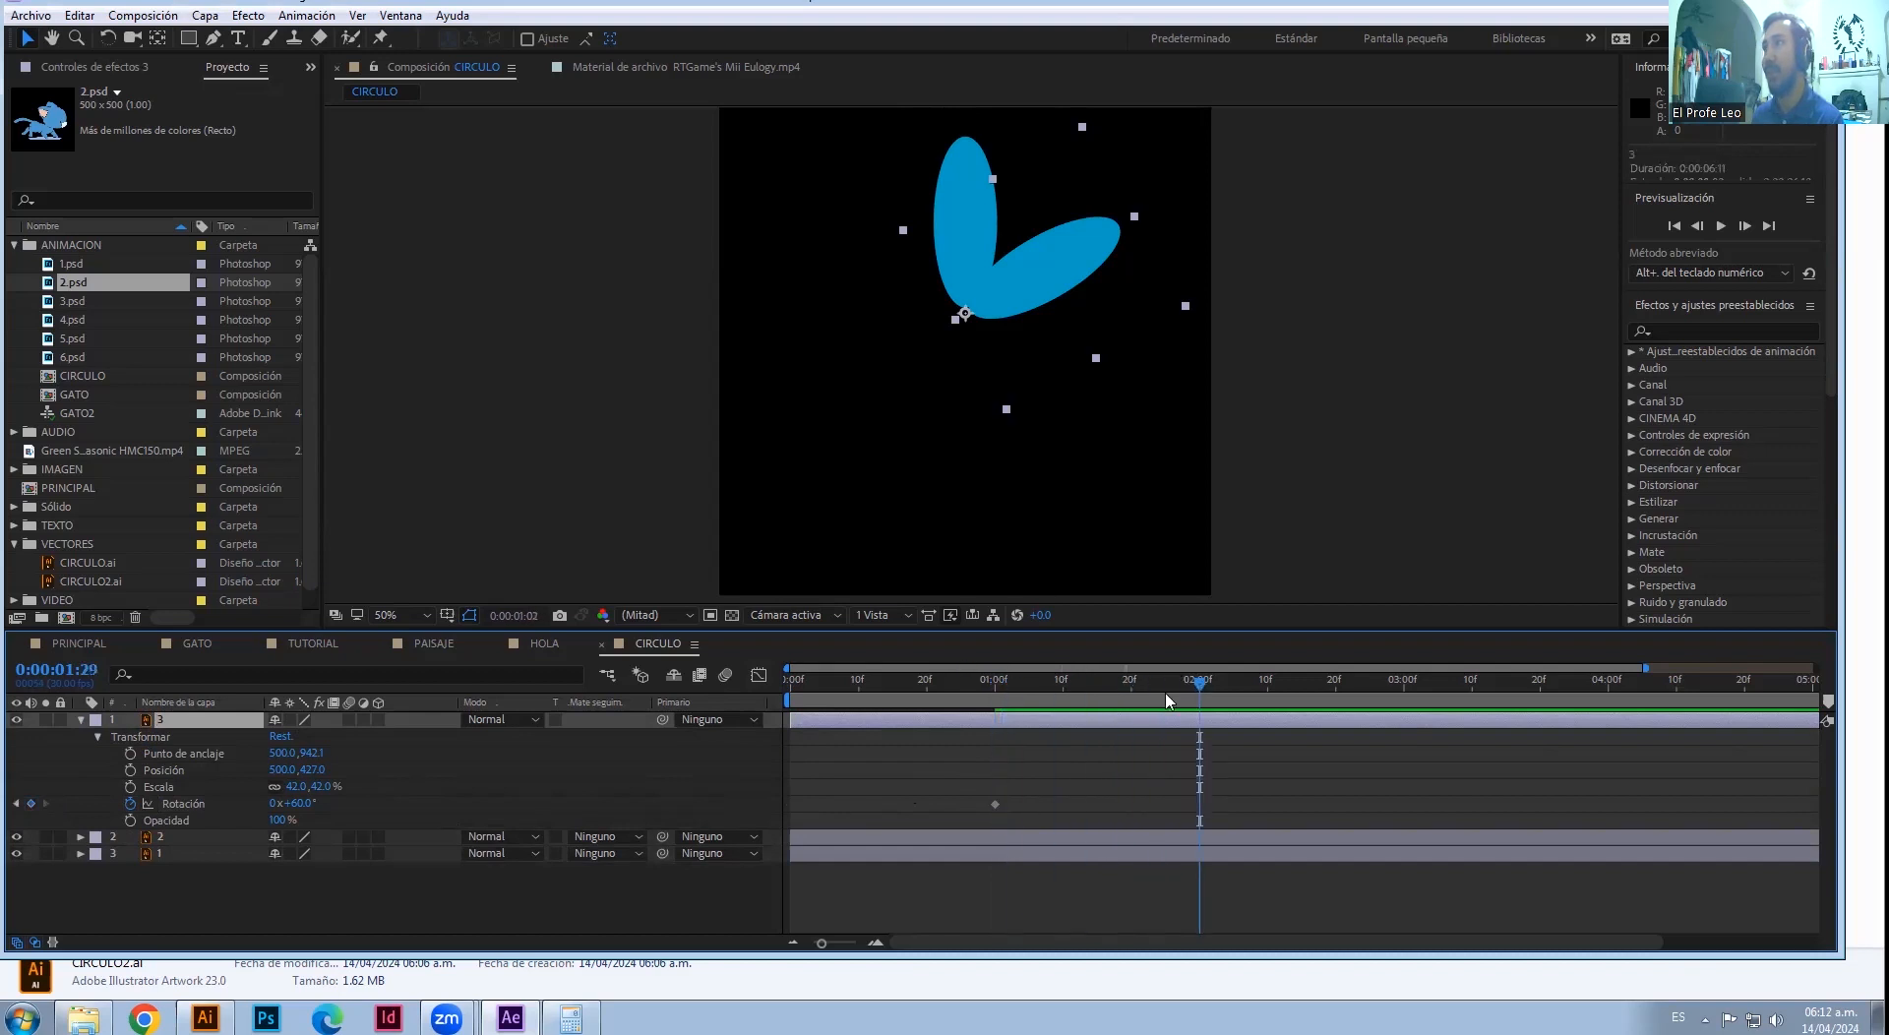
pyautogui.click(301, 804)
pyautogui.write('120')
pyautogui.press('Return')
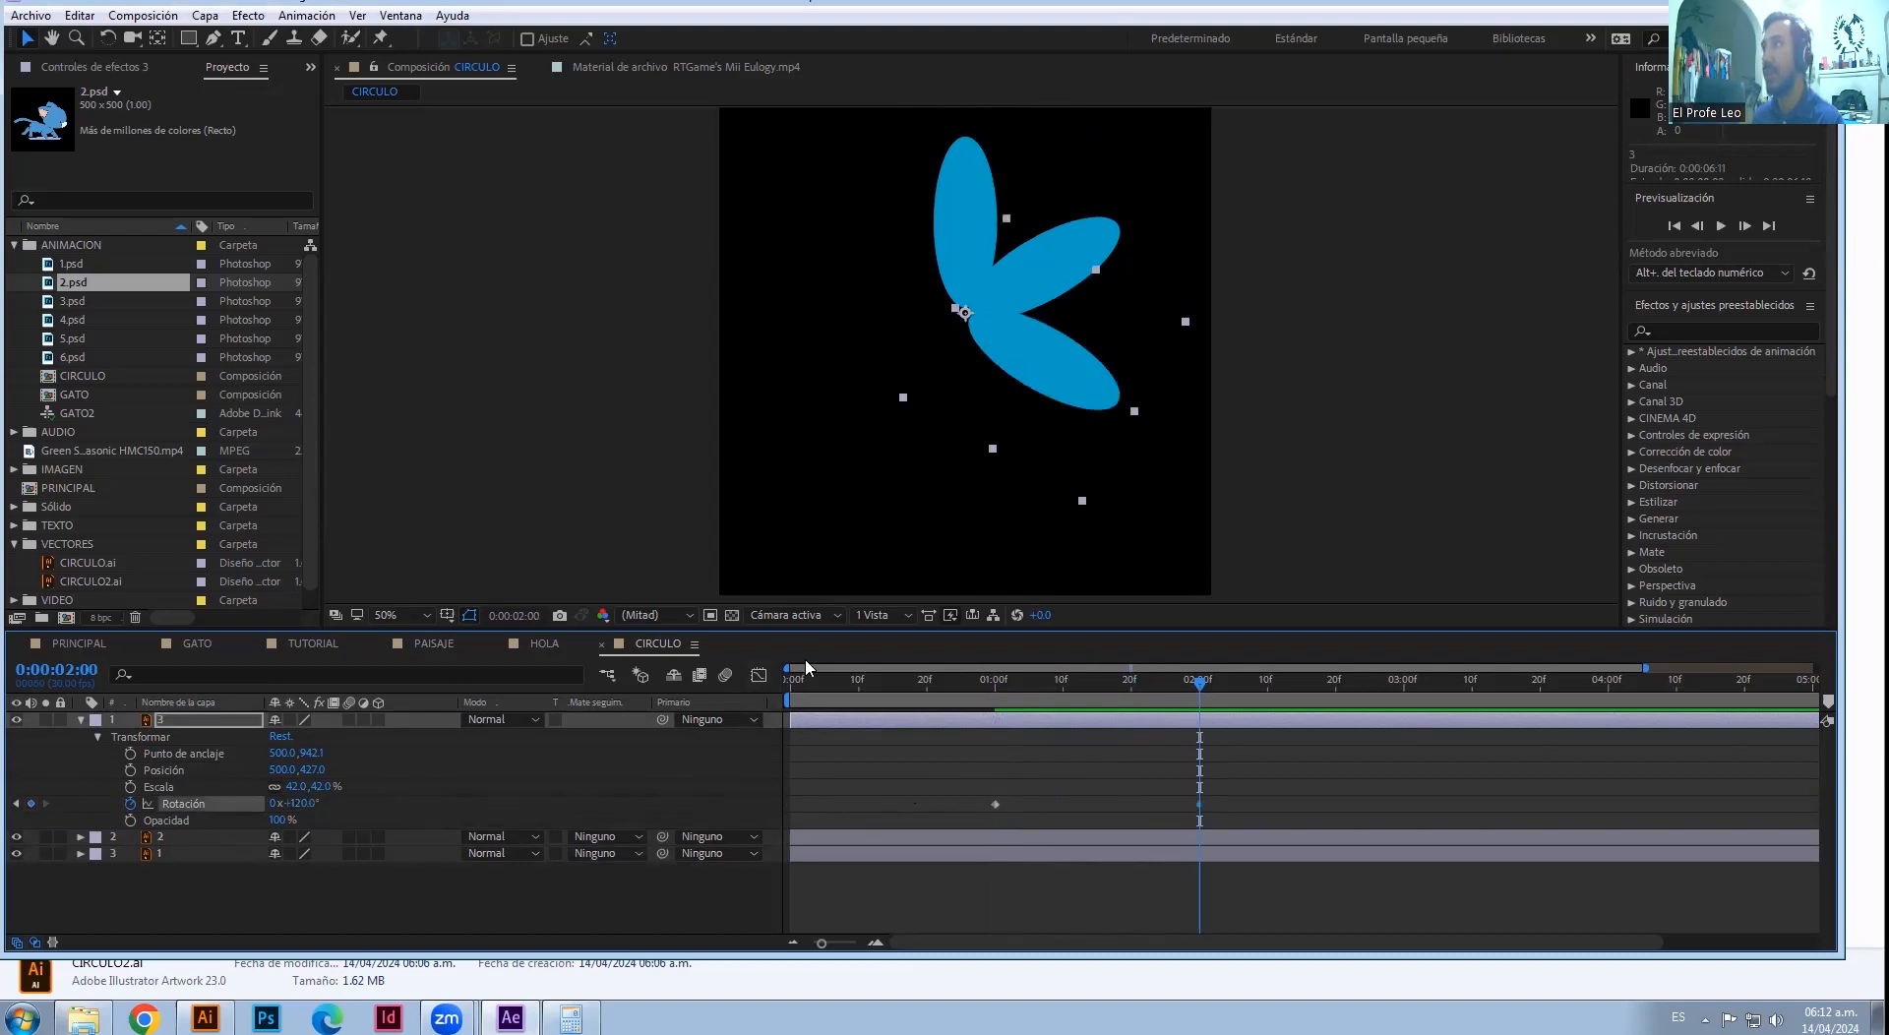
# - Split layer 3 at 0:00:01:00 and delete the segment before that time
pyautogui.moveTo(1002, 696); pyautogui.dragTo(787, 701)
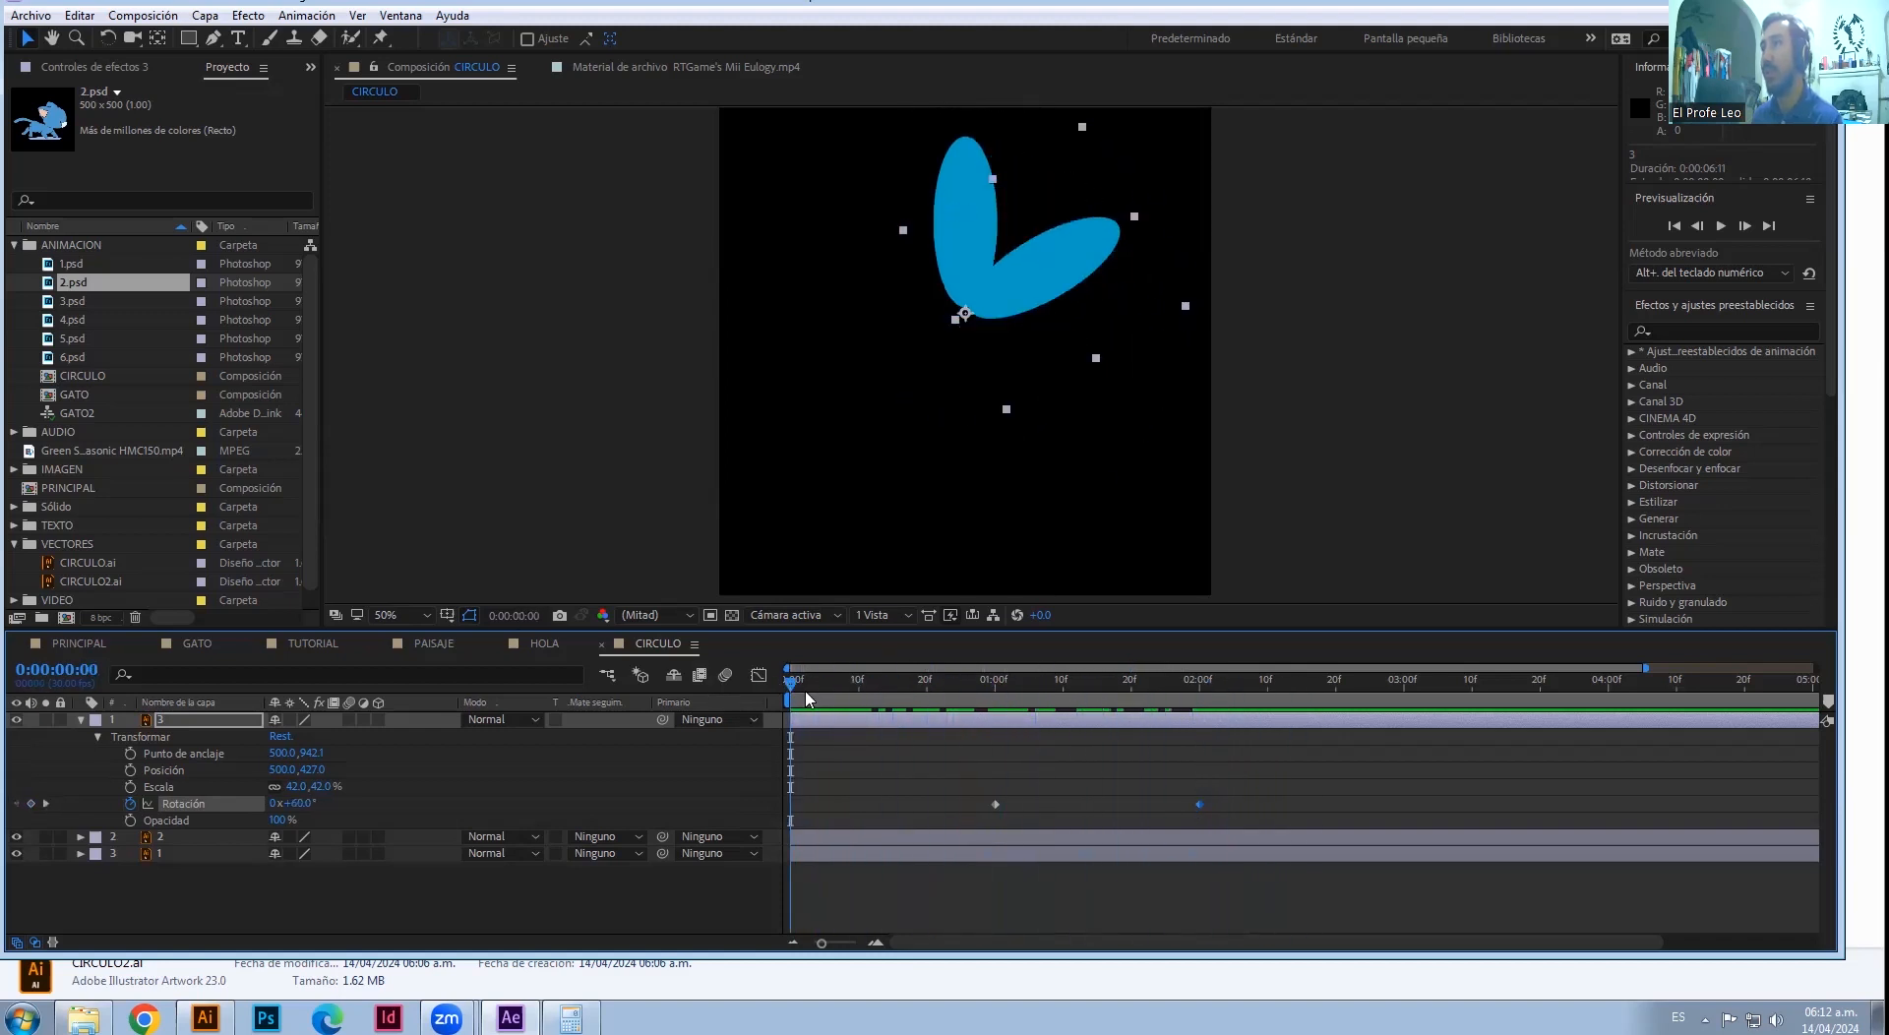
pyautogui.click(812, 856)
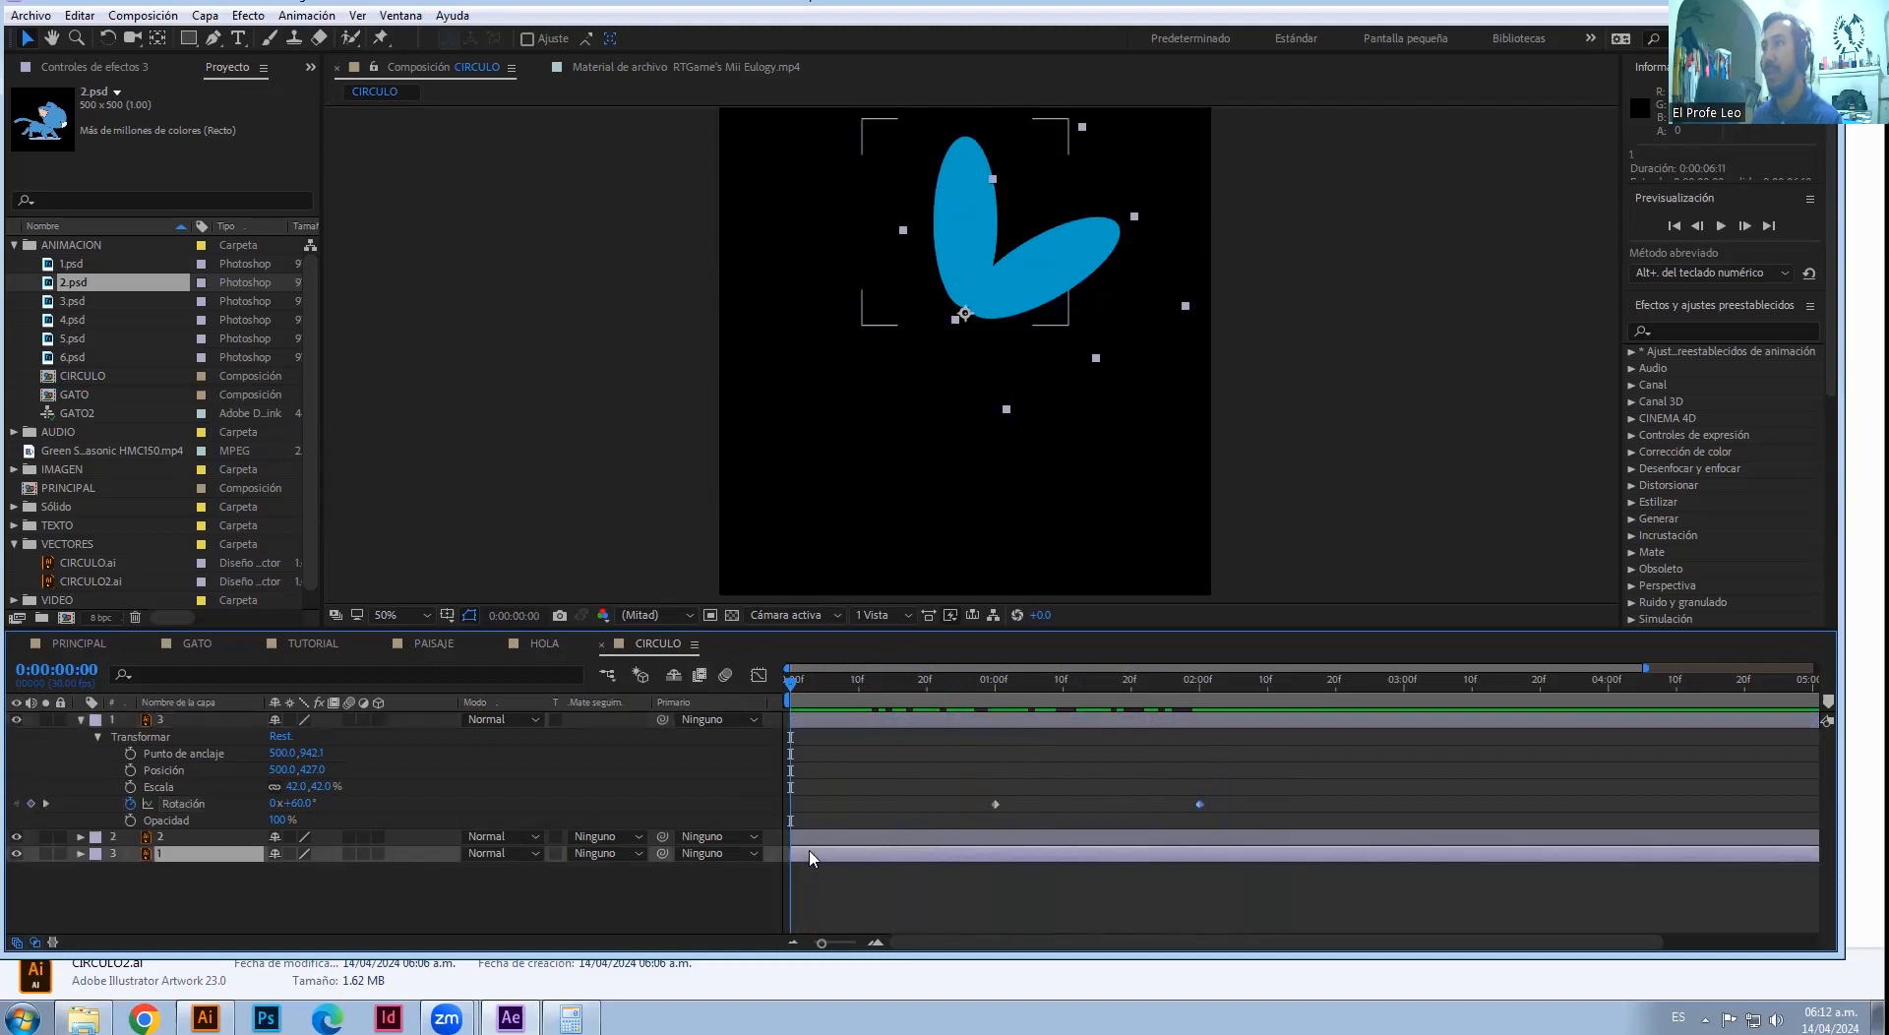
pyautogui.moveTo(793, 686); pyautogui.dragTo(999, 691)
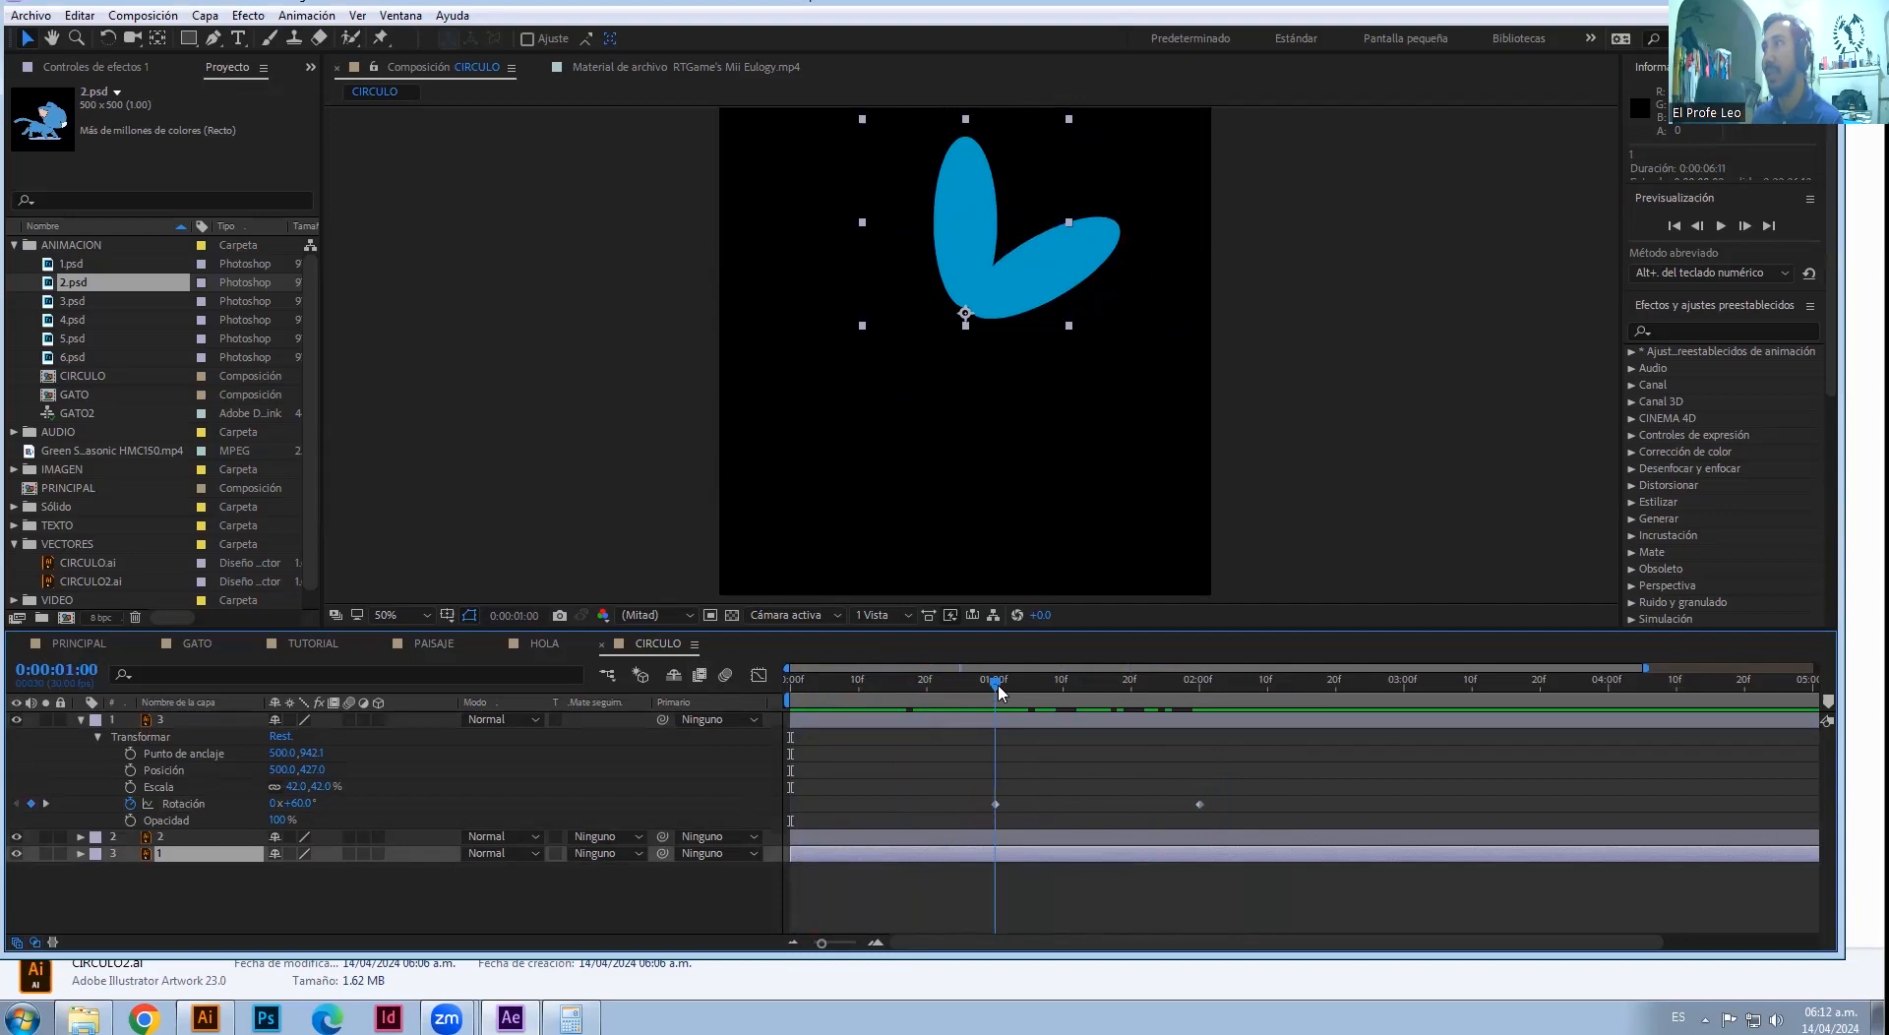
pyautogui.click(1002, 724)
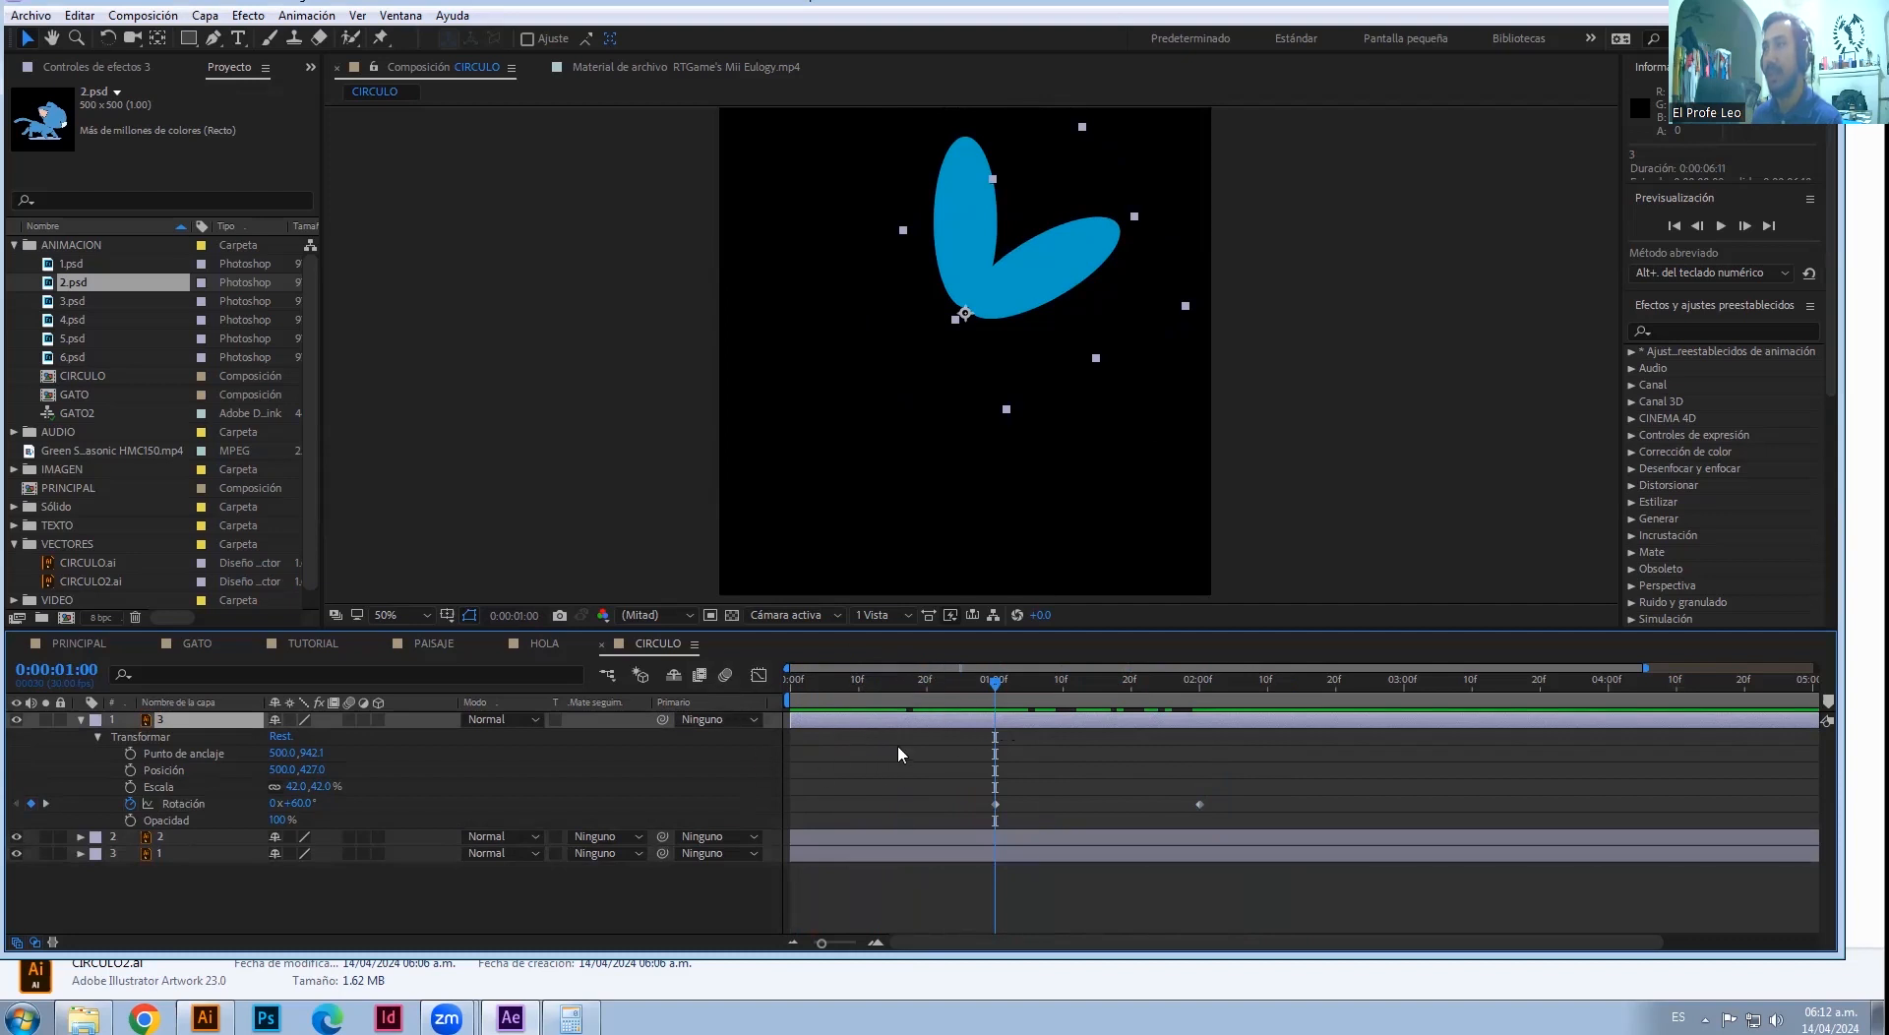
pyautogui.hotkey('ctrl', 'shift', 'd')
pyautogui.click(937, 739)
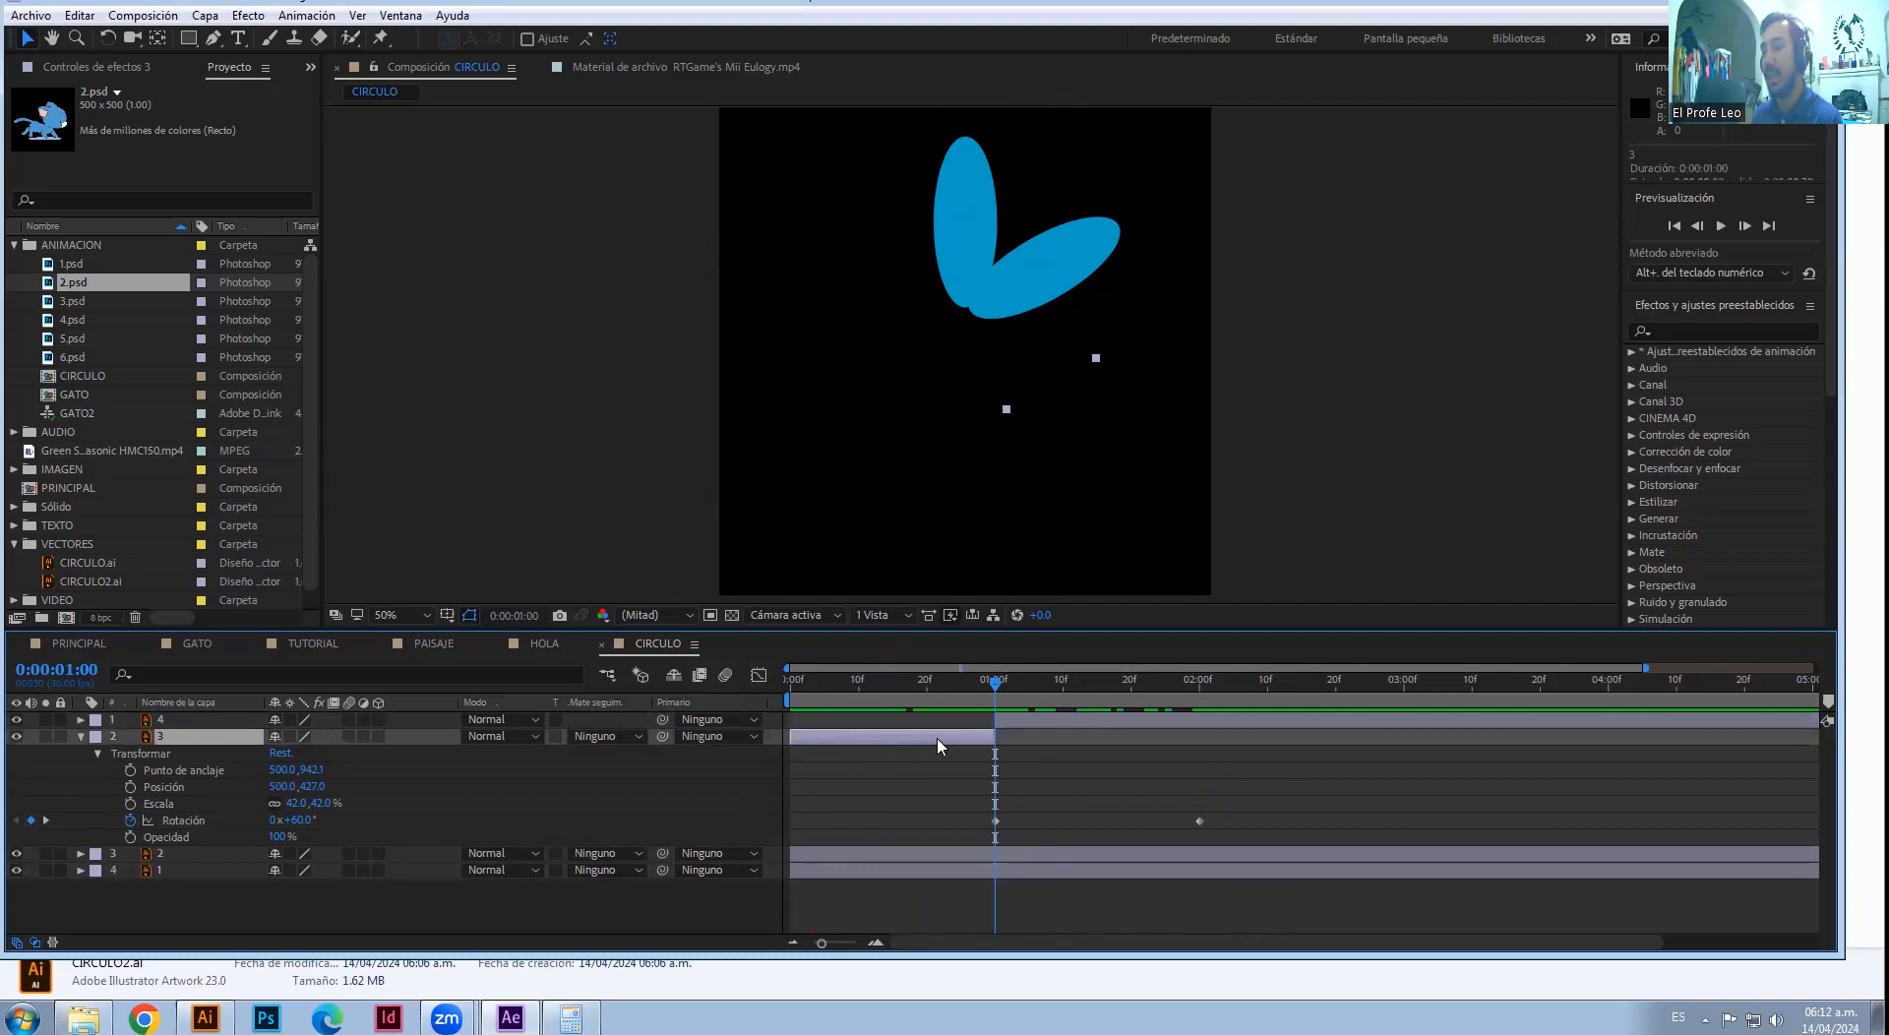
pyautogui.press('Delete')
# - Expand layer 4's Transform properties and check its rotation keyframes at 0:00:01:00 and 0:00:02:00
pyautogui.moveTo(995, 684); pyautogui.dragTo(1097, 679)
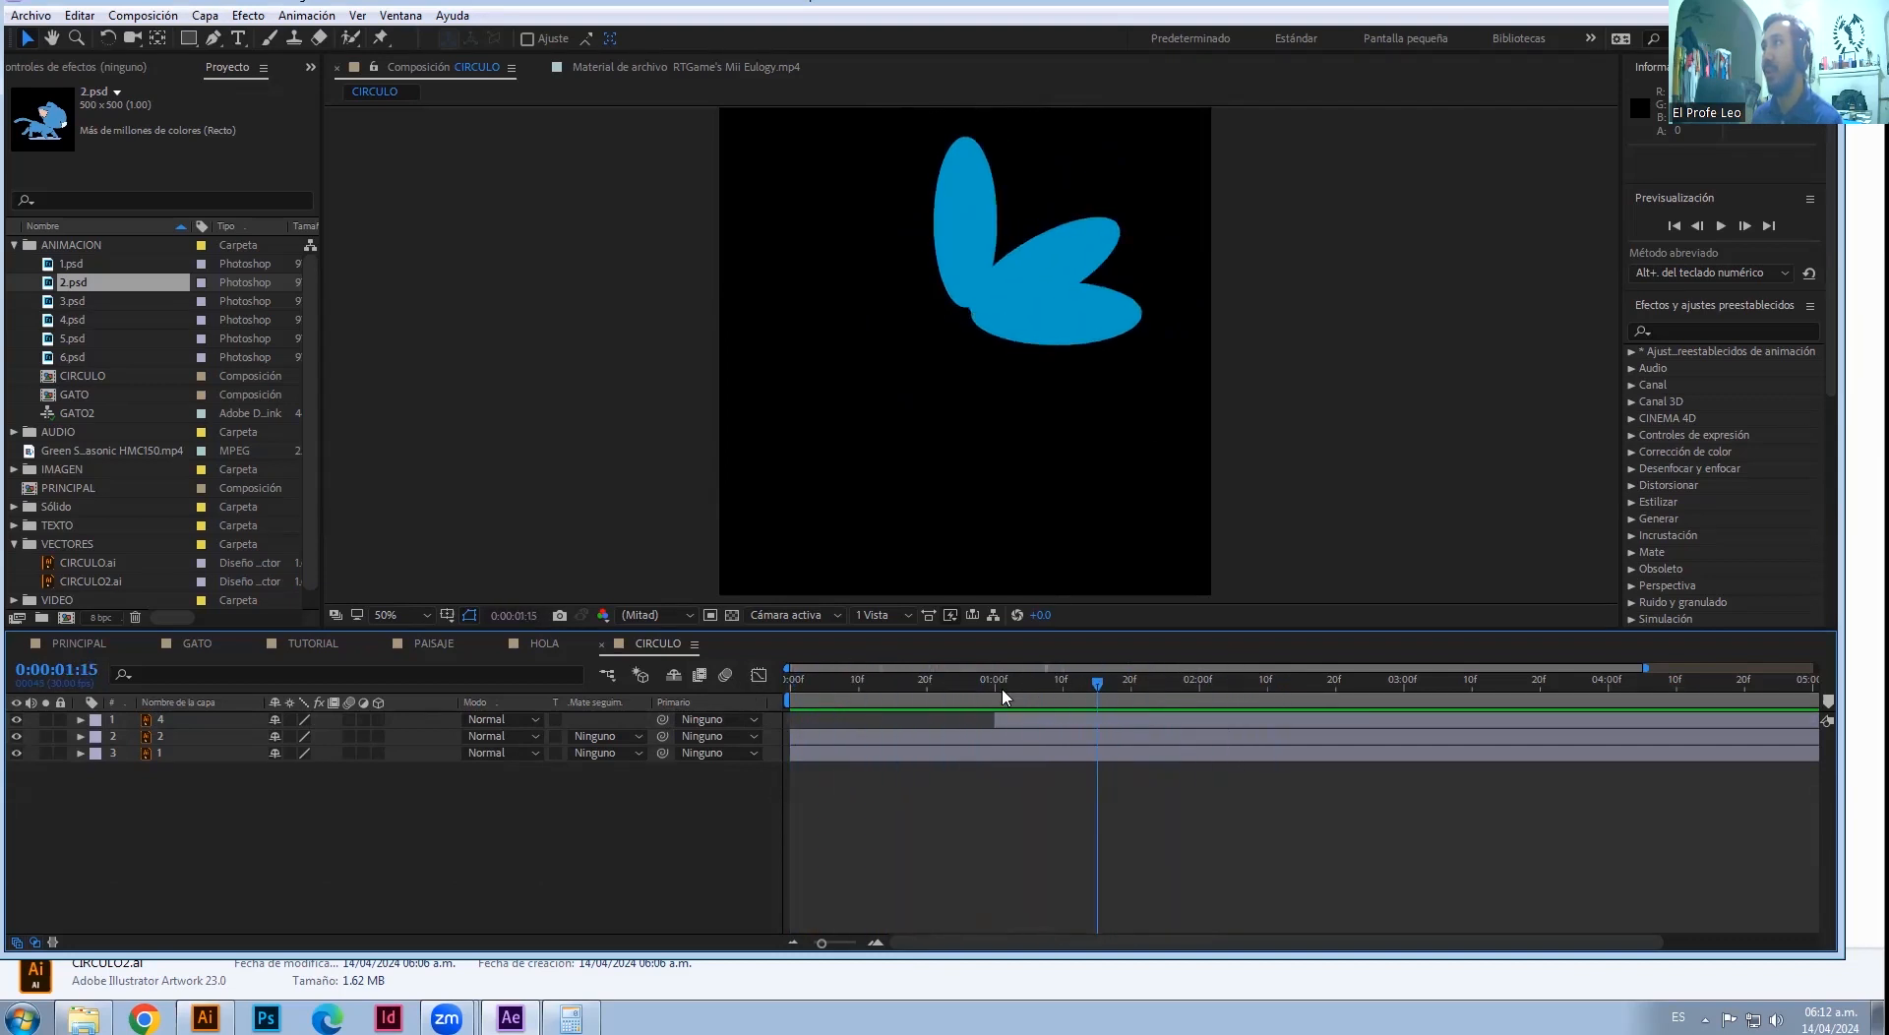
pyautogui.click(81, 719)
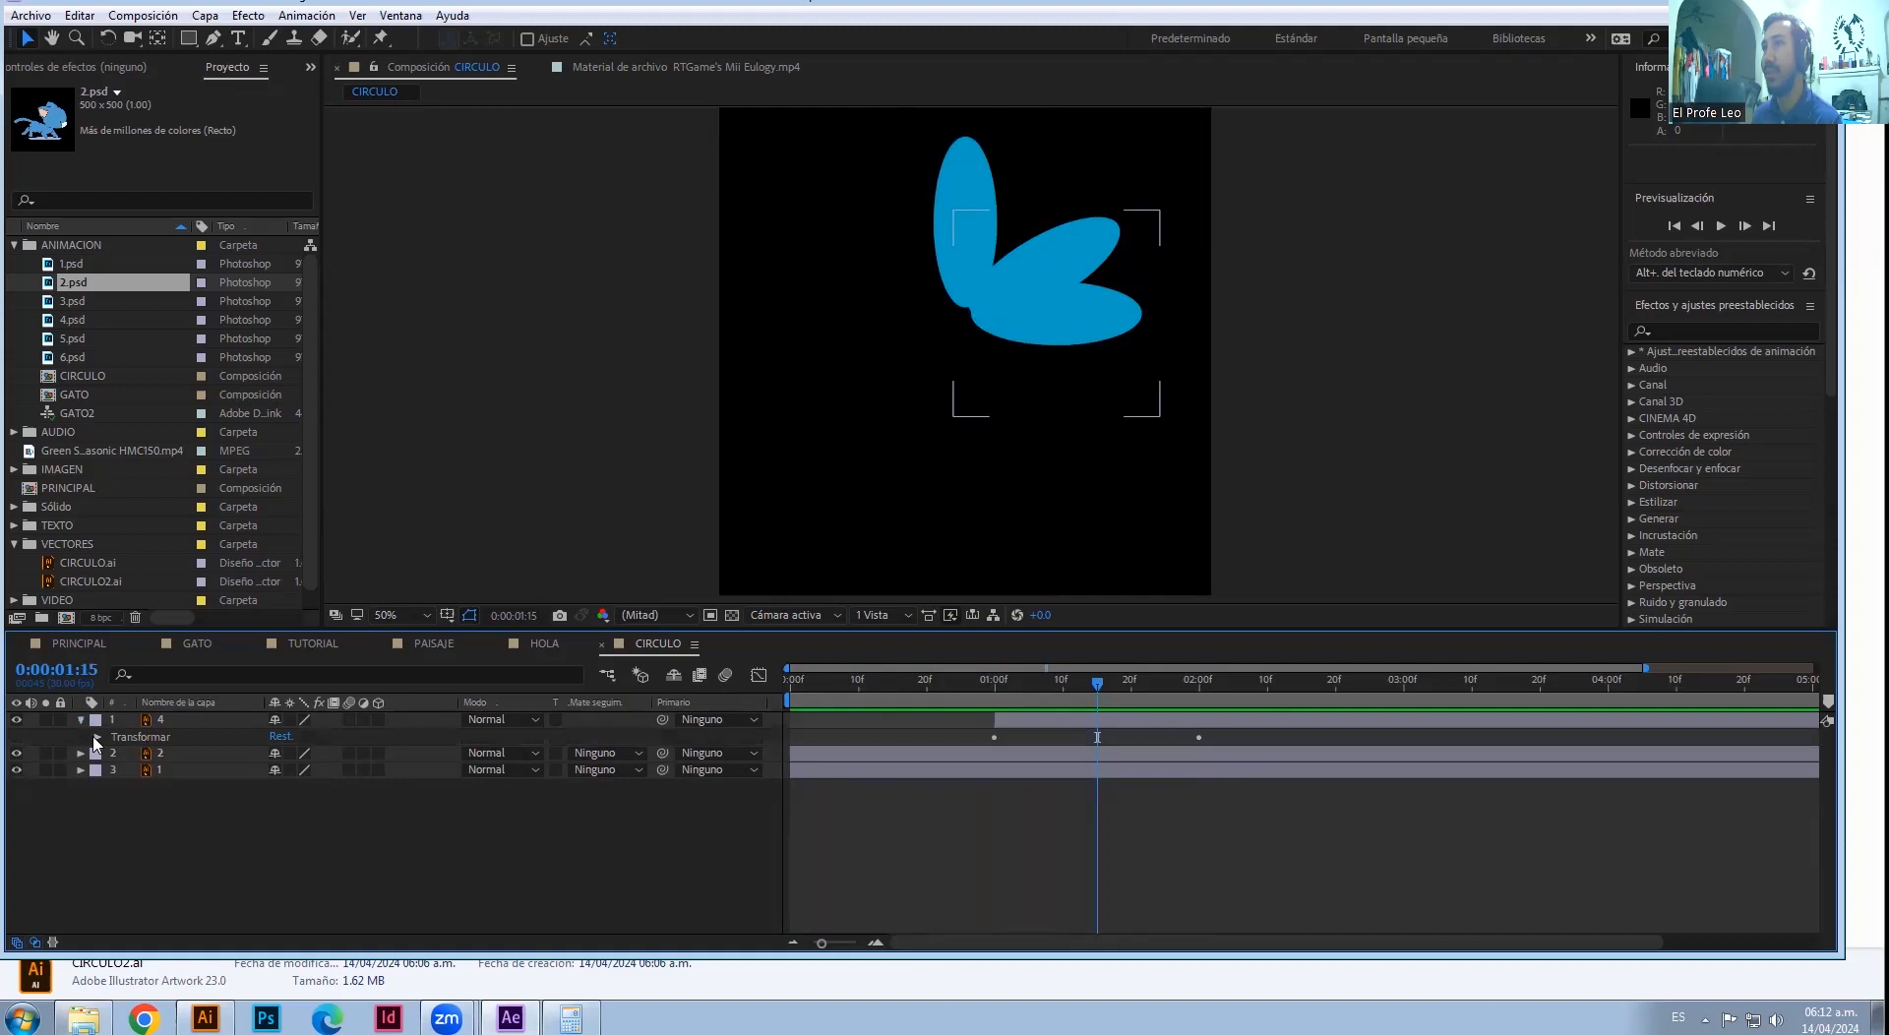
pyautogui.click(97, 737)
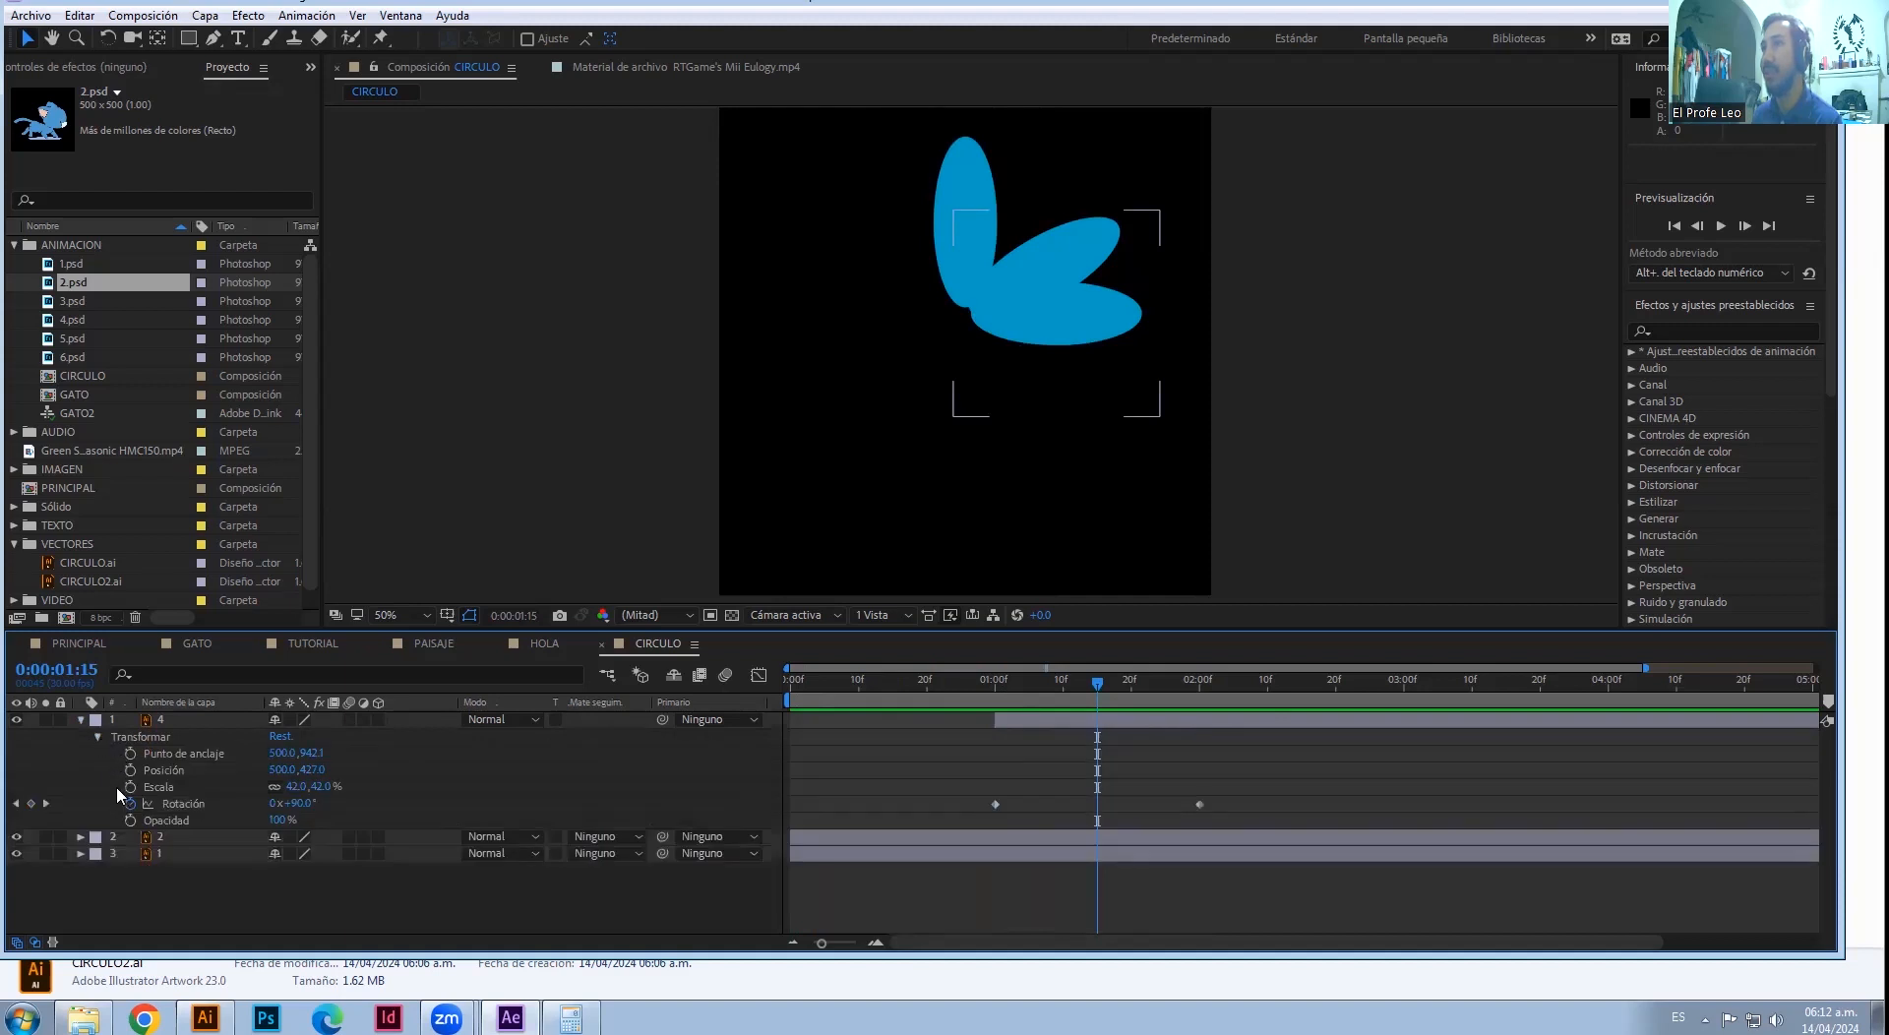
pyautogui.click(16, 804)
pyautogui.click(45, 804)
pyautogui.click(15, 805)
pyautogui.click(45, 805)
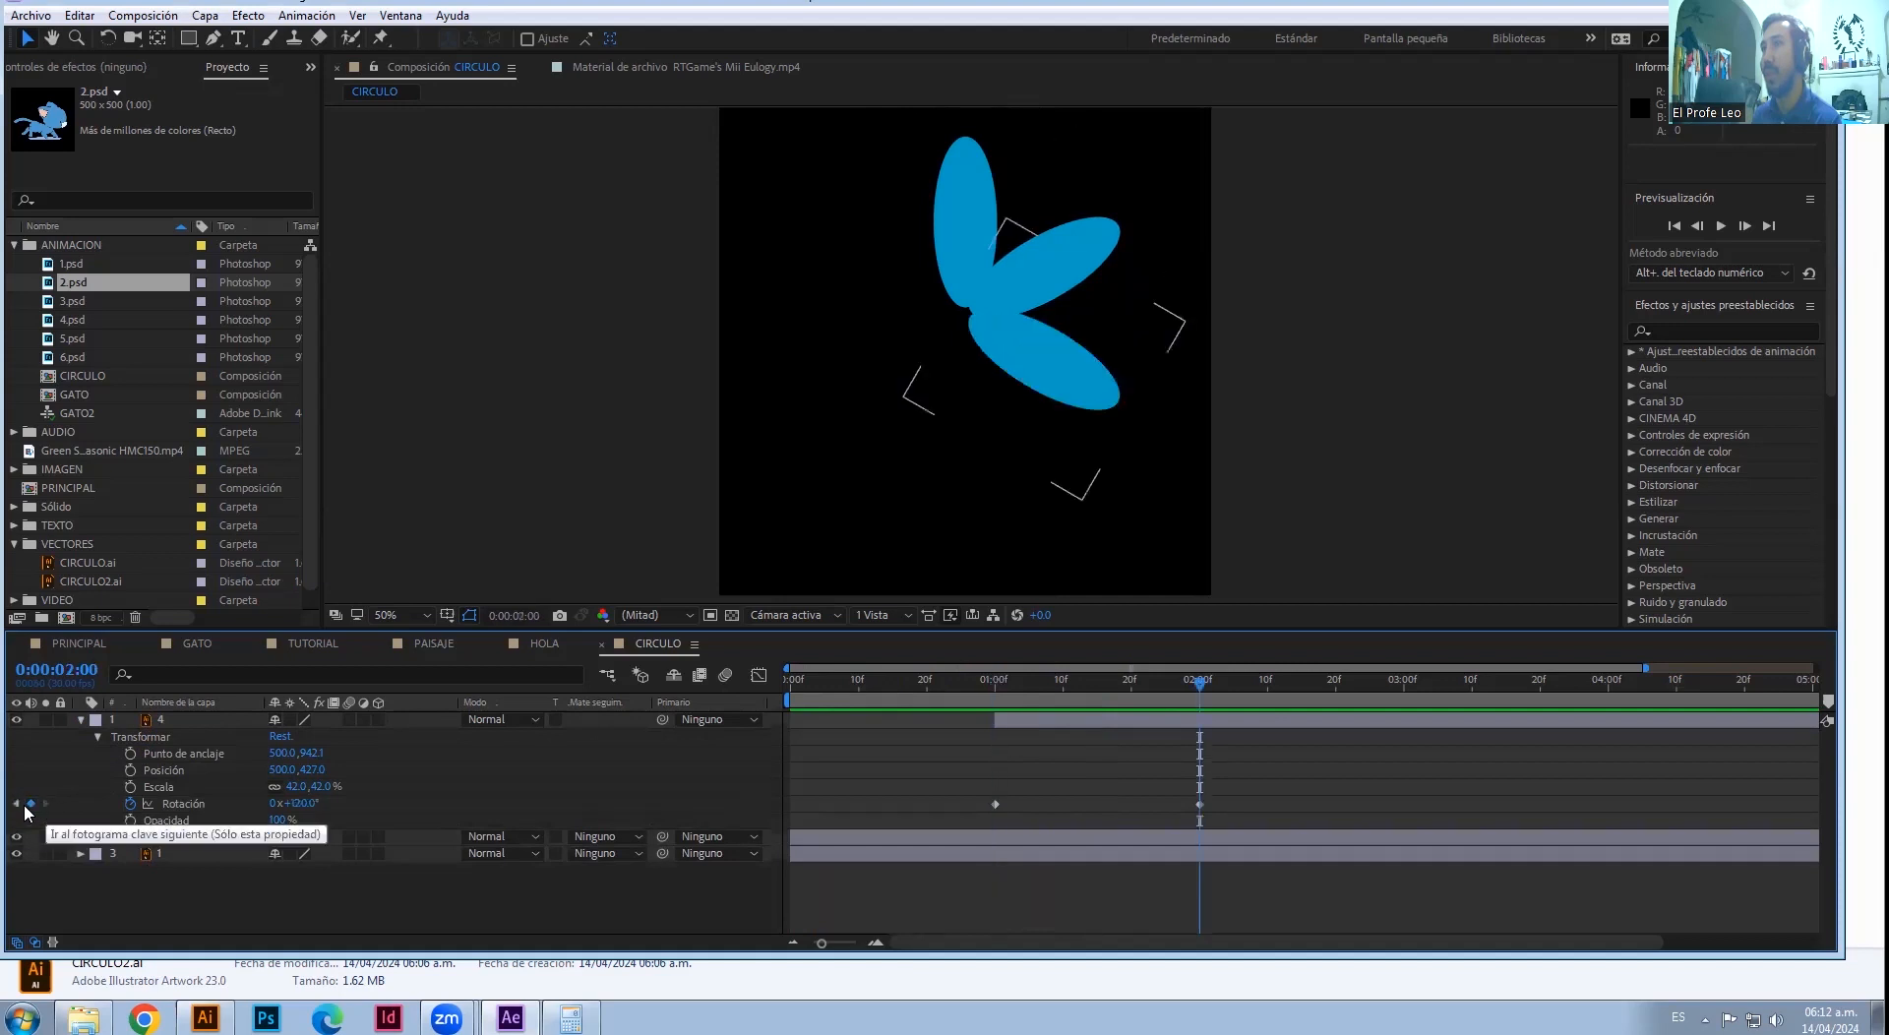
pyautogui.click(17, 804)
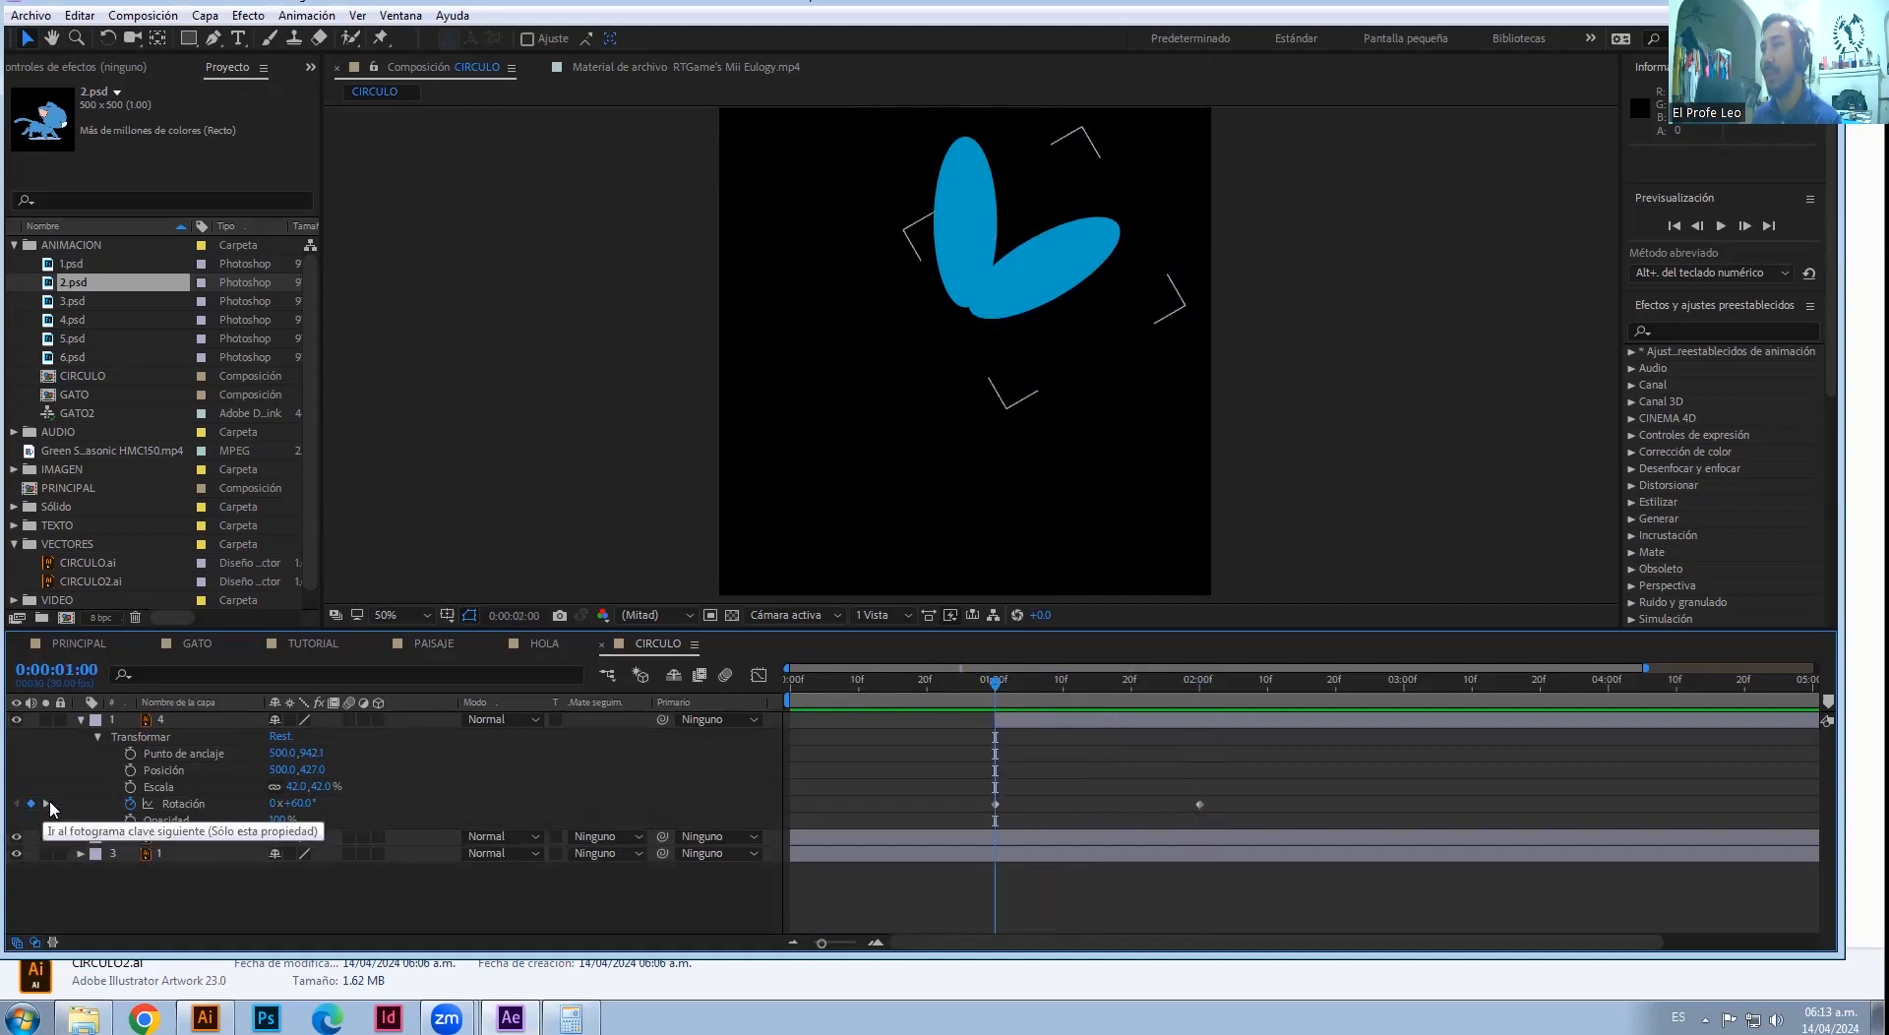
pyautogui.click(47, 804)
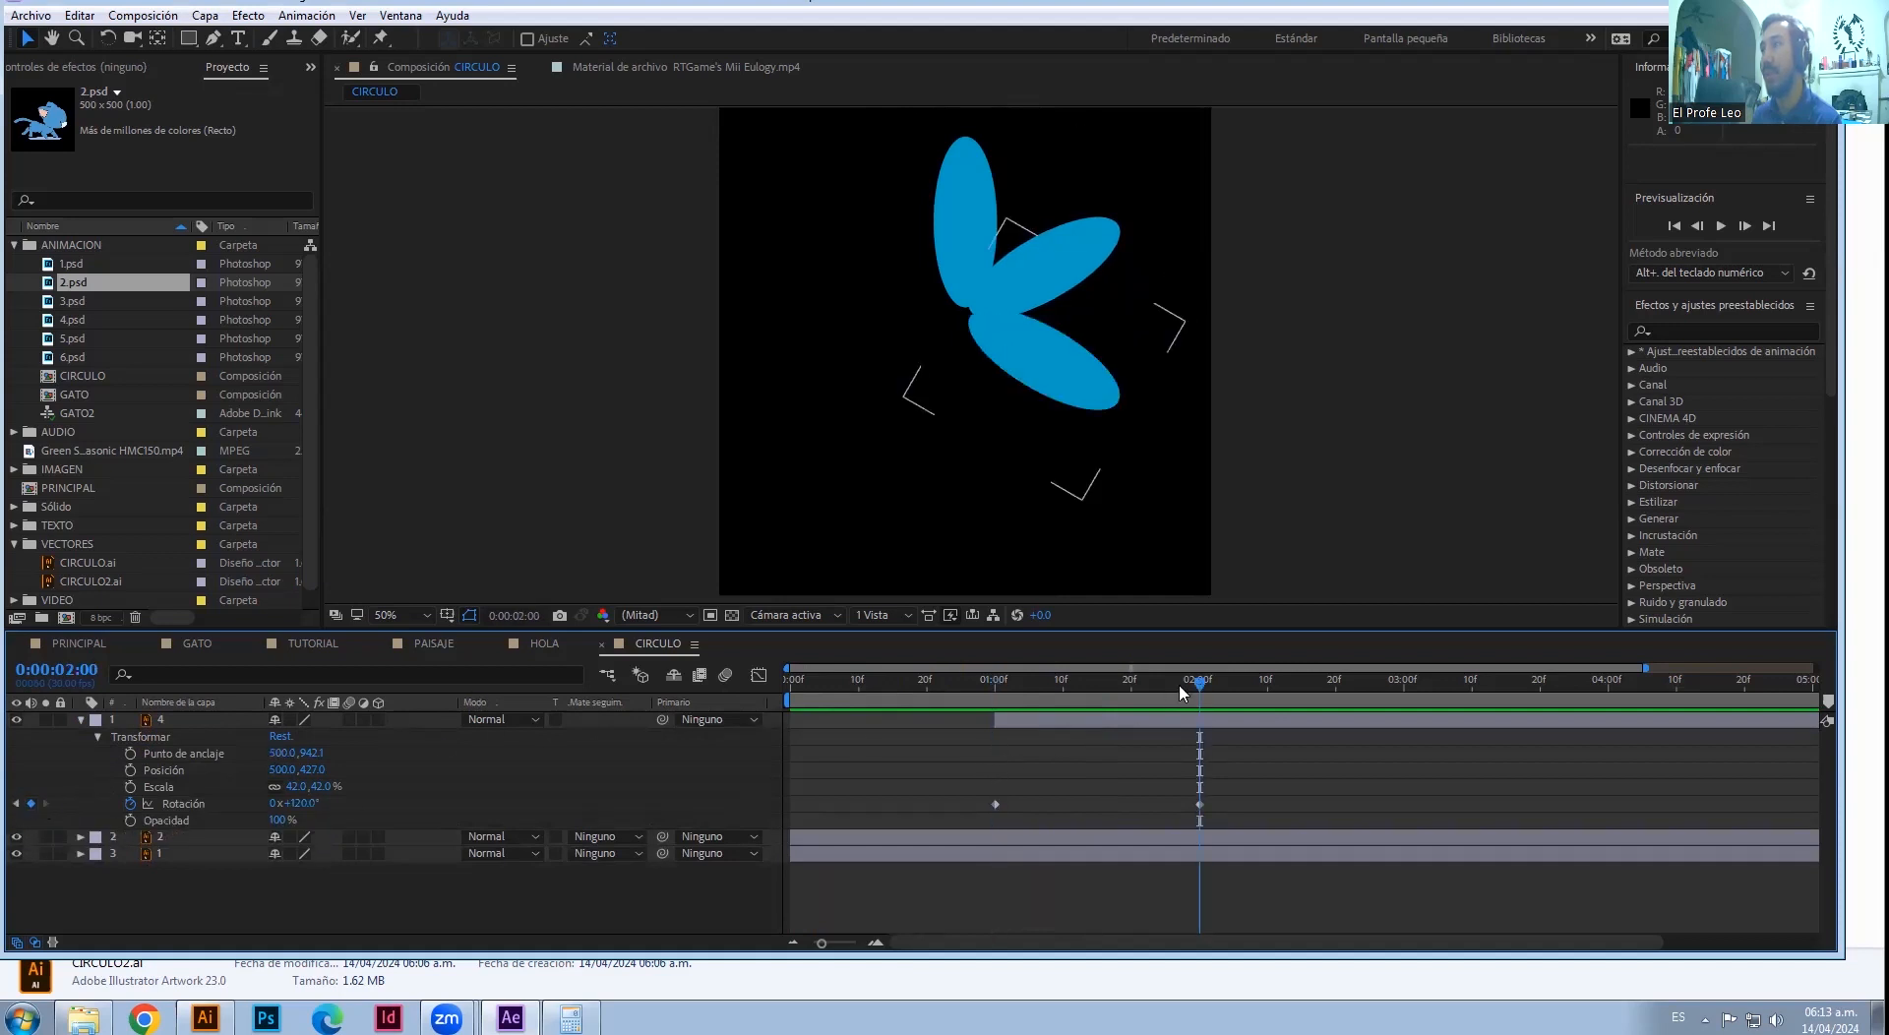
# - Duplicate layer 4, split the copy at 0:00:02:00 and delete the copy's earlier segment
pyautogui.click(1206, 724)
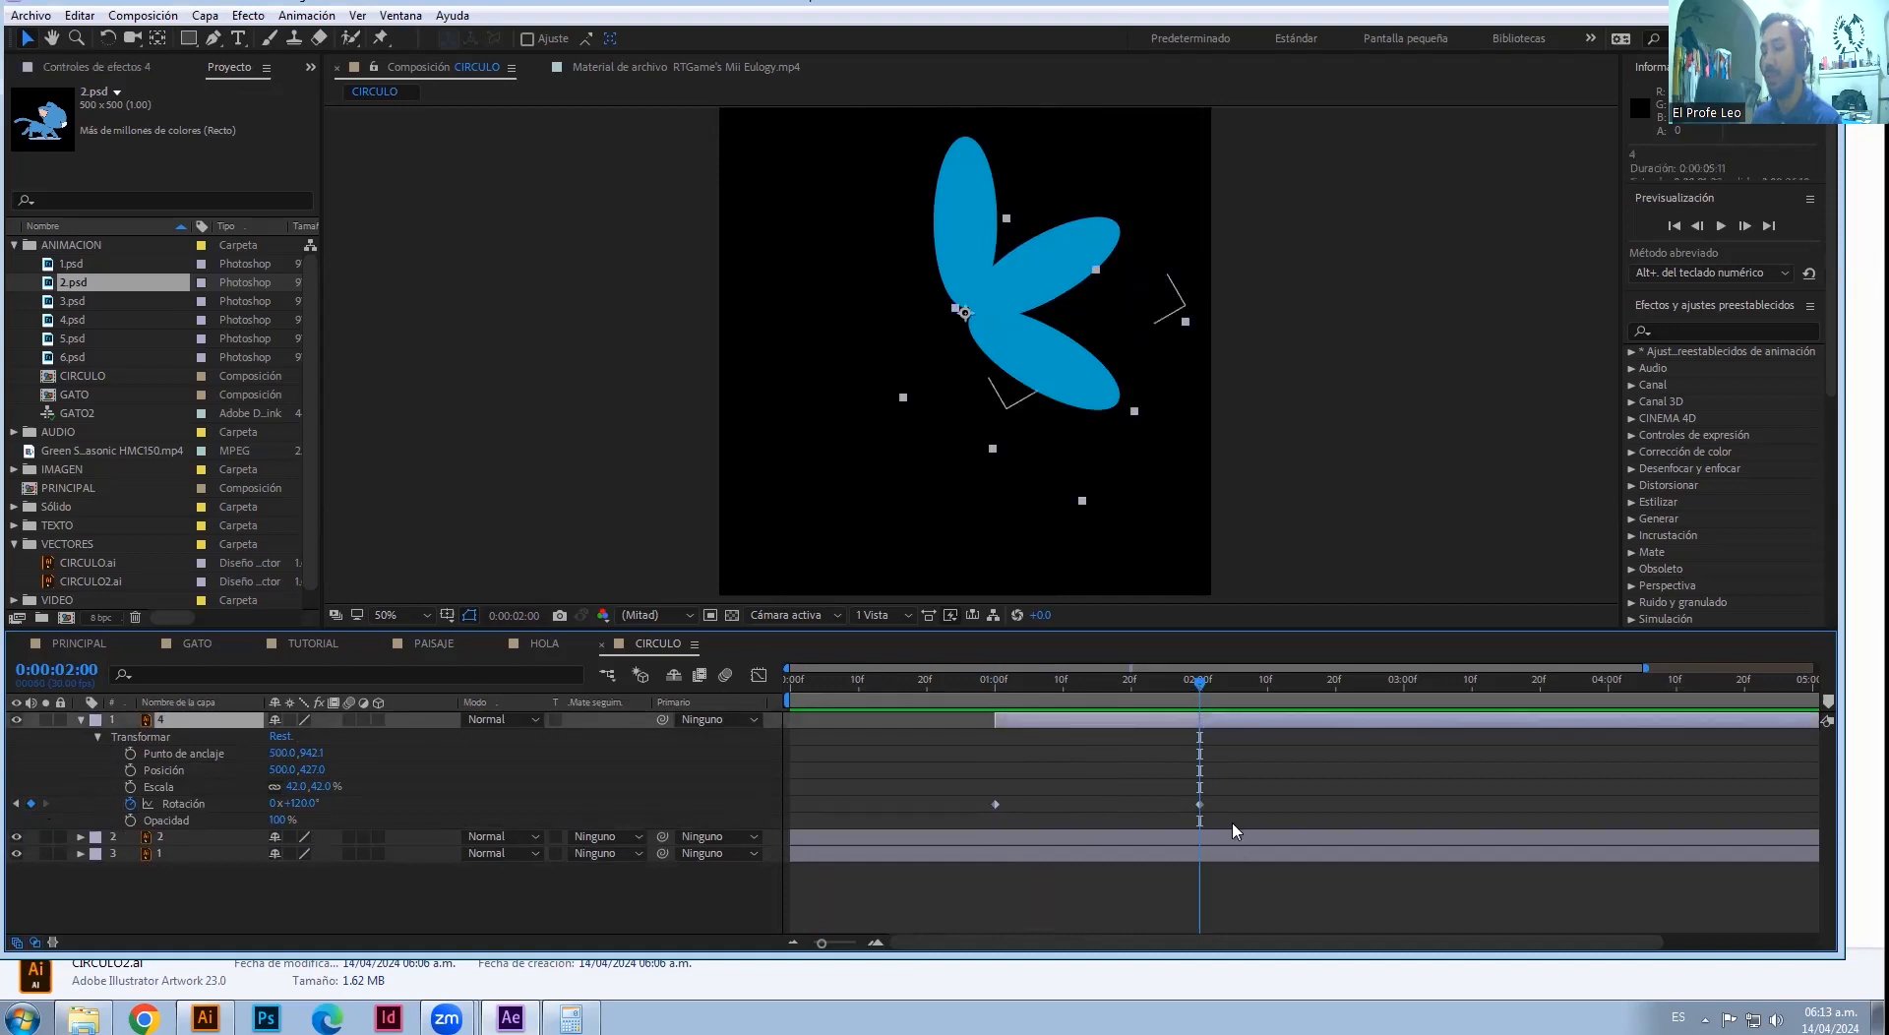
pyautogui.hotkey('ctrl', 'd')
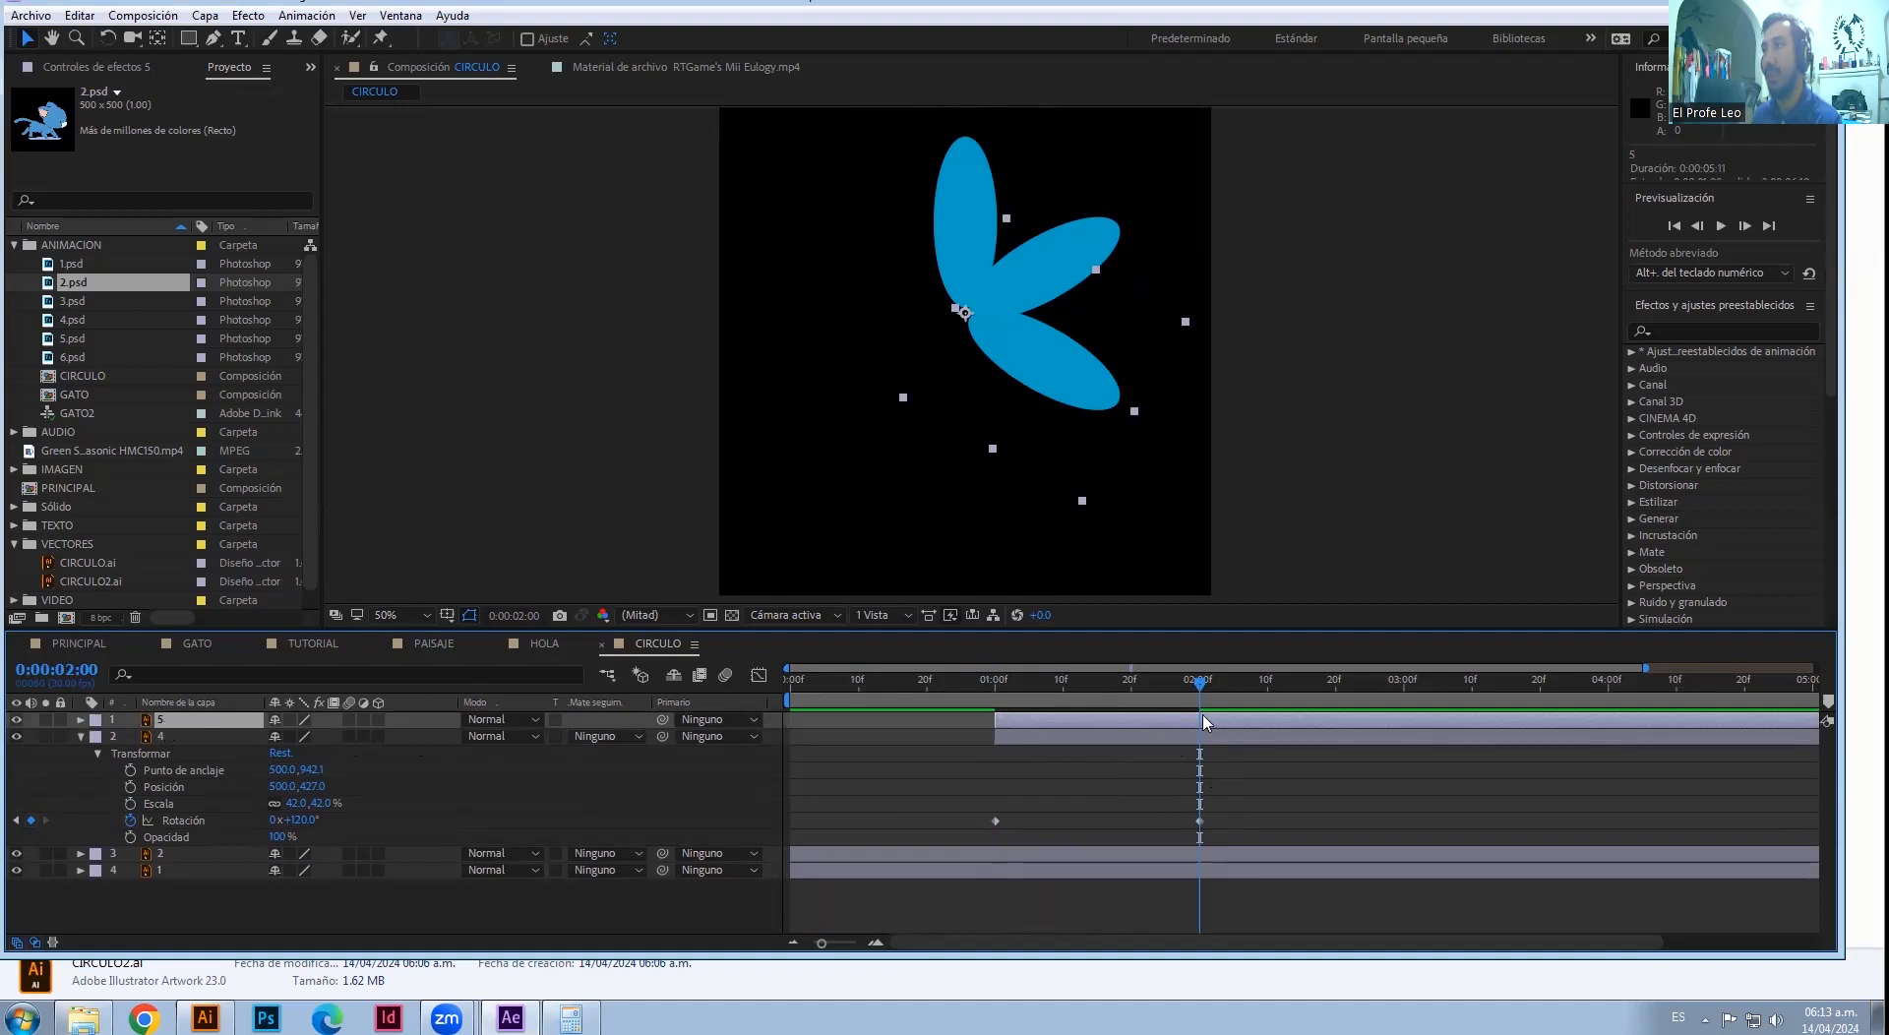
pyautogui.hotkey('ctrl', 'shift', 'd')
pyautogui.click(1182, 735)
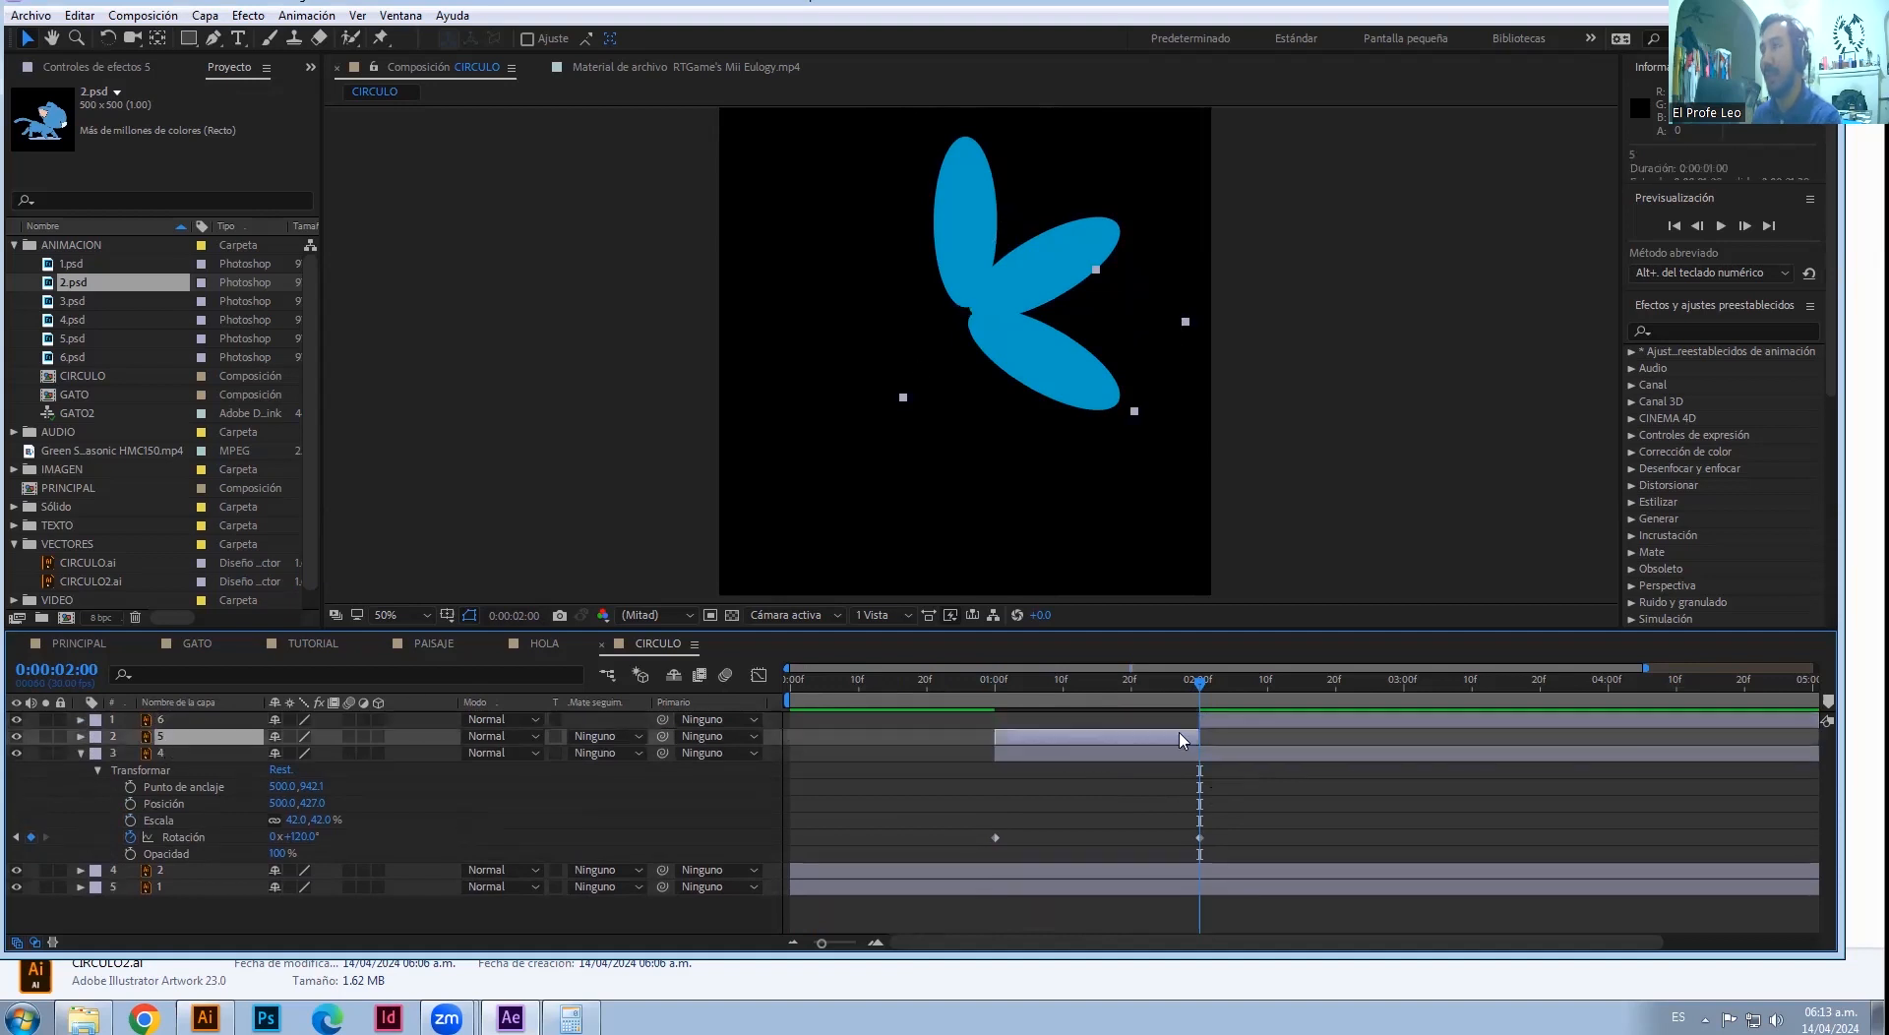
pyautogui.press('Delete')
# - Expand layer 6's Transform properties and delete its rotation keyframe at 0:00:01:00
pyautogui.click(1219, 721)
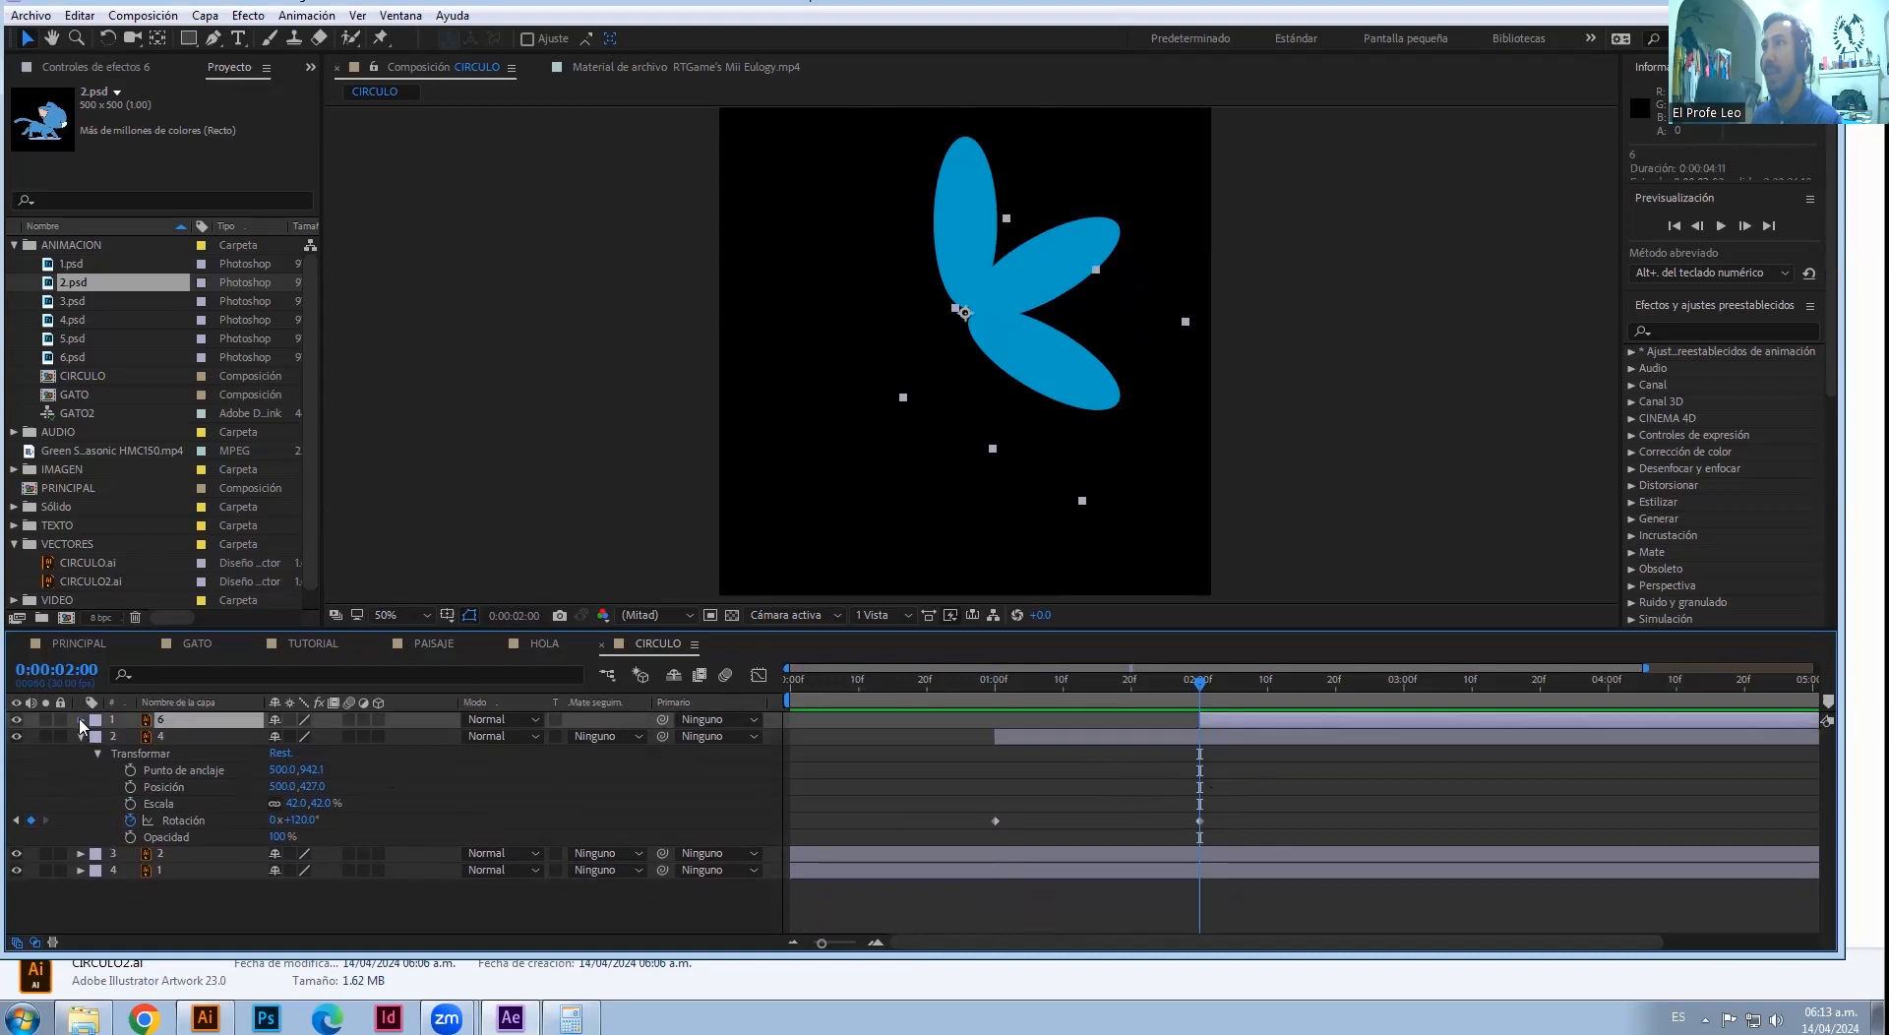
pyautogui.click(81, 720)
pyautogui.click(97, 738)
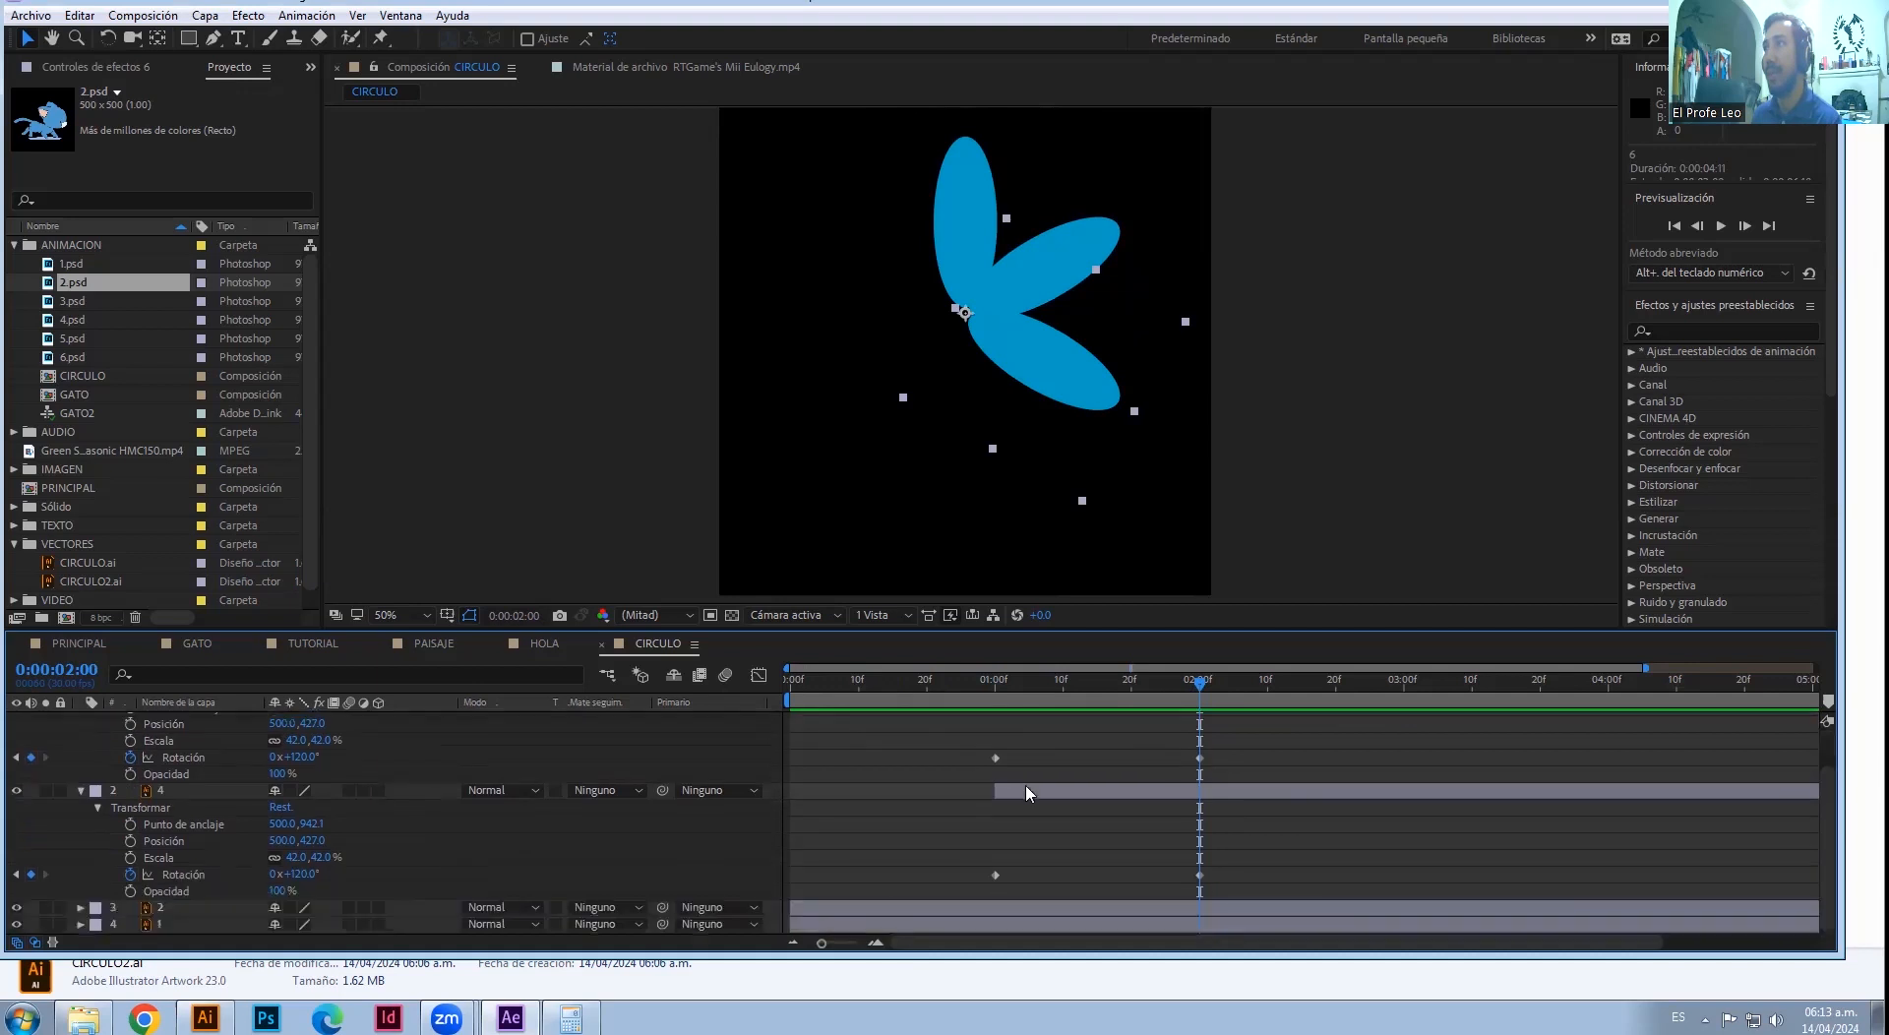
pyautogui.moveTo(1031, 785); pyautogui.dragTo(935, 815)
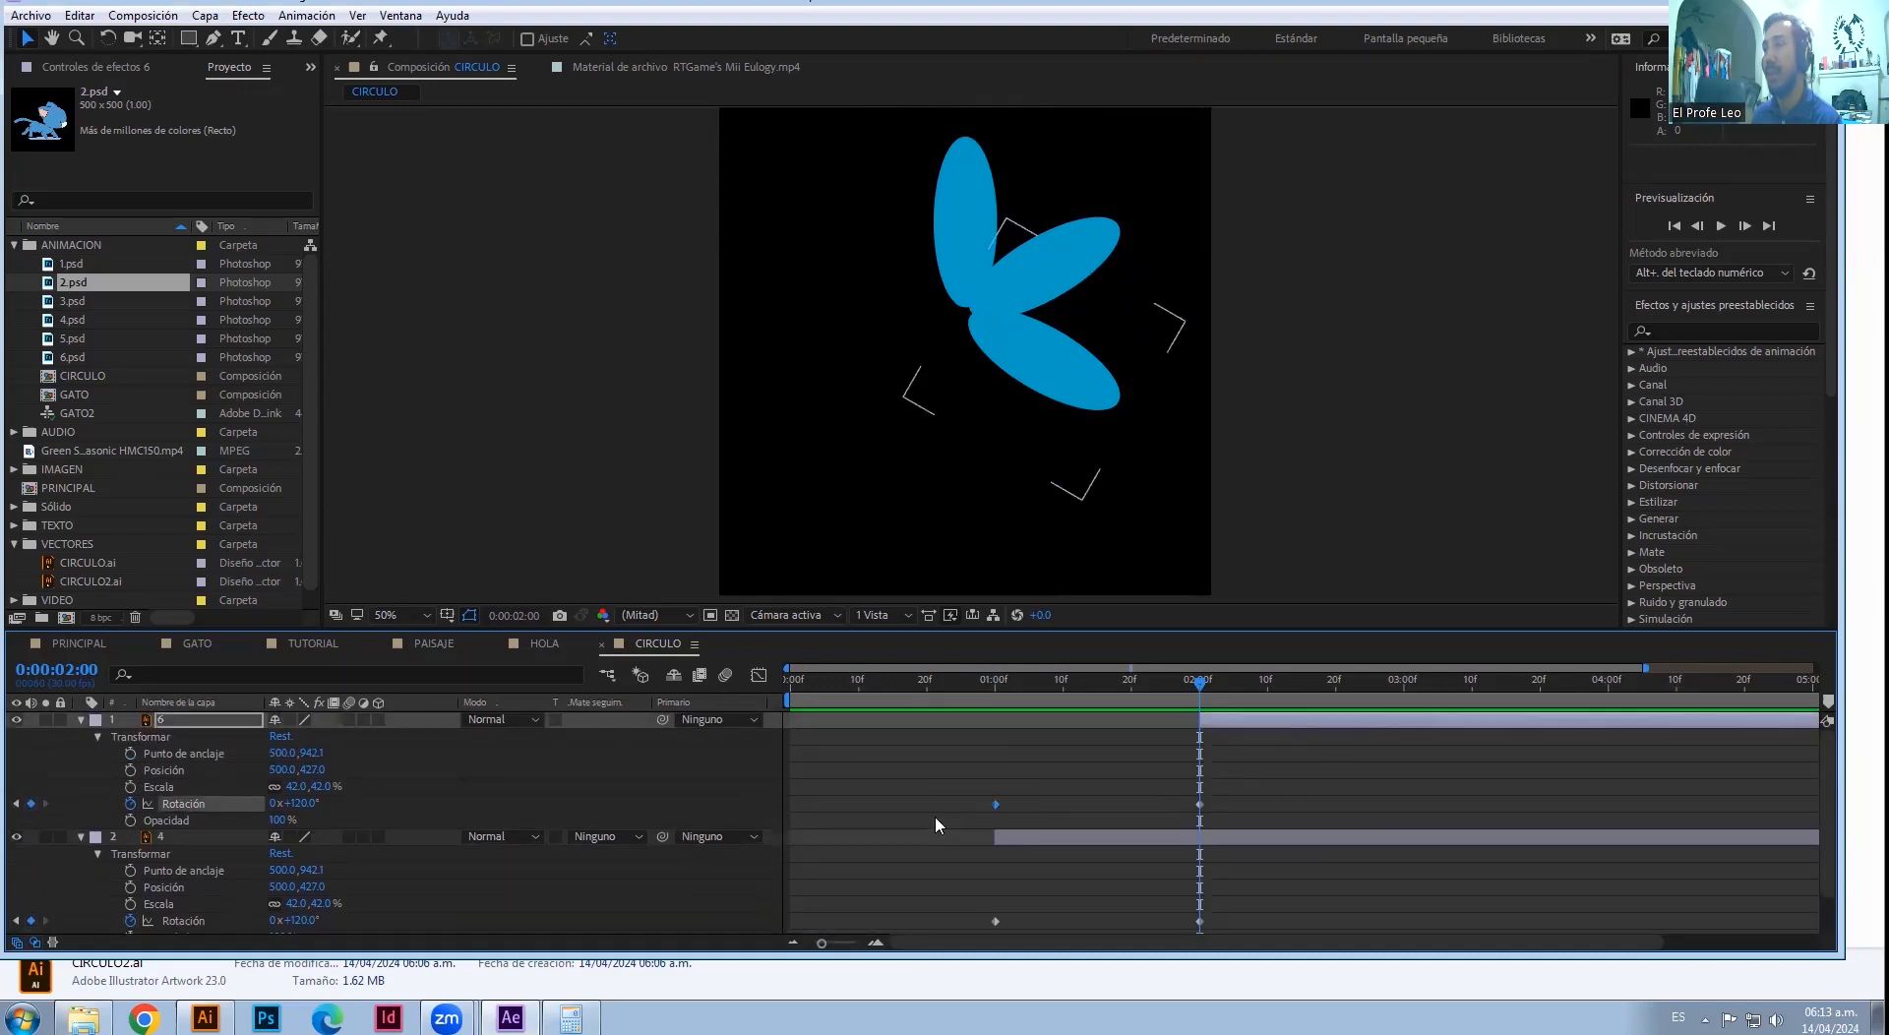
pyautogui.press('Delete')
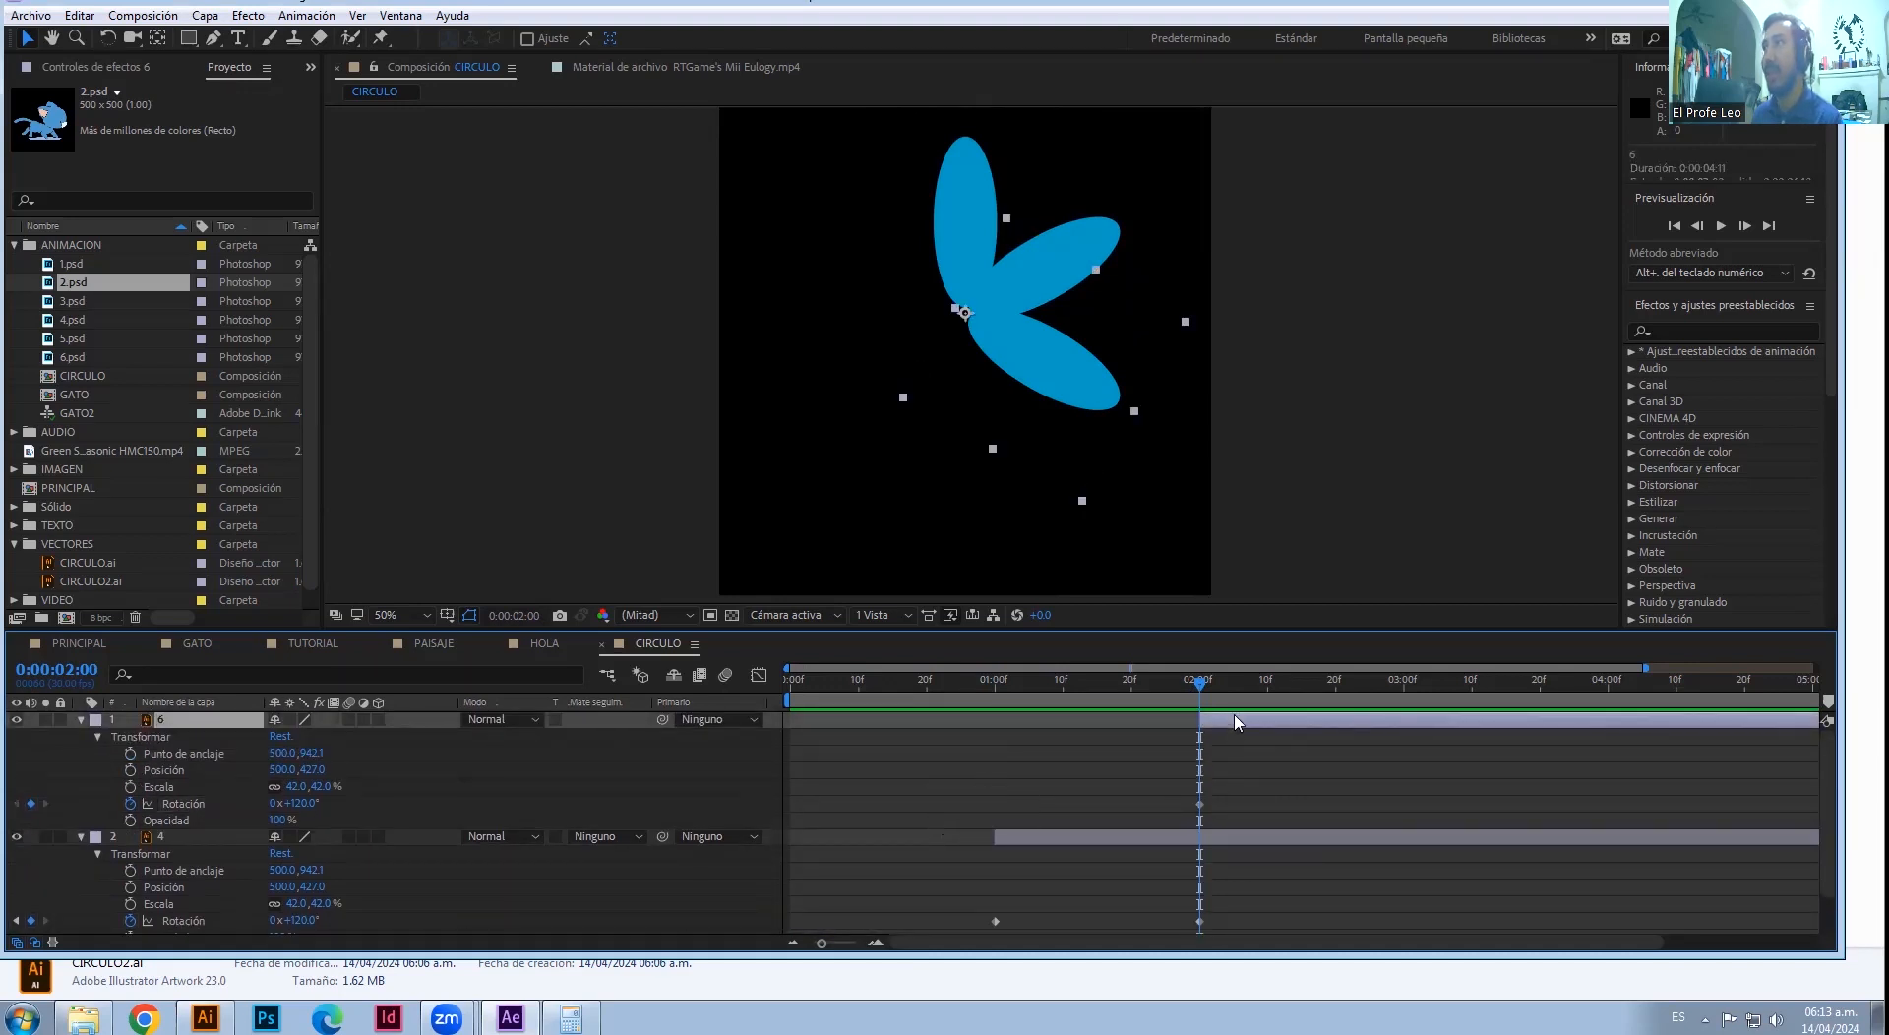
# - Set layer 6's rotation to 180° at 0:00:03:00 and scrub through the movement
pyautogui.click(1213, 681)
pyautogui.moveTo(1239, 685); pyautogui.dragTo(1403, 686)
pyautogui.click(298, 803)
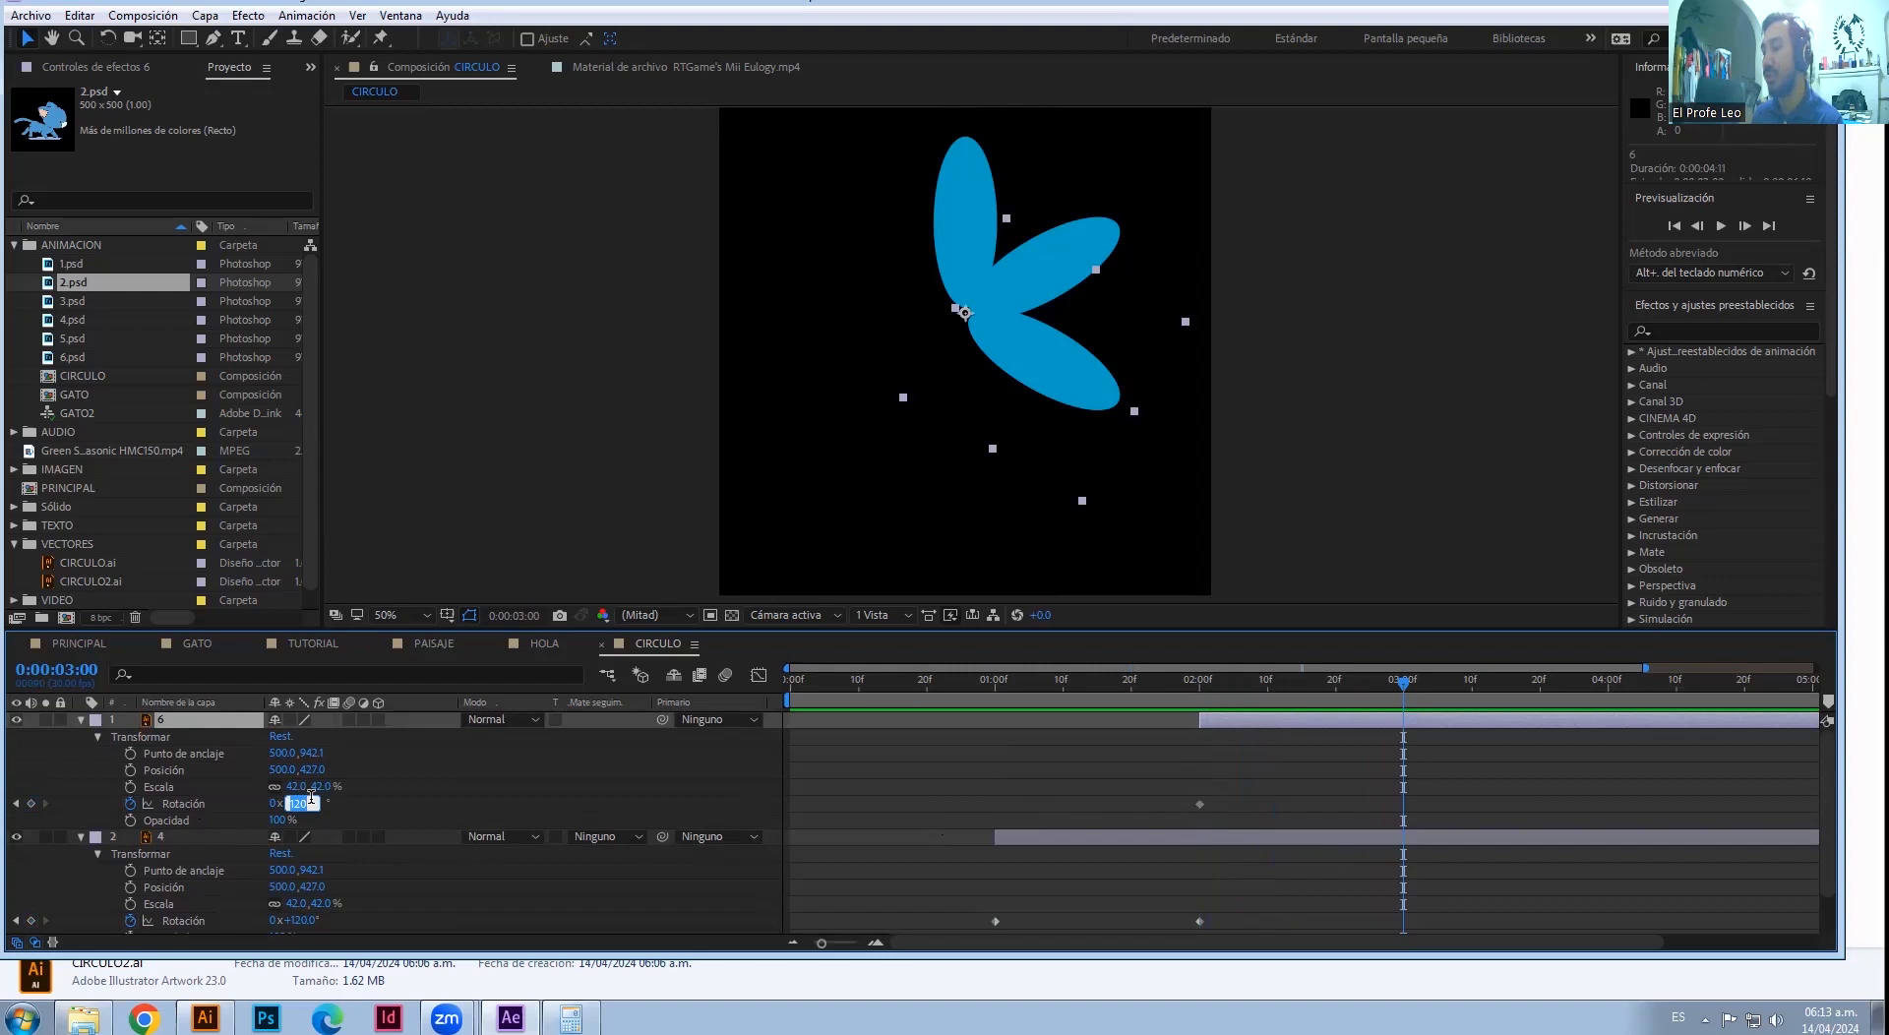
pyautogui.write('180')
pyautogui.press('Return')
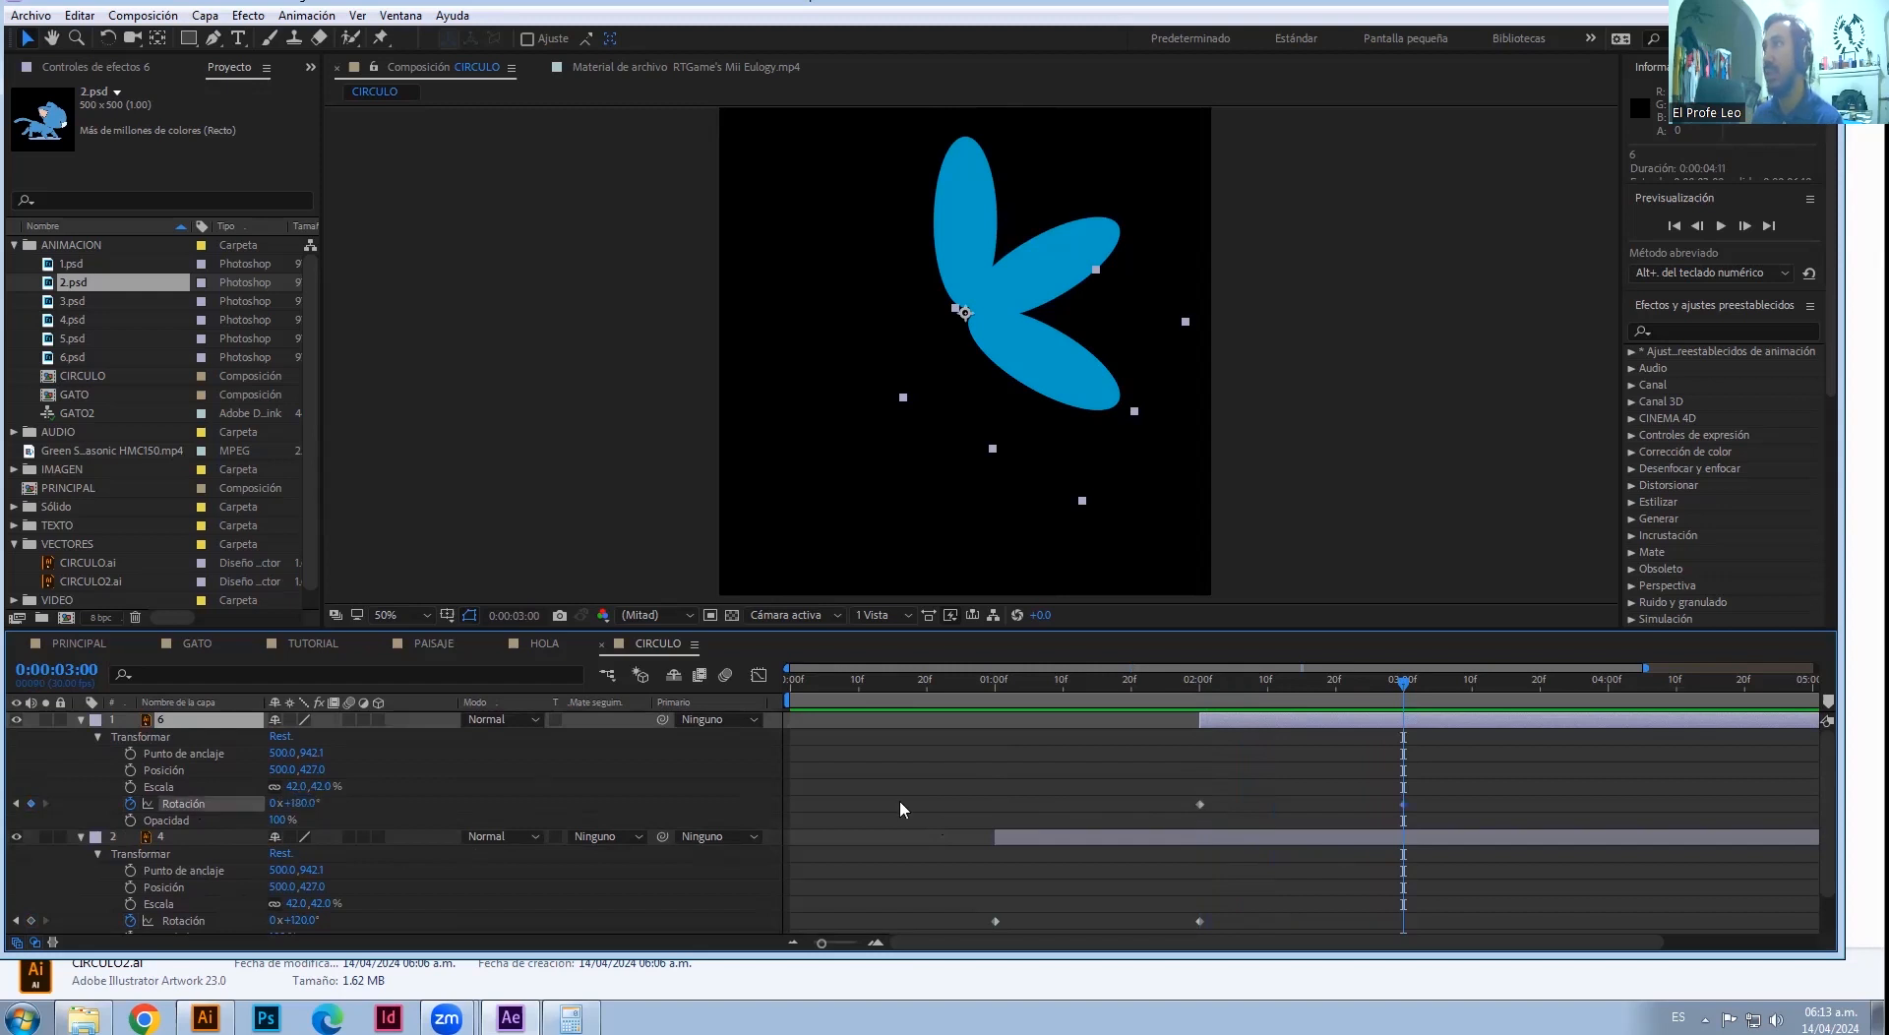
pyautogui.moveTo(1257, 683); pyautogui.dragTo(1403, 736)
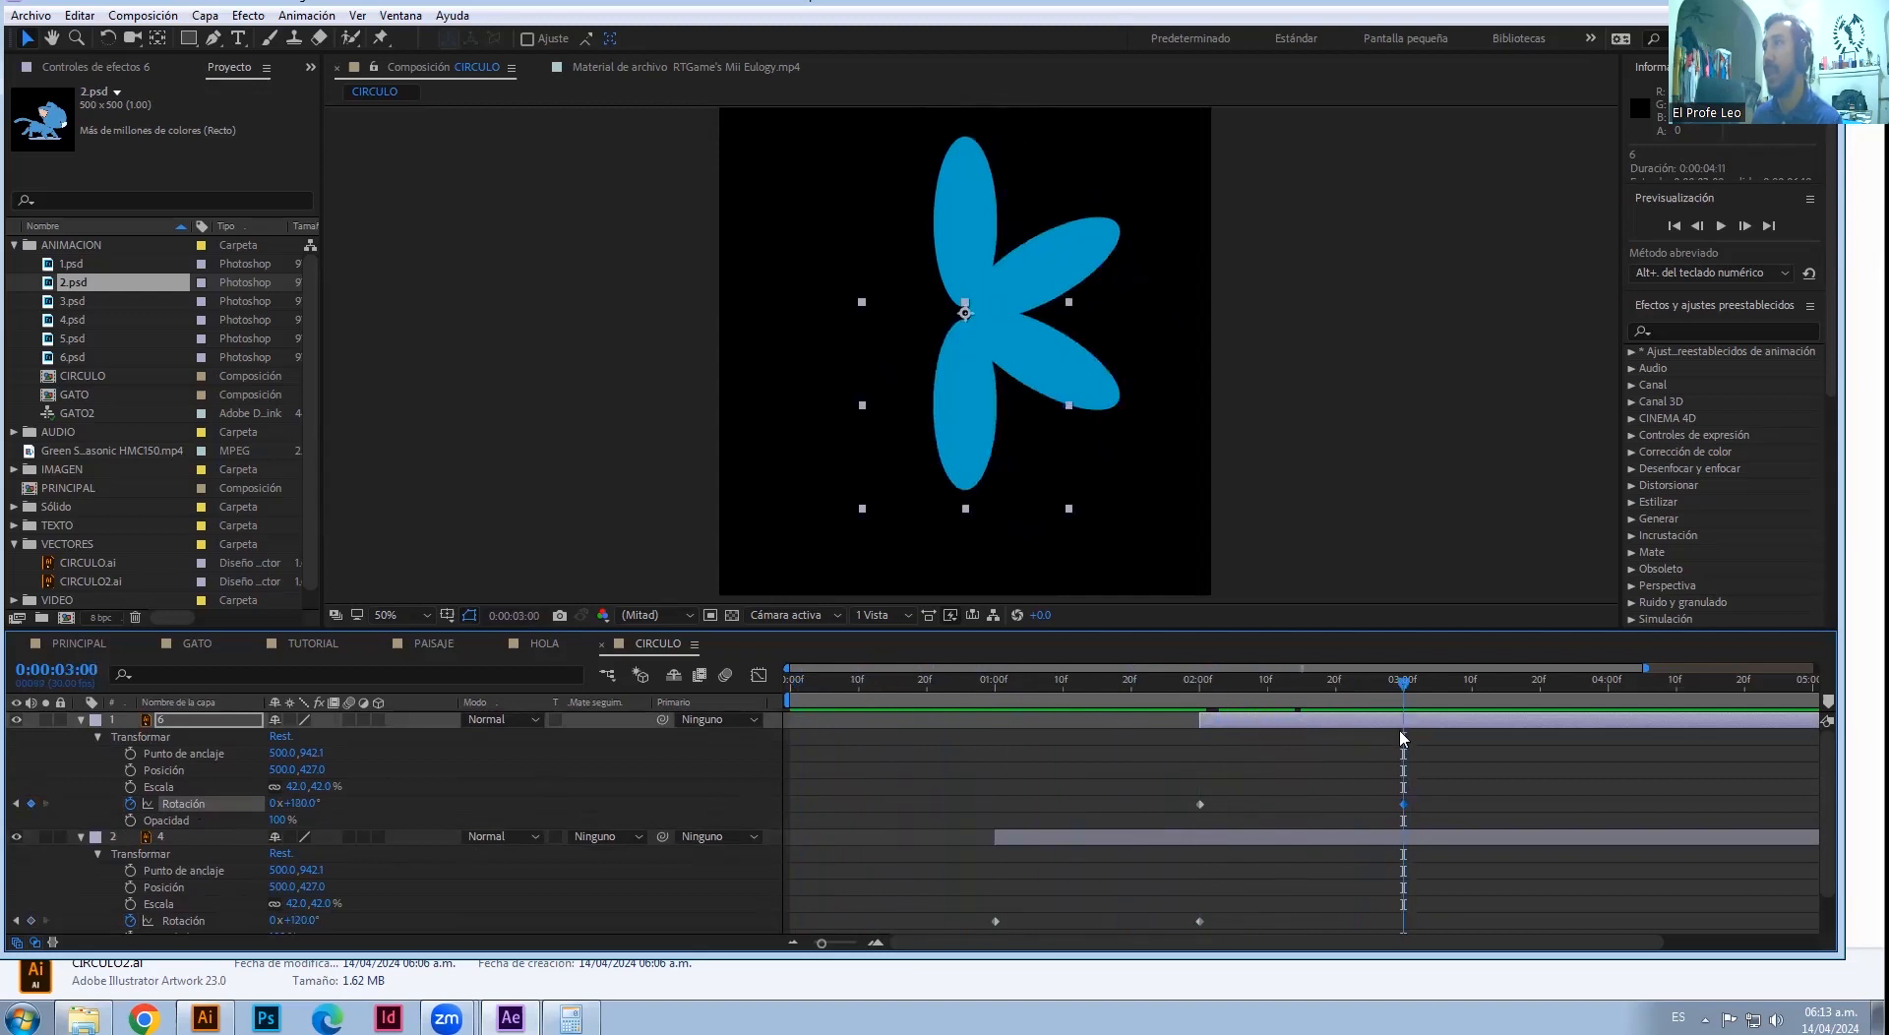
# - Duplicate layer 6, split the copy at 0:00:03:00 and delete the copy's earlier segment
pyautogui.click(1388, 725)
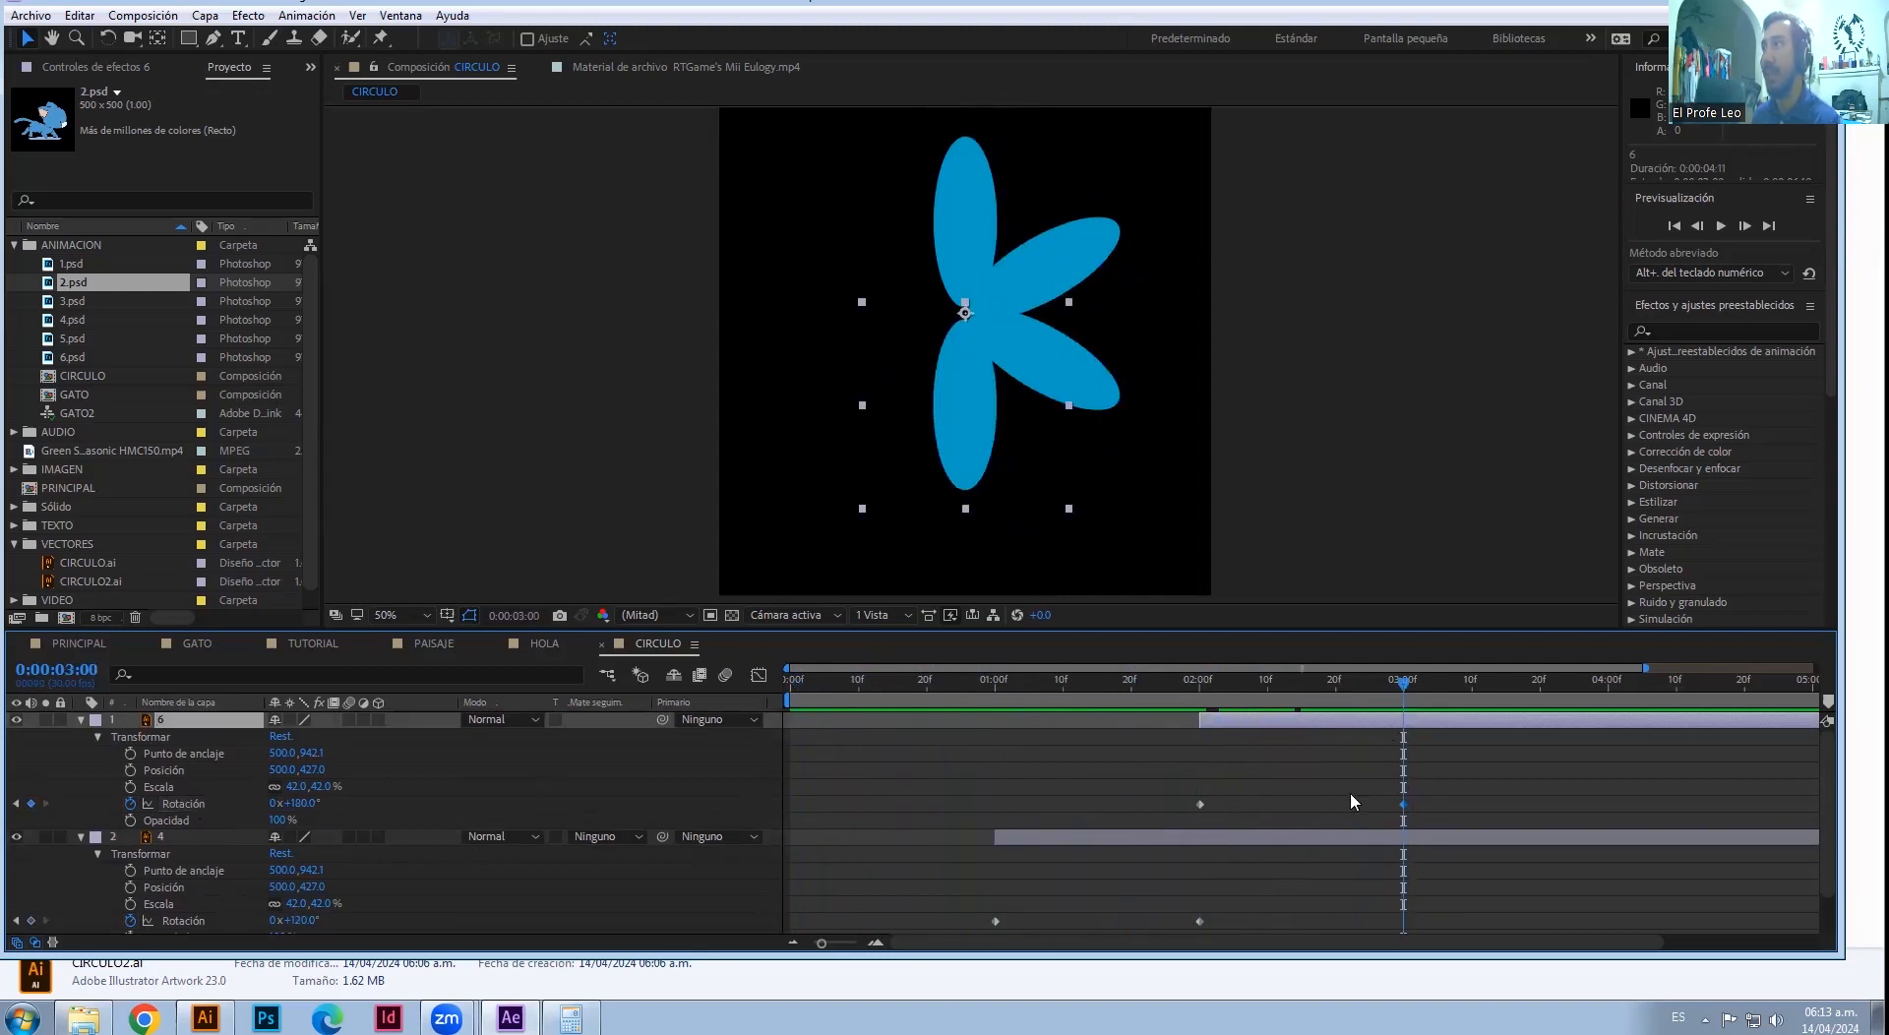
pyautogui.click(16, 803)
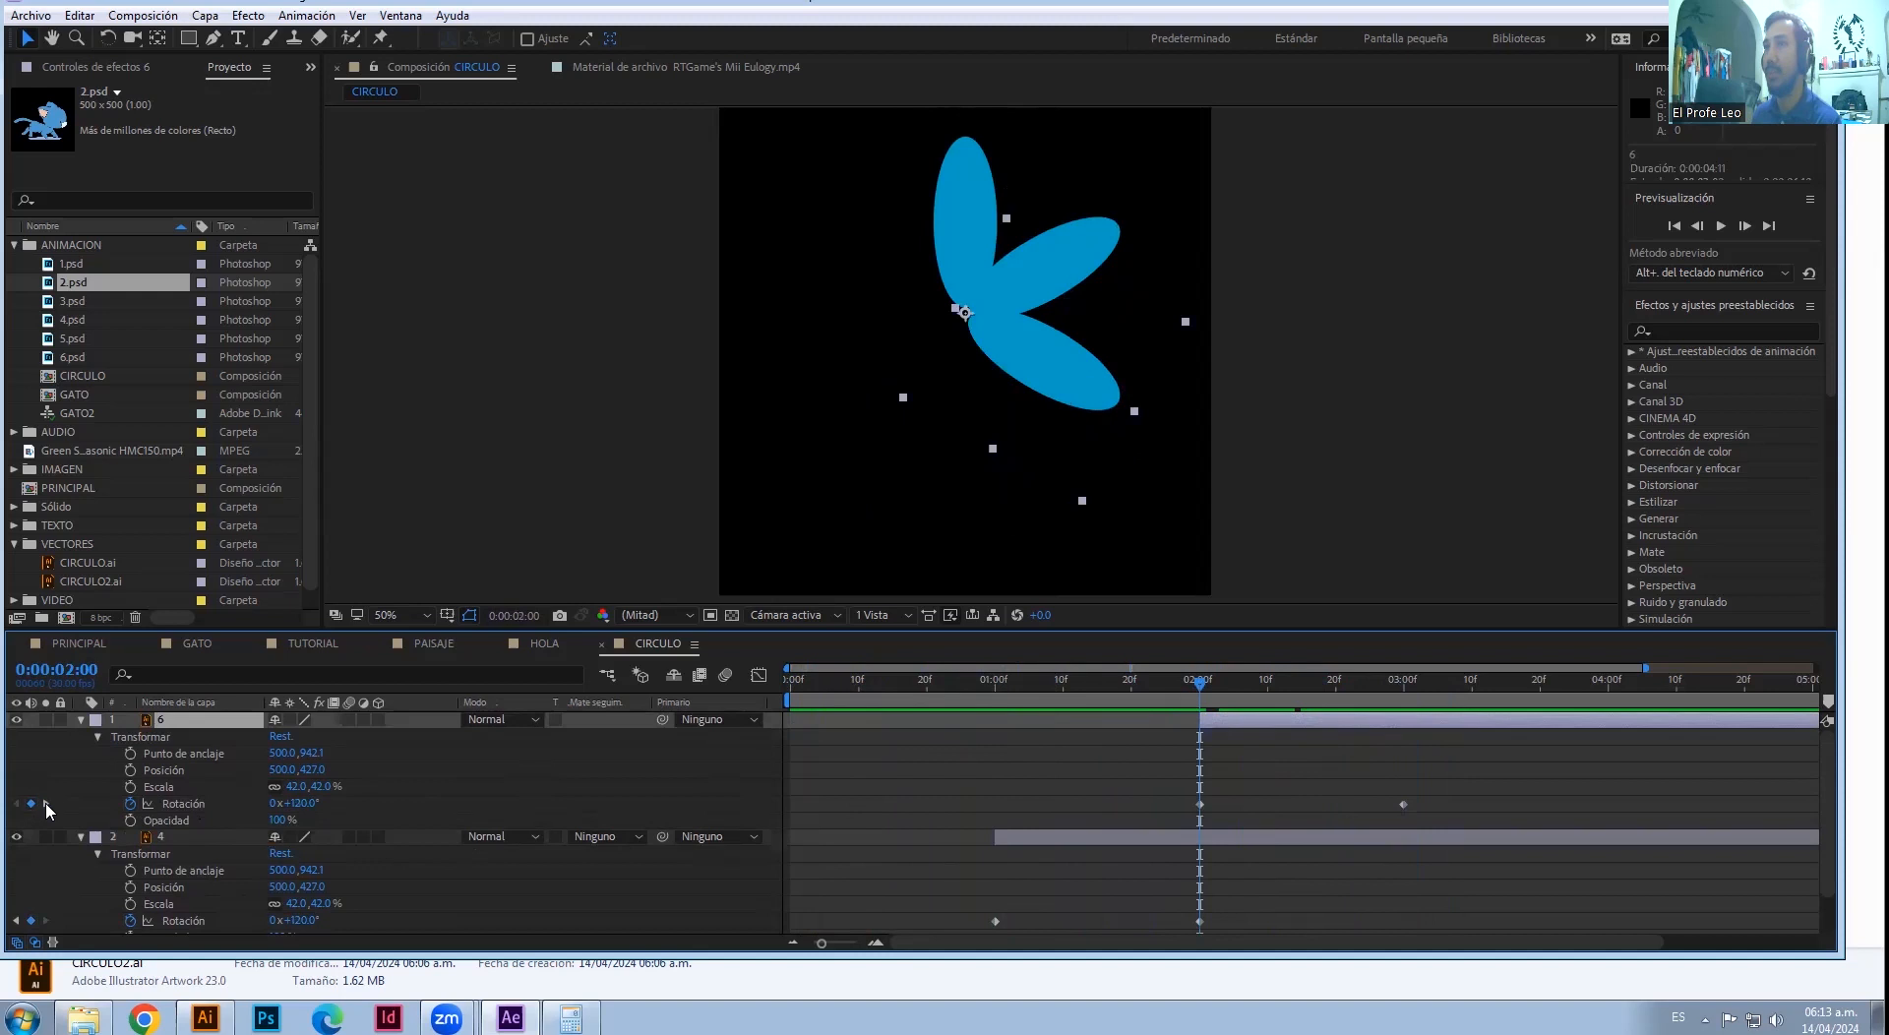
pyautogui.click(45, 803)
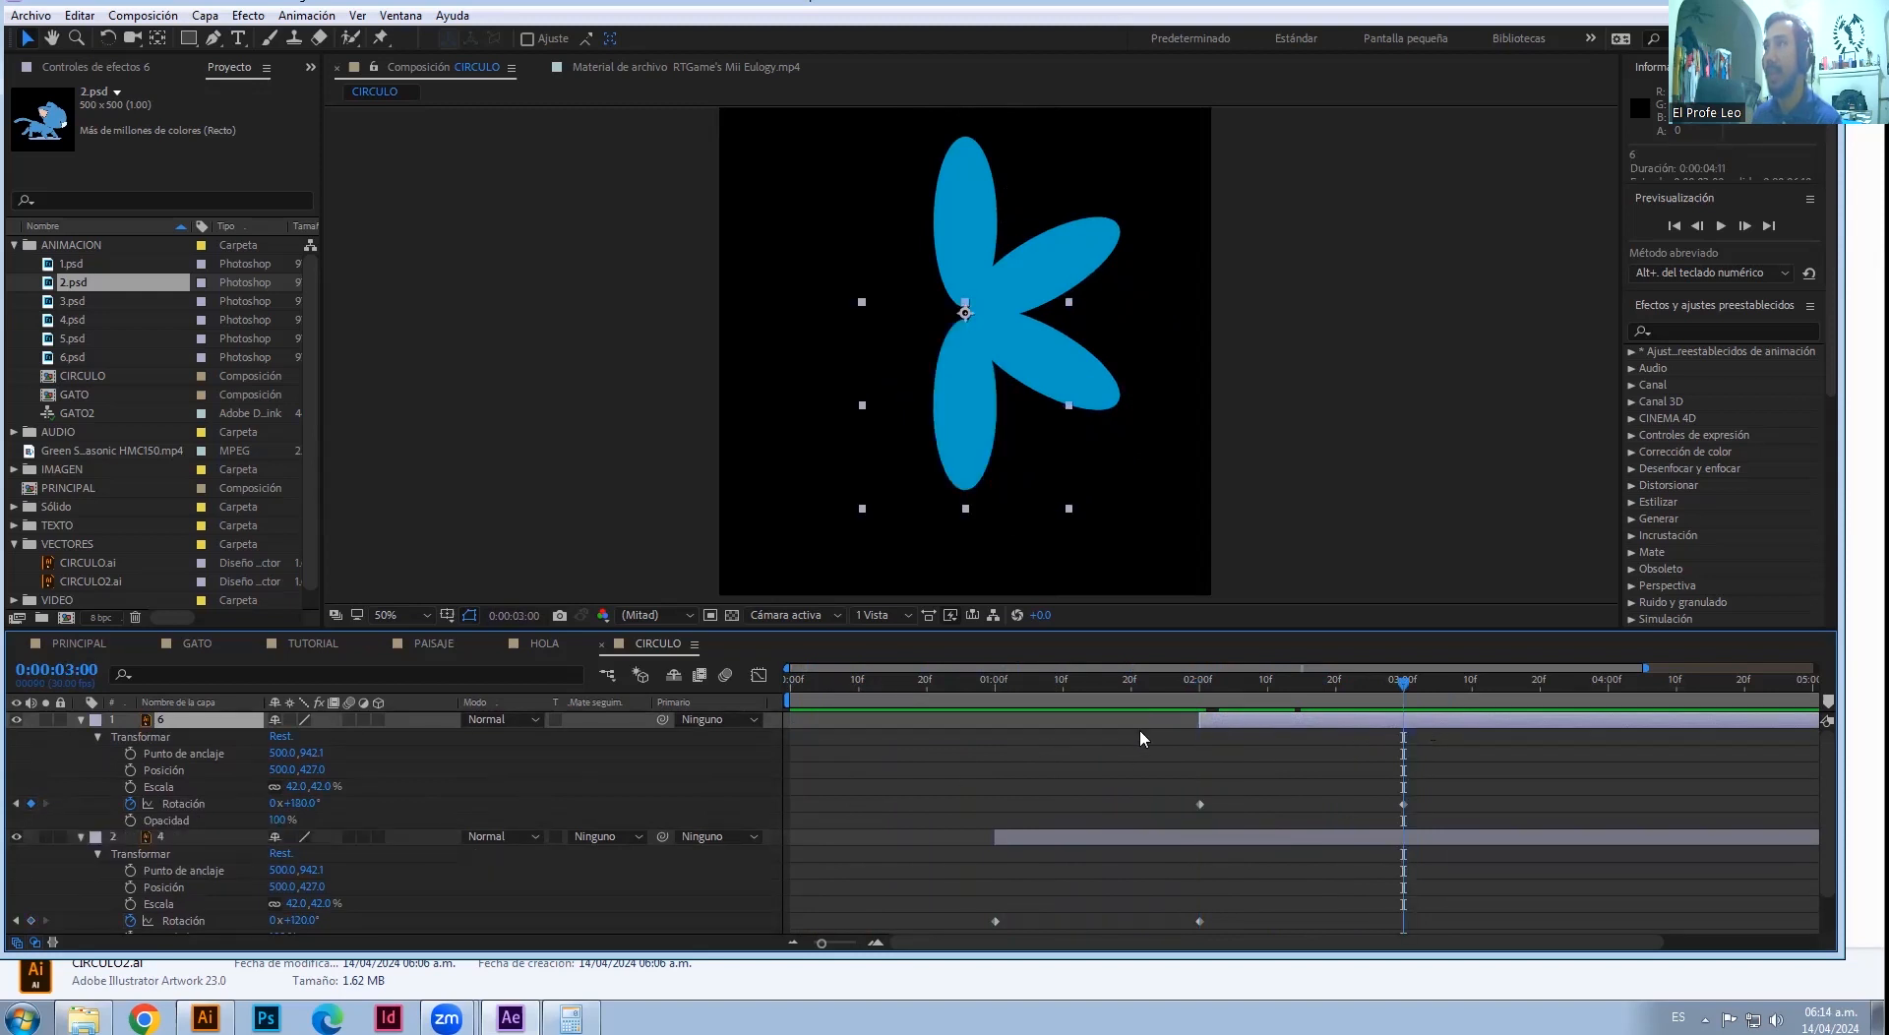
pyautogui.hotkey('ctrl', 'd')
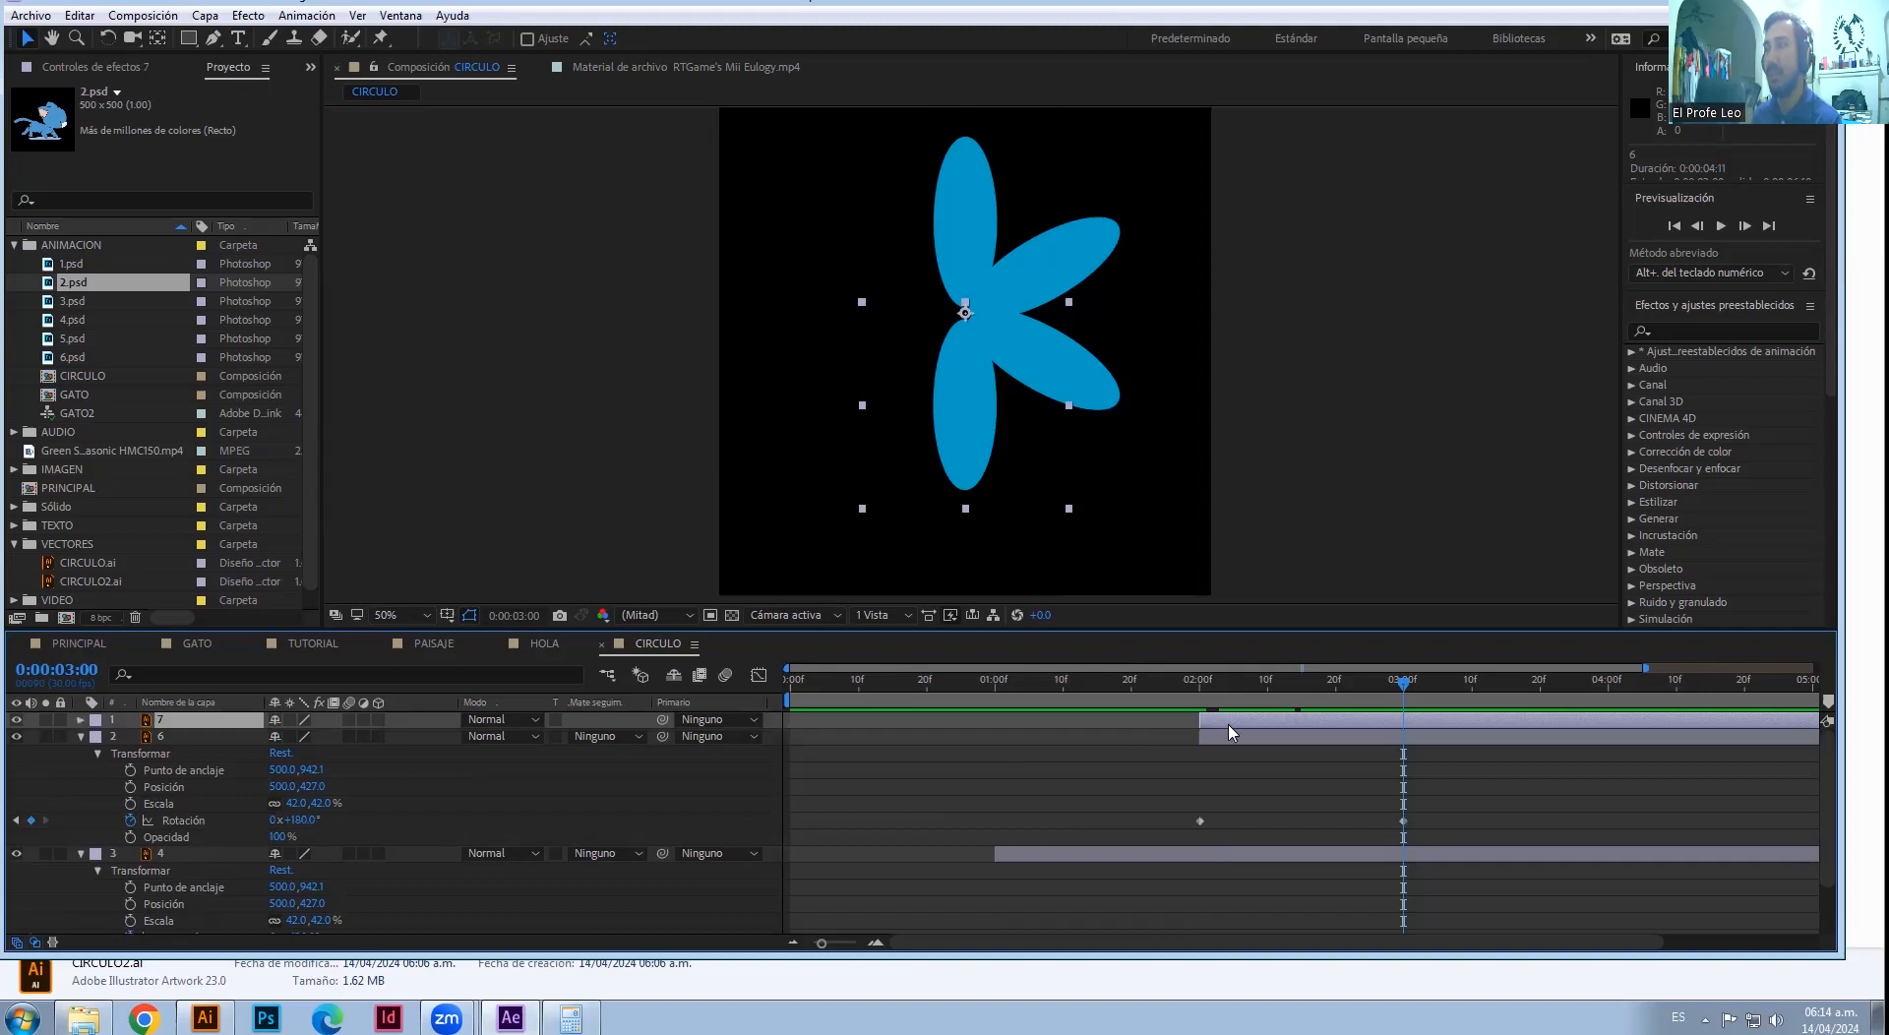
pyautogui.hotkey('ctrl', 'shift', 'd')
pyautogui.click(1328, 740)
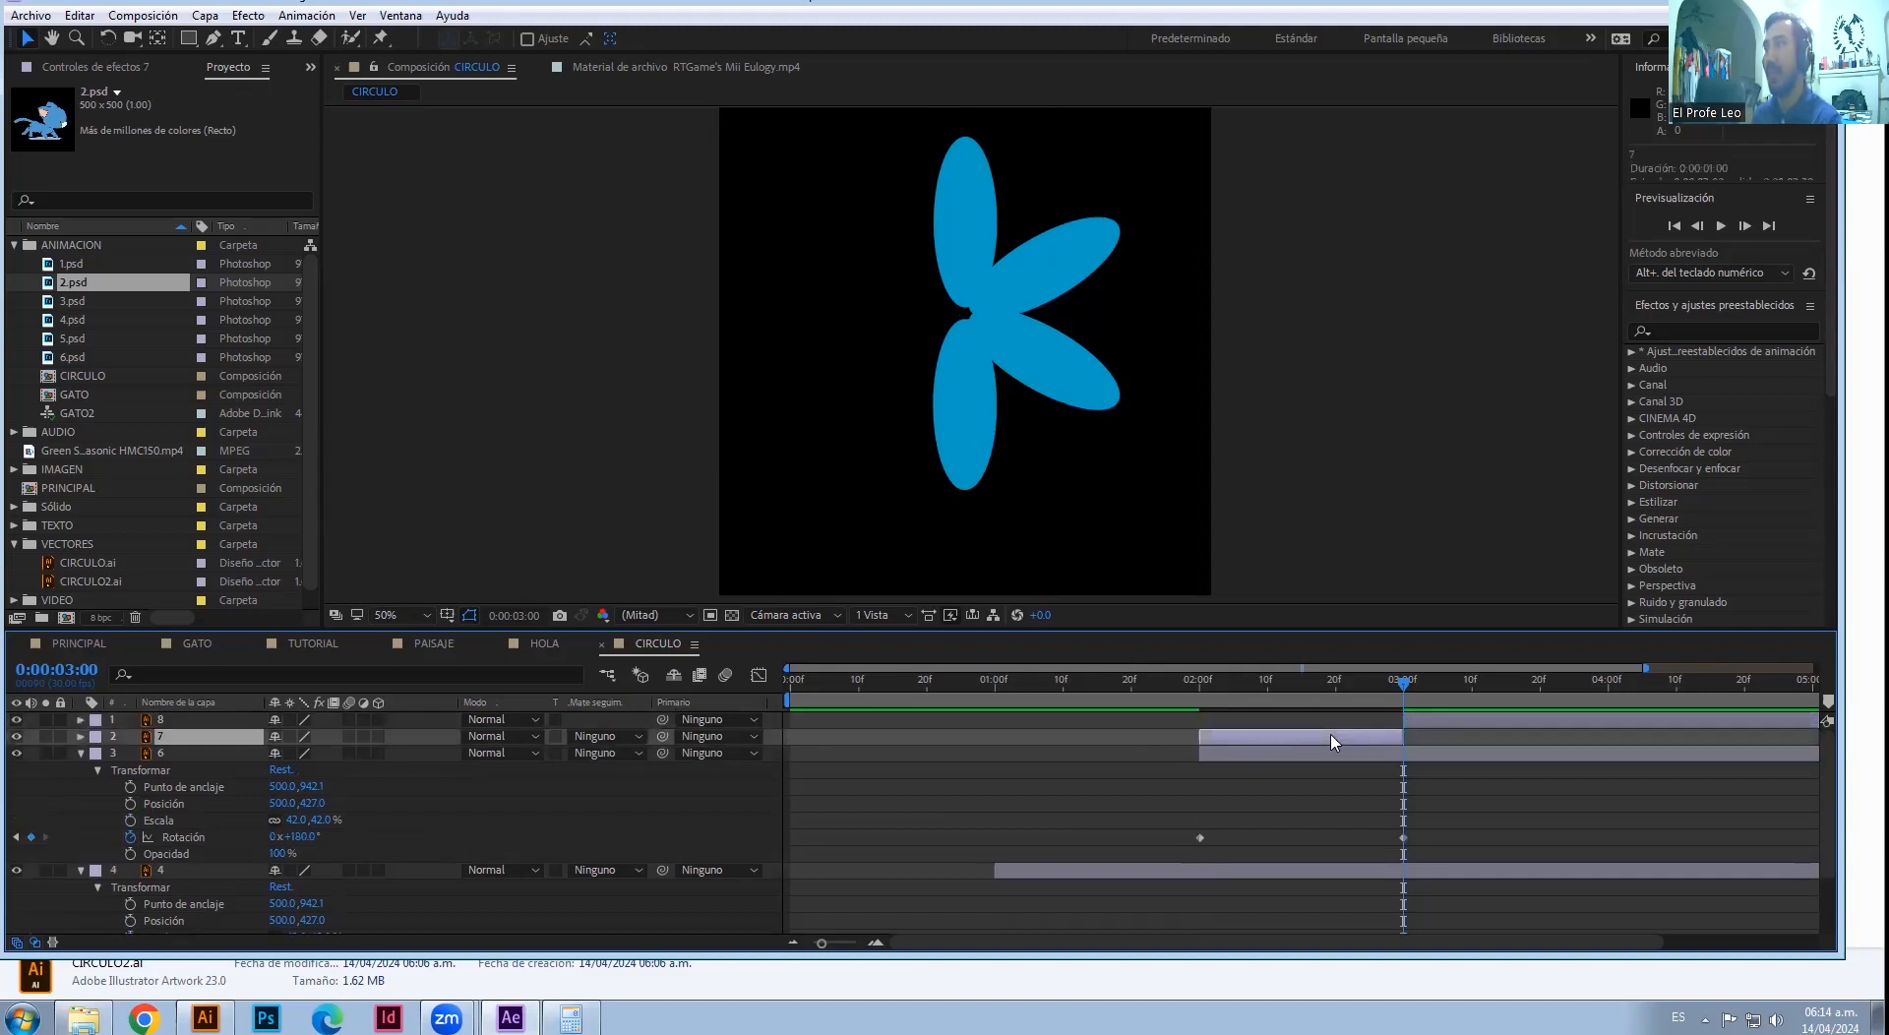
pyautogui.press('Delete')
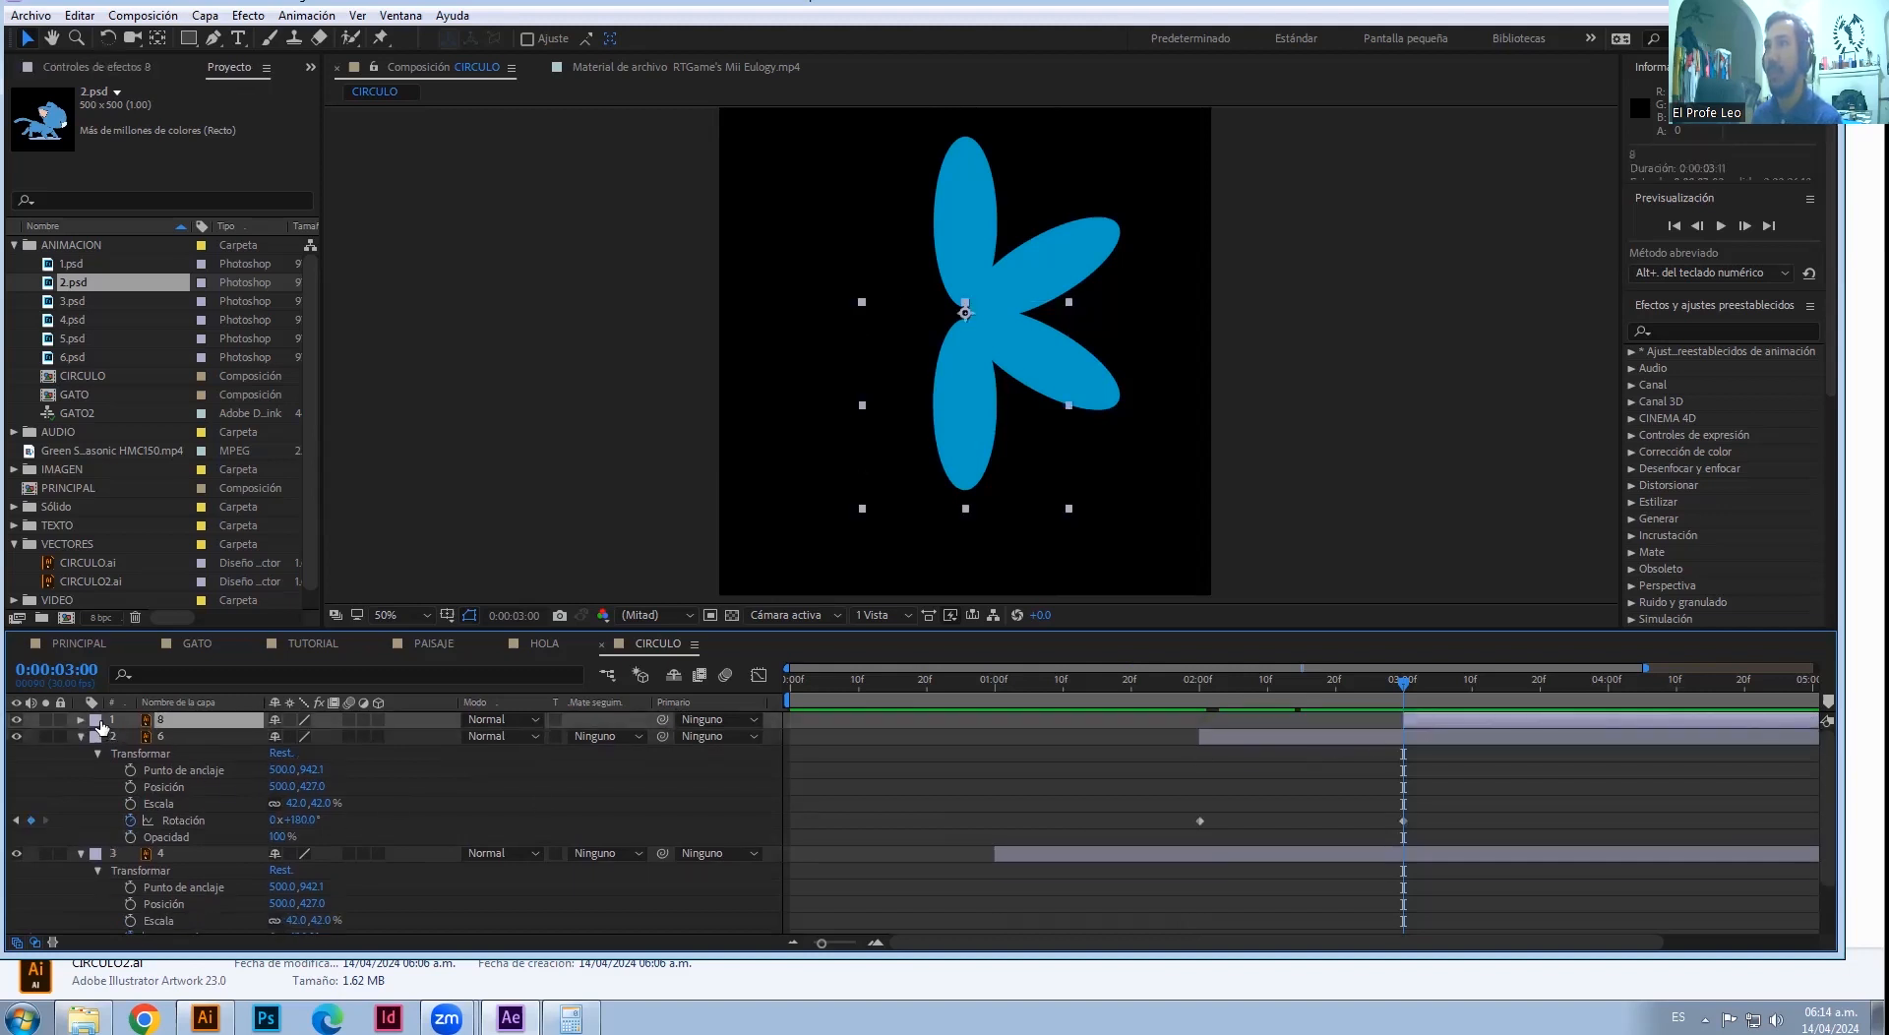
# - Expand layer 8's Transform properties and delete its rotation keyframe at 0:00:02:00
pyautogui.scroll(-2, 103, 812)
pyautogui.scroll(2, 103, 812)
pyautogui.click(81, 720)
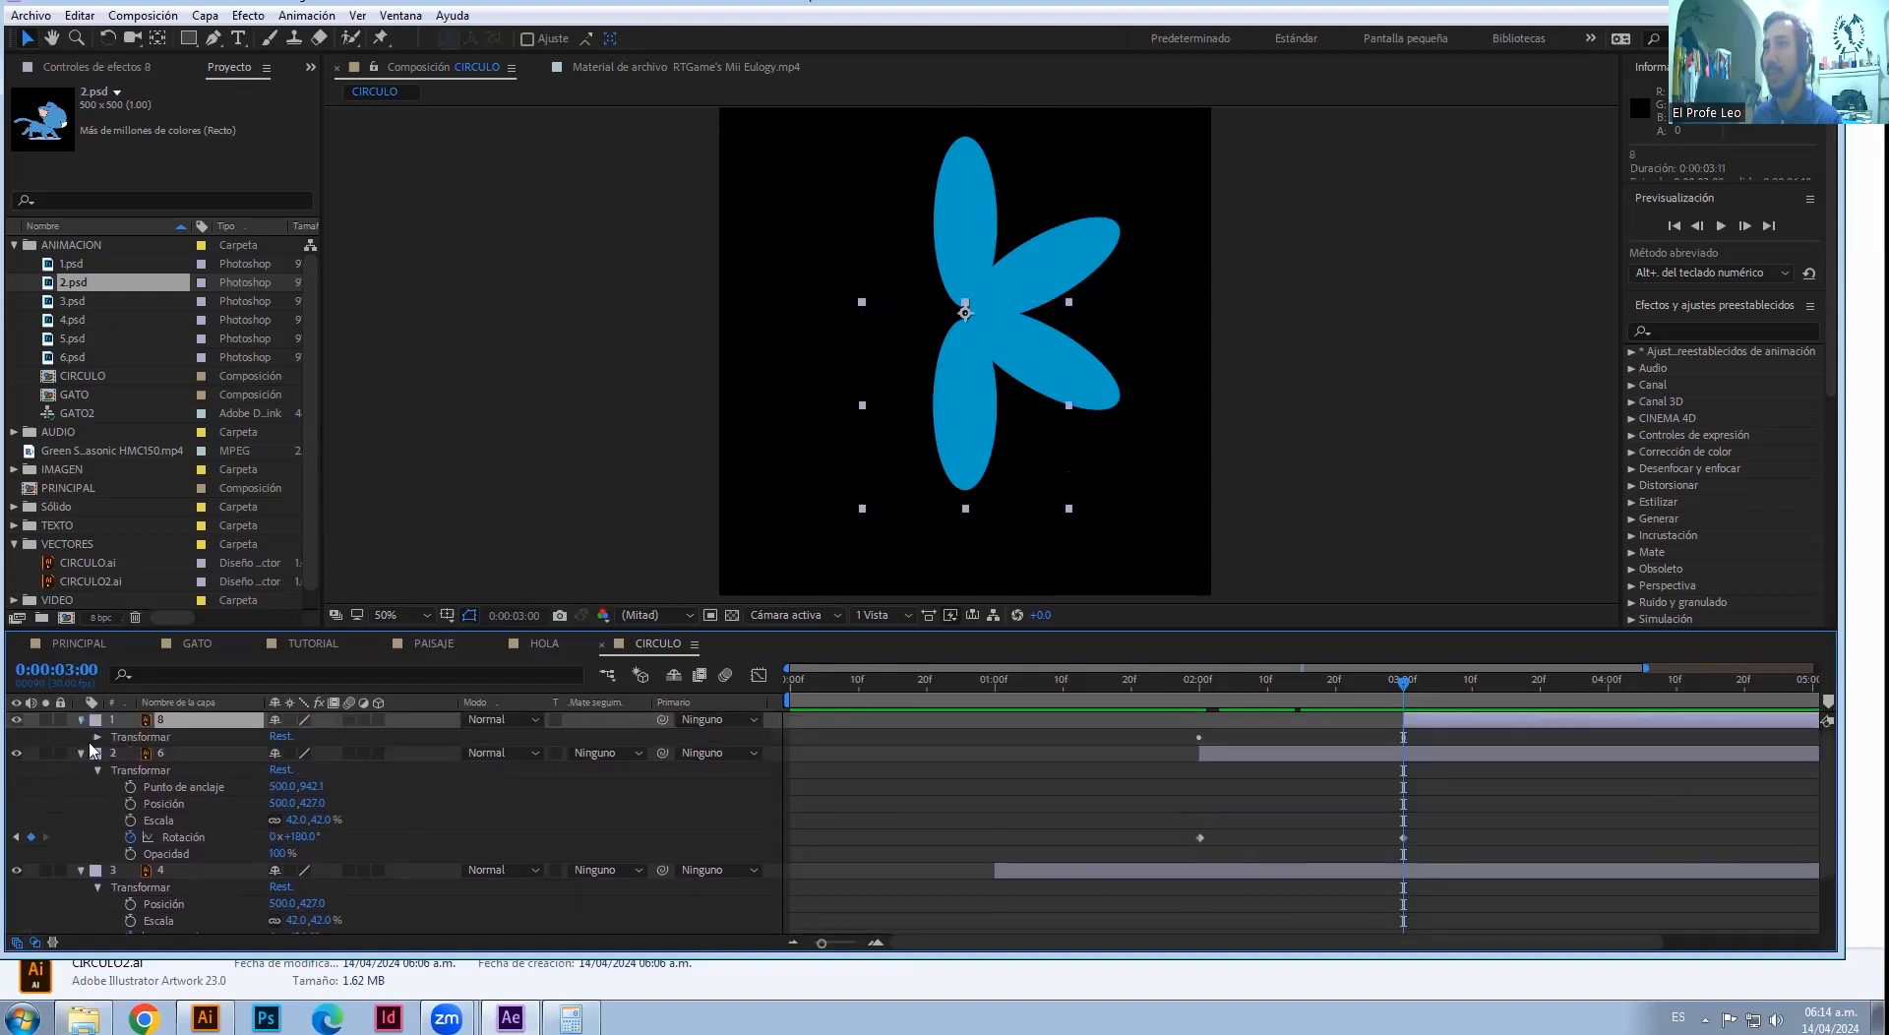
pyautogui.click(99, 737)
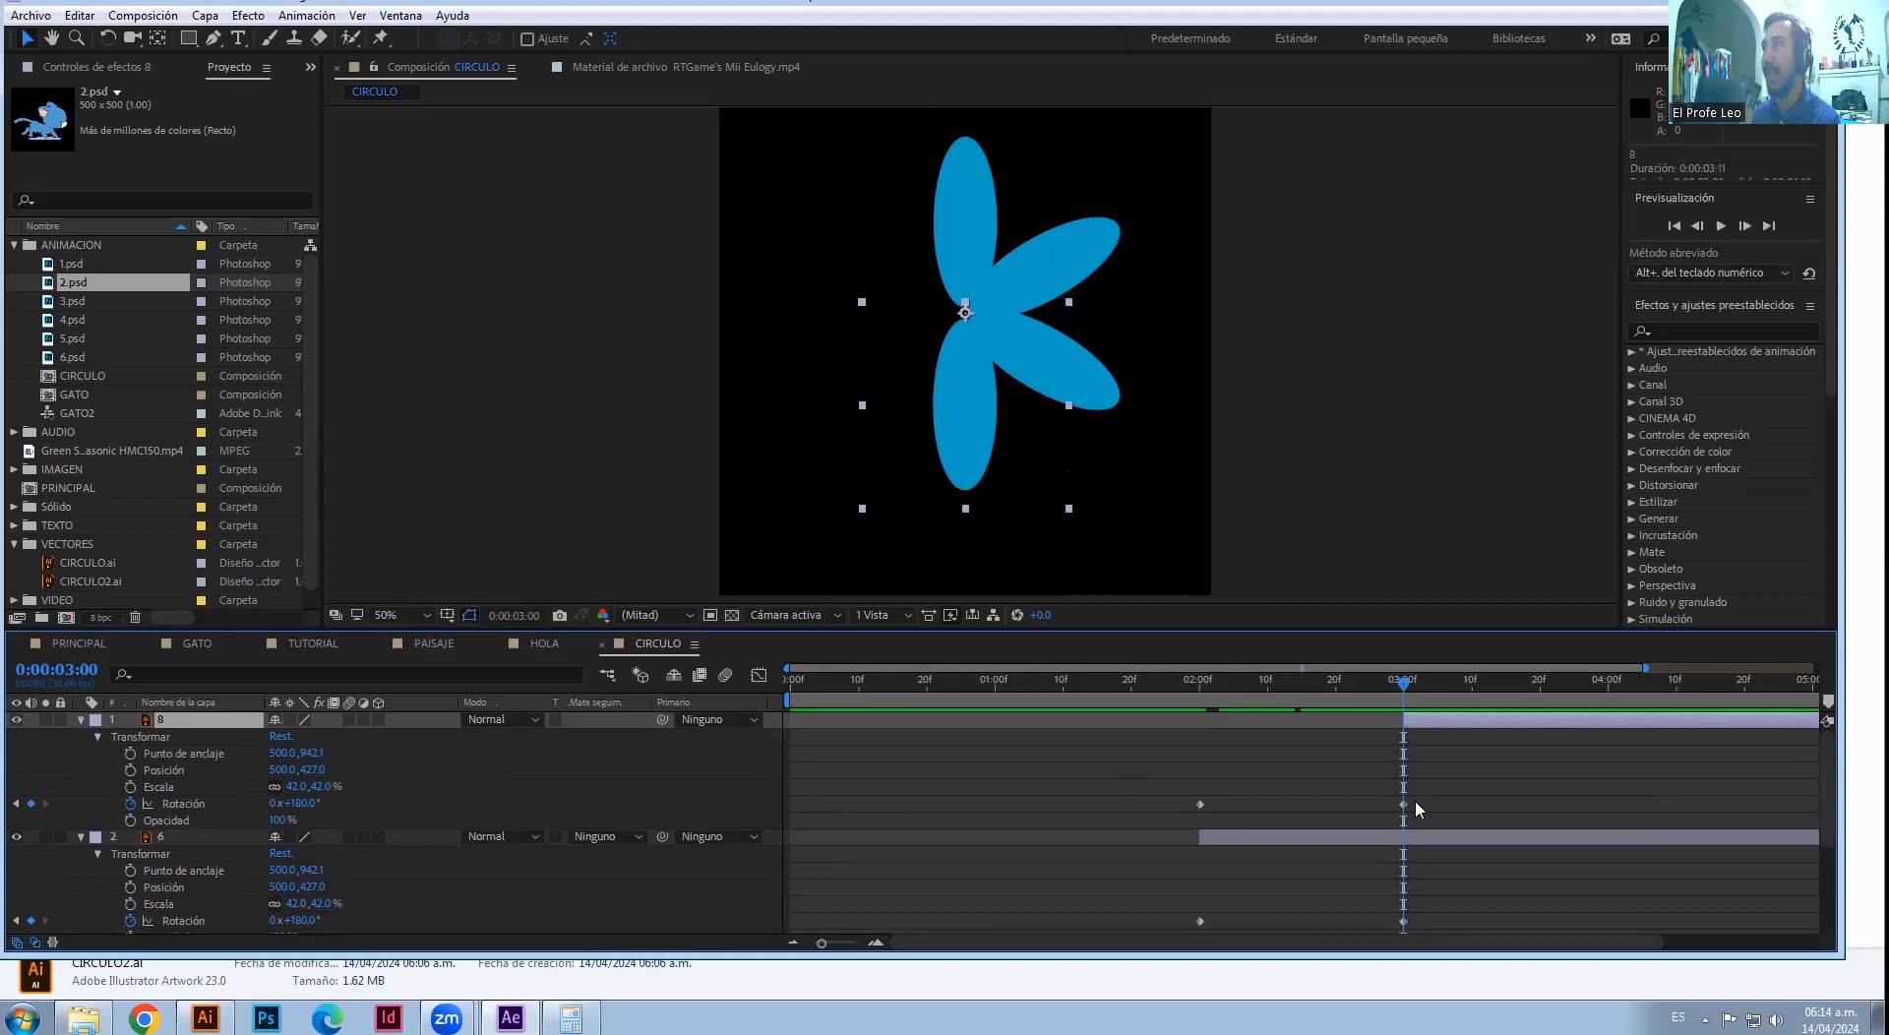
pyautogui.click(1199, 804)
pyautogui.press('Delete')
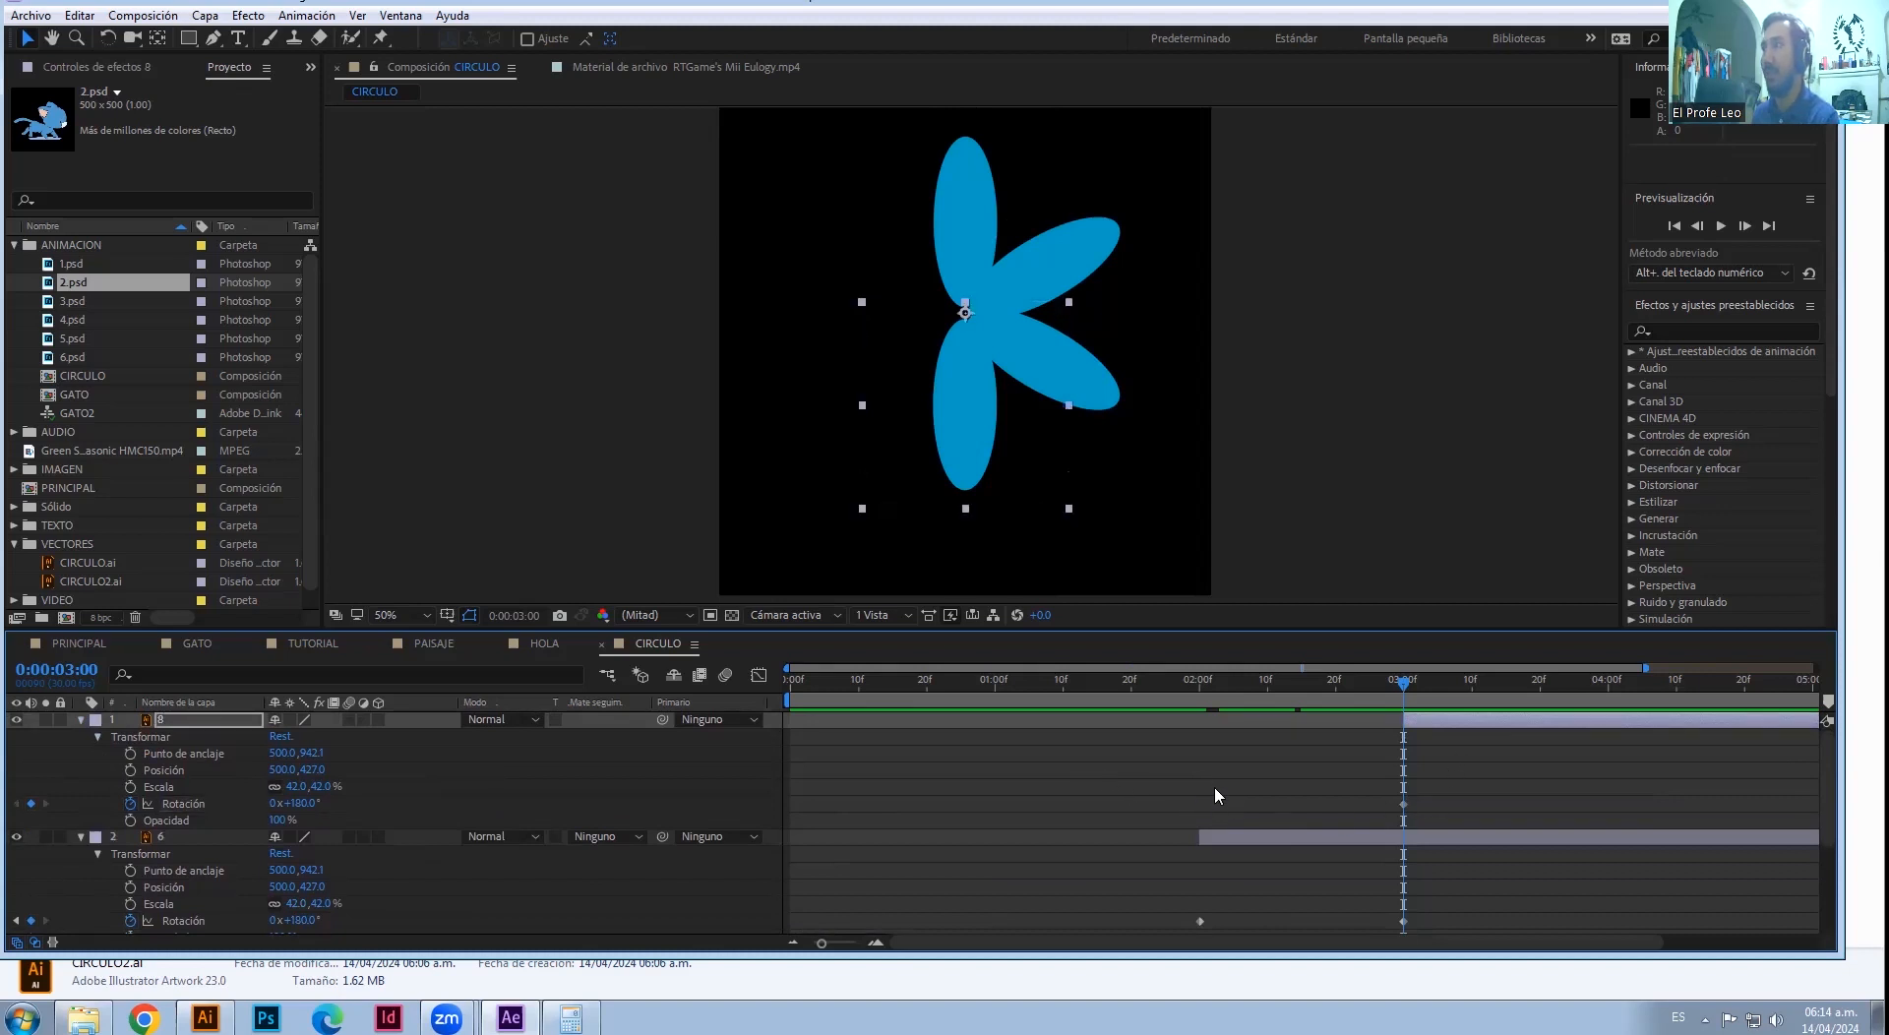
# - Set layer 8's rotation to 240° at 0:00:04:00 and review the movement between its two rotation keyframes
pyautogui.moveTo(1406, 687); pyautogui.dragTo(1607, 682)
pyautogui.click(311, 803)
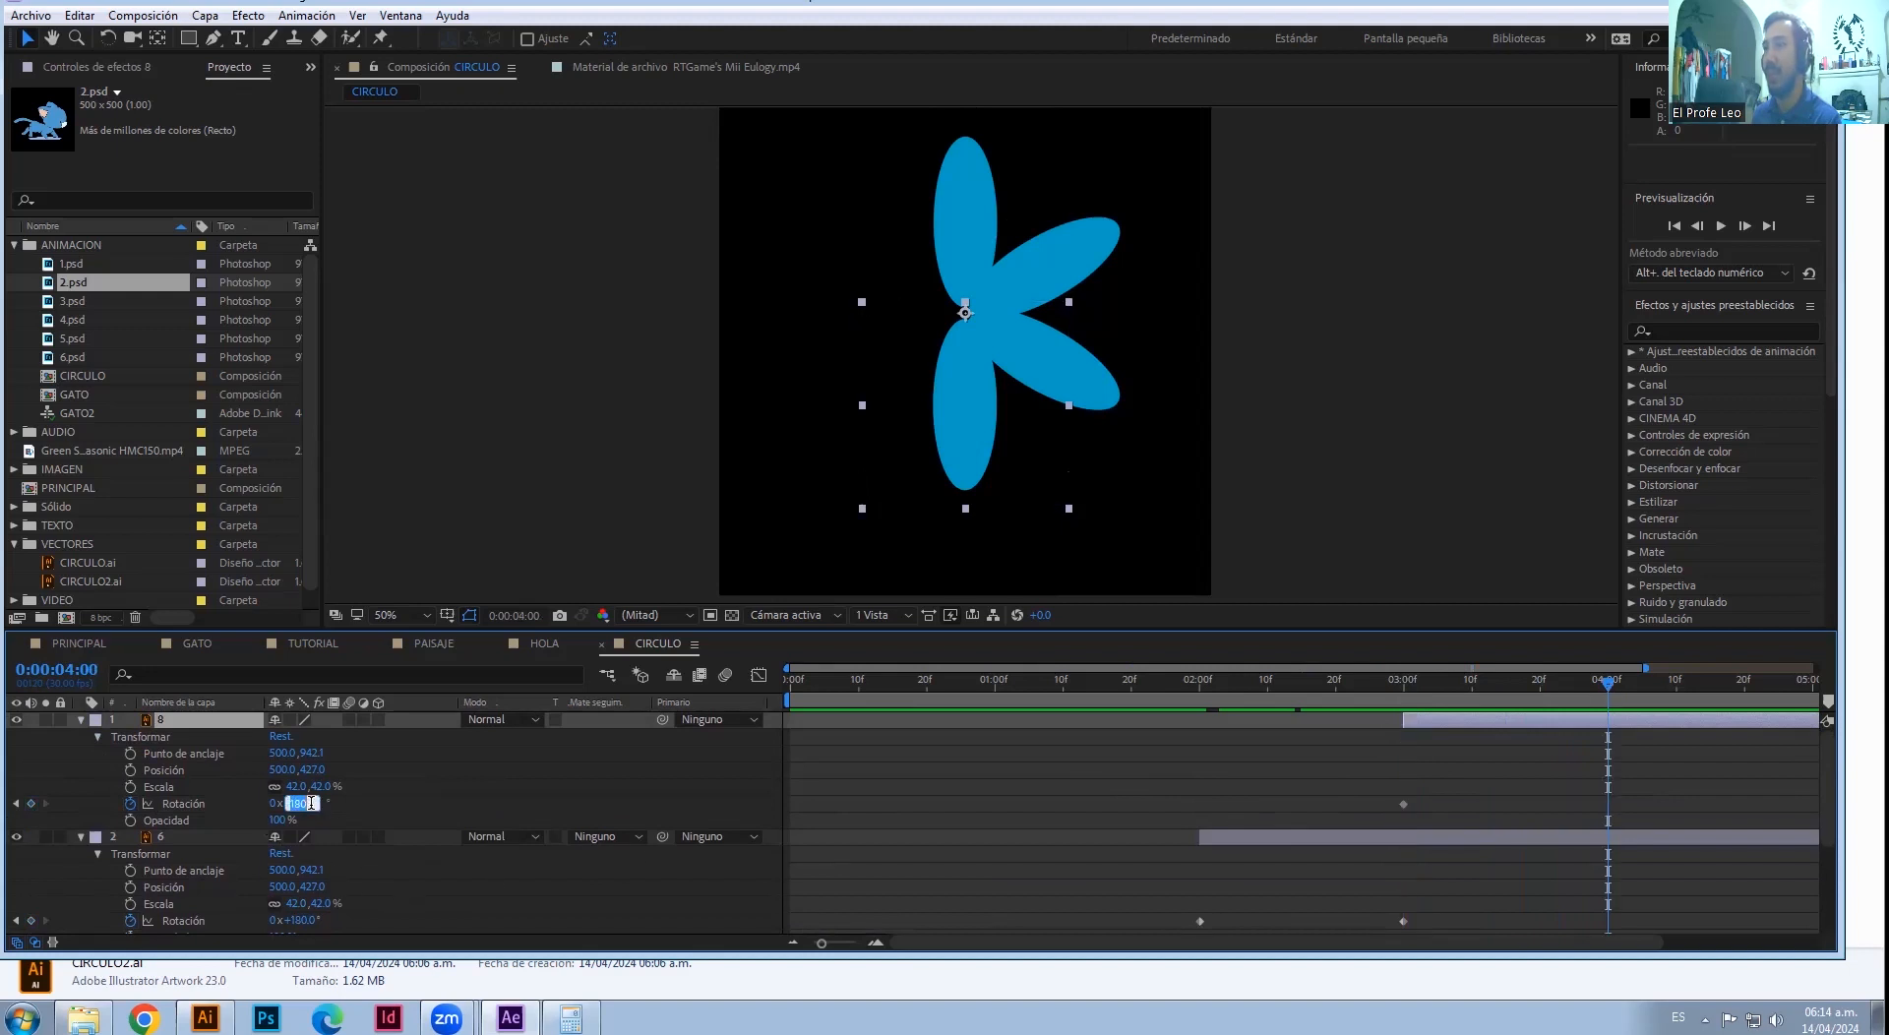
pyautogui.write('240')
pyautogui.press('Return')
pyautogui.moveTo(934, 681); pyautogui.dragTo(1431, 685)
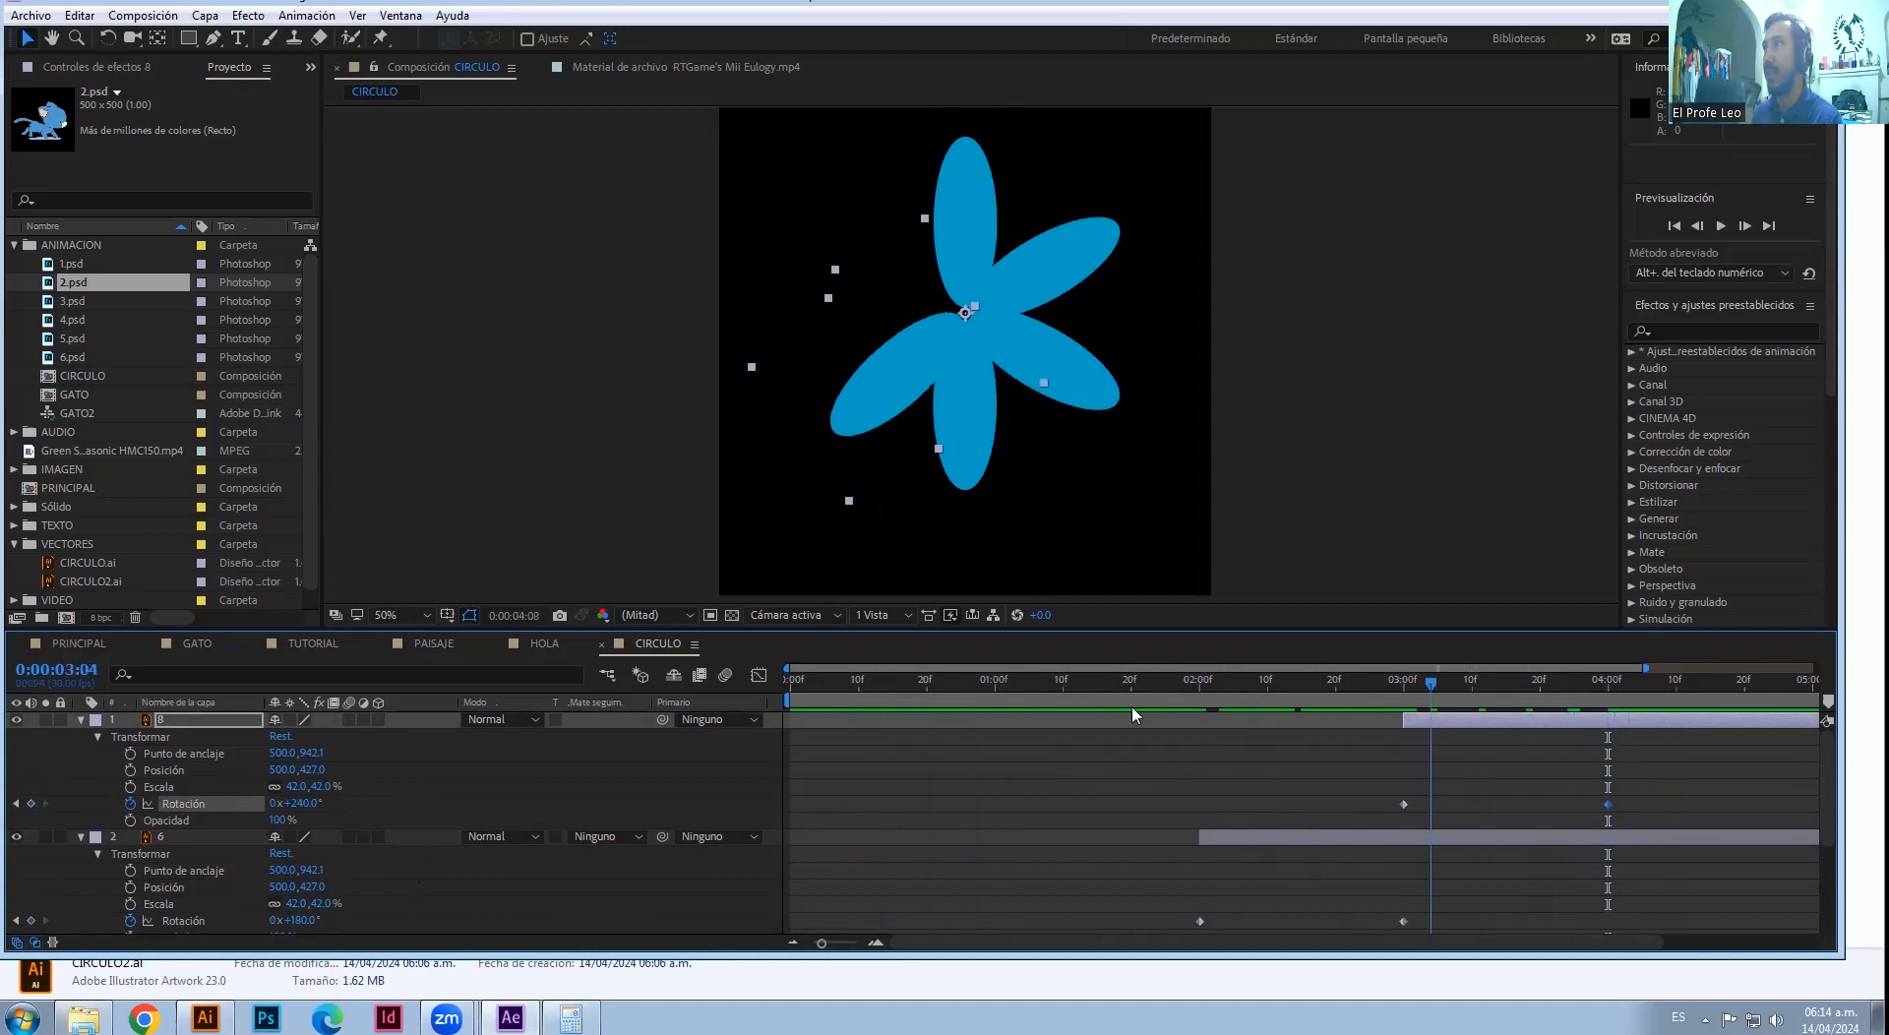
pyautogui.click(45, 804)
pyautogui.click(17, 804)
pyautogui.click(46, 804)
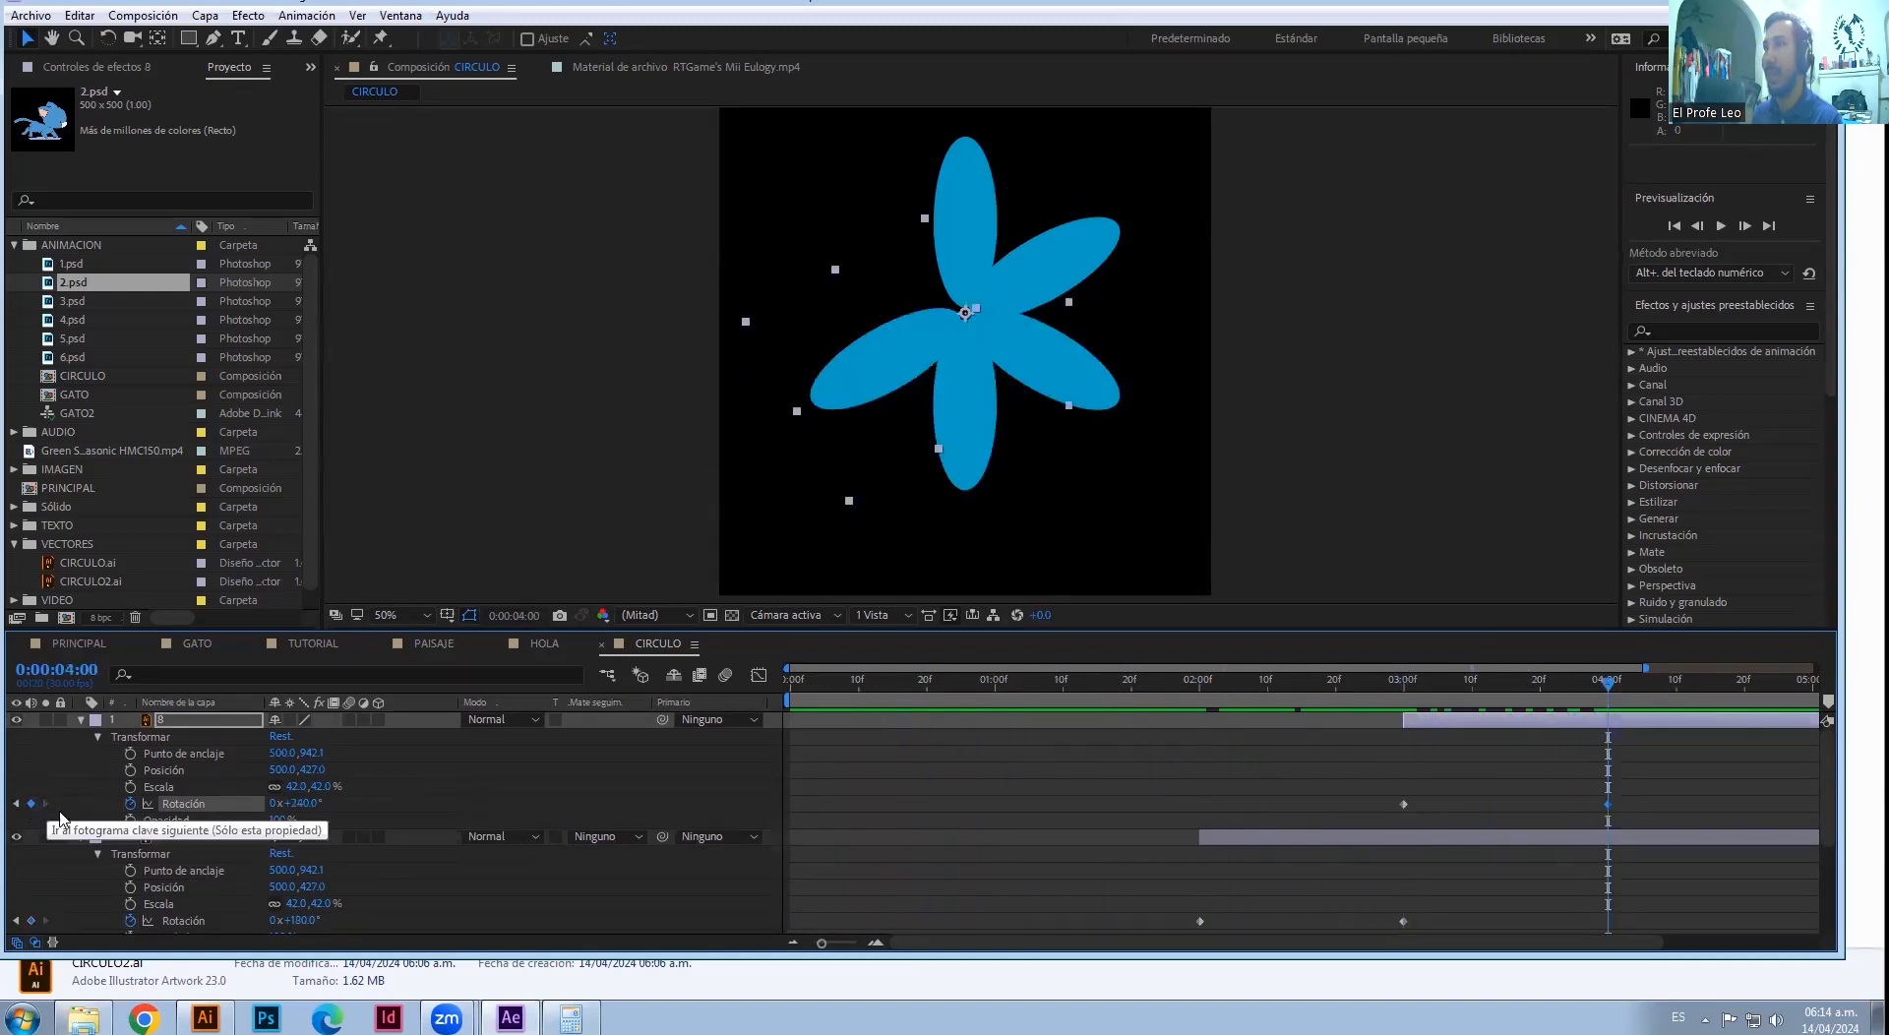
# - Duplicate layer 8, split the copy at 0:00:04:00 and delete the copy's earlier segment
pyautogui.click(1584, 729)
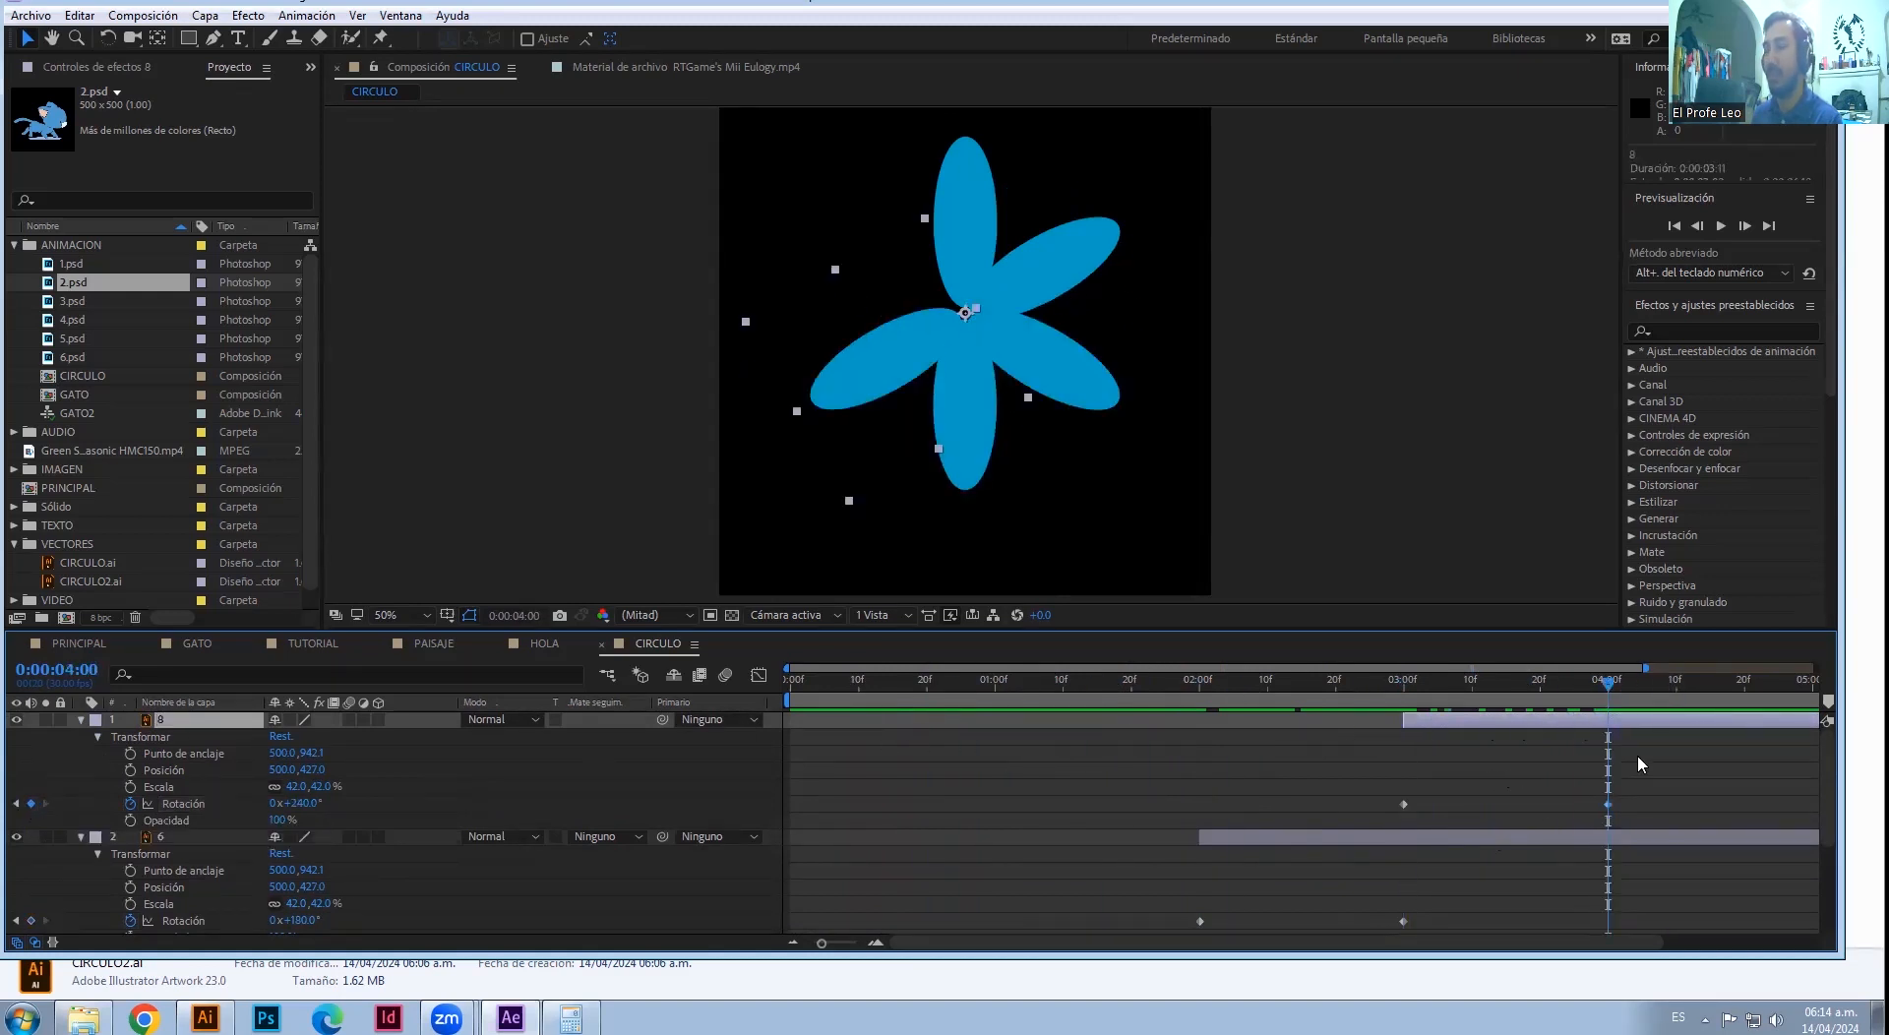
pyautogui.hotkey('ctrl', 'd')
pyautogui.hotkey('ctrl', 'shift', 'd')
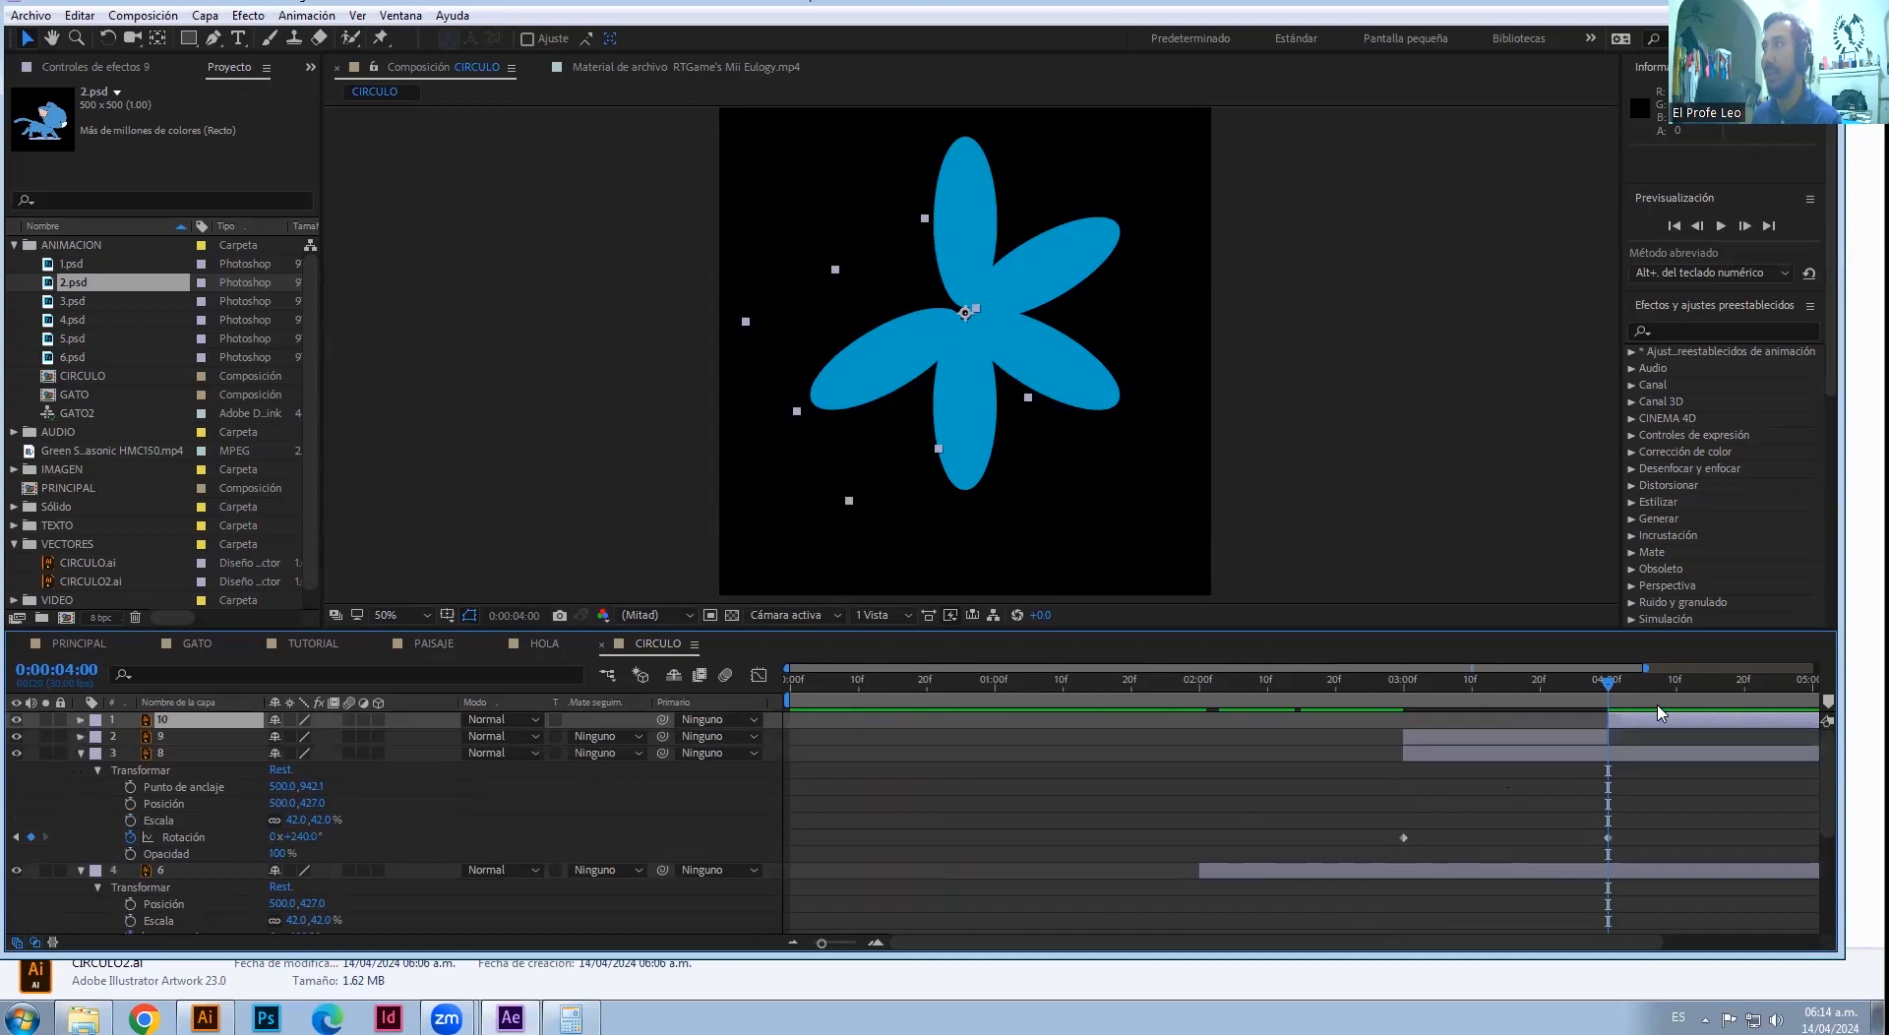
pyautogui.click(1583, 737)
pyautogui.press('Delete')
pyautogui.click(1584, 742)
# - Expand layer 10's Transform properties and delete its rotation keyframe at 0:00:03:00
pyautogui.click(81, 720)
pyautogui.click(97, 737)
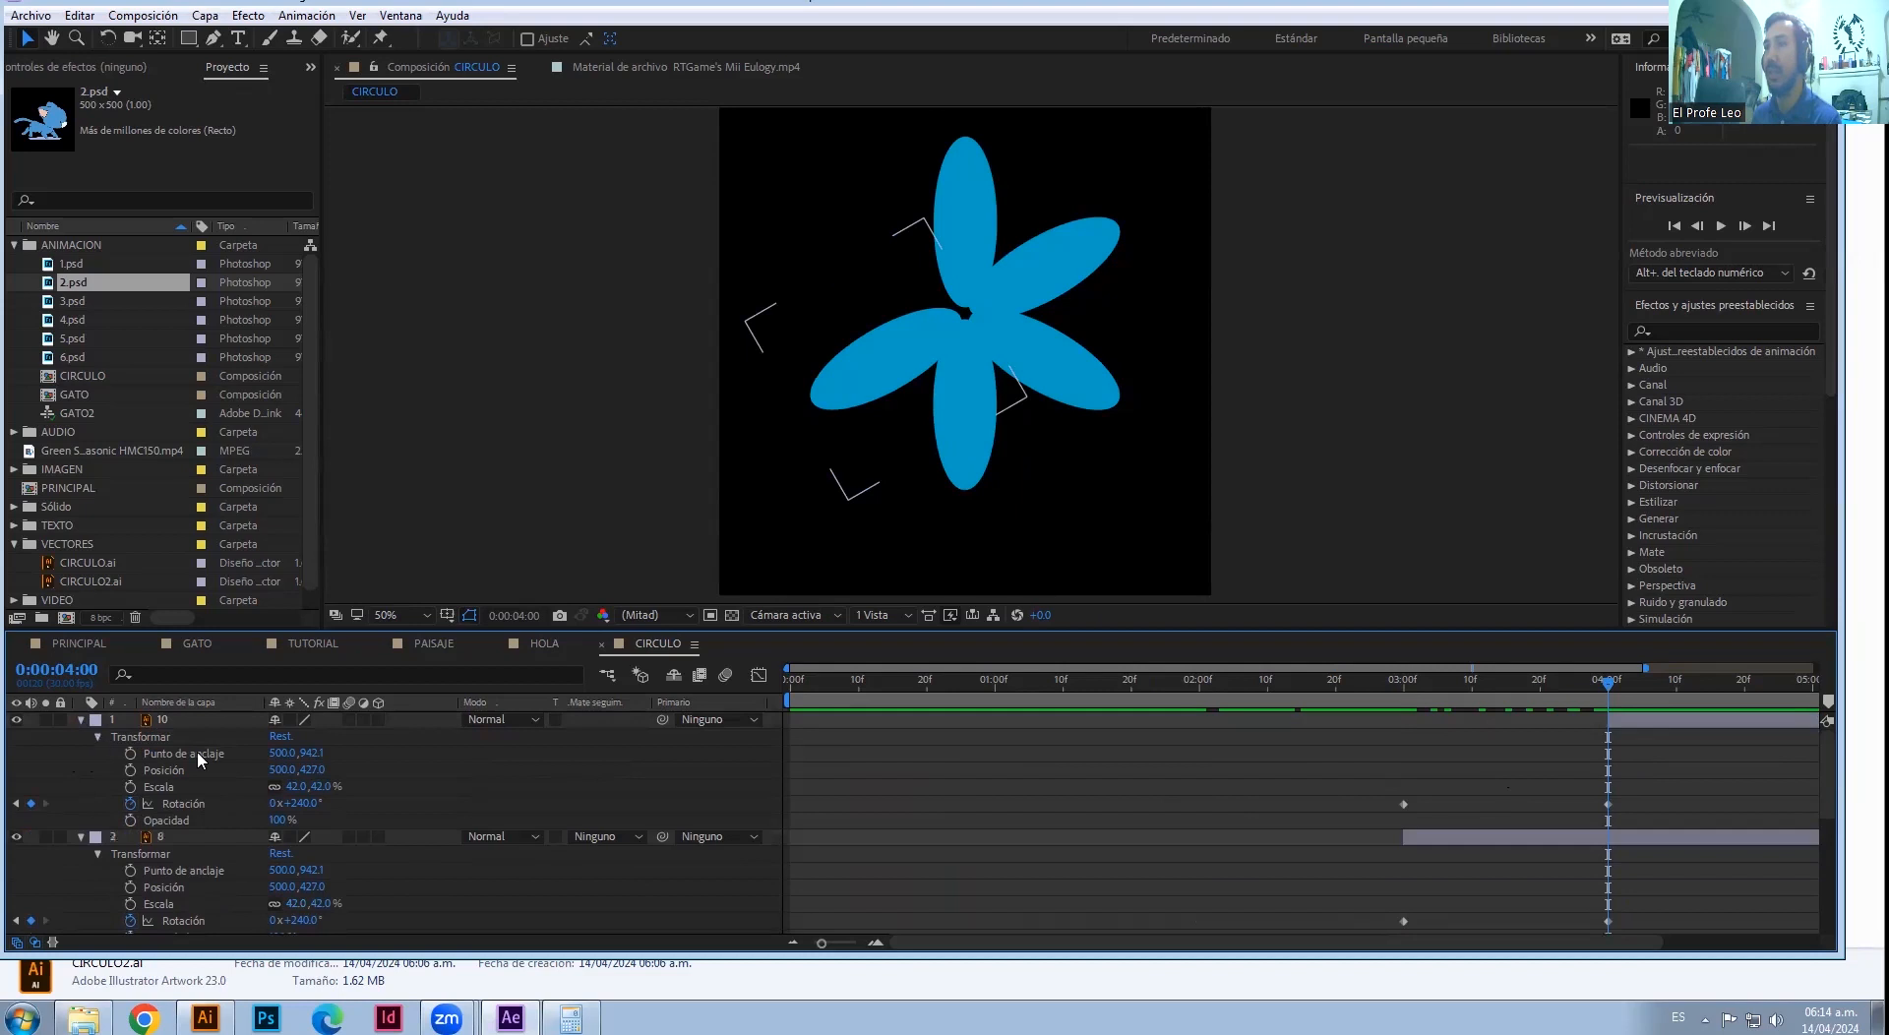
pyautogui.click(1621, 725)
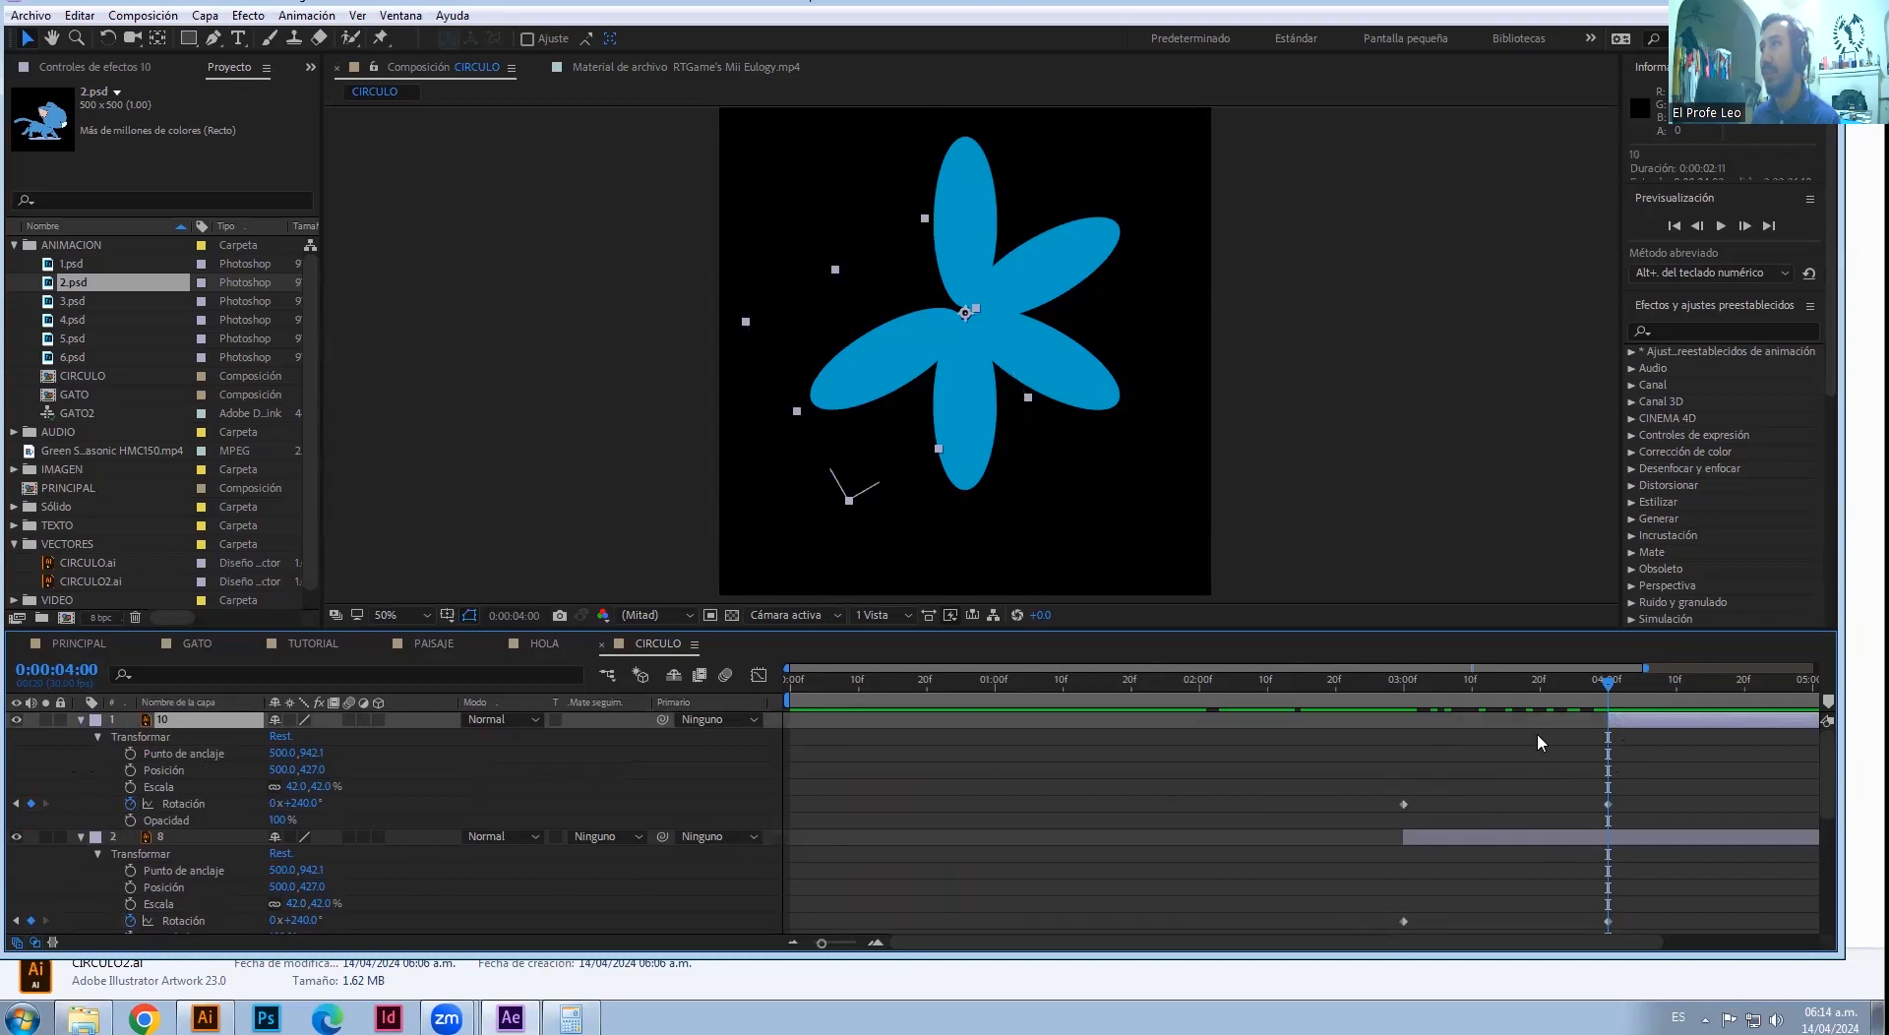
pyautogui.moveTo(1434, 779); pyautogui.dragTo(1361, 807)
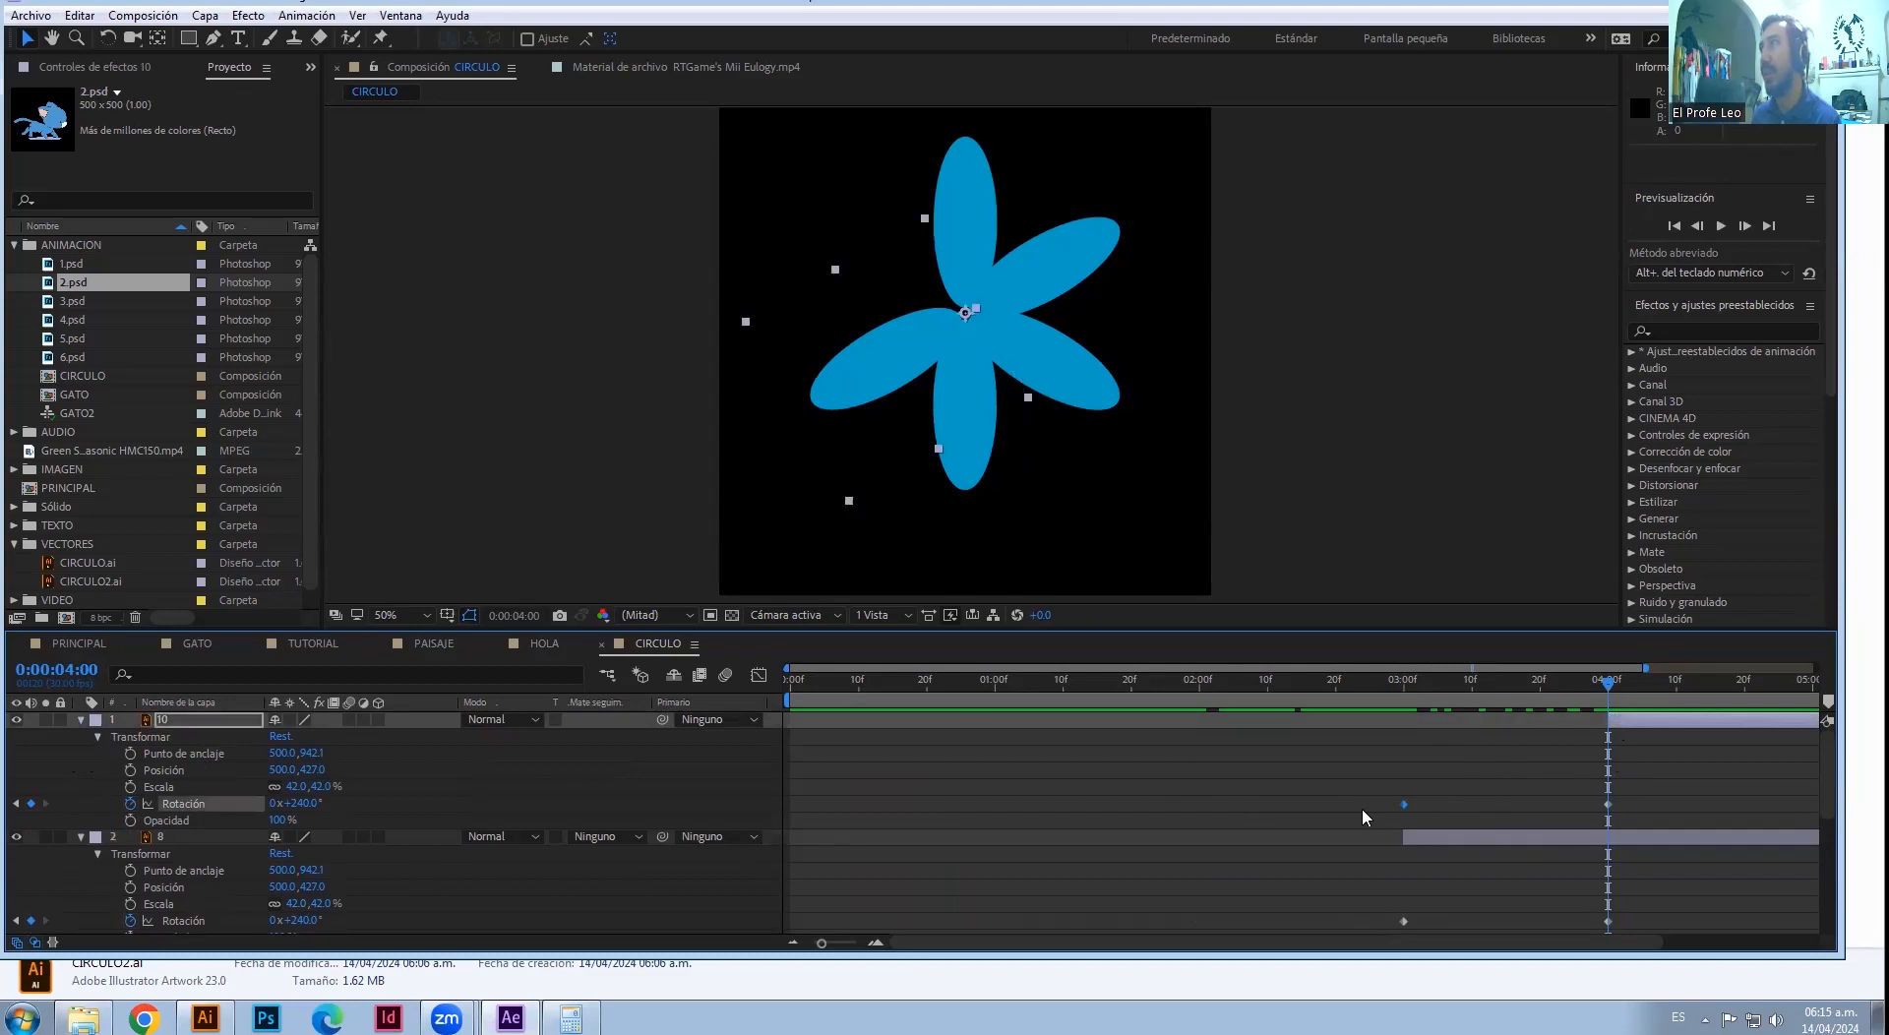
pyautogui.click(1364, 816)
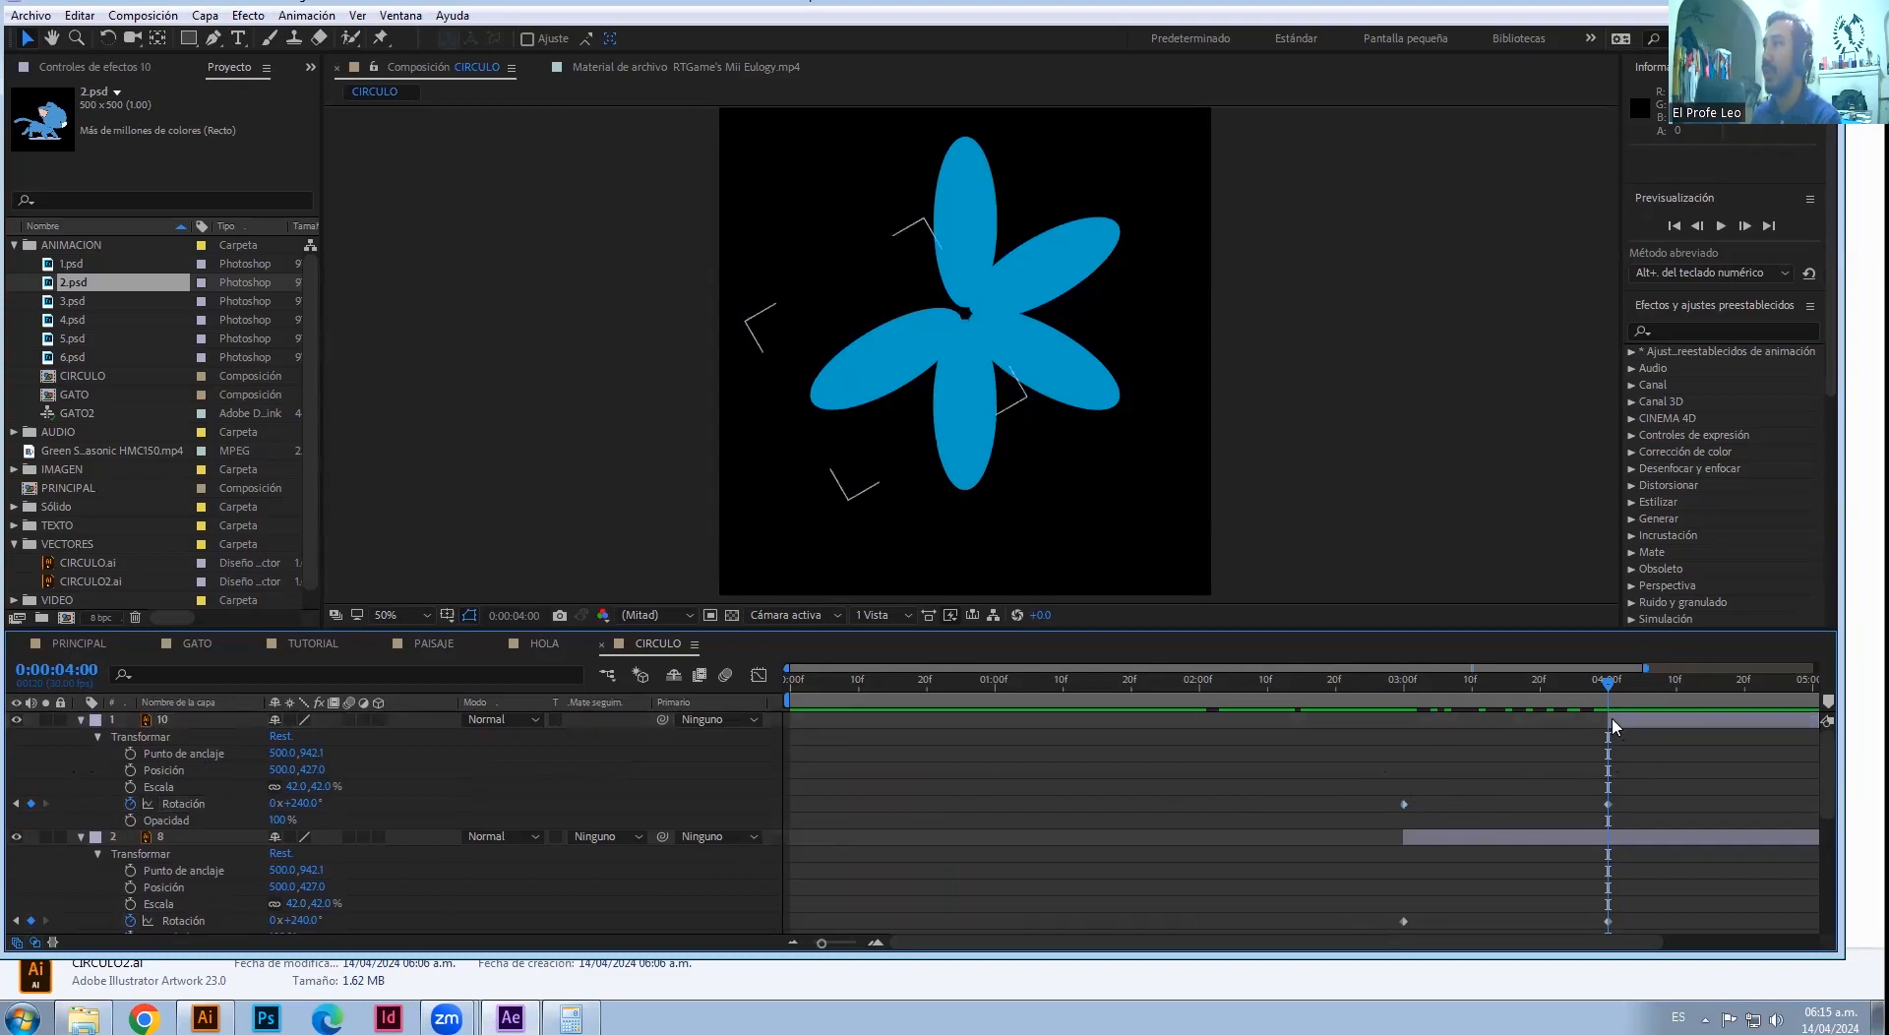
pyautogui.moveTo(1454, 784); pyautogui.dragTo(1362, 813)
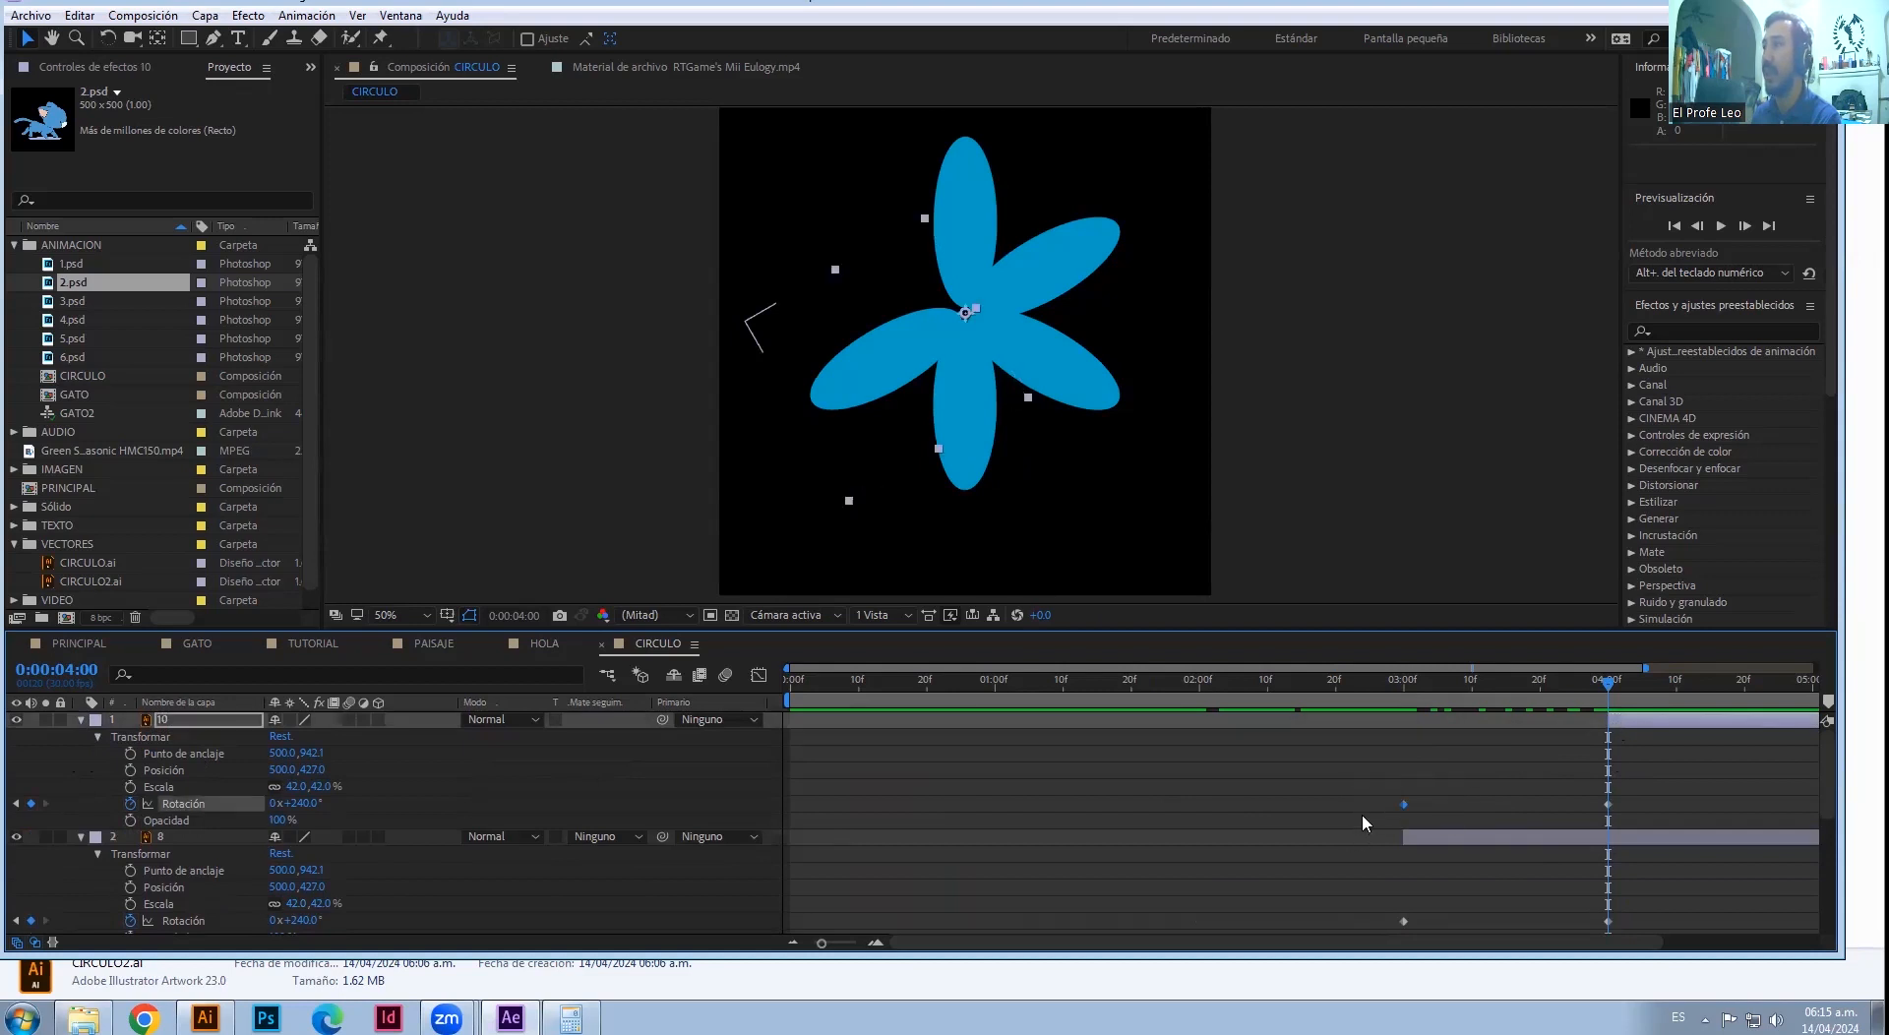
pyautogui.press('Delete')
pyautogui.click(1627, 724)
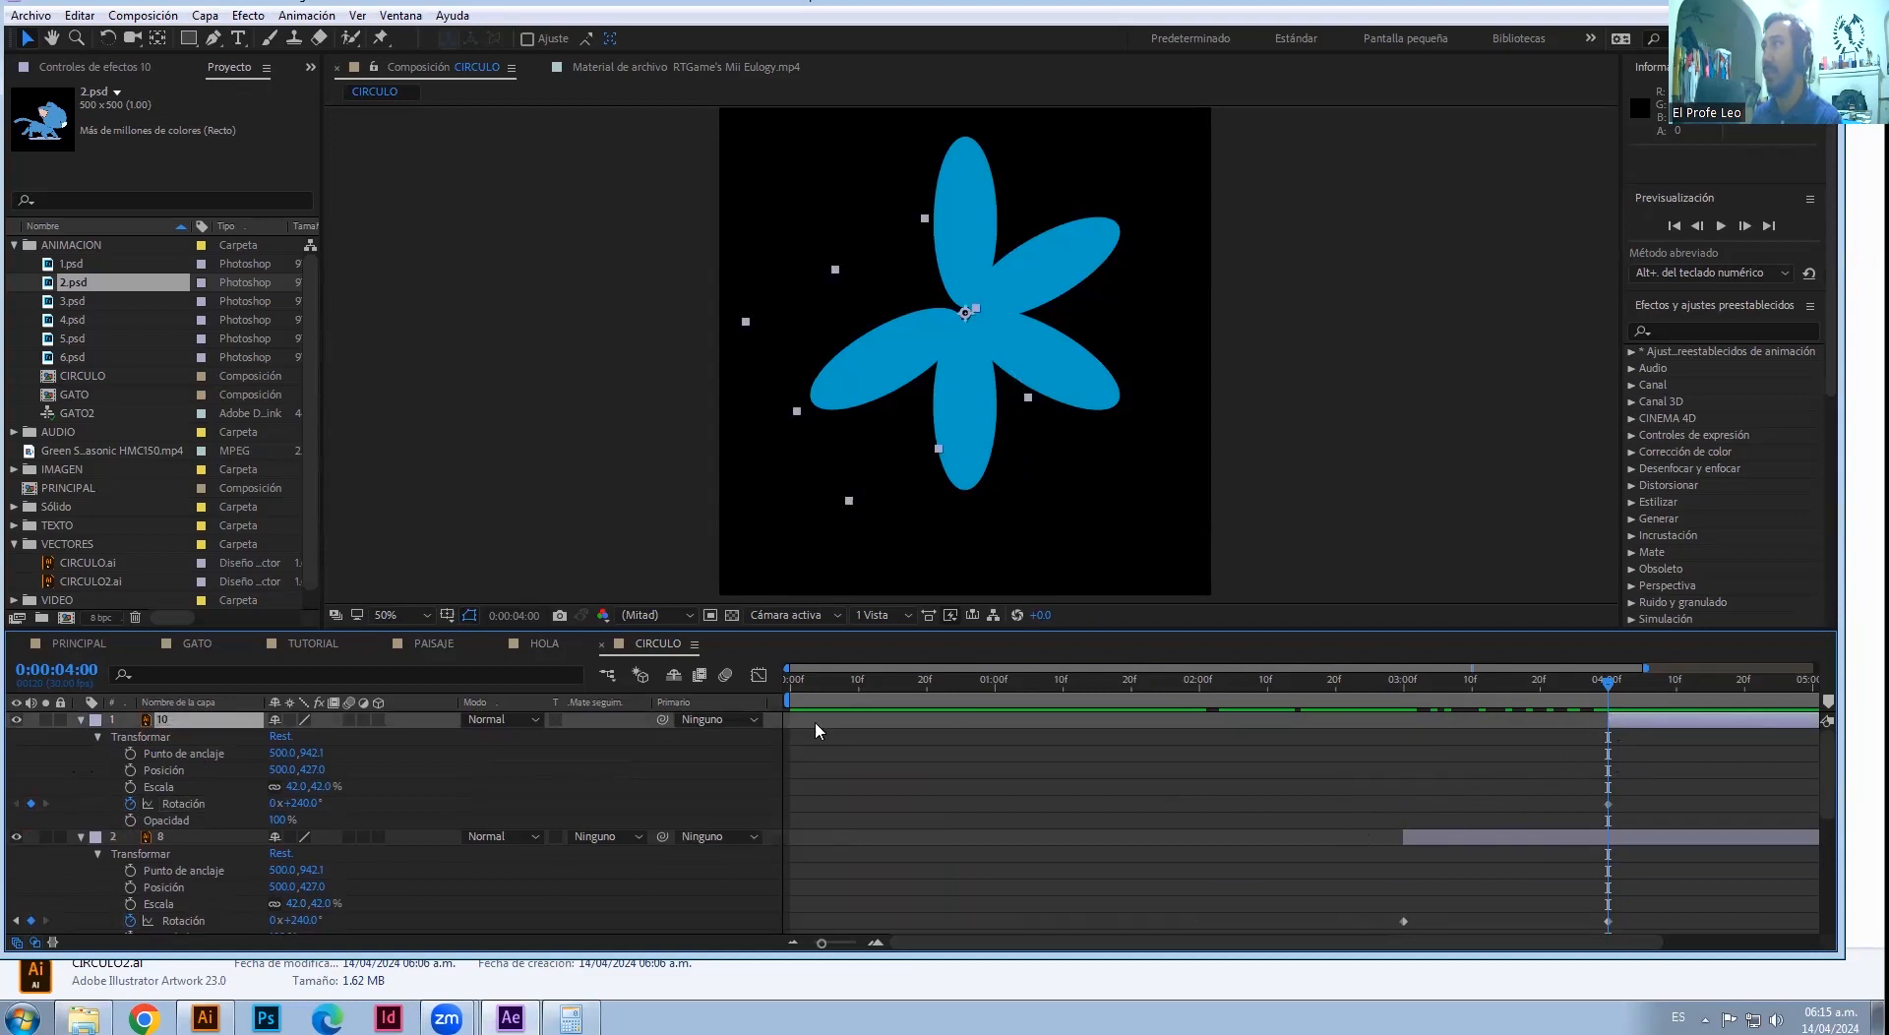
# - Add a rotation keyframe of 300° to layer 10 at 0:00:05:00
pyautogui.moveTo(1610, 685); pyautogui.dragTo(1810, 686)
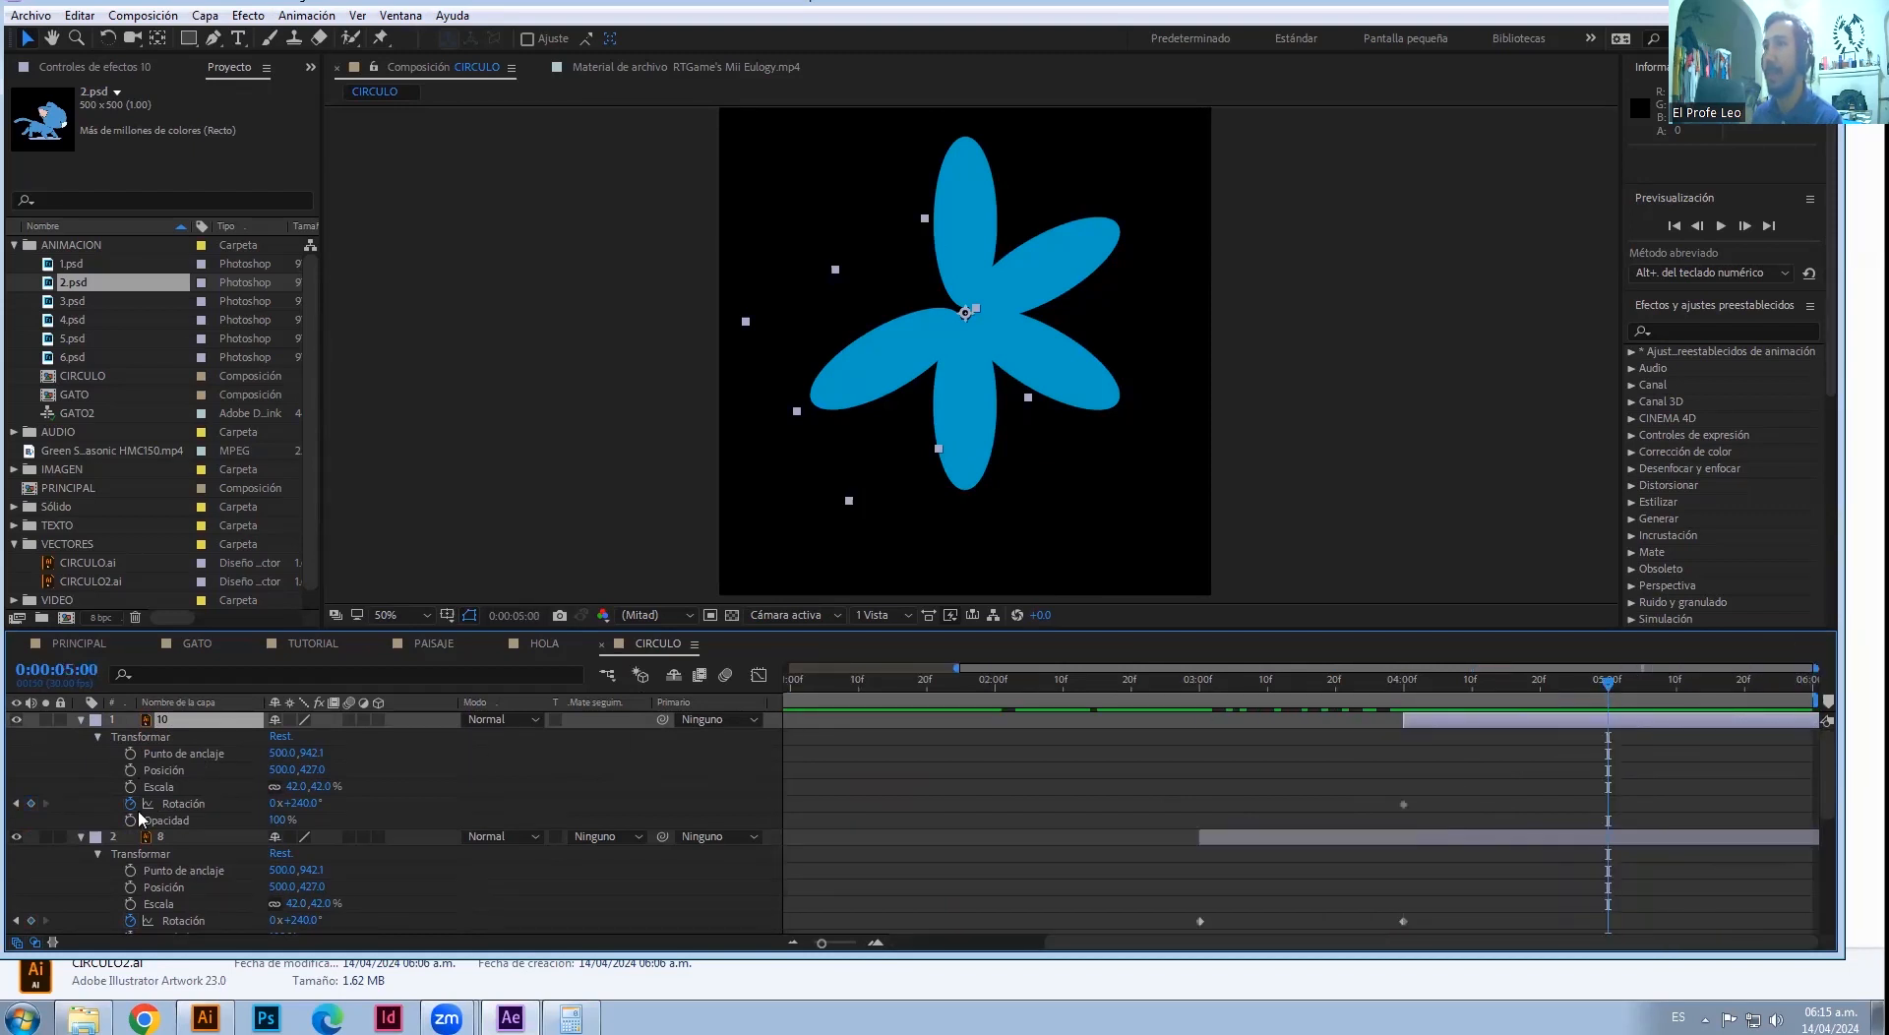
pyautogui.click(30, 803)
pyautogui.click(299, 804)
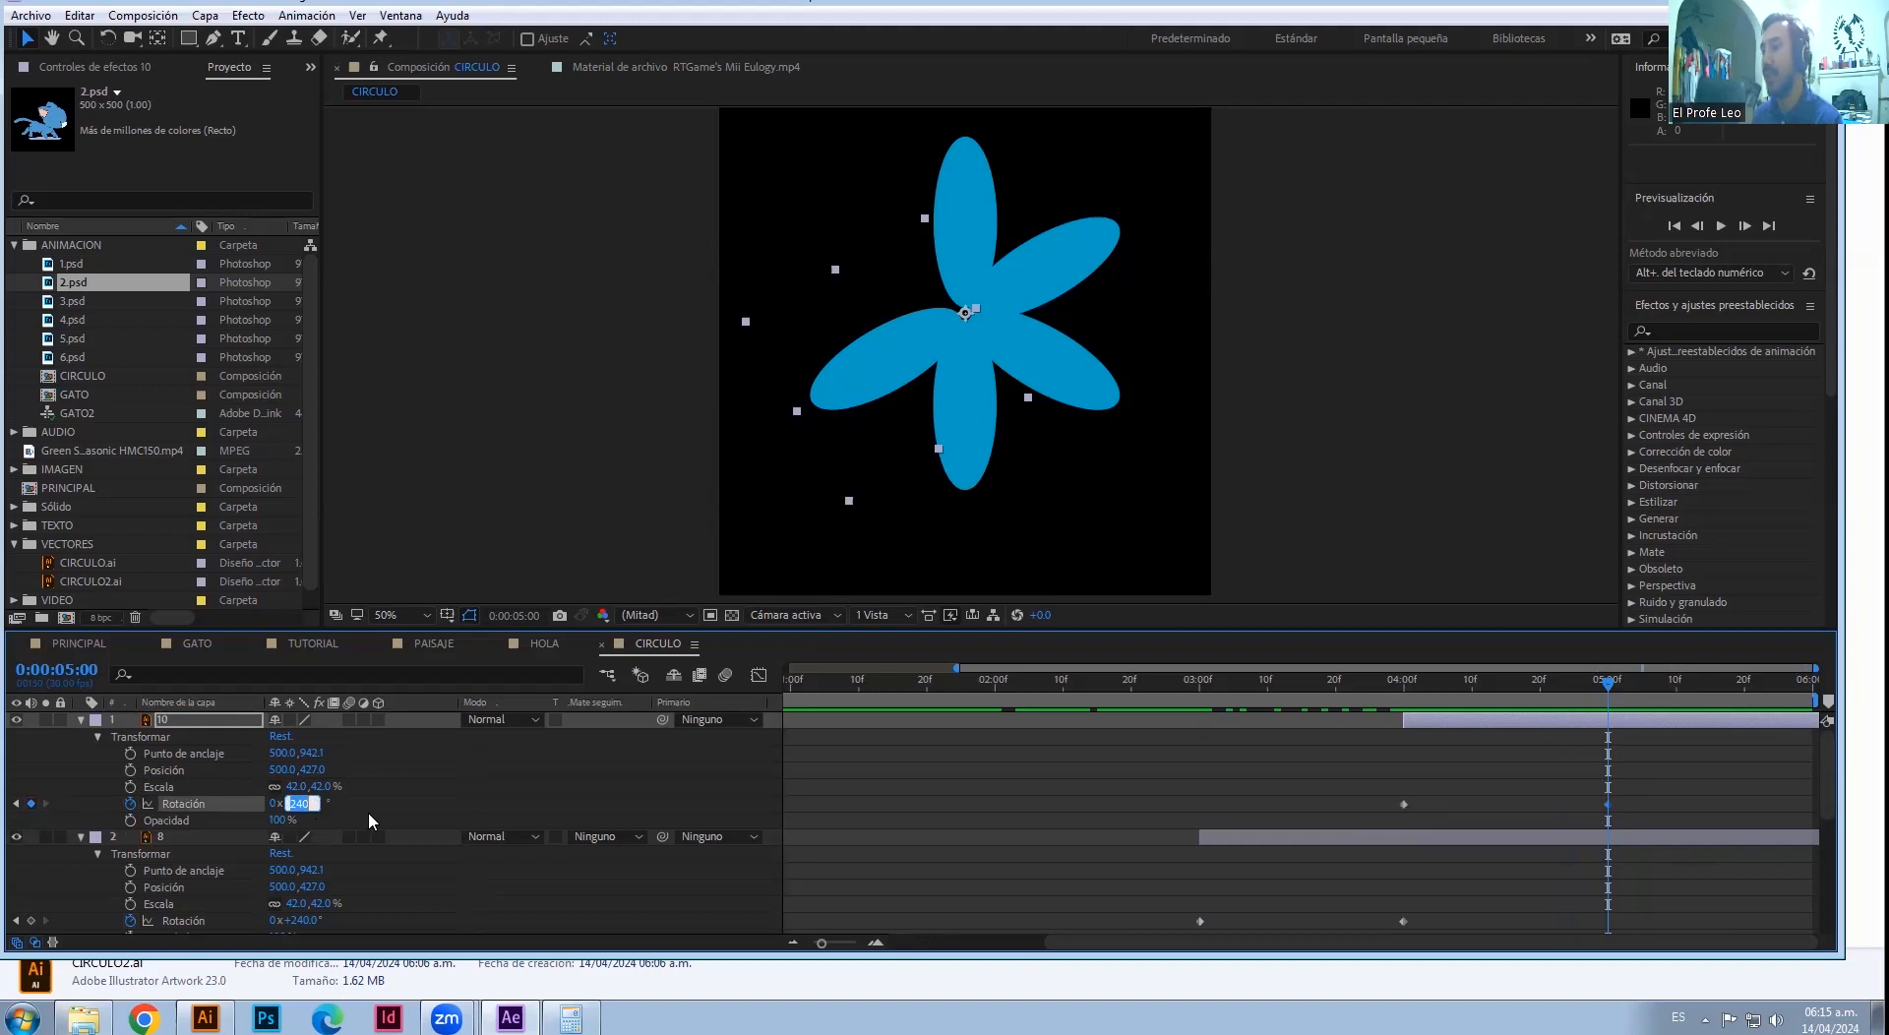
pyautogui.write('300')
pyautogui.press('Return')
# - Play the CIRCULO composition from the beginning to review how all the petals open
pyautogui.moveTo(1607, 686); pyautogui.dragTo(545, 745)
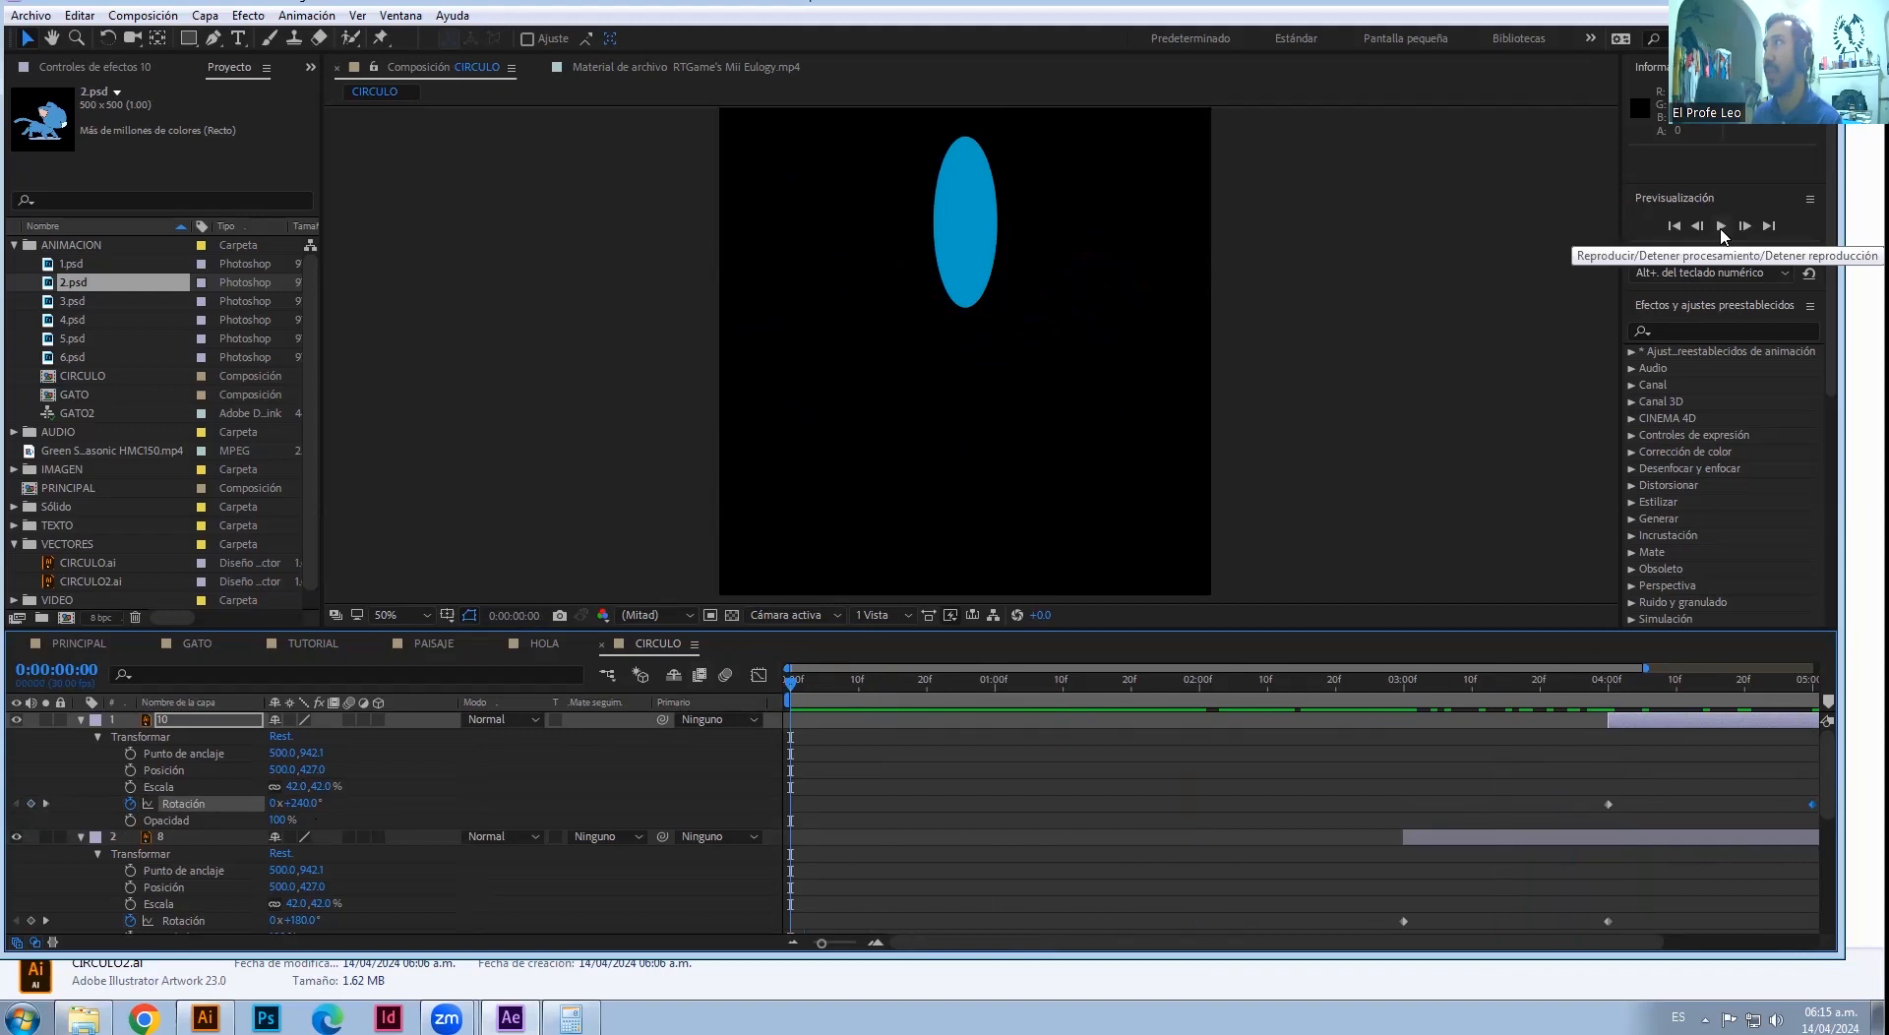
pyautogui.click(1721, 231)
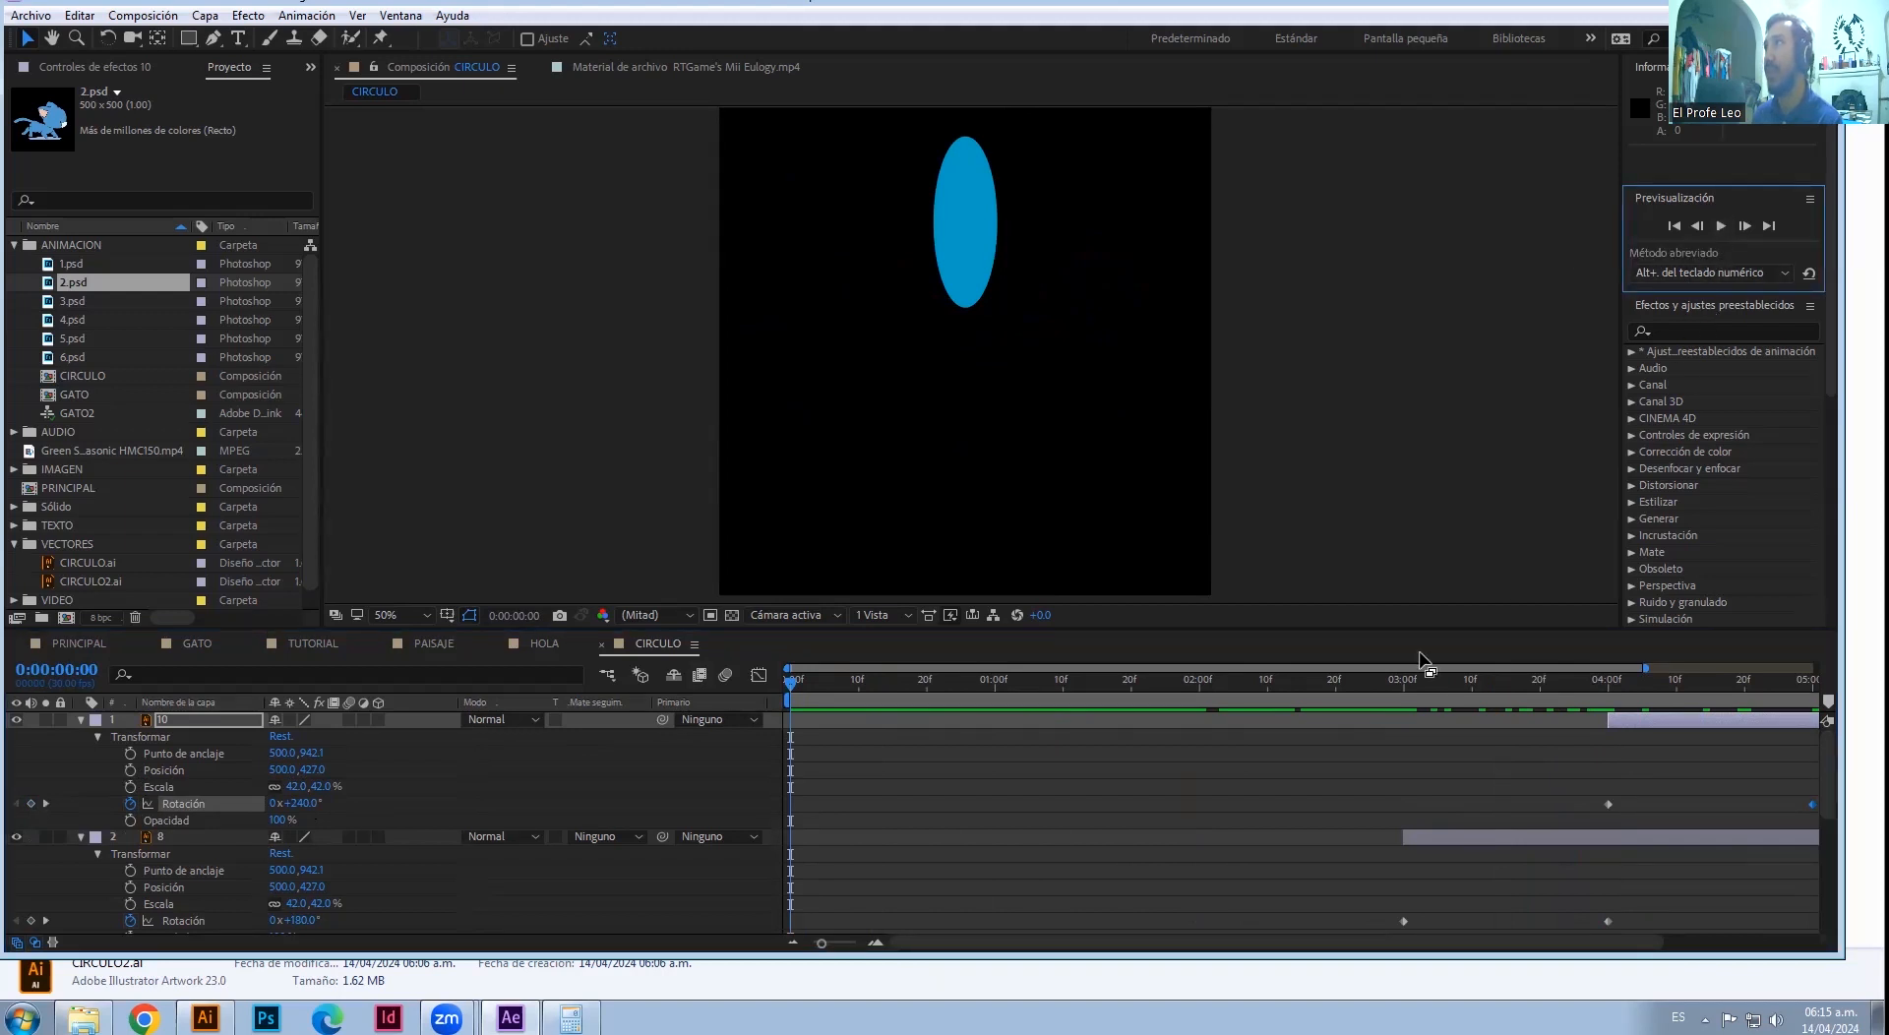
pyautogui.click(802, 695)
pyautogui.press('space')
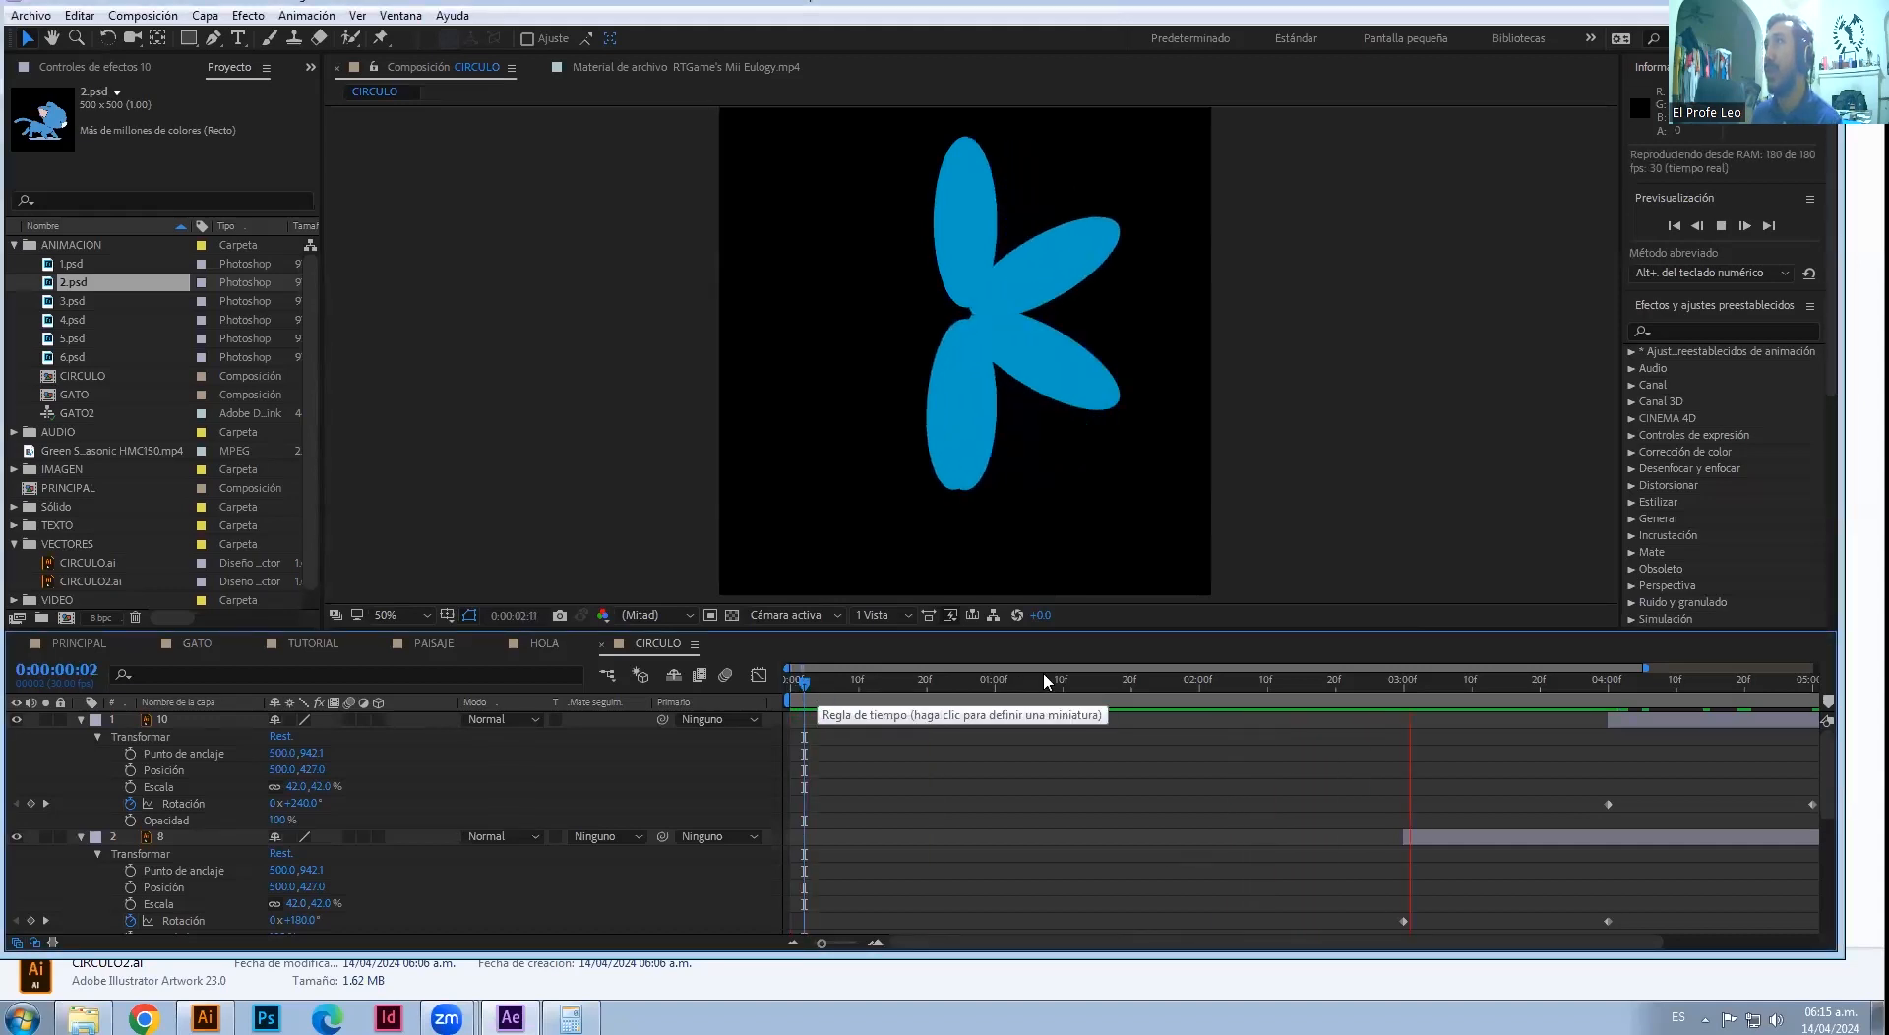
pyautogui.click(974, 681)
# - Search the effects for "desenfoque ra" and apply Desenfoque radial to layer 2, viewing it at 0:00:00:14
pyautogui.scroll(-6, 952, 783)
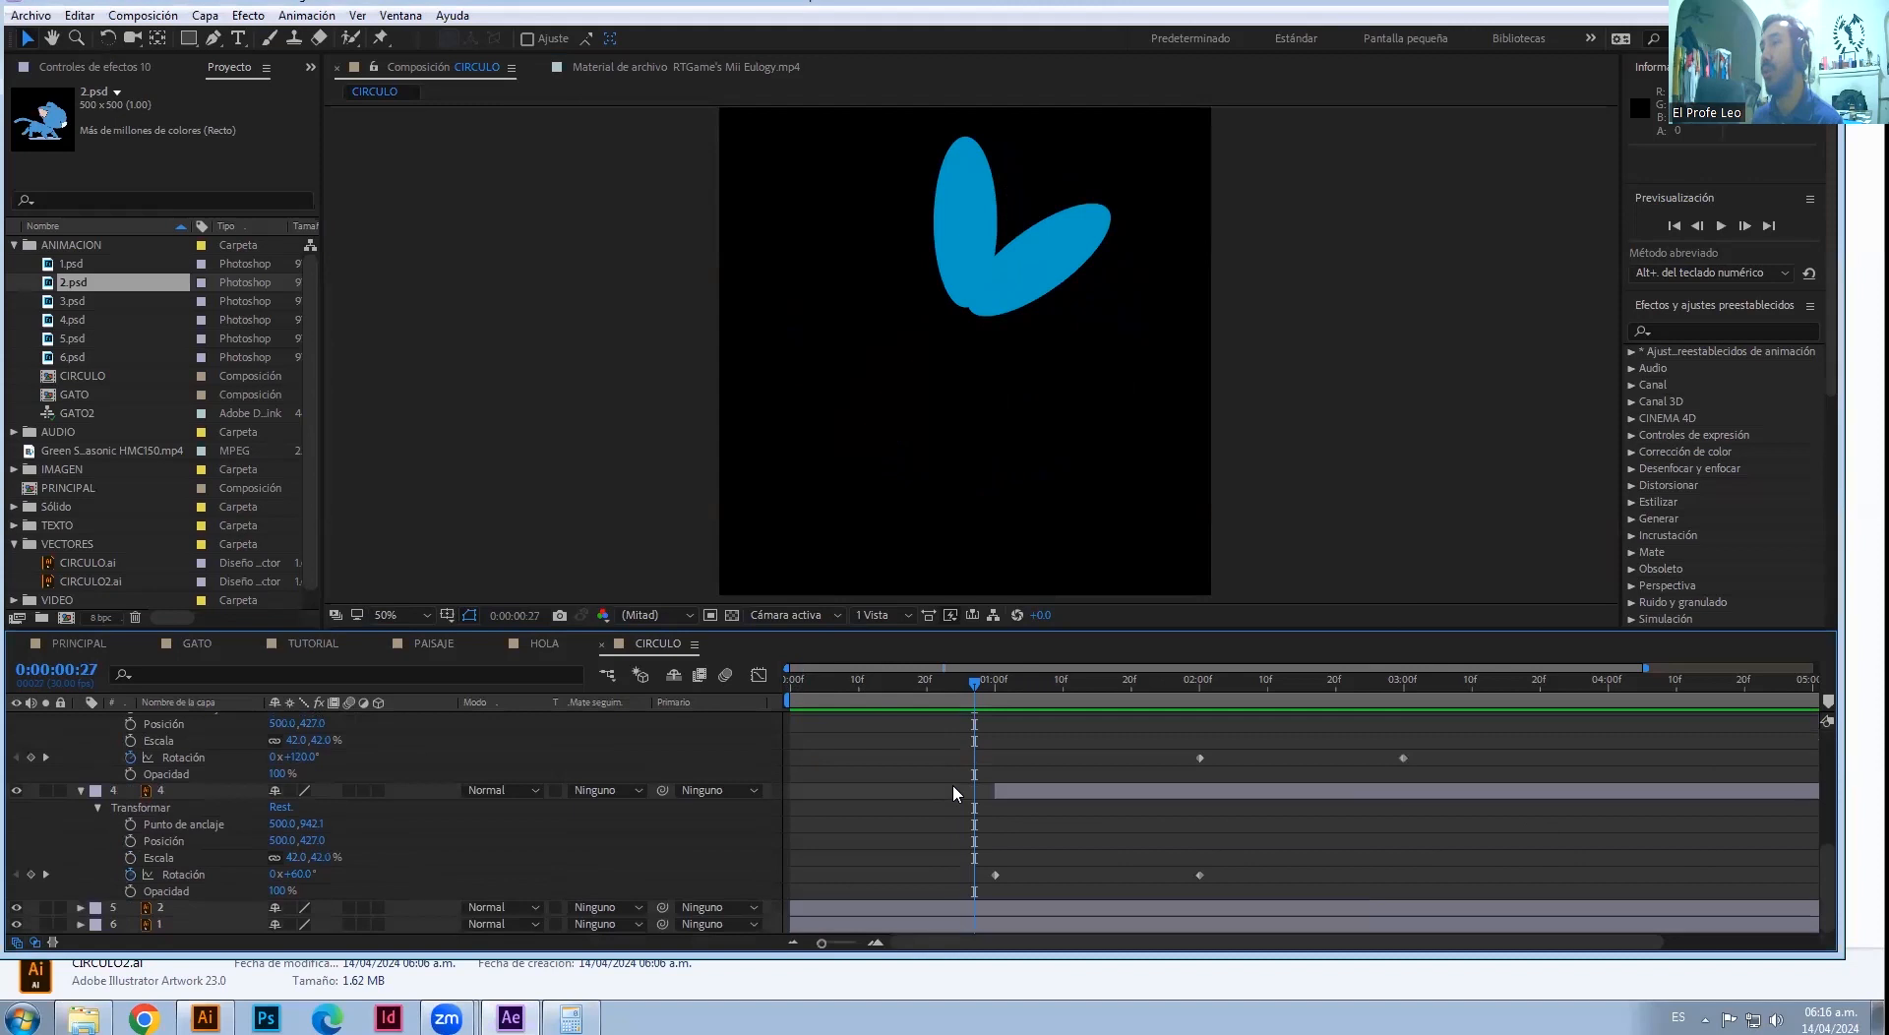
pyautogui.click(854, 907)
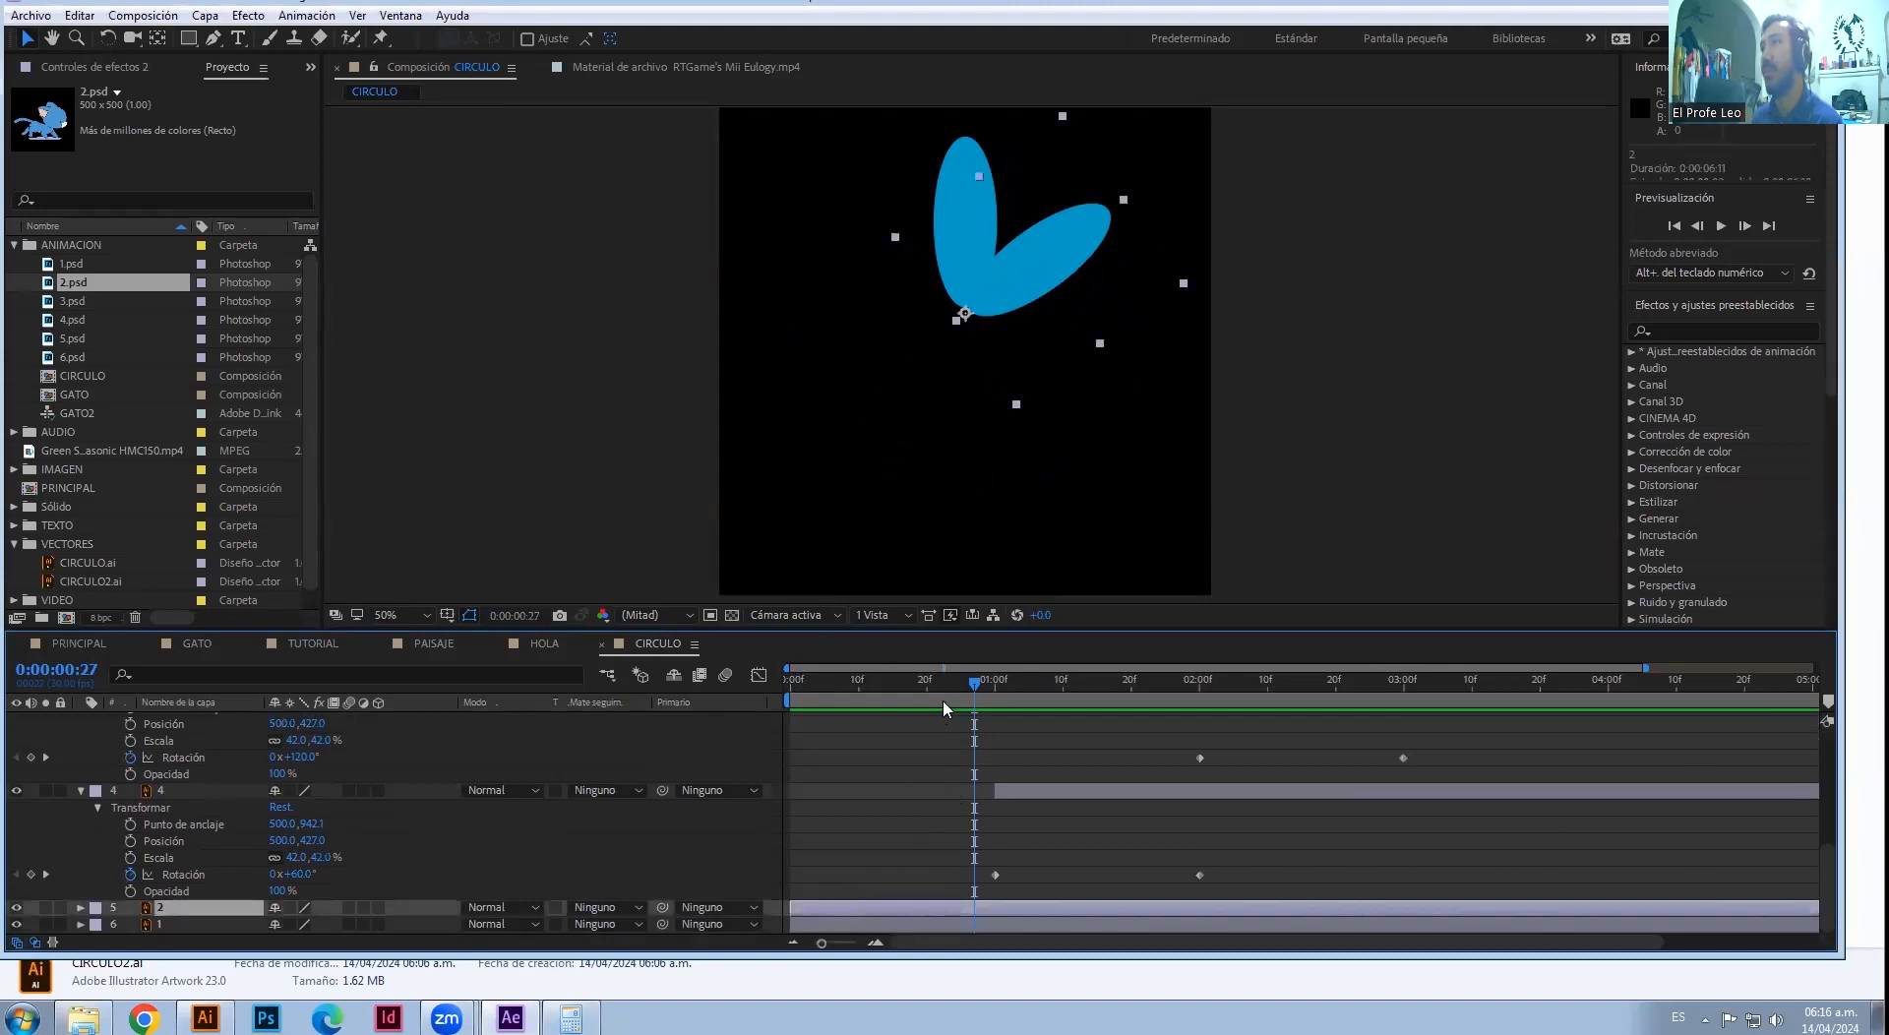
pyautogui.moveTo(974, 679); pyautogui.dragTo(886, 679)
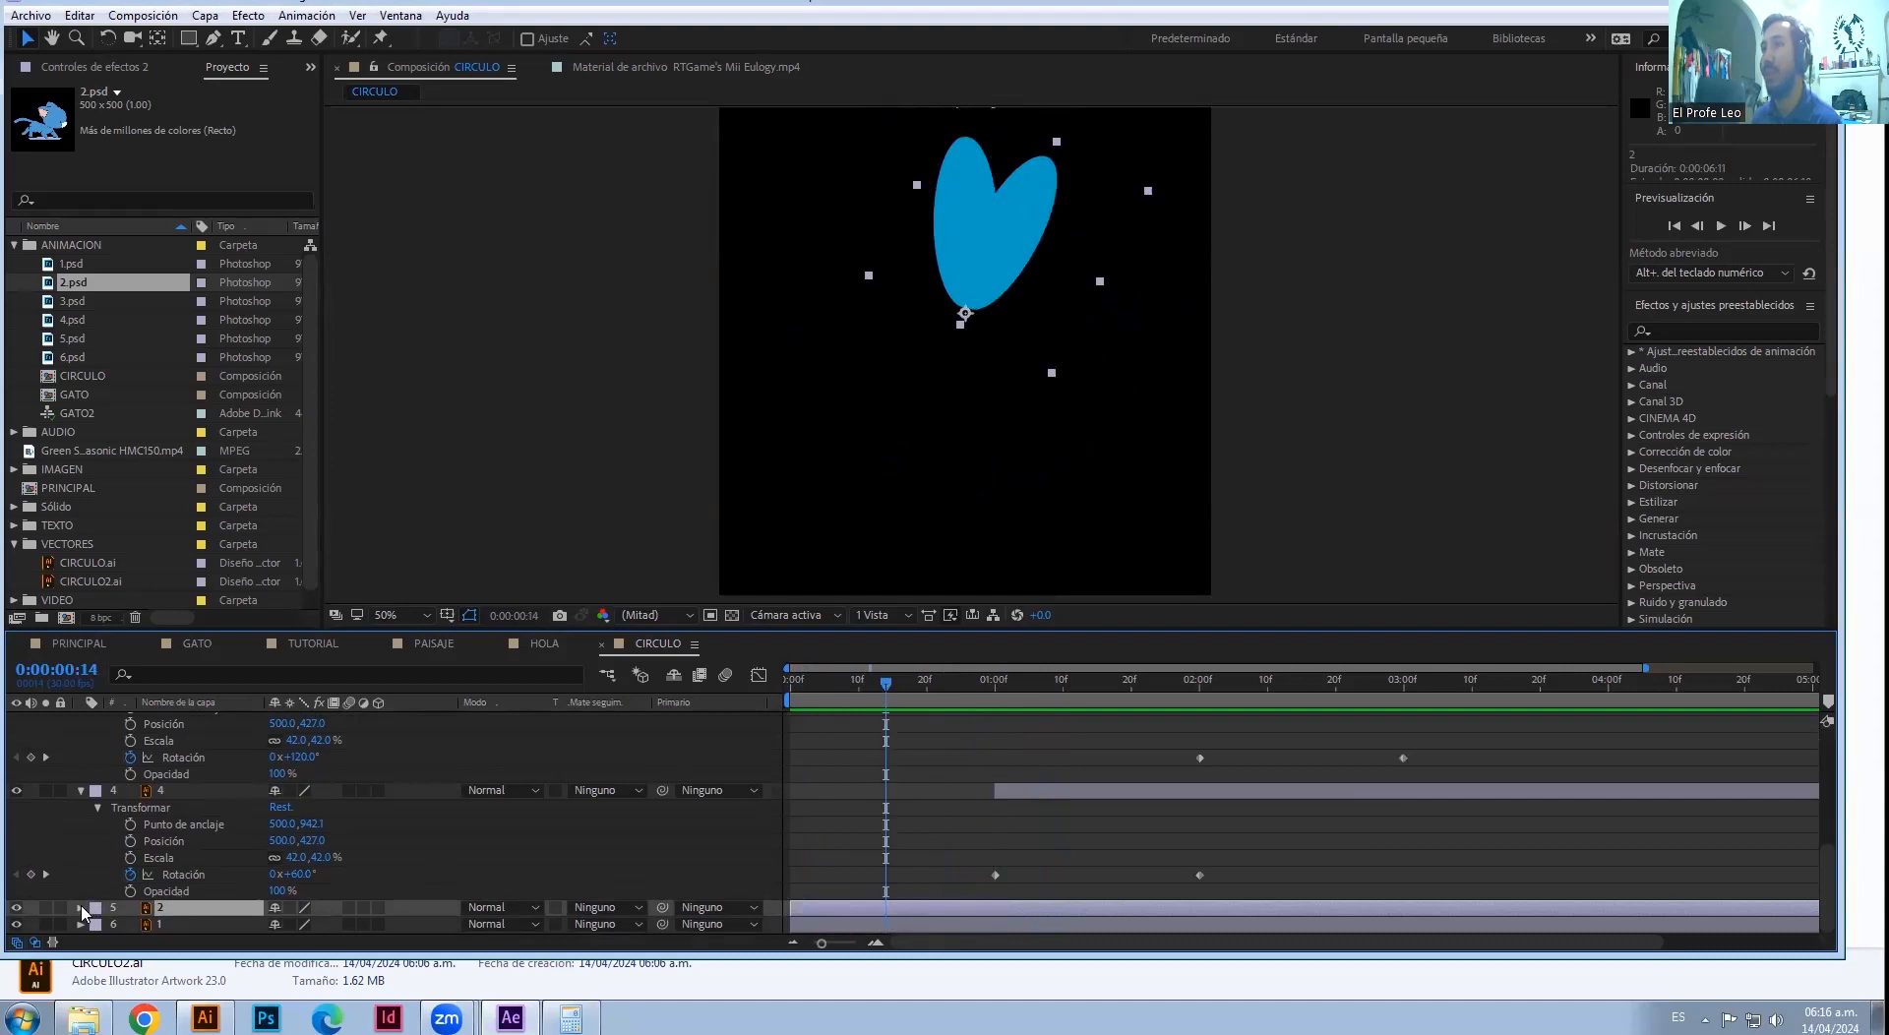
pyautogui.click(1670, 330)
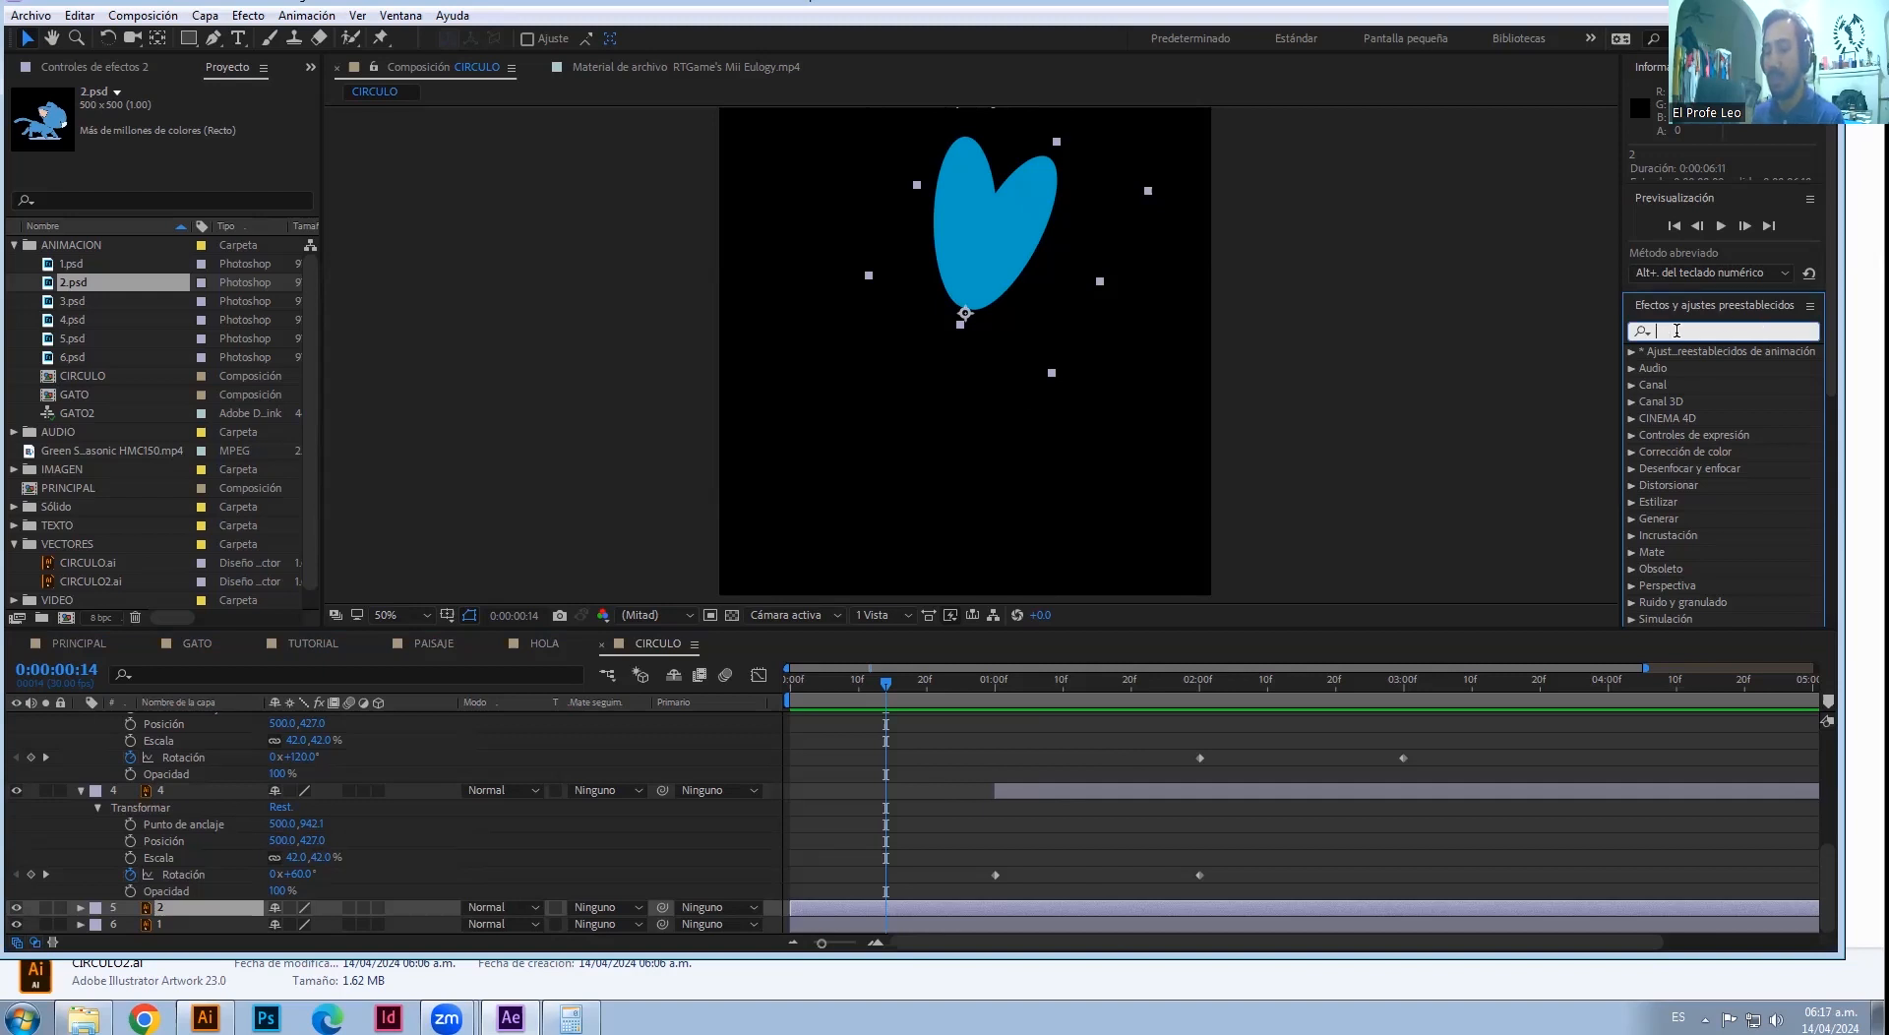
pyautogui.write('desen ra')
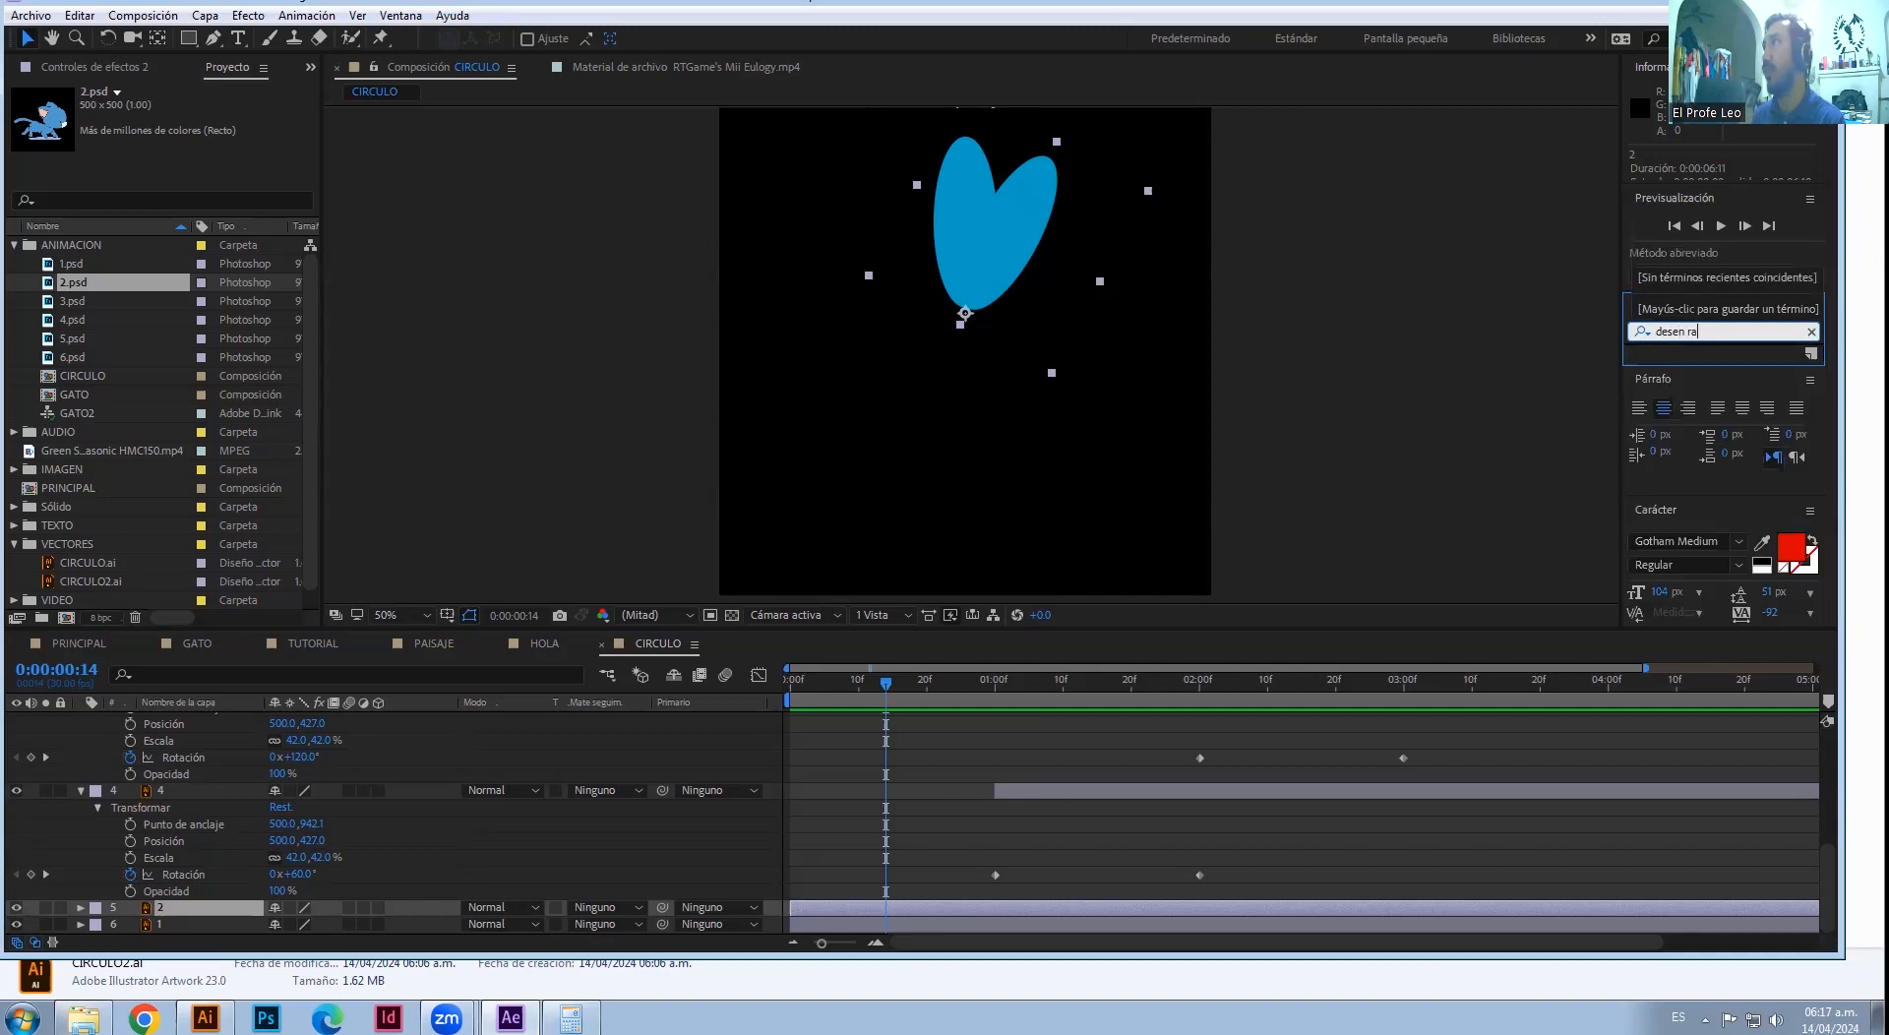
pyautogui.press('Left')
pyautogui.press('Left')
pyautogui.press('Left')
pyautogui.write('foque')
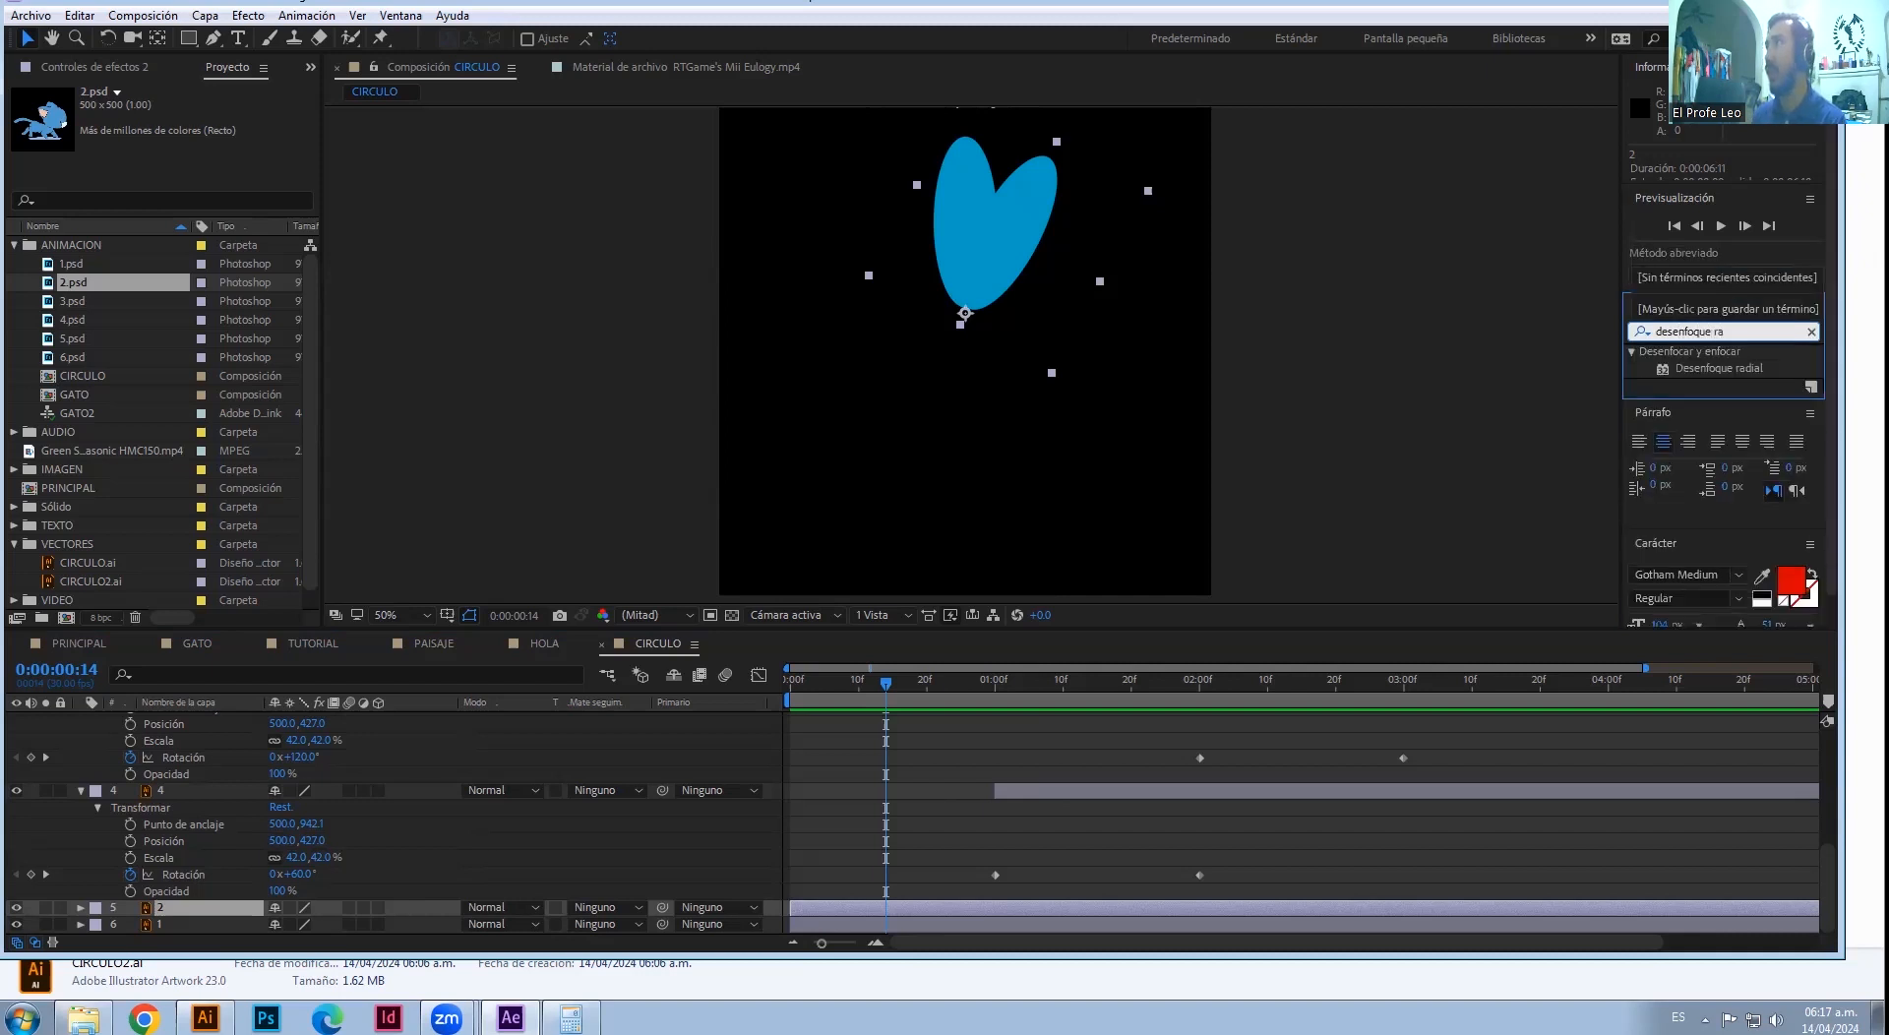
pyautogui.moveTo(1672, 369); pyautogui.dragTo(844, 907)
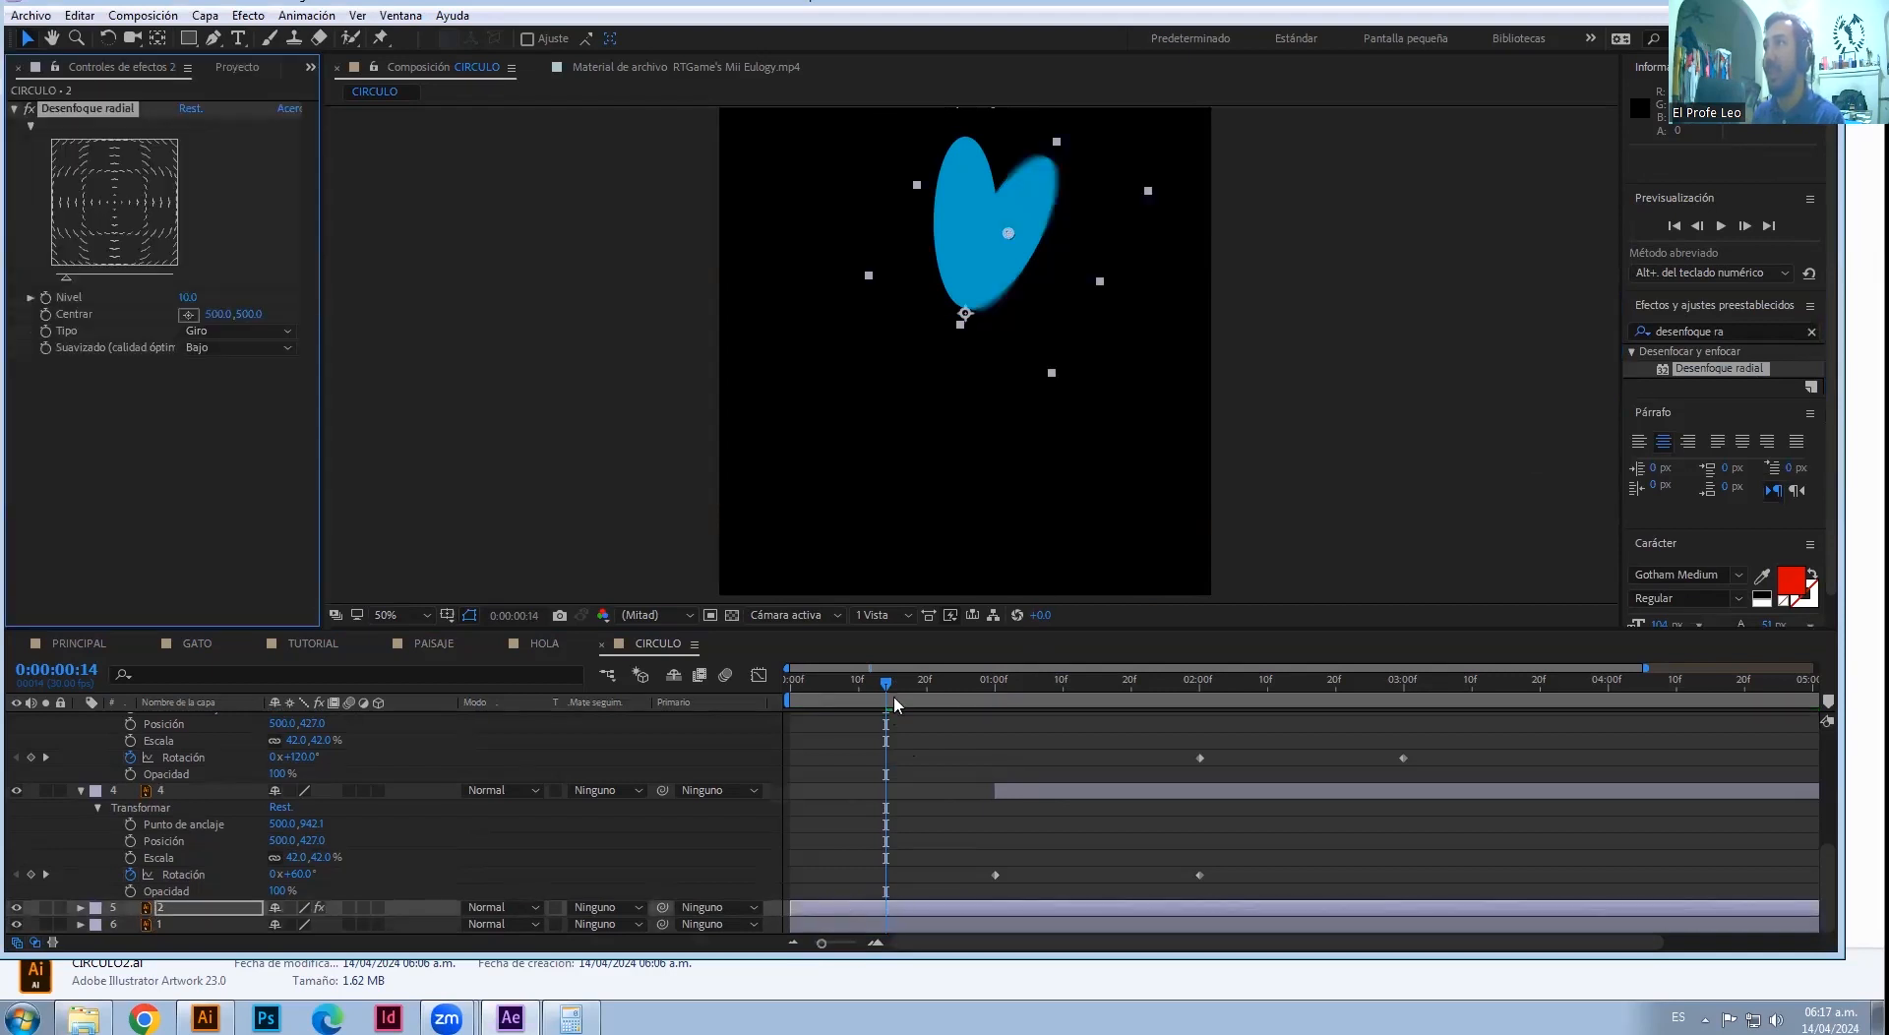
# - Expand layer 2's effects in the timeline down to the individual Desenfoque radial settings
pyautogui.click(81, 907)
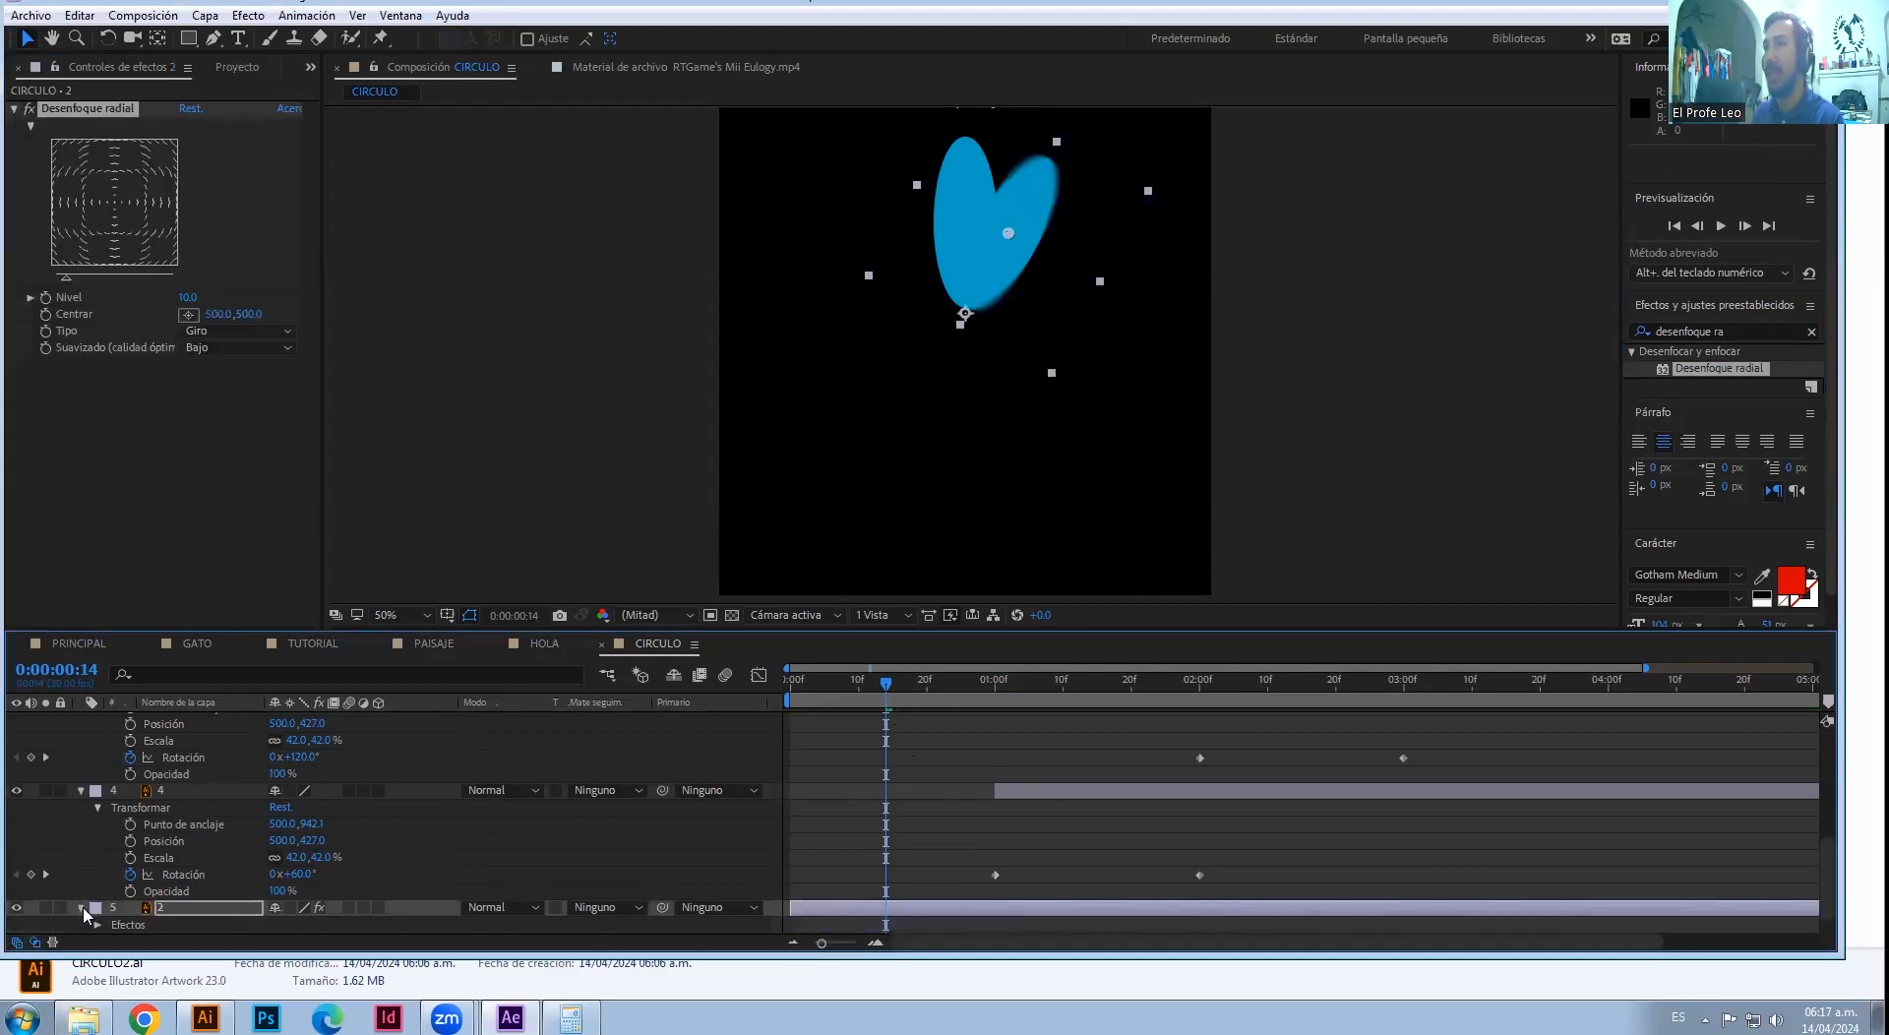
pyautogui.click(97, 908)
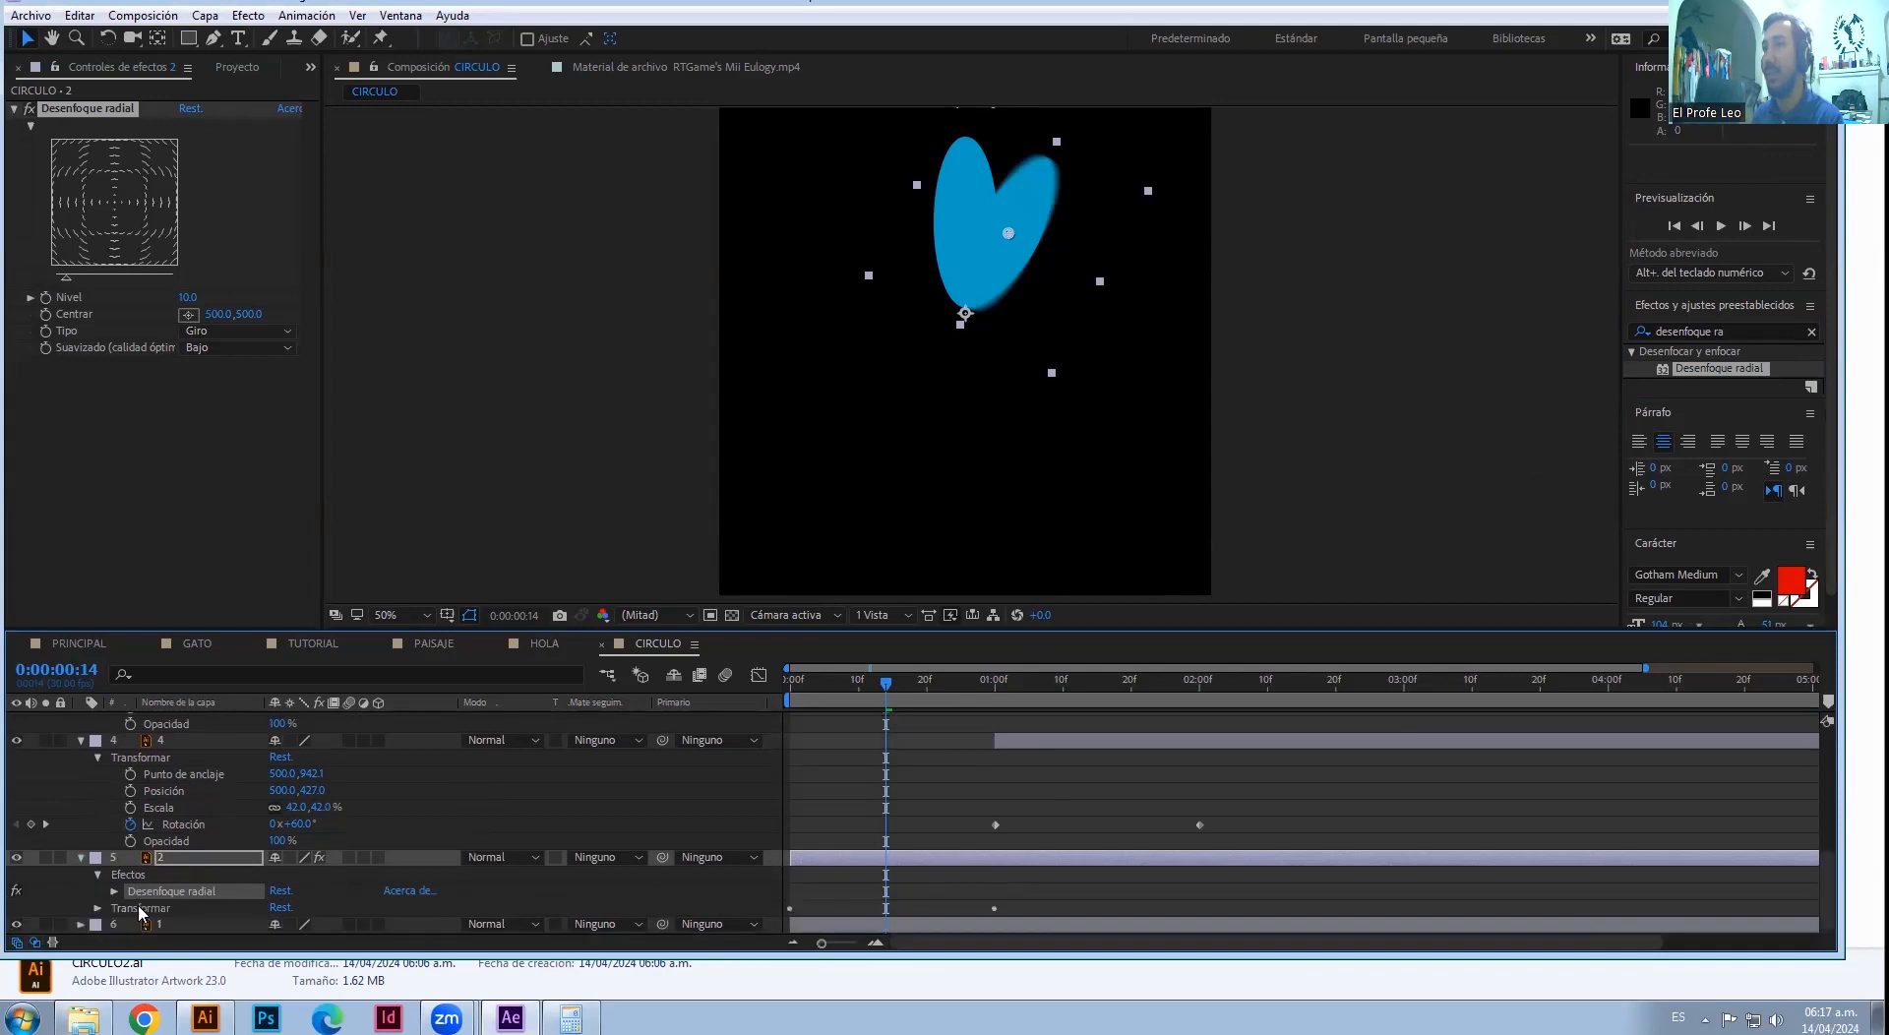
pyautogui.click(114, 891)
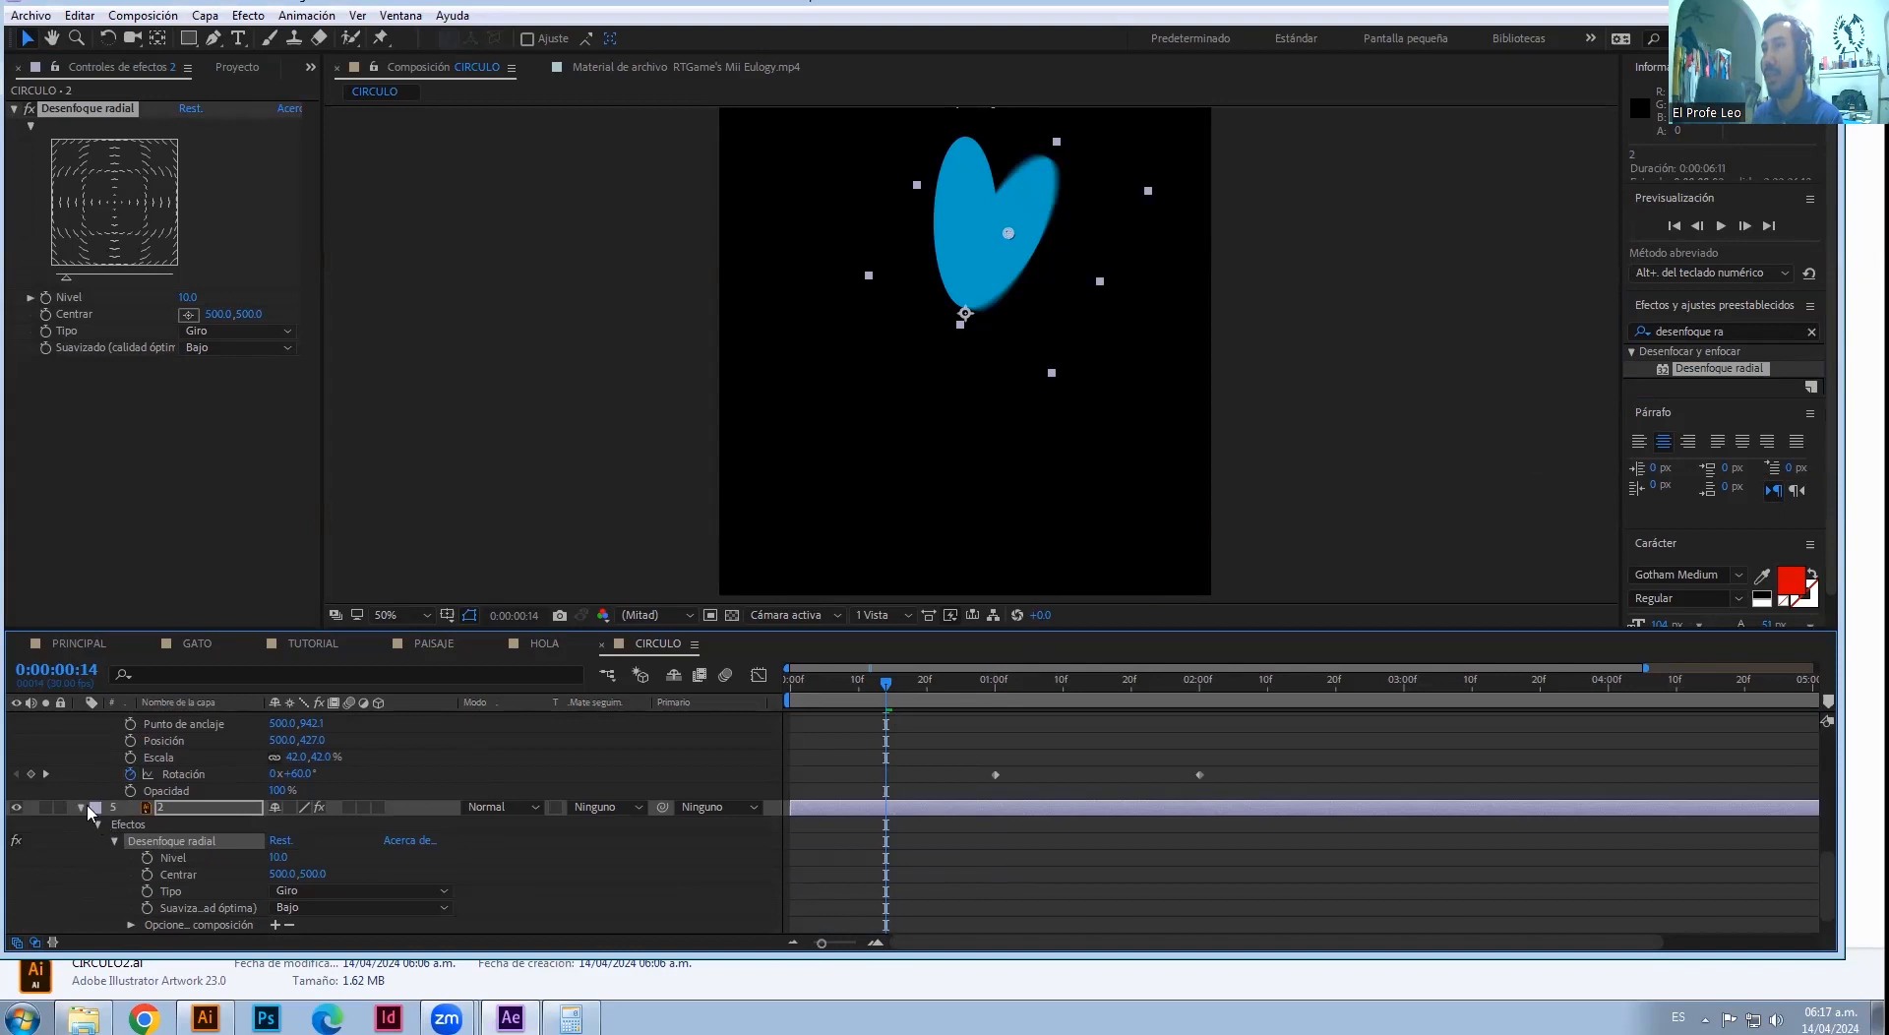
pyautogui.click(214, 809)
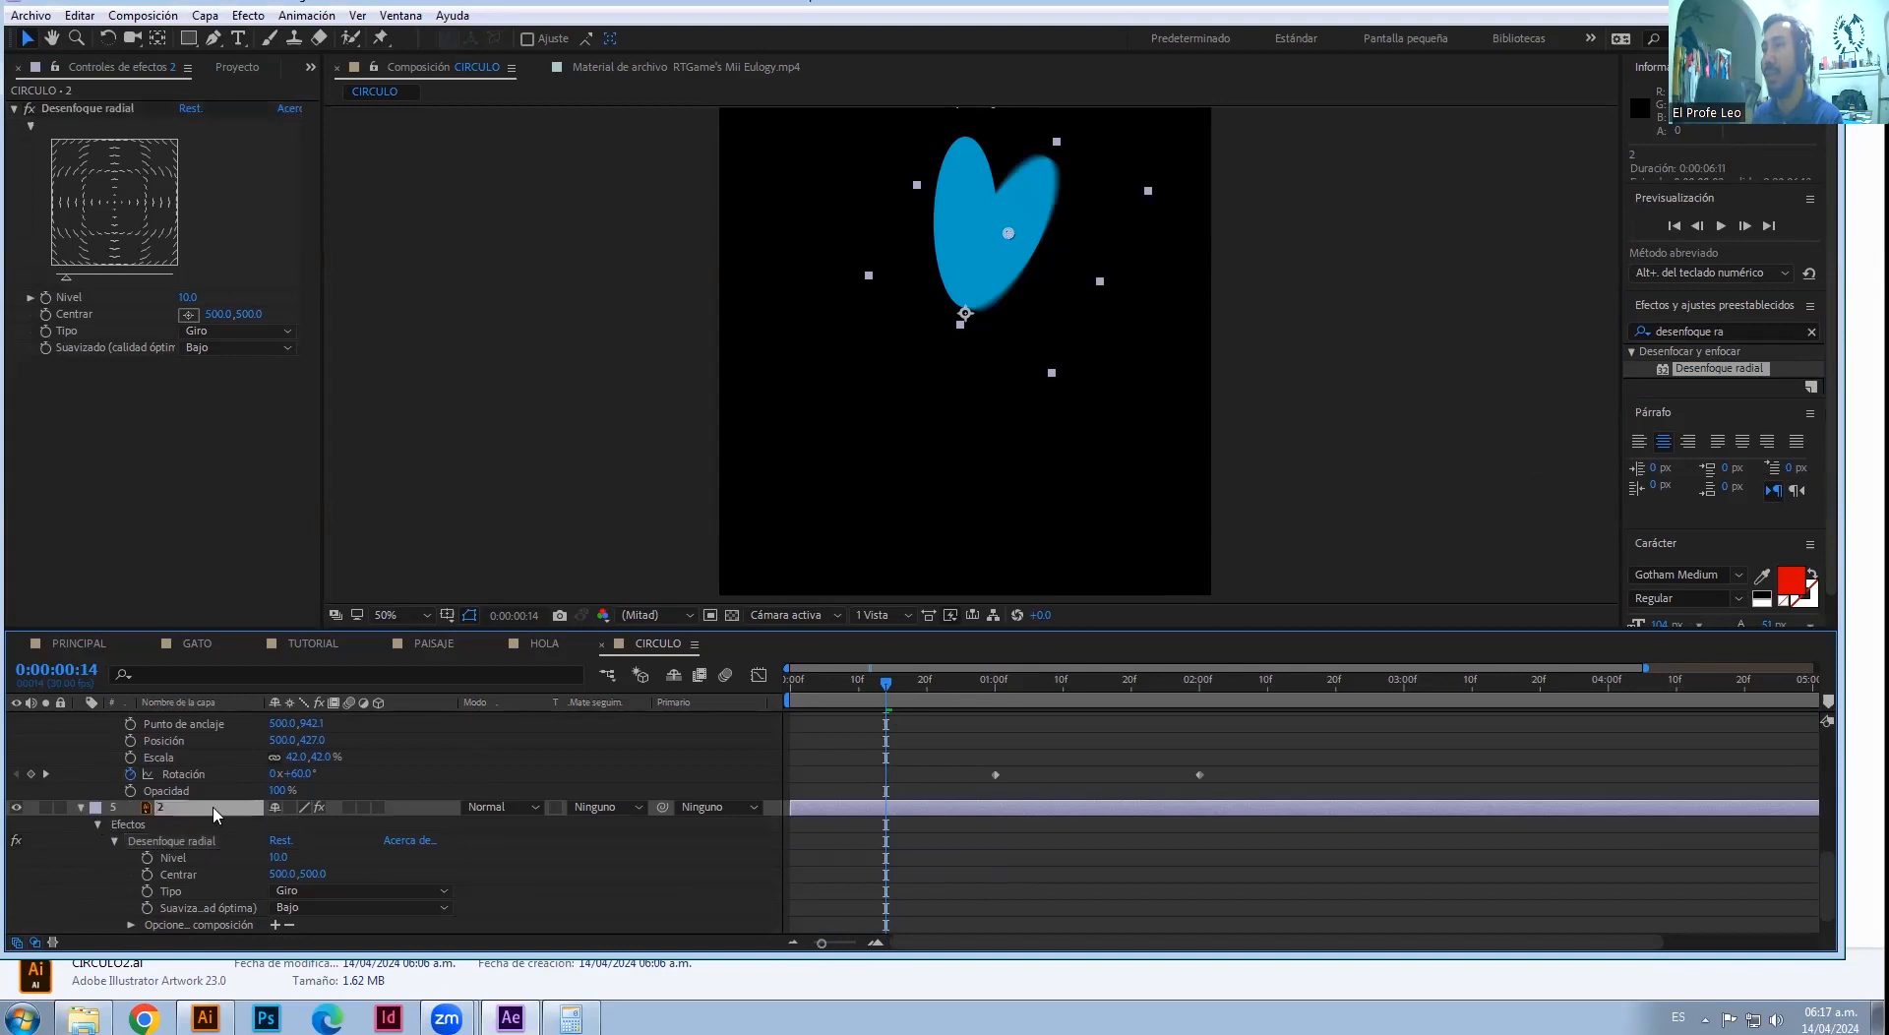
pyautogui.click(97, 826)
pyautogui.click(97, 892)
pyautogui.scroll(-3, 116, 893)
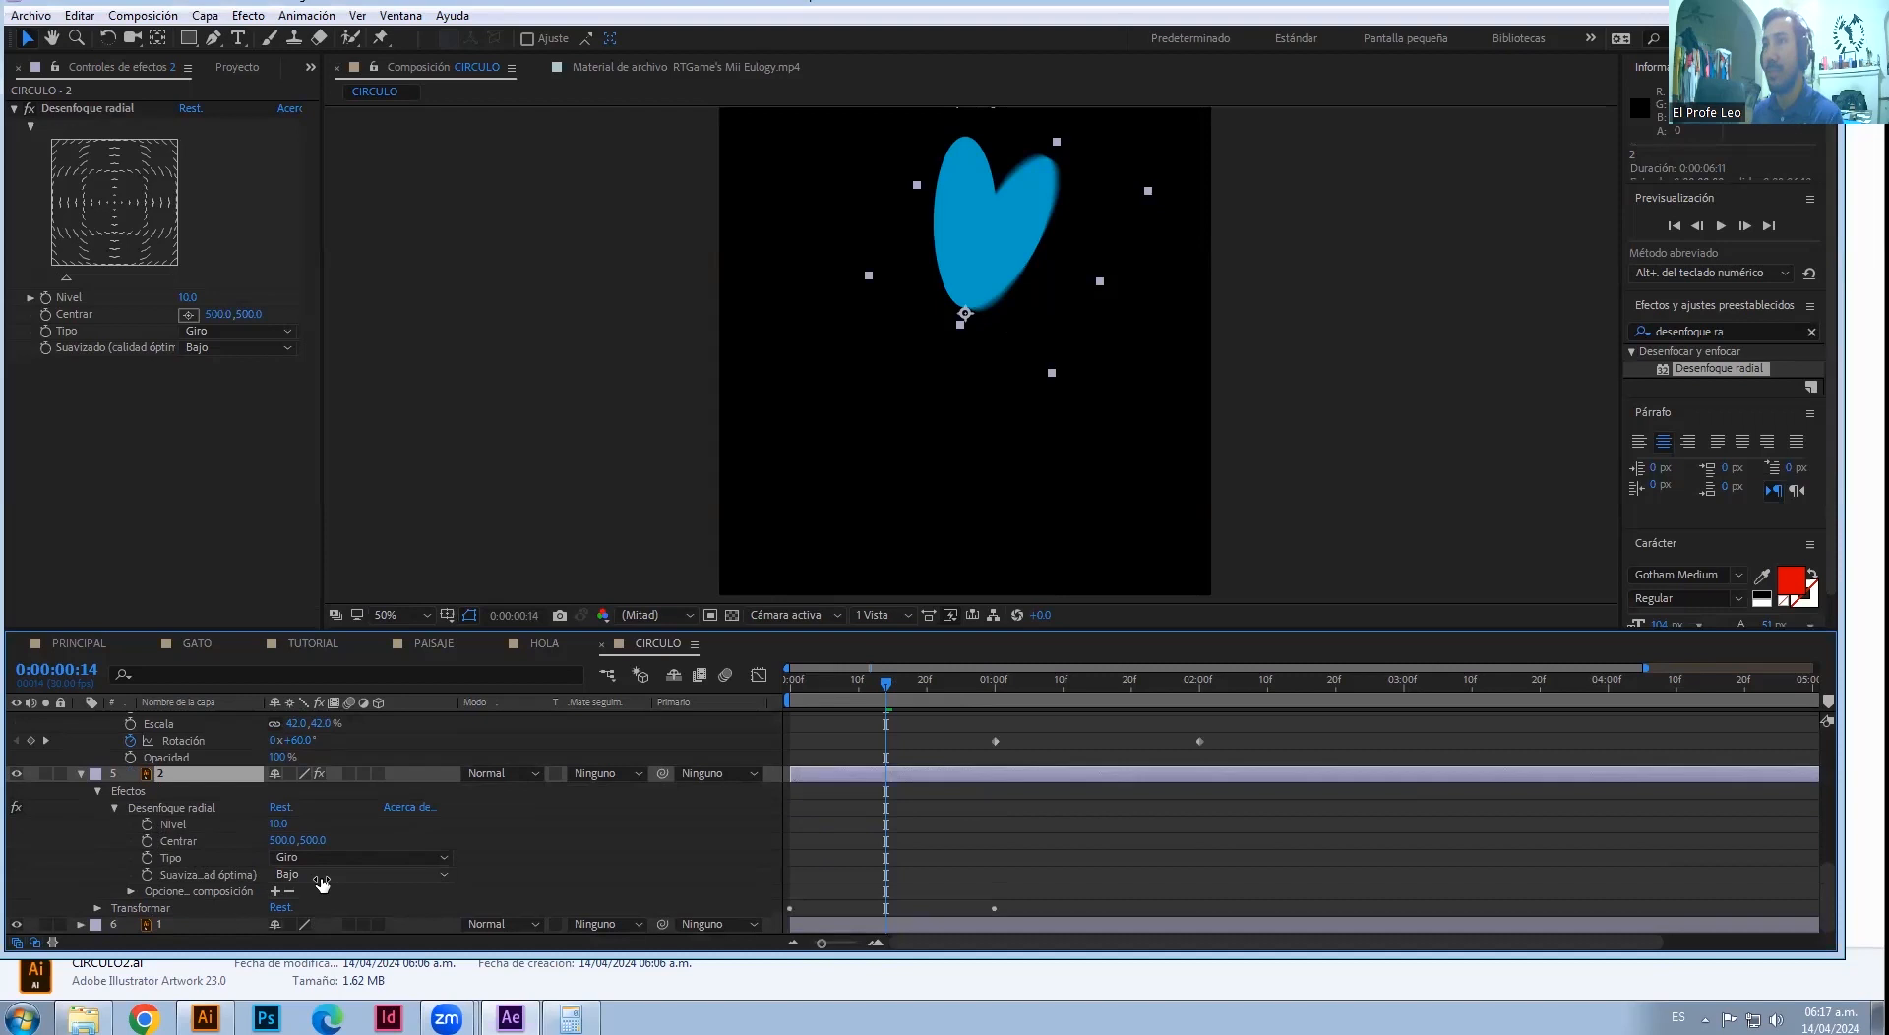
# - Set layer 2's radial blur centre to 488, 930 at the petal's base and its Nivel to 8
pyautogui.moveTo(278, 823); pyautogui.dragTo(14, 719)
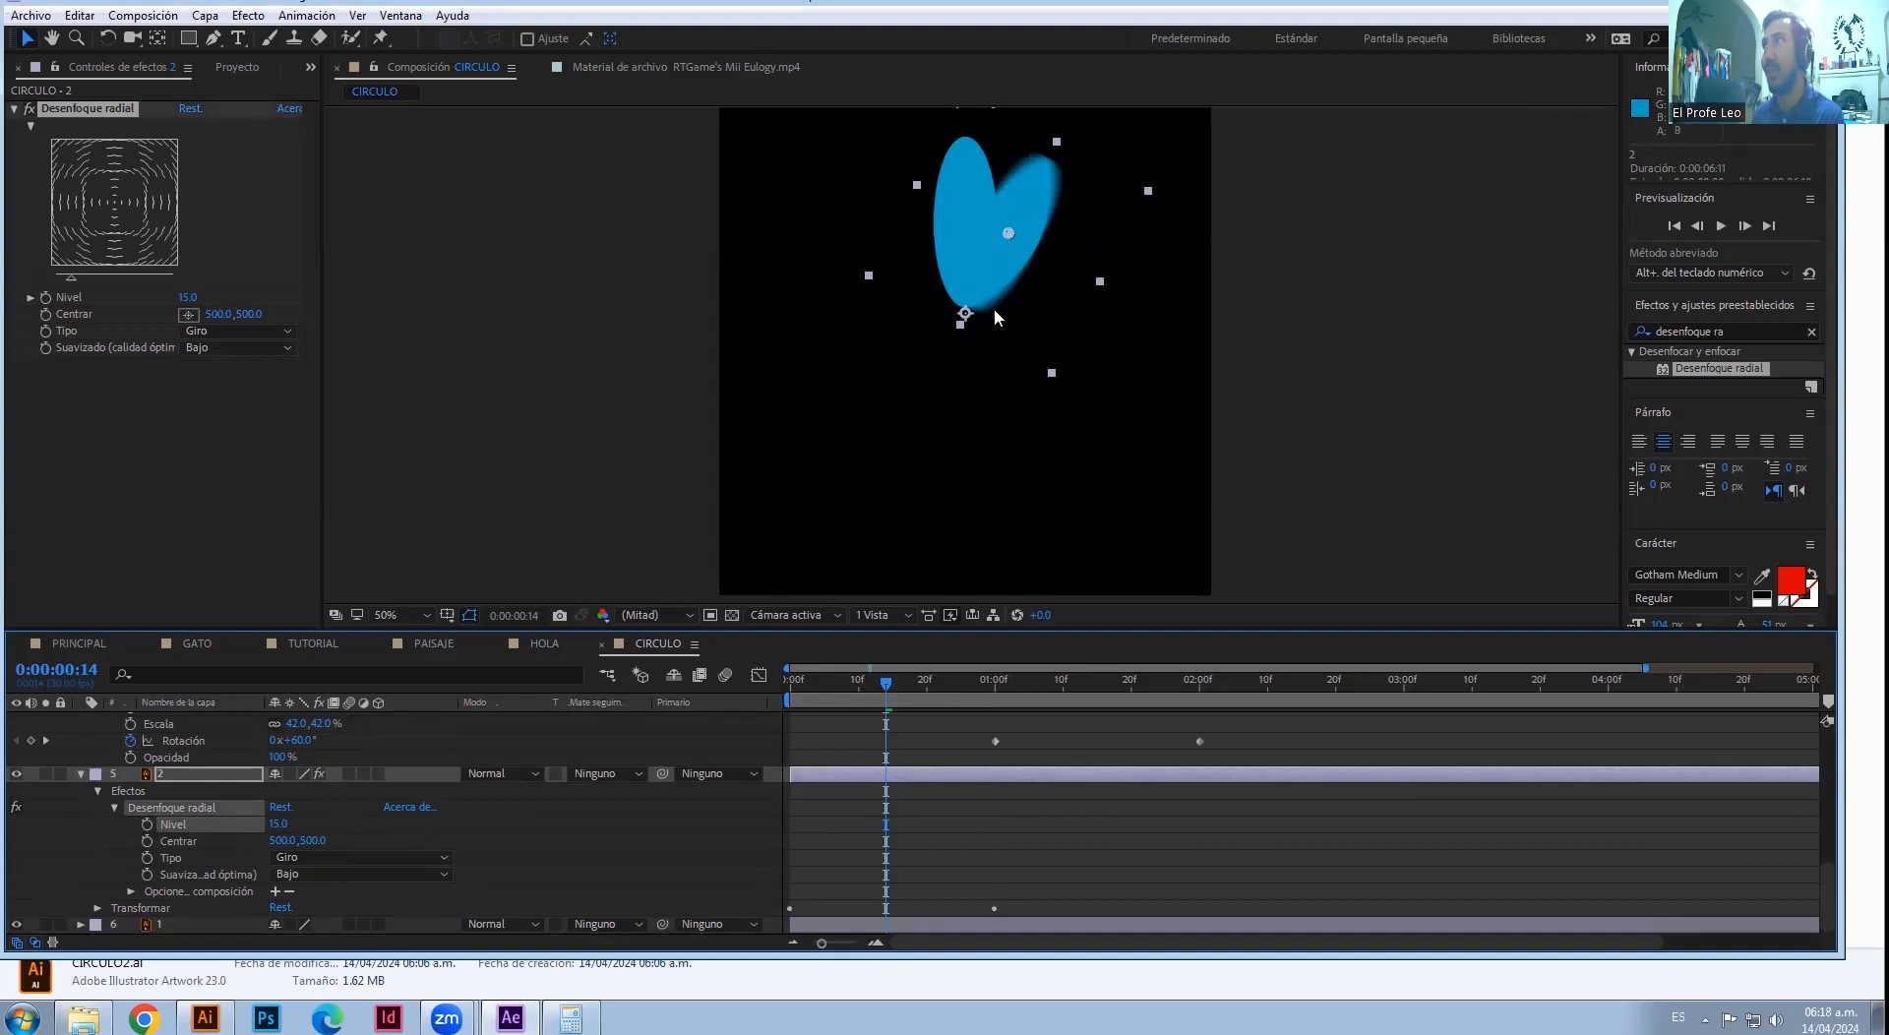
pyautogui.click(282, 839)
pyautogui.moveTo(202, 821); pyautogui.dragTo(109, 807)
pyautogui.moveTo(306, 840); pyautogui.dragTo(640, 809)
pyautogui.moveTo(274, 843); pyautogui.dragTo(404, 844)
pyautogui.moveTo(281, 840)
pyautogui.mouseDown()
pyautogui.moveTo(334, 843)
pyautogui.moveTo(255, 828)
pyautogui.mouseUp()
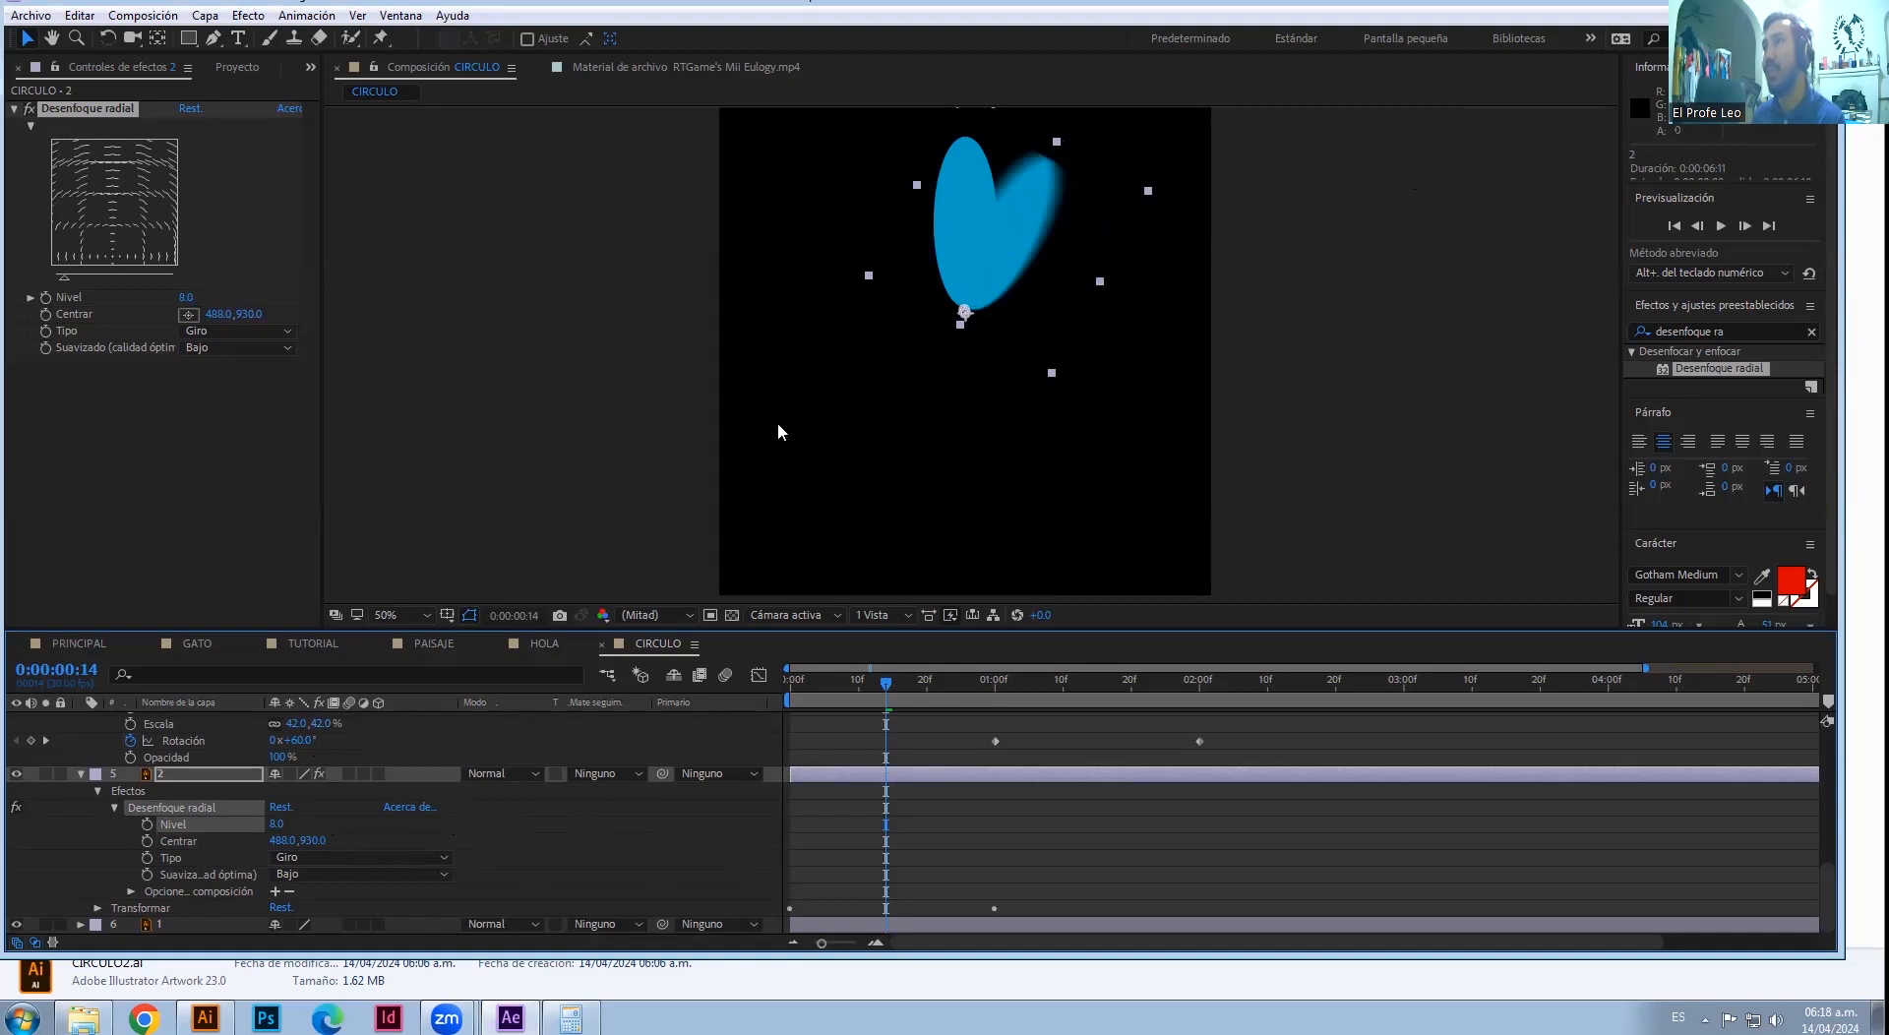
# - Keyframe the Nivel of layer 2's radial blur at 0 at 0:00:00:00 and at 6 at 0:00:00:15
pyautogui.moveTo(888, 687); pyautogui.dragTo(772, 697)
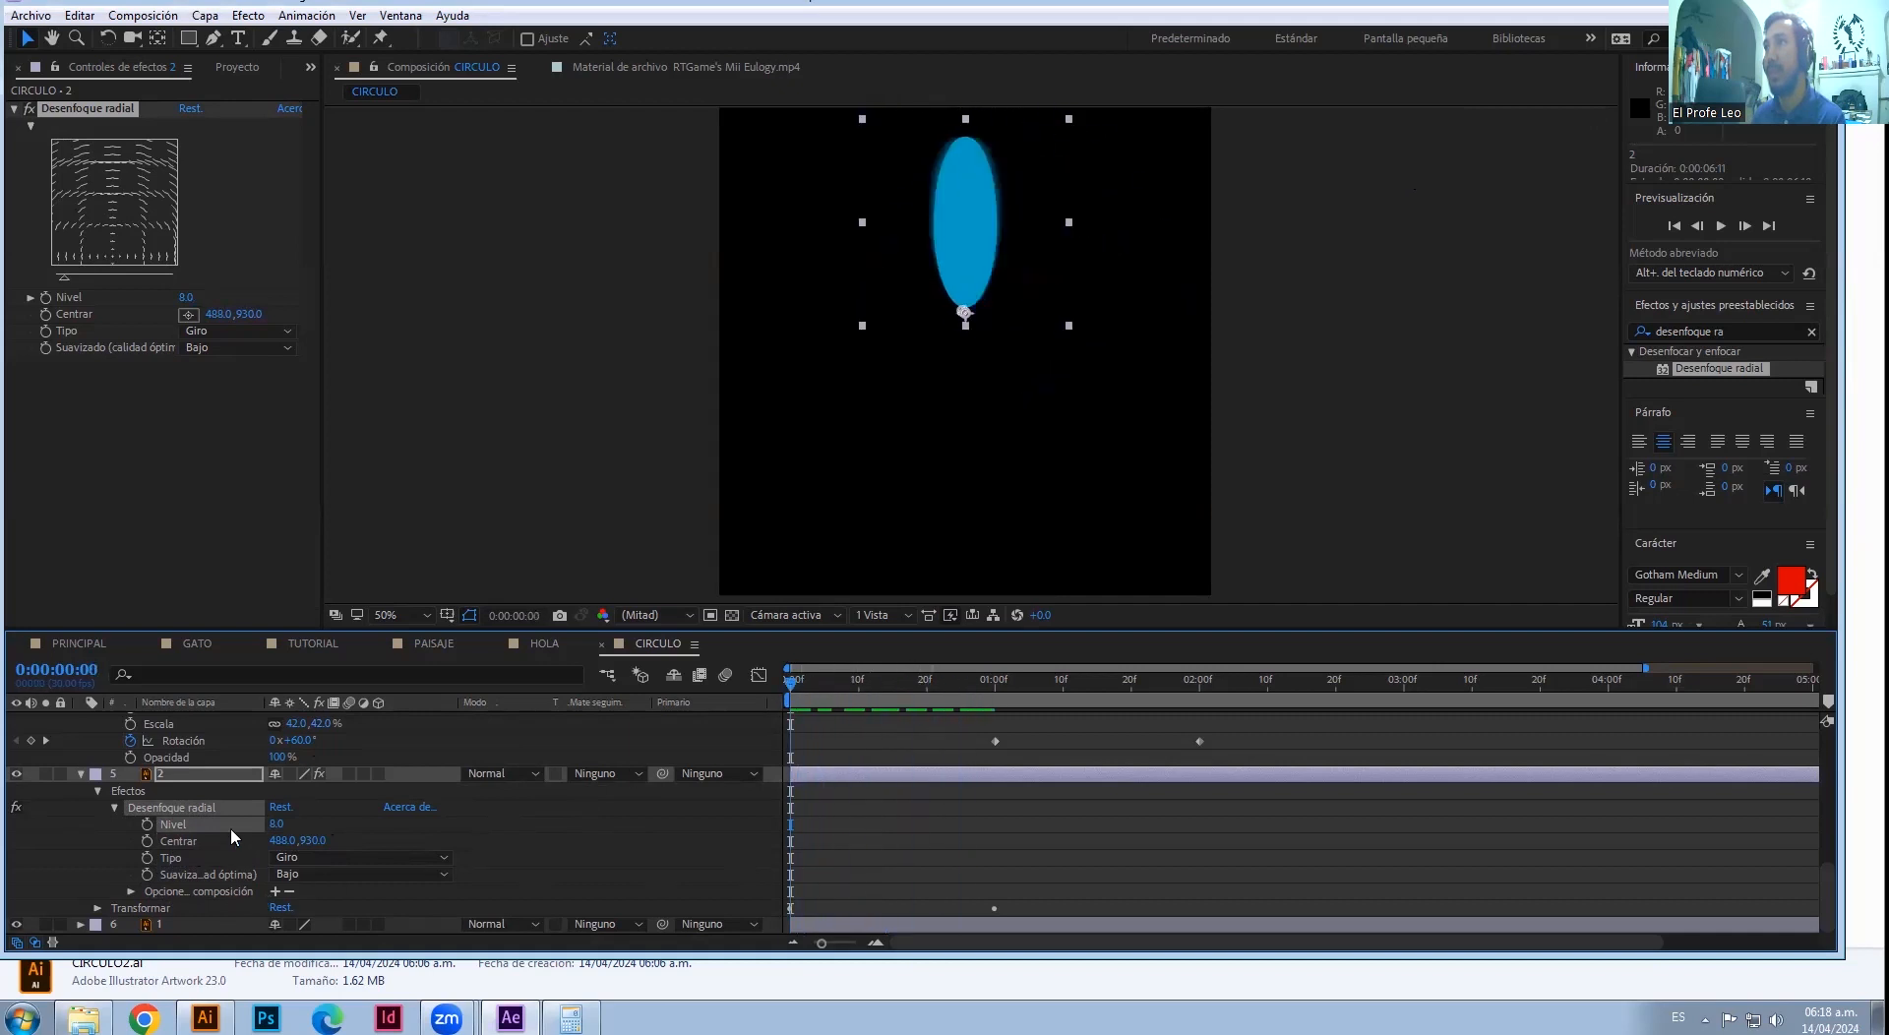
pyautogui.click(148, 824)
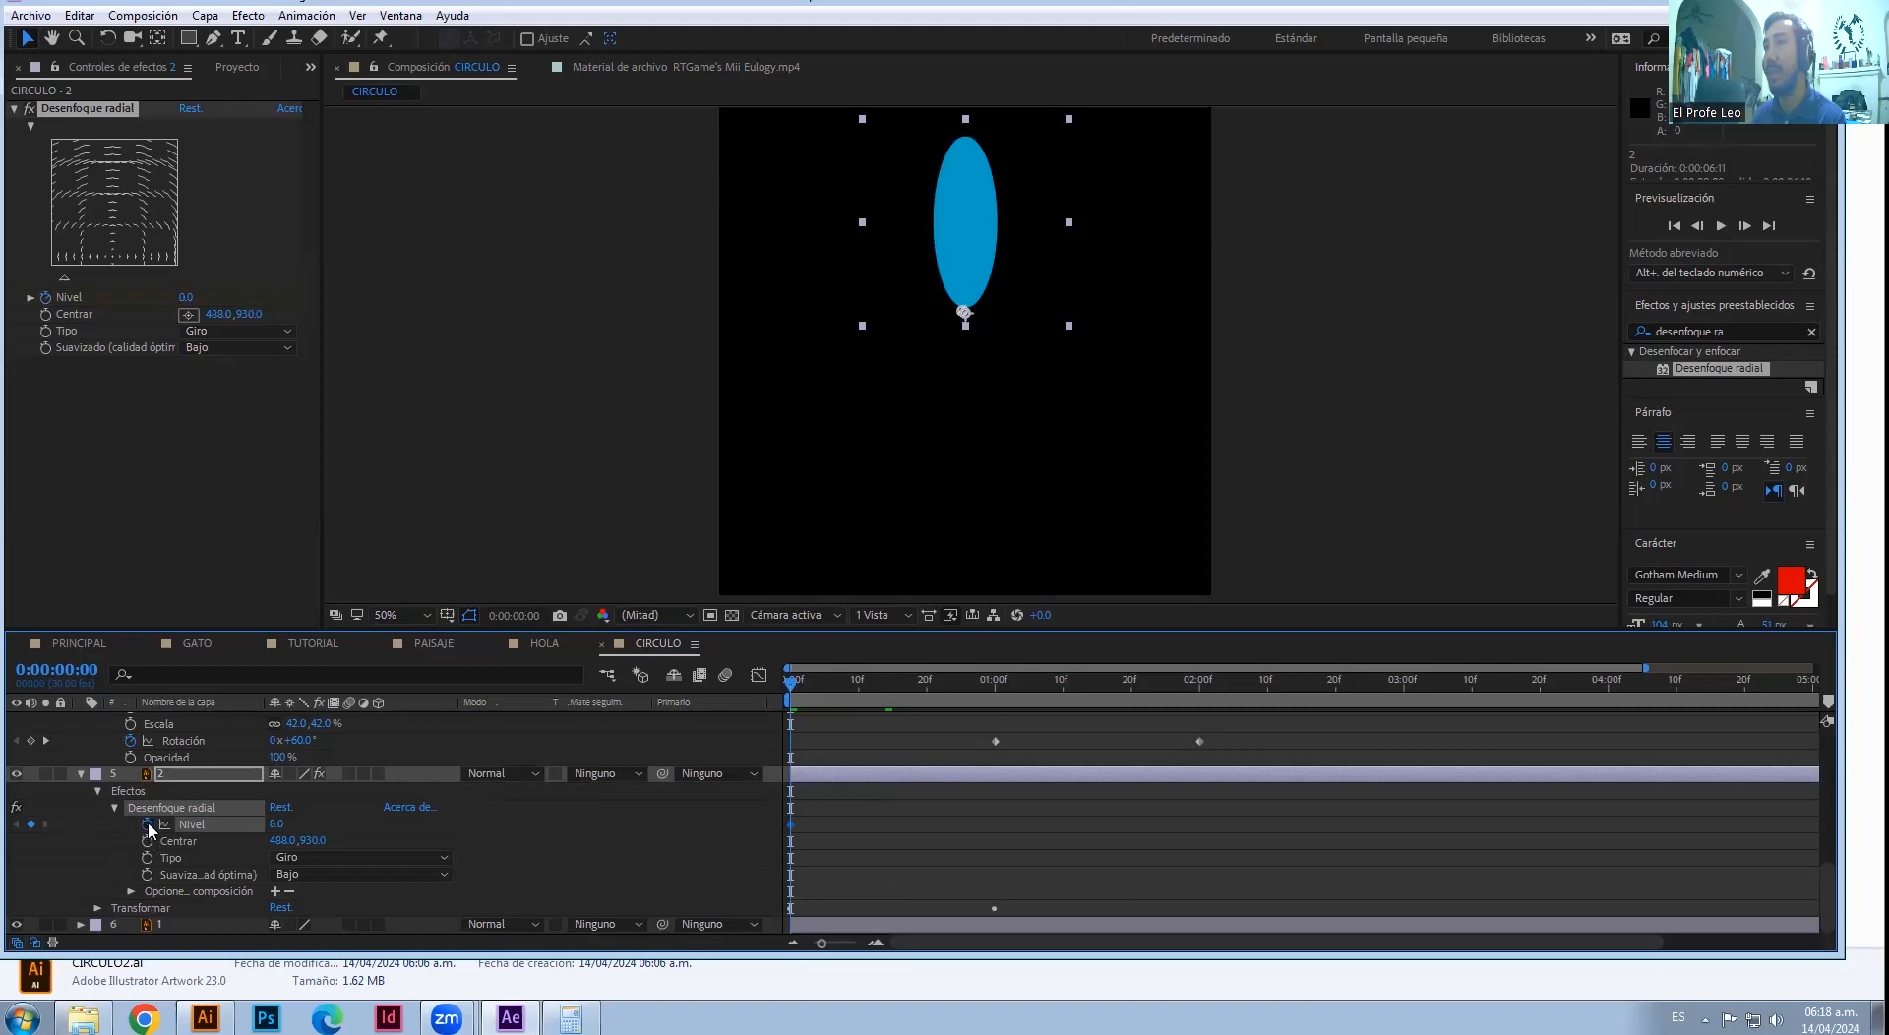
pyautogui.moveTo(793, 688); pyautogui.dragTo(892, 684)
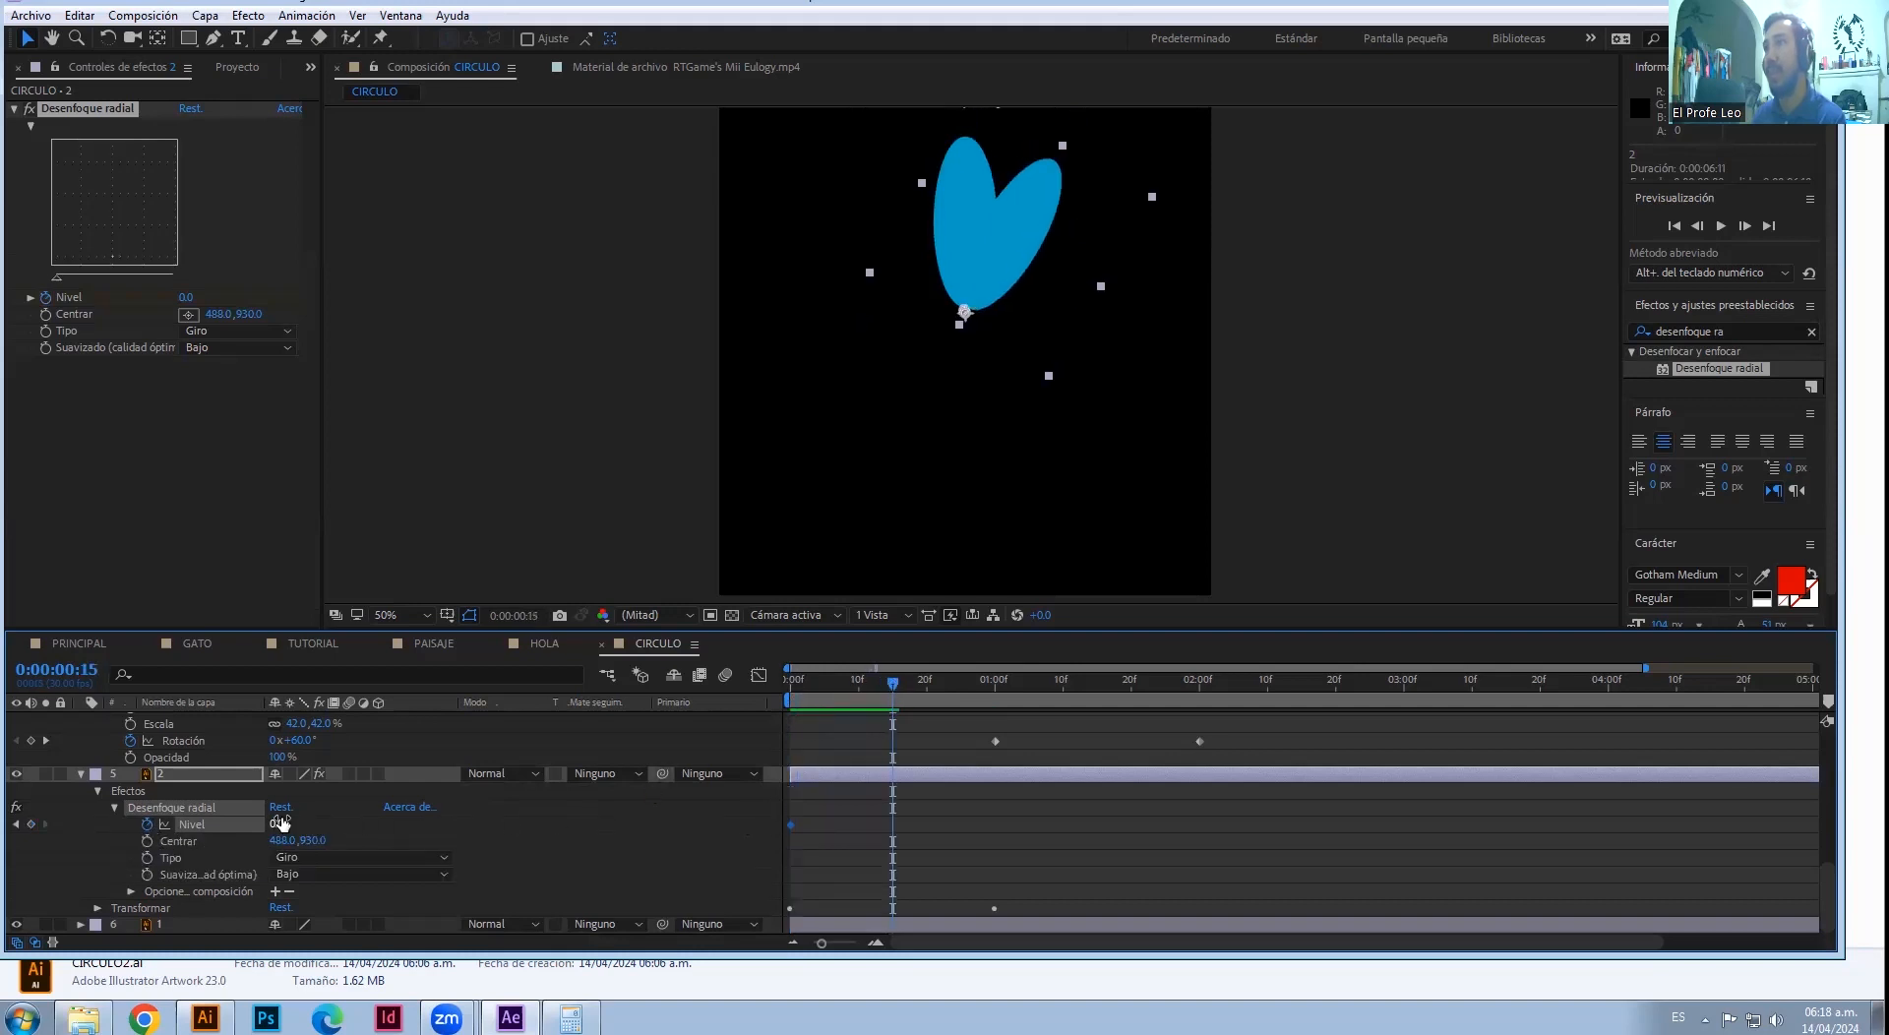
pyautogui.moveTo(277, 824); pyautogui.dragTo(284, 824)
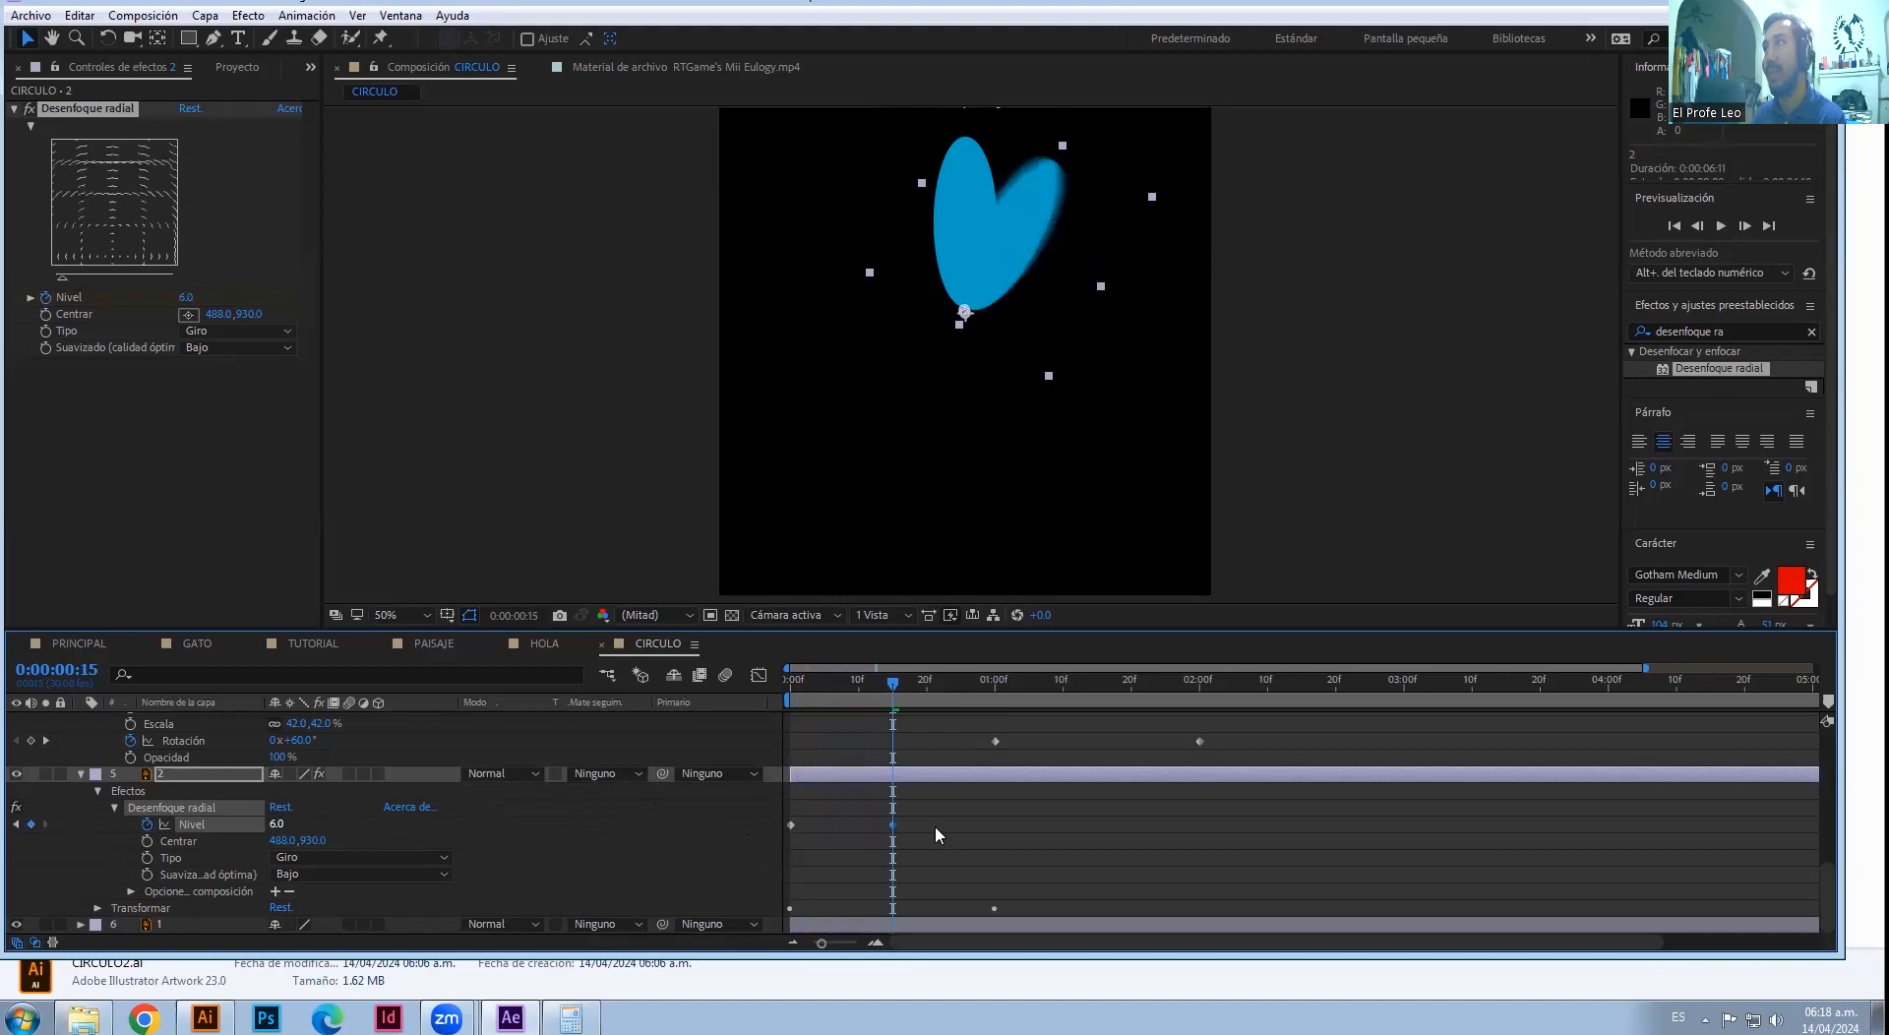
# - Set layer 2's radial blur Nivel to 0 at 0:00:01:00 and scrub through the blurred movement
pyautogui.moveTo(893, 684); pyautogui.dragTo(996, 697)
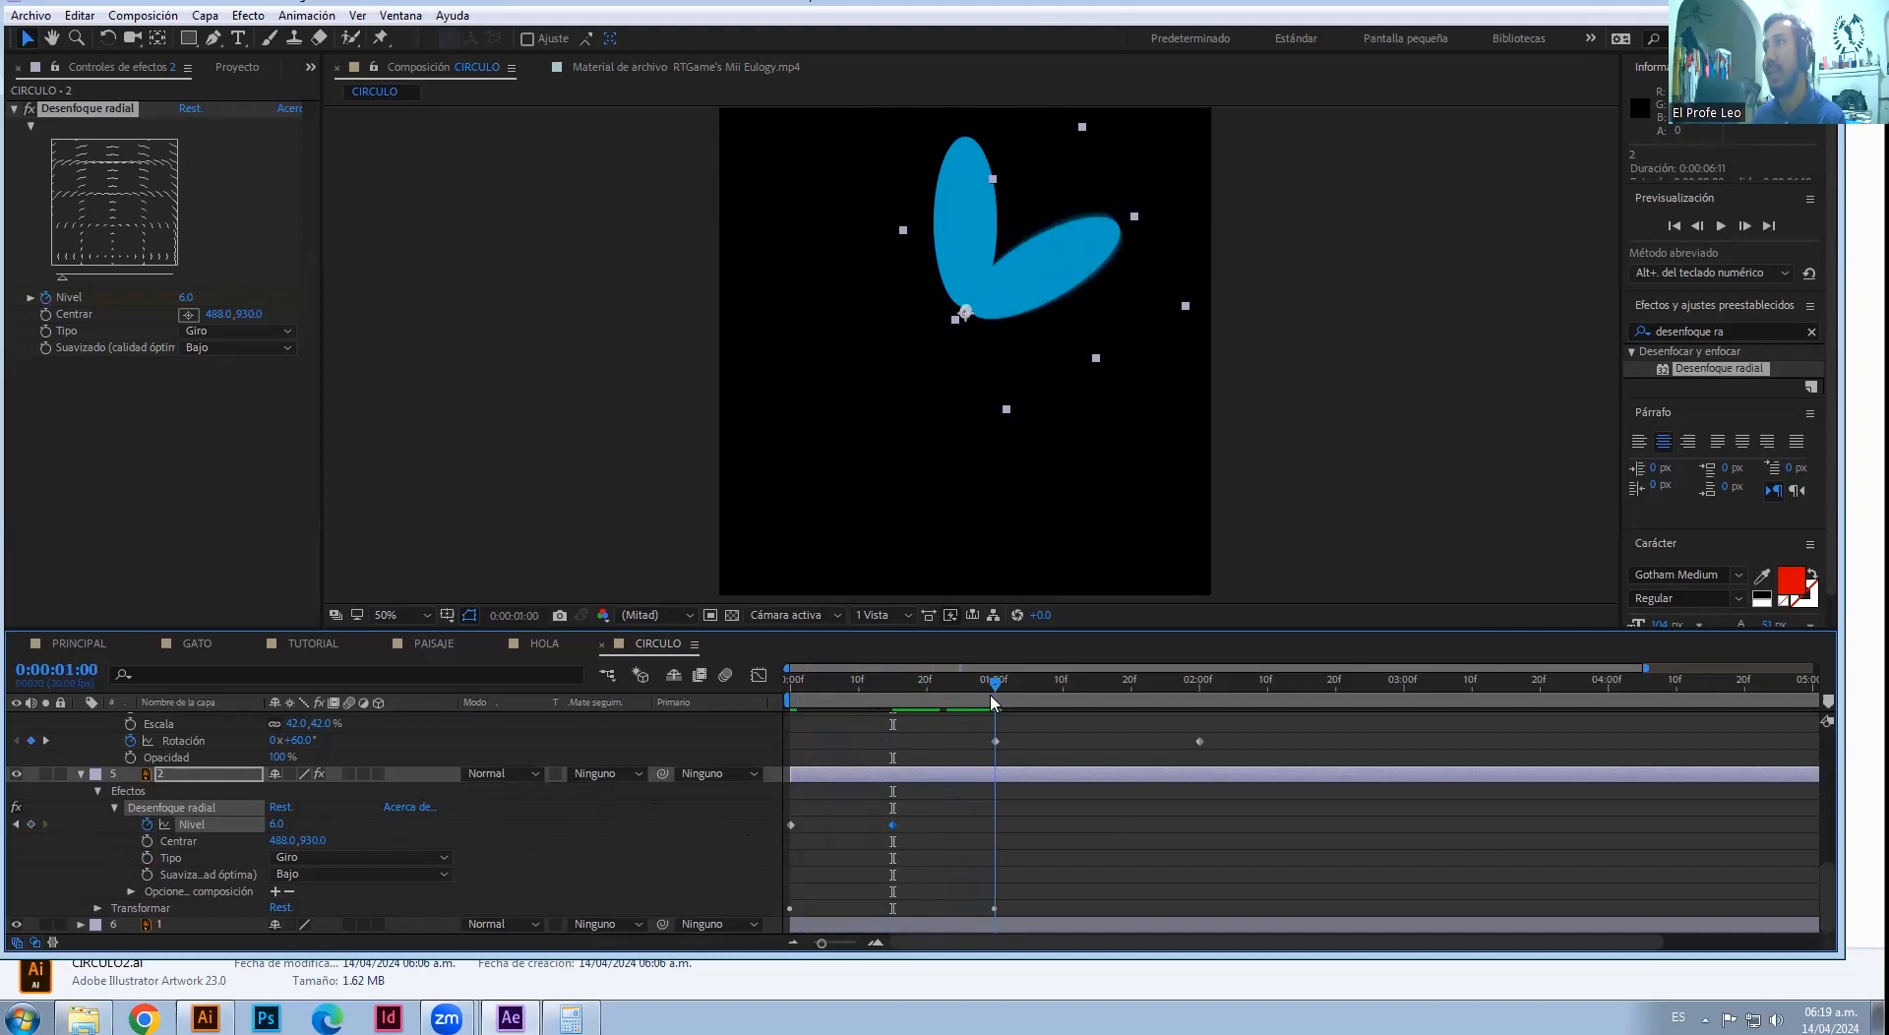
pyautogui.moveTo(273, 827); pyautogui.dragTo(94, 833)
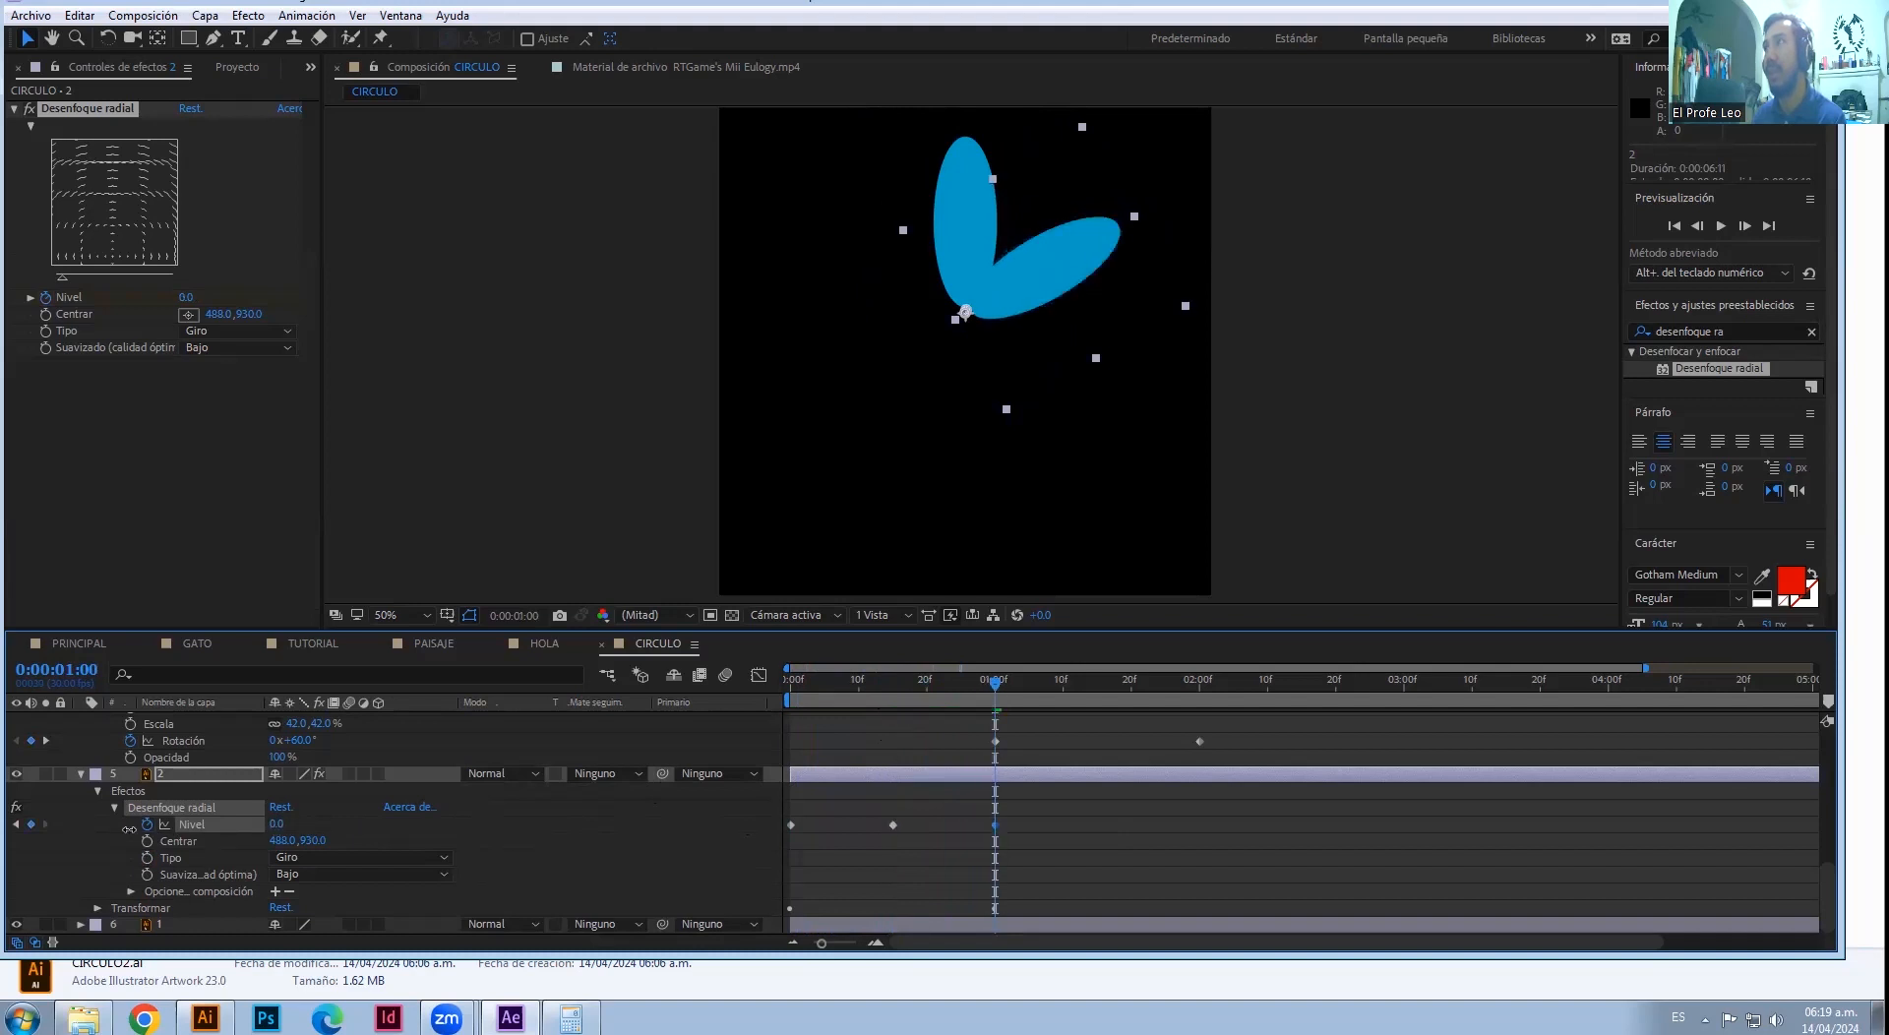
pyautogui.moveTo(994, 686); pyautogui.dragTo(797, 689)
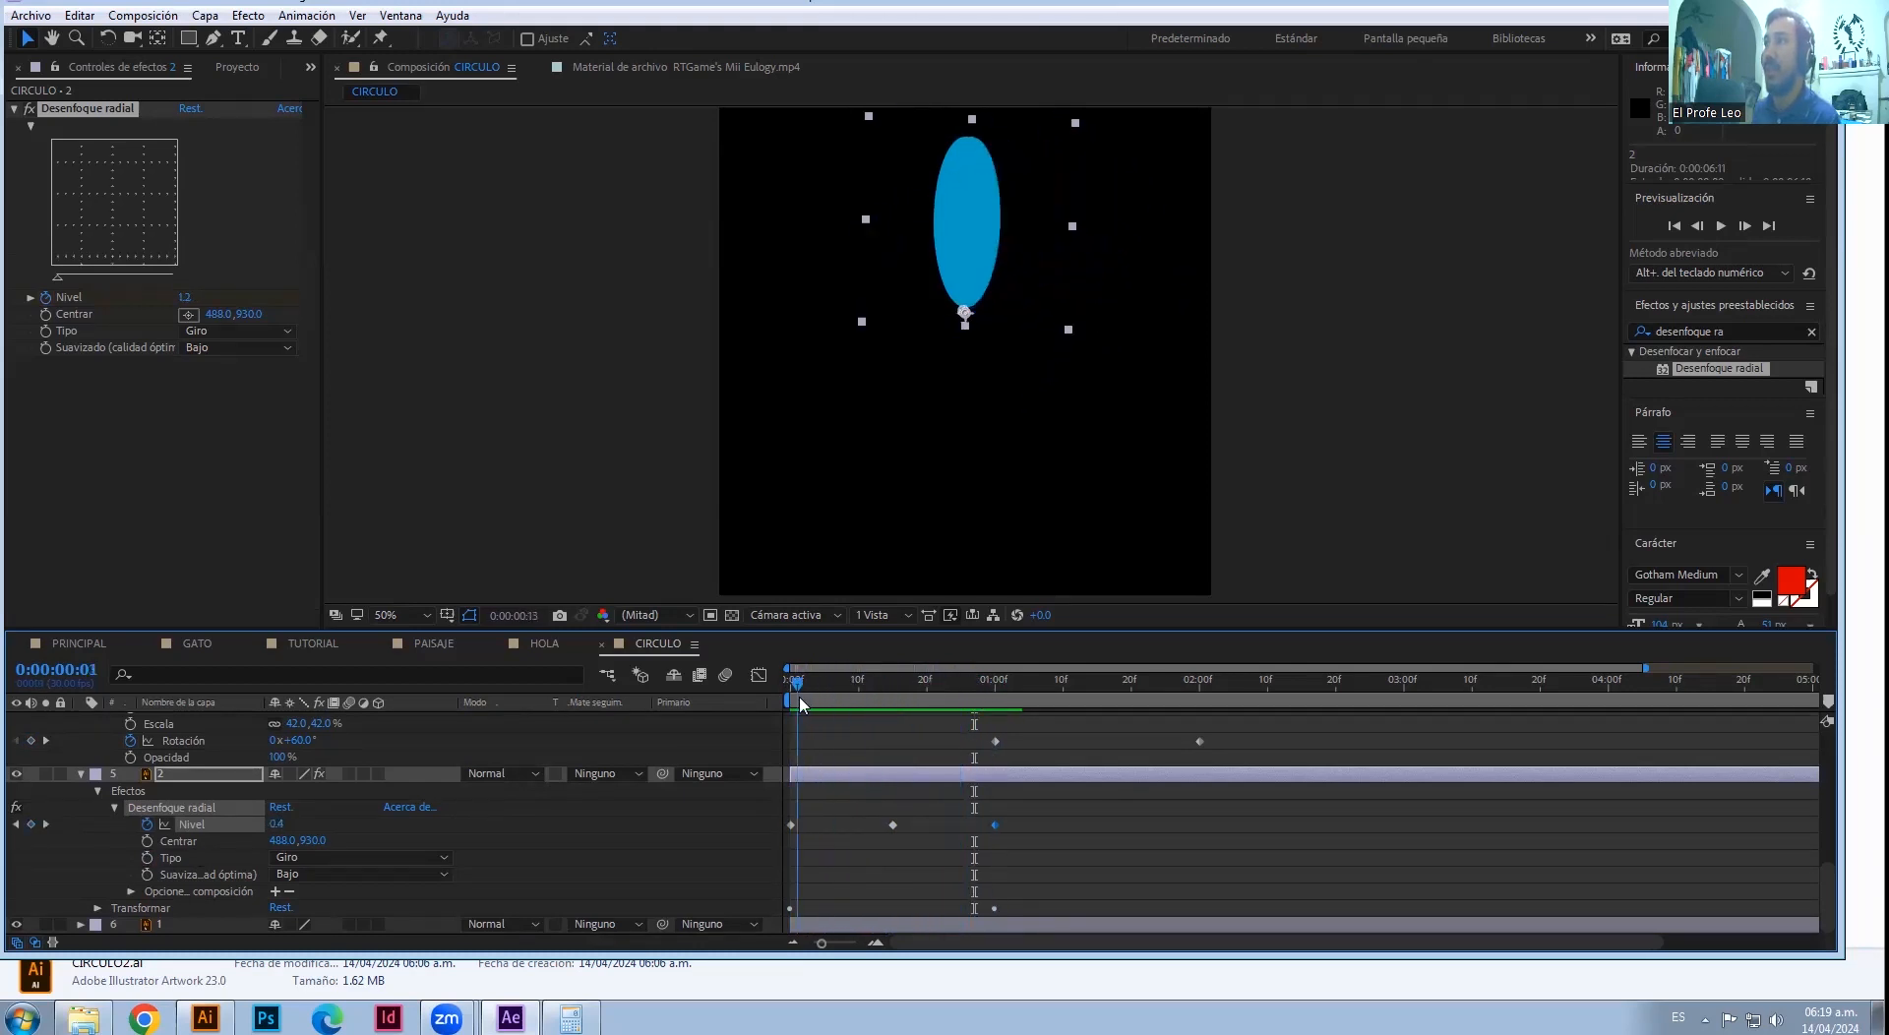
pyautogui.scroll(3, 1096, 886)
pyautogui.moveTo(986, 684); pyautogui.dragTo(730, 720)
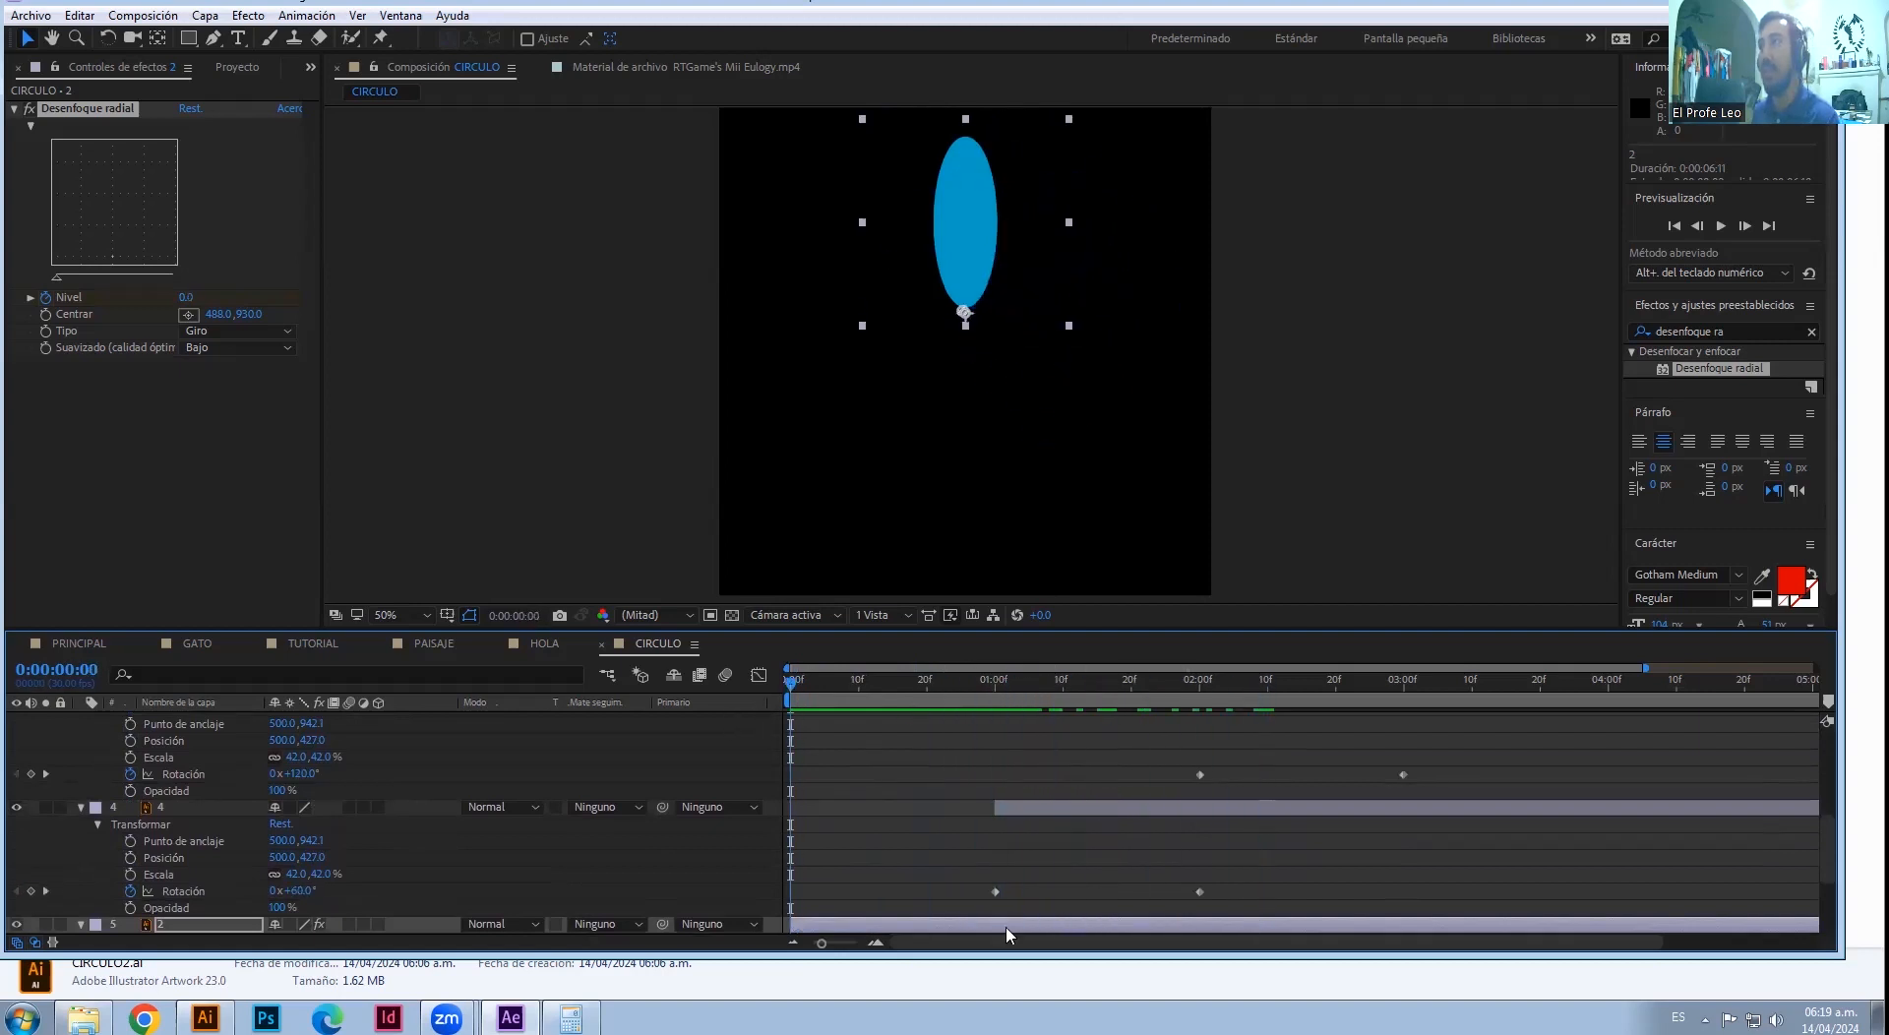
pyautogui.scroll(-3, 974, 866)
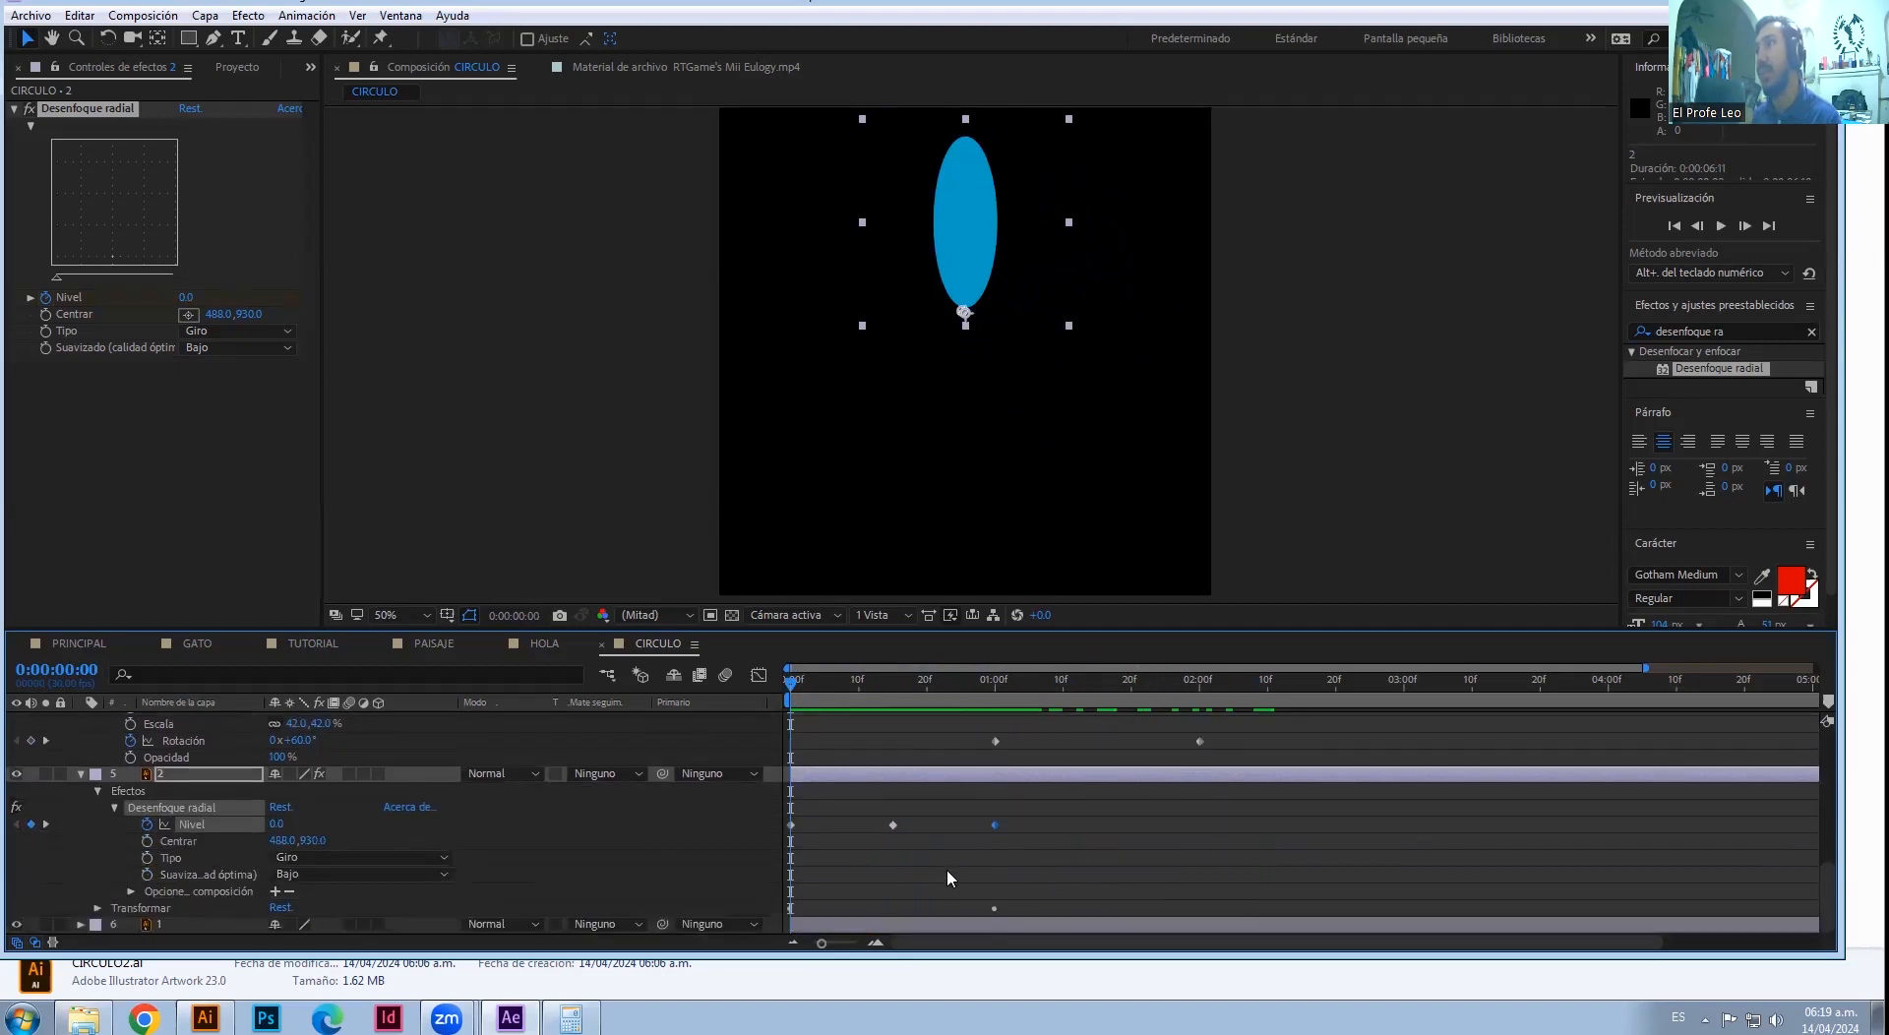
pyautogui.moveTo(800, 686); pyautogui.dragTo(728, 706)
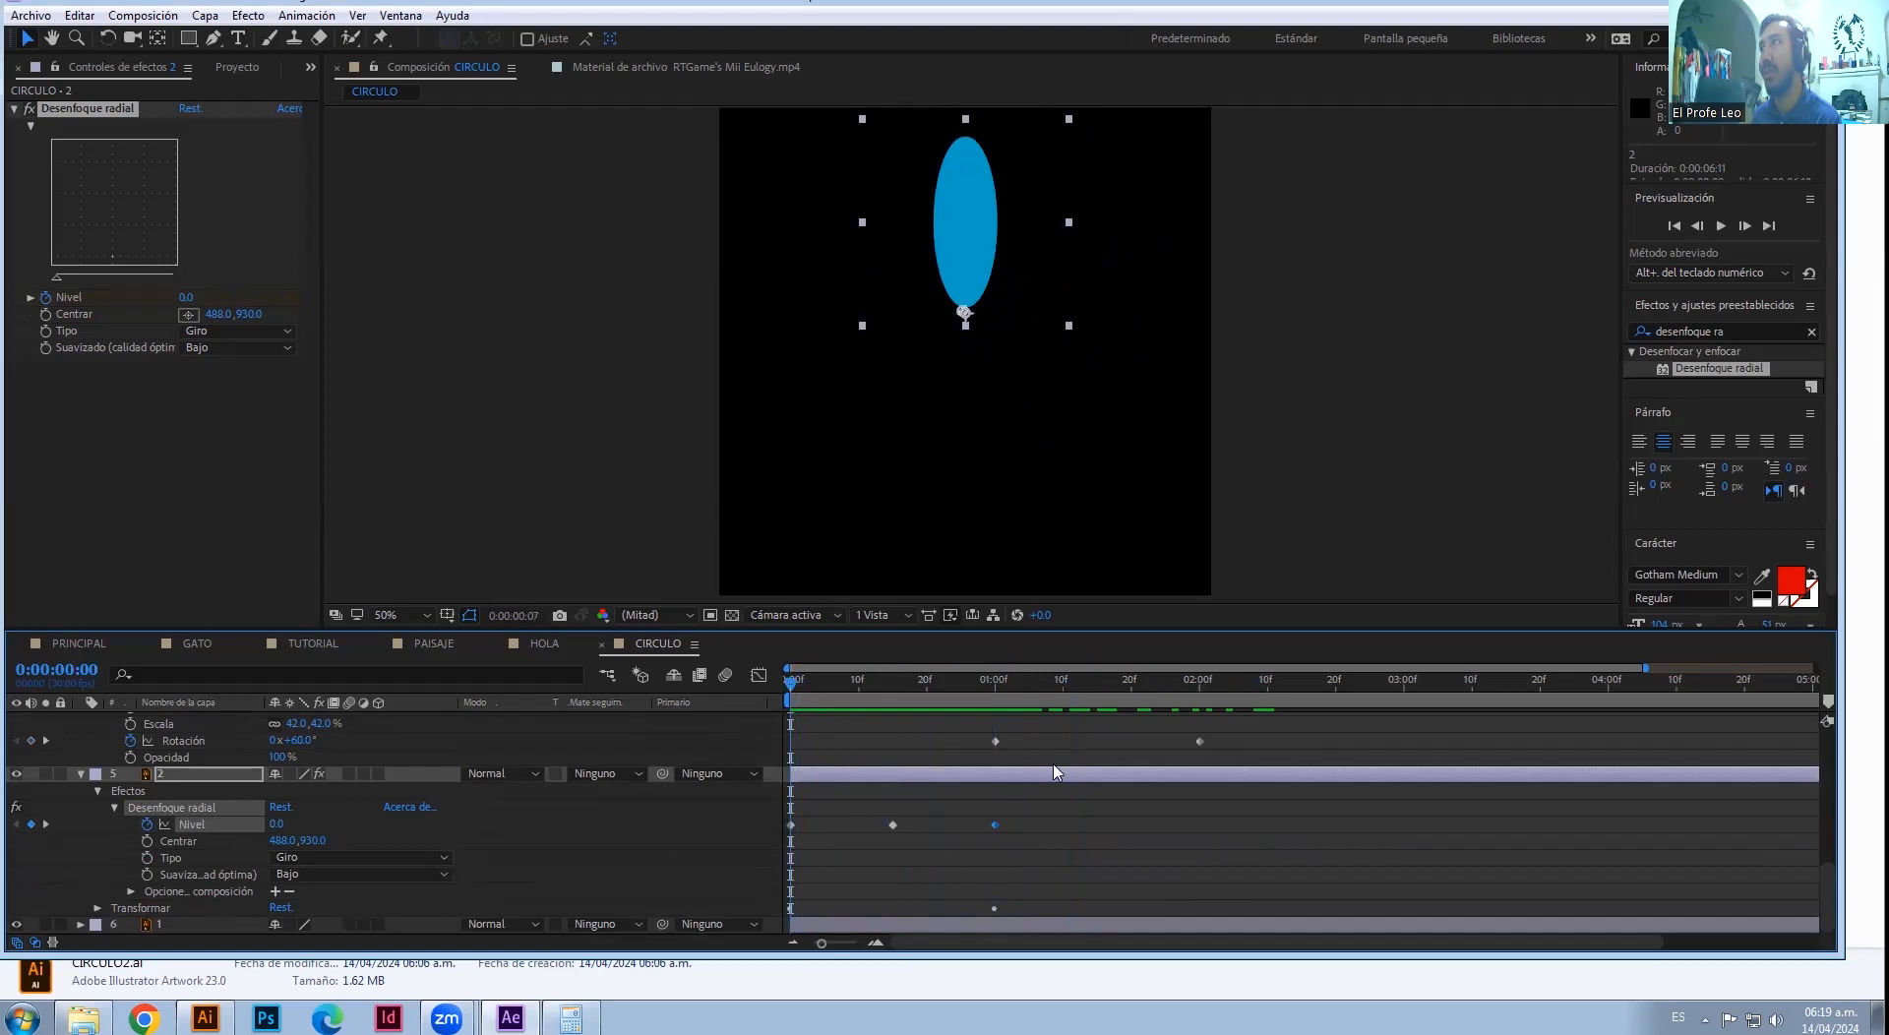
pyautogui.scroll(2, 1023, 840)
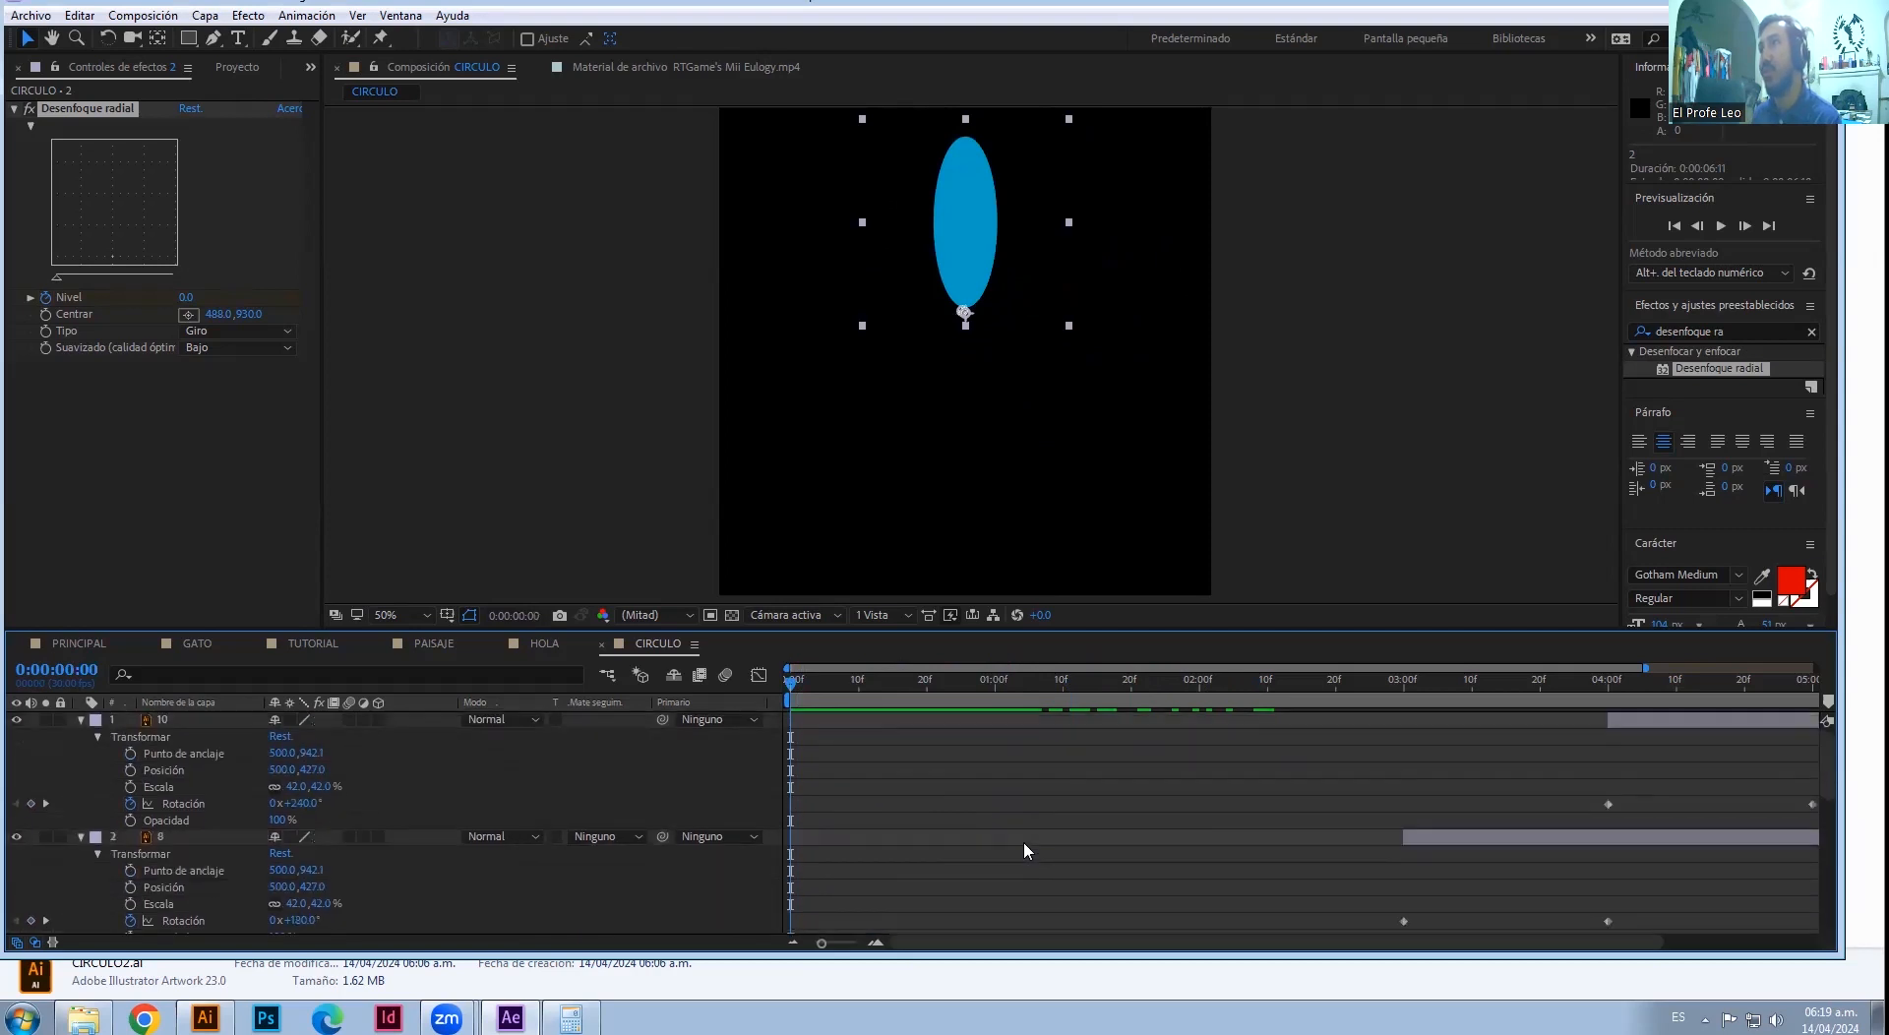
pyautogui.scroll(-2, 1024, 841)
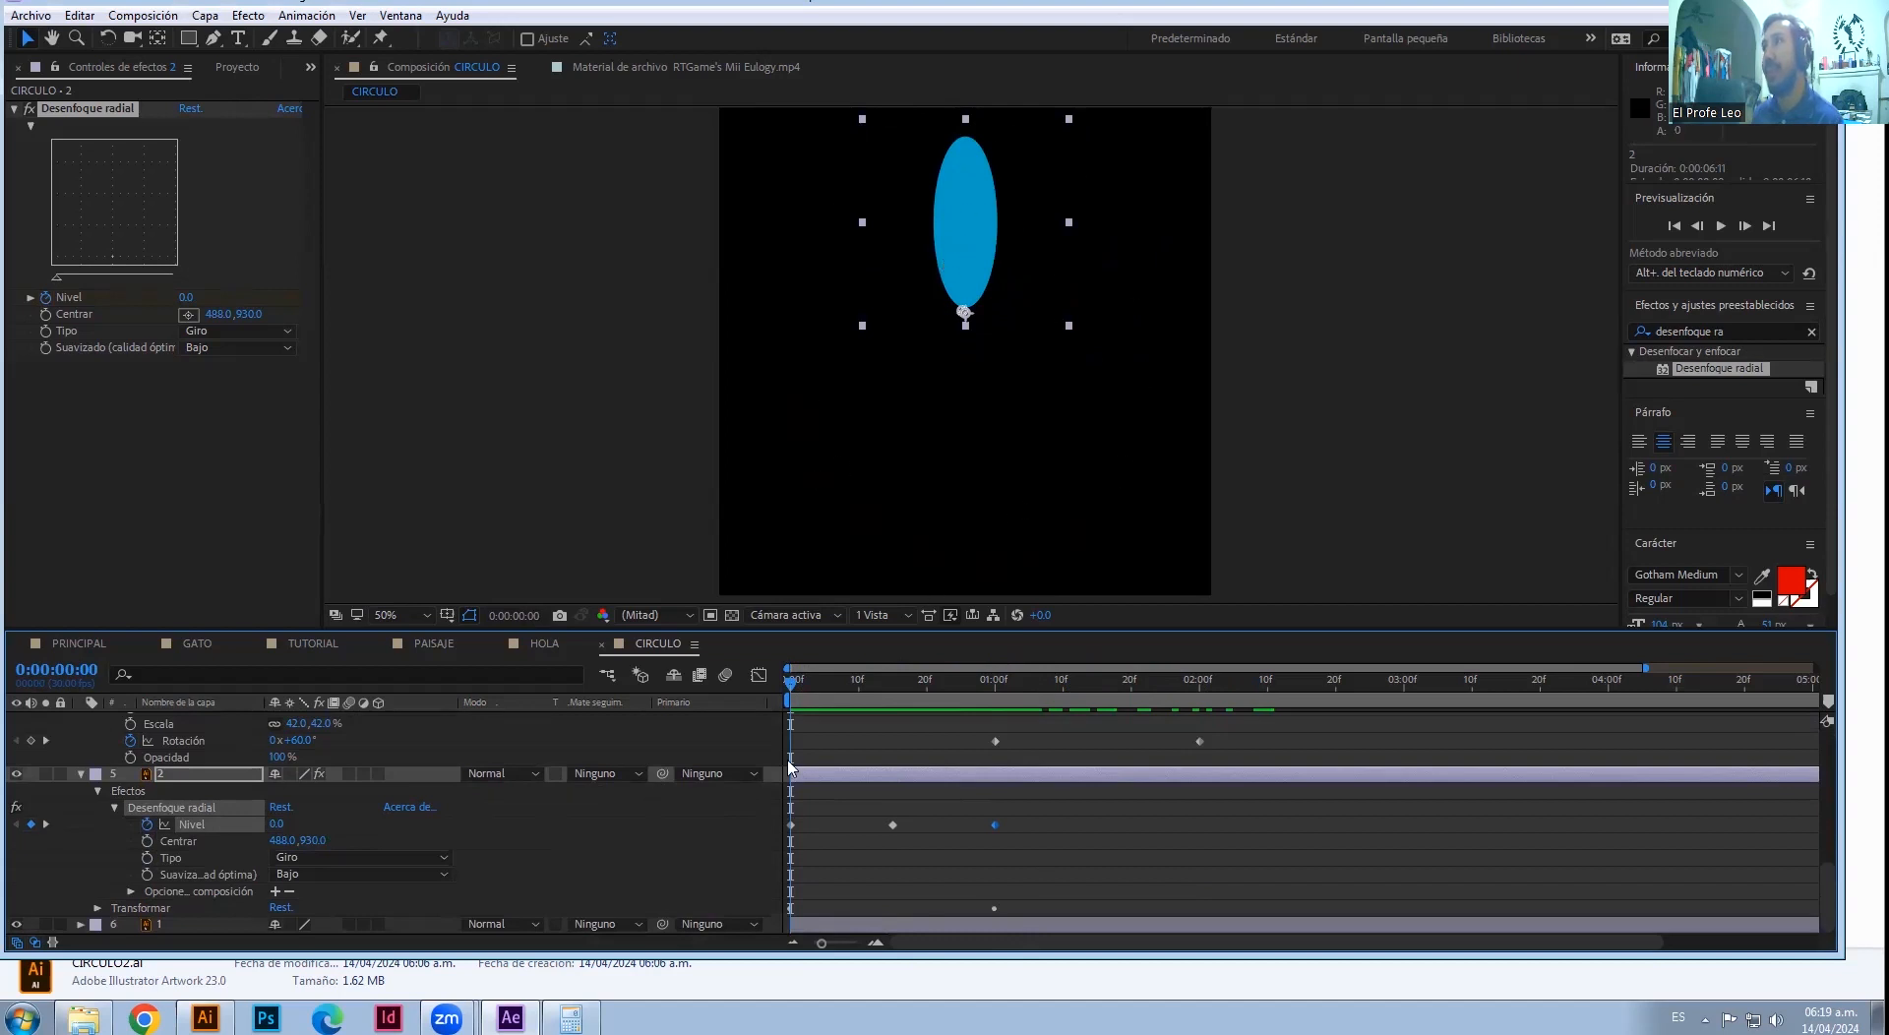
pyautogui.scroll(5, 876, 757)
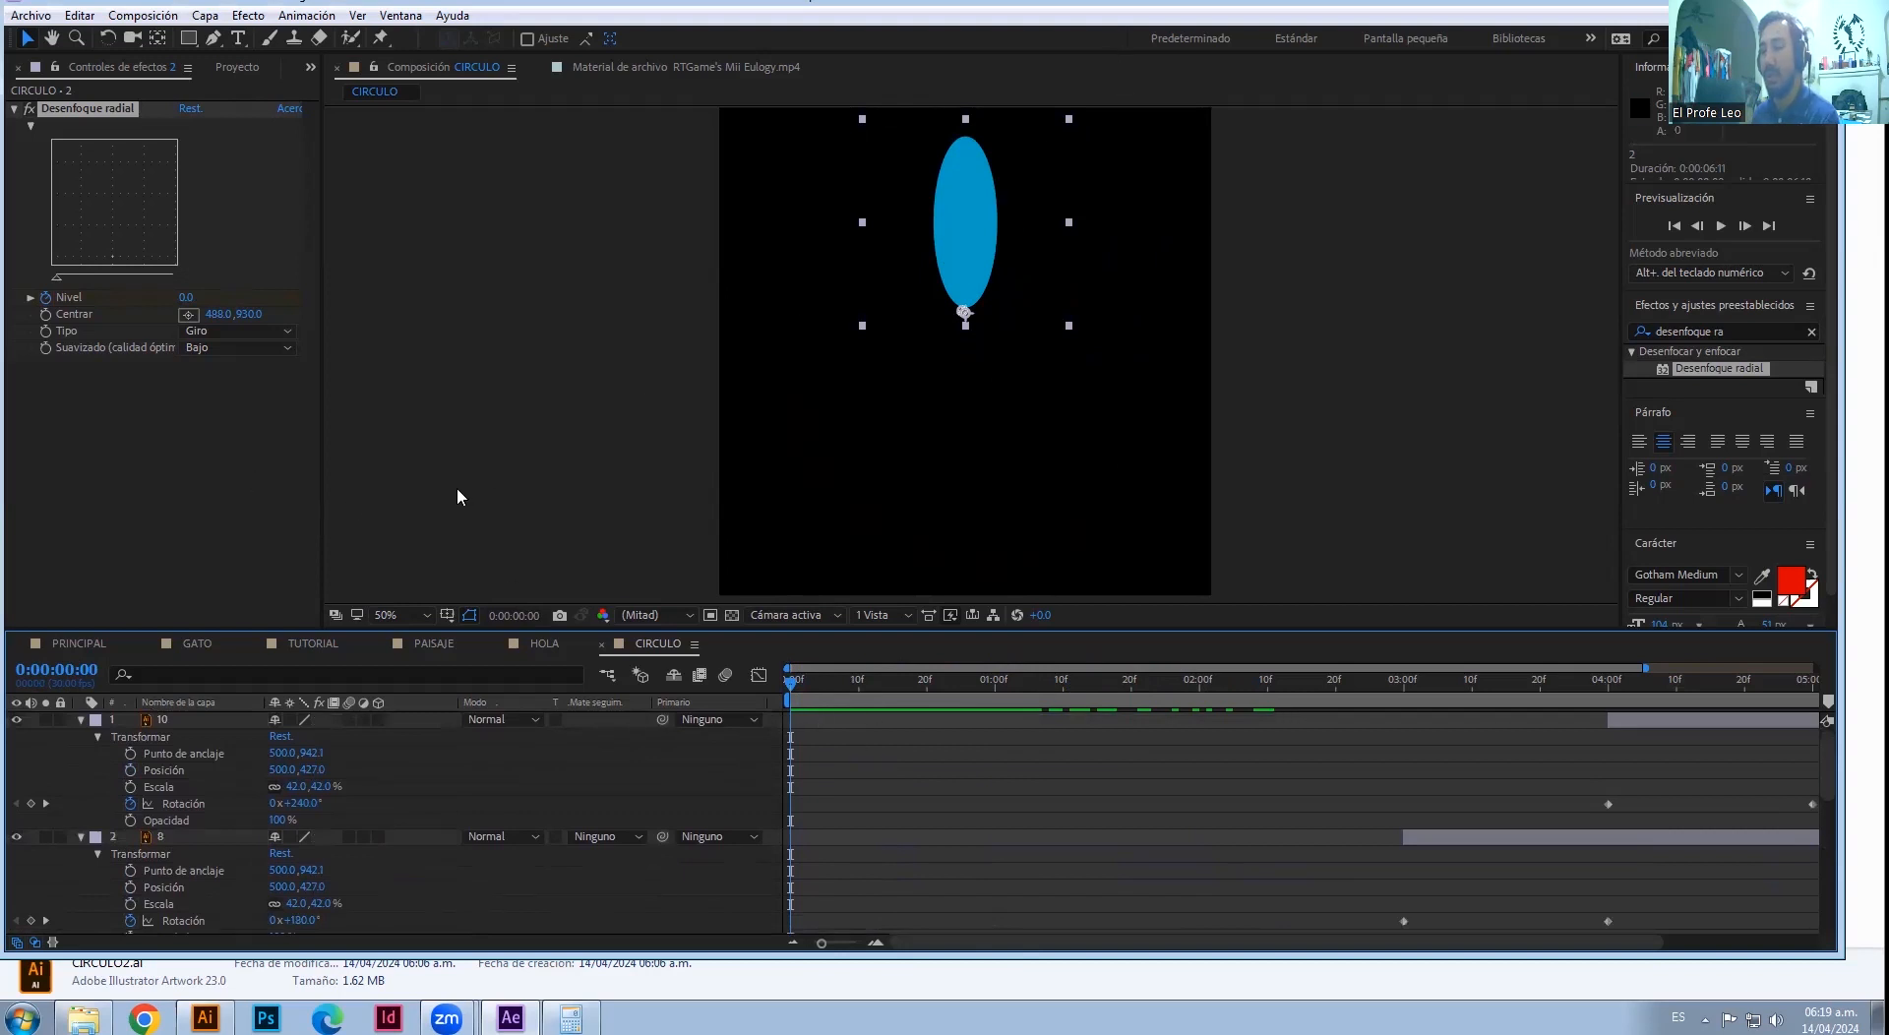
# - Create a new composition Comp 1 of 1000 x 1000 px at 30 fps, lasting 0:00:06:00
pyautogui.hotkey('ctrl', 'n')
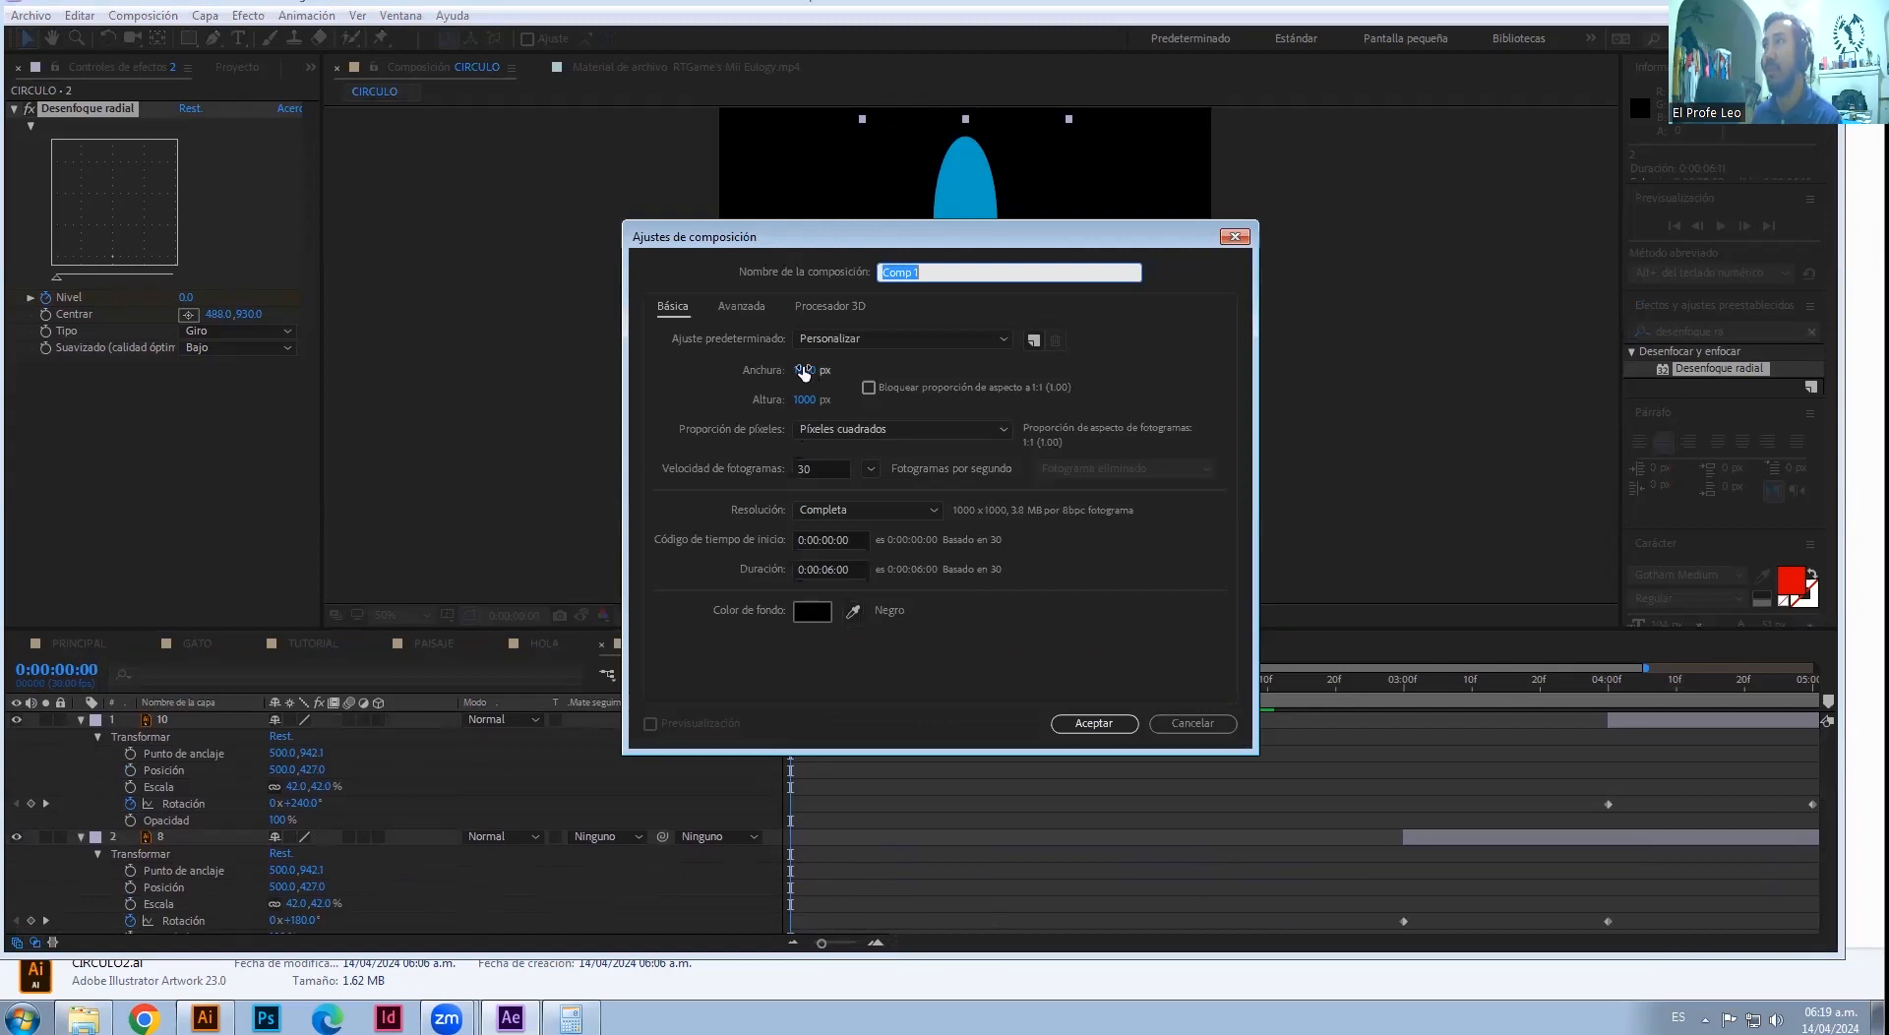
pyautogui.press('Escape')
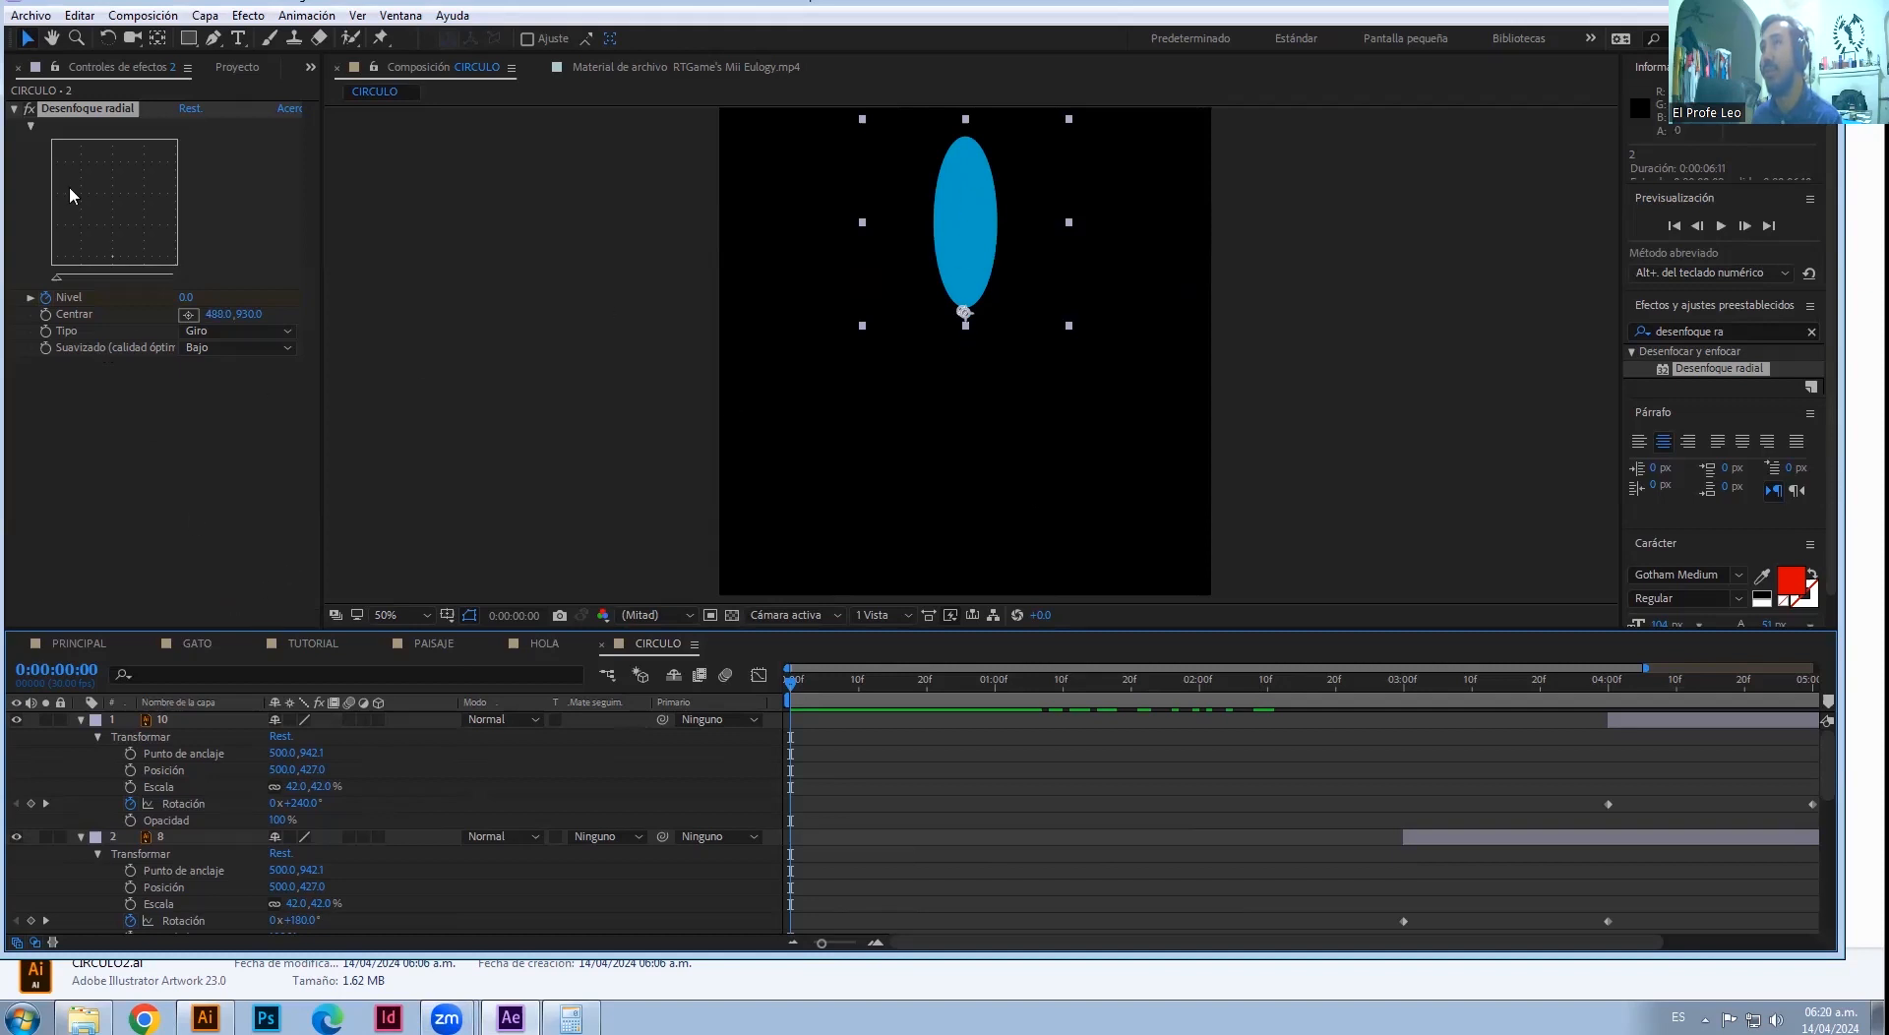
pyautogui.hotkey('ctrl', 'n')
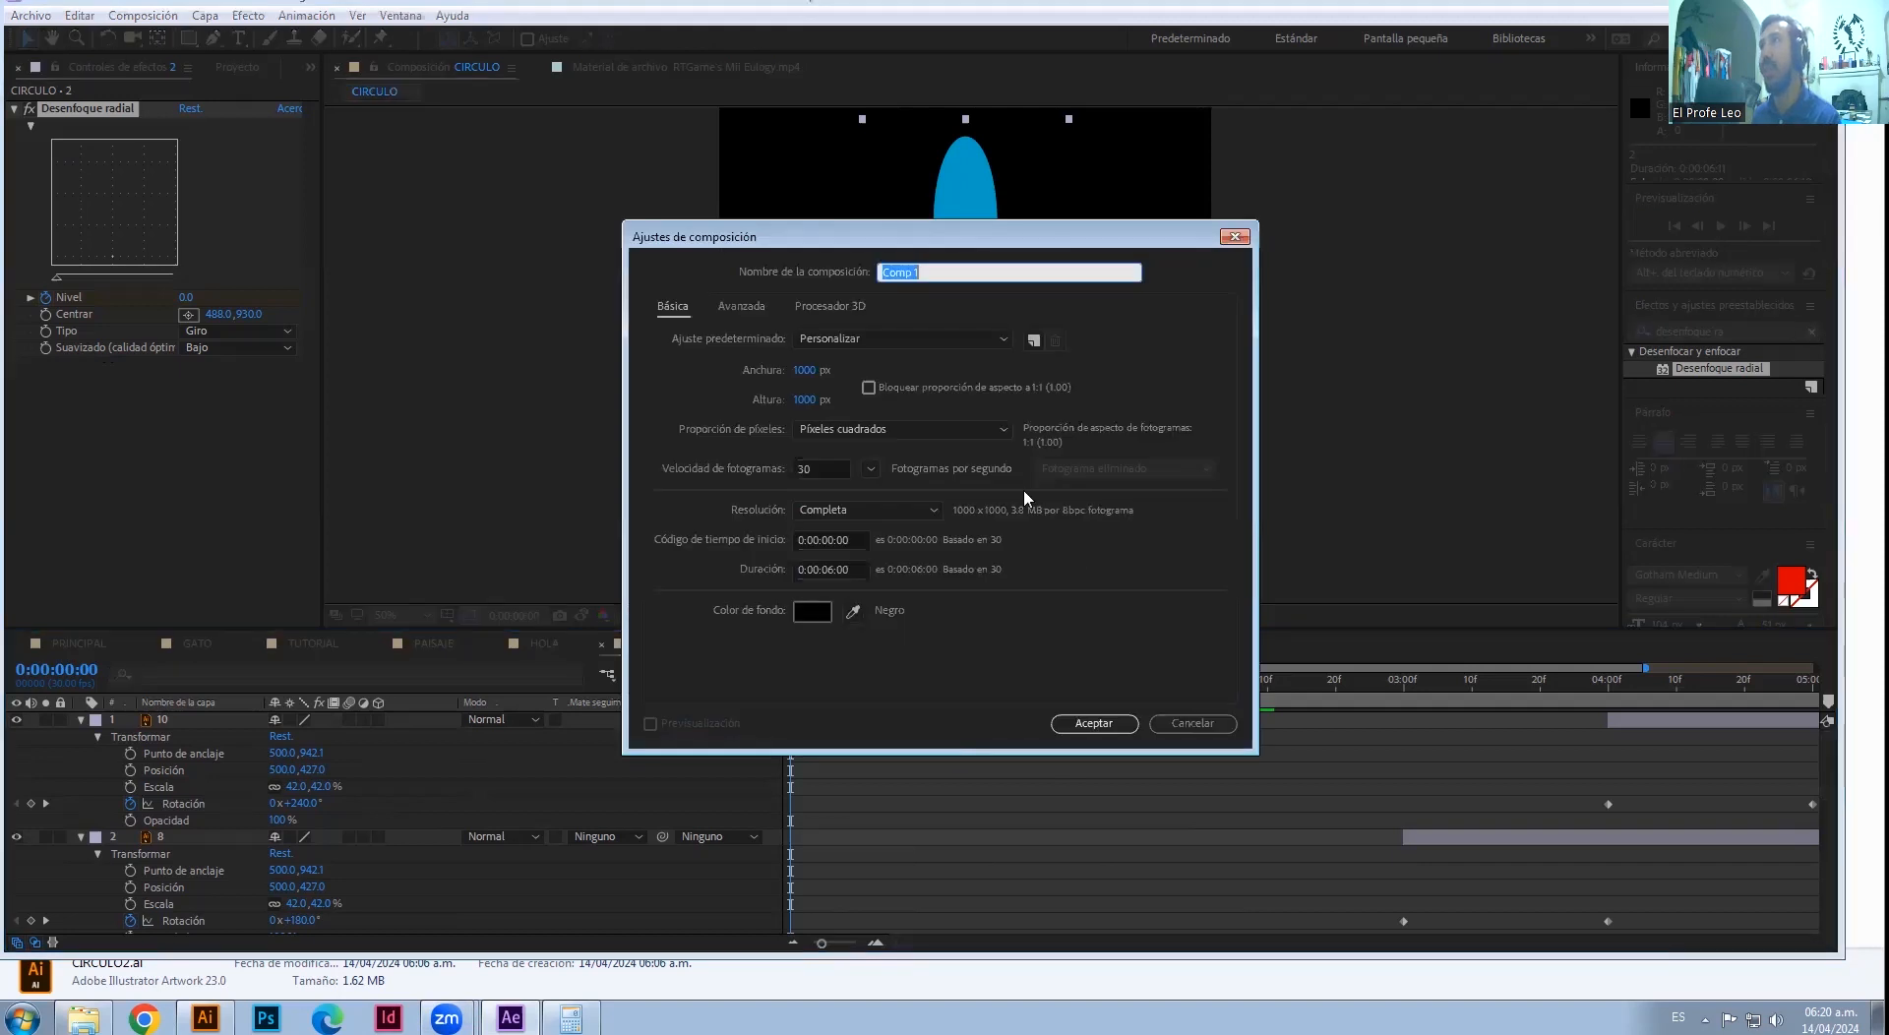
pyautogui.click(1077, 726)
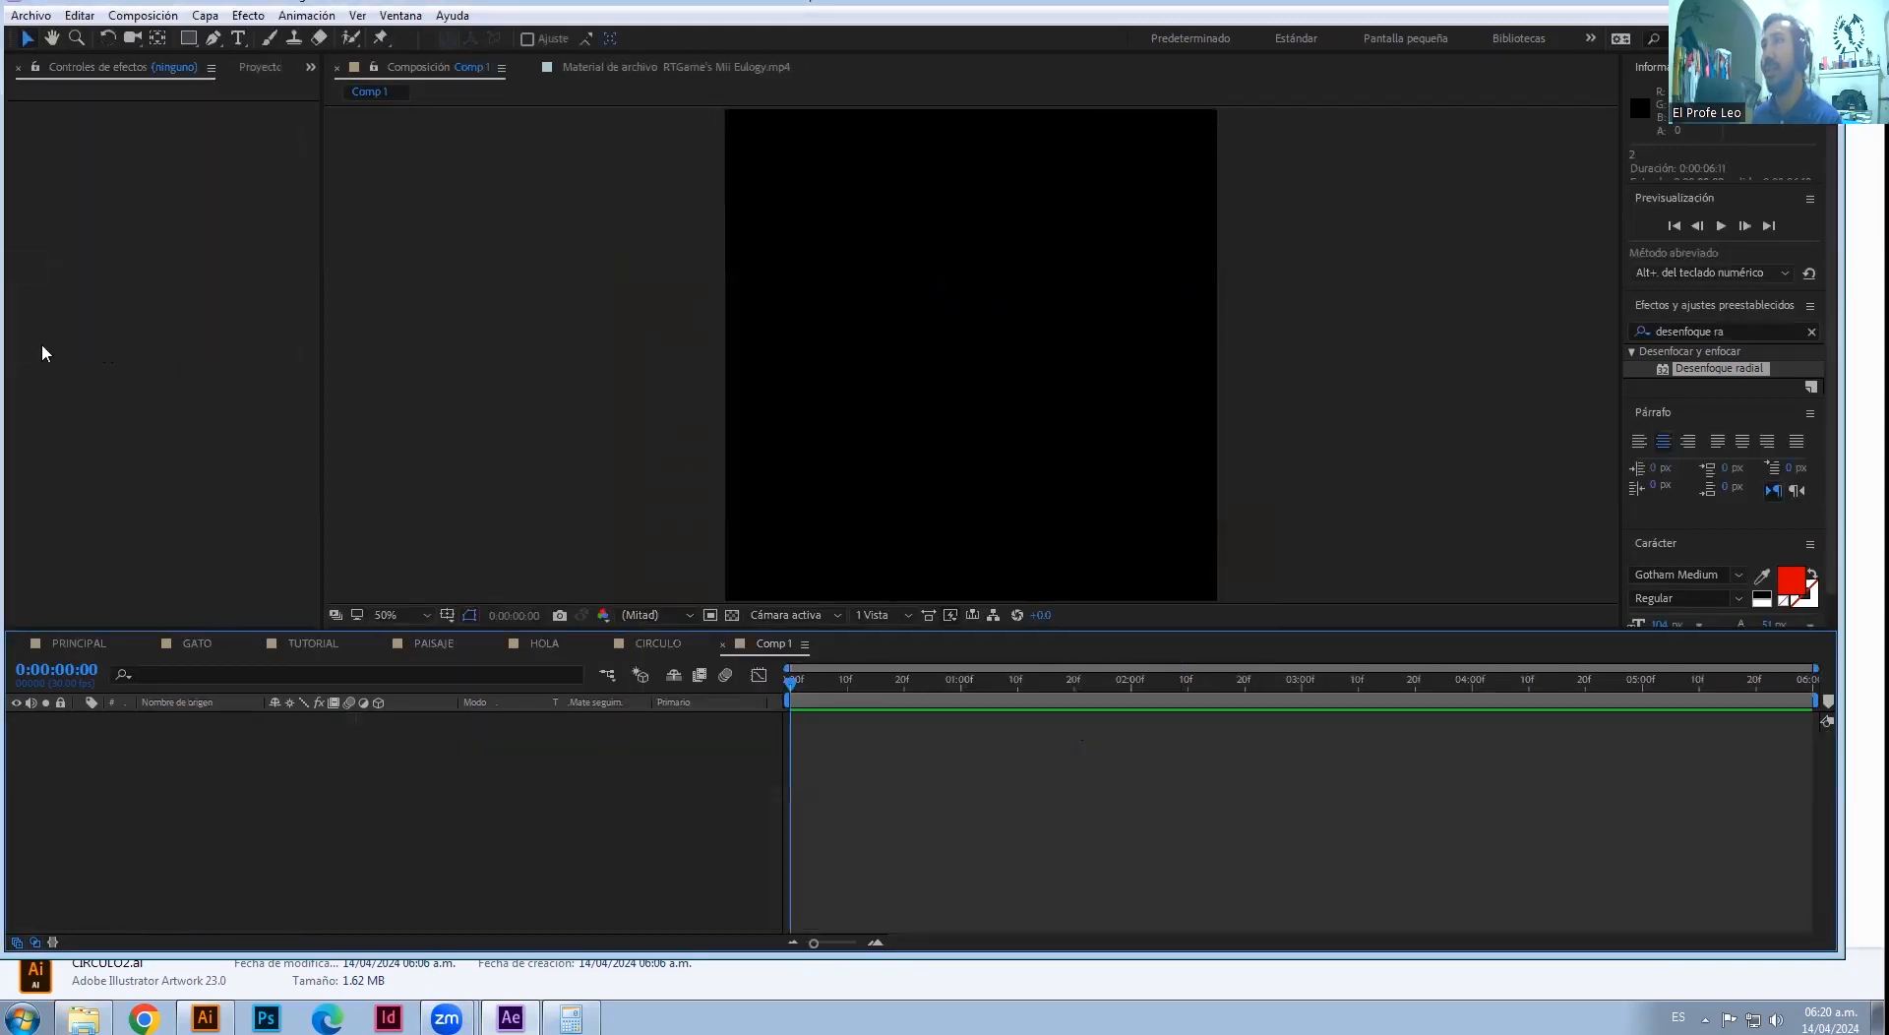
# - Add CIRCULO2.ai from the project's VECTORES folder as a layer in Comp 1
pyautogui.click(310, 68)
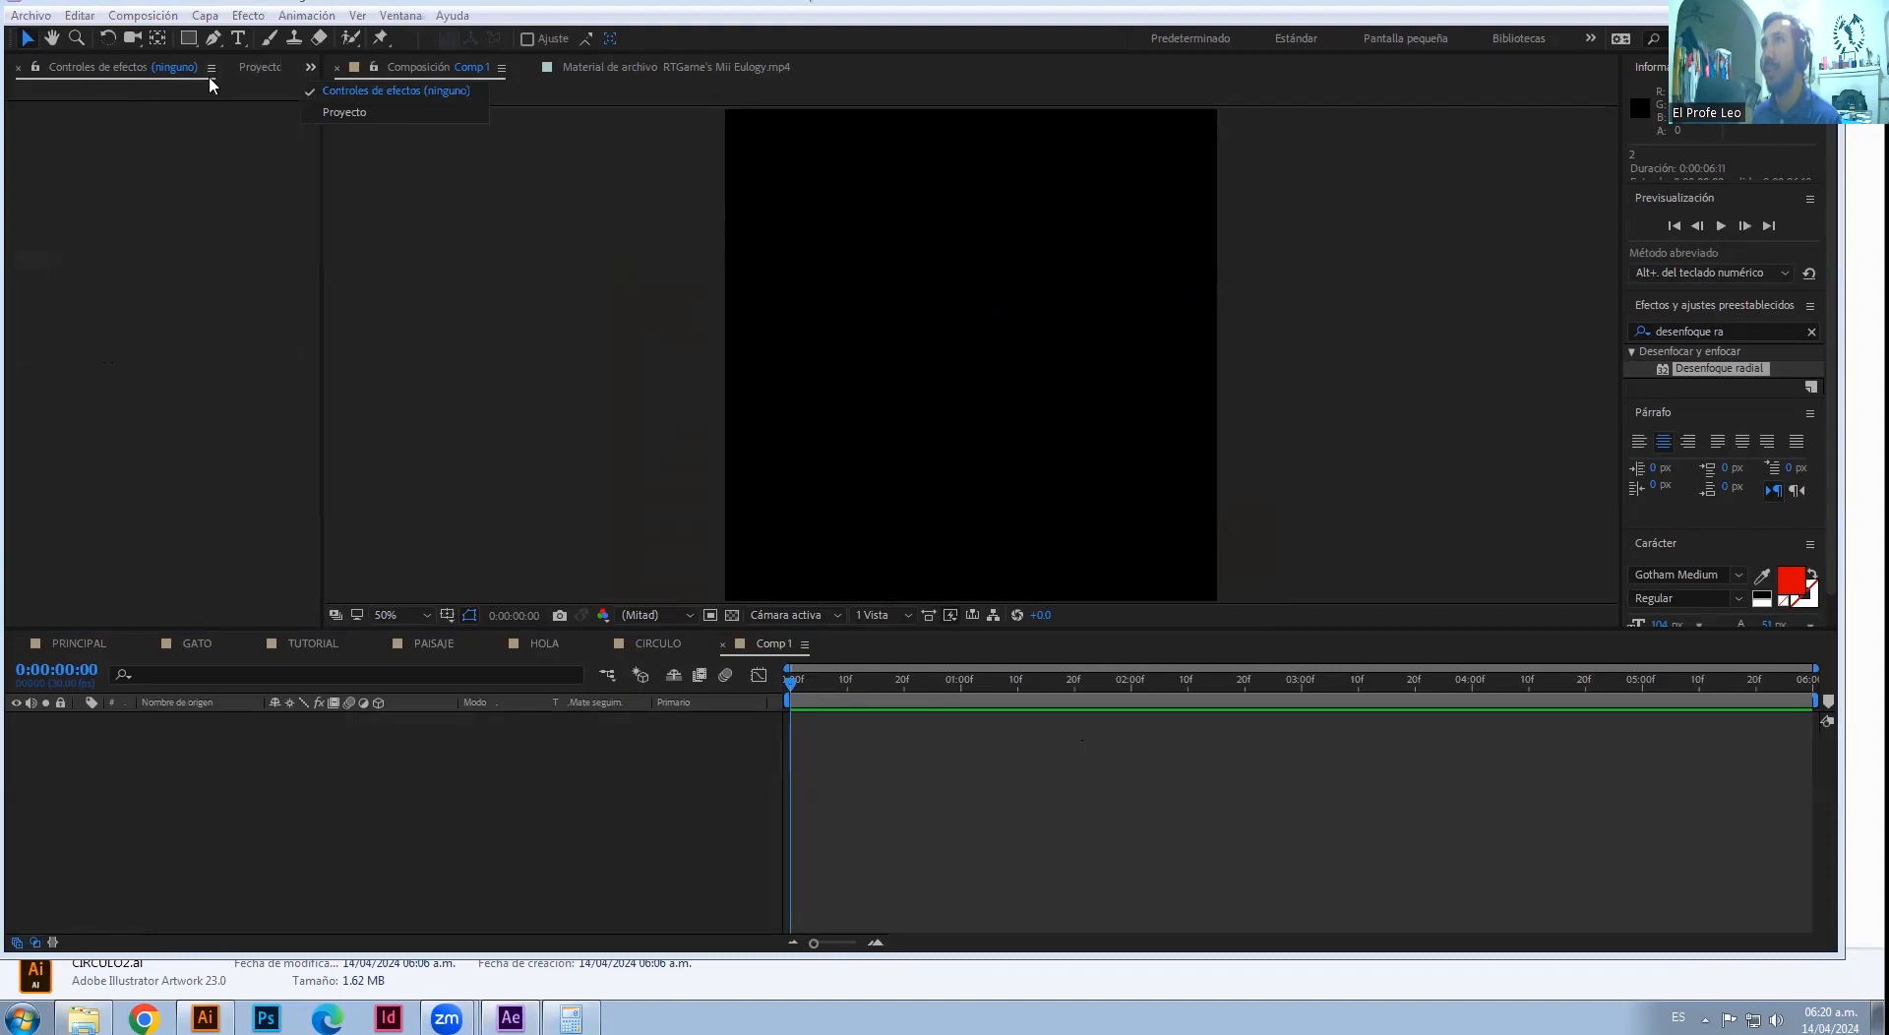
pyautogui.click(334, 114)
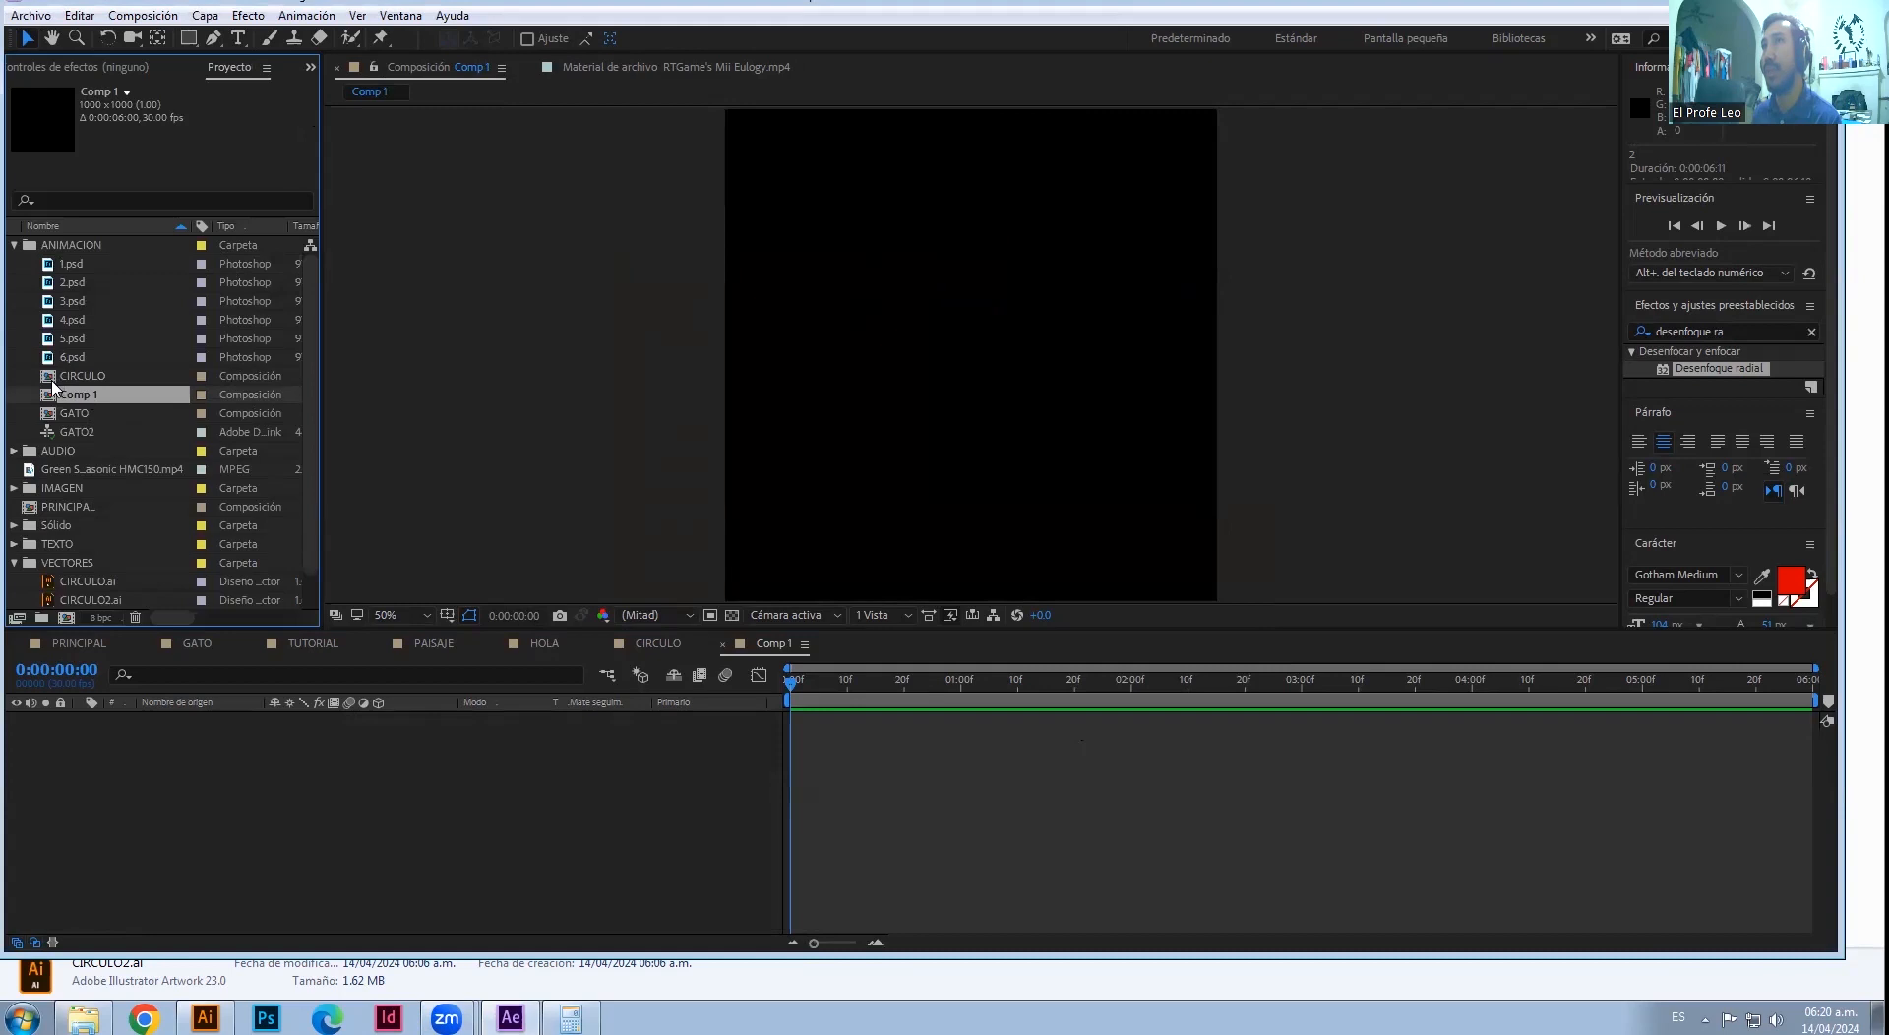
pyautogui.click(89, 580)
pyautogui.moveTo(83, 599); pyautogui.dragTo(157, 783)
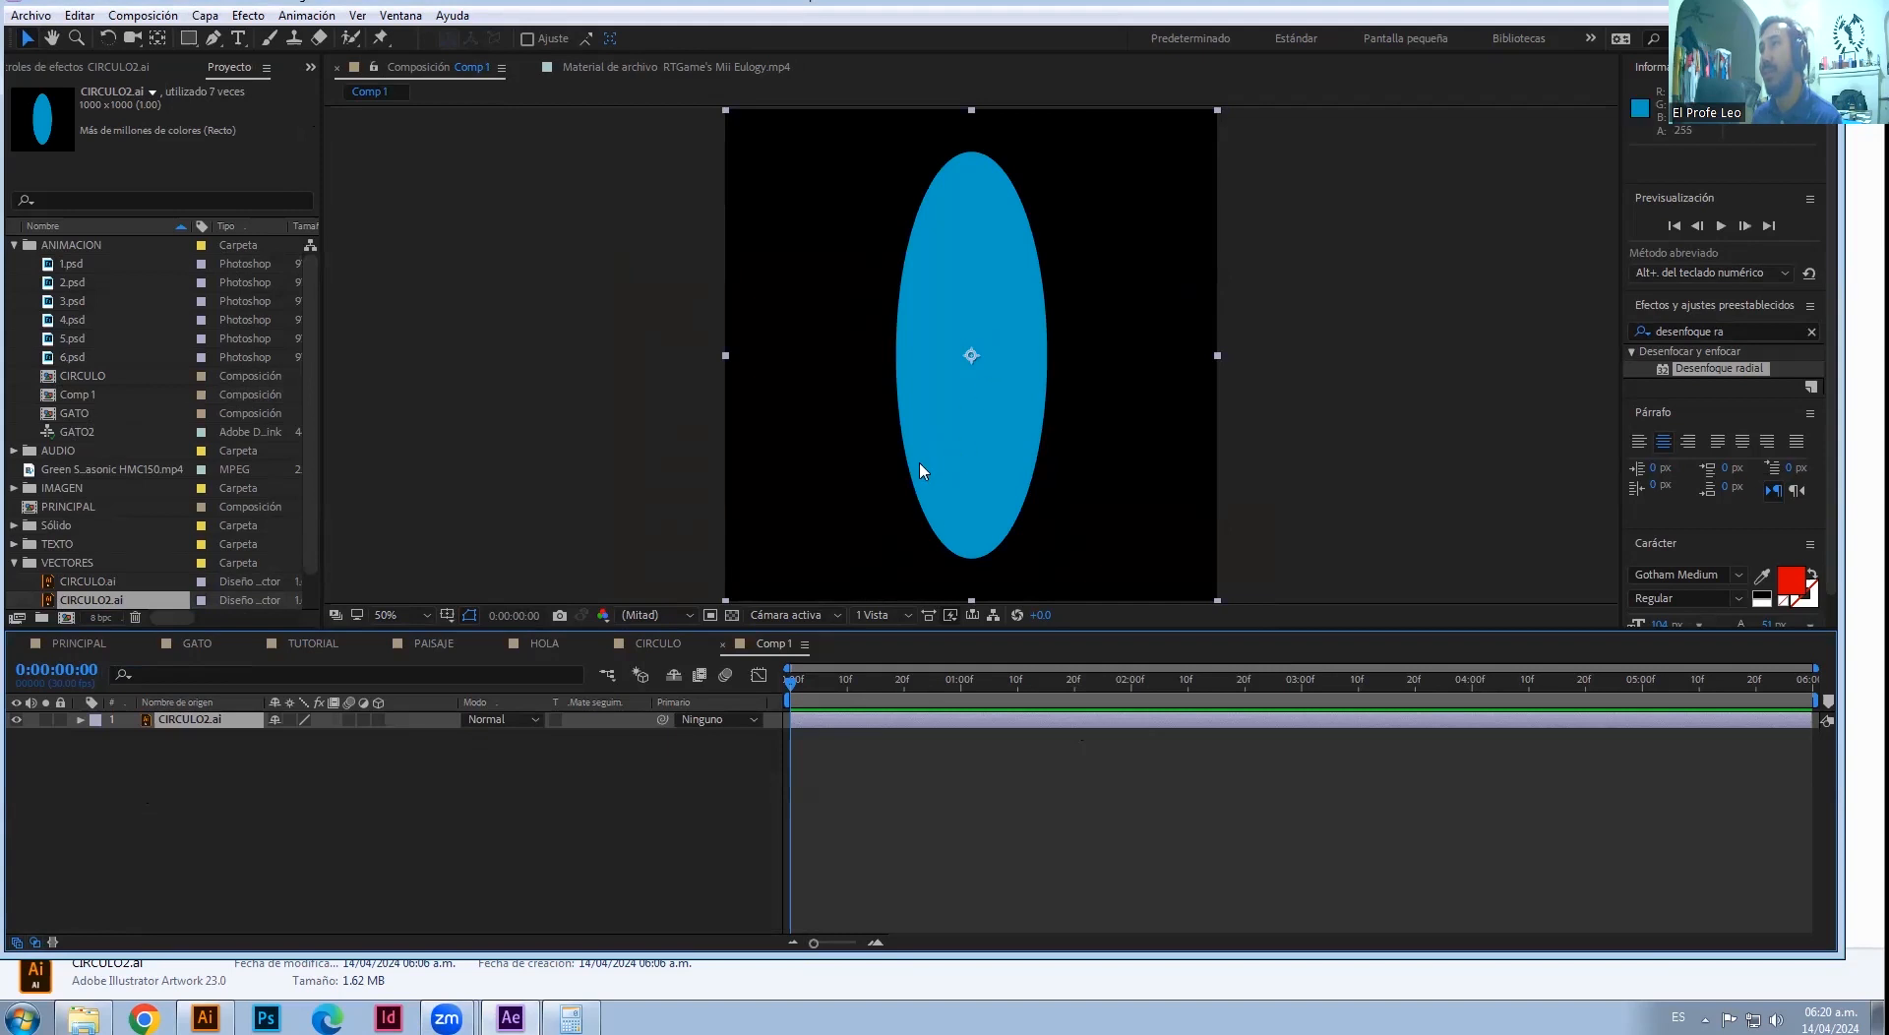
# - Move the ellipse layer's anchor point straight down by about 466 px, just below the ellipse's base
pyautogui.click(156, 41)
pyautogui.moveTo(972, 356); pyautogui.dragTo(985, 586)
pyautogui.click(113, 730)
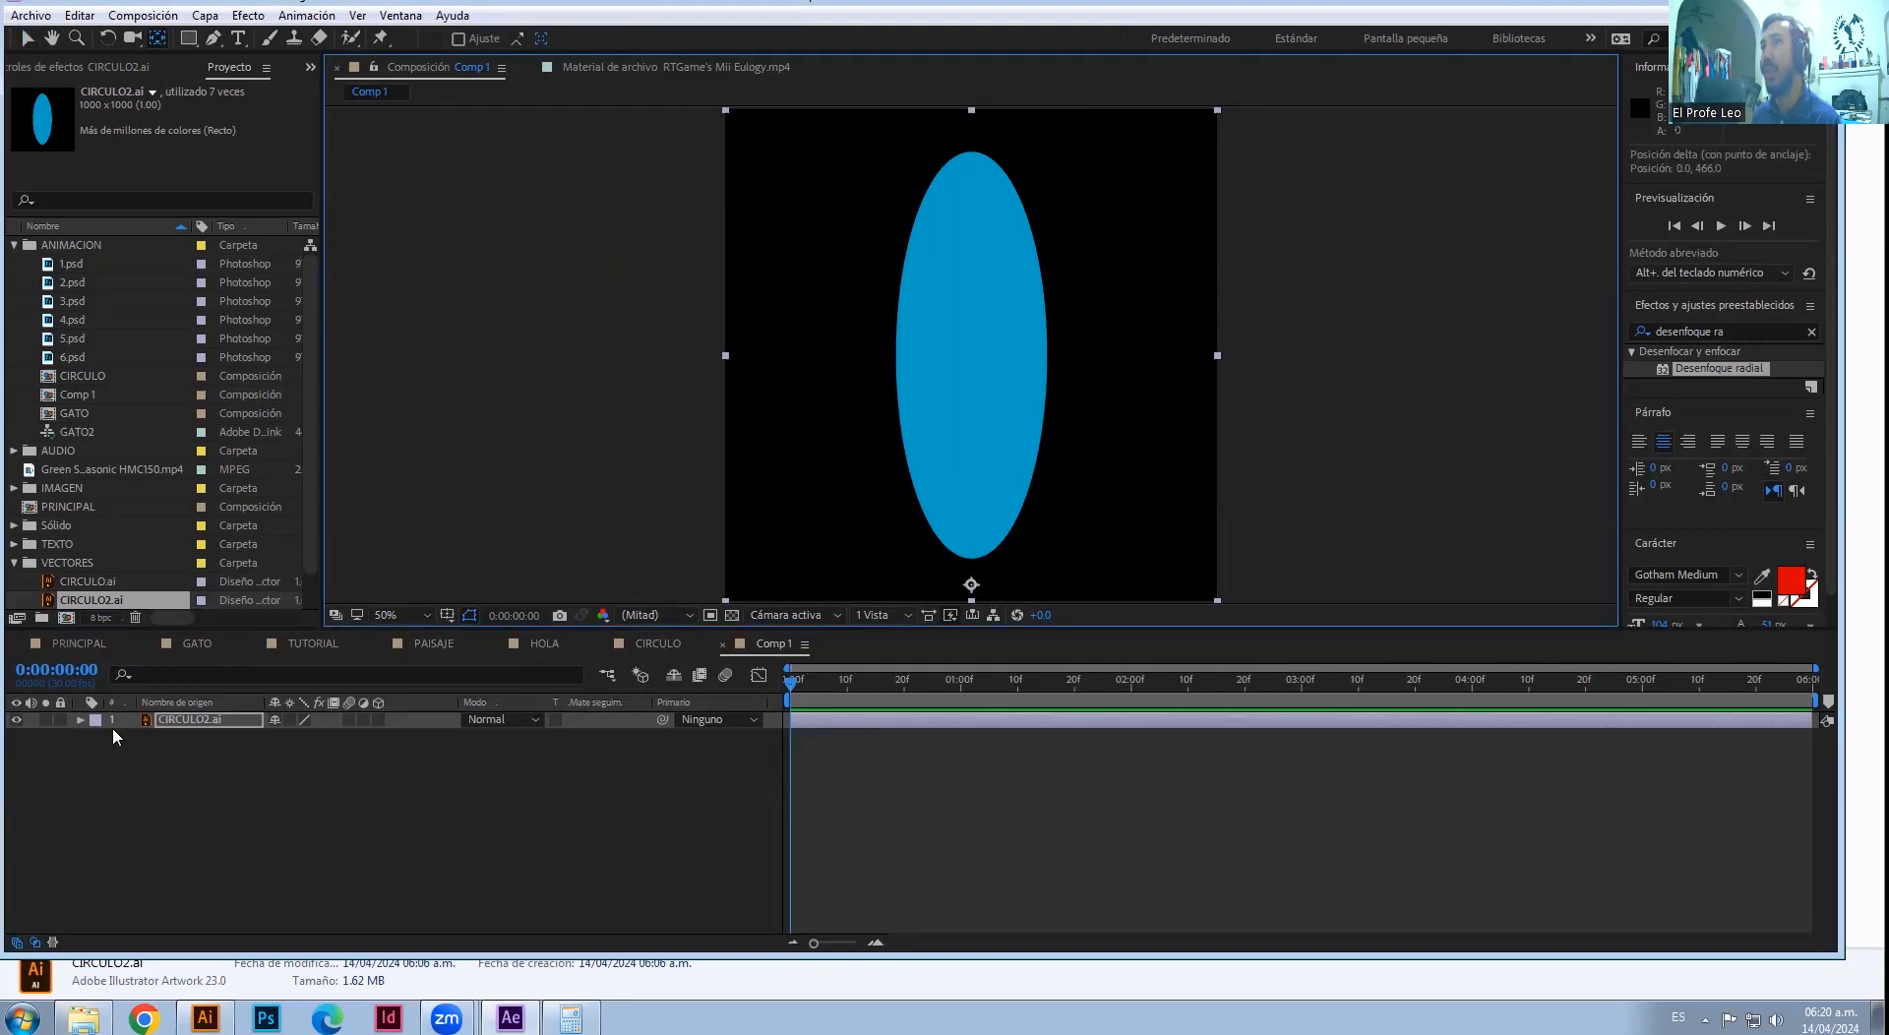
# - Scale the CIRCULO2.ai layer down to 80%
pyautogui.click(227, 722)
pyautogui.press('s')
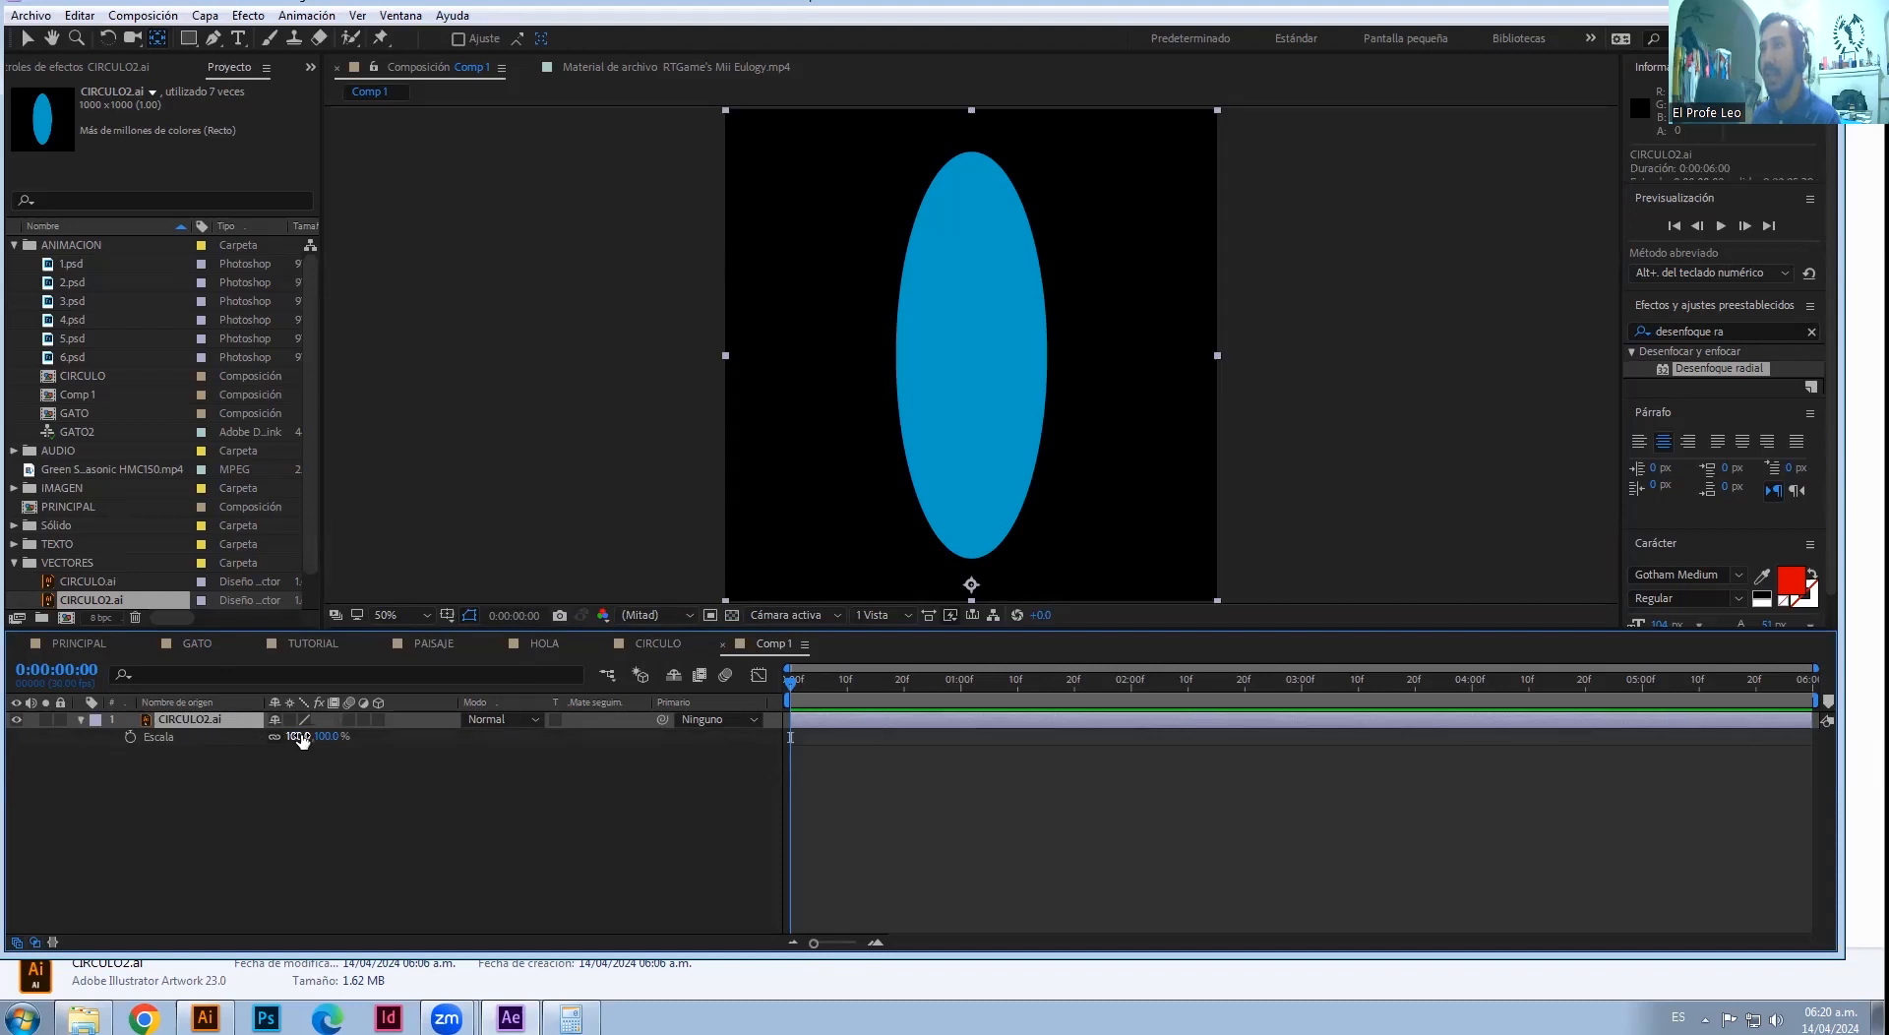
pyautogui.moveTo(295, 740)
pyautogui.mouseDown()
pyautogui.moveTo(265, 745)
pyautogui.moveTo(330, 732)
pyautogui.mouseUp()
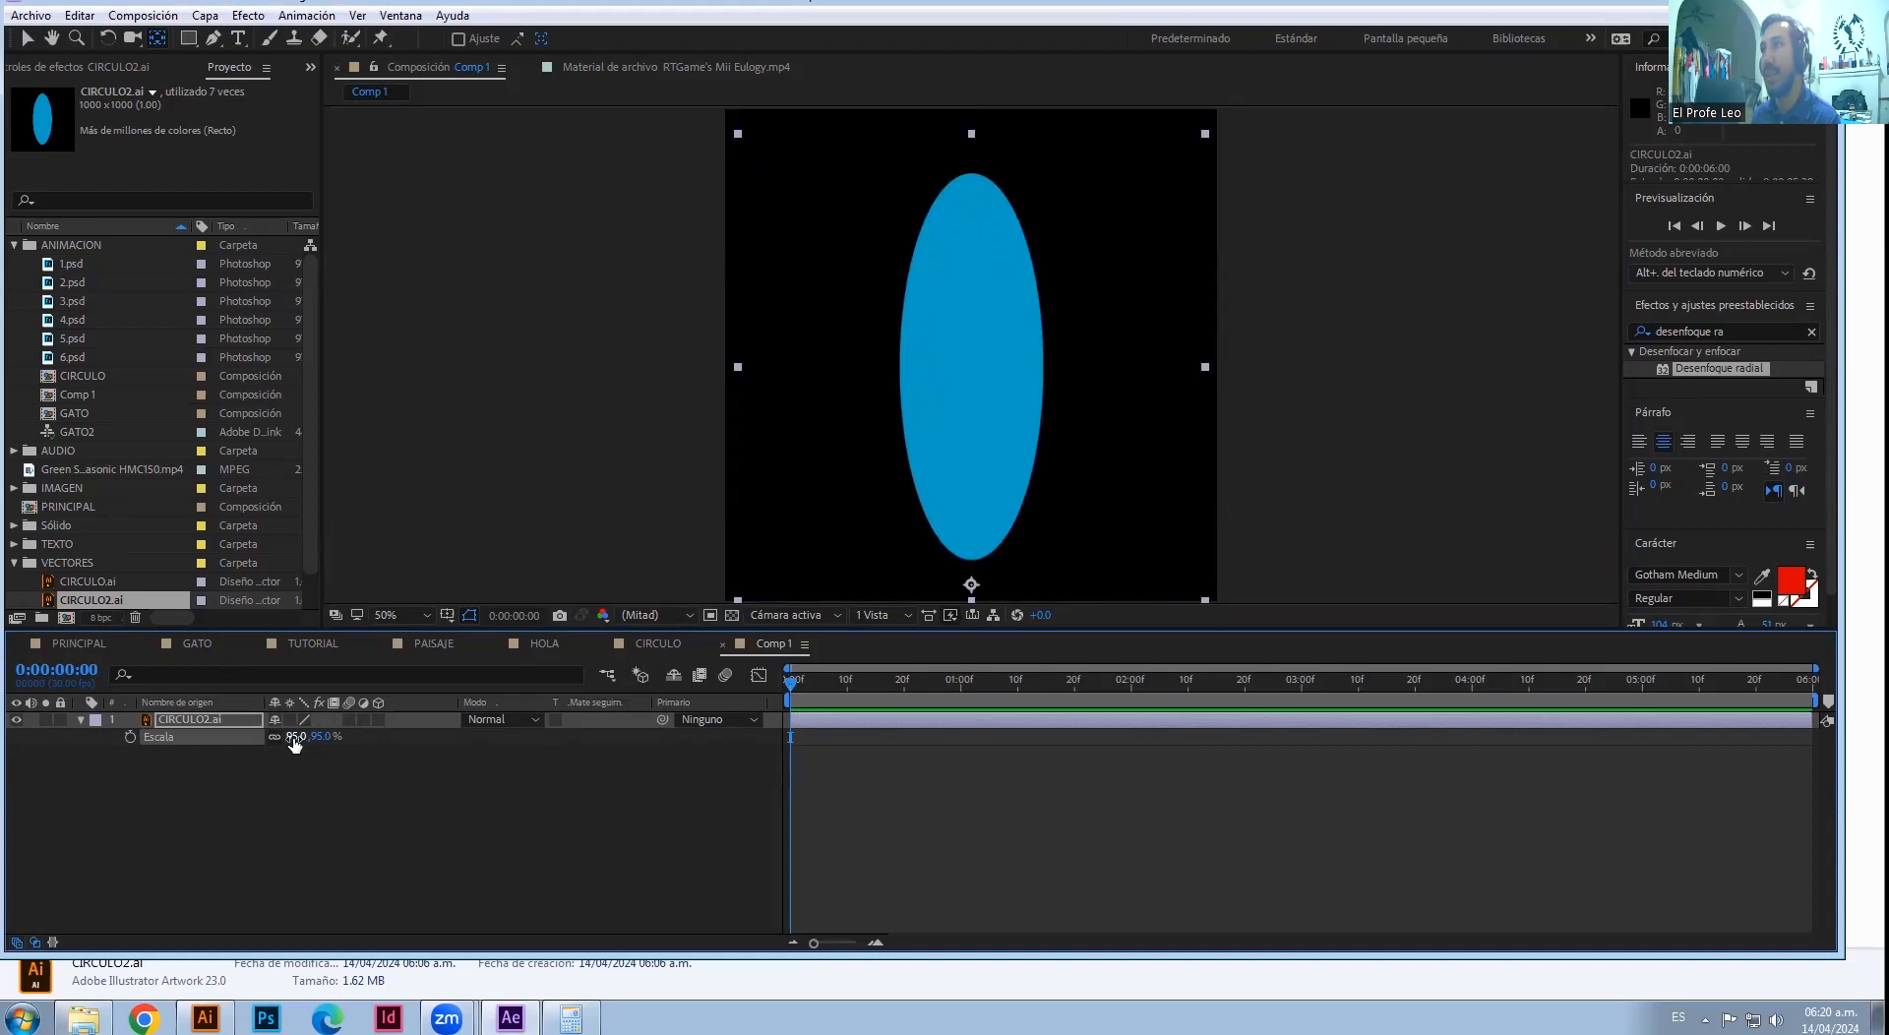
pyautogui.moveTo(293, 742); pyautogui.dragTo(272, 738)
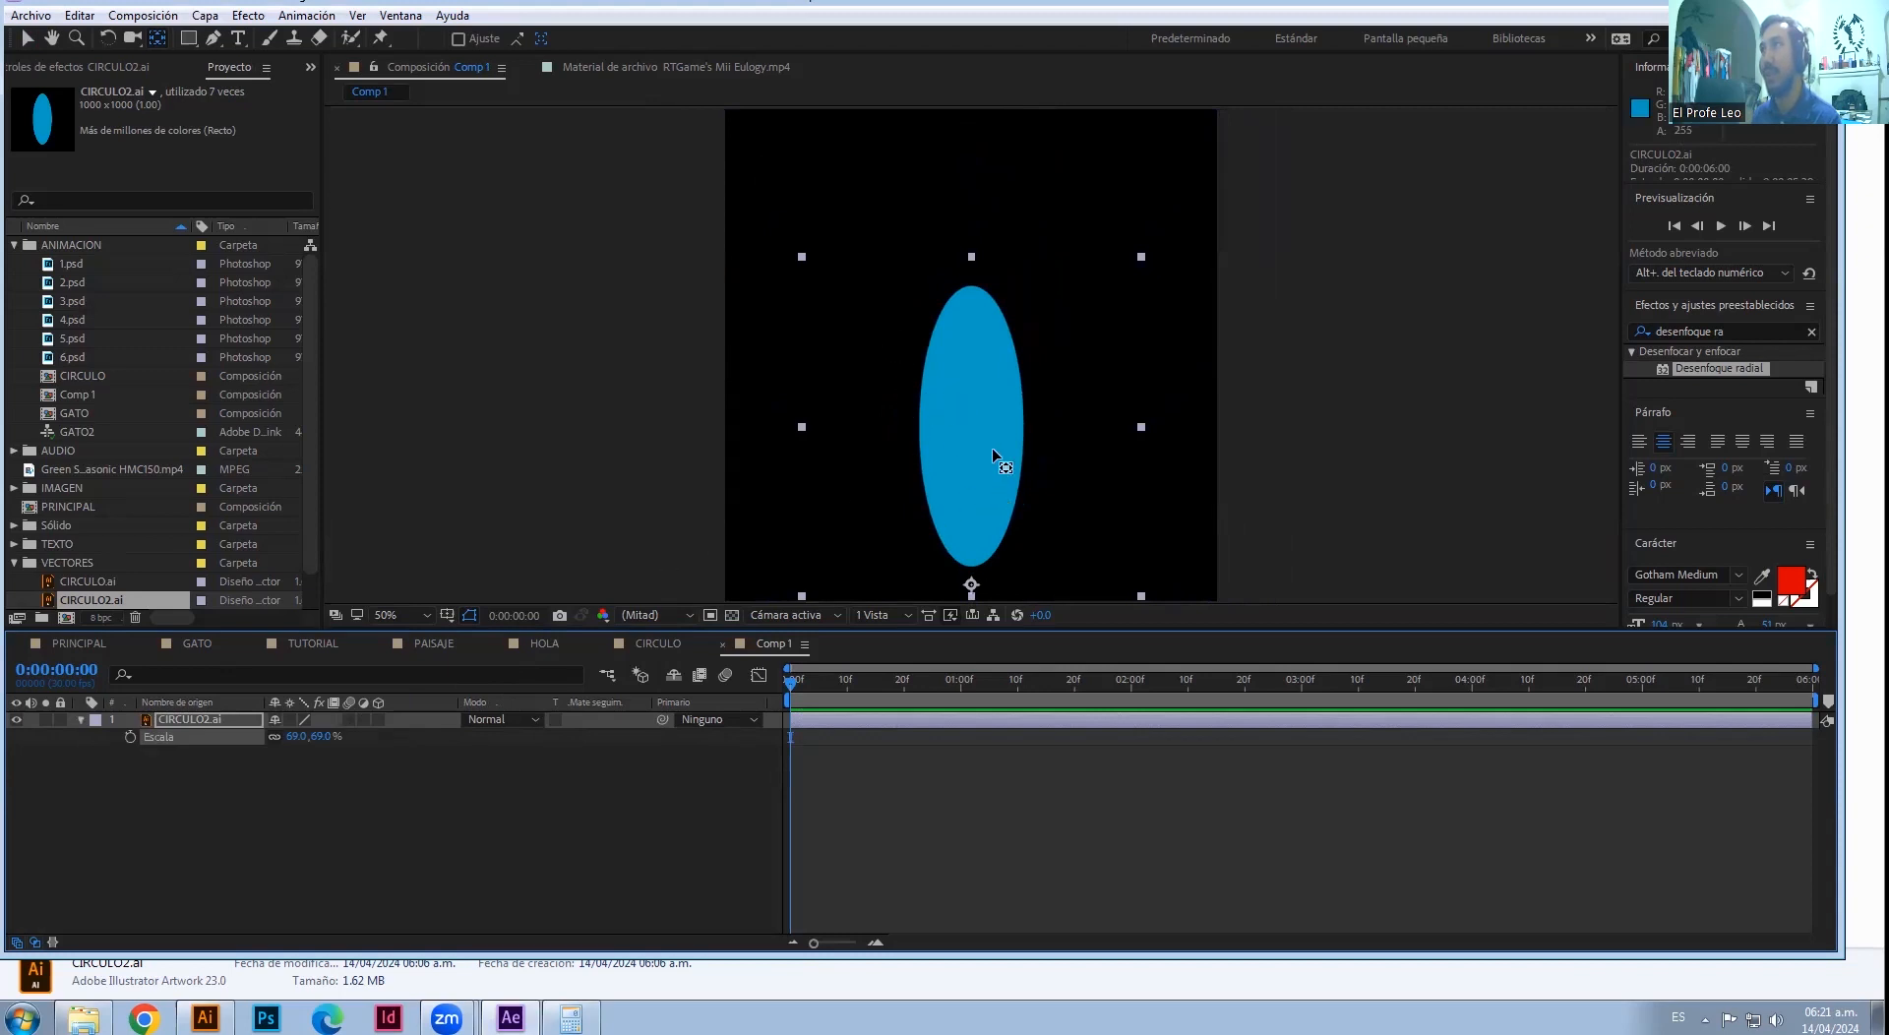
pyautogui.moveTo(295, 738); pyautogui.dragTo(306, 738)
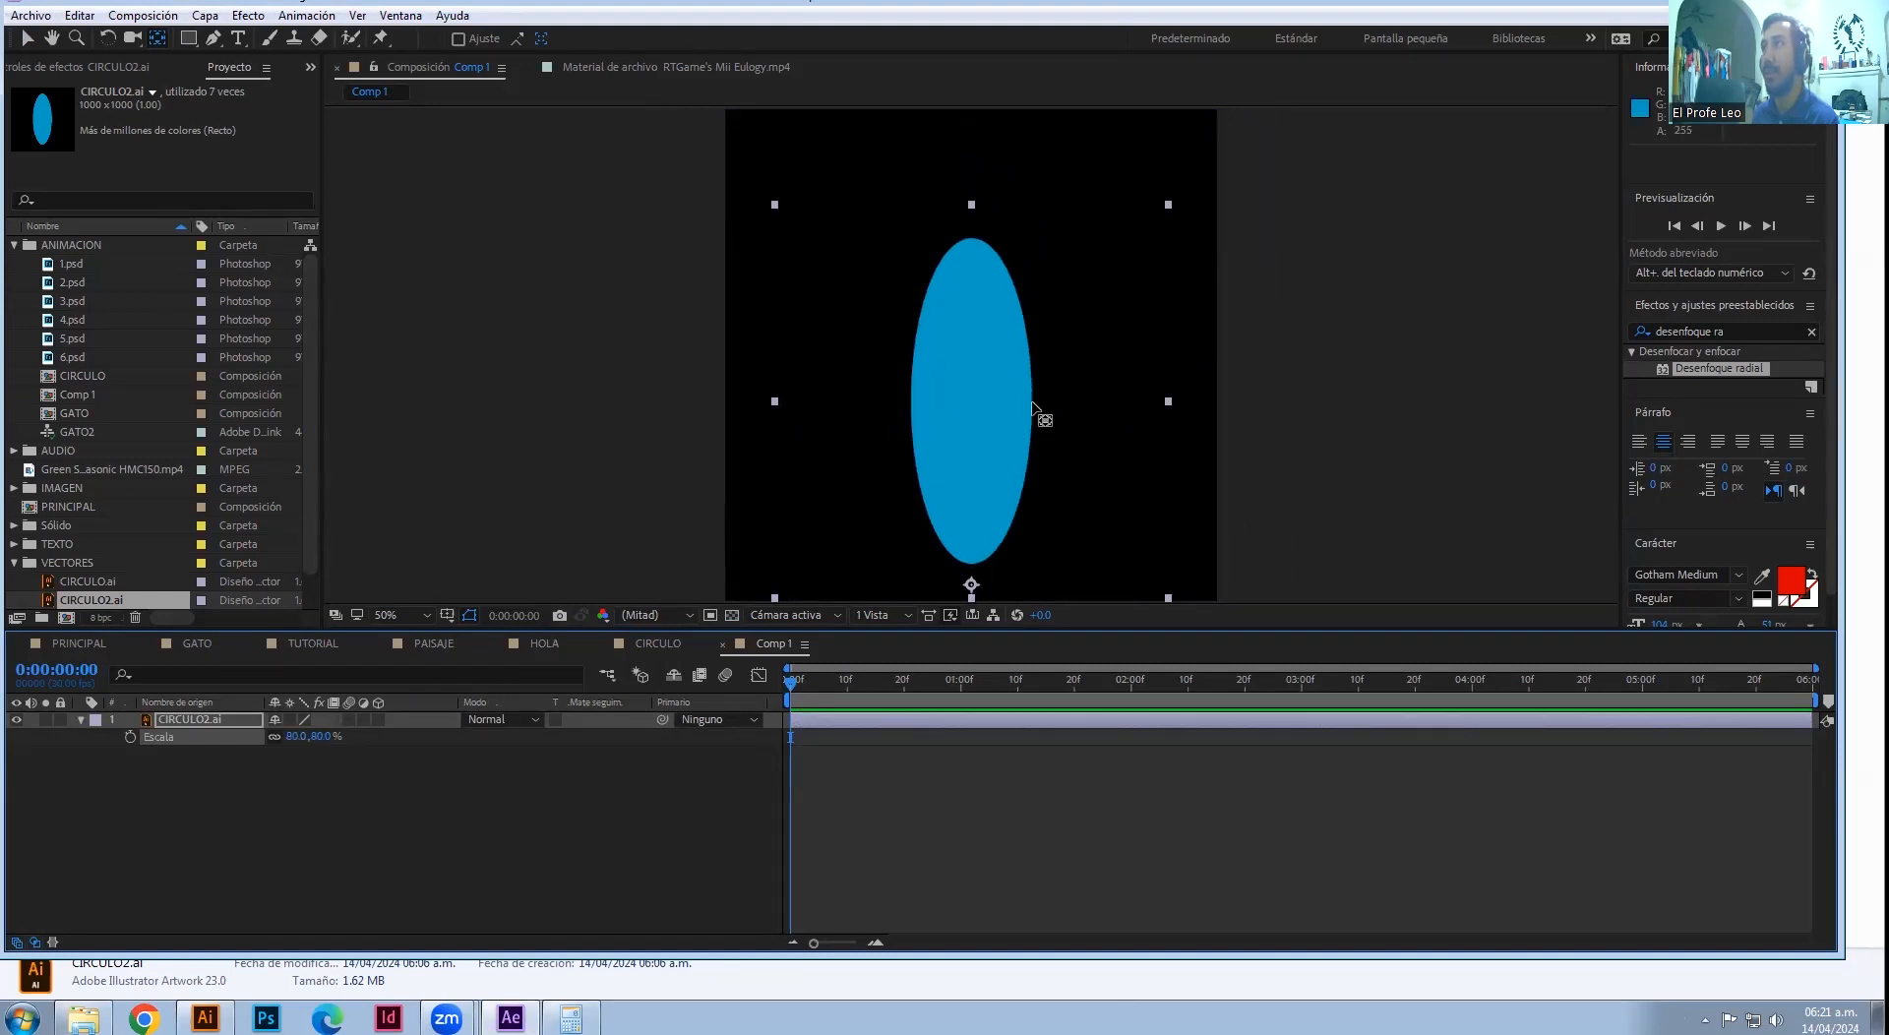
# - Set the CIRCULO2.ai layer's rotation to 60°
pyautogui.press('r')
pyautogui.click(294, 736)
pyautogui.write('60')
pyautogui.press('Return')
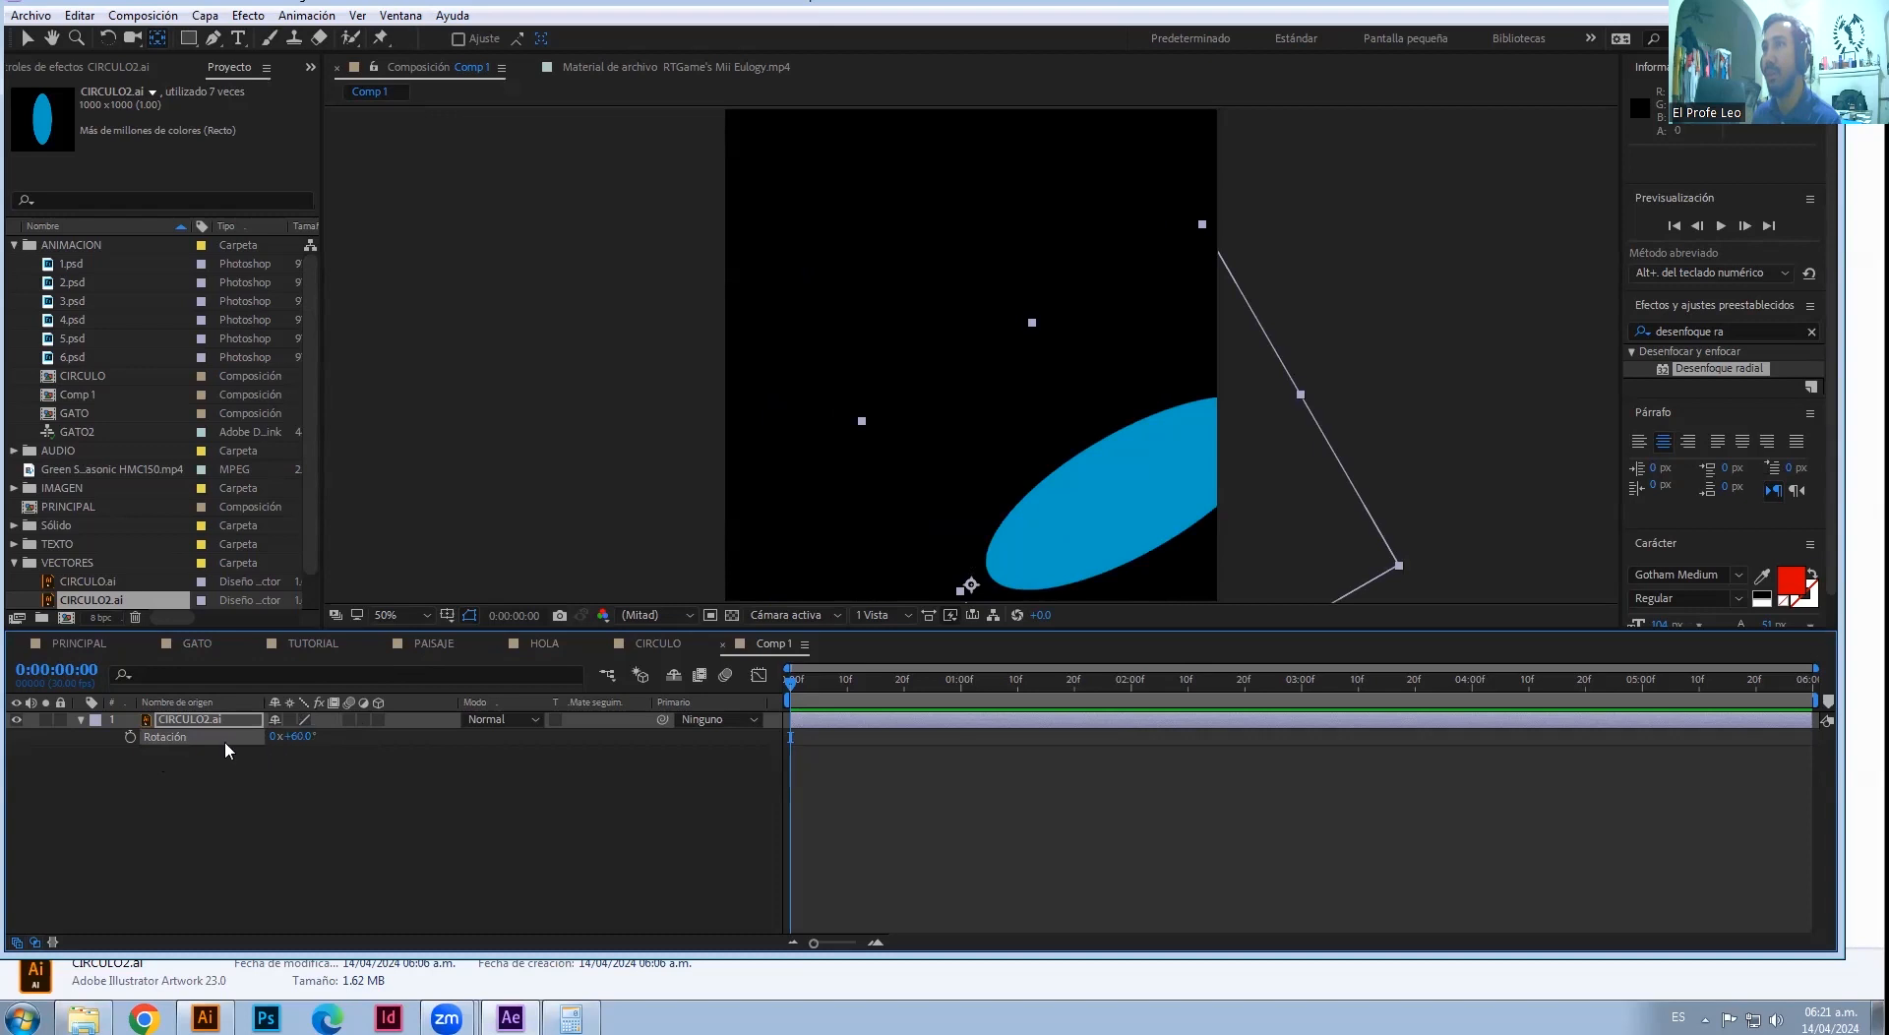
# - Shift the ellipse layer horizontally to position 269, 966
pyautogui.press('p')
pyautogui.moveTo(280, 737); pyautogui.dragTo(78, 737)
pyautogui.click(59, 750)
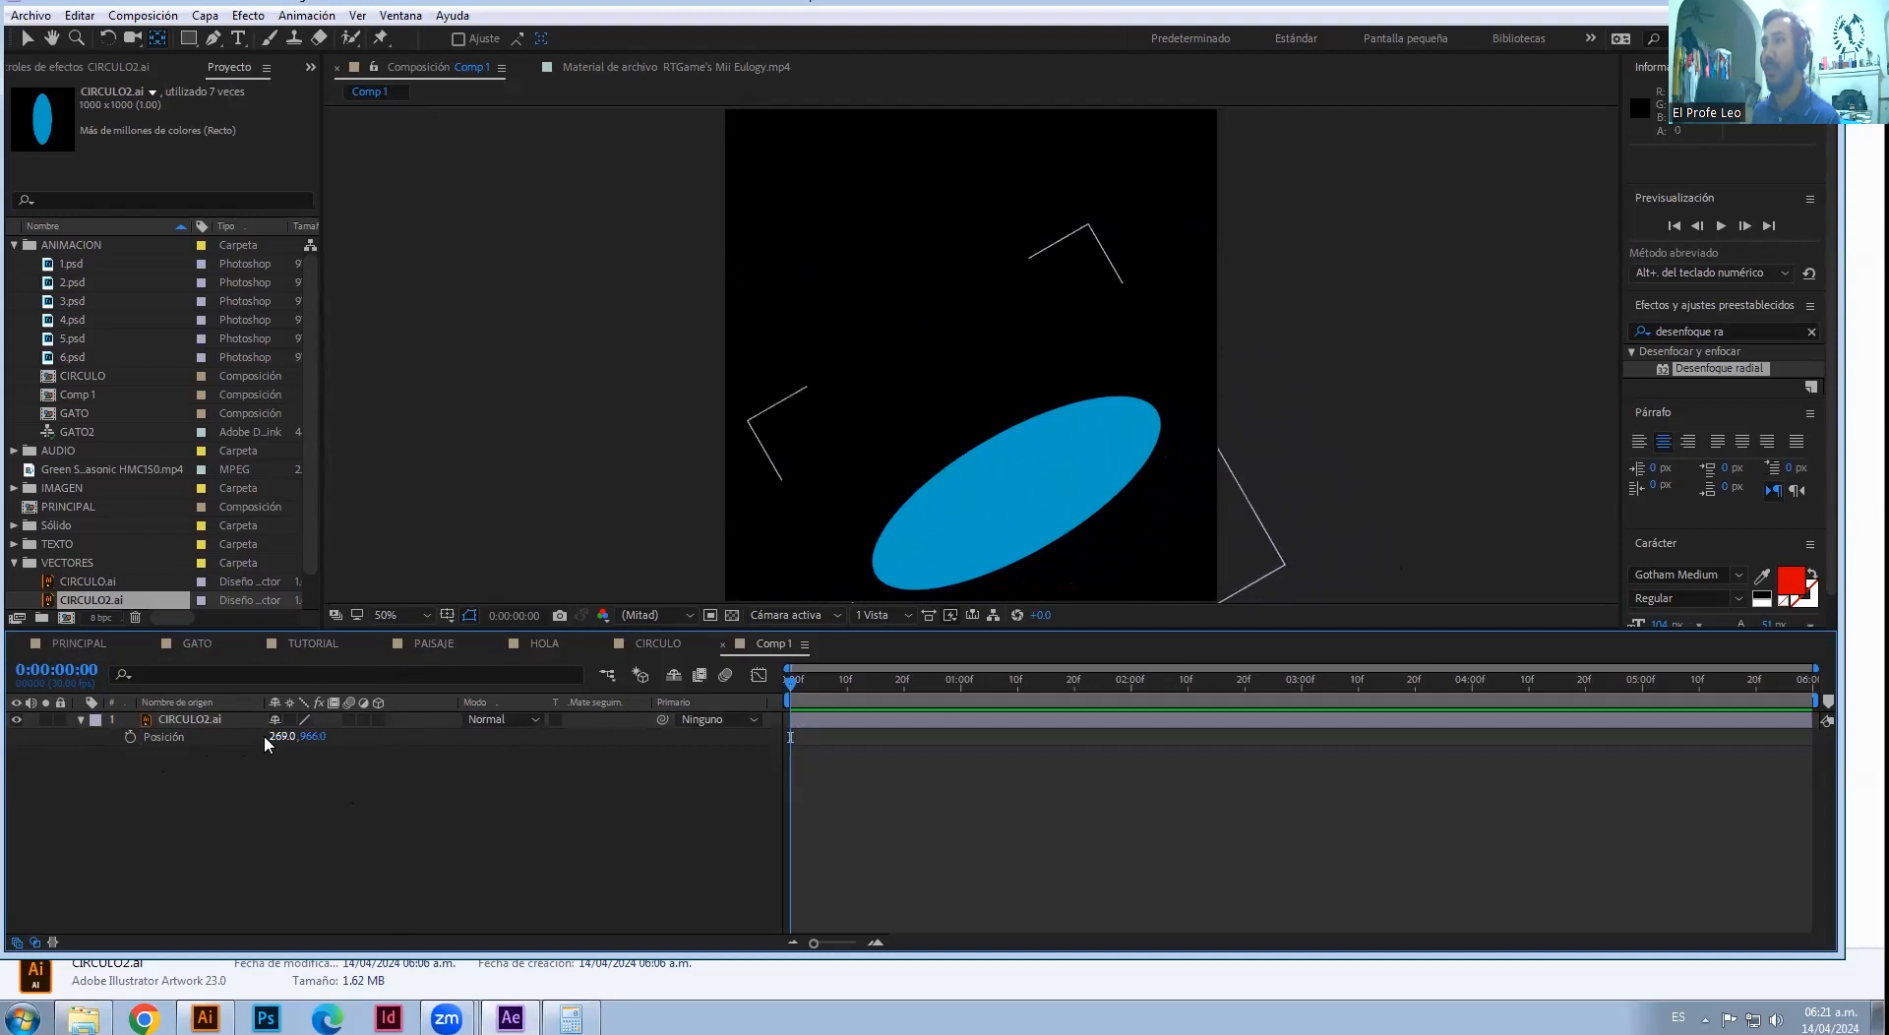
# - Reset the ellipse layer's rotation to 0°, try 60° once more and undo it
pyautogui.click(298, 735)
pyautogui.write('0')
pyautogui.press('Return')
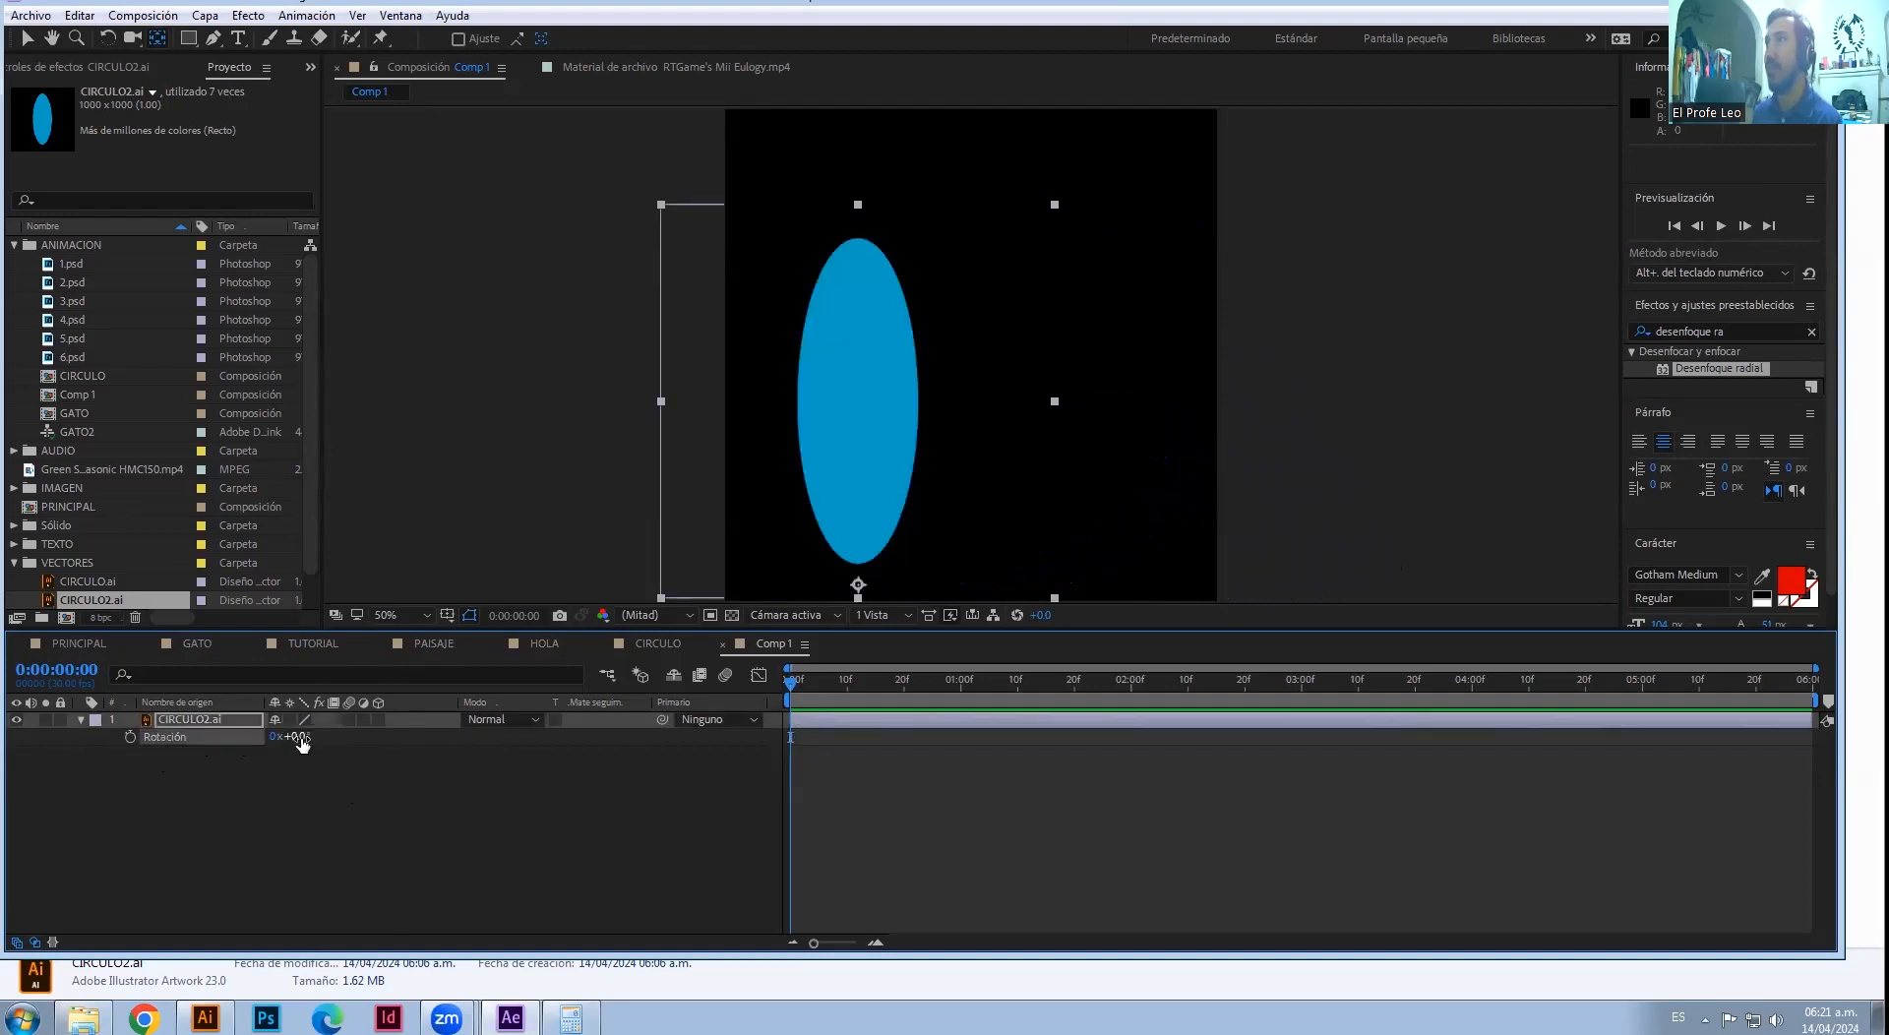
pyautogui.click(295, 736)
pyautogui.write('60')
pyautogui.press('Return')
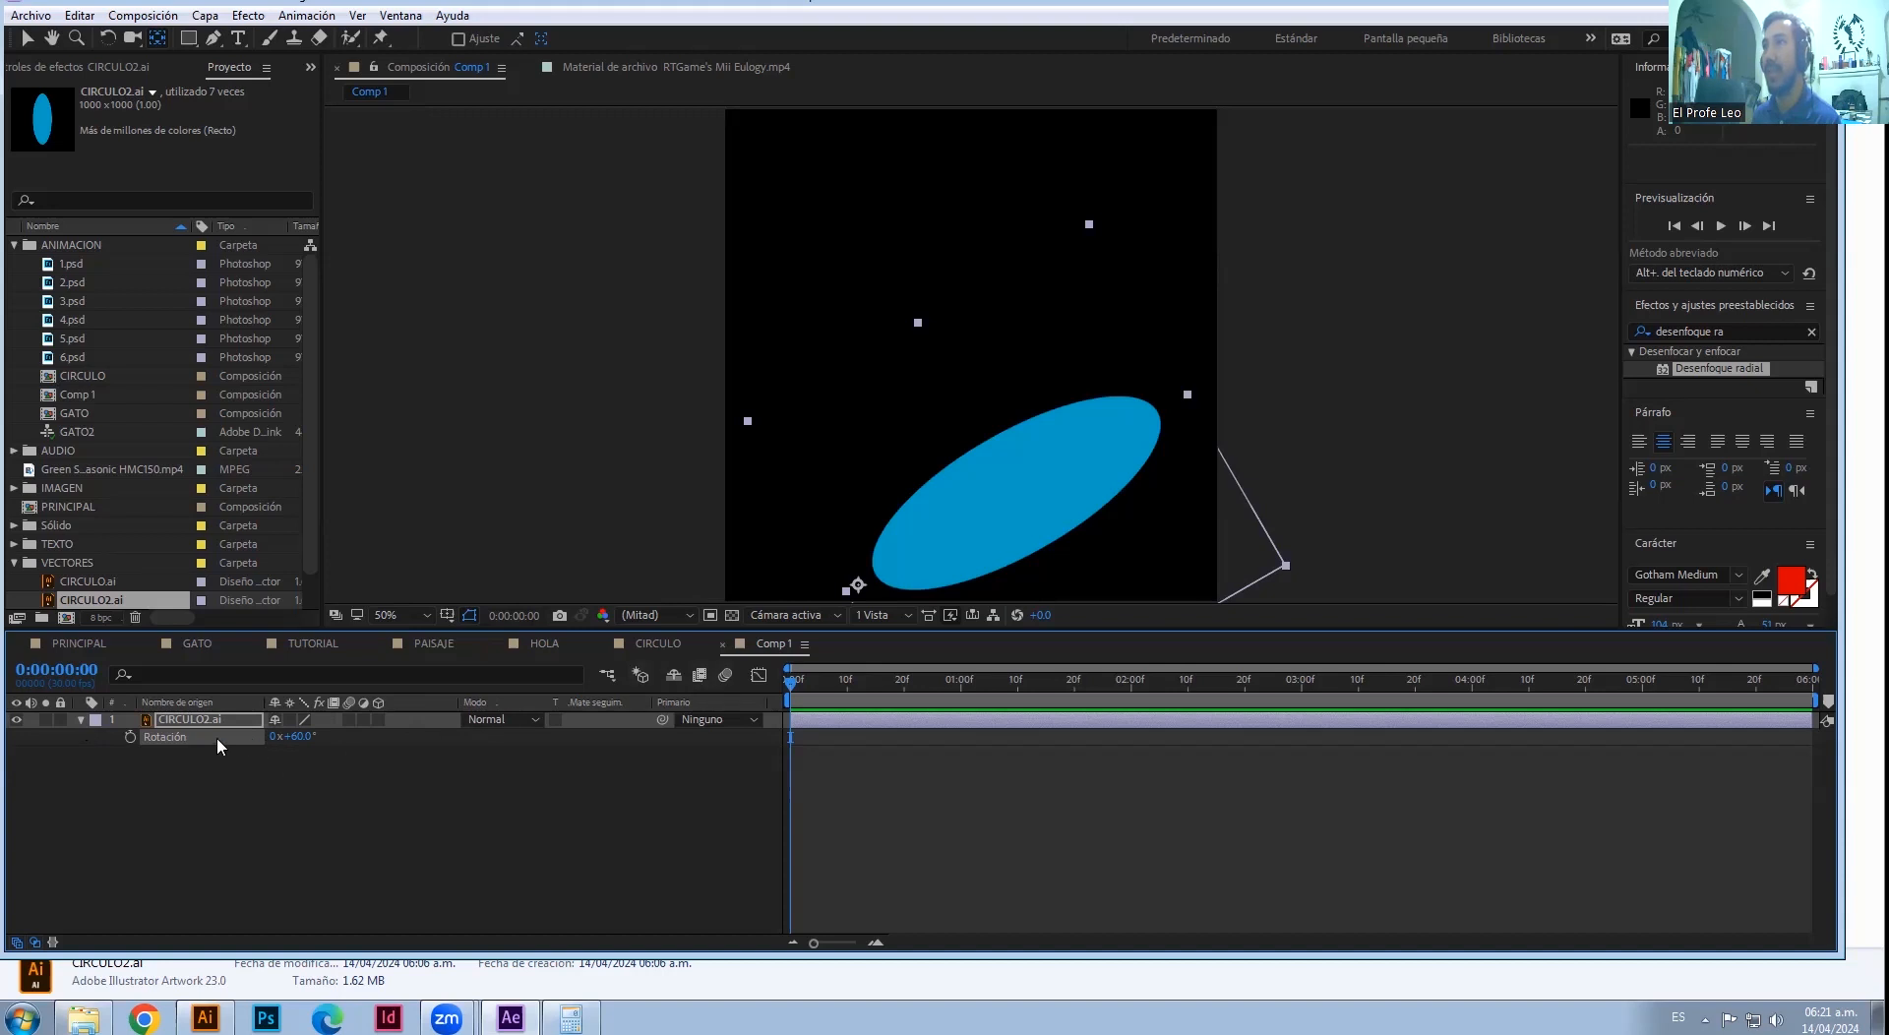
pyautogui.hotkey('ctrl', 'z')
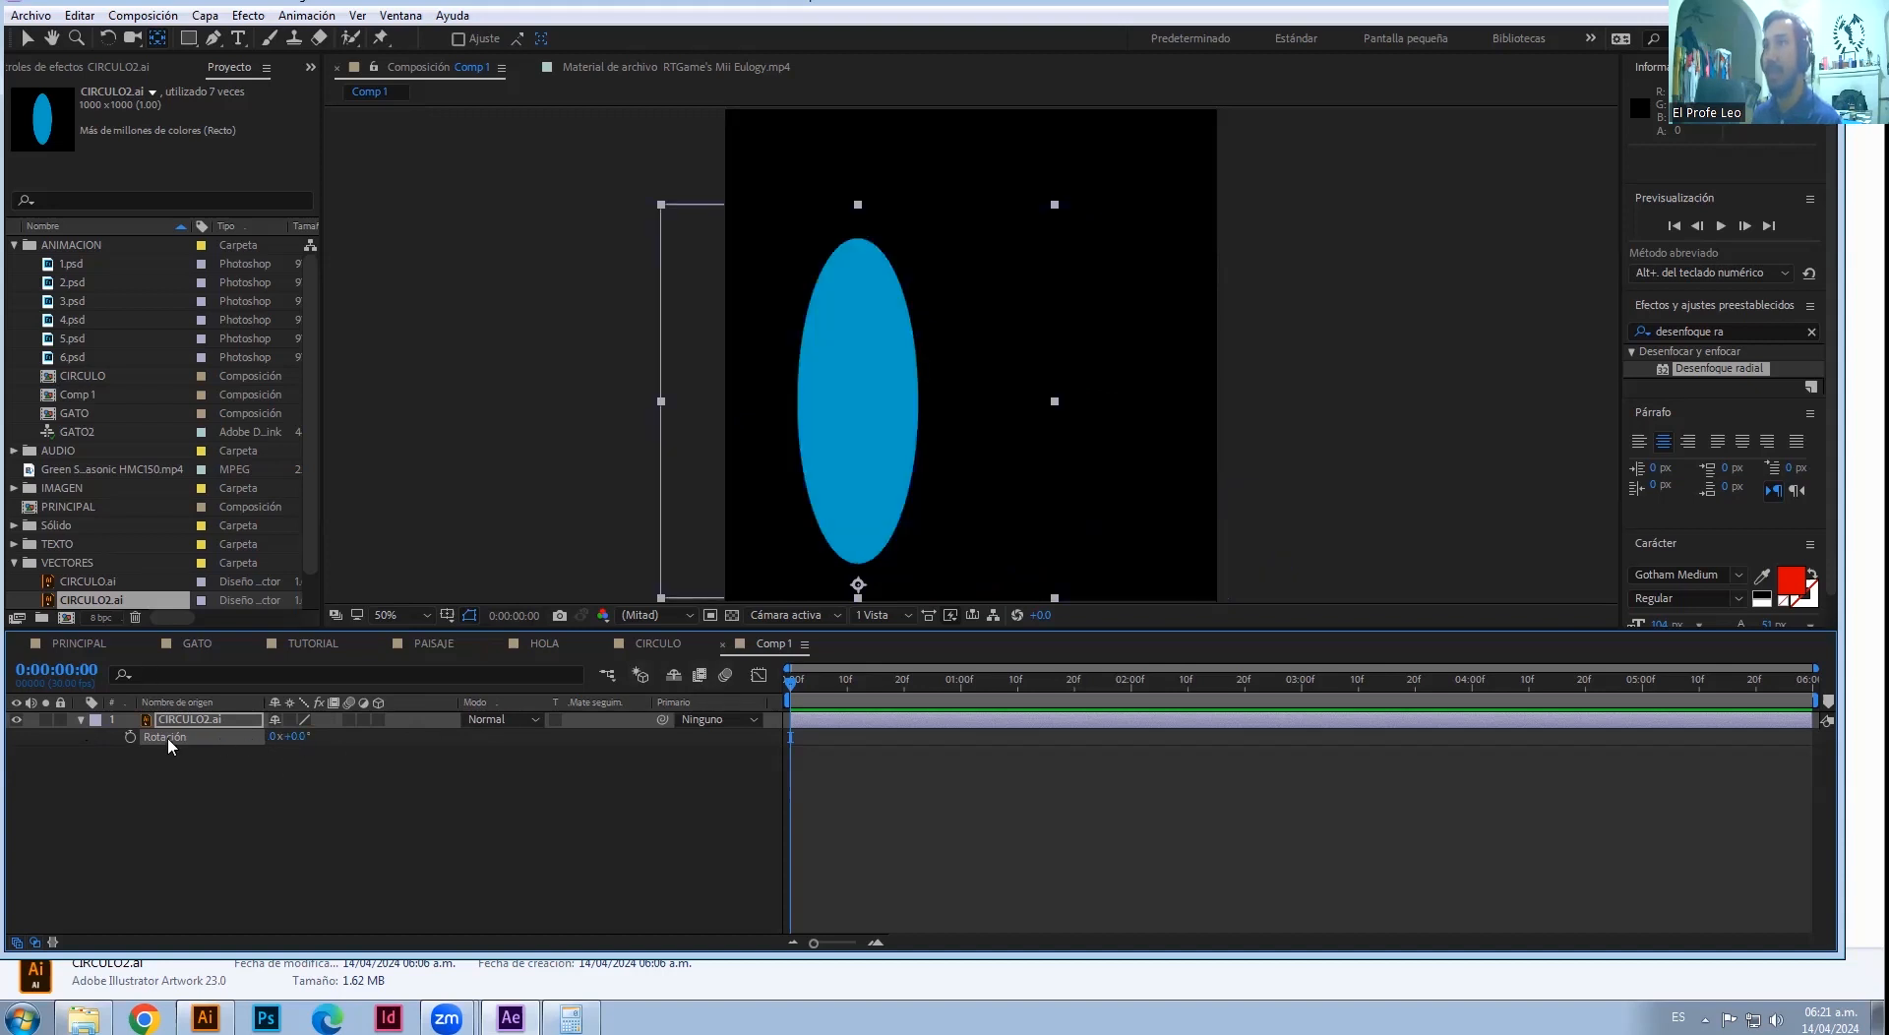
# - Keyframe the ellipse layer's rotation at 0° at 0:00:00:00 and move the playhead to 0:00:01:00
pyautogui.click(130, 737)
pyautogui.moveTo(841, 701); pyautogui.dragTo(961, 699)
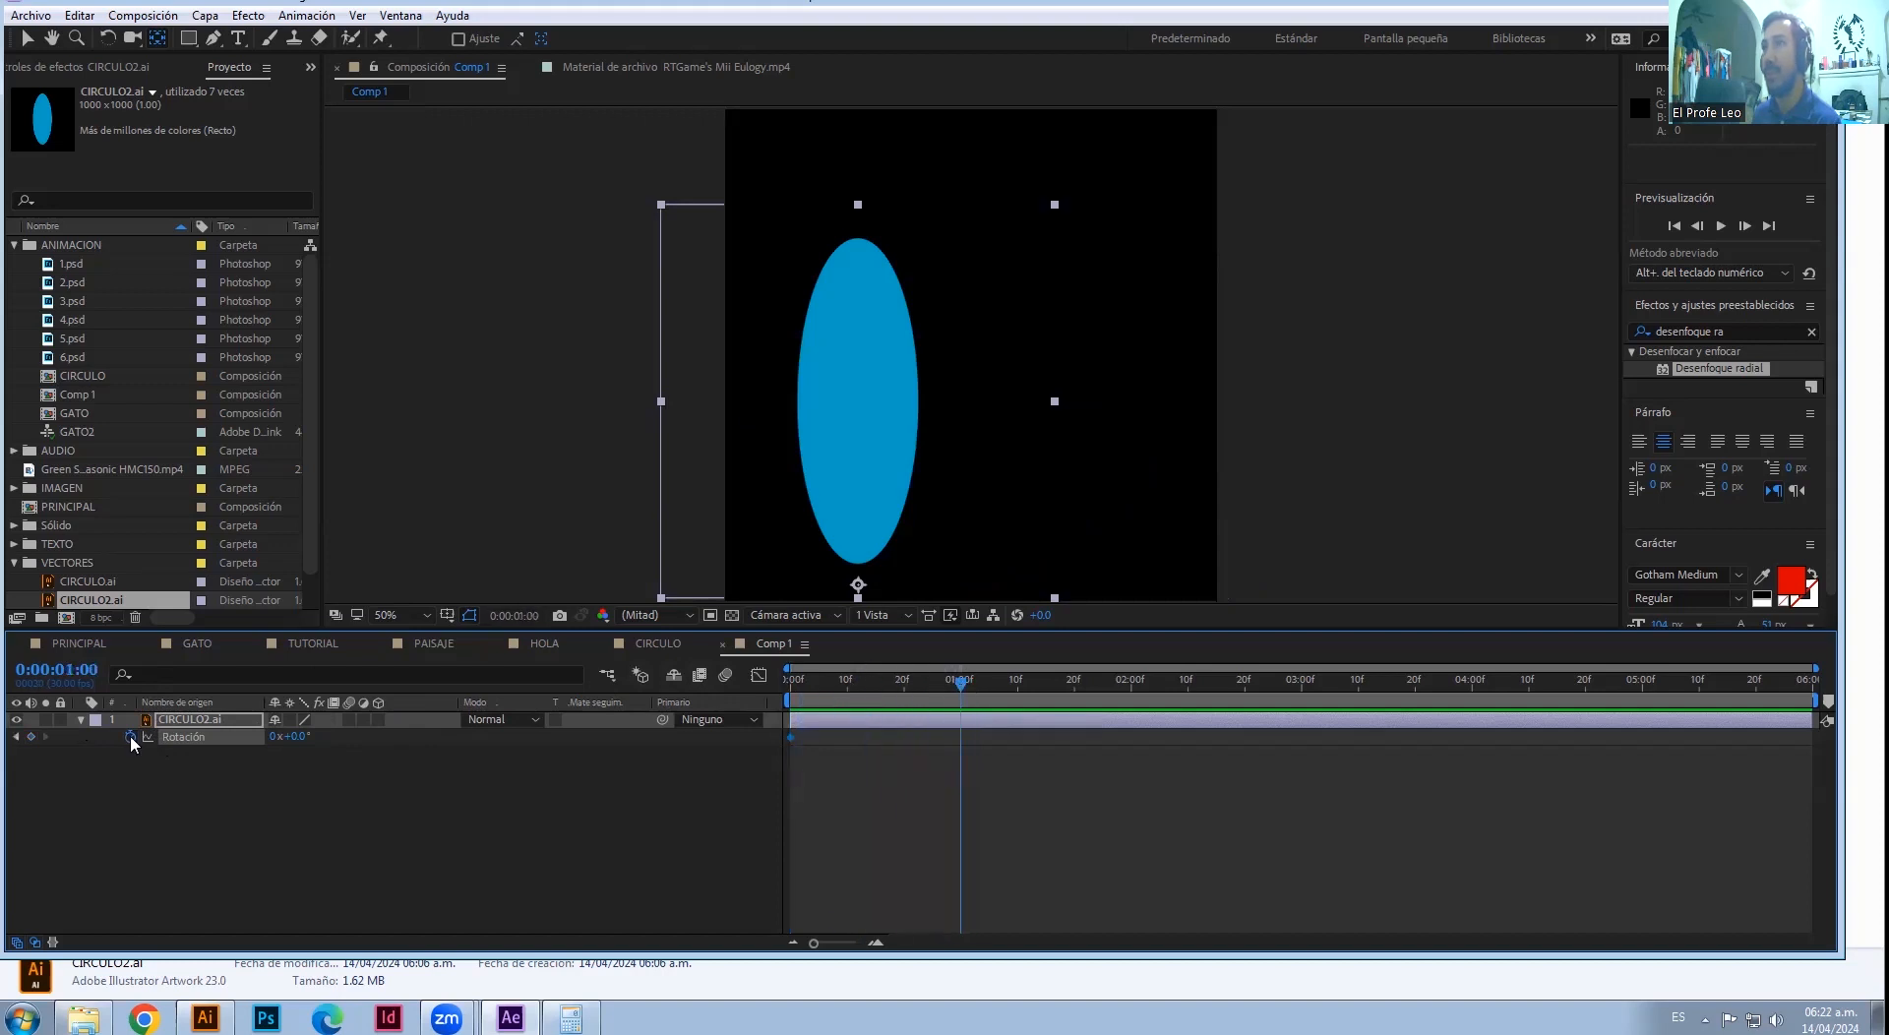
# - Add a rotation keyframe at 0:00:01:00, try 60° on it, and undo both changes
pyautogui.click(30, 736)
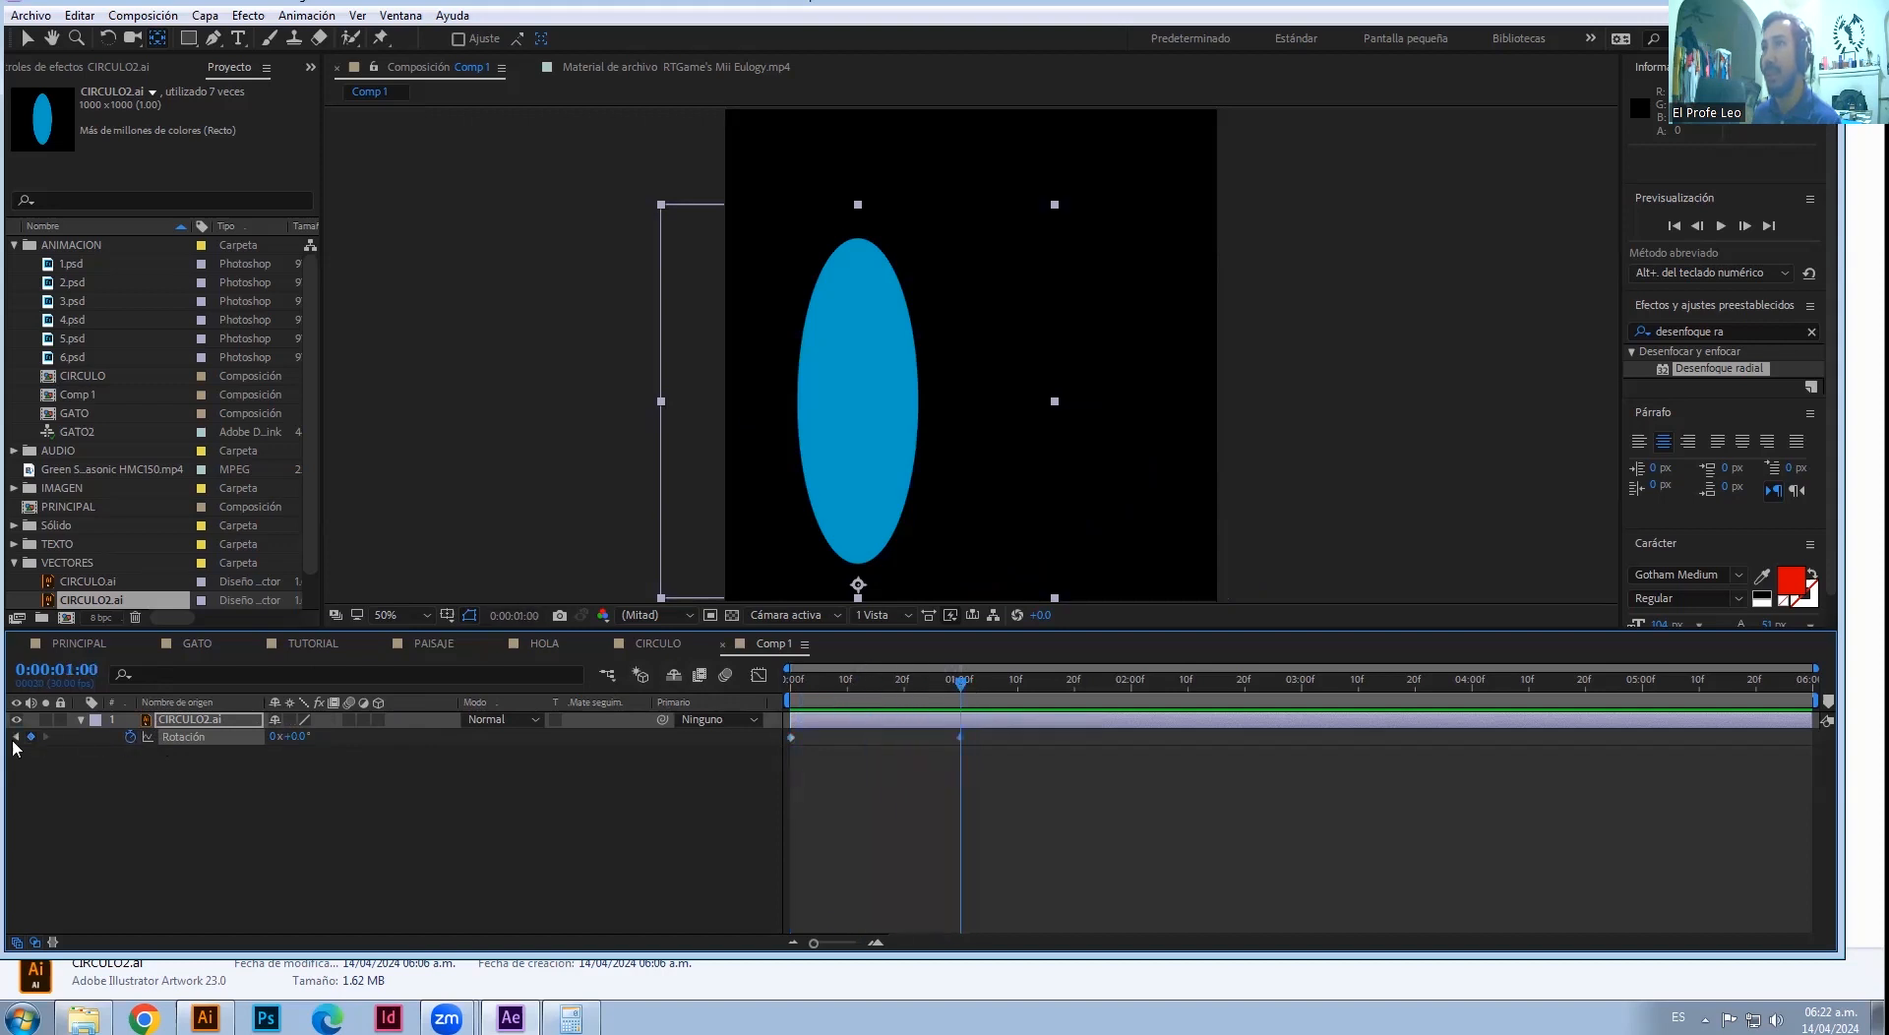
pyautogui.click(313, 750)
pyautogui.click(301, 736)
pyautogui.write('60')
pyautogui.press('Return')
pyautogui.click(317, 742)
pyautogui.hotkey('ctrl', 'z')
pyautogui.hotkey('ctrl', 'z')
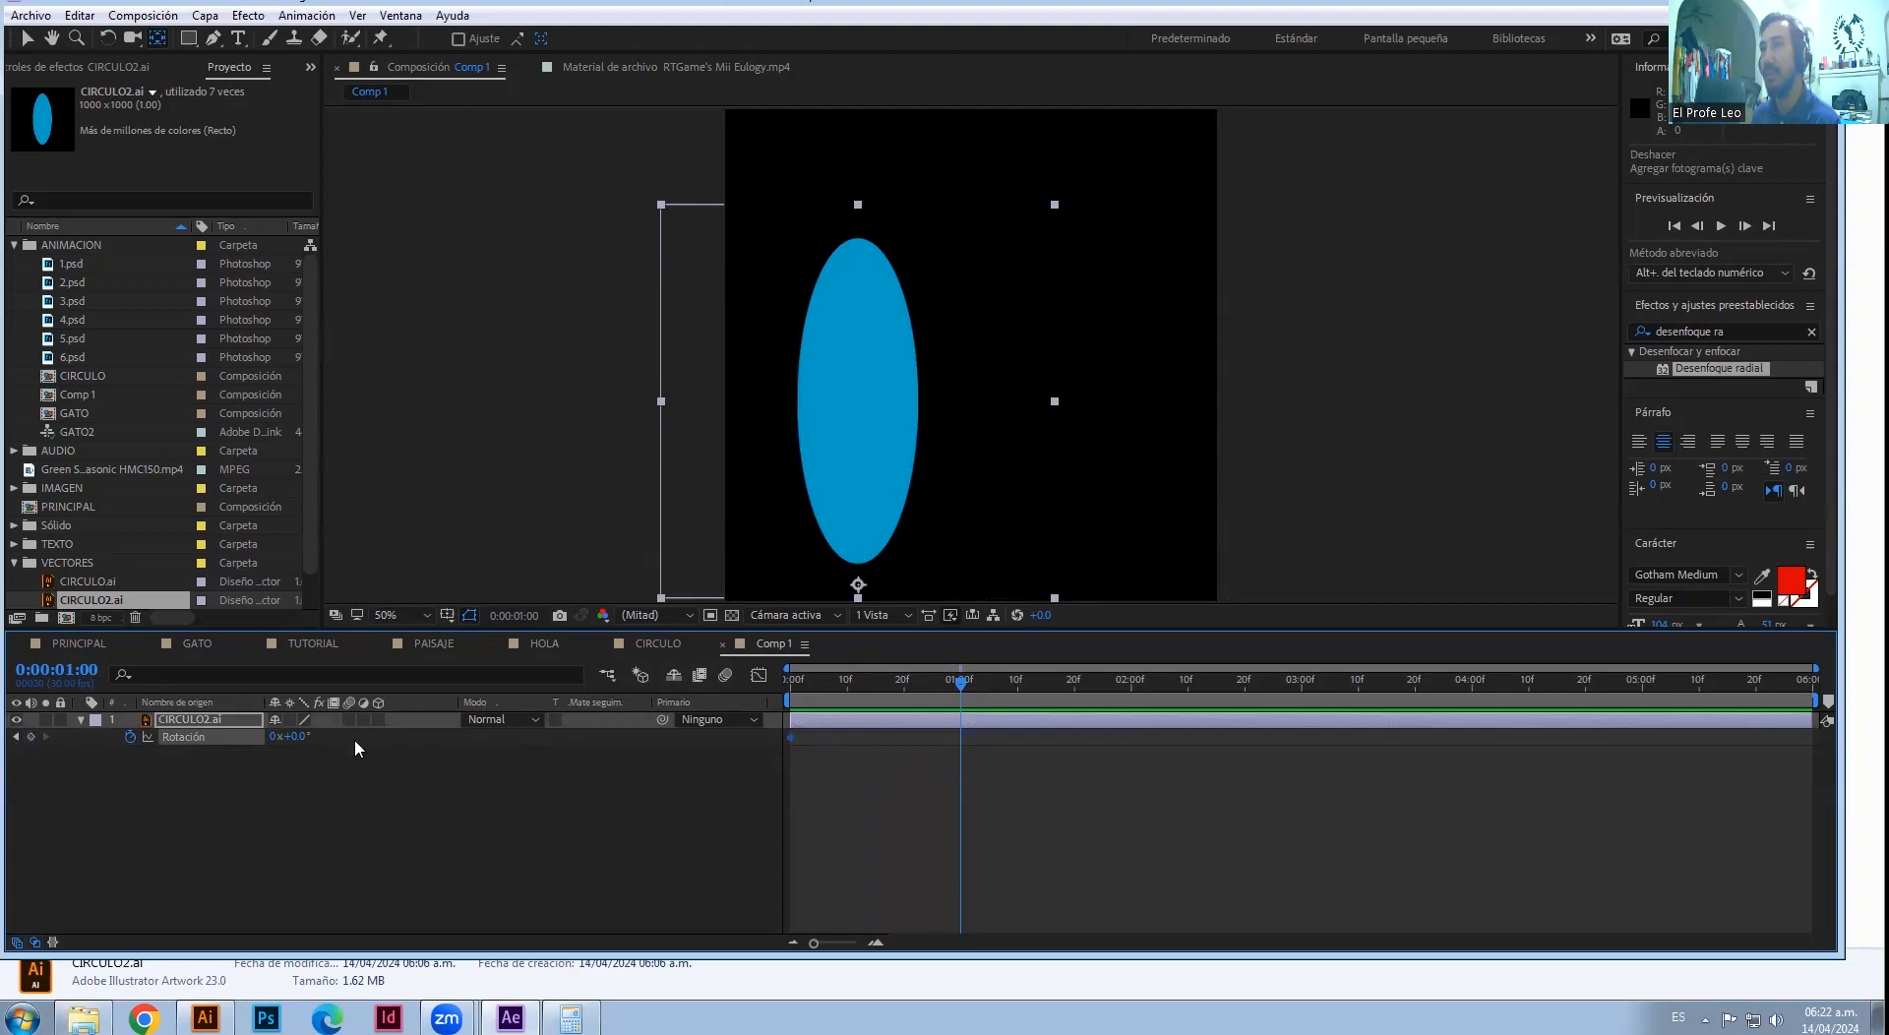
# - Set the ellipse layer's rotation to 60° at 0:00:01:00 and scrub the movement back to the start
pyautogui.click(296, 738)
pyautogui.write('60')
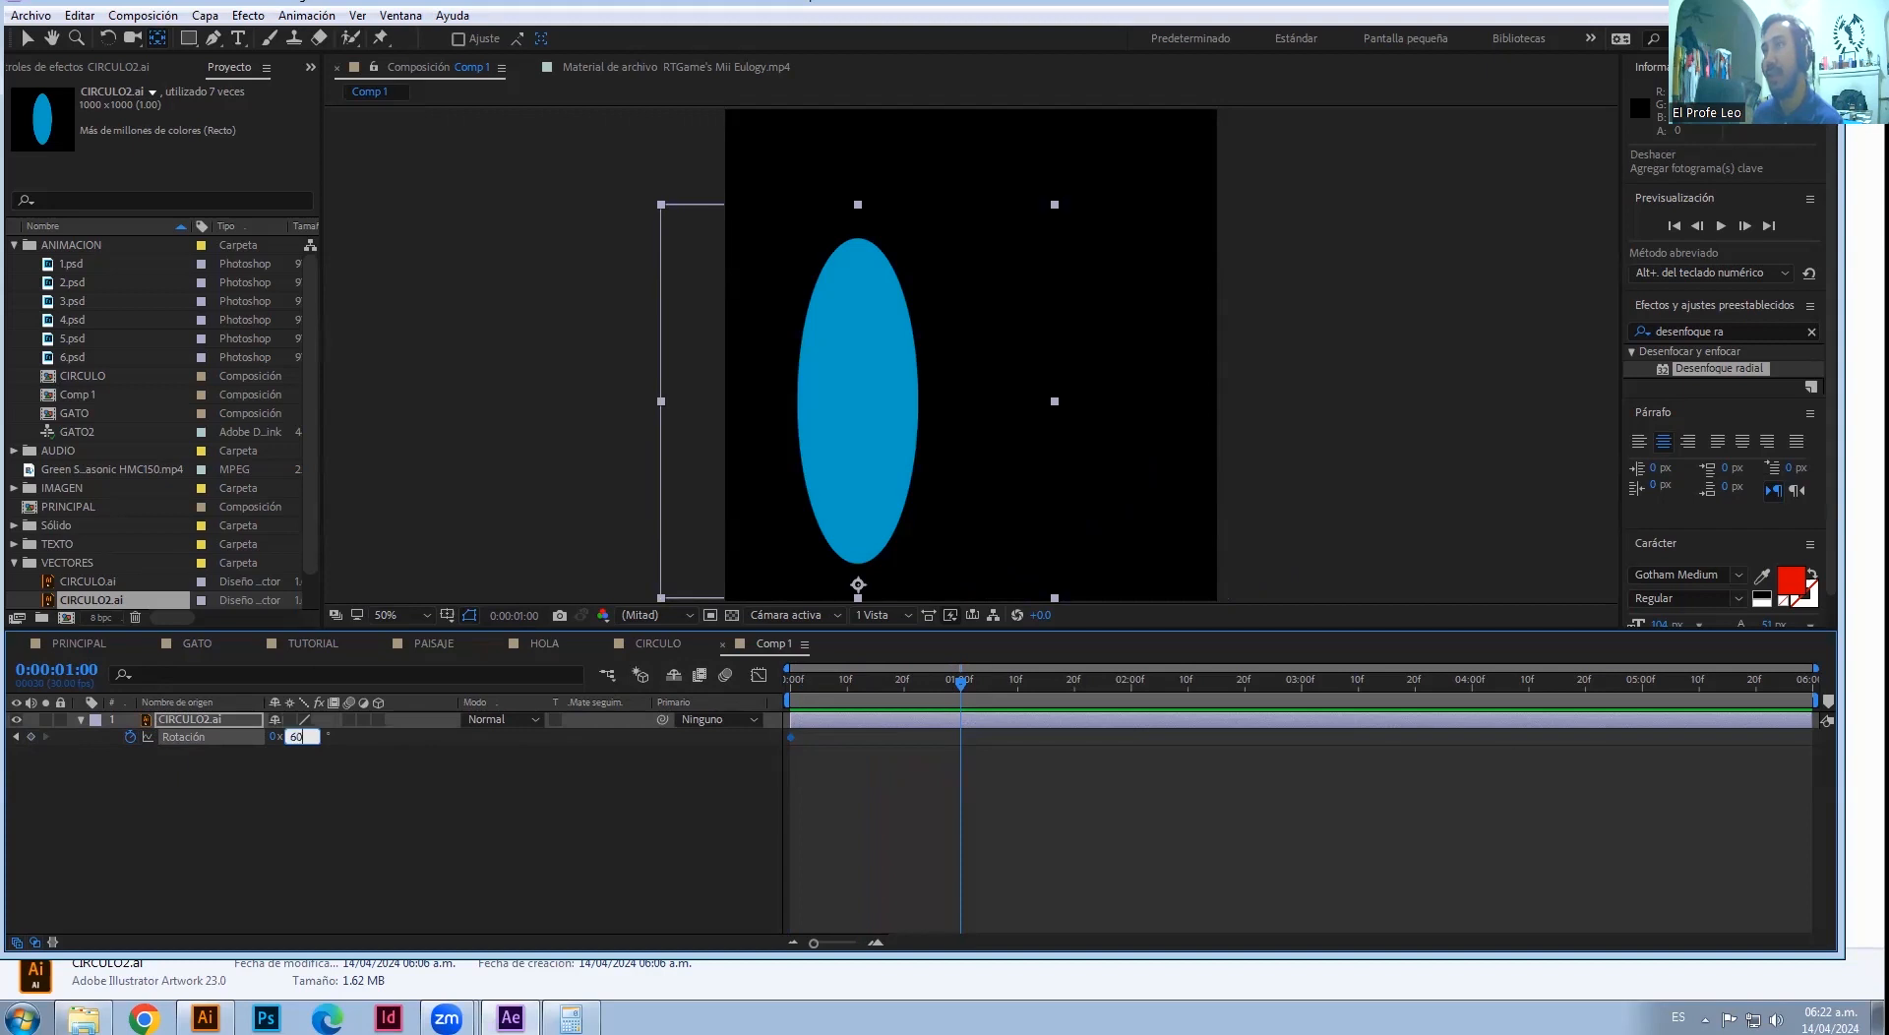
pyautogui.press('Return')
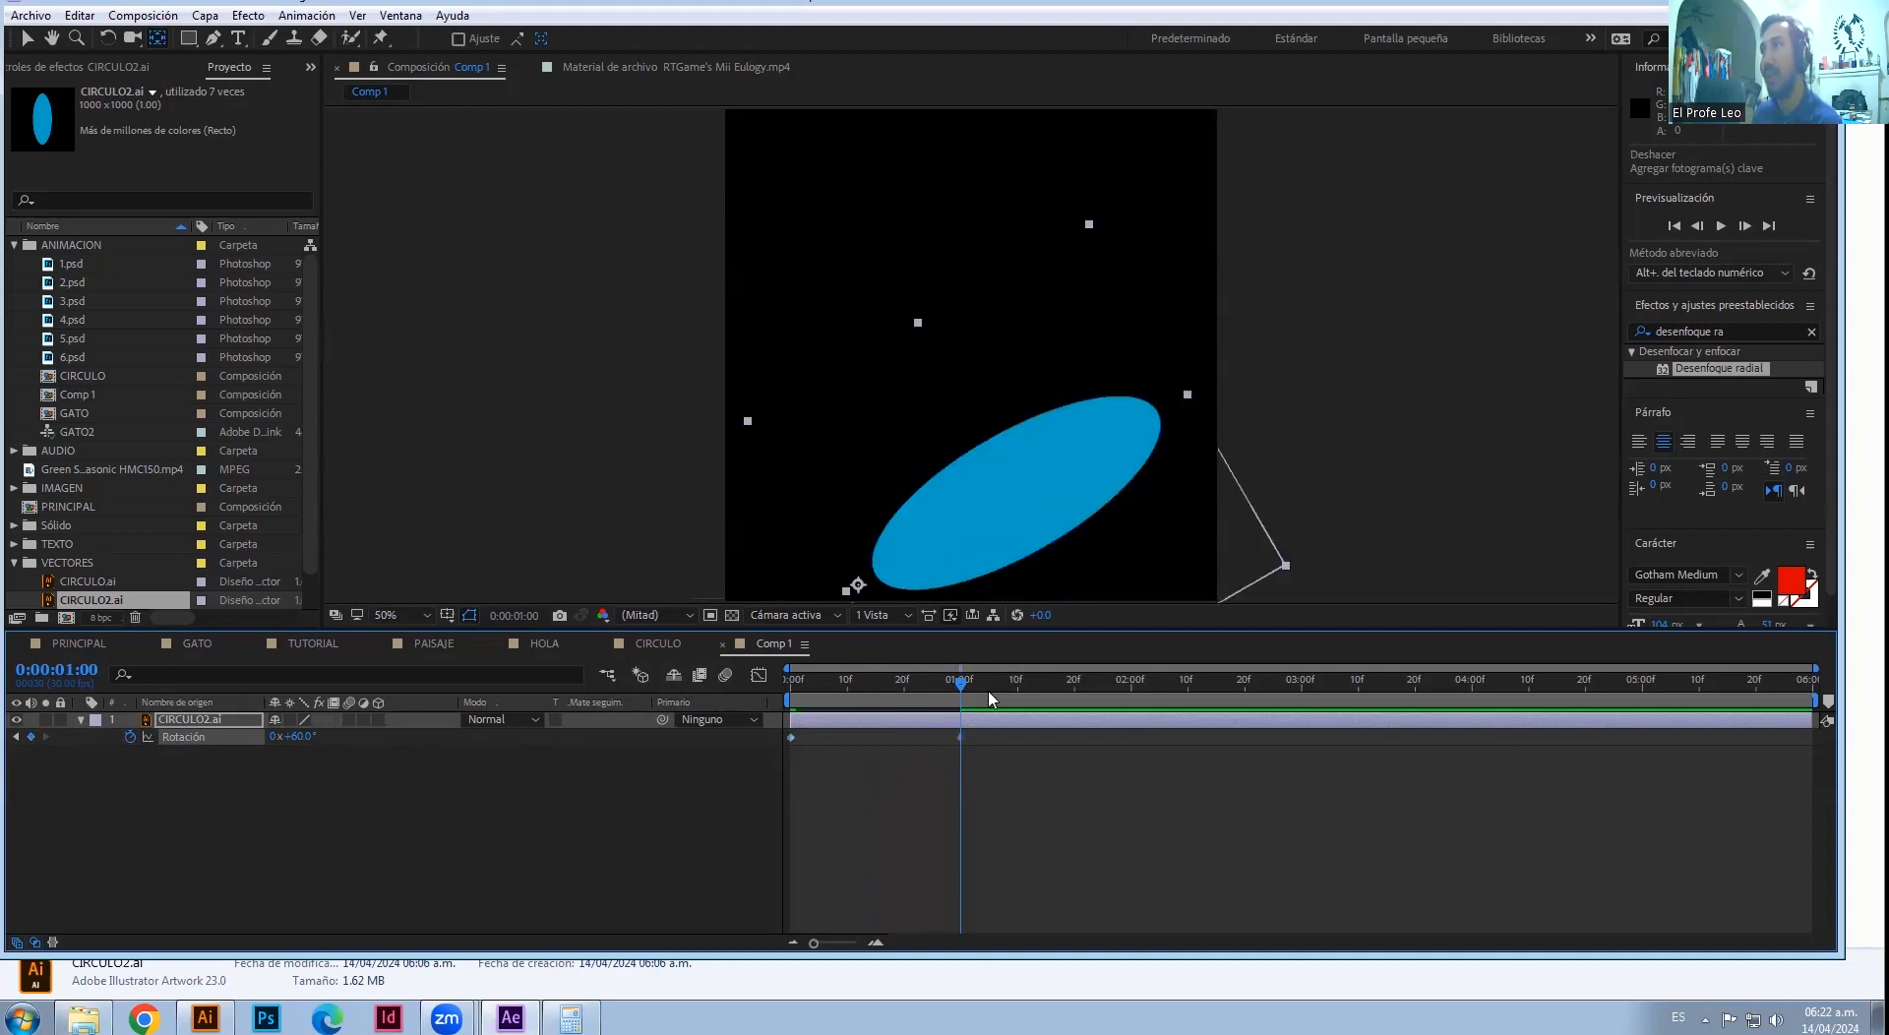
pyautogui.moveTo(964, 685); pyautogui.dragTo(713, 621)
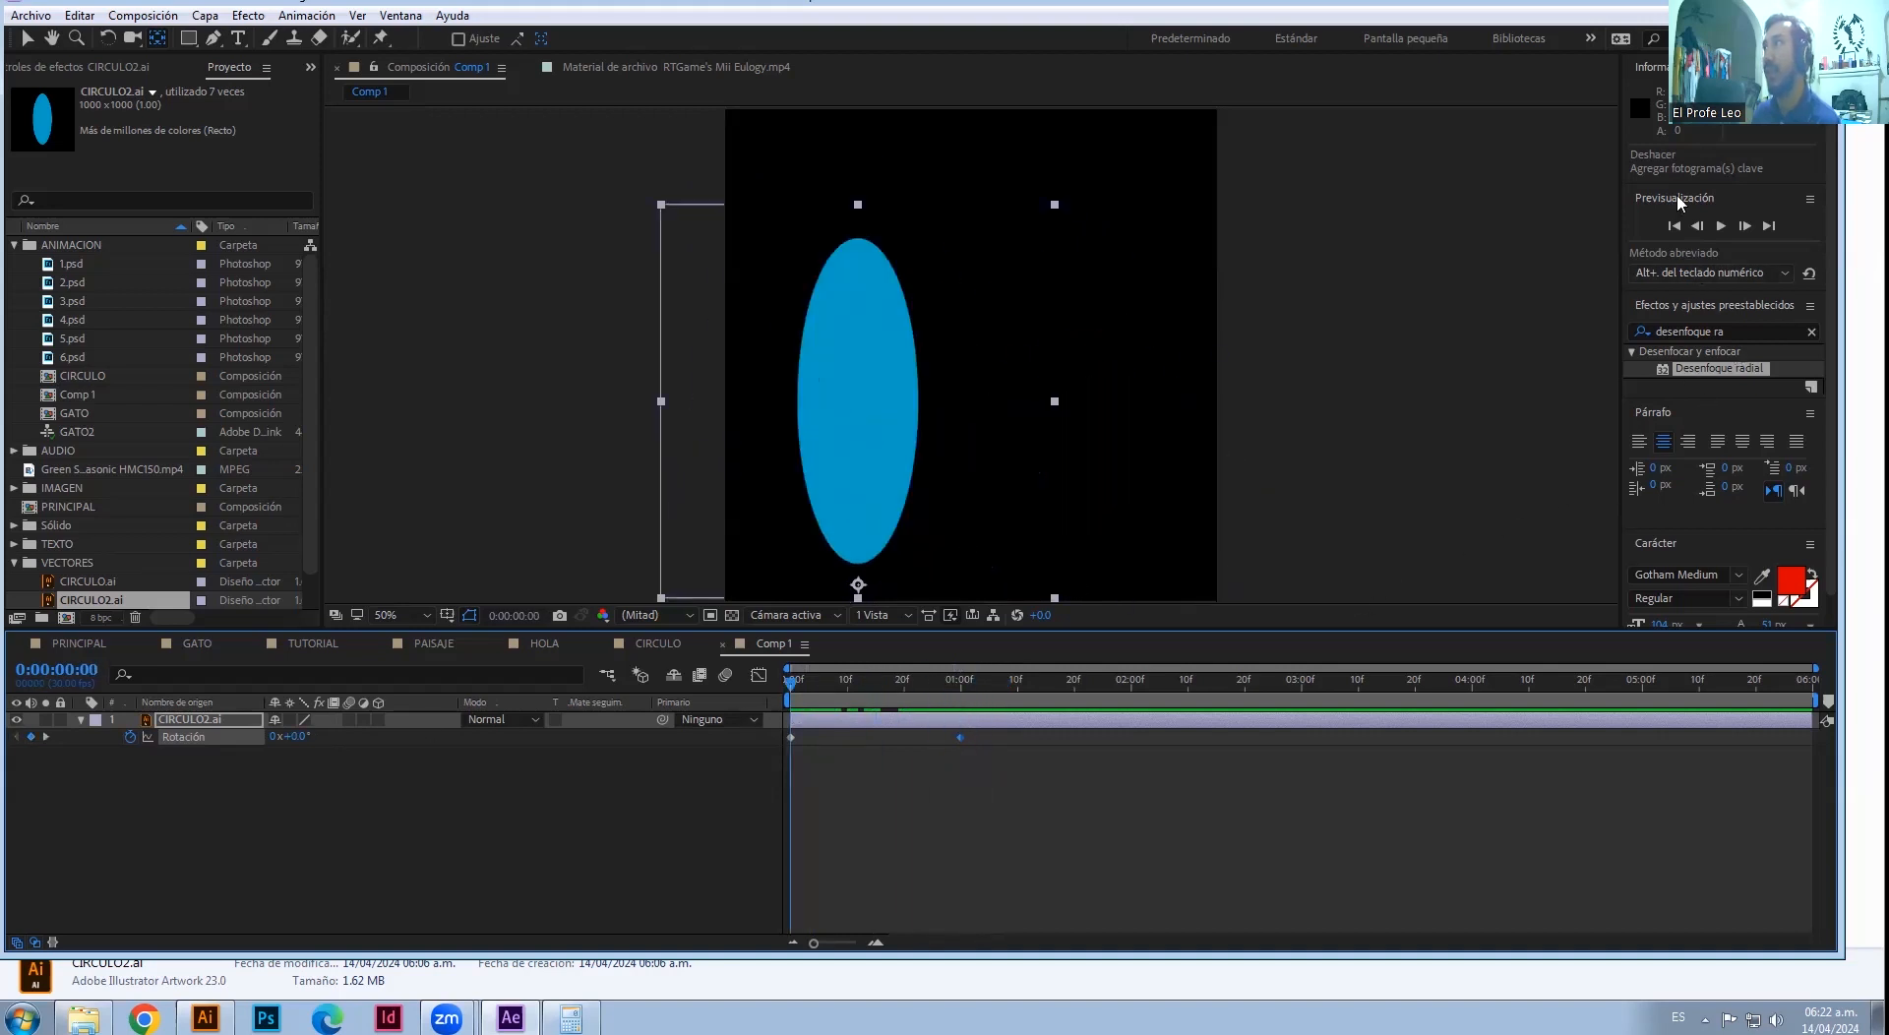
# - Apply Desenfoque radial to the CIRCULO2.ai layer and expand its settings in the timeline
pyautogui.click(1702, 369)
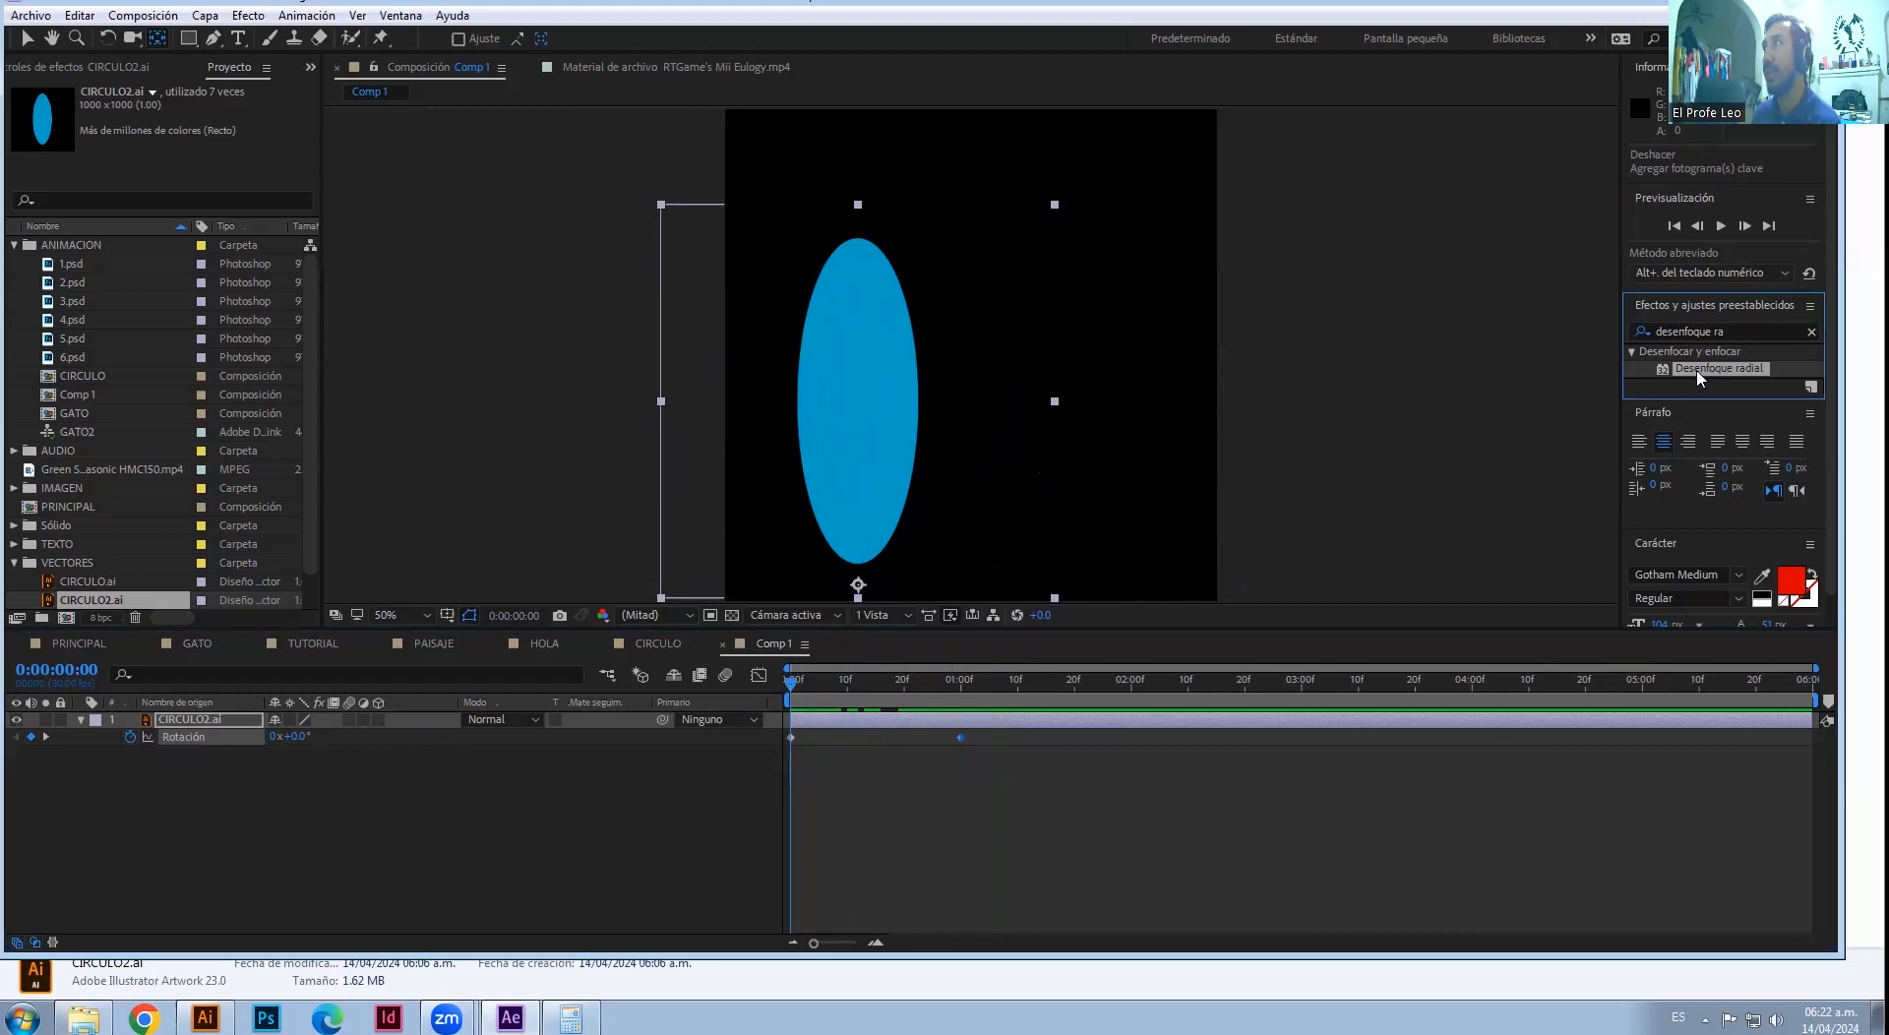
pyautogui.moveTo(1663, 372); pyautogui.dragTo(190, 723)
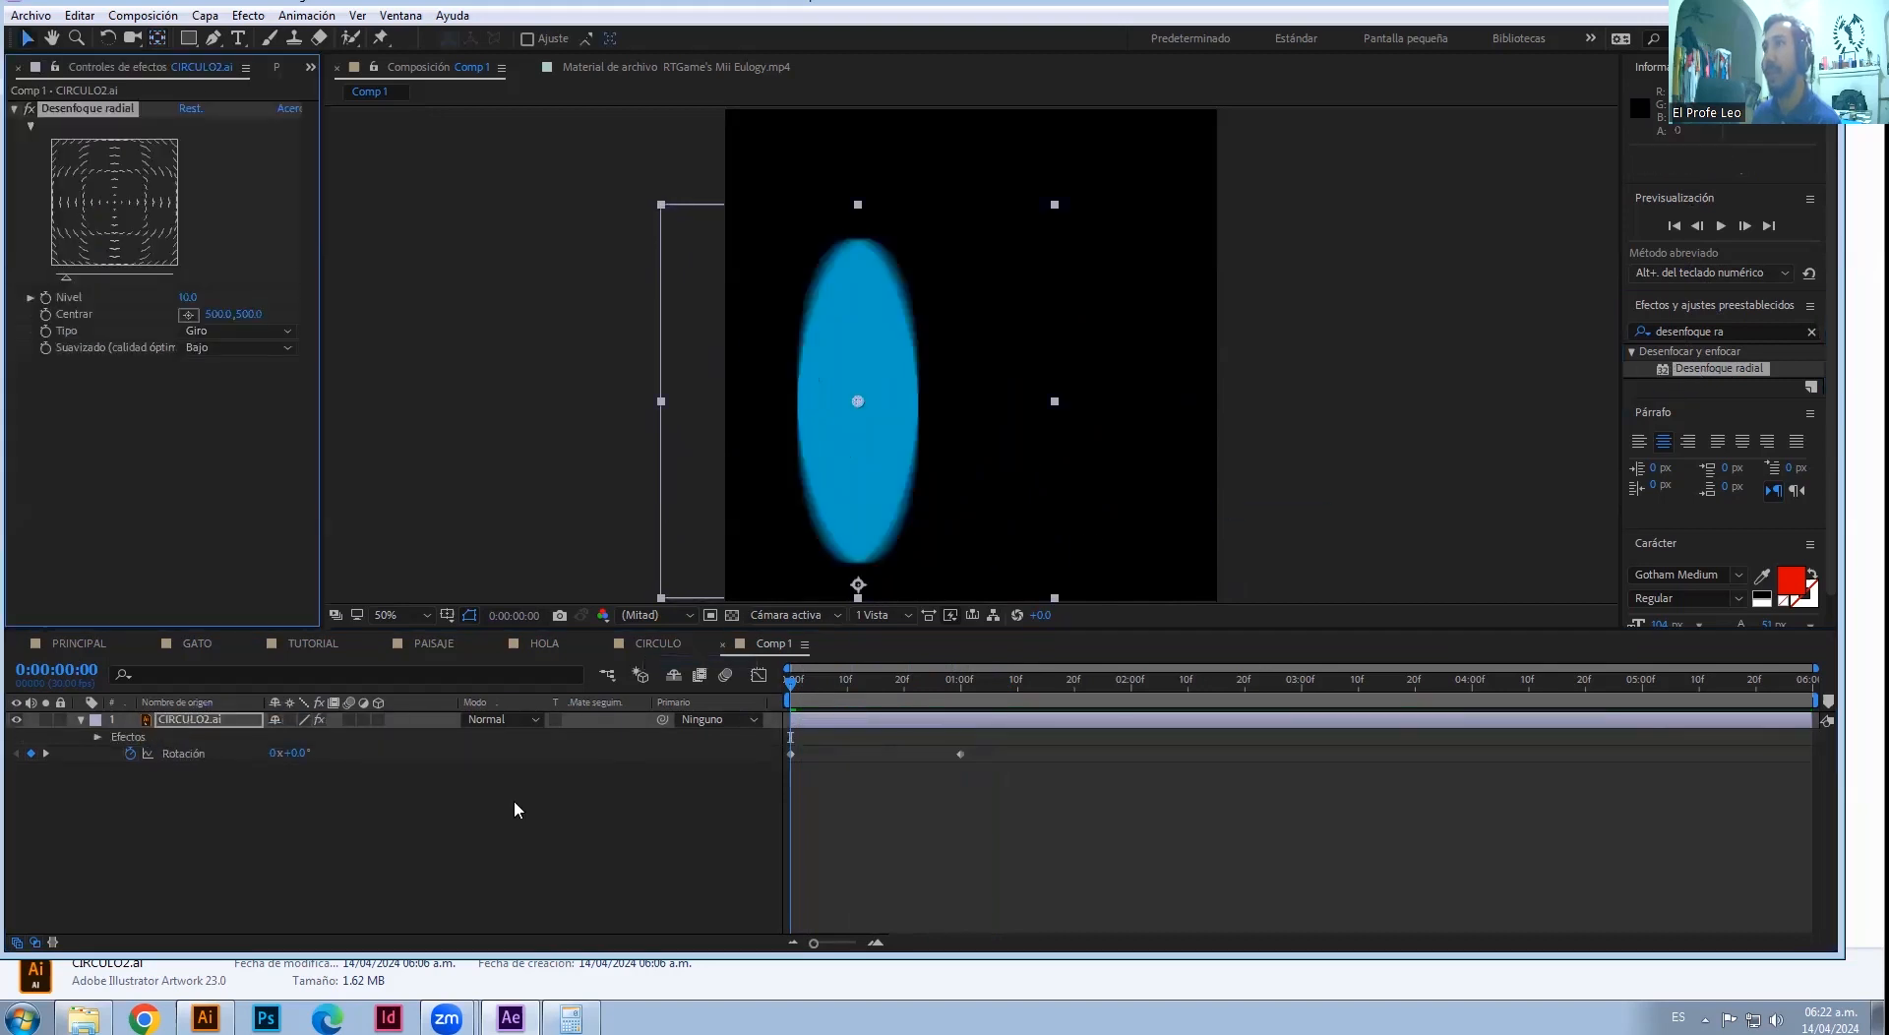
pyautogui.click(97, 736)
pyautogui.click(114, 754)
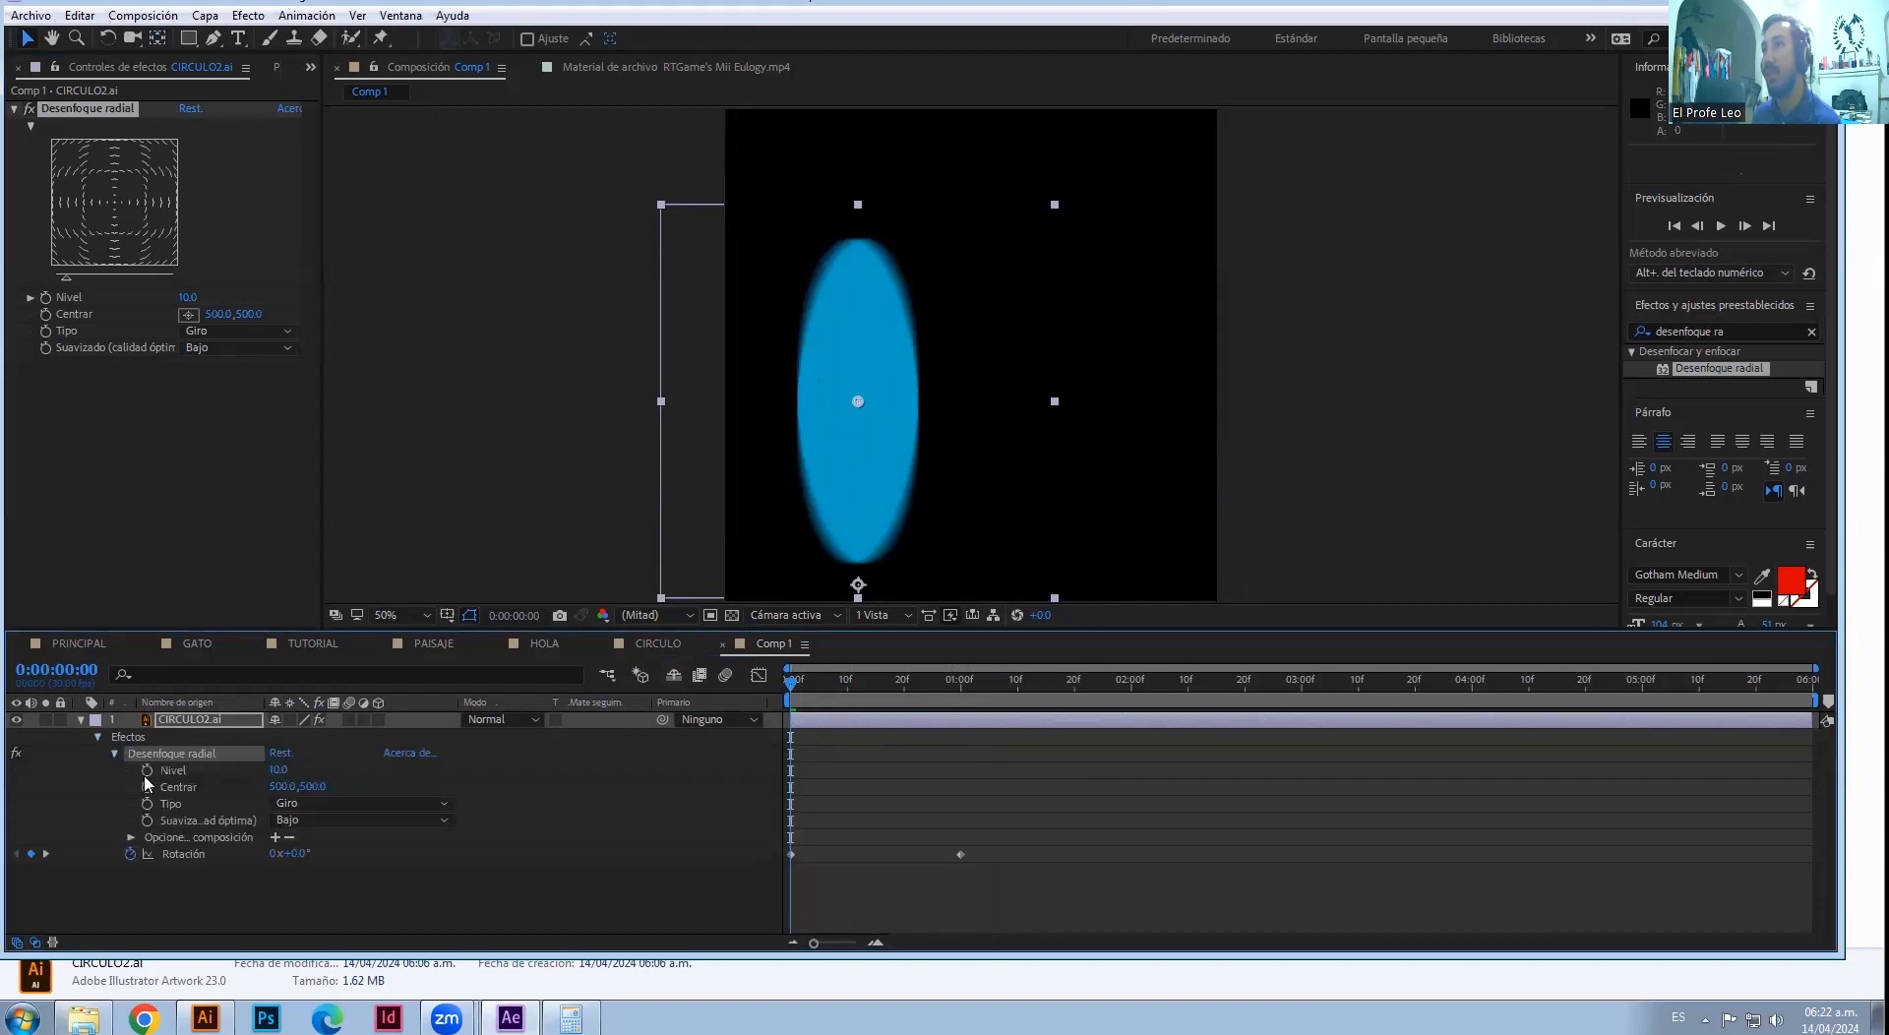
# - Set the radial blur's centre to 500, 968 at the layer's anchor point, undoing the stray horizontal shift
pyautogui.moveTo(283, 786); pyautogui.dragTo(149, 782)
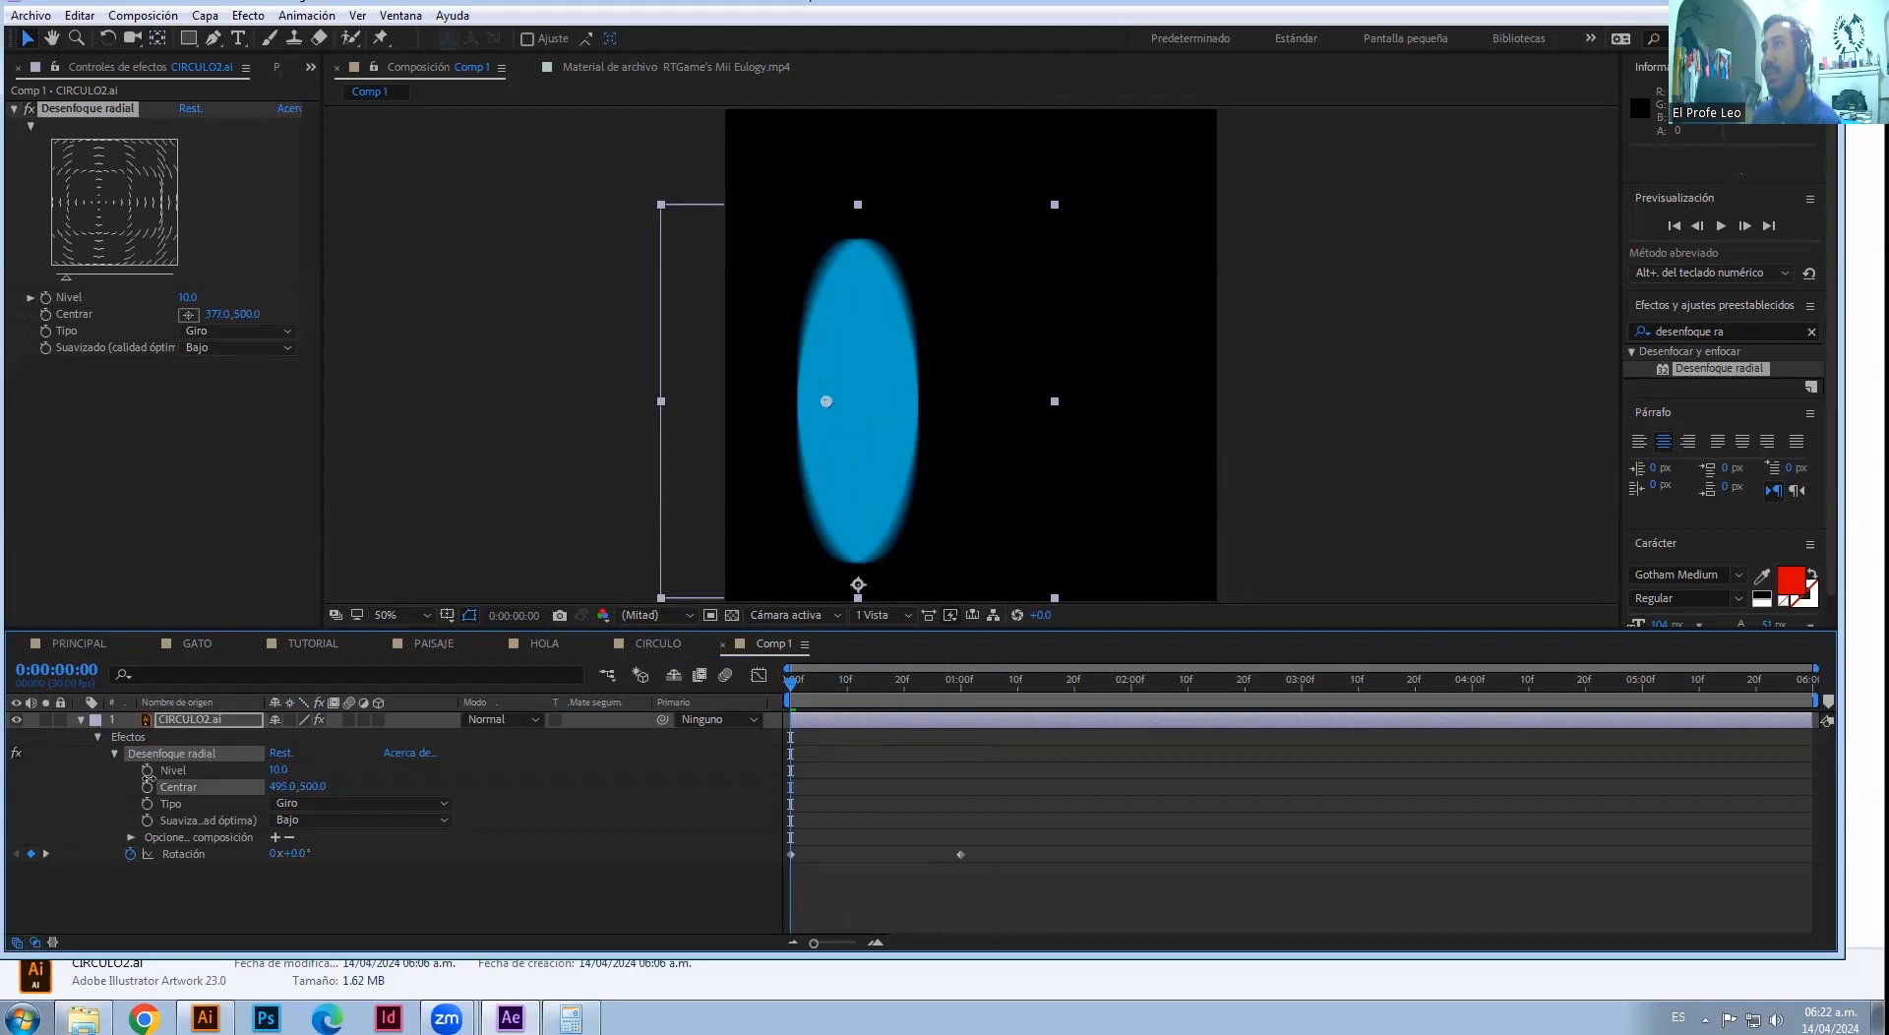
pyautogui.hotkey('ctrl', 'z')
pyautogui.moveTo(315, 788)
pyautogui.mouseDown()
pyautogui.moveTo(885, 704)
pyautogui.moveTo(839, 717)
pyautogui.mouseUp()
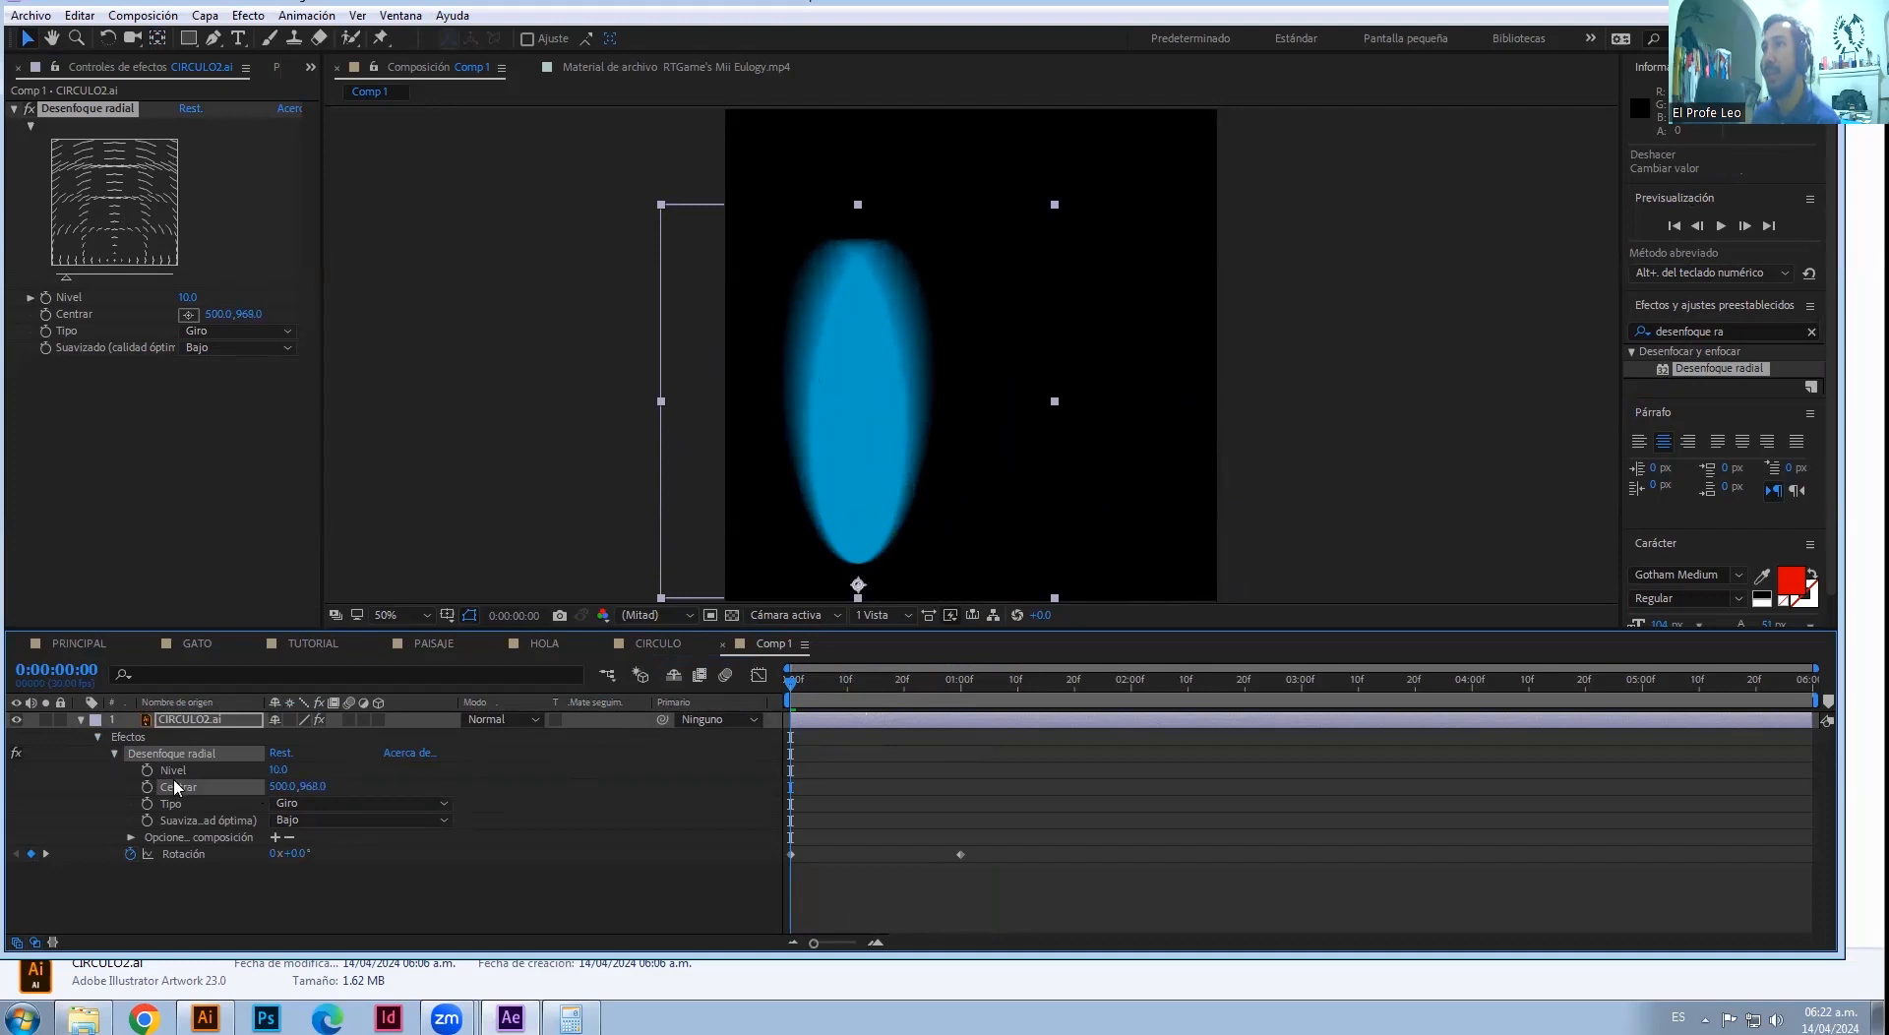
# - Keyframe the radial blur's Nivel at 0 at 0:00:00:00 and move the playhead to 0:00:00:15
pyautogui.click(147, 772)
pyautogui.click(280, 771)
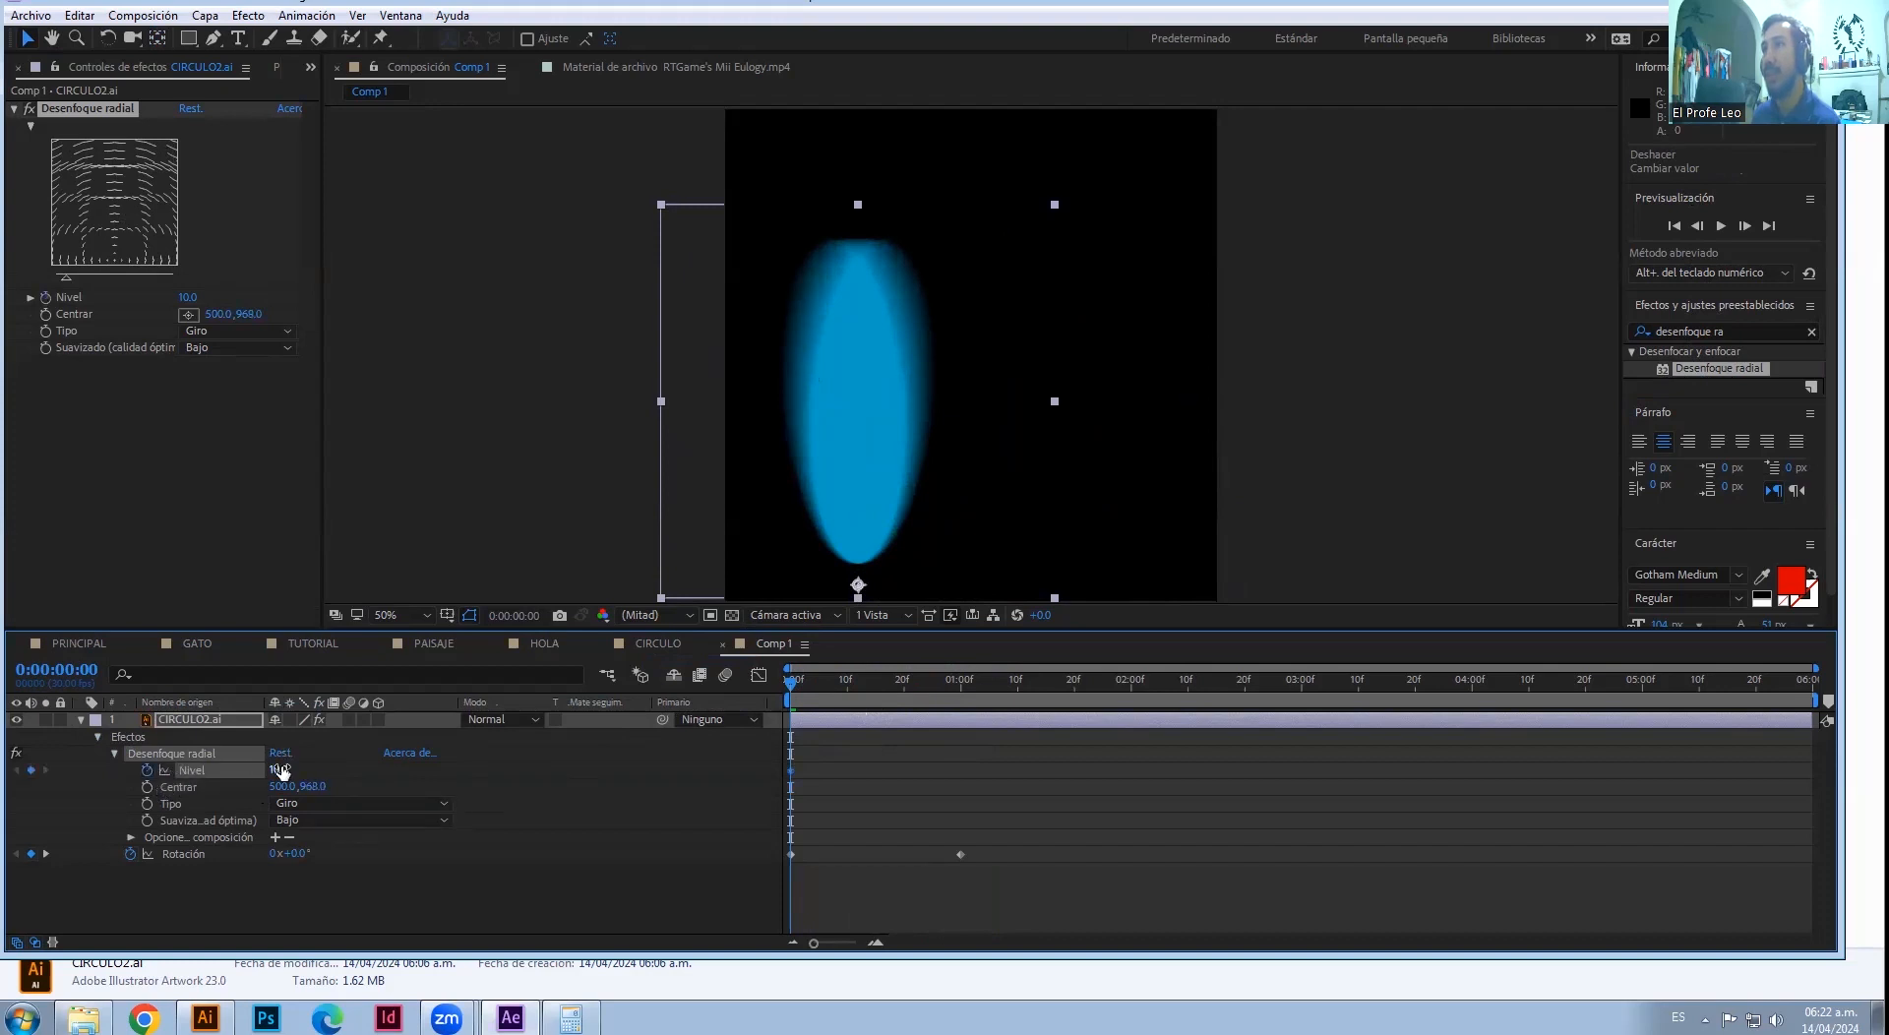
pyautogui.write('0')
pyautogui.press('Return')
pyautogui.moveTo(798, 682); pyautogui.dragTo(876, 684)
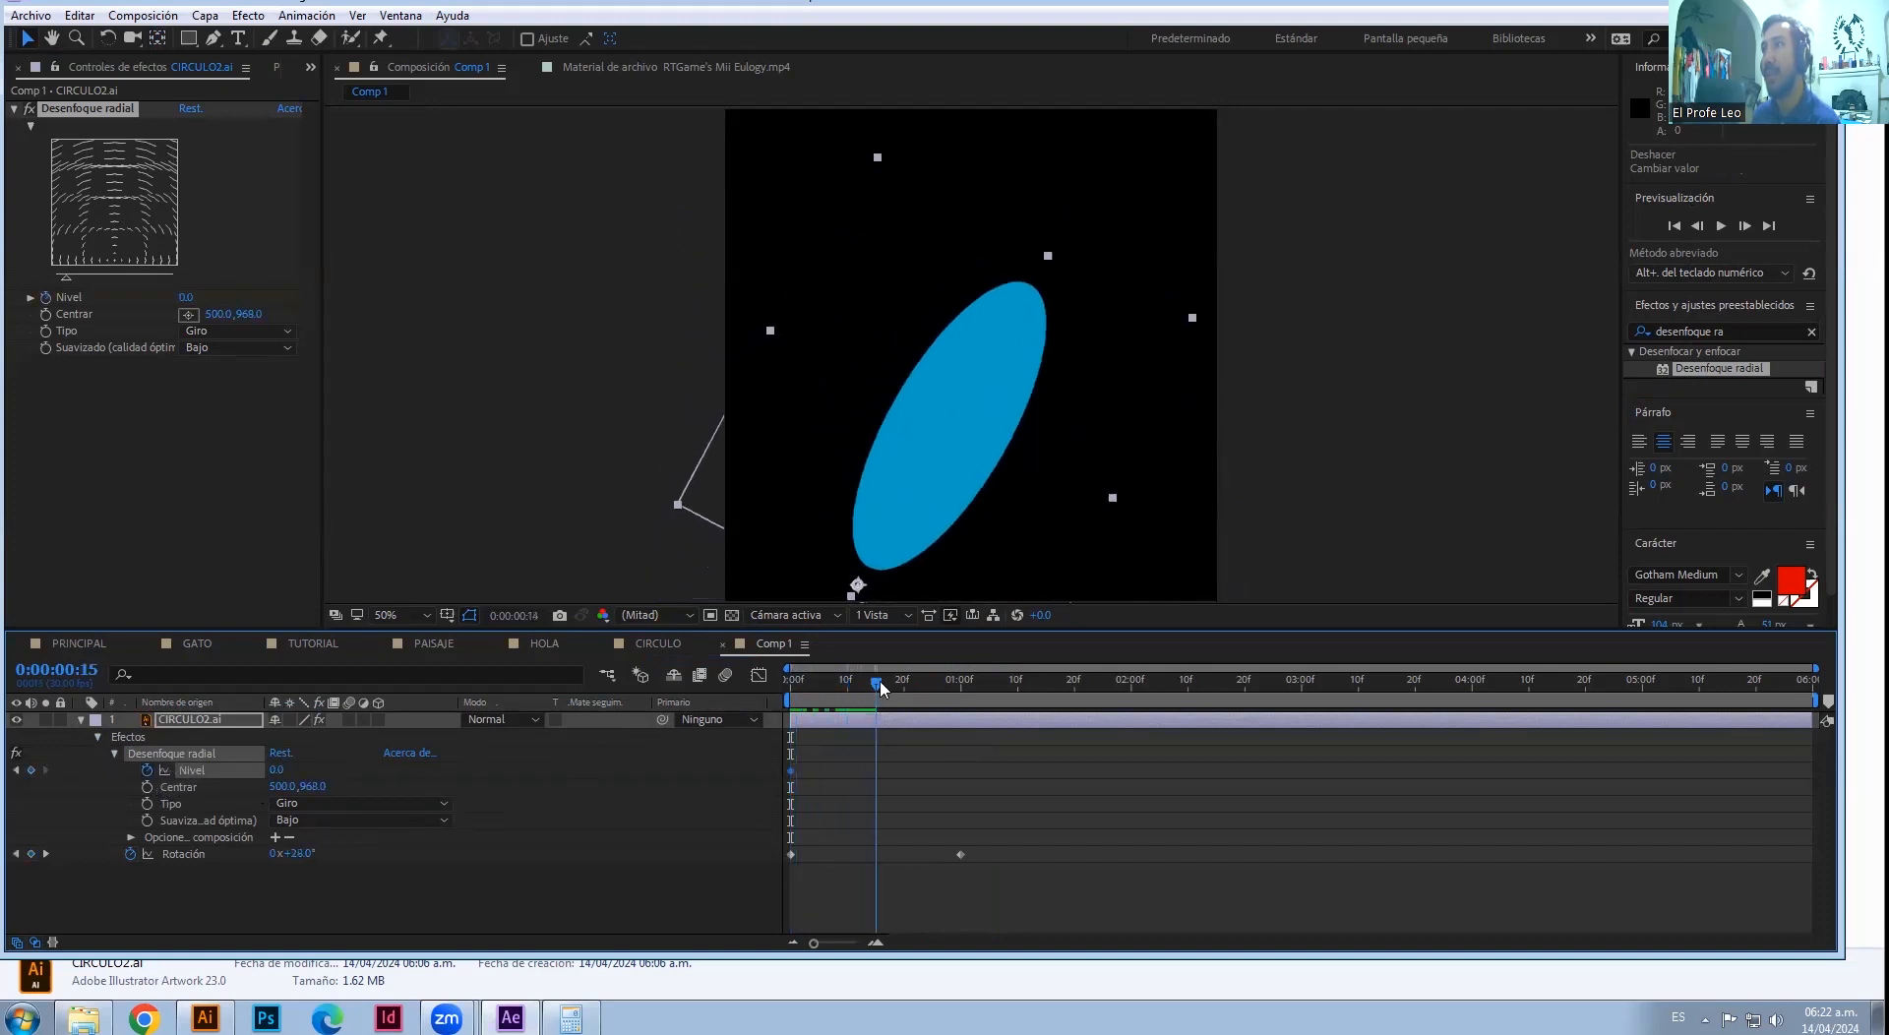
# - Keyframe the radial blur's Nivel at 6 at 0:00:00:15 and at 0 at 0:00:01:00
pyautogui.moveTo(286, 772); pyautogui.dragTo(288, 766)
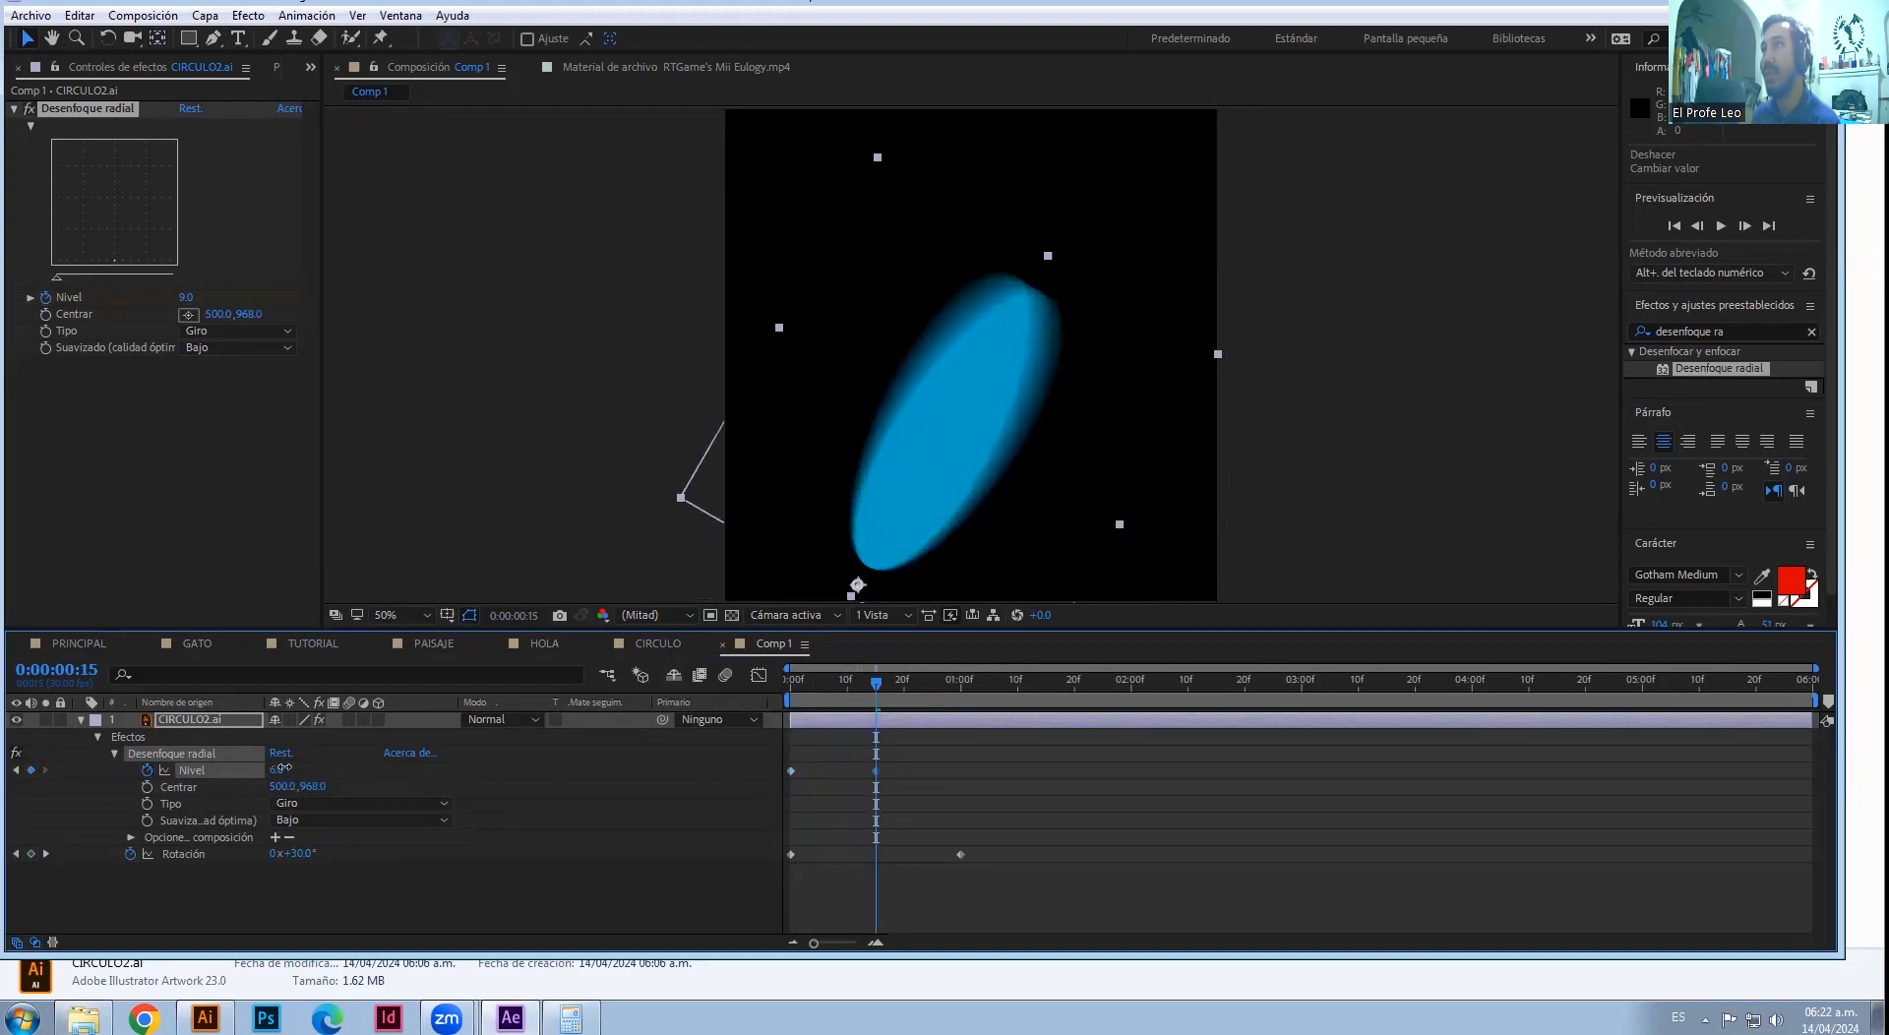
pyautogui.moveTo(878, 688); pyautogui.dragTo(960, 684)
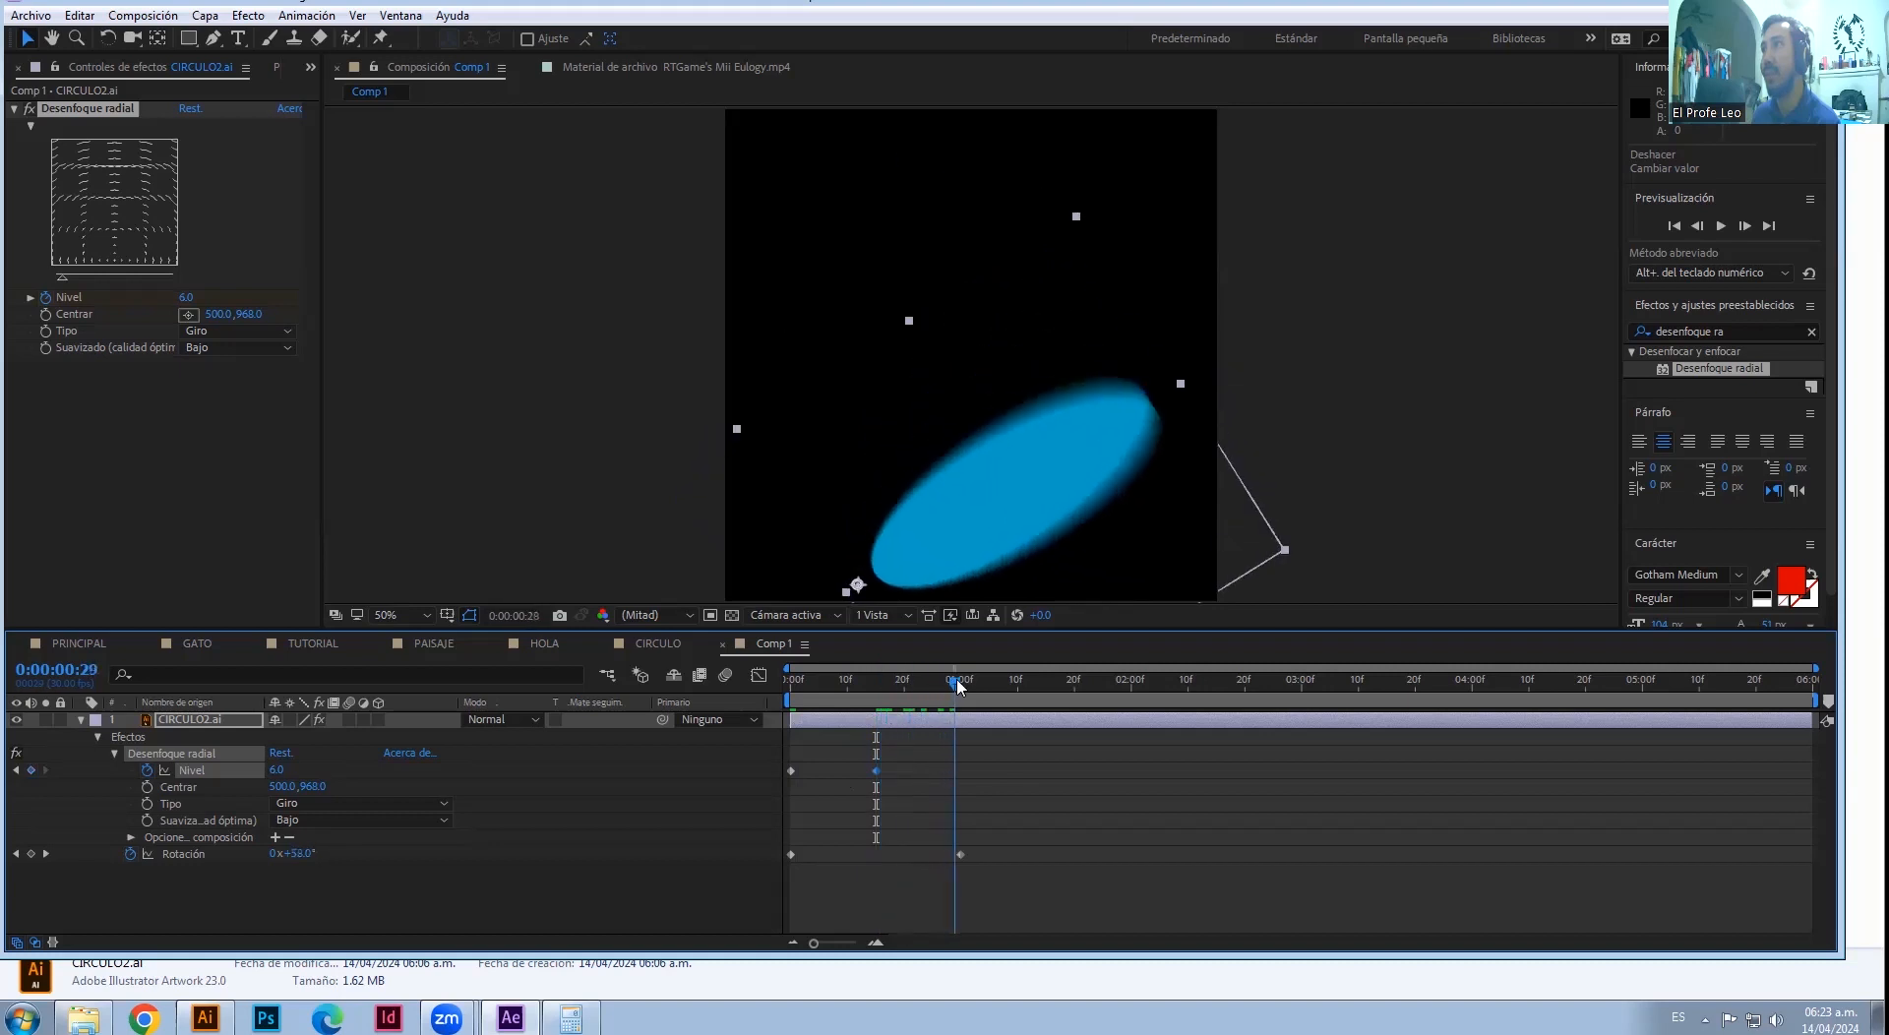
pyautogui.click(276, 771)
pyautogui.write('0')
pyautogui.press('Return')
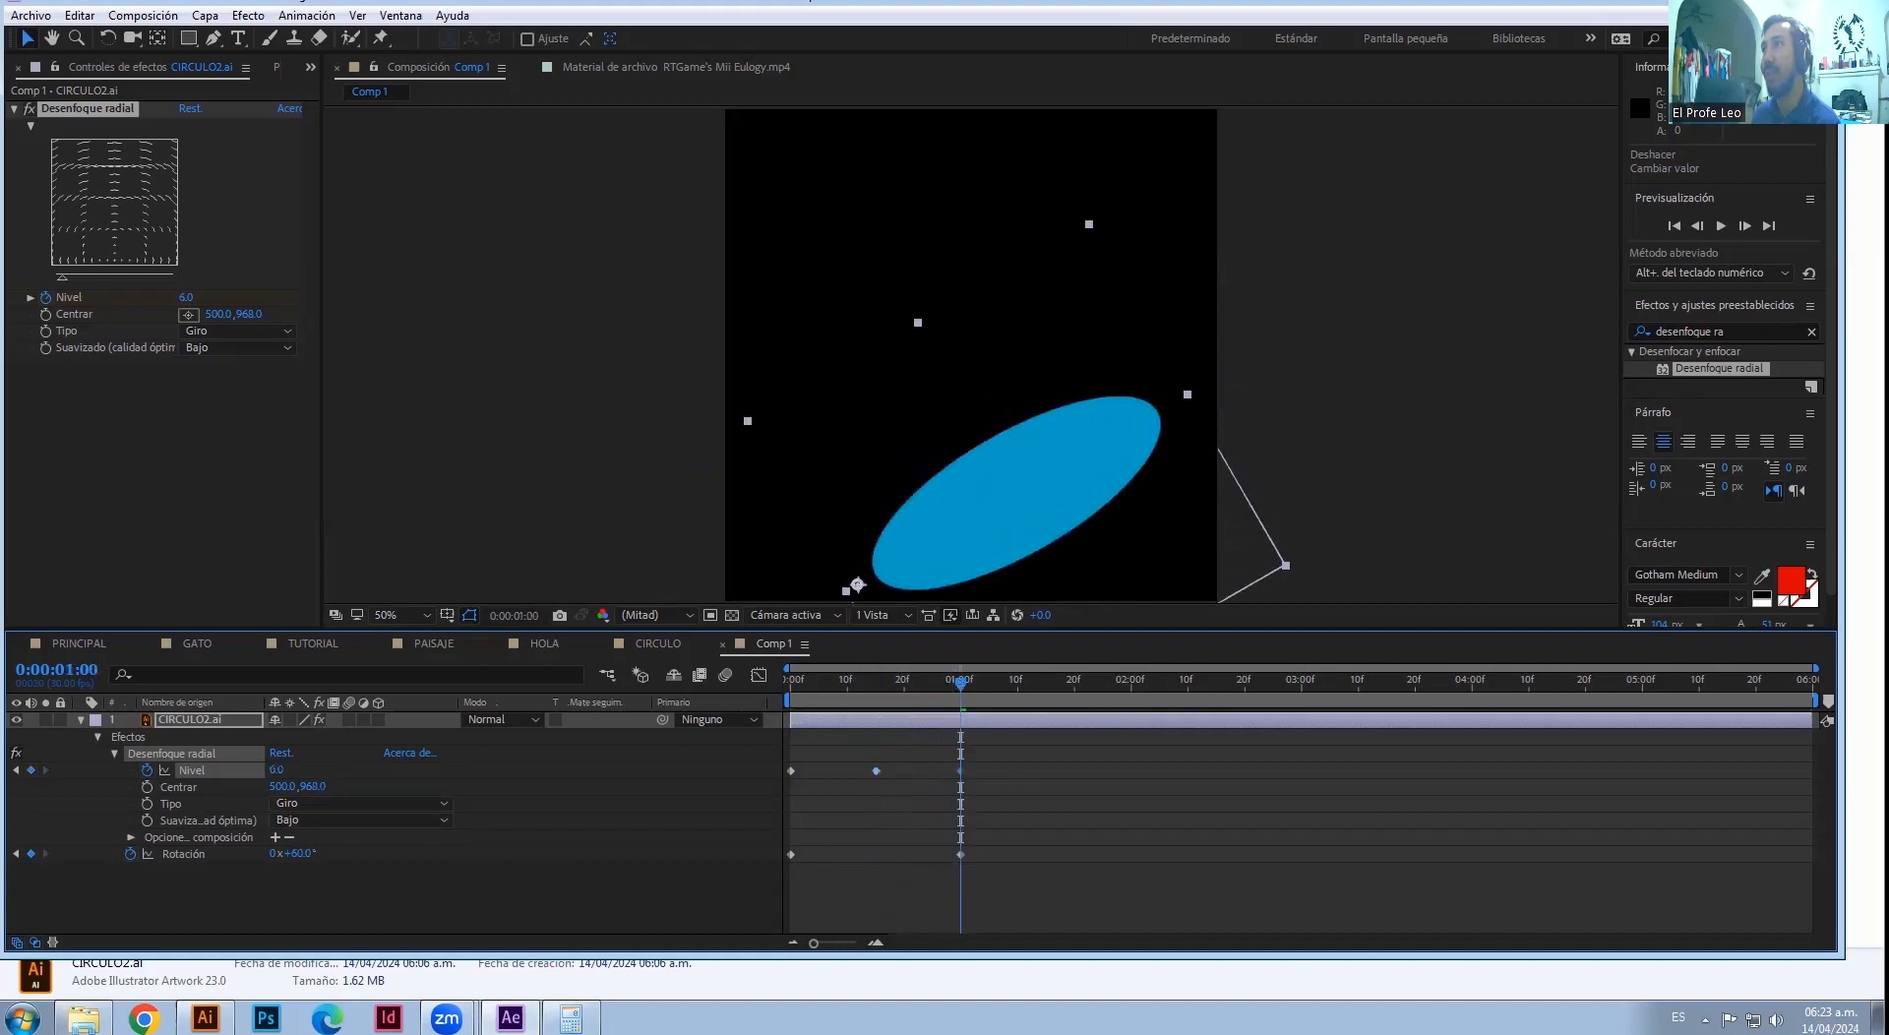
pyautogui.click(972, 835)
# - Apply the Desaceleración suave keyframe assistant to the rotation keyframe at 0:00:01:00
pyautogui.click(184, 855)
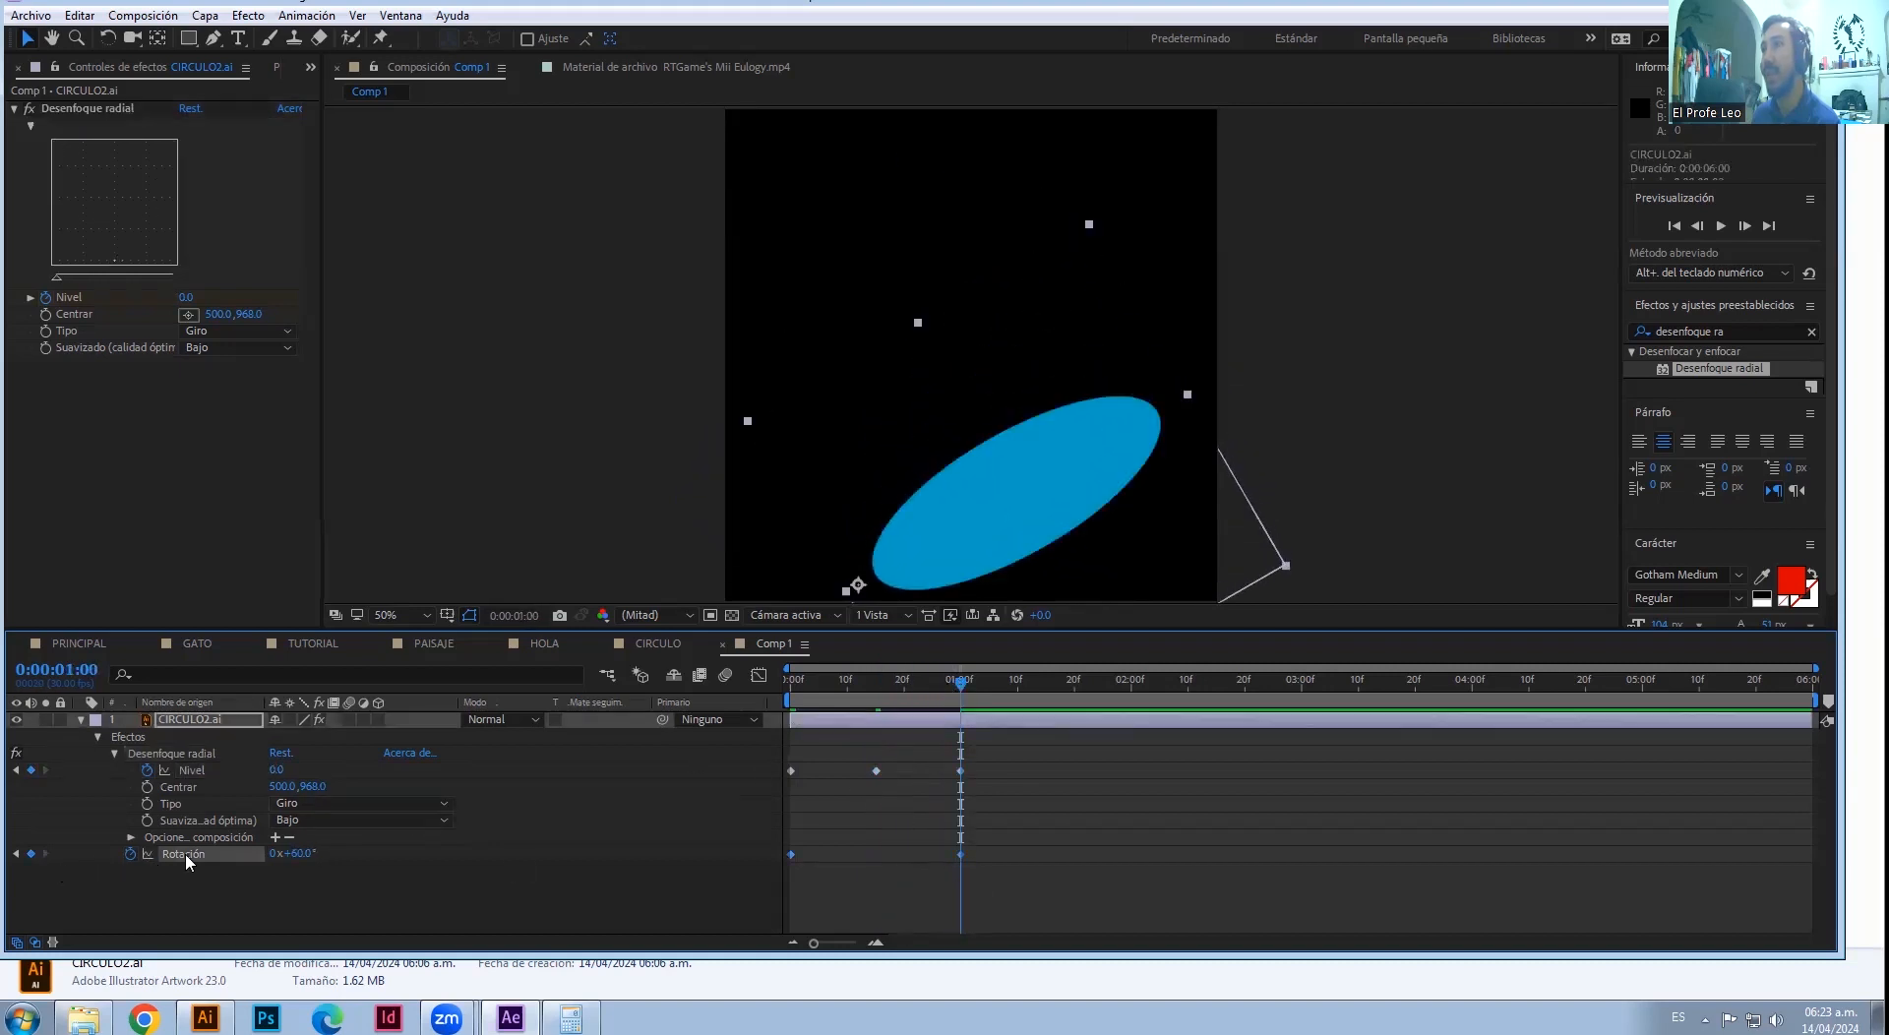
pyautogui.click(963, 861)
pyautogui.click(960, 854)
pyautogui.rightClick(961, 855)
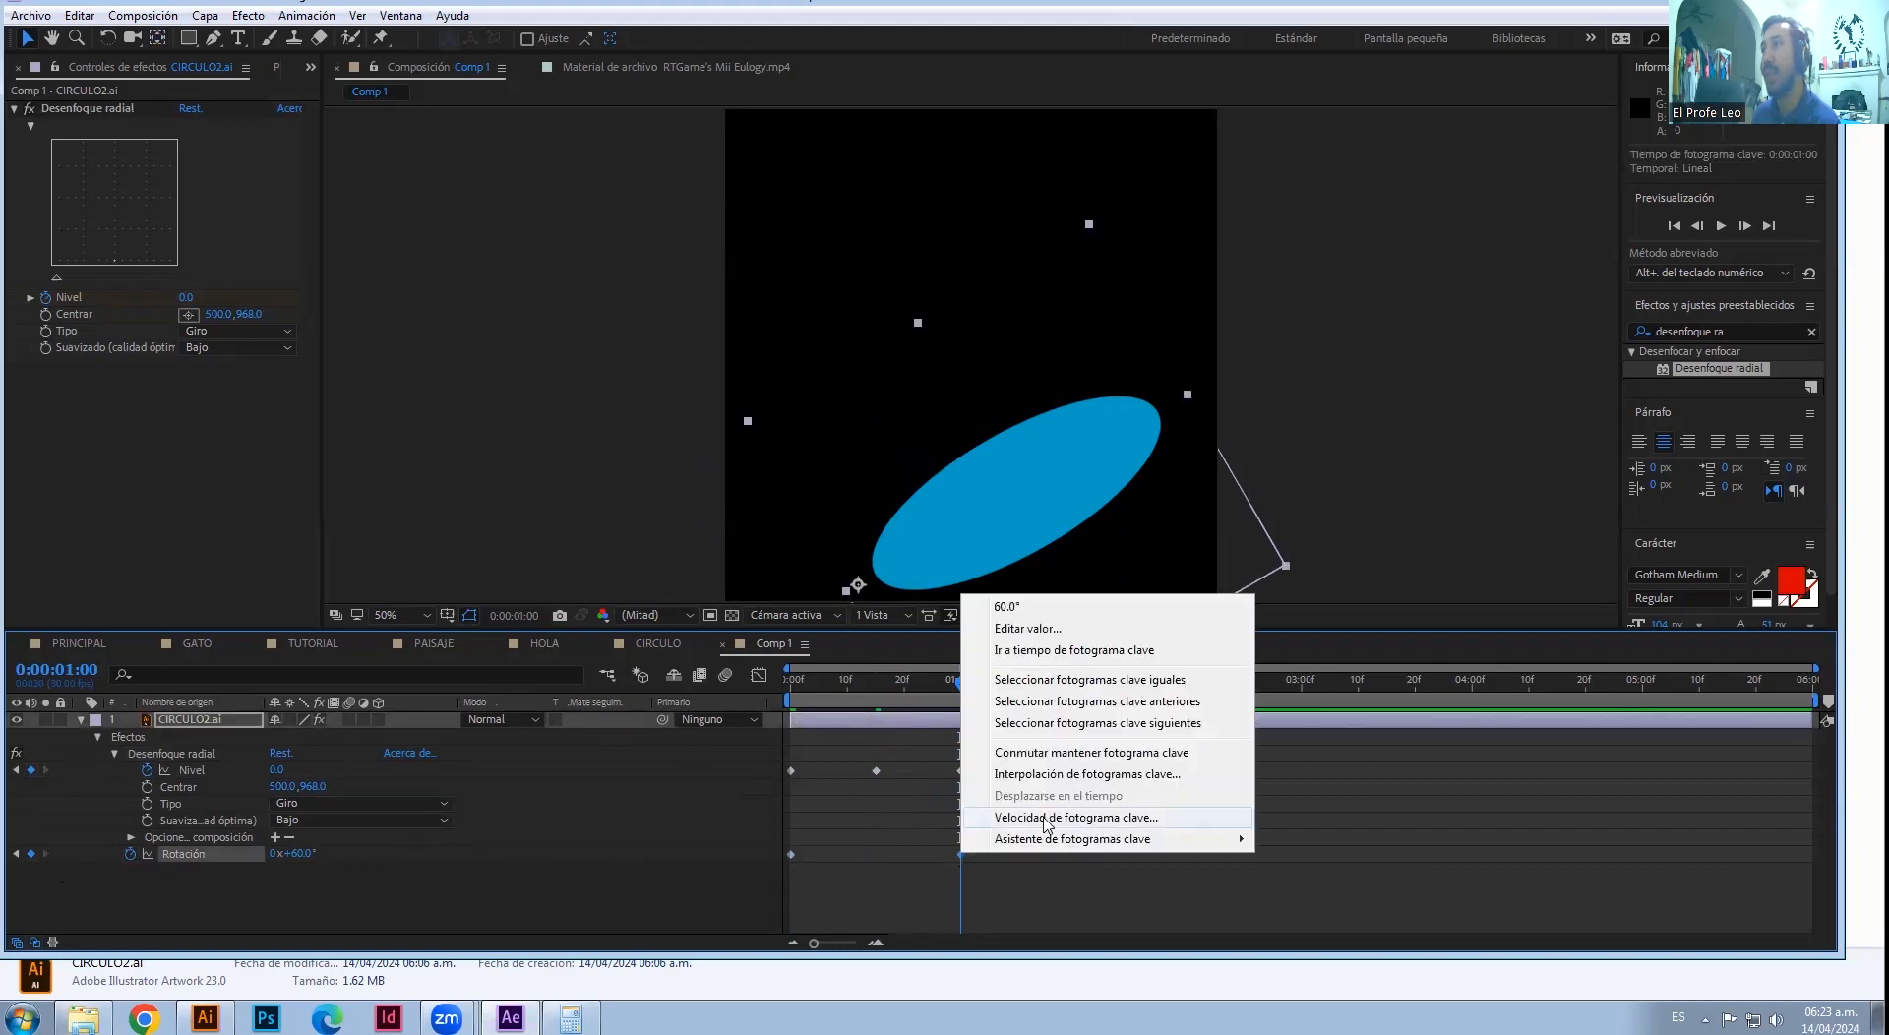
pyautogui.moveTo(1051, 838)
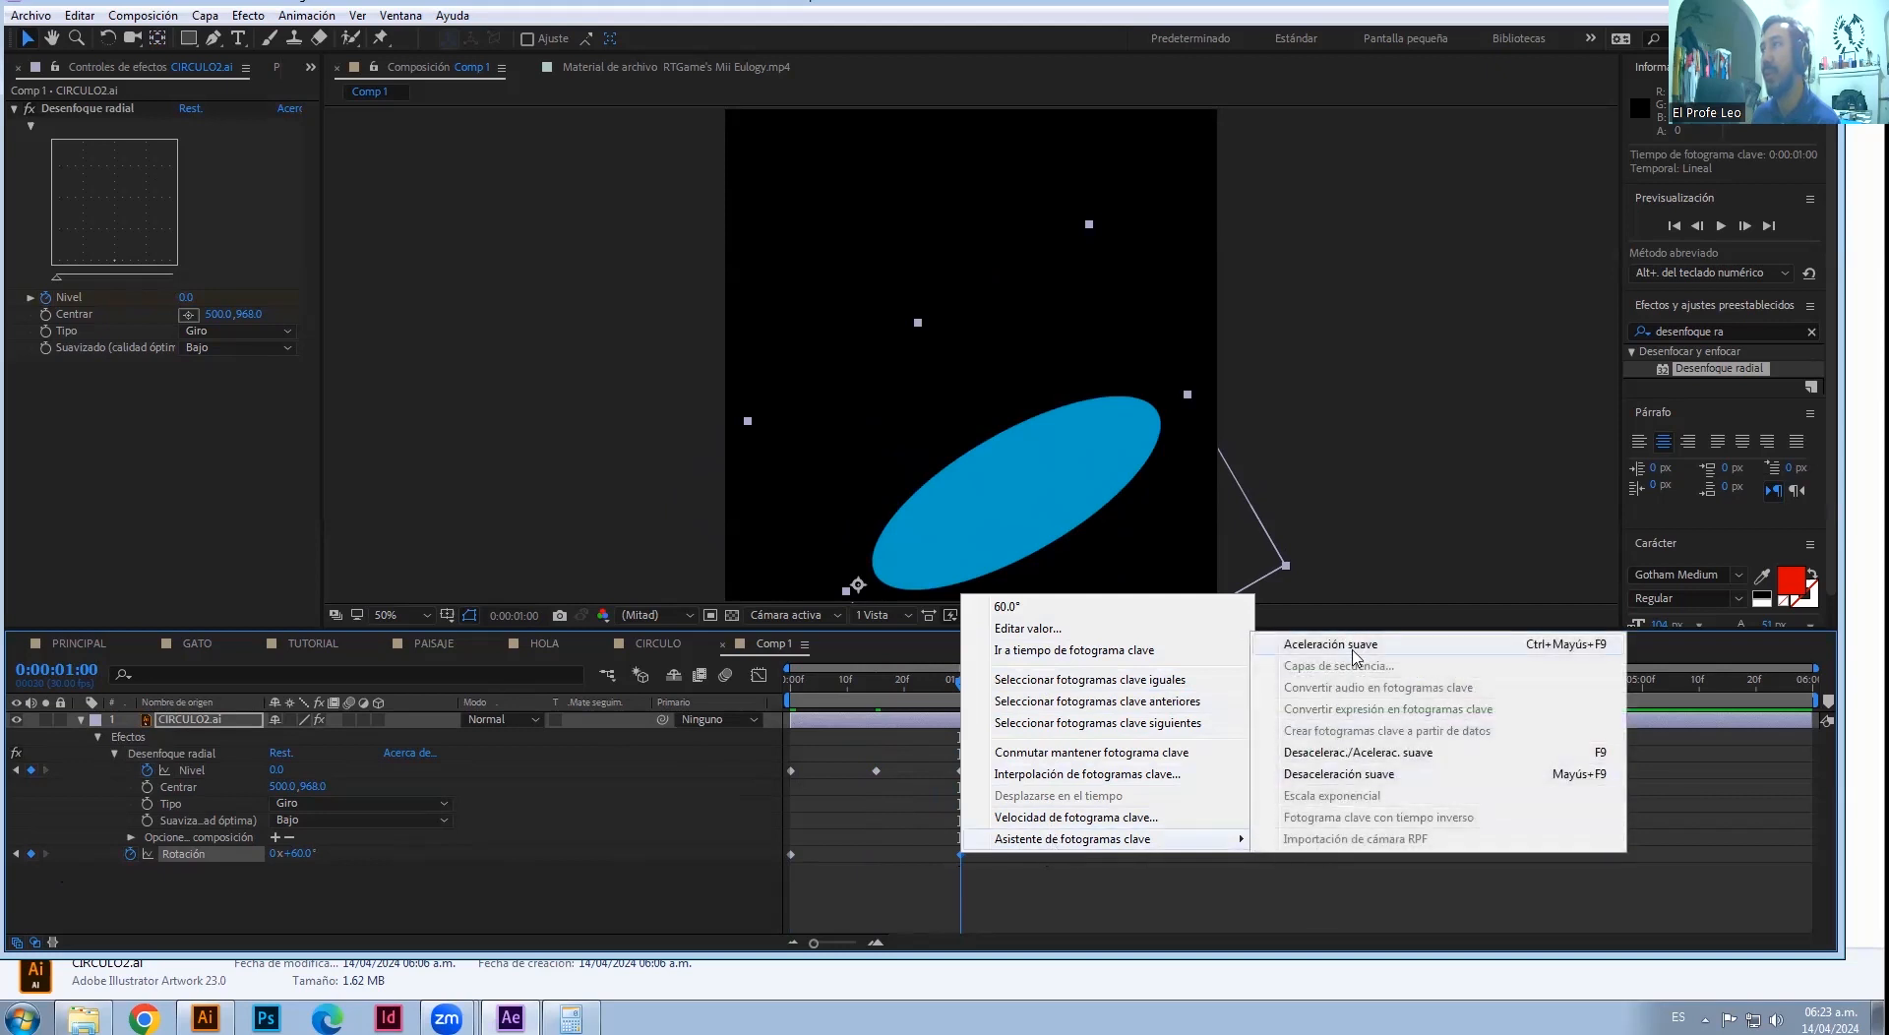
pyautogui.click(1375, 776)
# - Play the eased rotation several times from the start and scrub to 0:00:01:00
pyautogui.moveTo(962, 684); pyautogui.dragTo(682, 696)
pyautogui.press('space')
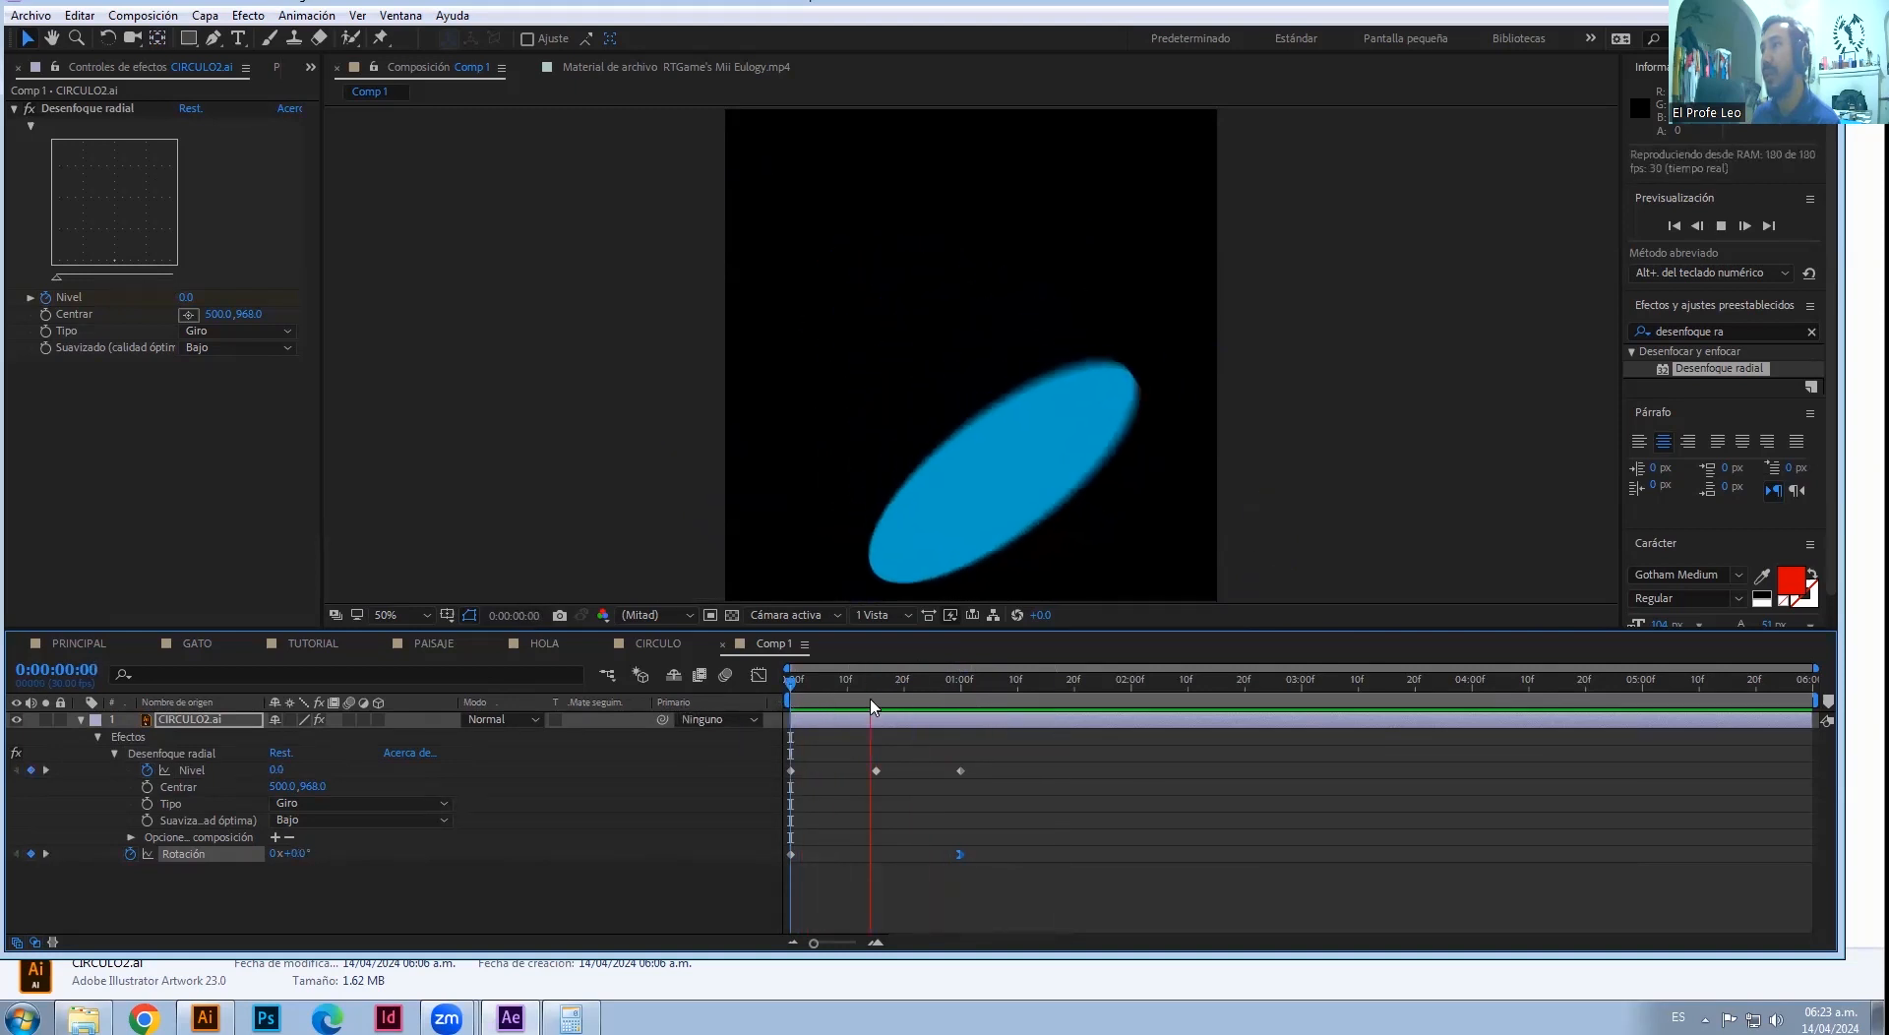
pyautogui.moveTo(941, 689); pyautogui.dragTo(602, 707)
pyautogui.press('space')
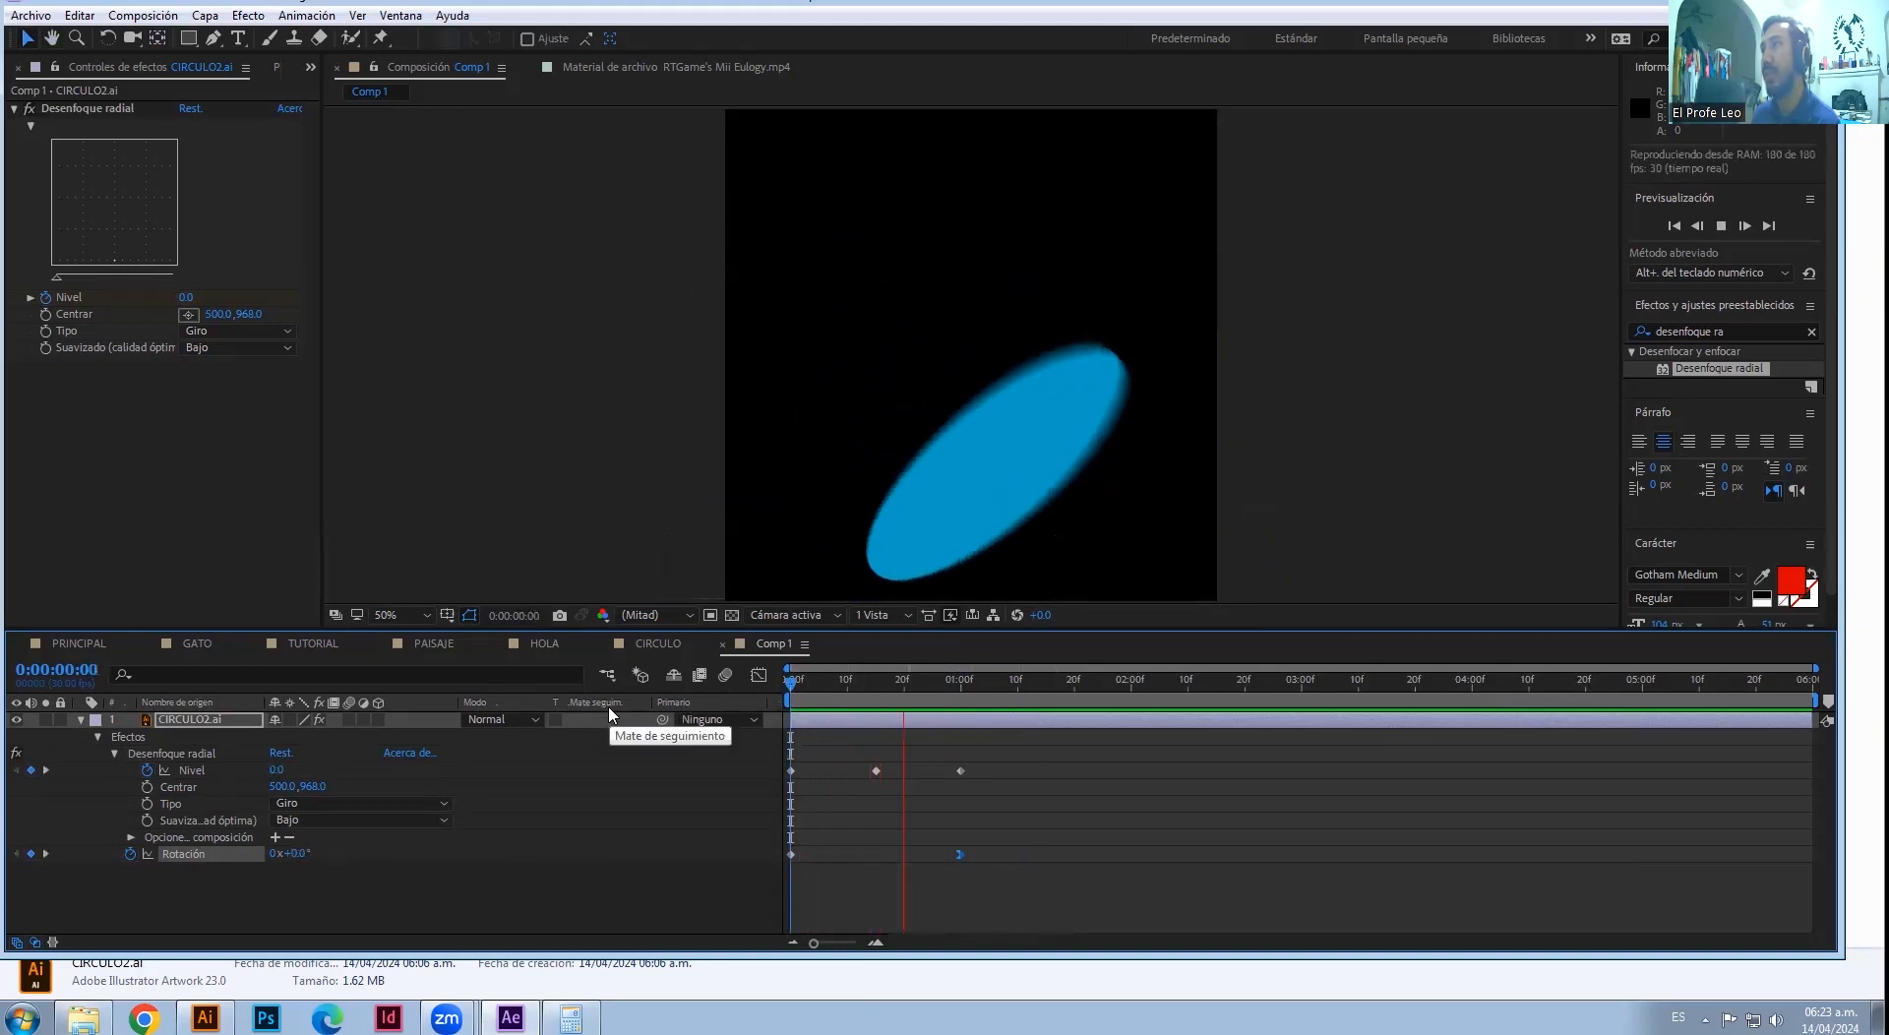
pyautogui.moveTo(896, 681); pyautogui.dragTo(568, 700)
pyautogui.press('space')
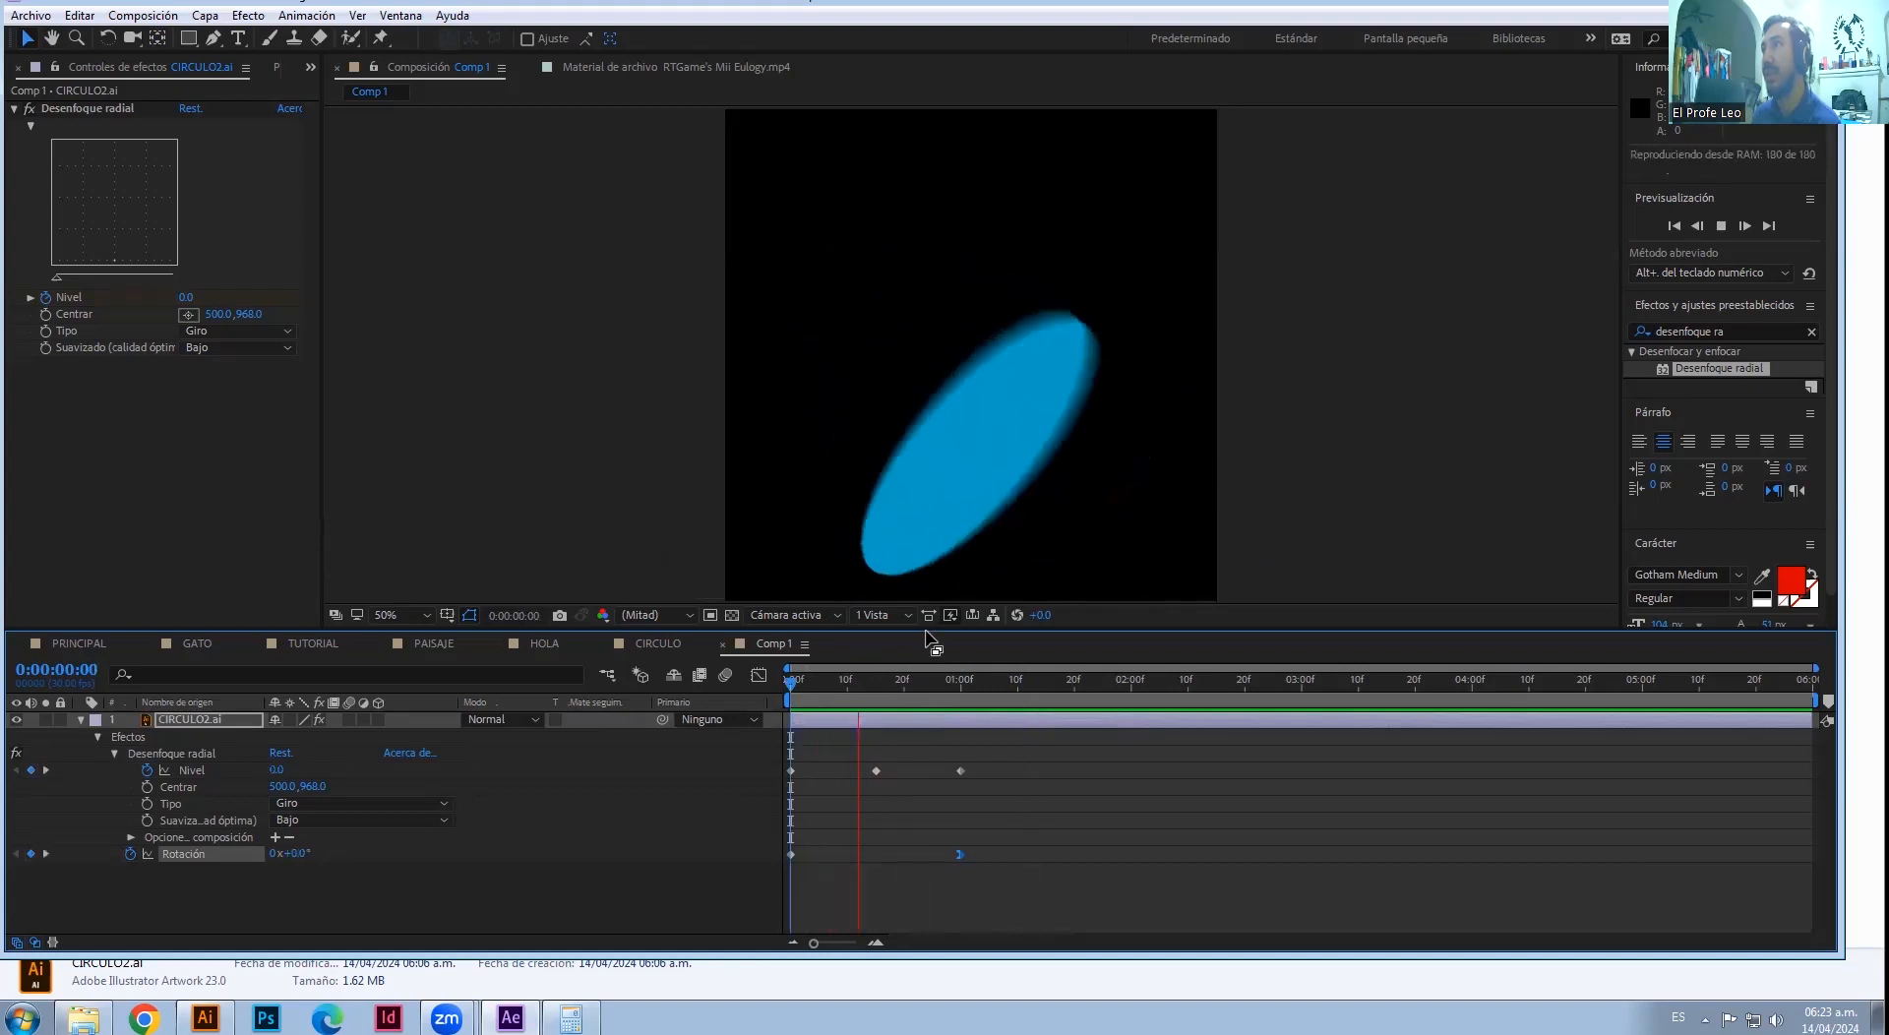
pyautogui.press('space')
pyautogui.moveTo(875, 688); pyautogui.dragTo(963, 692)
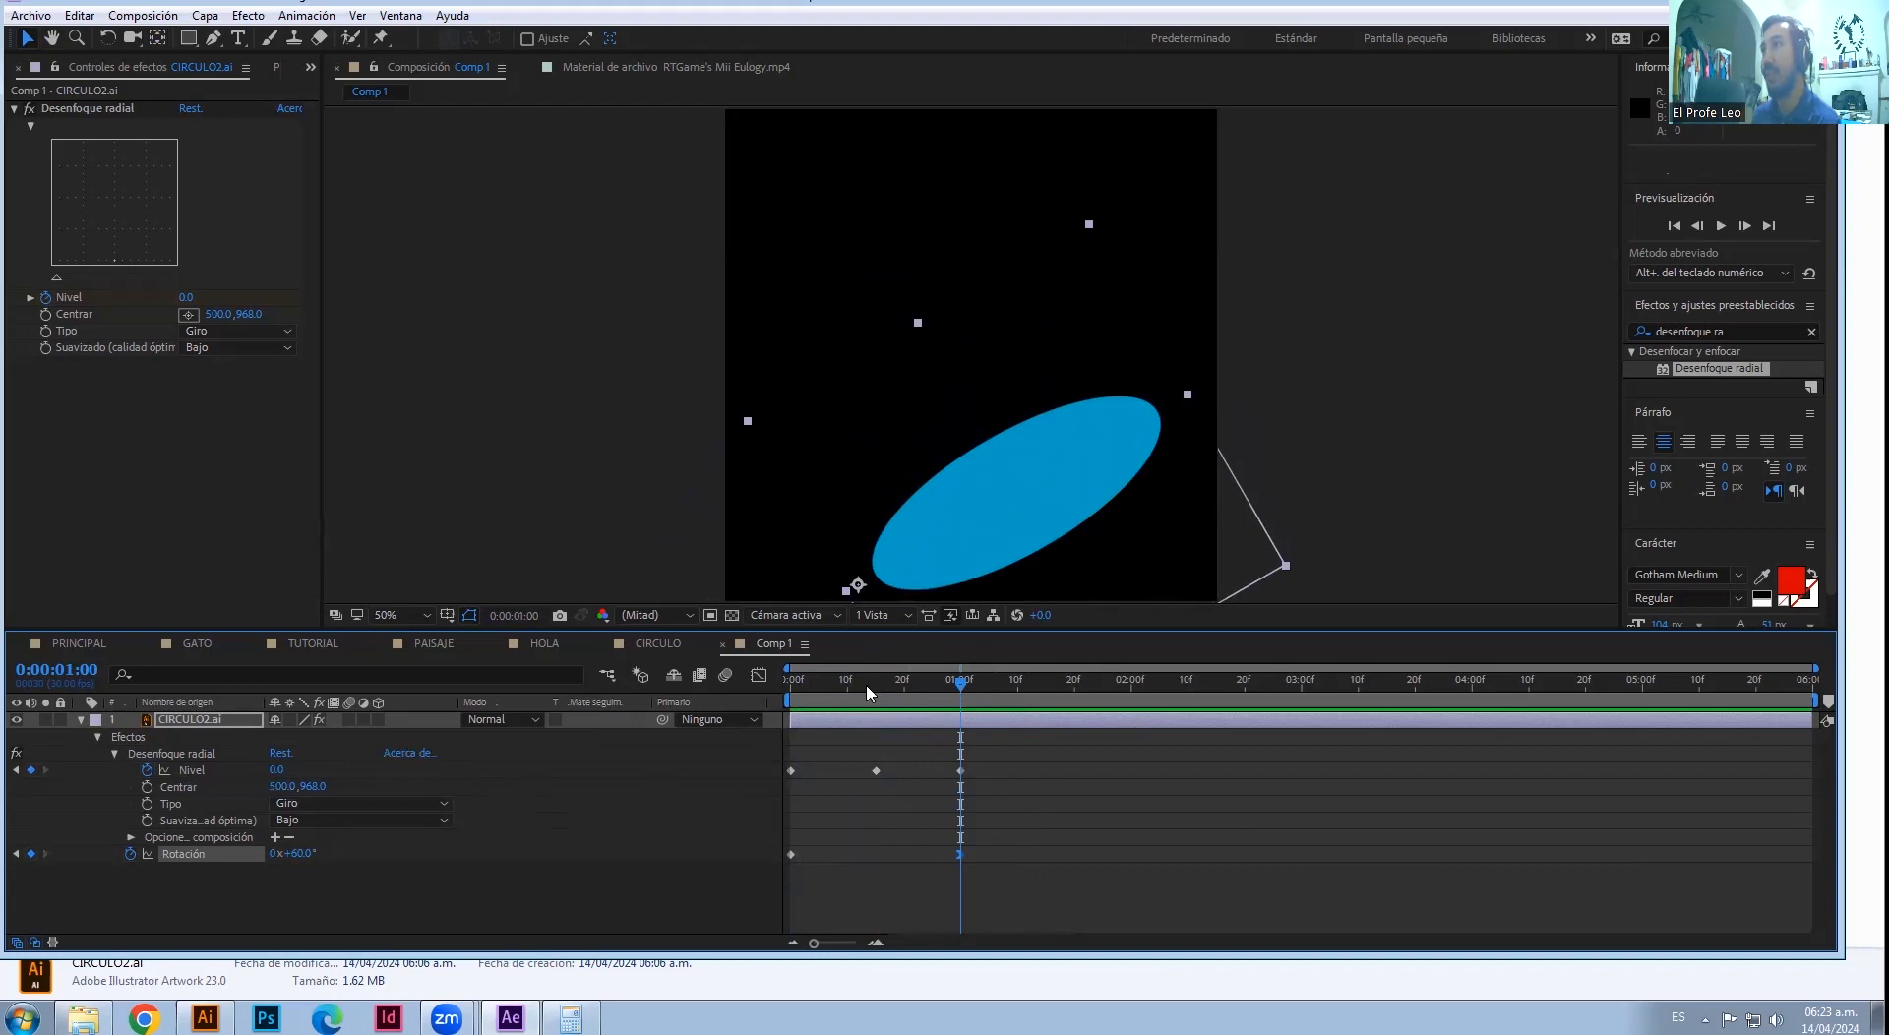
pyautogui.click(790, 703)
pyautogui.moveTo(790, 703); pyautogui.dragTo(963, 696)
pyautogui.rightClick(963, 854)
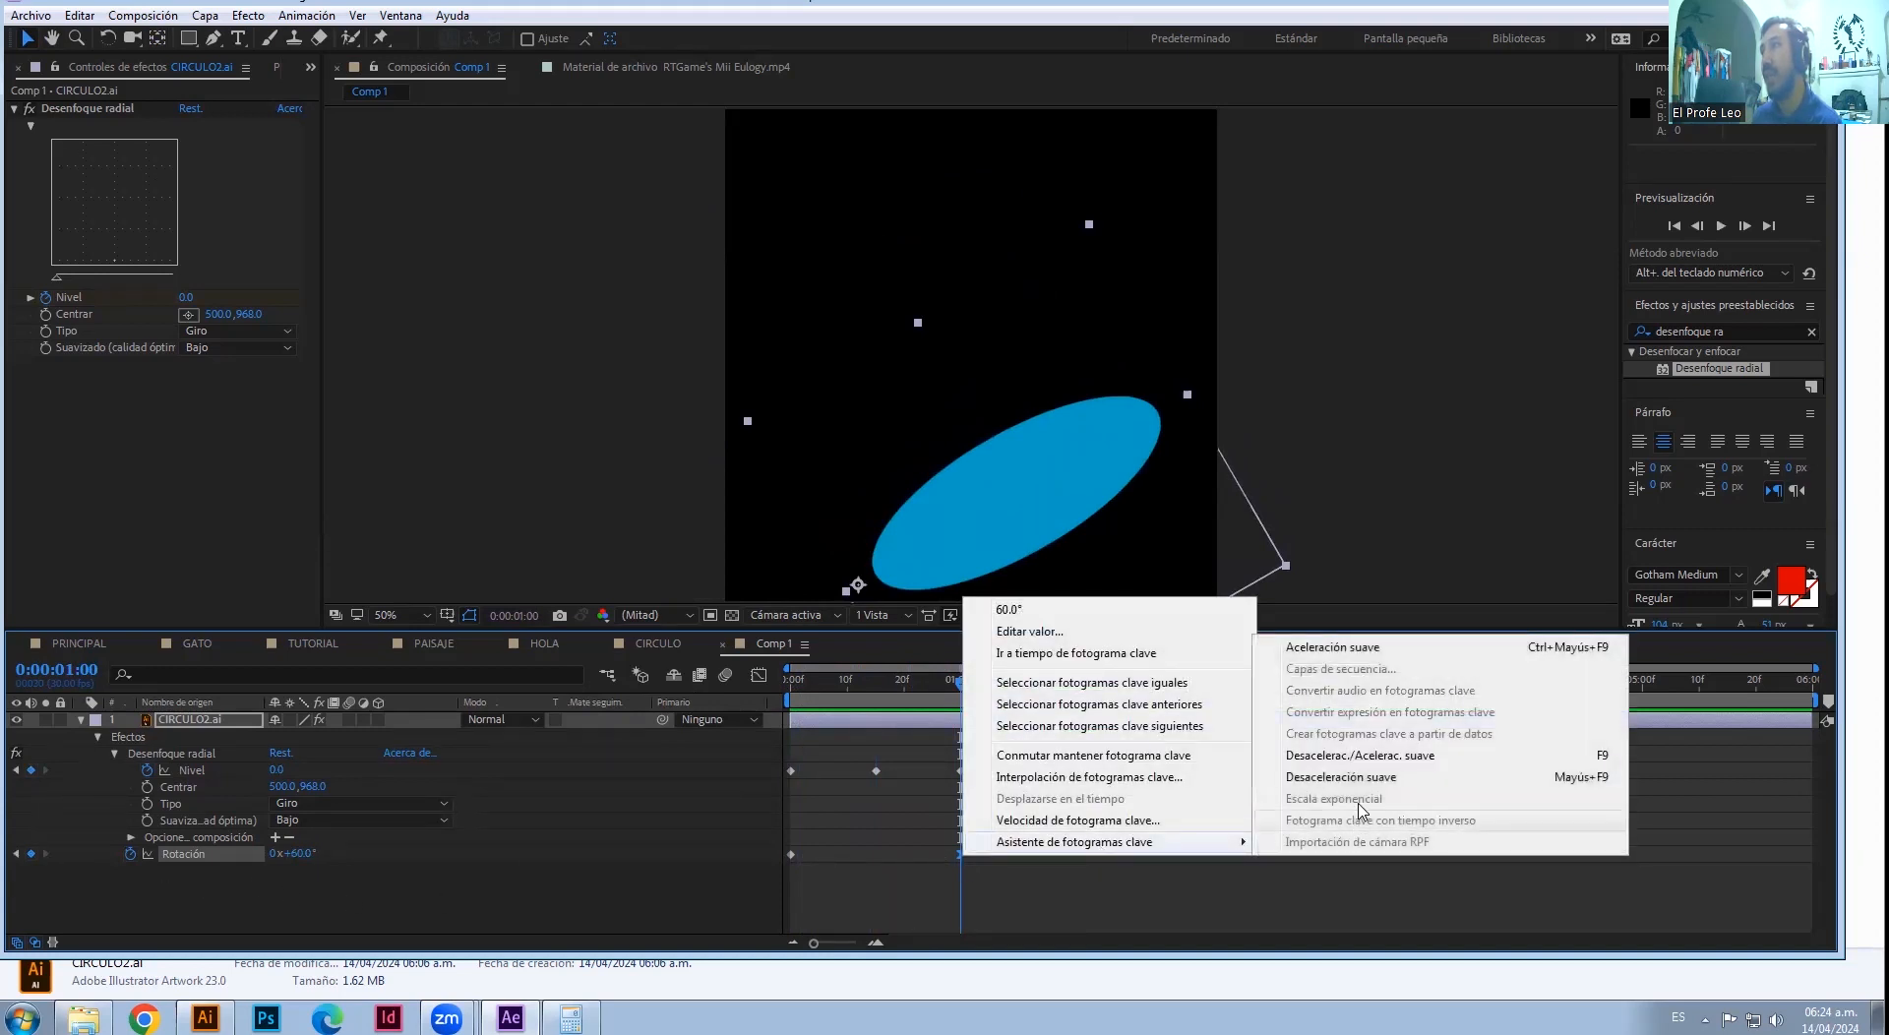
pyautogui.click(1058, 909)
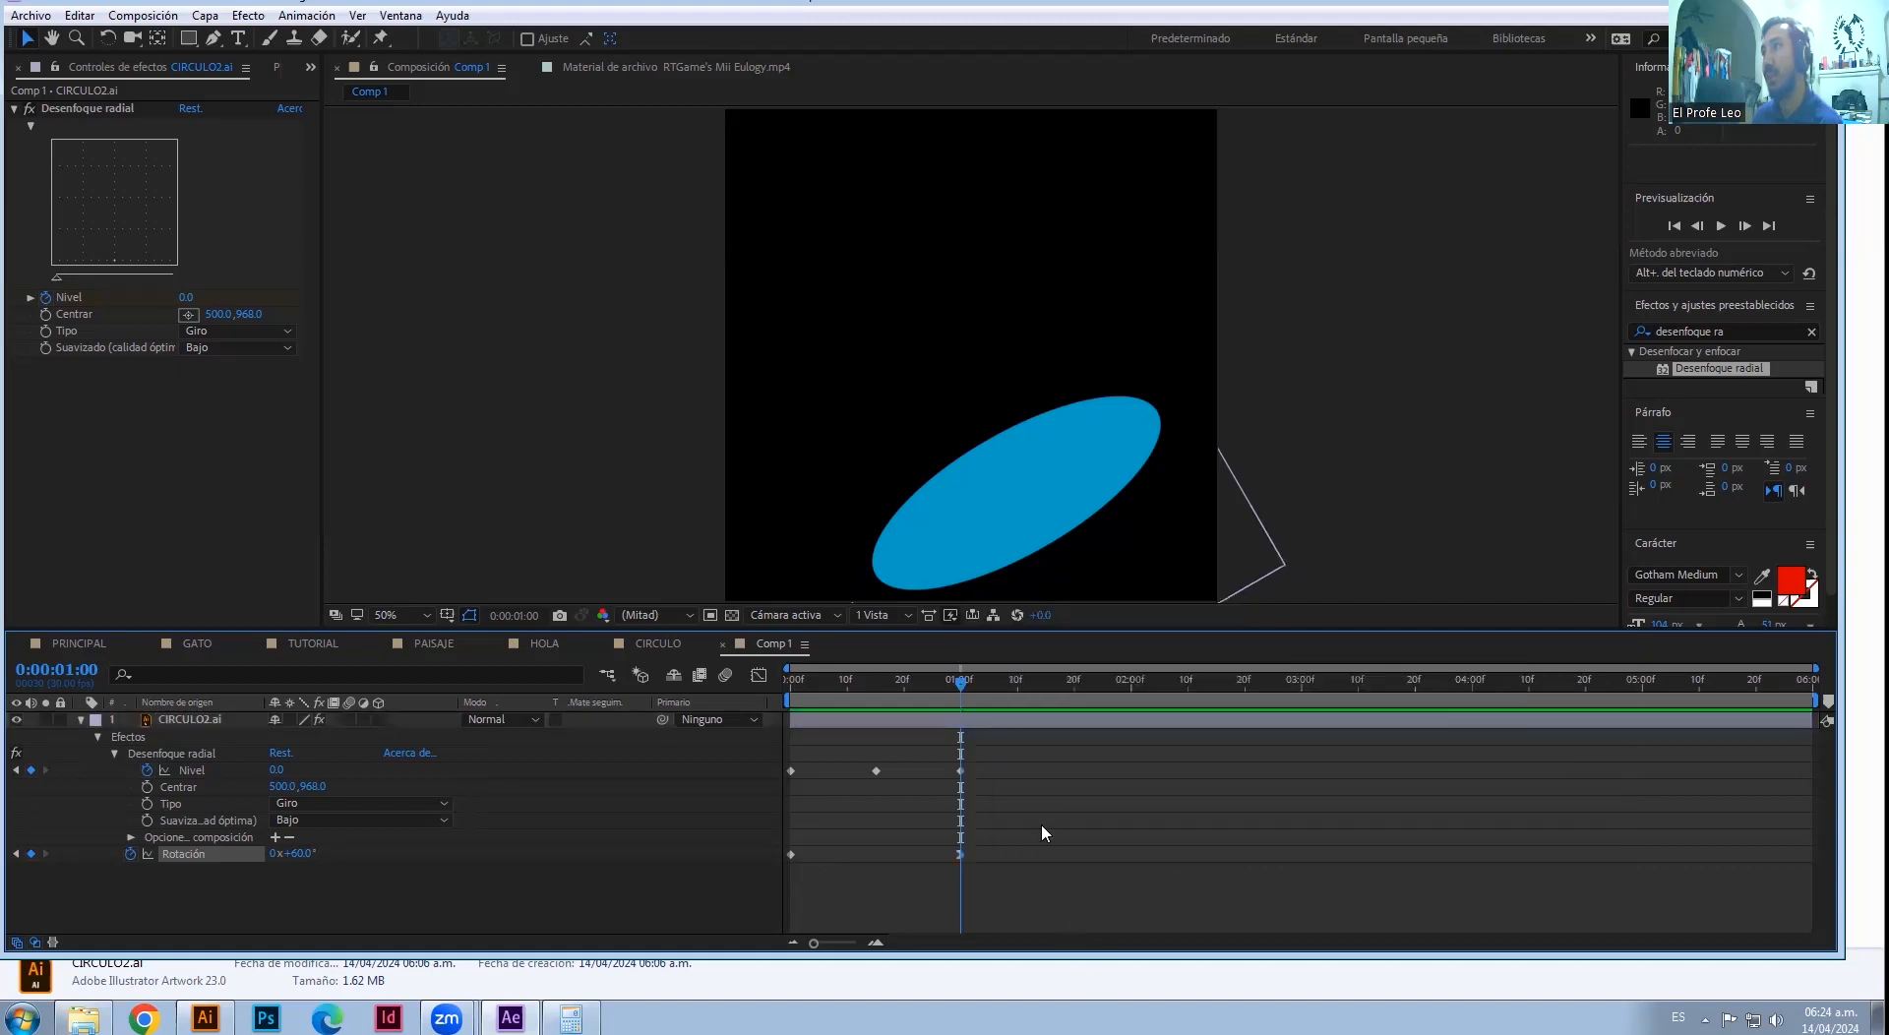
# - Return to the first frame and replay the ellipse's blurred rotation to check its slowdown
pyautogui.press('Home')
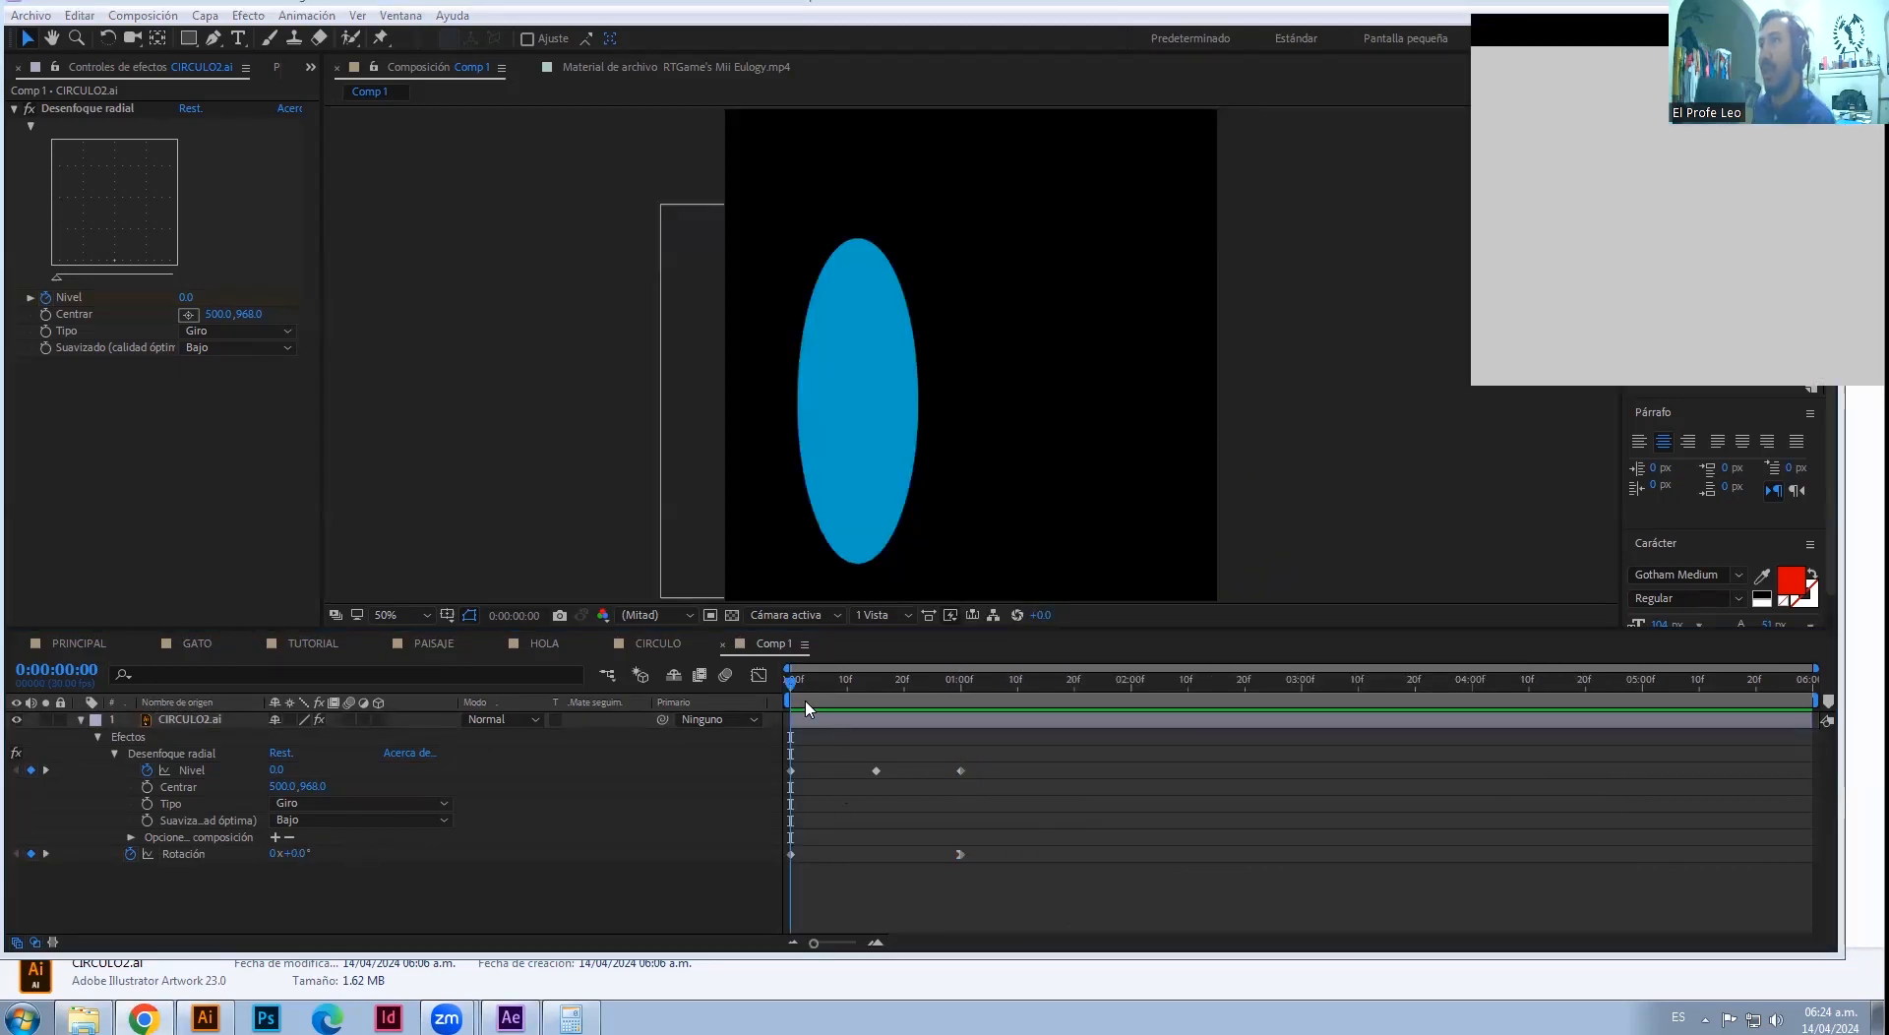
pyautogui.hotkey('alt', 'Tab')
pyautogui.hotkey('alt', 'Tab')
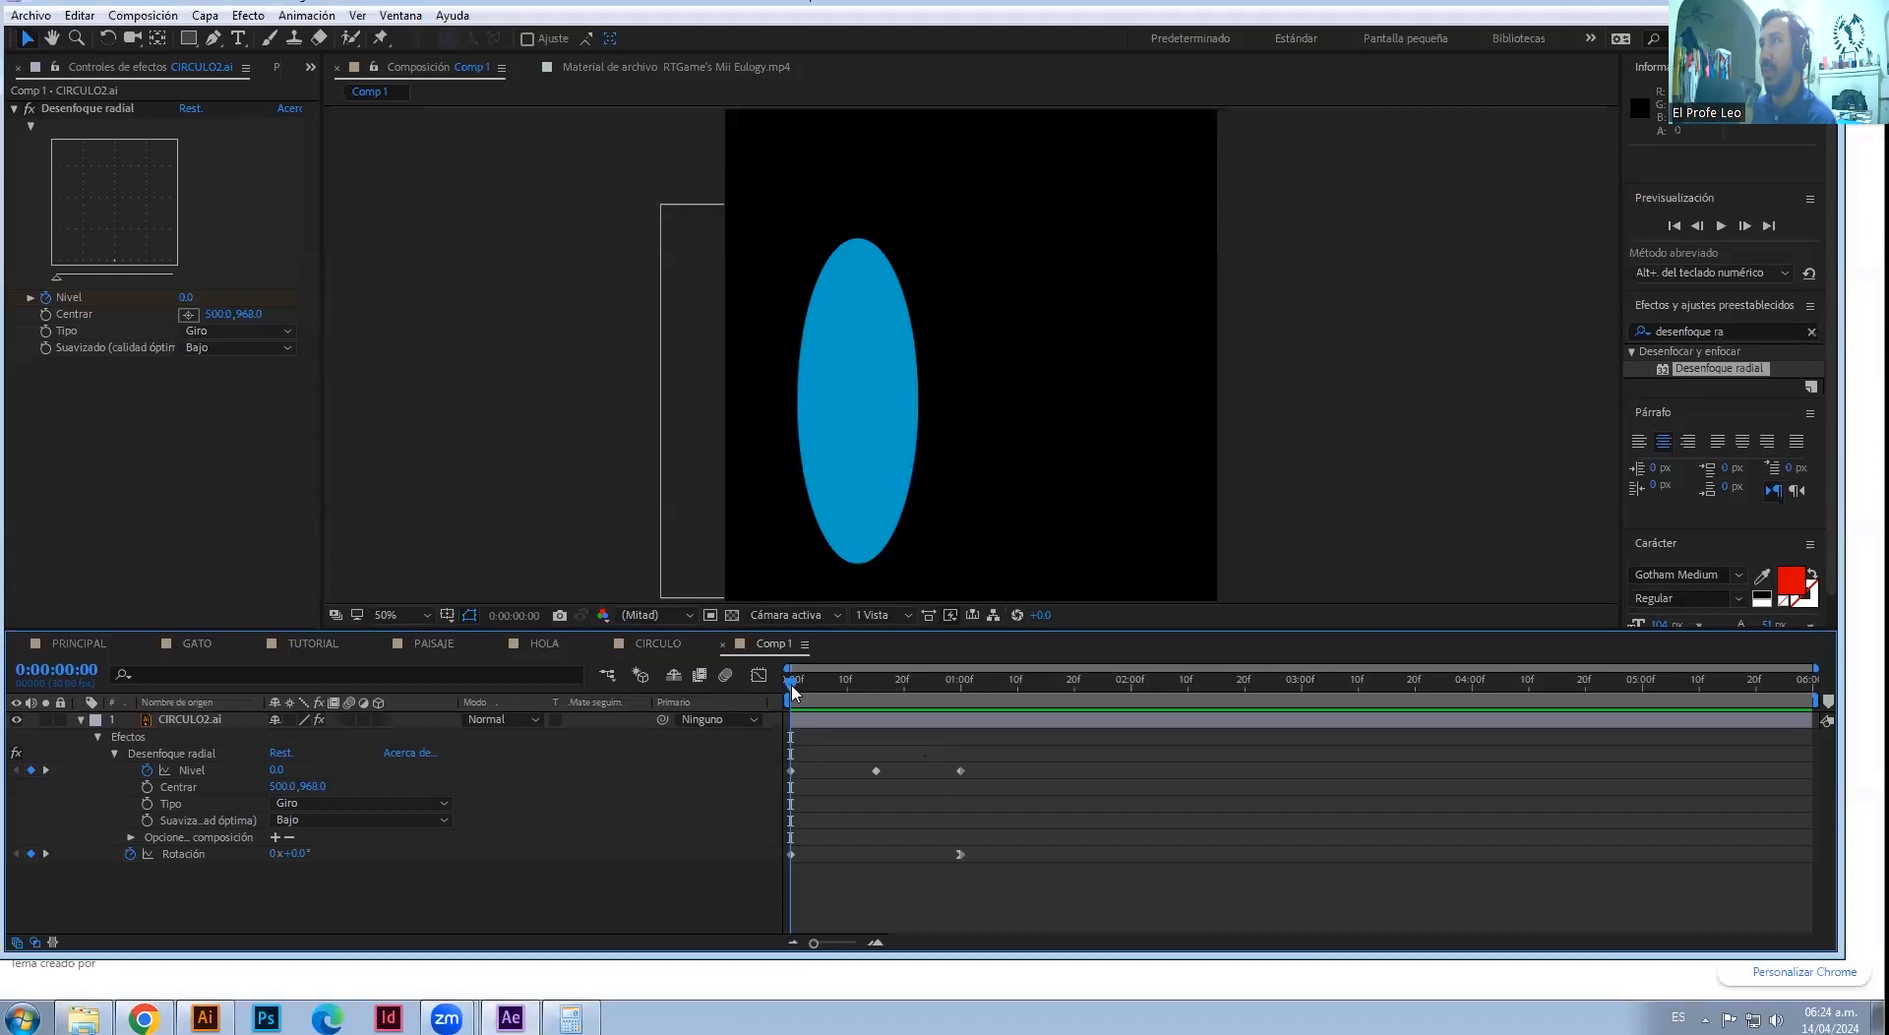
pyautogui.press('space')
pyautogui.press('space')
pyautogui.press('space')
pyautogui.press('space')
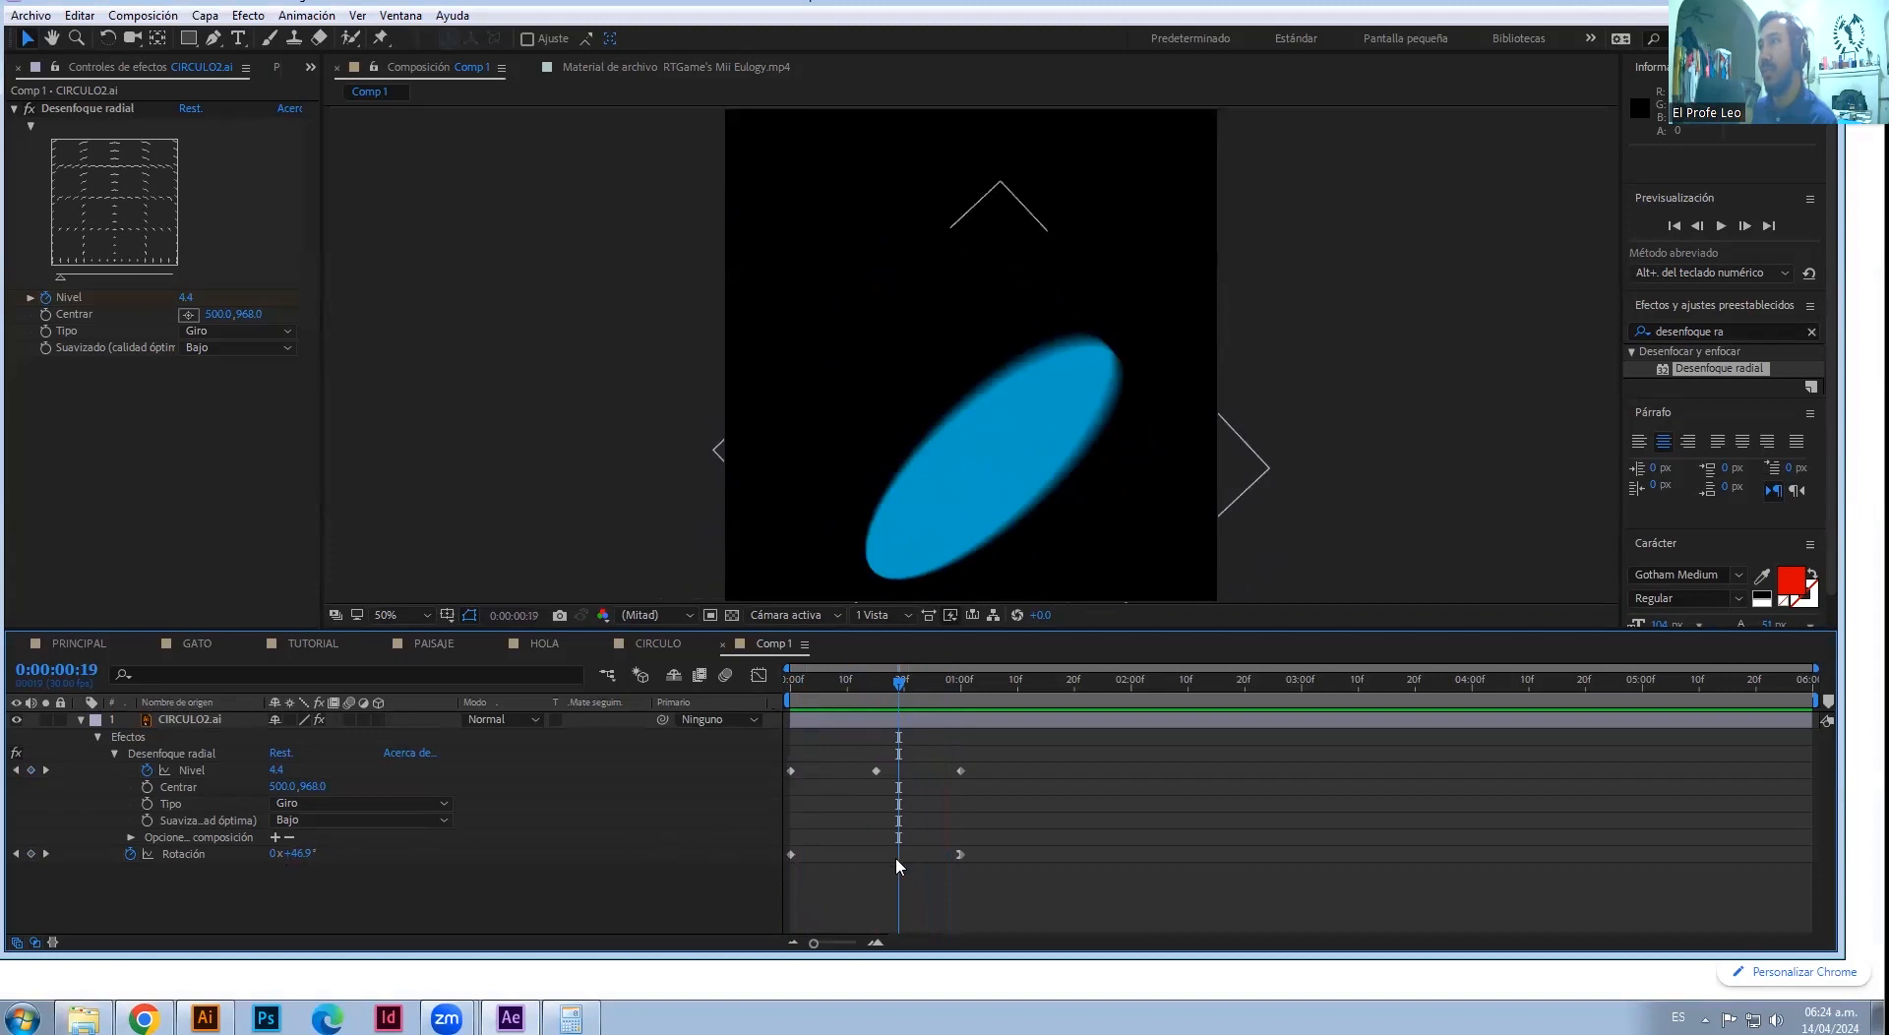
# - Select both rotation keyframes and apply Desaceleración suave to them
pyautogui.click(883, 680)
pyautogui.click(192, 854)
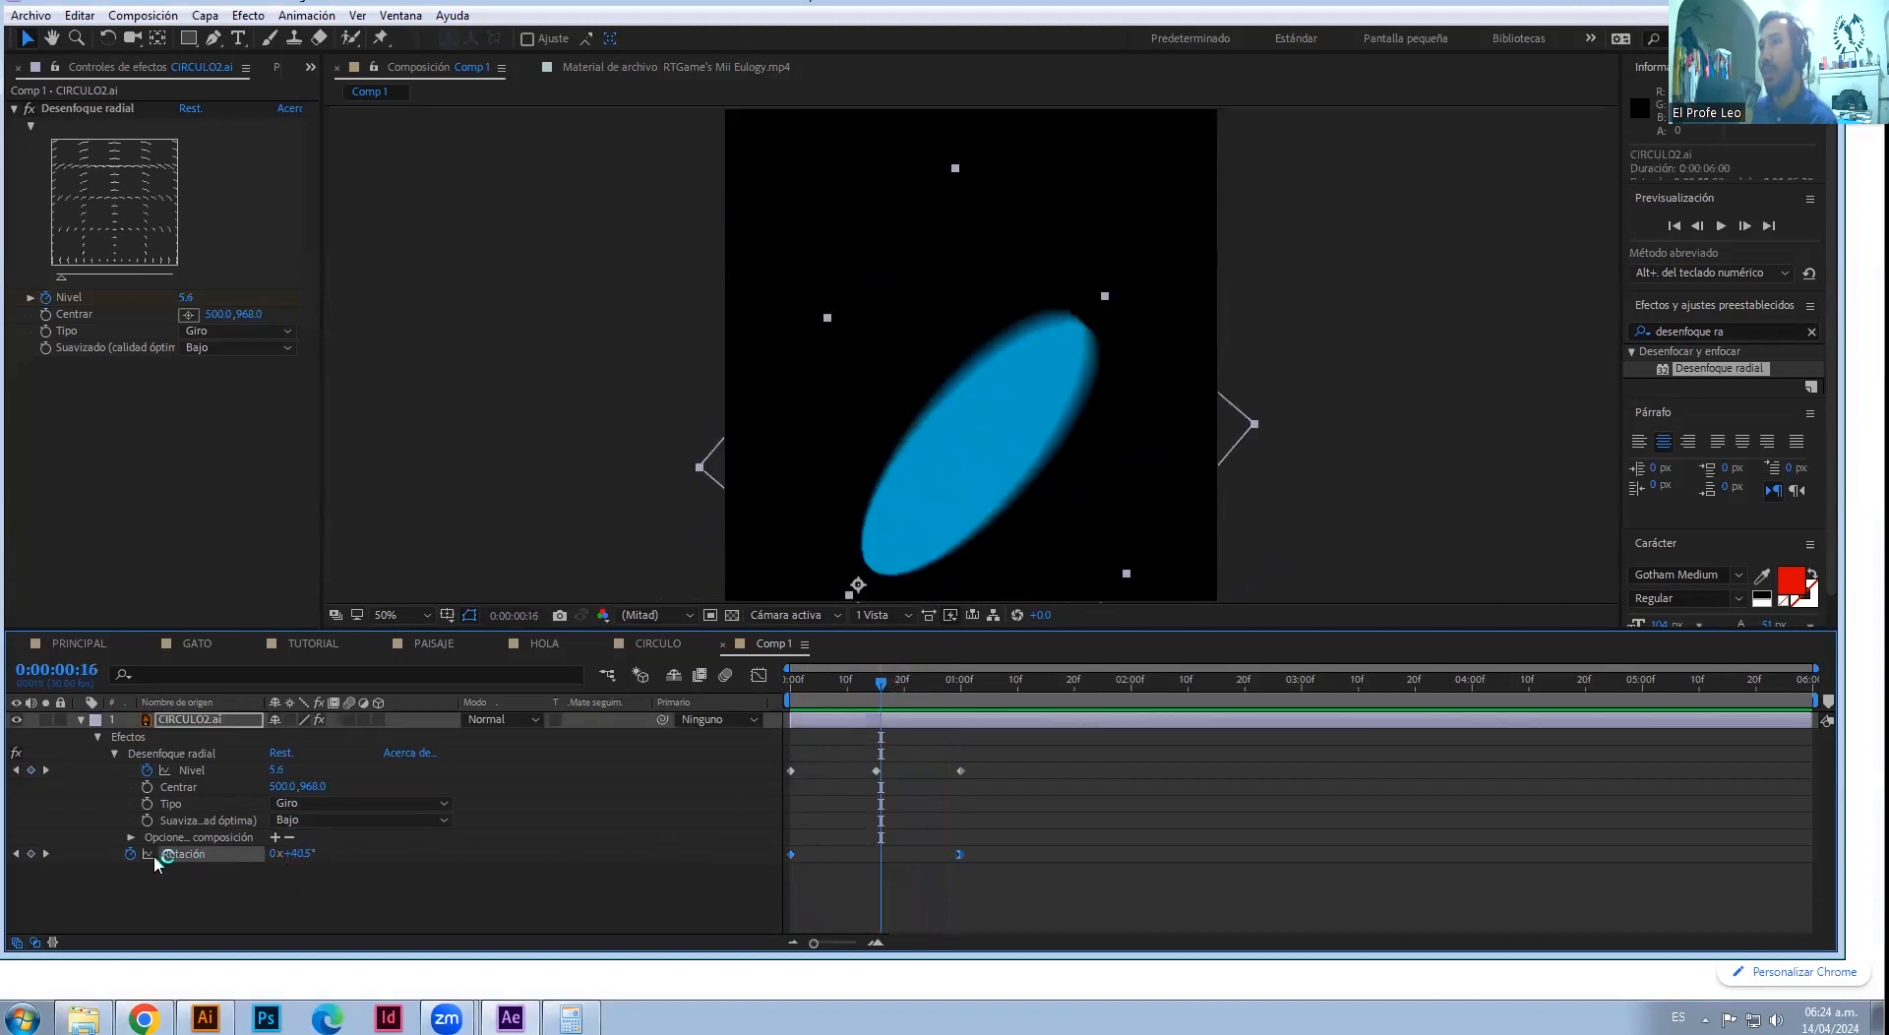
pyautogui.moveTo(878, 681); pyautogui.dragTo(963, 702)
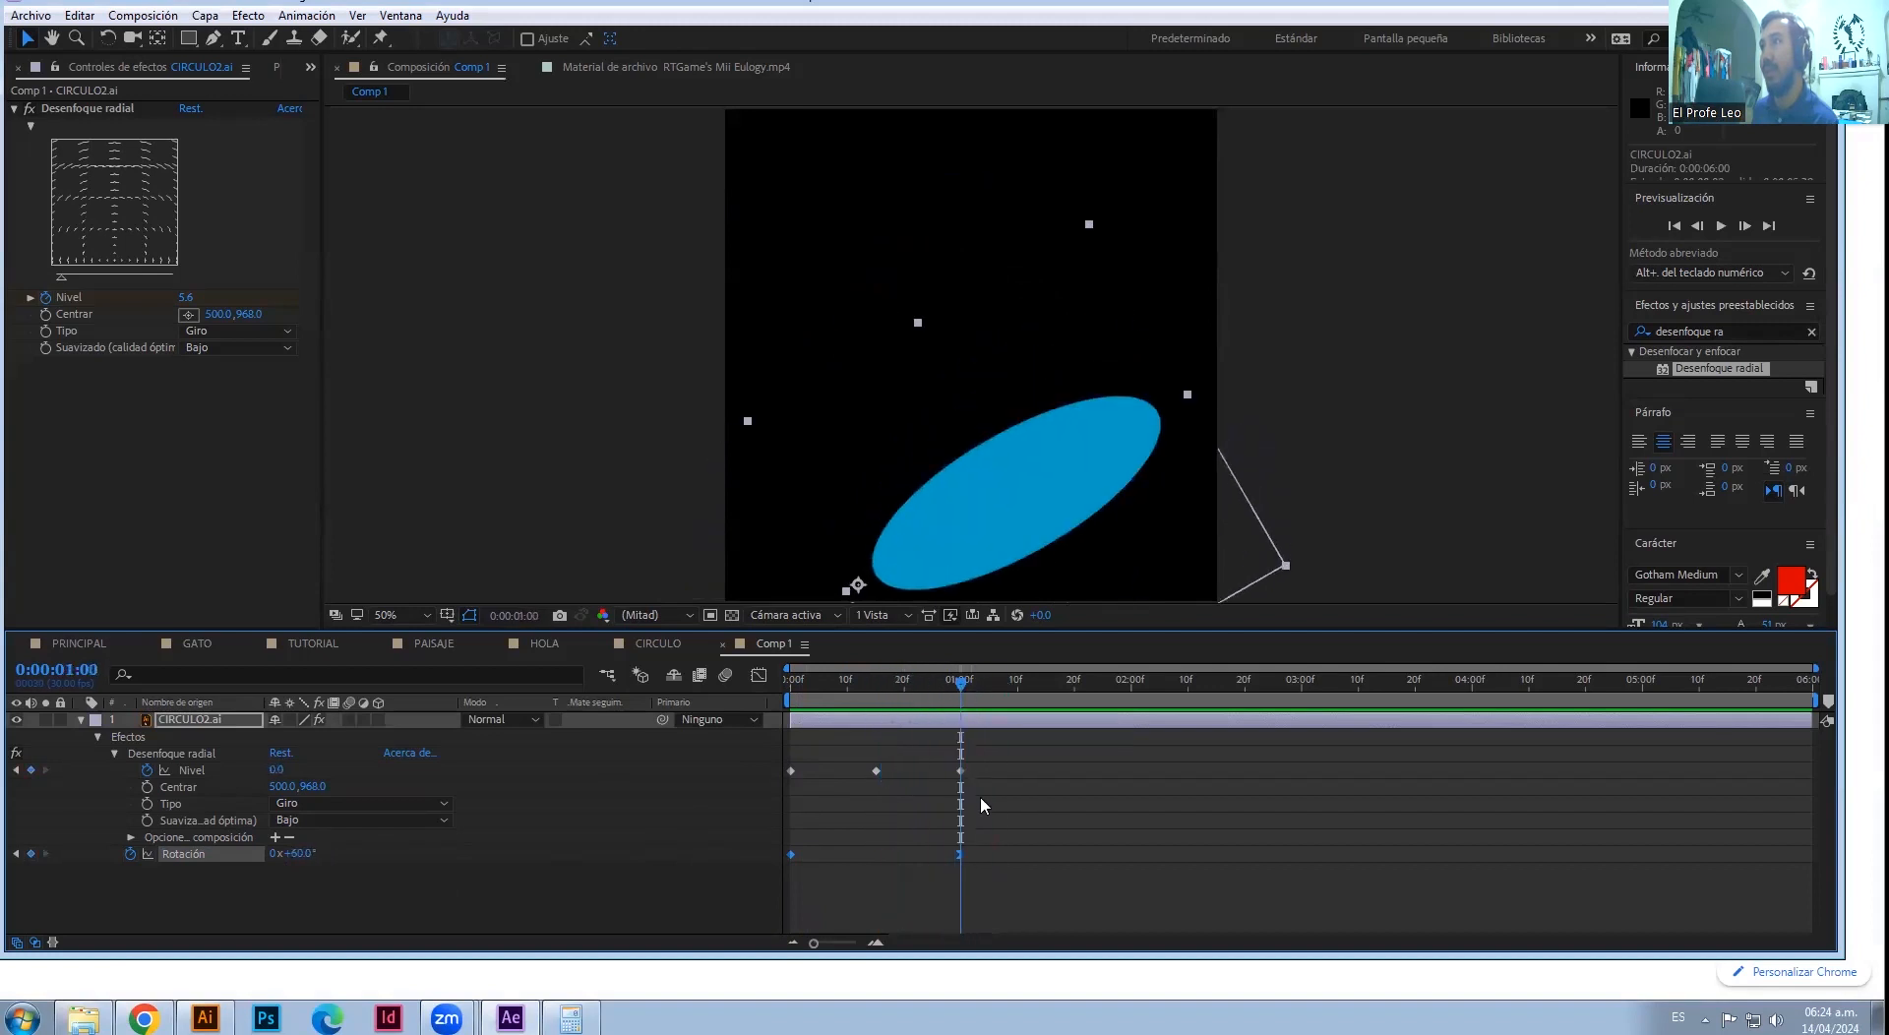
pyautogui.rightClick(962, 856)
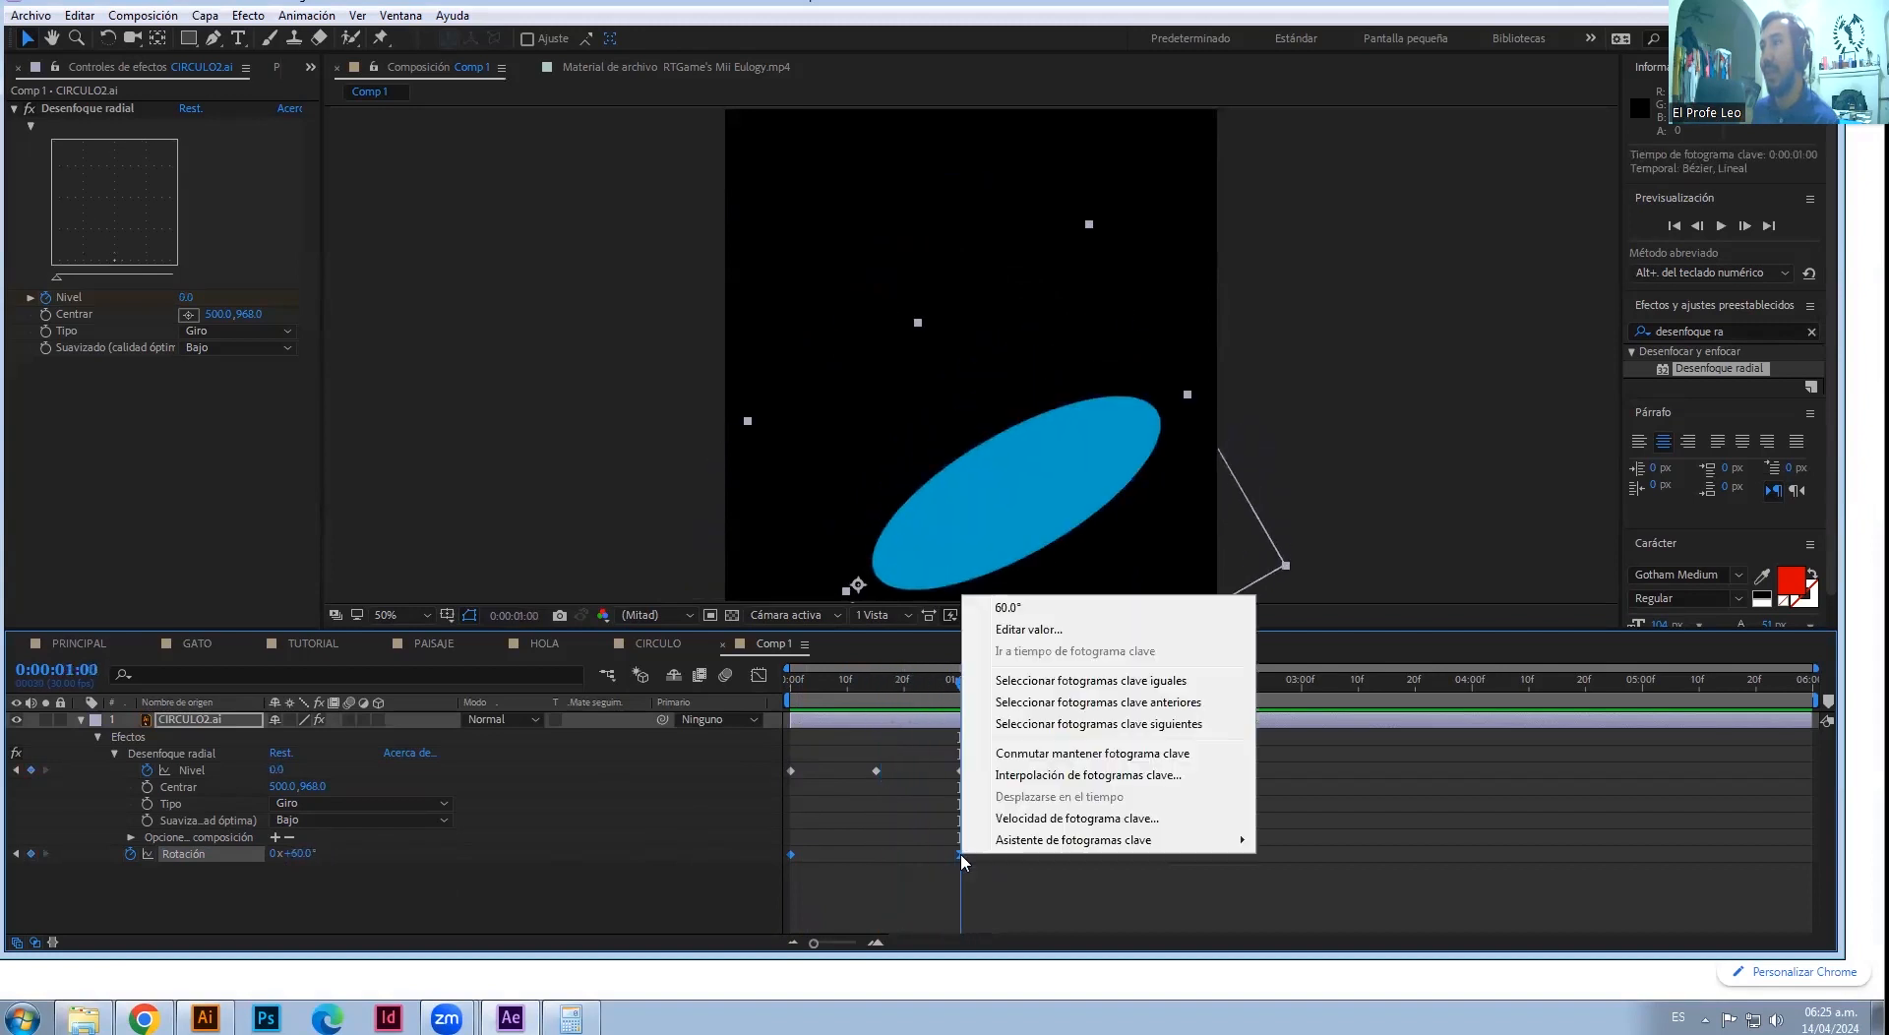
pyautogui.moveTo(1201, 846)
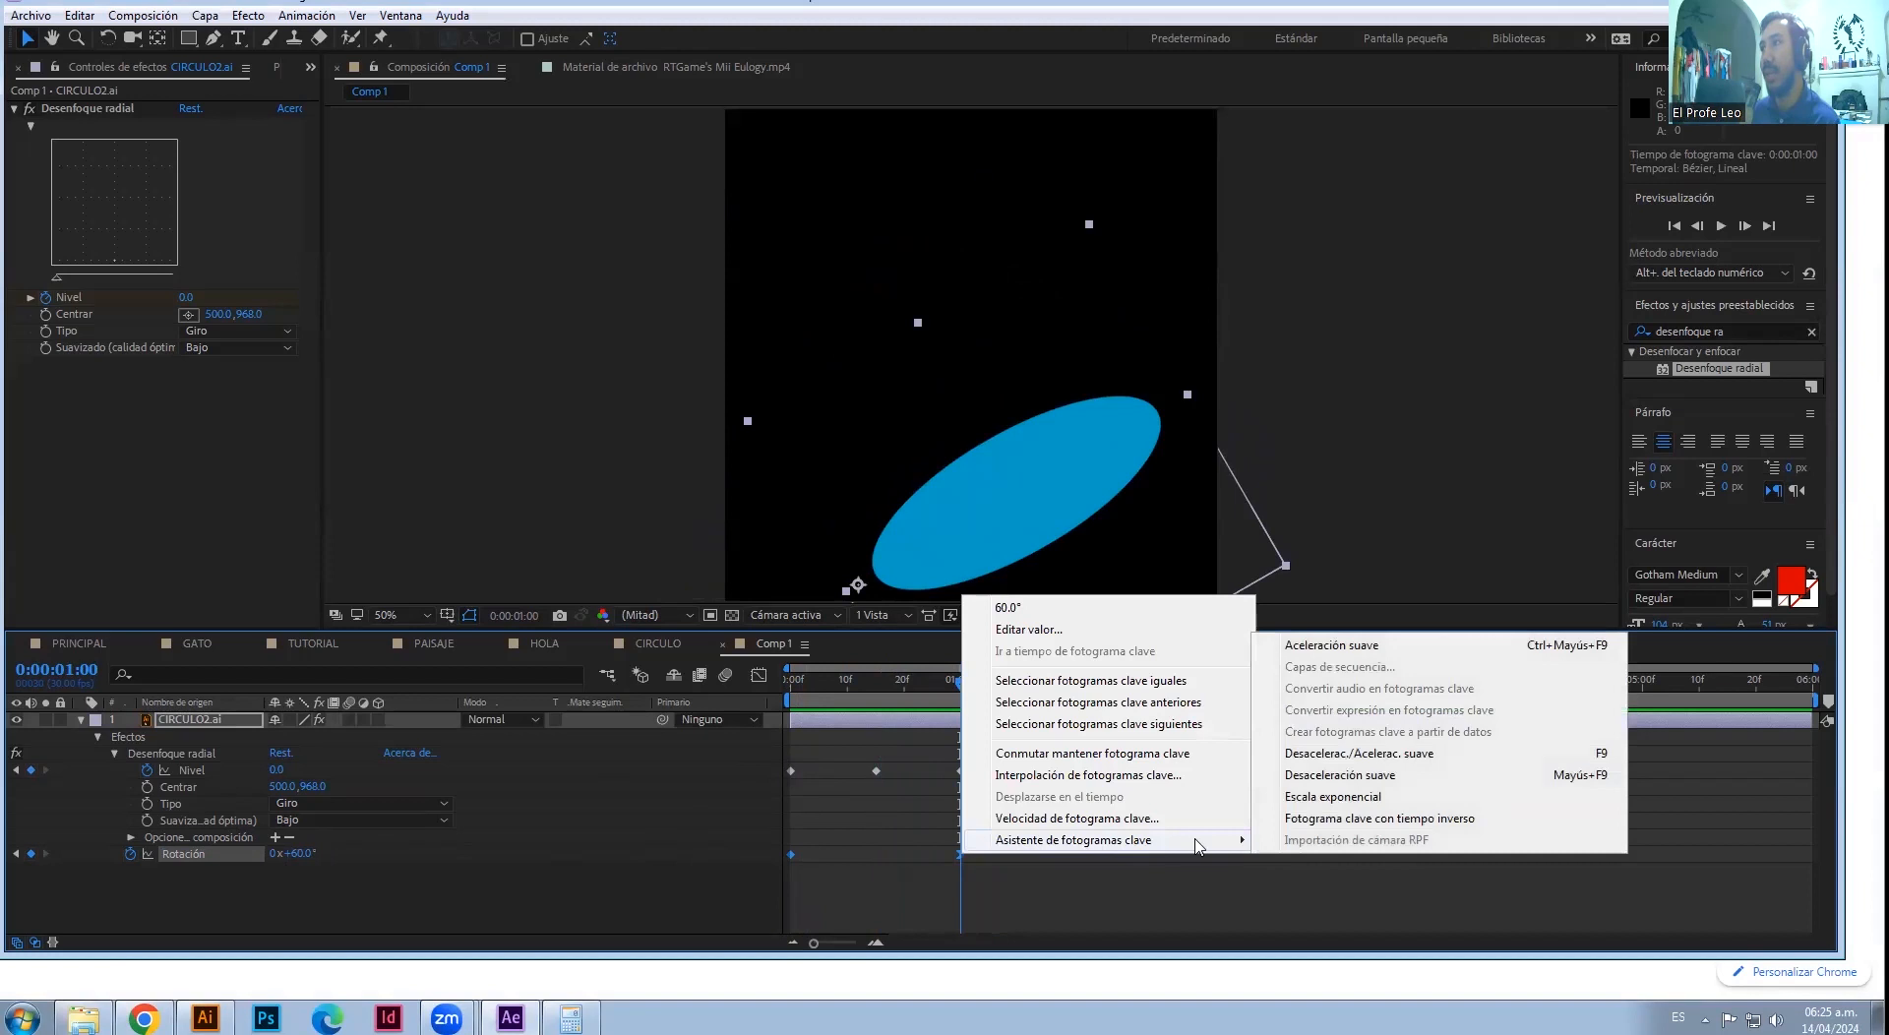
pyautogui.click(1370, 776)
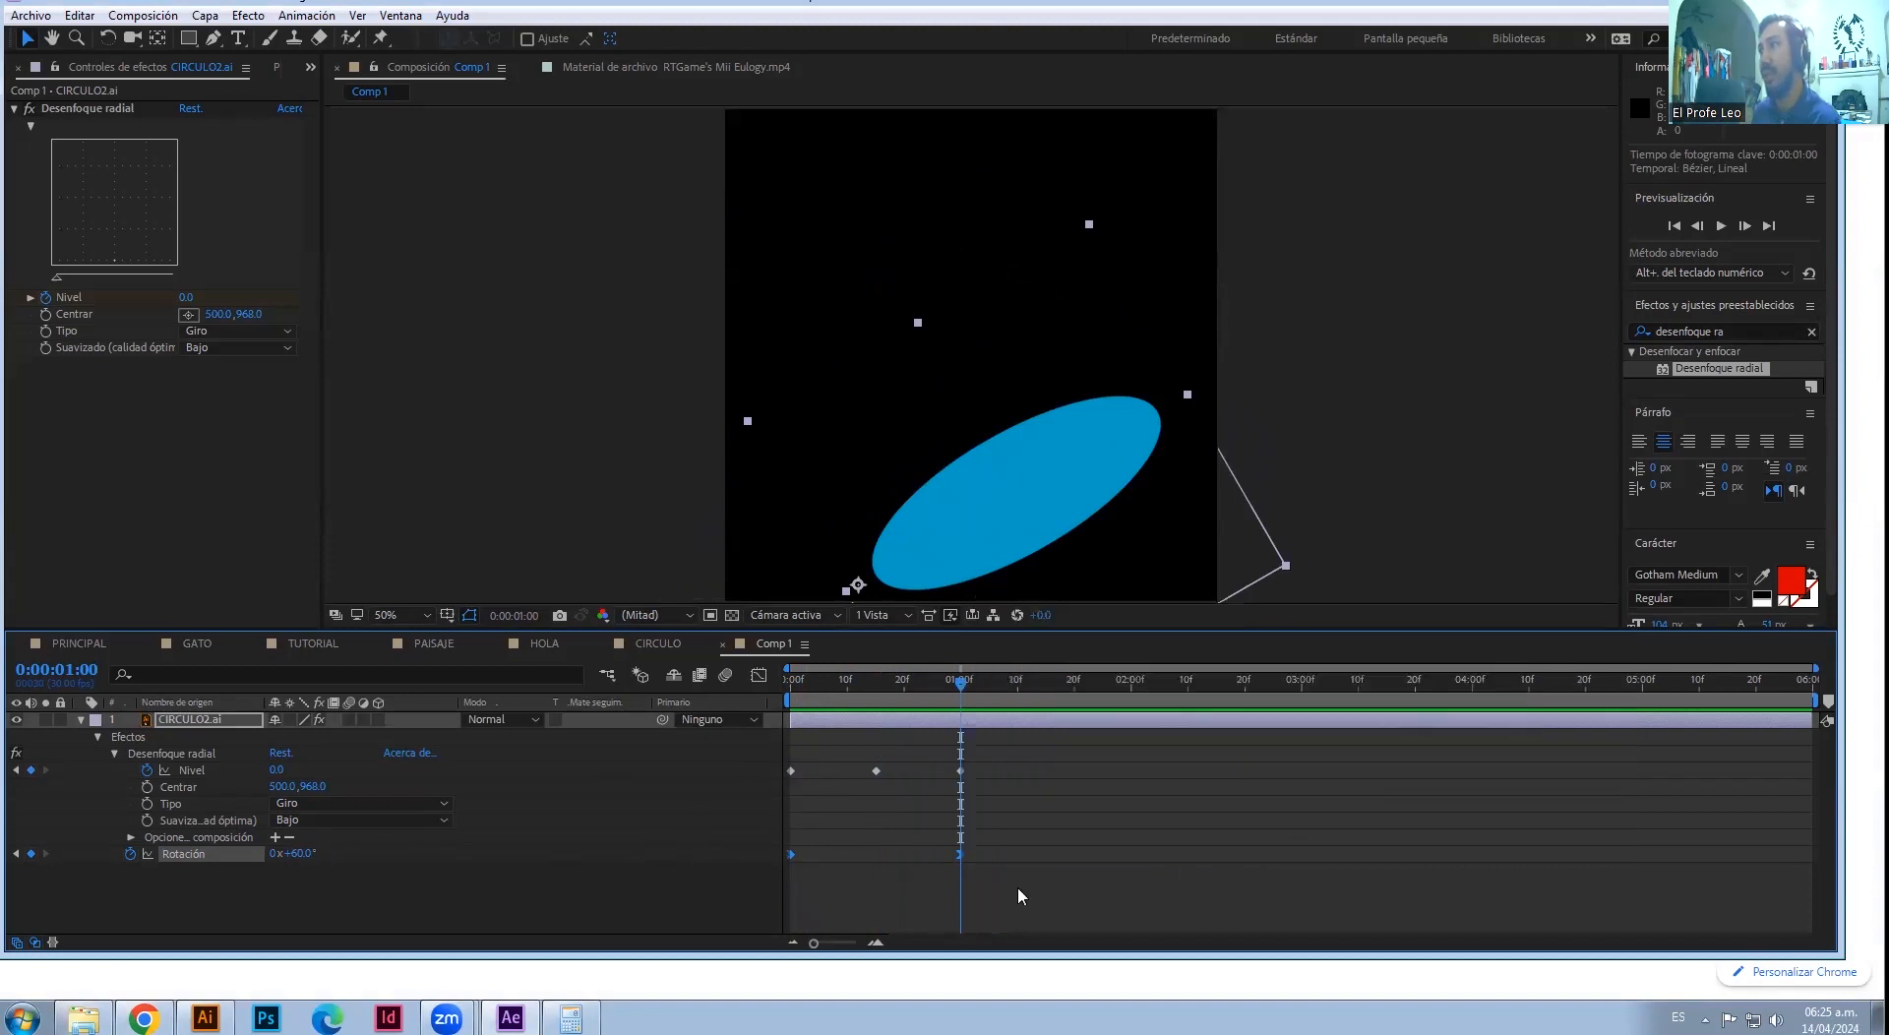
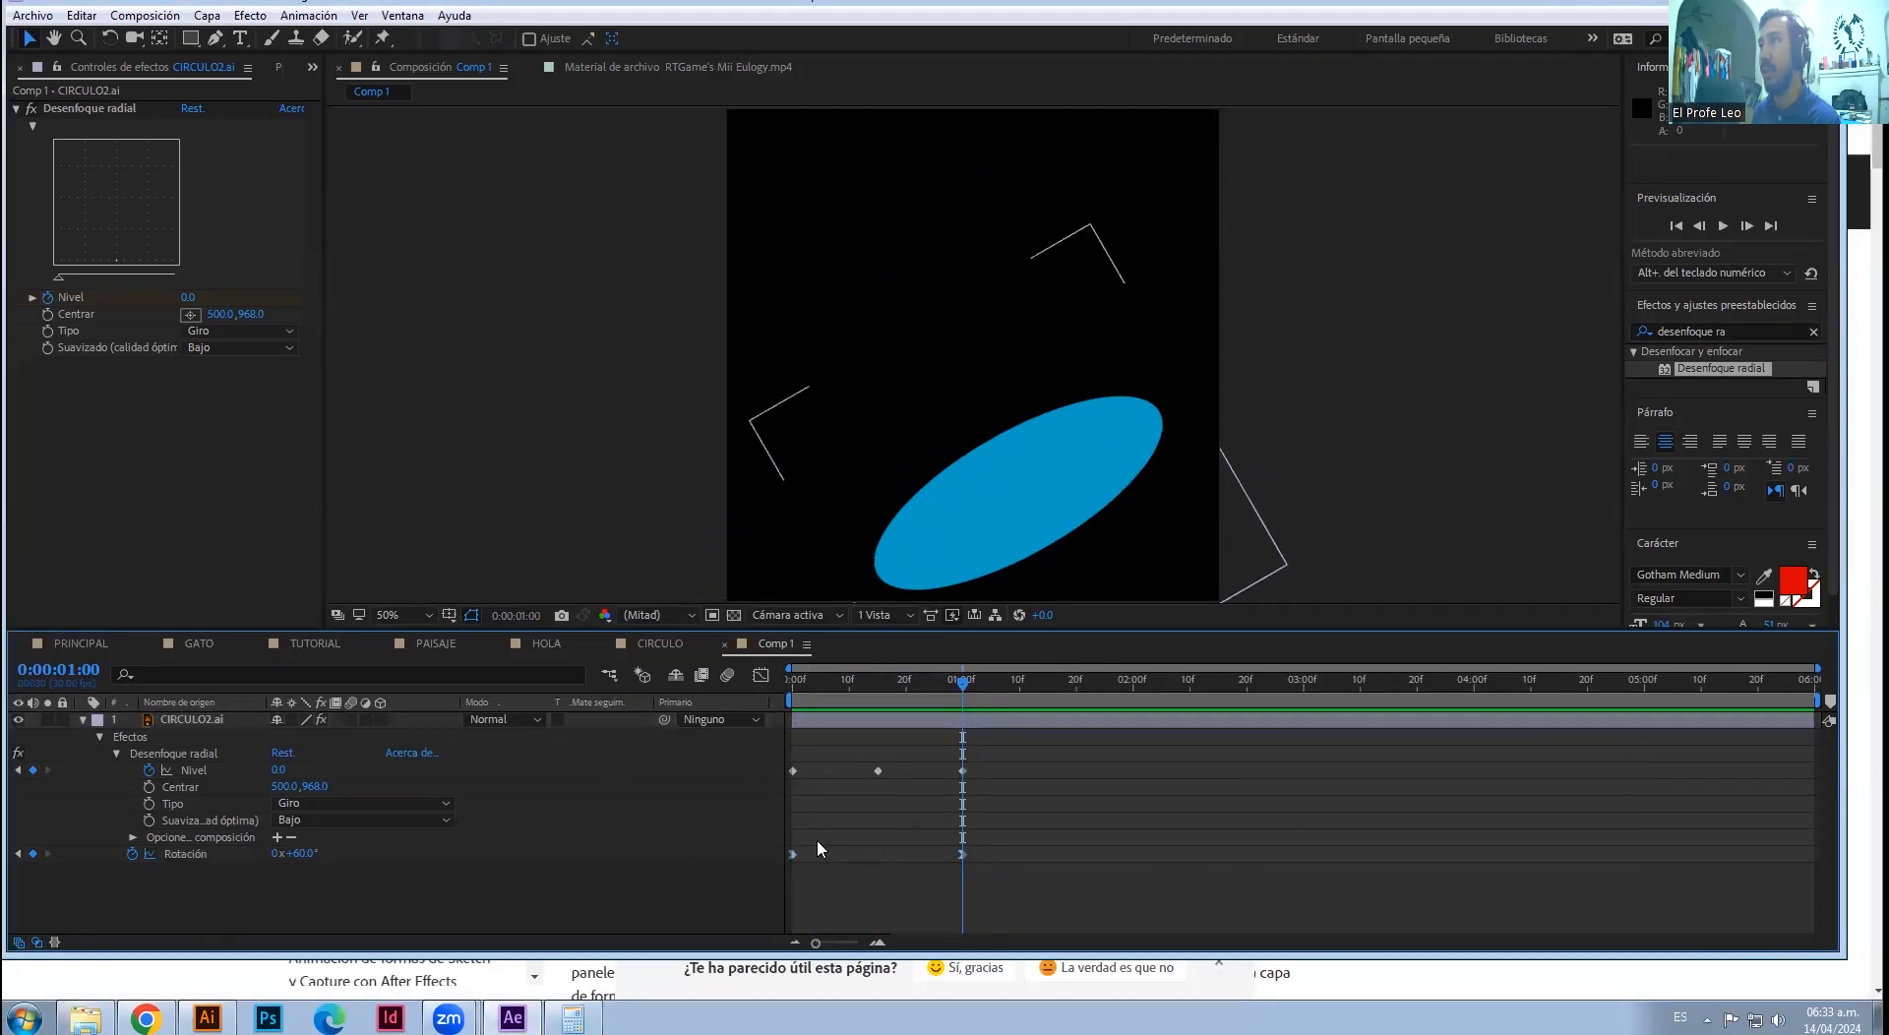
# - Select the first rotation keyframe and preview the animation from 0:00:00:00
pyautogui.moveTo(820, 844)
pyautogui.mouseDown()
pyautogui.moveTo(765, 870)
pyautogui.moveTo(793, 868)
pyautogui.mouseUp()
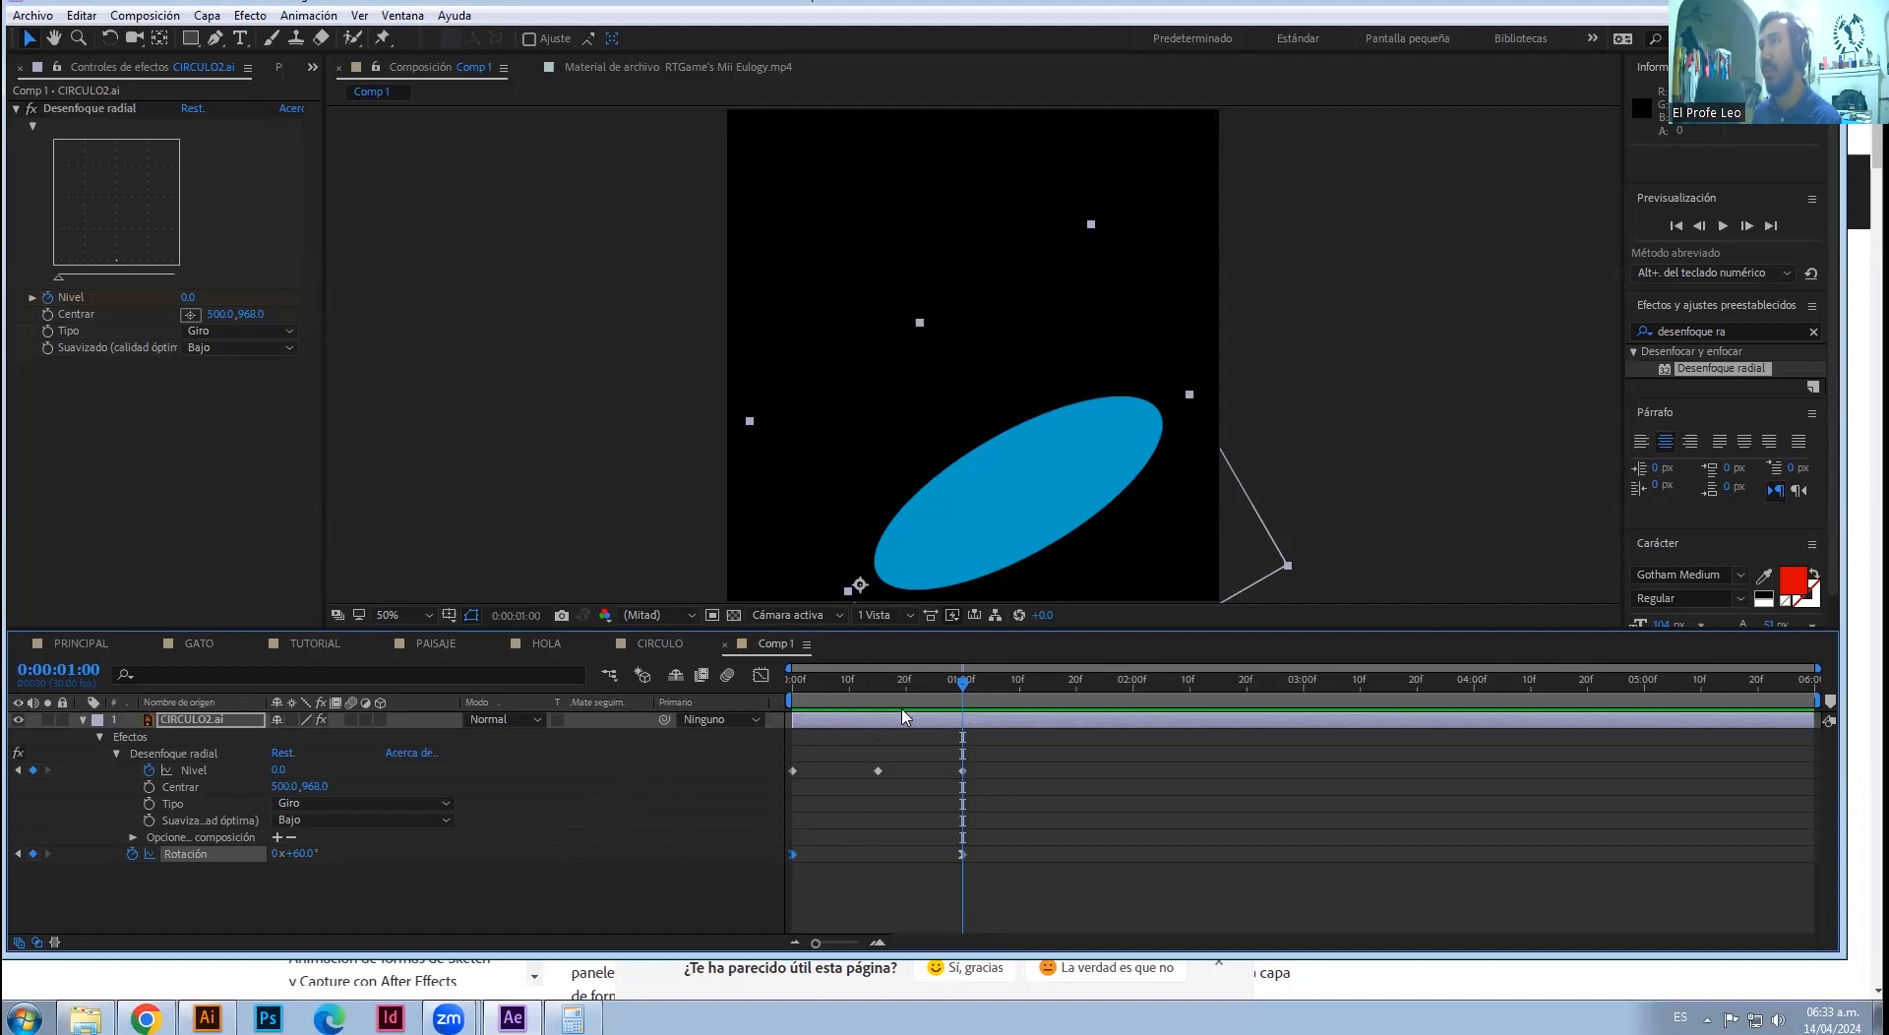
pyautogui.press('Home')
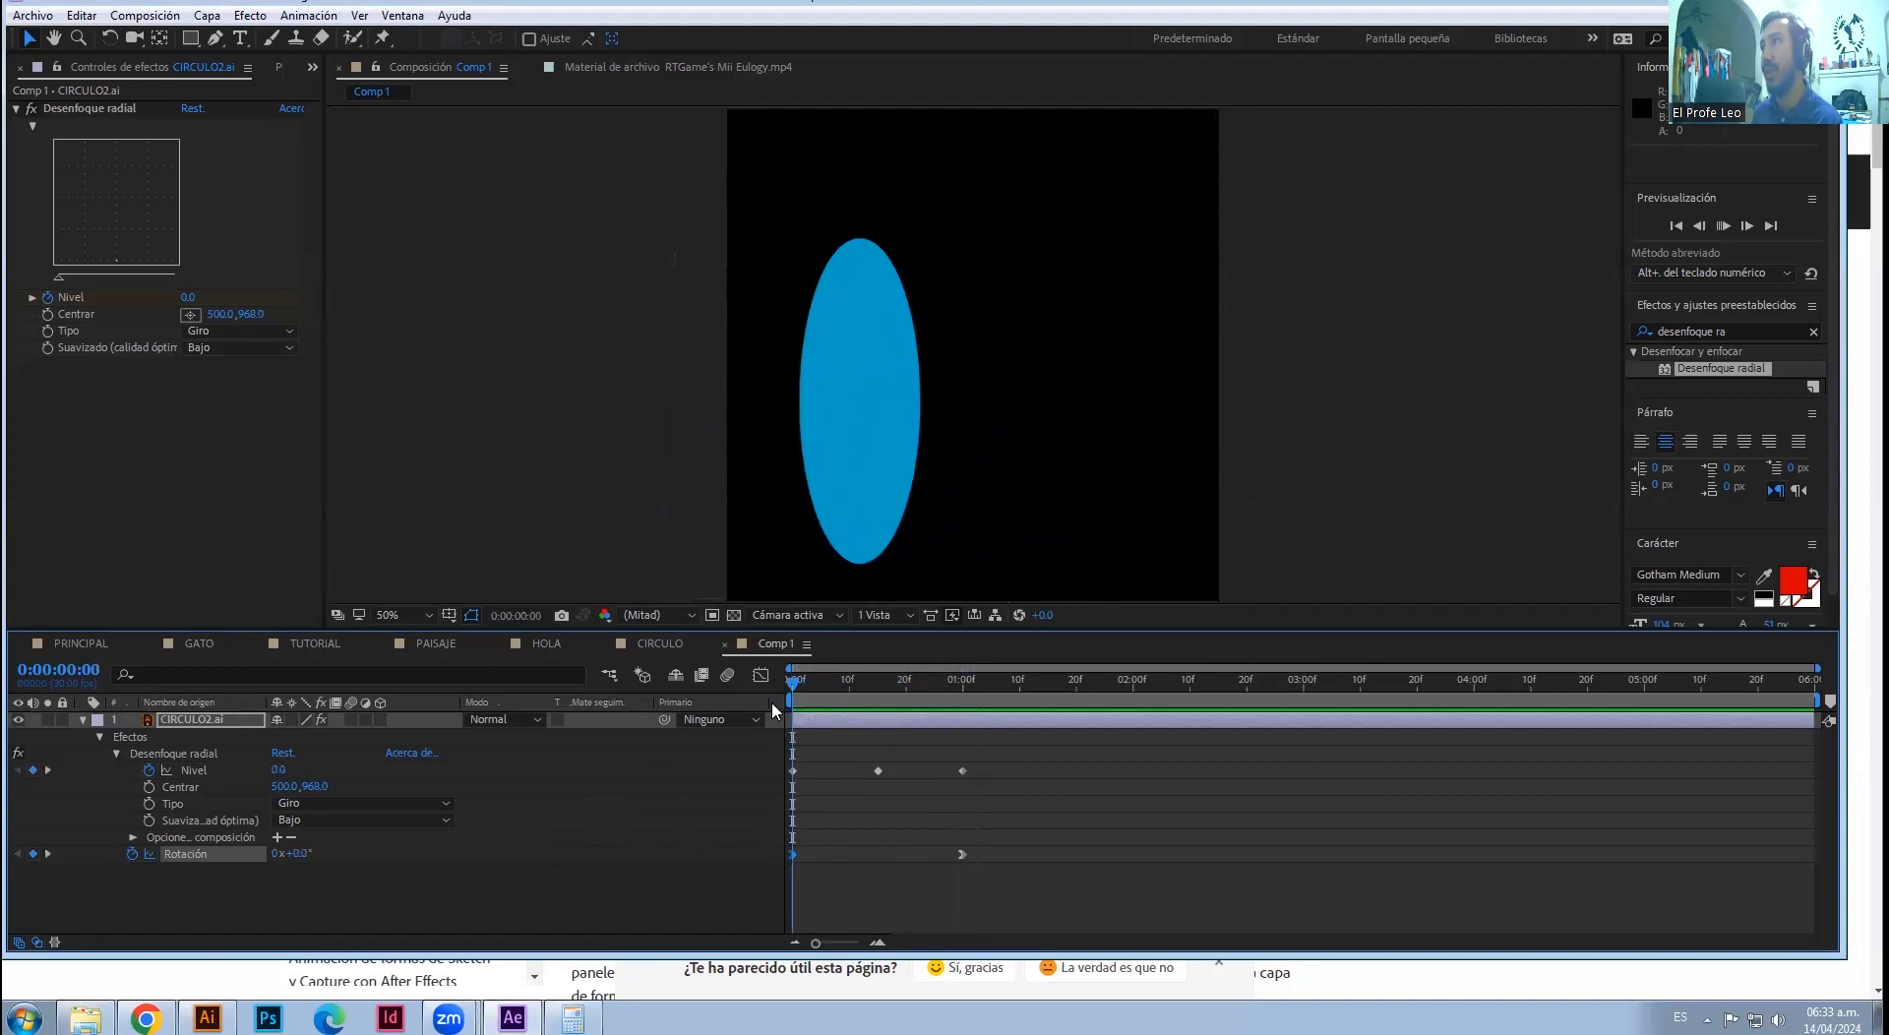
pyautogui.press('space')
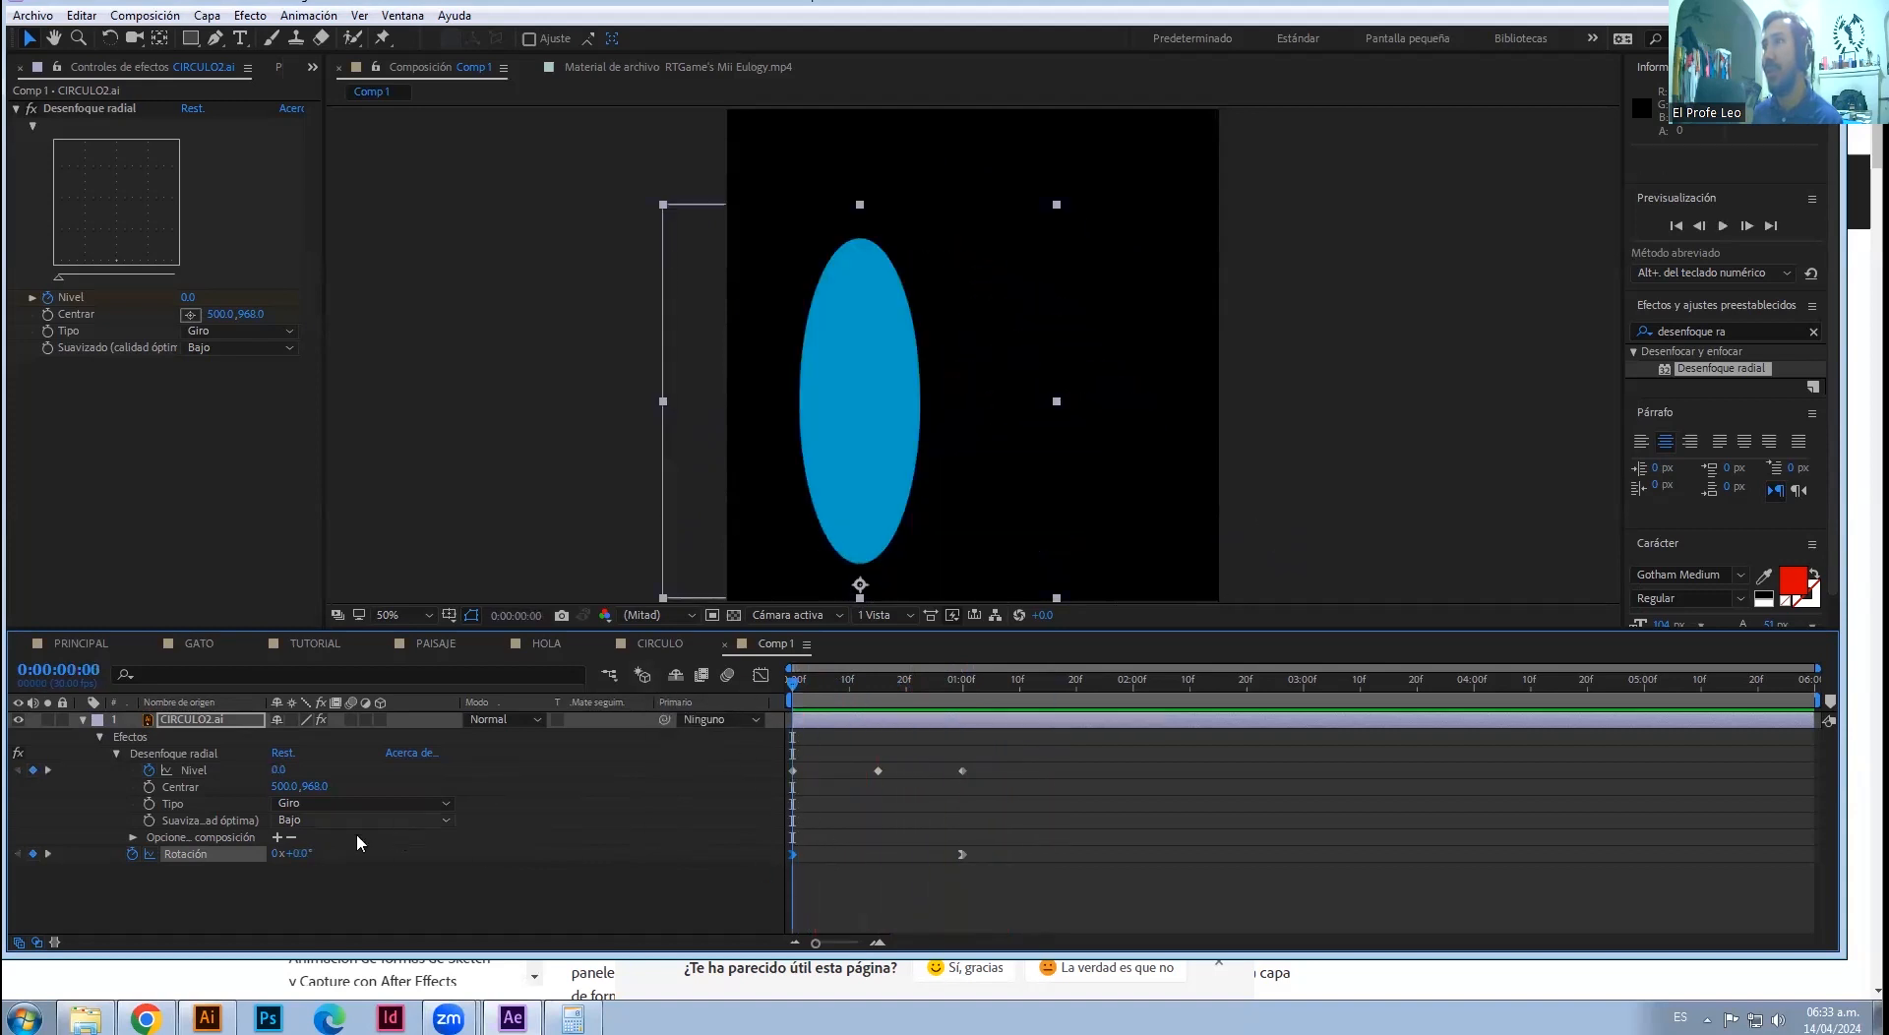
# - Display the Rotación property's curve in the graph editor and play the animation alongside it
pyautogui.click(153, 860)
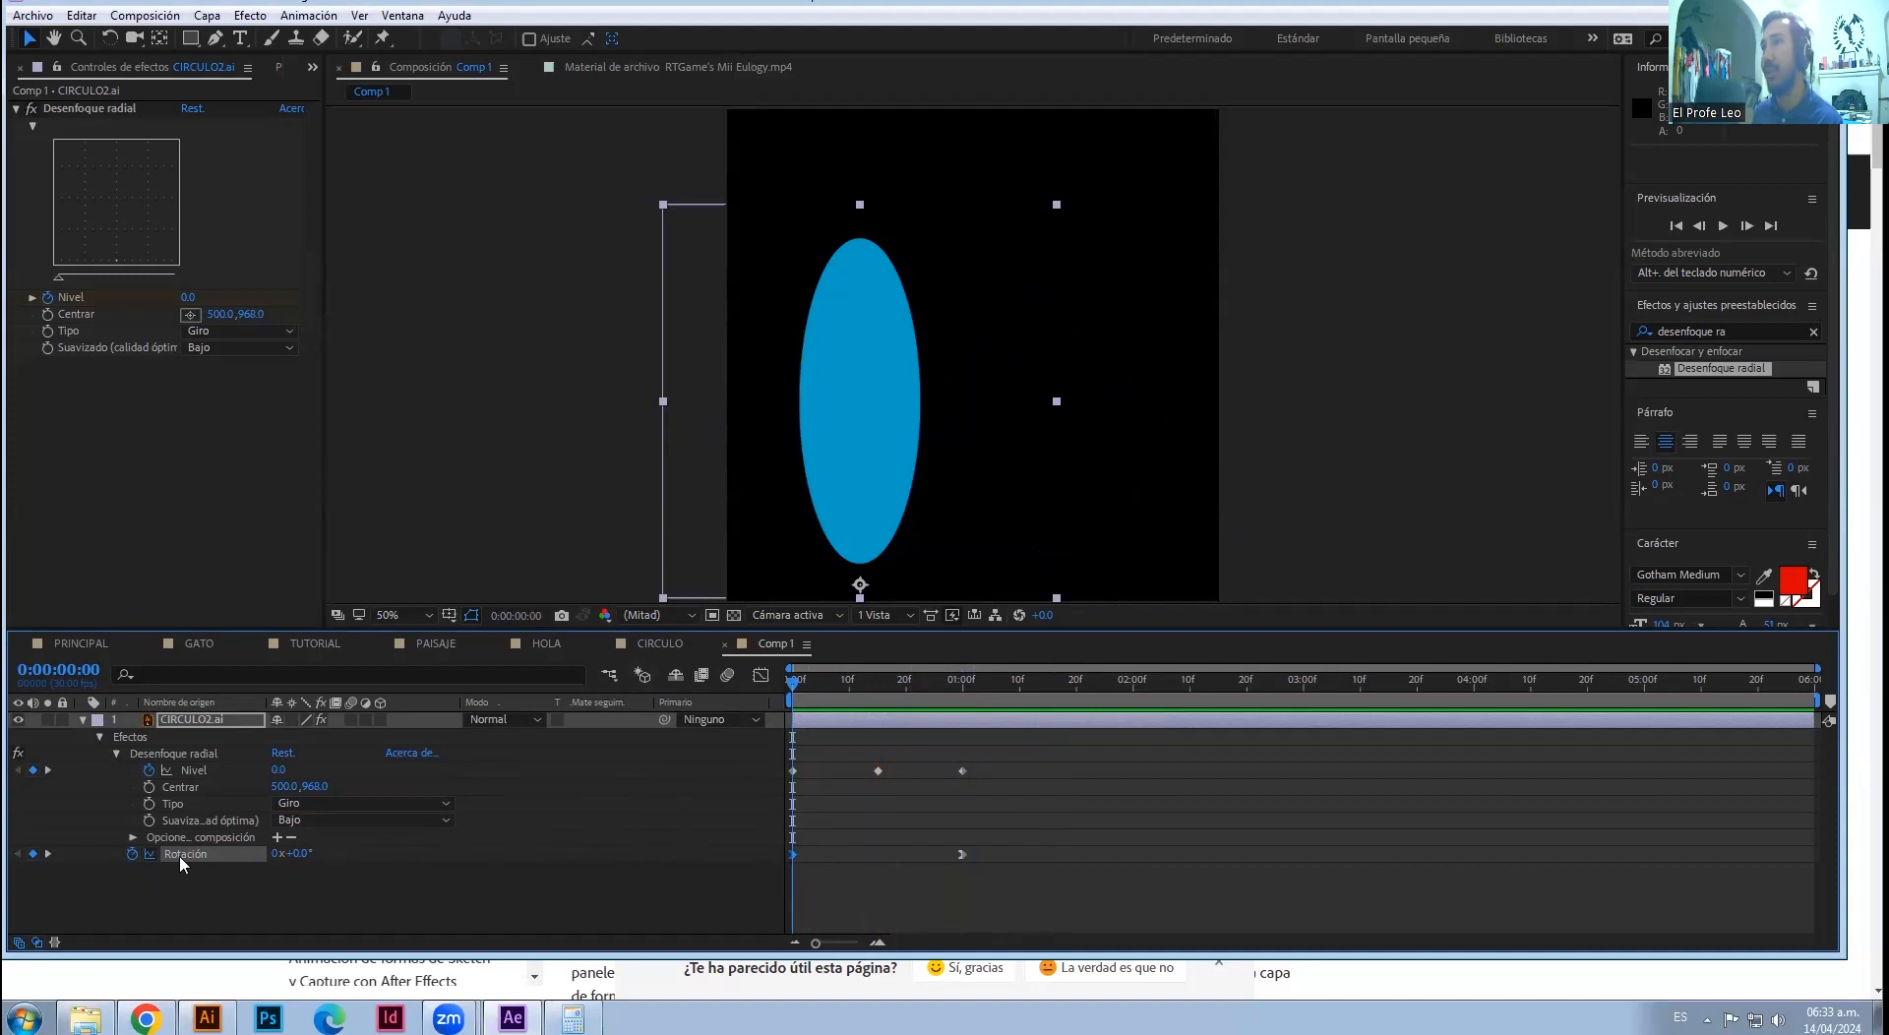
pyautogui.click(760, 676)
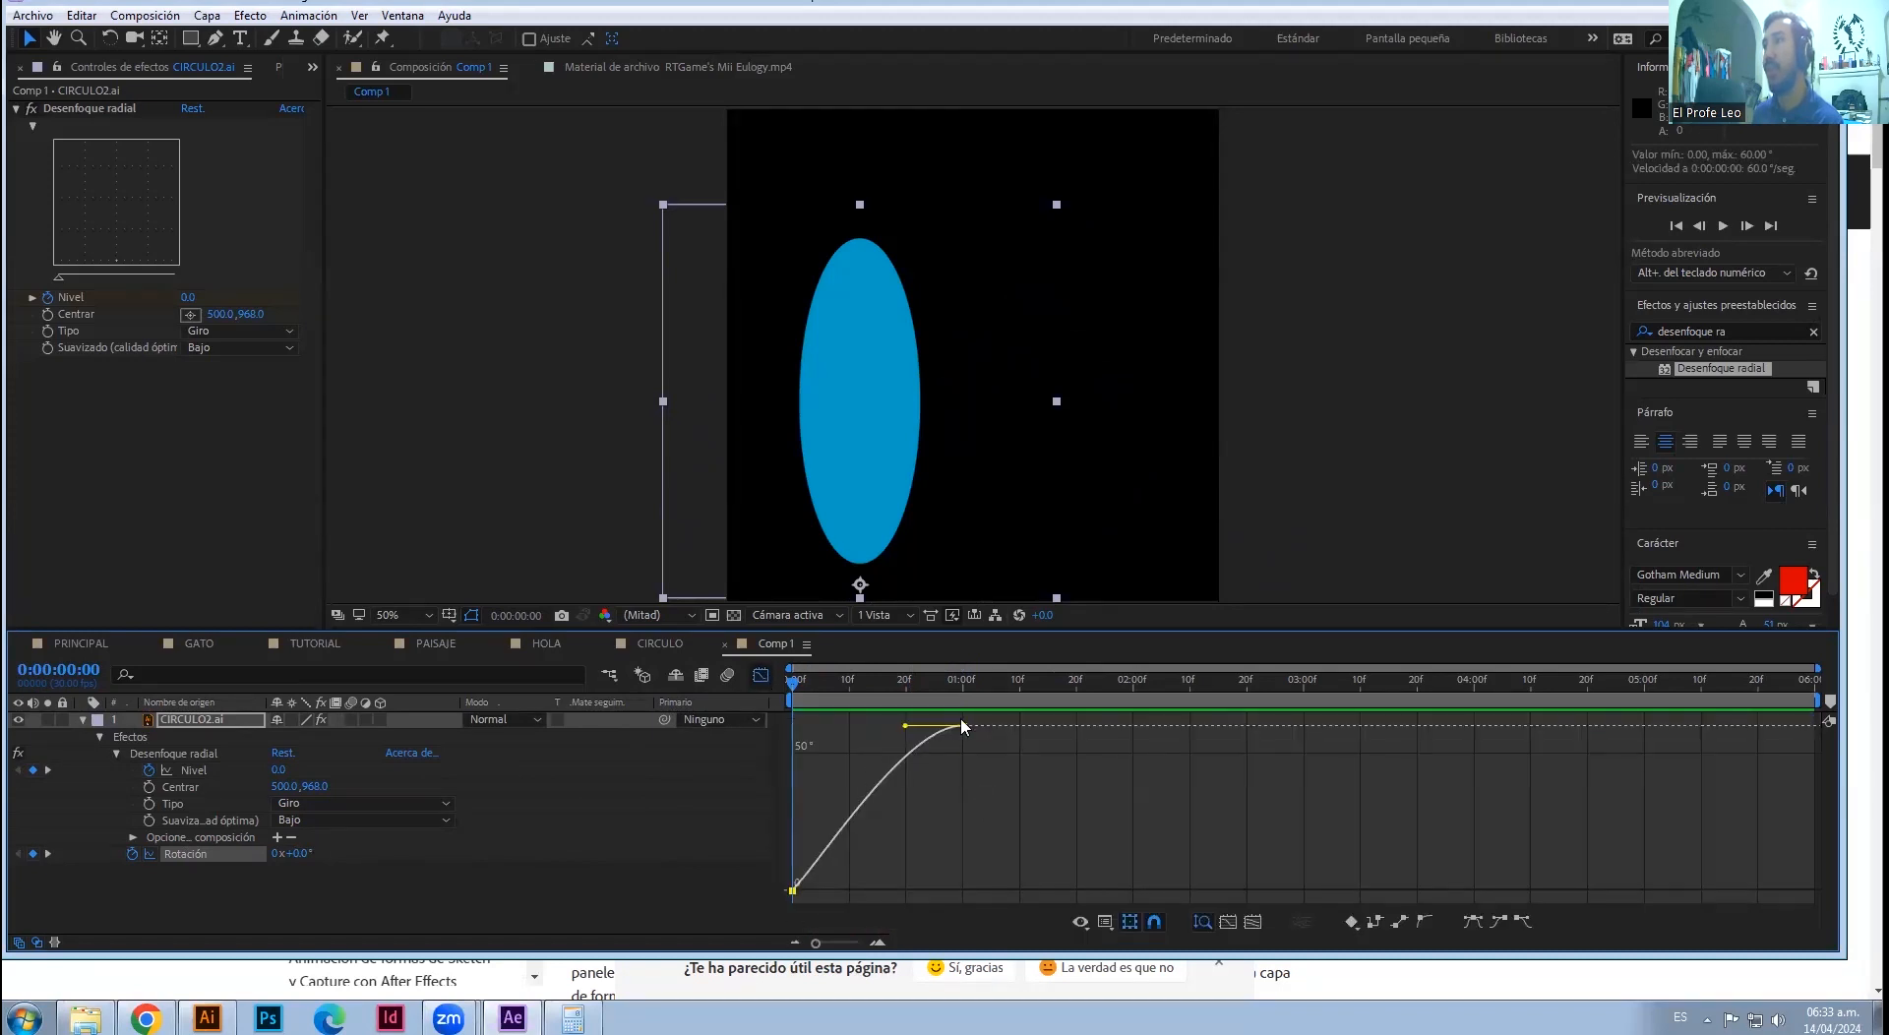
pyautogui.press('space')
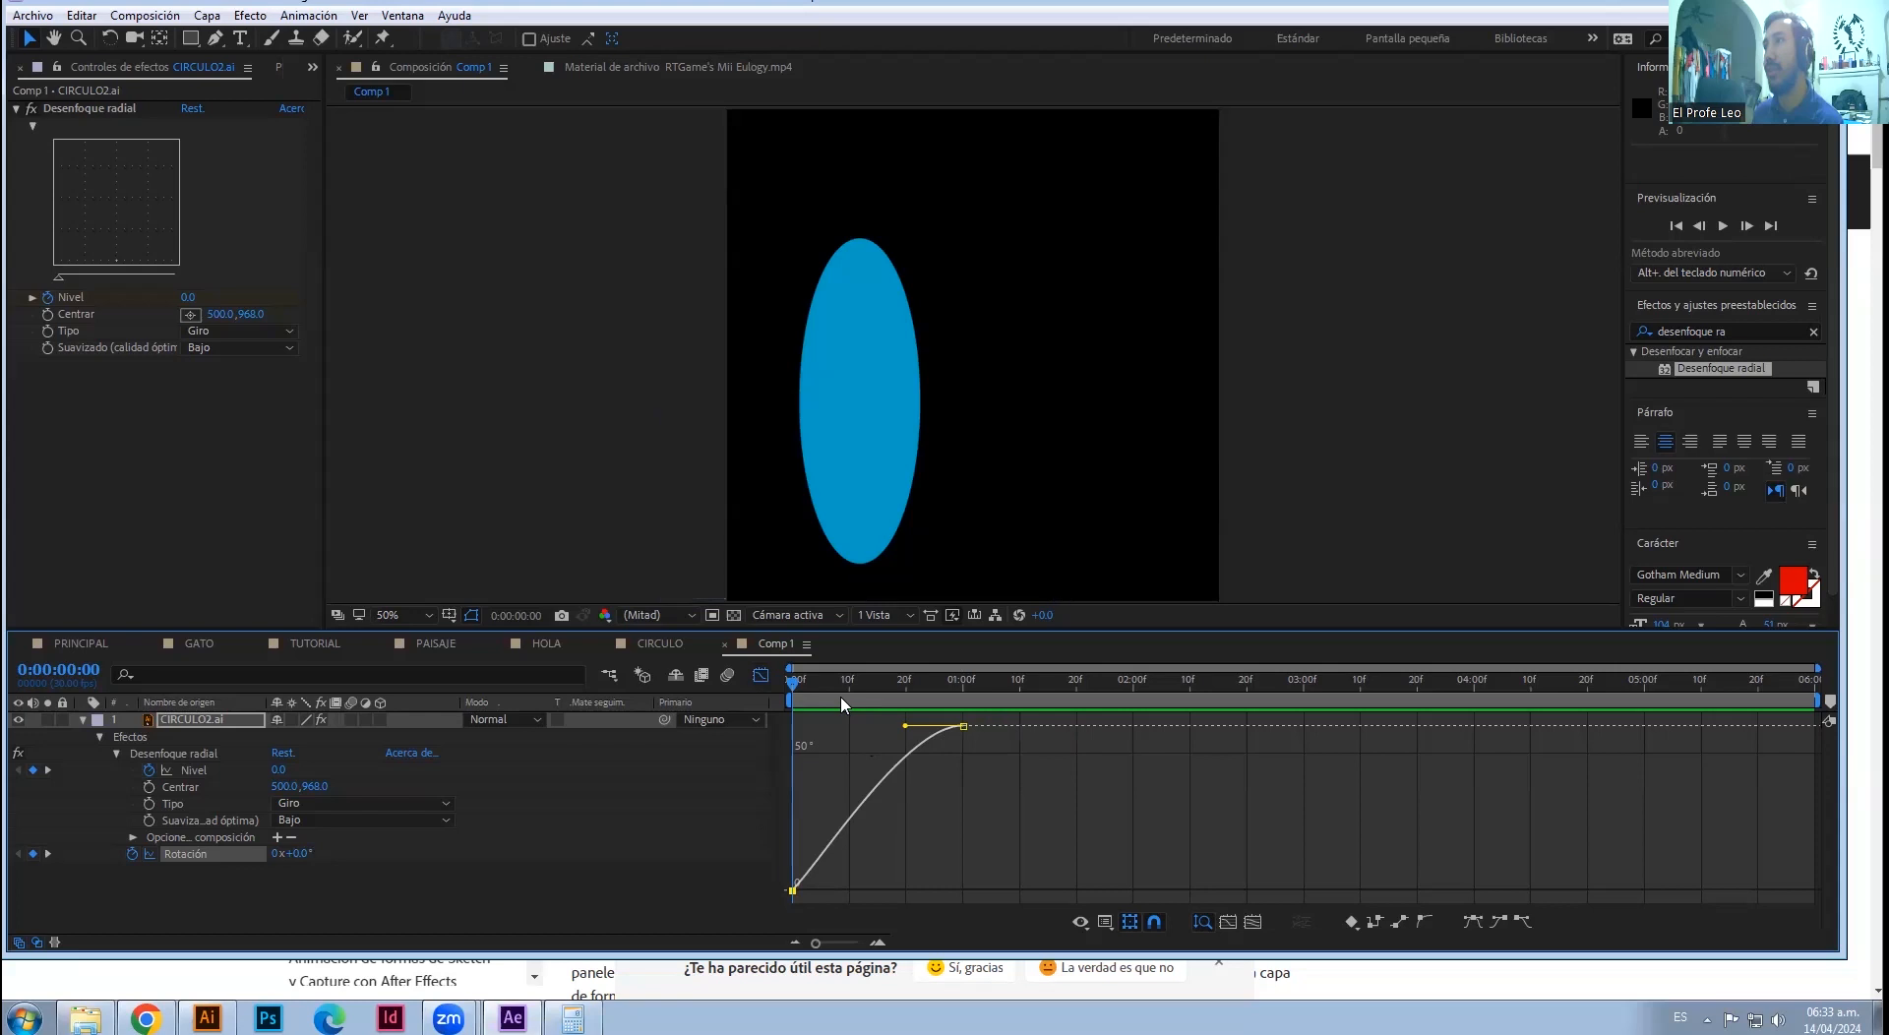
pyautogui.press('Home')
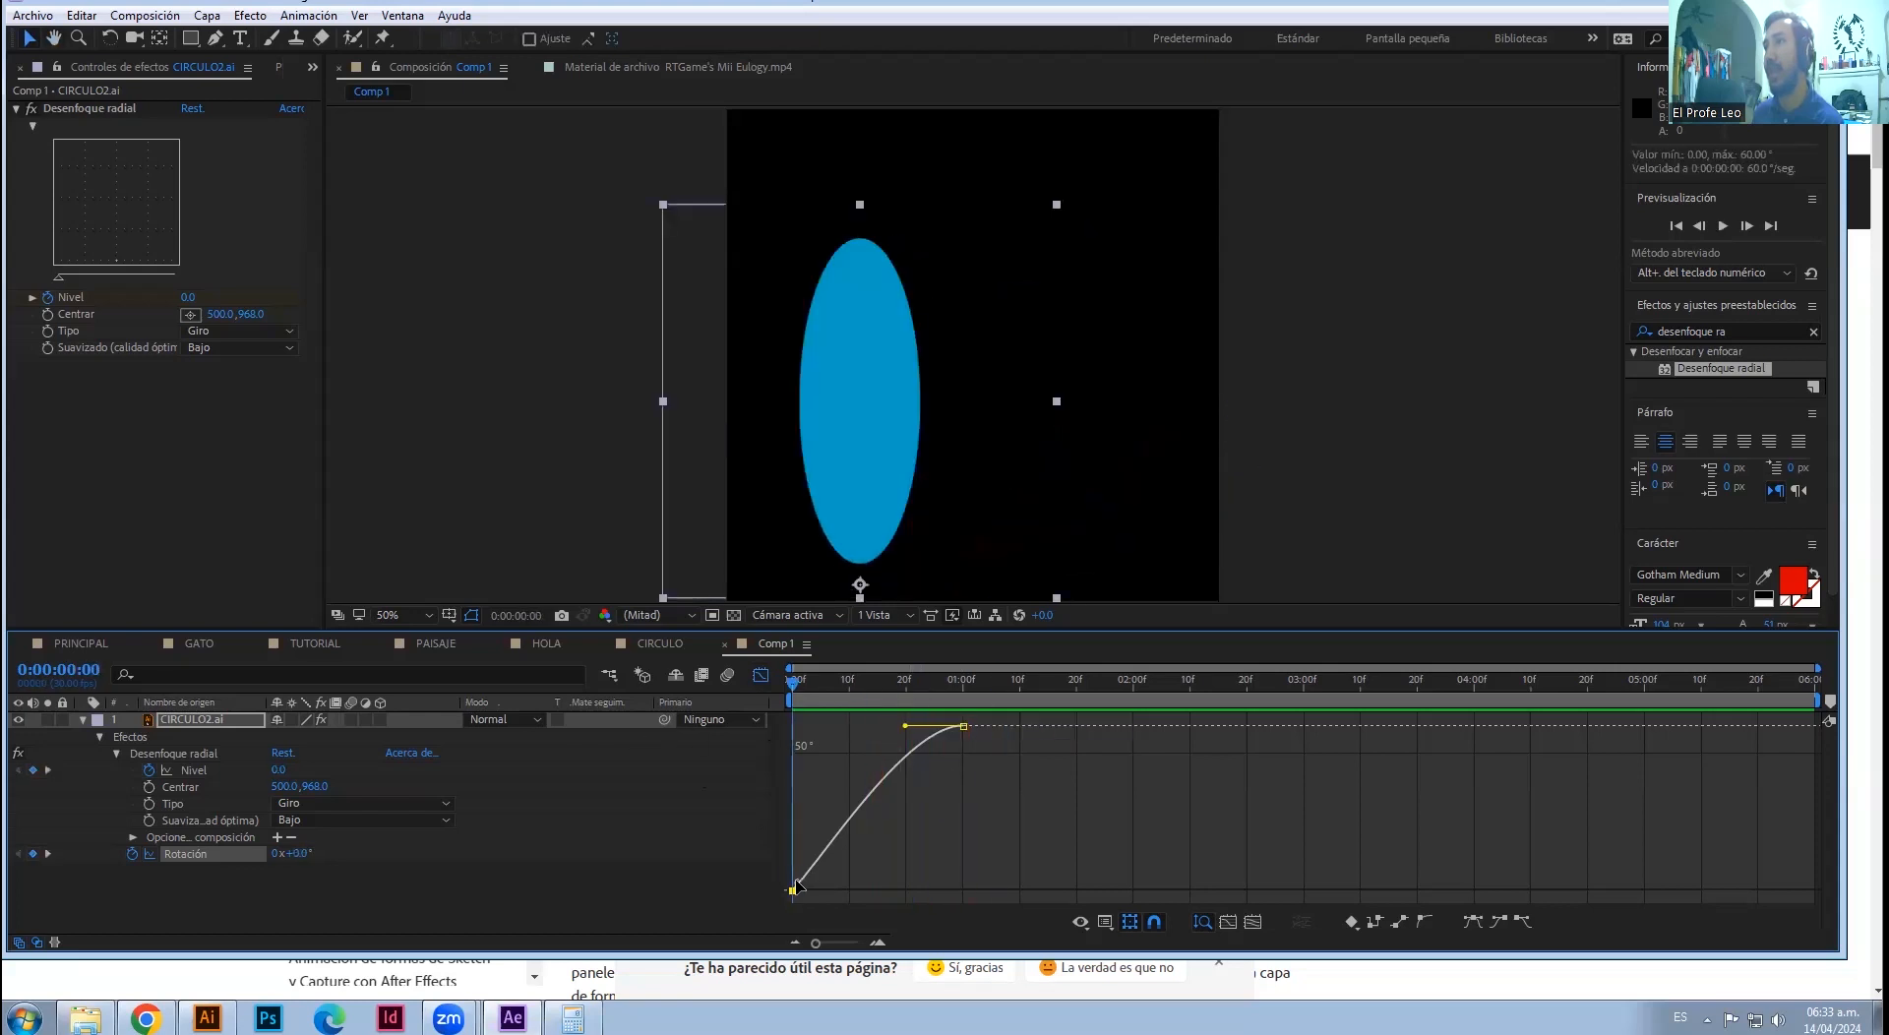
pyautogui.press('space')
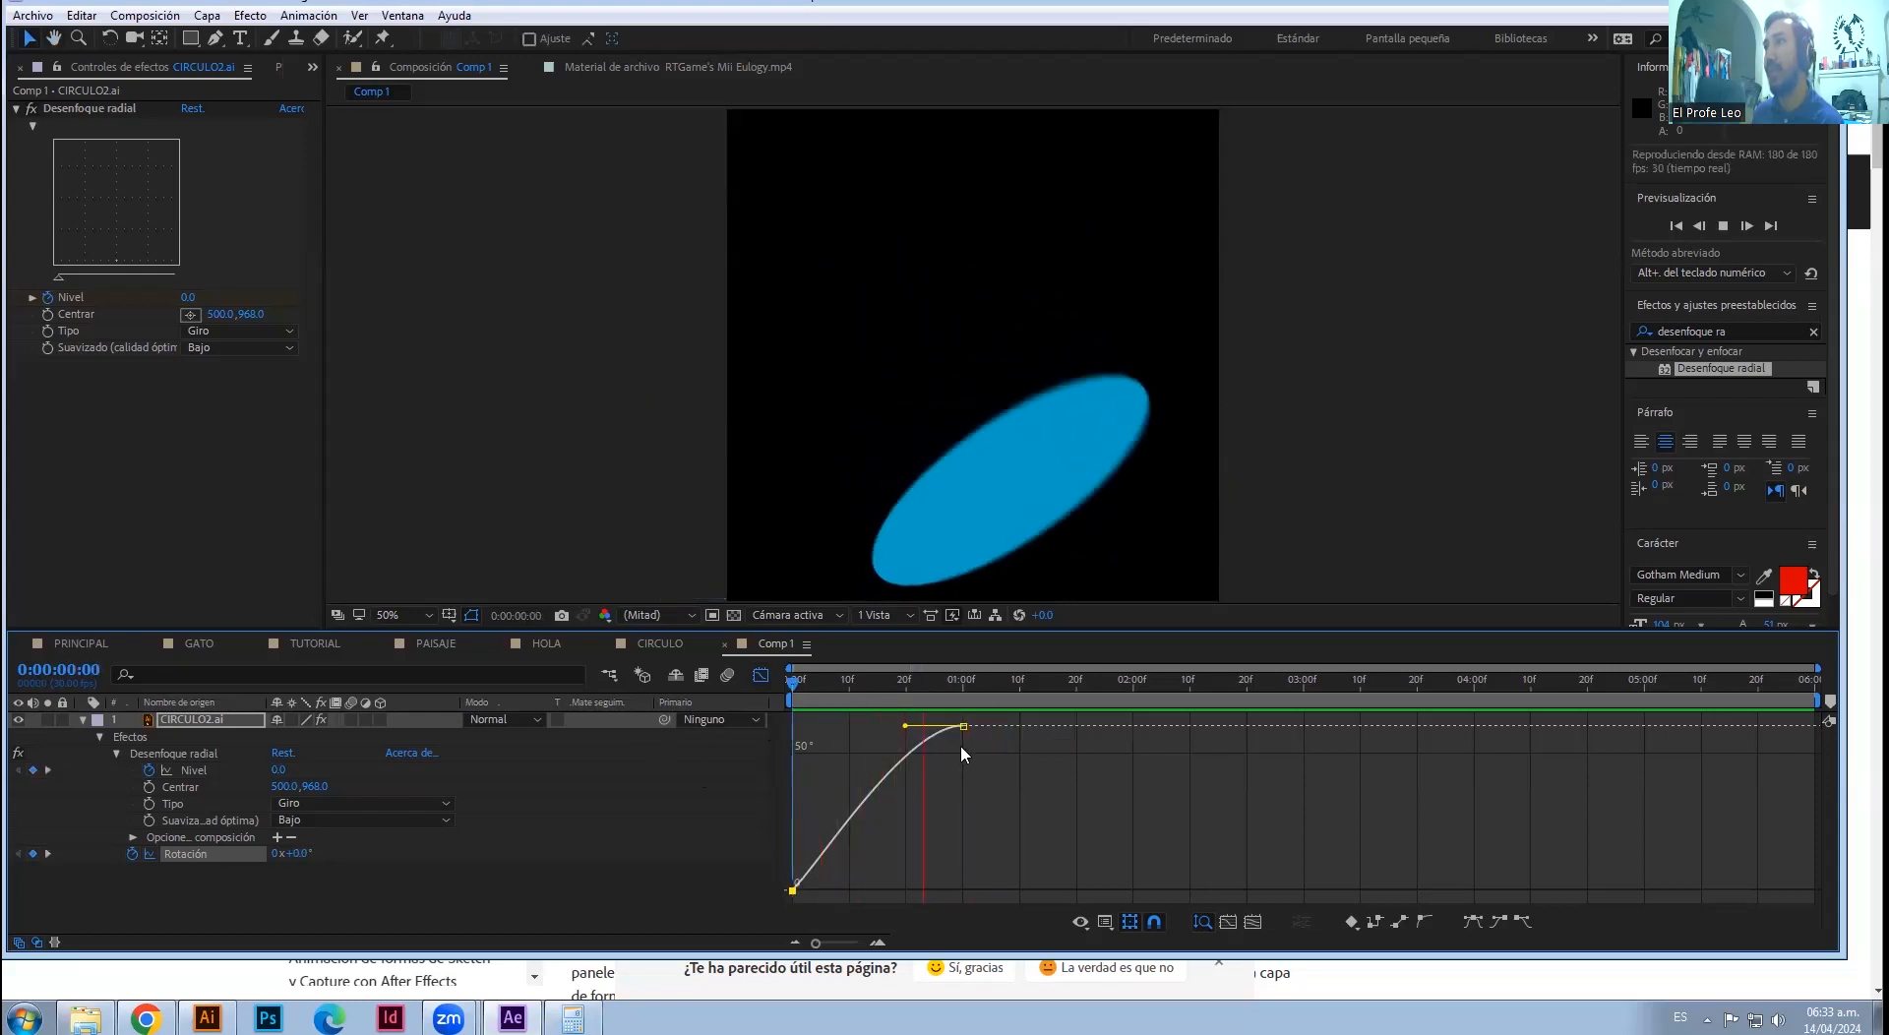
# - Stretch the 60° keyframe's incoming handle back toward the first frame for a fast start and gradual stop, and preview the motion
pyautogui.click(961, 726)
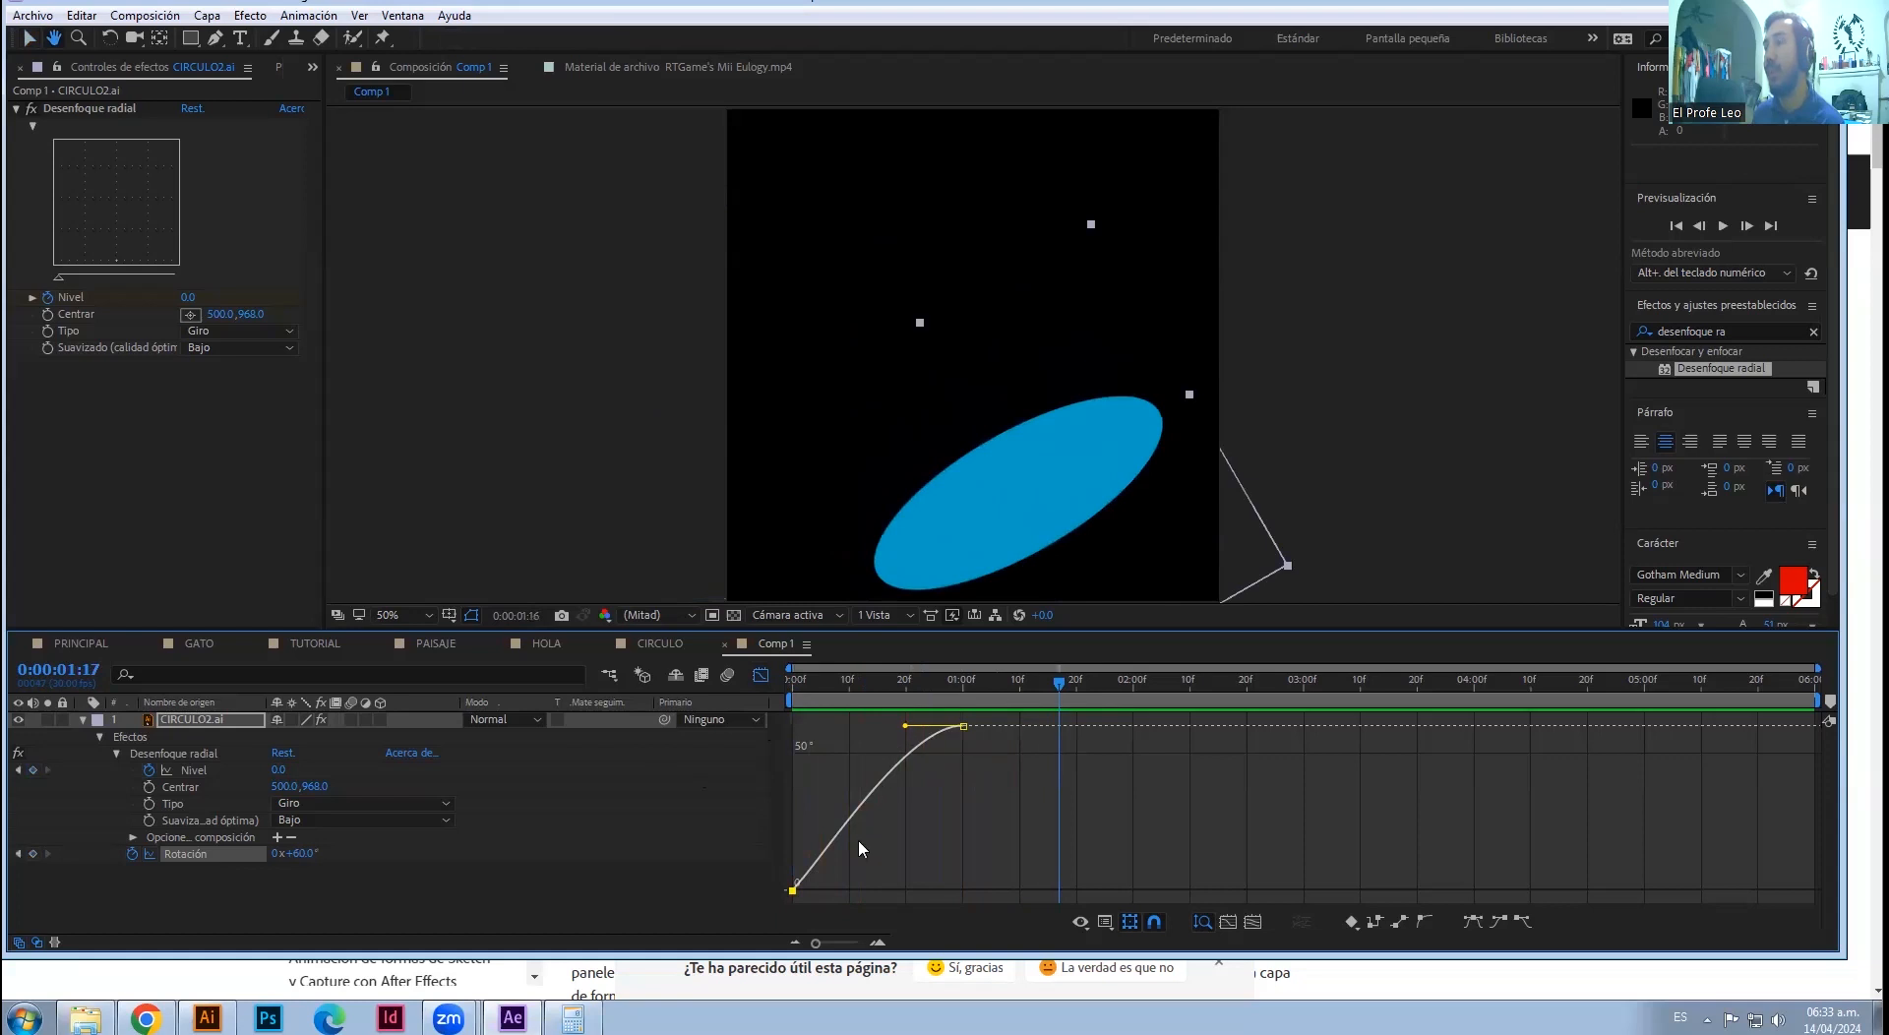
pyautogui.moveTo(900, 733); pyautogui.dragTo(653, 686)
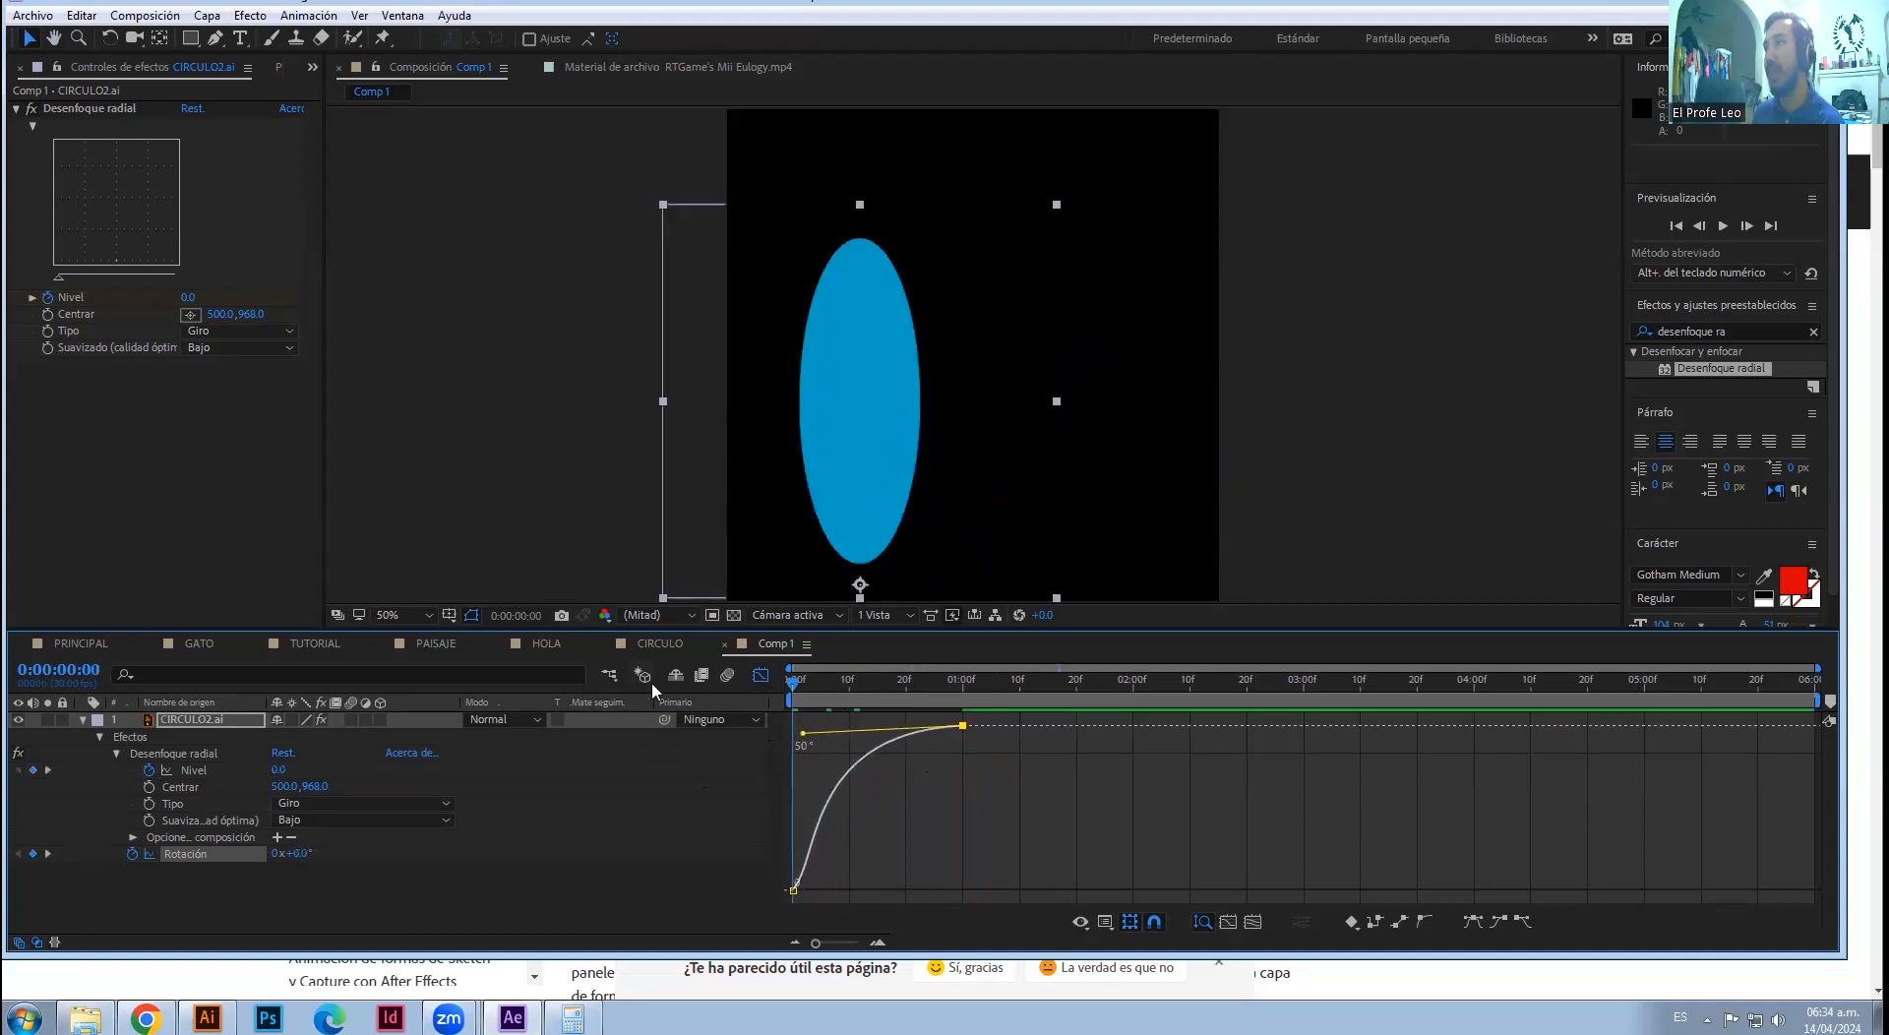
pyautogui.press('space')
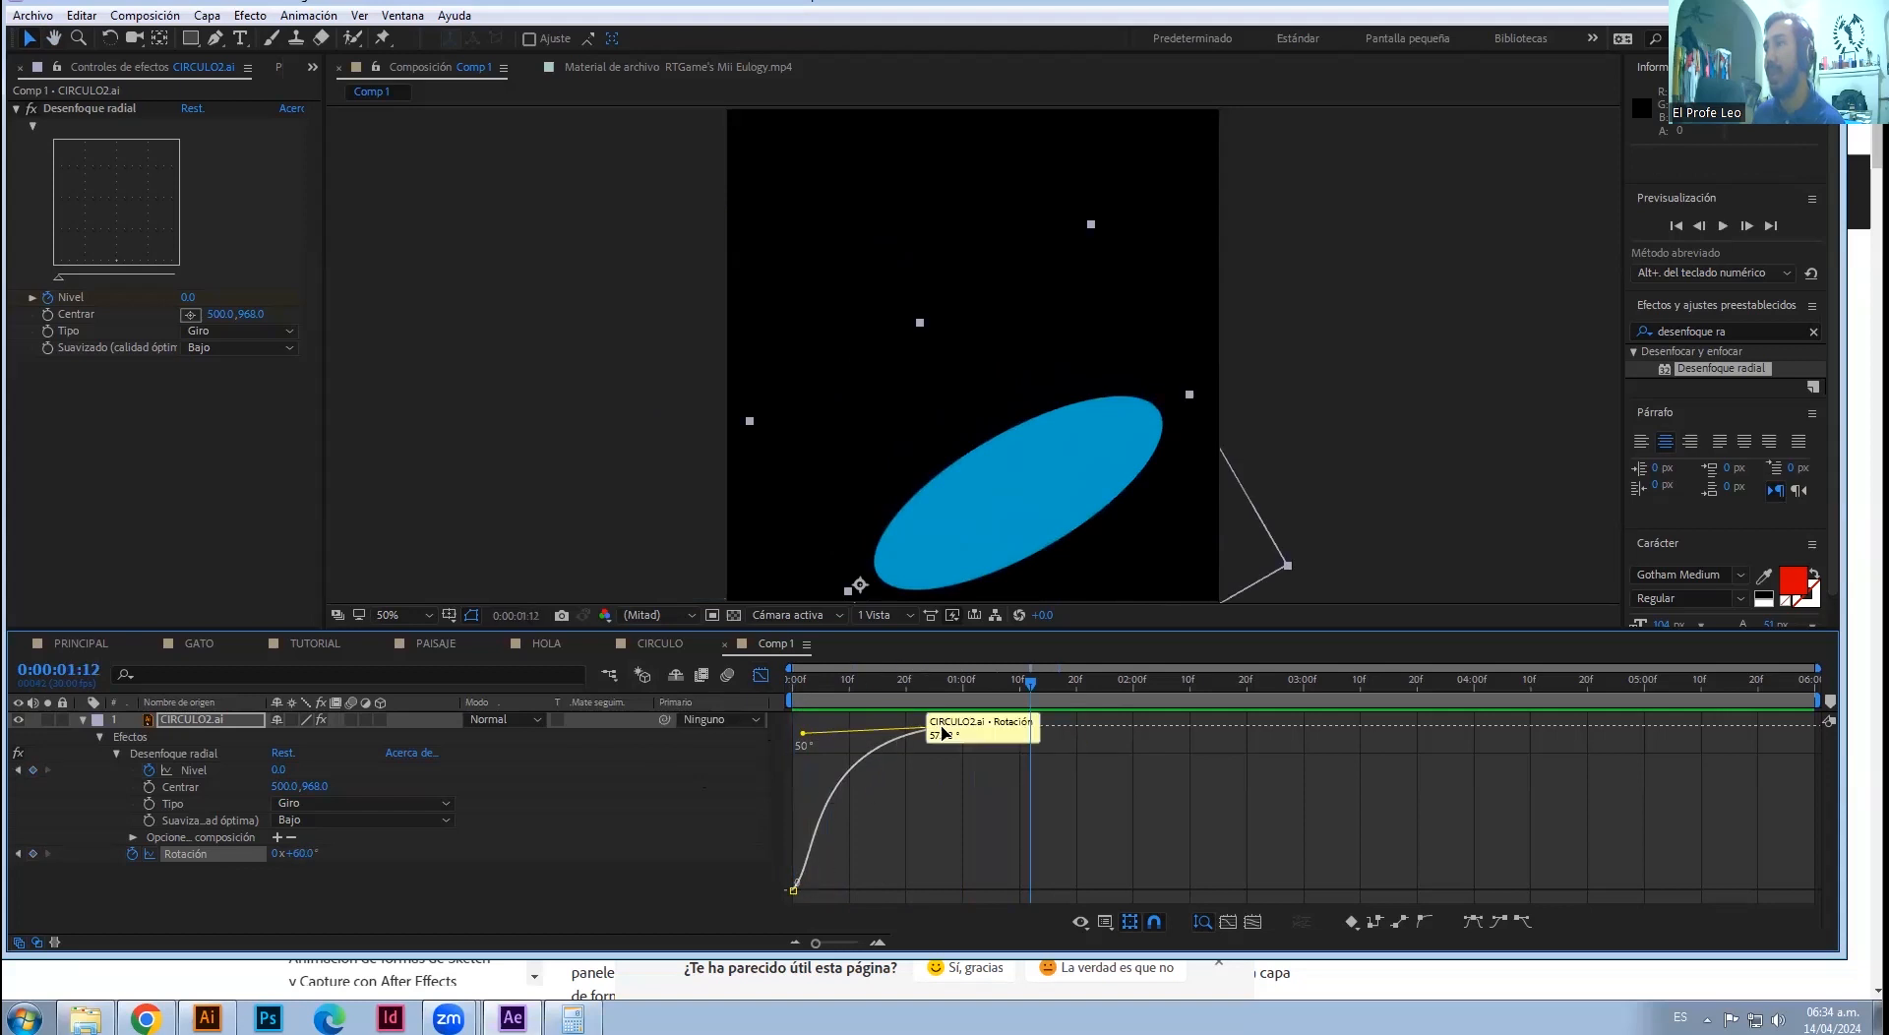
# - Pull the 60° keyframe's incoming handle down to nearly vertical for a slow start and abrupt finish, and preview the motion
pyautogui.moveTo(803, 733); pyautogui.dragTo(953, 874)
pyautogui.moveTo(964, 681); pyautogui.dragTo(730, 683)
pyautogui.press('space')
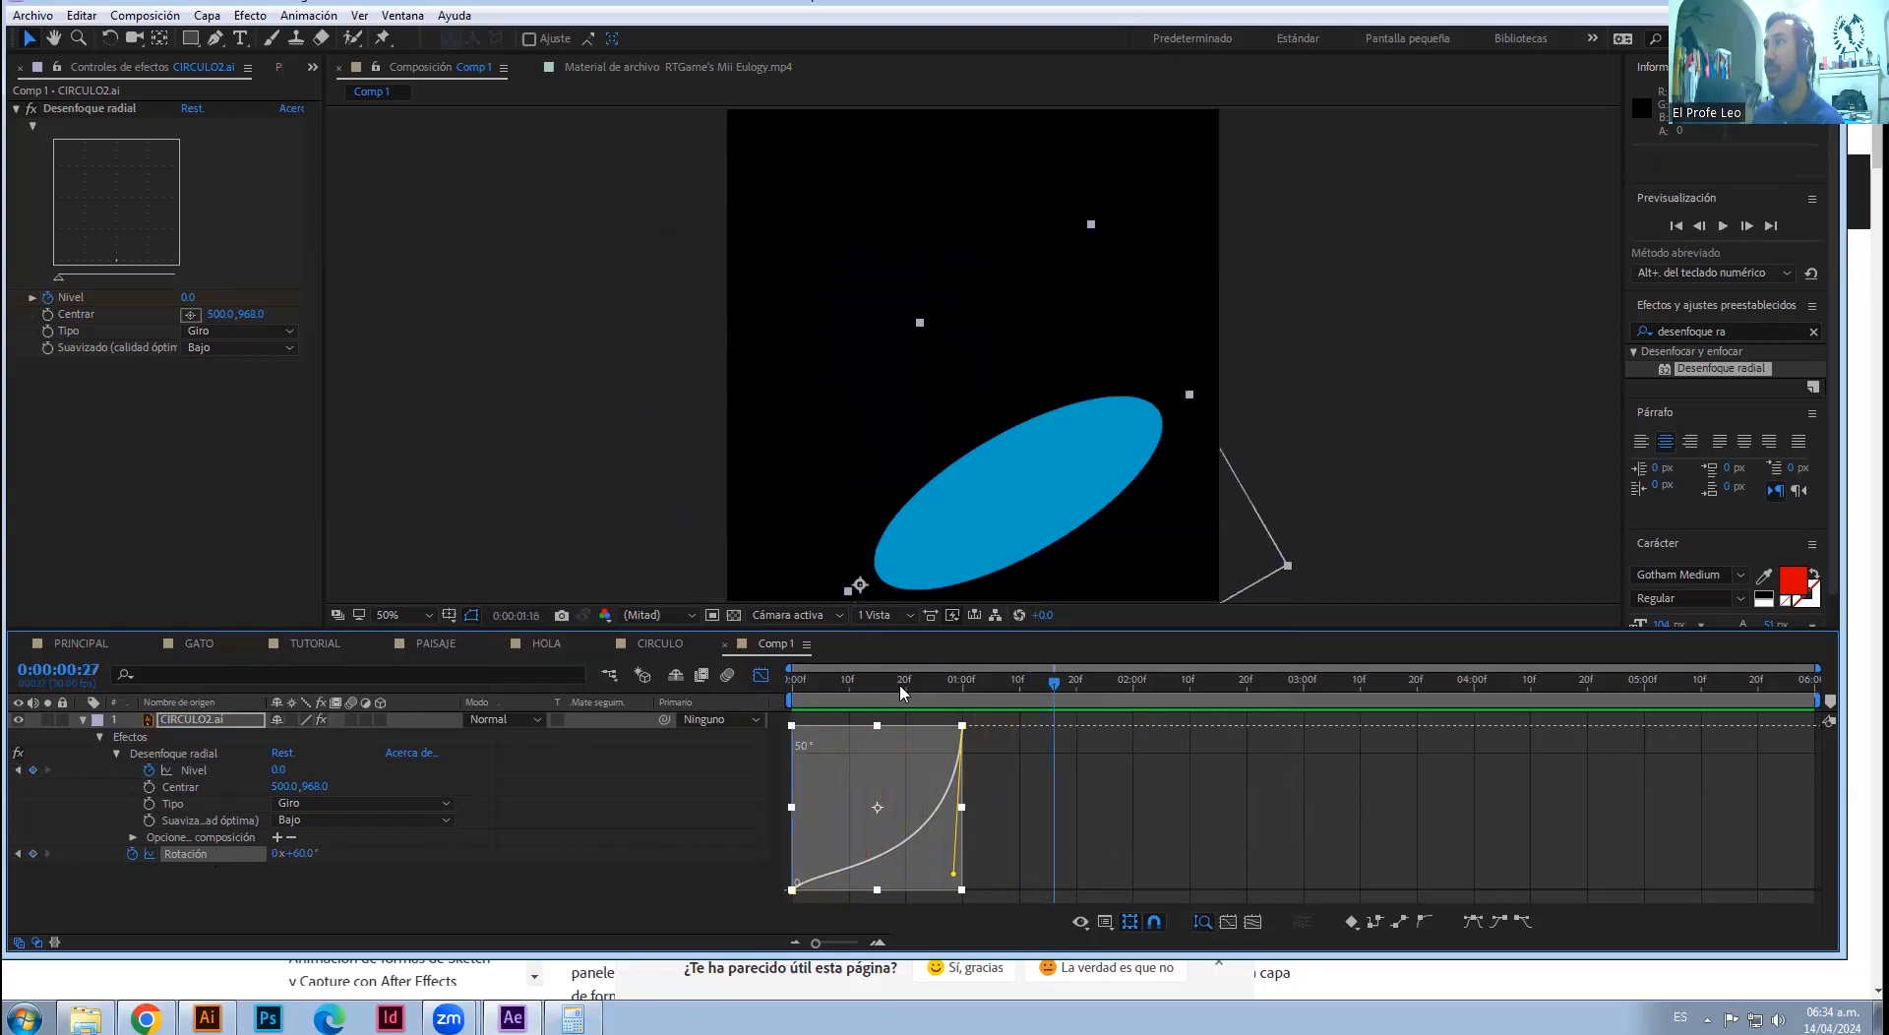
pyautogui.press('space')
pyautogui.press('space')
pyautogui.press('space')
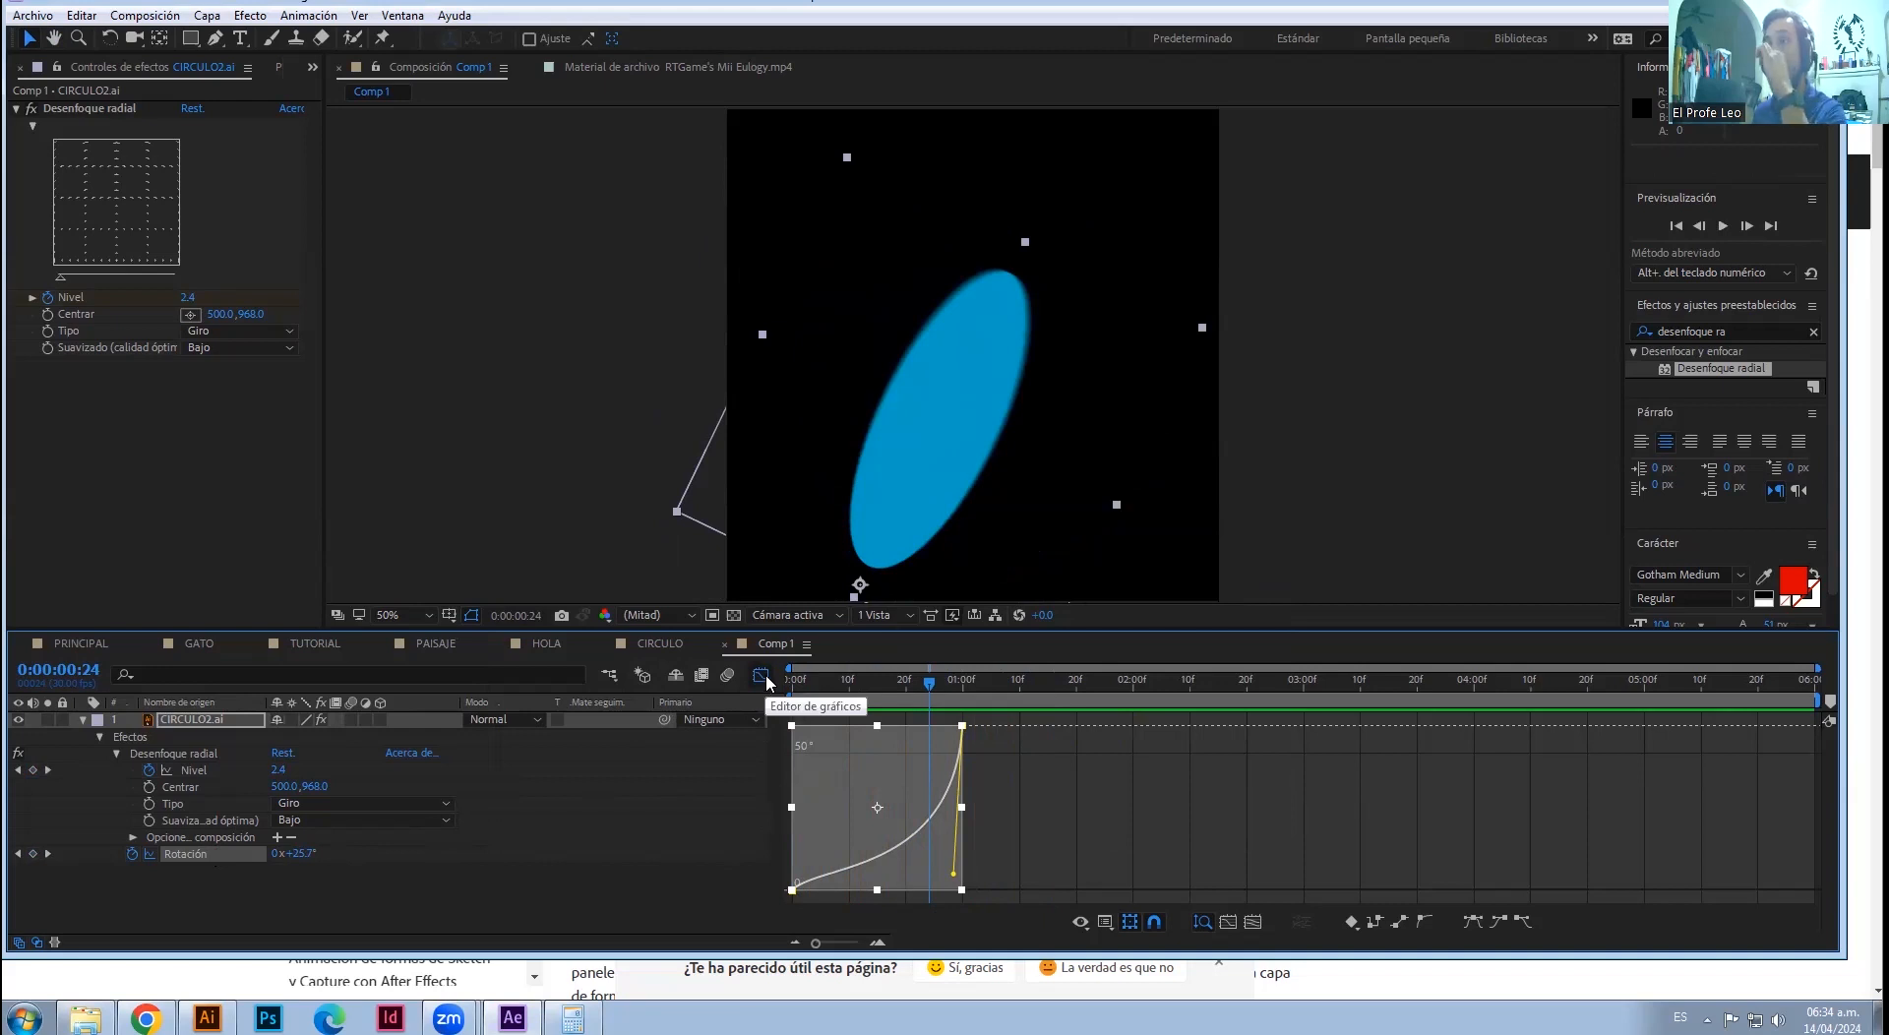
# - Reshape the rotation curve to rise steeply and level off by moving the 60° keyframe's handle up near the first frame
pyautogui.moveTo(952, 878); pyautogui.dragTo(812, 755)
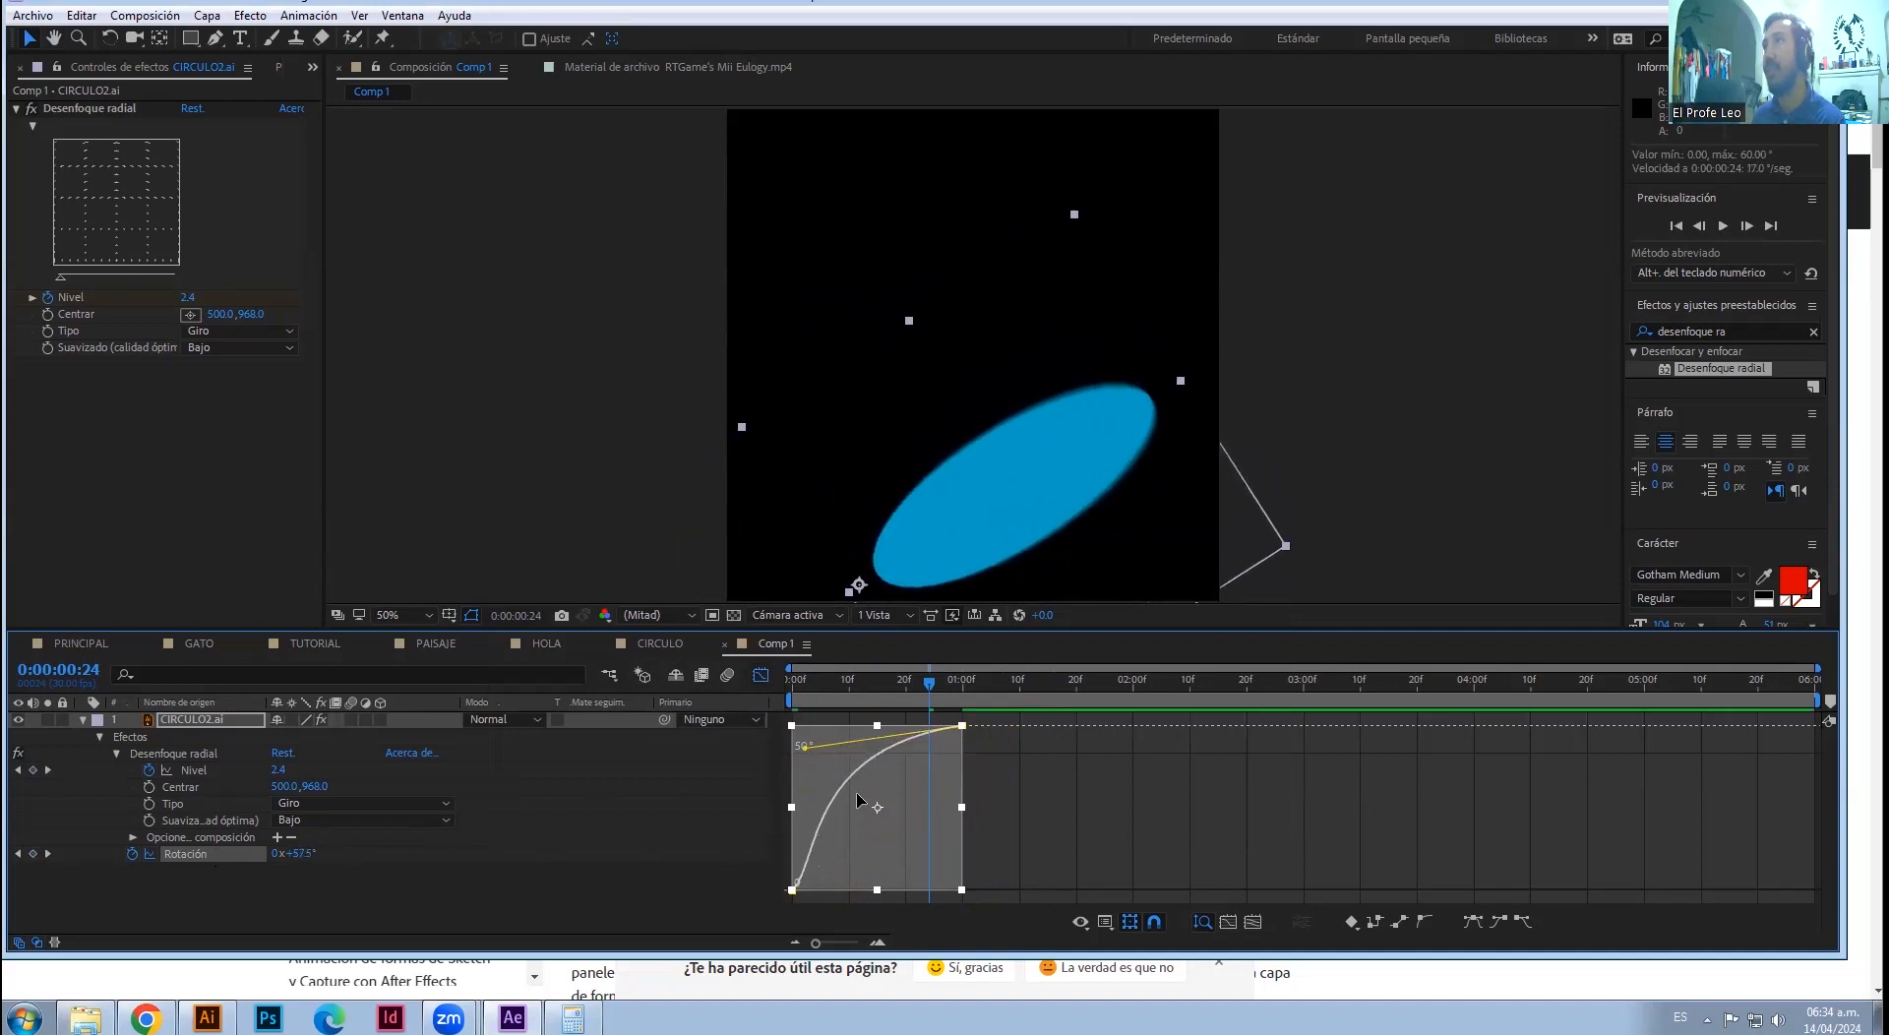
# - Add a middle keyframe to the rotation curve with the Pen tool, move it later and lower to about frame 20, and preview the motion
pyautogui.click(214, 40)
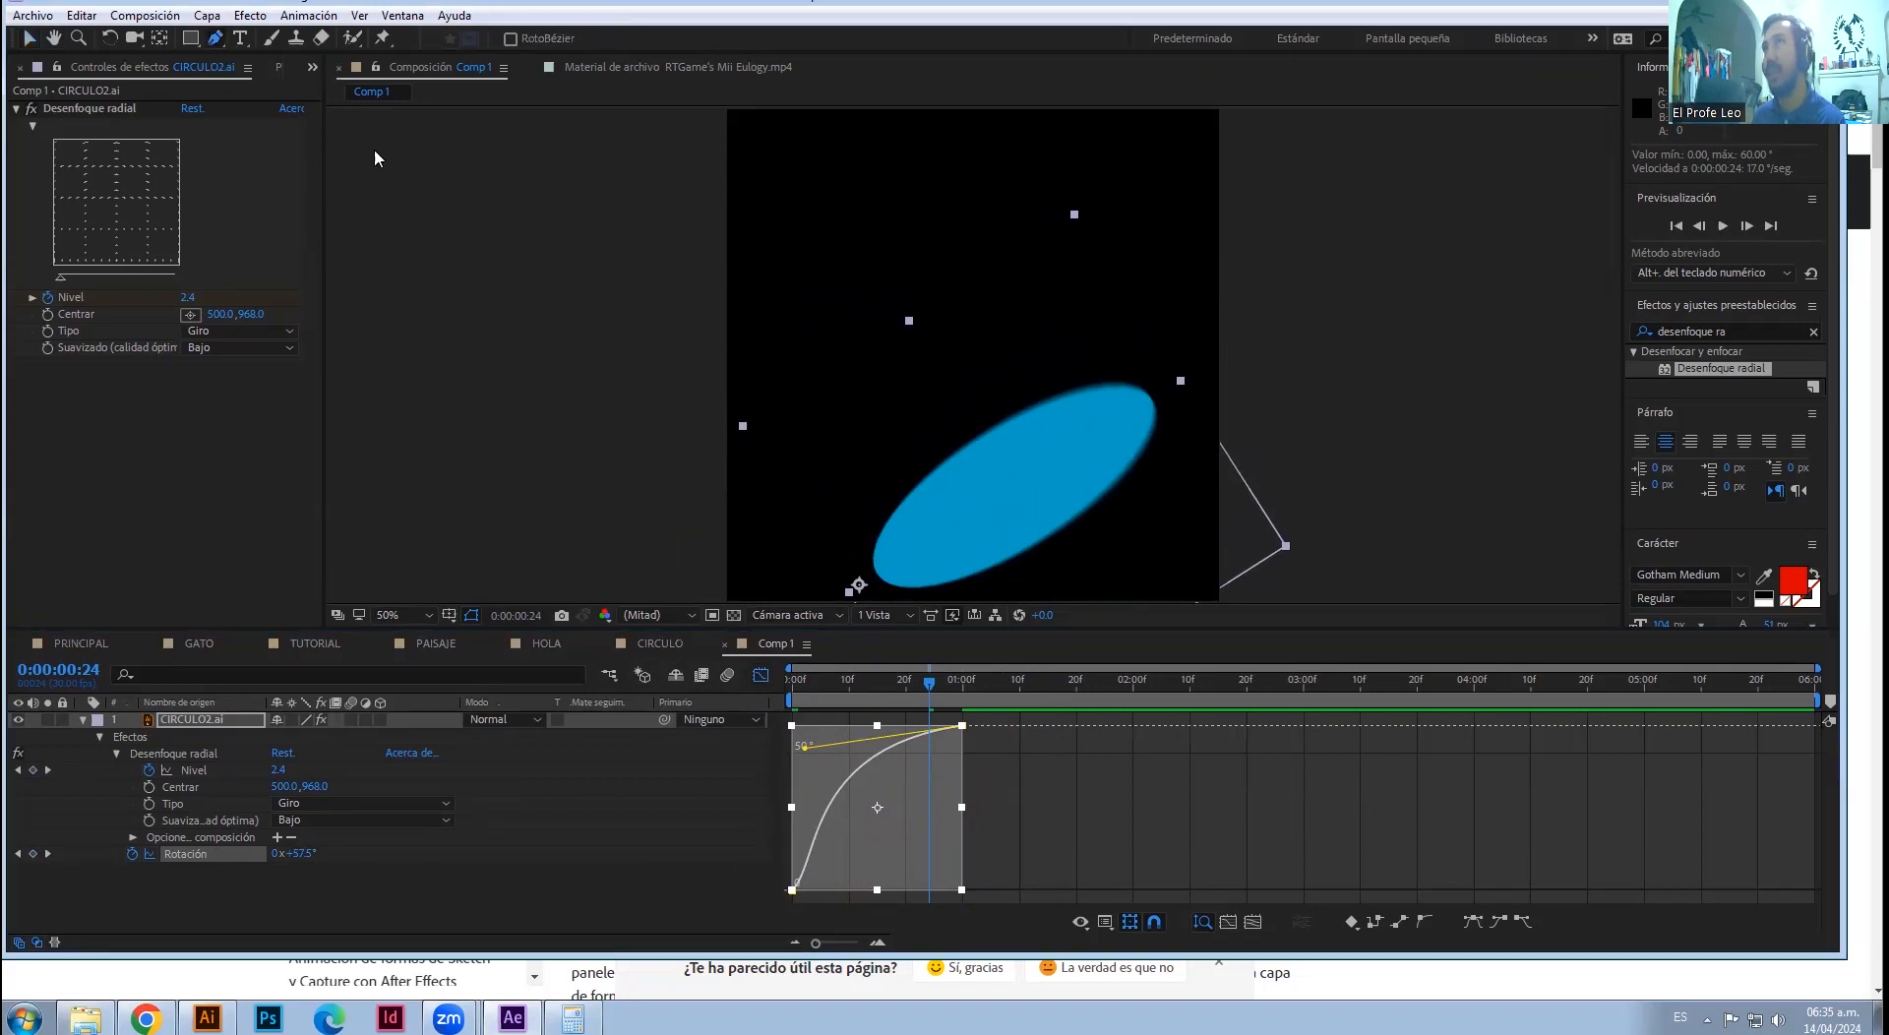
pyautogui.click(844, 786)
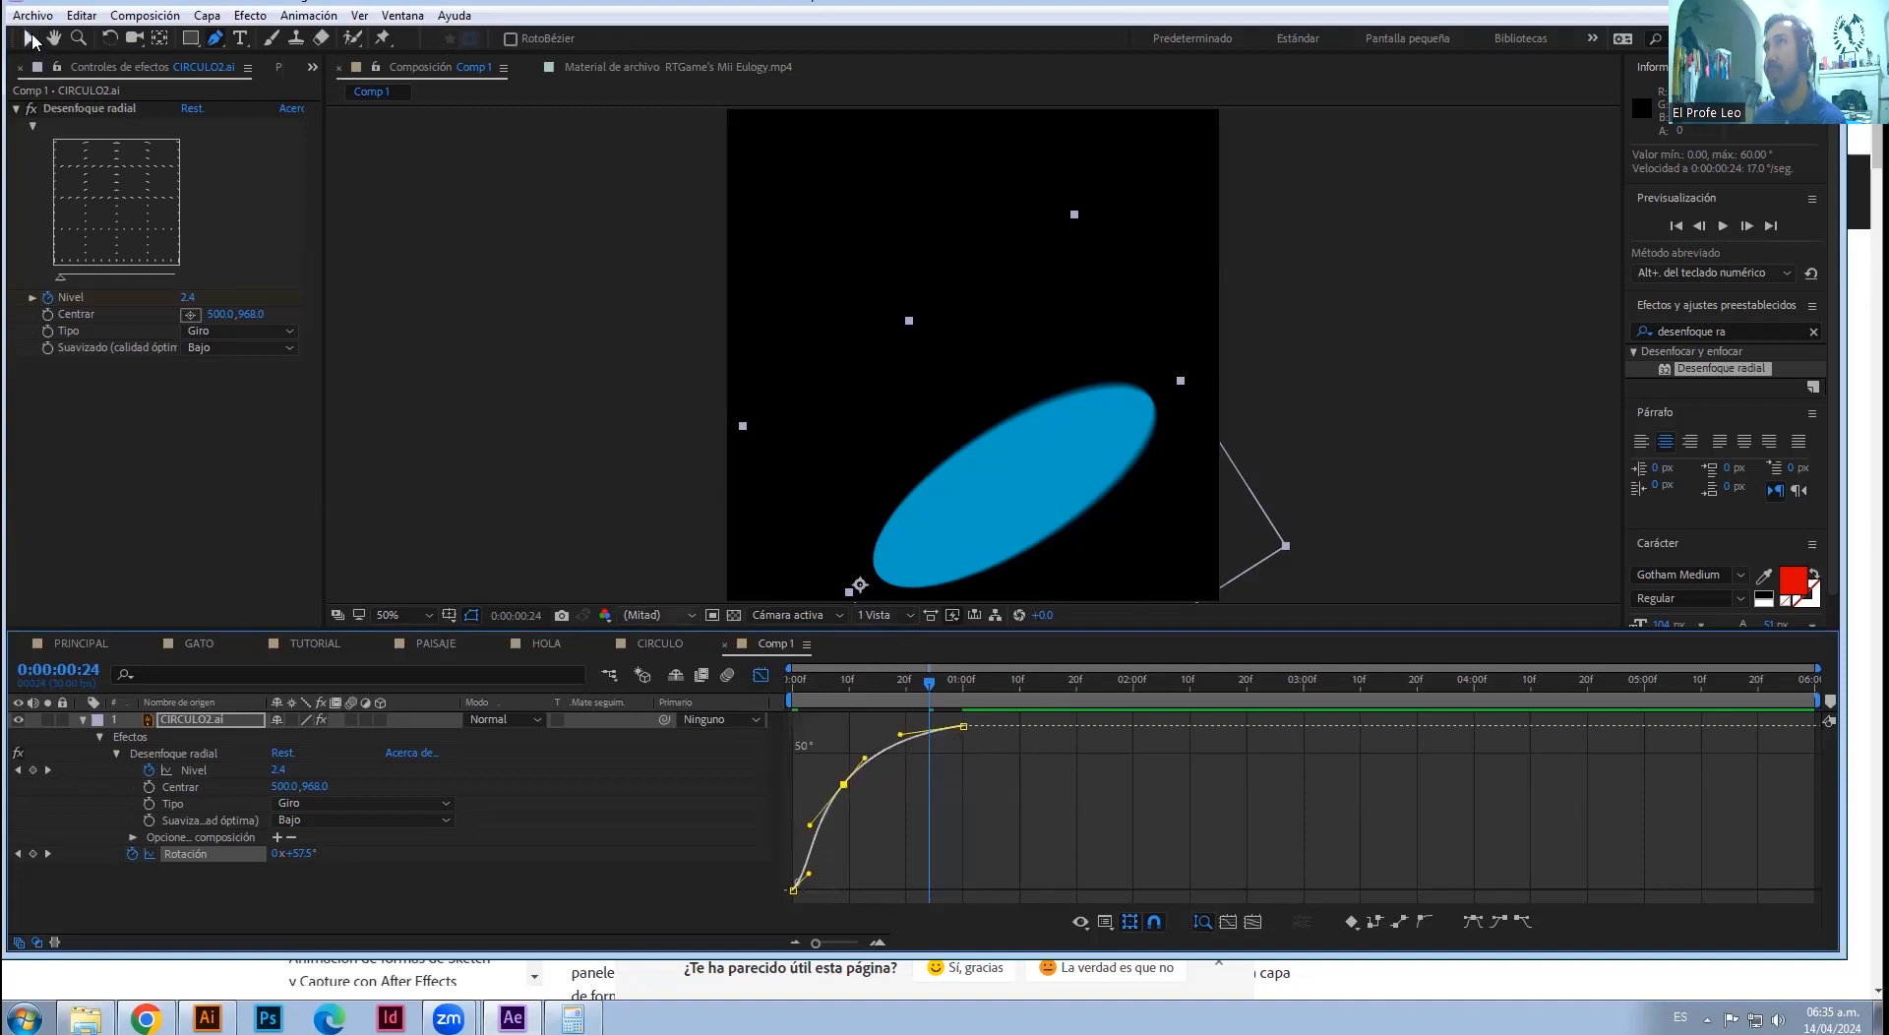
pyautogui.click(29, 40)
pyautogui.moveTo(842, 787); pyautogui.dragTo(911, 834)
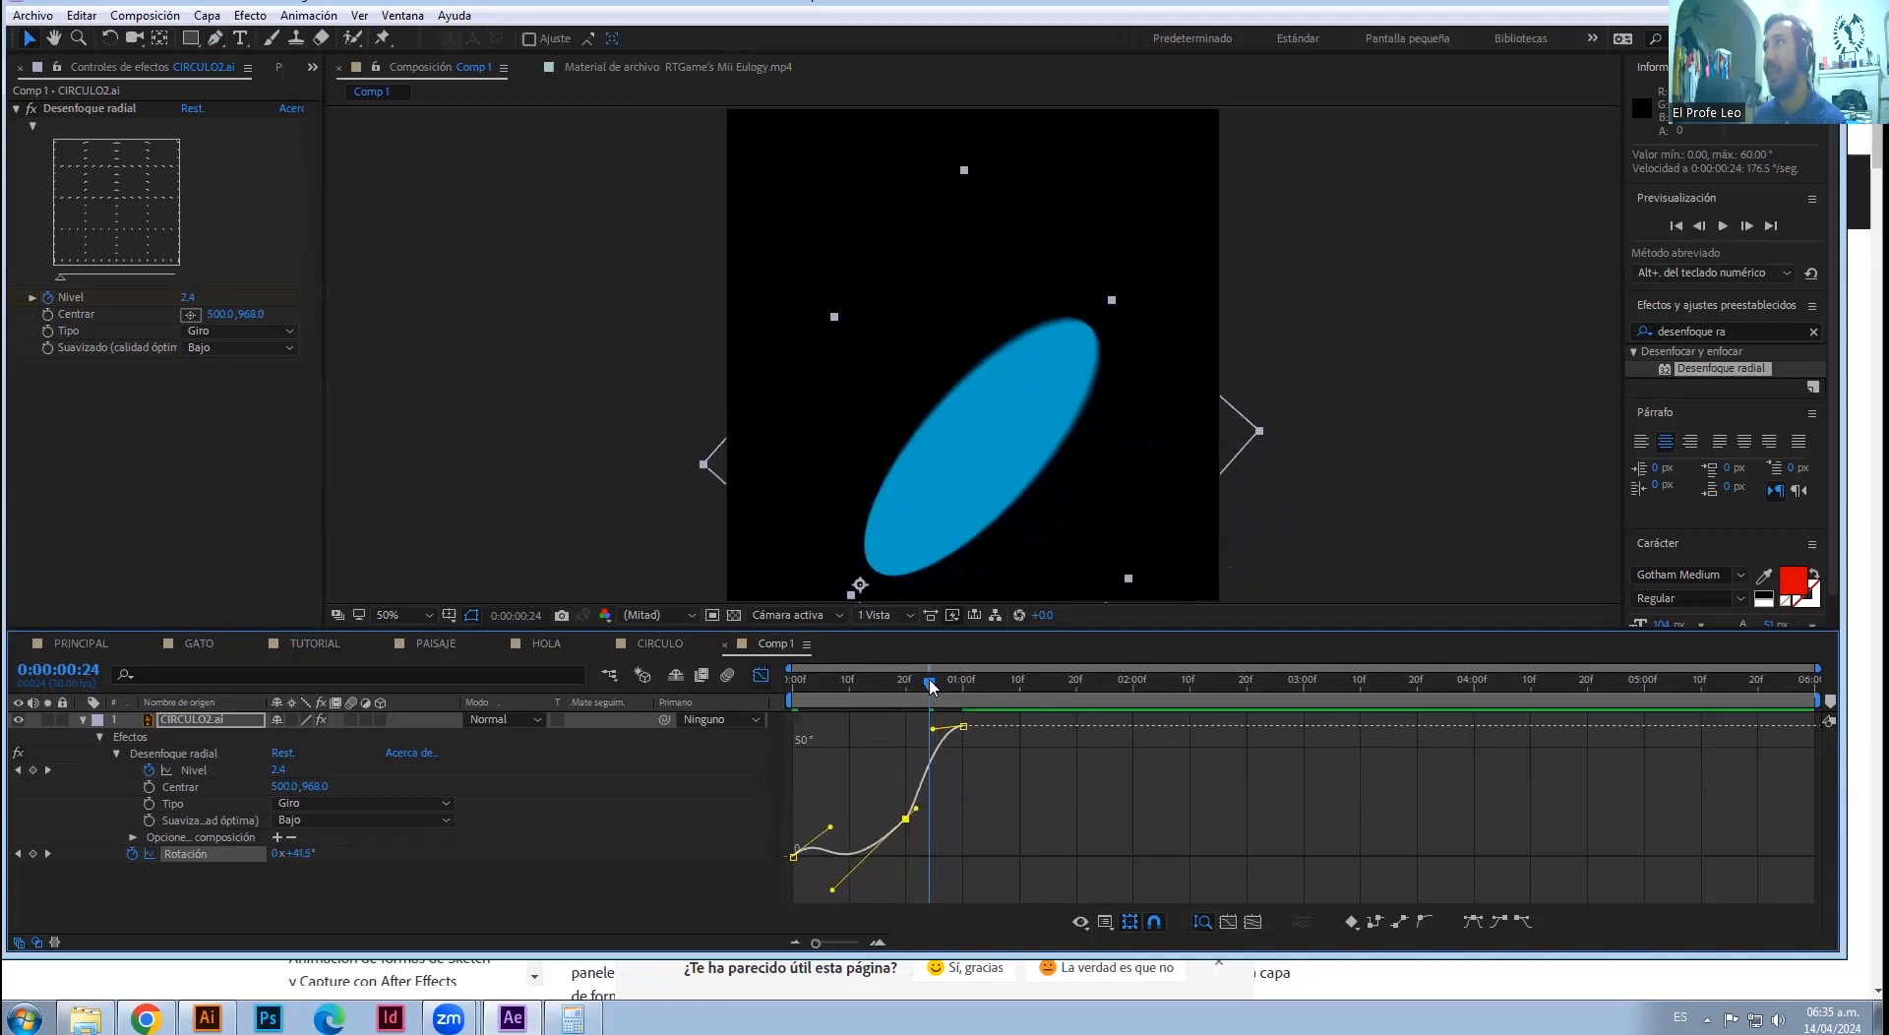
pyautogui.press('space')
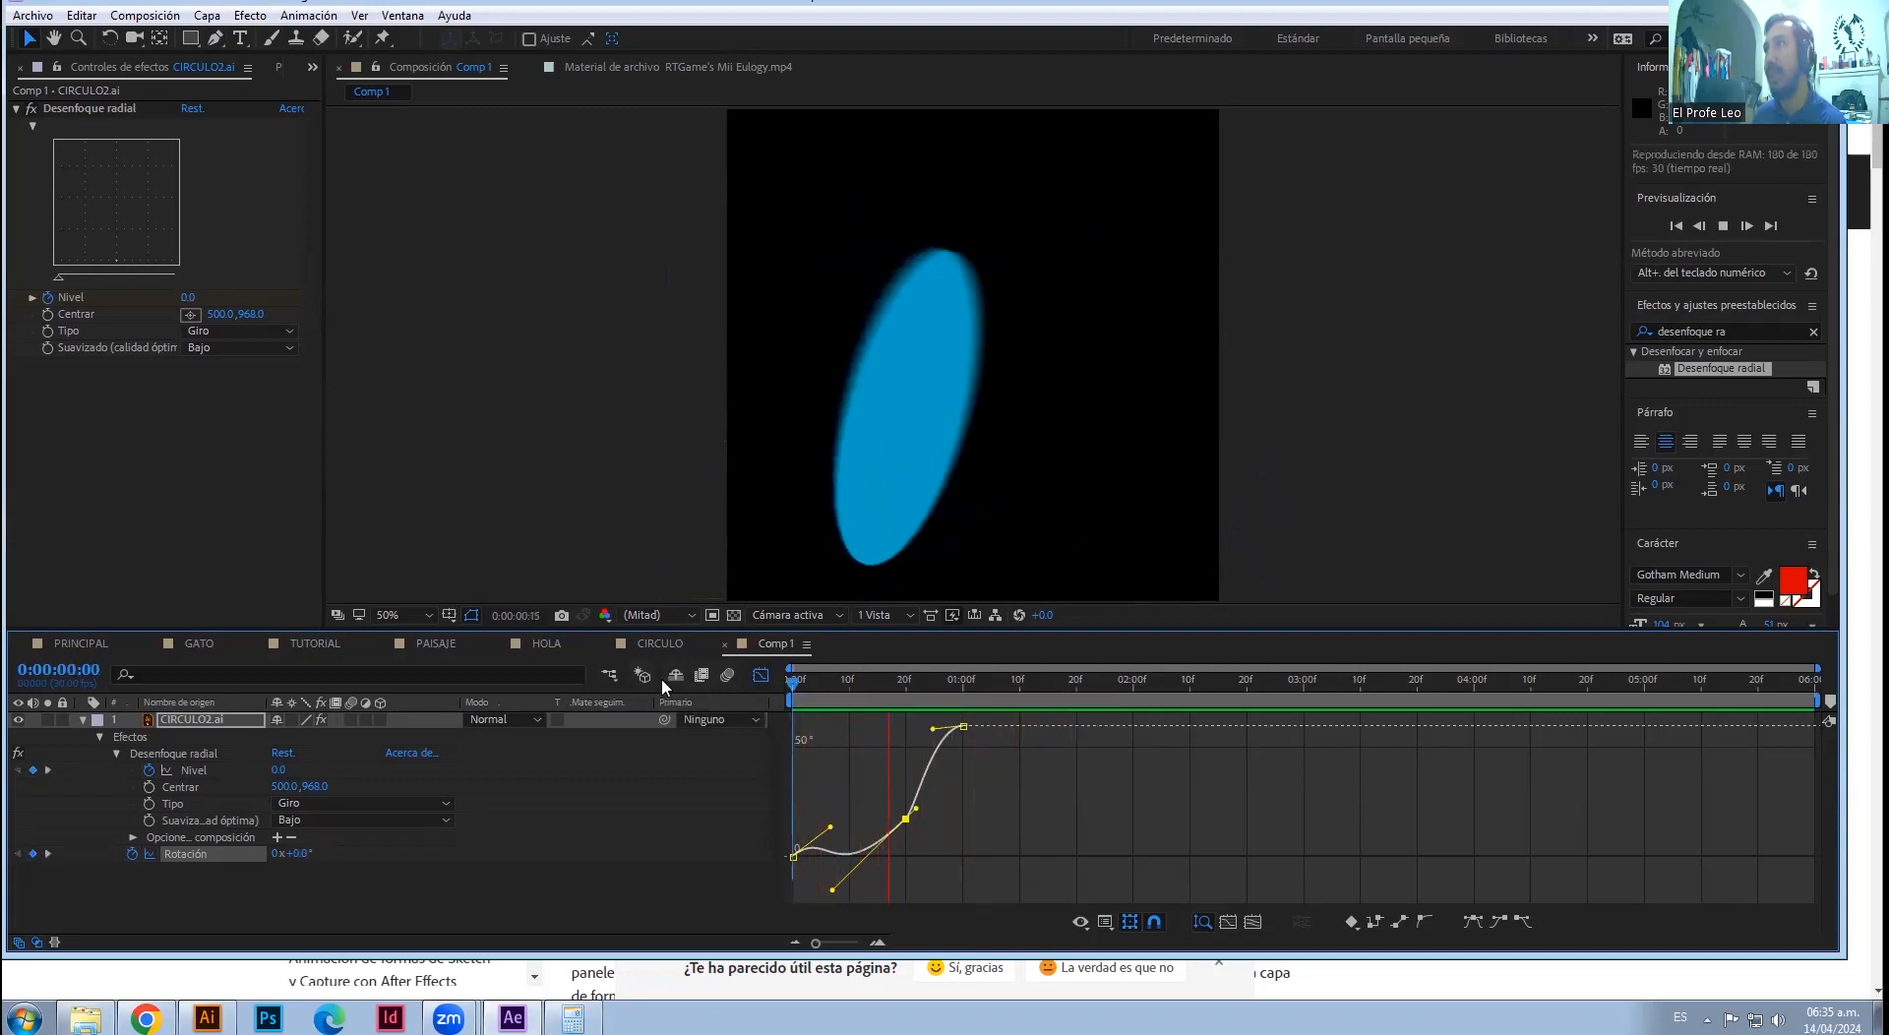
pyautogui.moveTo(1018, 679); pyautogui.dragTo(964, 666)
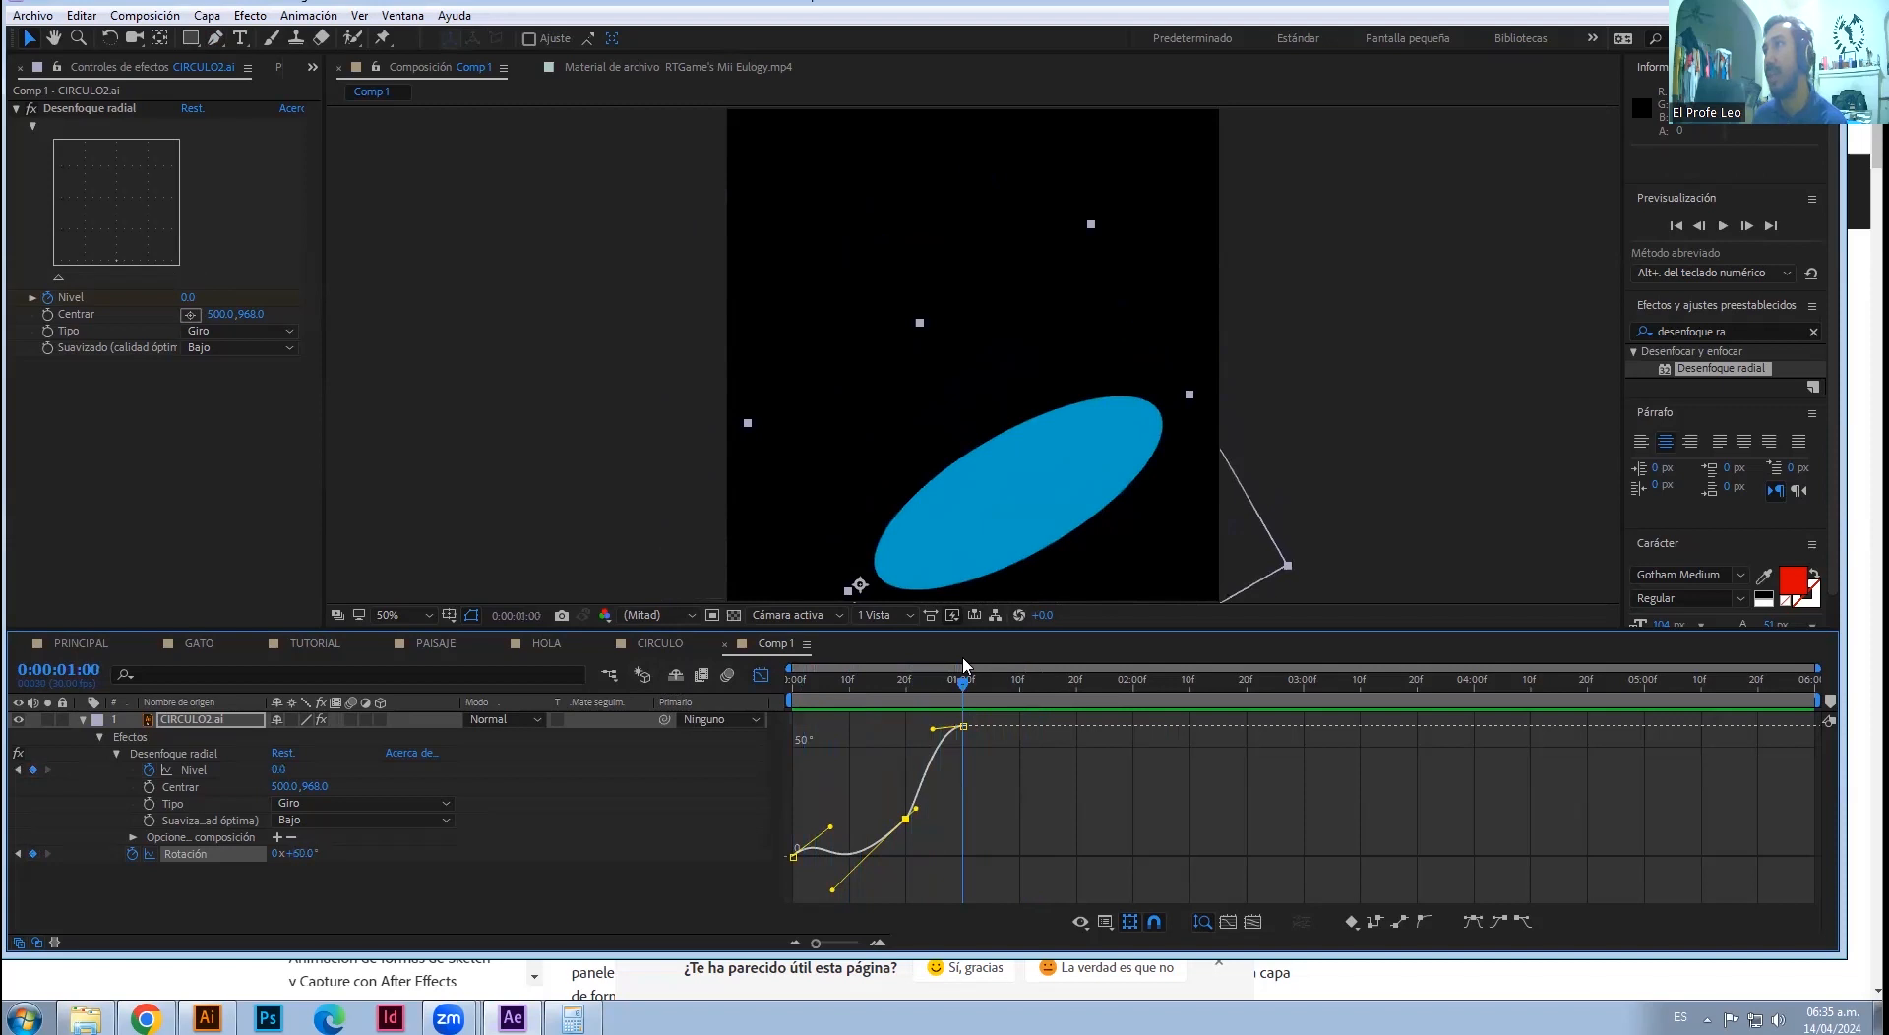
# - Shift the middle rotation keyframe slightly earlier, steepen the first keyframe's outgoing handle, and preview the motion
pyautogui.moveTo(909, 825); pyautogui.dragTo(800, 822)
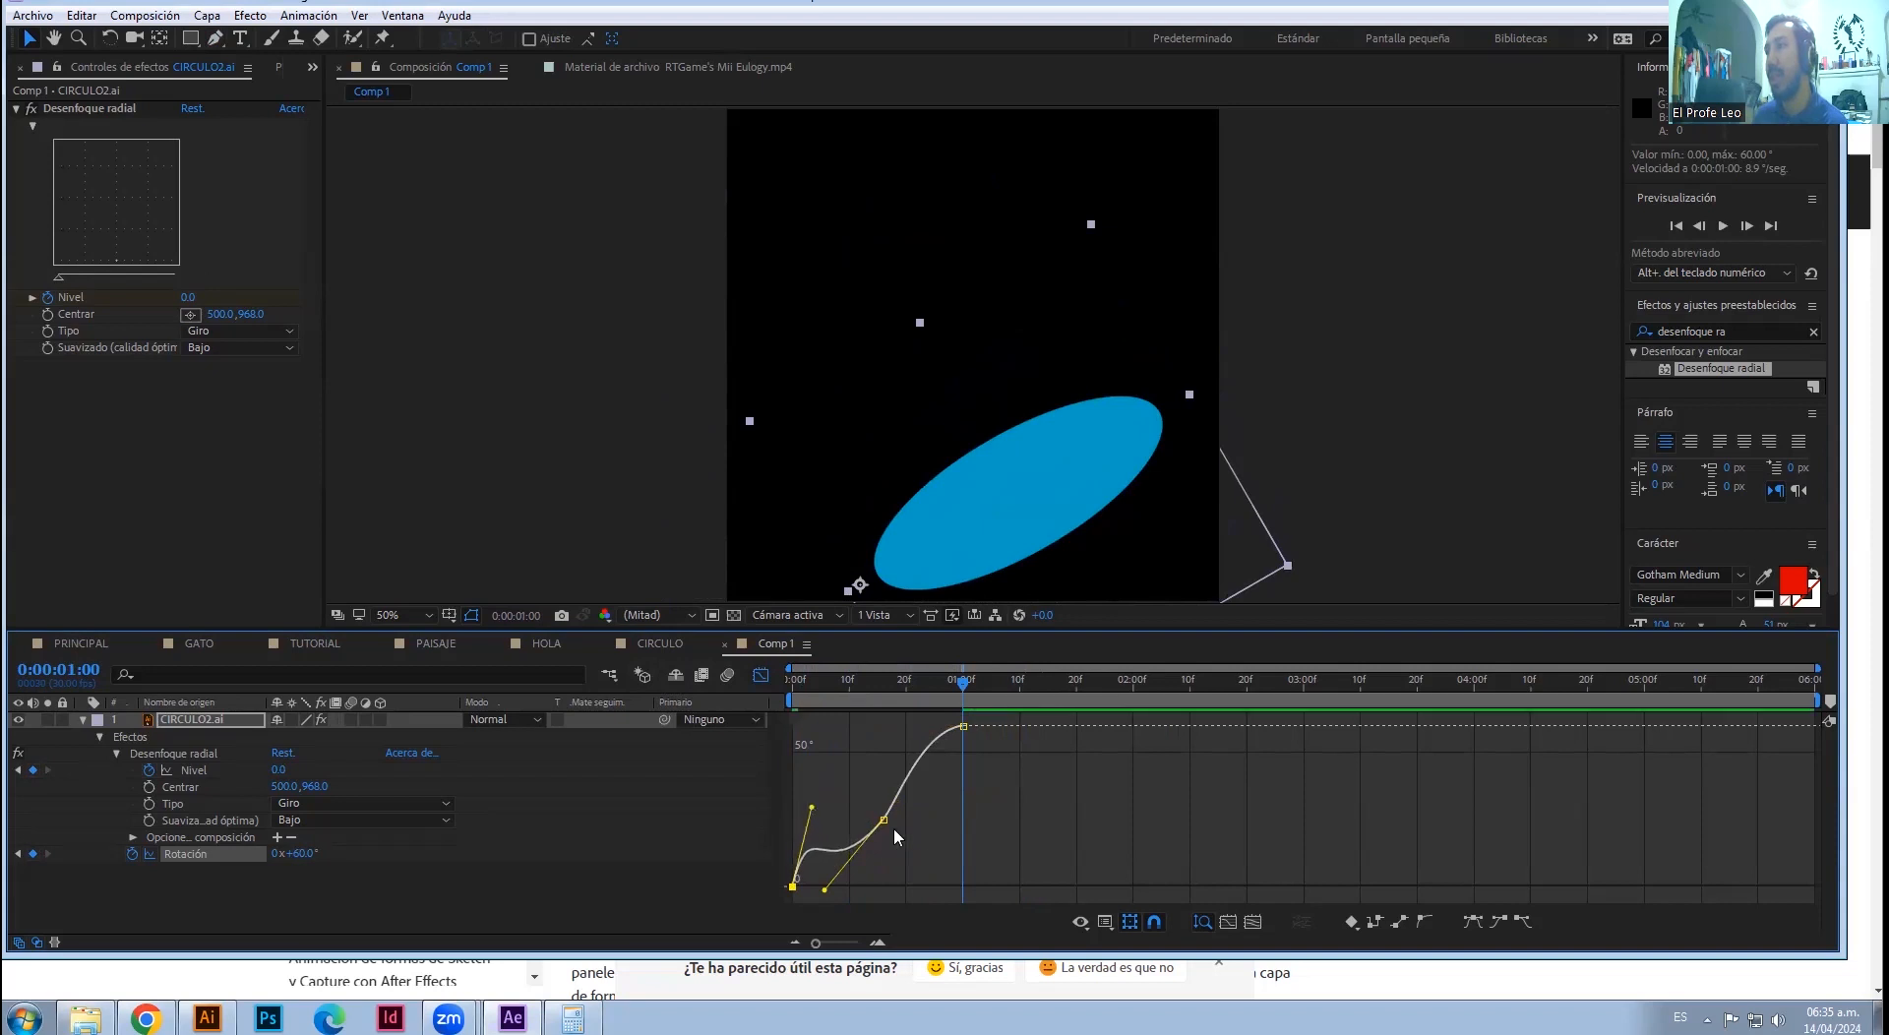
pyautogui.press('space')
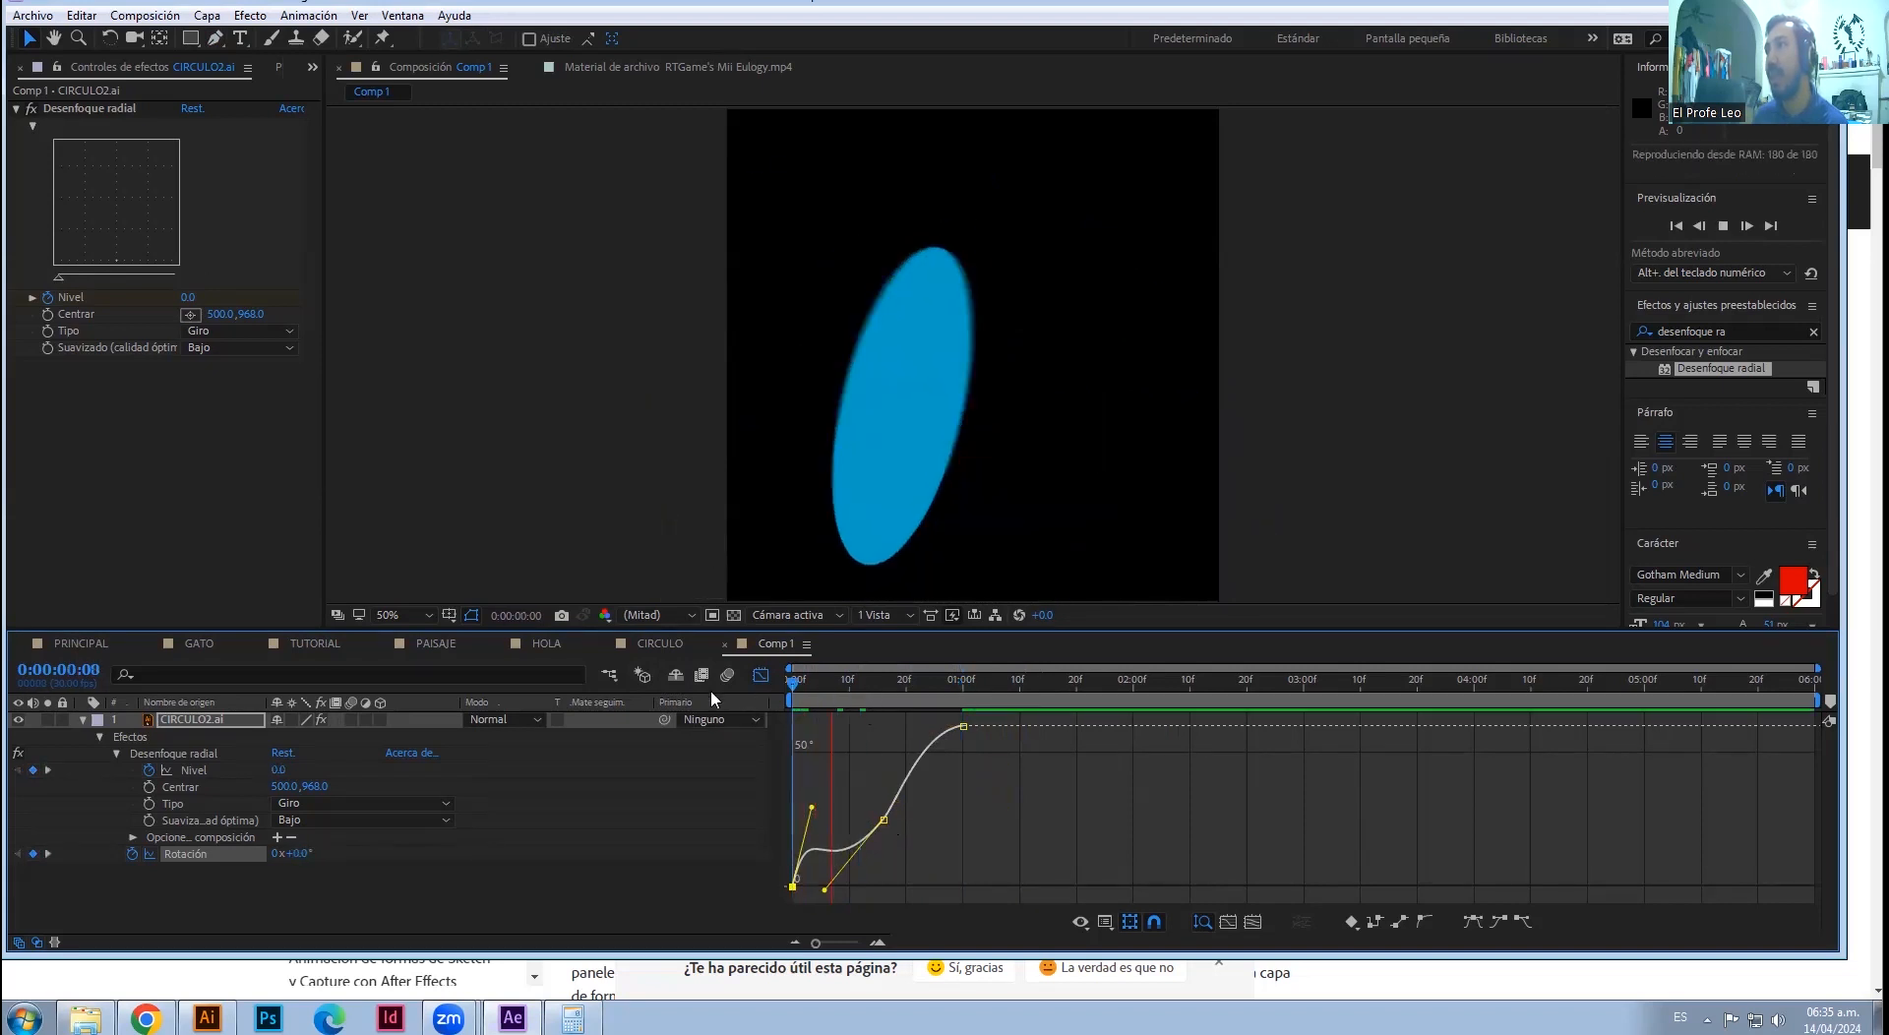
pyautogui.press('space')
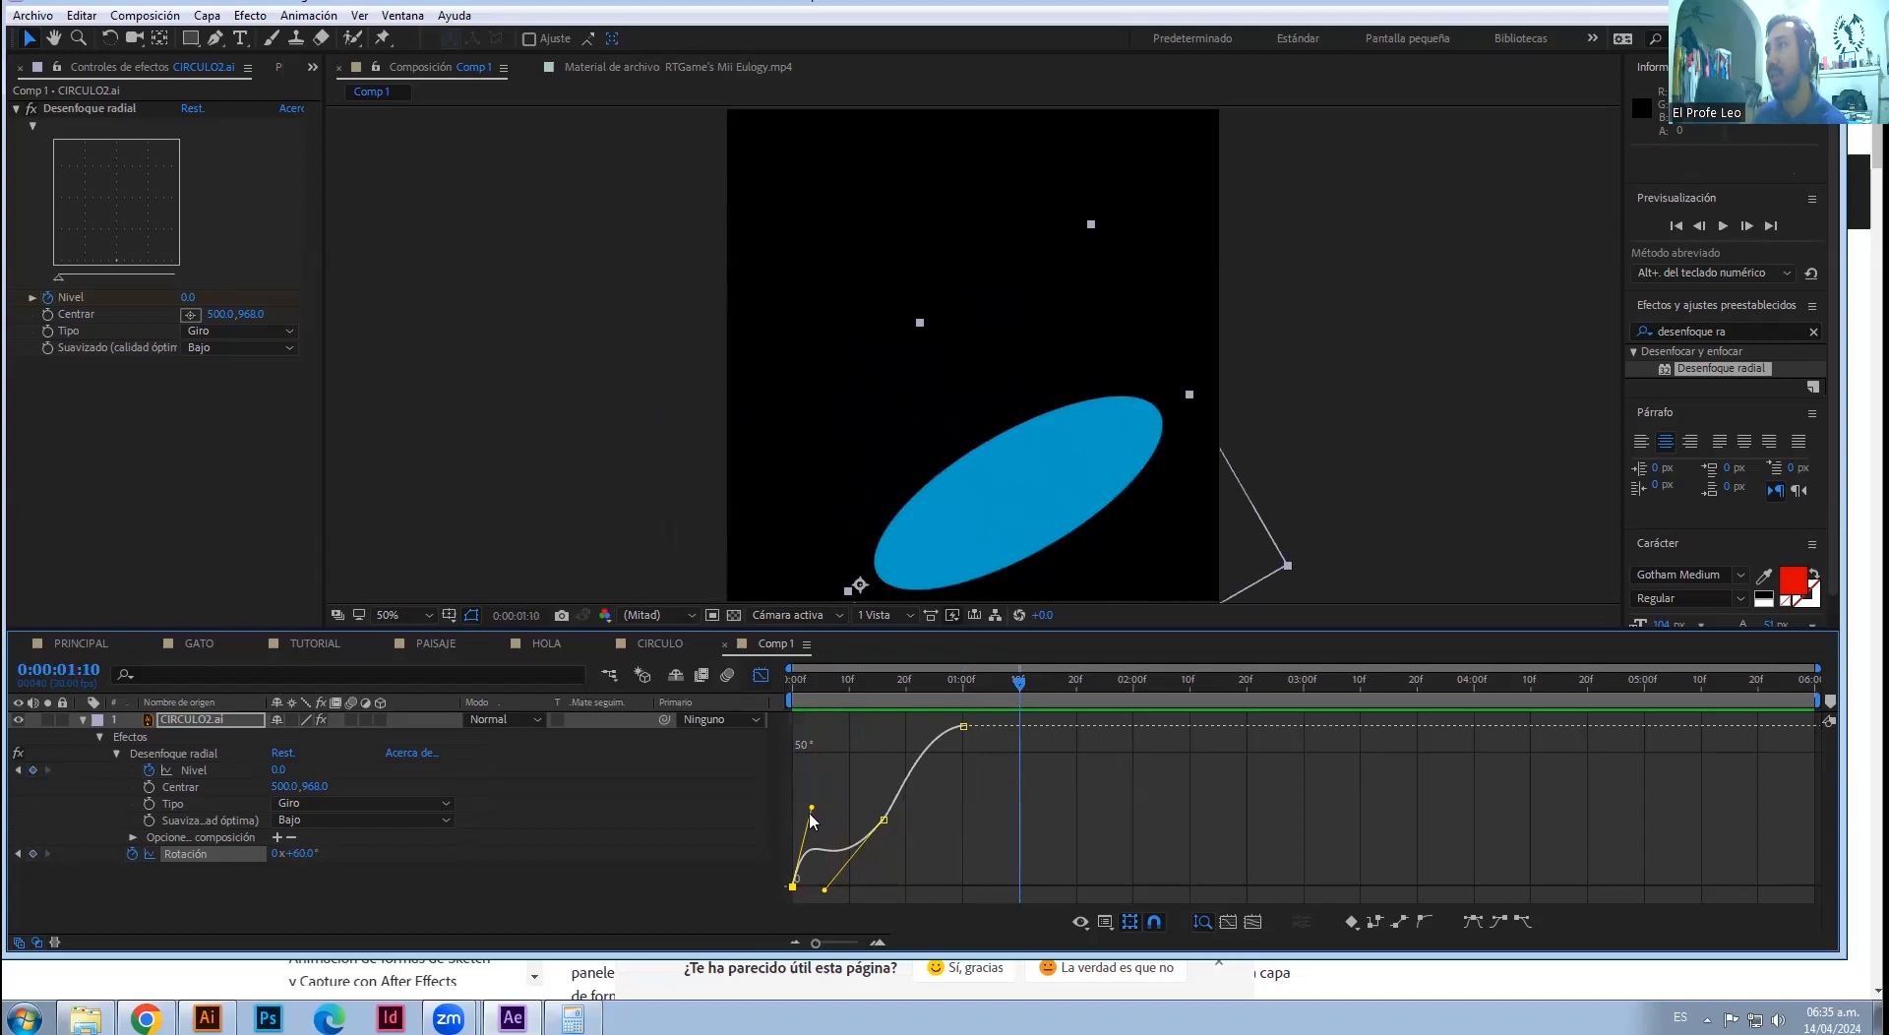
pyautogui.moveTo(812, 807); pyautogui.dragTo(810, 819)
pyautogui.moveTo(883, 683); pyautogui.dragTo(660, 679)
pyautogui.press('space')
pyautogui.press('space')
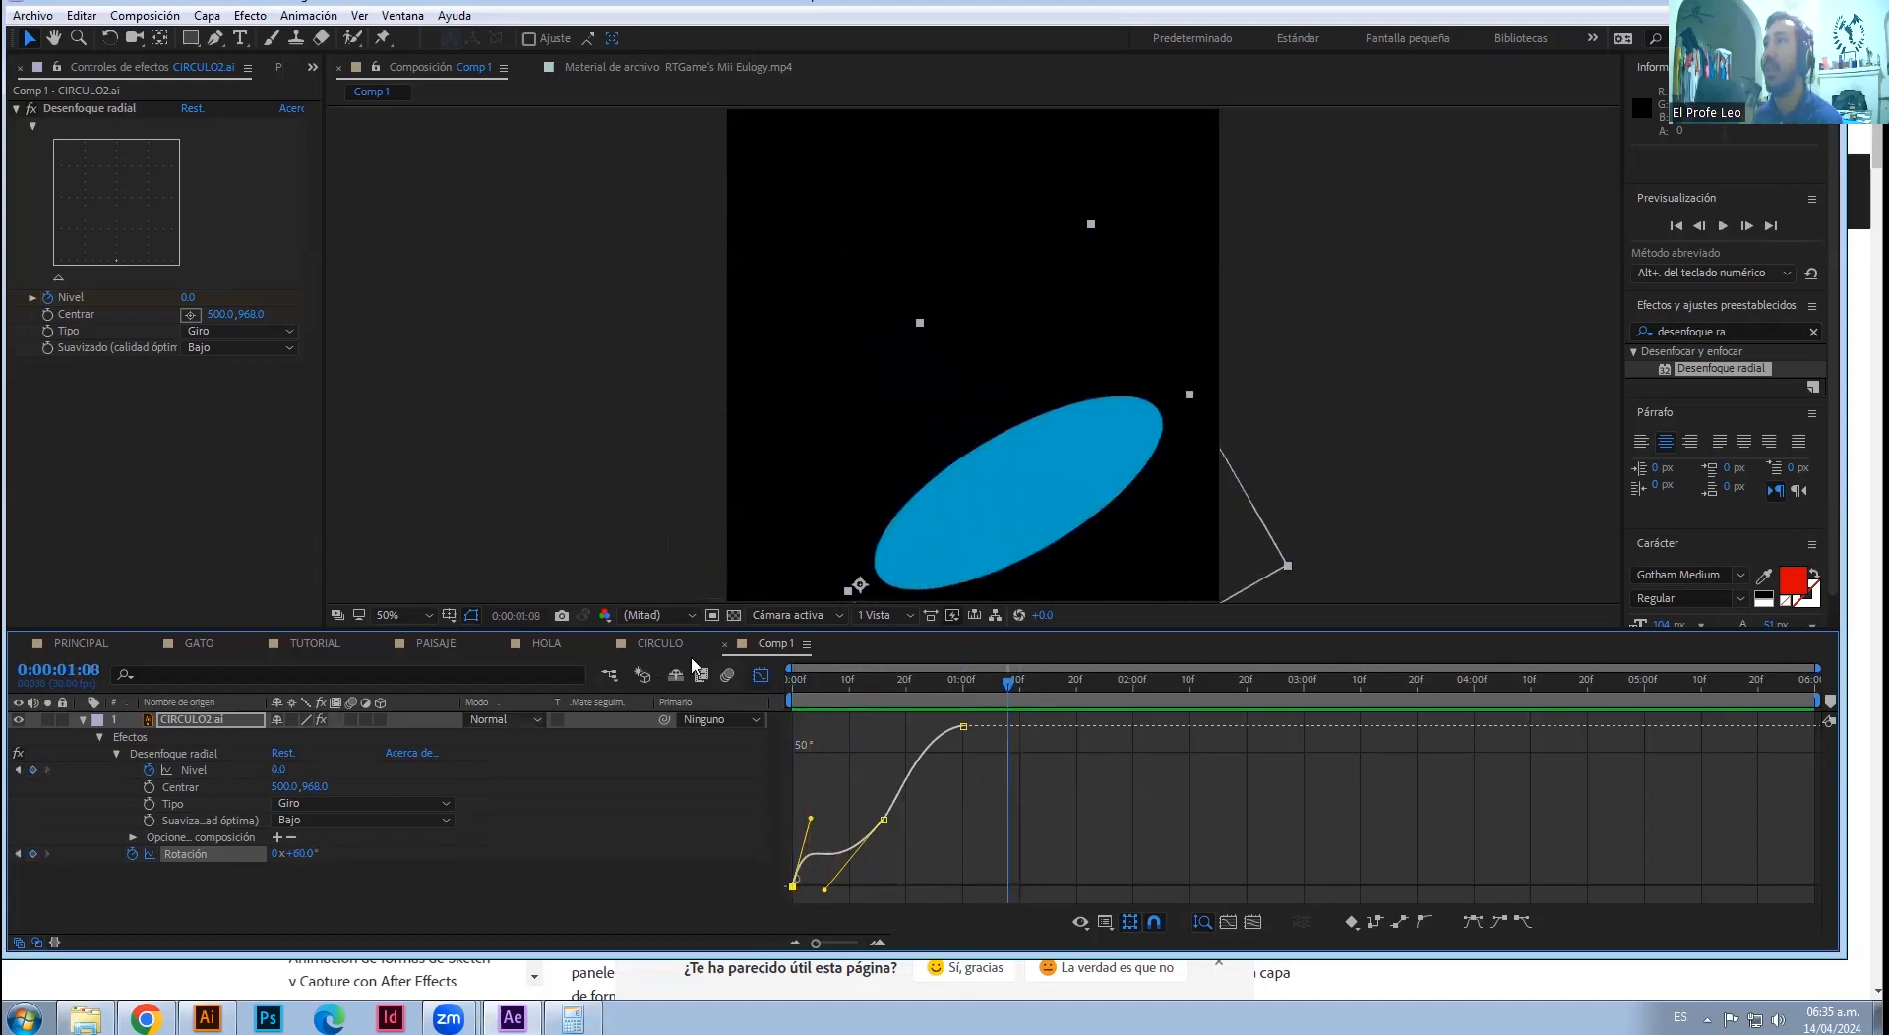
# - Leave the graph editor and play the animation from the first frame in the layer timeline
pyautogui.click(761, 675)
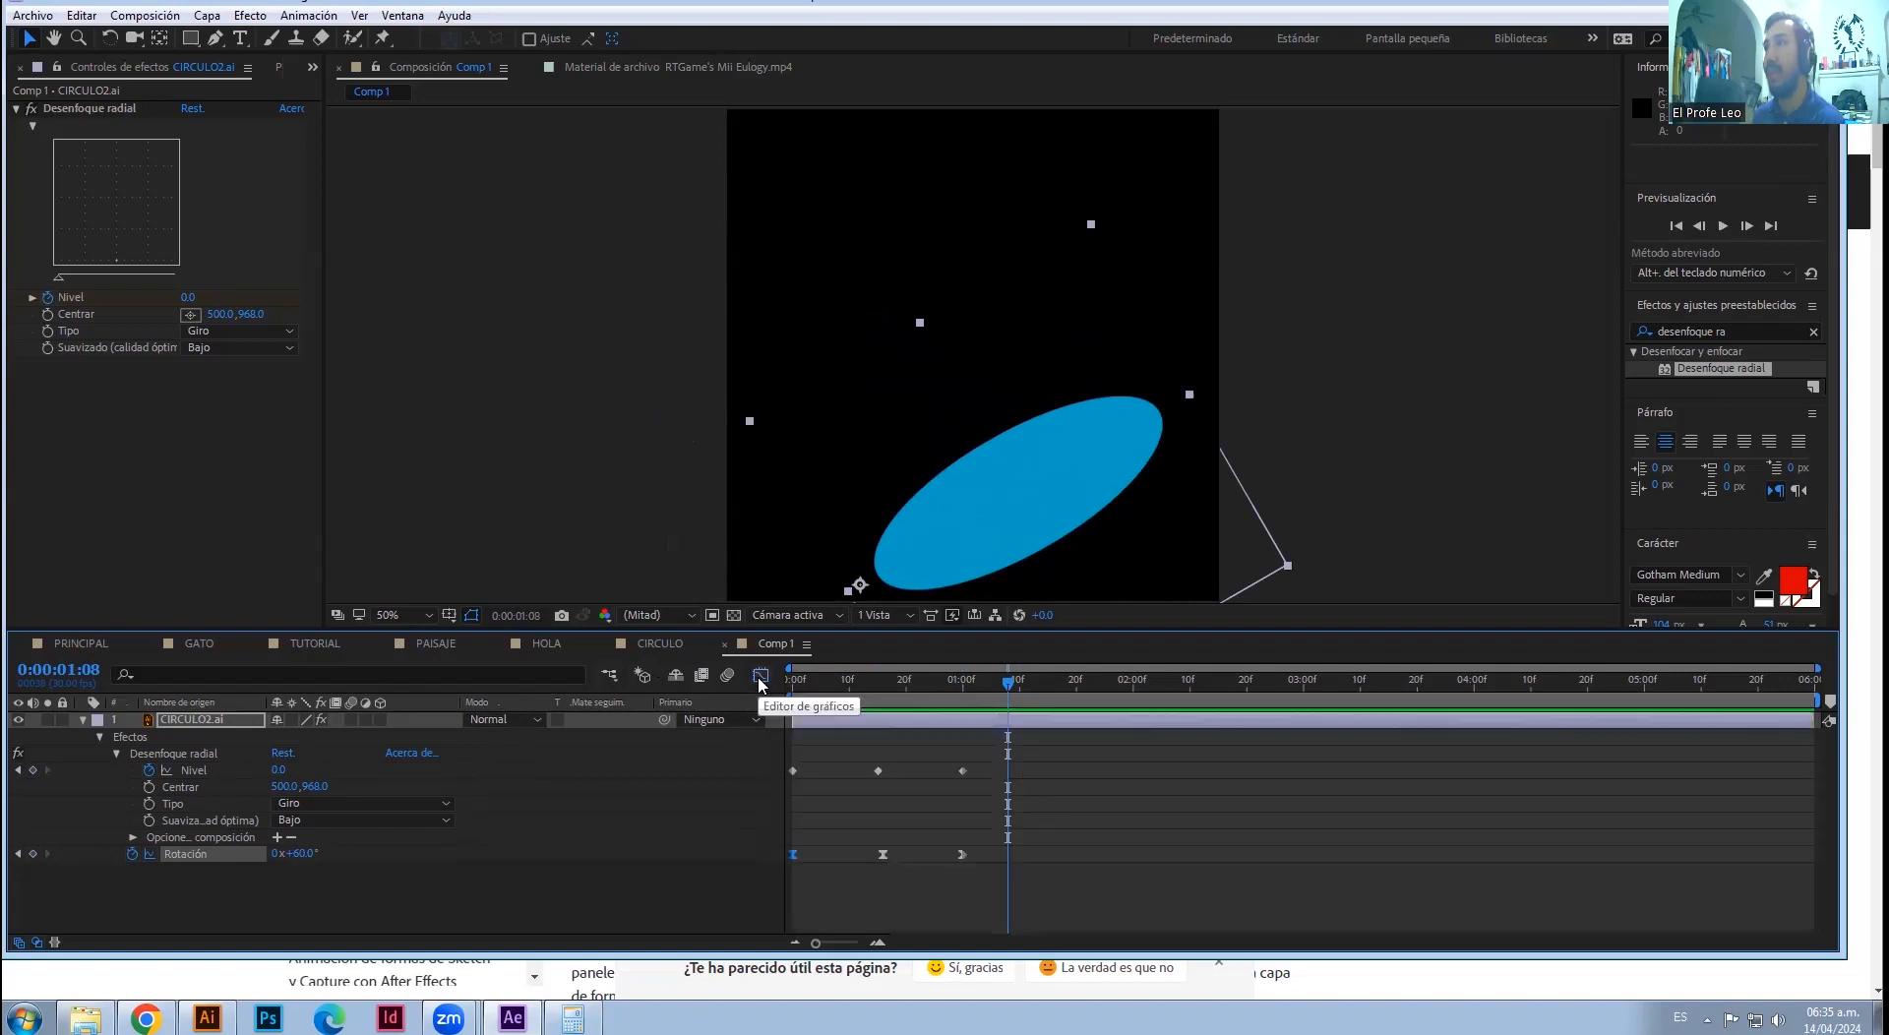
pyautogui.moveTo(989, 673); pyautogui.dragTo(716, 677)
pyautogui.press('space')
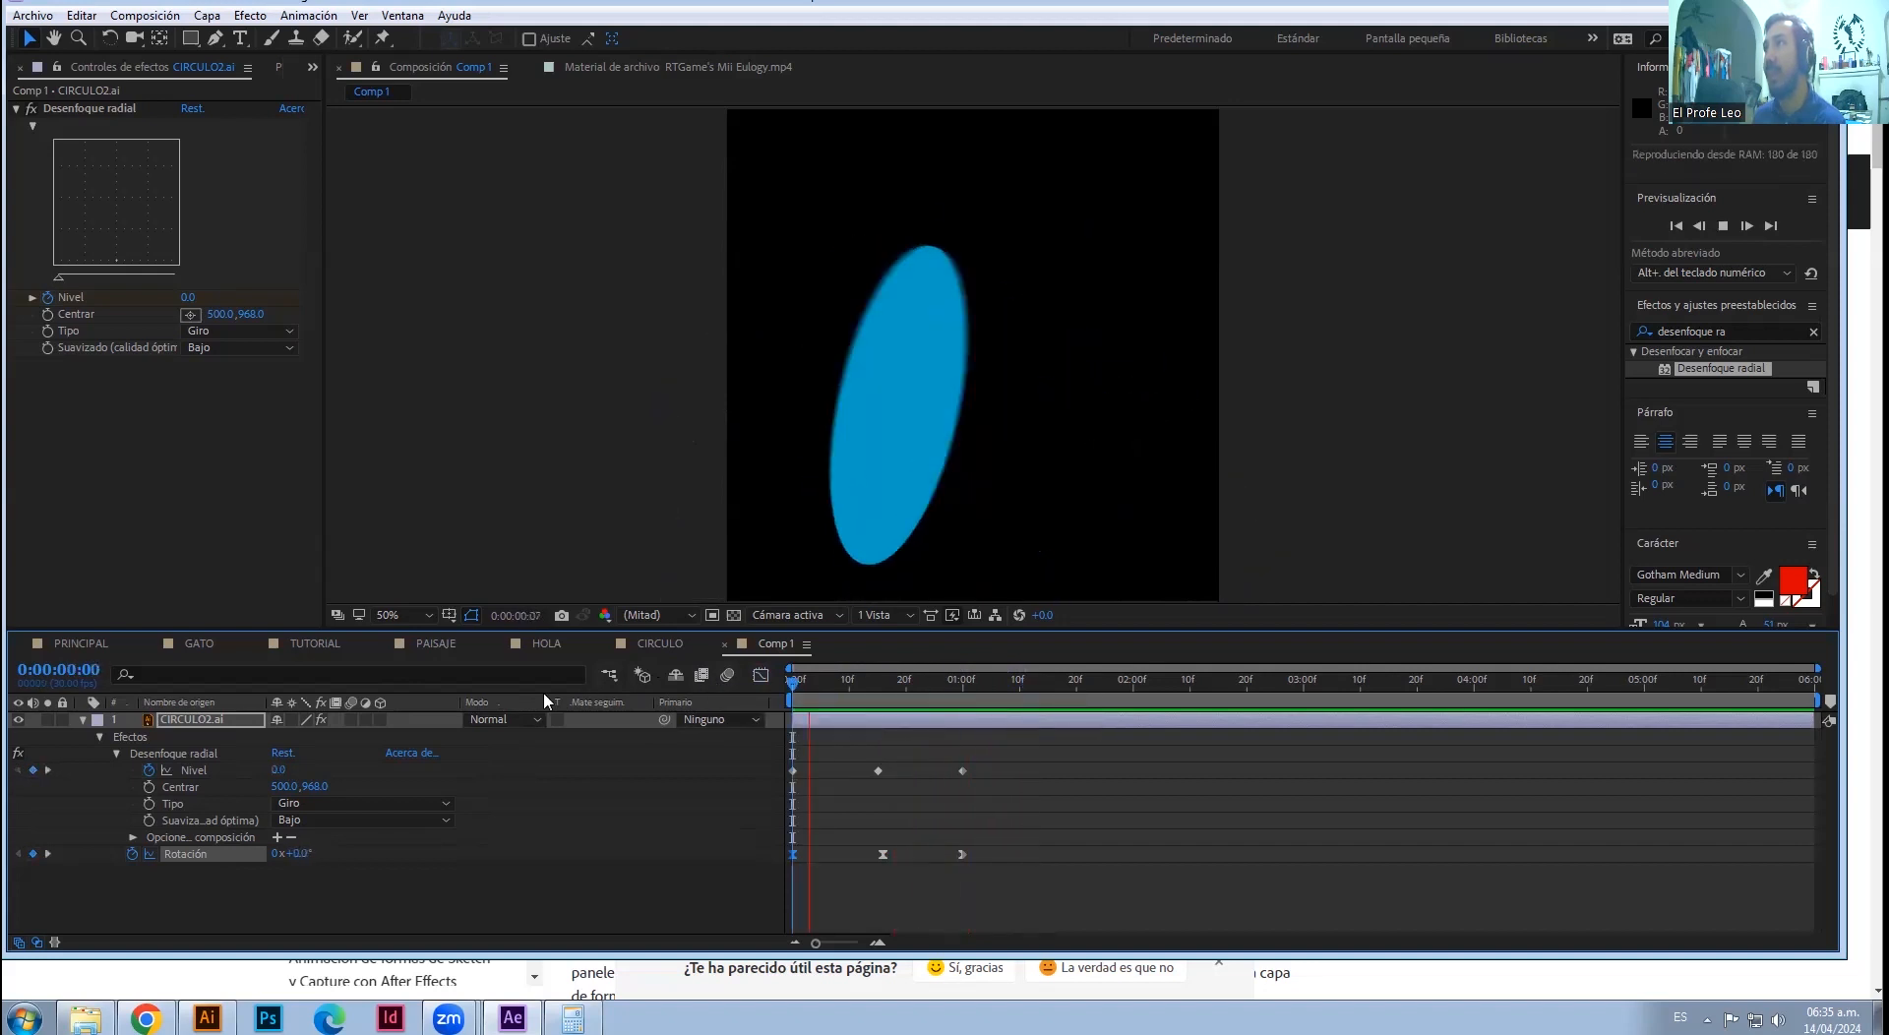
pyautogui.press('space')
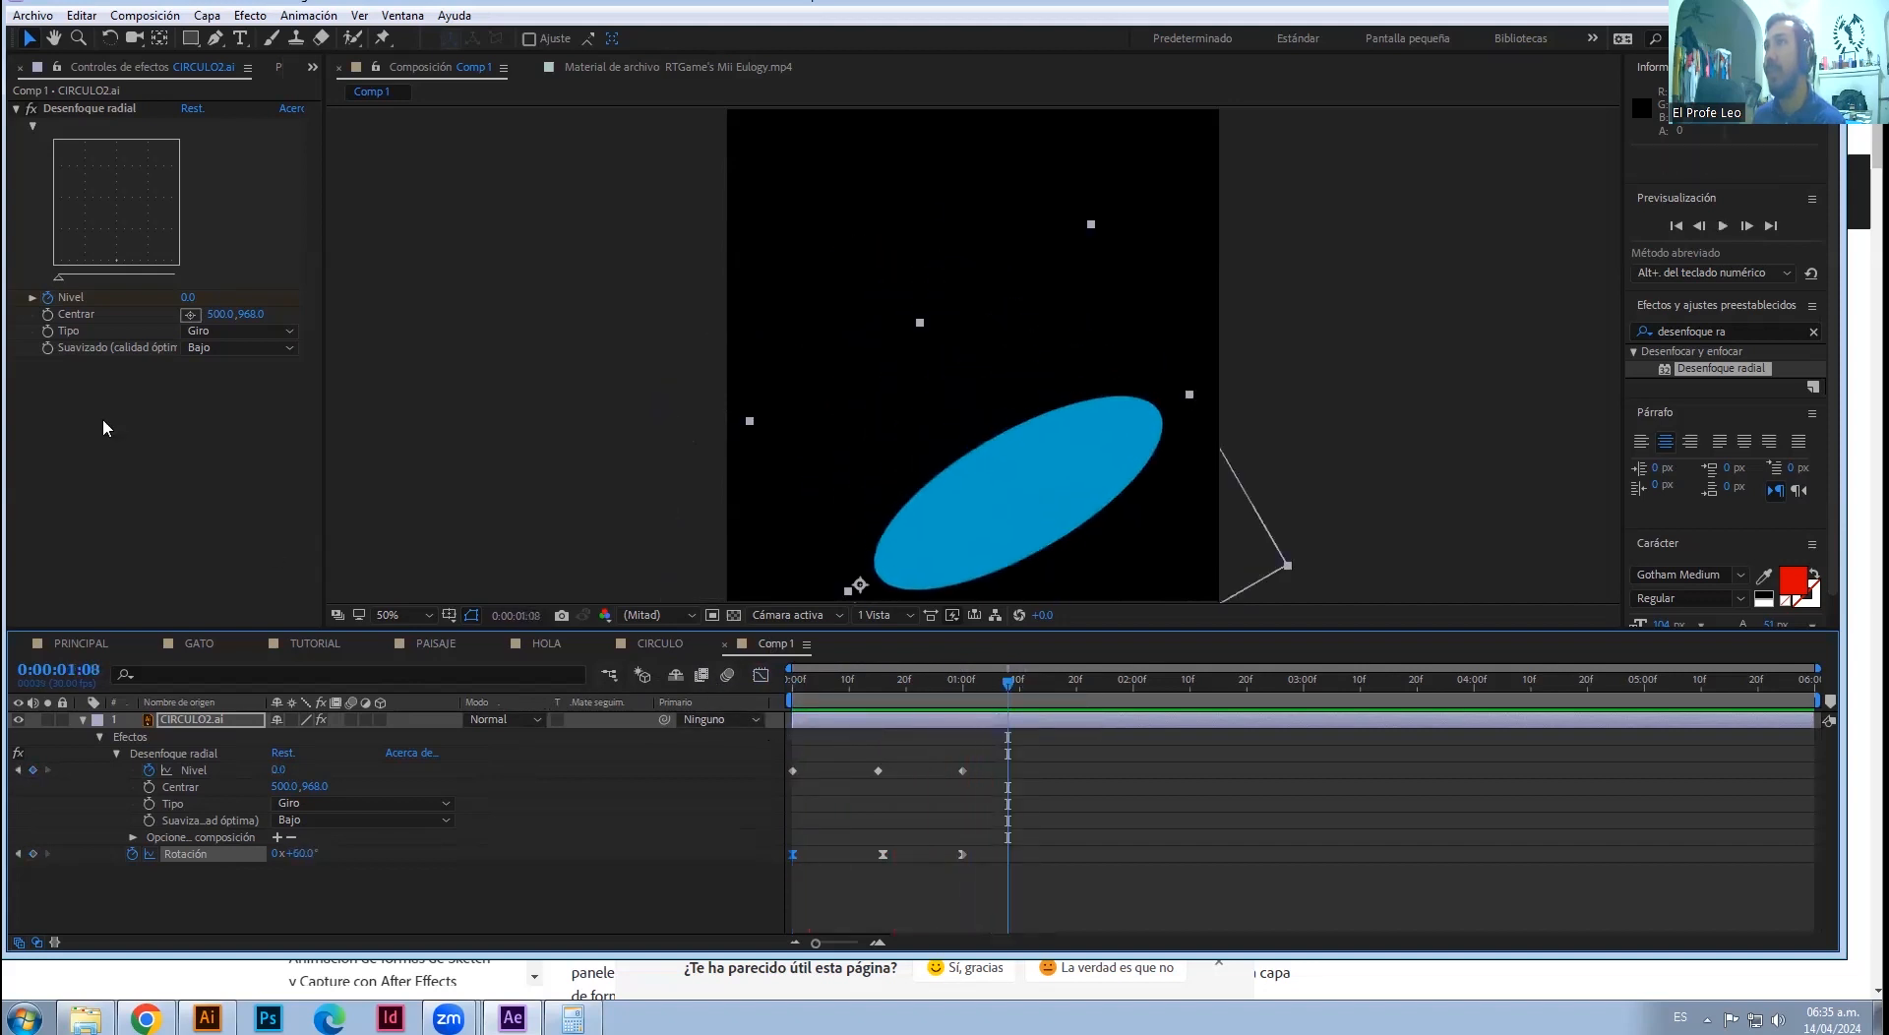
# - Rename the Comp 1 composition as PETALO in the project
pyautogui.click(313, 66)
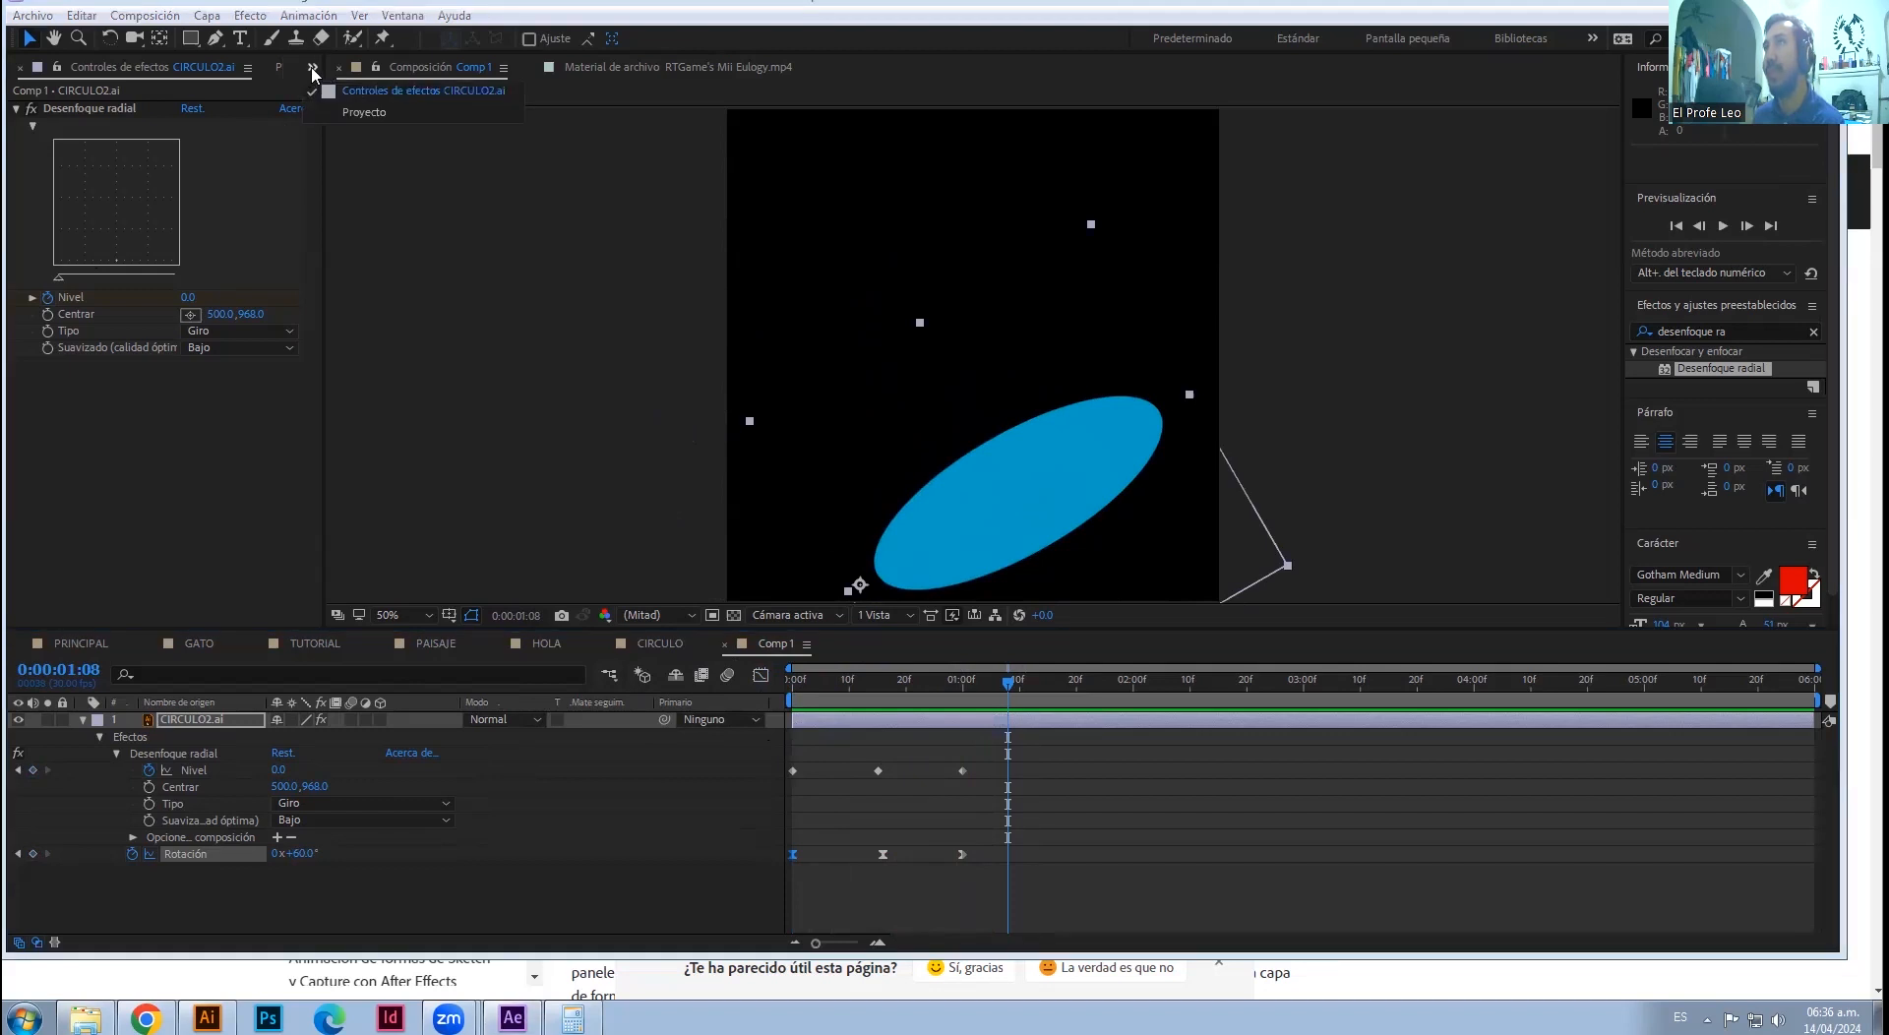
pyautogui.click(357, 112)
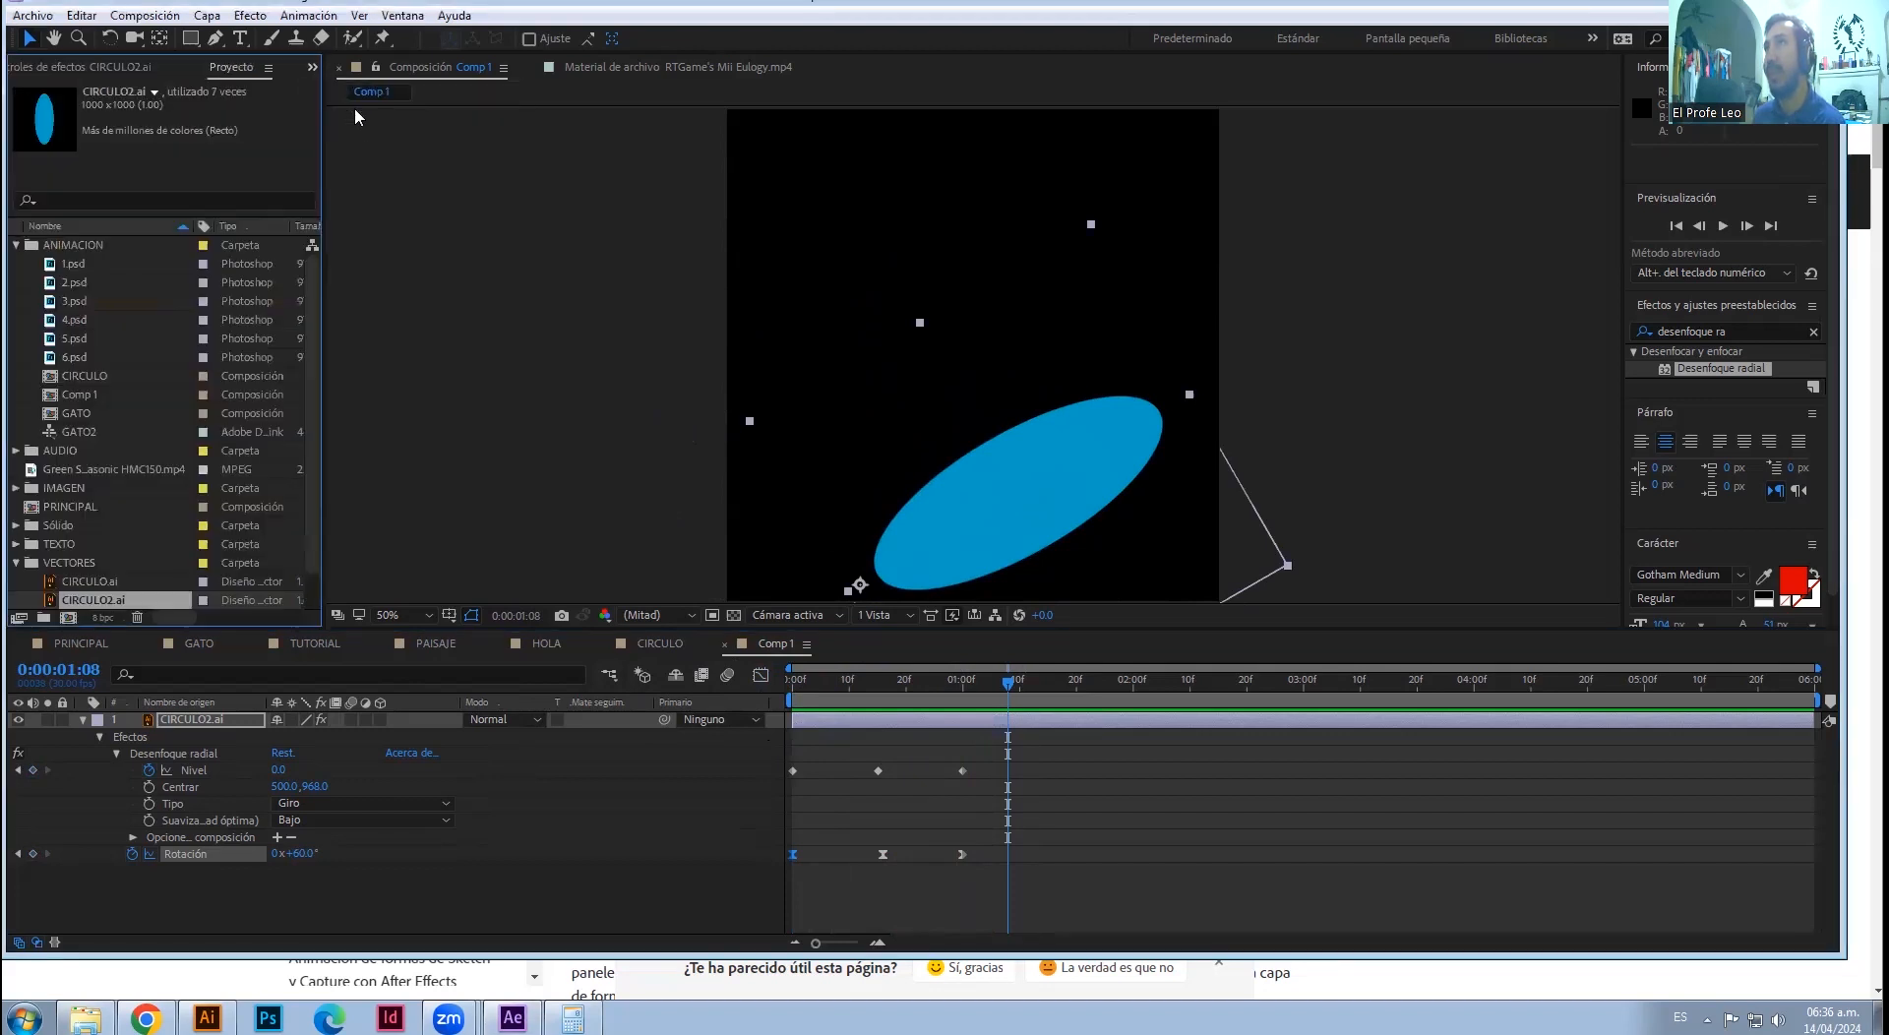
pyautogui.click(91, 394)
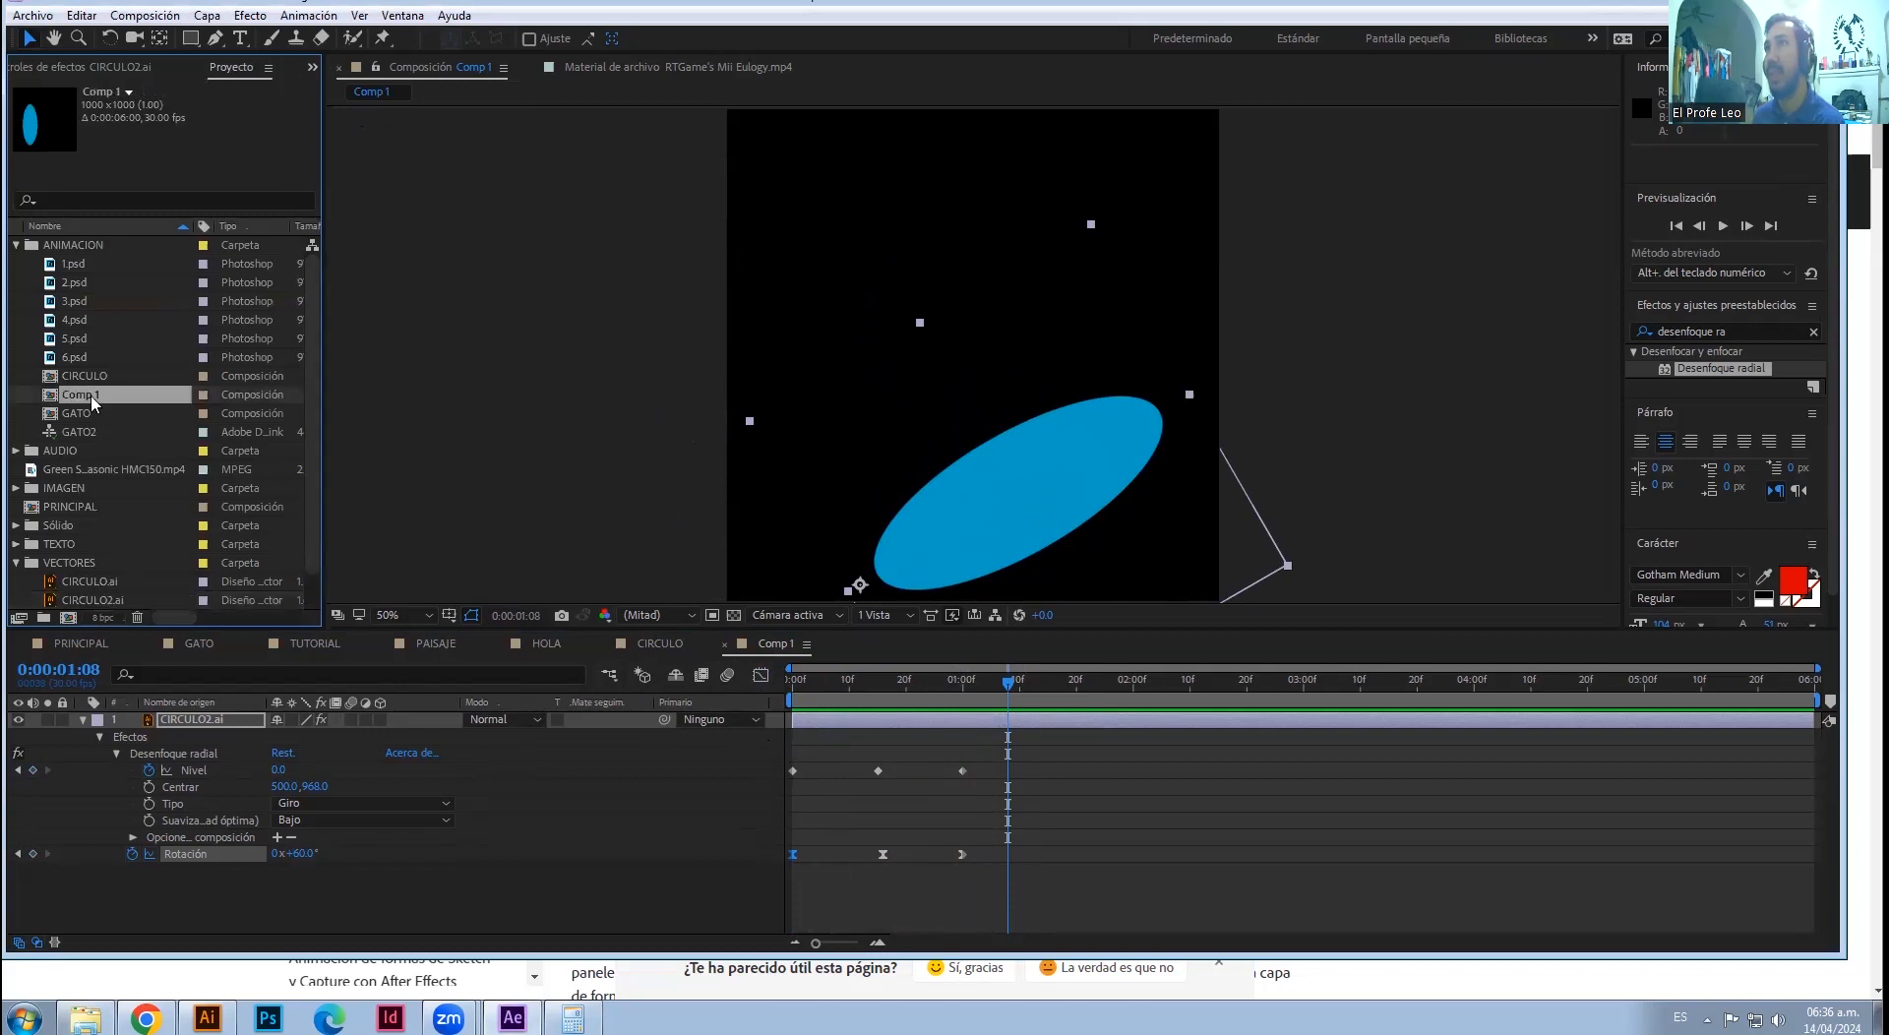
pyautogui.rightClick(92, 394)
pyautogui.click(157, 710)
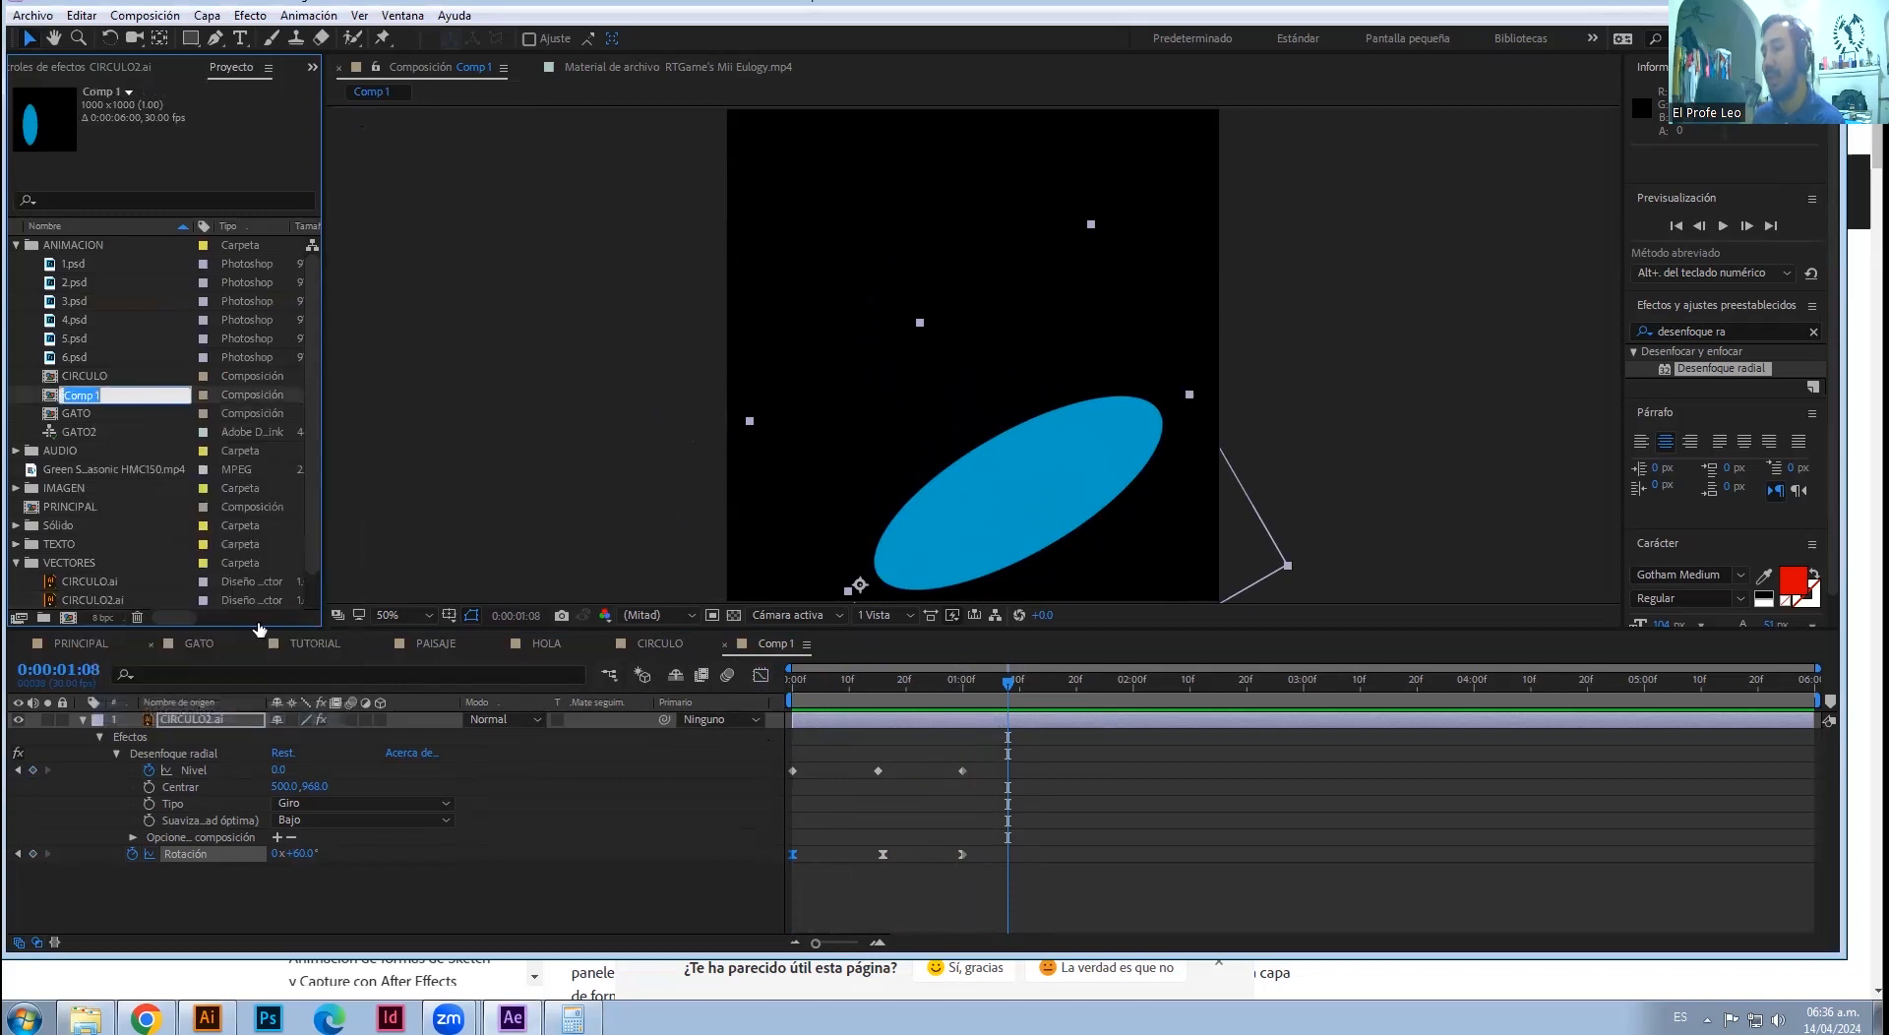
pyautogui.write('PETALO')
pyautogui.press('Return')
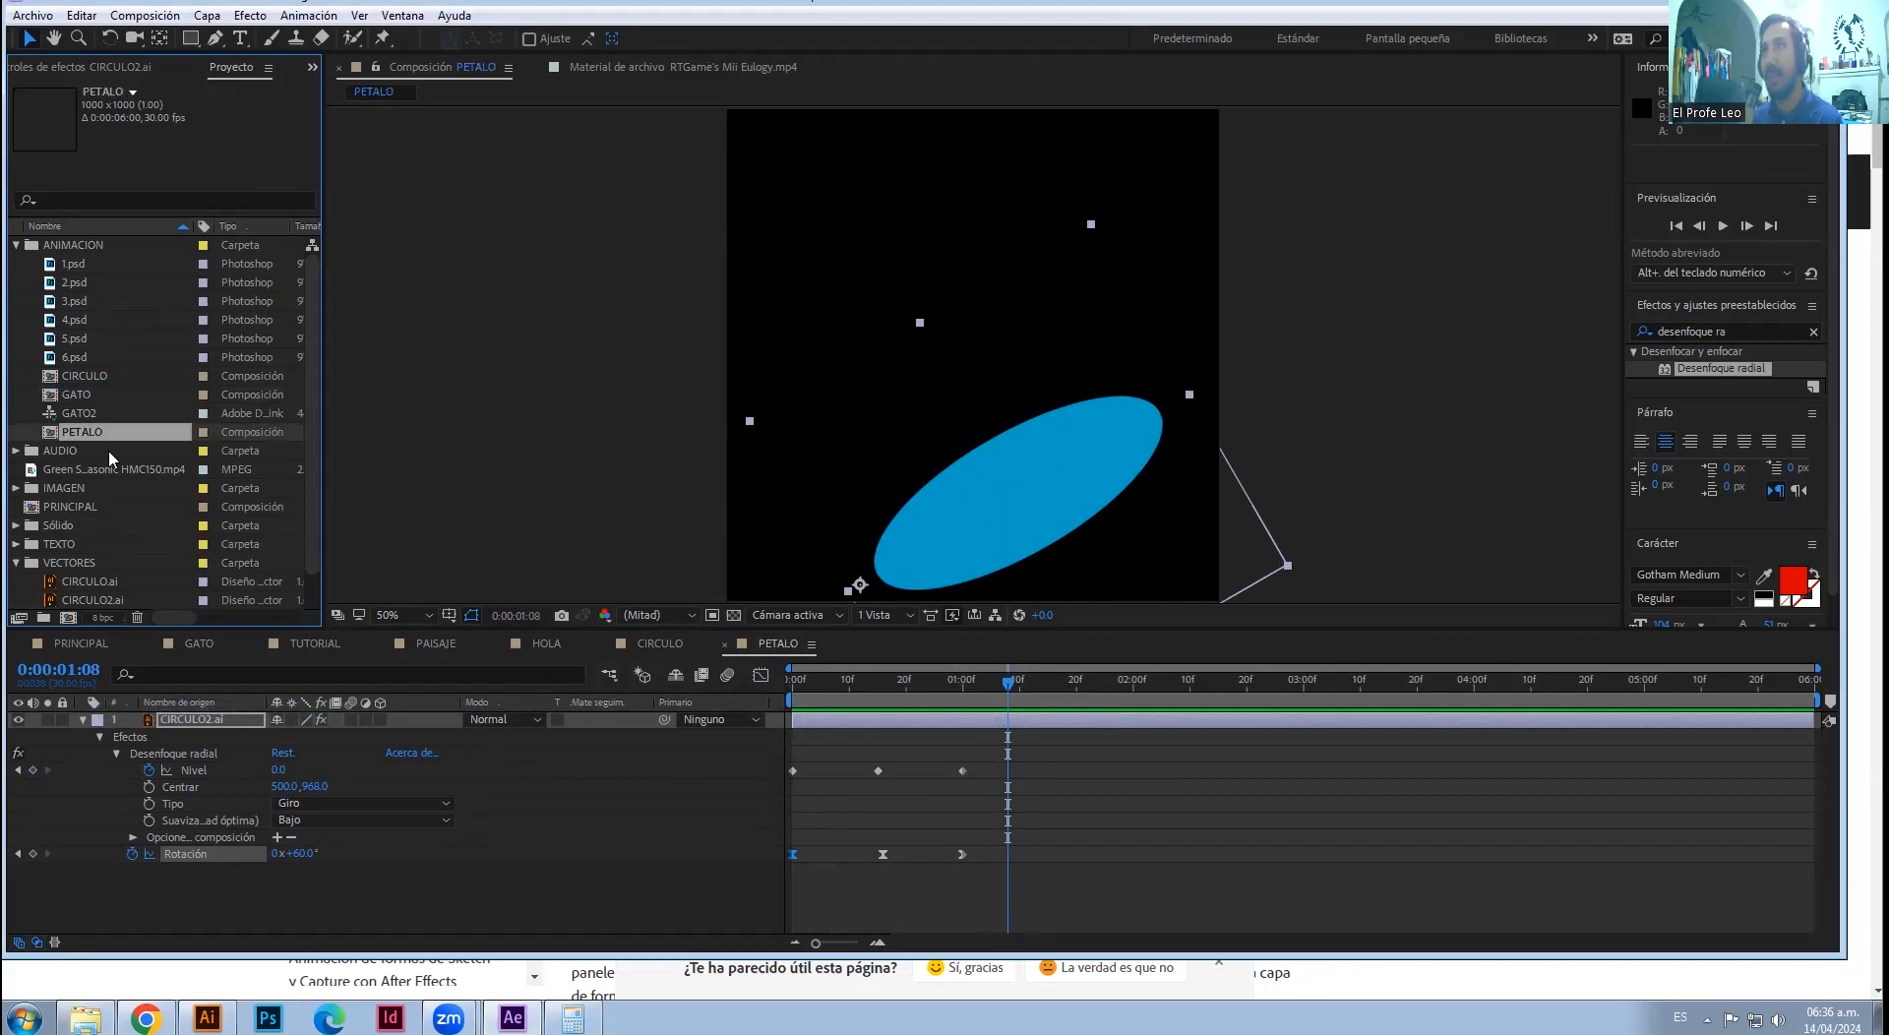
# - Create a 1000 × 1000 px composition at 30 fps lasting 6 seconds and rename it ANIMACION FLOR
pyautogui.hotkey('ctrl', 'k')
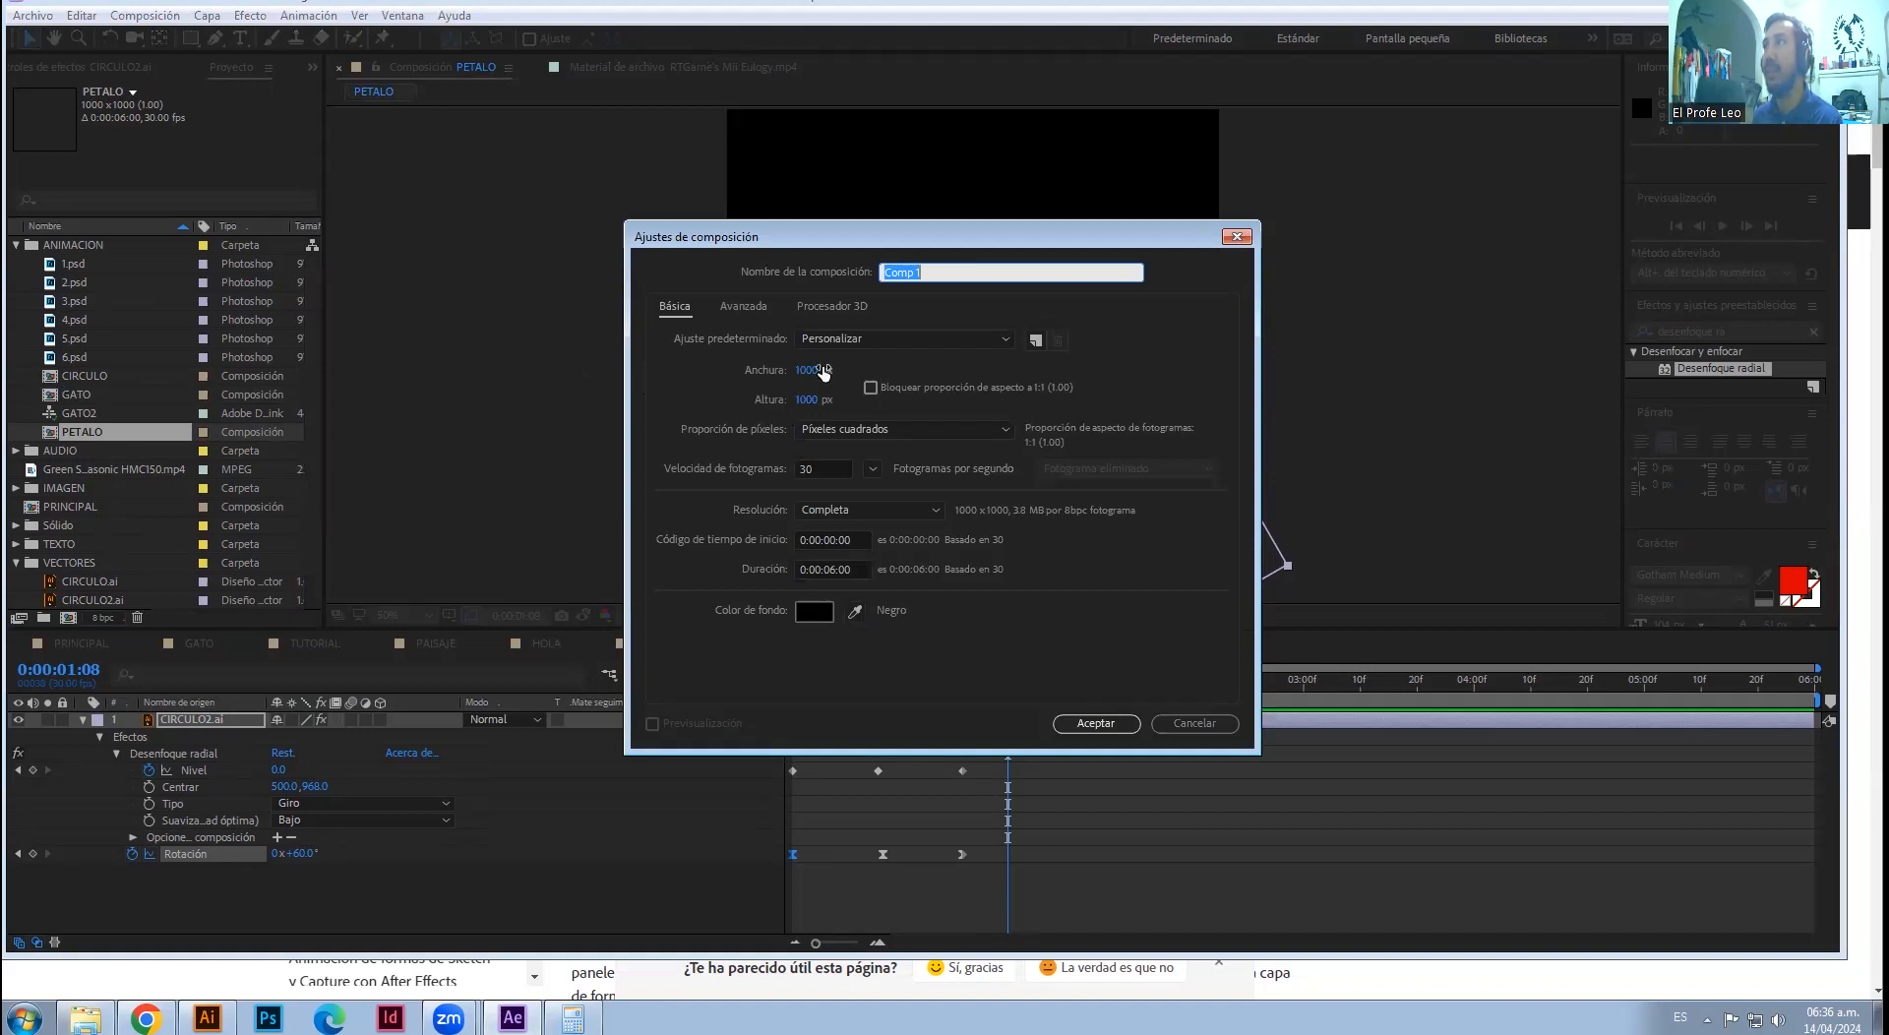
pyautogui.click(1128, 724)
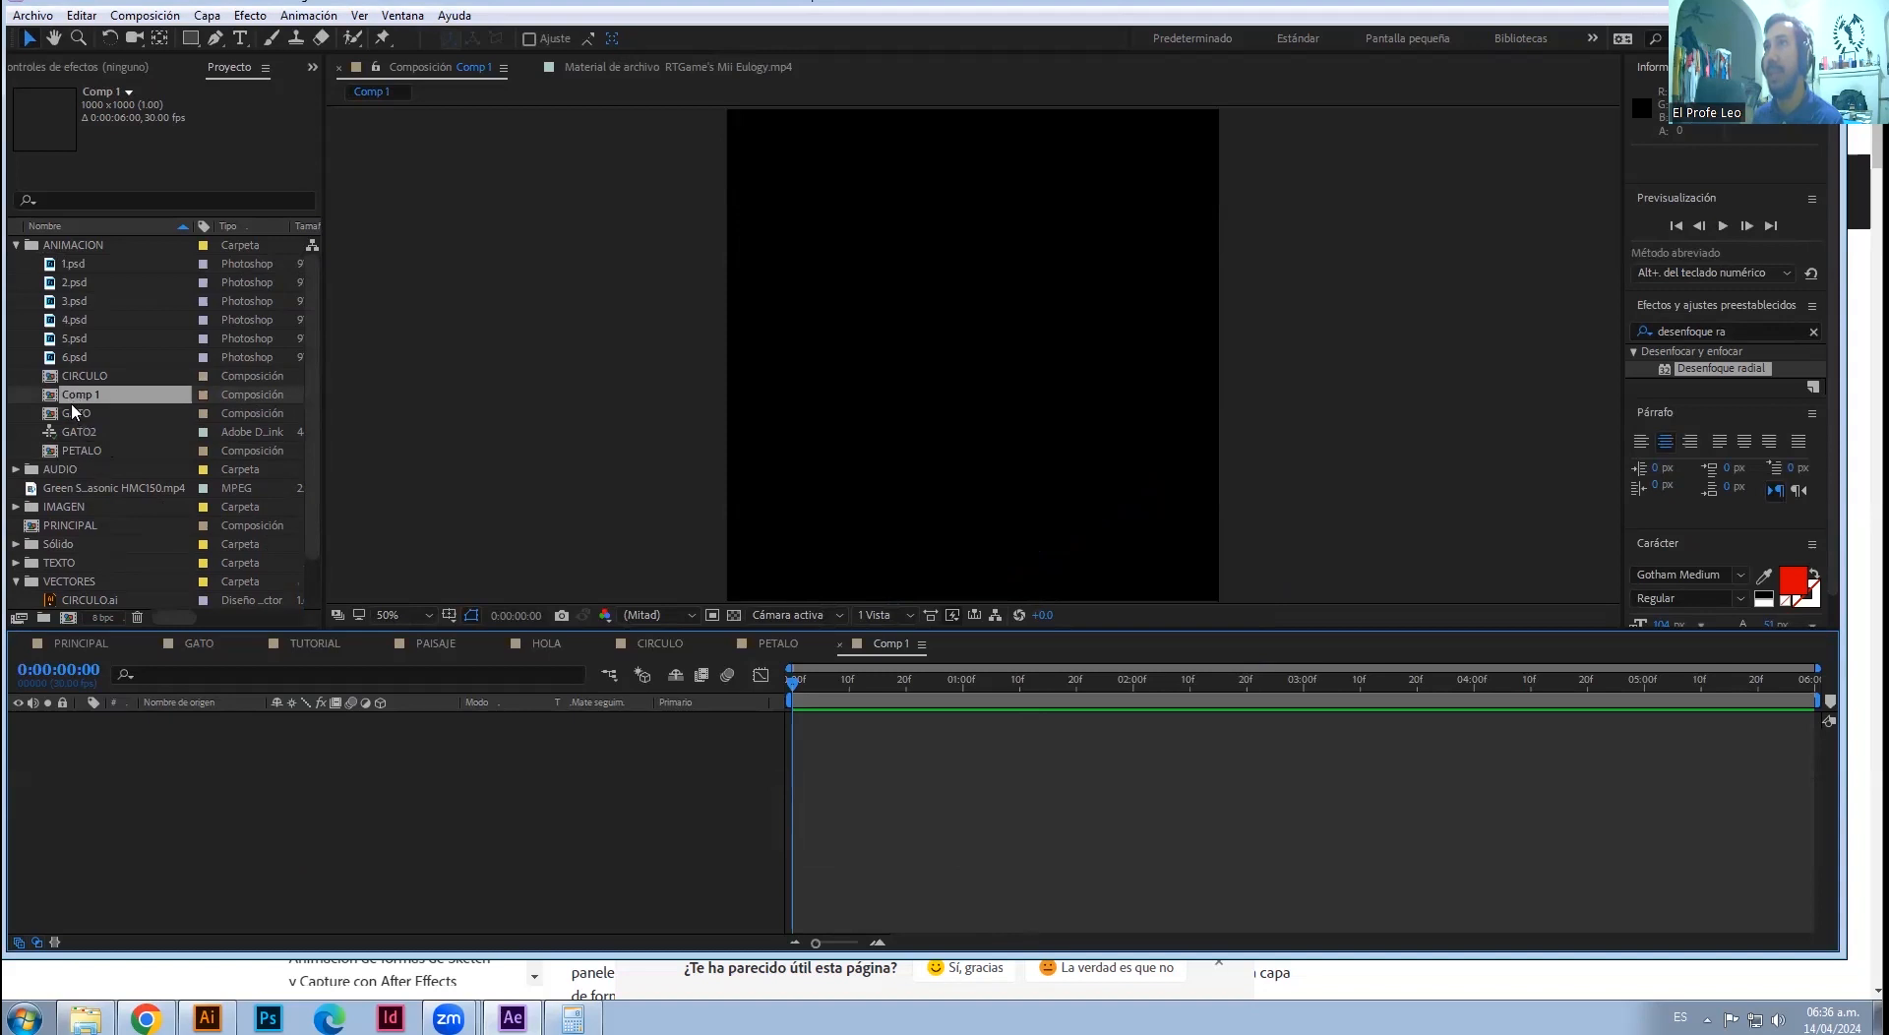
pyautogui.rightClick(79, 399)
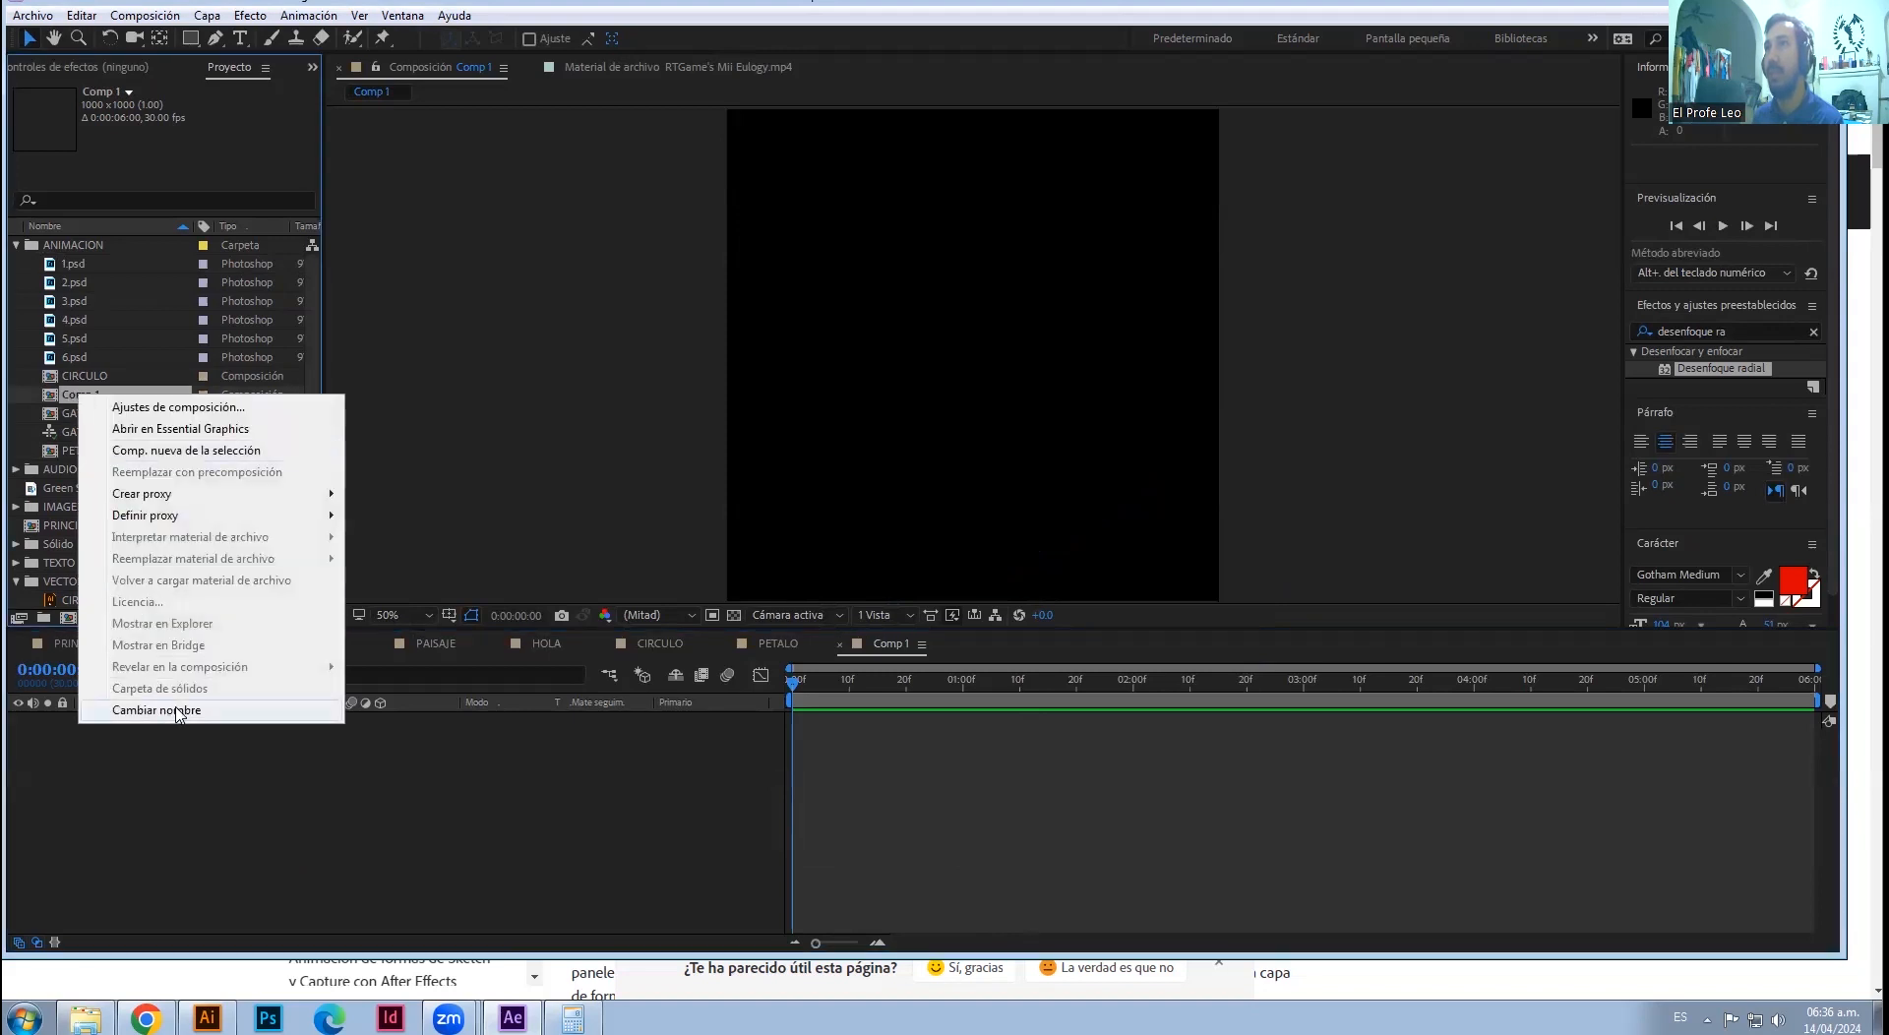
pyautogui.click(178, 712)
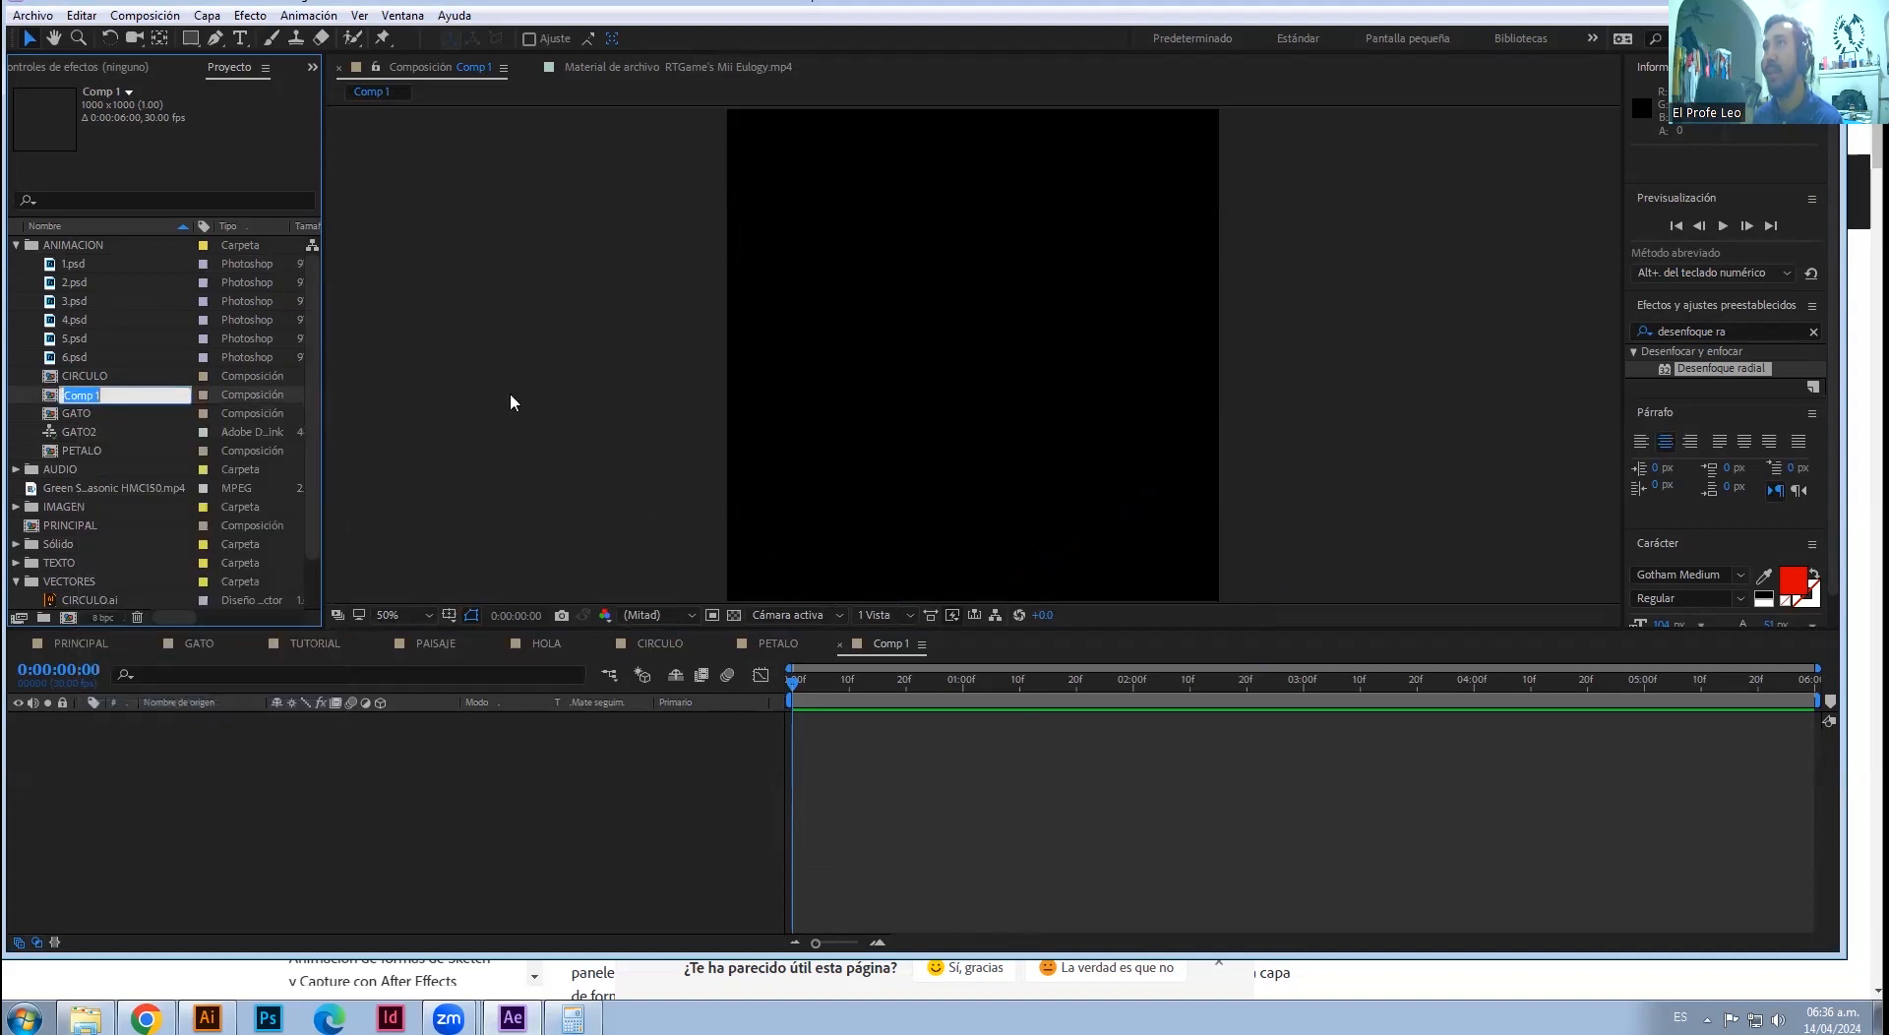
pyautogui.write('ANIMACIO')
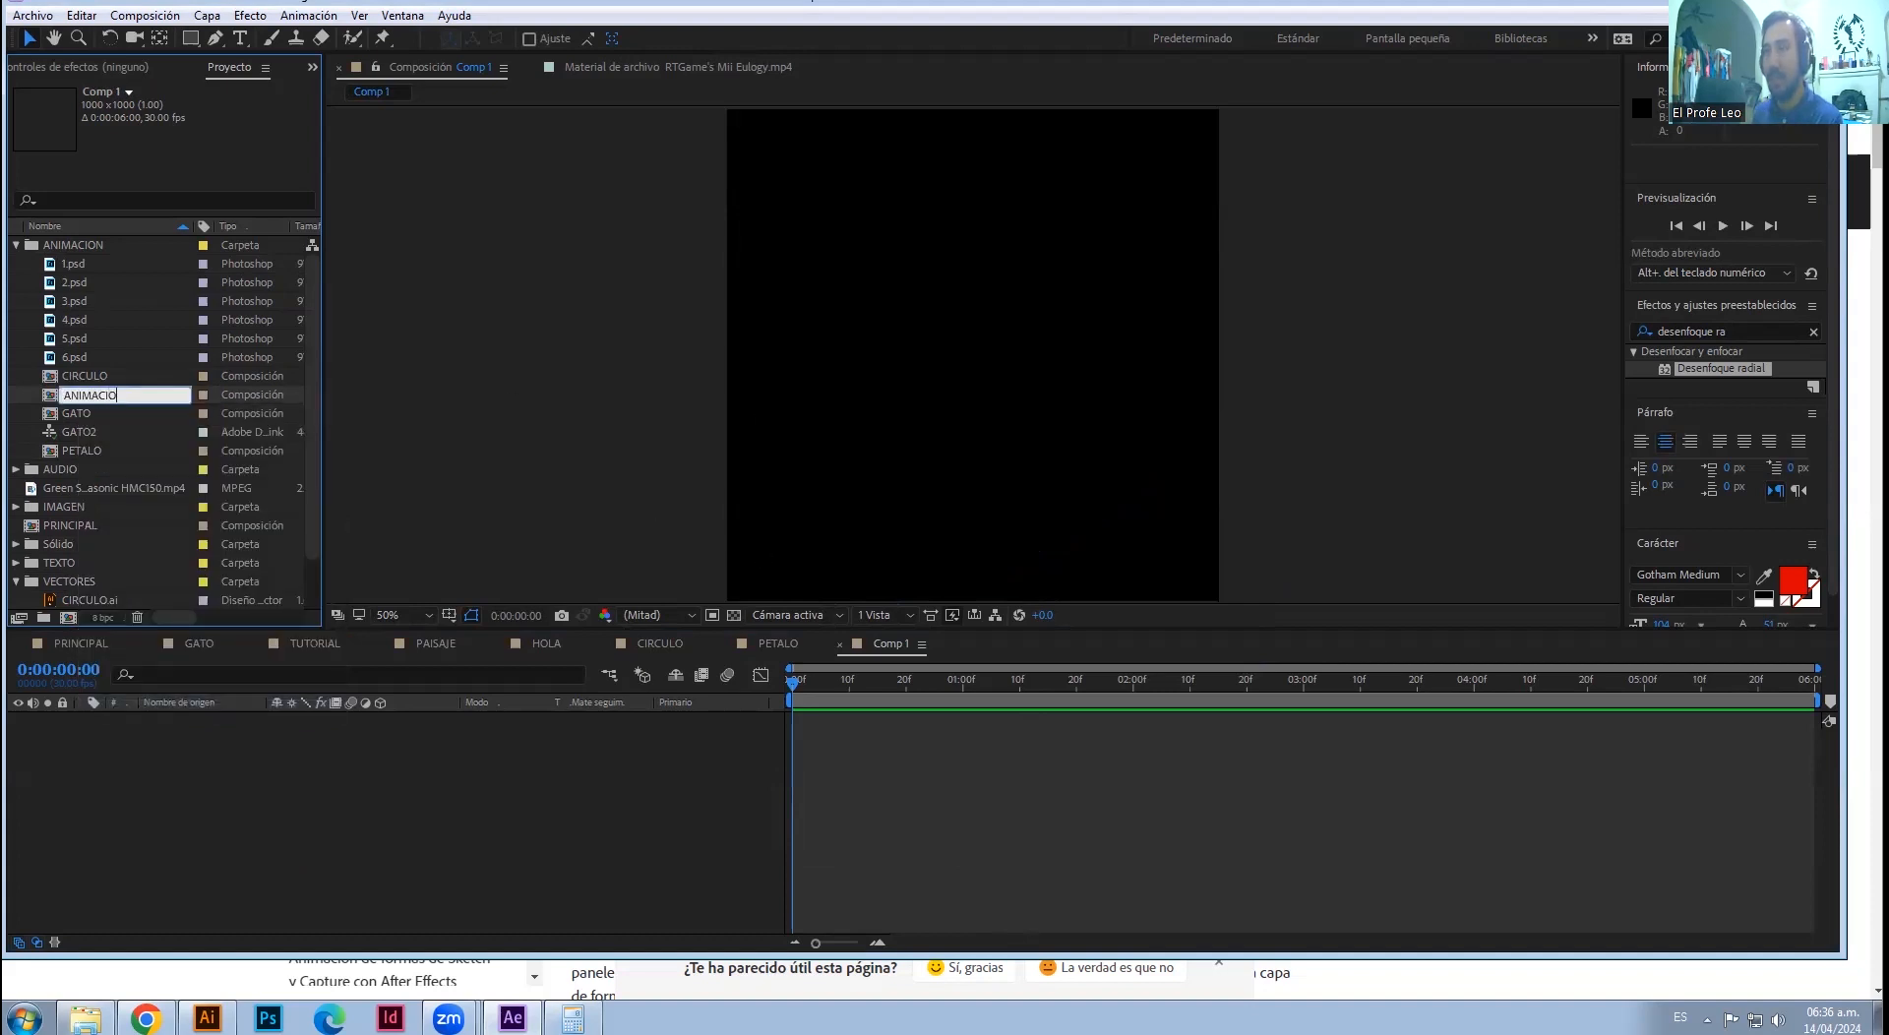
pyautogui.write('N FLOR')
pyautogui.press('Return')
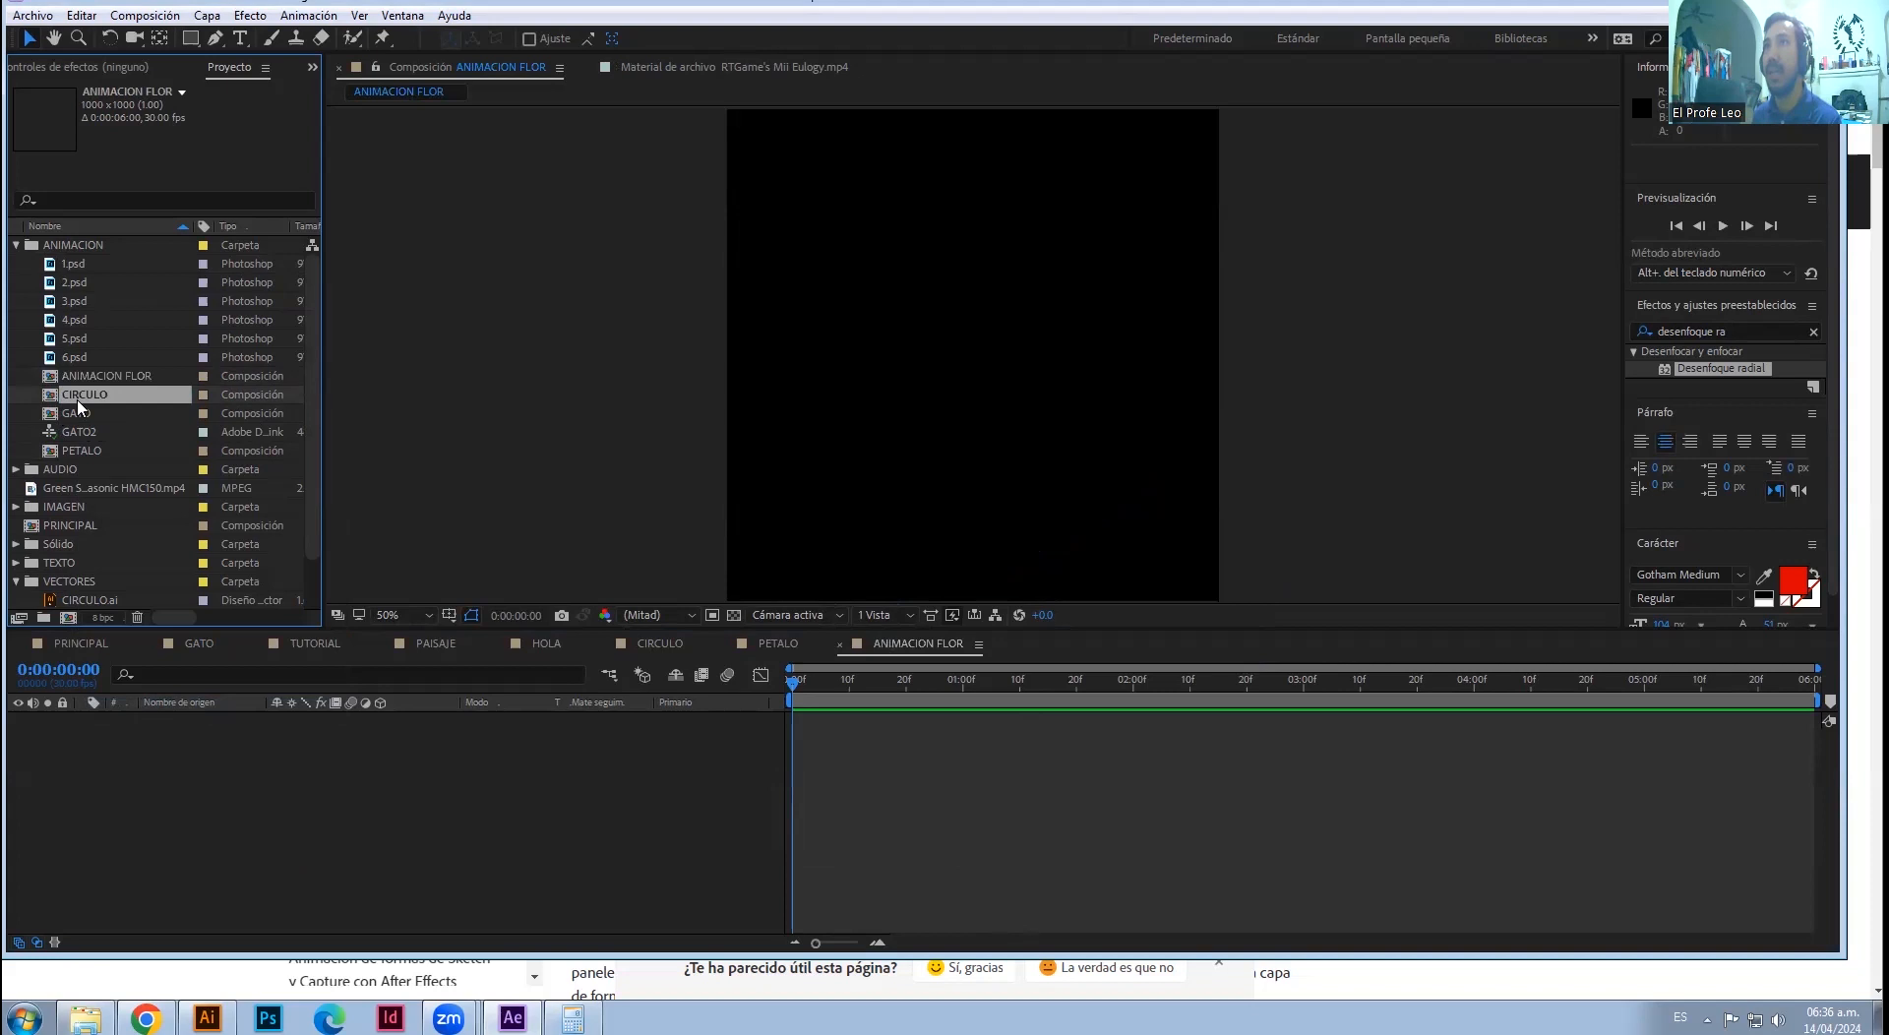
# - Add PETALO as a layer in ANIMACION FLOR, move it to about 668, 244, and scale it to 58%
pyautogui.click(54, 452)
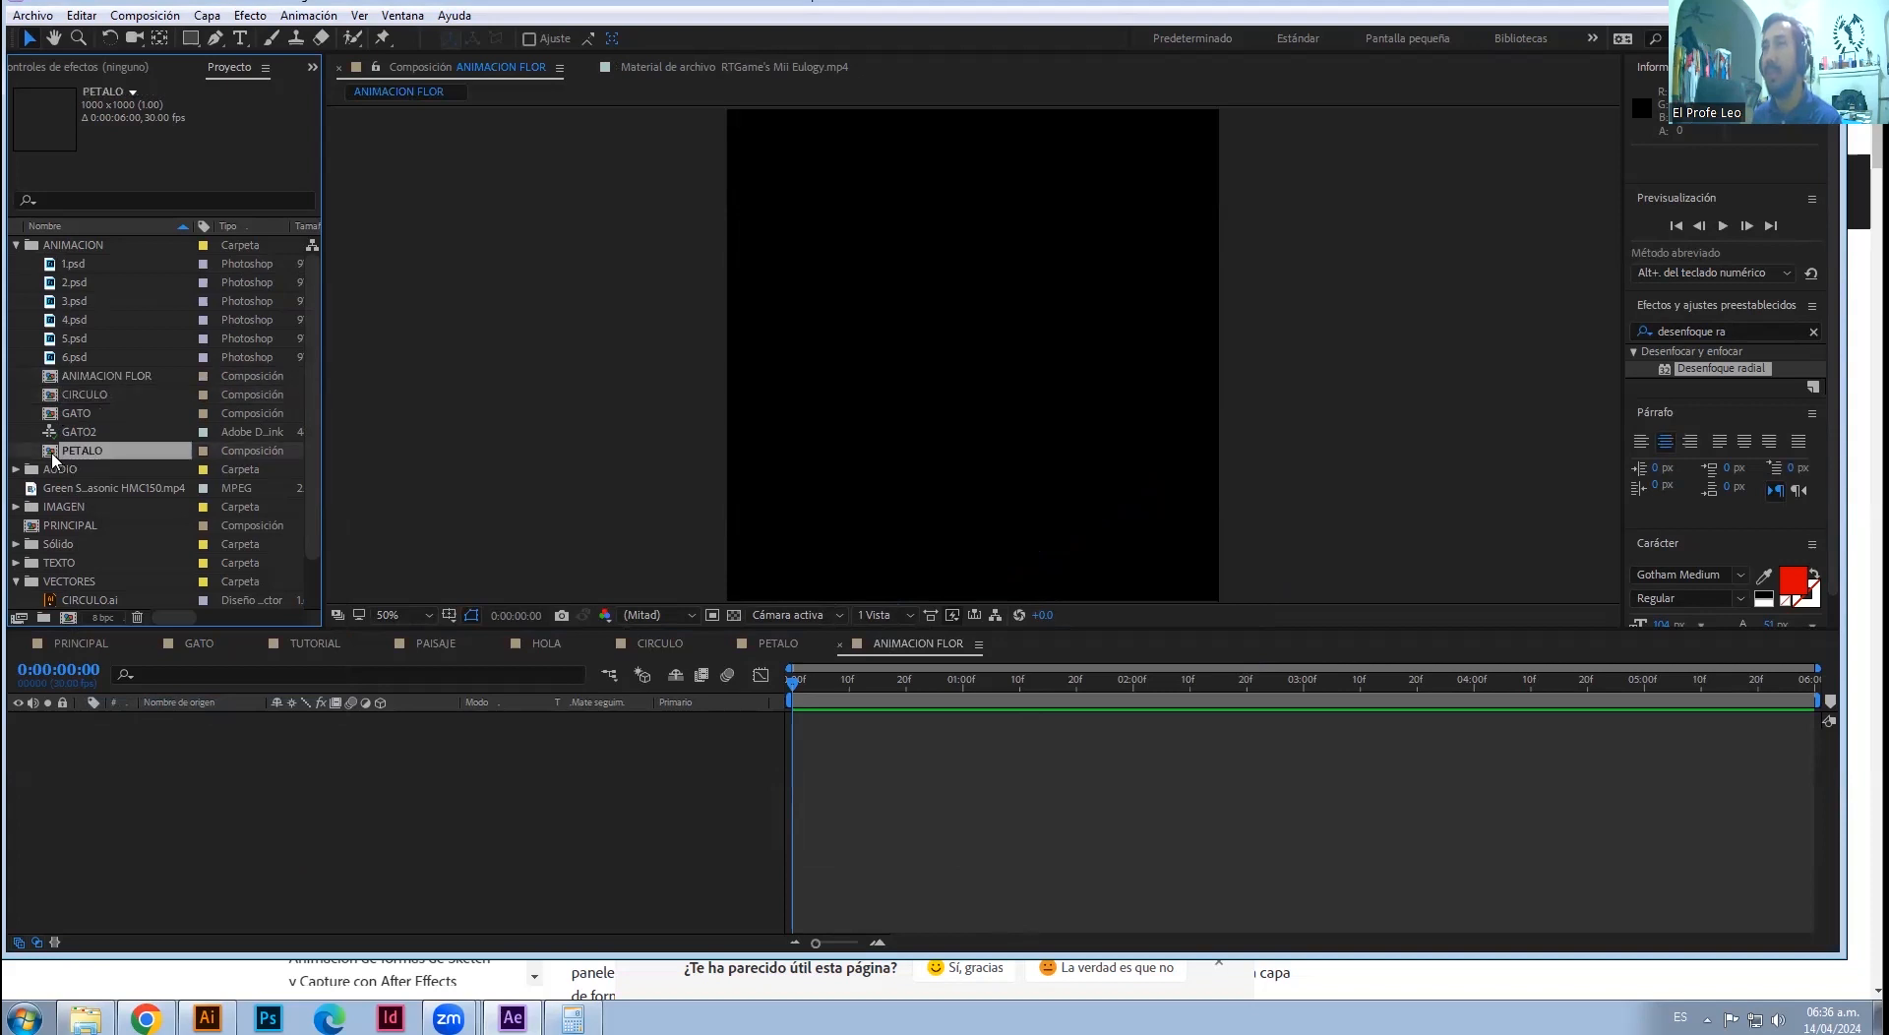
pyautogui.moveTo(54, 458); pyautogui.dragTo(248, 758)
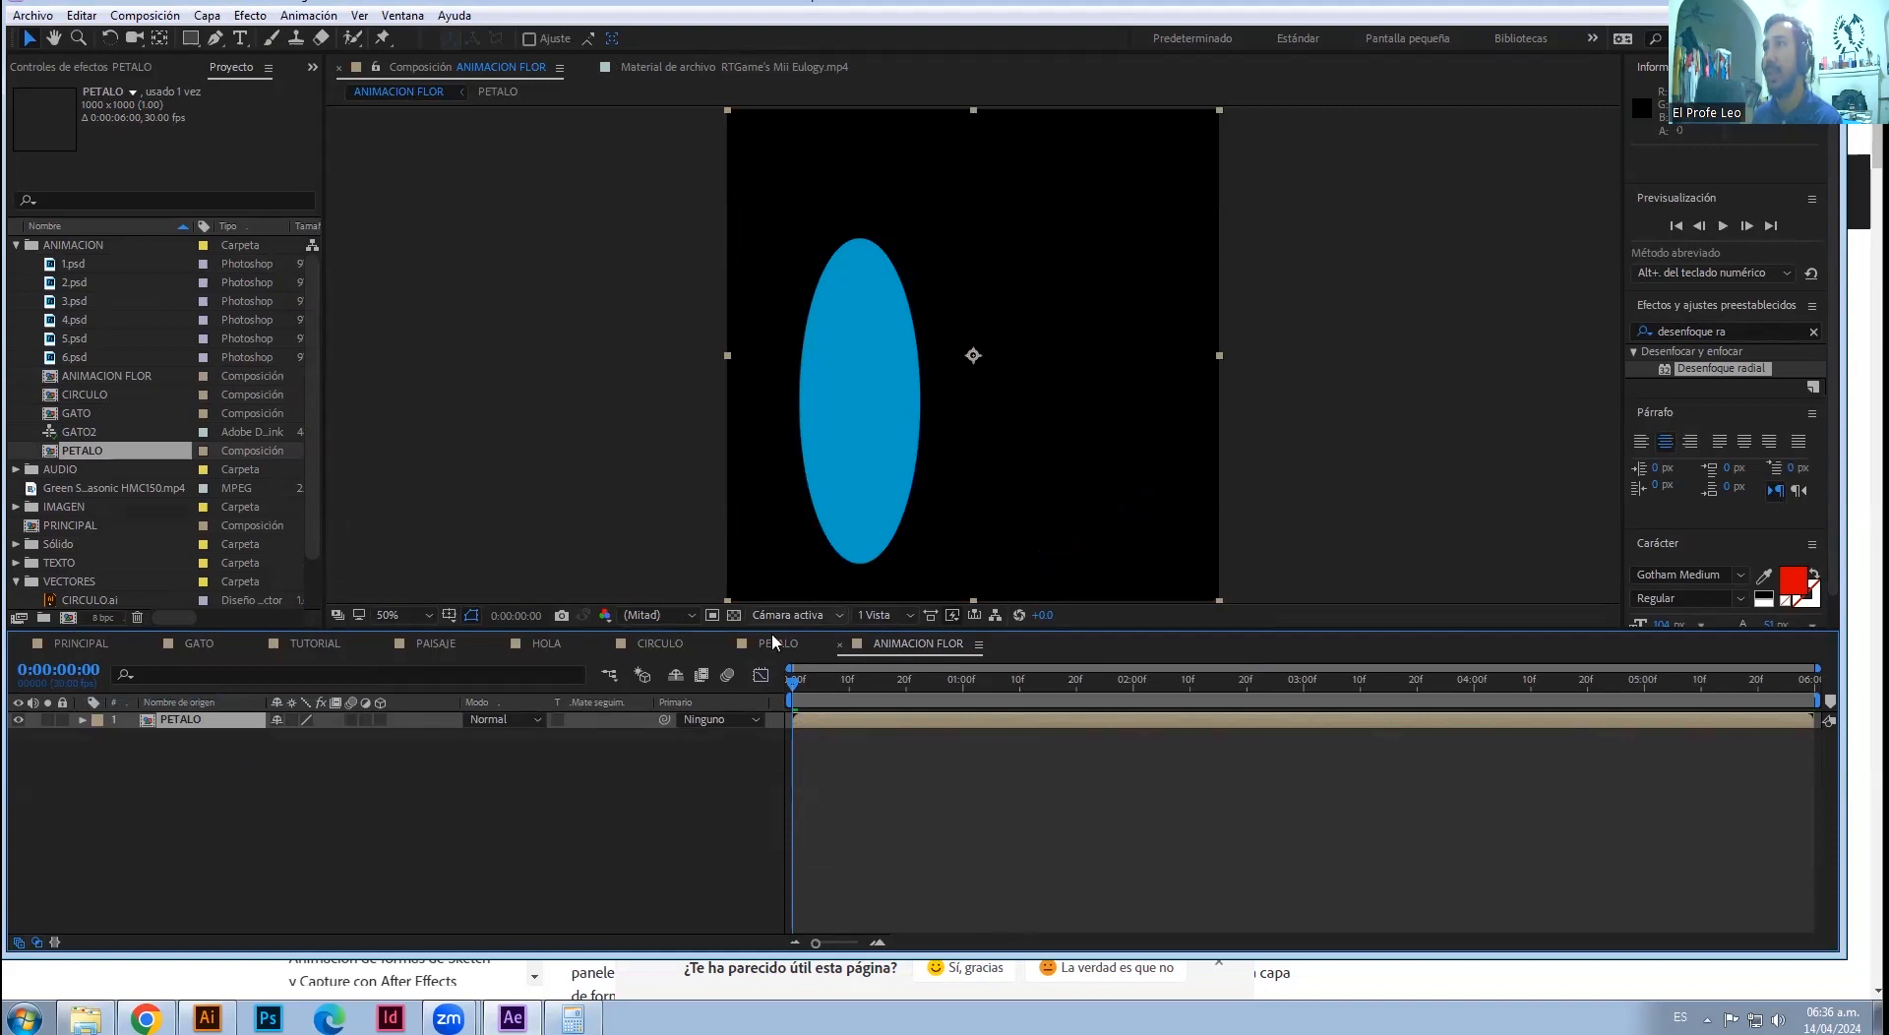
pyautogui.moveTo(863, 470); pyautogui.dragTo(939, 364)
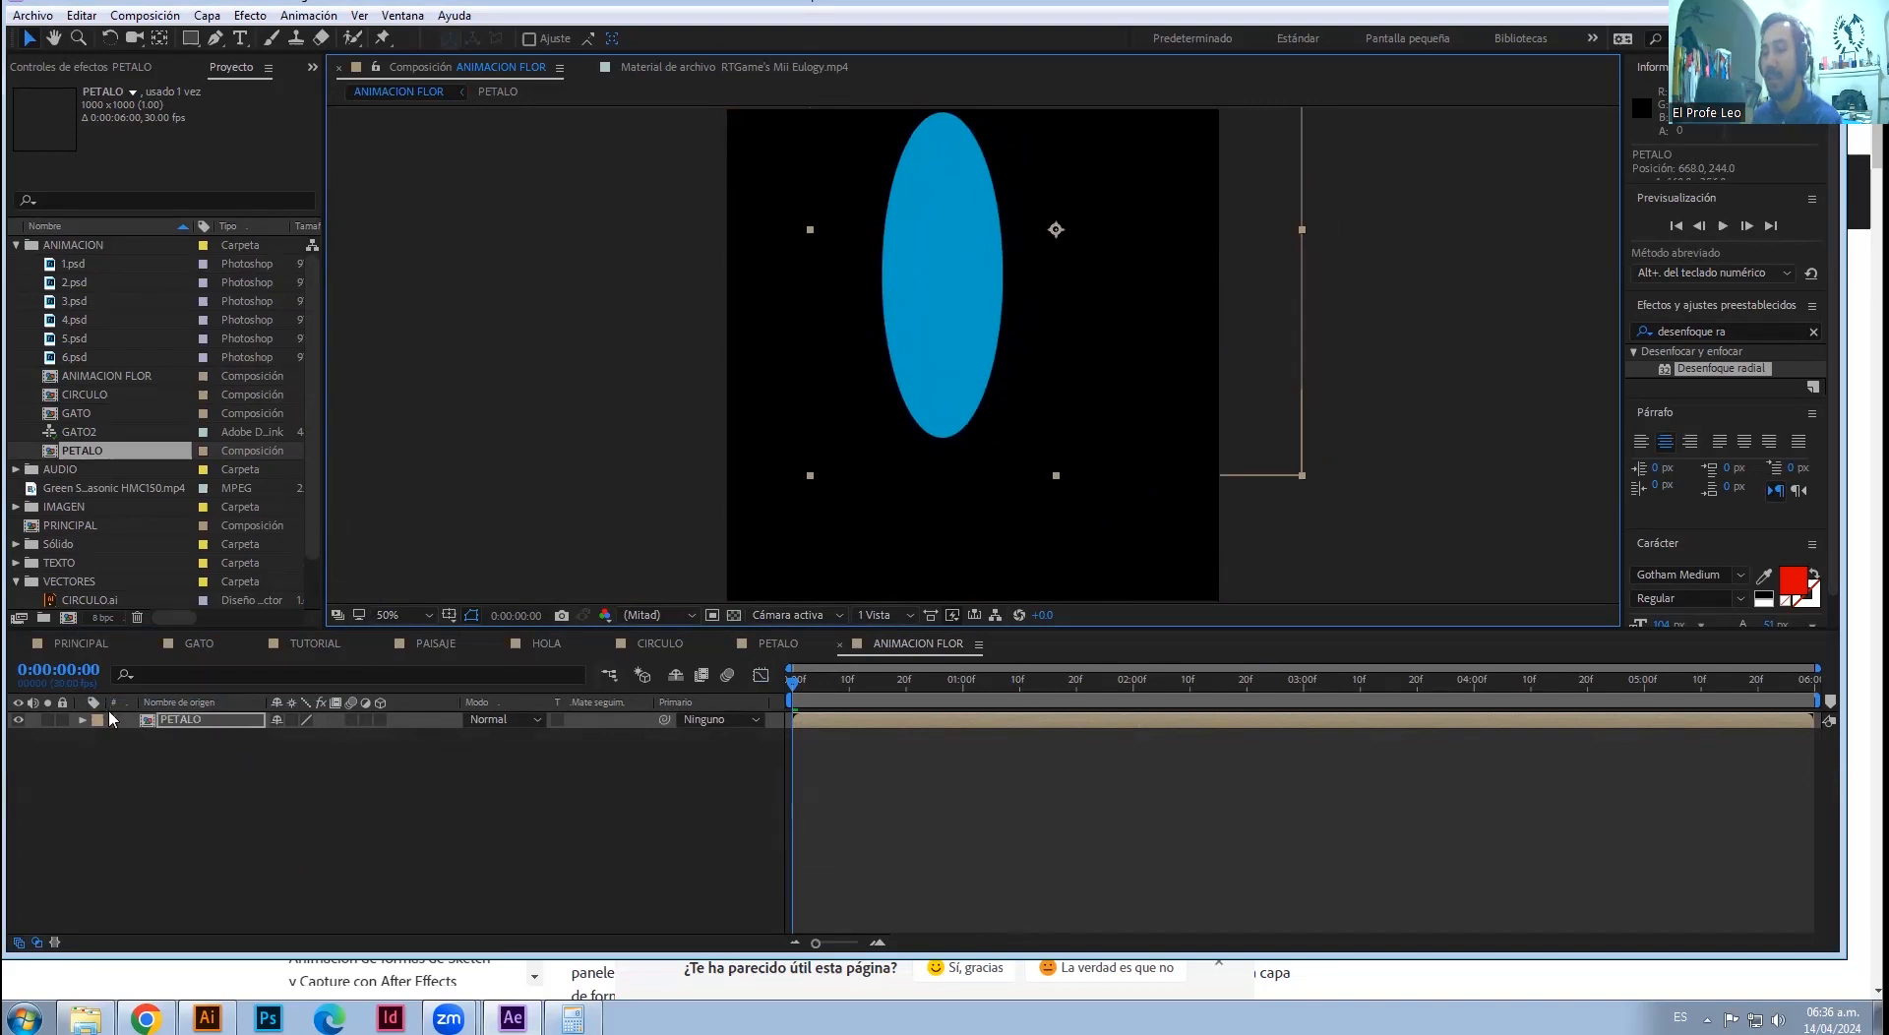
pyautogui.press('s')
pyautogui.moveTo(301, 740); pyautogui.dragTo(272, 746)
# - Scrub through the petal's rotation and set the current time to 0:00:01:00, where it ends
pyautogui.click(803, 678)
pyautogui.moveTo(827, 686); pyautogui.dragTo(952, 694)
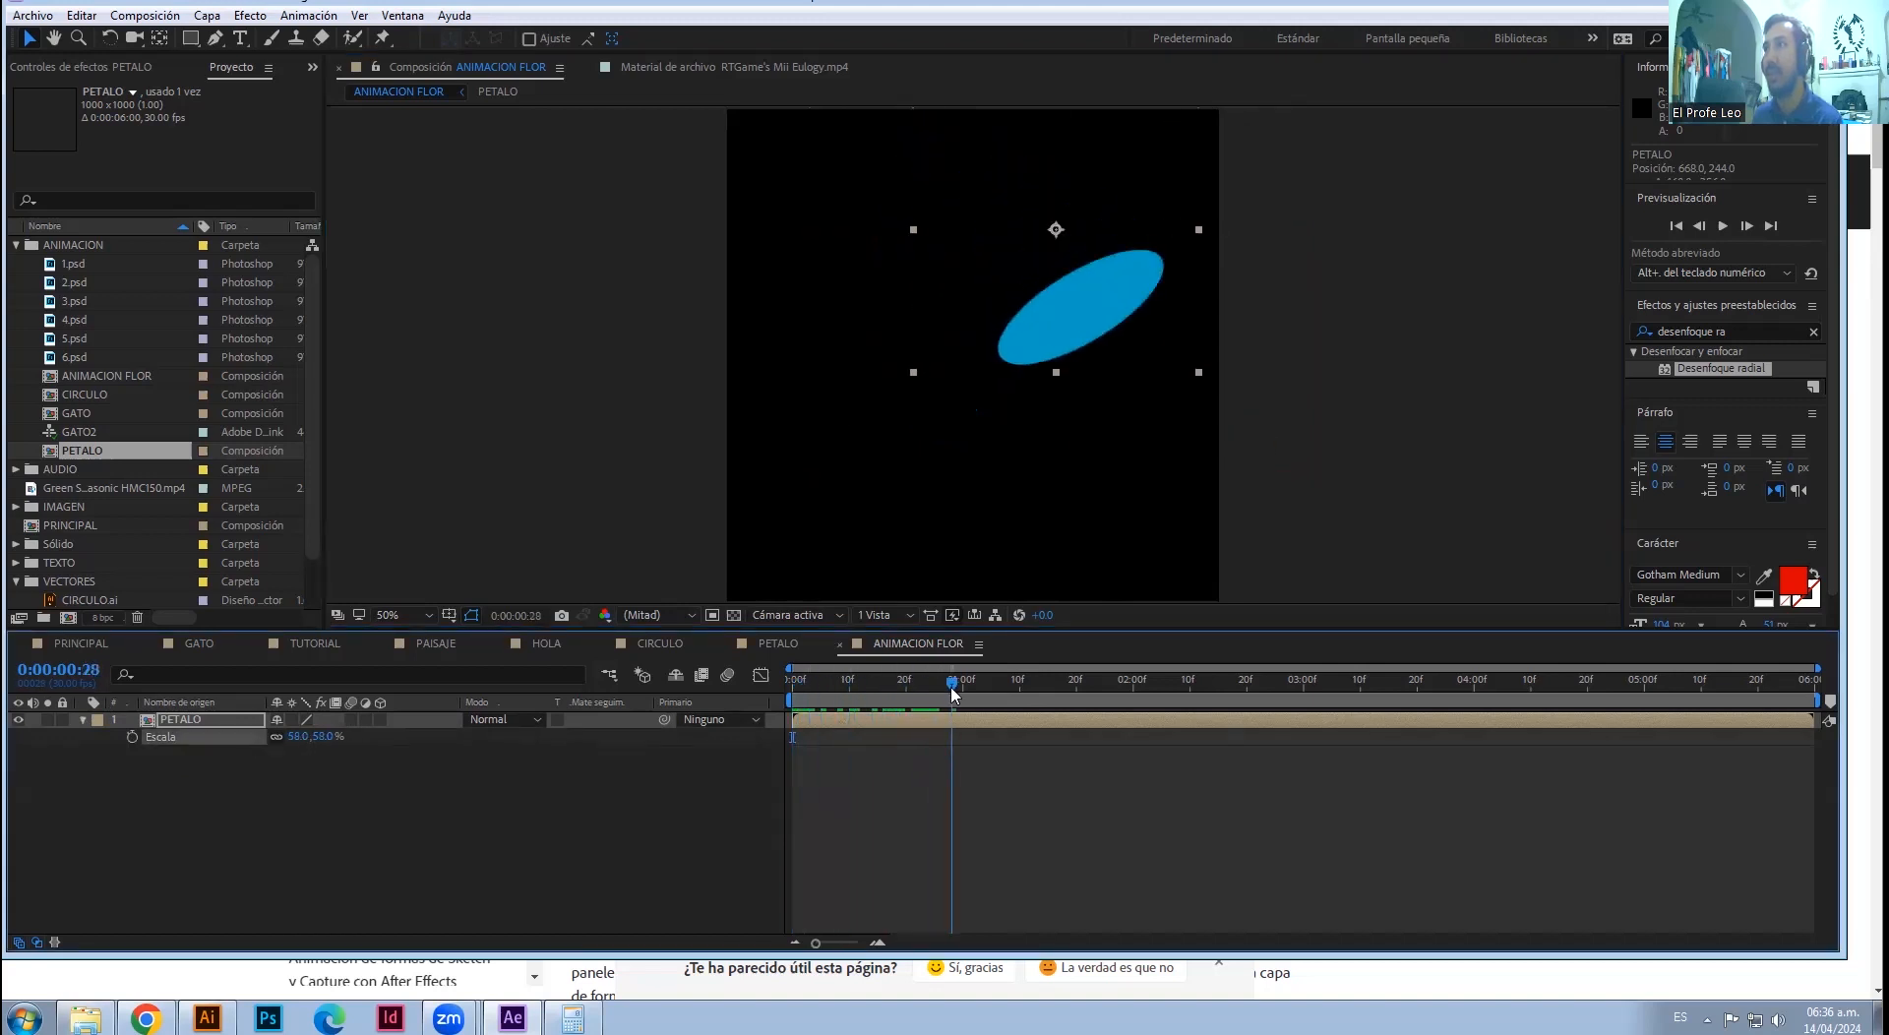
pyautogui.moveTo(951, 689); pyautogui.dragTo(963, 689)
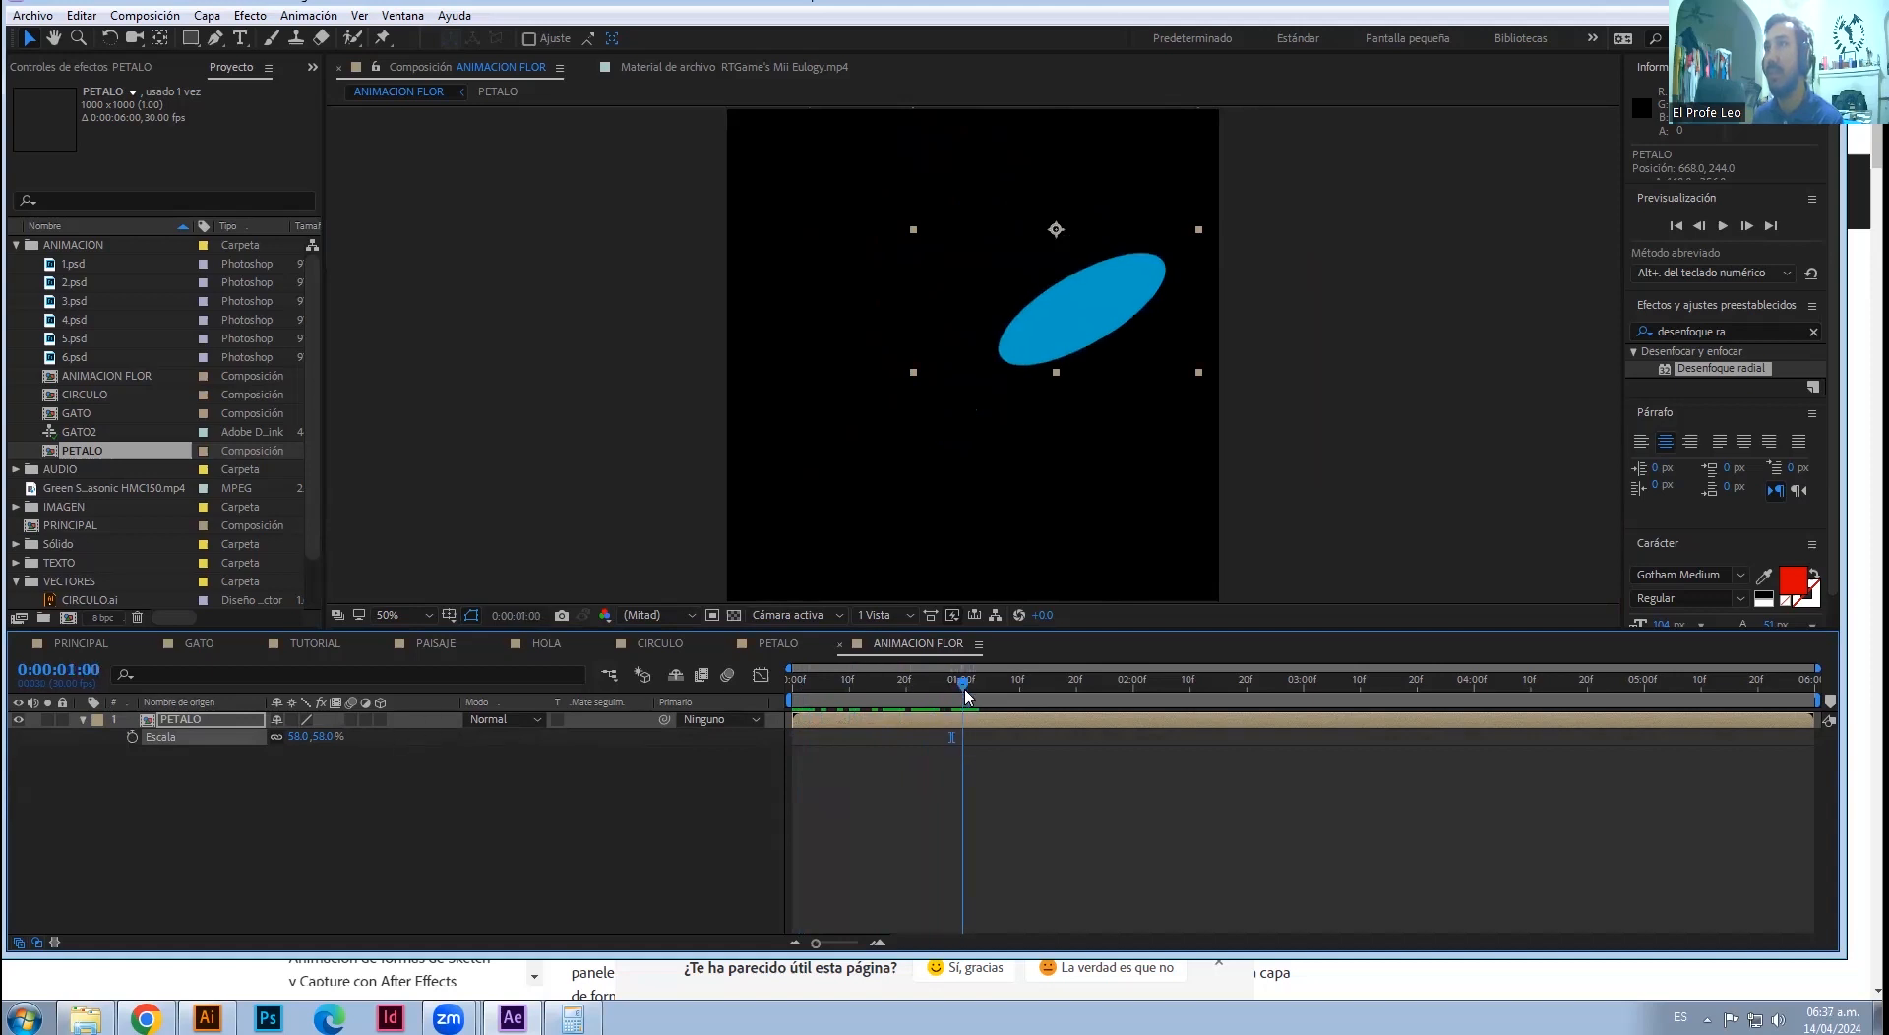
pyautogui.click(90, 672)
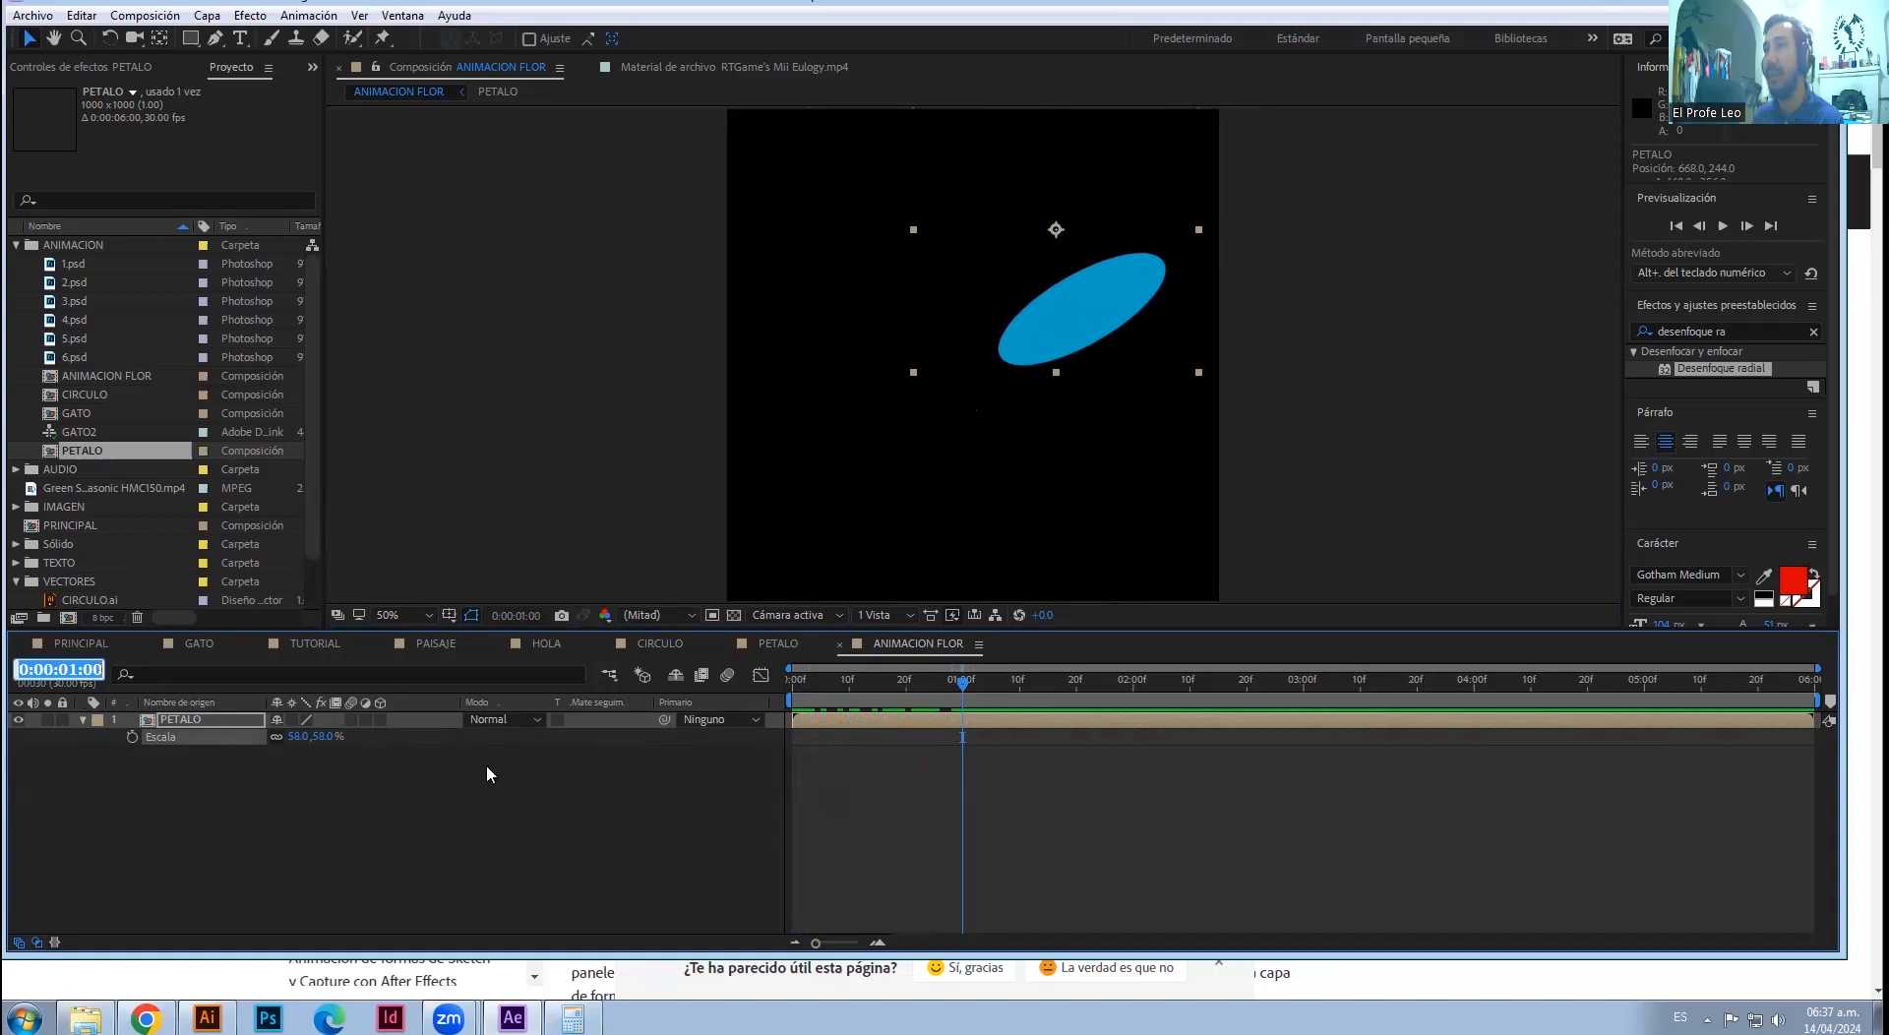
pyautogui.click(75, 669)
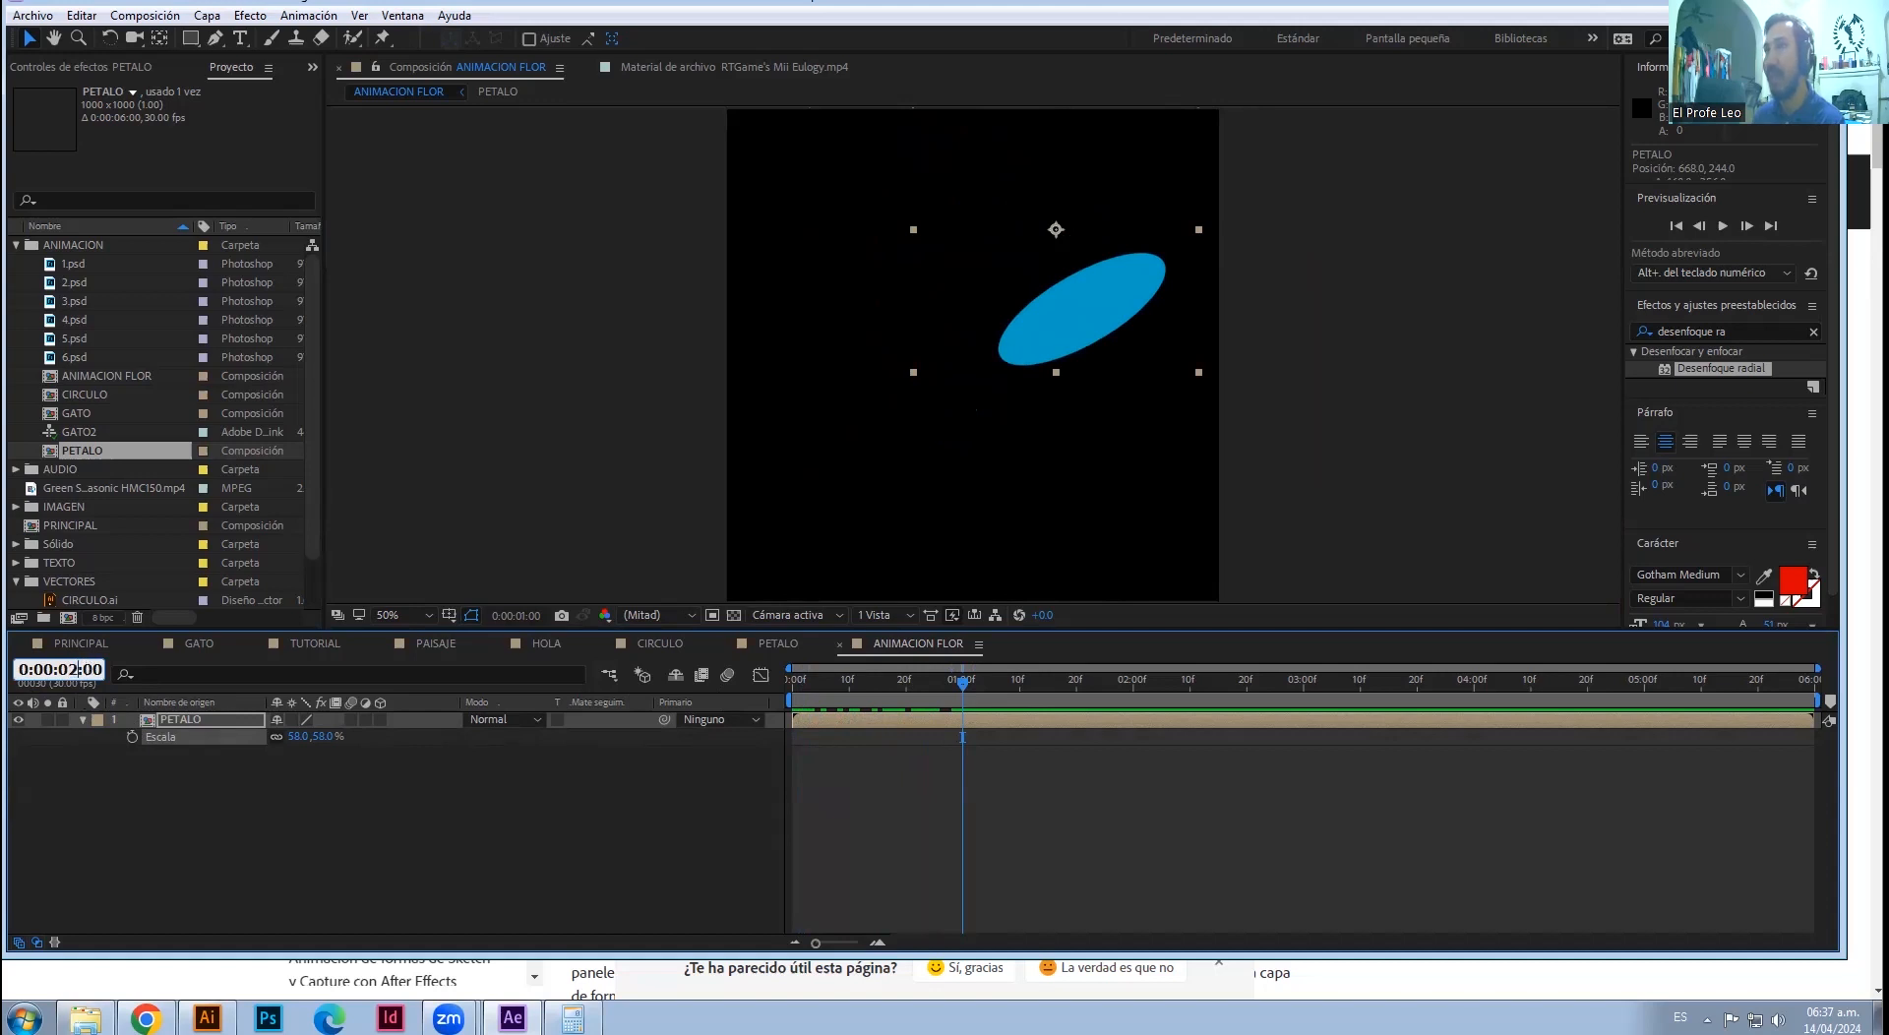
pyautogui.write('2')
pyautogui.press('Return')
pyautogui.write('14')
pyautogui.press('Return')
pyautogui.click(75, 670)
pyautogui.write('100')
pyautogui.press('Return')
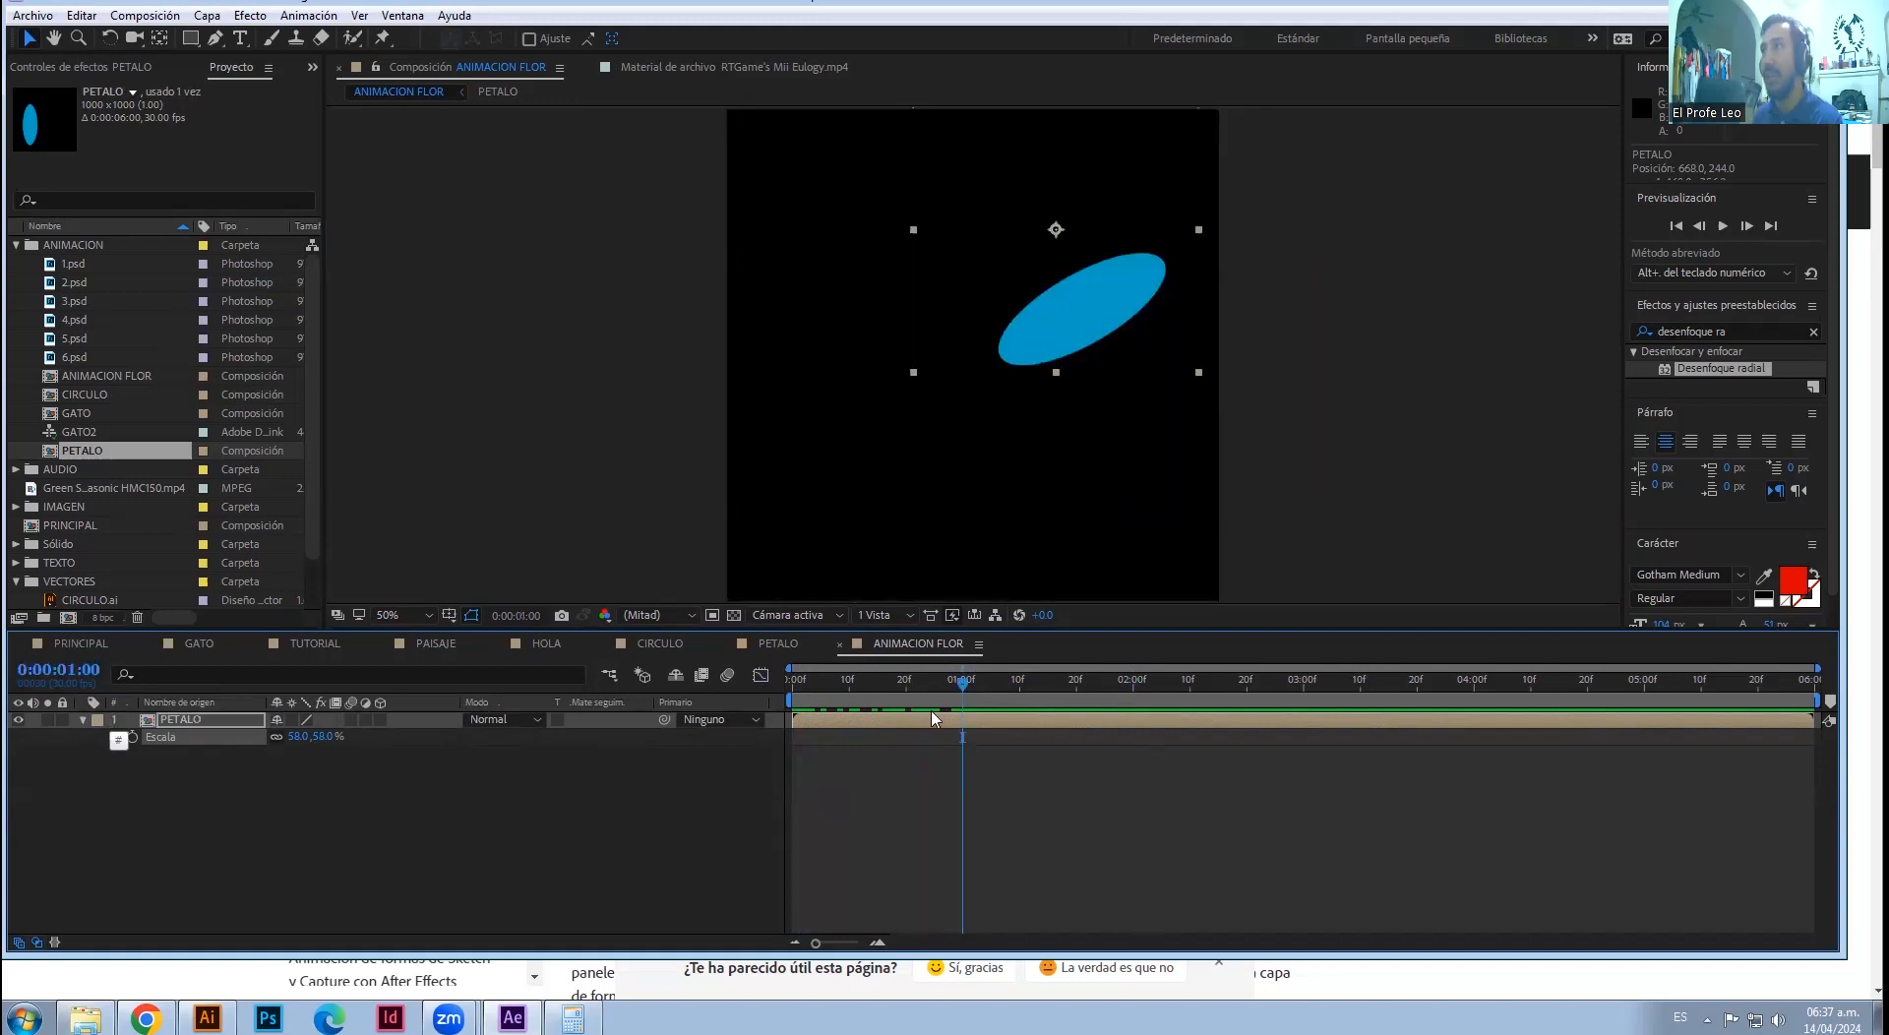
# - Duplicate the PETALO layer, split the copy at 0:00:01:00 and delete the part before it
pyautogui.click(962, 722)
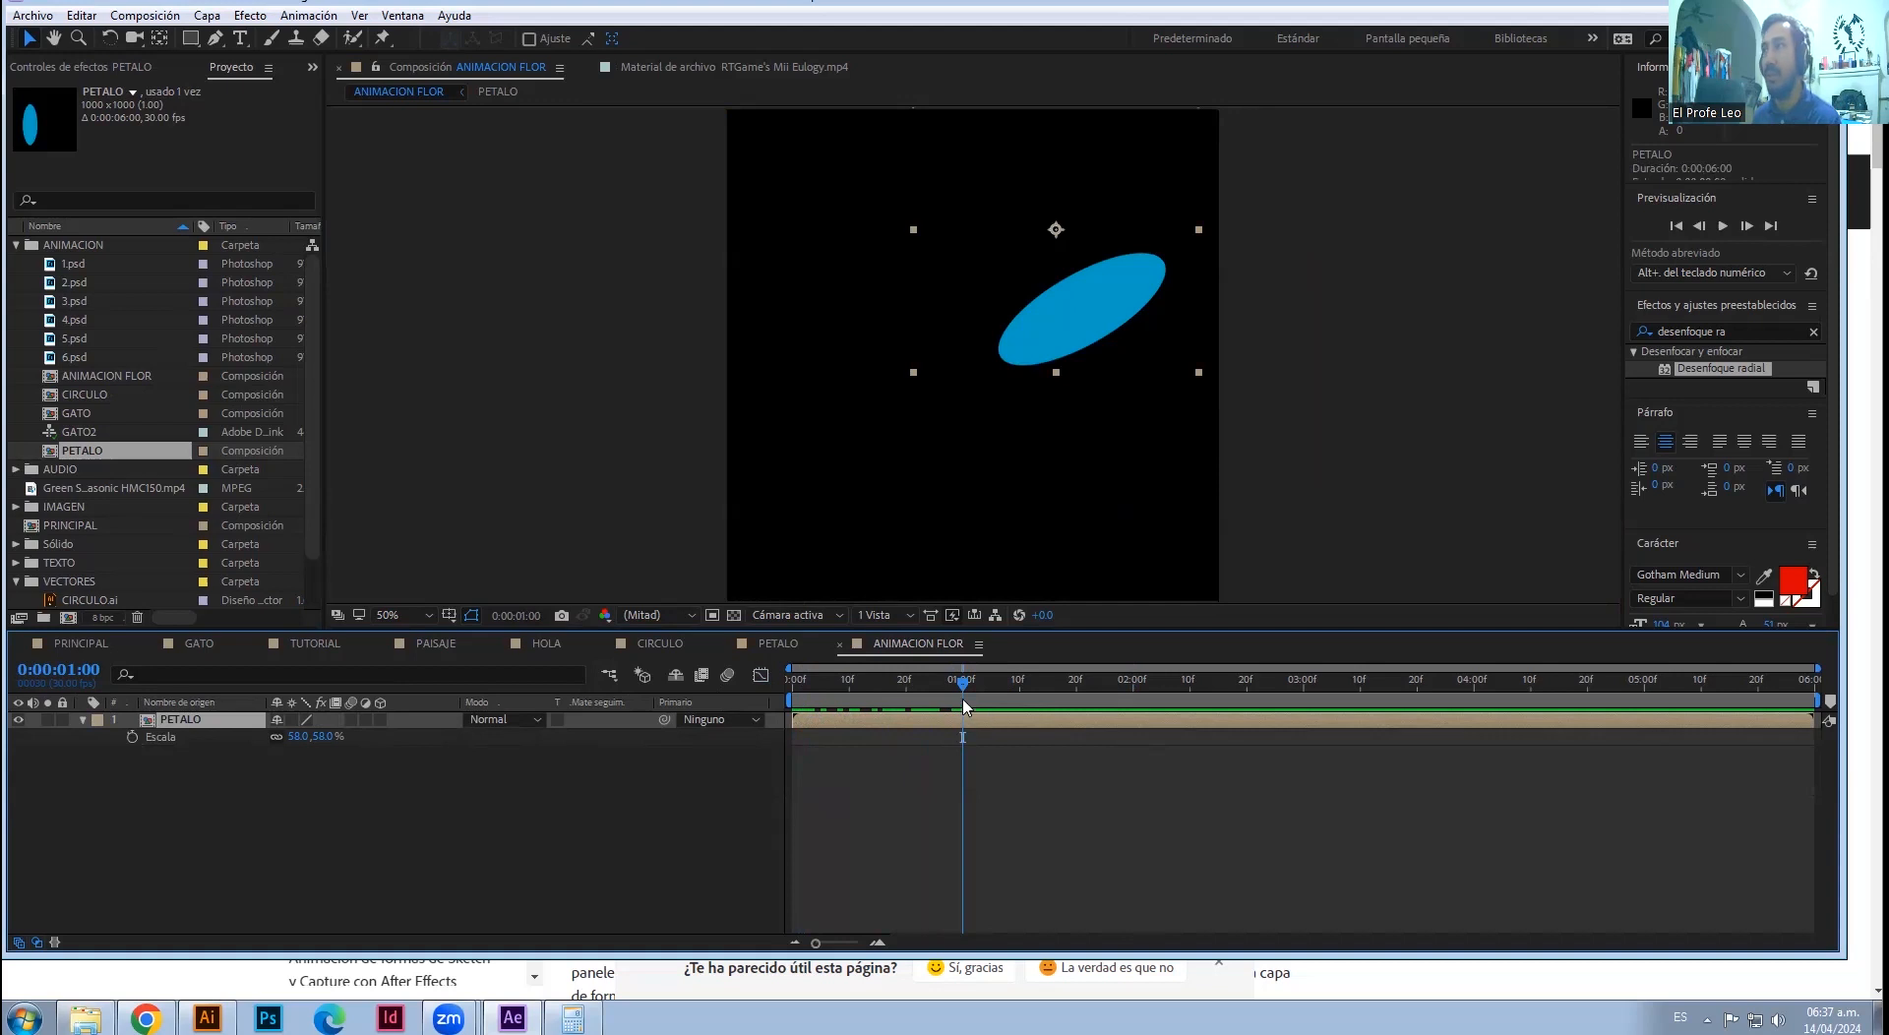
pyautogui.hotkey('ctrl', 'd')
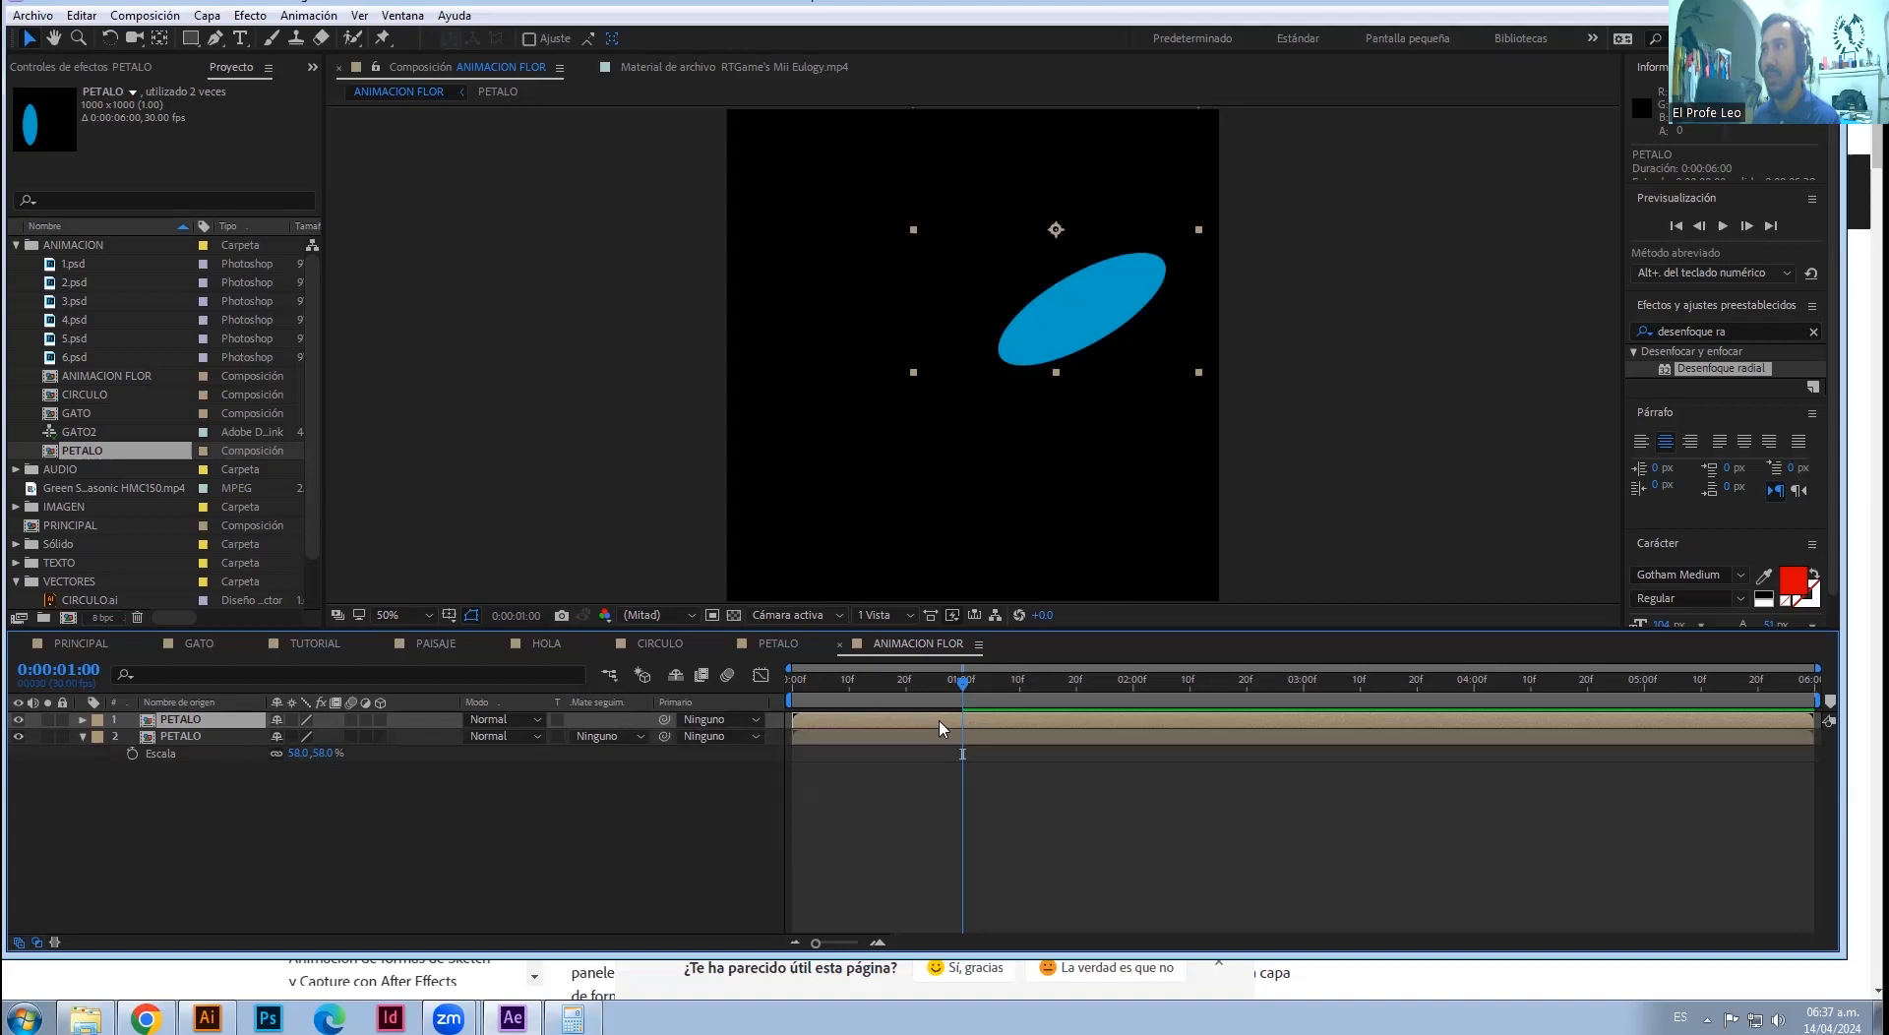
pyautogui.hotkey('ctrl', 'shift', 'd')
pyautogui.click(949, 737)
pyautogui.press('Delete')
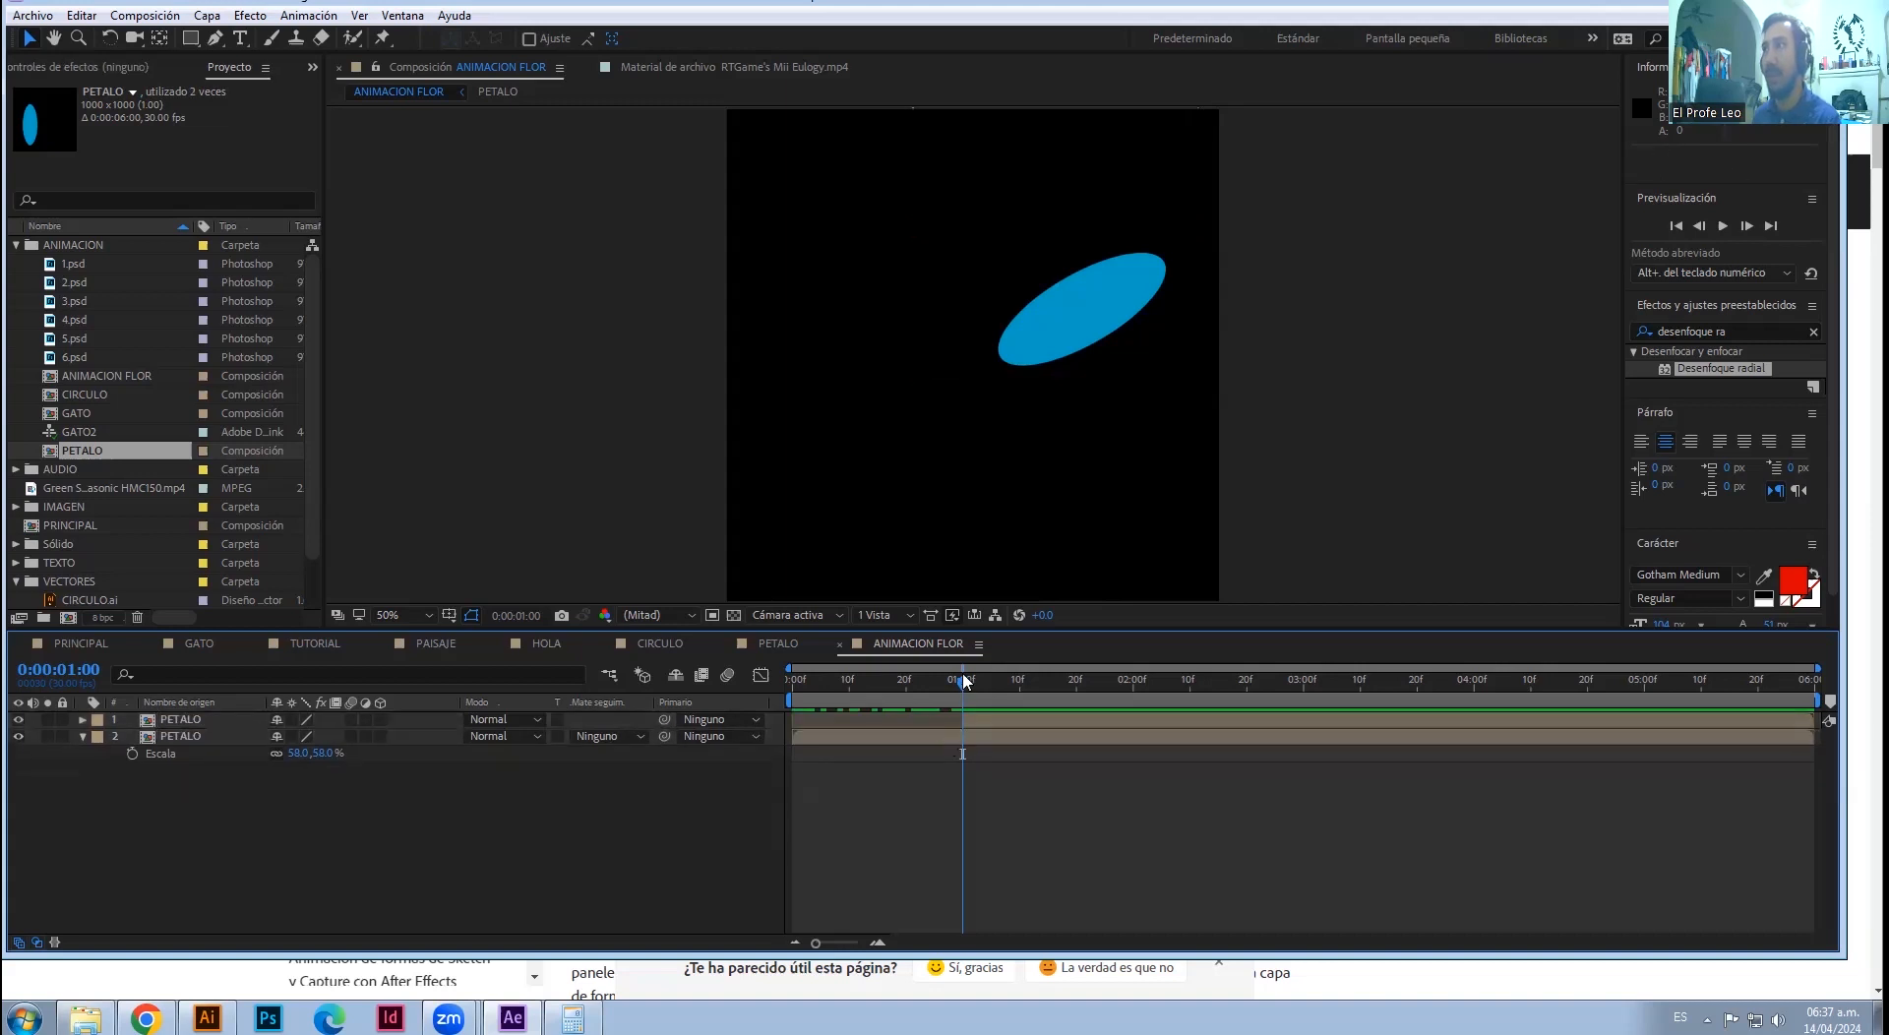
# - Review the upper PETALO layer's source composition and its keyframes at 0:00:01:00, and return to ANIMACION FLOR
pyautogui.moveTo(1025, 681); pyautogui.dragTo(966, 679)
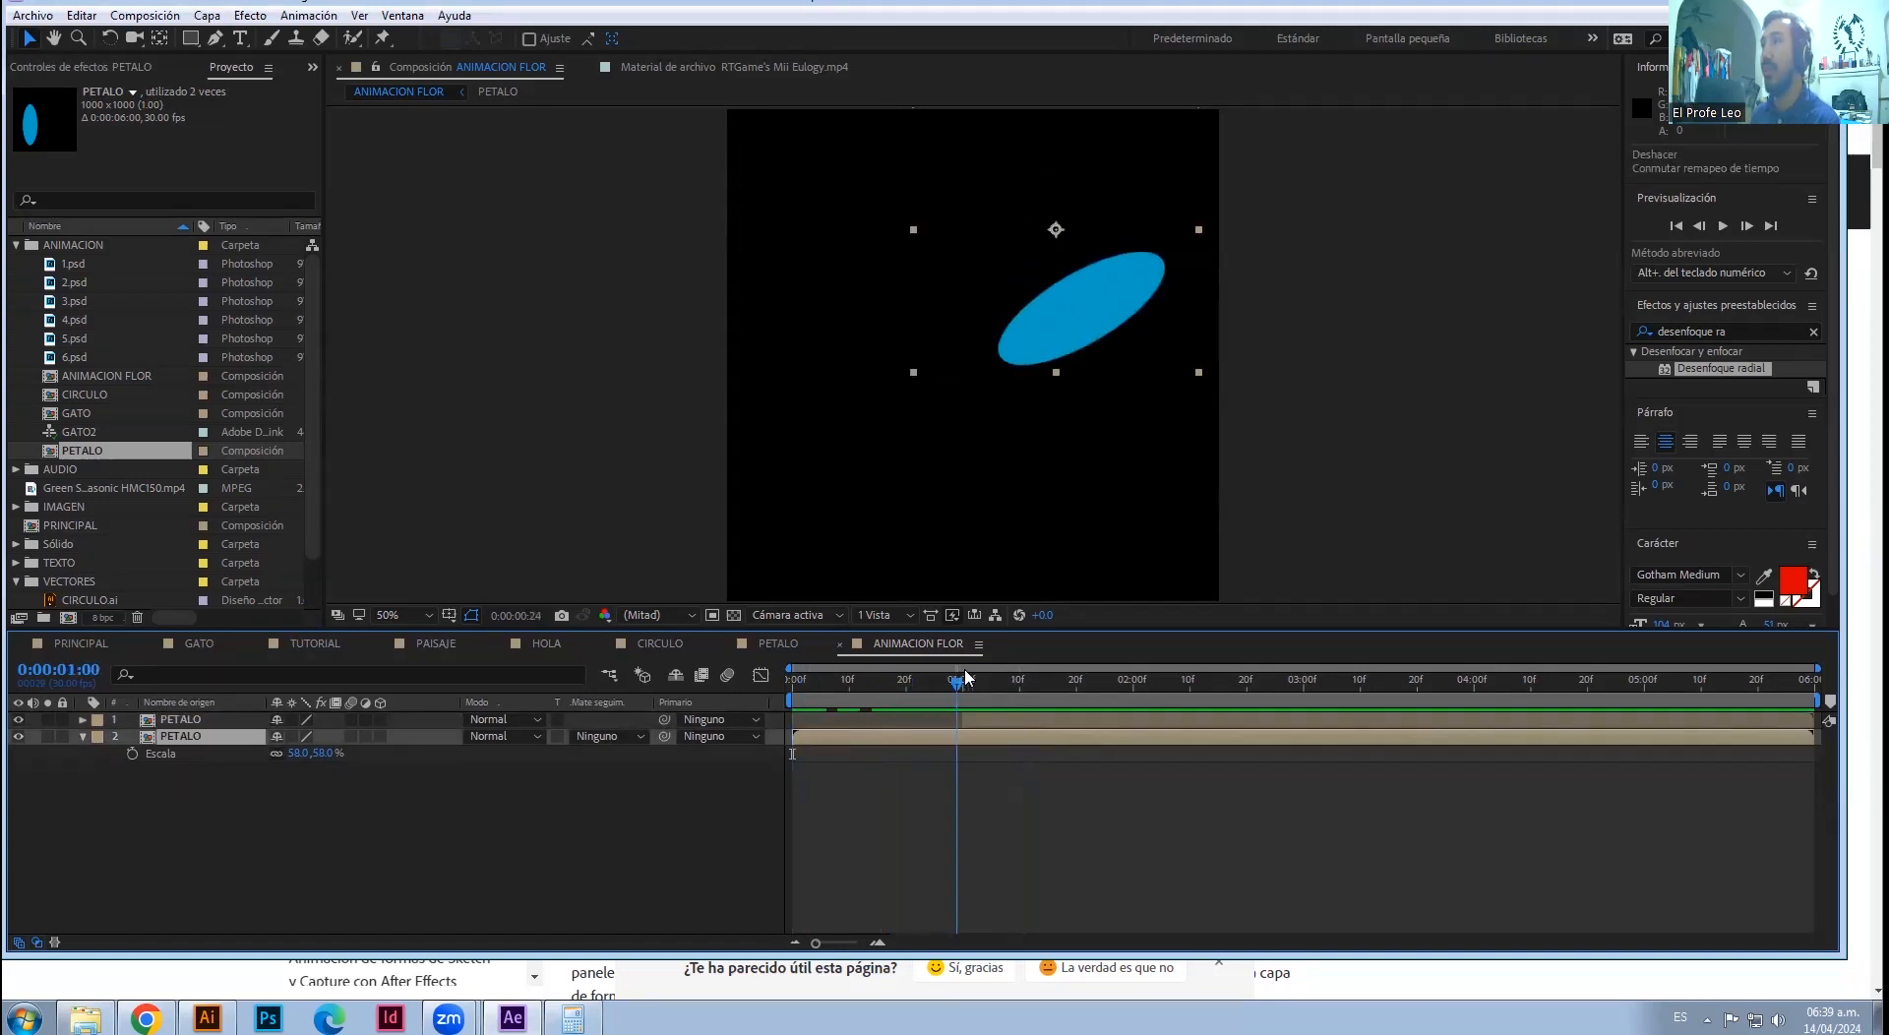
pyautogui.click(976, 718)
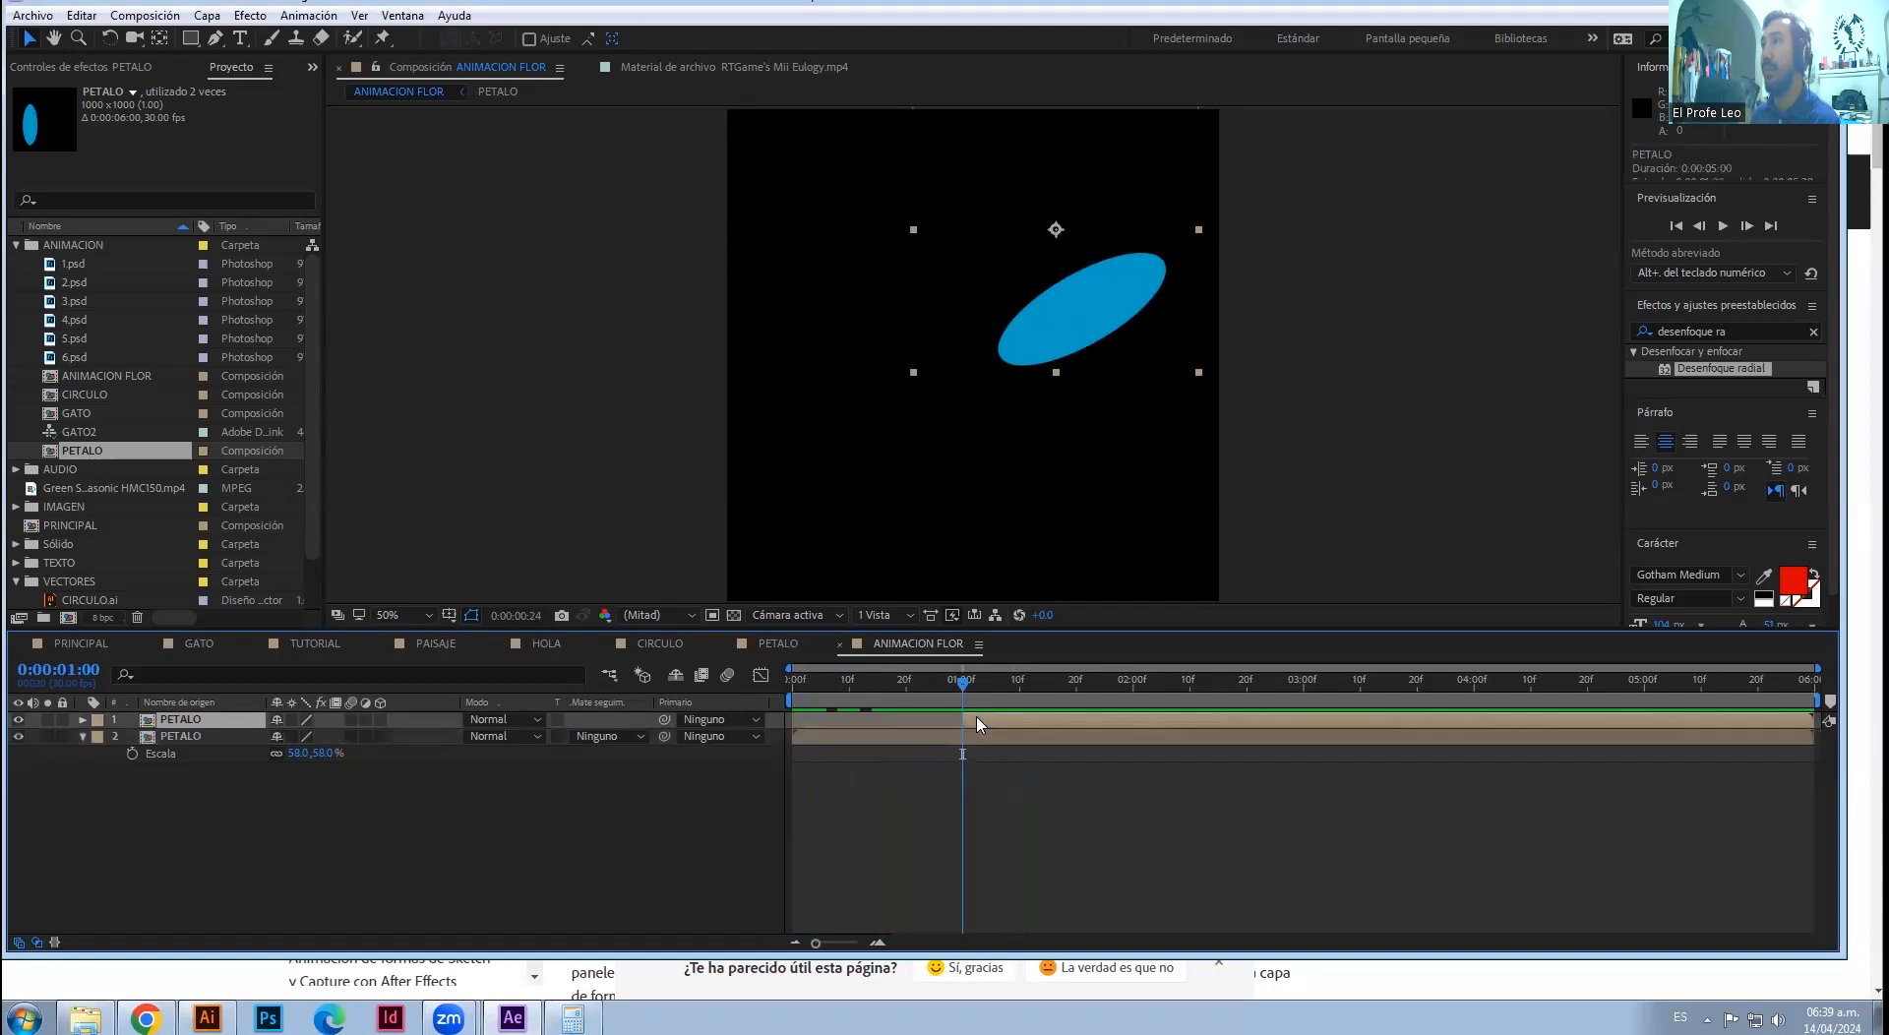
pyautogui.click(825, 740)
pyautogui.moveTo(959, 689)
pyautogui.mouseDown()
pyautogui.moveTo(714, 697)
pyautogui.moveTo(978, 681)
pyautogui.moveTo(726, 703)
pyautogui.moveTo(798, 681)
pyautogui.moveTo(960, 686)
pyautogui.mouseUp()
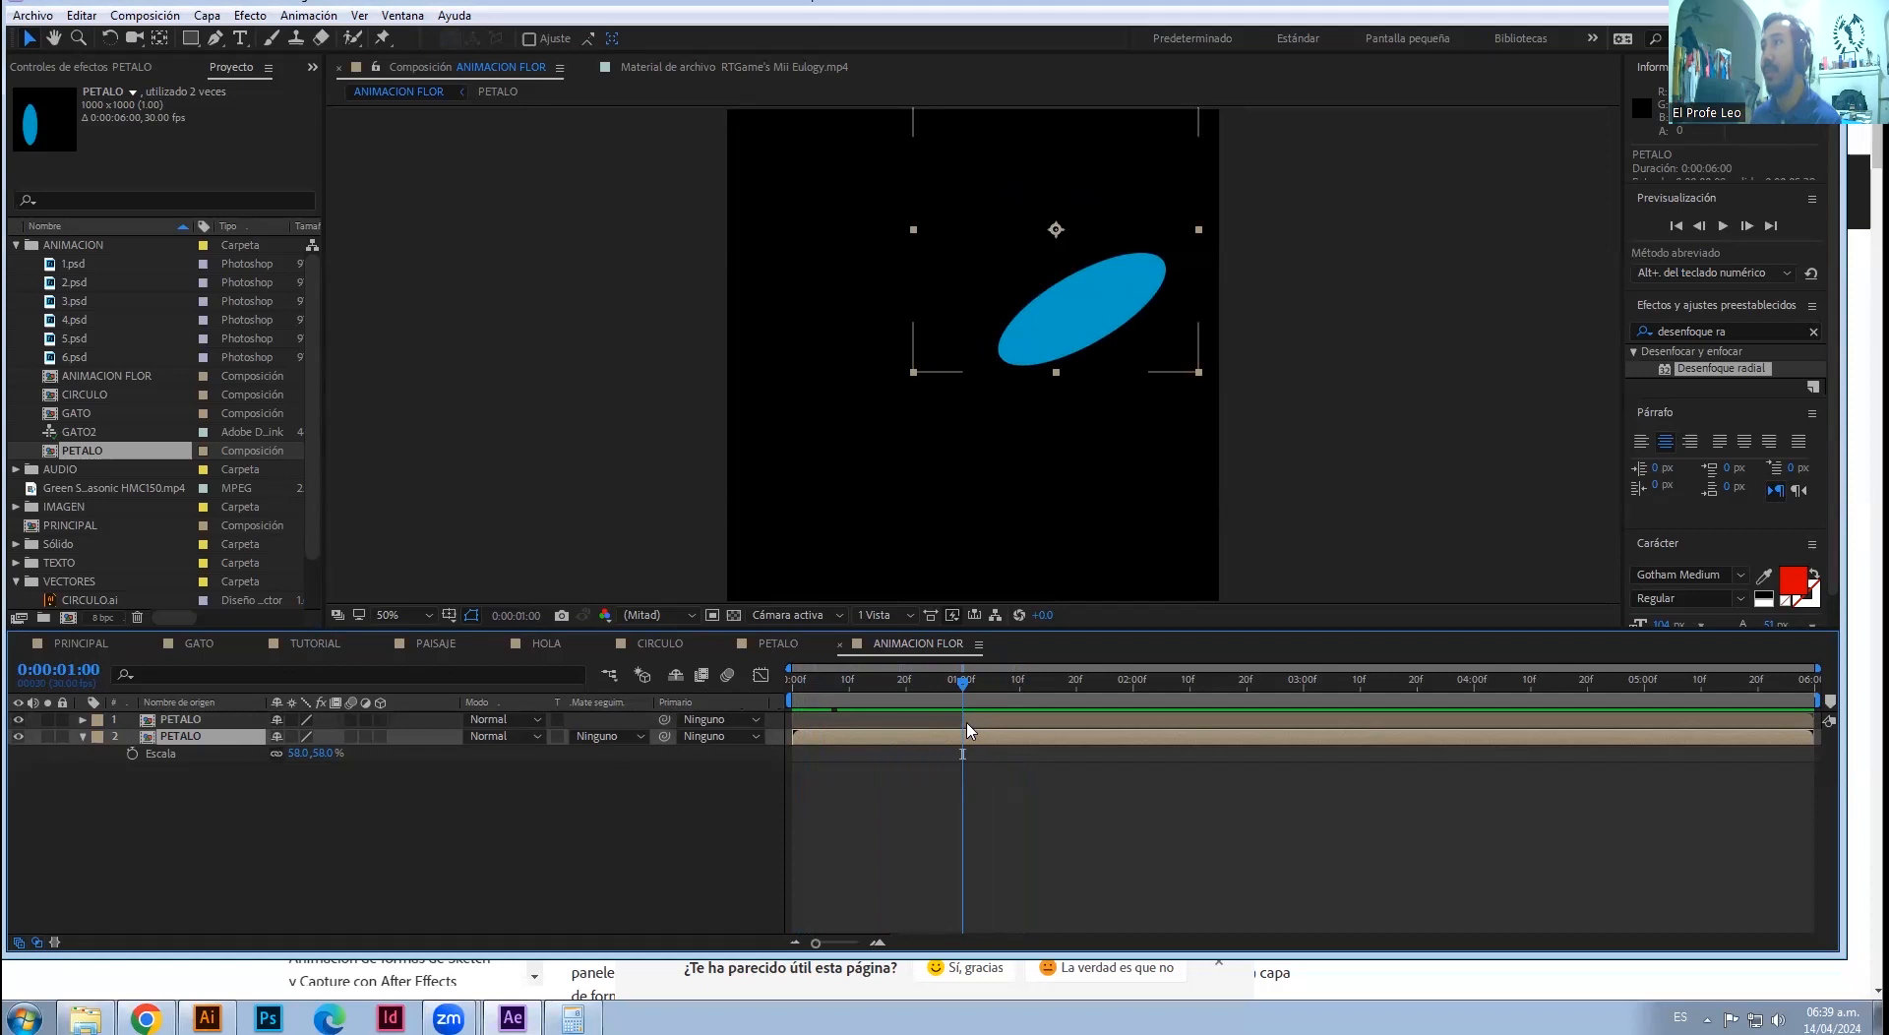
pyautogui.click(969, 723)
pyautogui.hotkey('alt', '[')
pyautogui.doubleClick(969, 728)
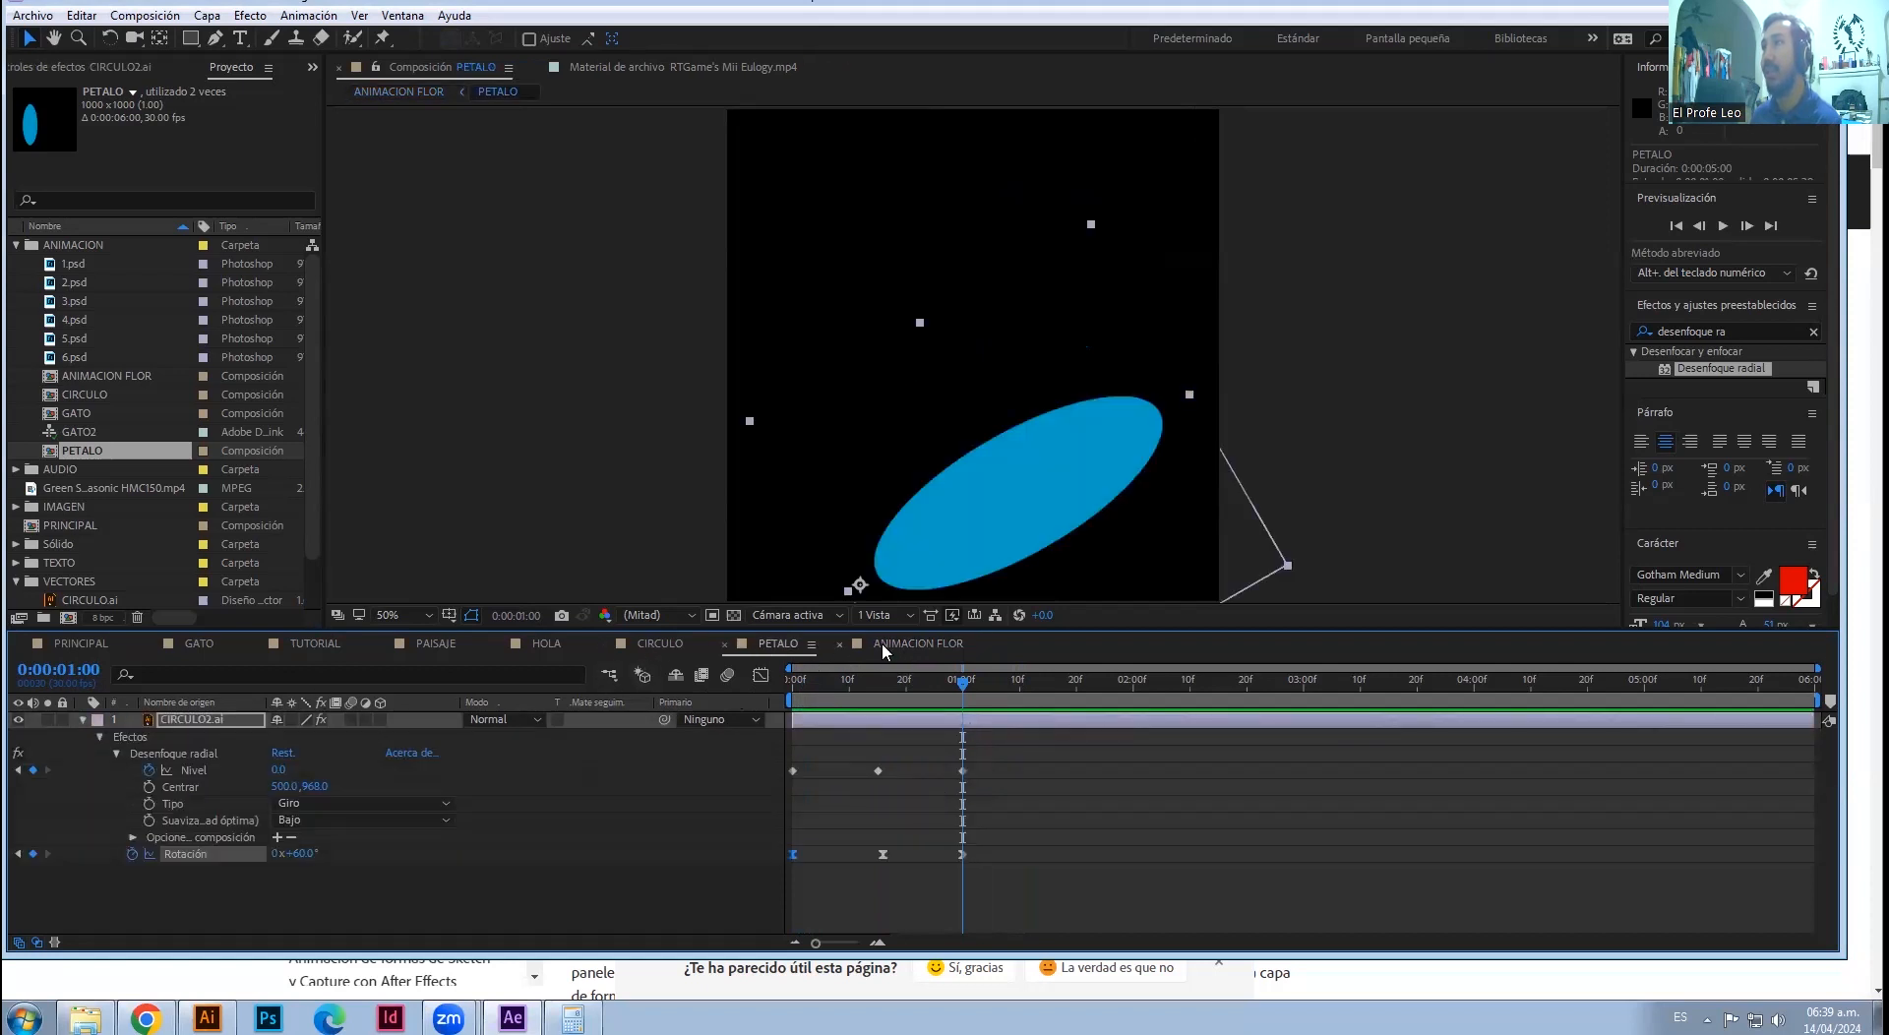
pyautogui.click(883, 645)
# - Enable time remapping on the lower PETALO layer with the playhead at 0:00:00:00
pyautogui.click(961, 738)
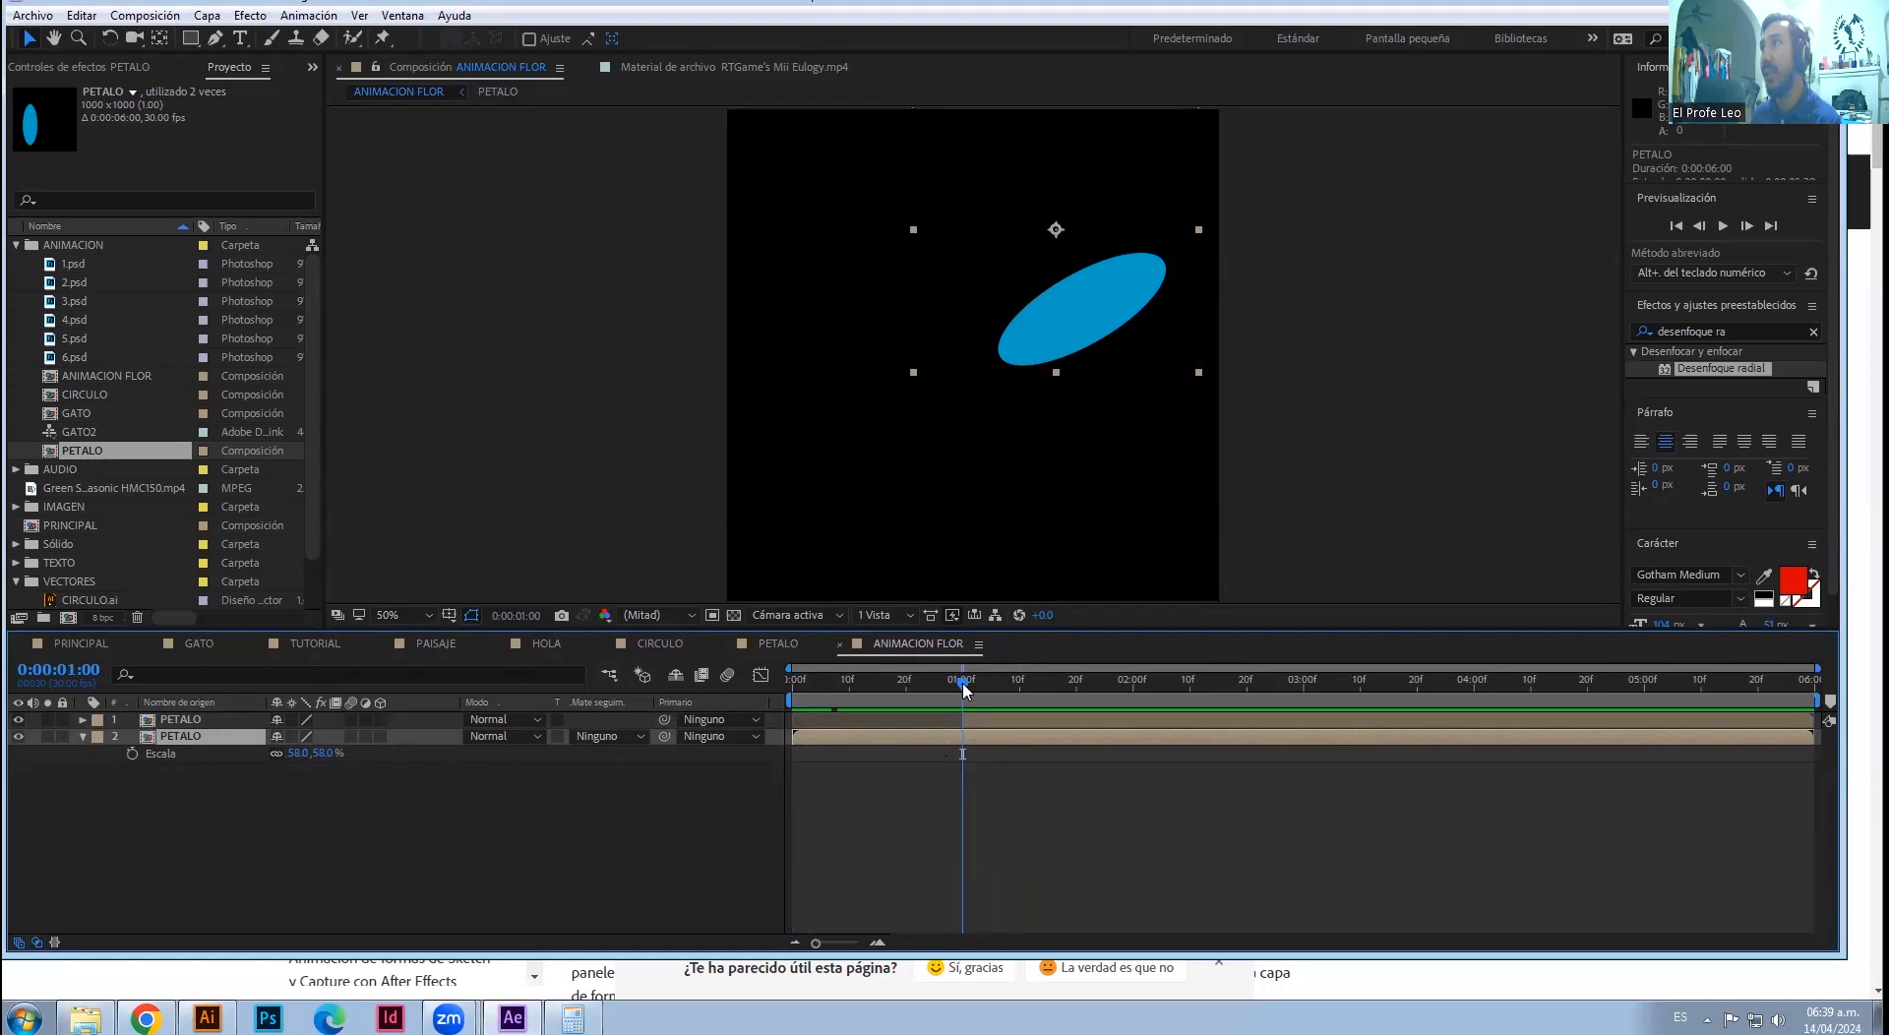
pyautogui.moveTo(964, 690); pyautogui.dragTo(761, 688)
pyautogui.moveTo(955, 682); pyautogui.dragTo(792, 693)
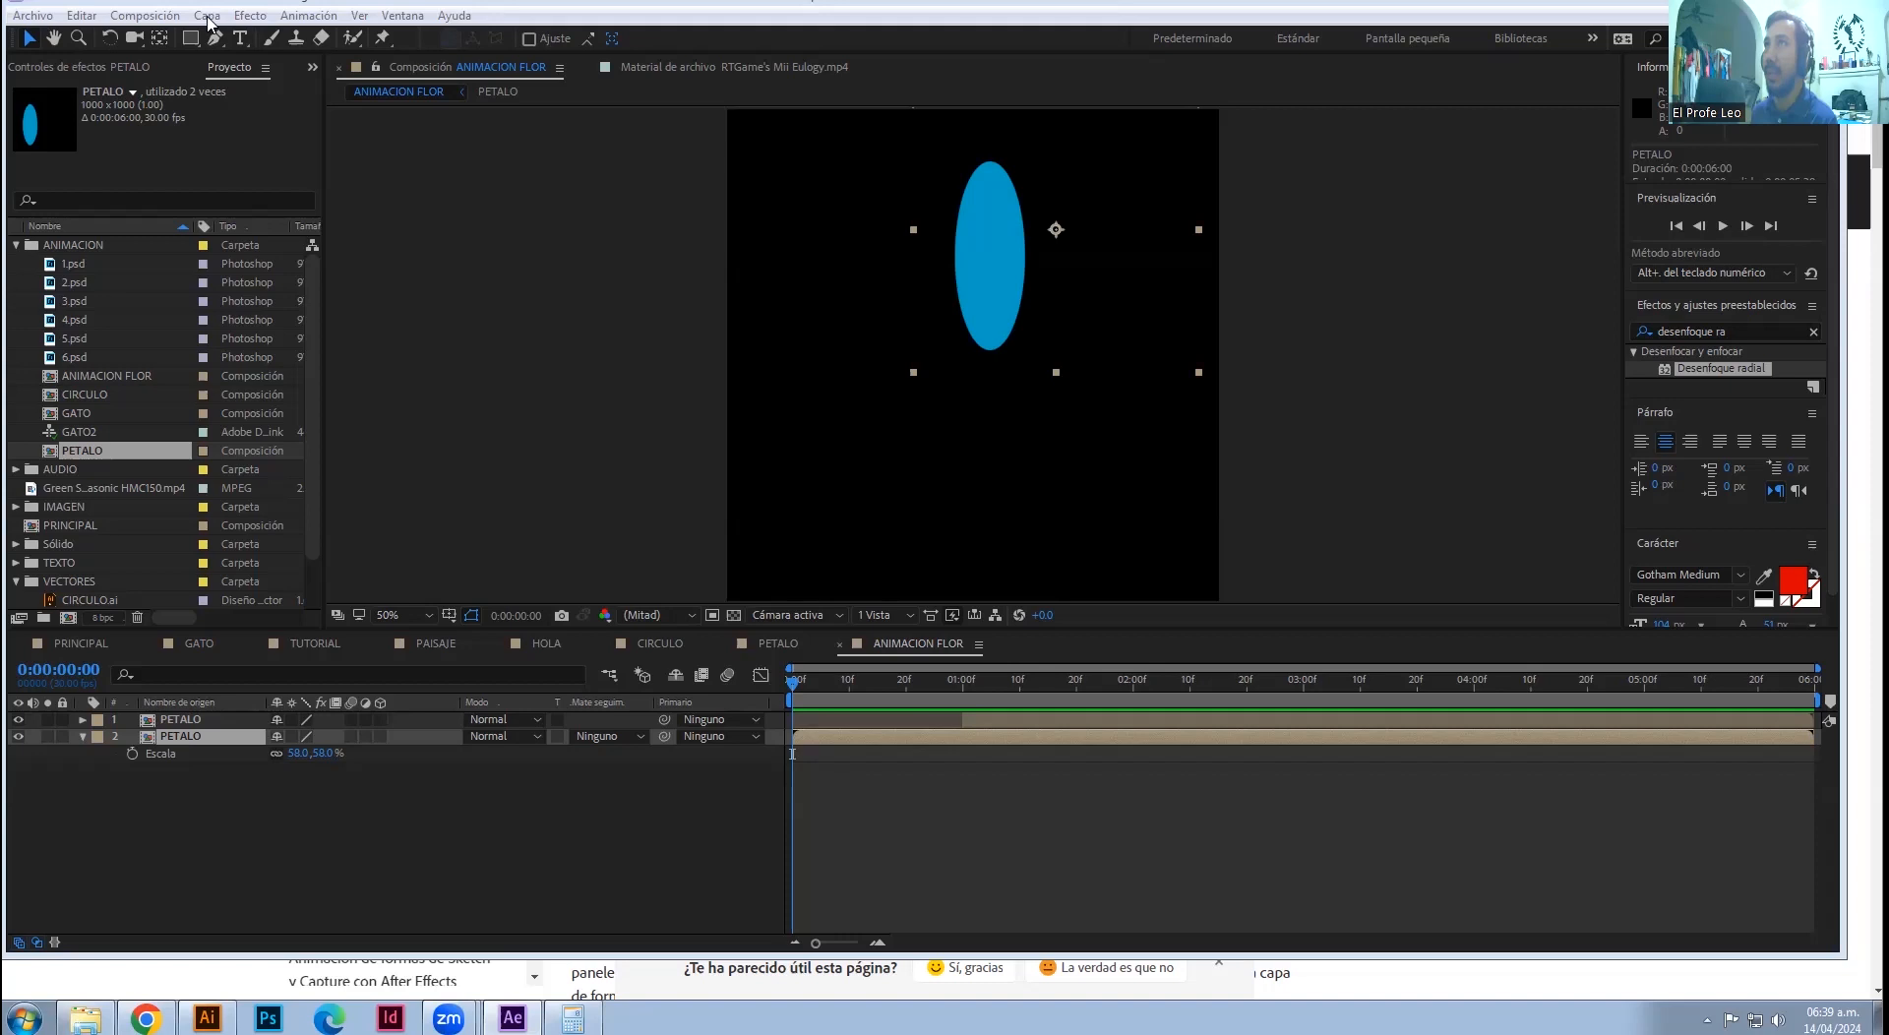
pyautogui.click(207, 16)
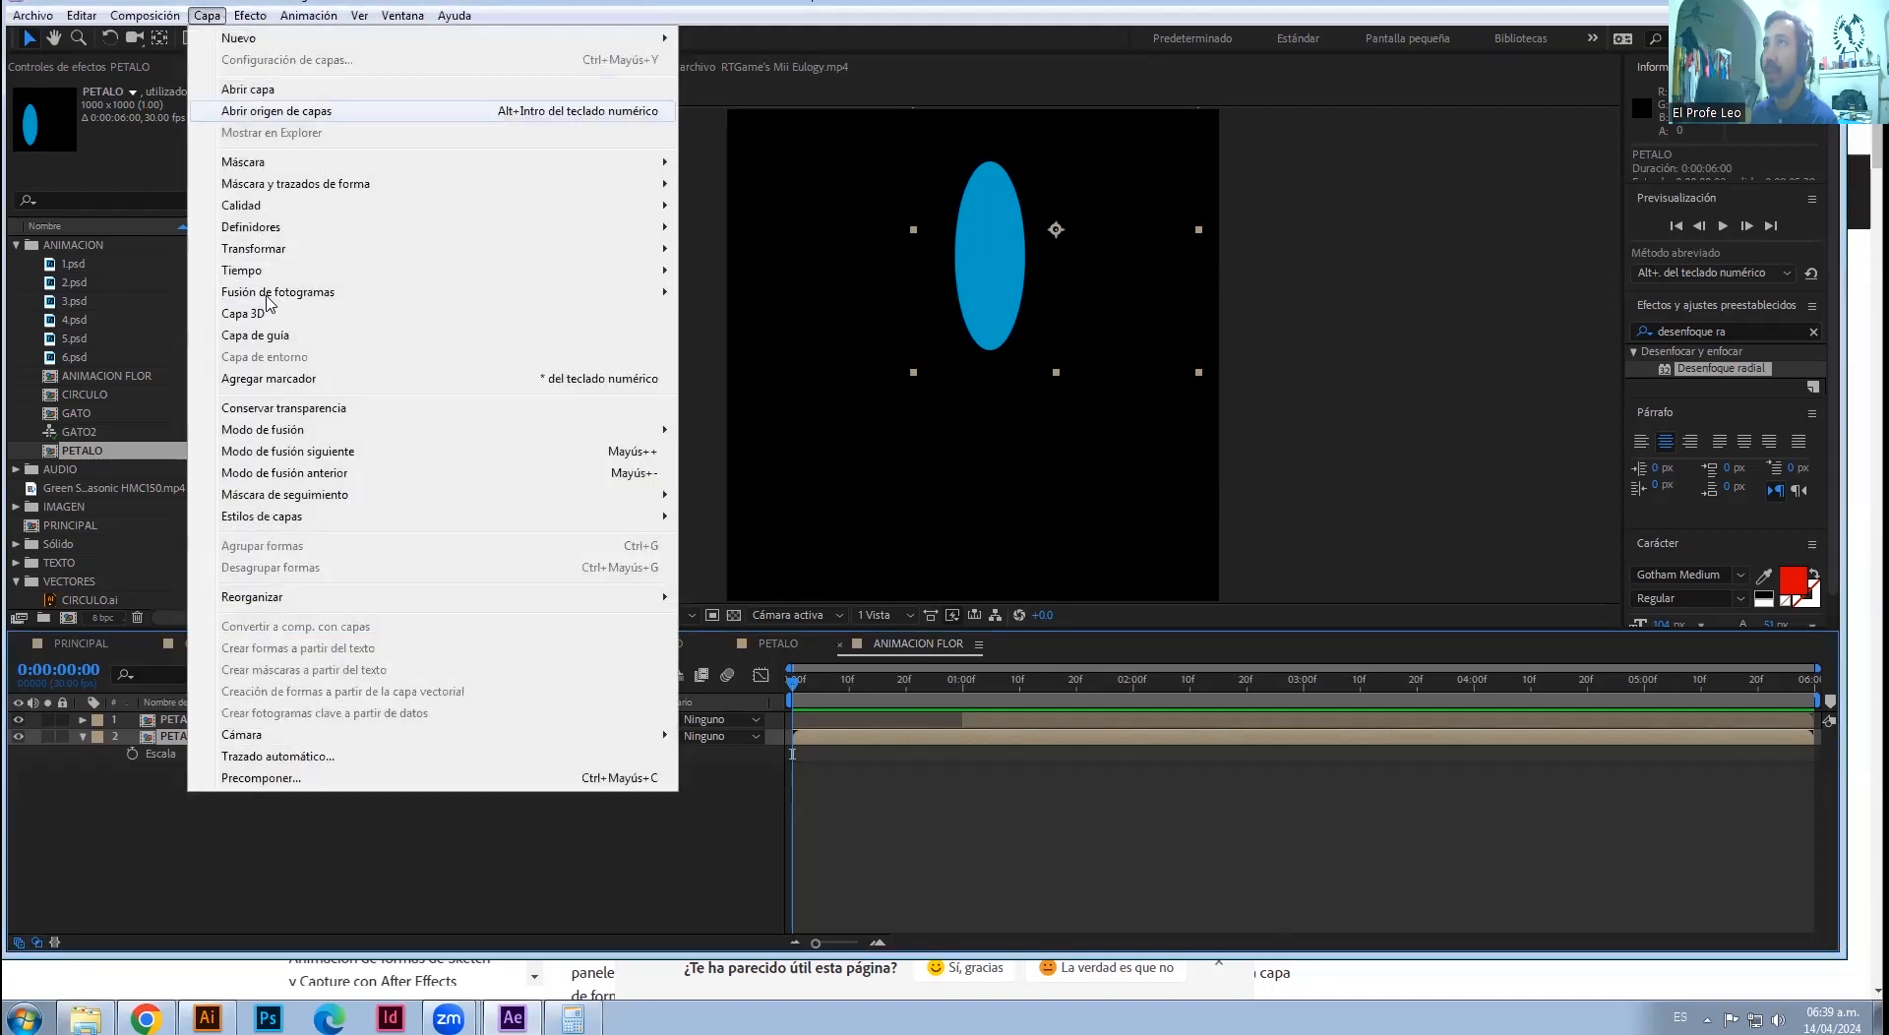
pyautogui.moveTo(276, 280)
pyautogui.click(728, 270)
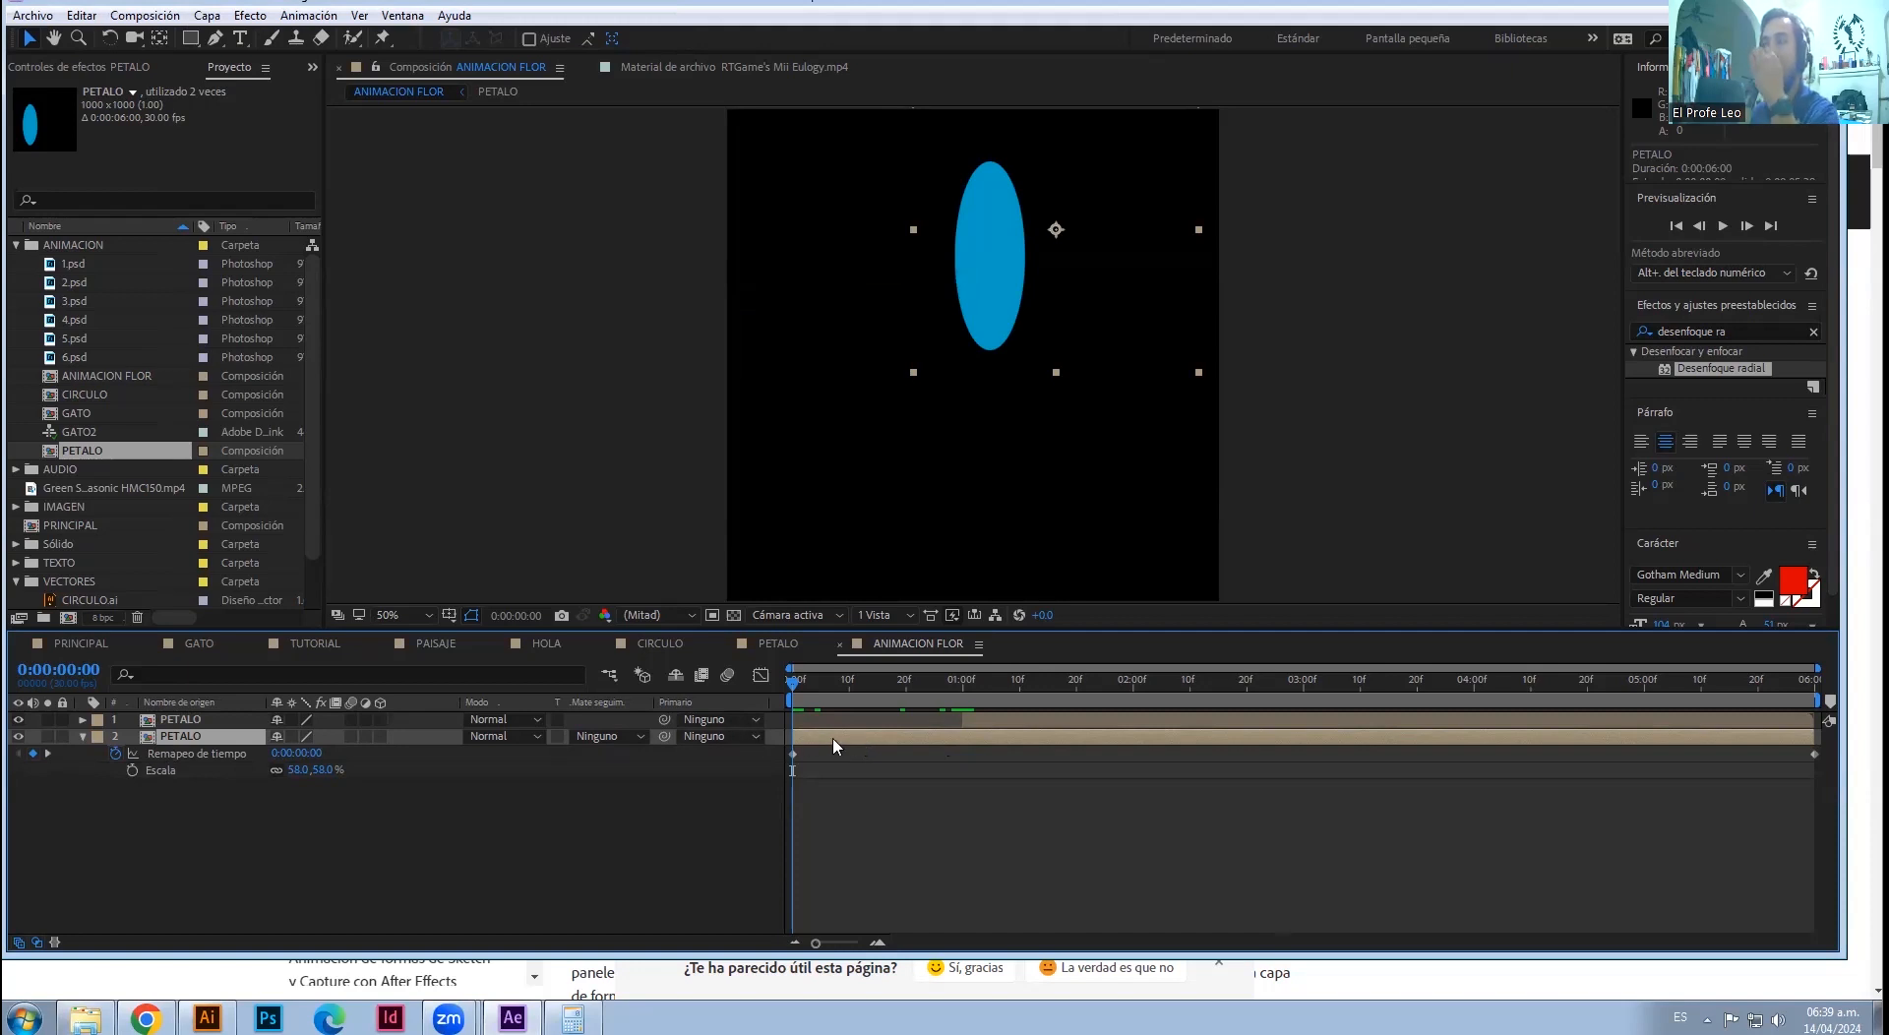
# - Rename the time-remapped lower PETALO layer as 1
pyautogui.rightClick(193, 739)
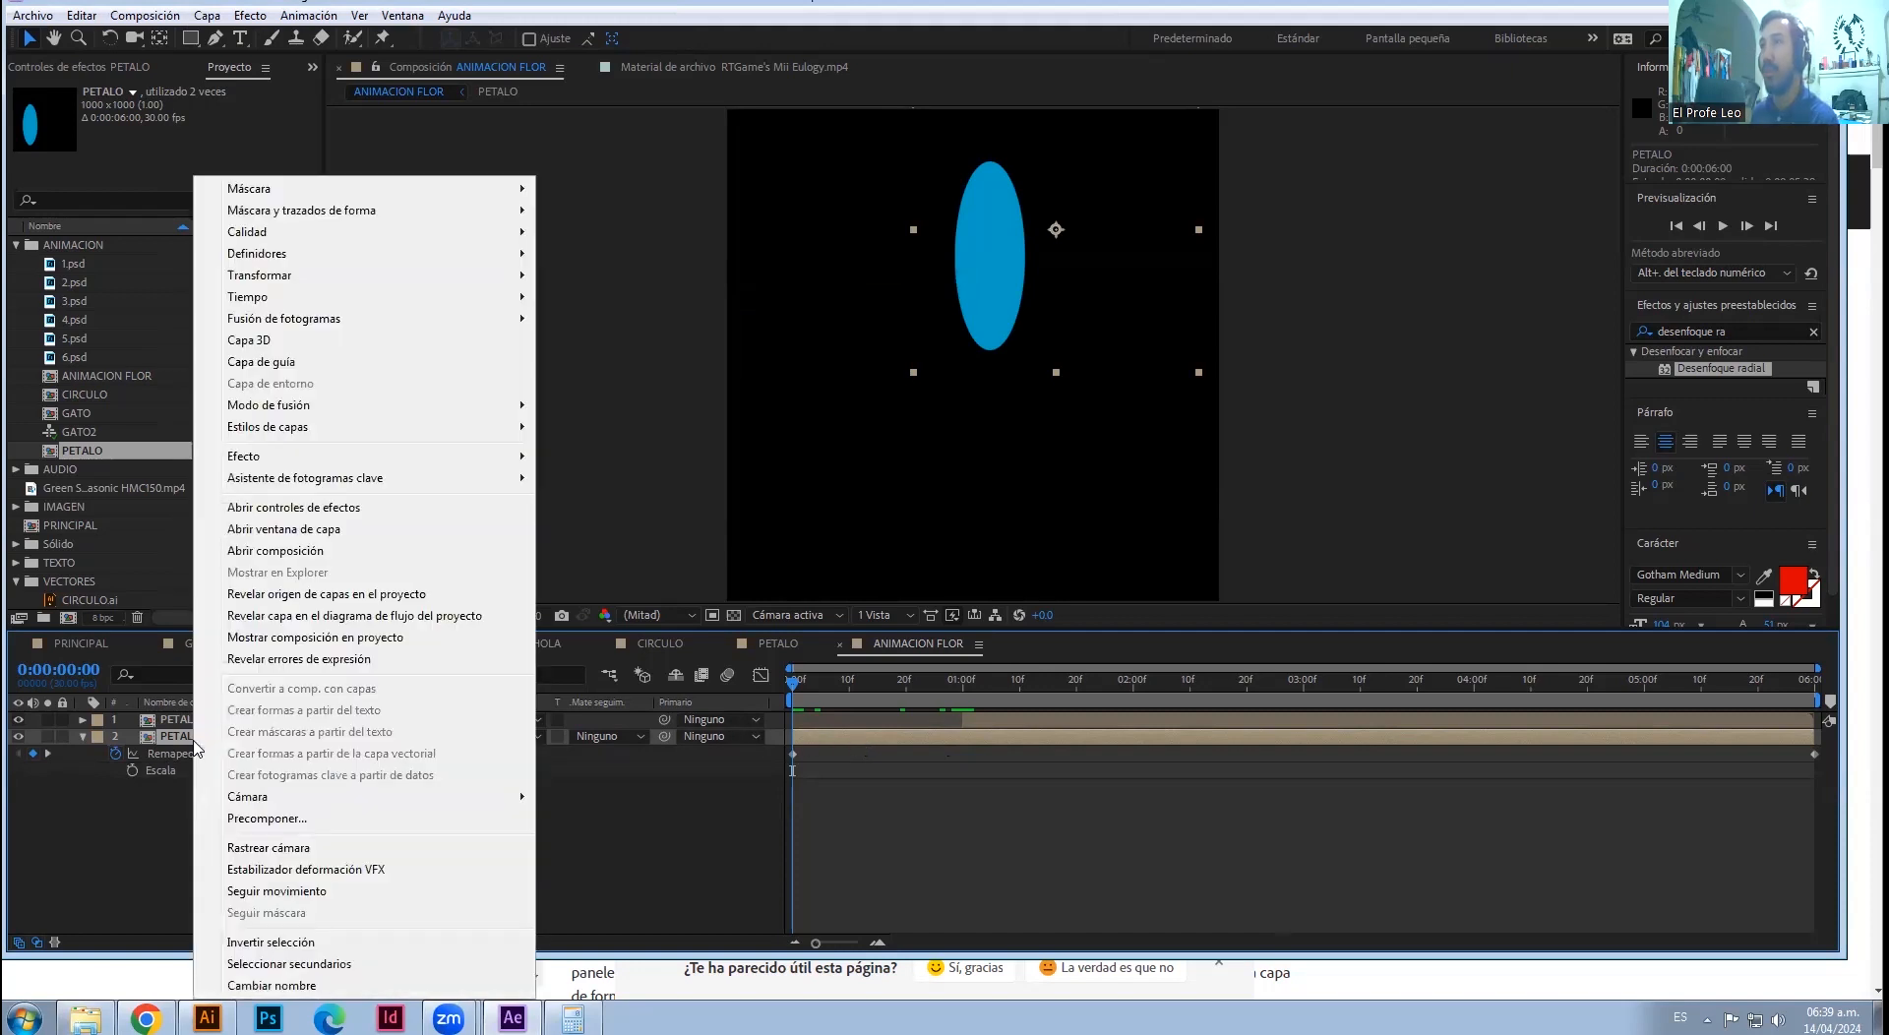
pyautogui.click(285, 986)
pyautogui.write('1')
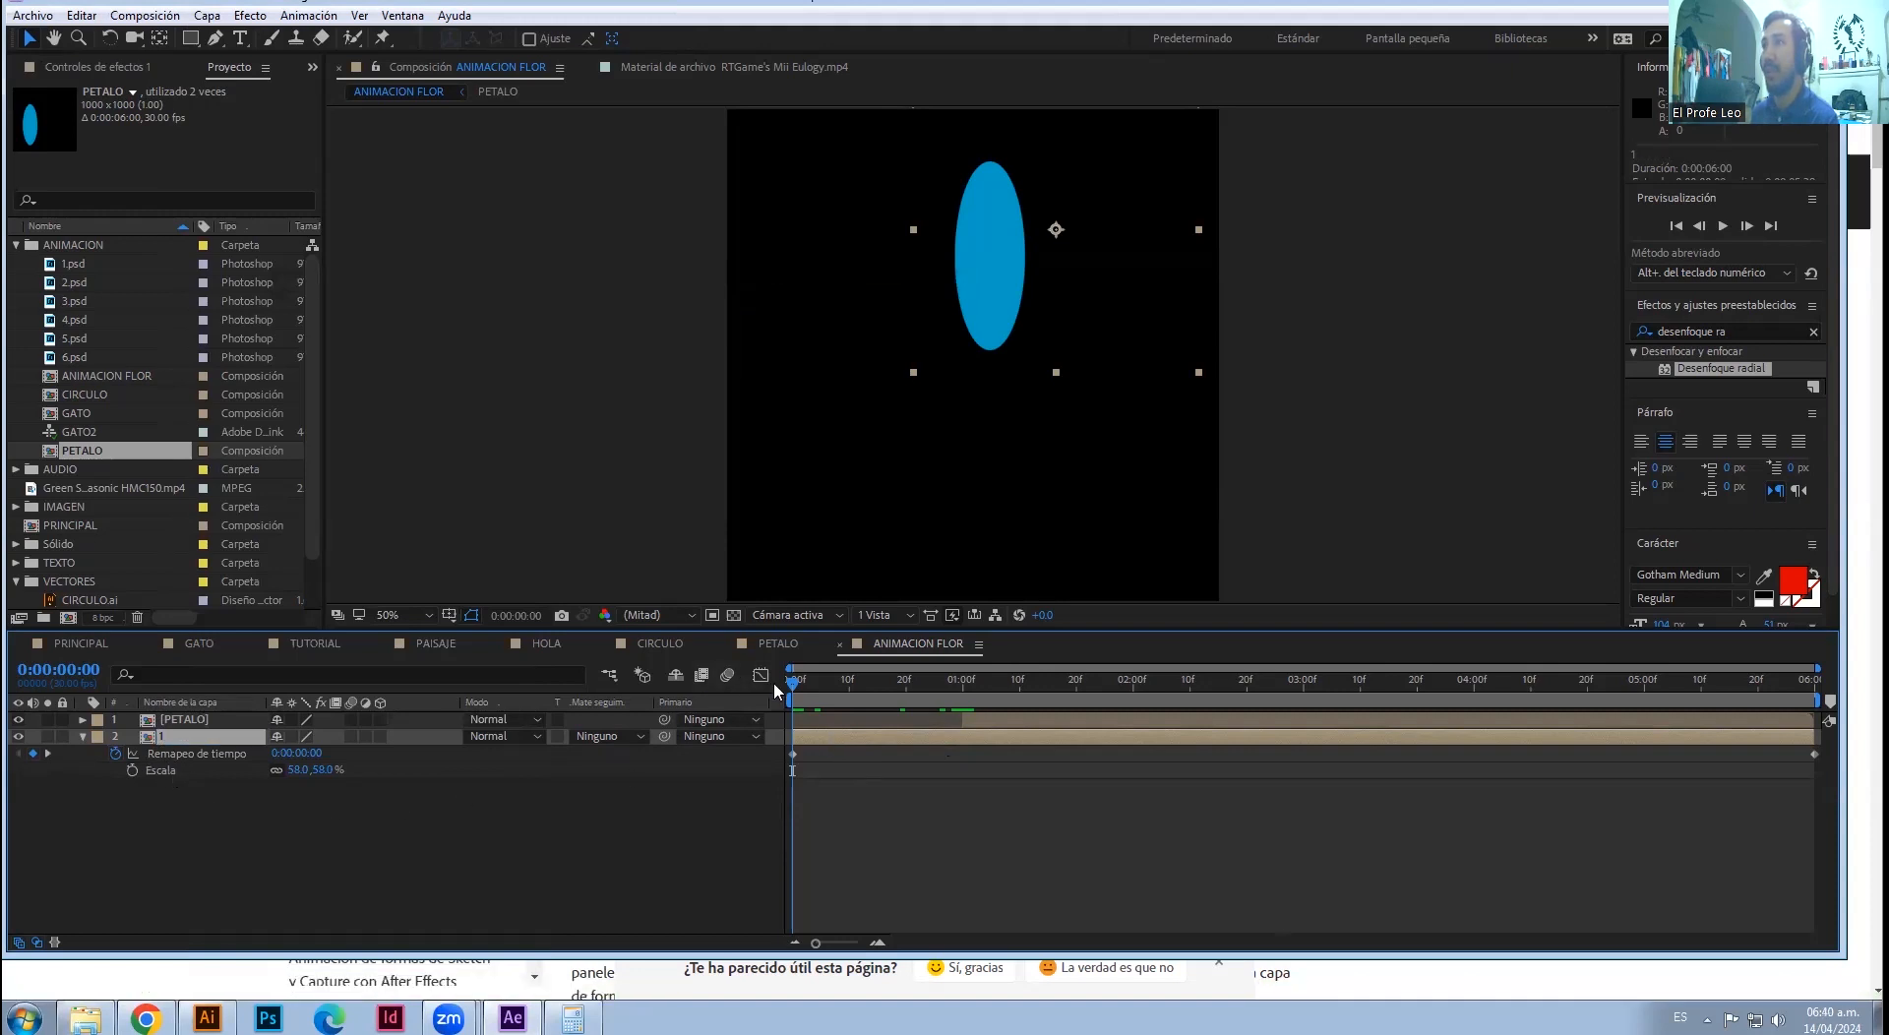
# - Set layer 1's final time remap keyframe, at 0:00:06:00, to 0:00:00:00 to freeze the petal upright
pyautogui.moveTo(793, 685); pyautogui.dragTo(1825, 701)
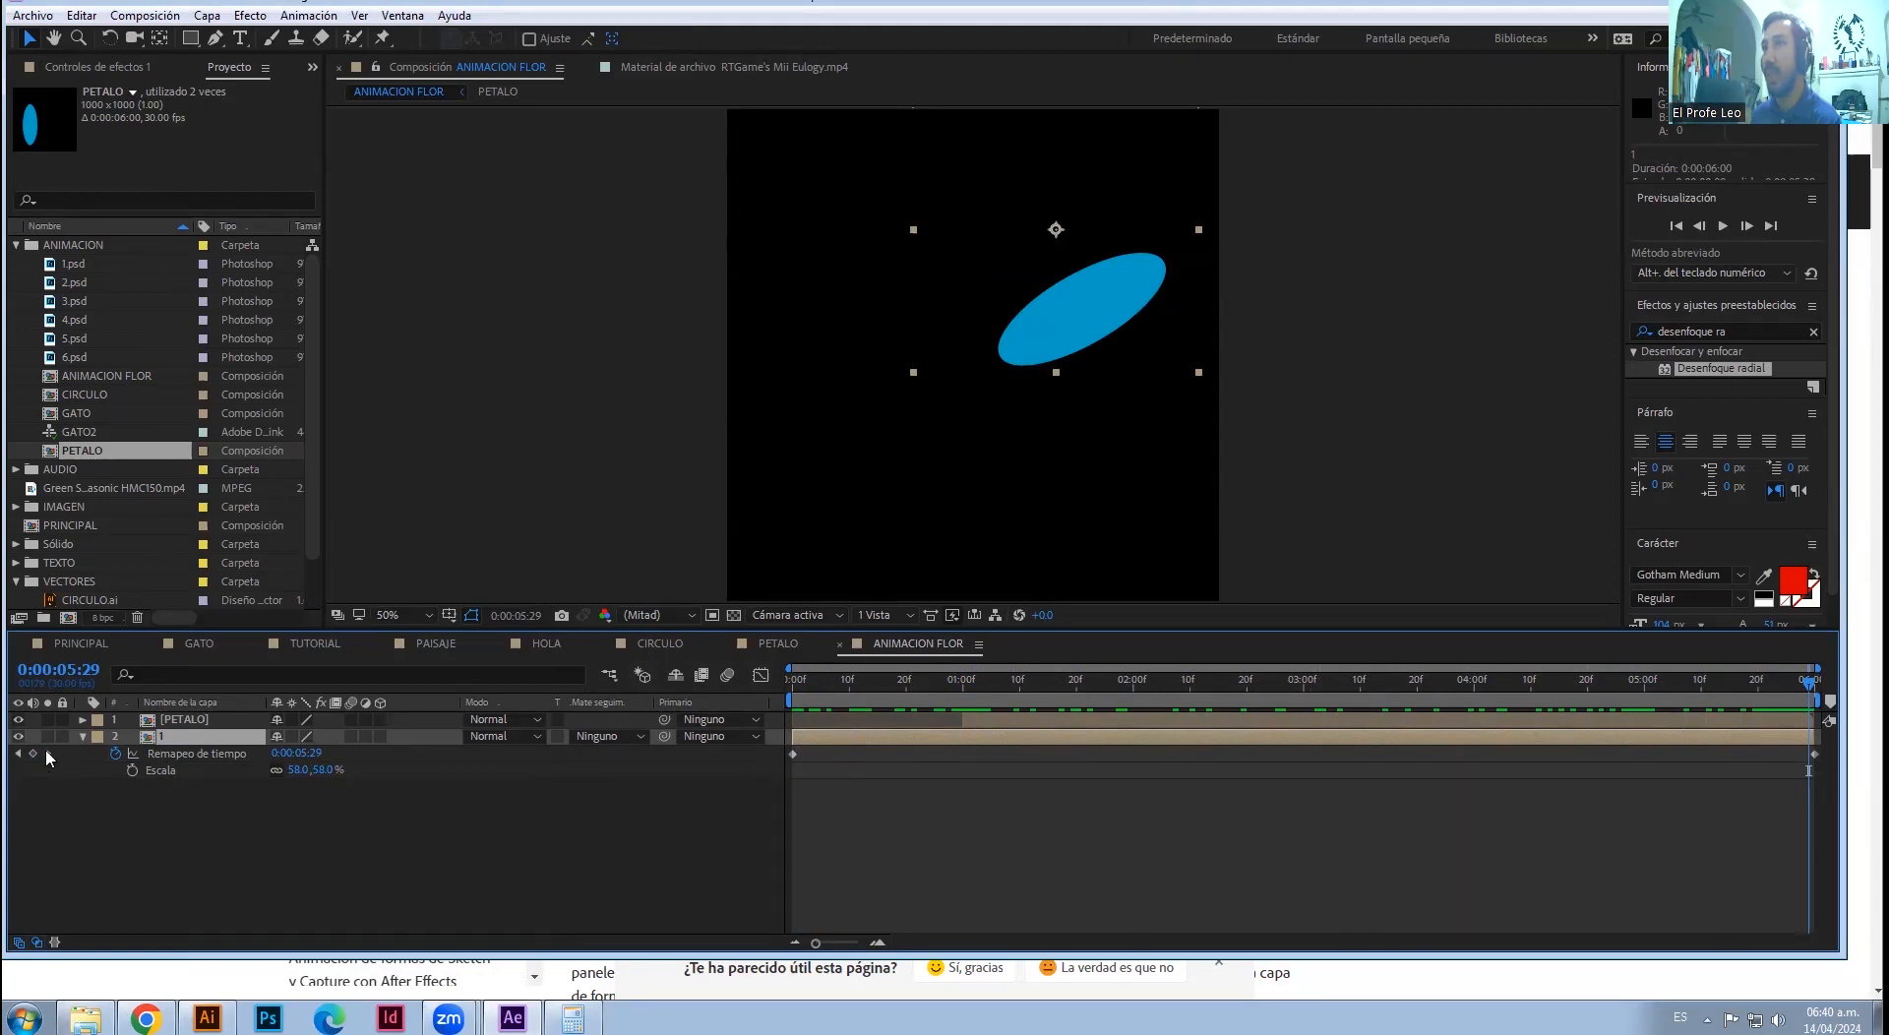
pyautogui.press('Home')
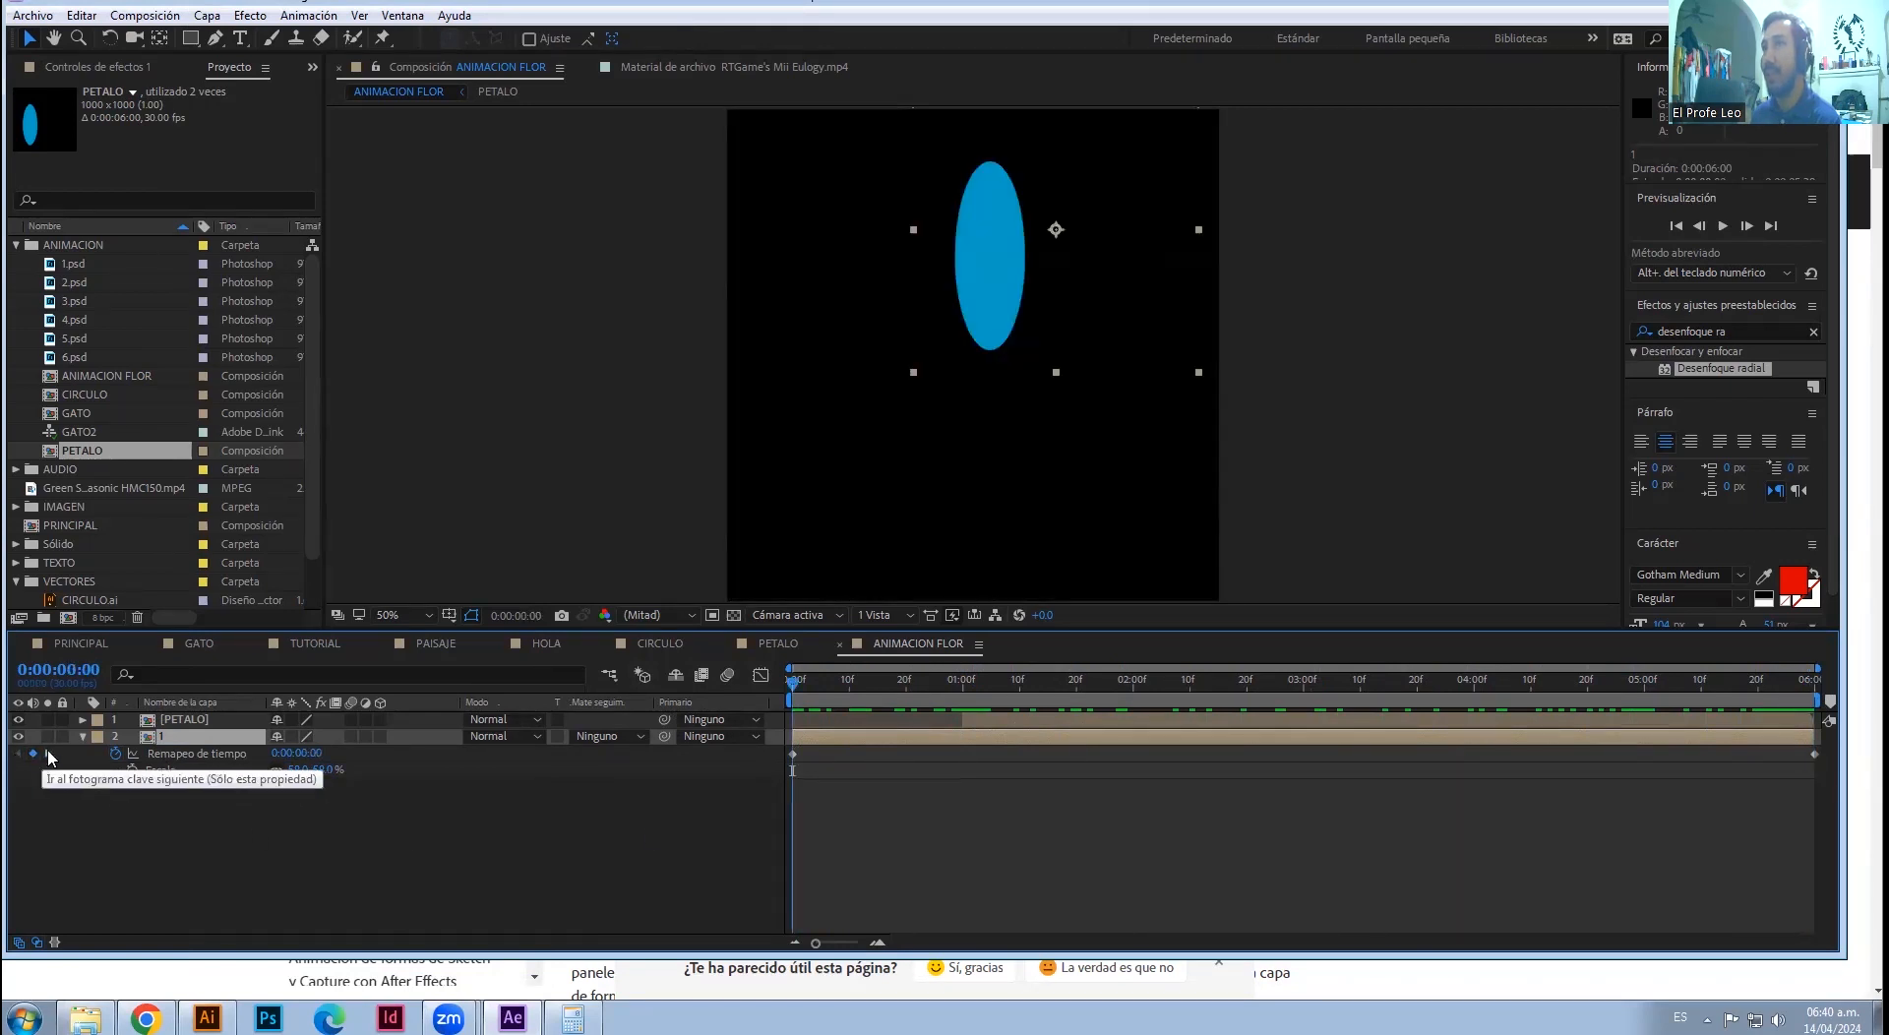
pyautogui.click(47, 754)
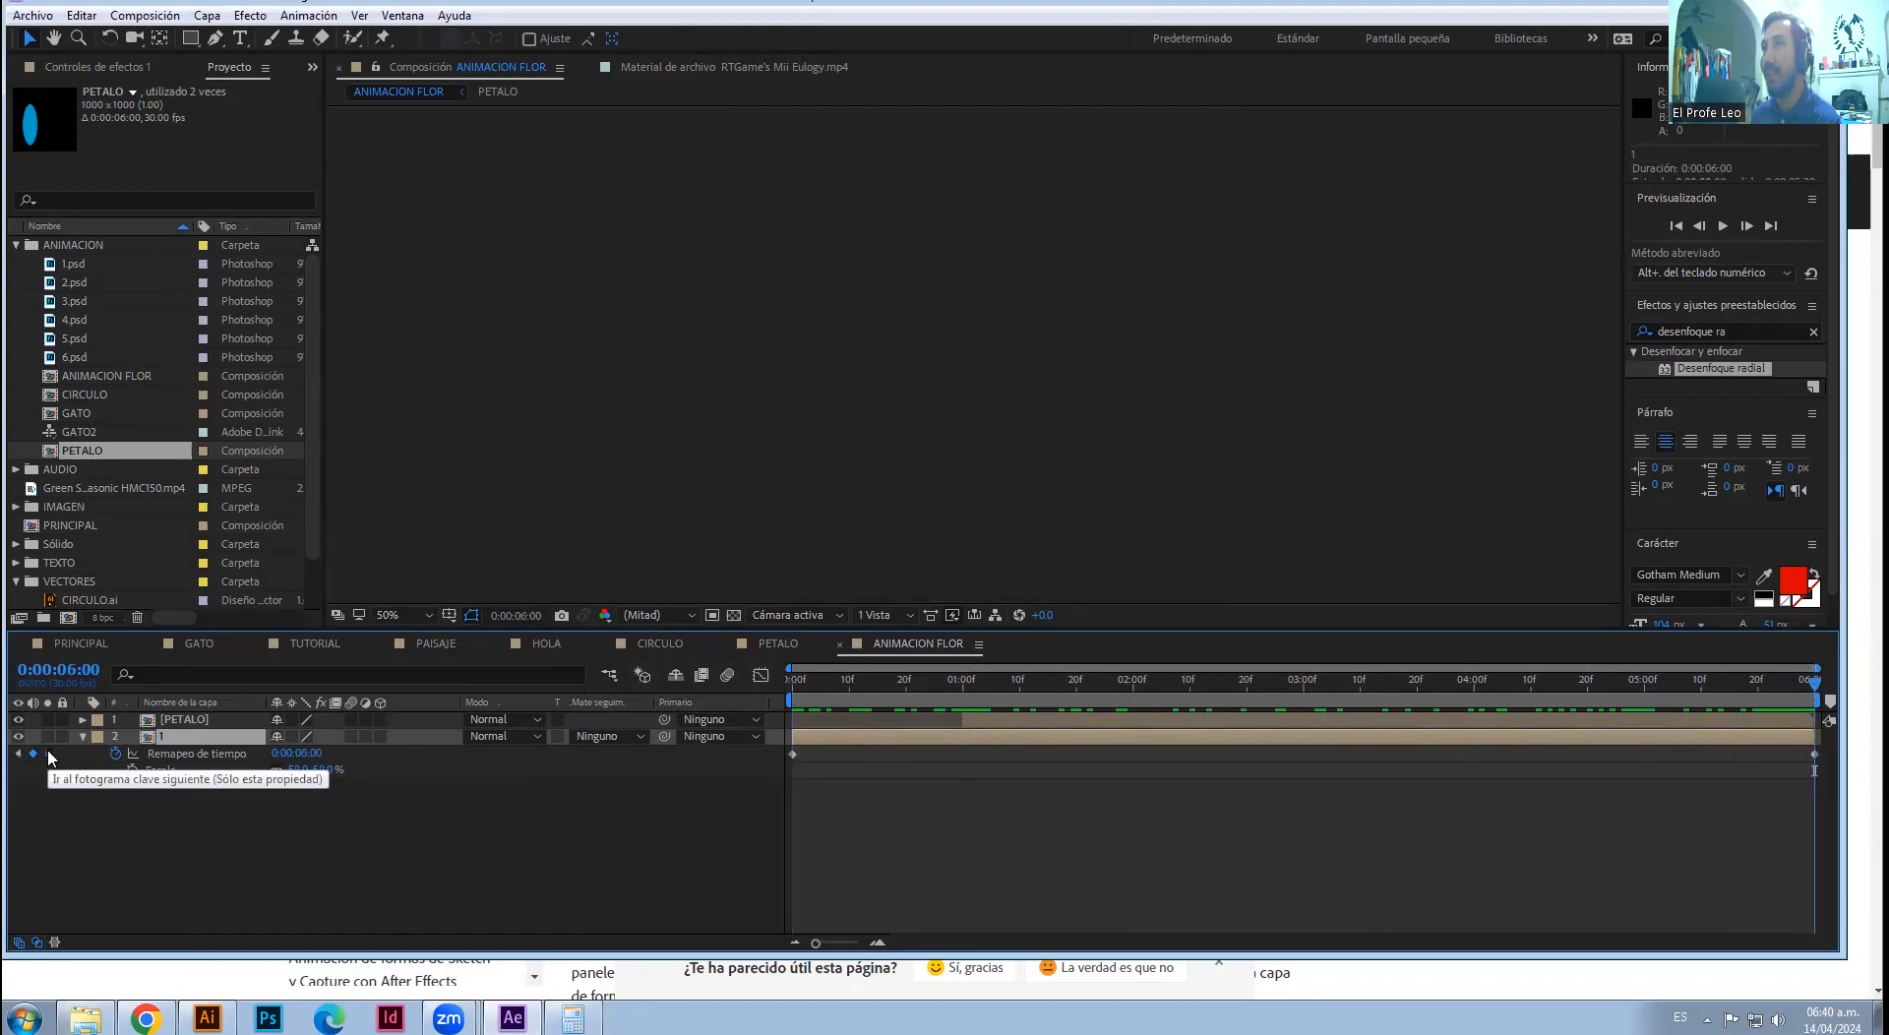
pyautogui.click(296, 752)
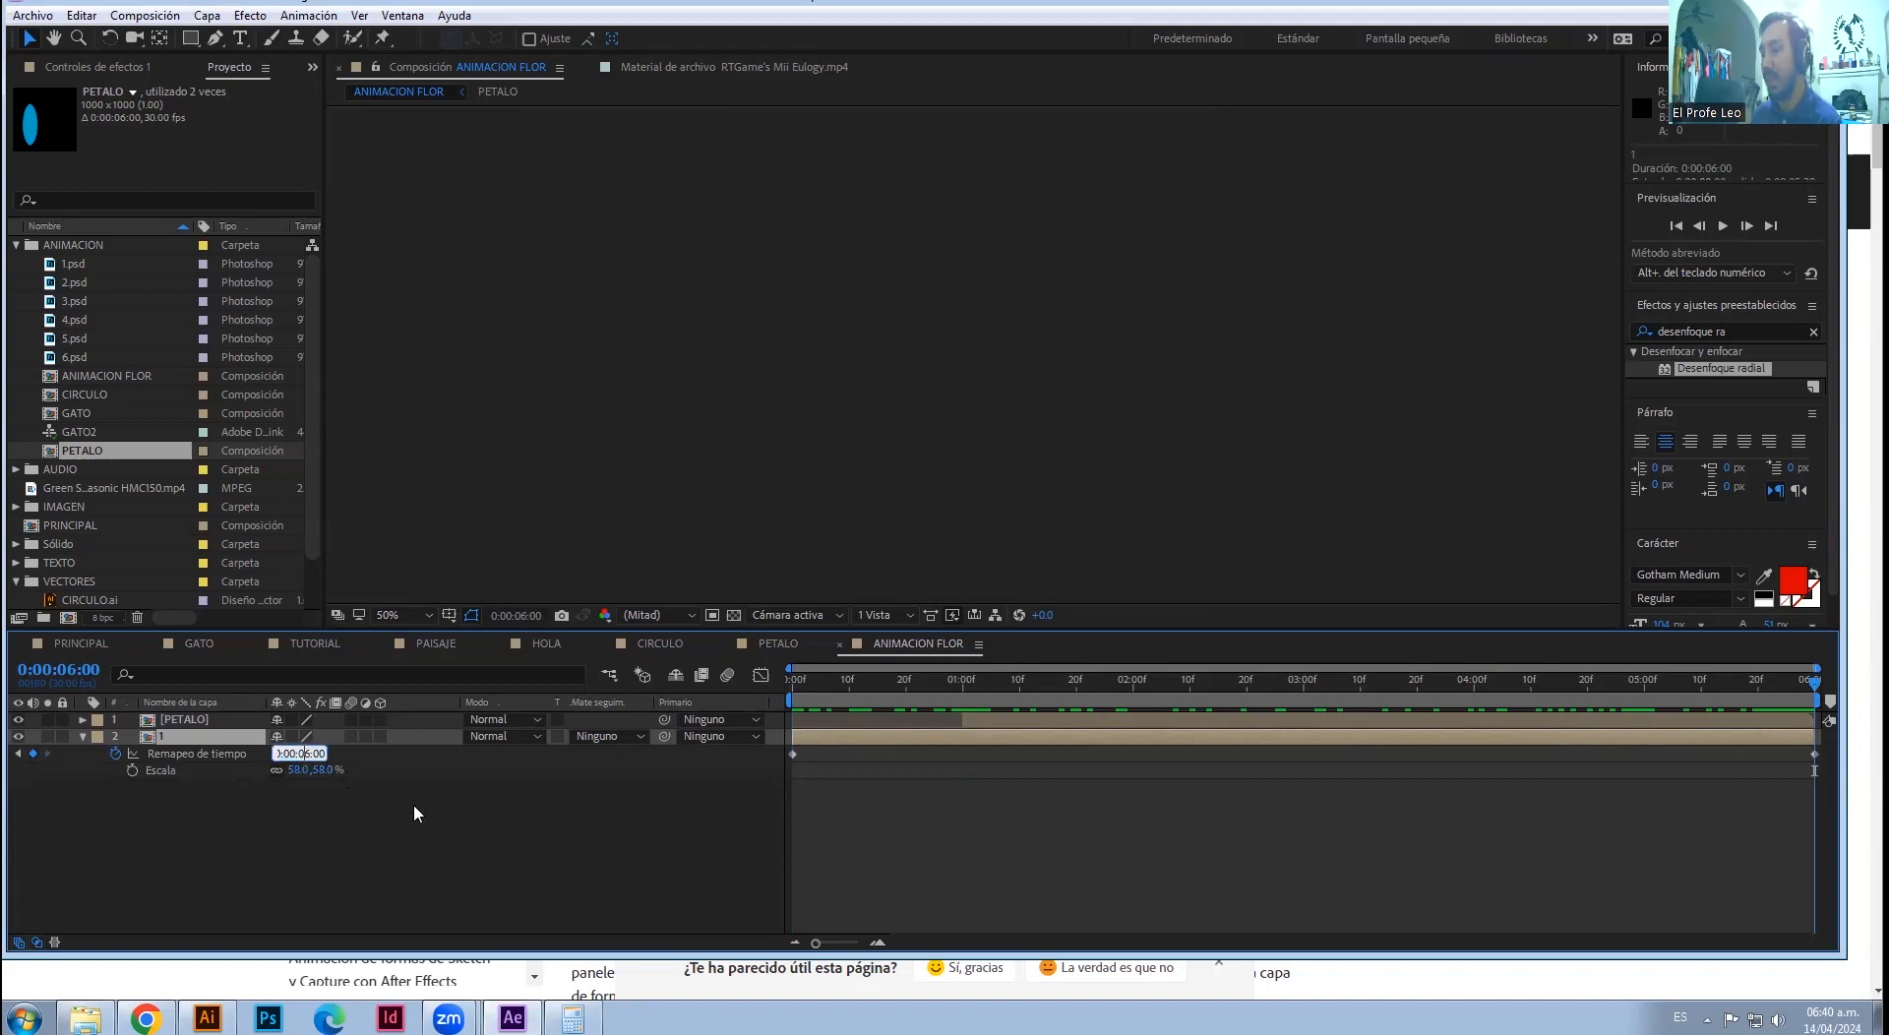
pyautogui.press('BackSpace')
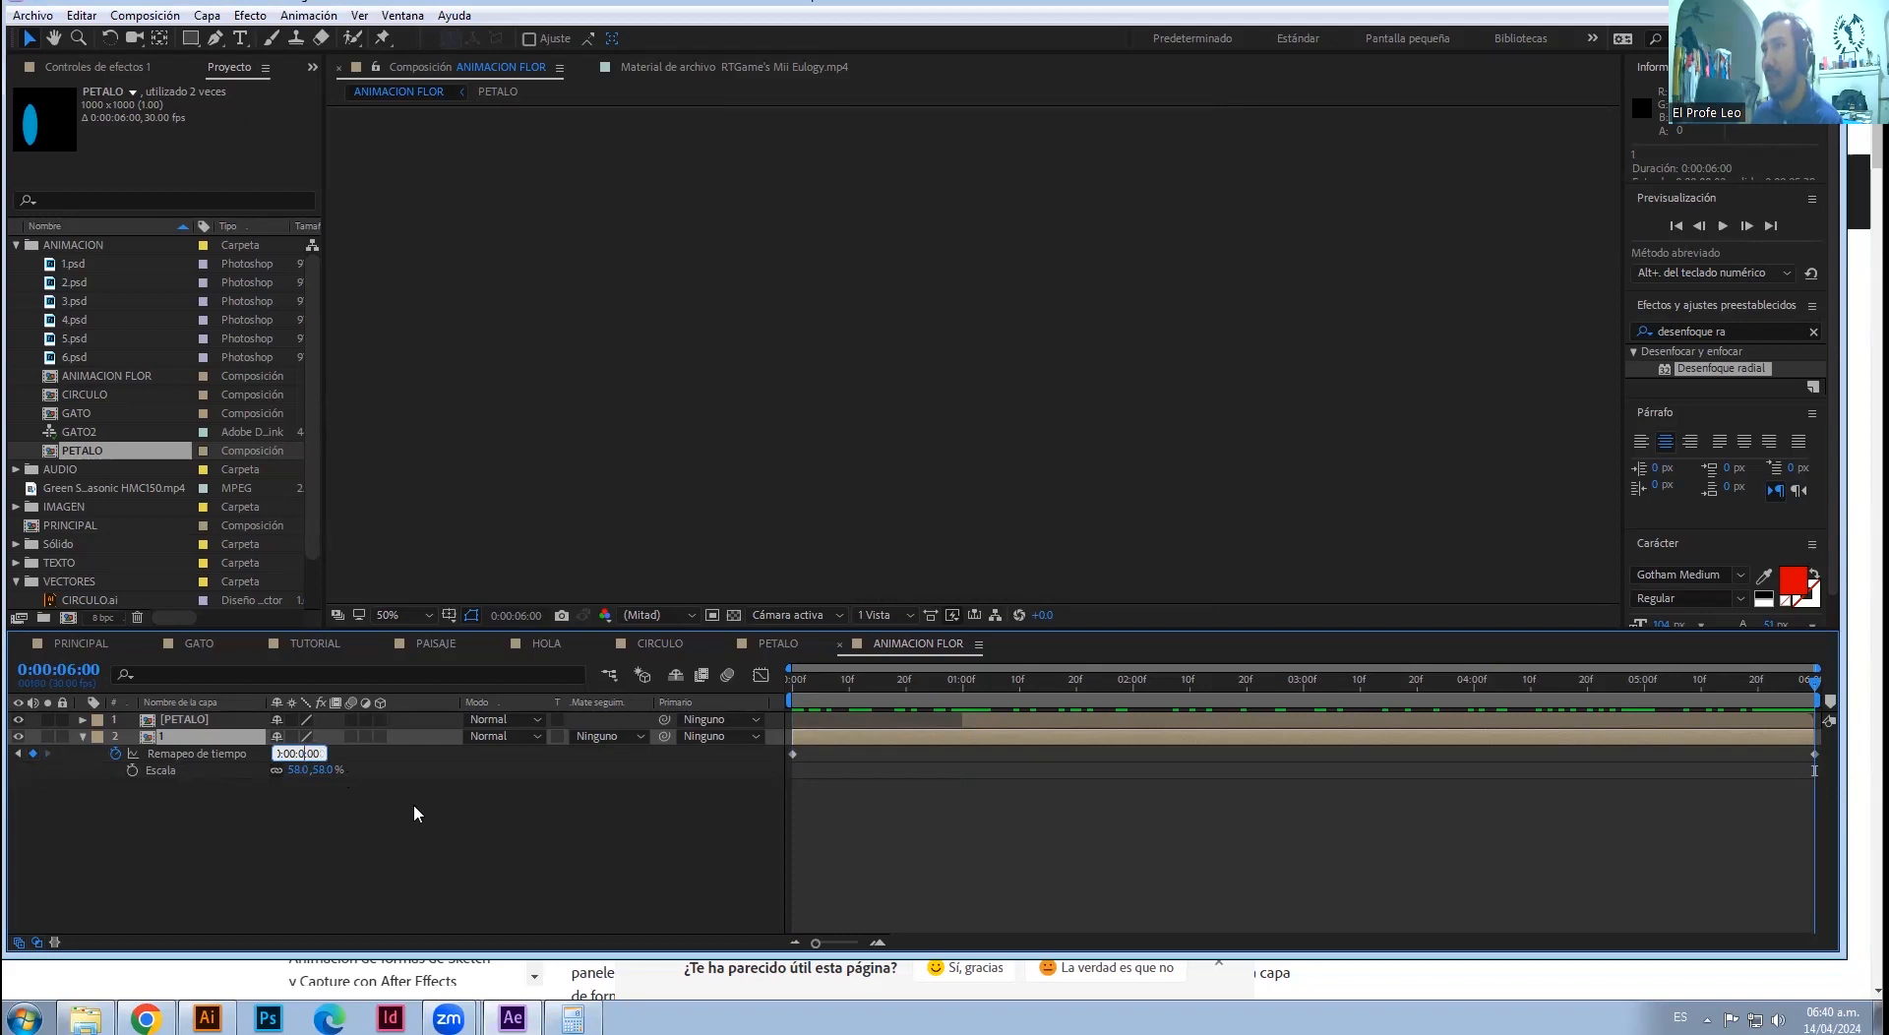
pyautogui.press('Return')
# - Extend the in point of the upper PETALO layer back to the start of the timeline
pyautogui.moveTo(915, 683); pyautogui.dragTo(974, 723)
pyautogui.click(974, 723)
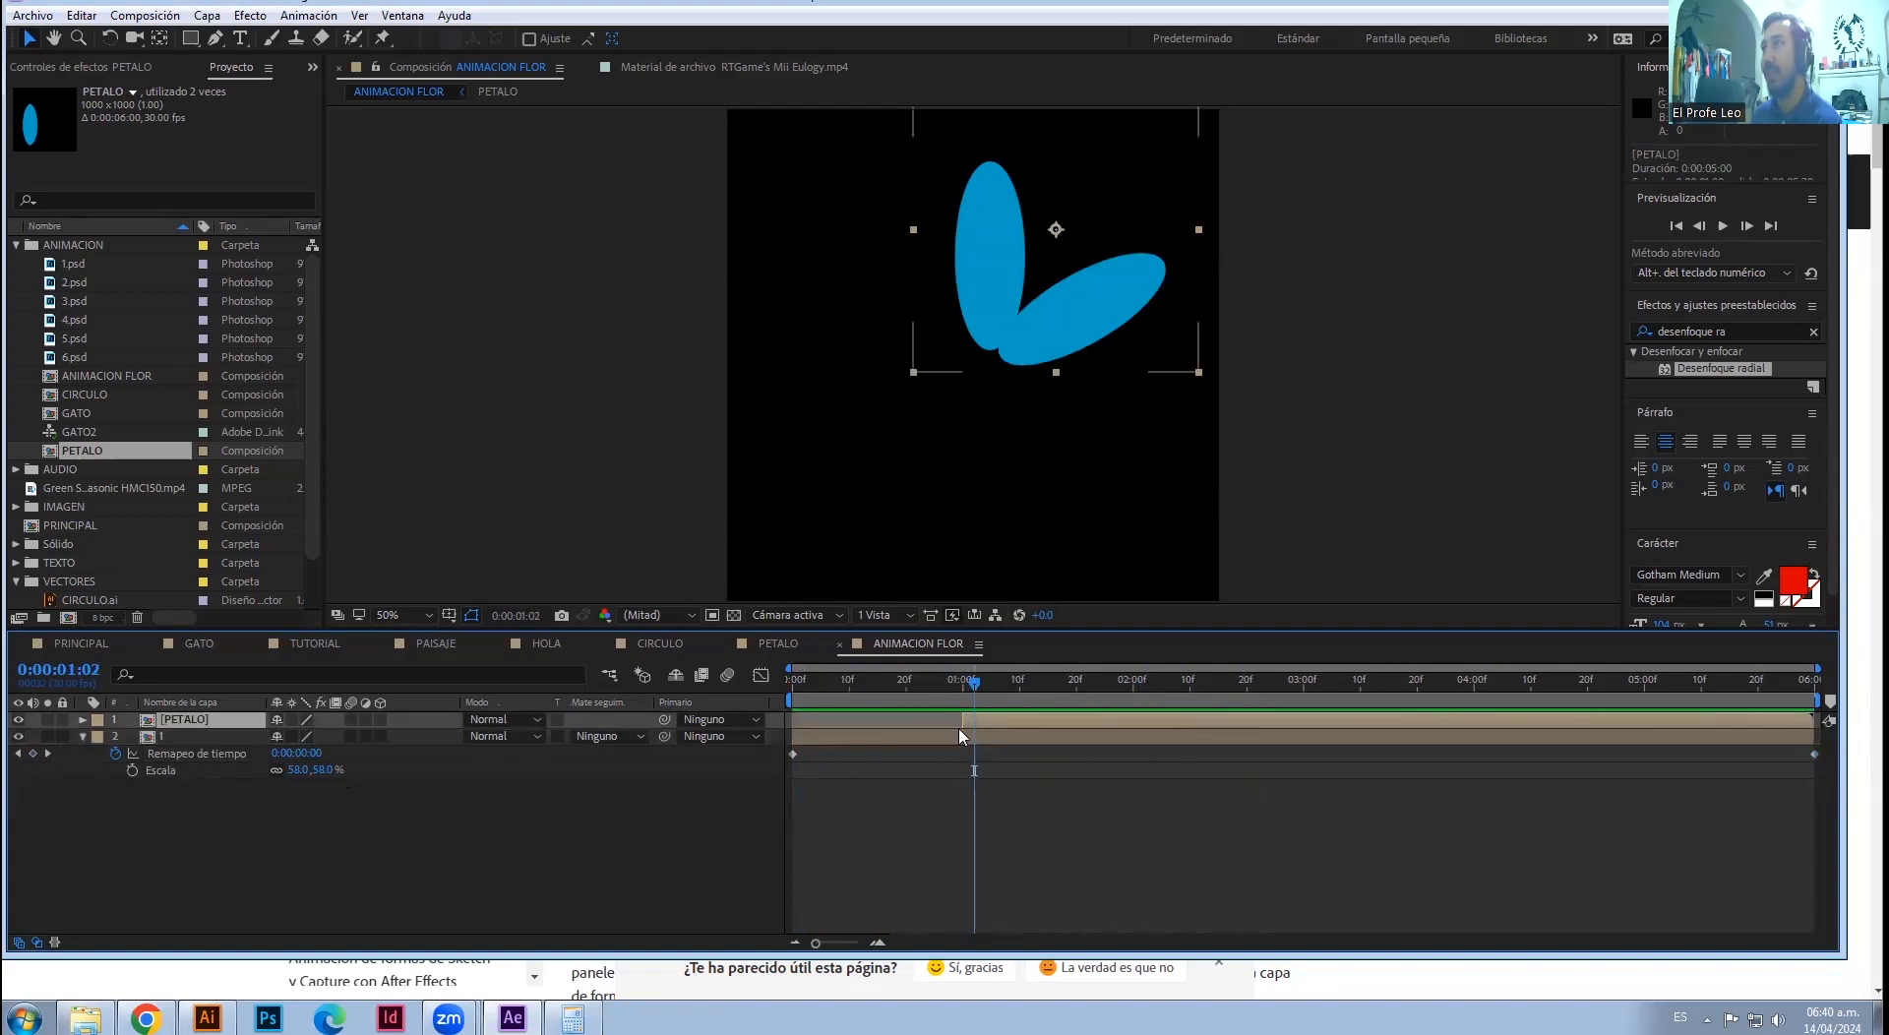
pyautogui.moveTo(961, 721); pyautogui.dragTo(776, 715)
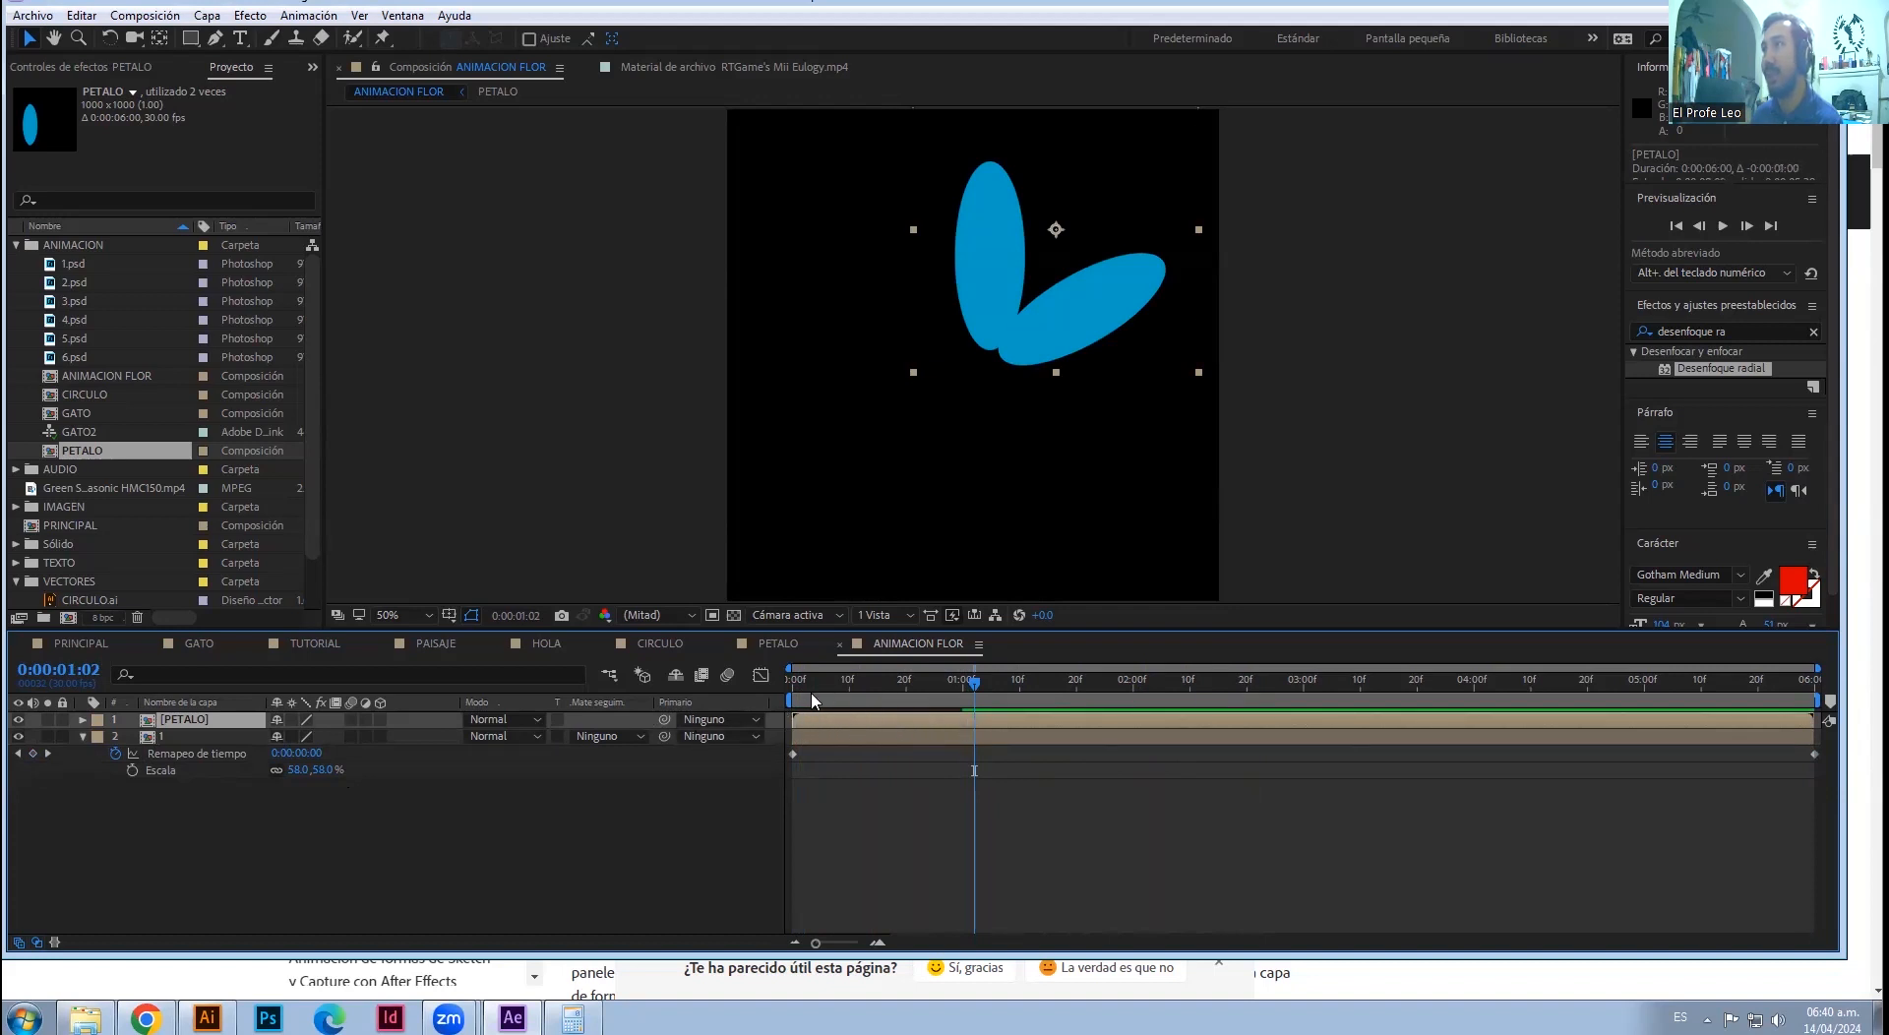
pyautogui.hotkey('ctrl', 'z')
pyautogui.moveTo(962, 721); pyautogui.dragTo(963, 675)
pyautogui.press('Home')
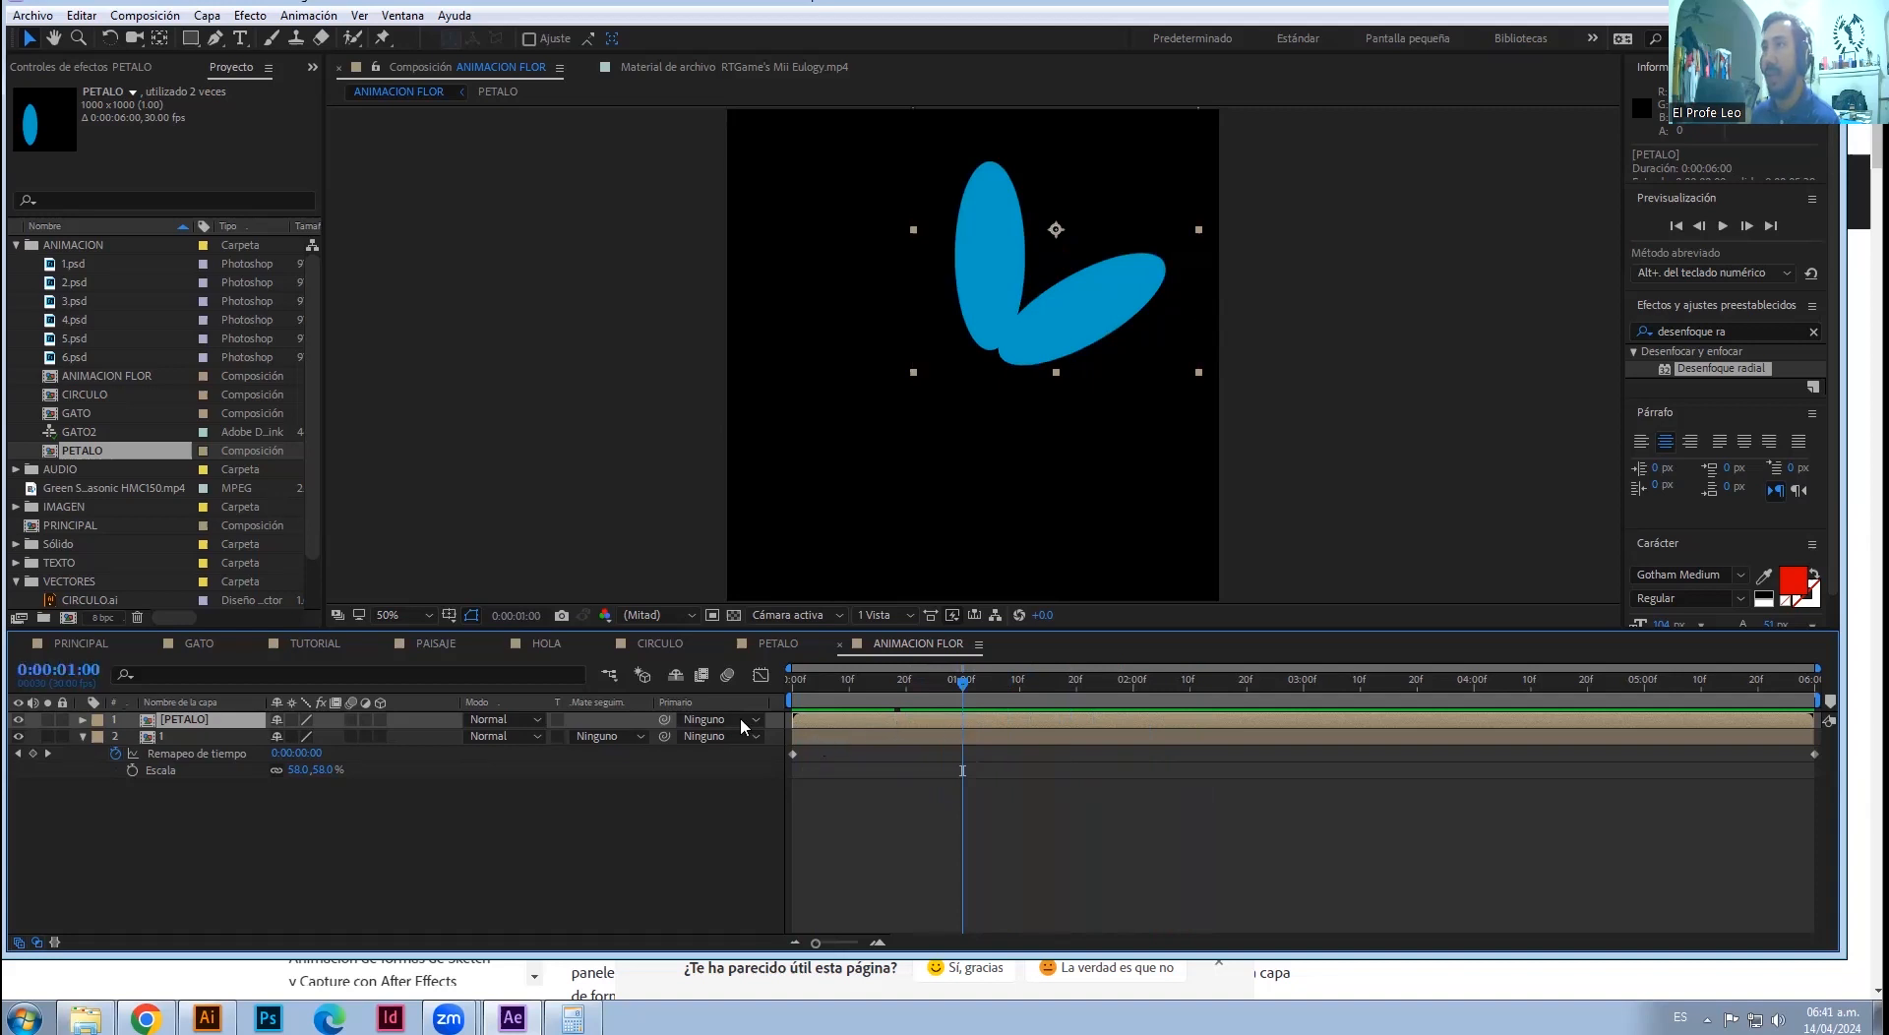
# - Rename the upper PETALO layer as 2
pyautogui.rightClick(211, 723)
pyautogui.click(283, 985)
pyautogui.write('2')
pyautogui.press('Return')
# - Duplicate layer 2, split the copy at 0:00:01:00 and delete the part before that time
pyautogui.hotkey('ctrl', 'd')
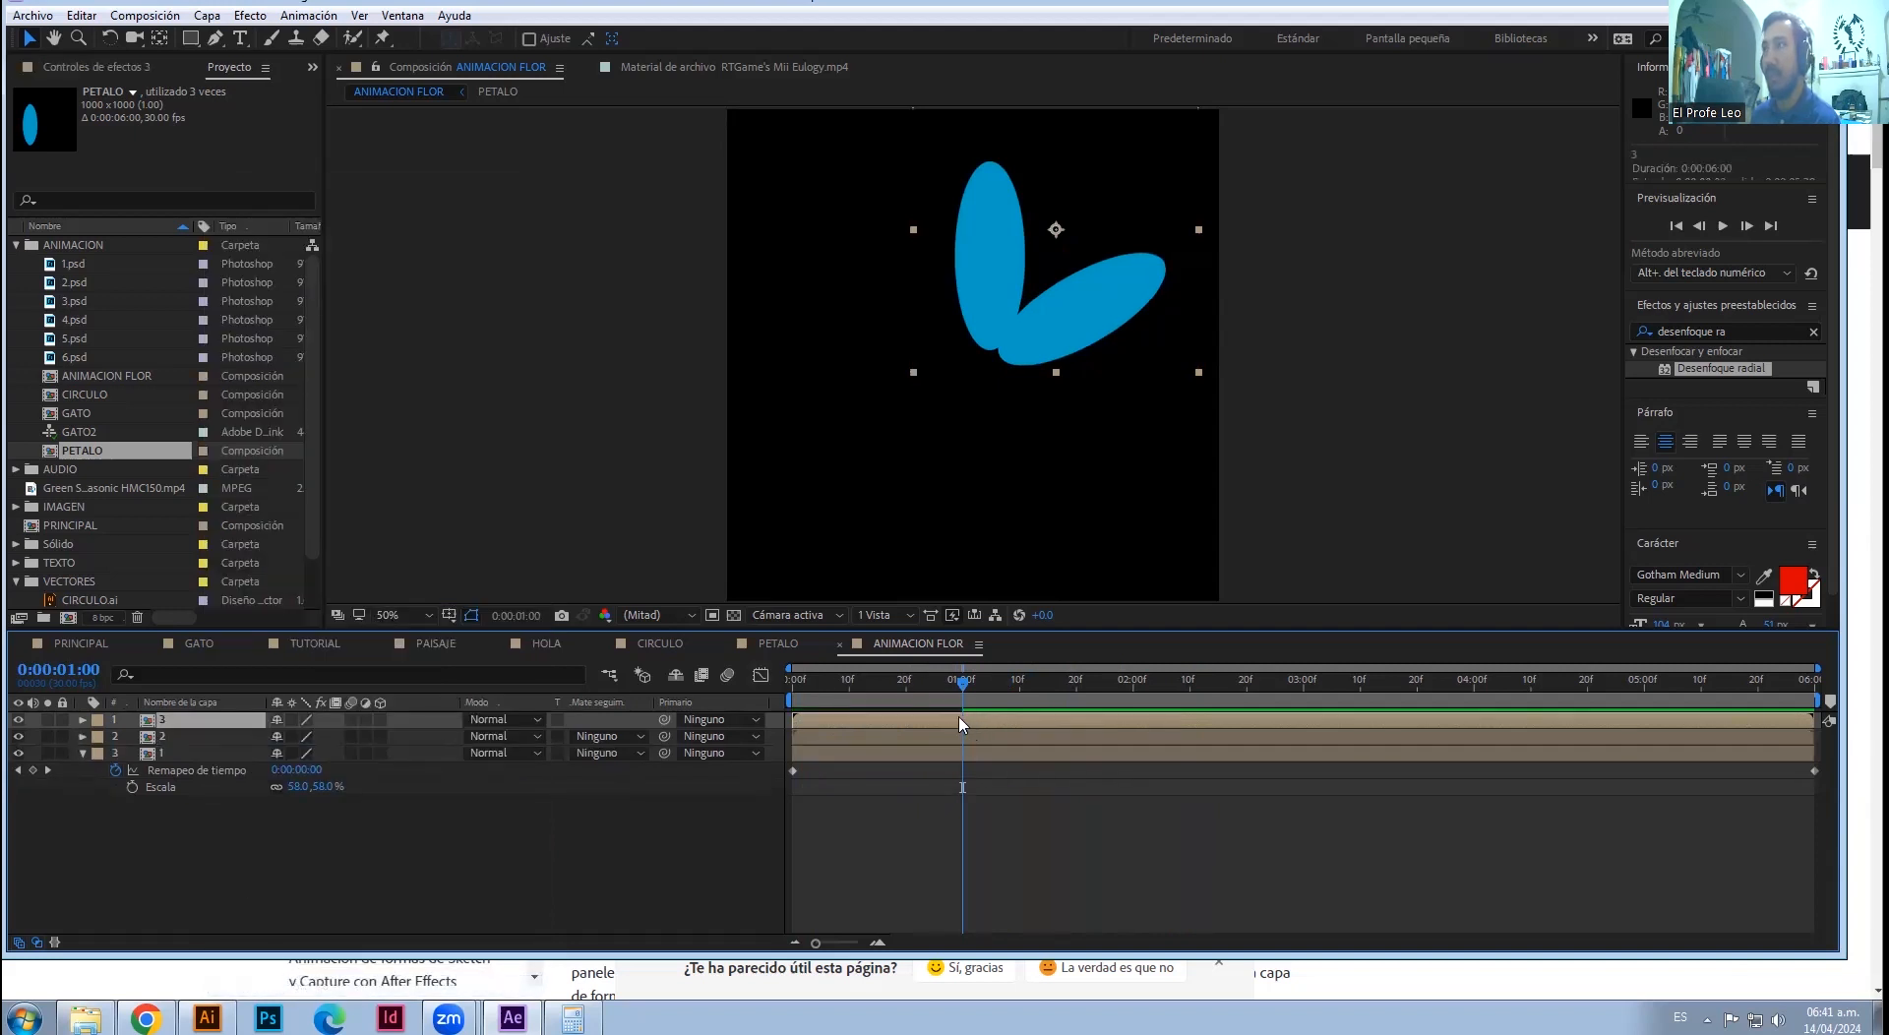
pyautogui.hotkey('ctrl', 'd')
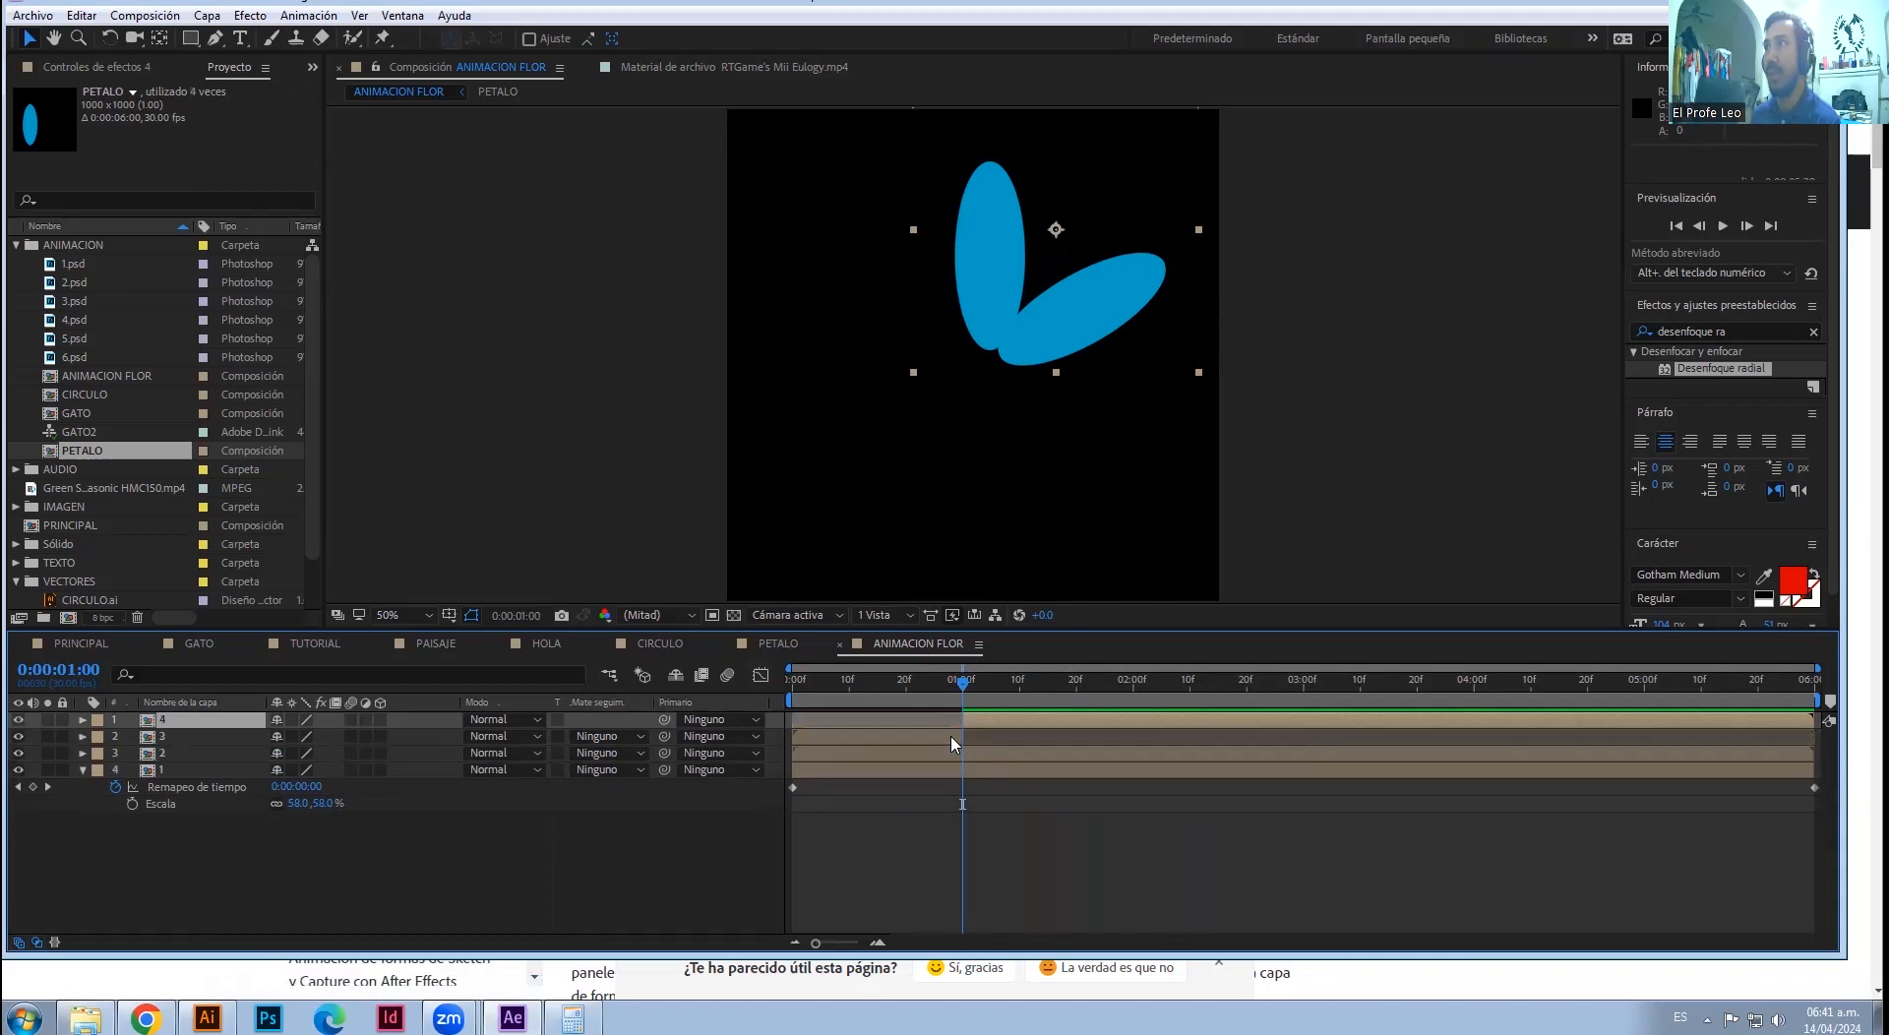
pyautogui.click(953, 745)
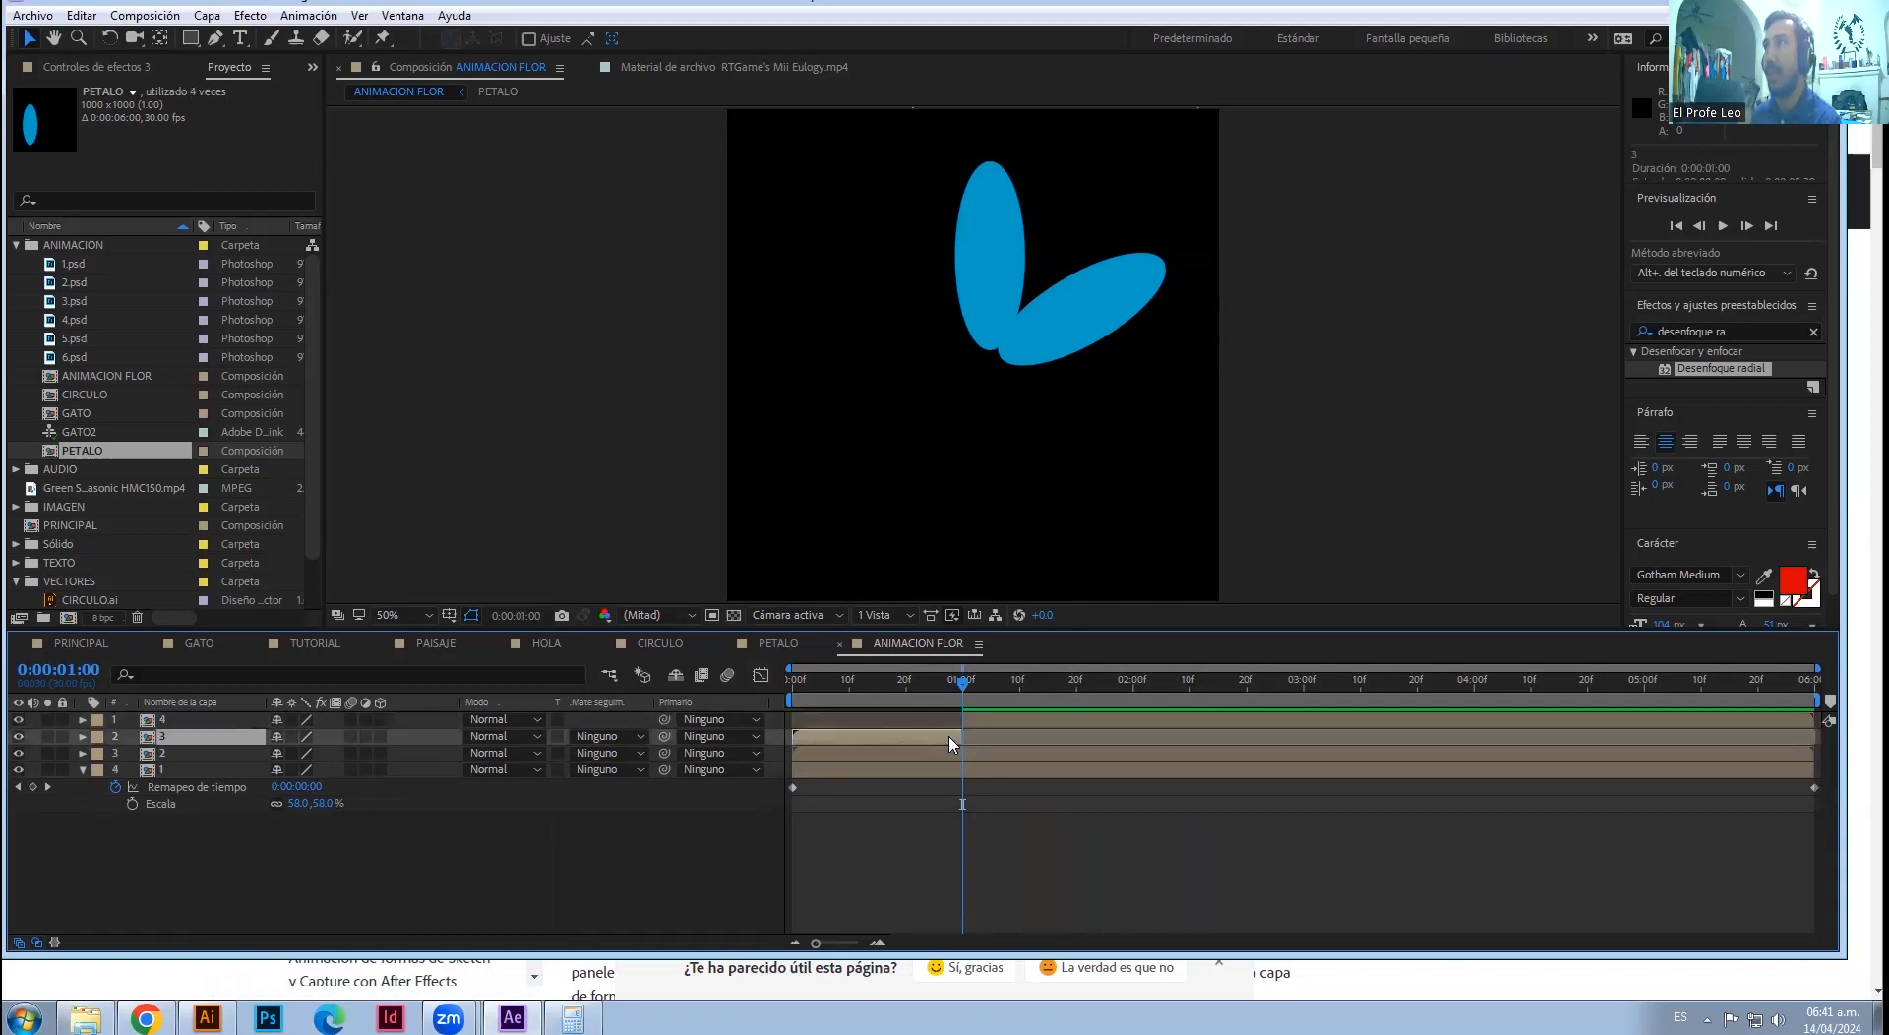
pyautogui.press('Delete')
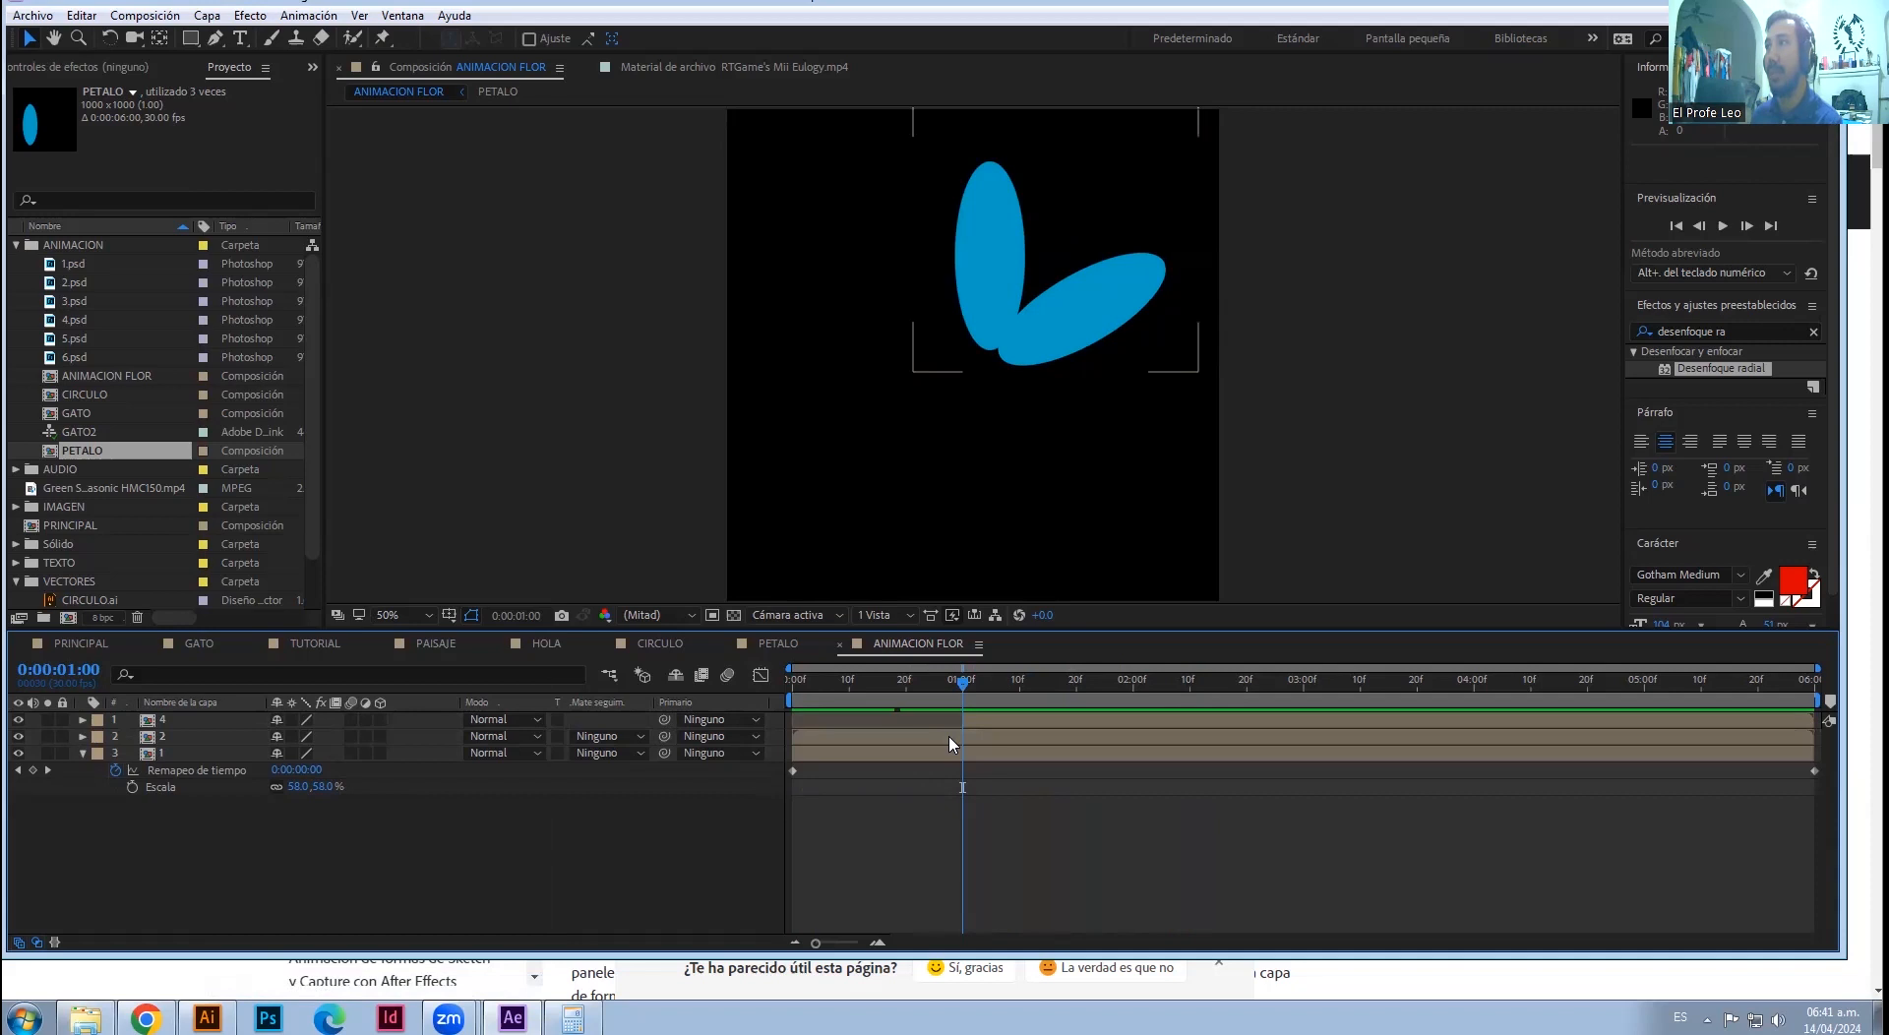
# - Open the PETALO composition from layer 4 and add a new shape layer to it
pyautogui.click(972, 728)
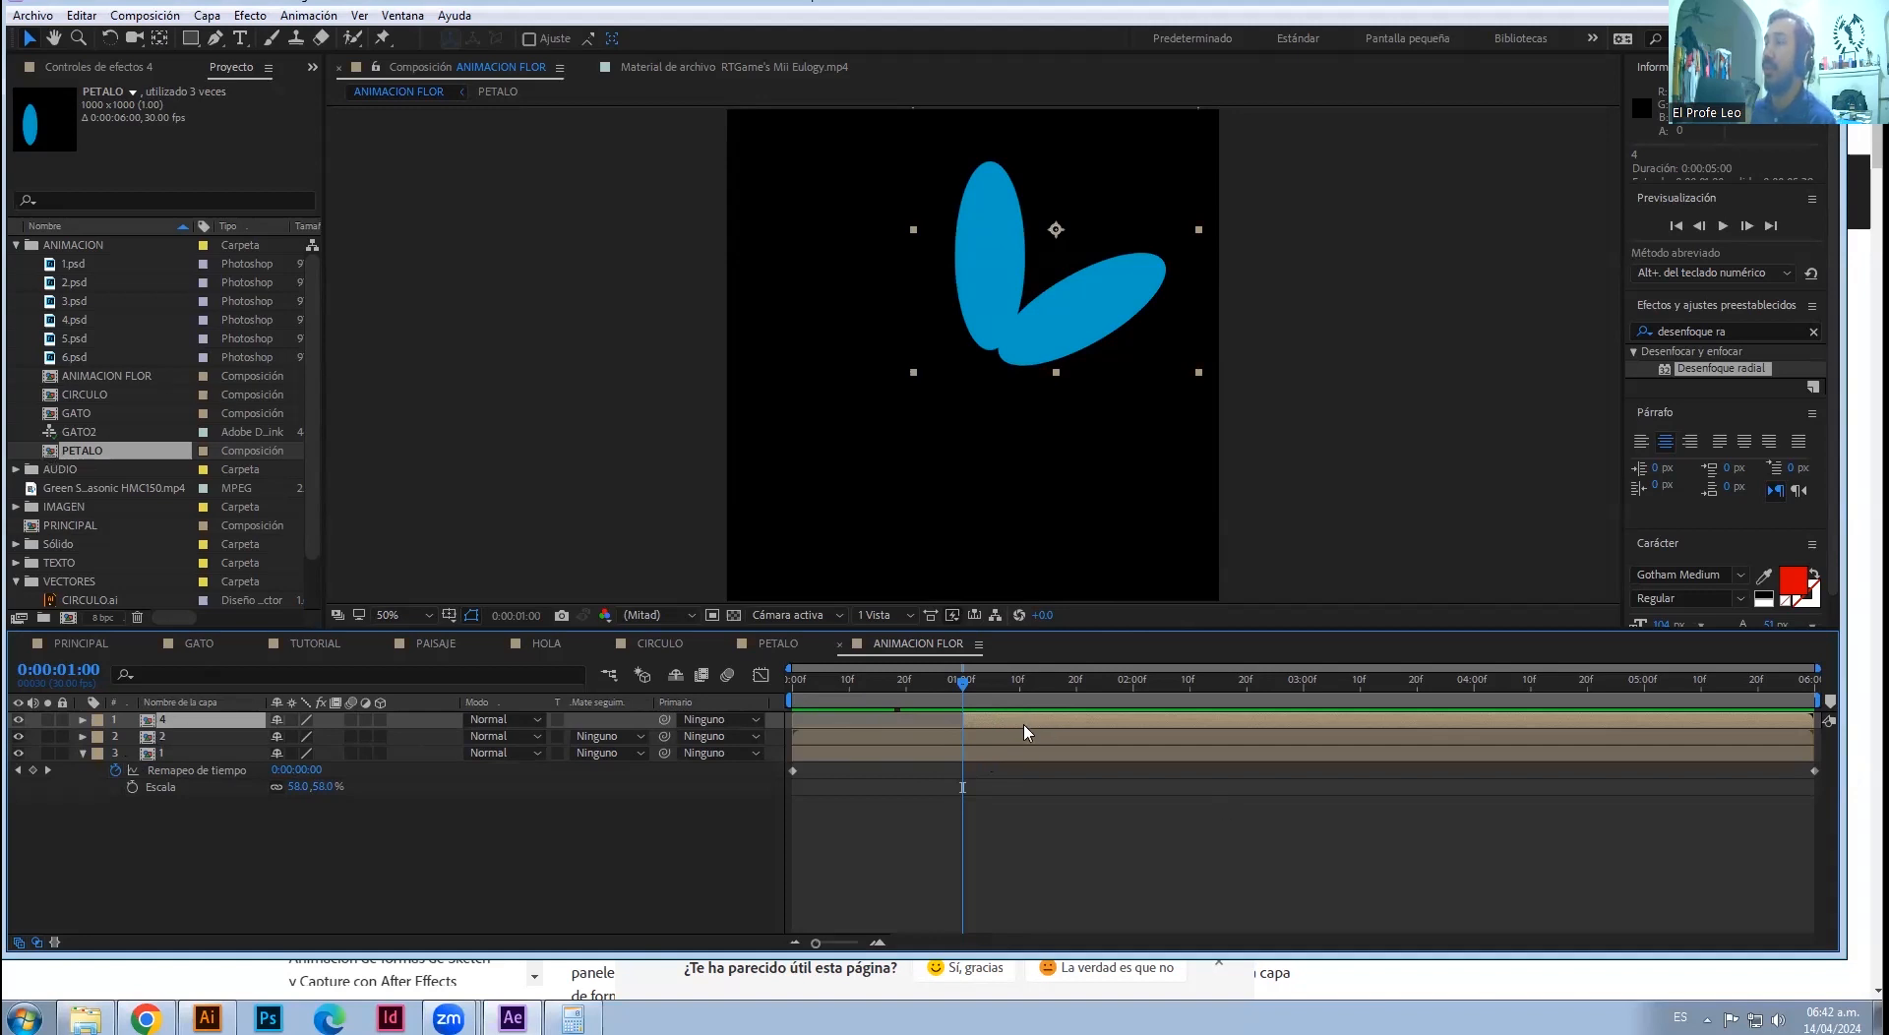
pyautogui.doubleClick(974, 726)
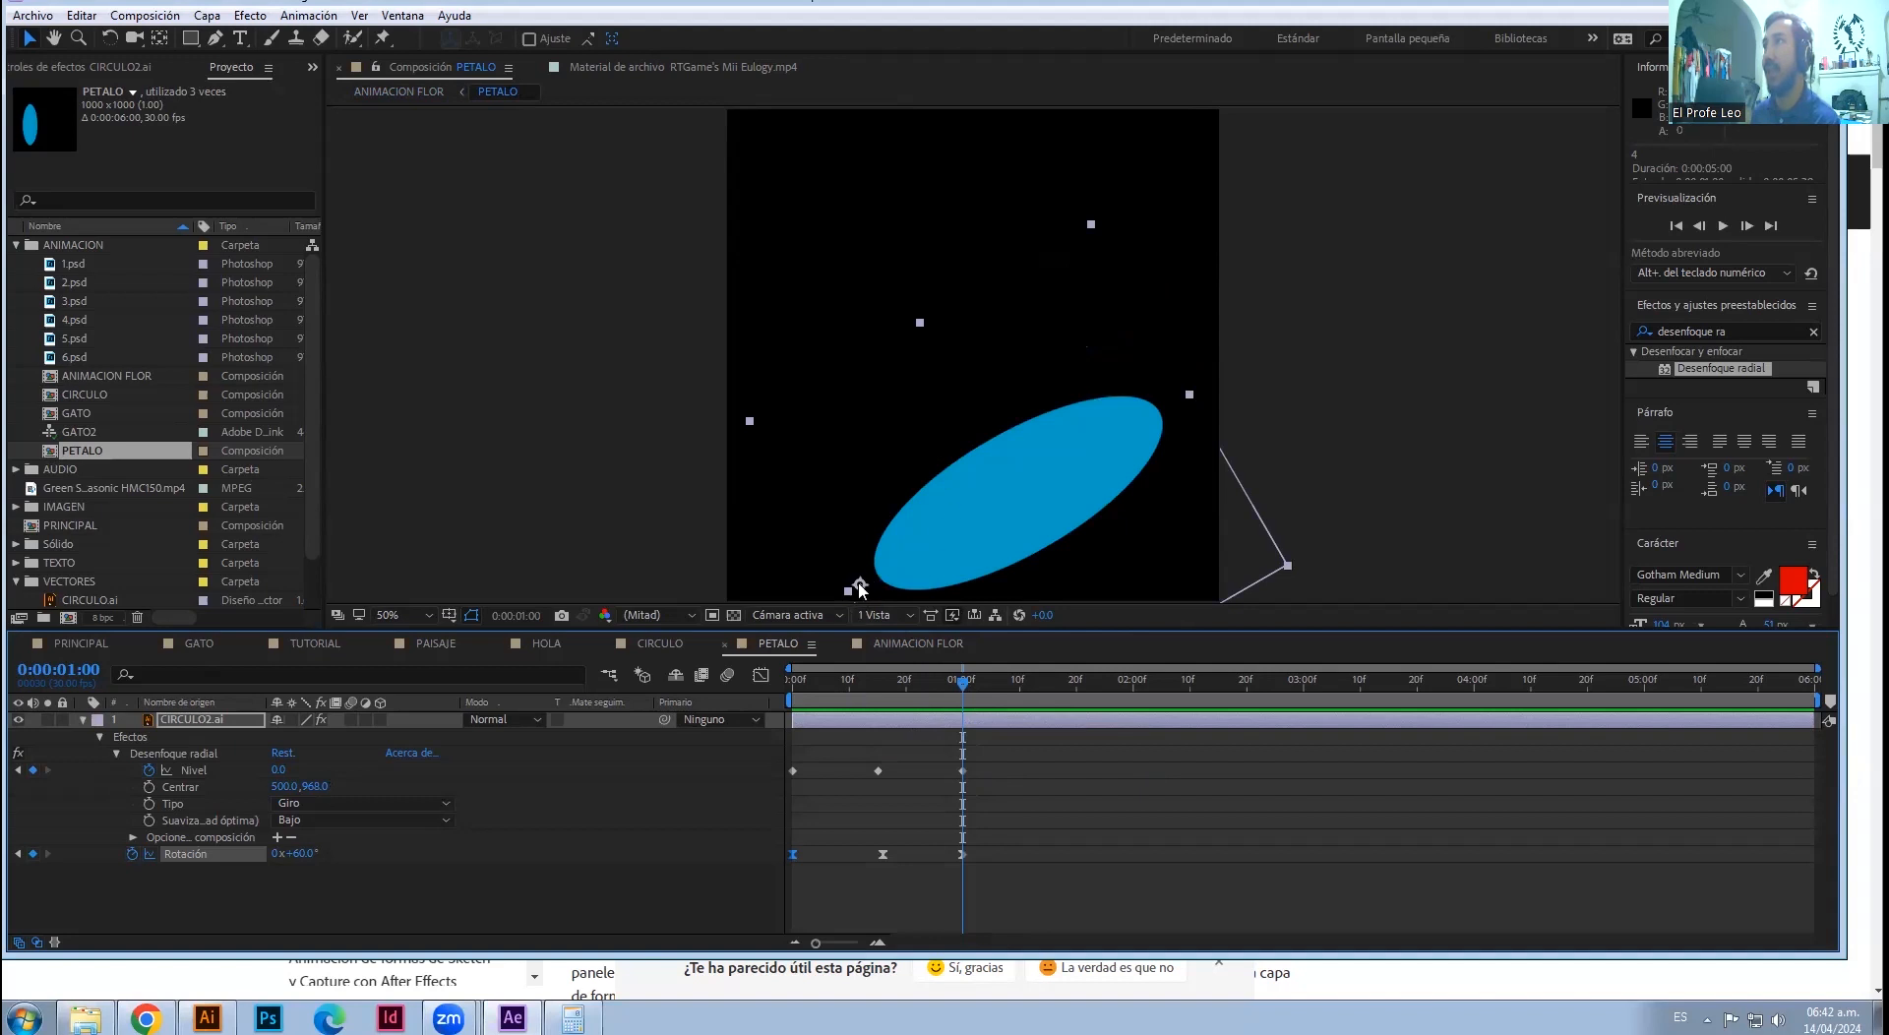
pyautogui.click(914, 726)
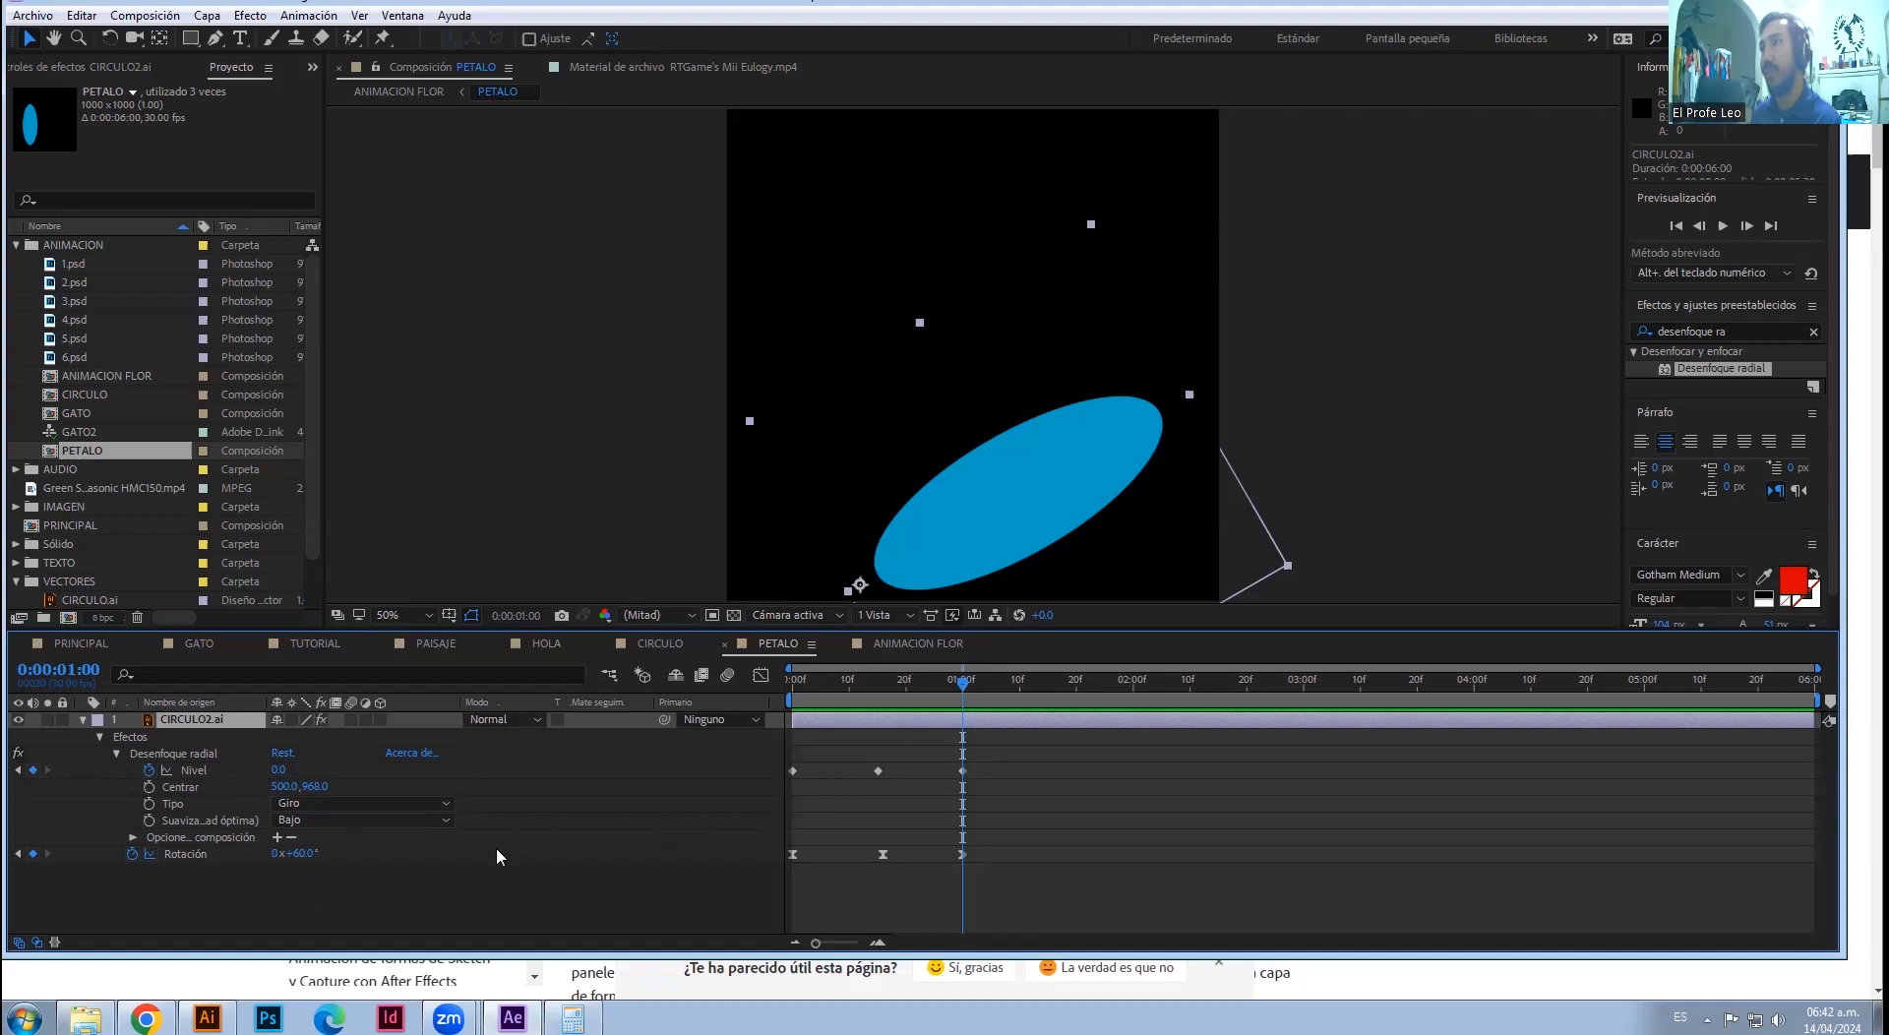
pyautogui.rightClick(224, 753)
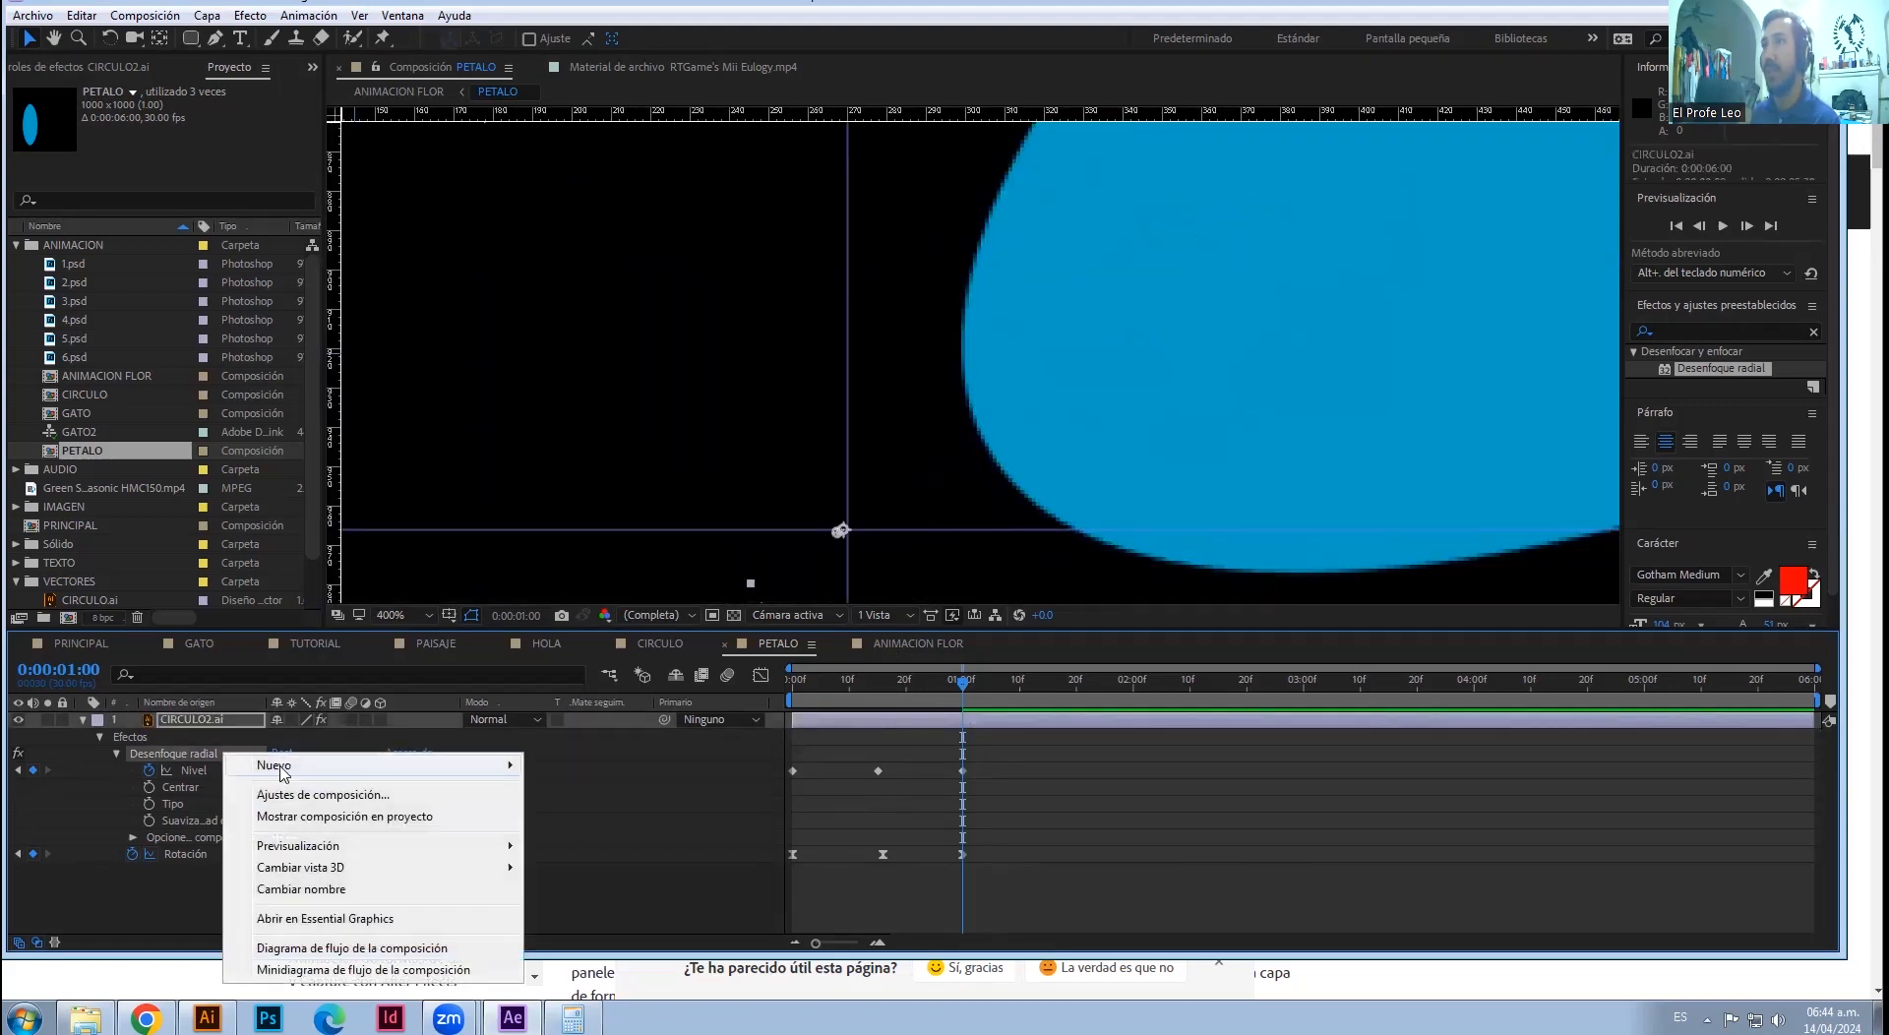
pyautogui.moveTo(496, 766)
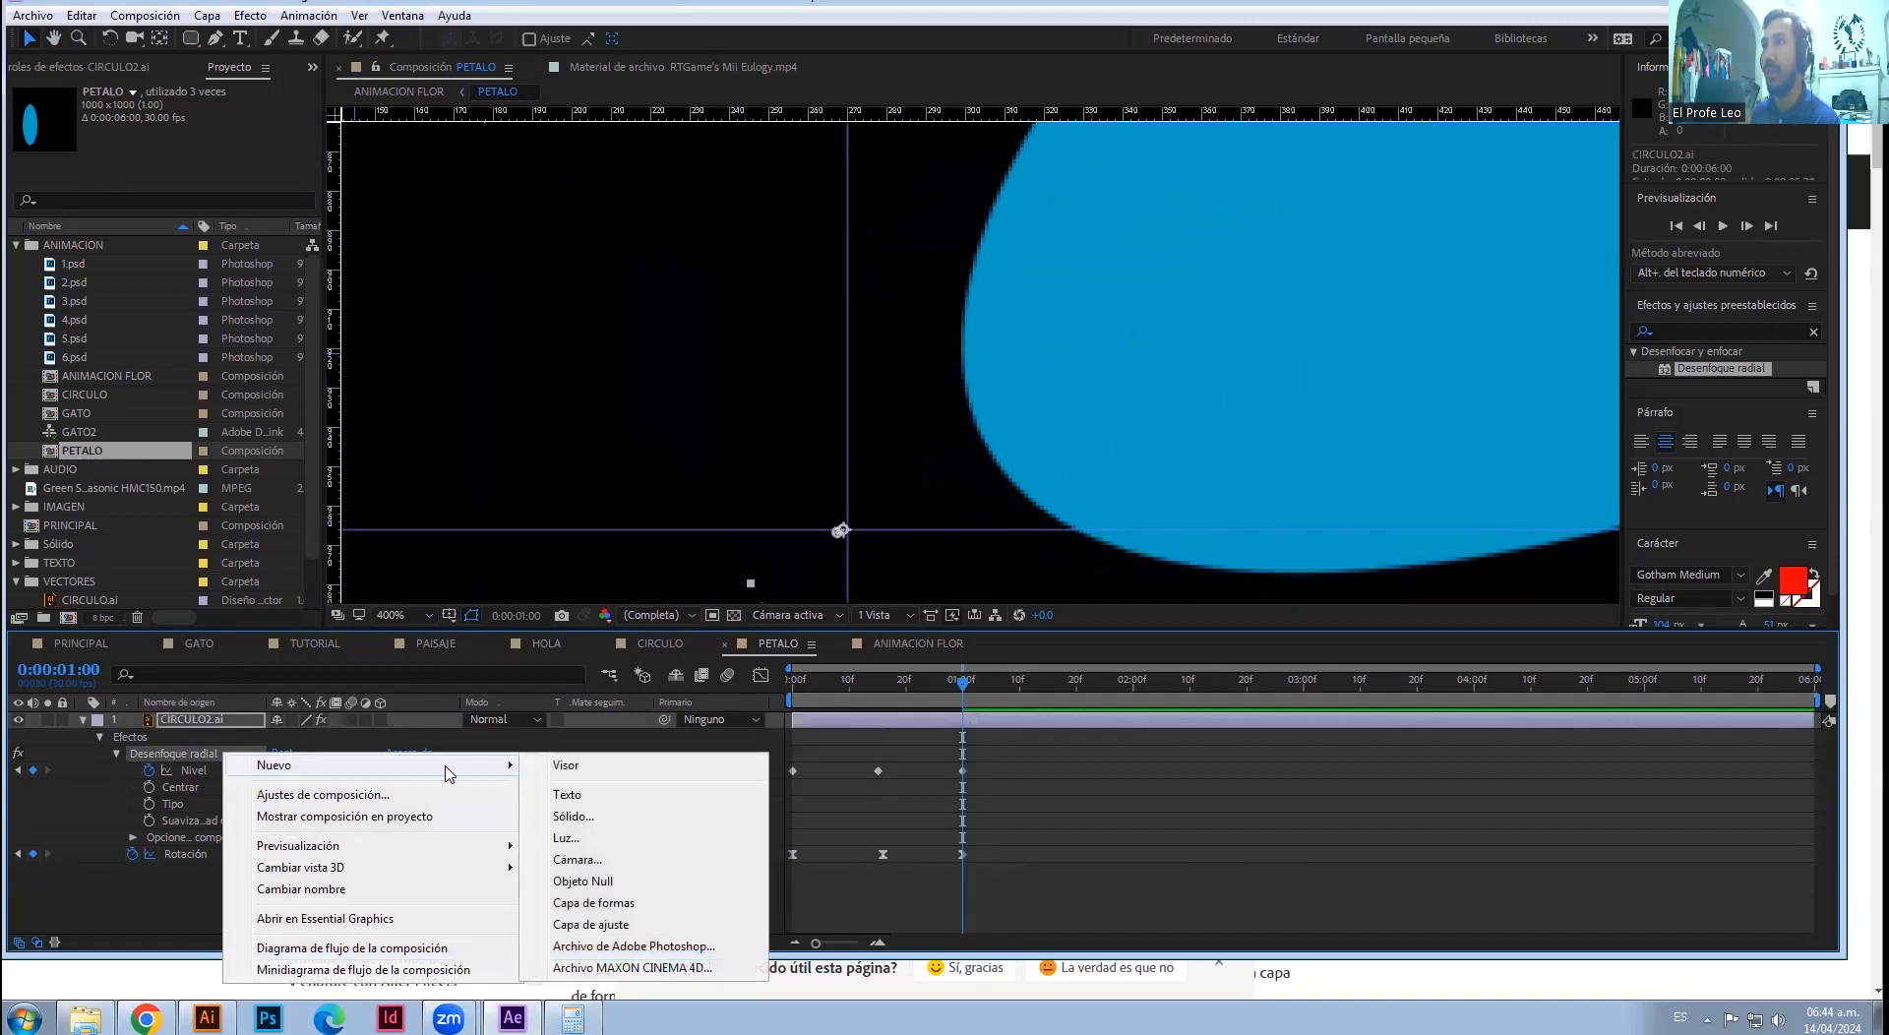
pyautogui.click(600, 902)
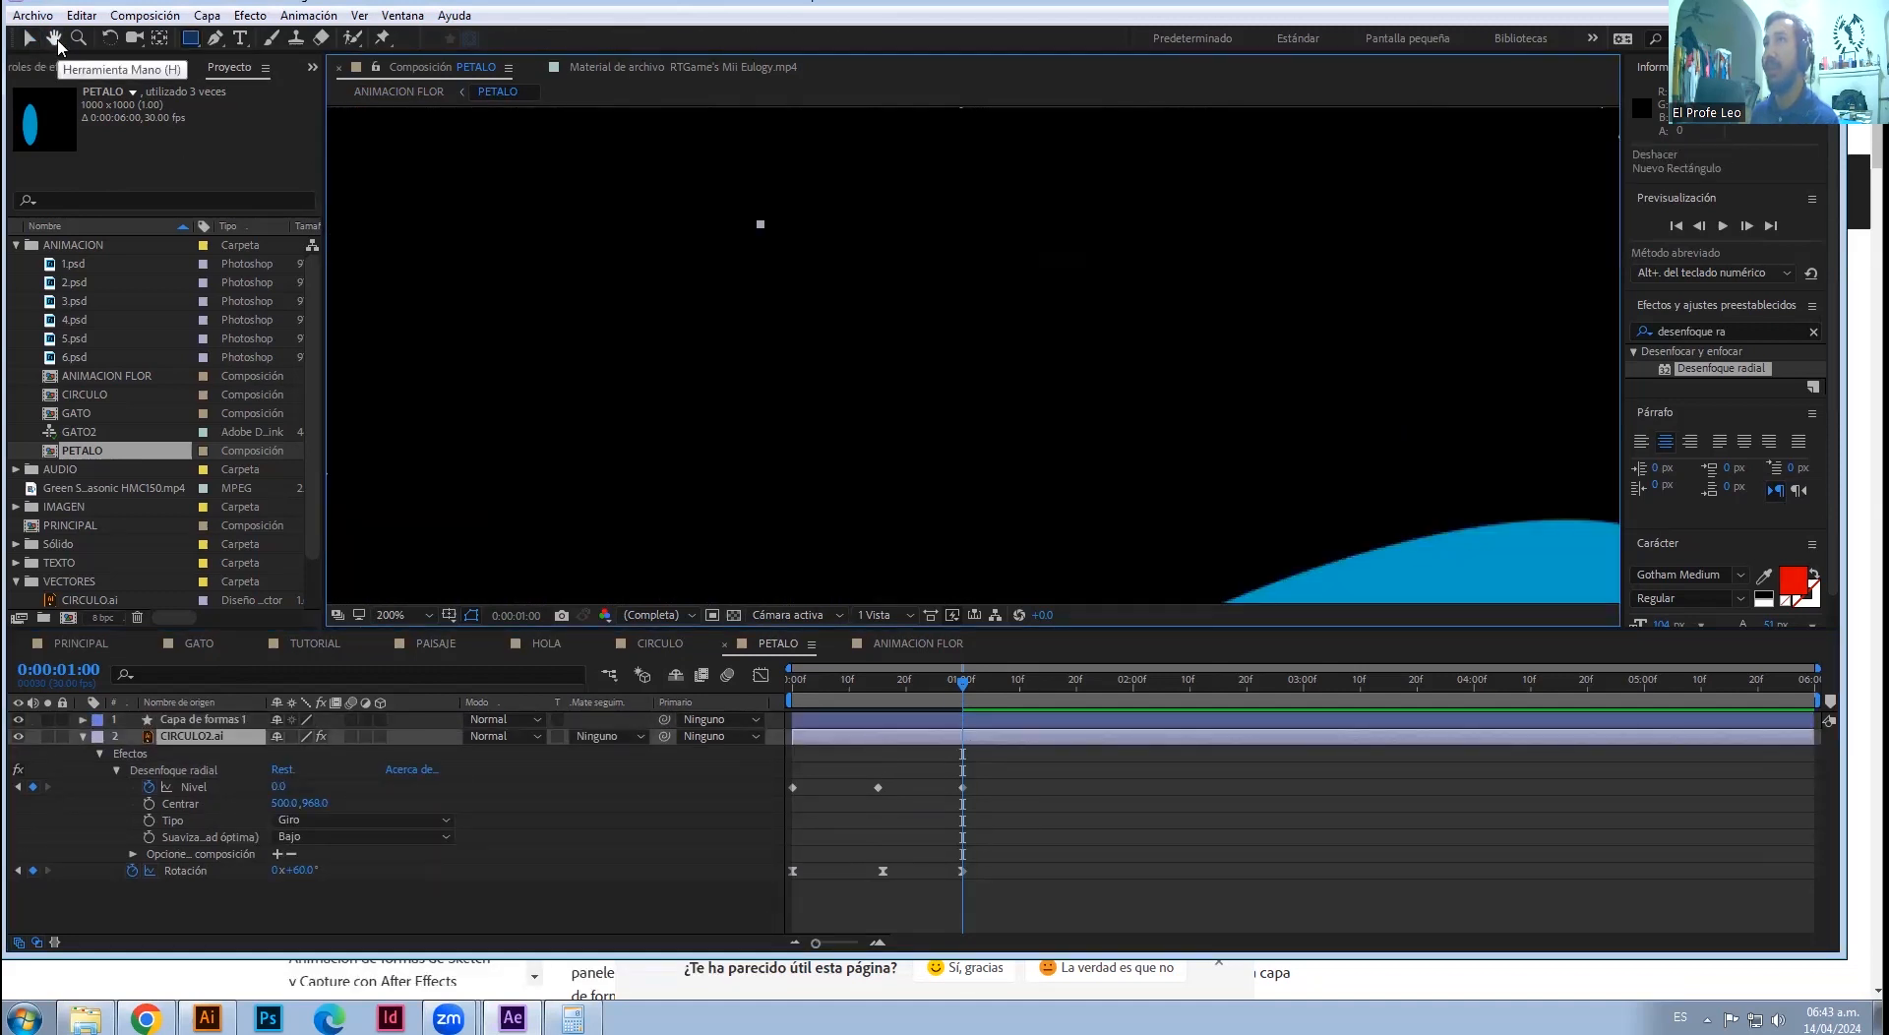
# - Place a vertical guide at 270 and a horizontal guide at 966, crossing on the petal's anchor point
pyautogui.moveTo(975, 405); pyautogui.dragTo(930, 385)
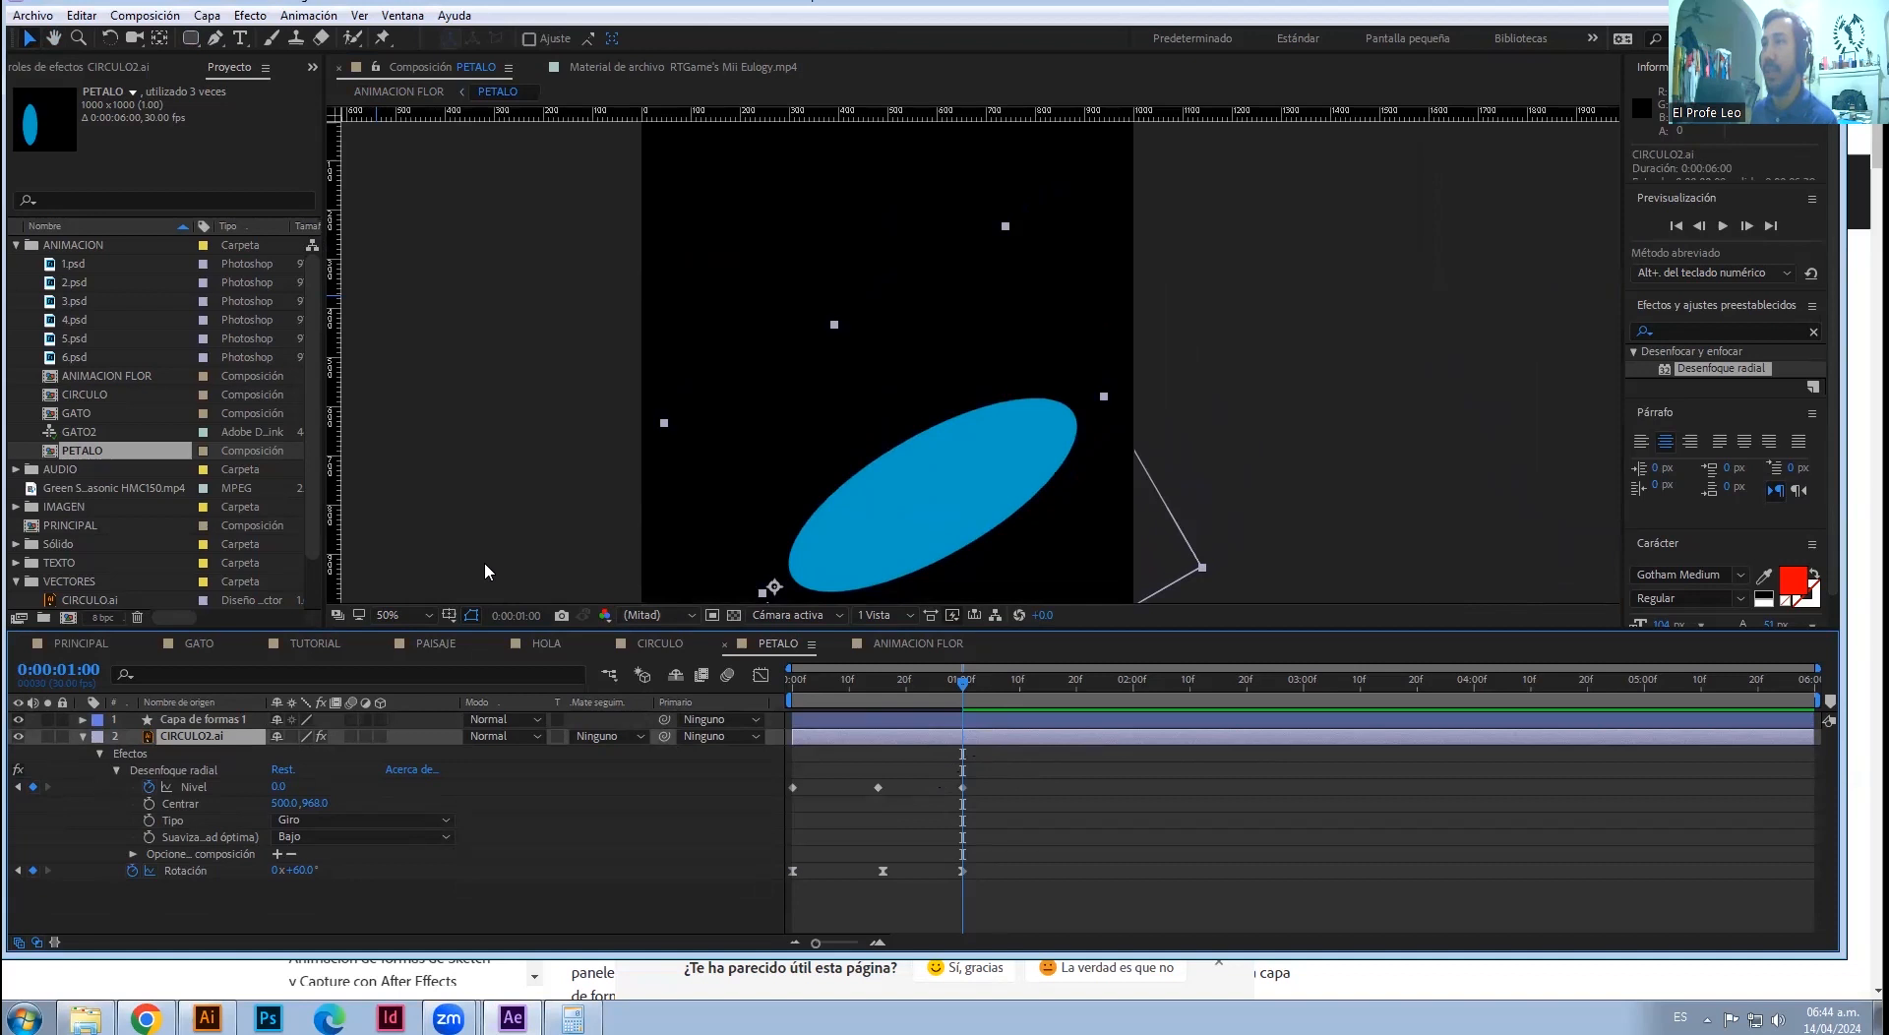
pyautogui.moveTo(333, 501); pyautogui.dragTo(774, 556)
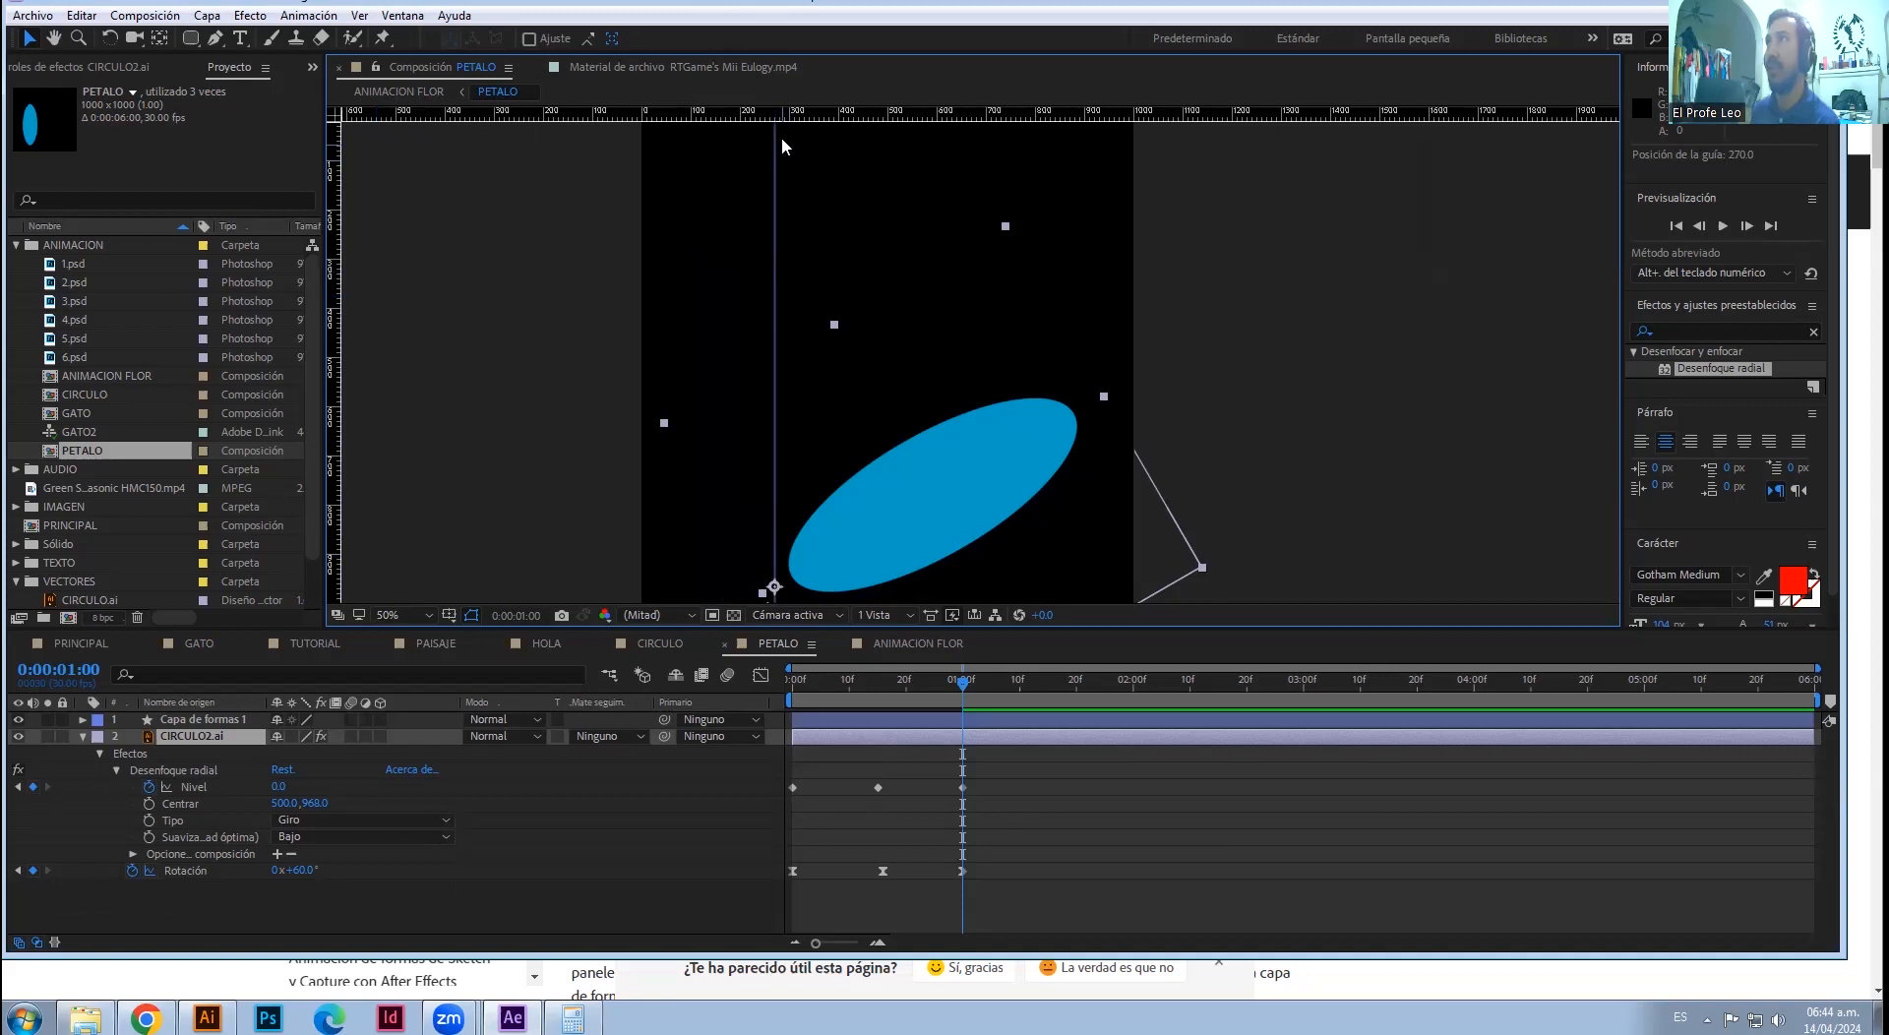
pyautogui.moveTo(780, 115); pyautogui.dragTo(773, 587)
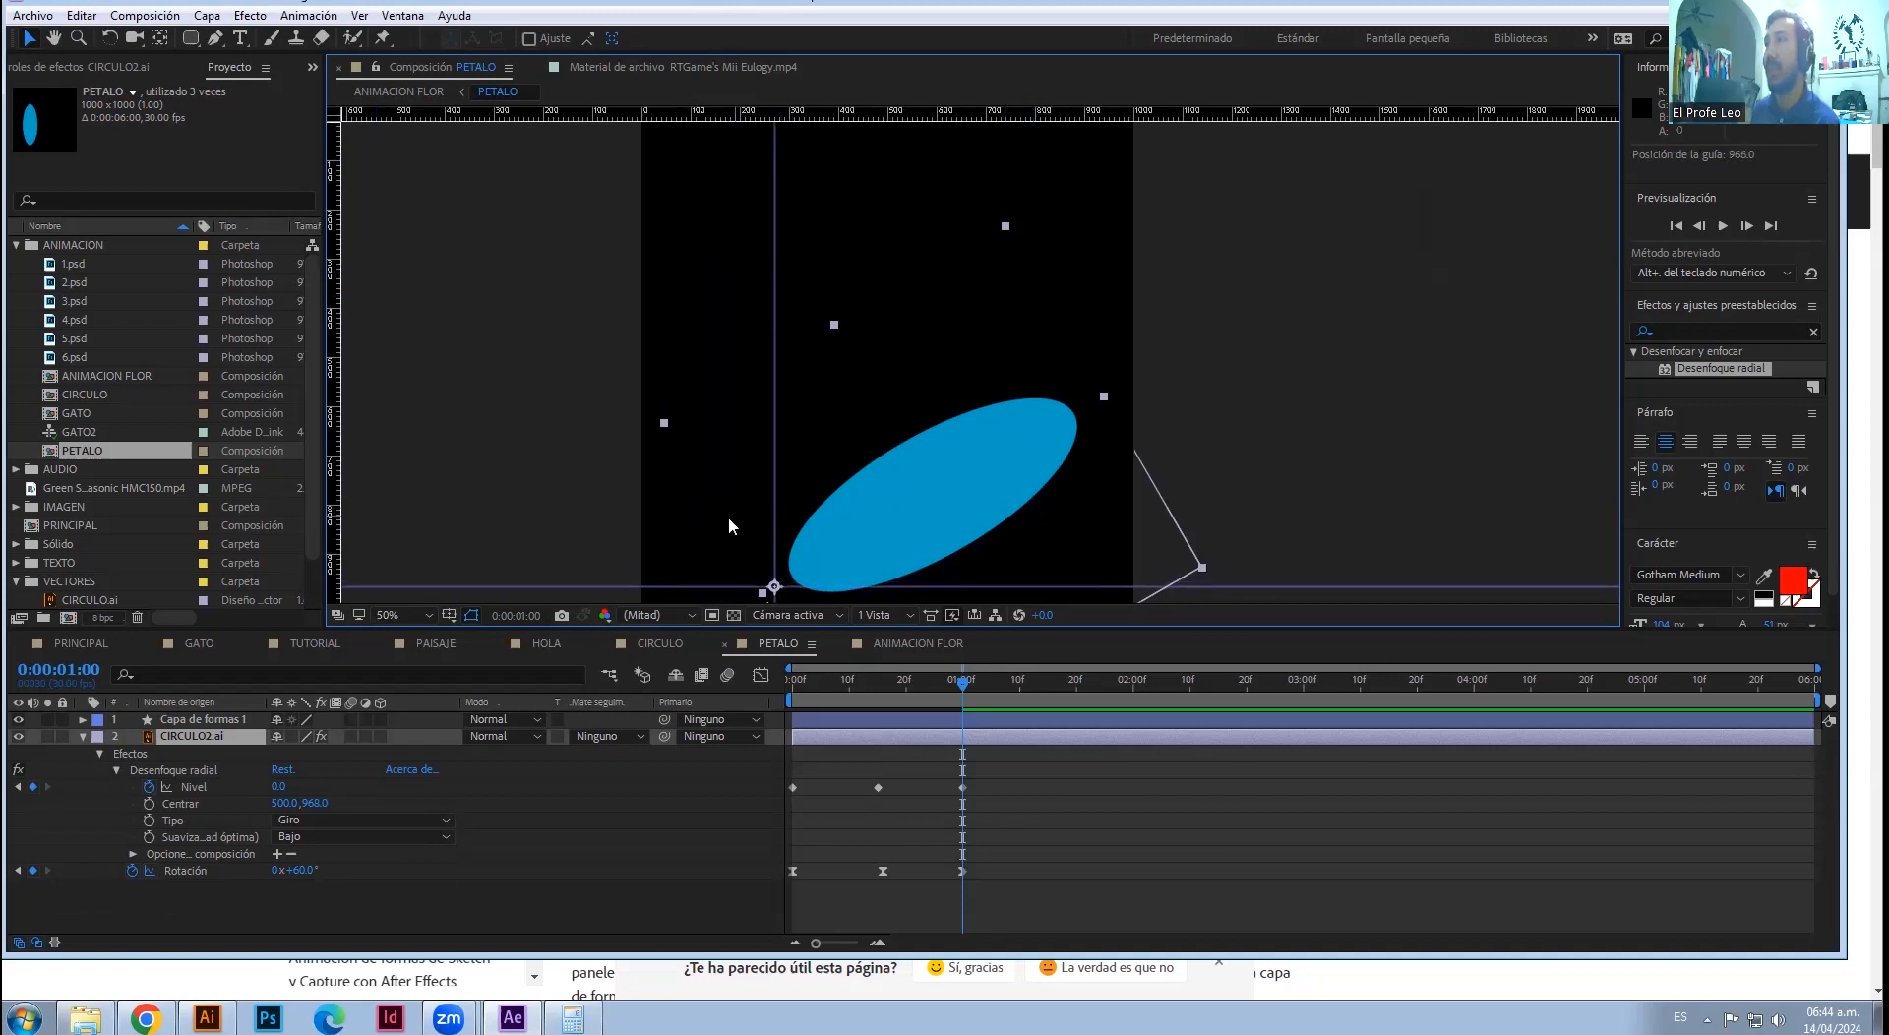
pyautogui.press('.')
pyautogui.press('.')
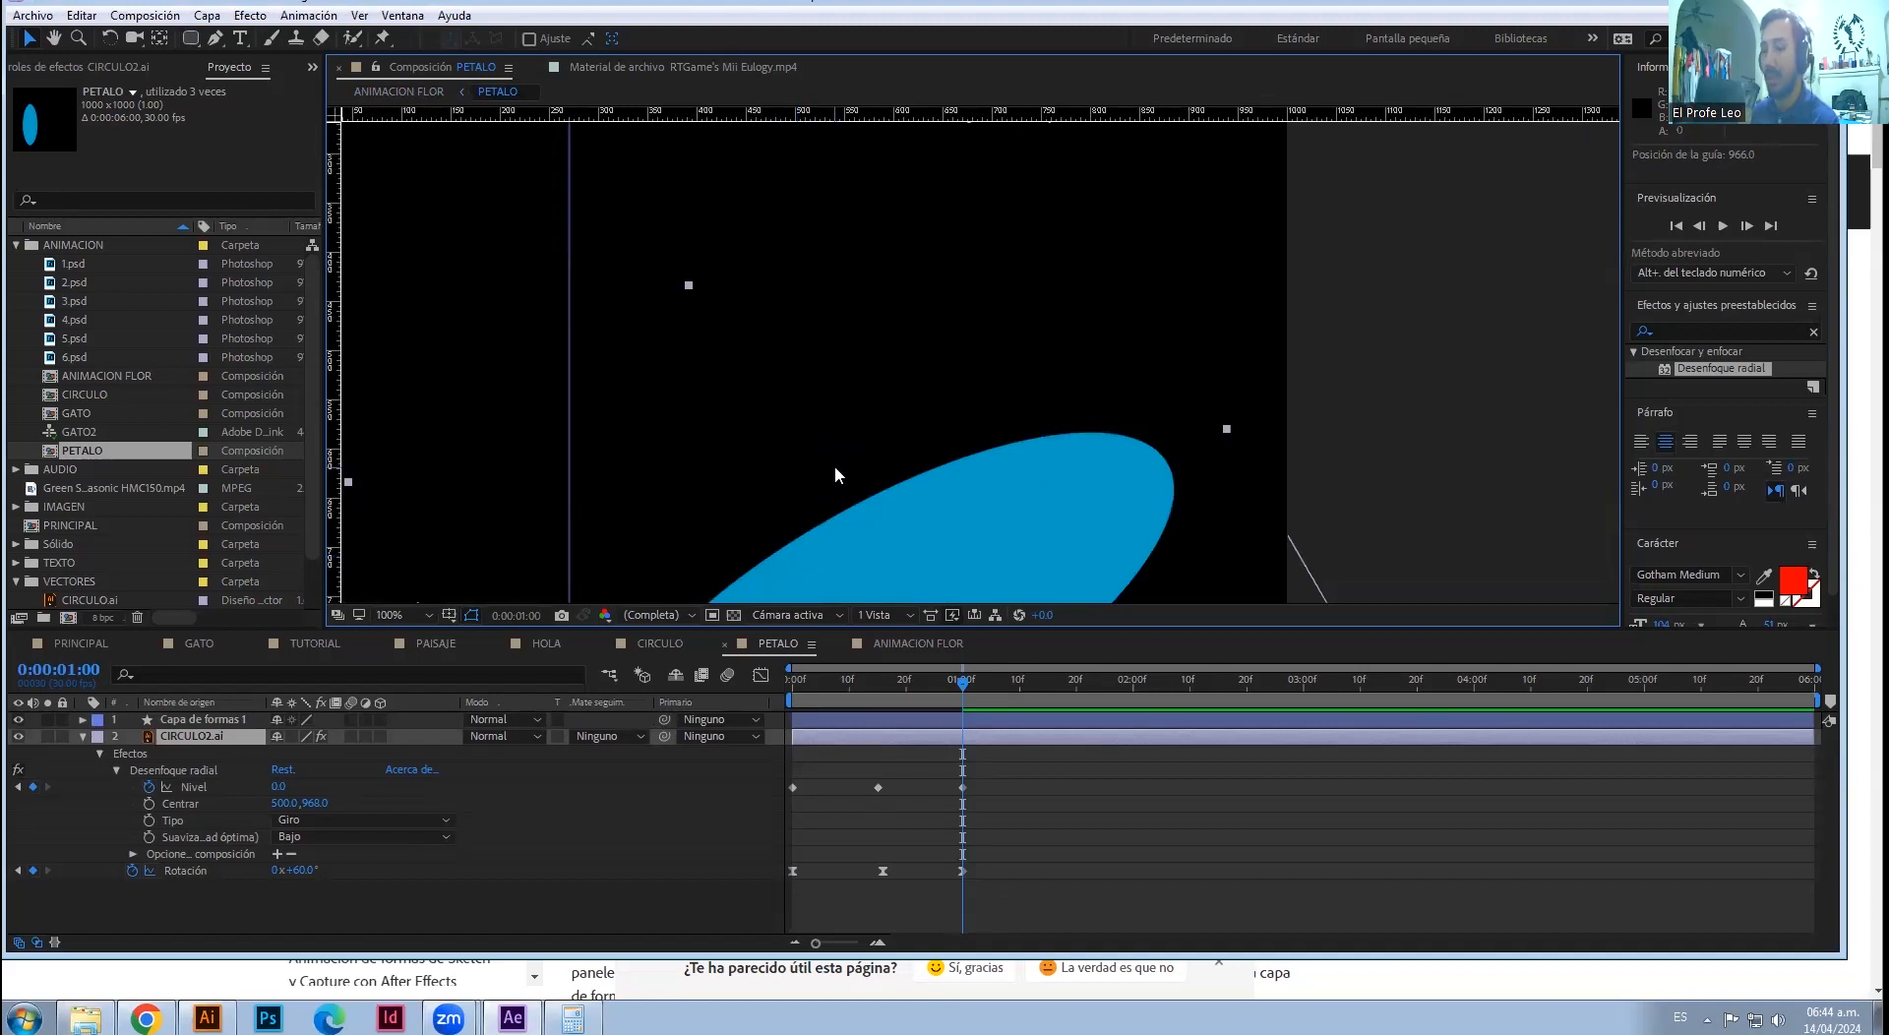
# - Draw a tiny rounded rectangle on the new shape layer, right beside the crossing of the two guides
pyautogui.moveTo(793, 472); pyautogui.dragTo(822, 253)
pyautogui.moveTo(757, 346); pyautogui.dragTo(850, 244)
pyautogui.moveTo(828, 393); pyautogui.dragTo(928, 435)
pyautogui.scroll(1, 853, 524)
pyautogui.scroll(1, 853, 524)
pyautogui.moveTo(721, 511); pyautogui.dragTo(876, 291)
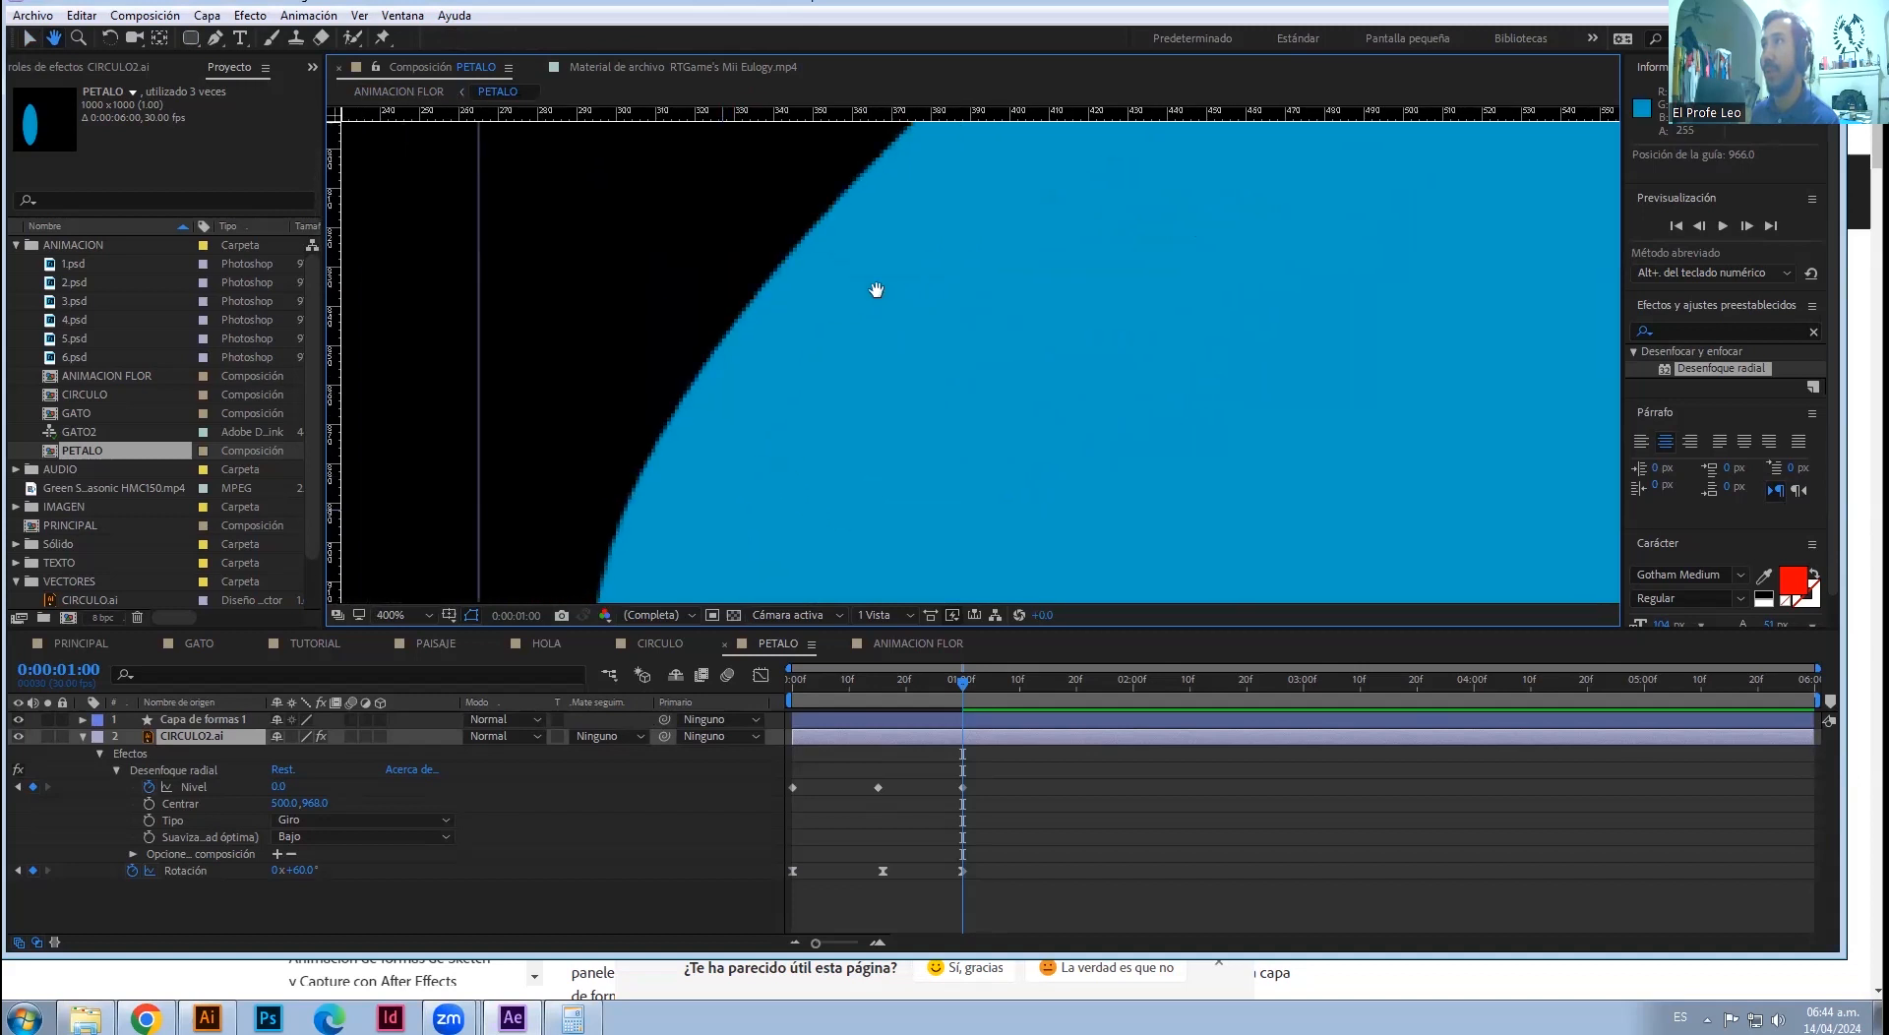
pyautogui.moveTo(876, 292); pyautogui.dragTo(916, 258)
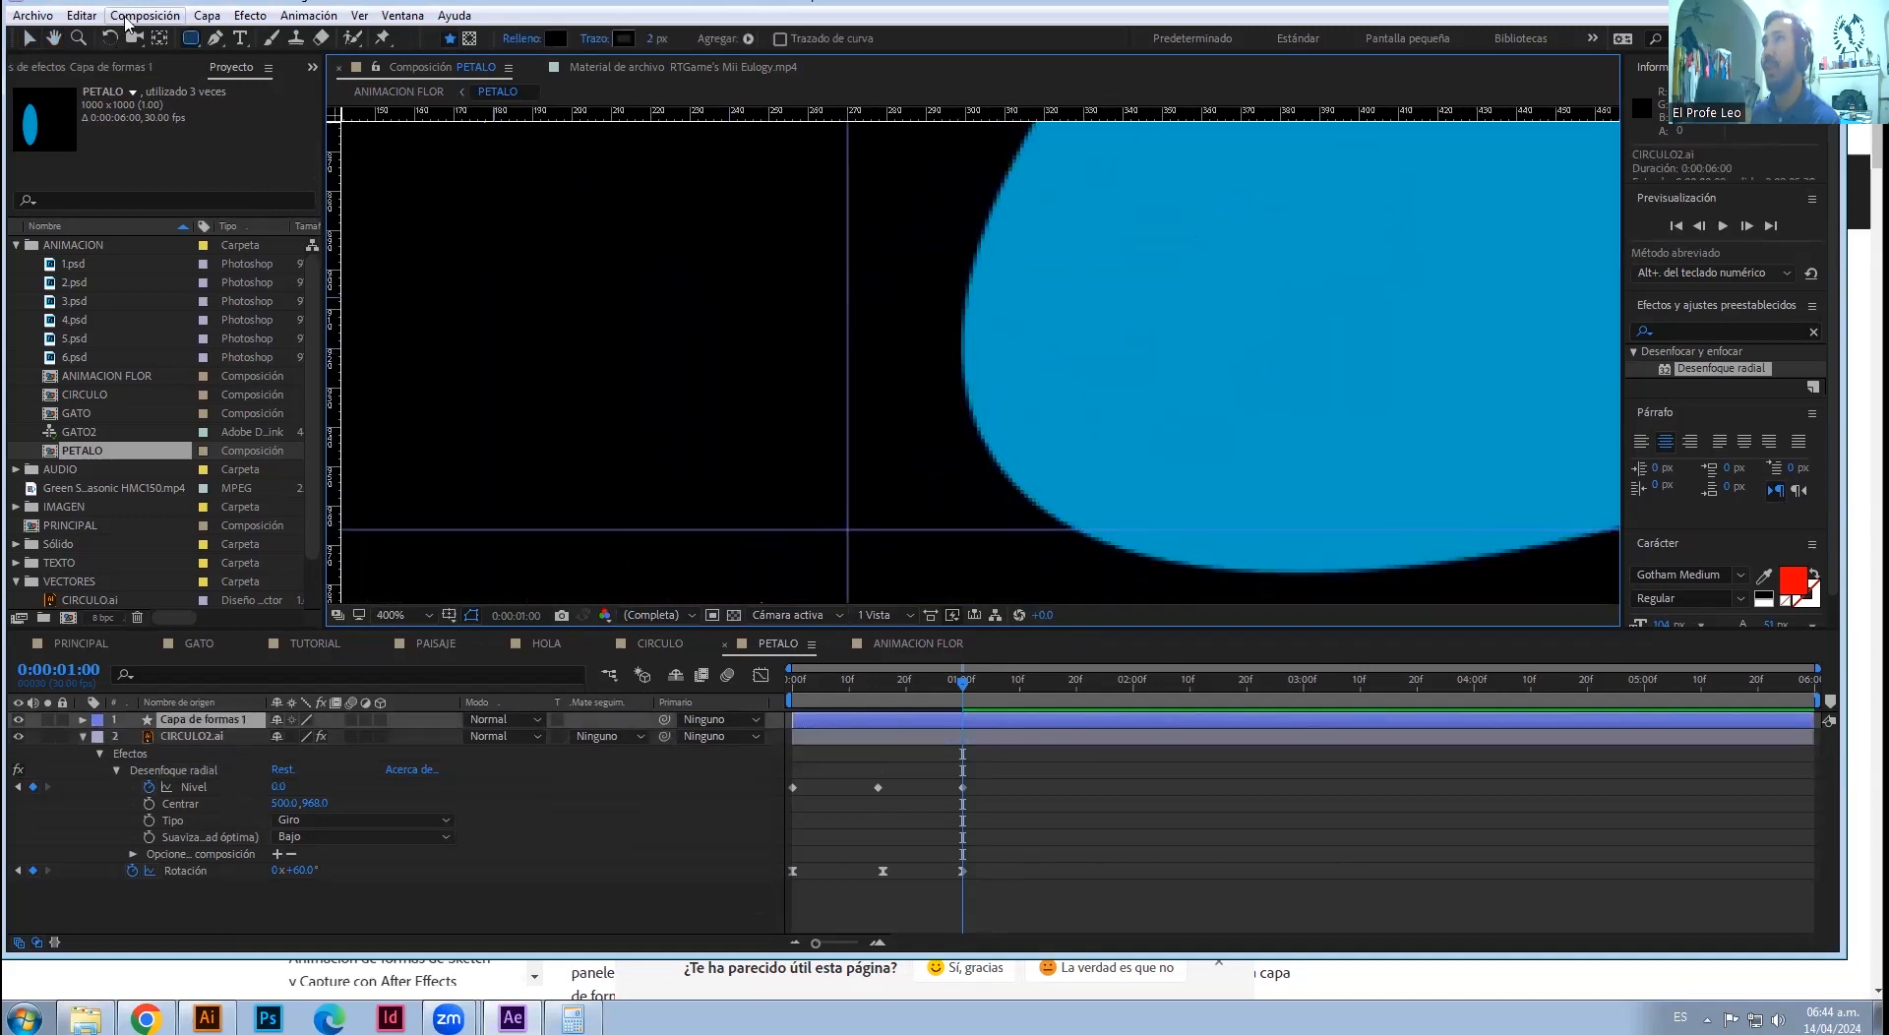
pyautogui.click(193, 43)
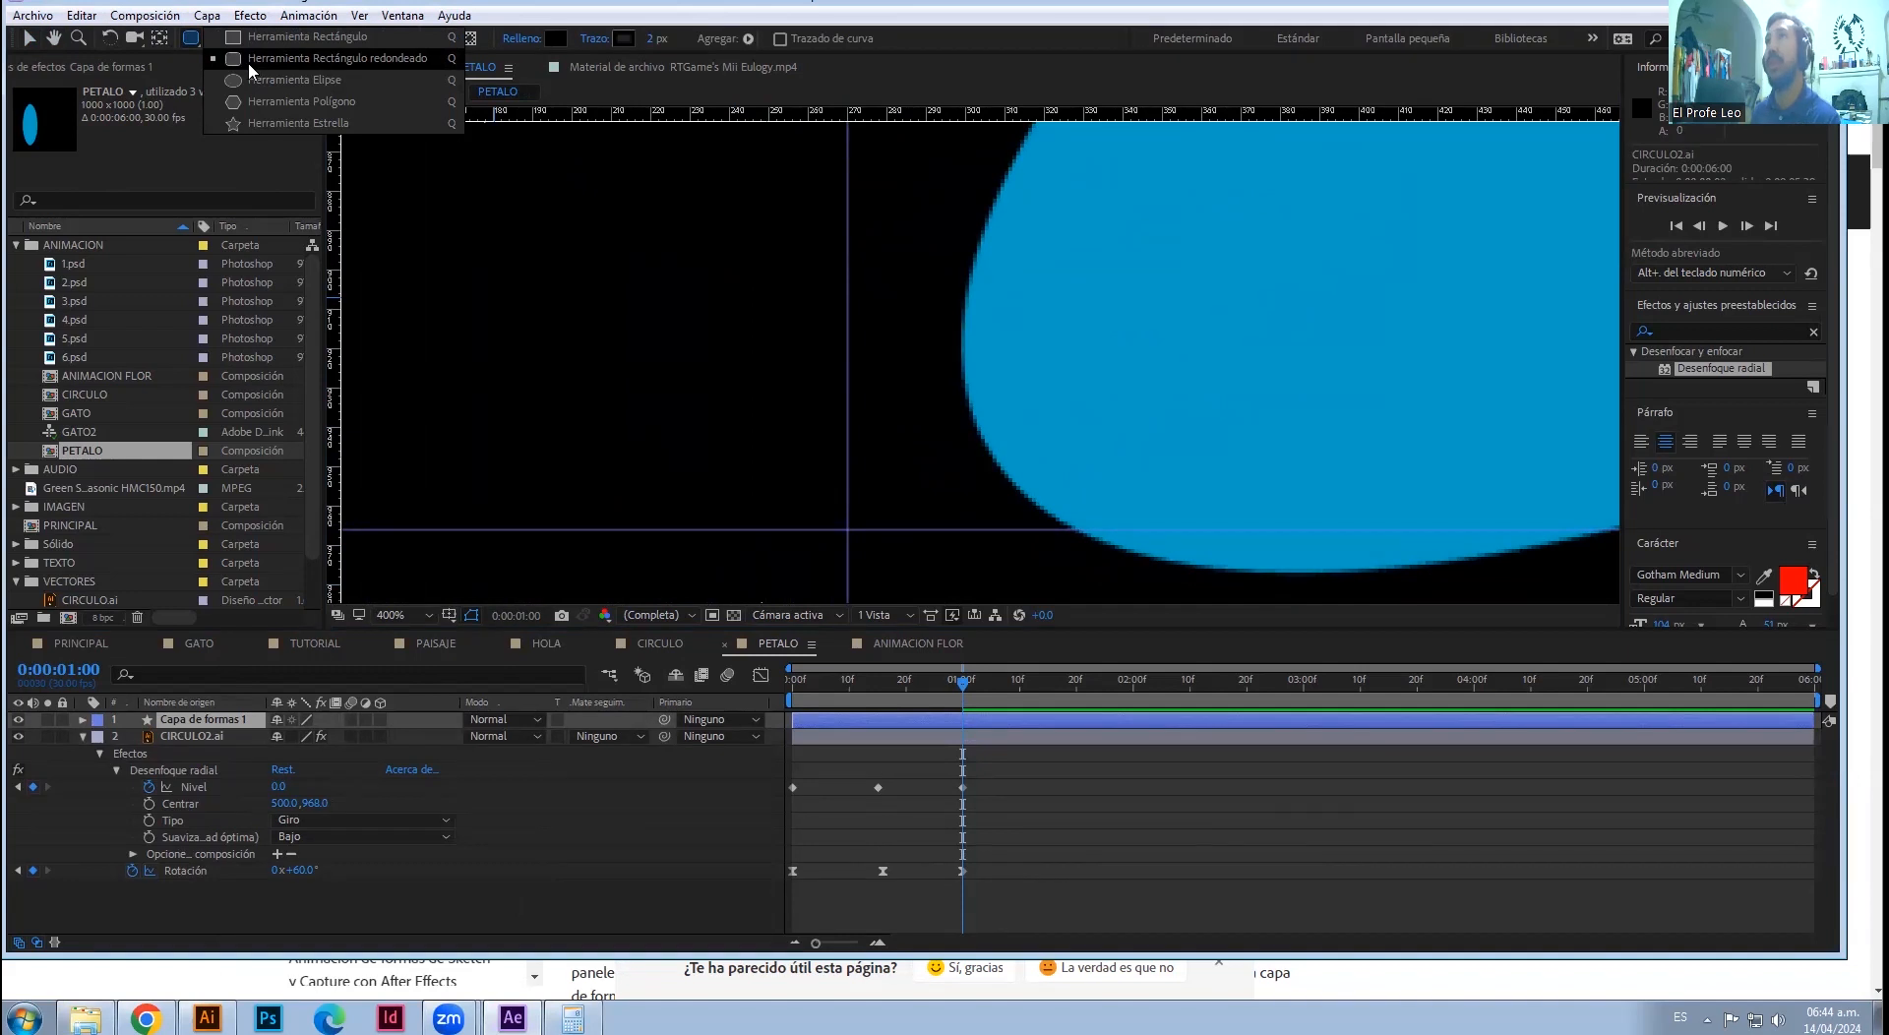
pyautogui.click(236, 63)
pyautogui.moveTo(818, 497); pyautogui.dragTo(849, 527)
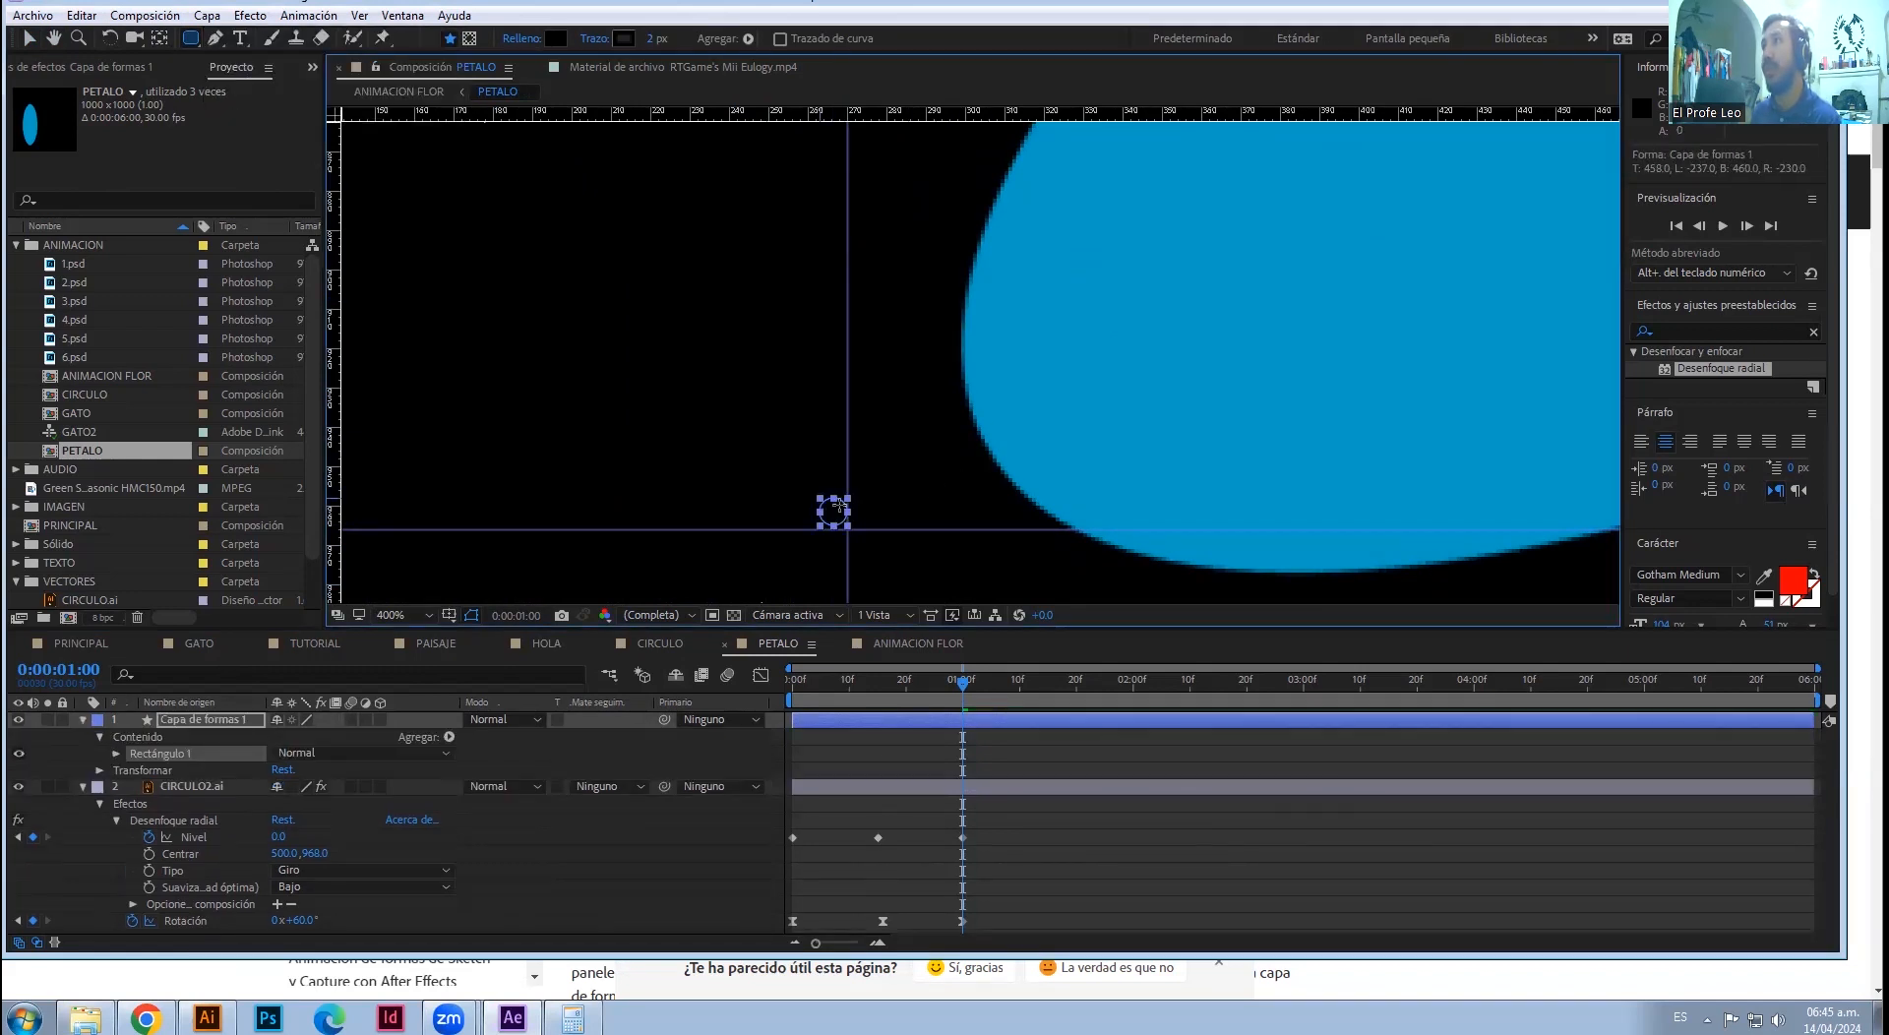
# - Fill the small rounded shape with bright red and return to the Selection tool
pyautogui.click(556, 38)
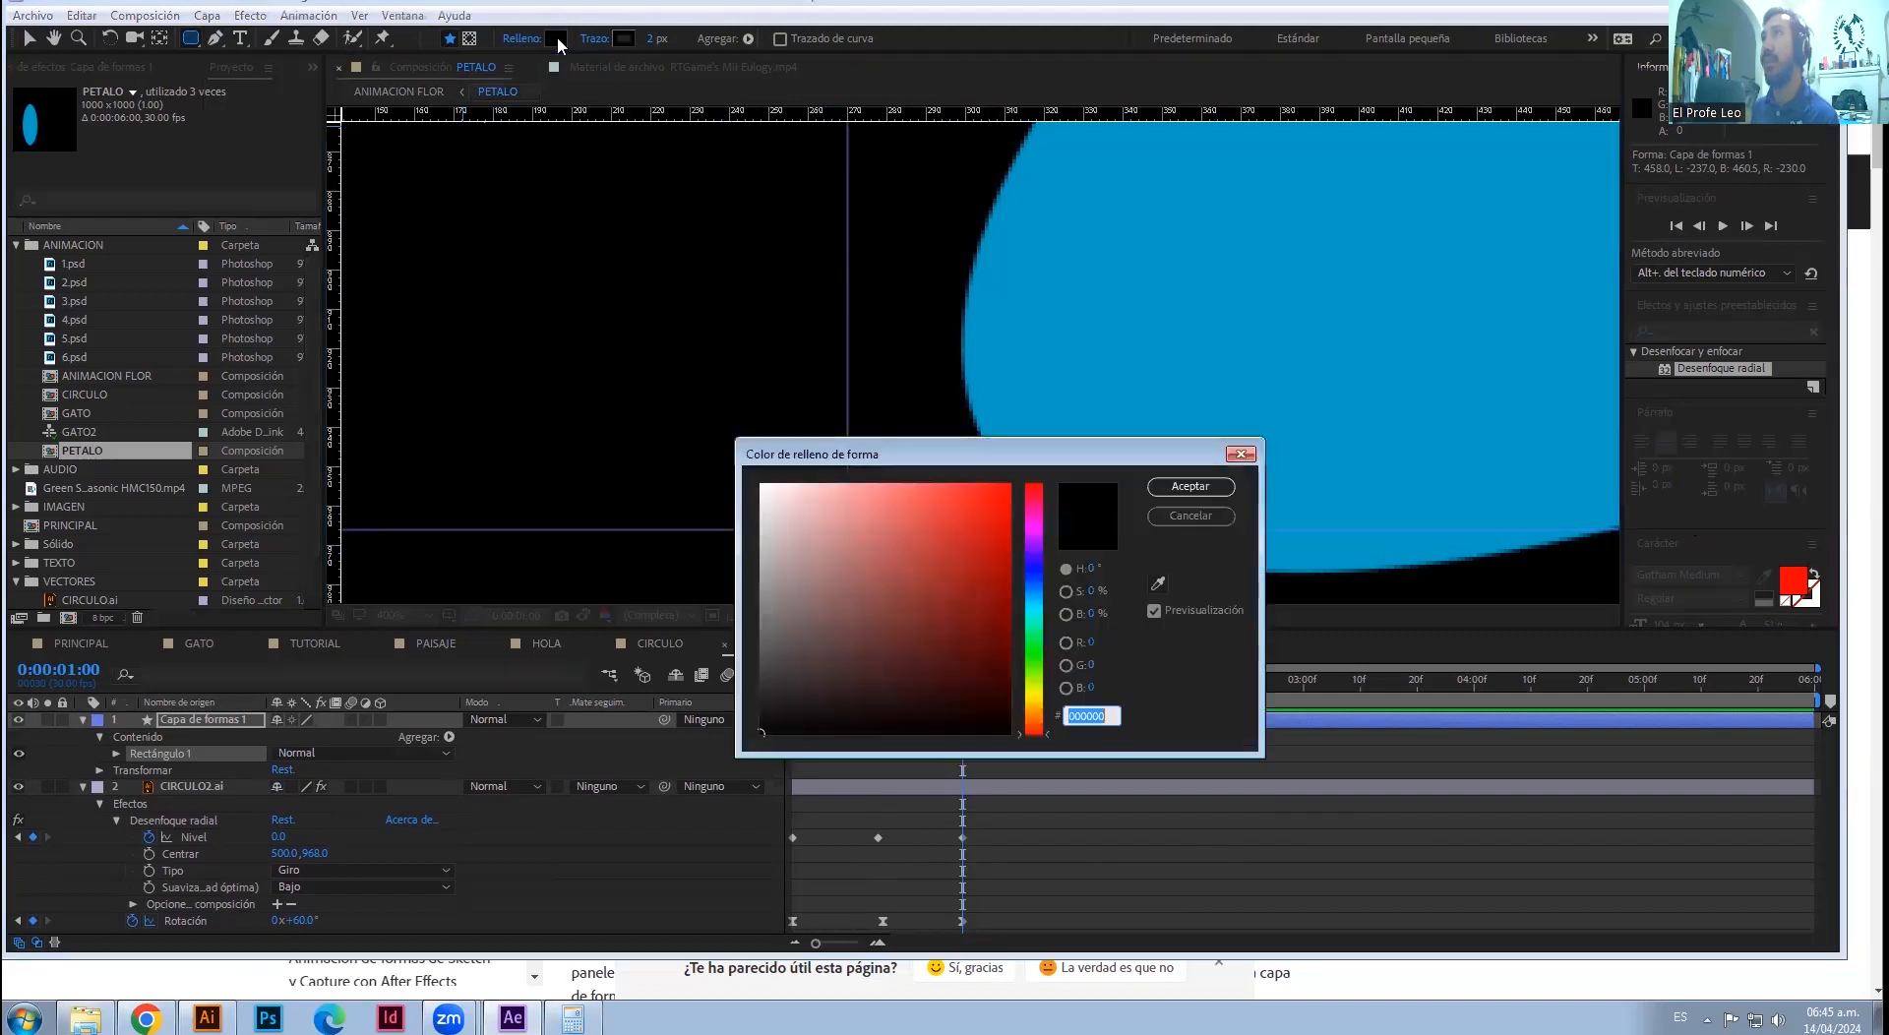
pyautogui.click(1008, 484)
pyautogui.click(1189, 487)
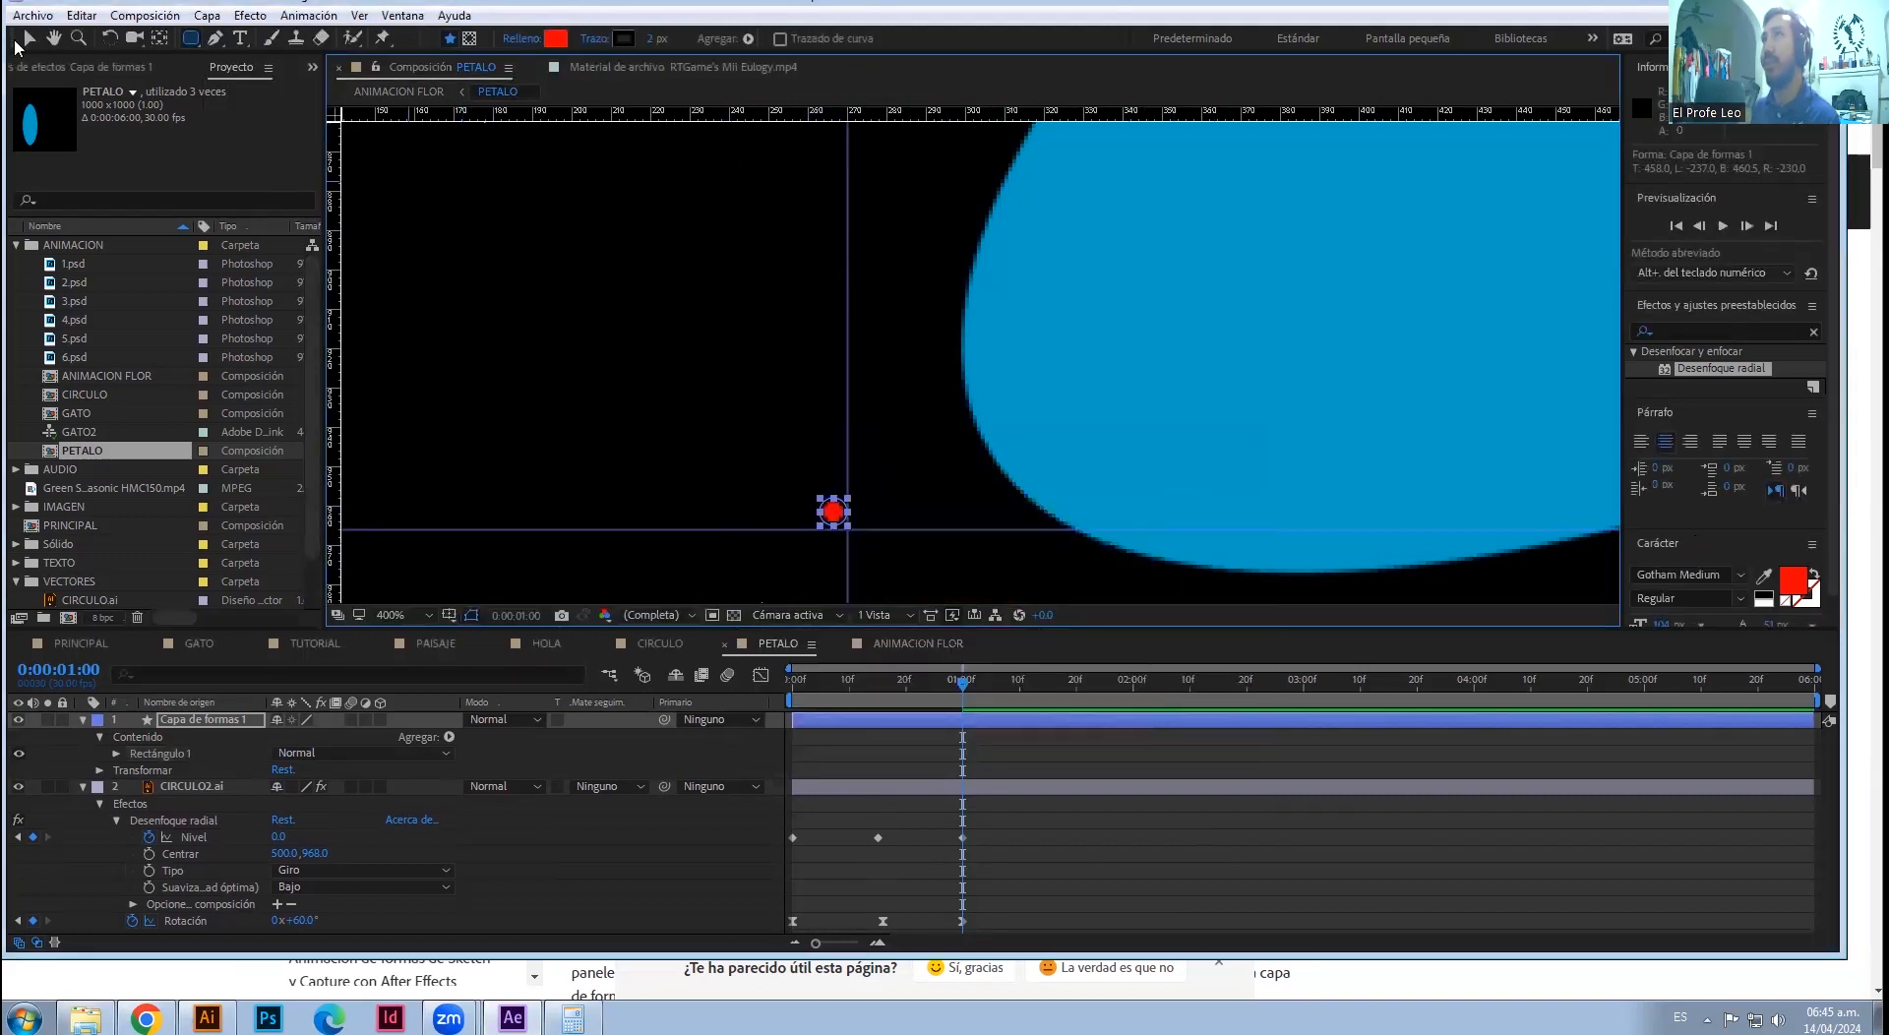
pyautogui.click(24, 40)
pyautogui.click(663, 439)
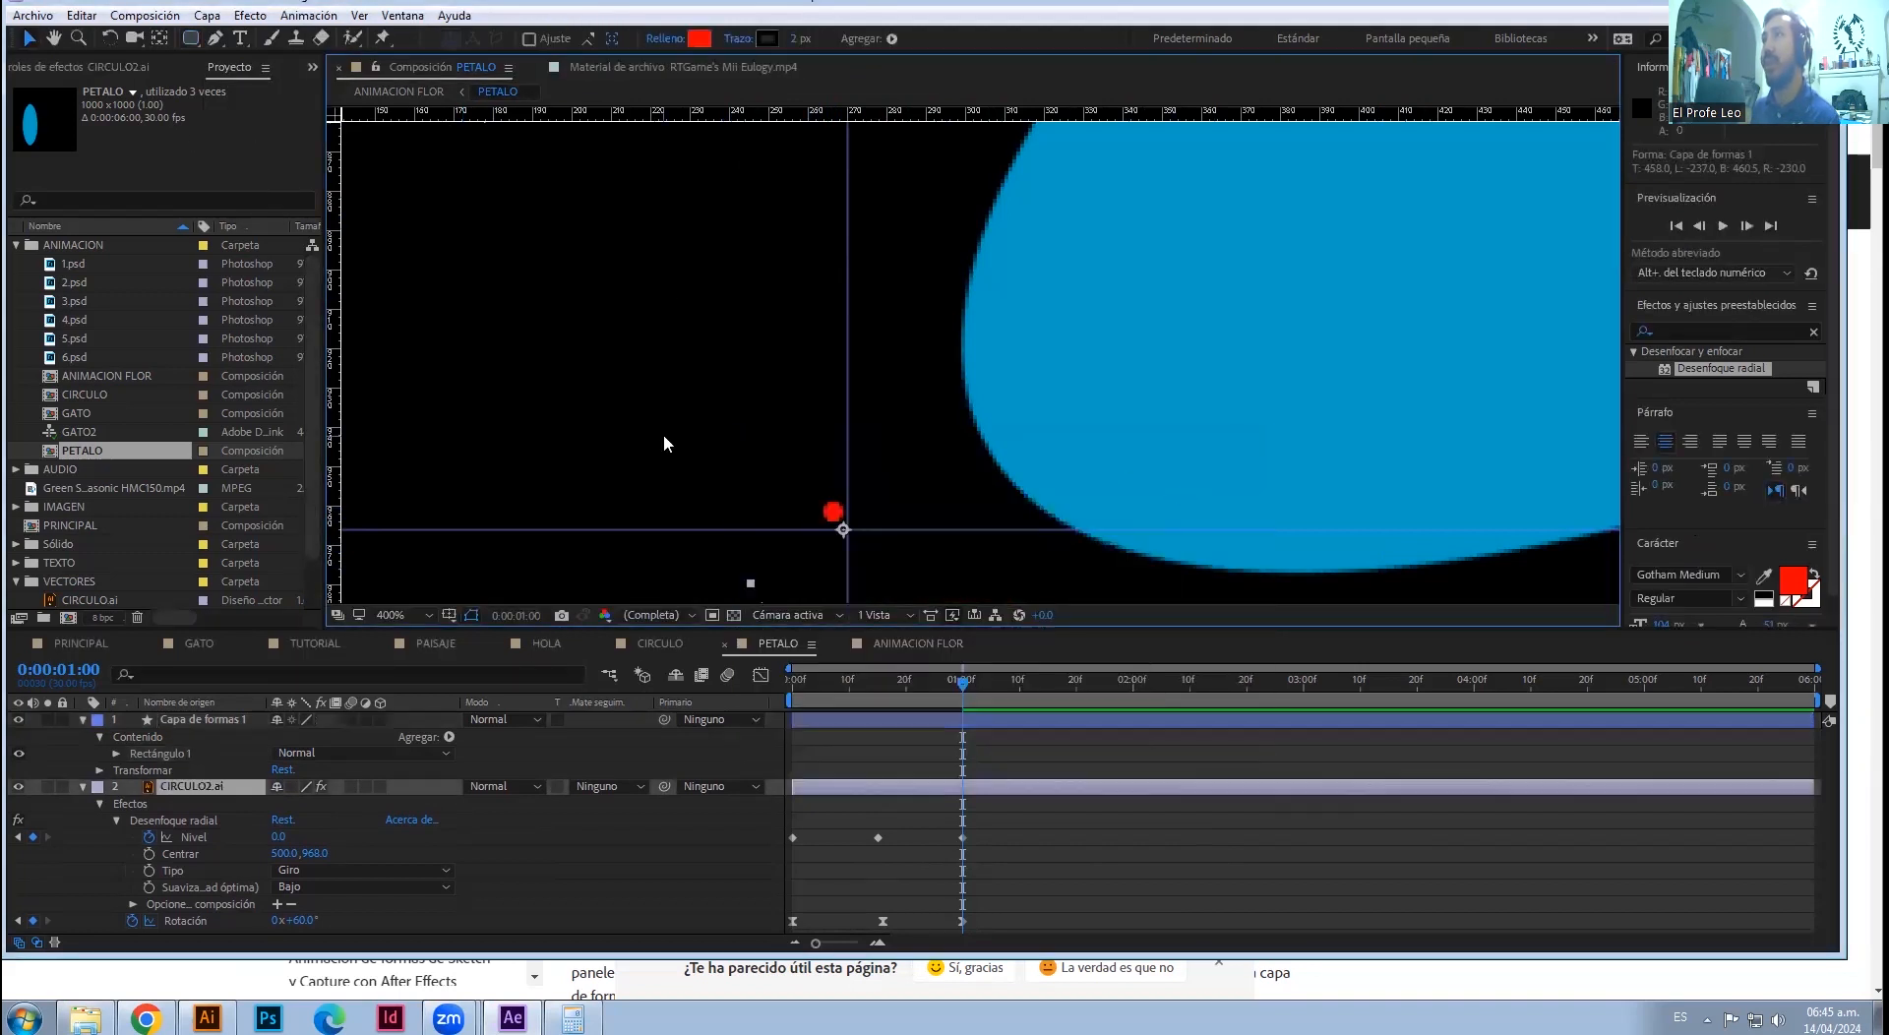
# - Position the red marker layer at 503.5, 504.5 so it sits exactly on the guide crossing
pyautogui.click(948, 723)
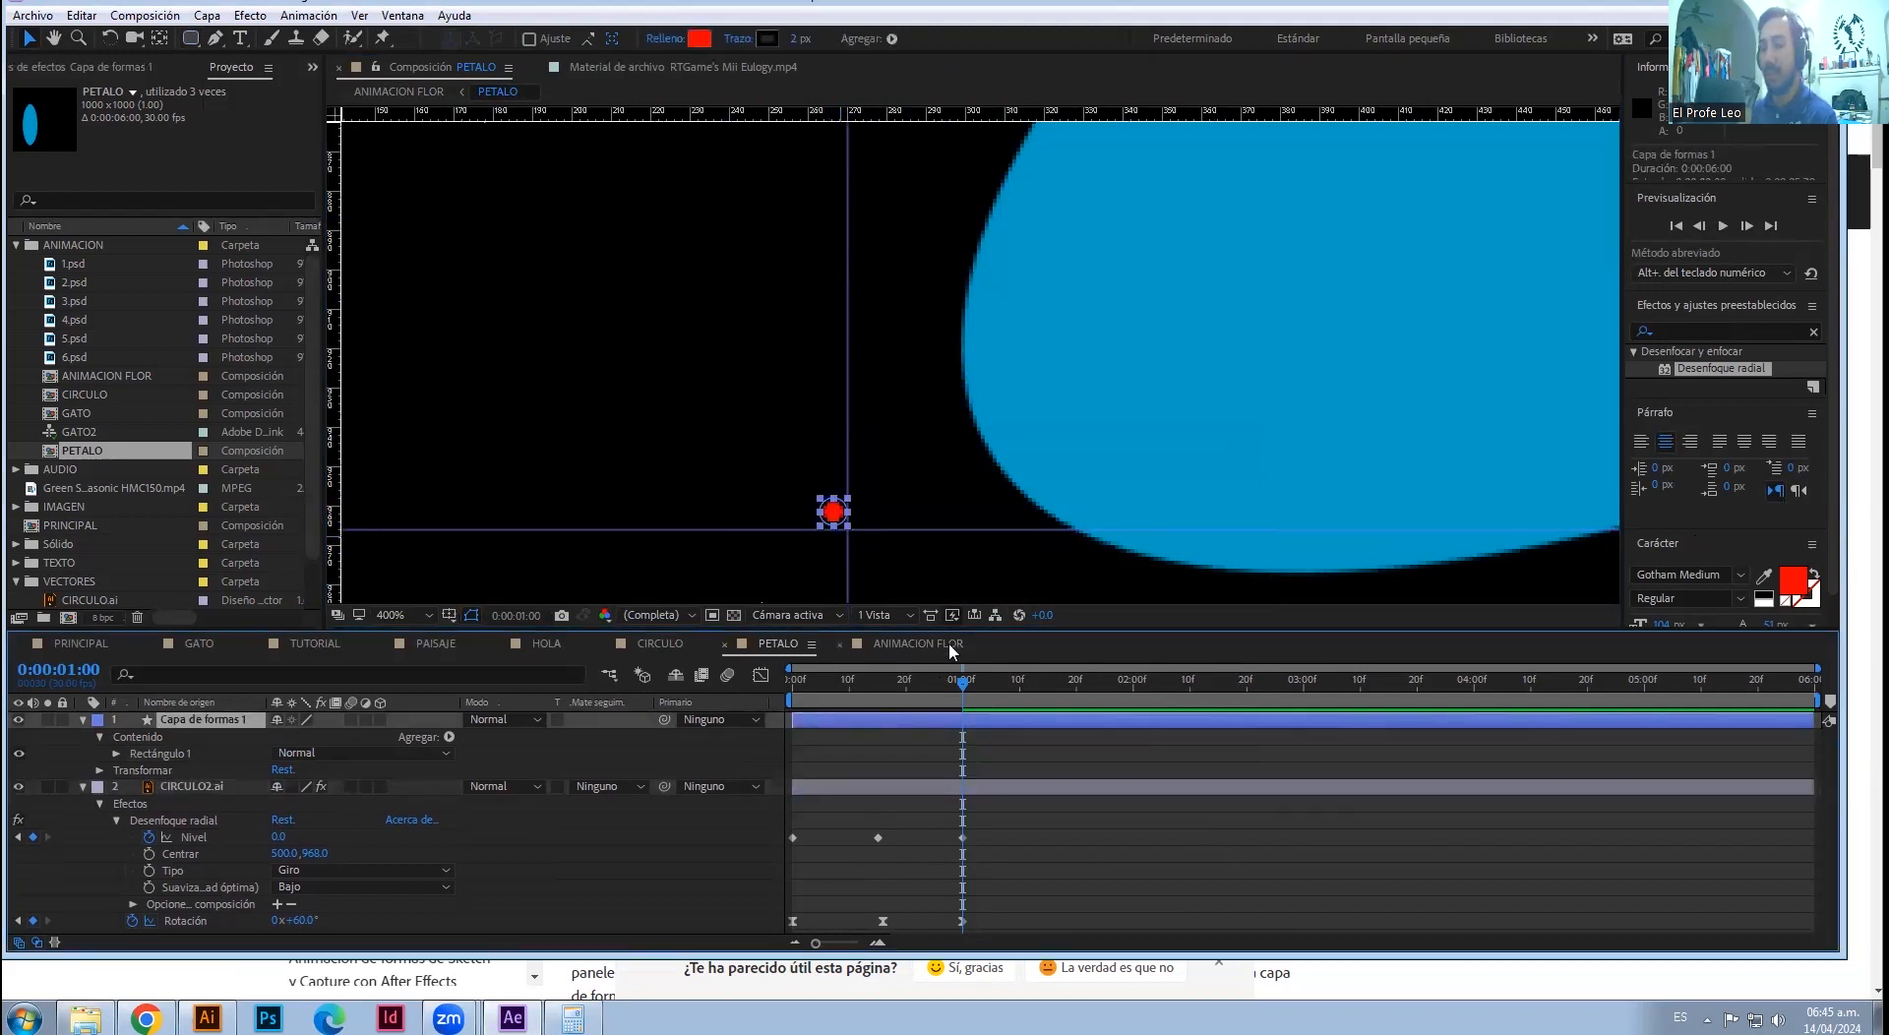
pyautogui.press('p')
pyautogui.moveTo(286, 738)
pyautogui.mouseDown()
pyautogui.moveTo(313, 739)
pyautogui.moveTo(270, 740)
pyautogui.moveTo(304, 745)
pyautogui.mouseUp()
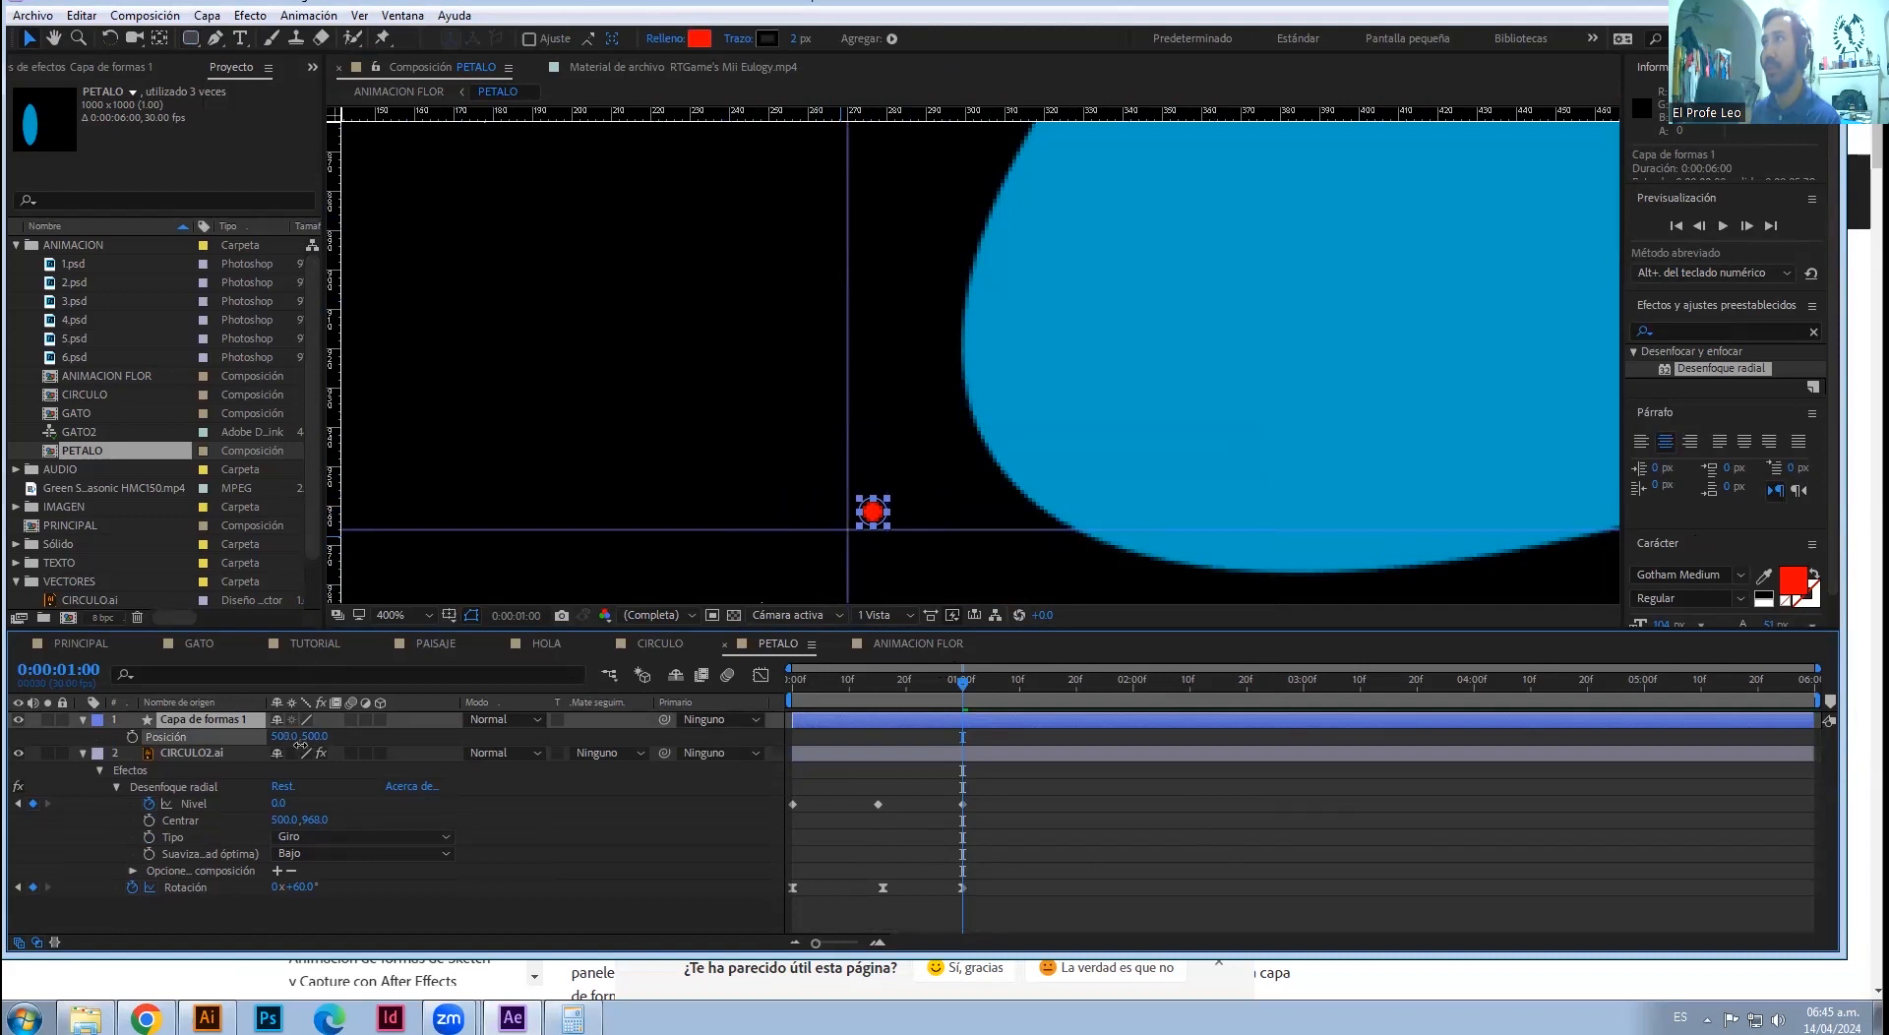
pyautogui.hotkey('ctrl', 'z')
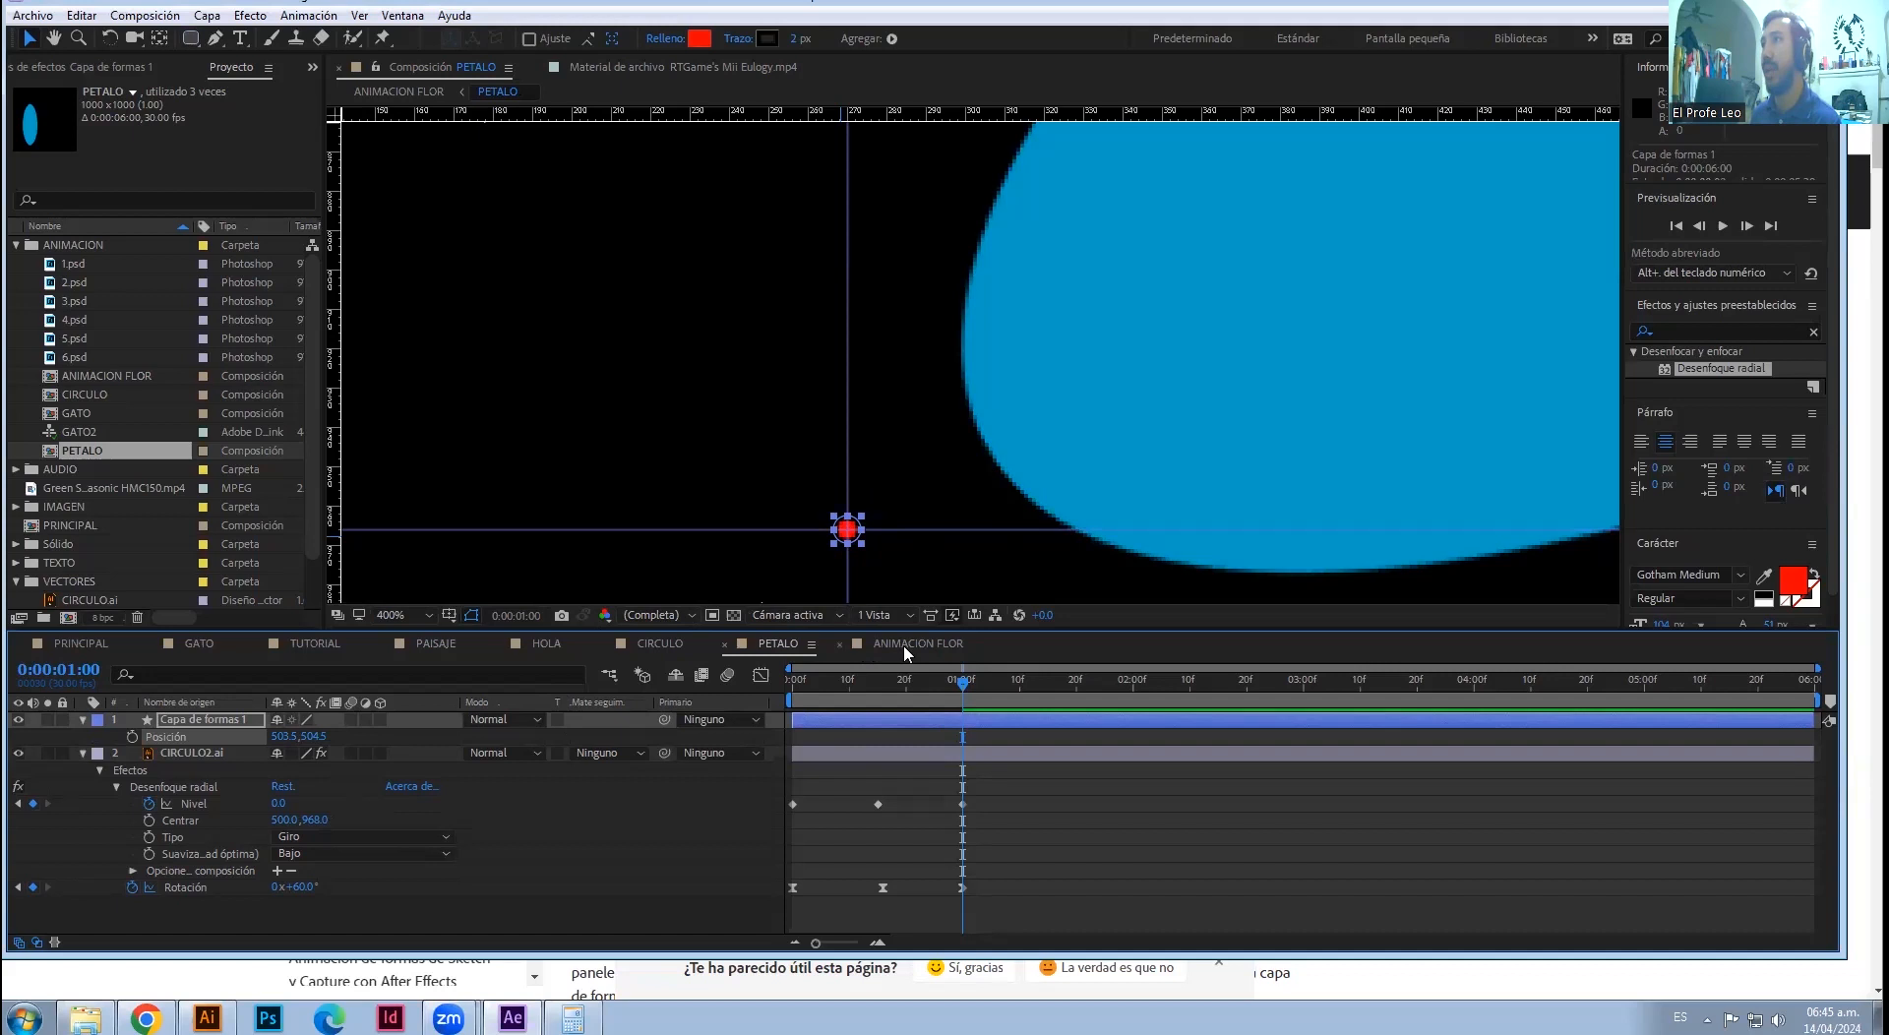
# - In the ANIMACION FLOR composition, place a vertical guide and a horizontal guide at 514.3 crossing on the red marker
pyautogui.click(905, 647)
pyautogui.scroll(3, 1045, 394)
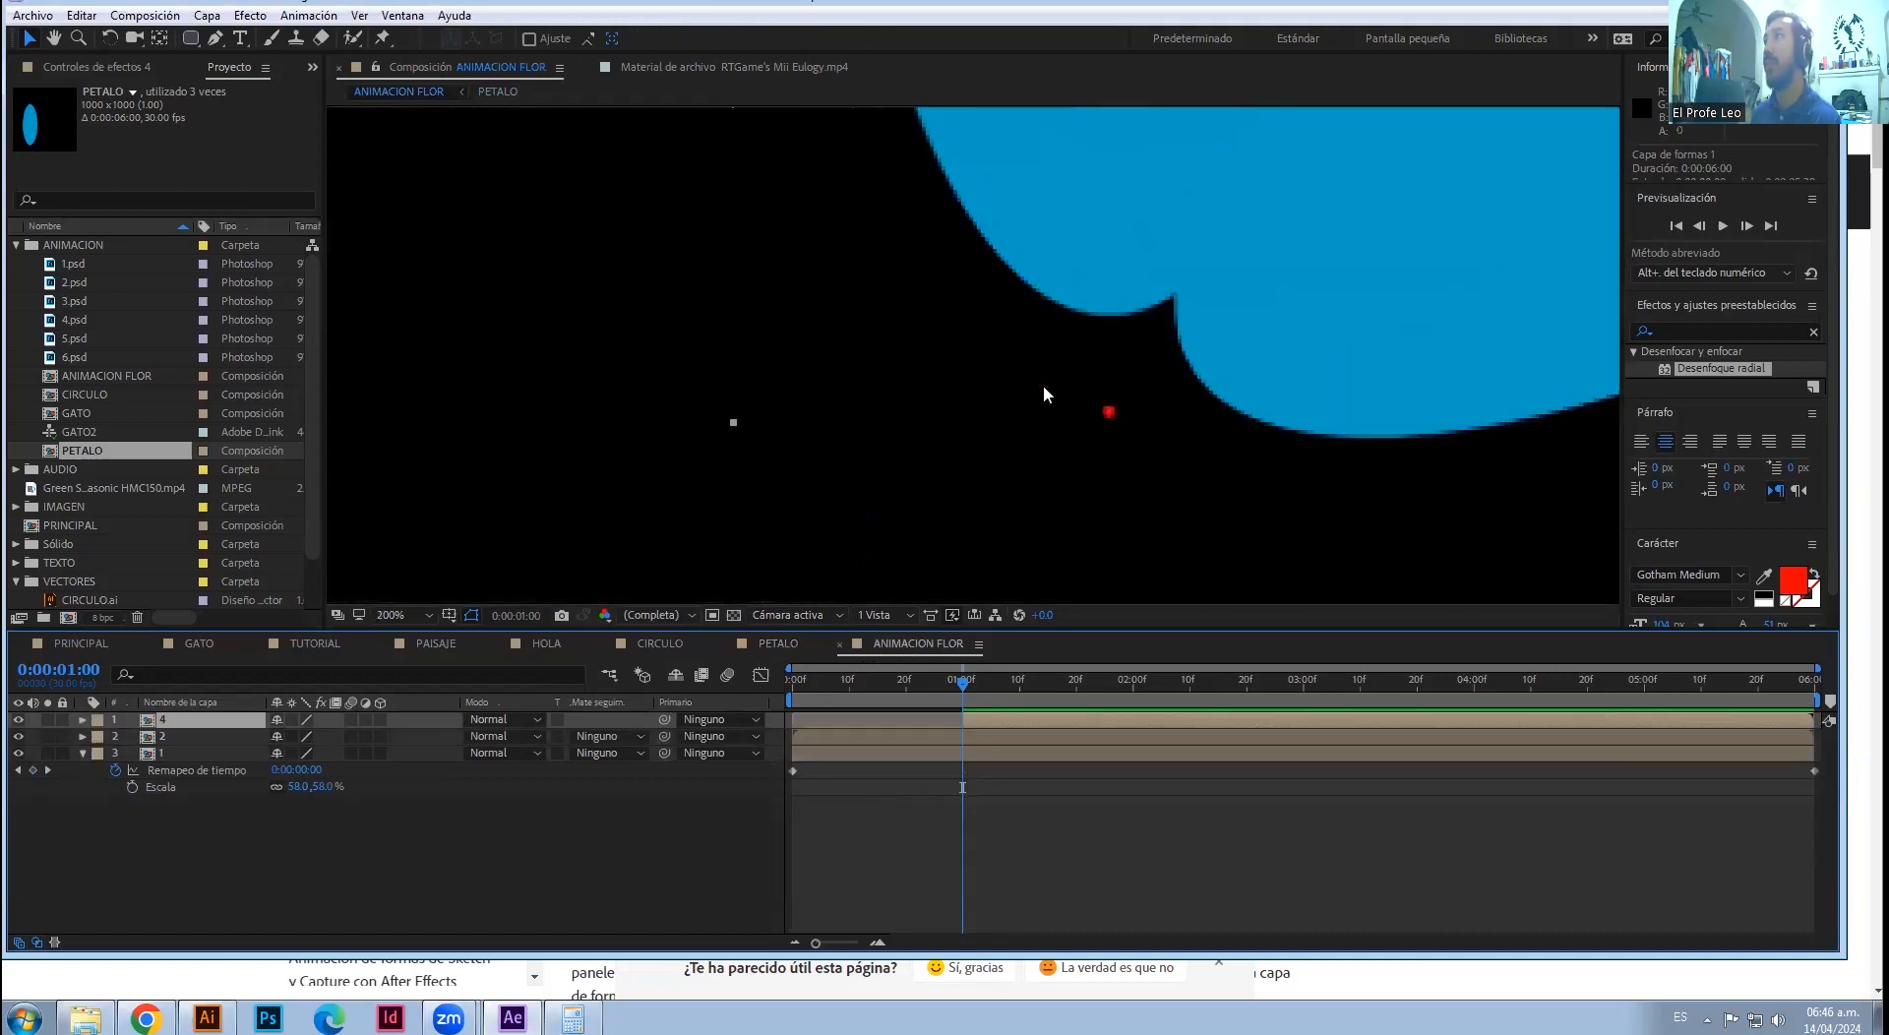
pyautogui.scroll(2, 1113, 410)
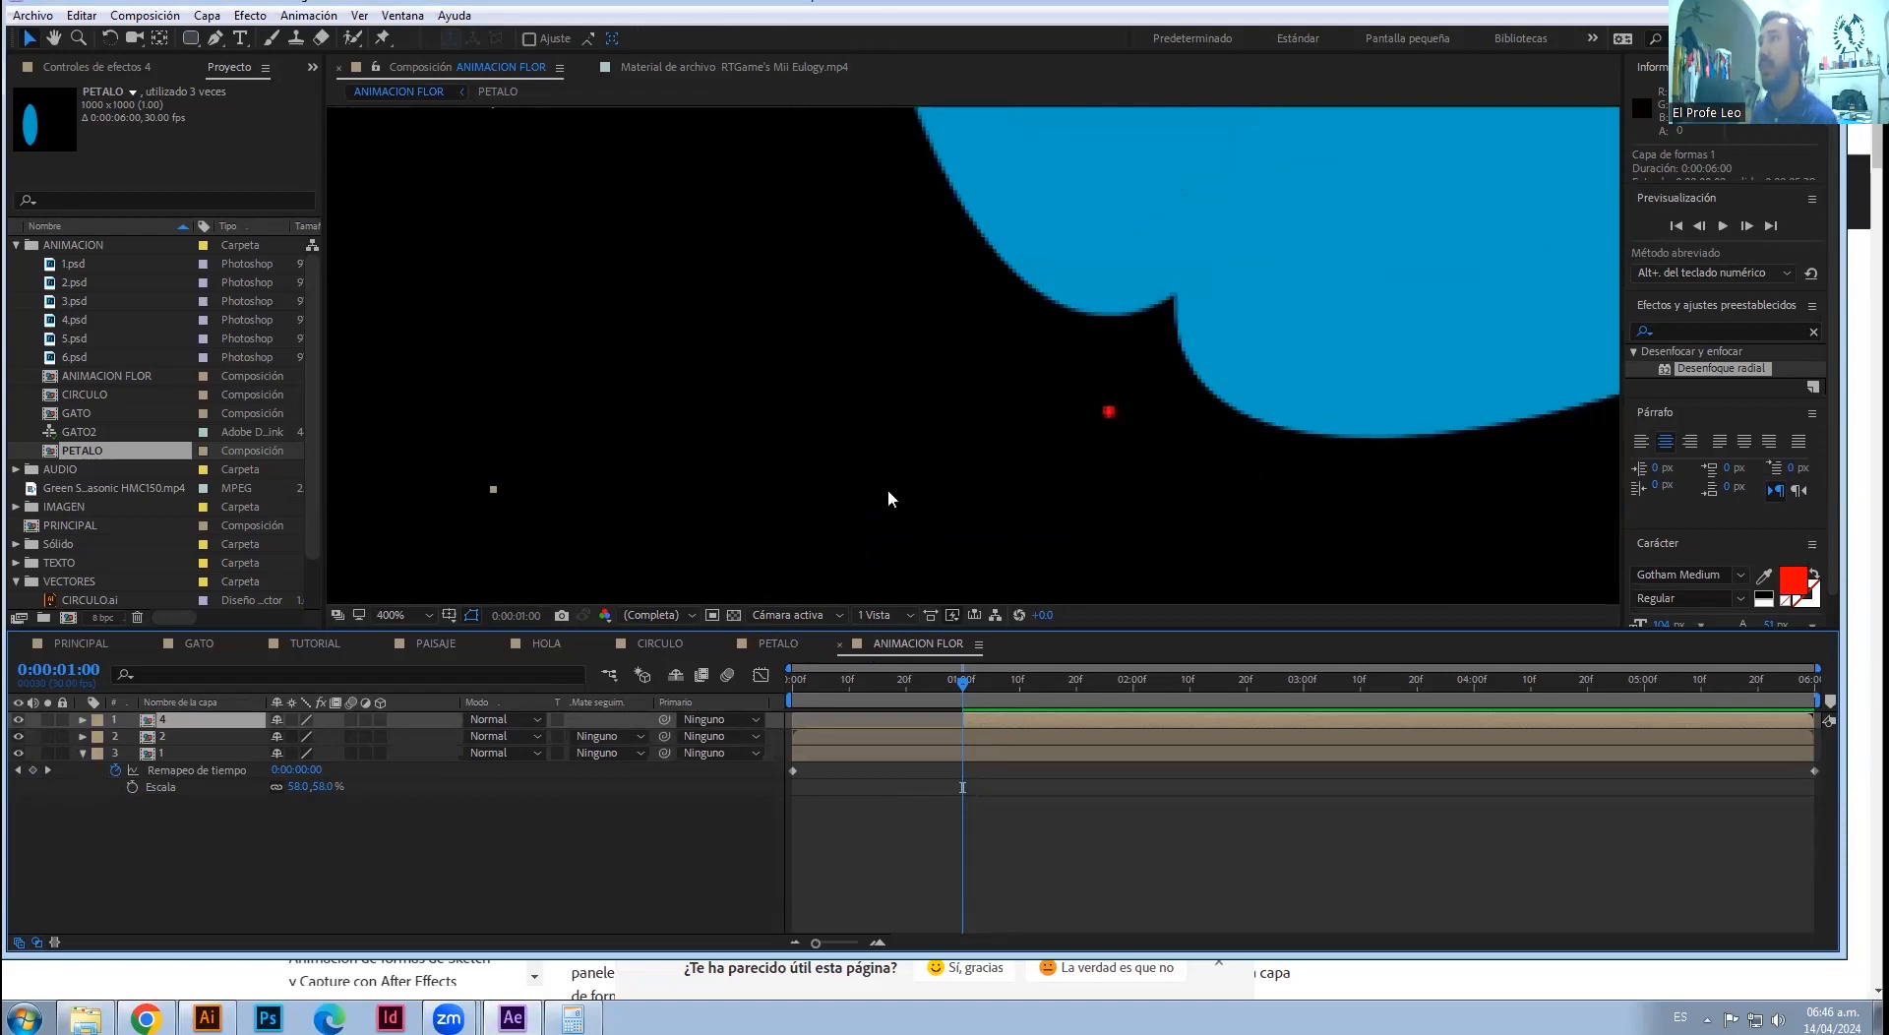
pyautogui.hotkey('ctrl', 'r')
pyautogui.moveTo(332, 526); pyautogui.dragTo(1113, 419)
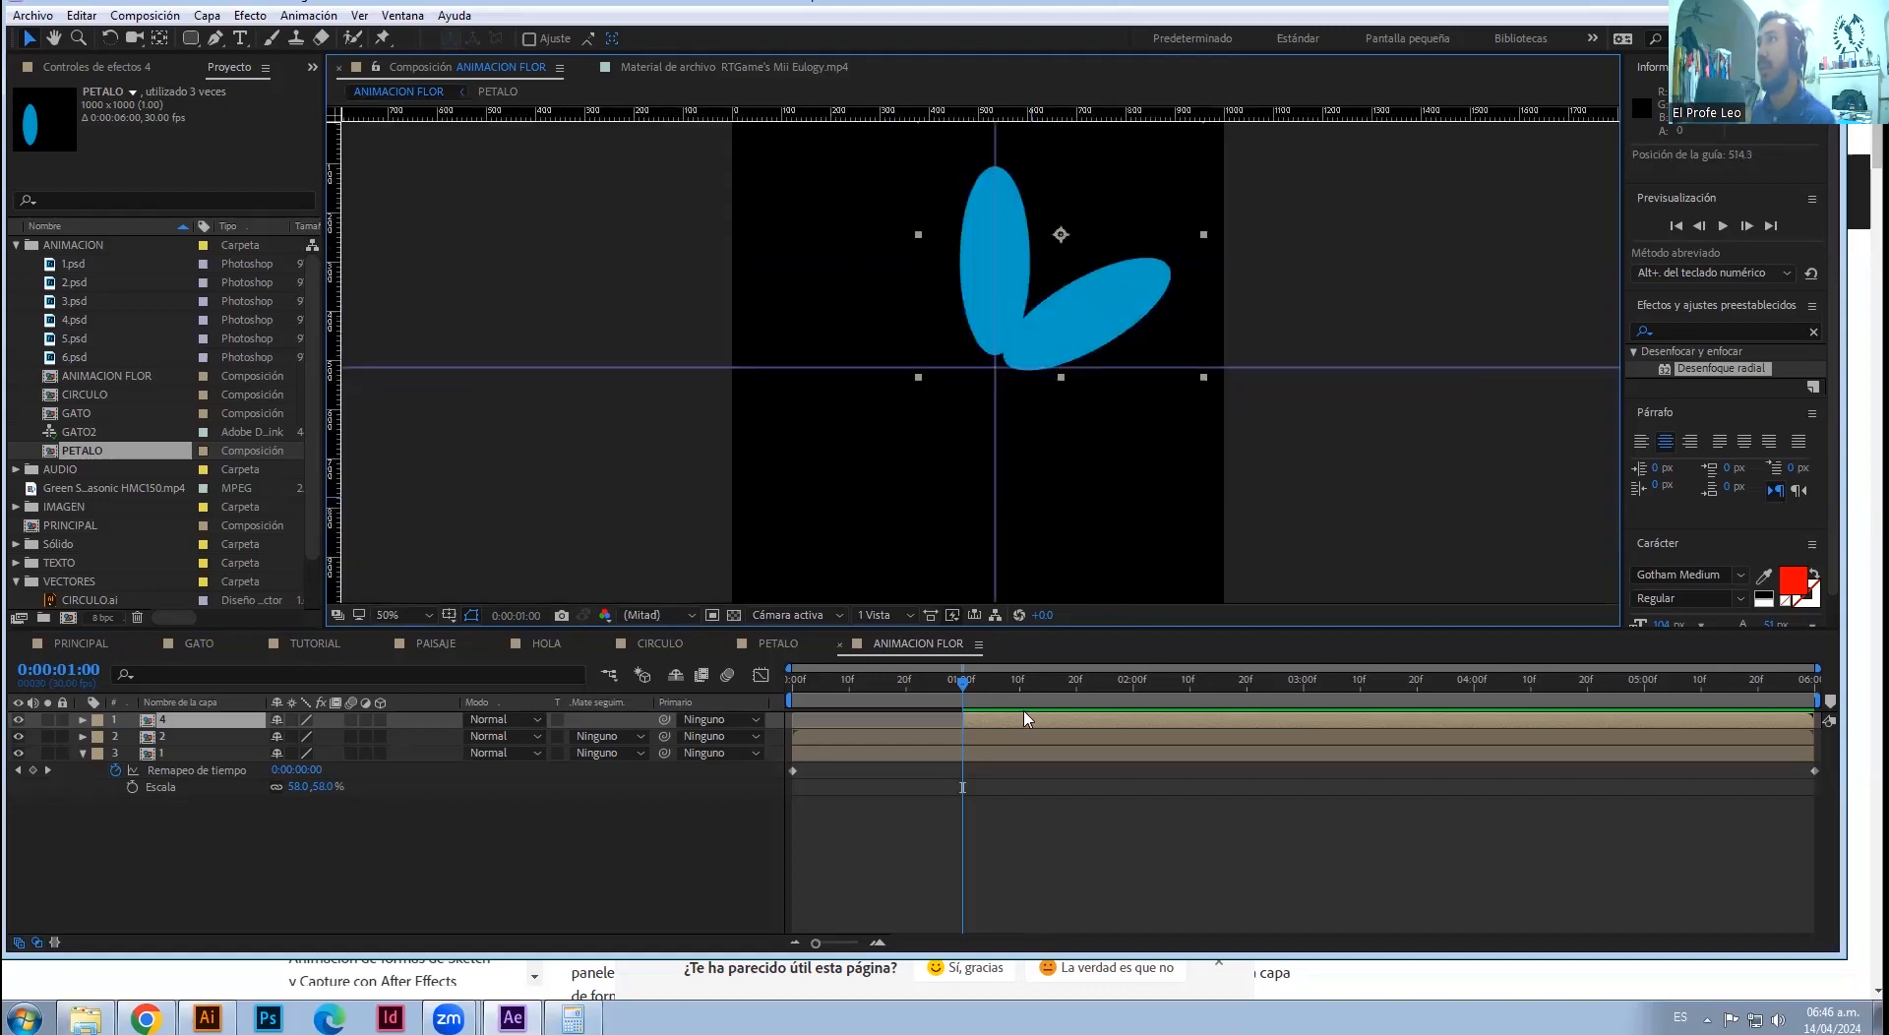
# - Restore layer 4 to its full six-second duration and shift it to start at 0:00:01:00
pyautogui.click(1027, 721)
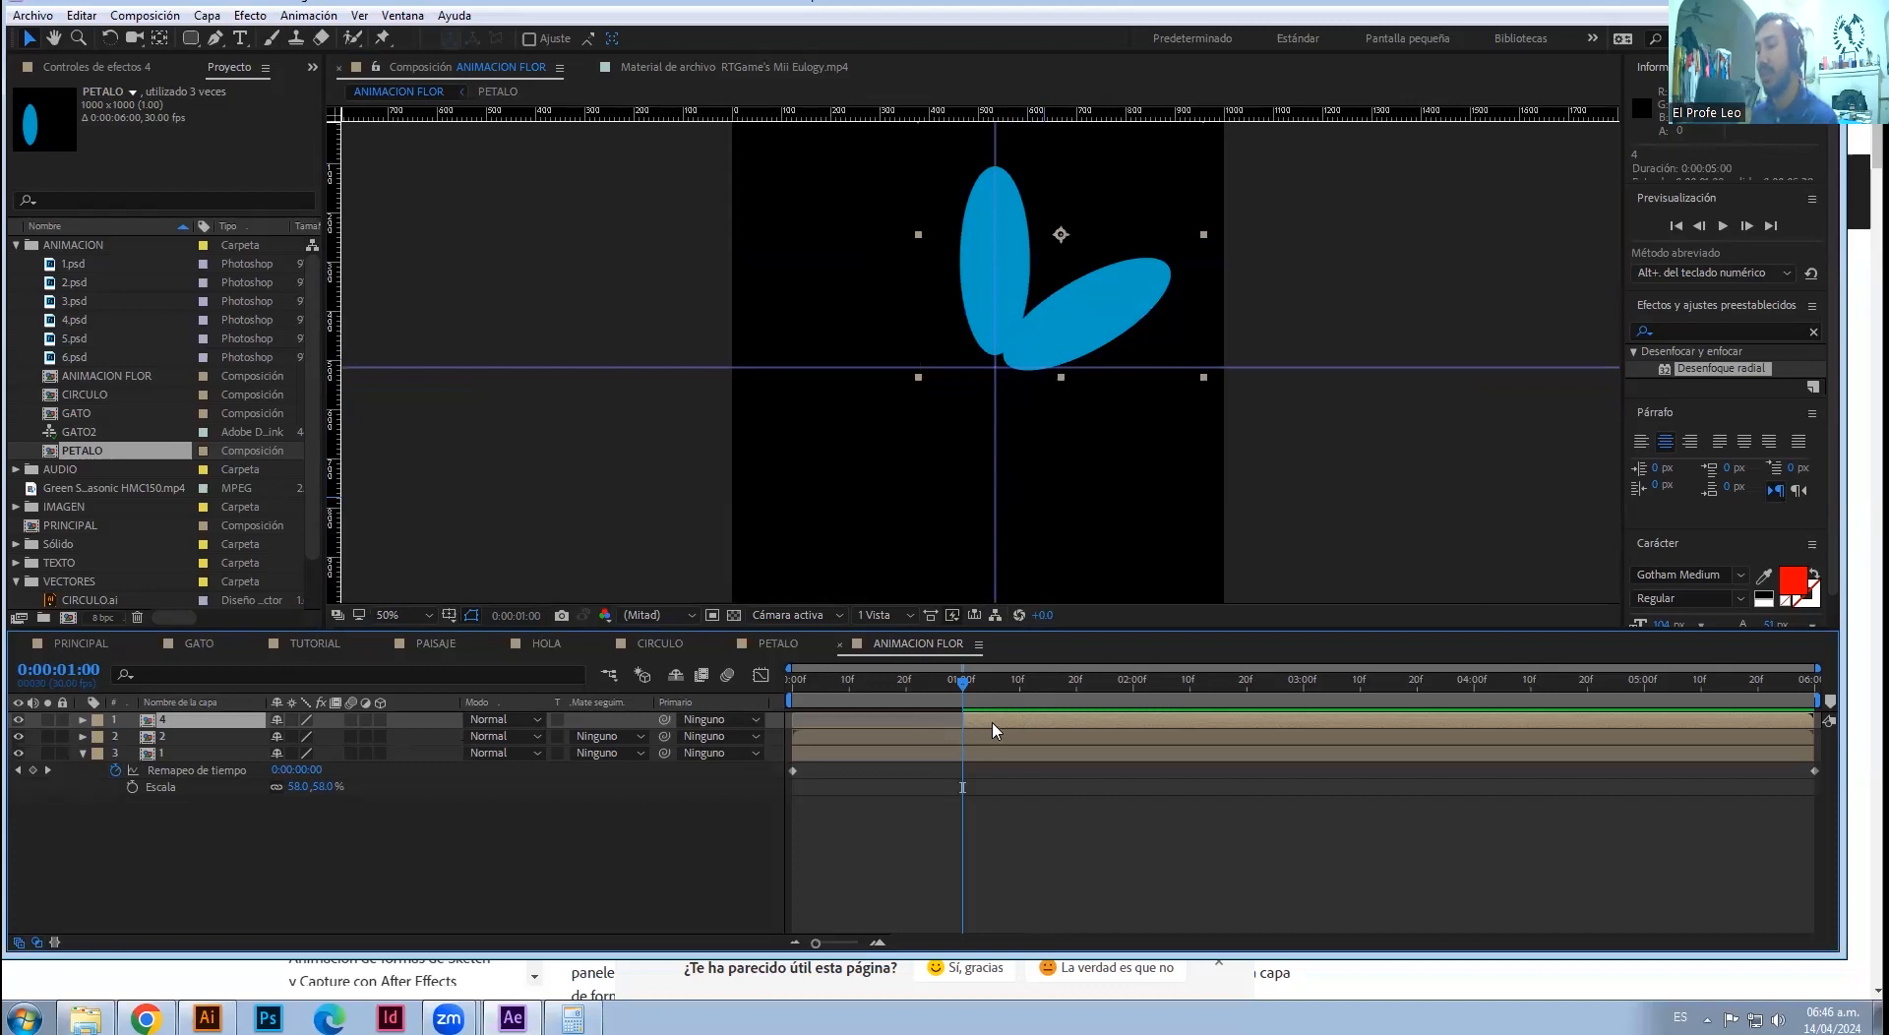
pyautogui.moveTo(992, 730)
pyautogui.mouseDown()
pyautogui.moveTo(751, 721)
pyautogui.moveTo(991, 726)
pyautogui.mouseUp()
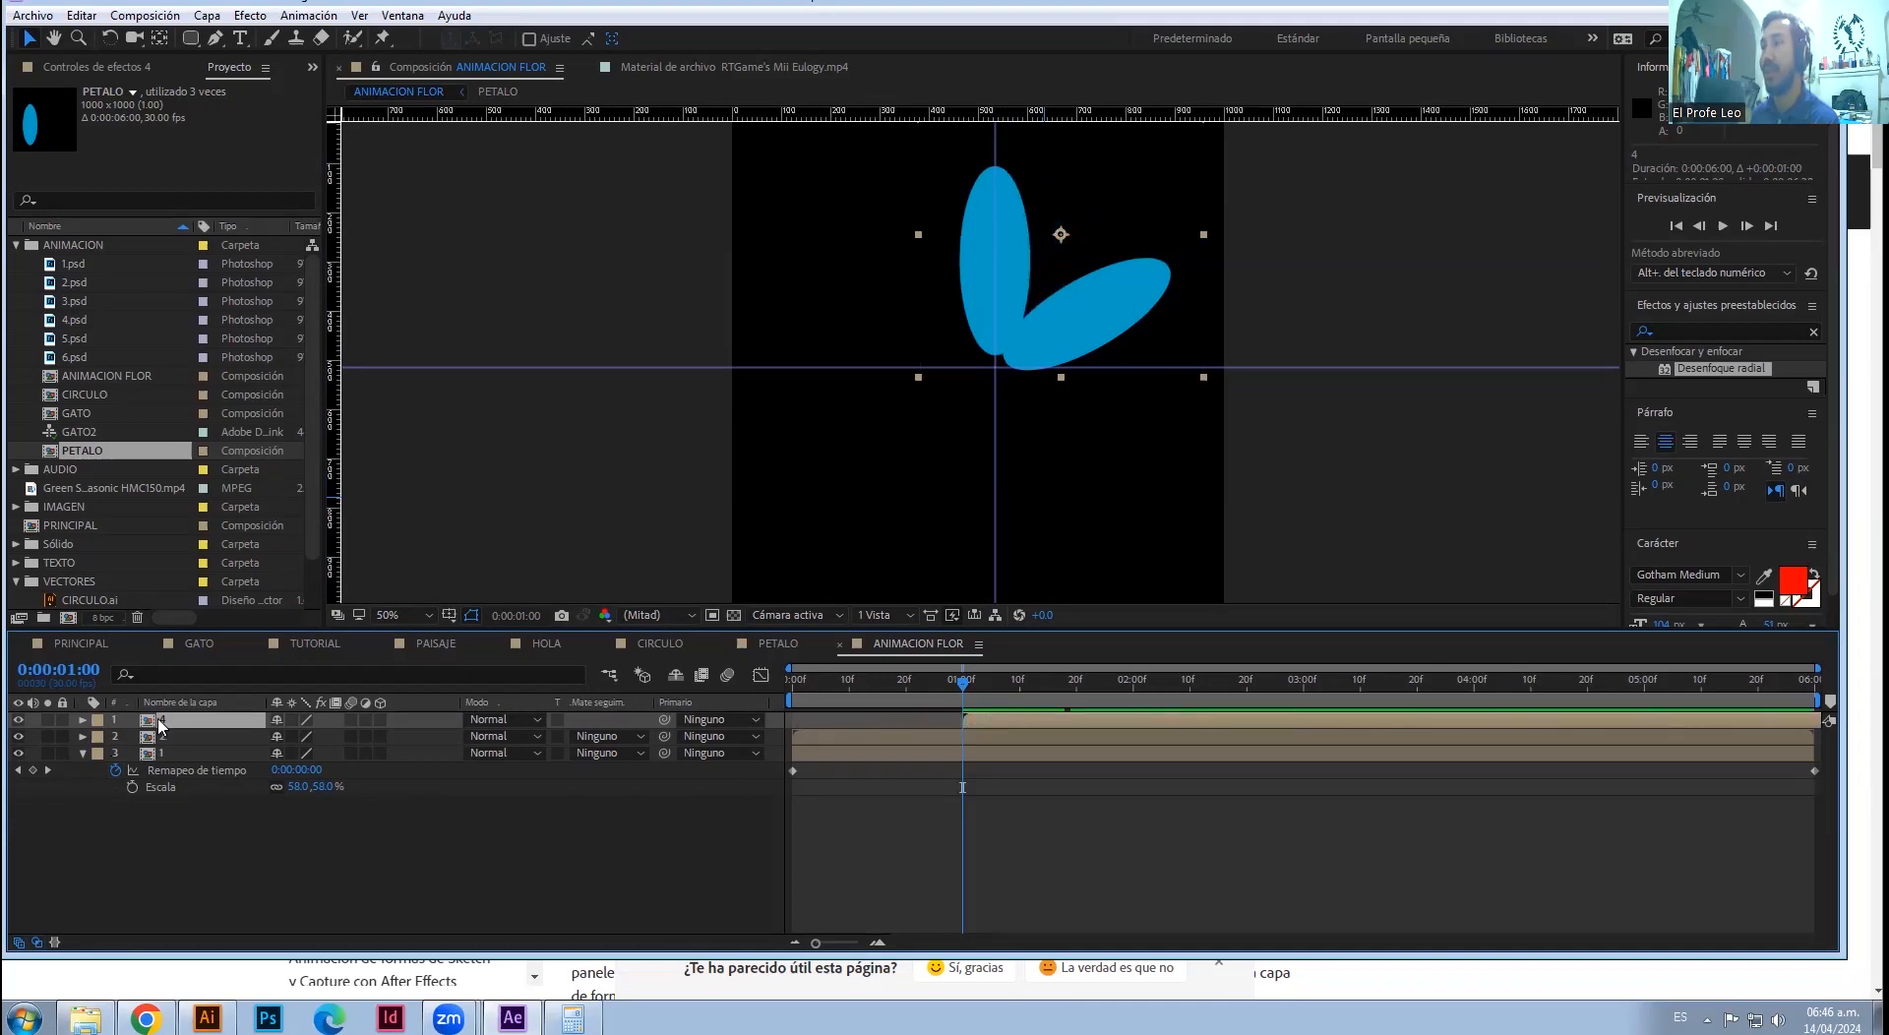
# - Try rotating layer 4 to 60° about its current anchor point
pyautogui.click(83, 720)
pyautogui.click(100, 737)
pyautogui.click(293, 804)
pyautogui.write('60')
pyautogui.press('Return')
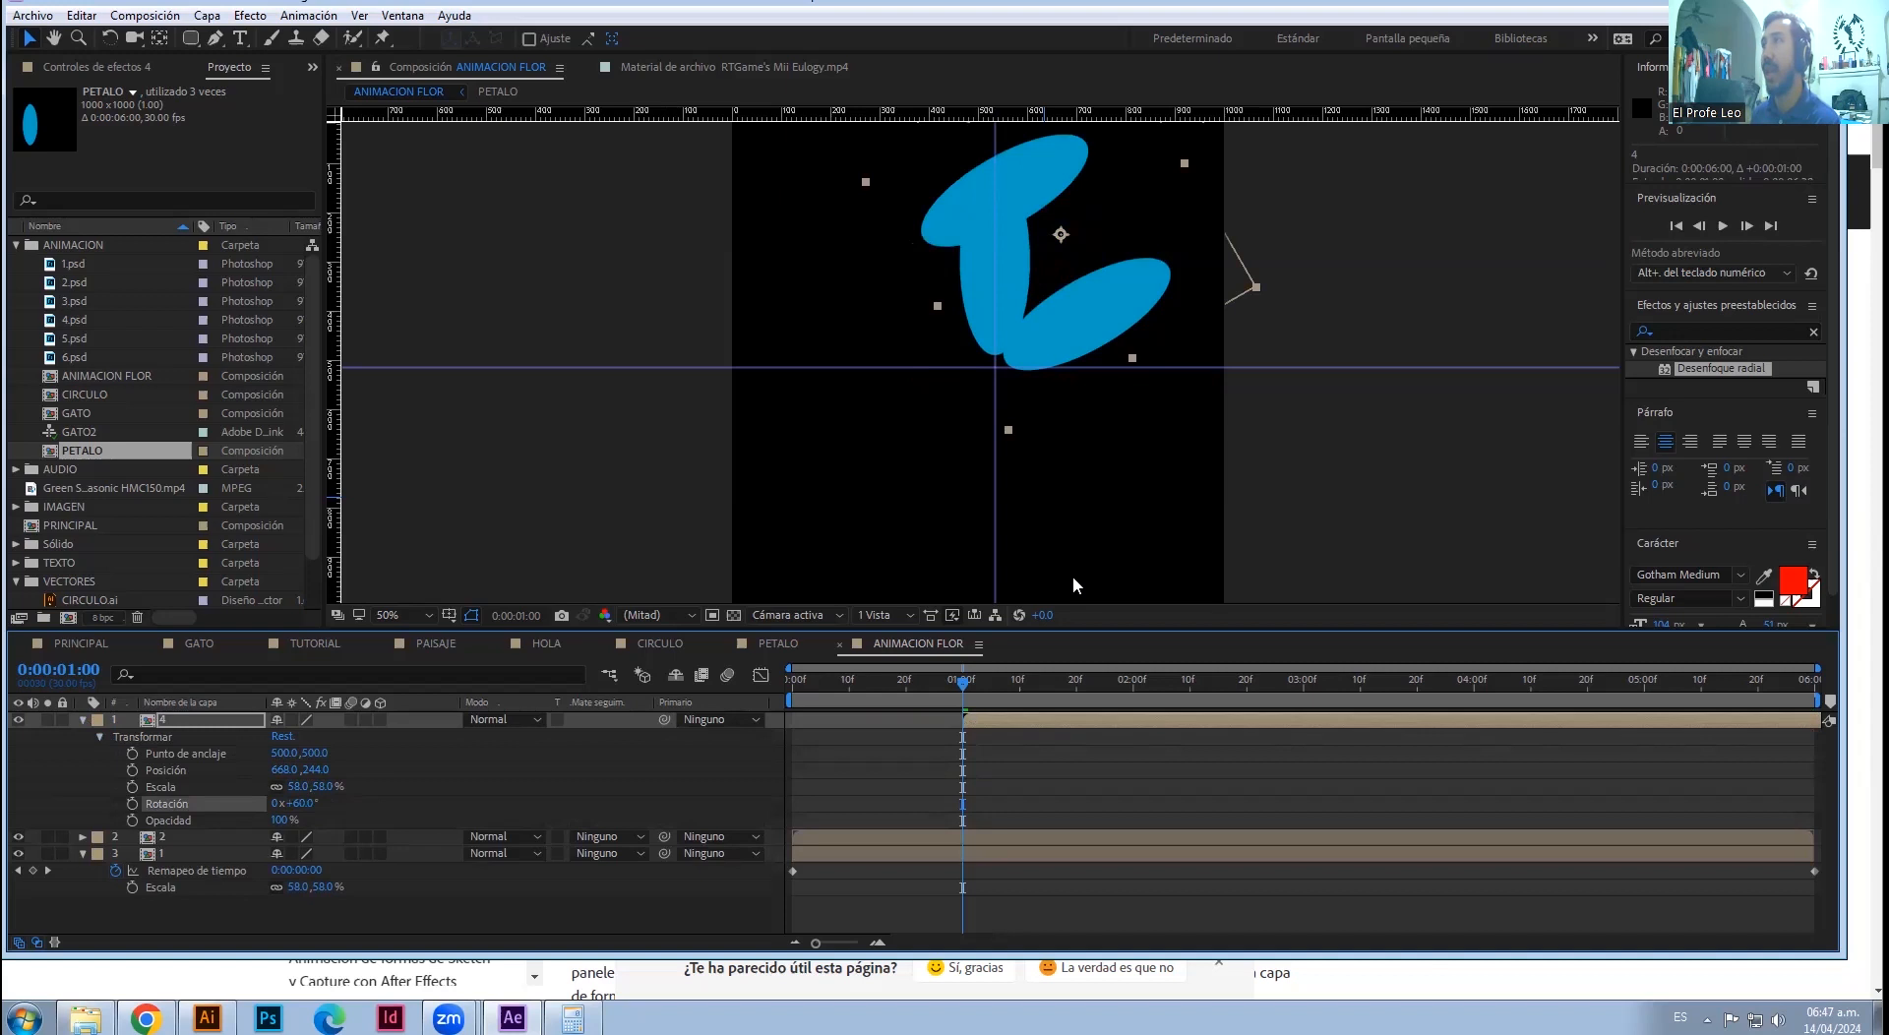
# - Move layer 4's anchor point onto the guide crossing at the base of the petals
pyautogui.scroll(1, 1080, 276)
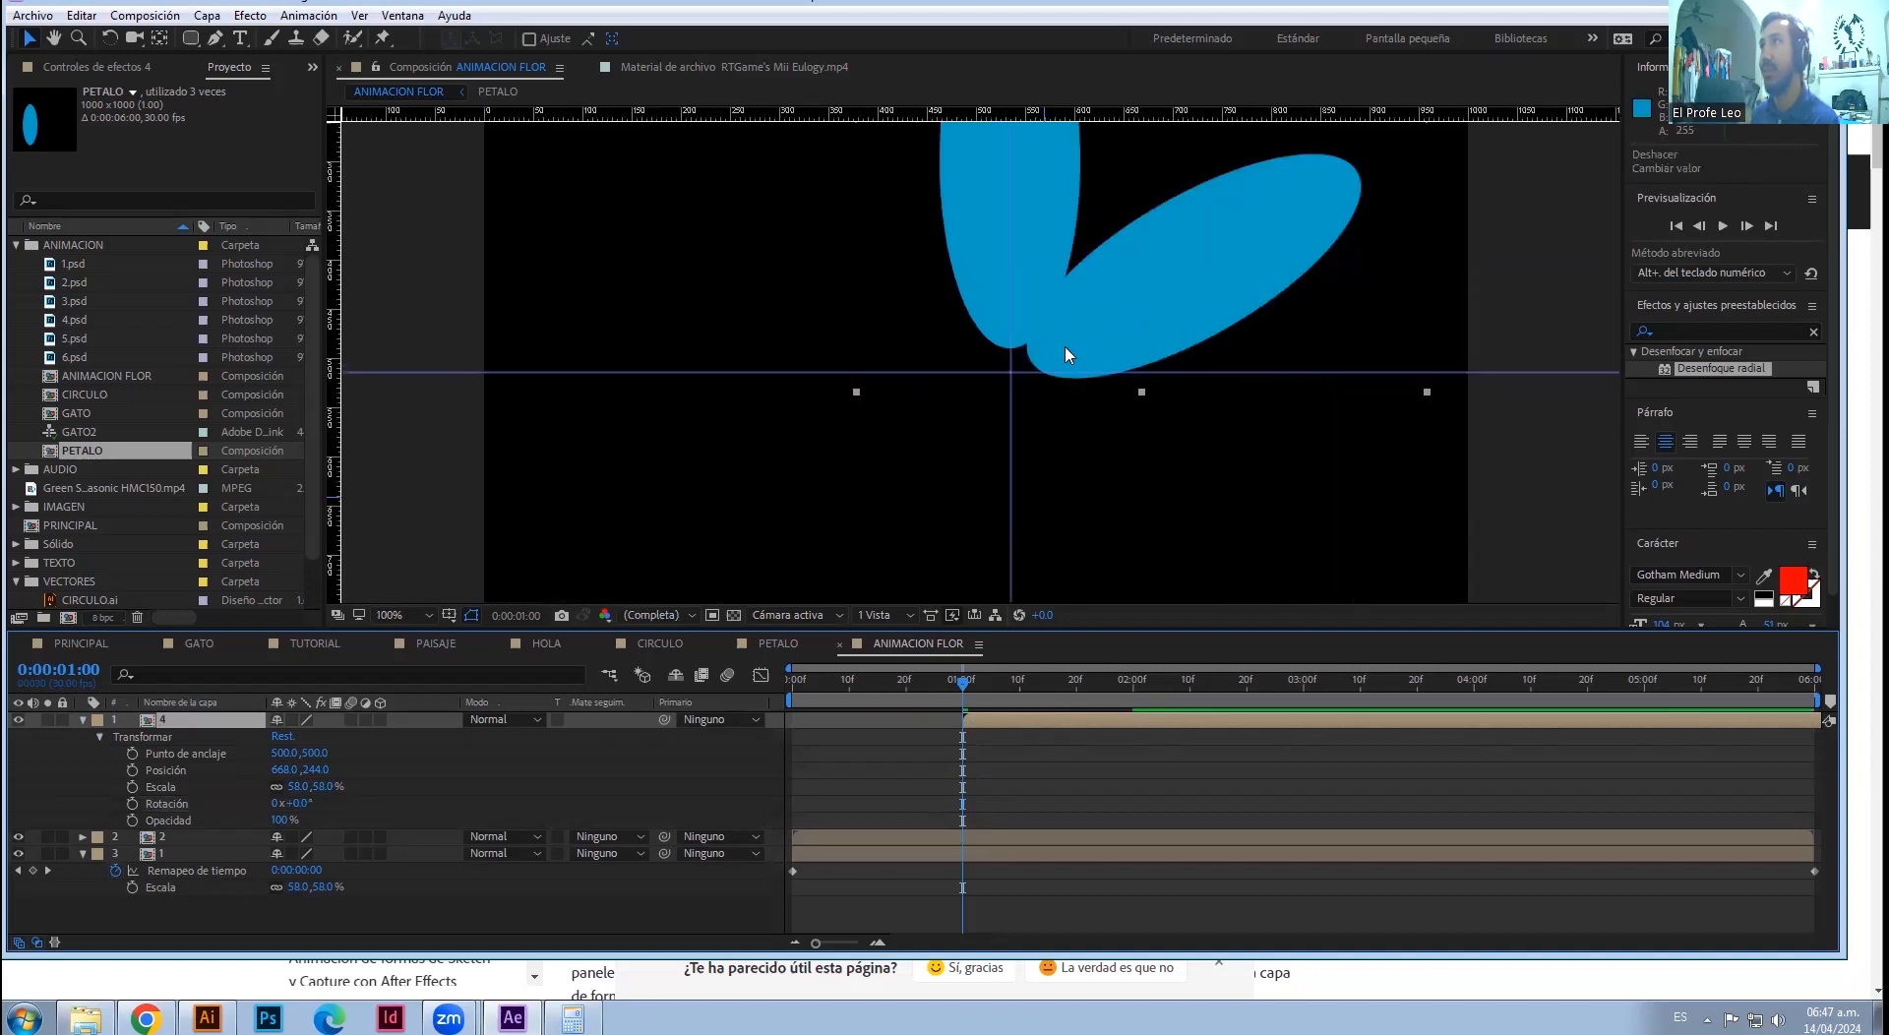
pyautogui.moveTo(1171, 245); pyautogui.dragTo(1029, 393)
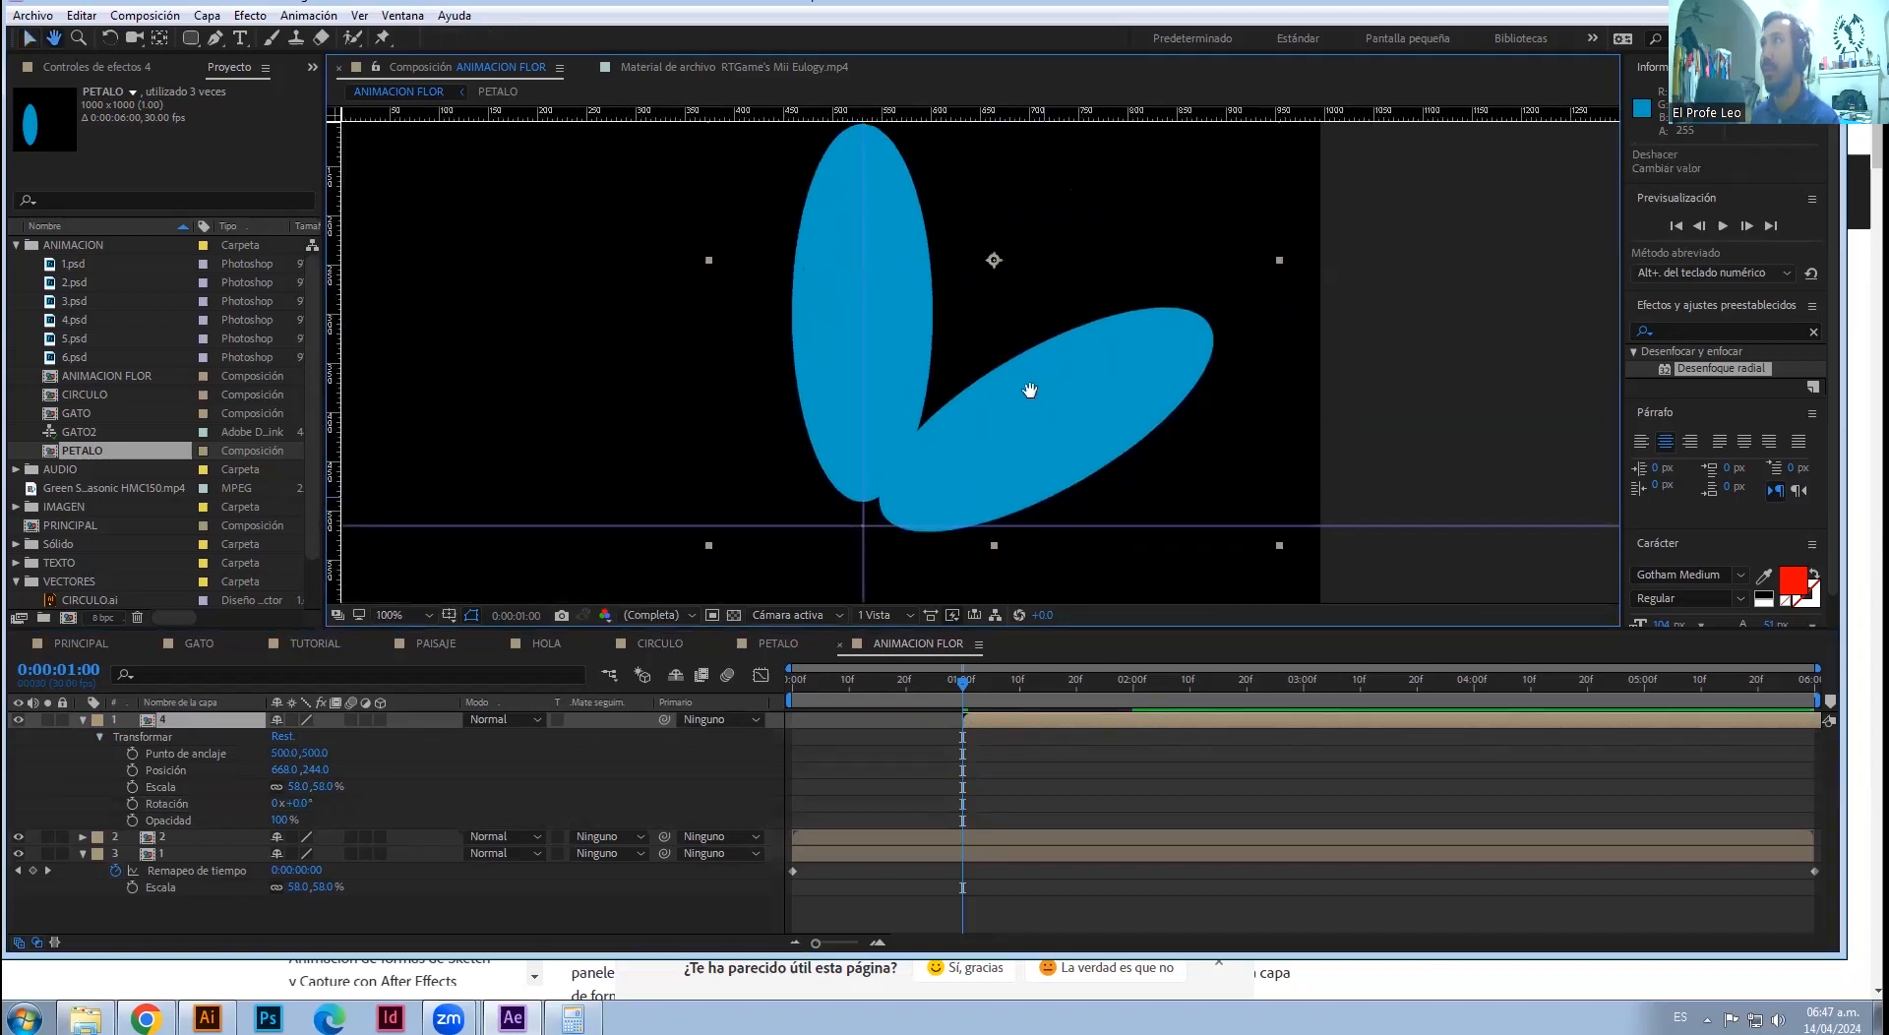
pyautogui.click(155, 49)
pyautogui.moveTo(998, 258); pyautogui.dragTo(870, 527)
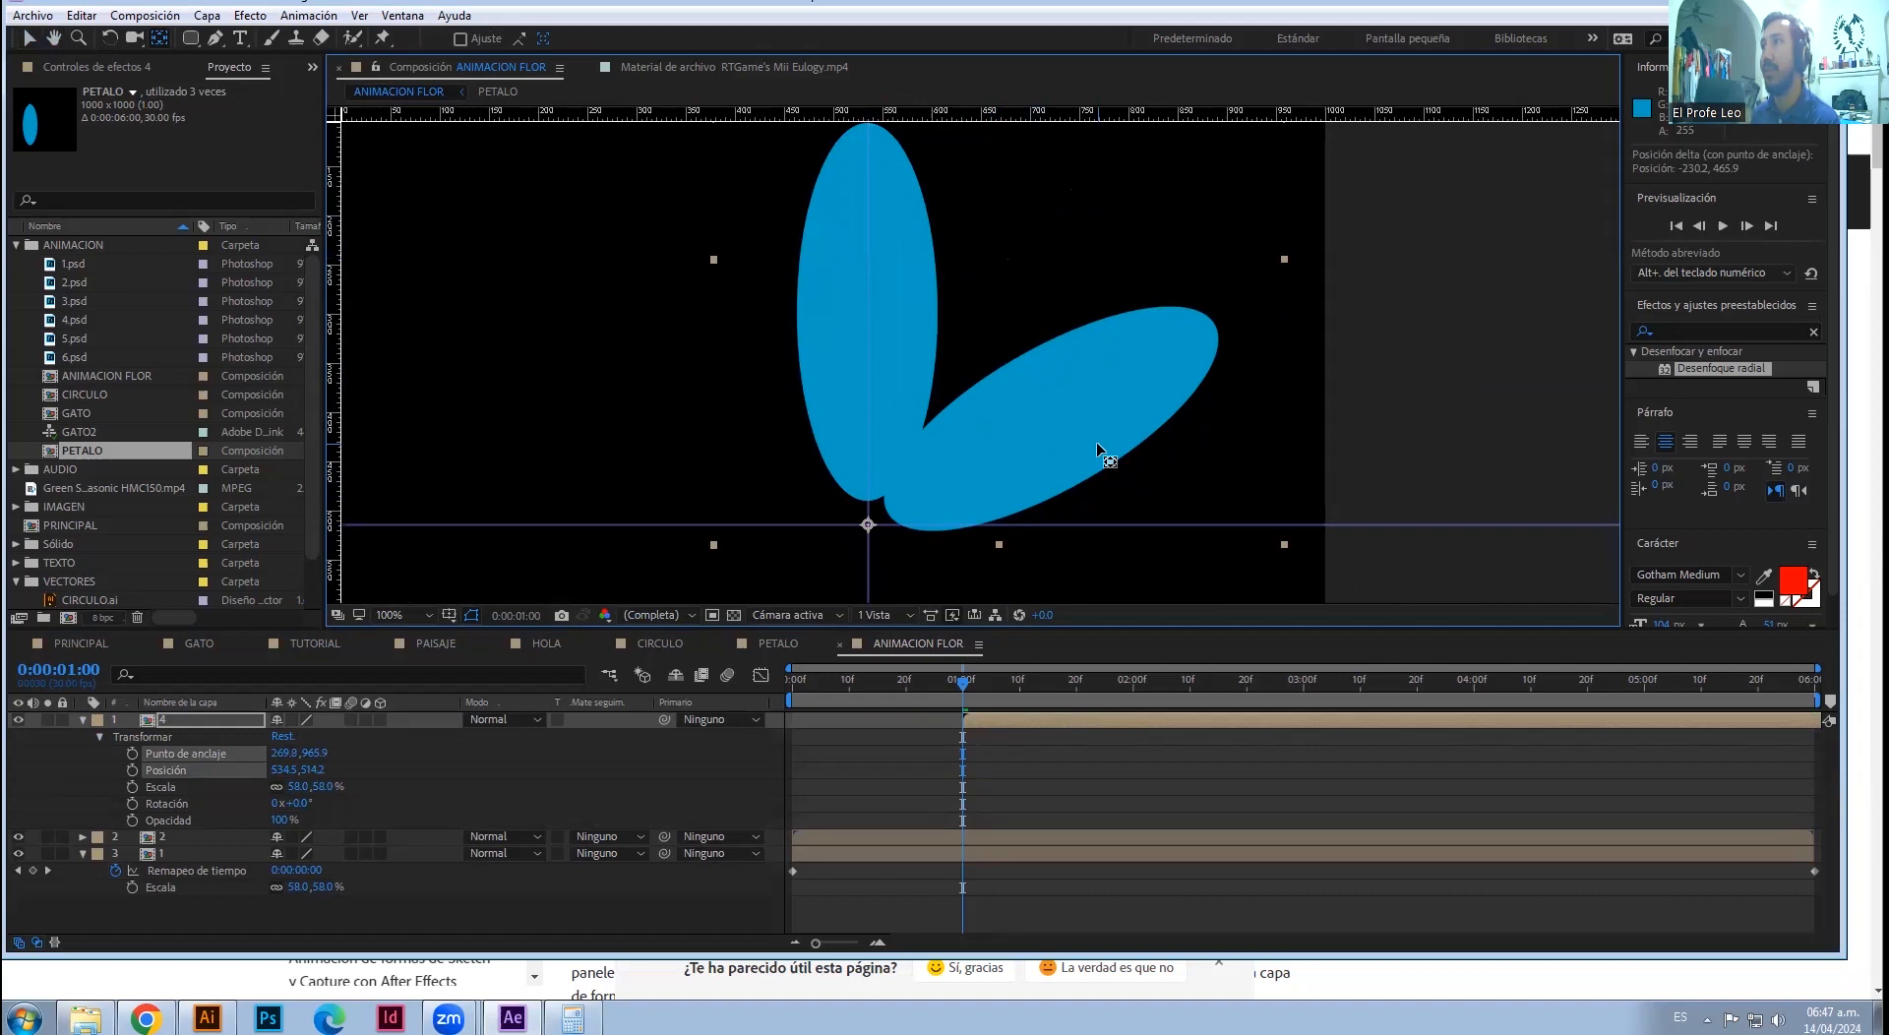
# - Set layer 4's rotation to 60°, trying 120° as well and undoing it
pyautogui.click(295, 803)
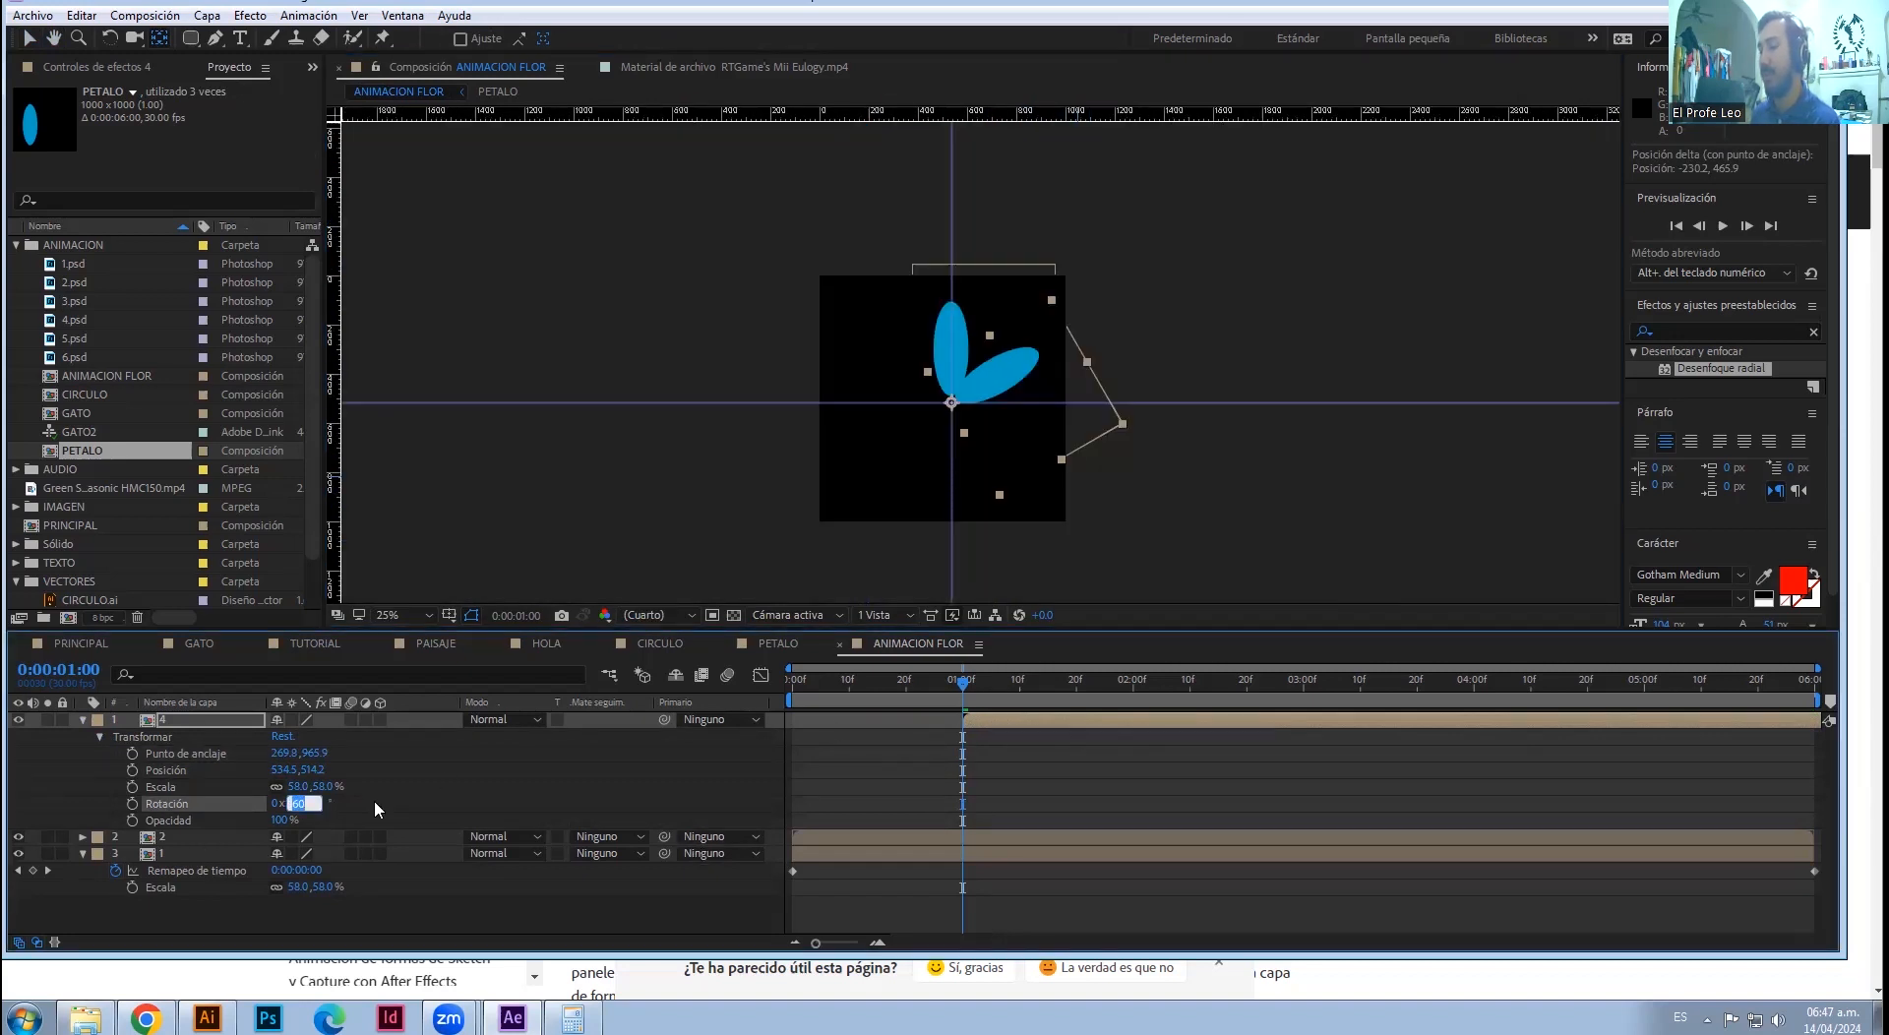
pyautogui.write('120')
pyautogui.press('Return')
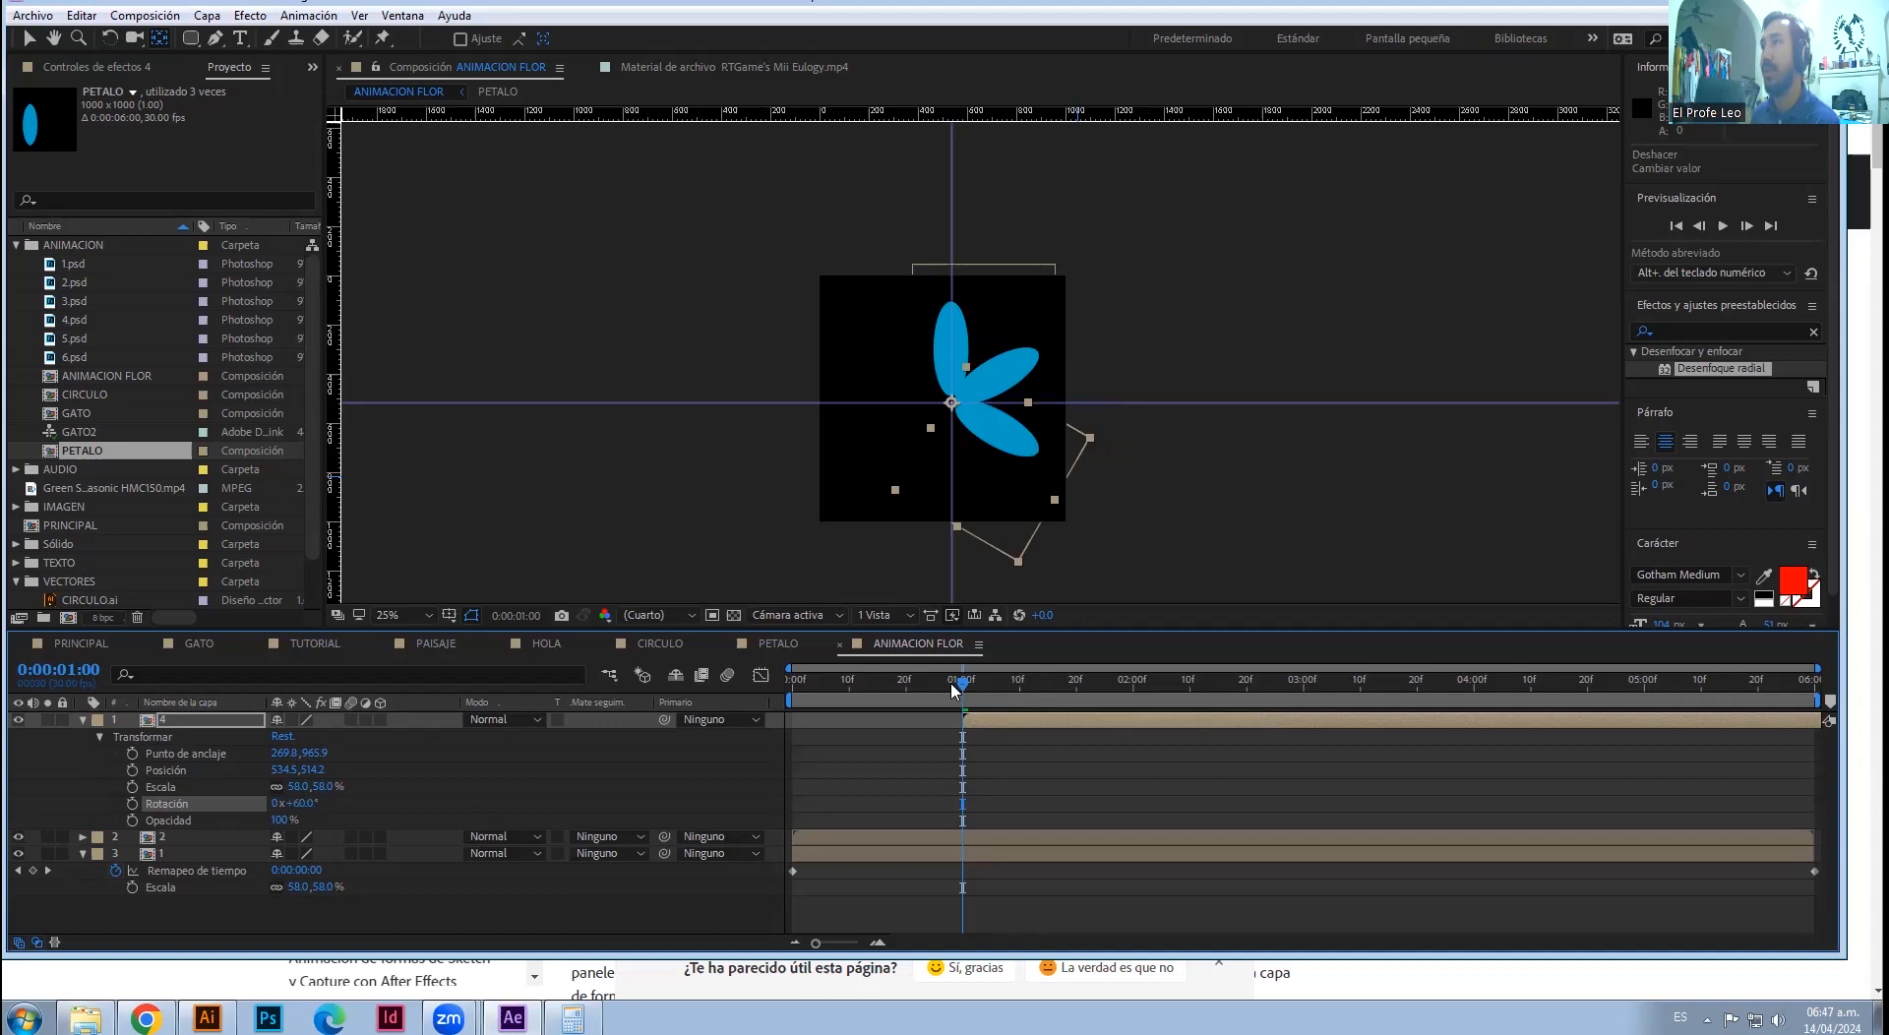
# - Scrub from 0:00:00:00 to 0:00:01:00 and check how petal layers 1, 2 and 4 line up
pyautogui.moveTo(952, 688); pyautogui.dragTo(789, 738)
pyautogui.click(821, 852)
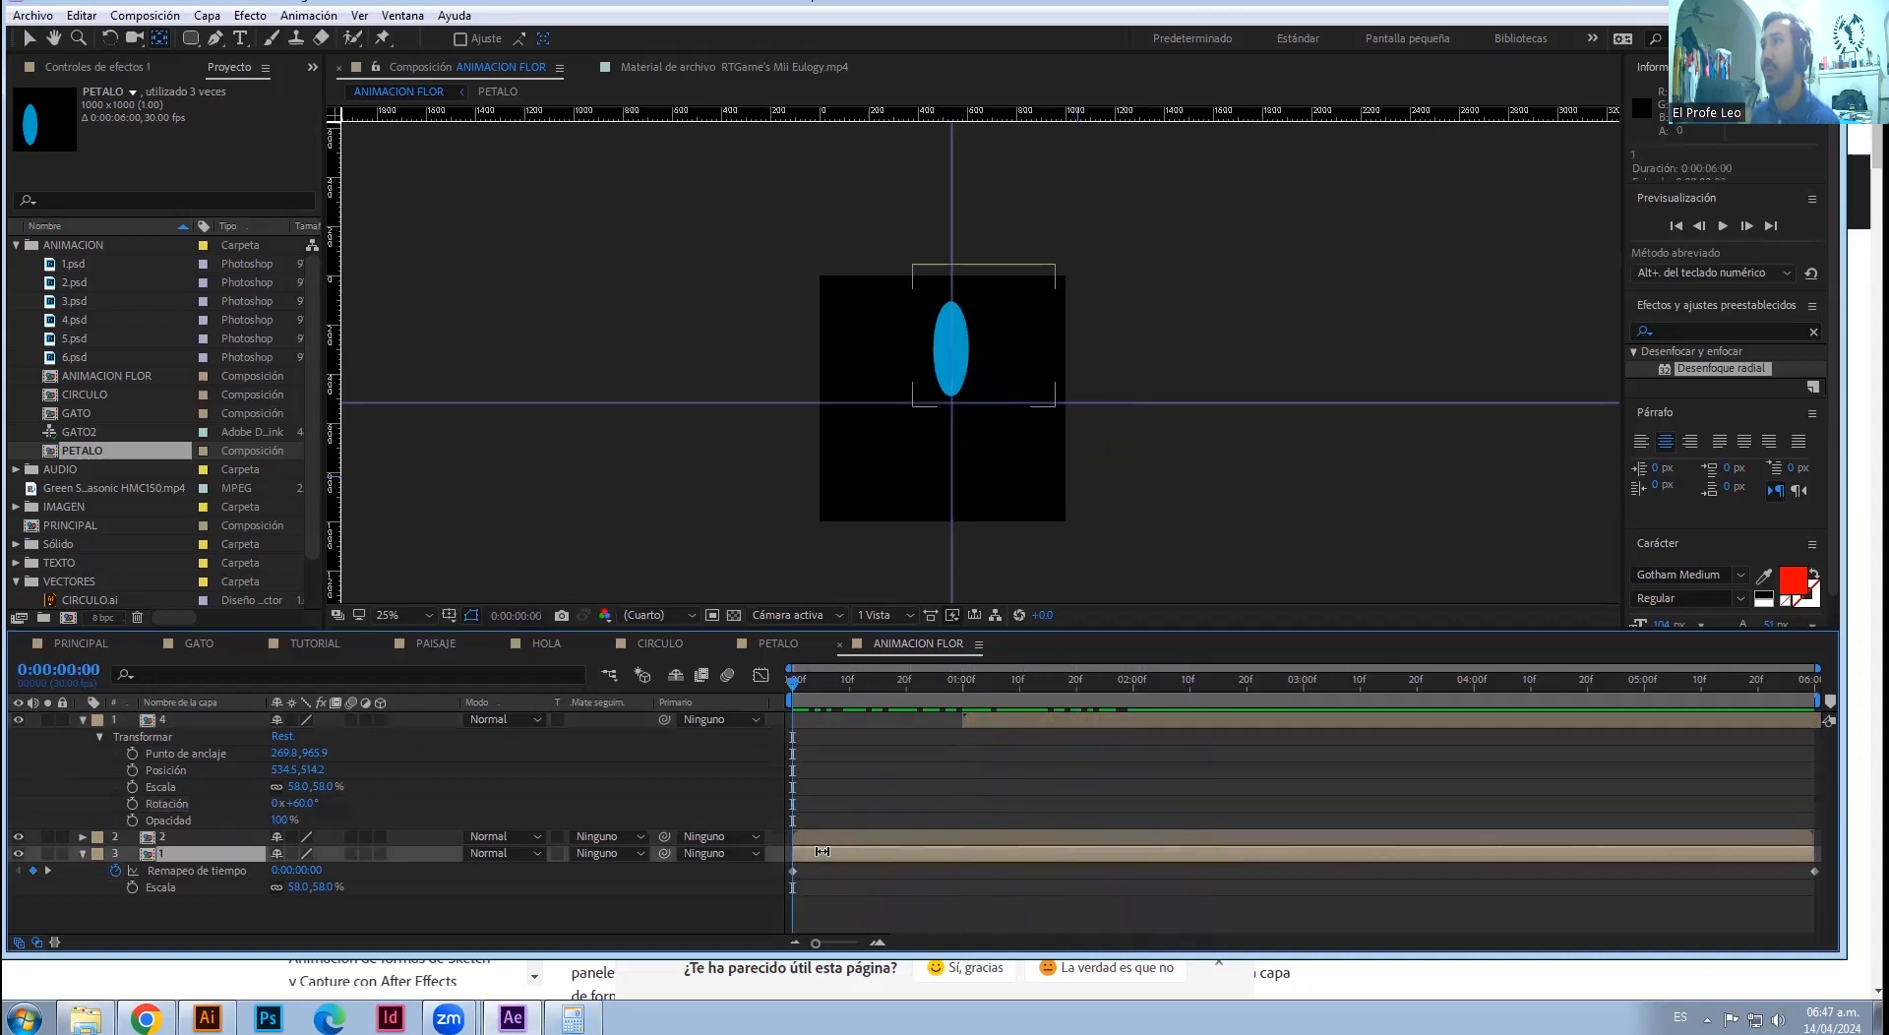
pyautogui.click(31, 38)
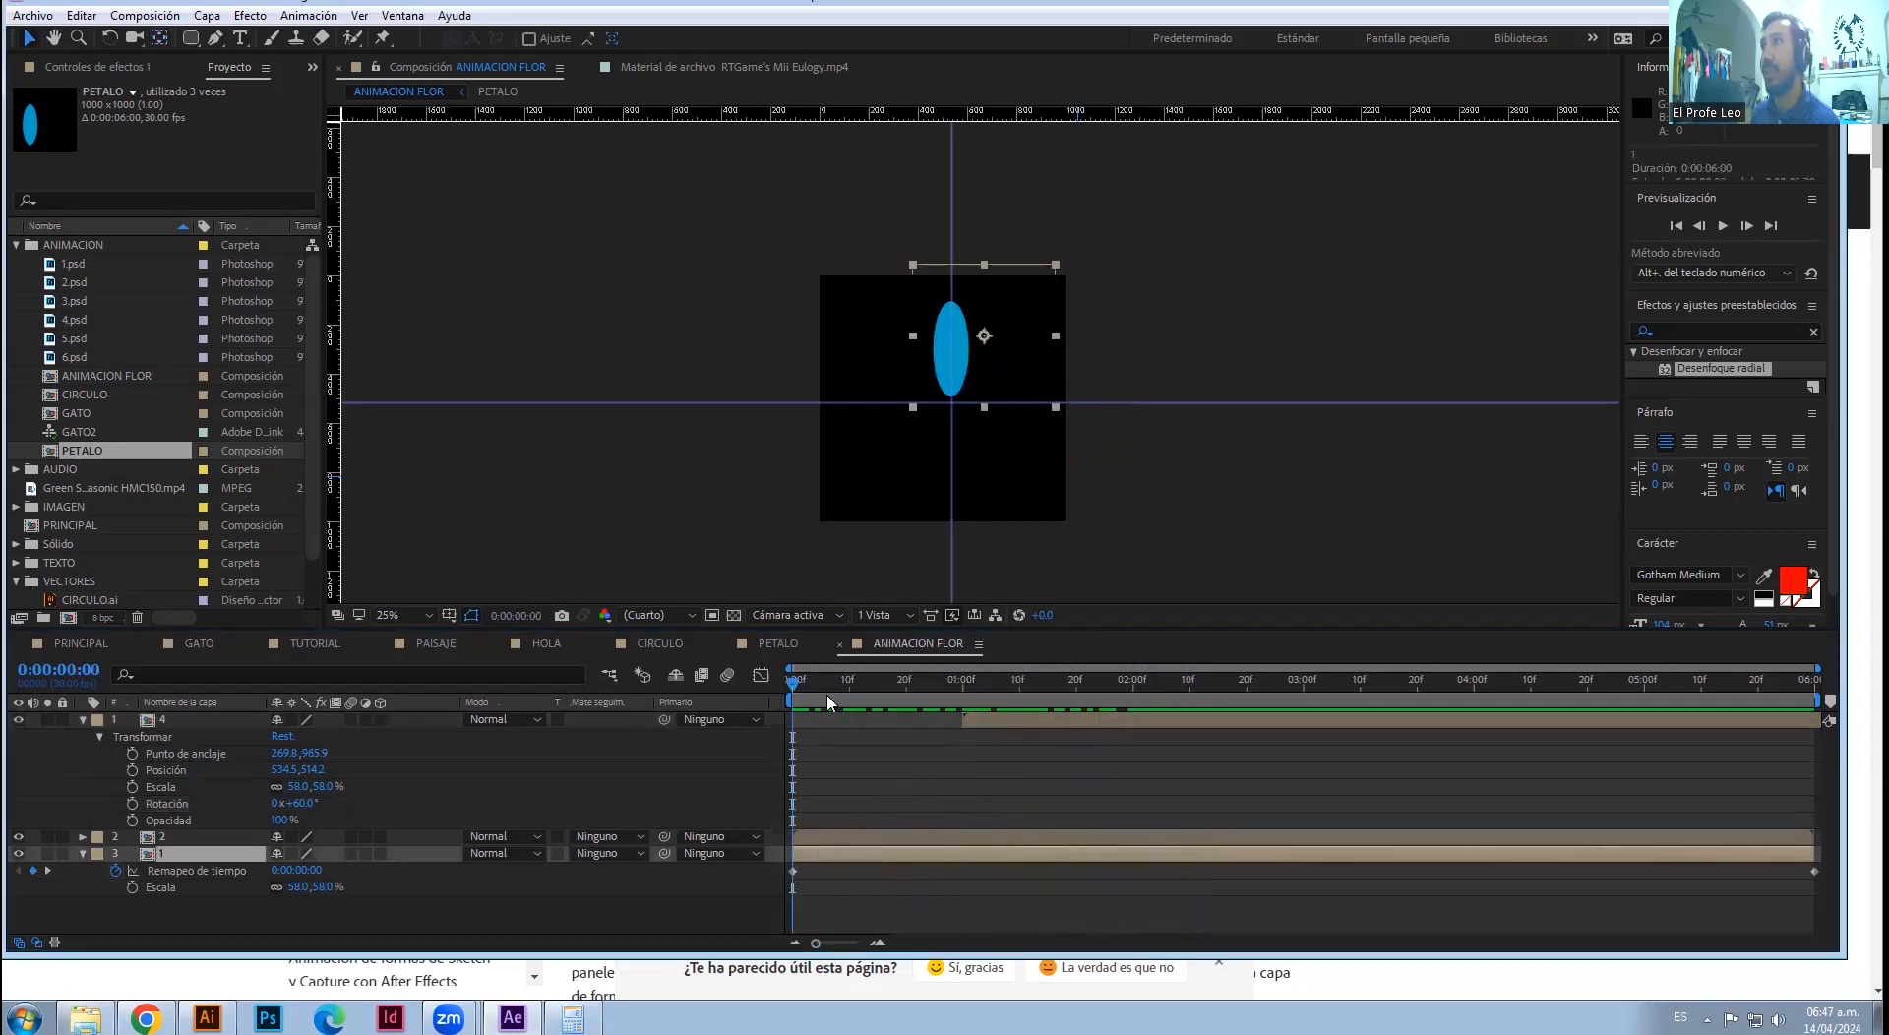
pyautogui.click(823, 839)
pyautogui.moveTo(796, 685); pyautogui.dragTo(962, 685)
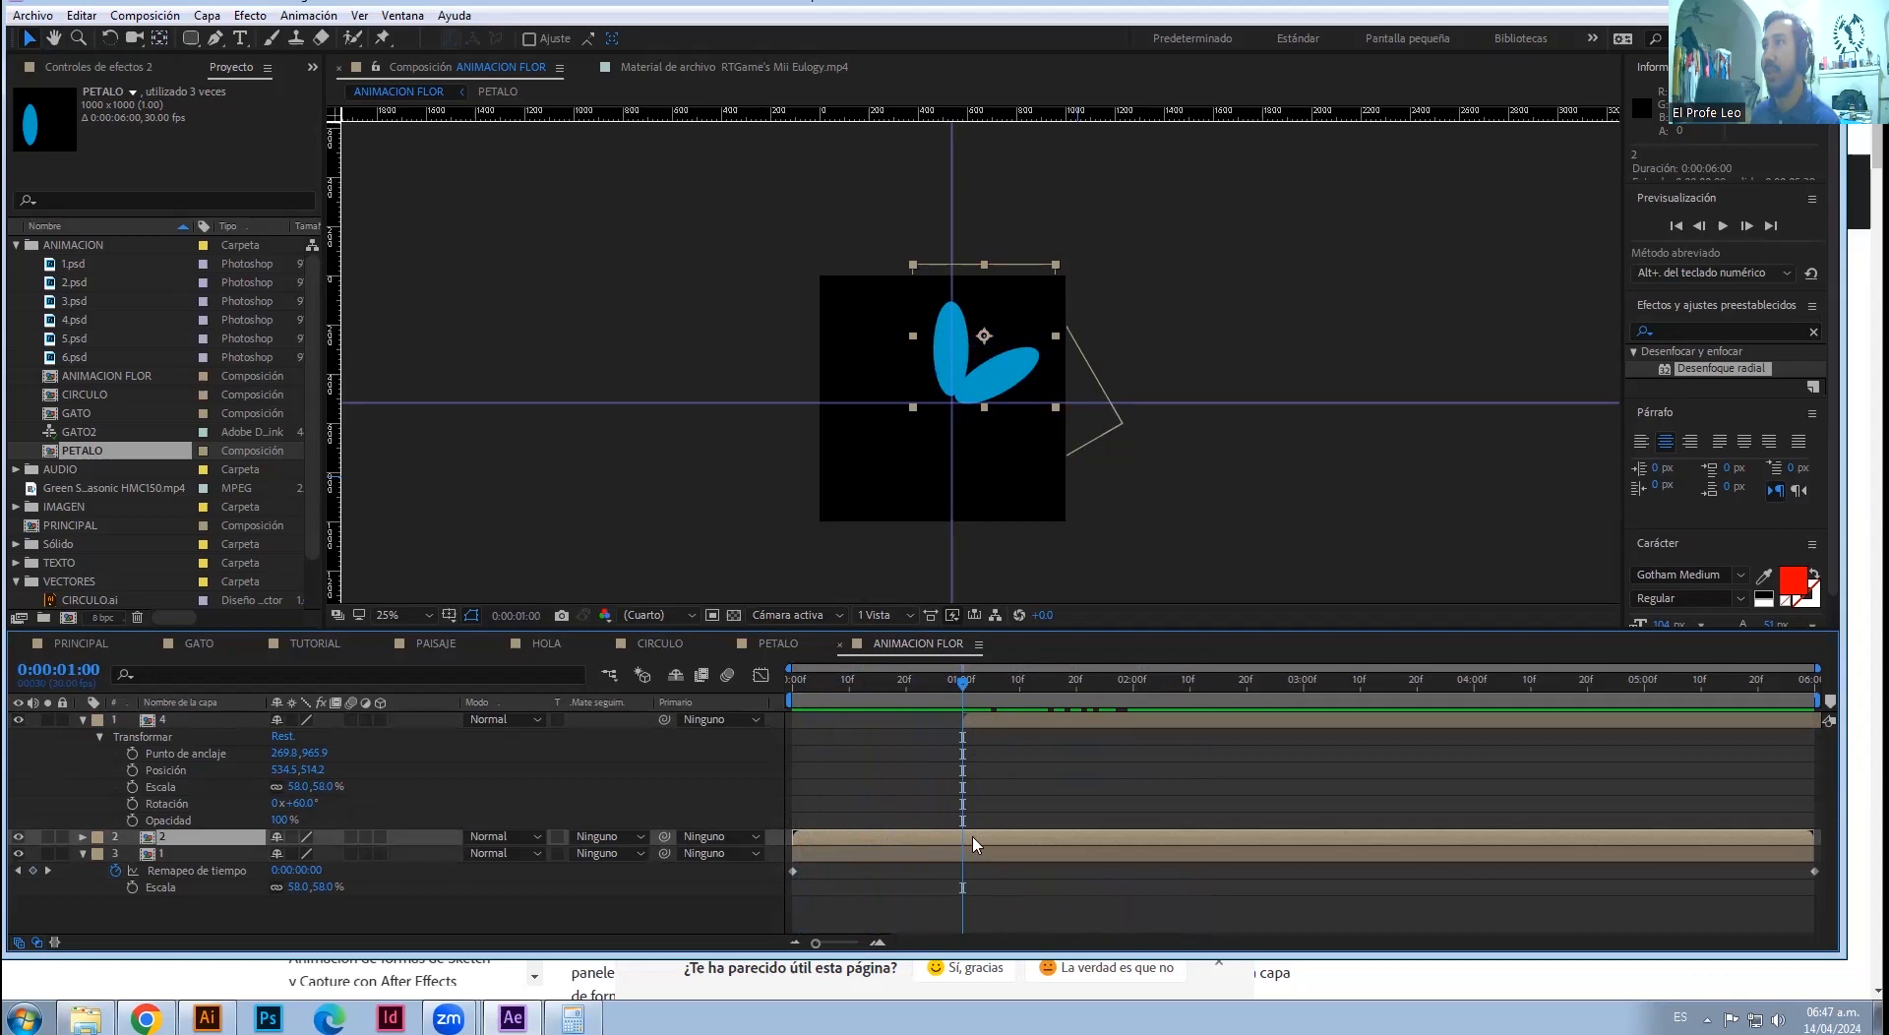
pyautogui.click(974, 724)
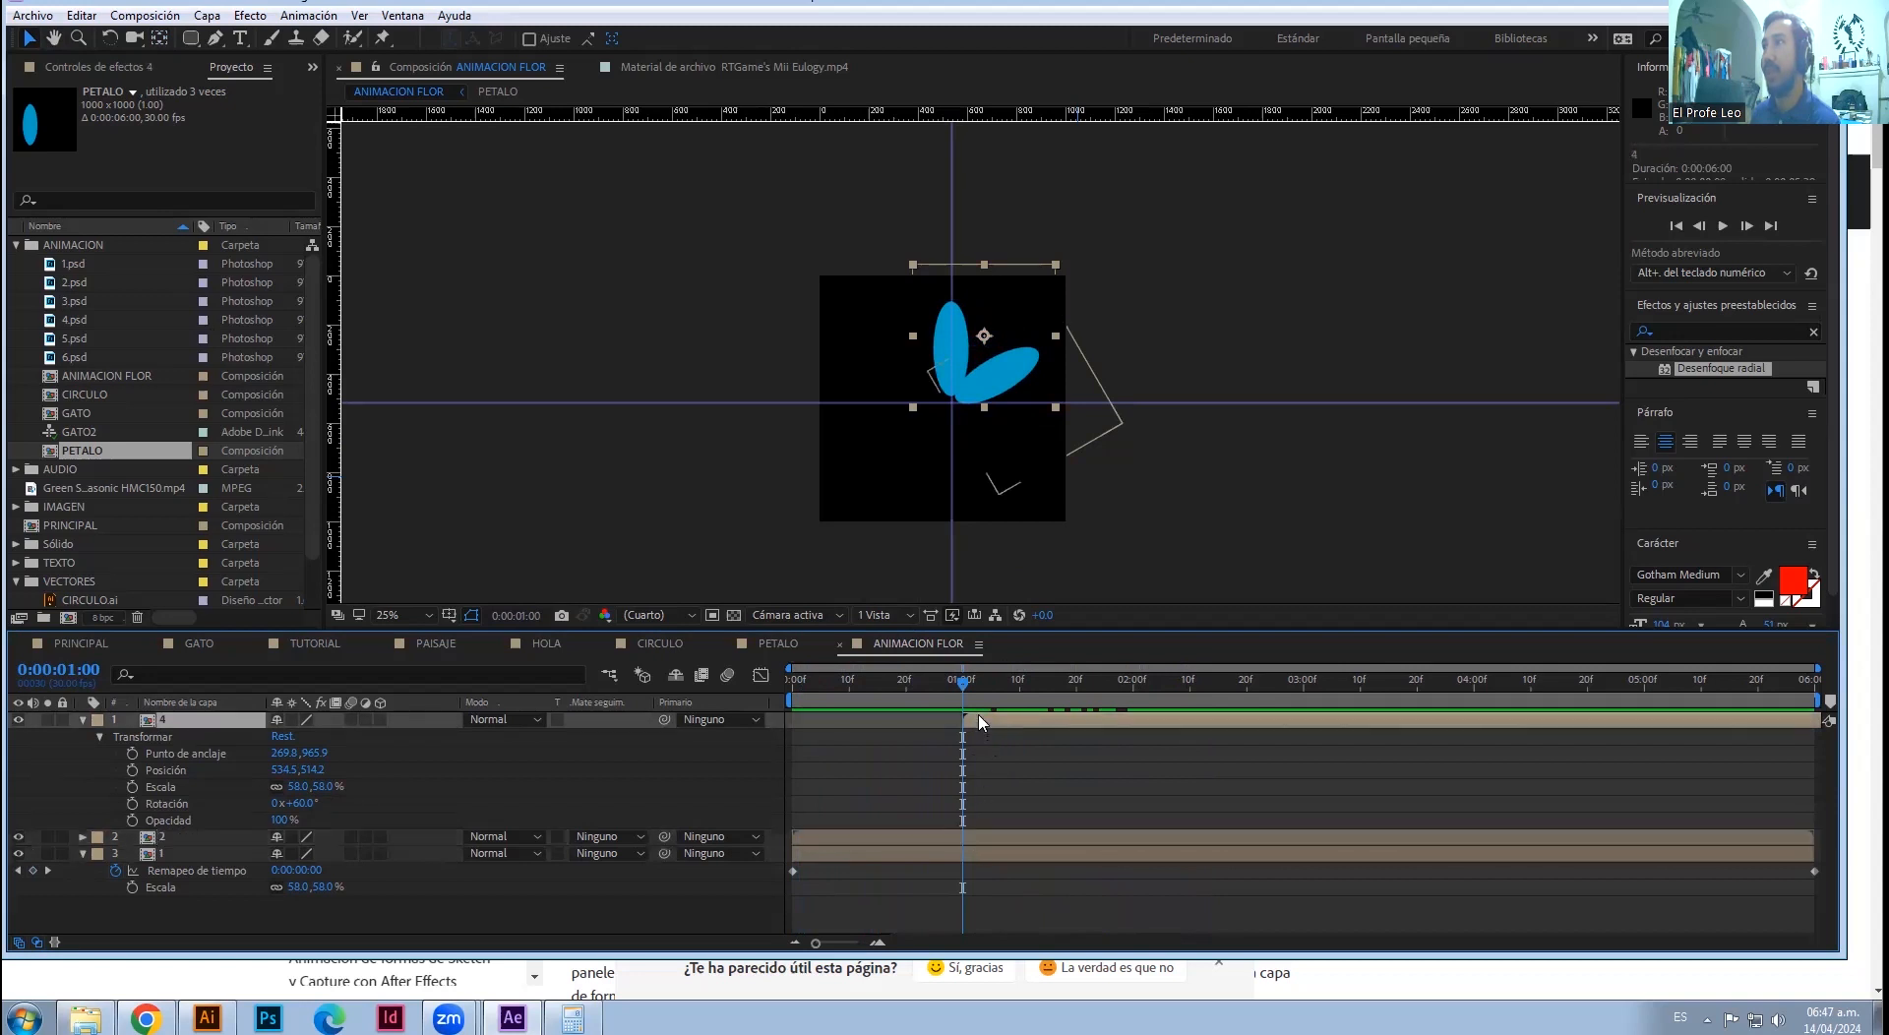
# - Compare layer 4's anchor point with the red marker inside the PETALO composition
pyautogui.press('/')
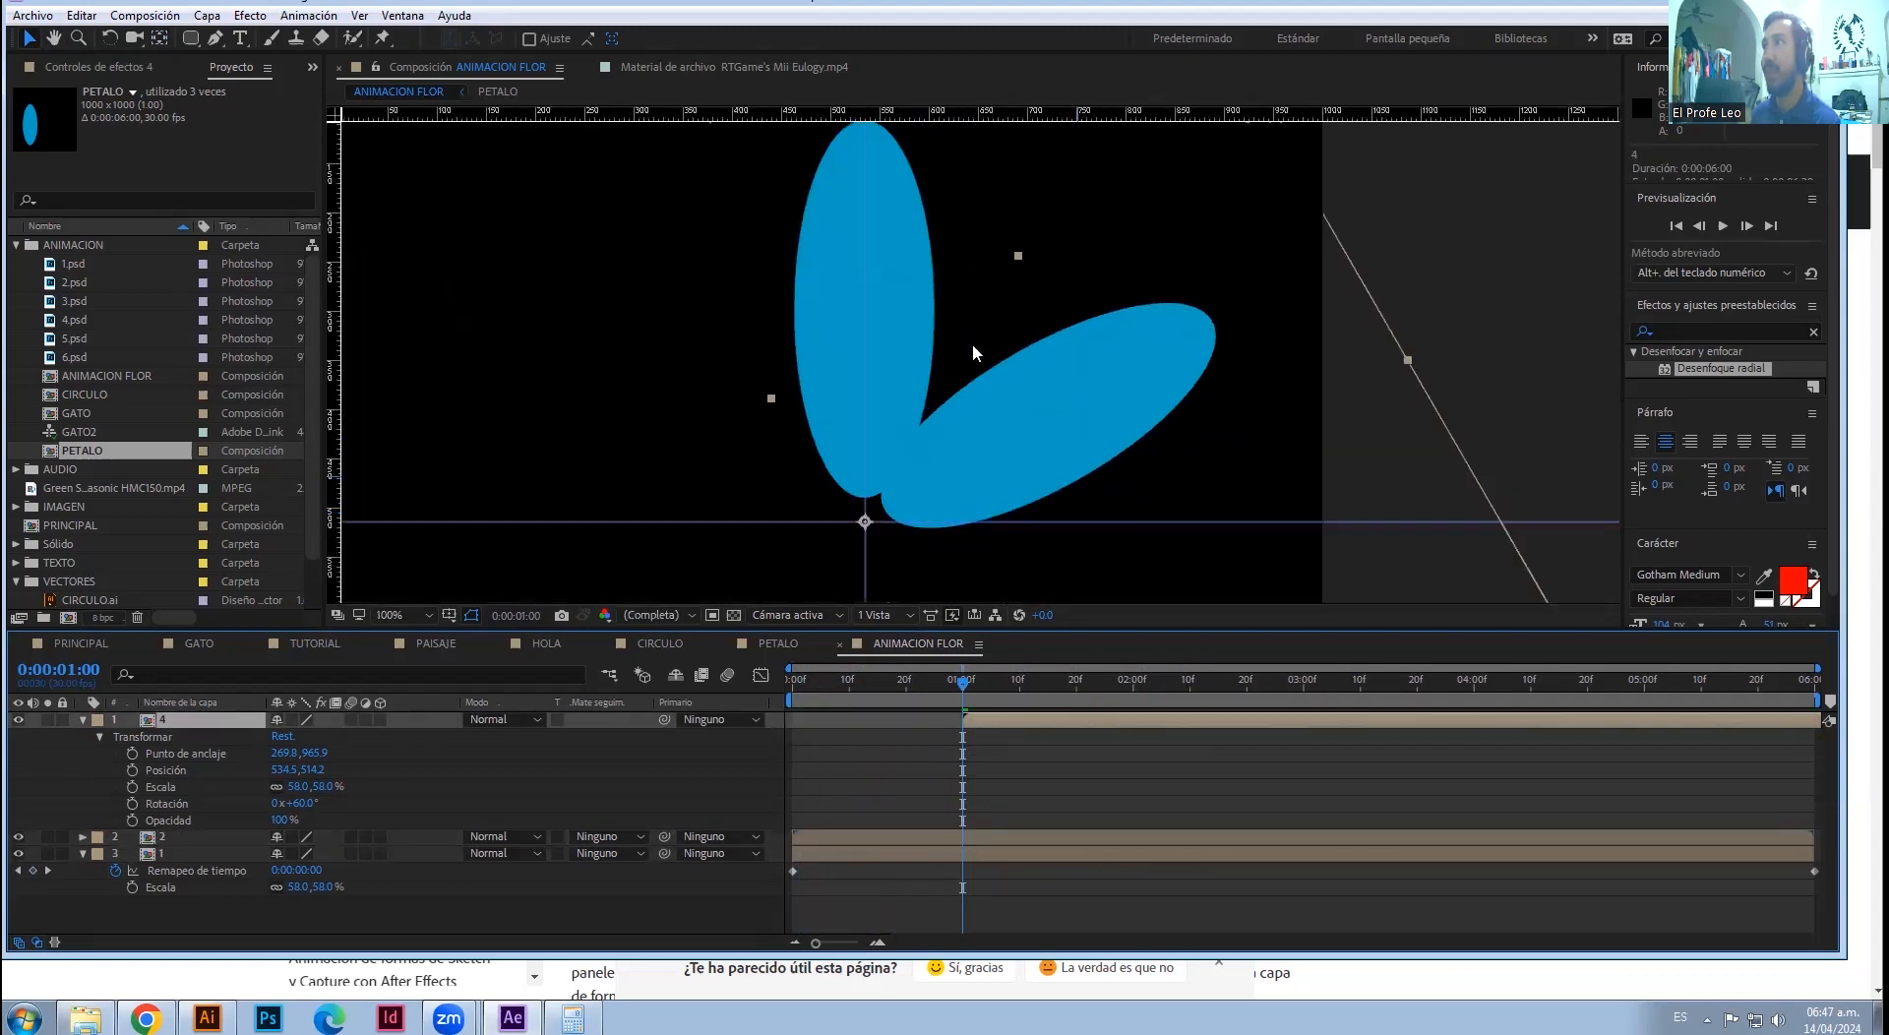
pyautogui.click(159, 39)
pyautogui.doubleClick(990, 726)
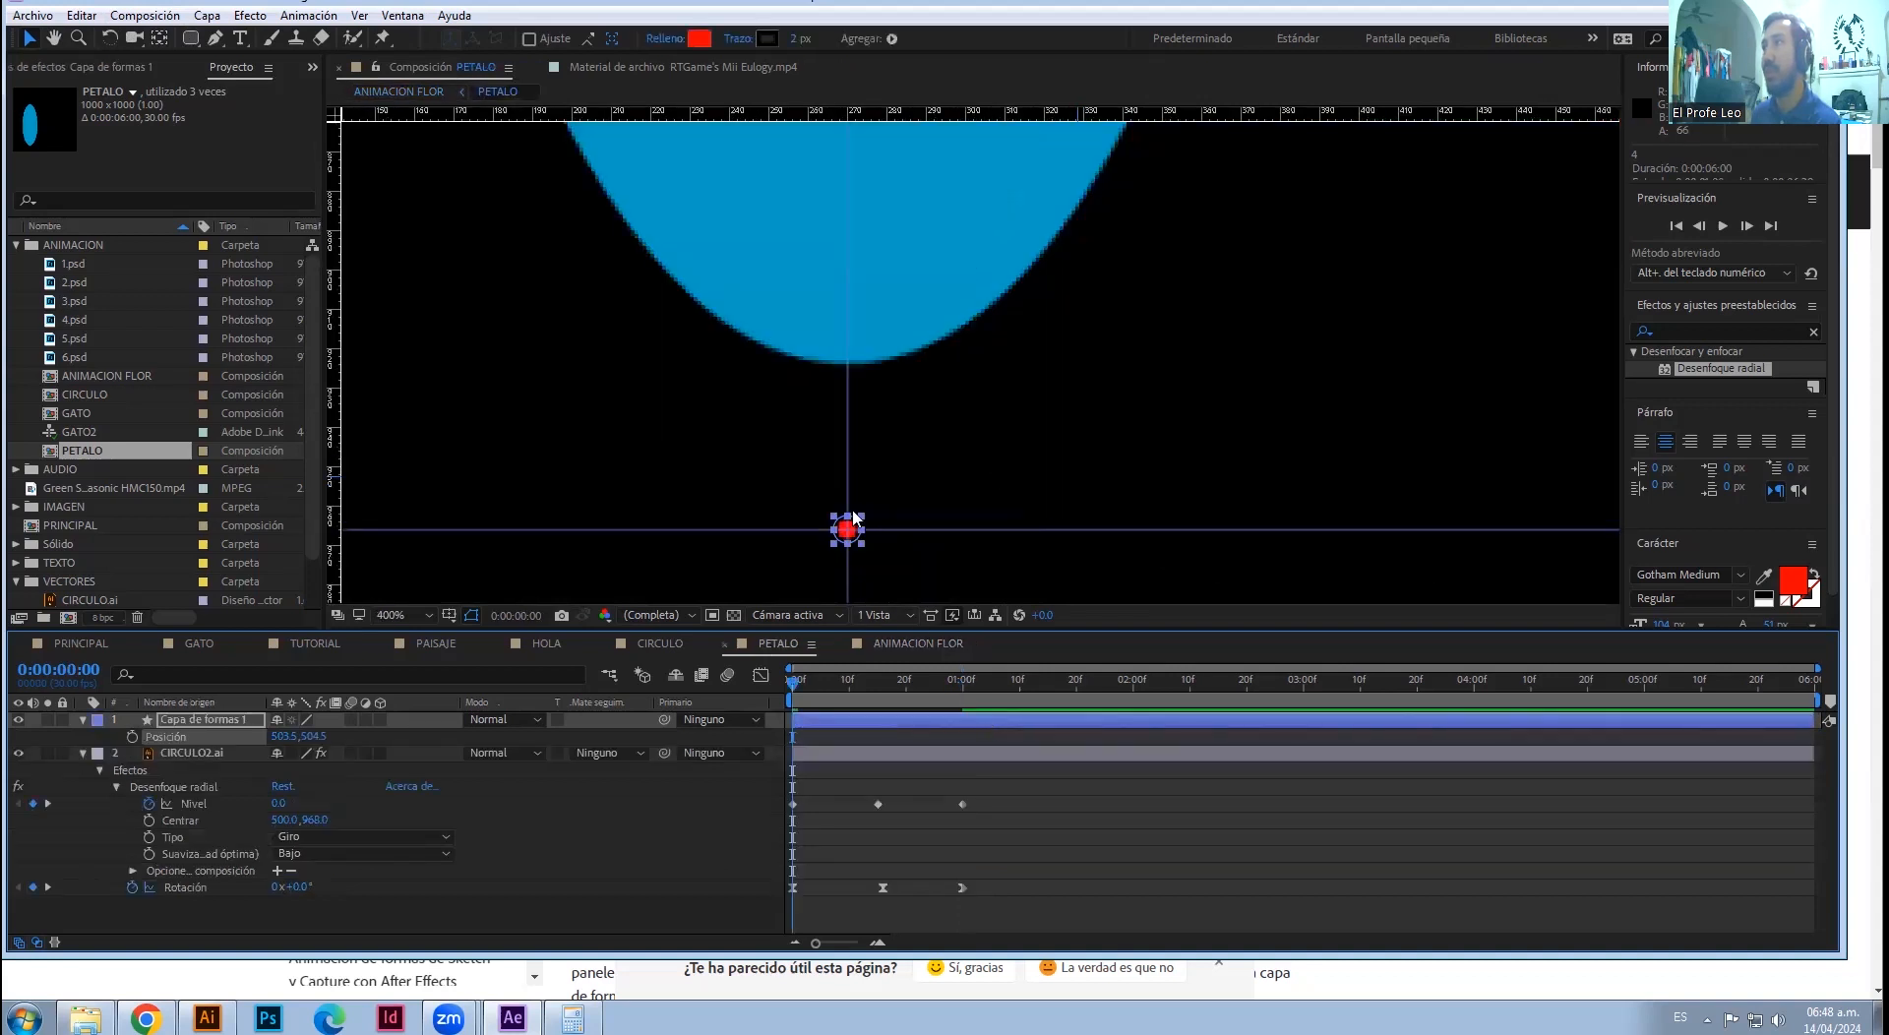
pyautogui.scroll(-4, 858, 470)
pyautogui.scroll(-1, 856, 479)
pyautogui.scroll(5, 987, 332)
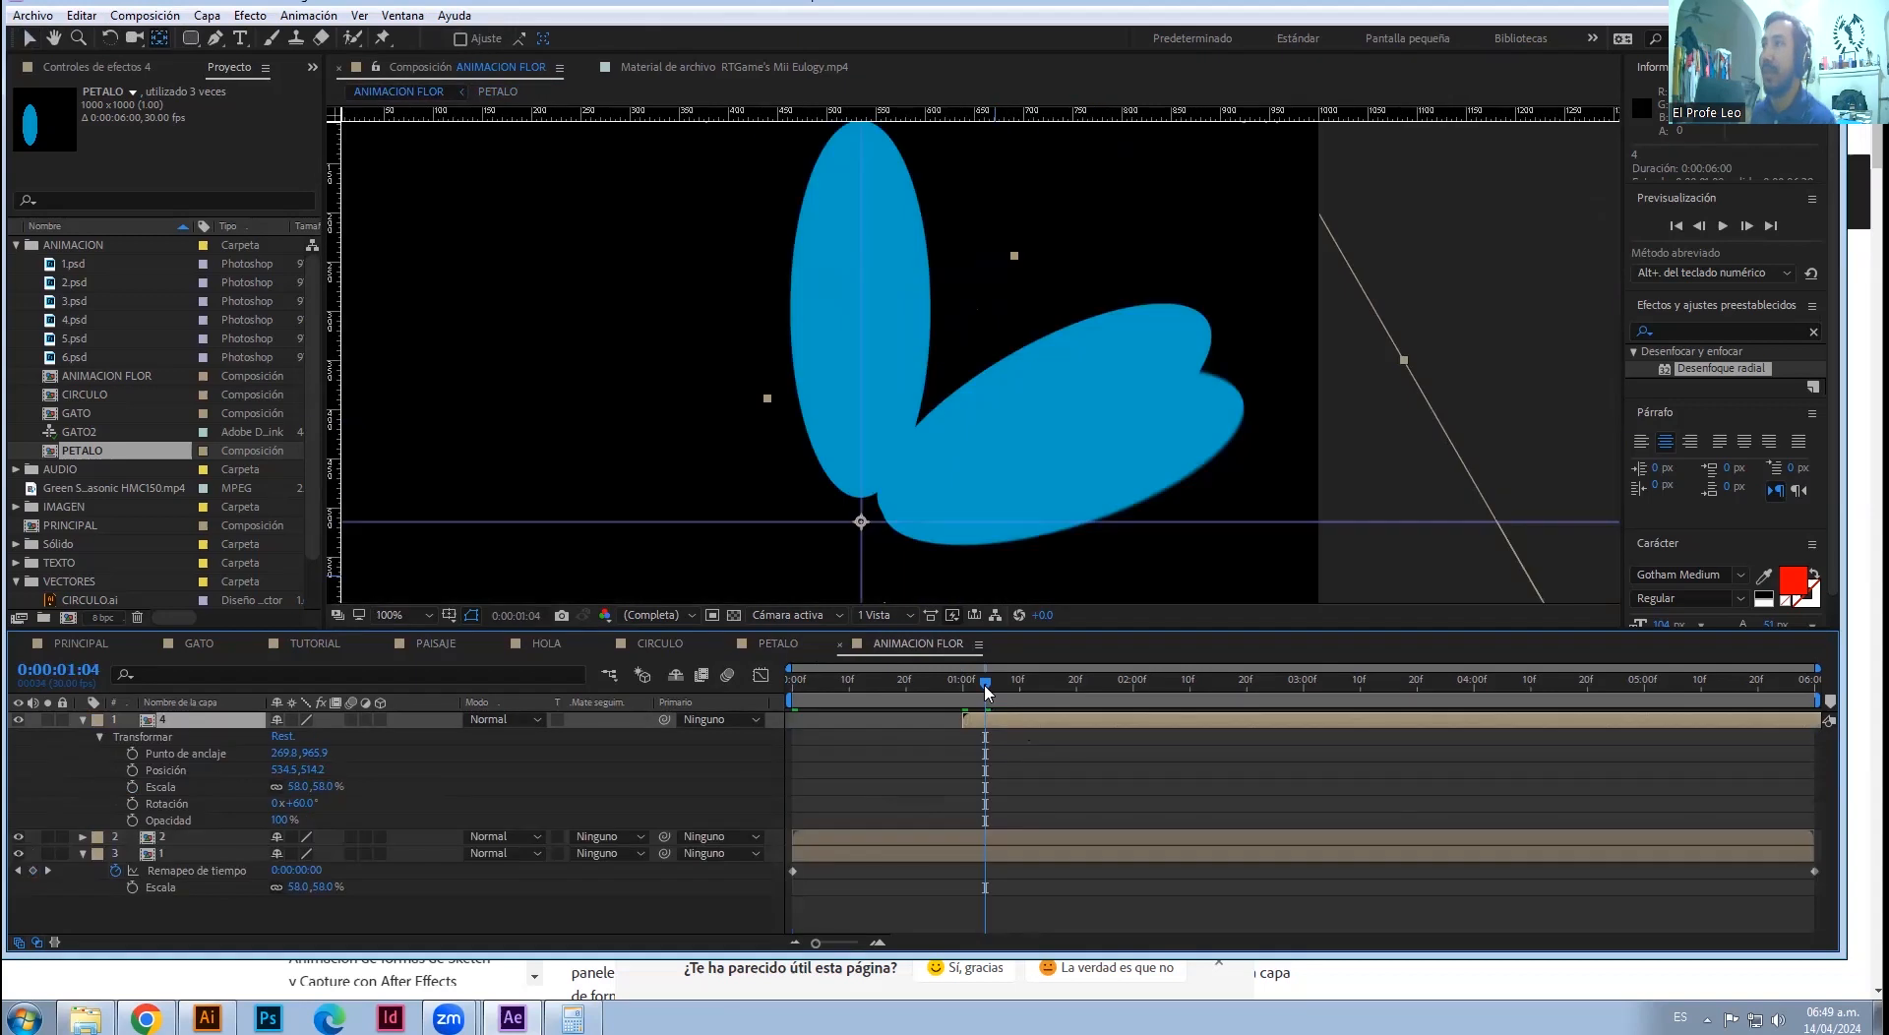
# - Duplicate layer 4 and shift the copy to start at 0:00:02:00
pyautogui.moveTo(986, 683); pyautogui.dragTo(1133, 685)
pyautogui.click(30, 43)
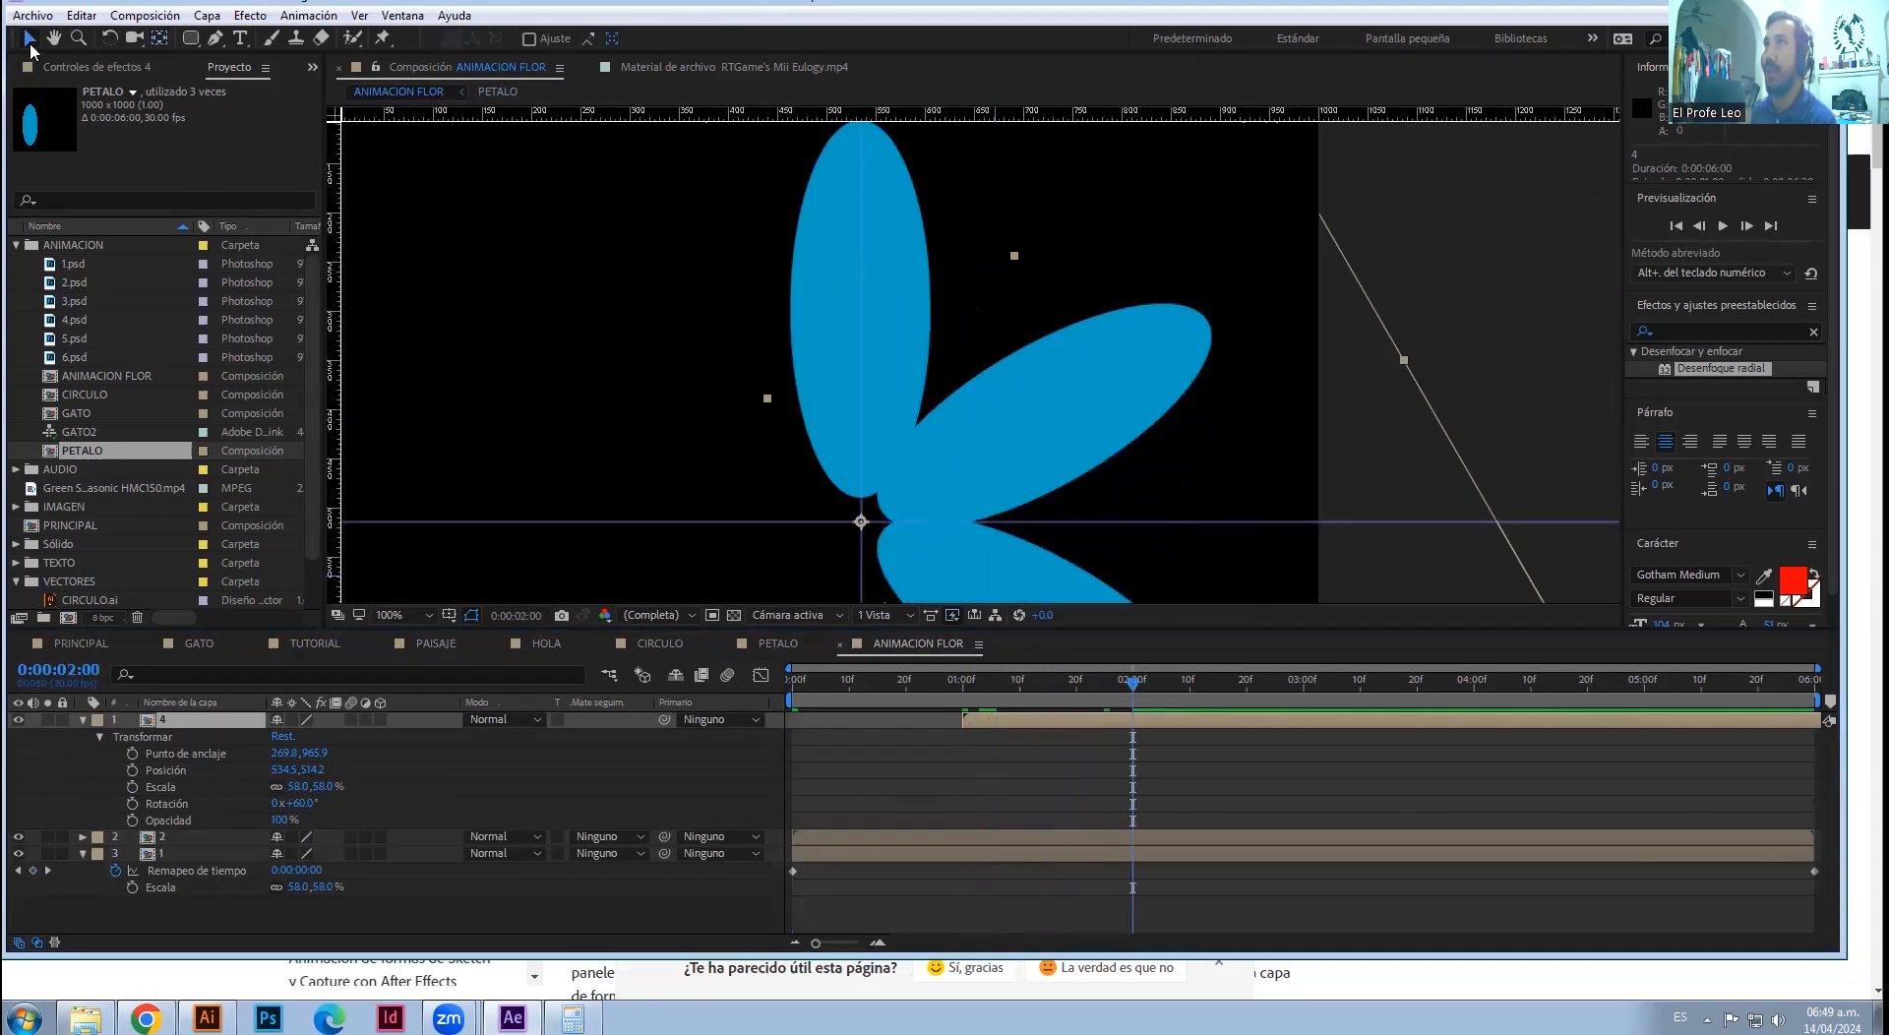
pyautogui.hotkey('ctrl', 'd')
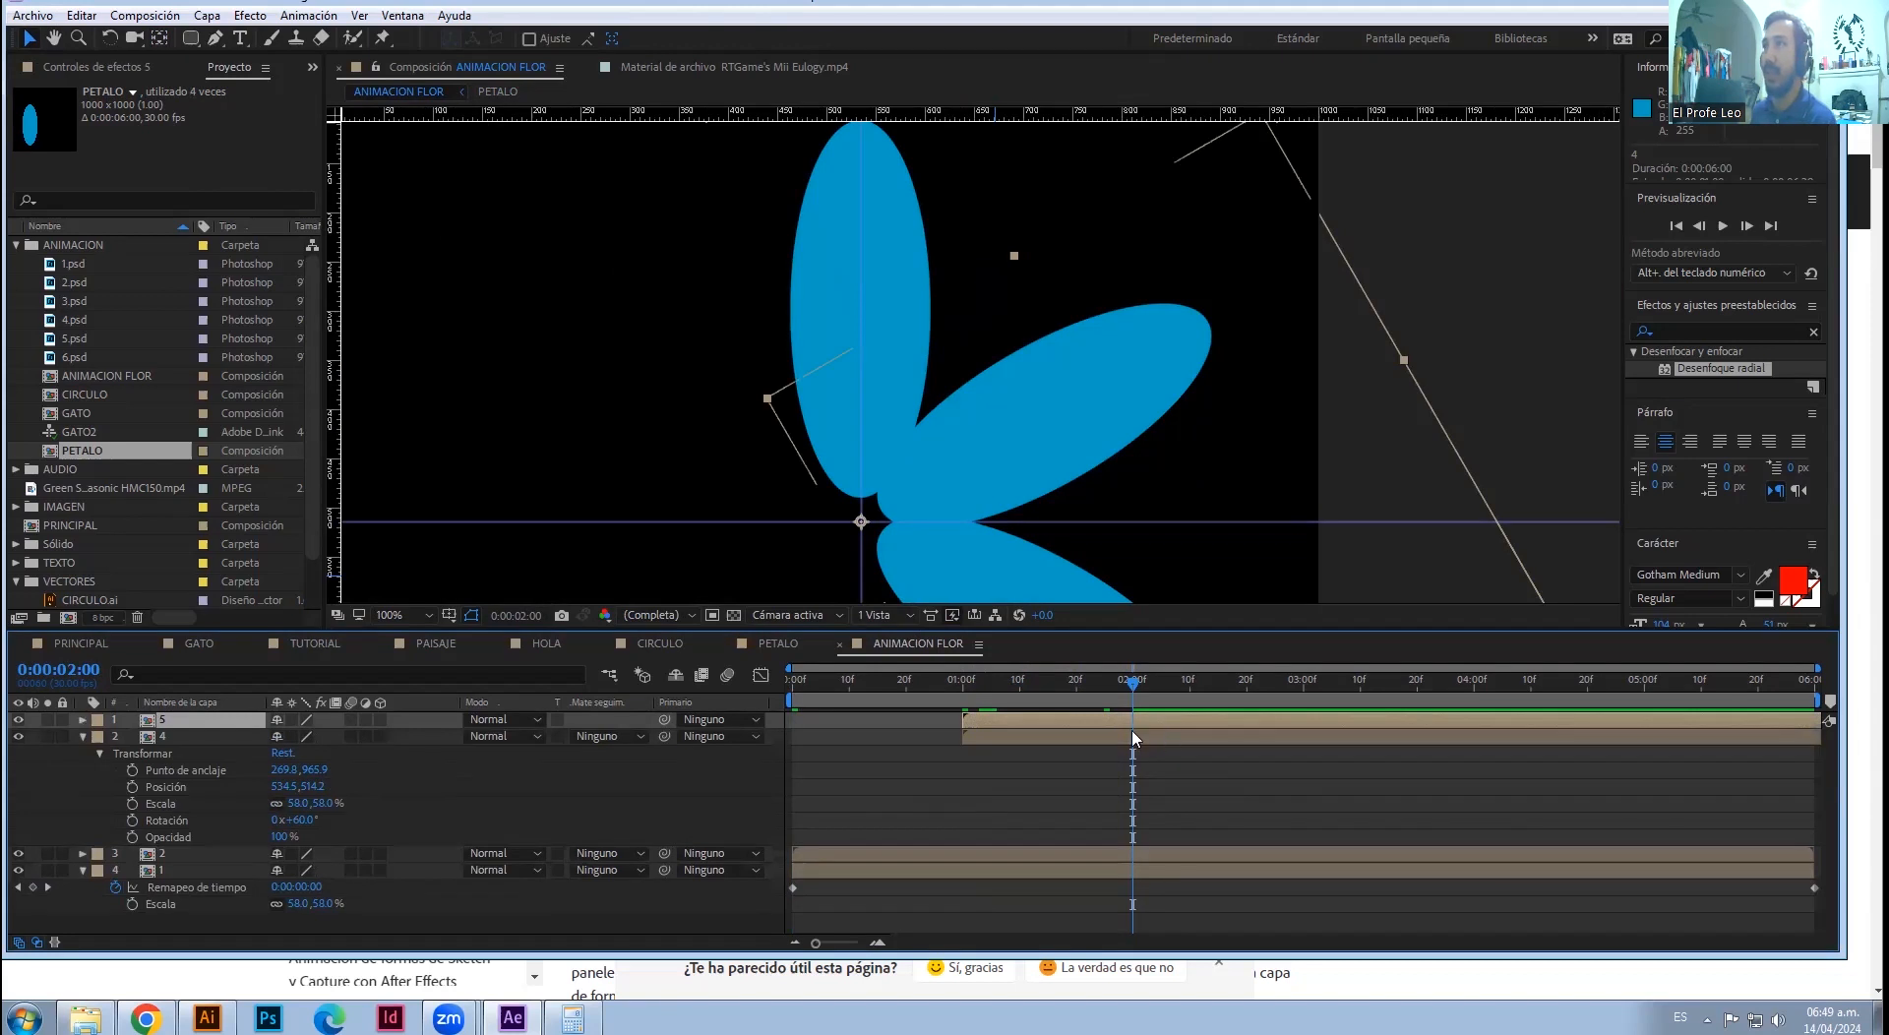
pyautogui.moveTo(979, 726); pyautogui.dragTo(1154, 721)
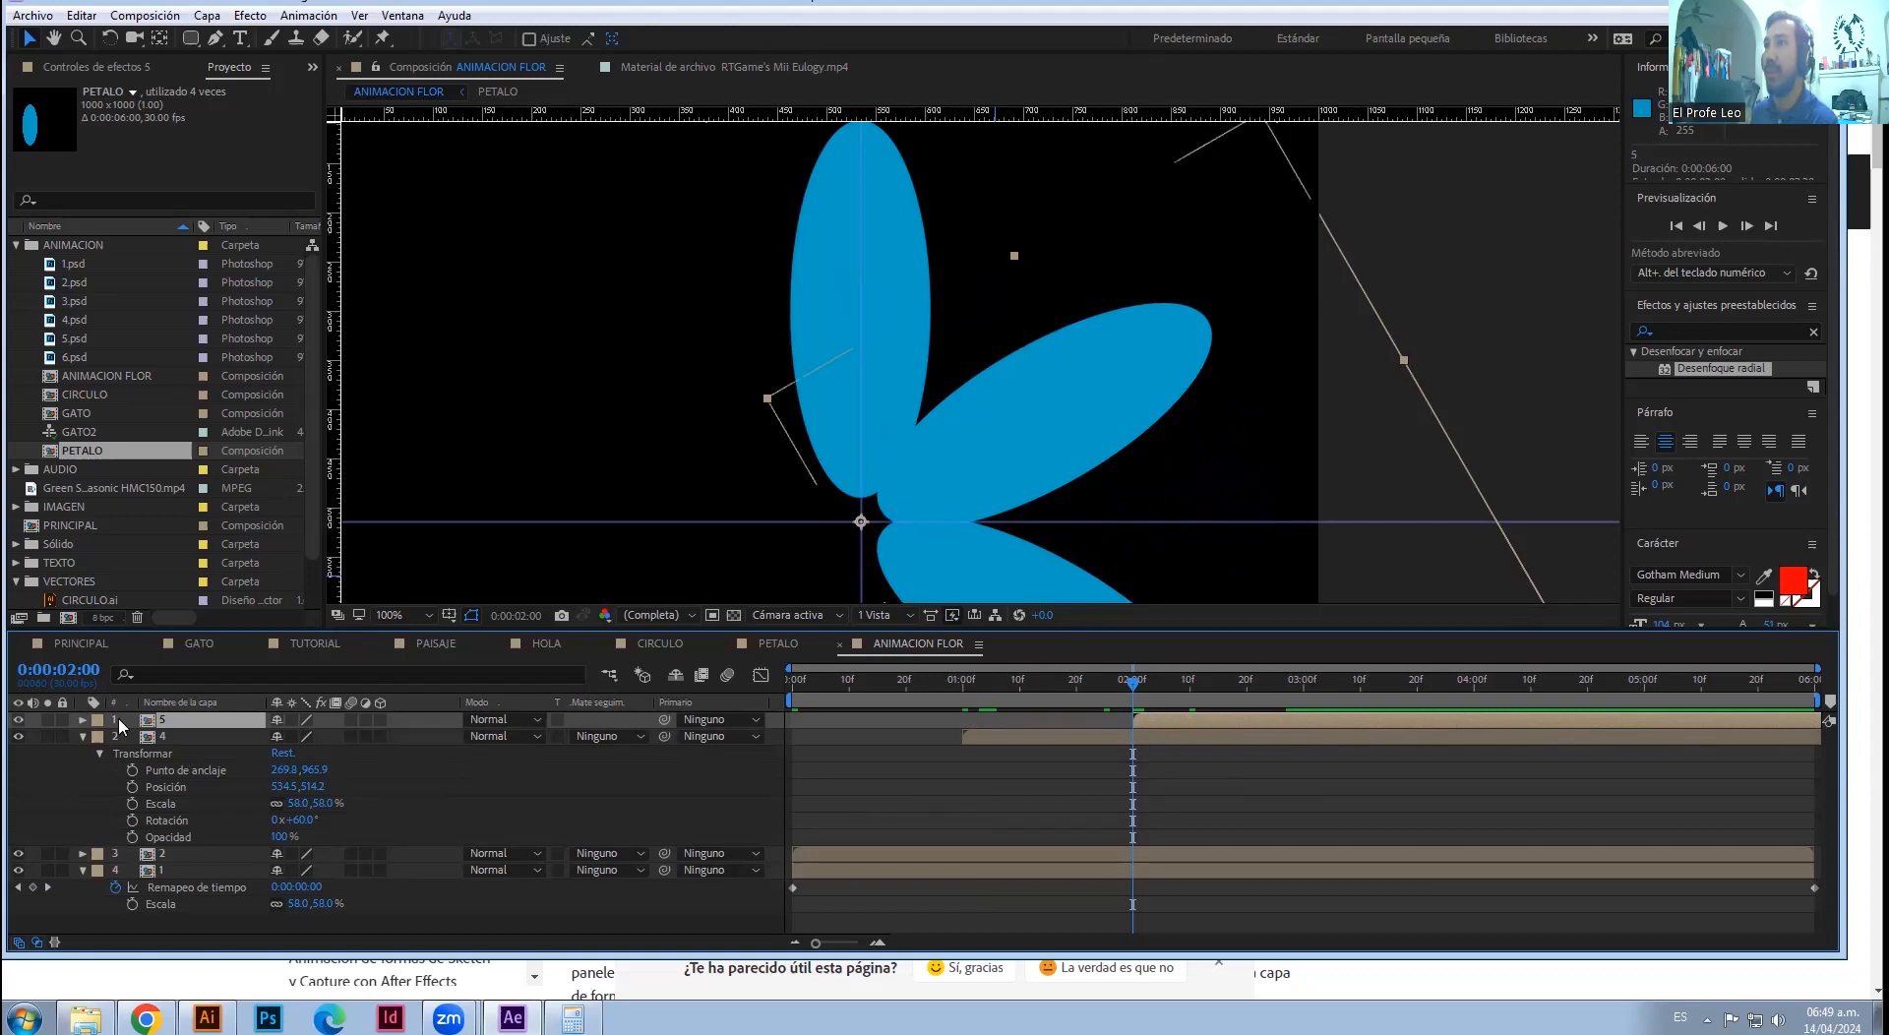
# - Set the rotation of the duplicated petal layer 5 to 120°
pyautogui.click(84, 721)
pyautogui.click(100, 737)
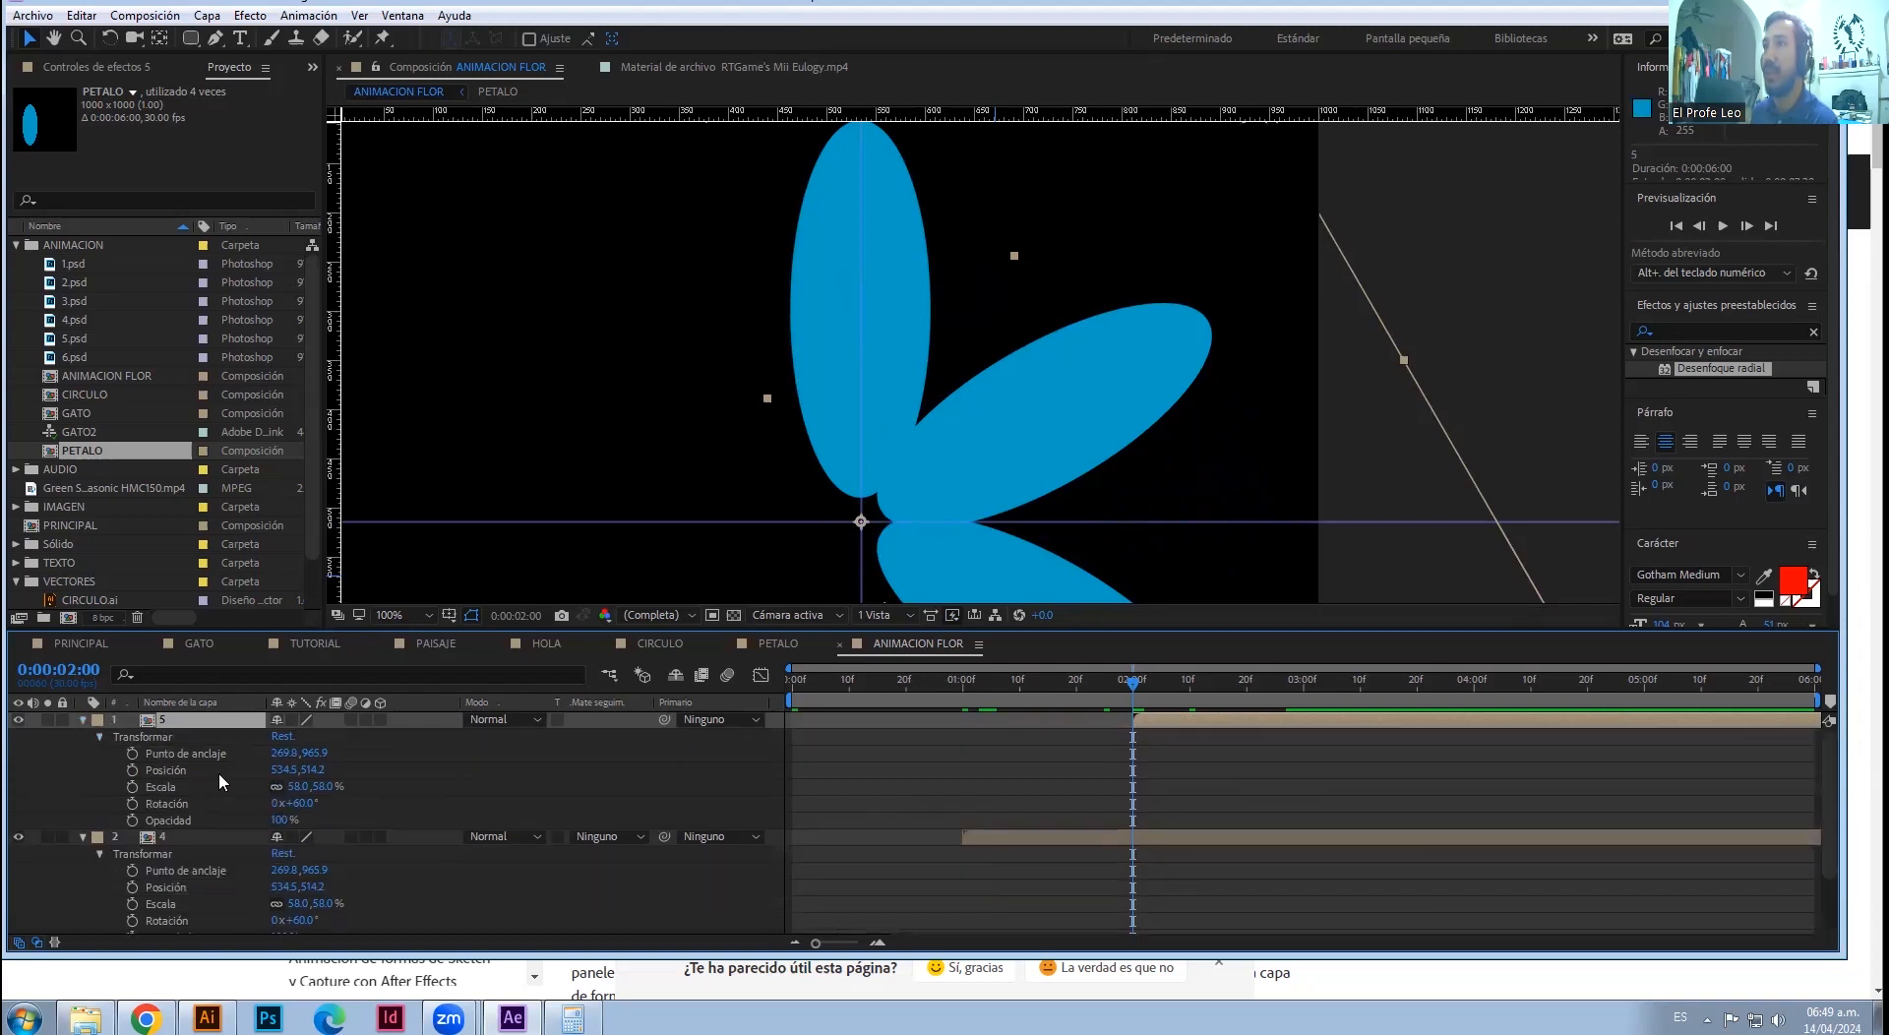
pyautogui.click(302, 803)
pyautogui.write('120')
pyautogui.press('Return')
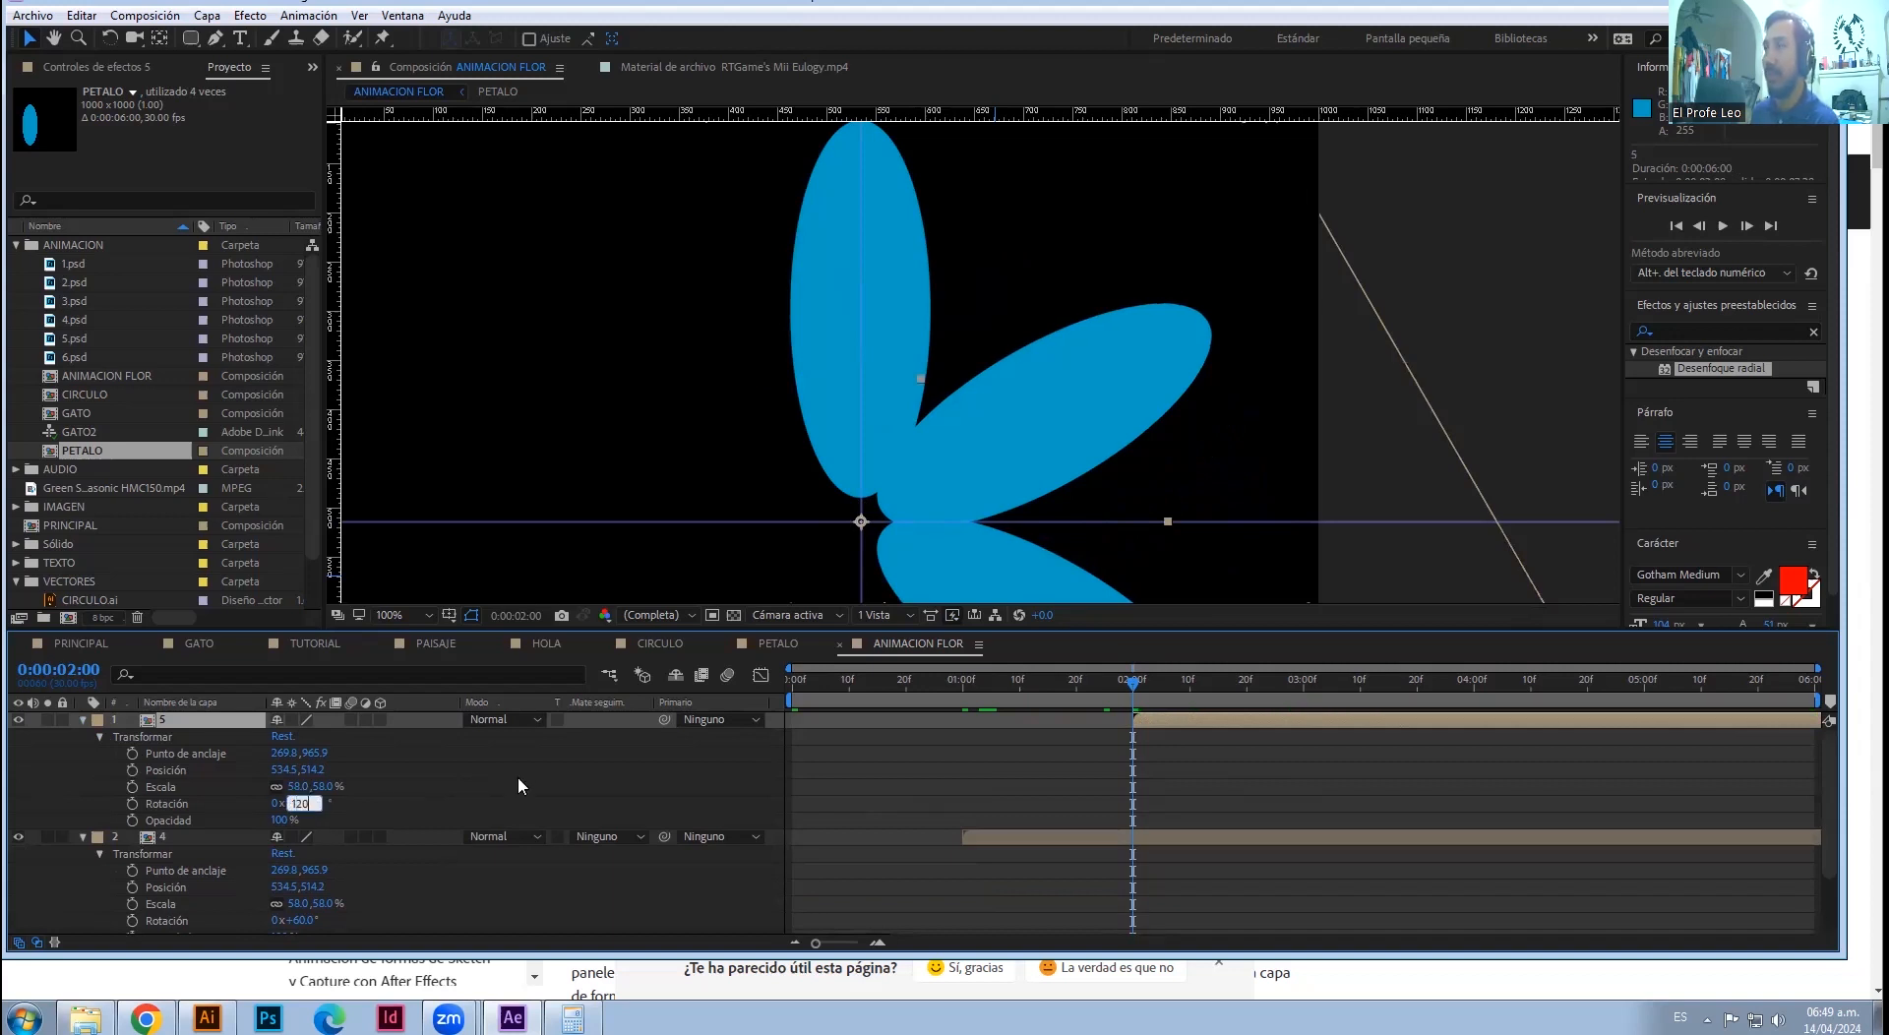
# - Duplicate petal layer 5 and shift the copy to start at 0:00:03:00
pyautogui.press(',')
pyautogui.moveTo(1142, 689); pyautogui.dragTo(1305, 695)
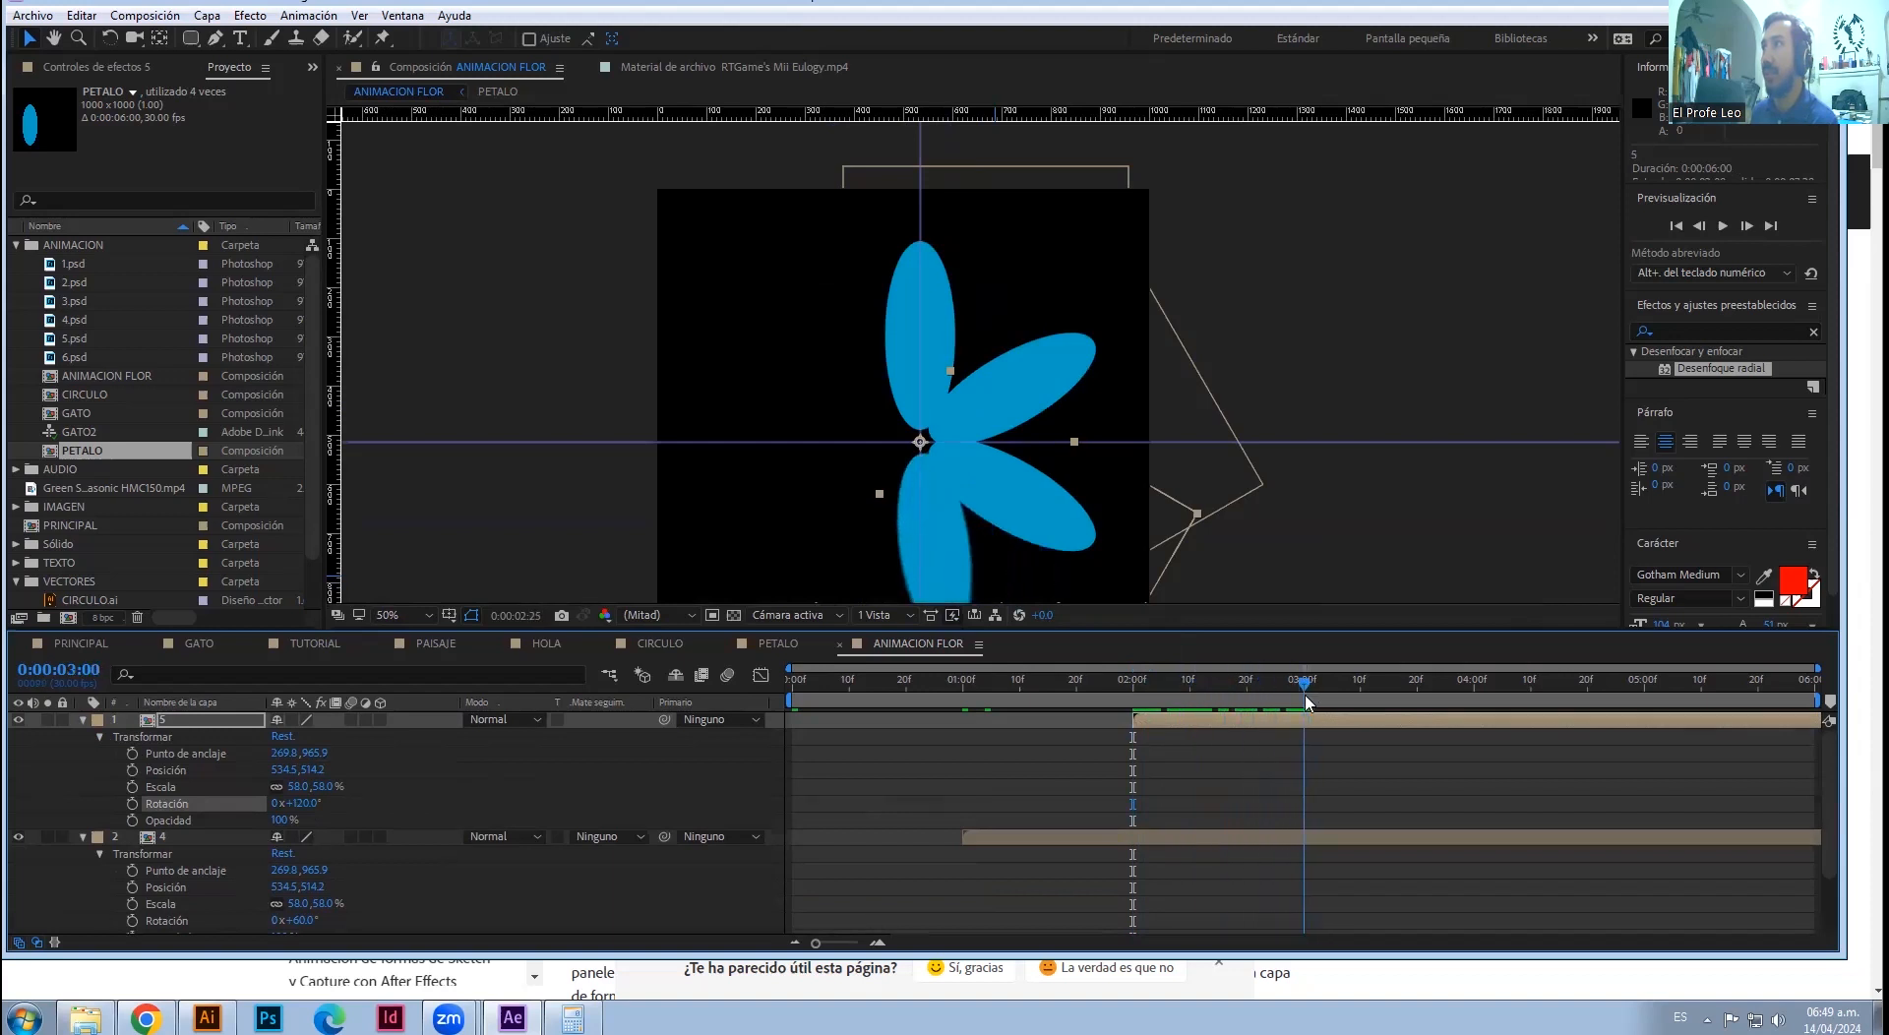
pyautogui.click(1305, 728)
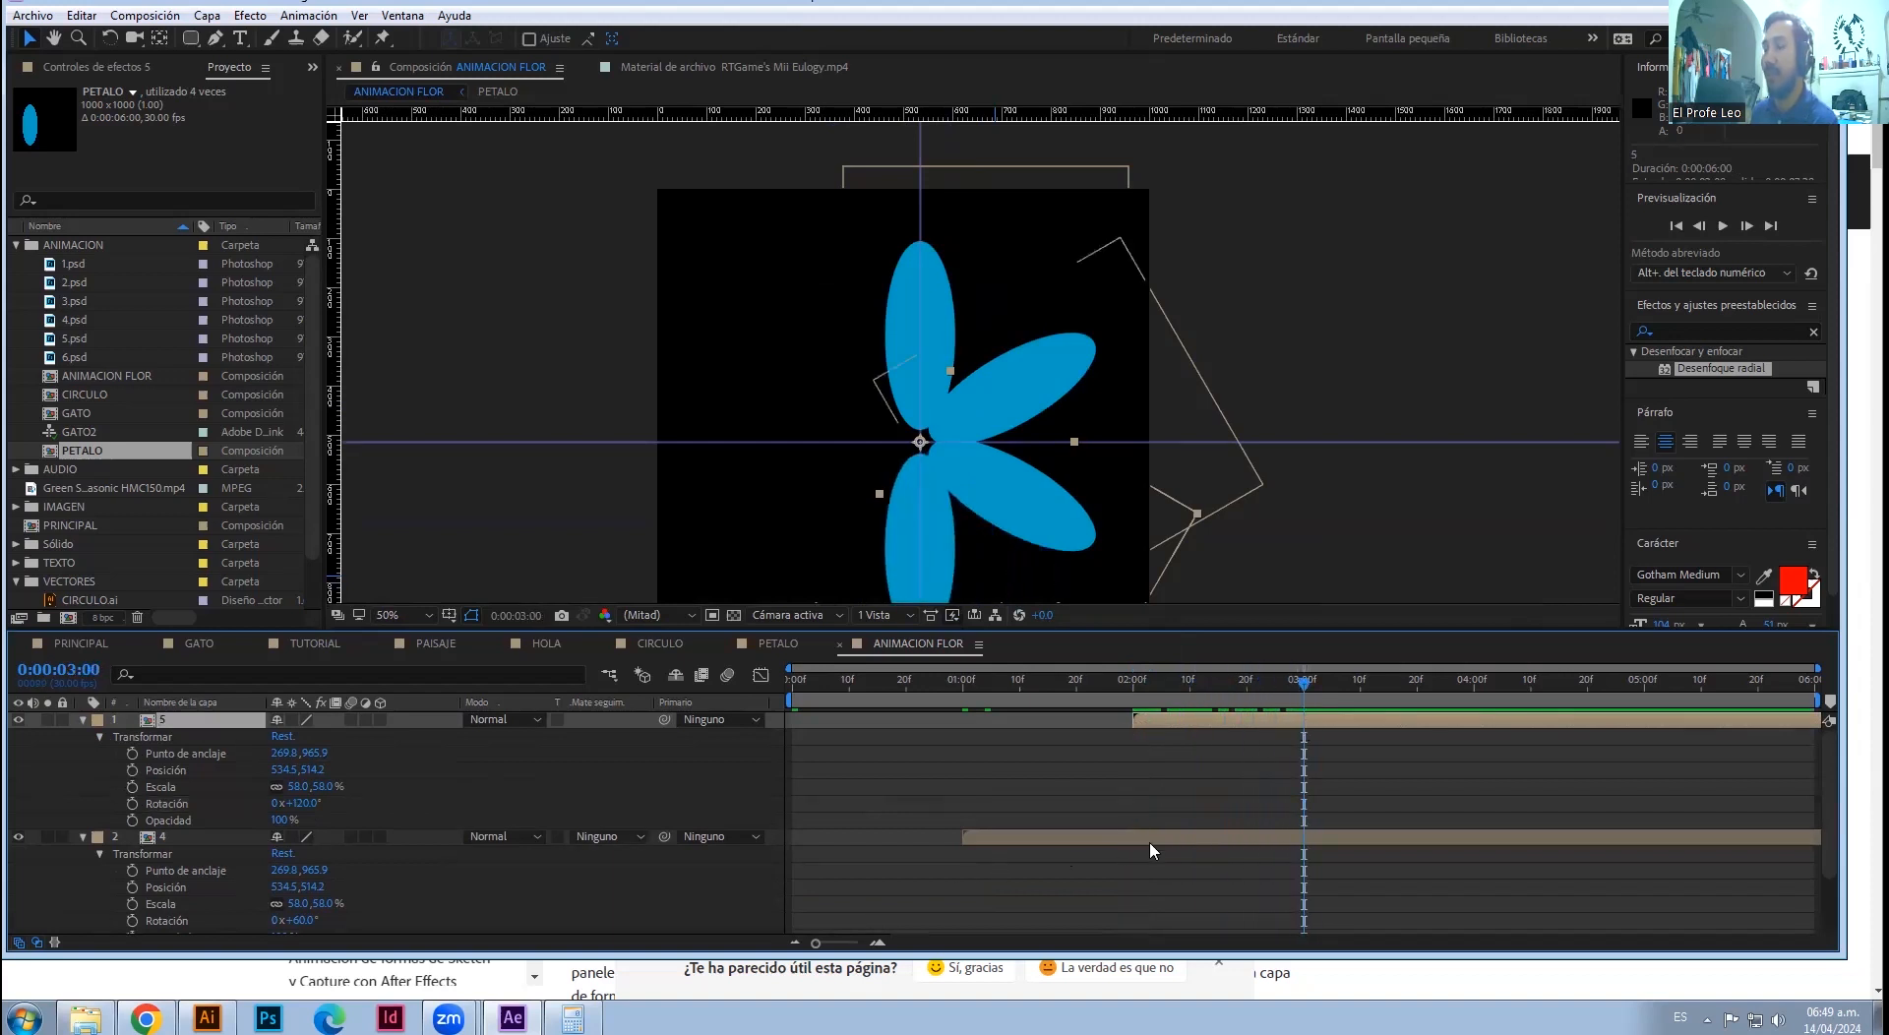
pyautogui.hotkey('ctrl', 'd')
pyautogui.moveTo(1147, 723); pyautogui.dragTo(1316, 733)
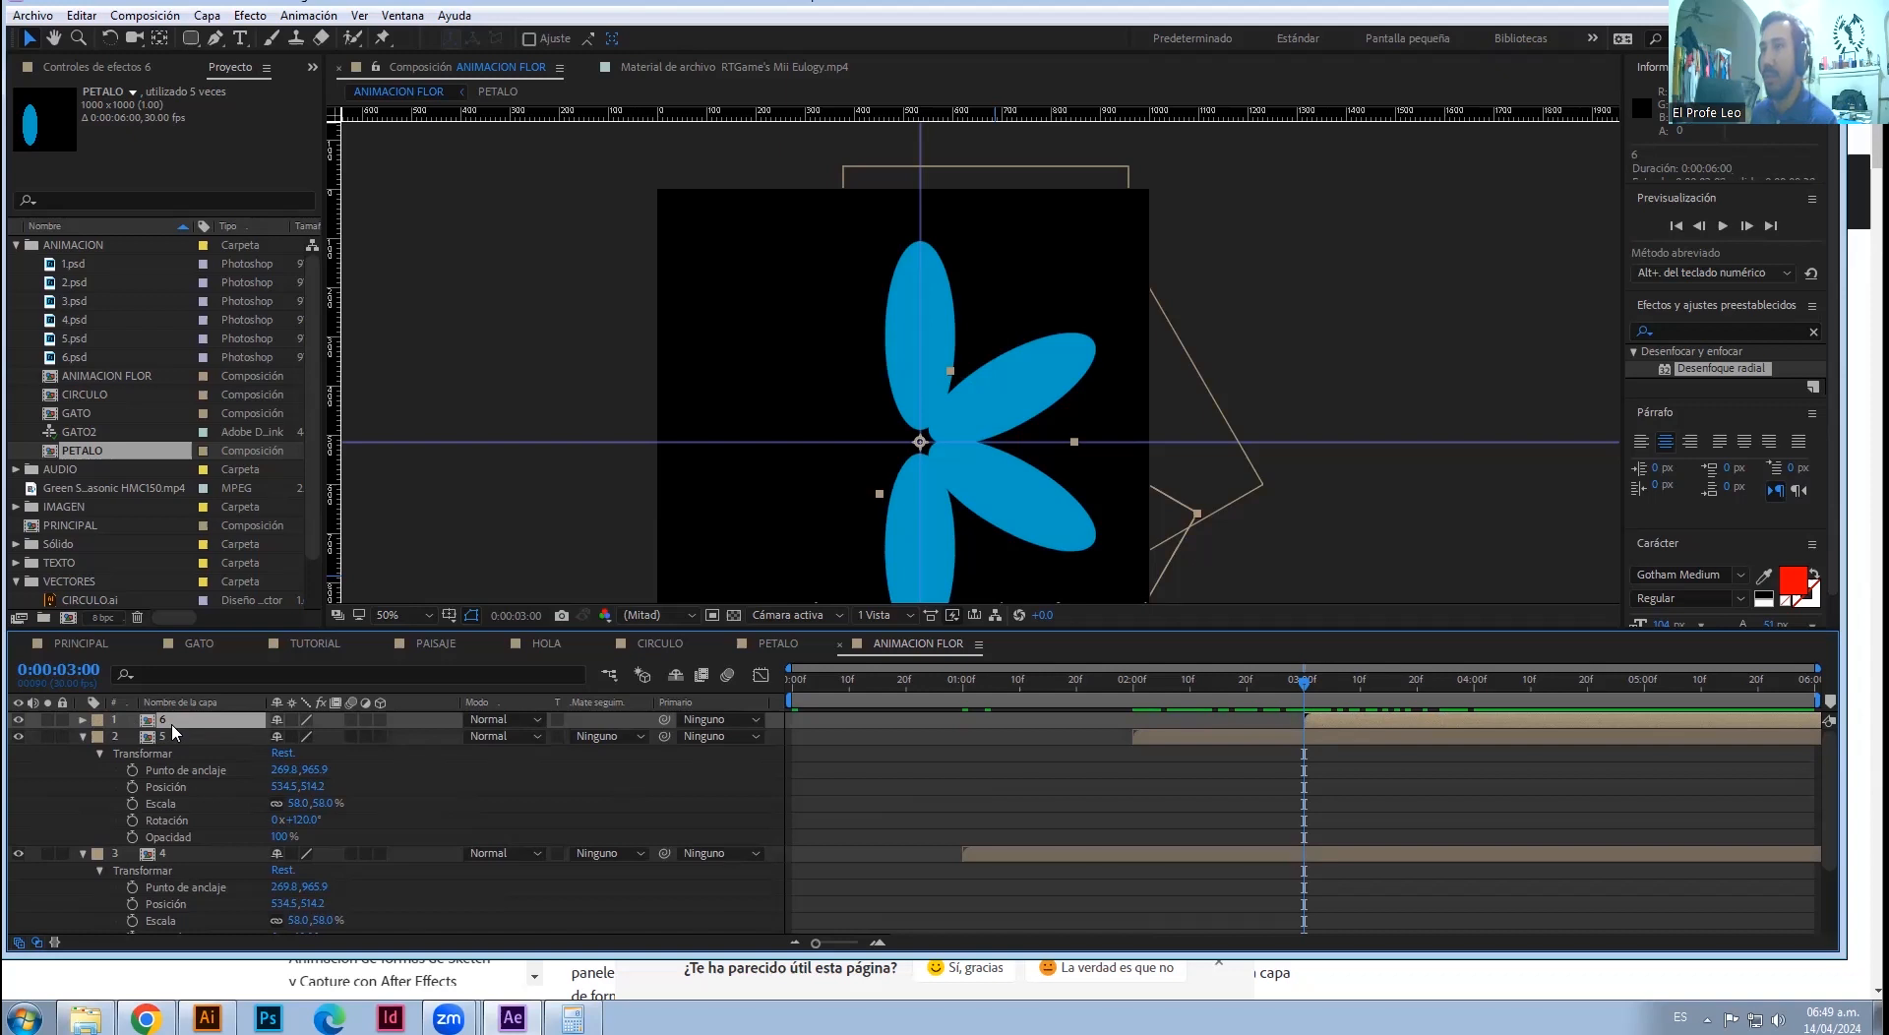
# - Set the rotation of the duplicated petal layer 6 to 180°
pyautogui.press('r')
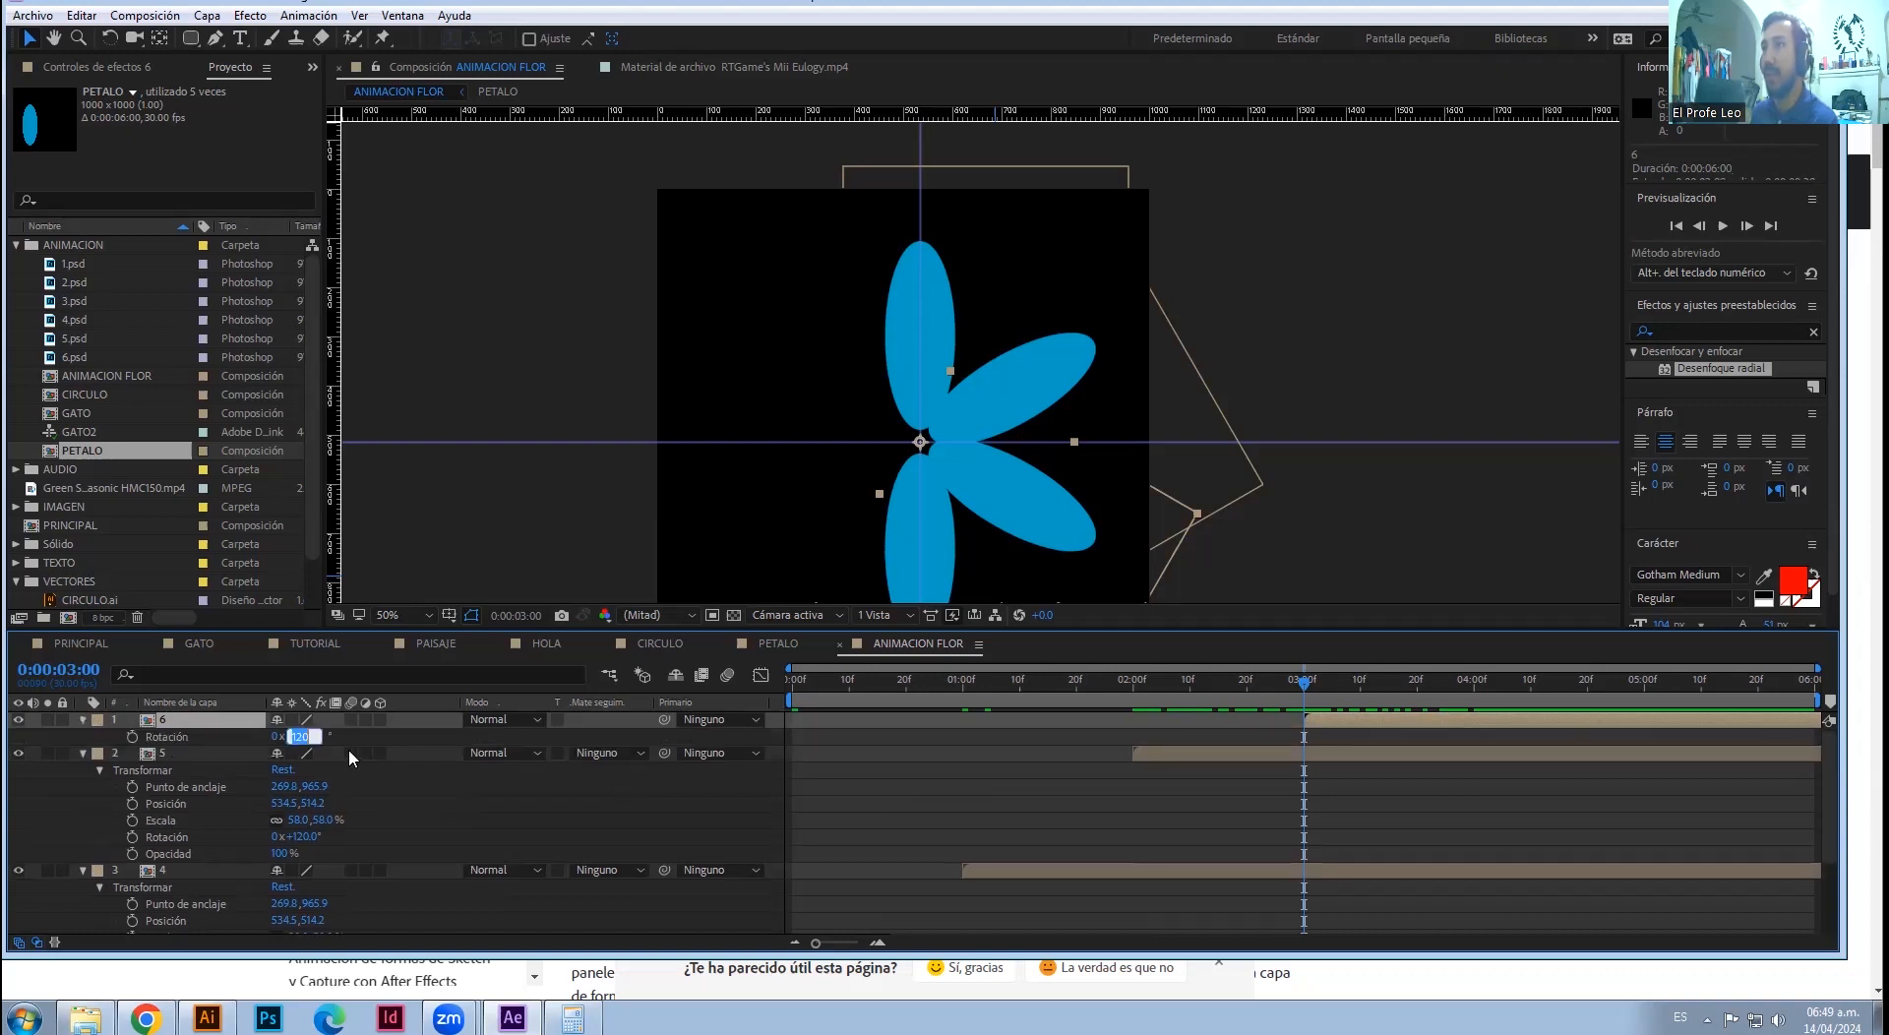
pyautogui.write('180')
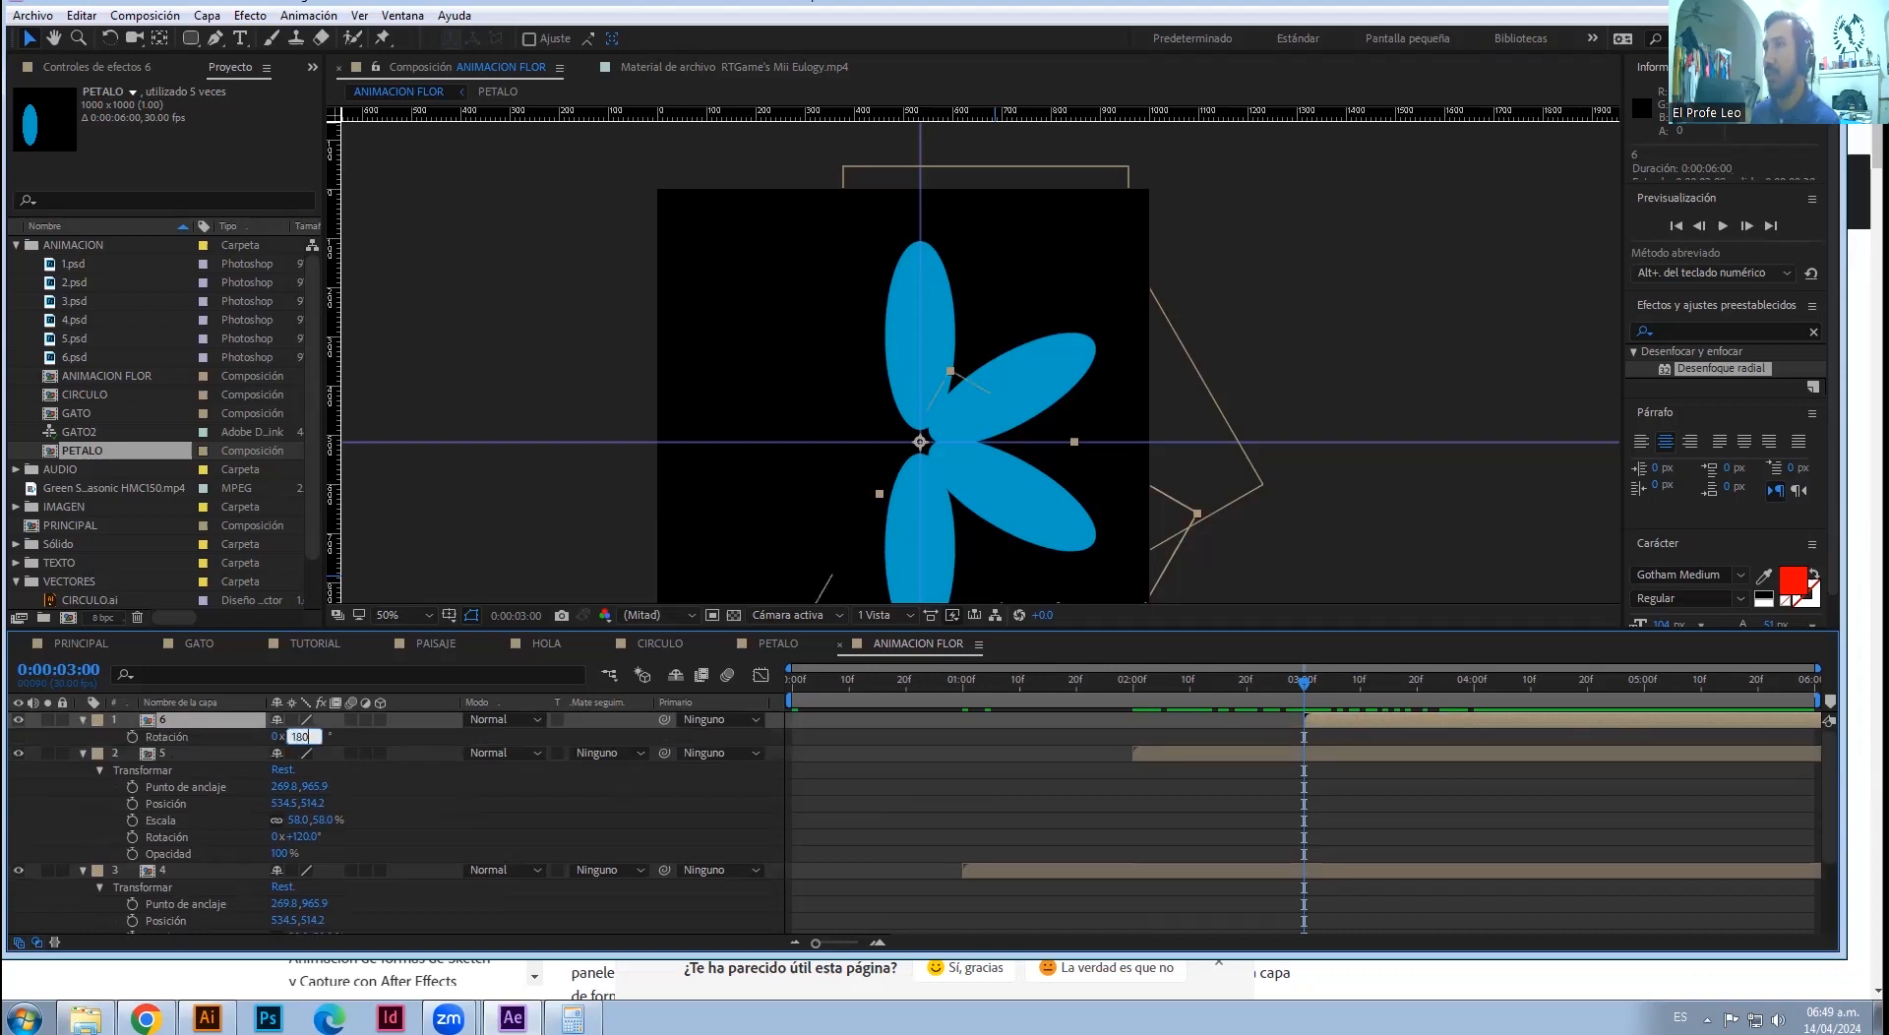
pyautogui.press('Return')
# - Duplicate petal layer 6 and shift the copy to start at 0:00:04:00
pyautogui.moveTo(1303, 681); pyautogui.dragTo(1474, 698)
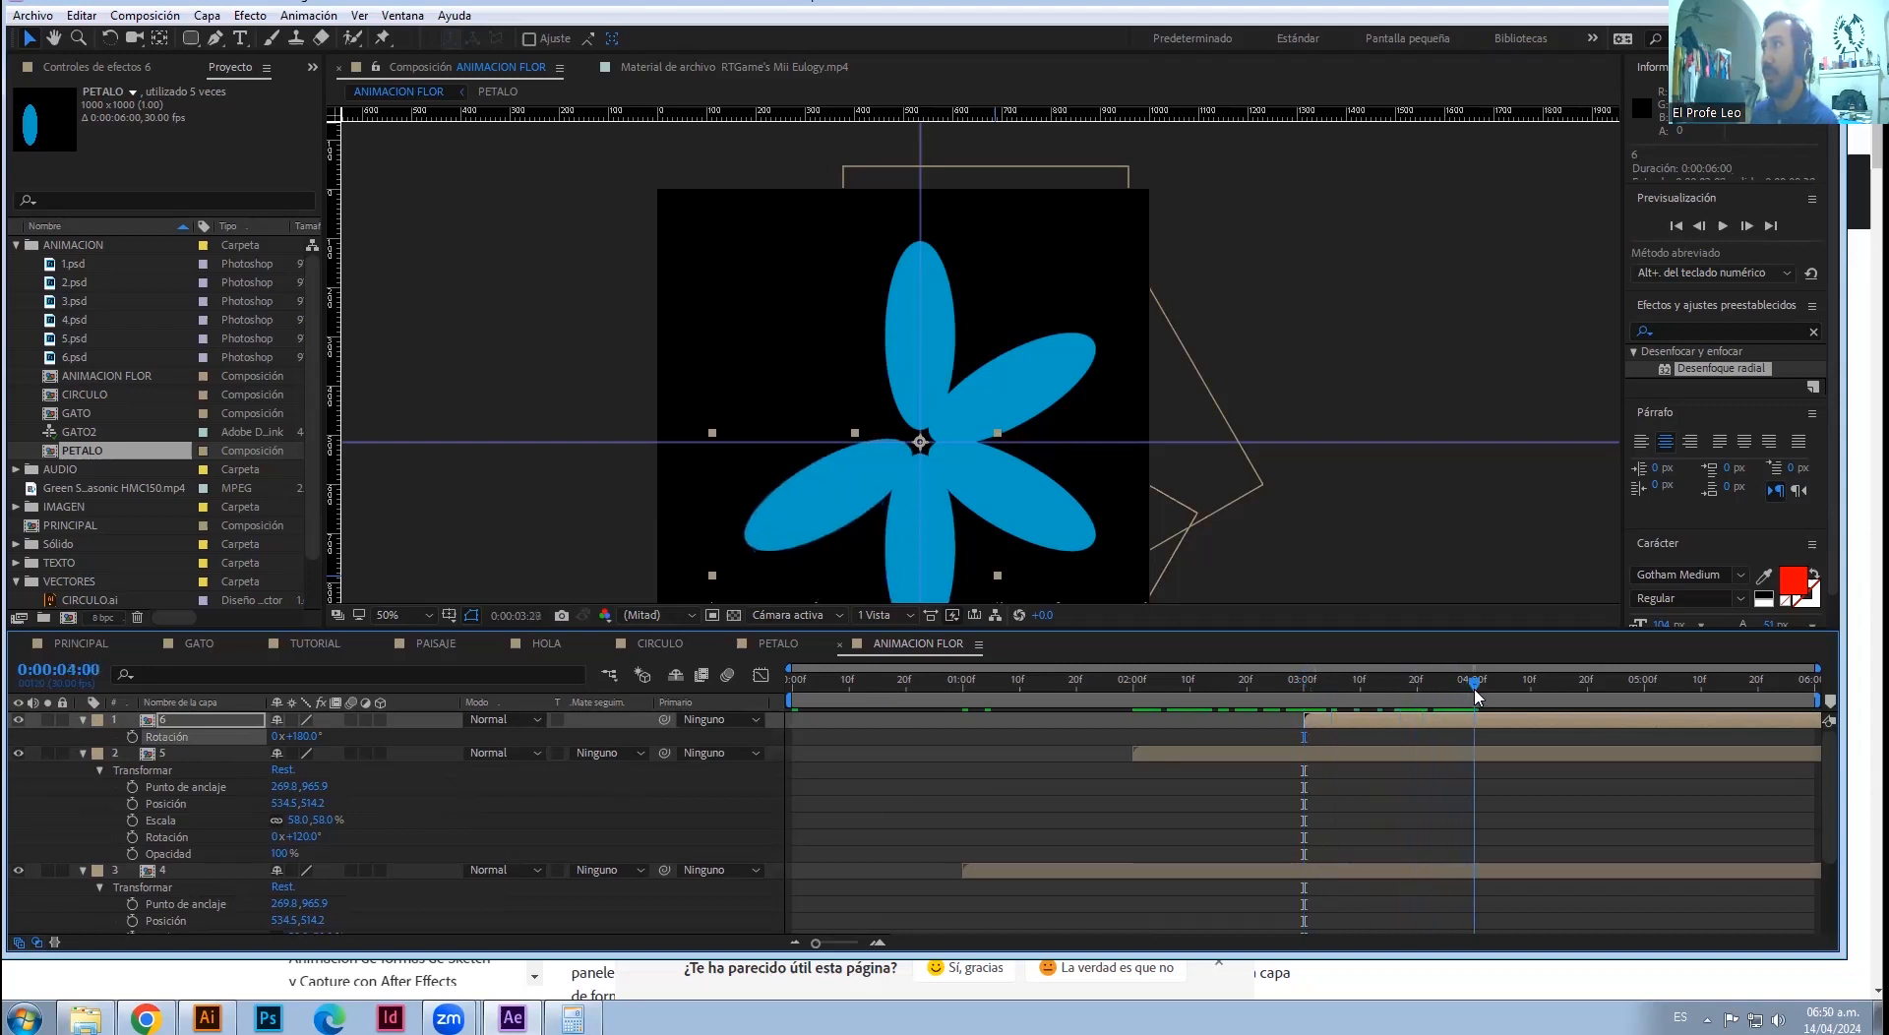
pyautogui.click(1475, 720)
pyautogui.hotkey('ctrl', 'd')
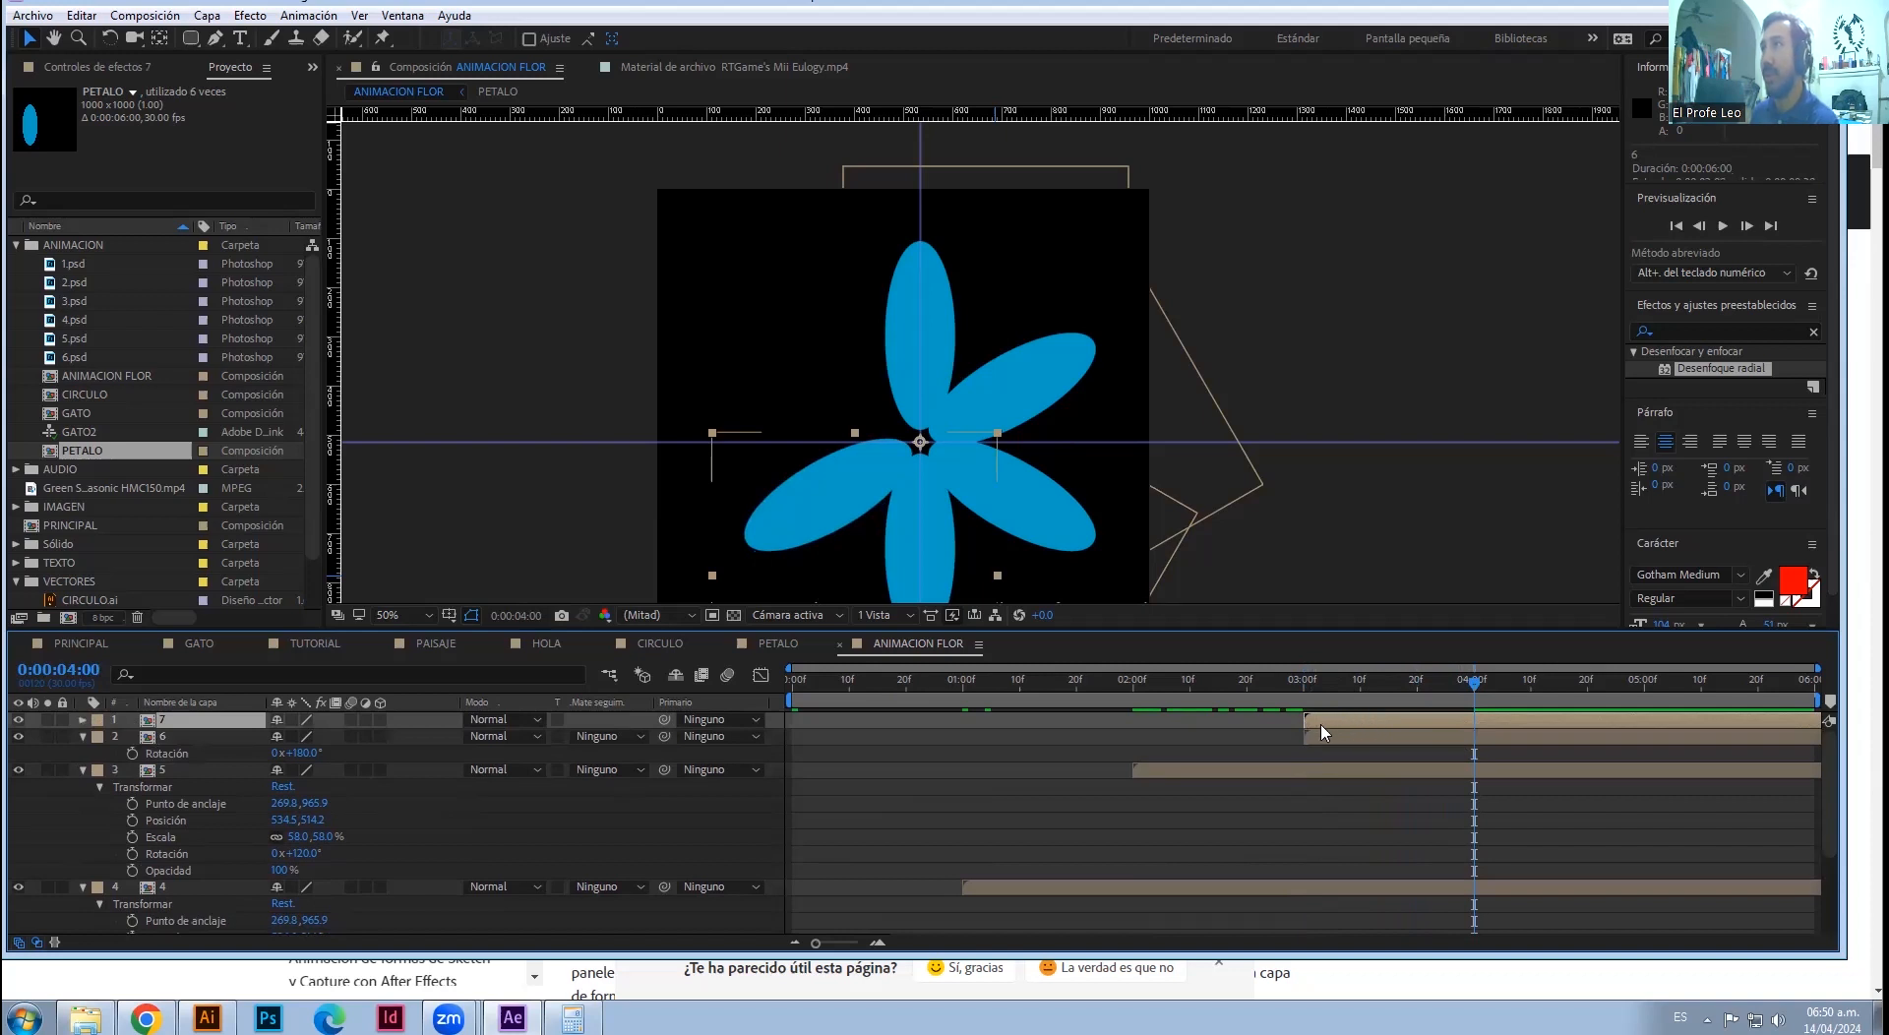
pyautogui.moveTo(1322, 732); pyautogui.dragTo(1490, 724)
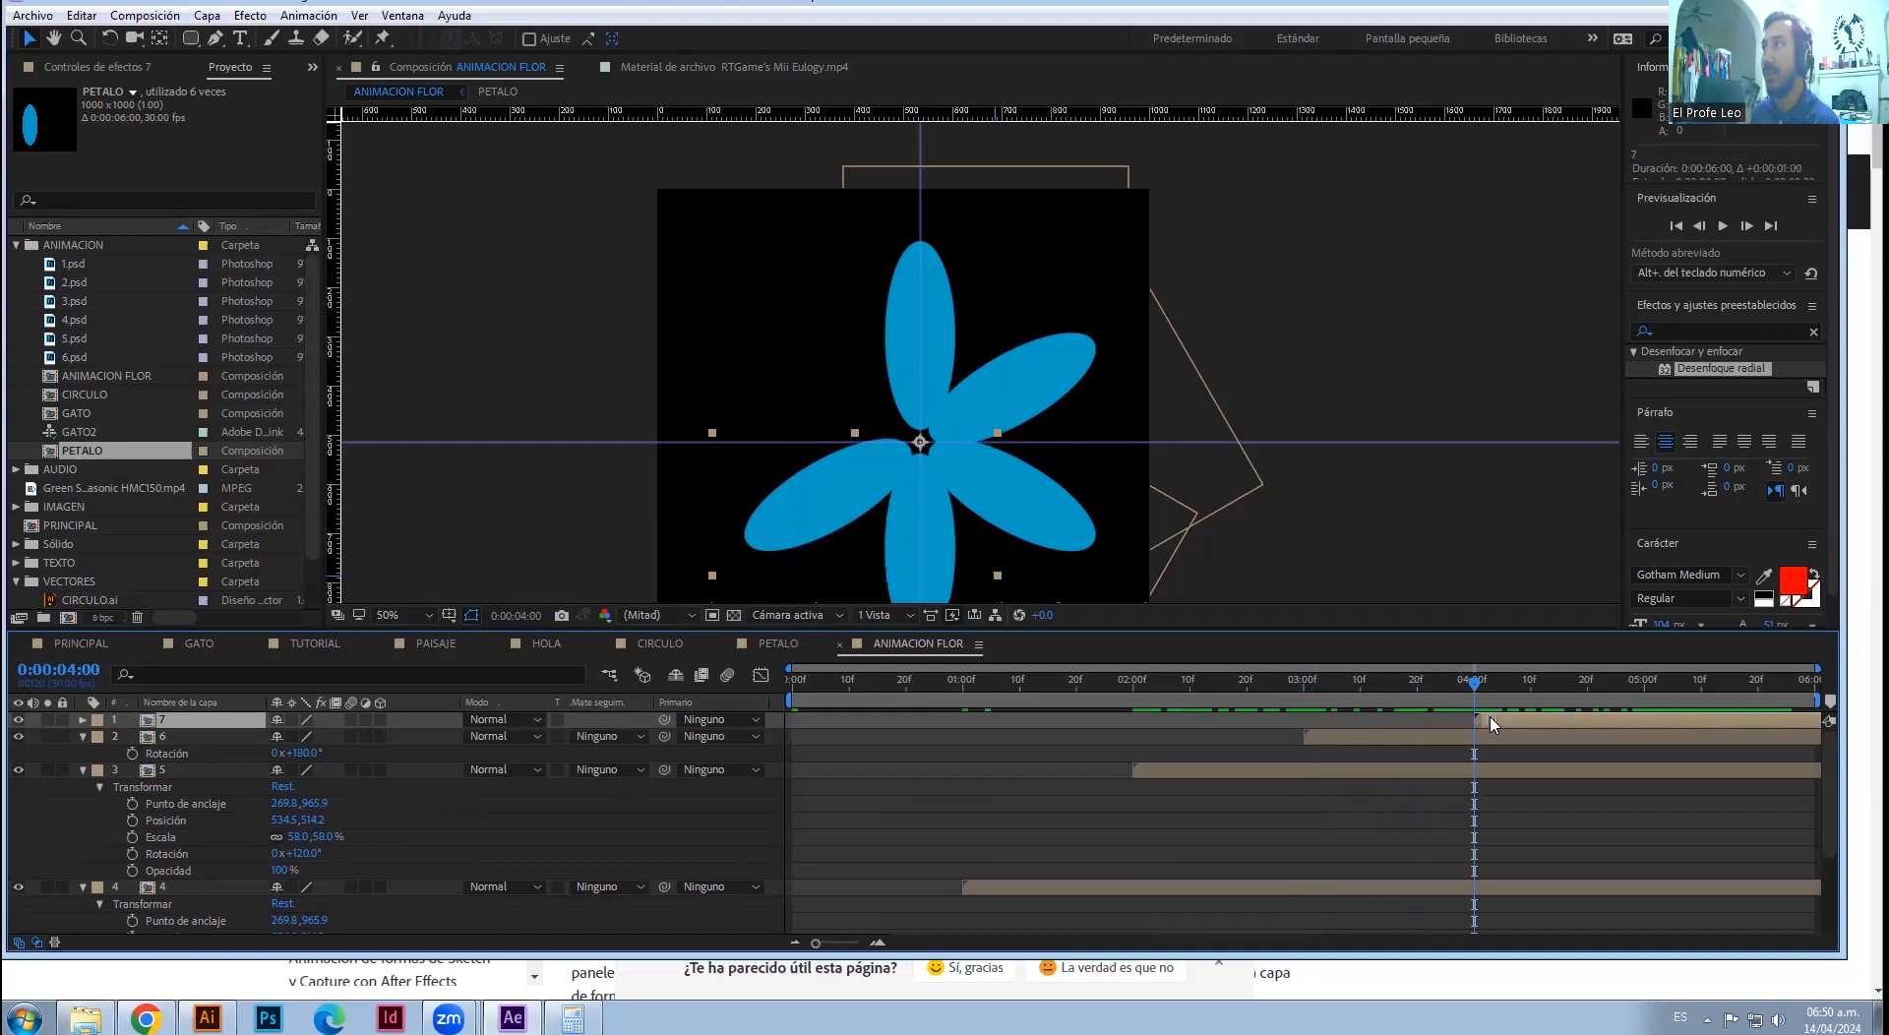
# - Set the rotation of the duplicated petal layer 7 to 240° and play back the flower animation
pyautogui.click(82, 719)
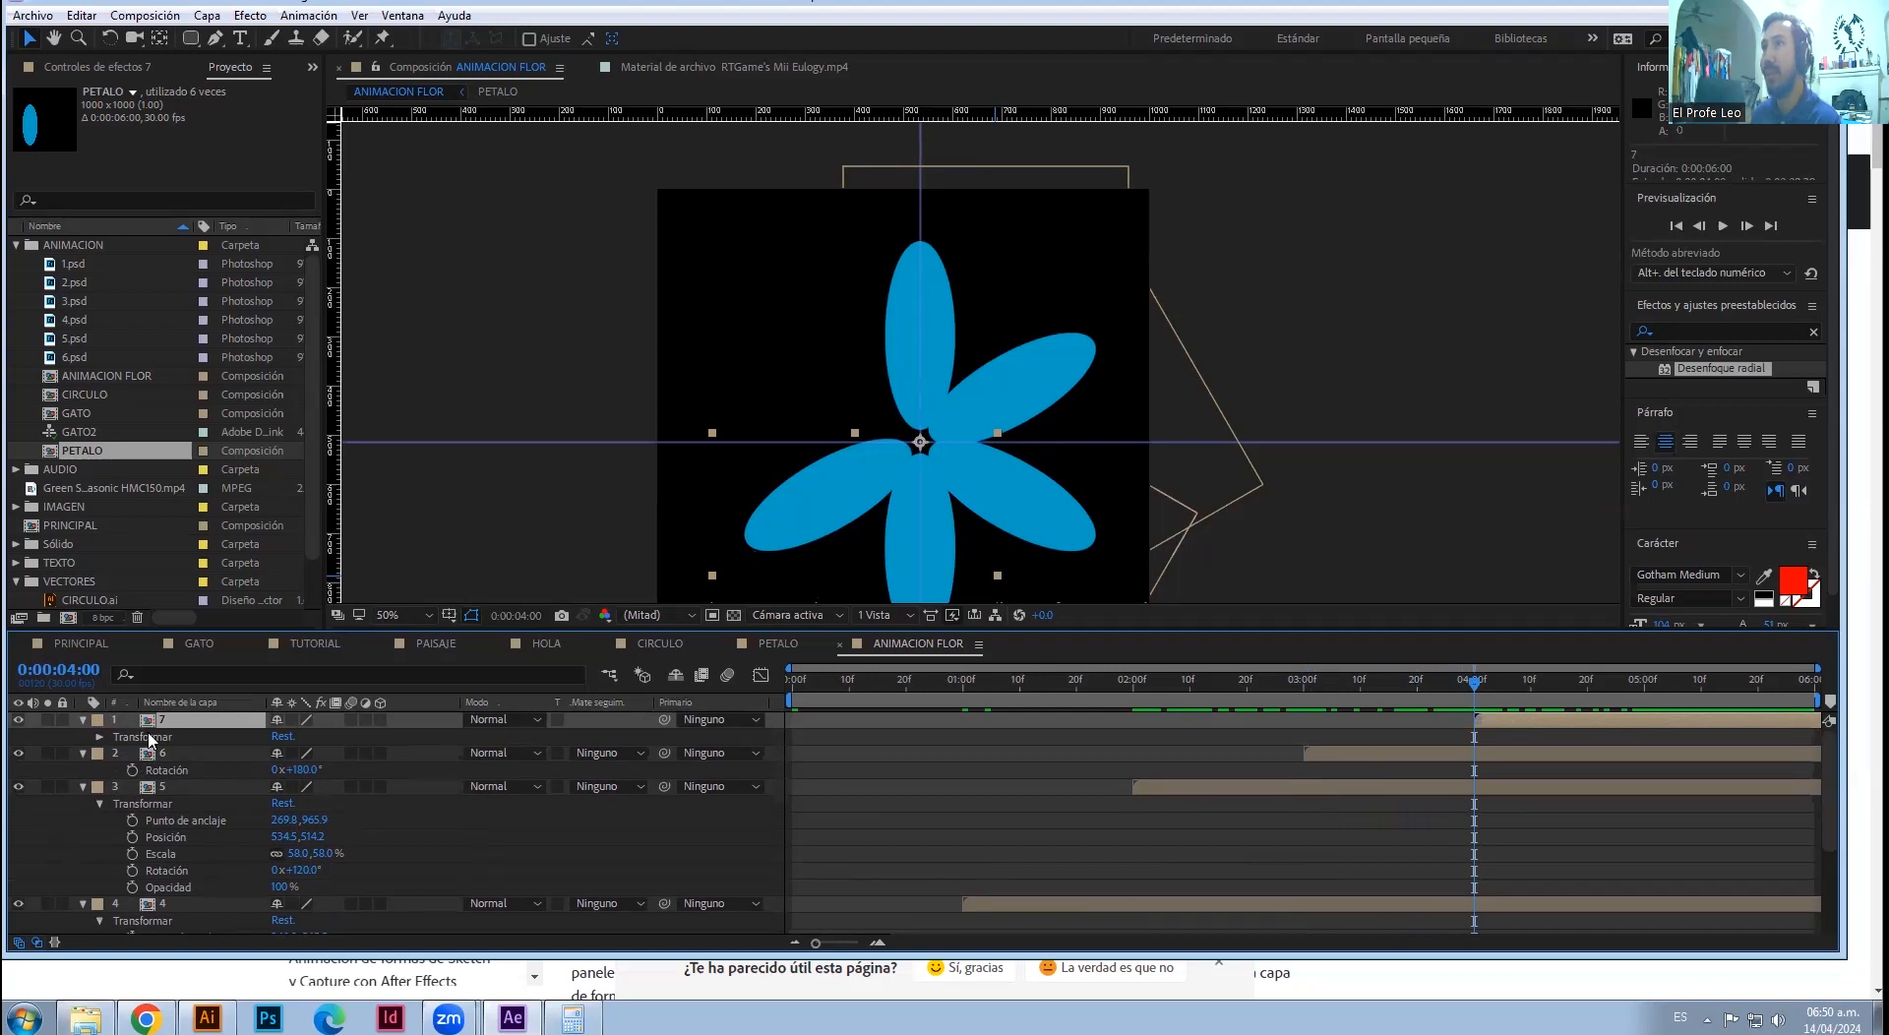
pyautogui.press('r')
pyautogui.click(301, 736)
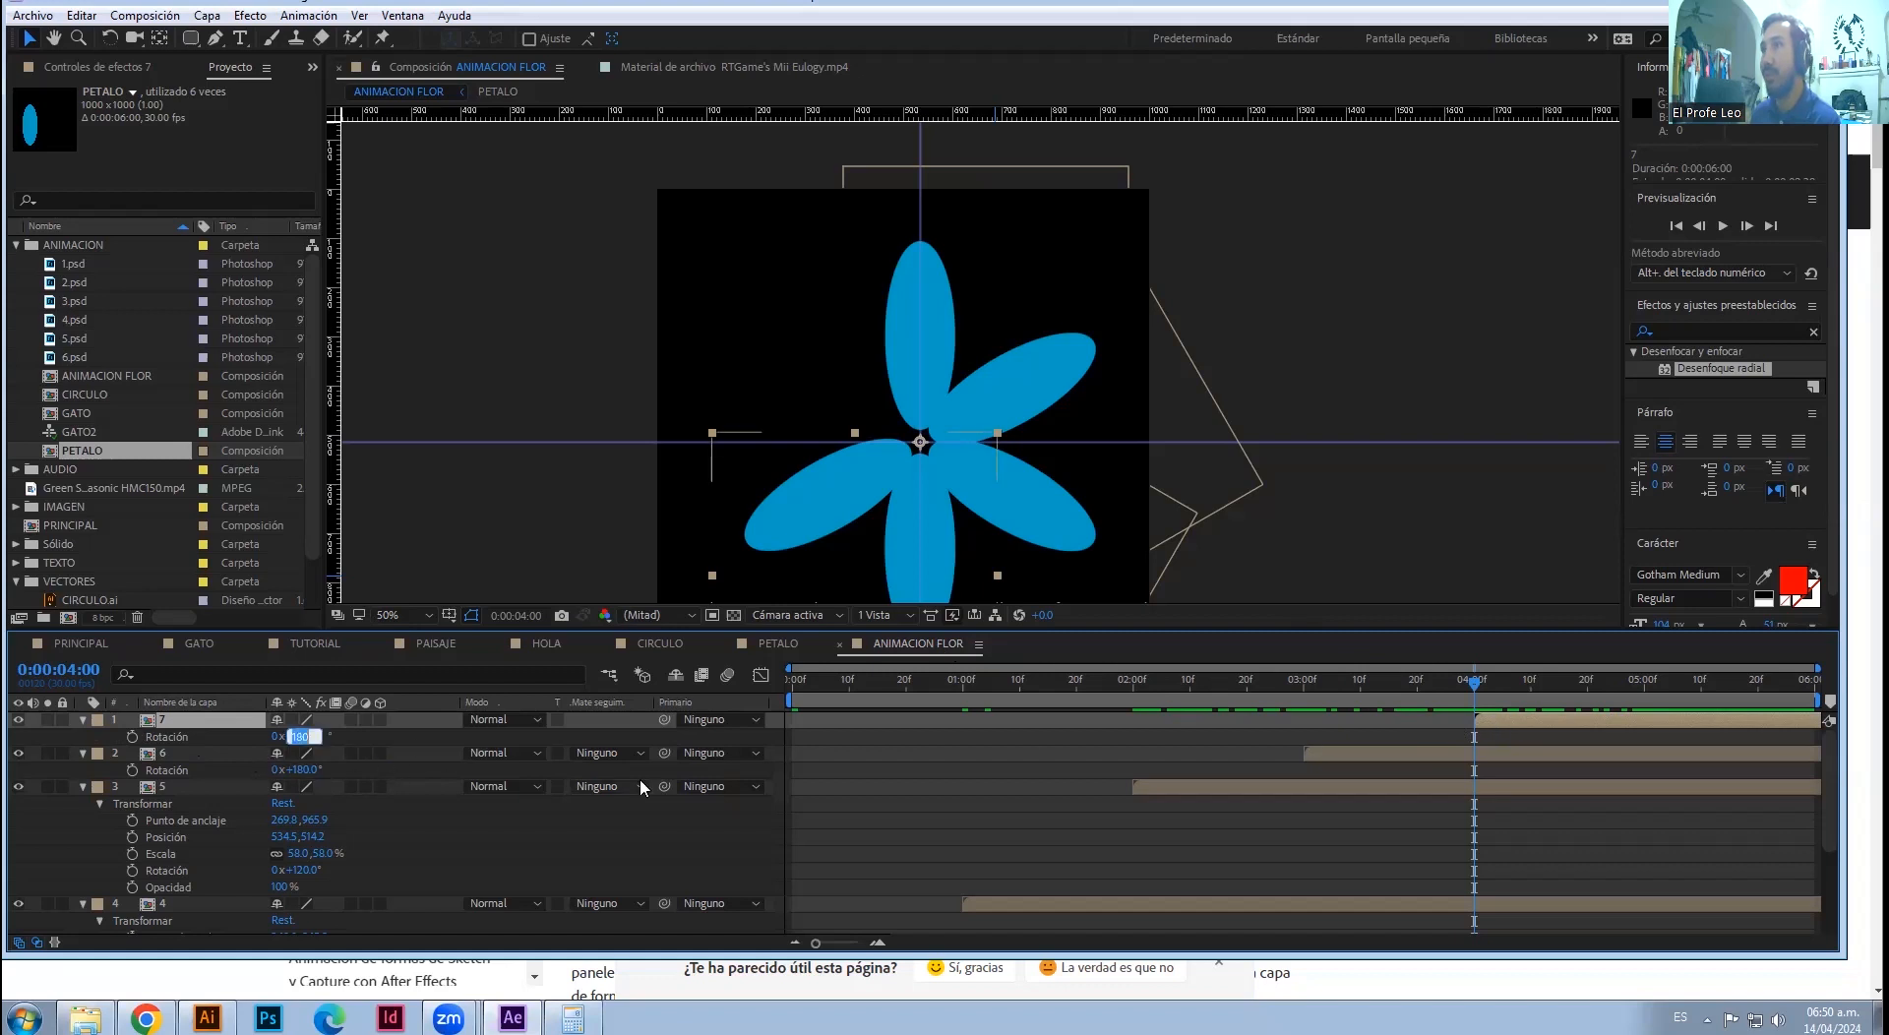
pyautogui.write('240')
pyautogui.press('Return')
pyautogui.moveTo(1475, 684); pyautogui.dragTo(1516, 697)
pyautogui.press('space')
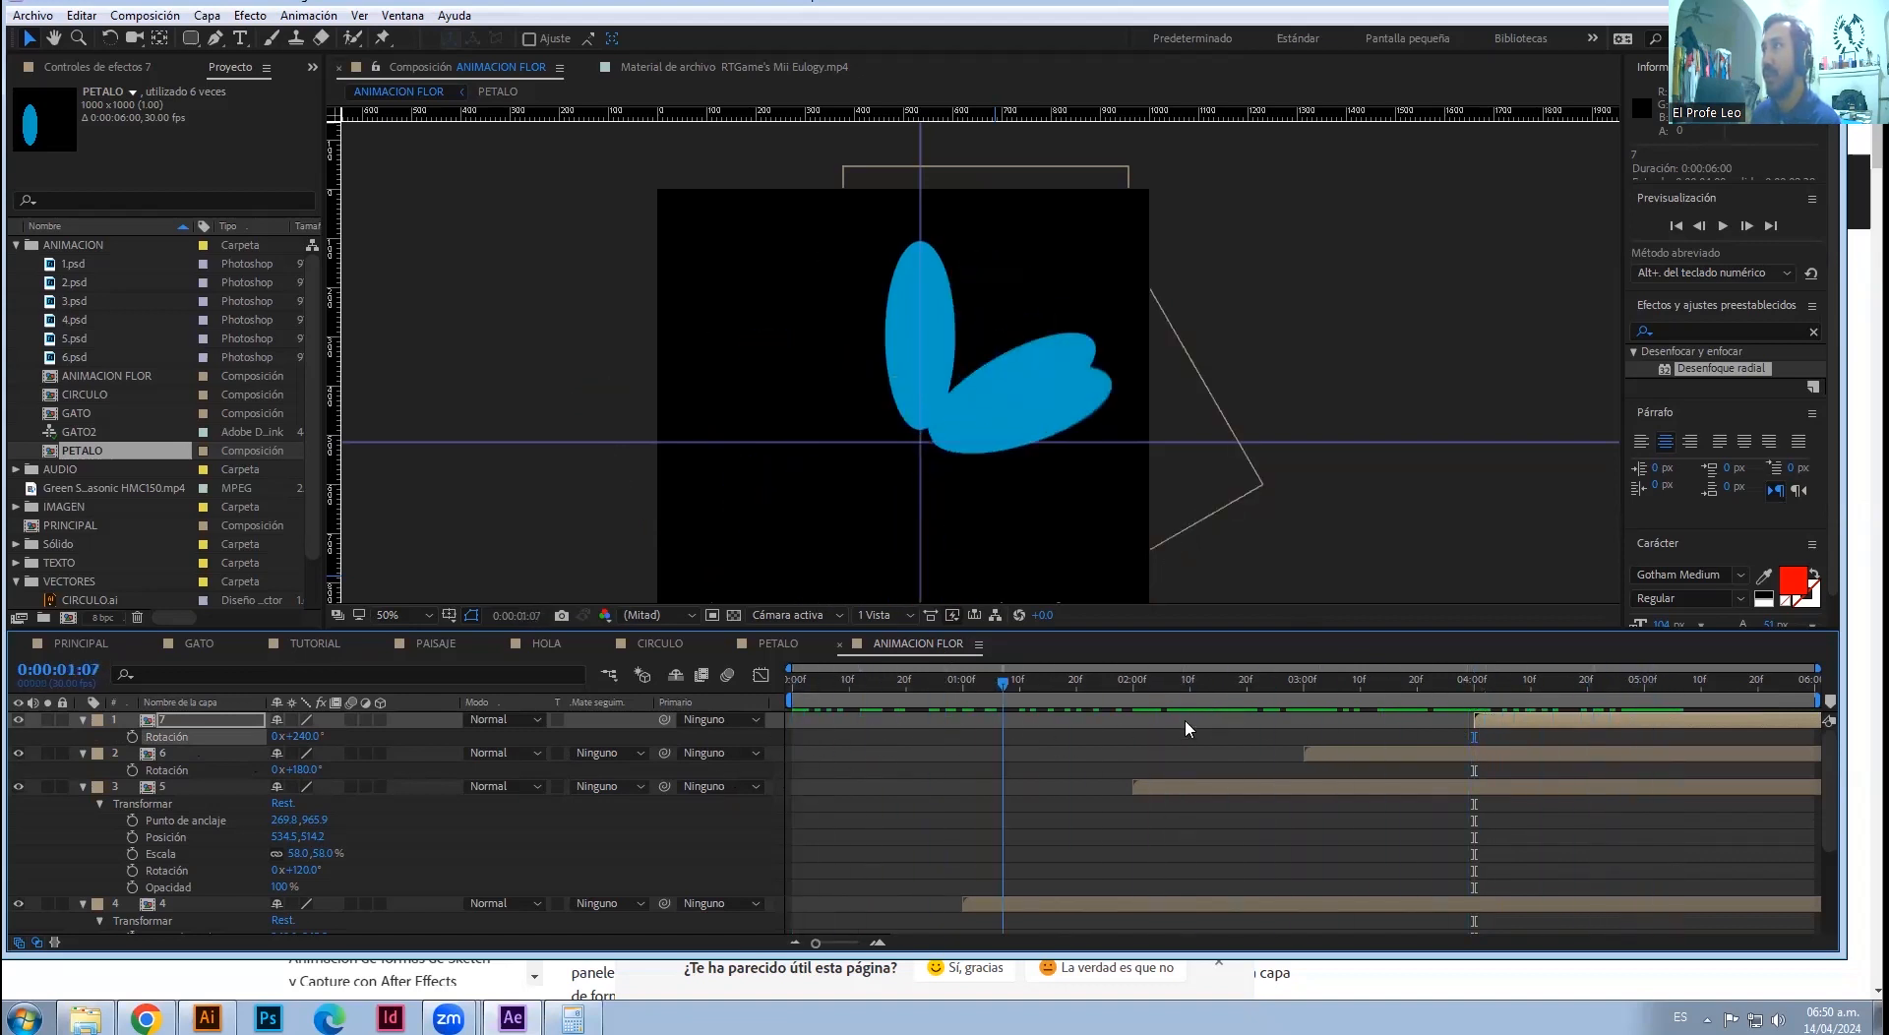
# - Collapse the expanded properties of all the petal layers in ANIMACION FLOR
pyautogui.click(82, 753)
pyautogui.click(82, 769)
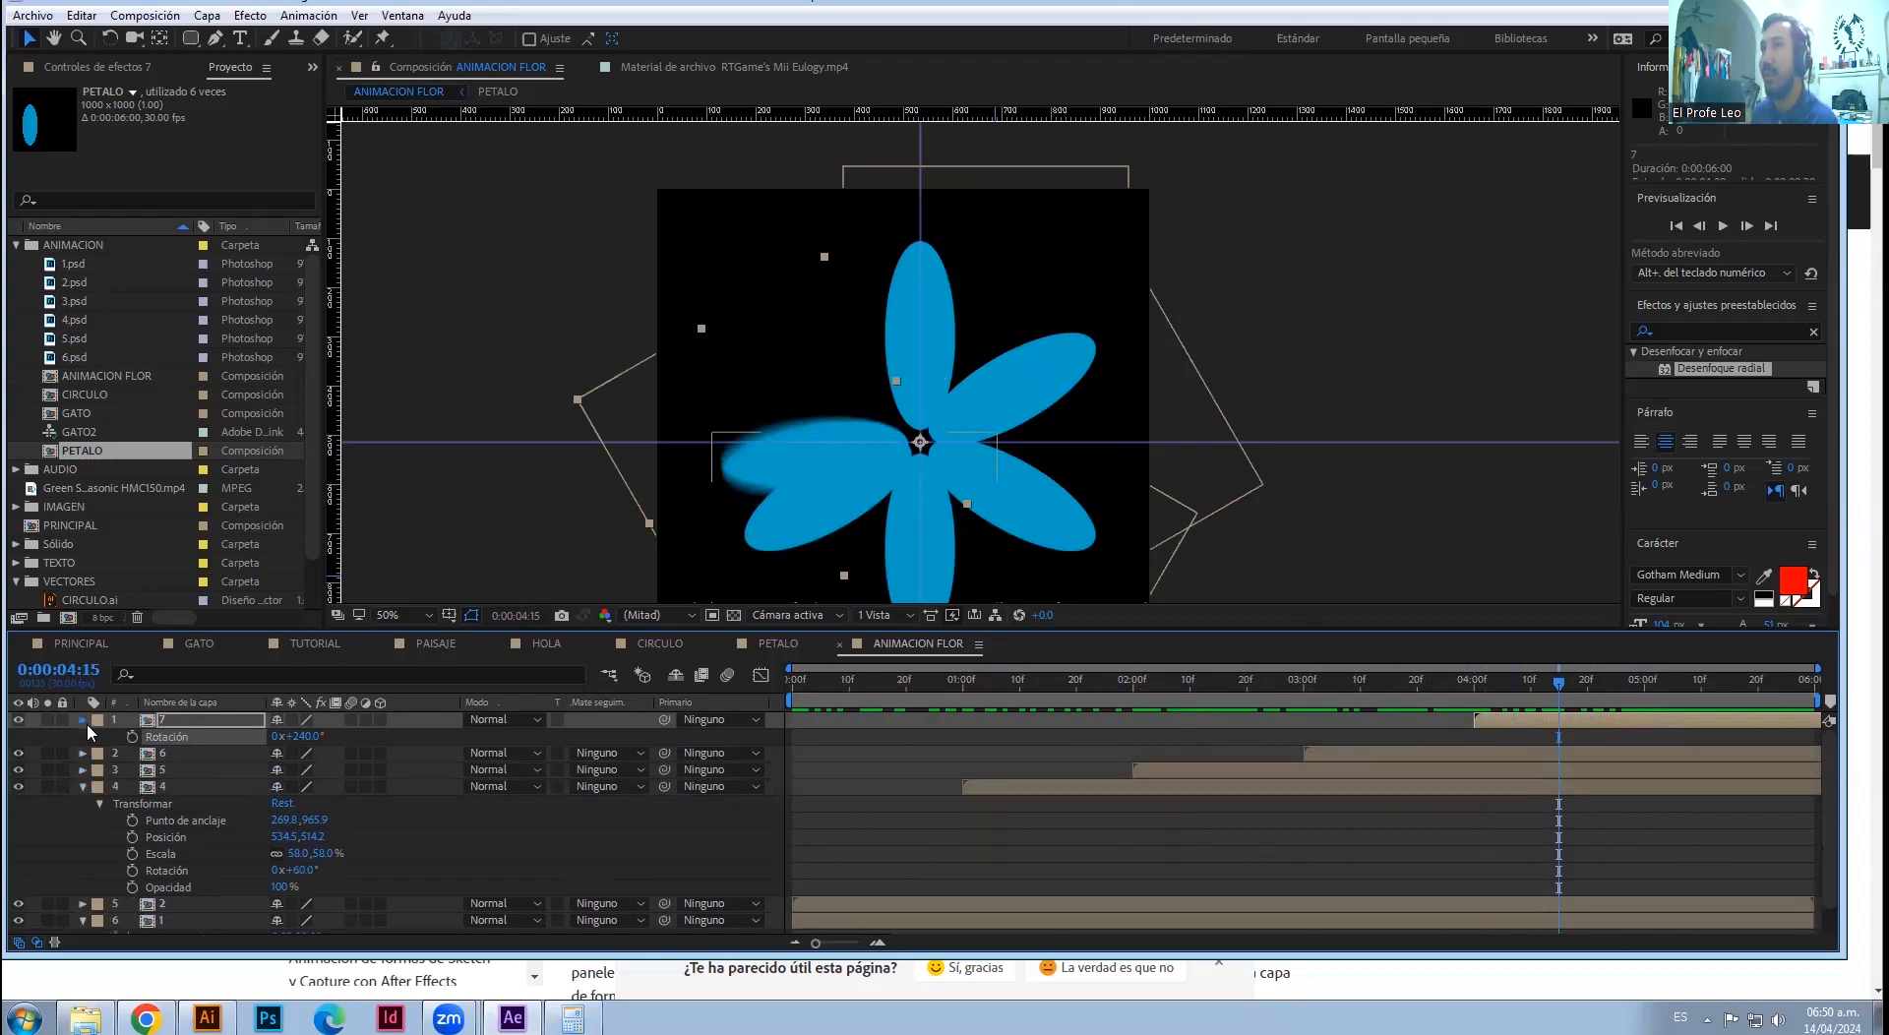
pyautogui.click(83, 719)
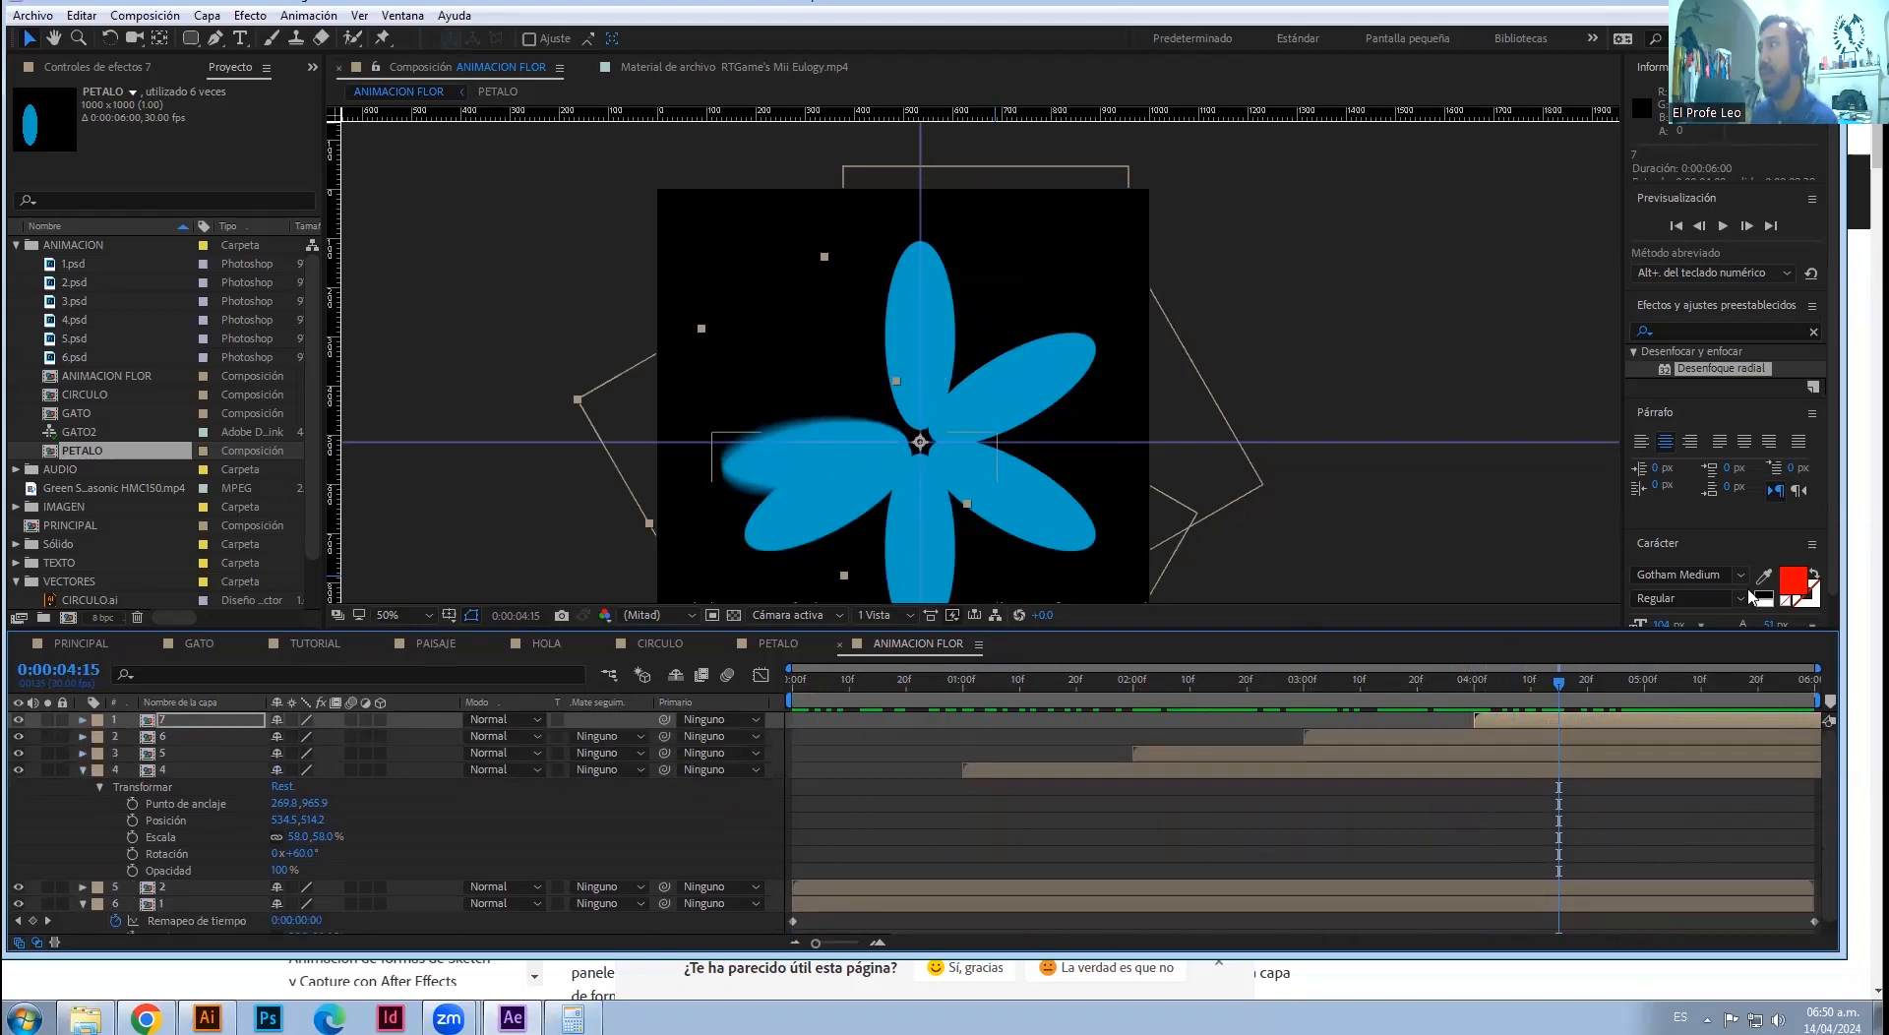
pyautogui.click(83, 736)
pyautogui.click(82, 736)
pyautogui.click(83, 770)
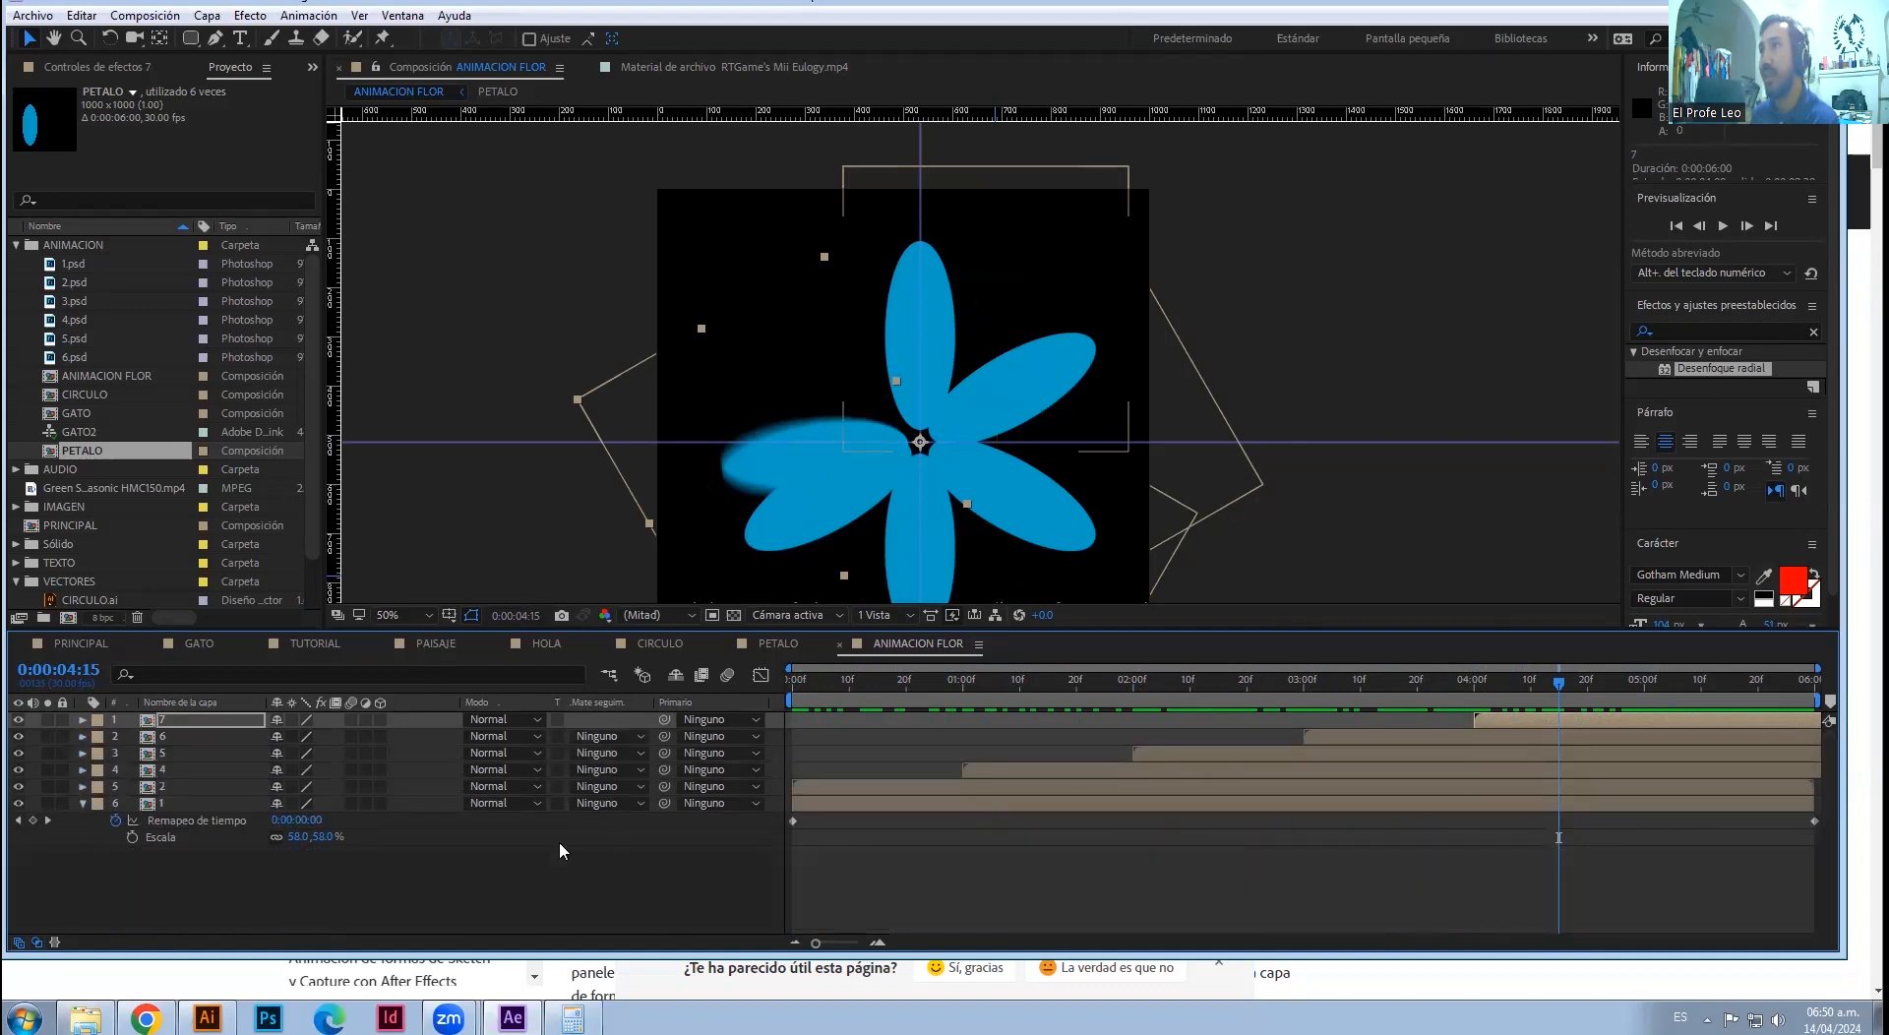
pyautogui.click(84, 805)
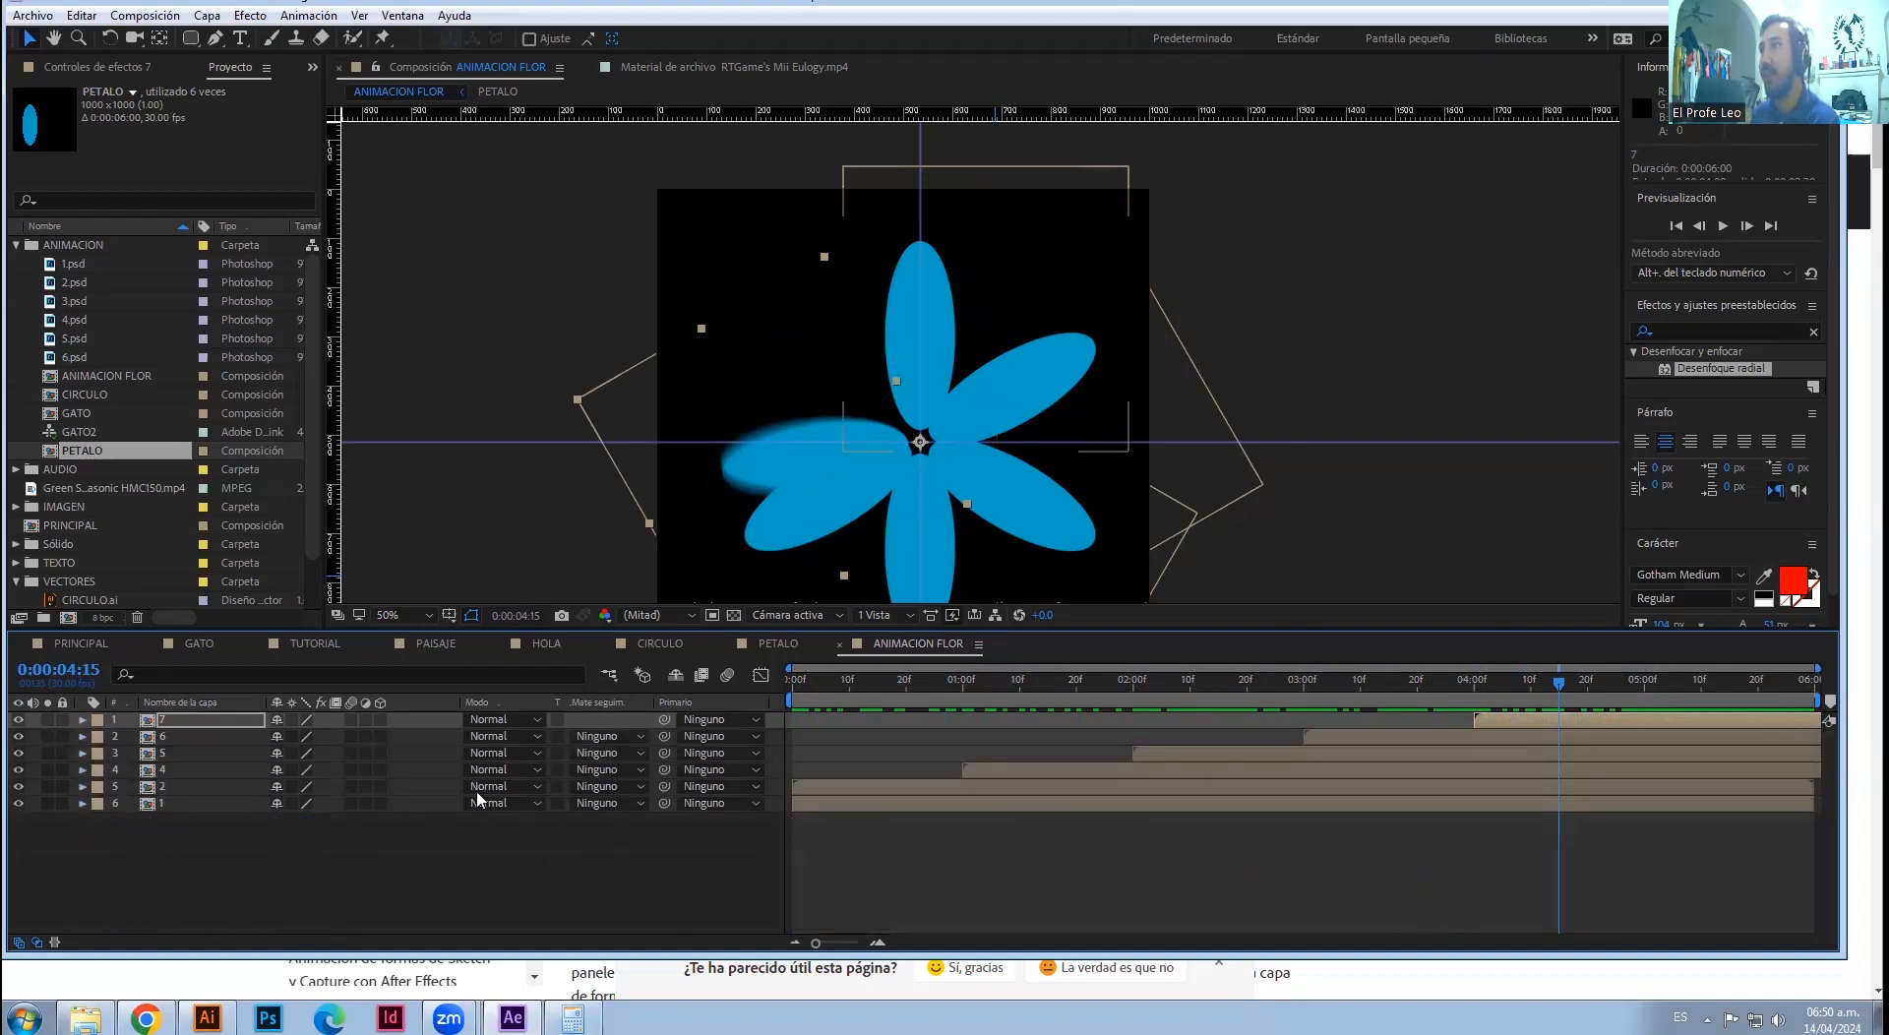
# - Scrub through the ANIMACION FLOR timeline and check how the petals unfold around the center
pyautogui.click(1490, 725)
pyautogui.moveTo(1554, 688); pyautogui.dragTo(1042, 821)
pyautogui.click(1045, 790)
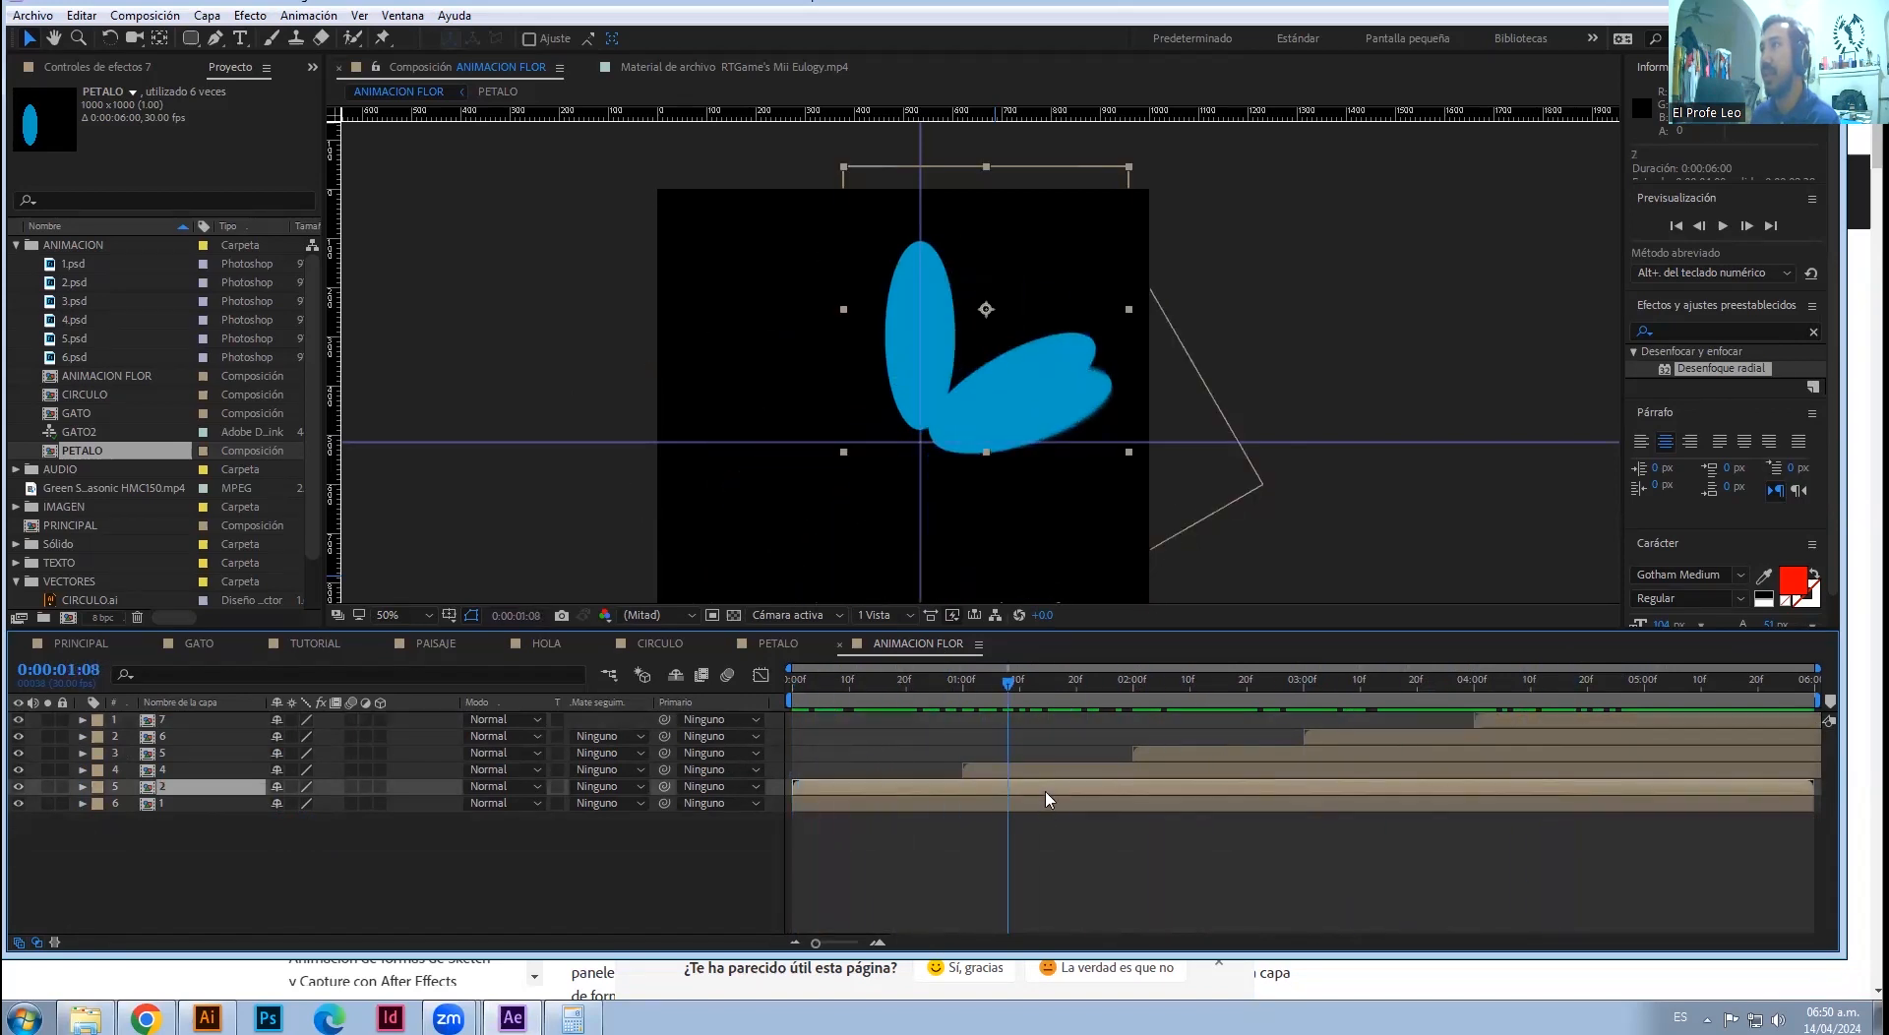
pyautogui.click(791, 645)
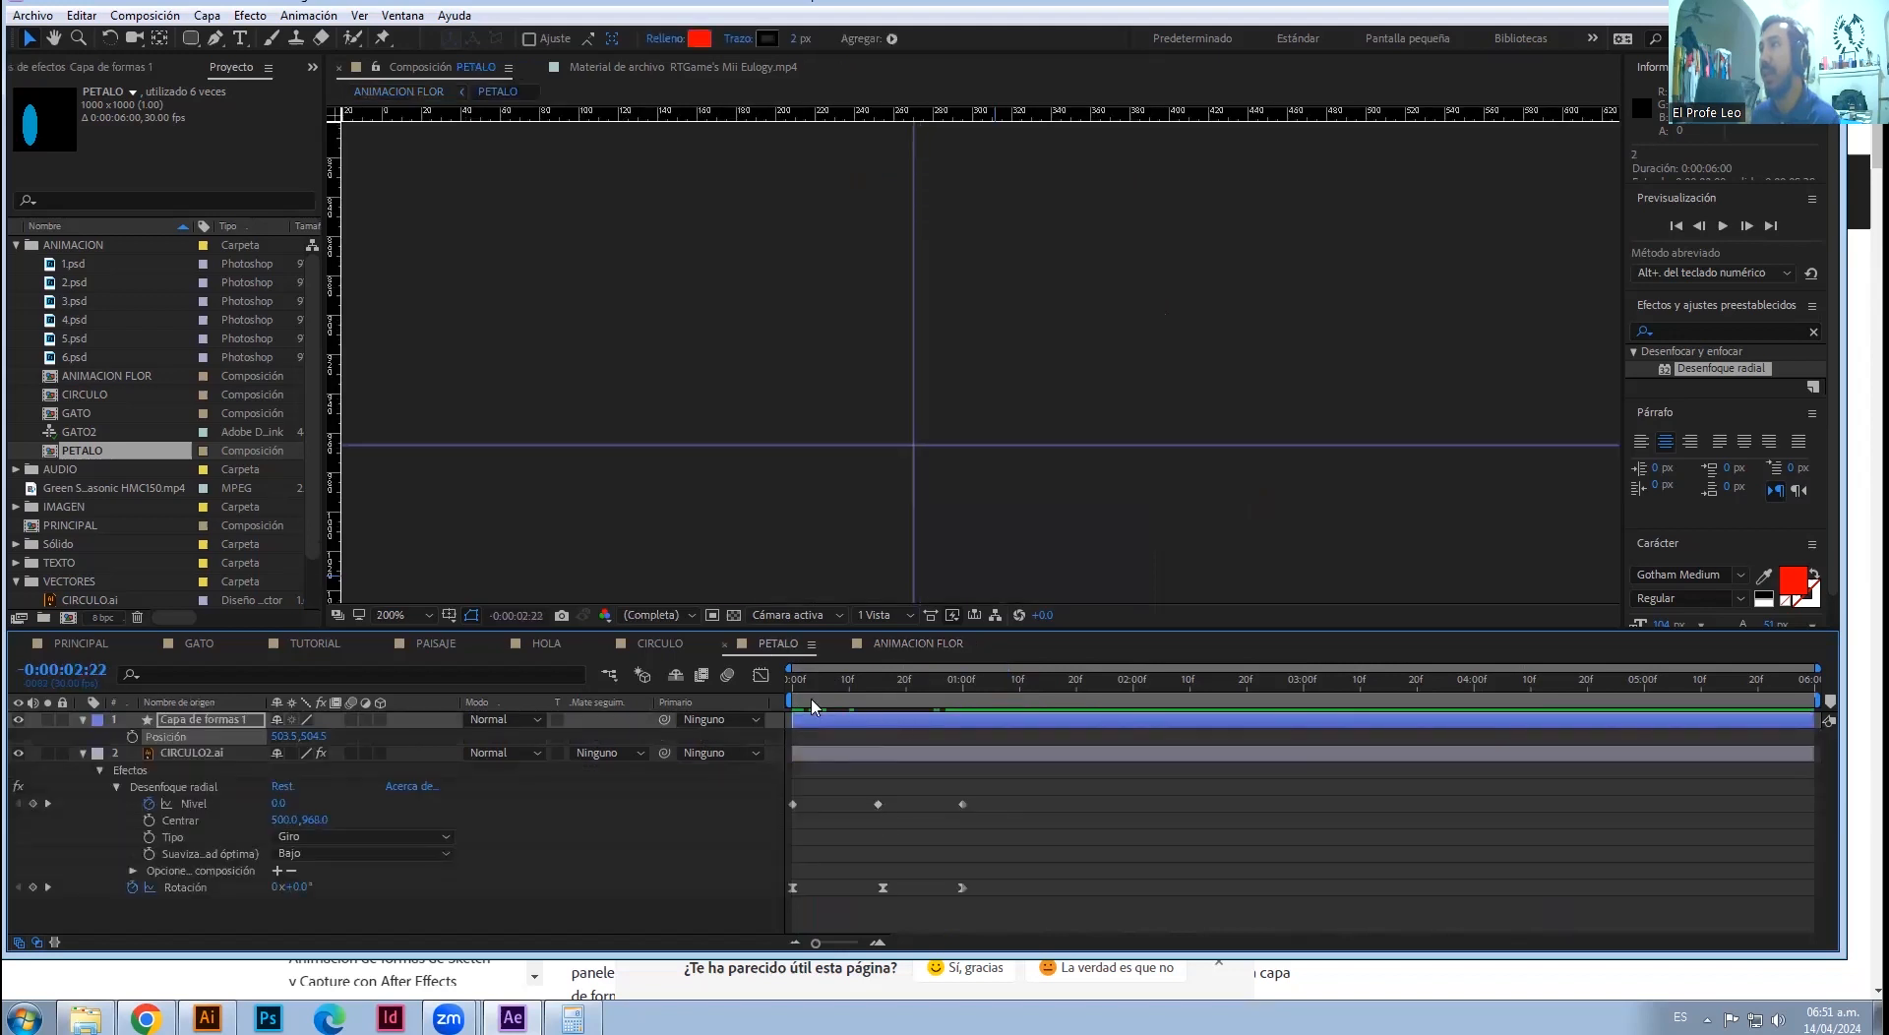
pyautogui.click(901, 645)
pyautogui.moveTo(852, 682); pyautogui.dragTo(1185, 673)
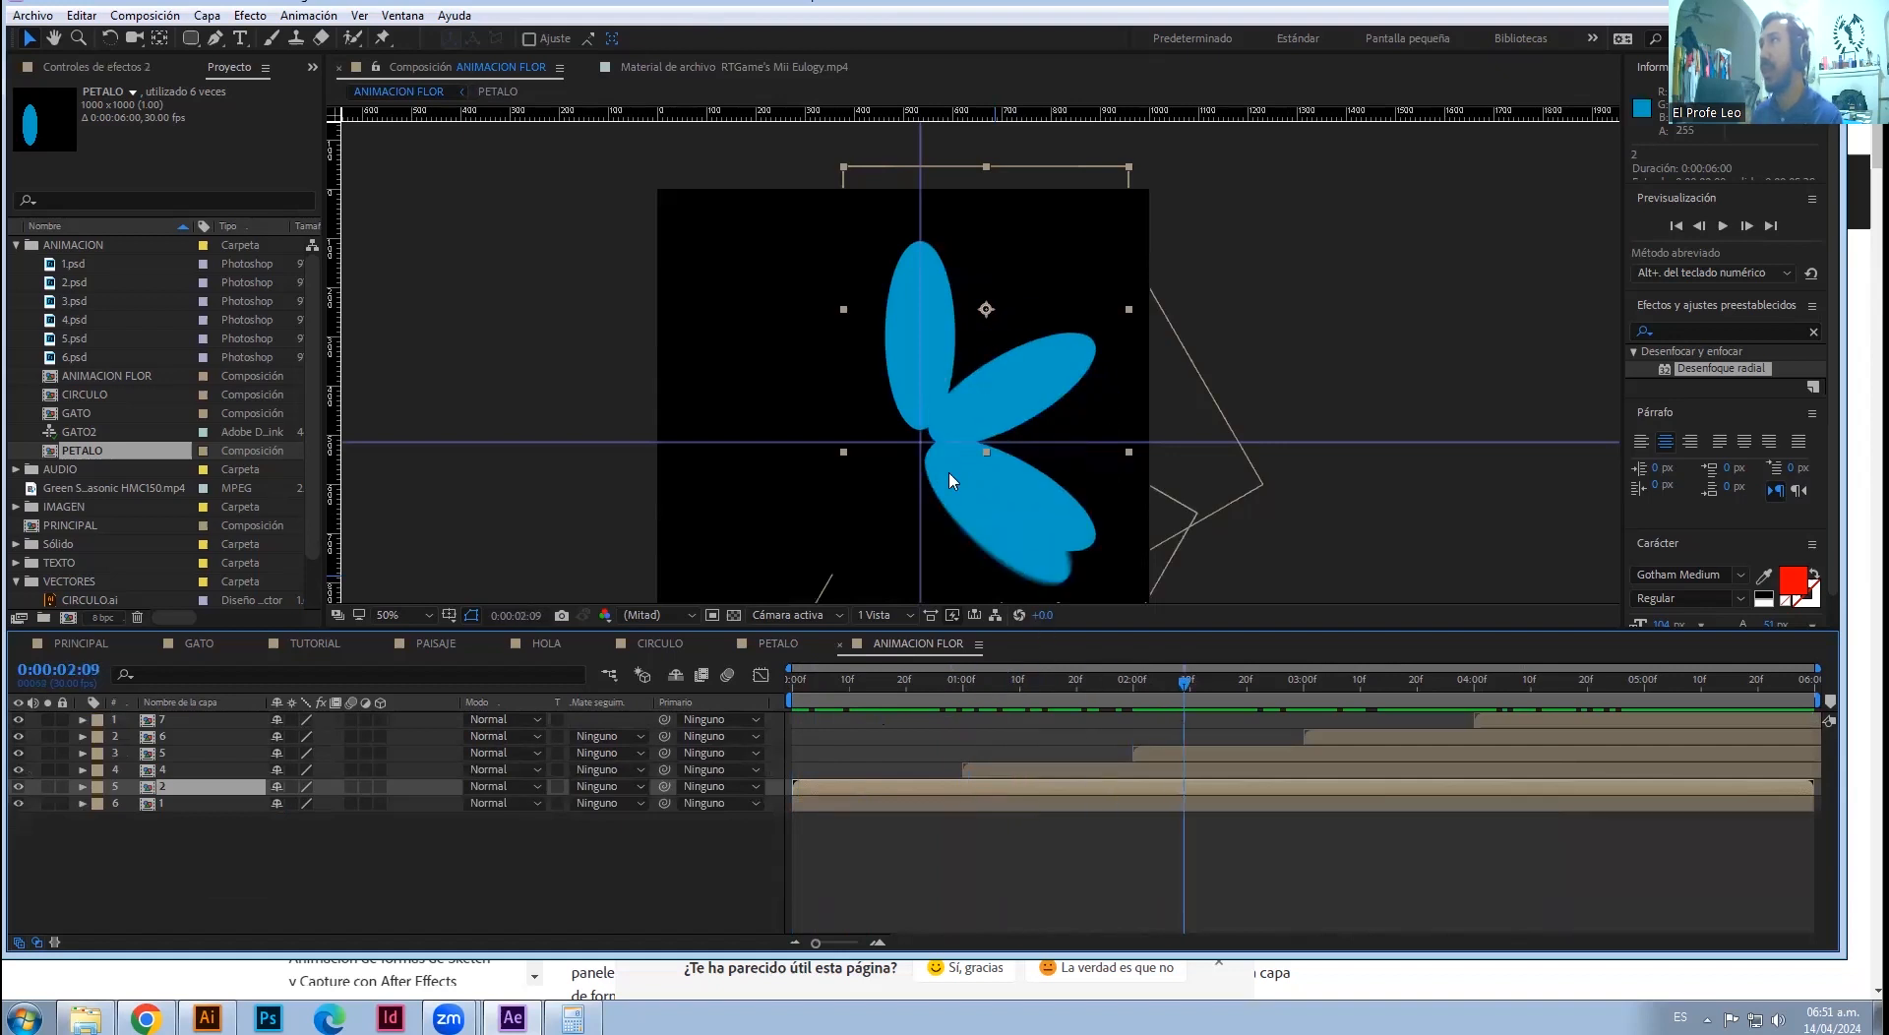
# - Hide the red marker layer Capa de formas 1 in the PETALO composition
pyautogui.click(779, 645)
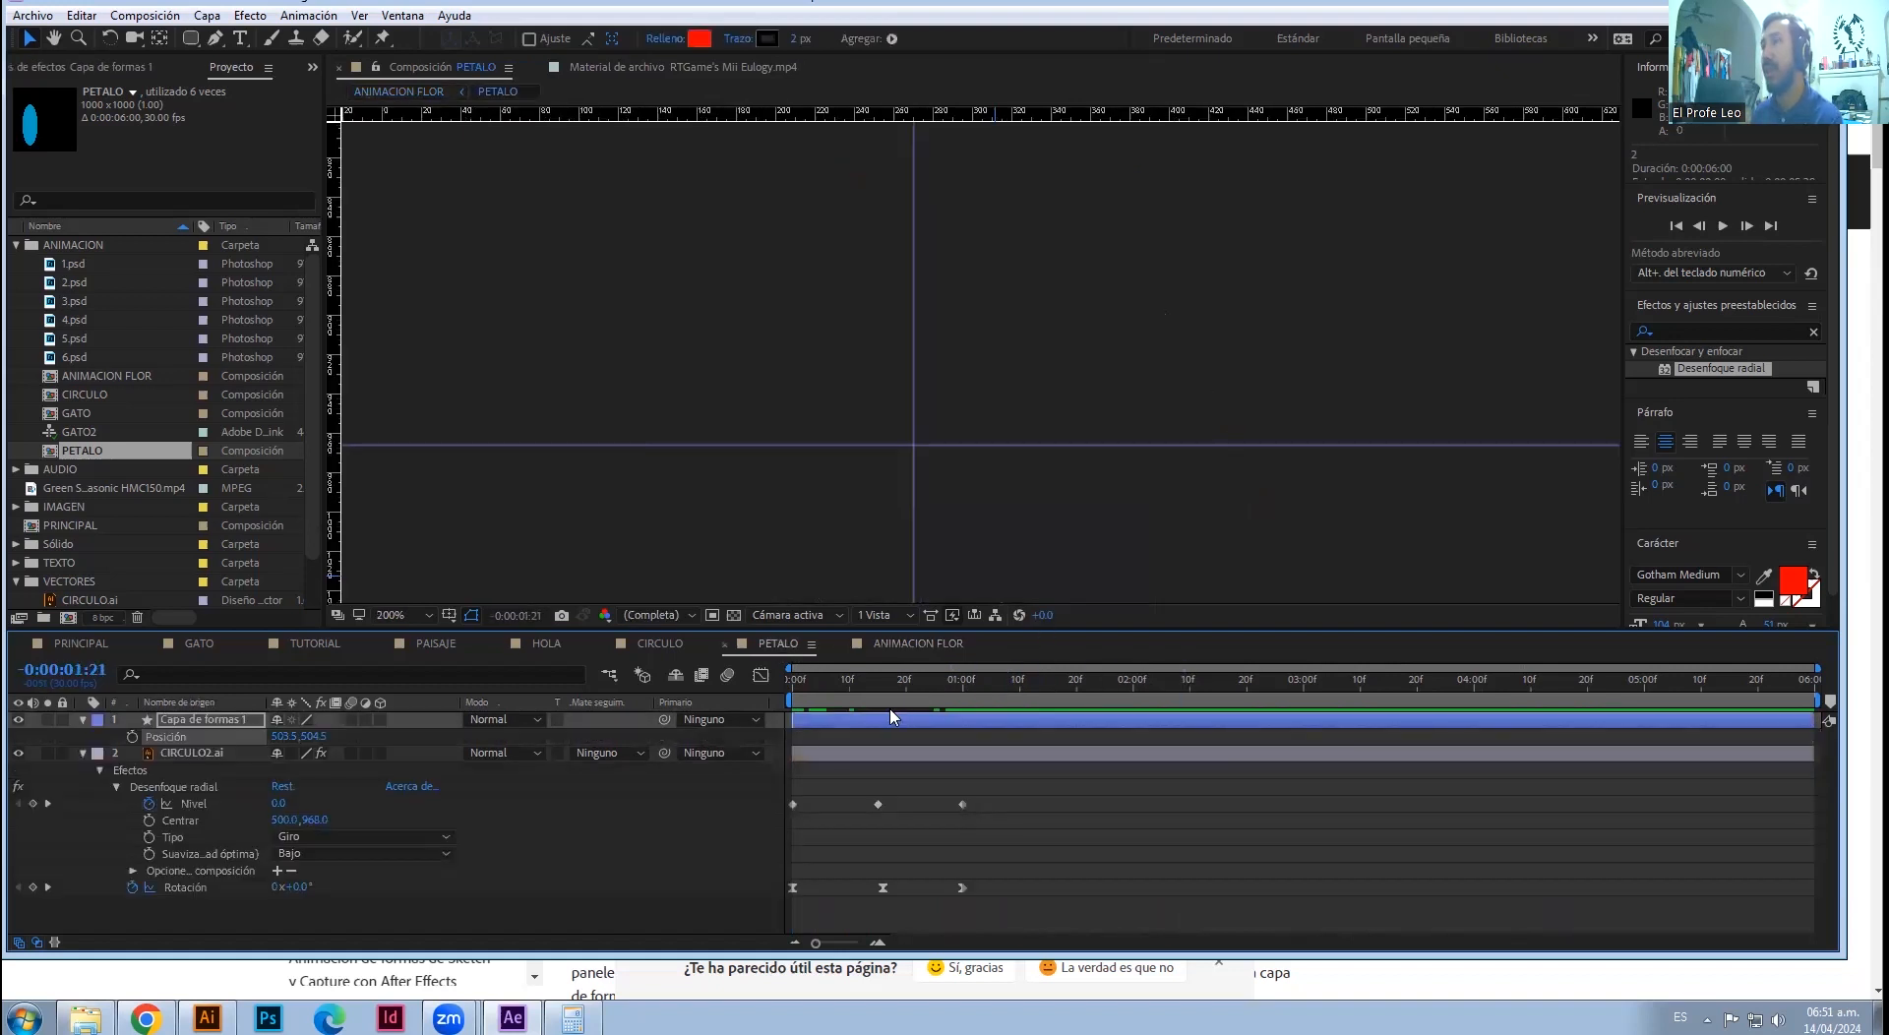
pyautogui.click(943, 687)
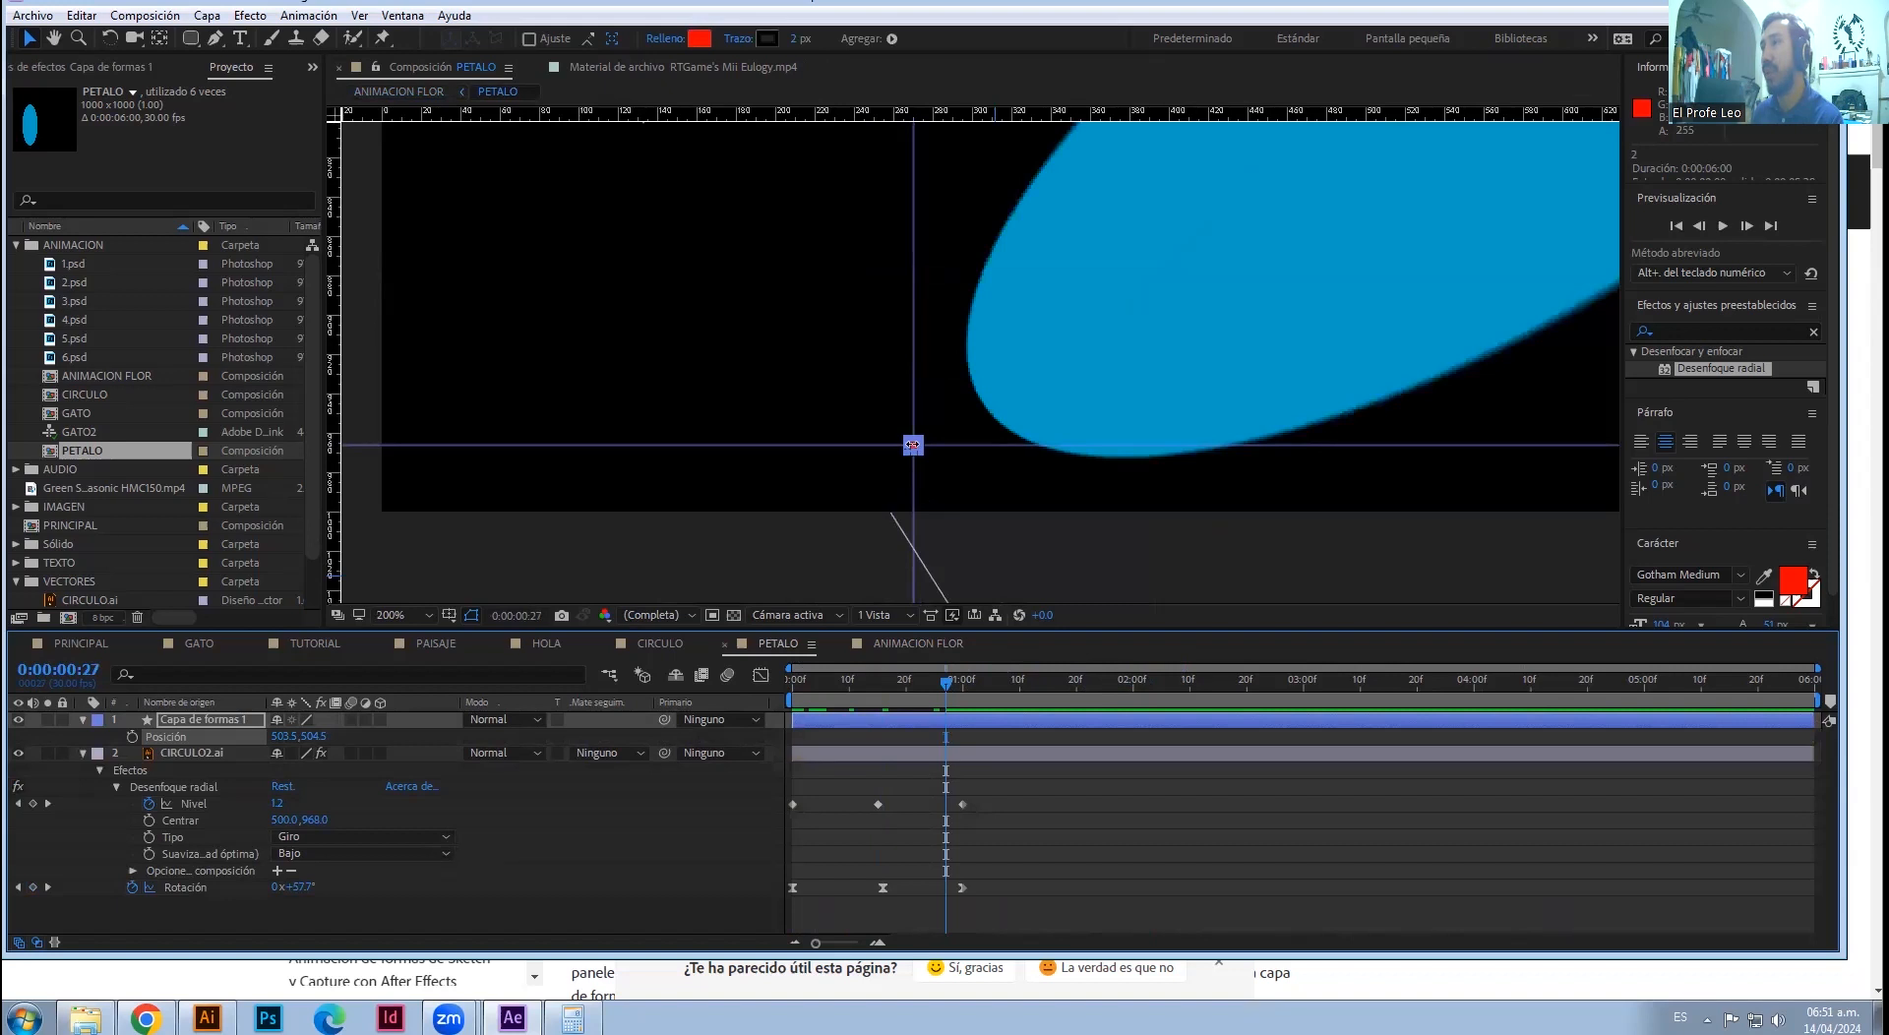
pyautogui.click(18, 722)
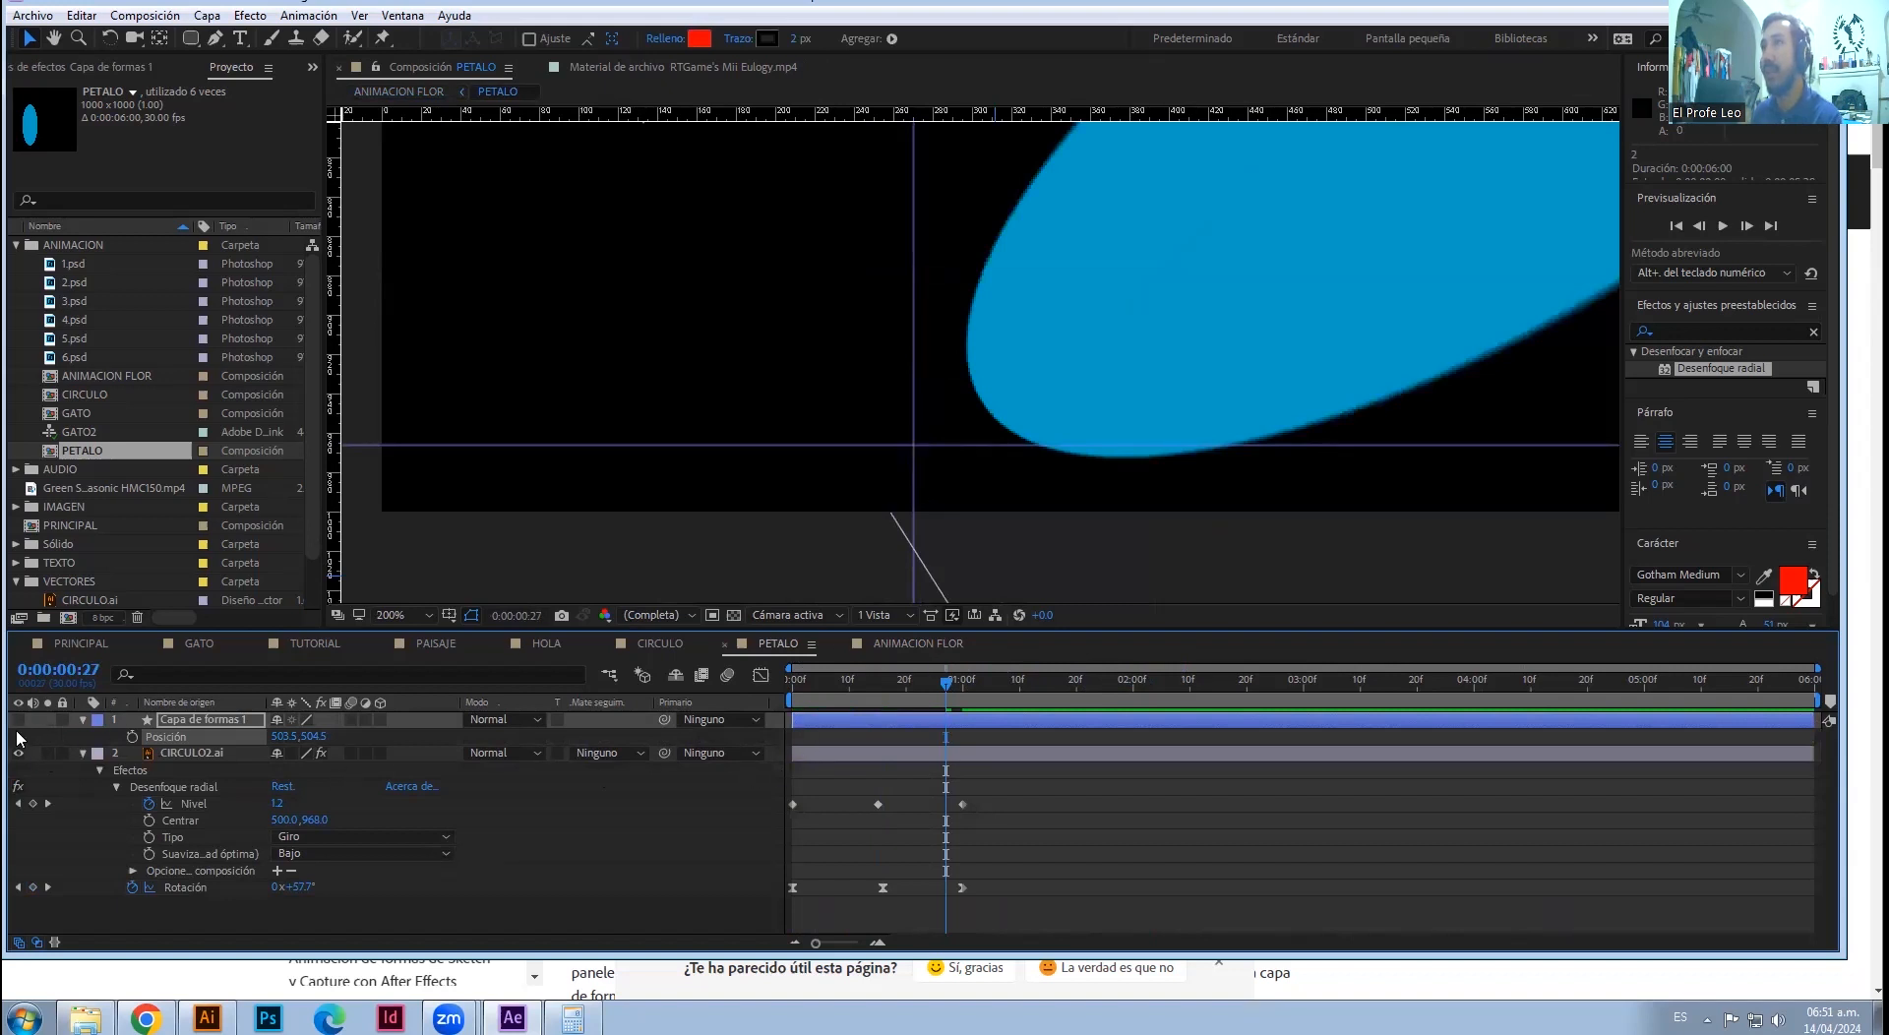
pyautogui.click(890, 718)
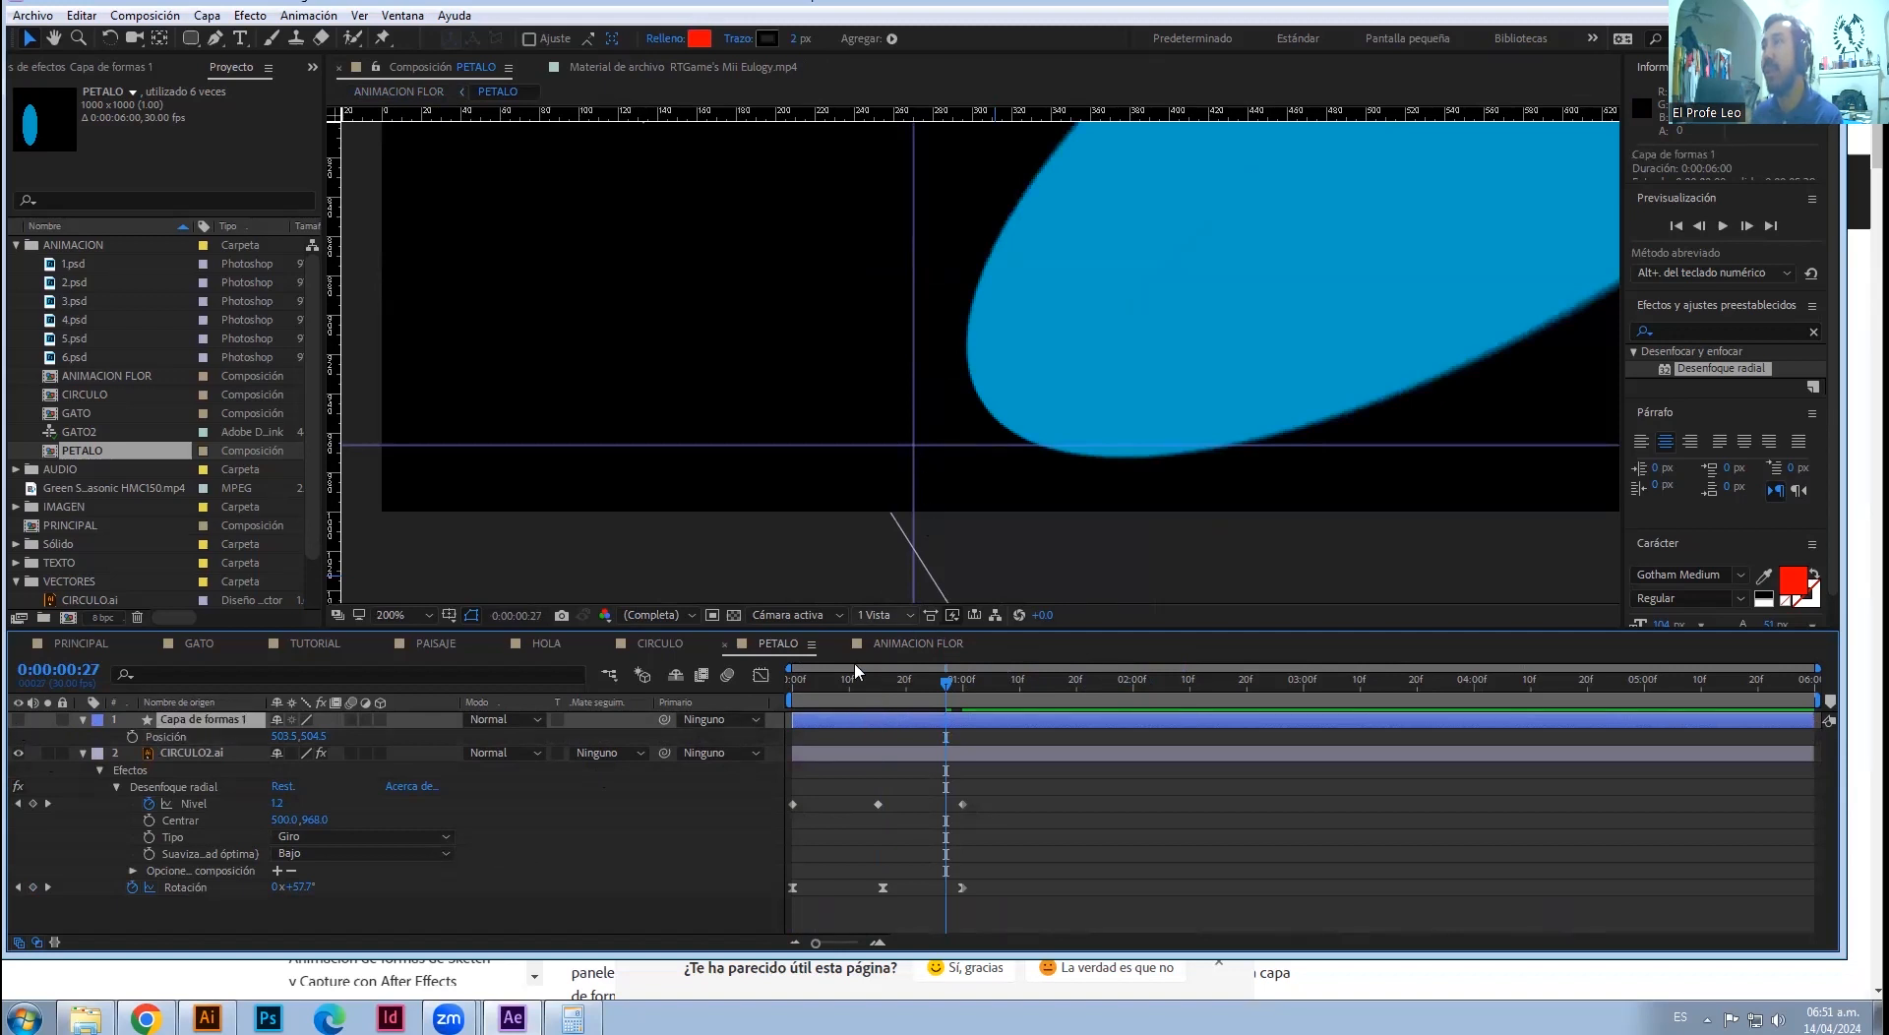
# - Inspect where the petals meet in ANIMACION FLOR and scrub the animation from the start with layer 1 selected
pyautogui.click(918, 643)
pyautogui.press('h')
pyautogui.moveTo(793, 462); pyautogui.dragTo(876, 279)
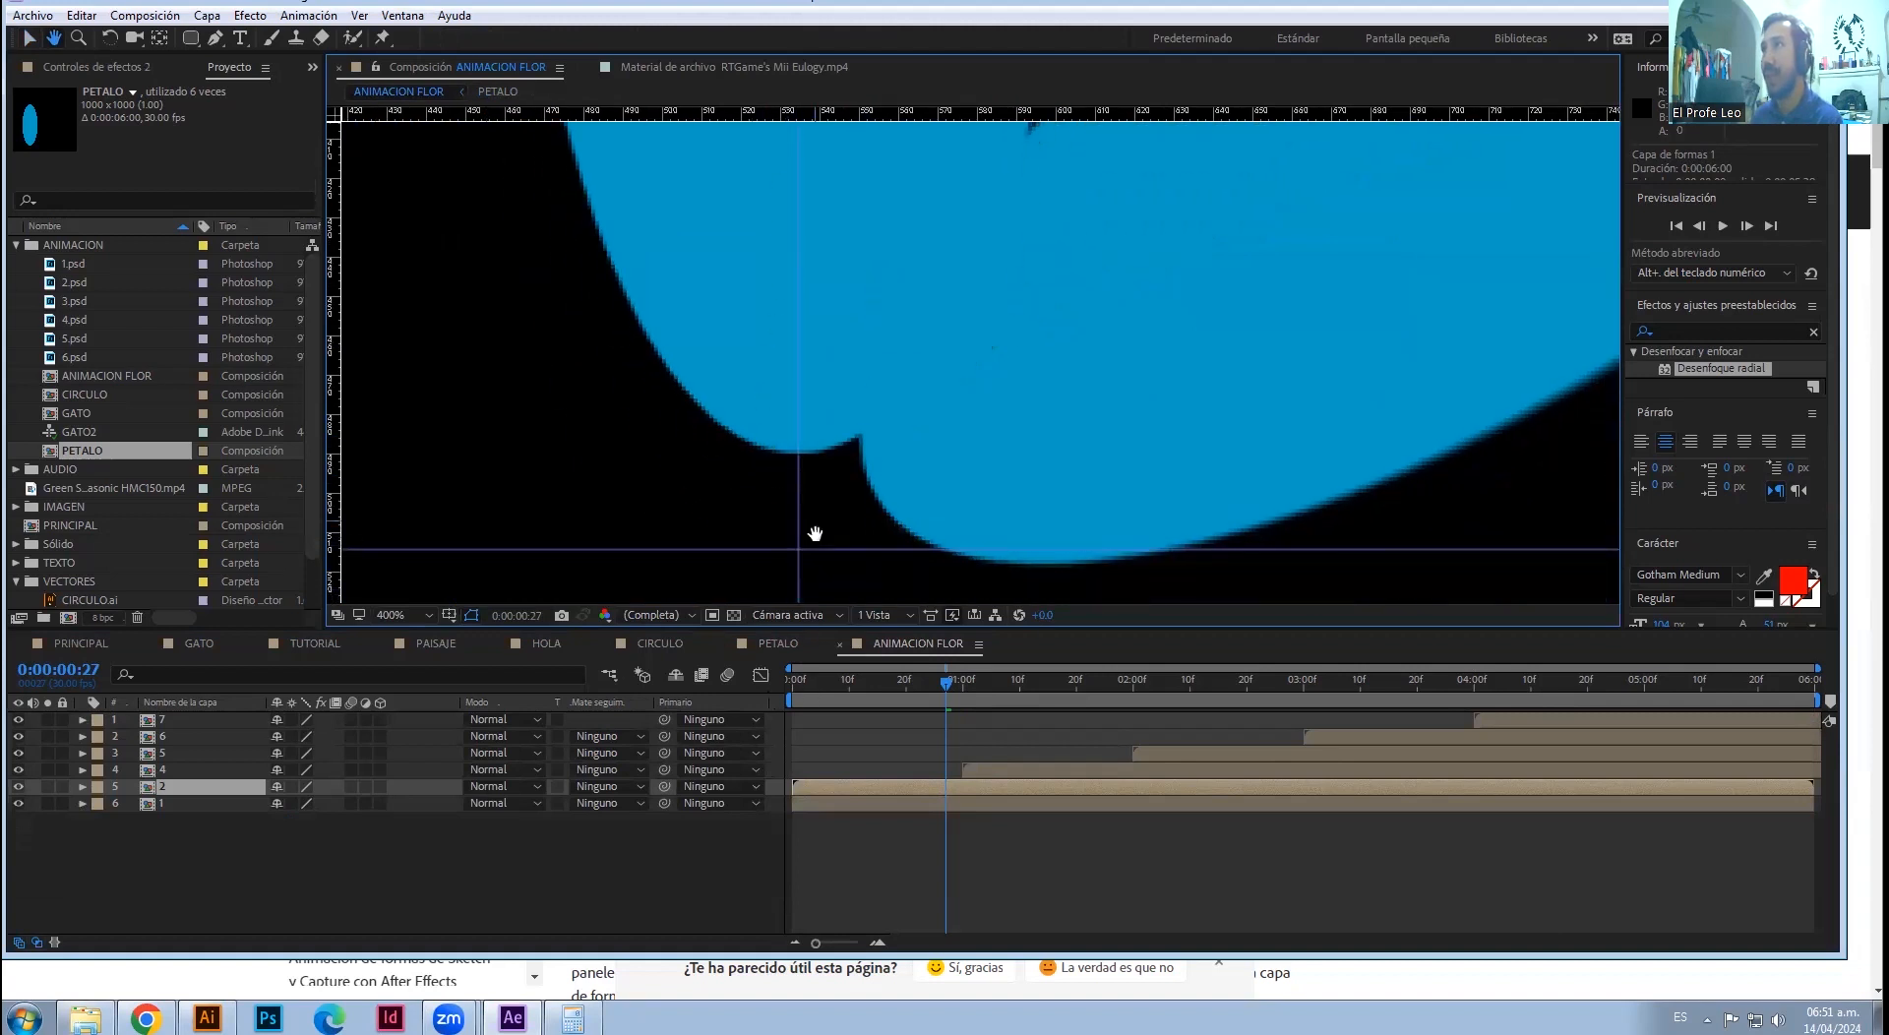
pyautogui.scroll(-2, 894, 502)
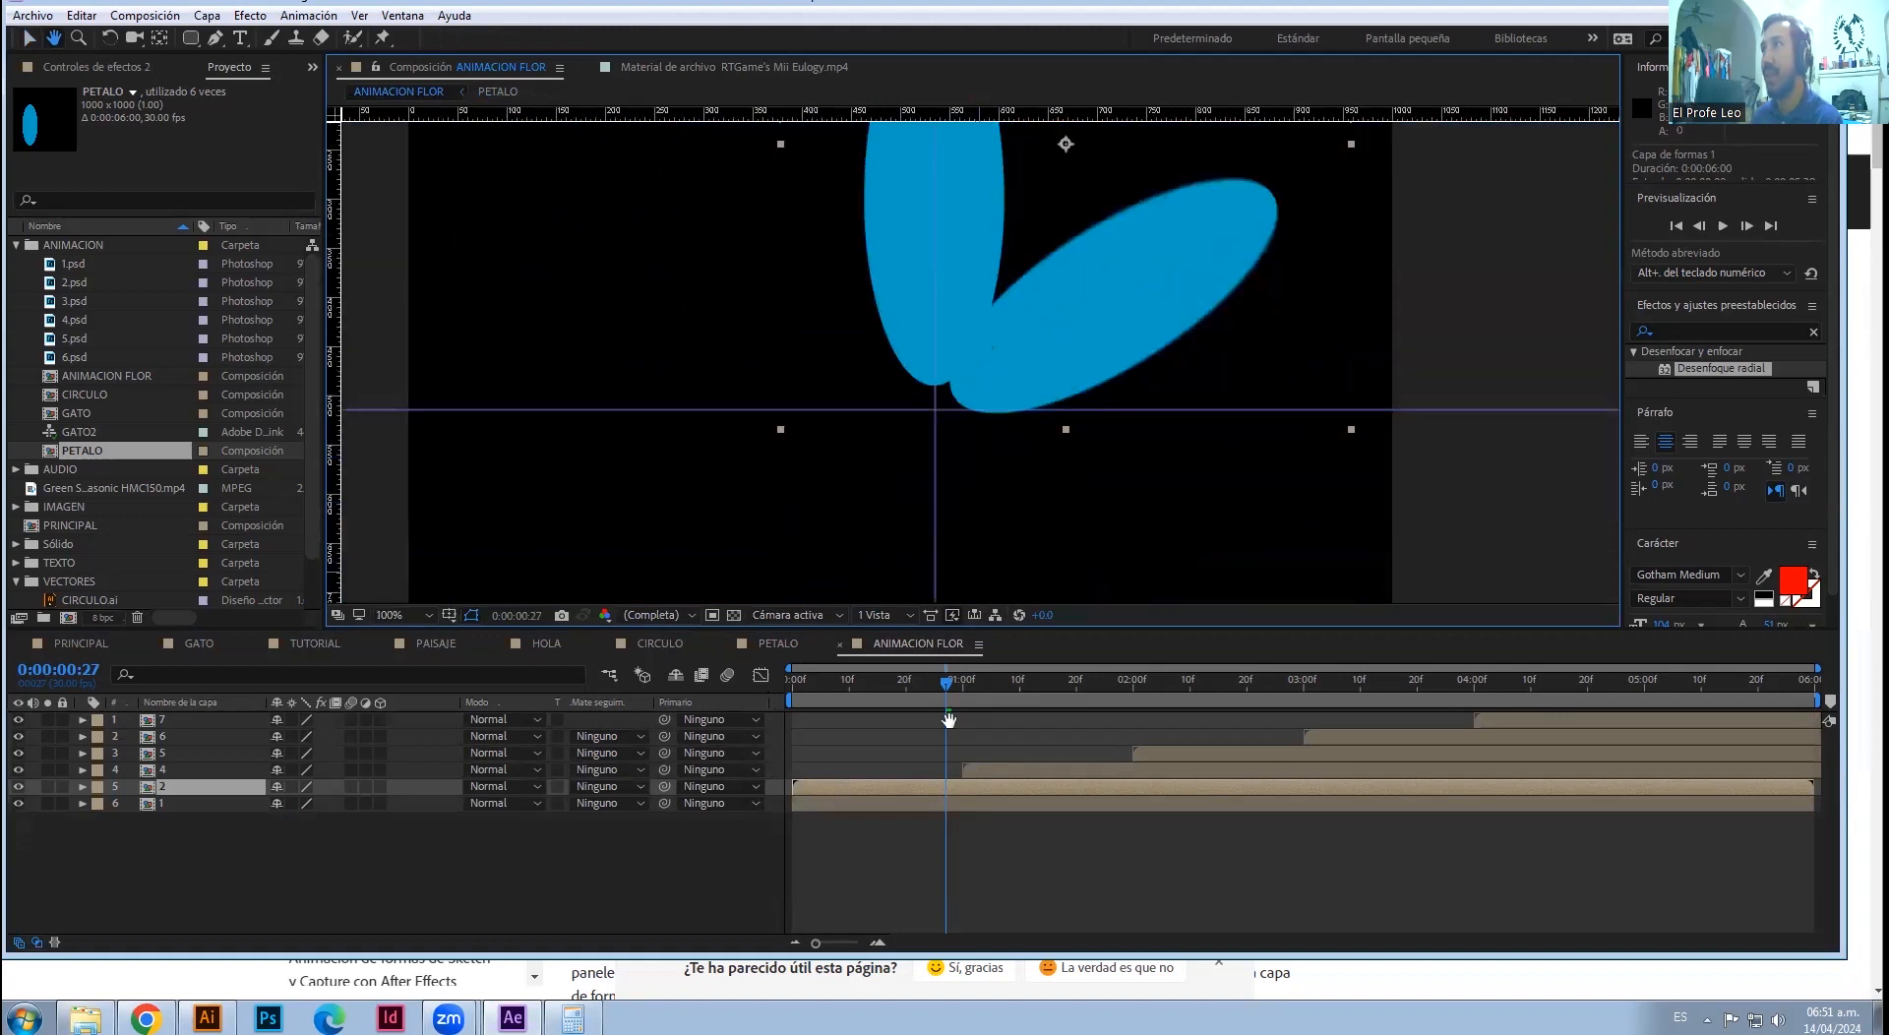
pyautogui.click(30, 38)
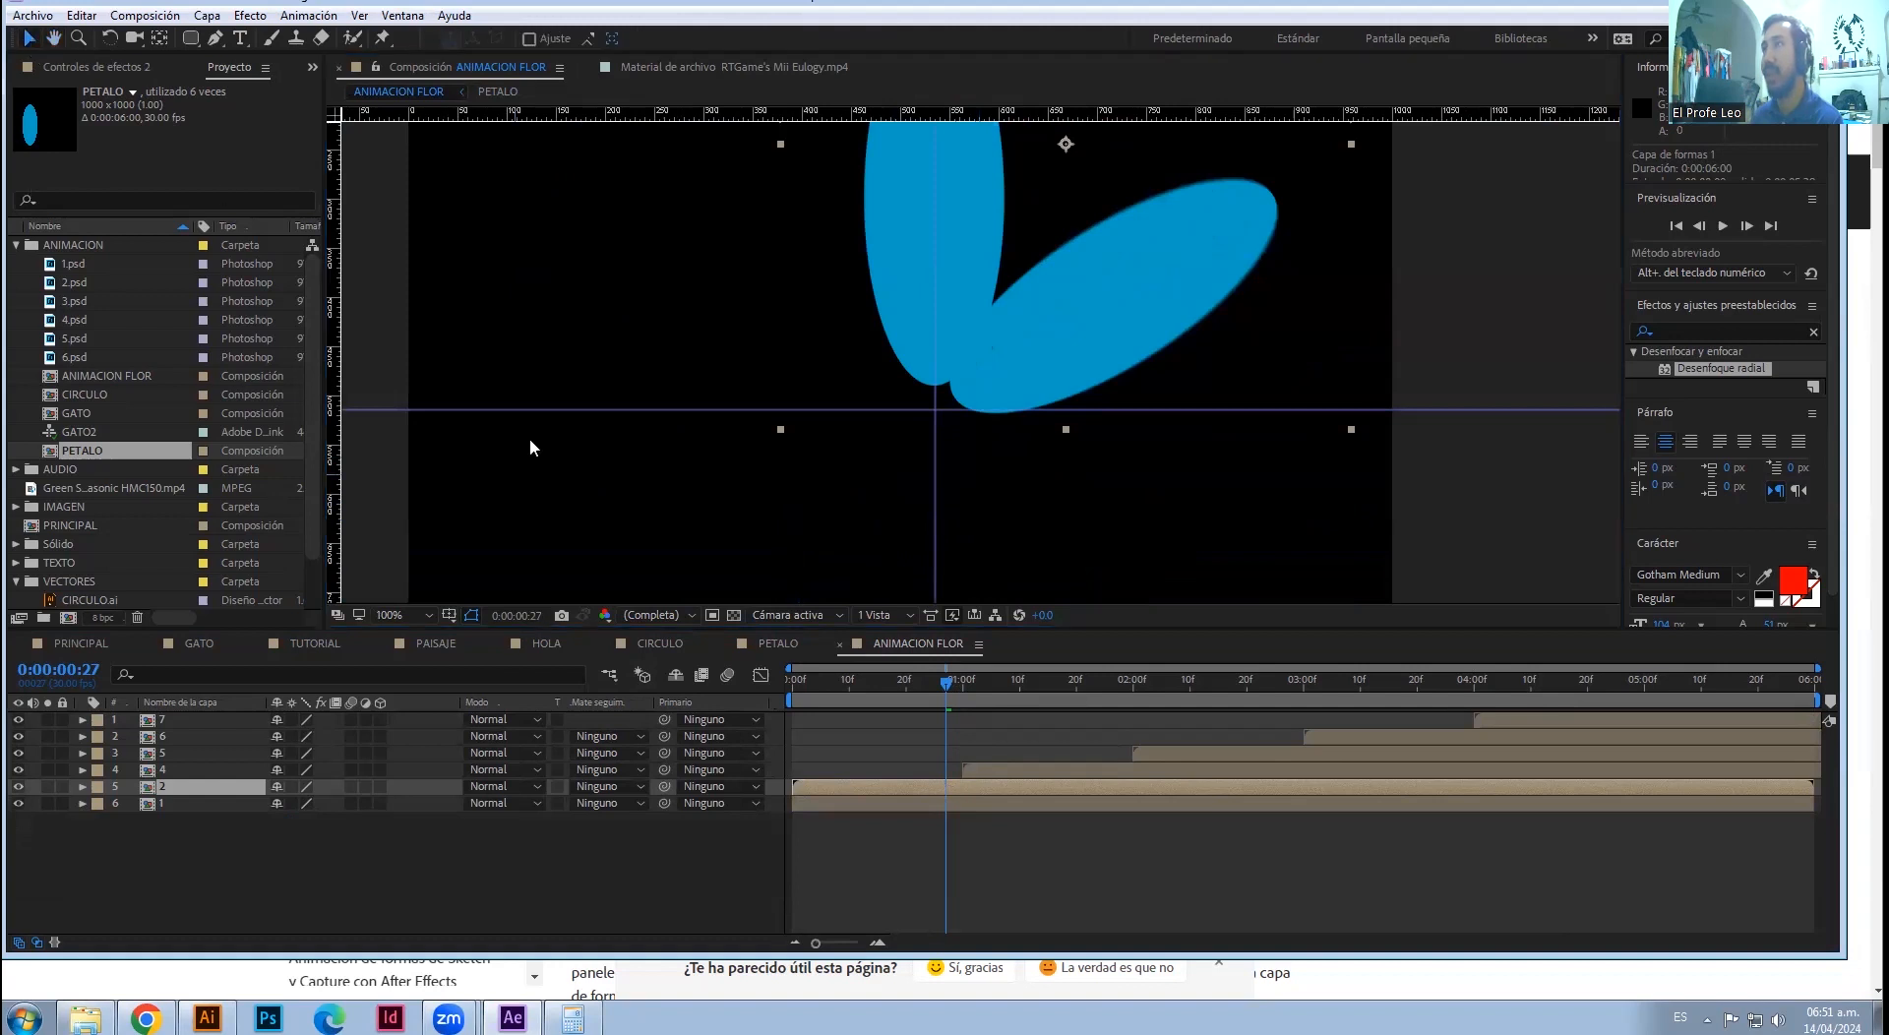
pyautogui.click(875, 804)
pyautogui.moveTo(952, 687); pyautogui.dragTo(941, 687)
pyautogui.moveTo(793, 681); pyautogui.dragTo(1577, 721)
pyautogui.moveTo(1381, 723); pyautogui.dragTo(1459, 699)
pyautogui.moveTo(799, 683); pyautogui.dragTo(791, 752)
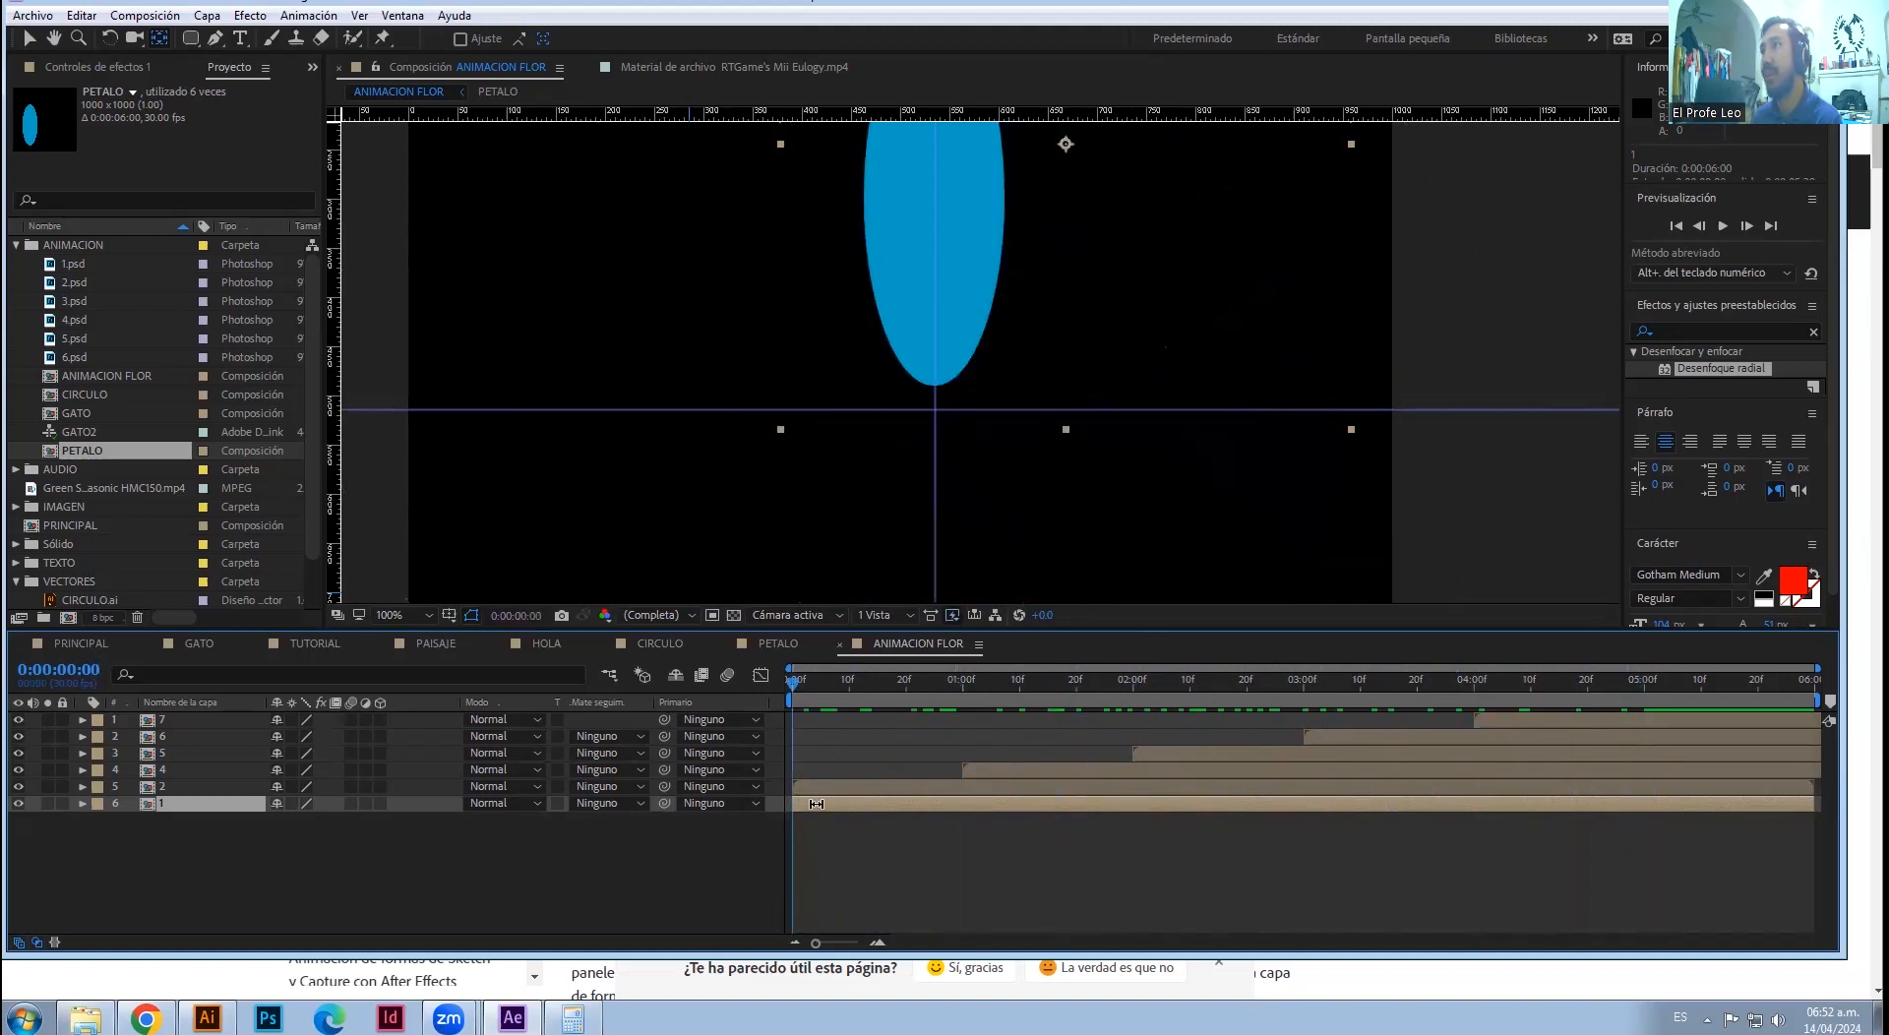
# - Review petal layer 1's transform values, time remapping option and keyframes, and play the animation
pyautogui.click(84, 803)
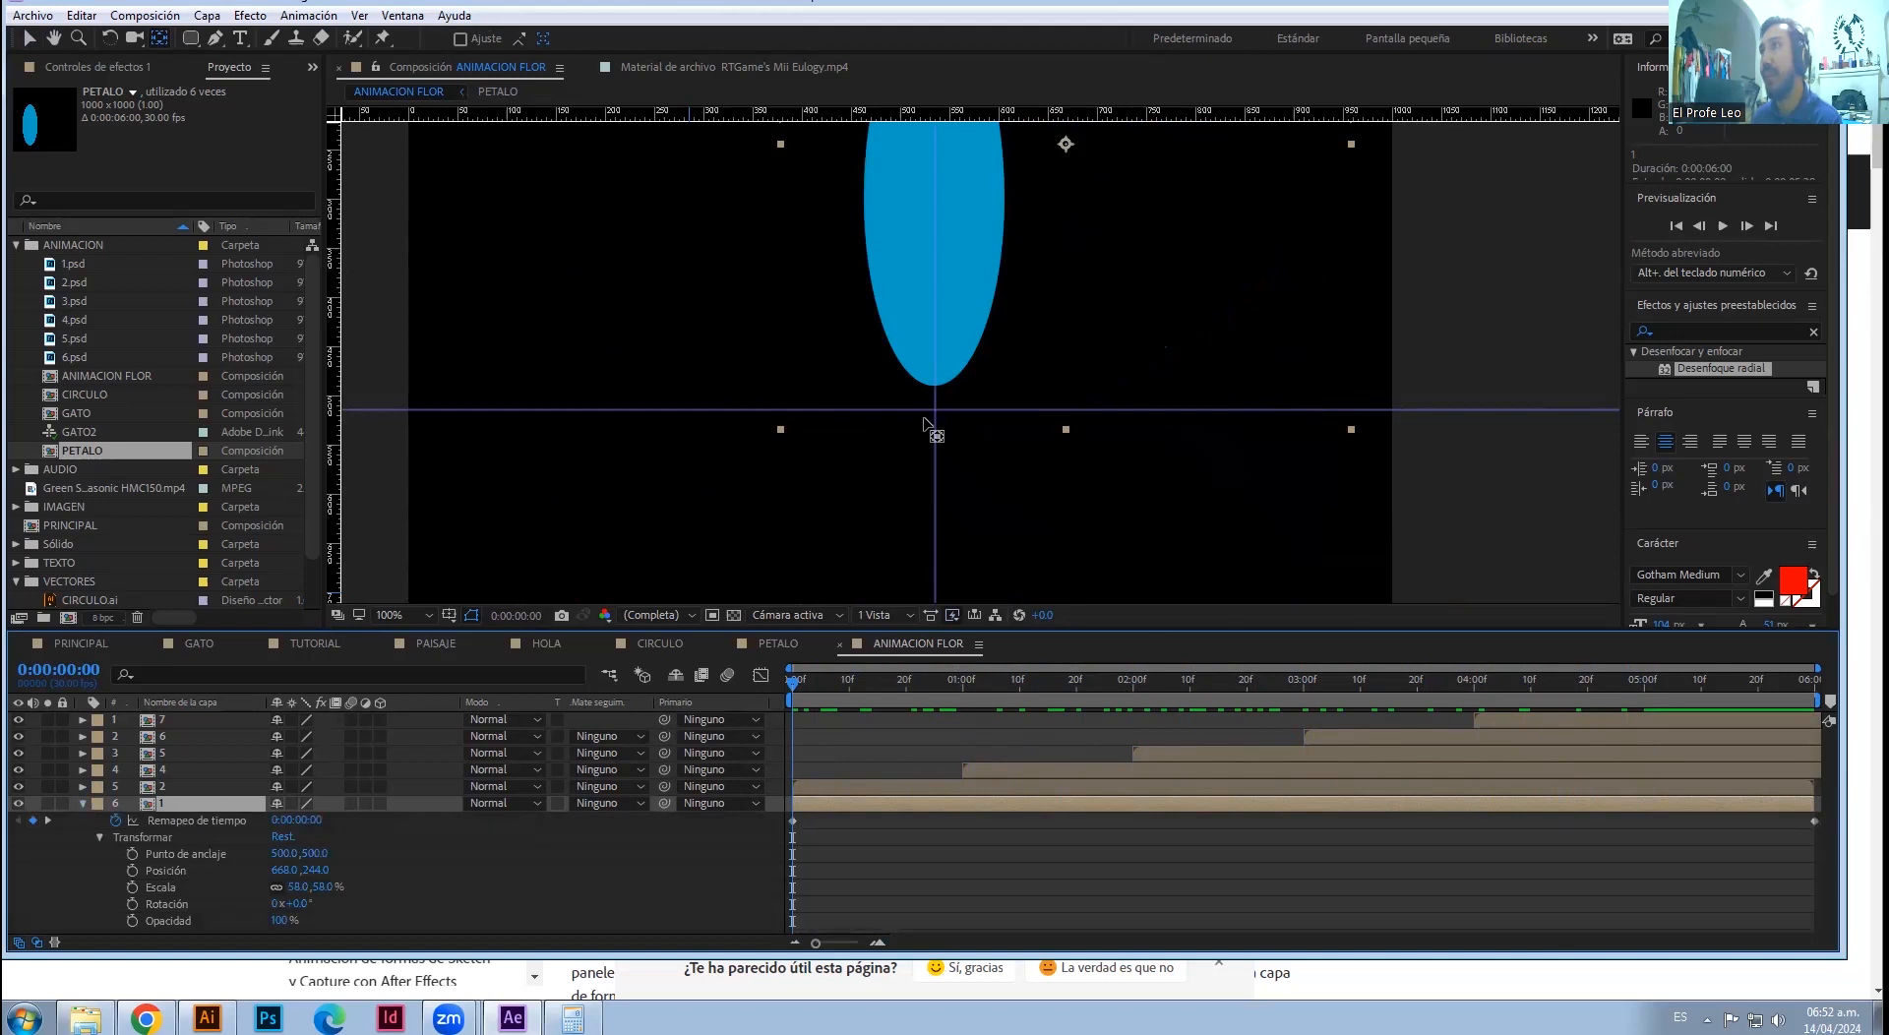
pyautogui.press(',')
pyautogui.press(',')
pyautogui.press(',')
pyautogui.press(',')
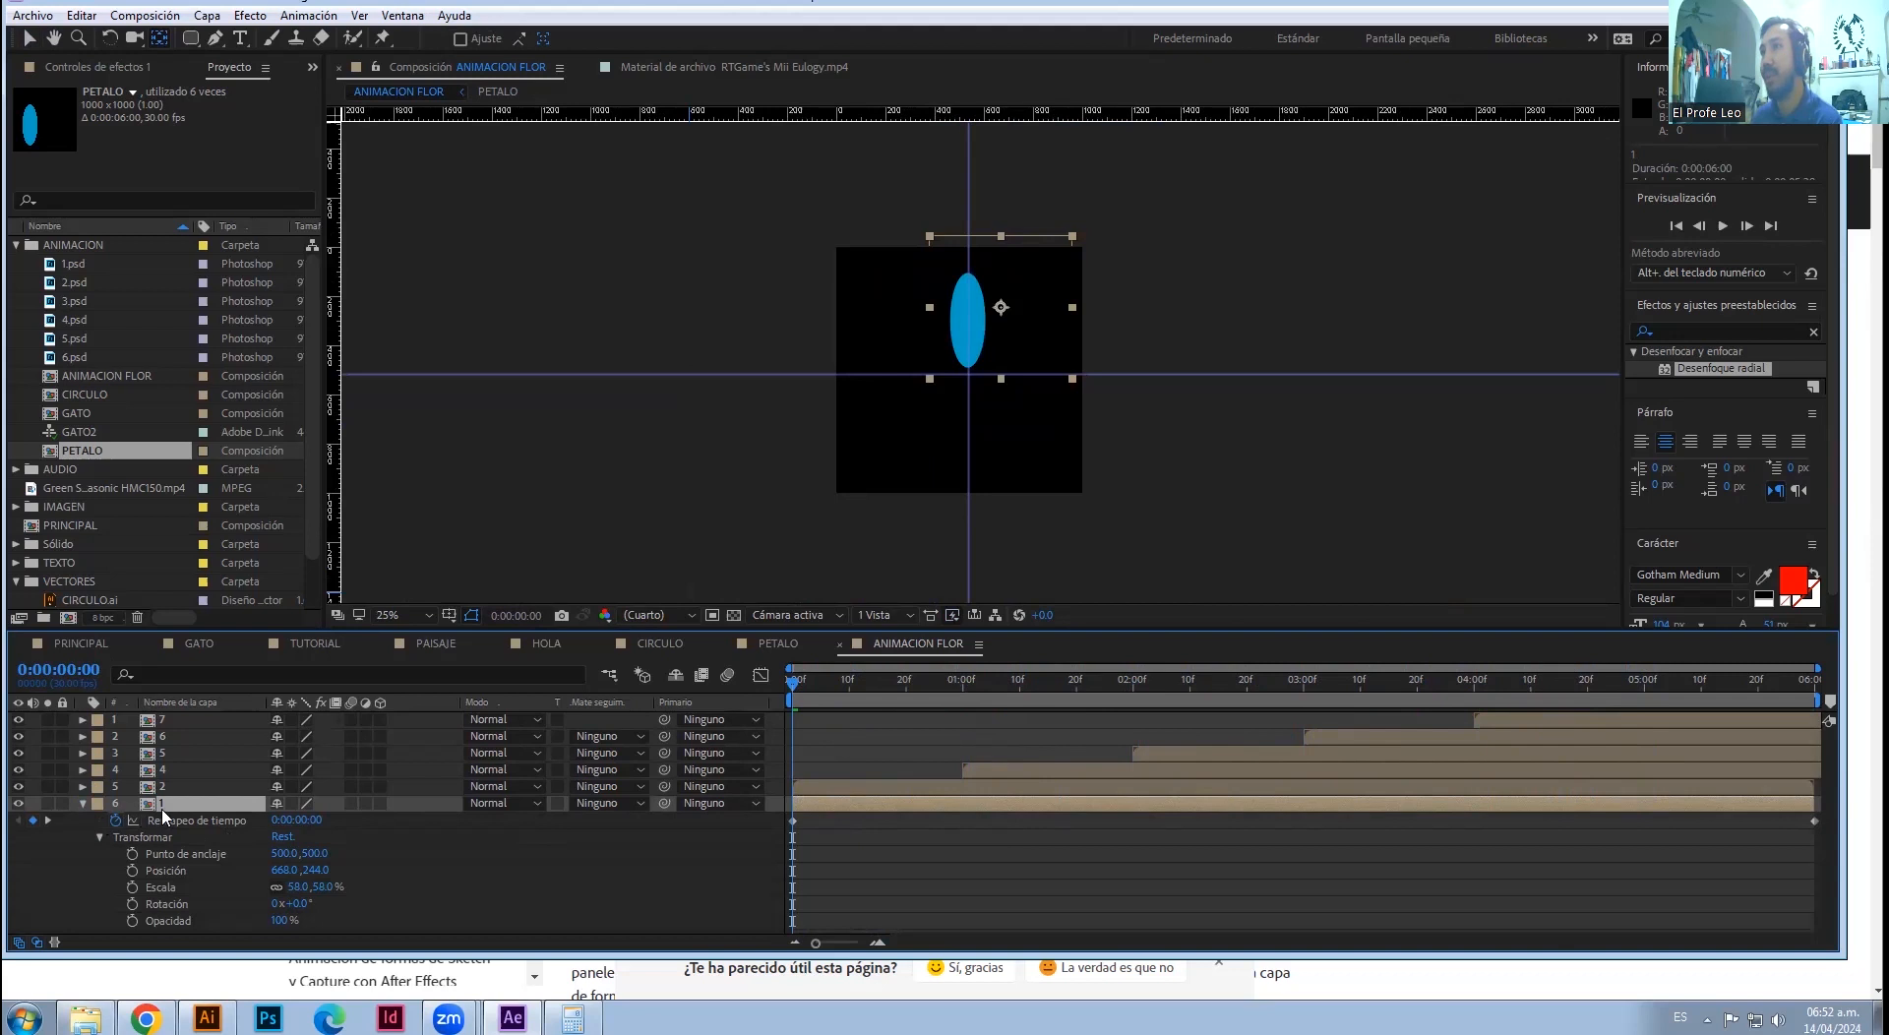
pyautogui.click(206, 16)
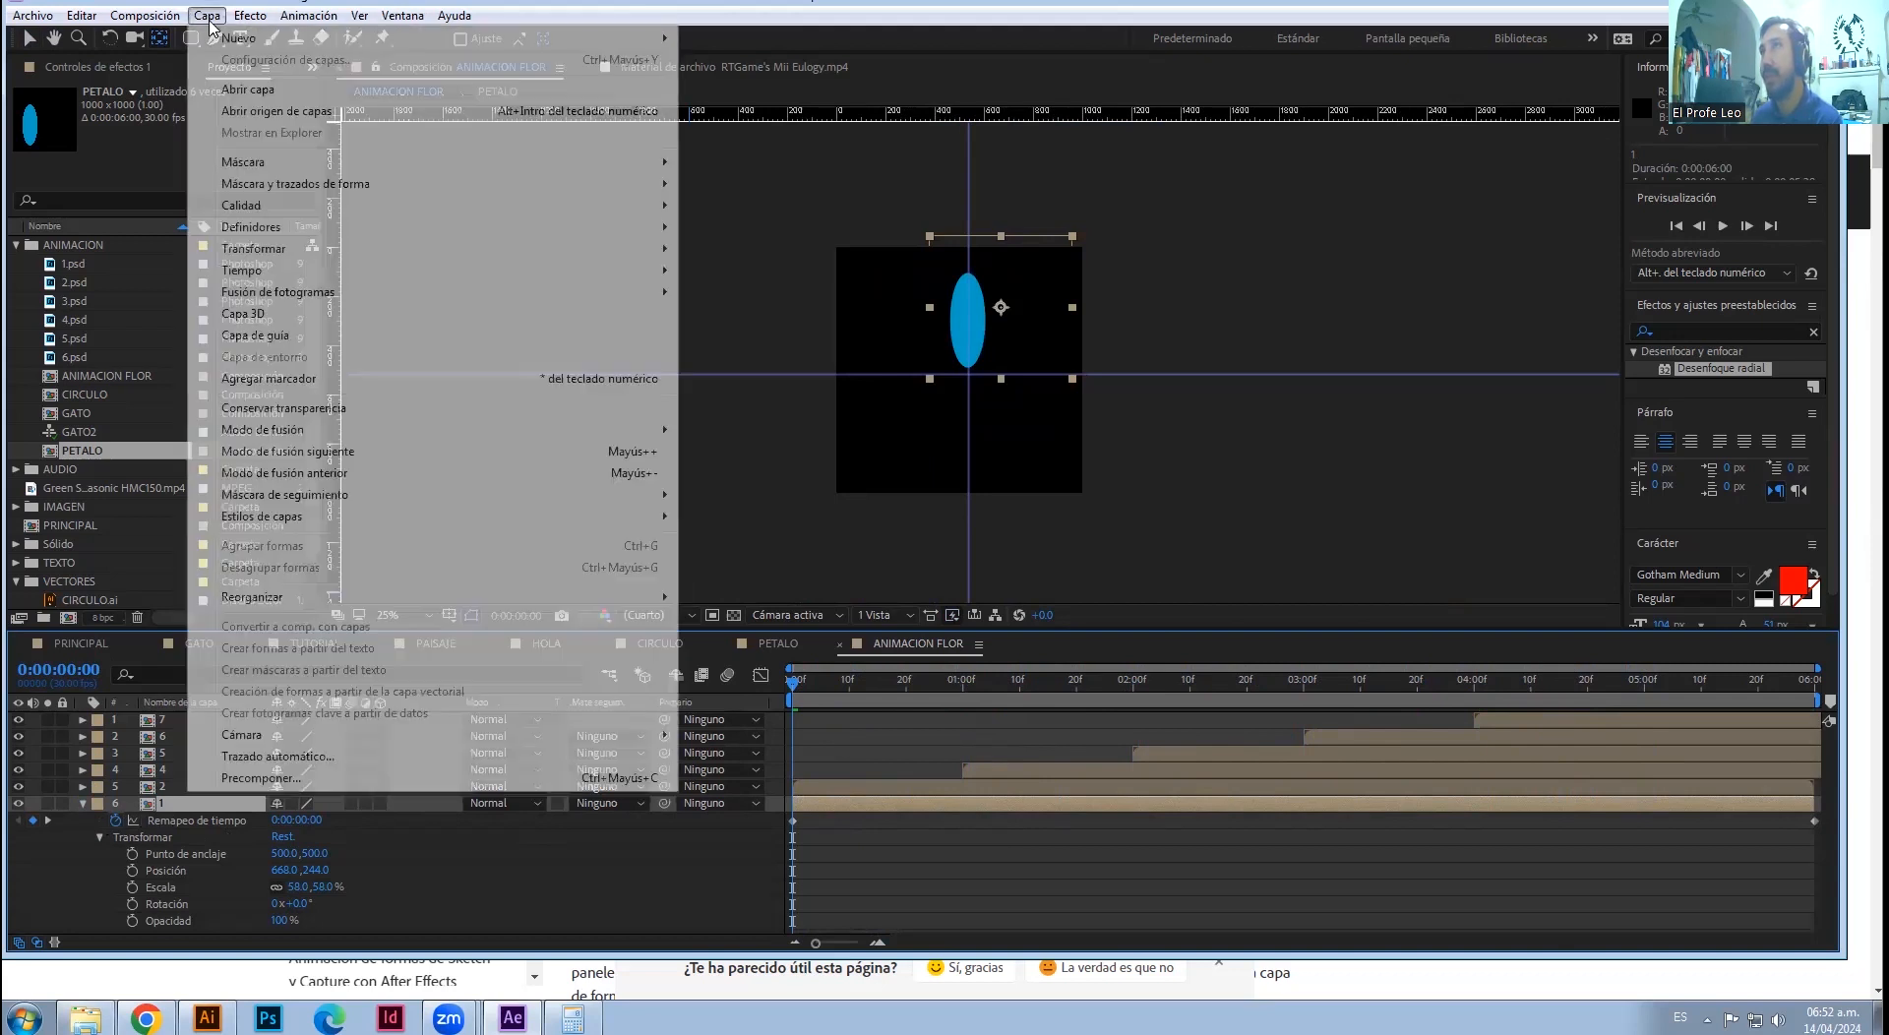
pyautogui.moveTo(630, 271)
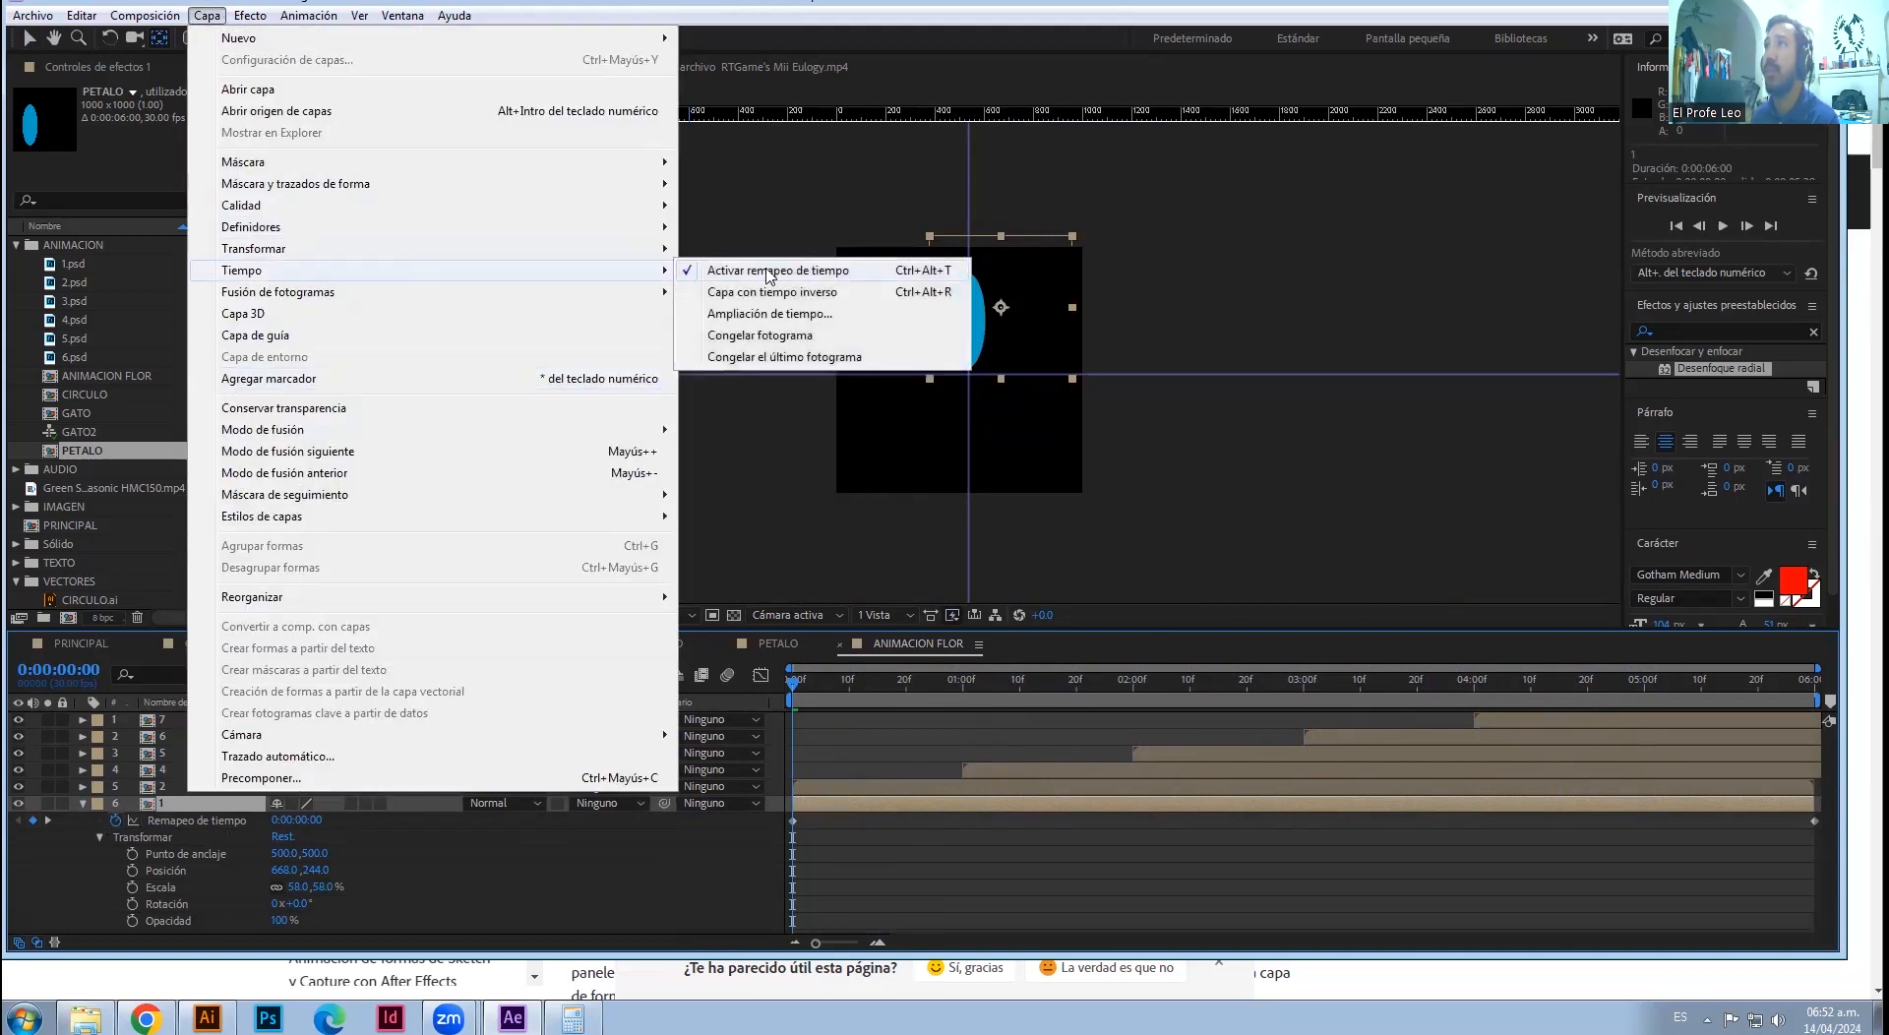
pyautogui.click(855, 811)
pyautogui.click(46, 819)
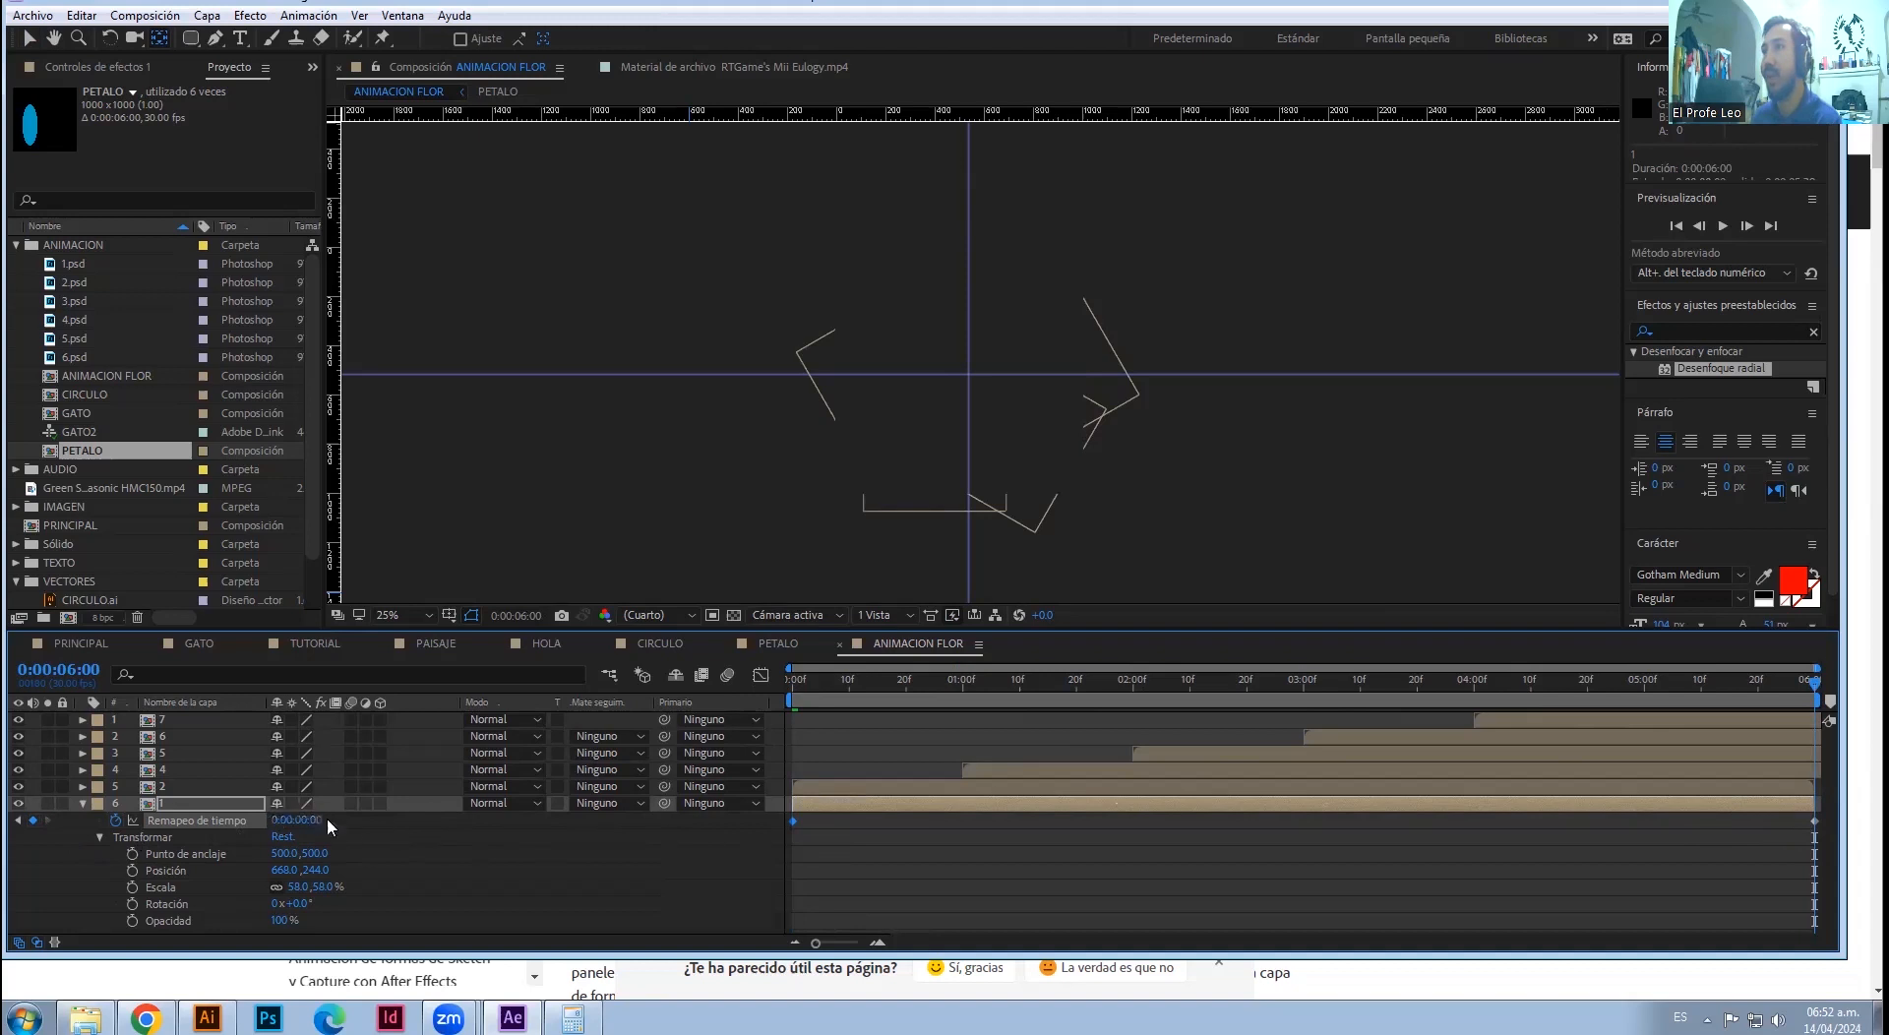
pyautogui.press('space')
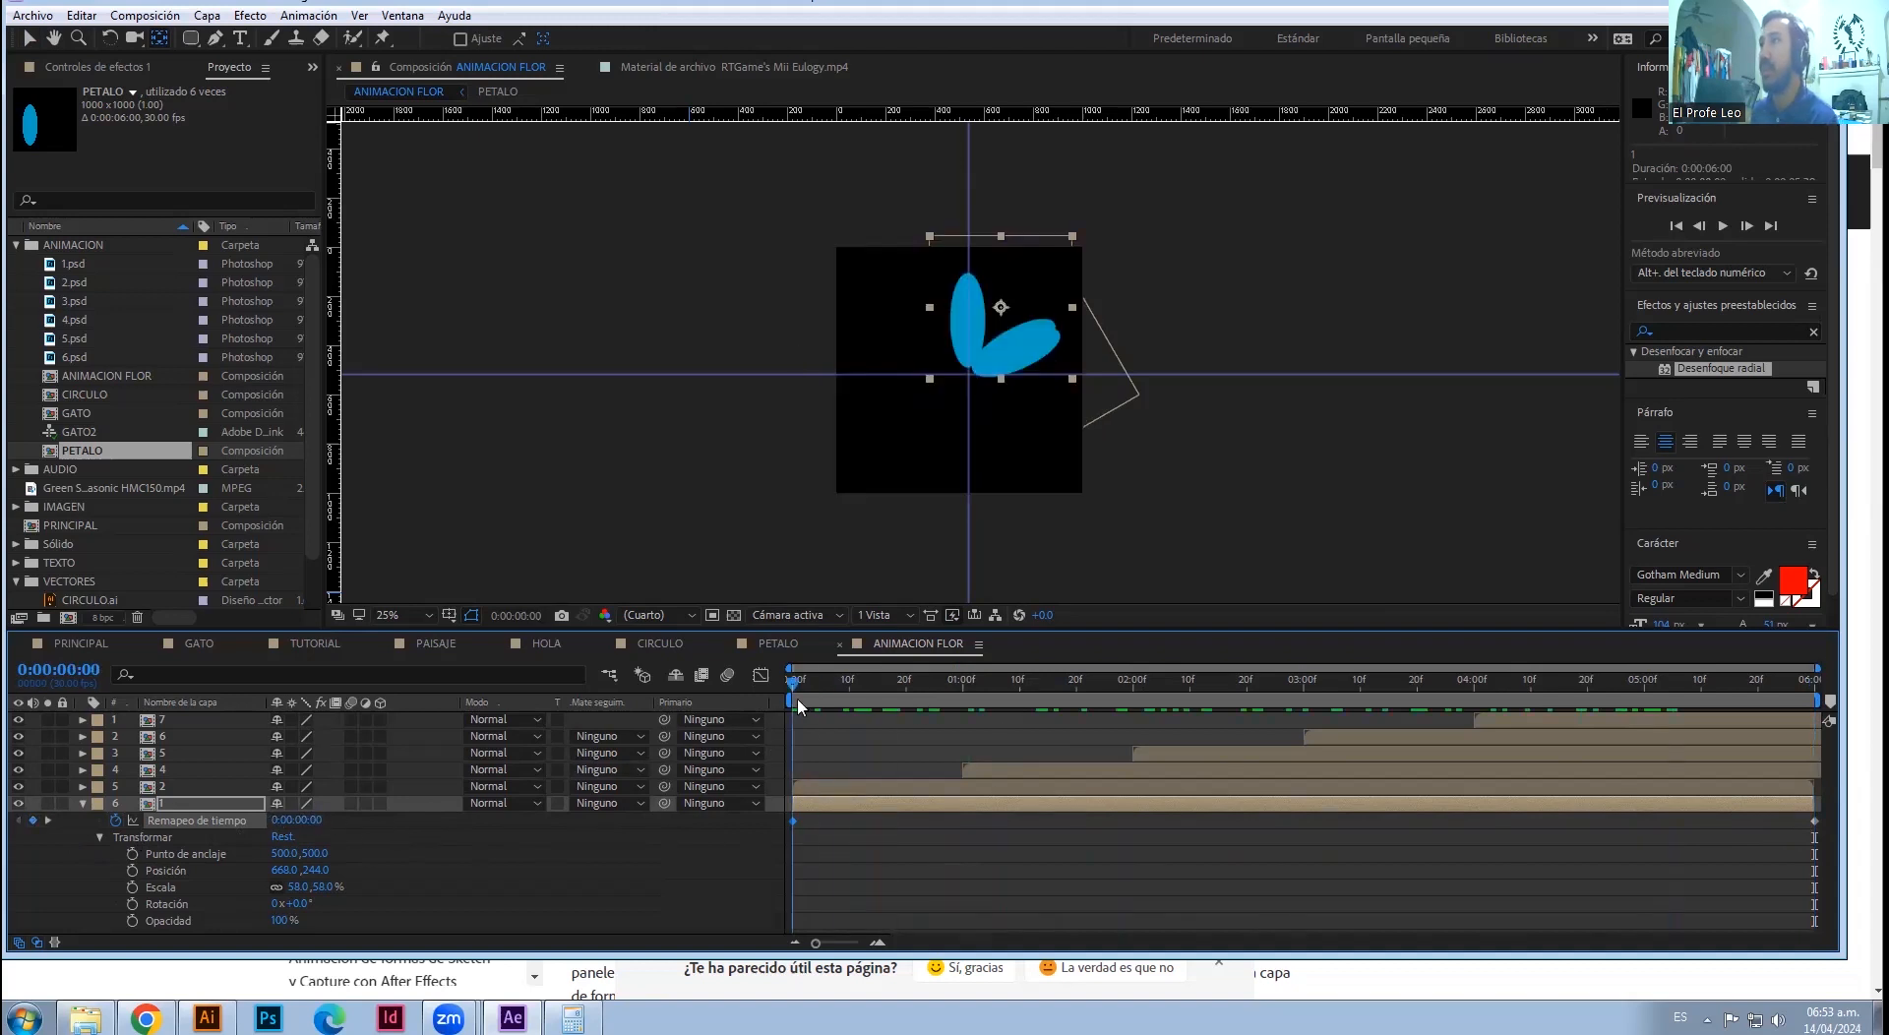
# - Review the staggered layers and their rotation keyframes in the CIRCULO composition
pyautogui.click(653, 643)
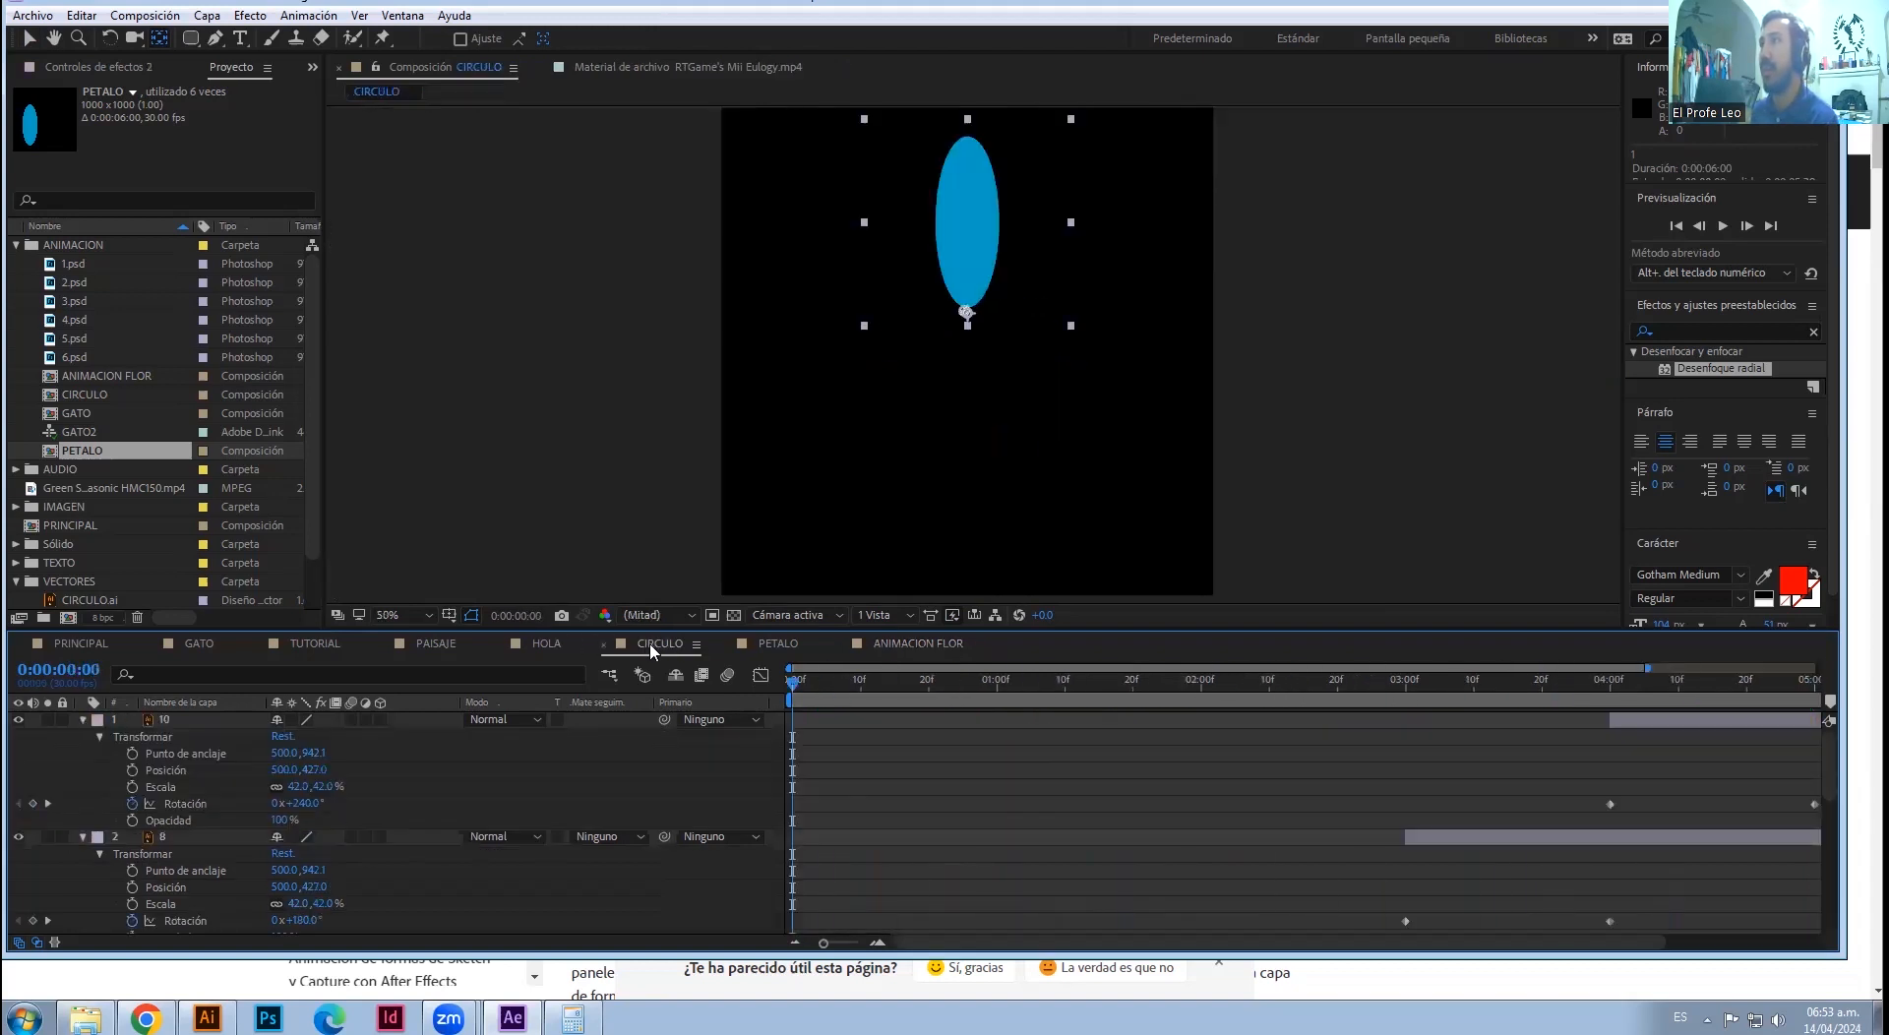
pyautogui.scroll(-4, 1013, 787)
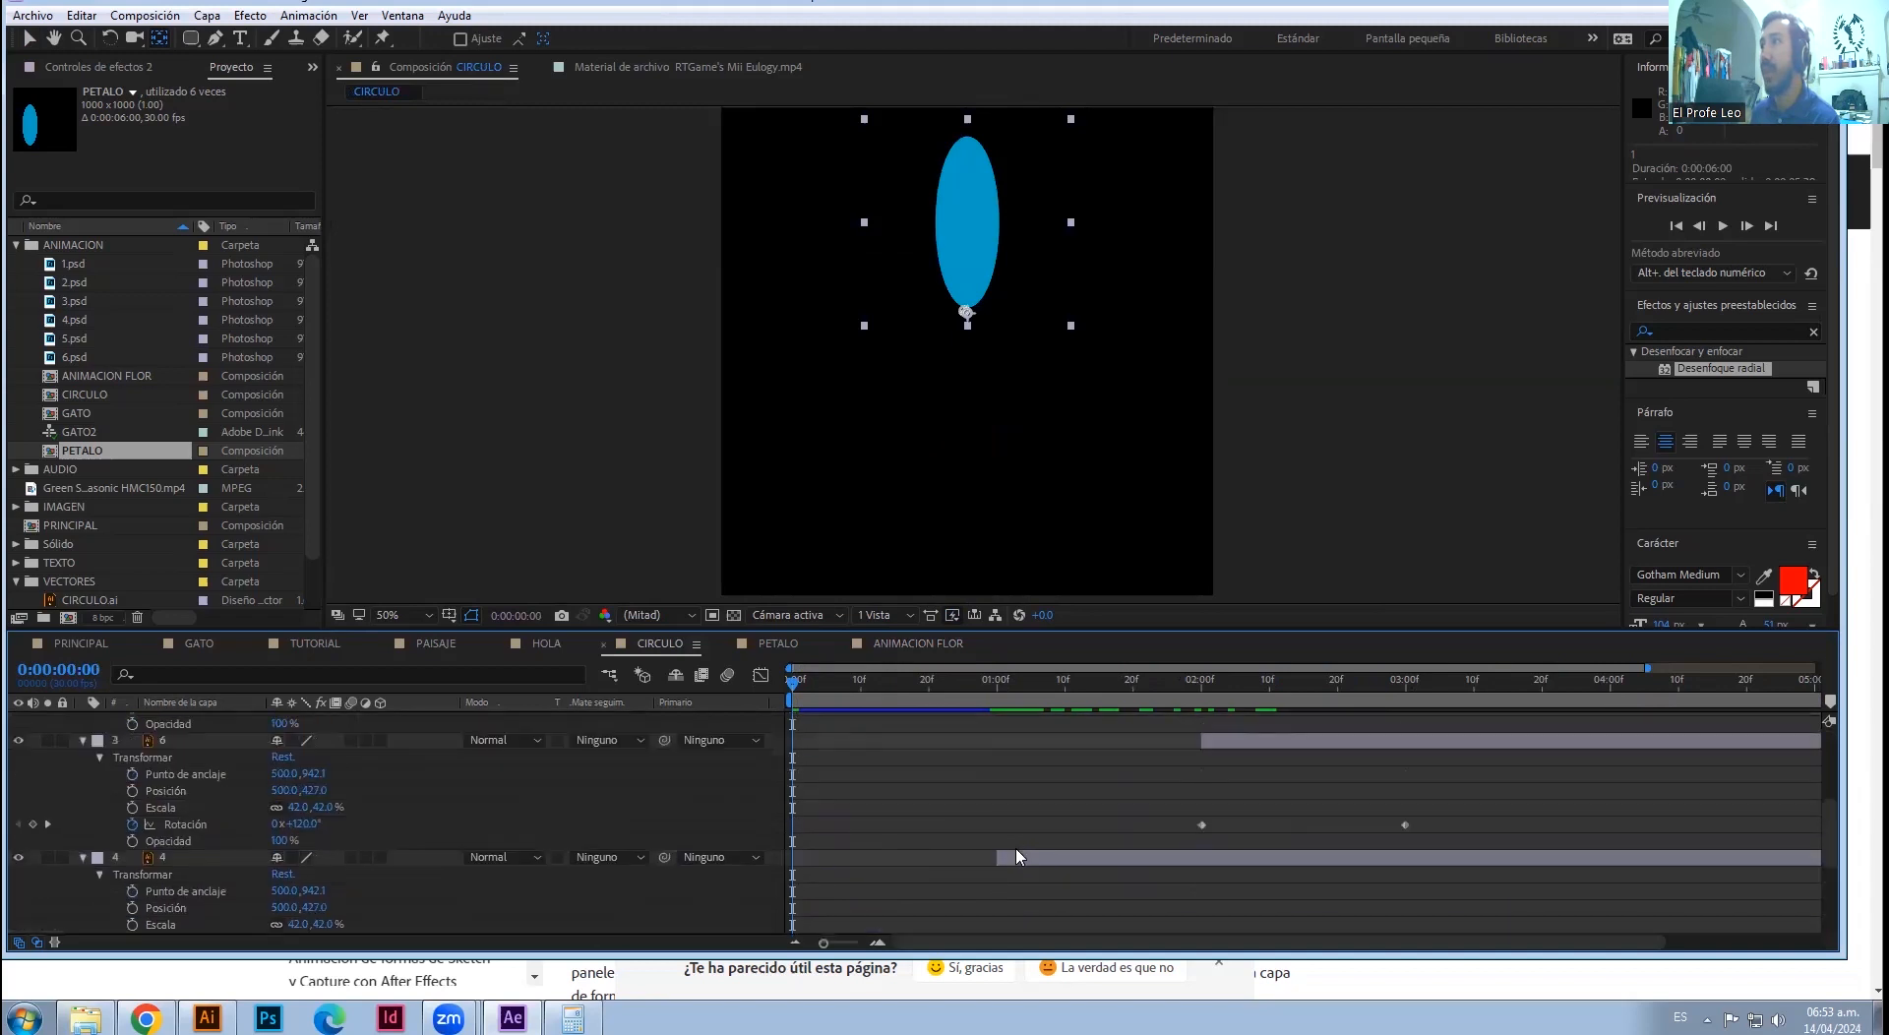
pyautogui.click(1072, 862)
pyautogui.scroll(4, 1129, 822)
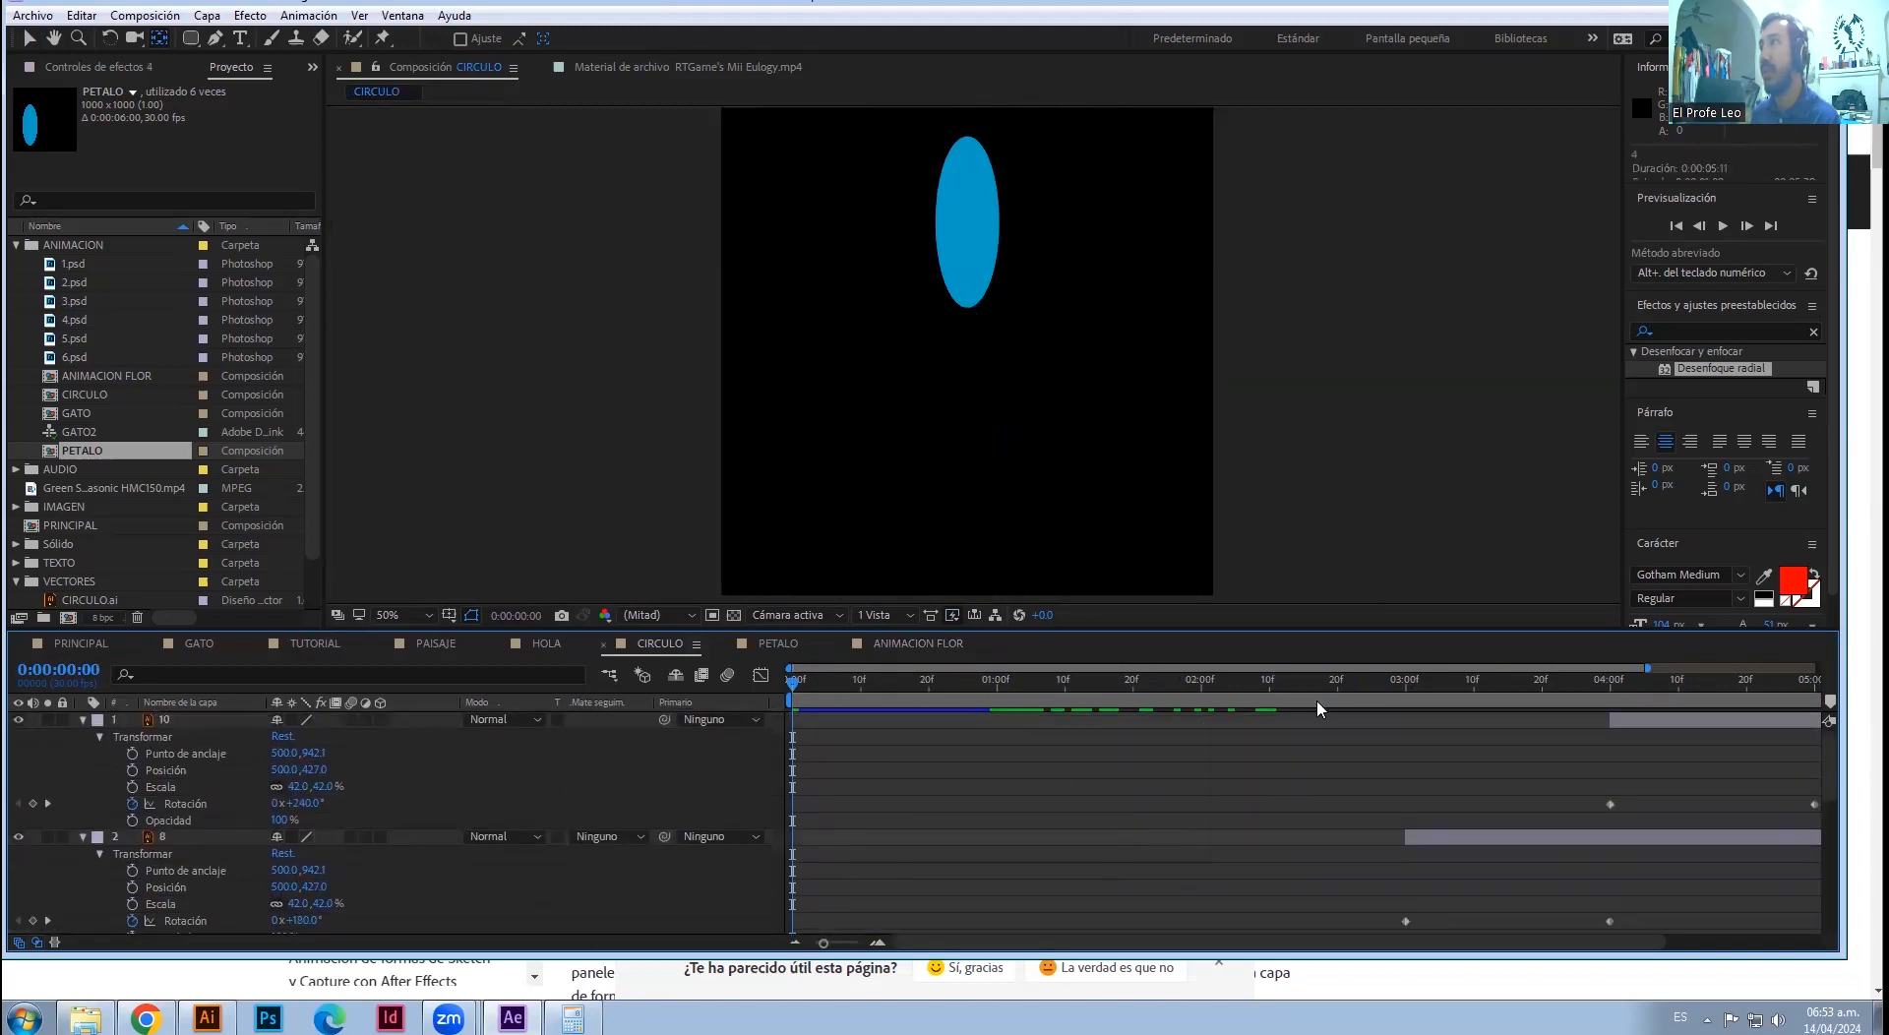
# - Open the ANIMACION FLOR composition and scrub through the petal animation from the start to 0:00:04:18
pyautogui.click(929, 644)
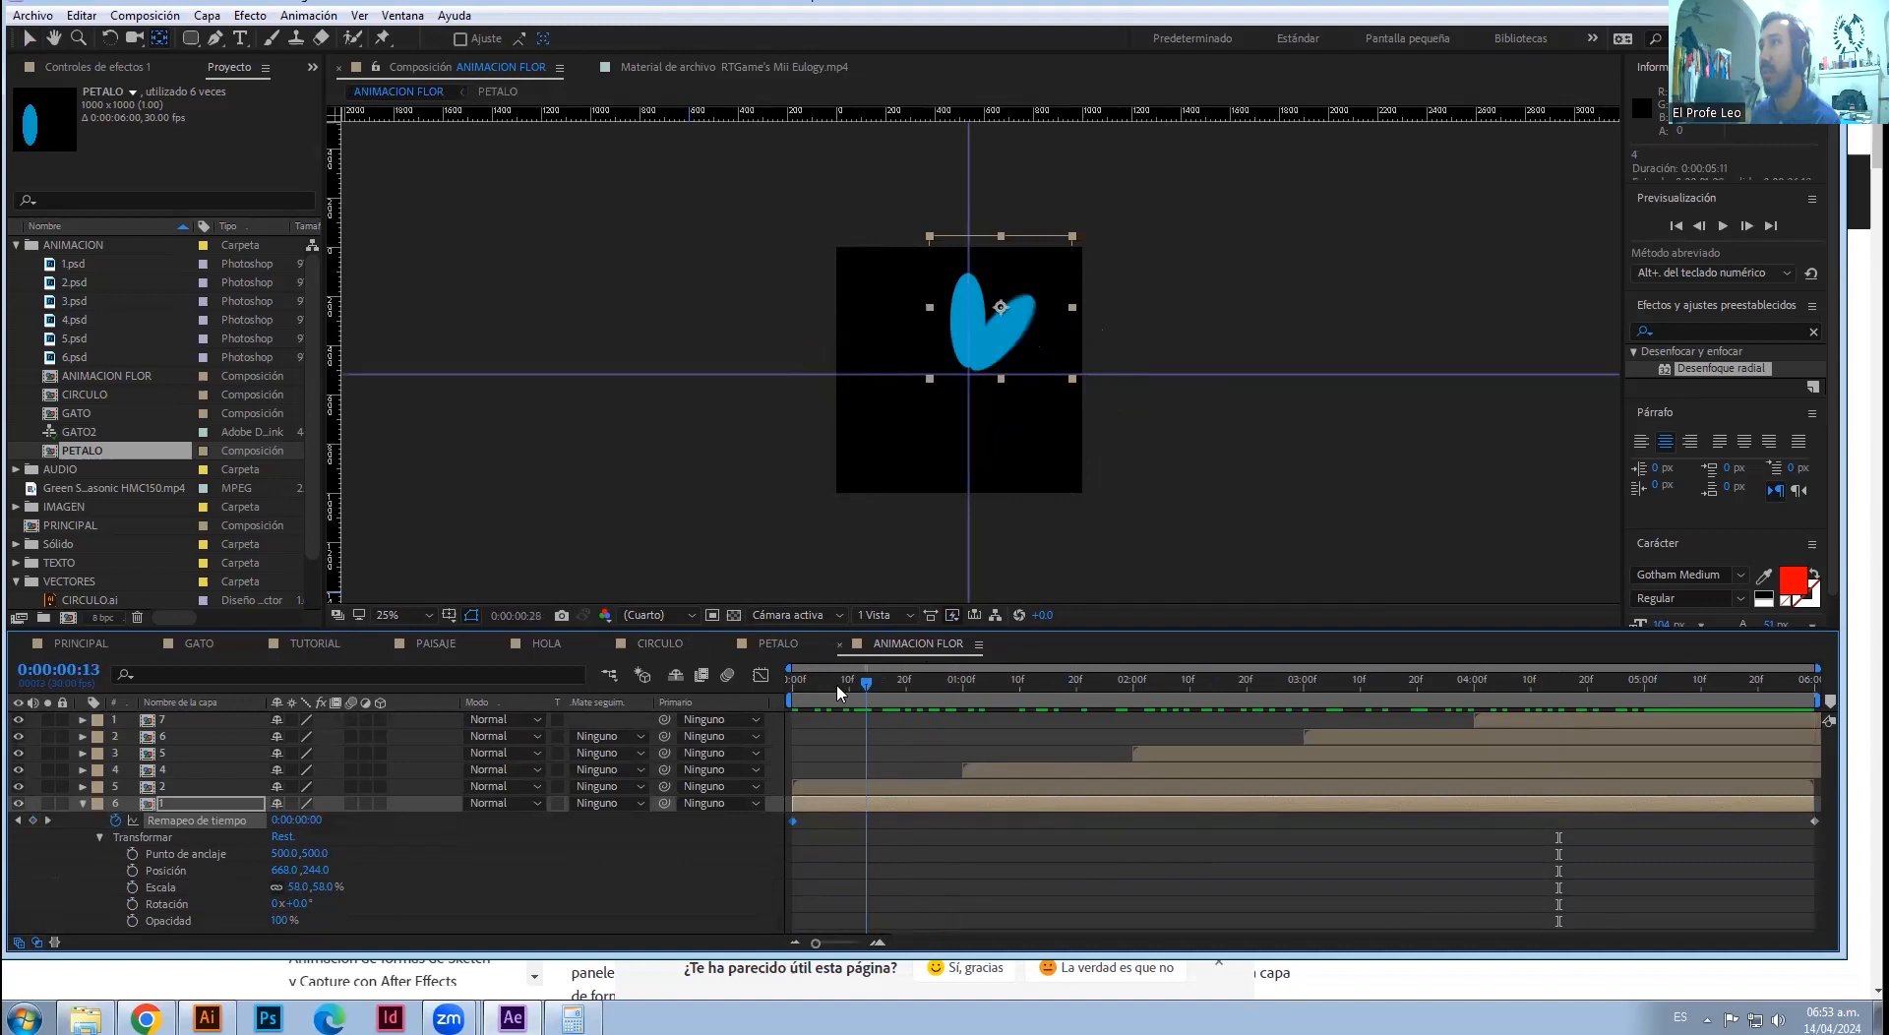
pyautogui.moveTo(793, 679); pyautogui.dragTo(1576, 681)
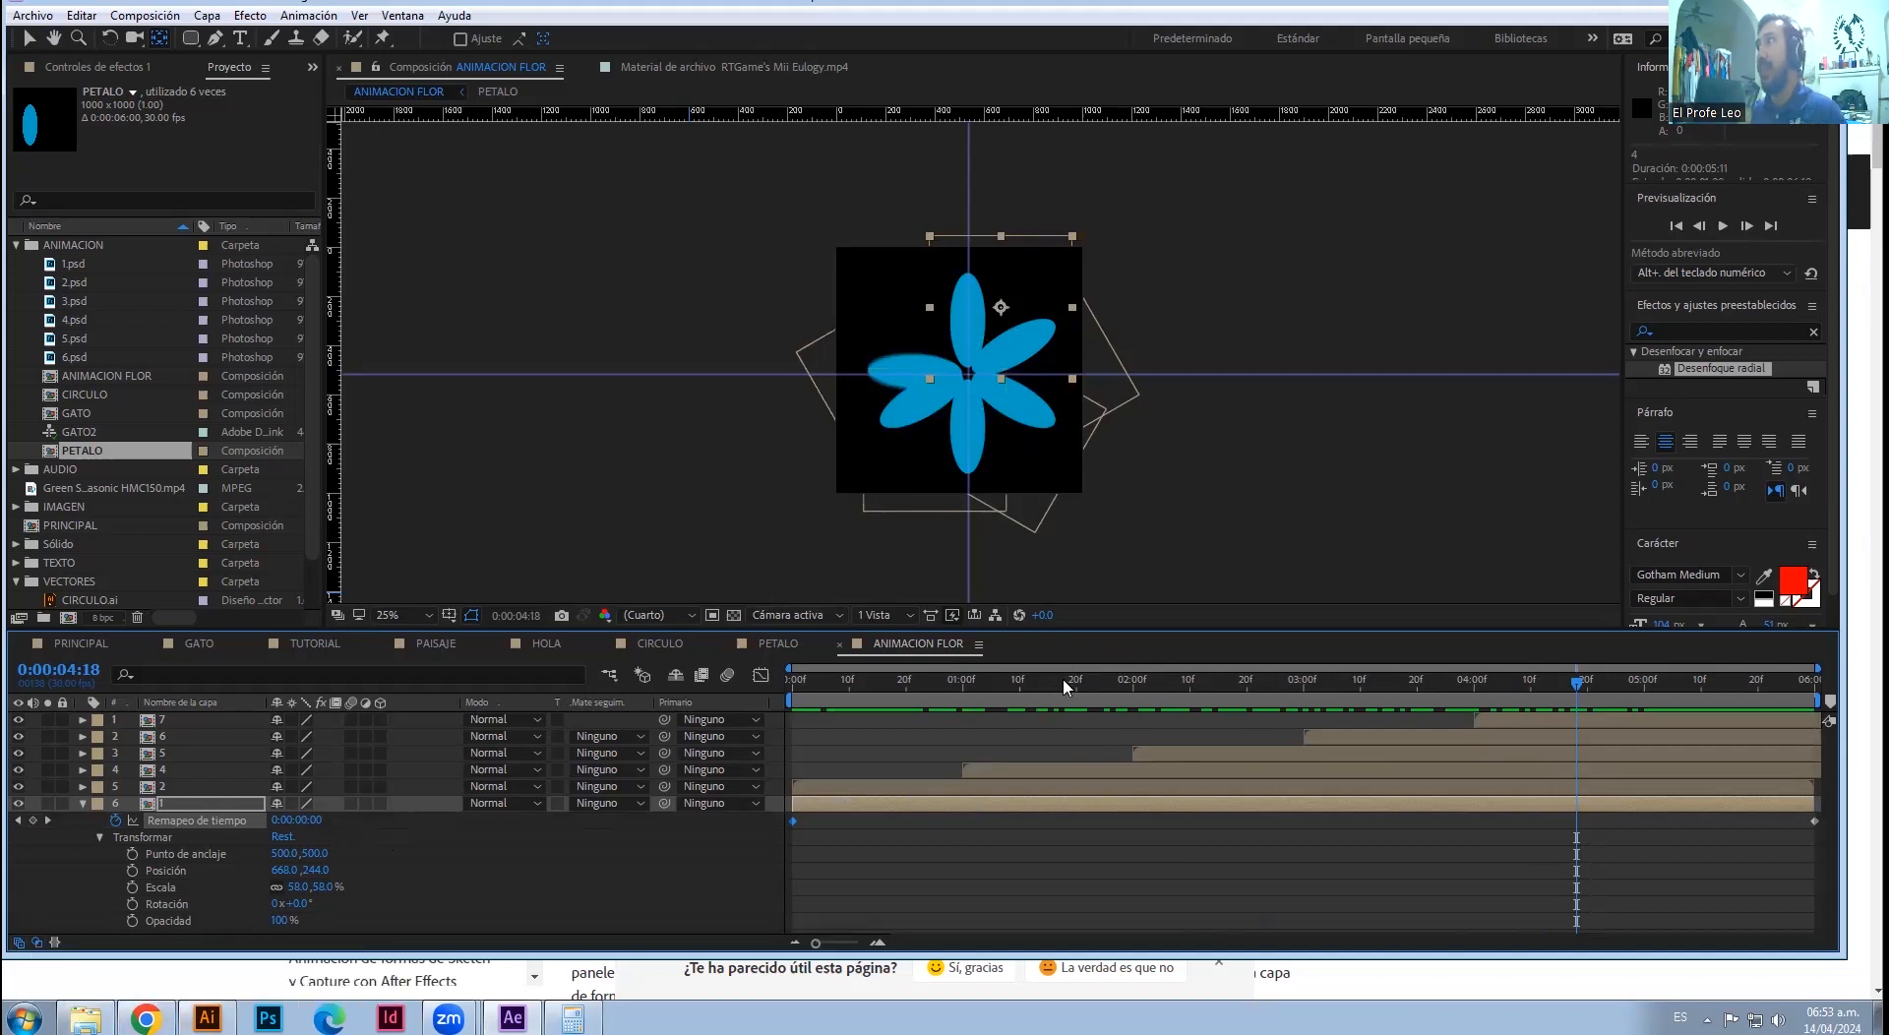
# - In the PRINCIPAL composition, extend the work area back to the beginning and move the current time to 0:00:04:23
pyautogui.click(98, 645)
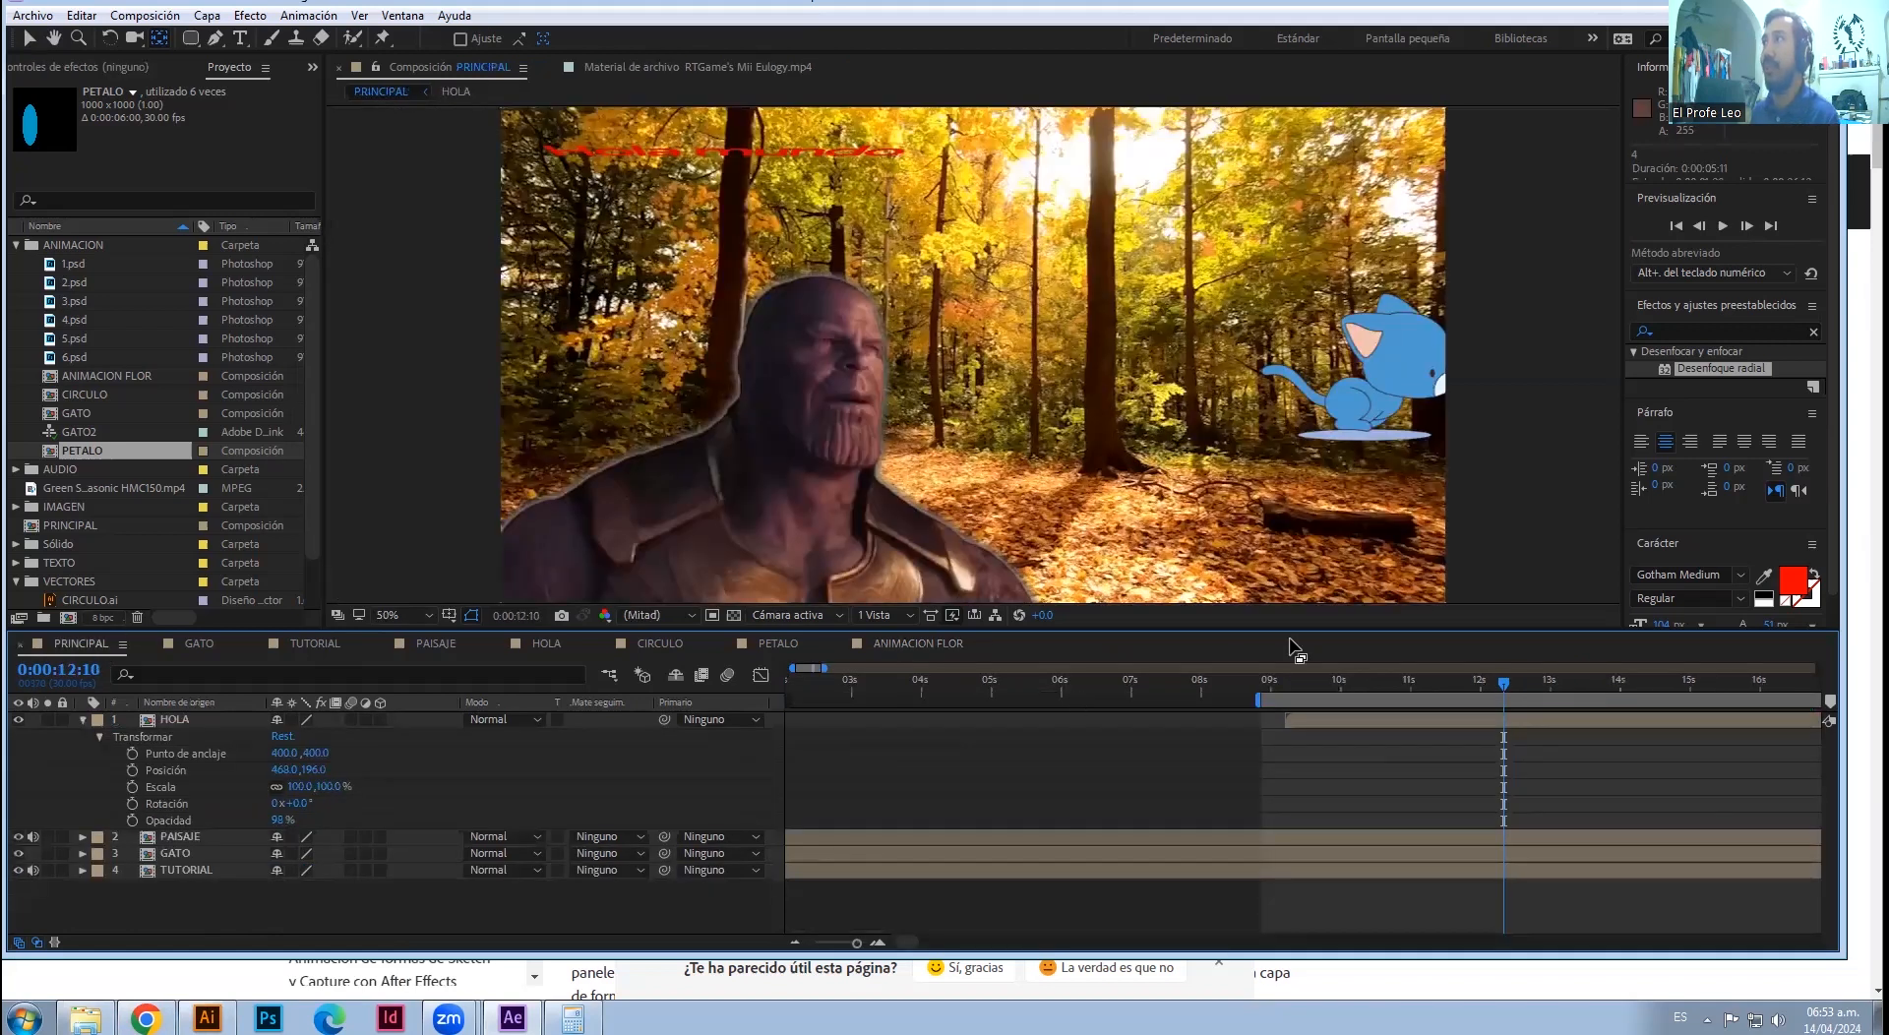
pyautogui.moveTo(1261, 698); pyautogui.dragTo(792, 699)
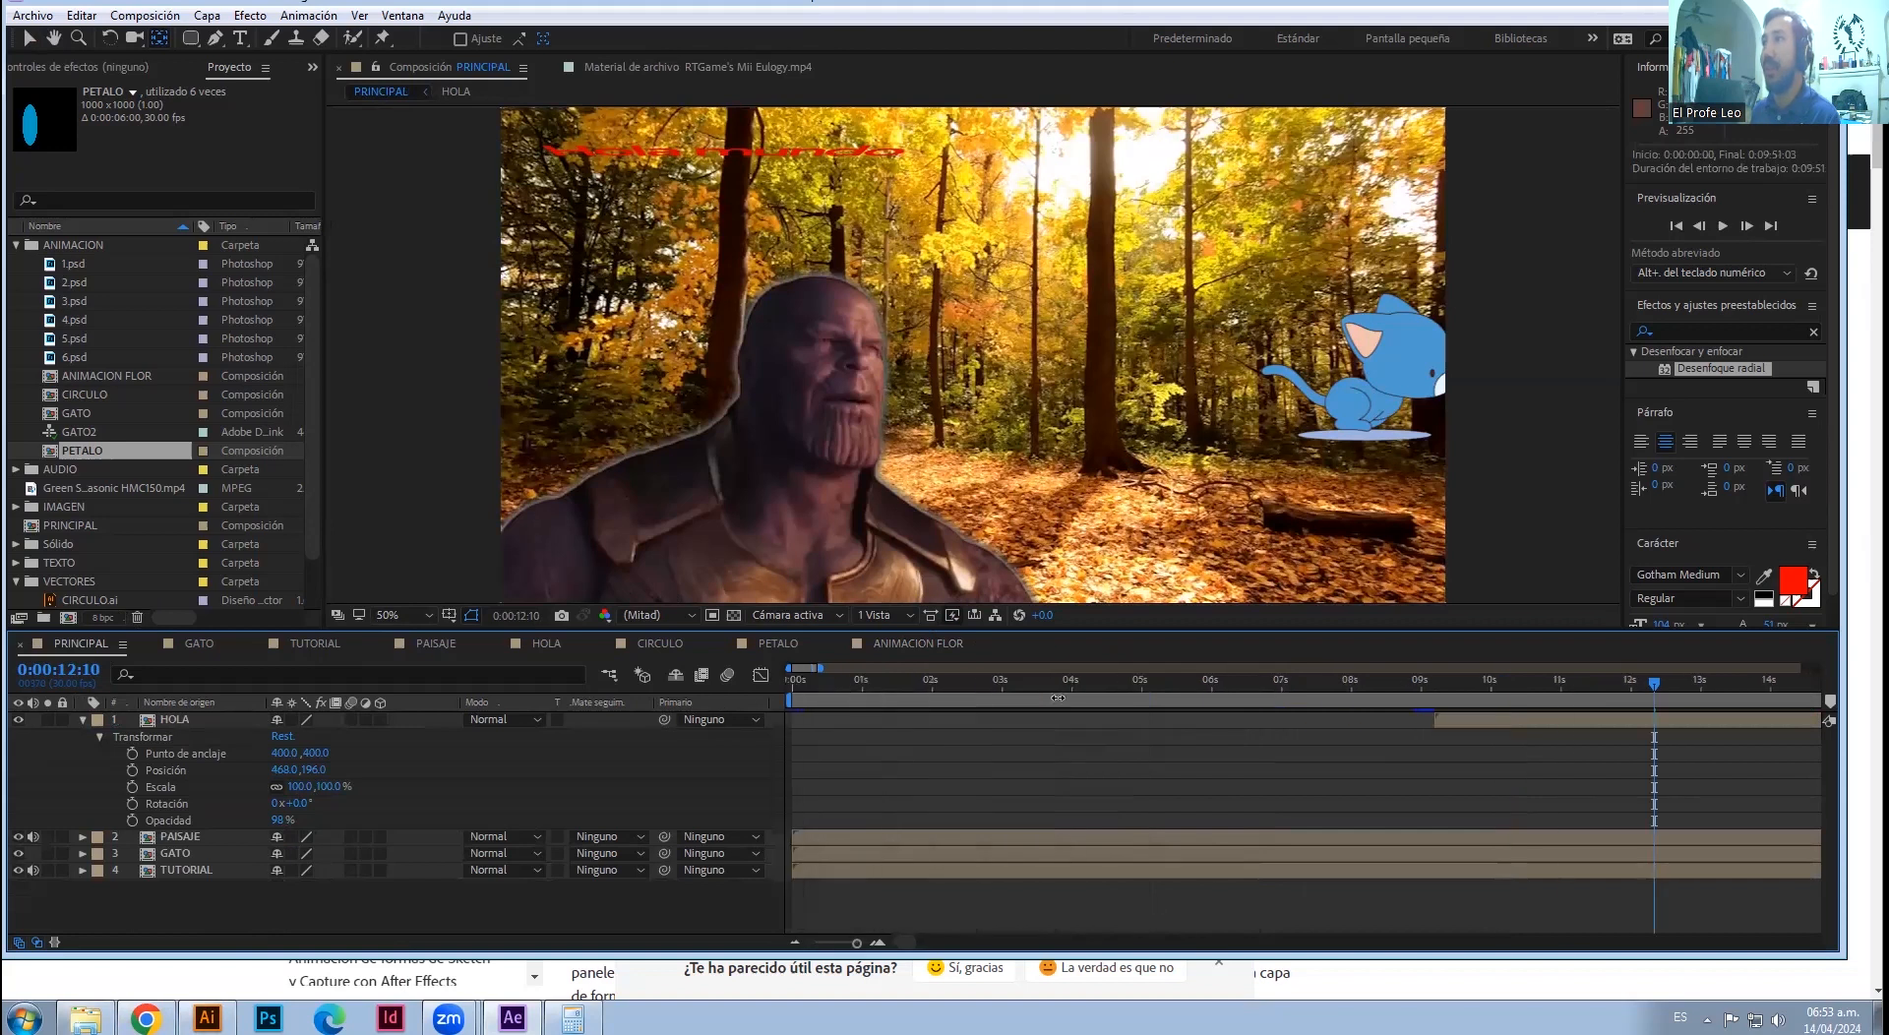
pyautogui.click(1125, 681)
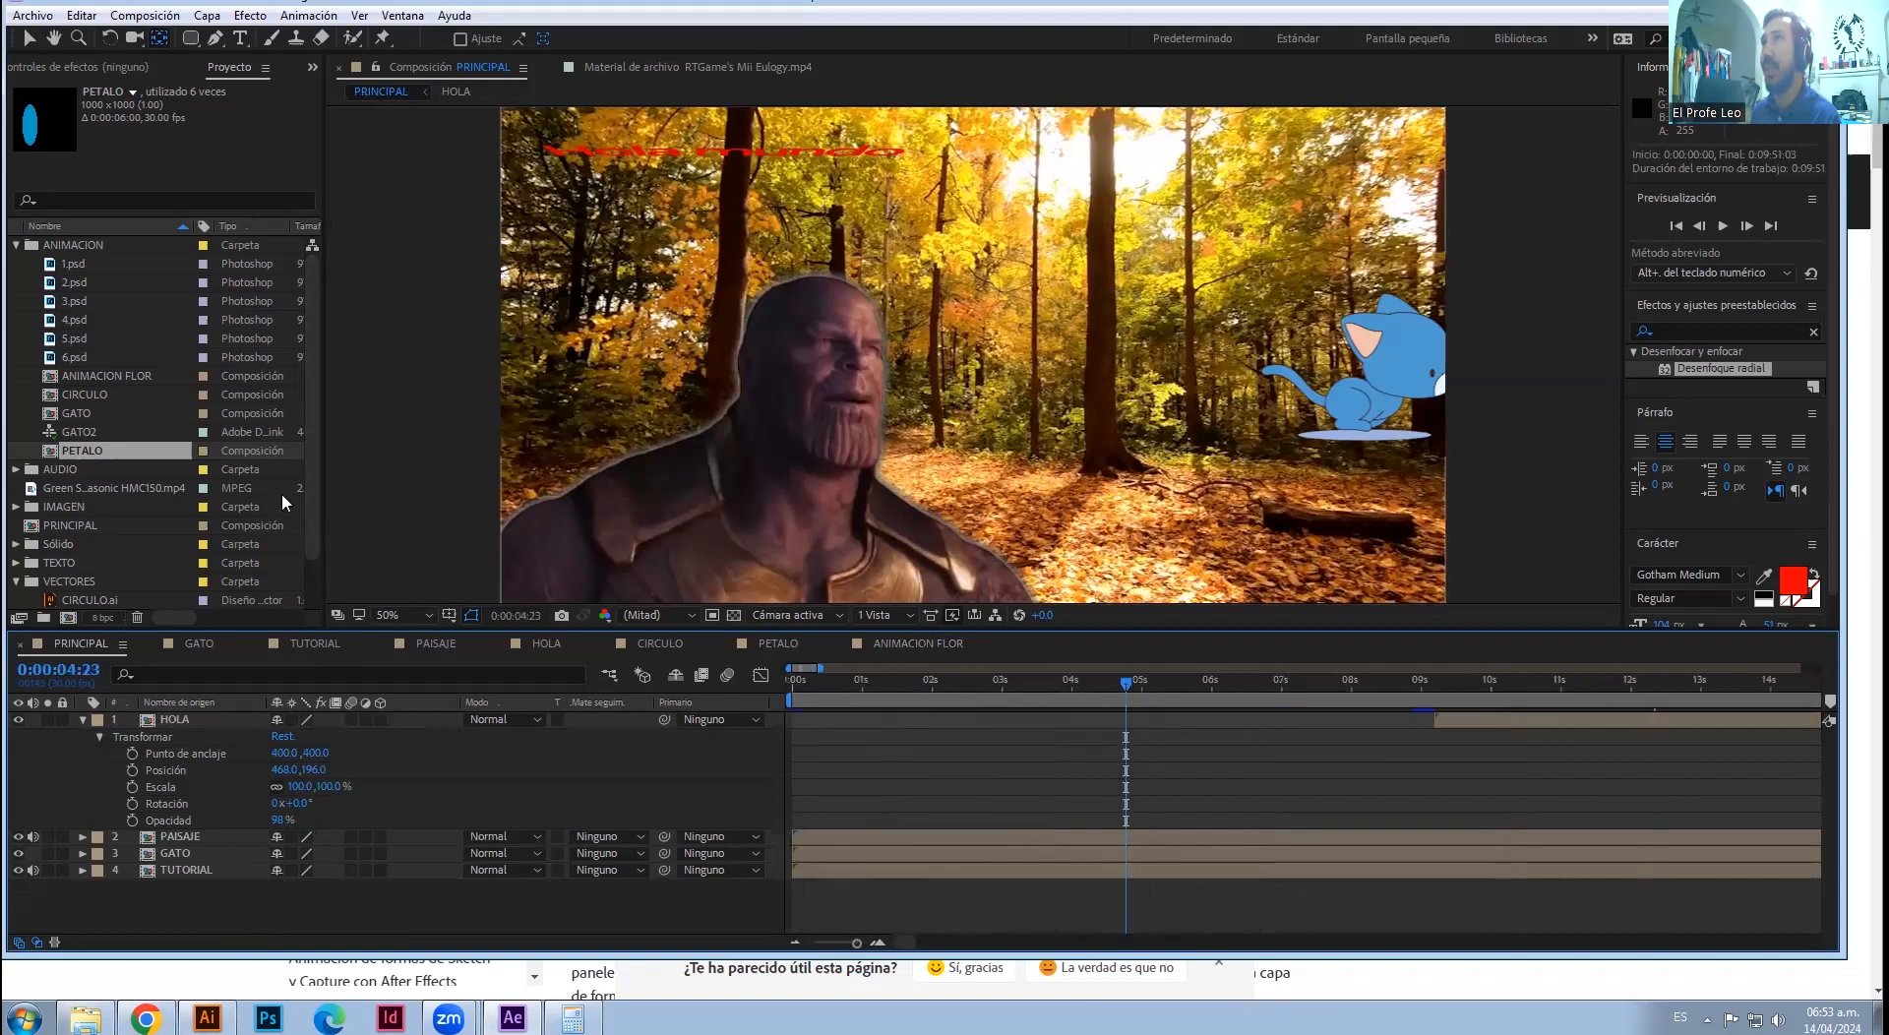
# - Insert ANIMACION FLOR below the HOLA layer, starting at about 0:00:04:17, and preview the flower up to 0:00:06:15
pyautogui.moveTo(92, 383); pyautogui.dragTo(1112, 826)
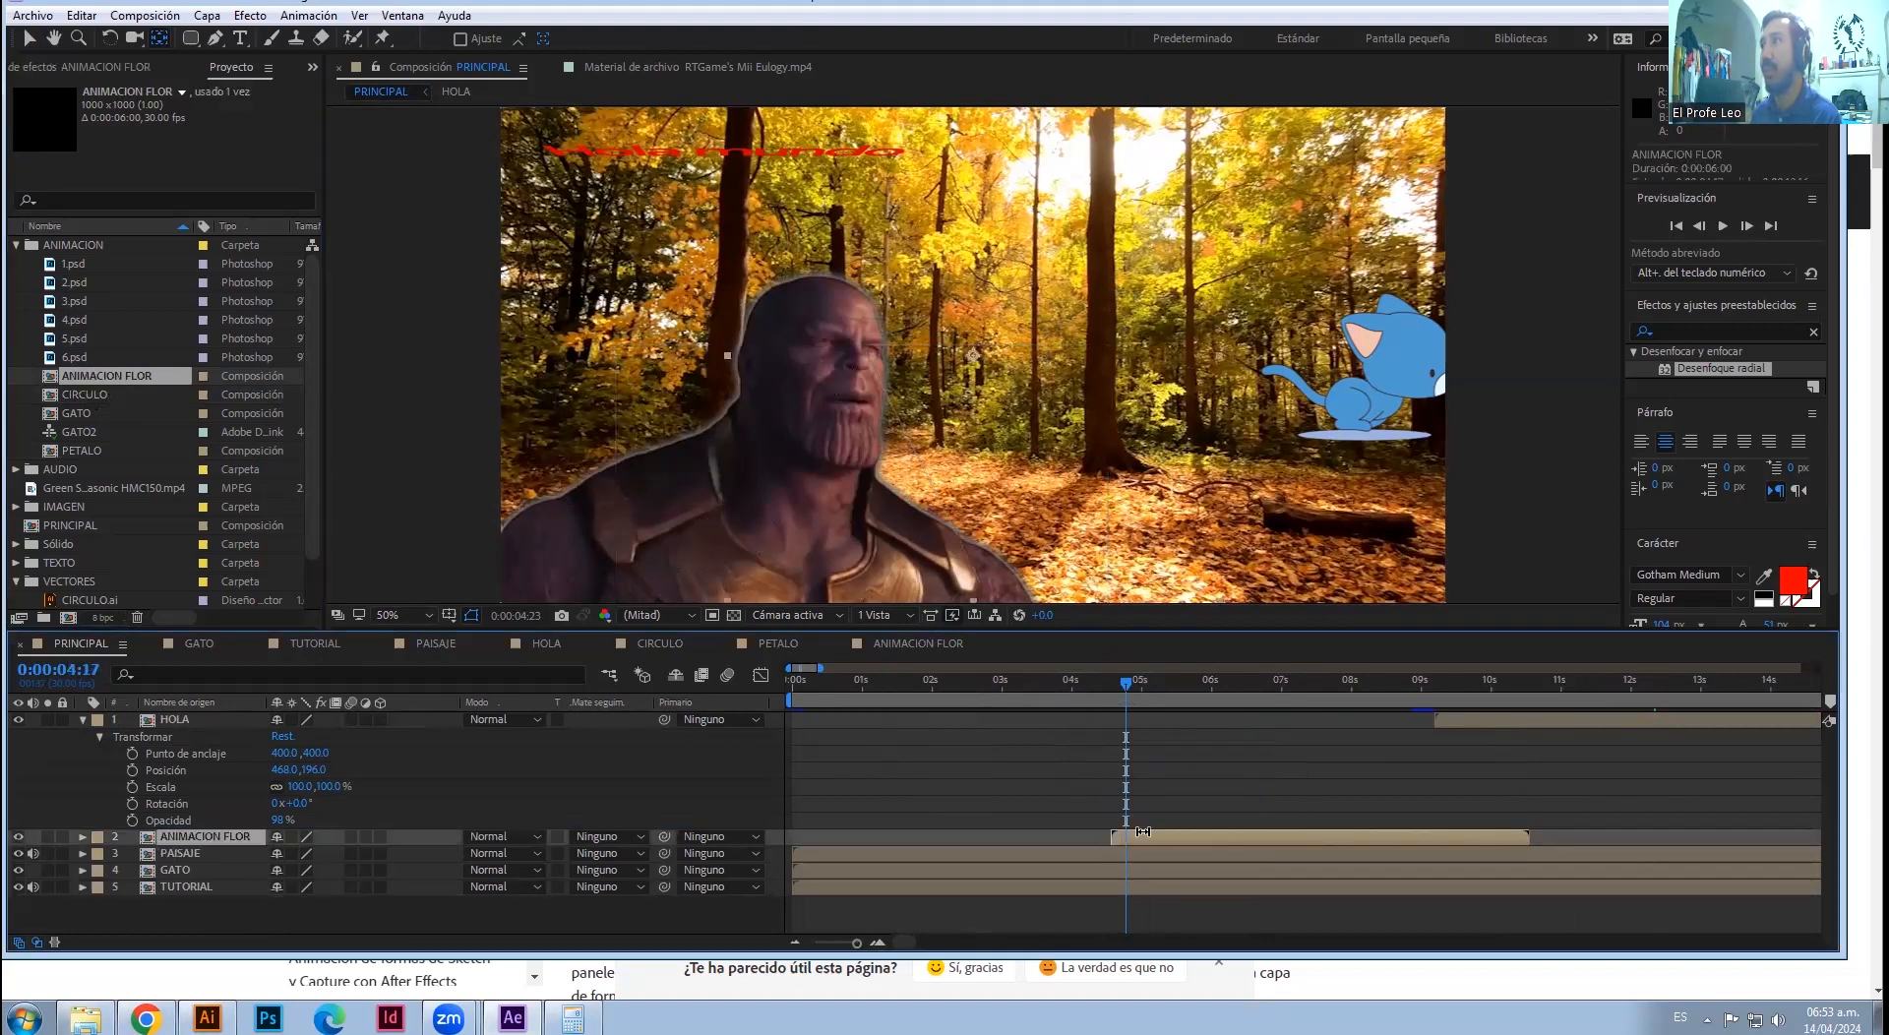
pyautogui.moveTo(1125, 696); pyautogui.dragTo(1247, 696)
pyautogui.scroll(-2, 1038, 356)
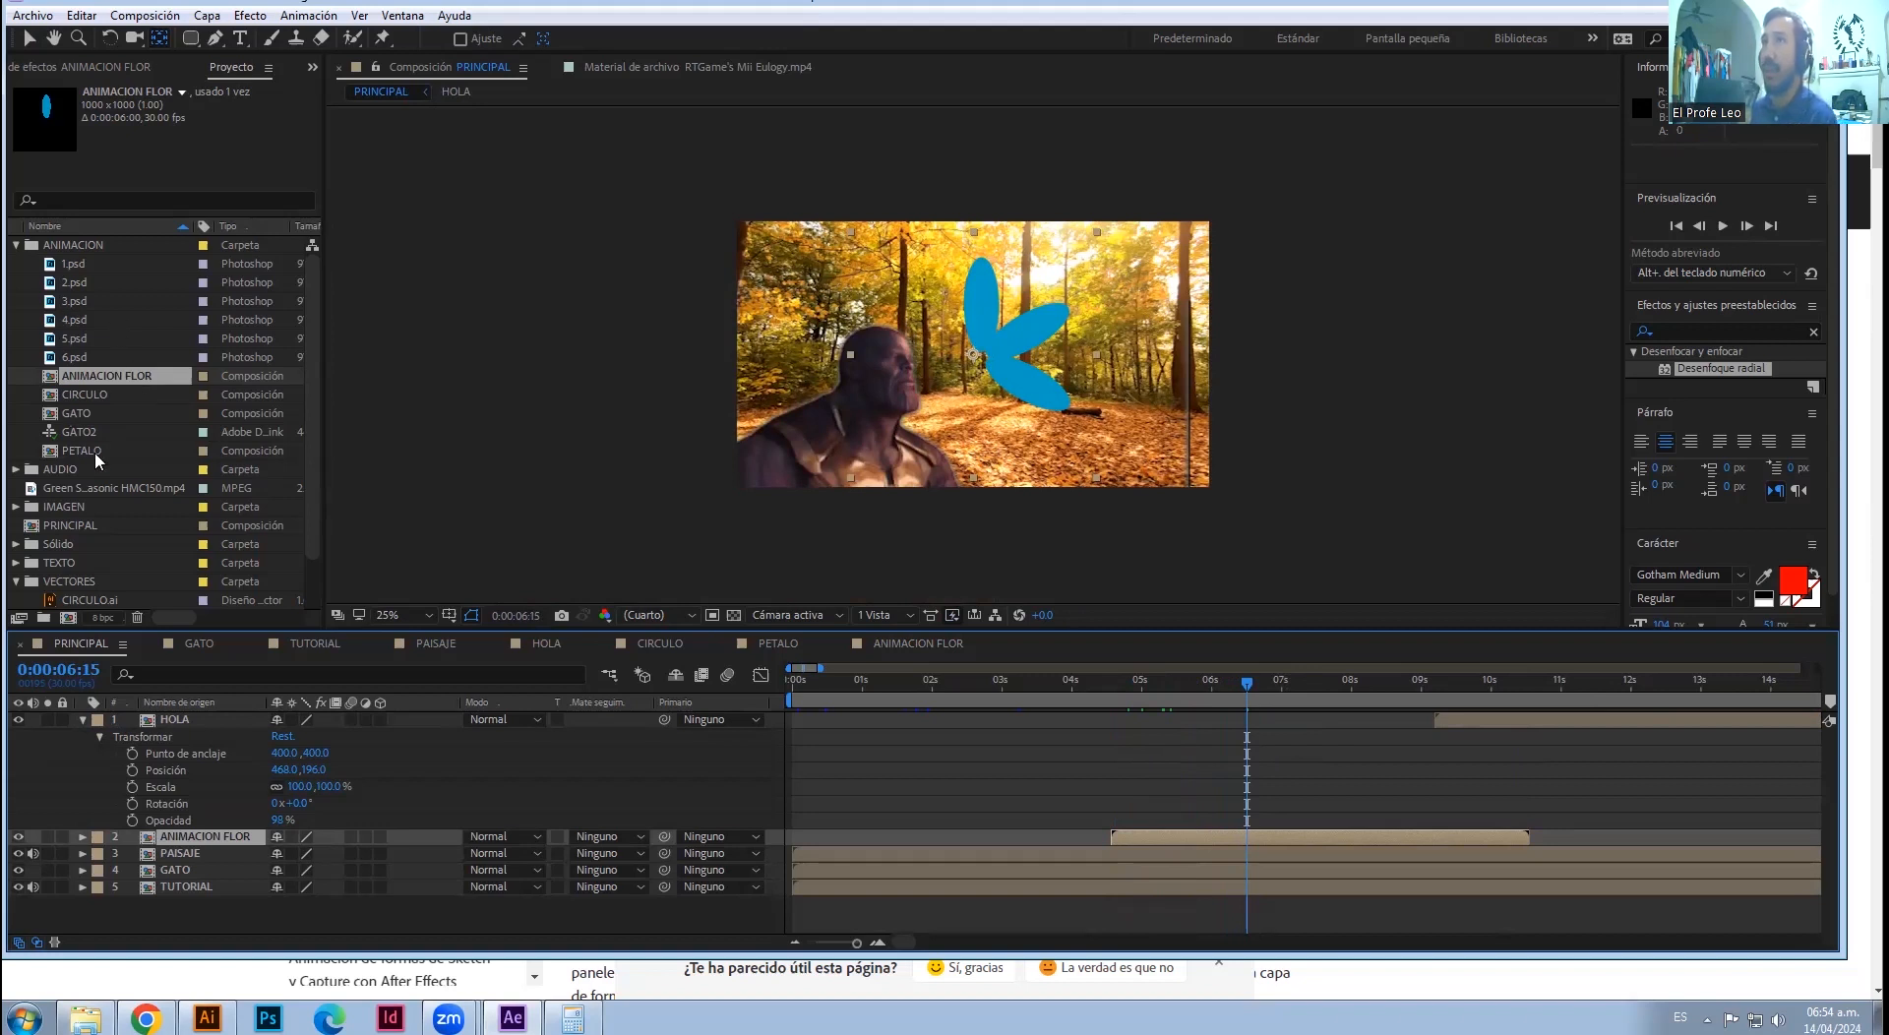
# - Create a 1000 x 1000 px composition at 30 fps, 6 seconds long, and add an empty shape layer to it
pyautogui.hotkey('ctrl', 'n')
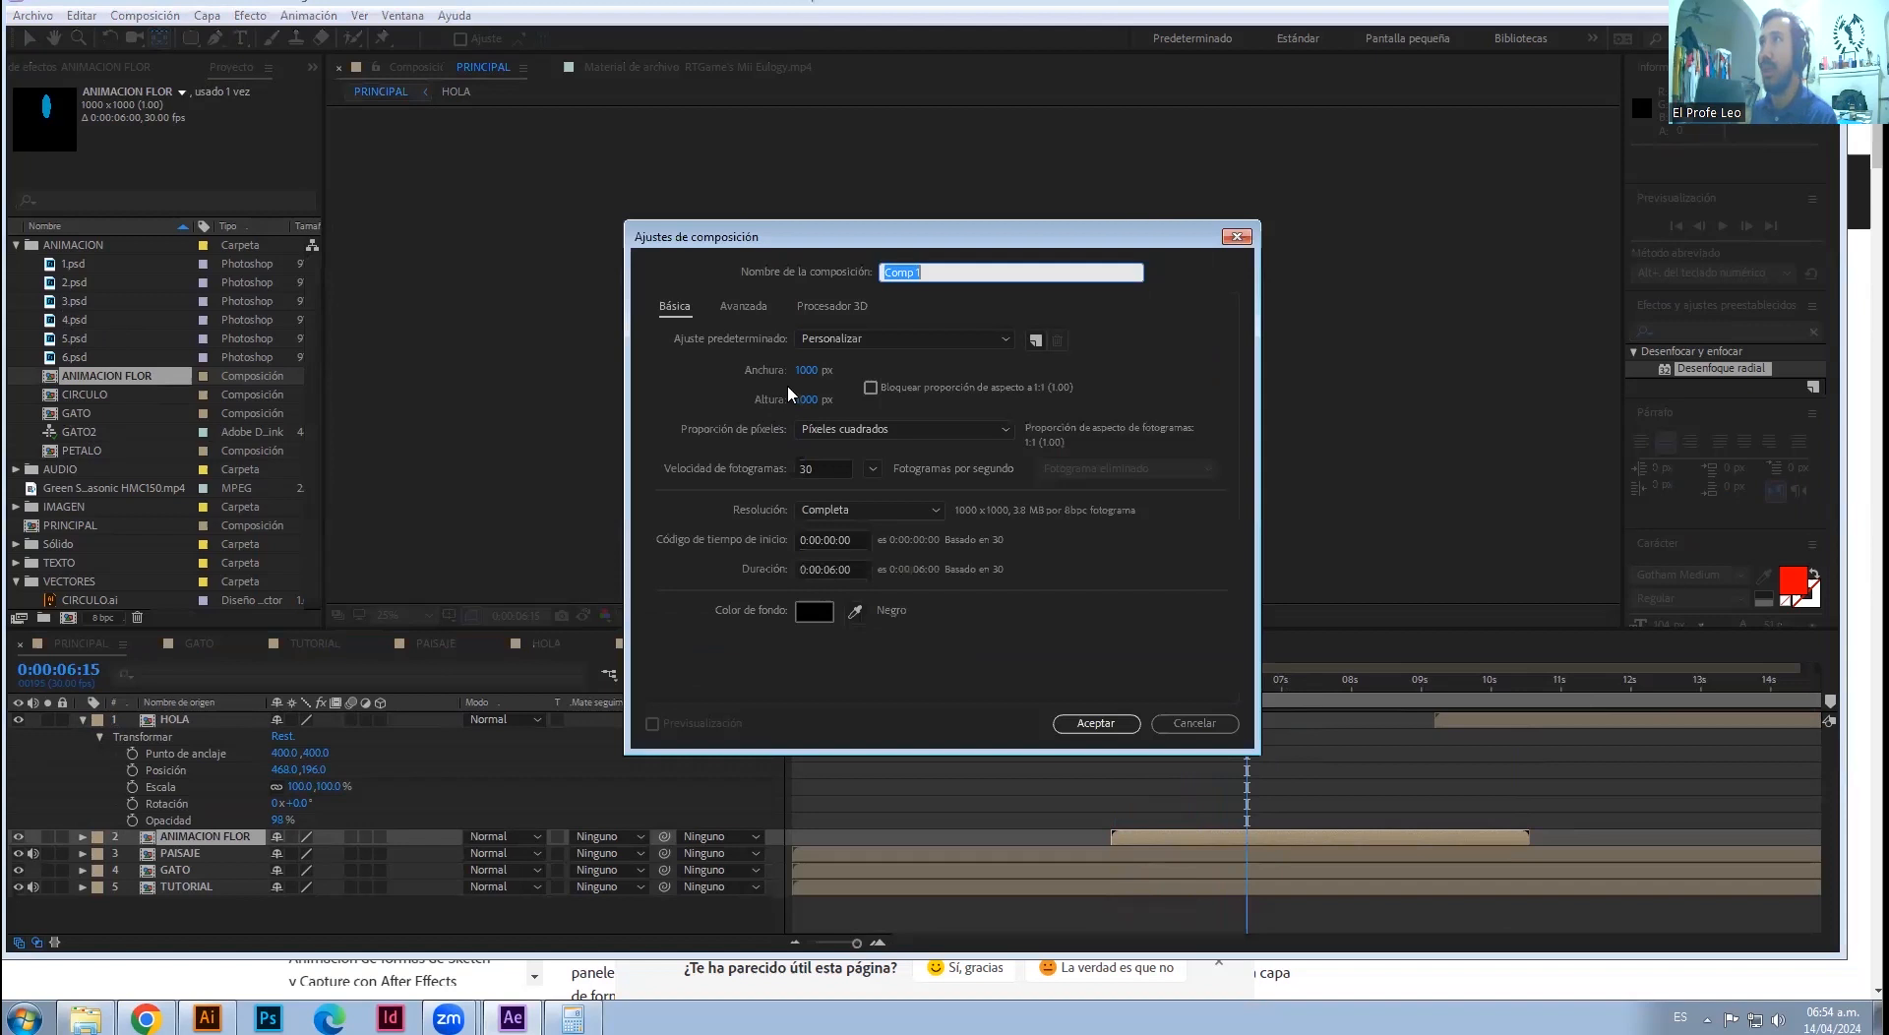
pyautogui.click(1082, 723)
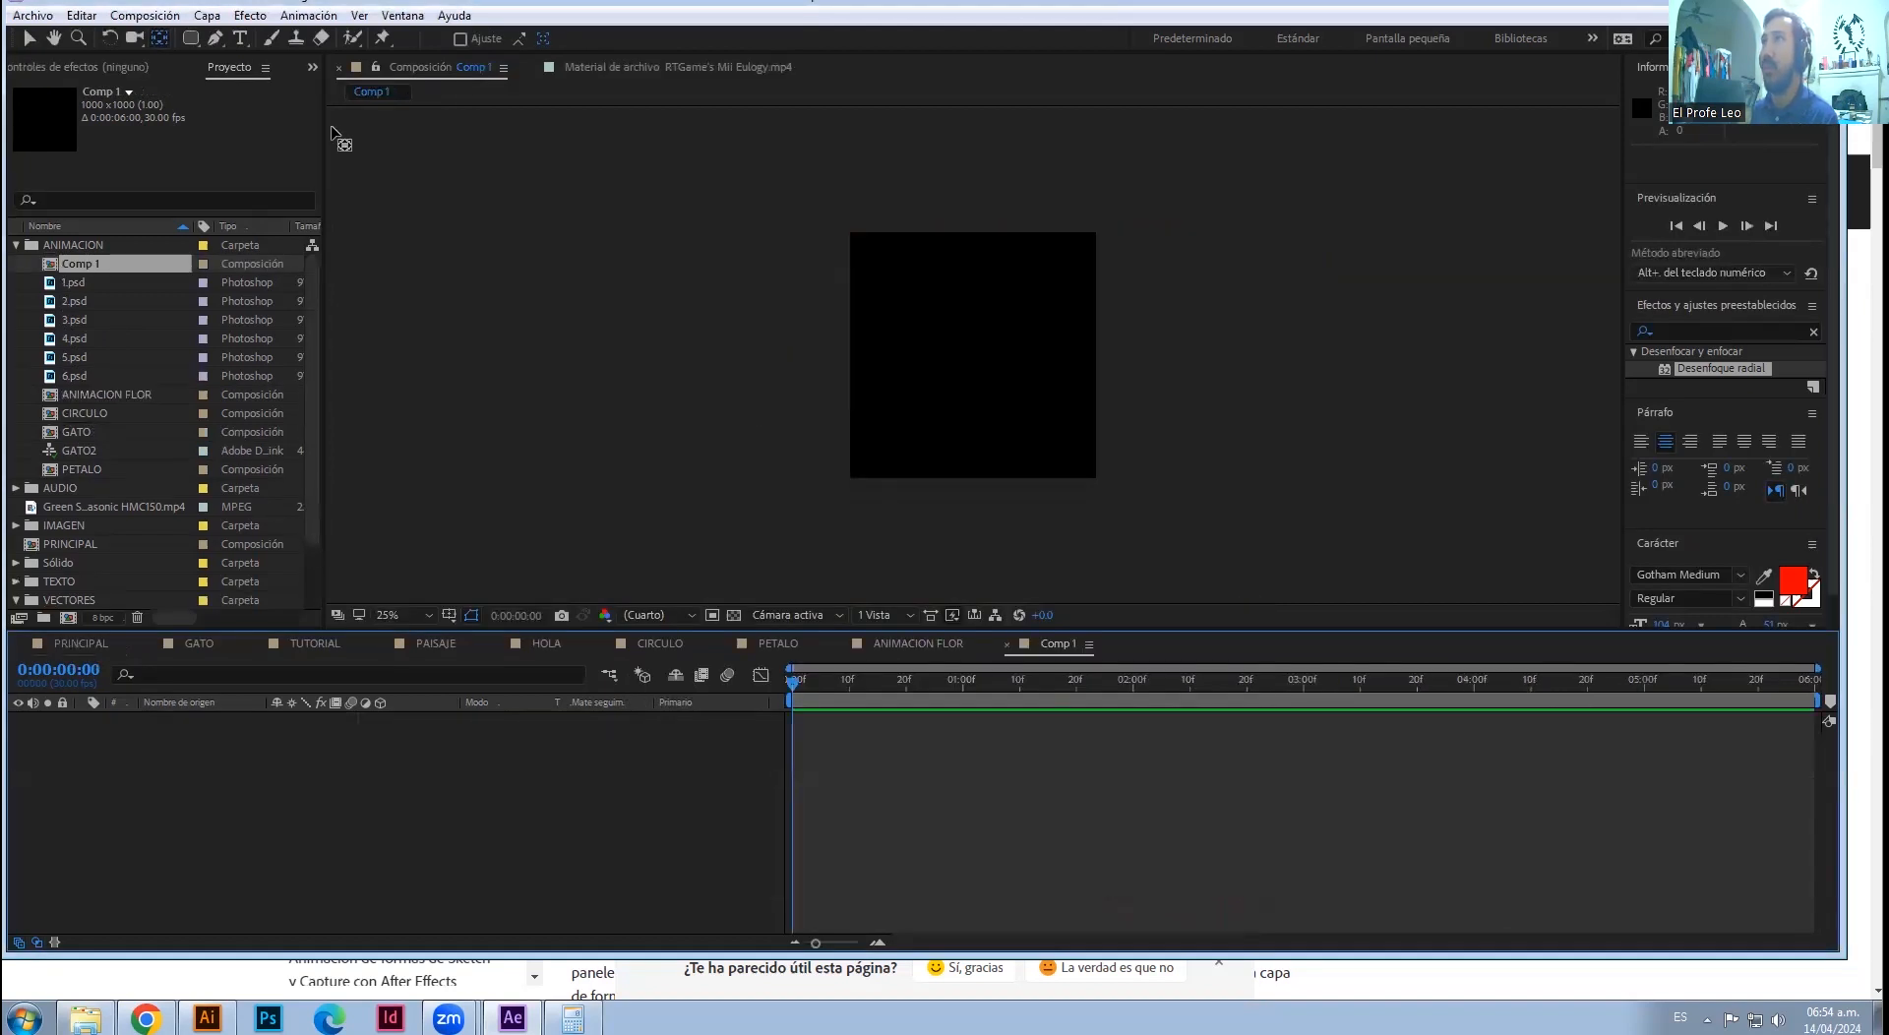
pyautogui.click(191, 38)
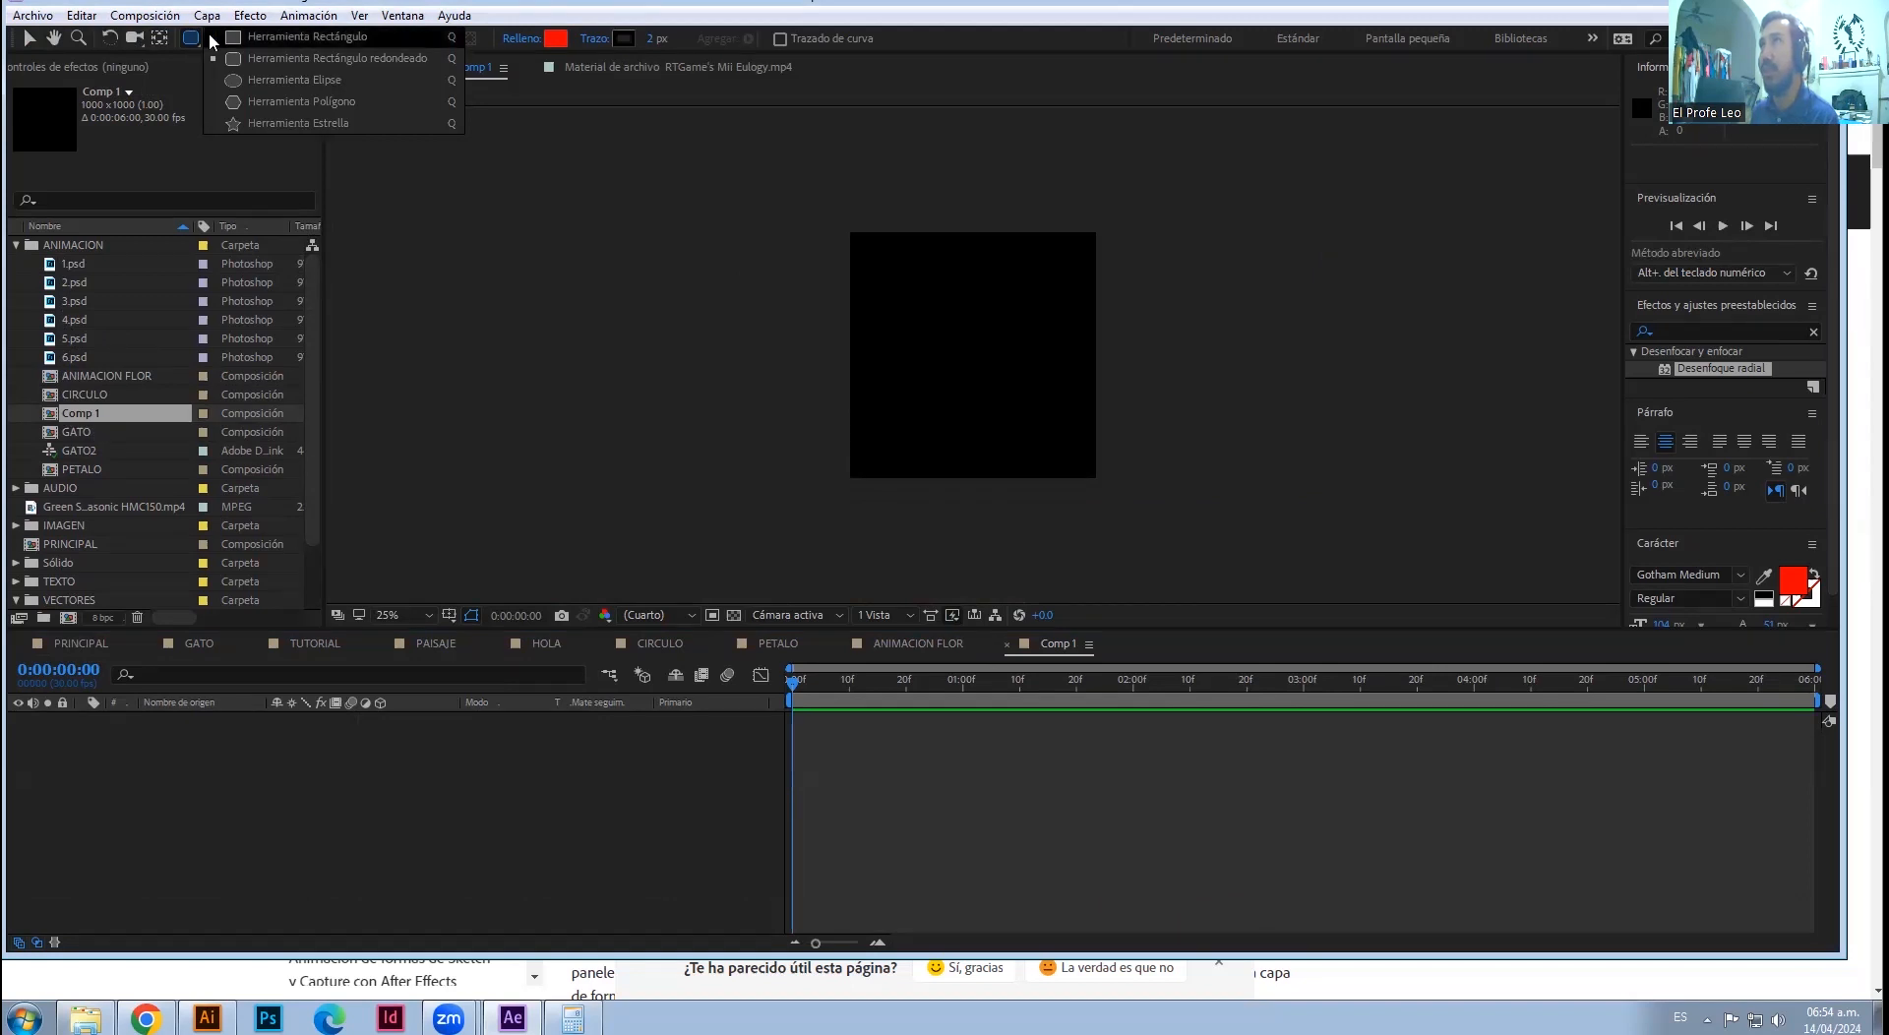
pyautogui.click(246, 41)
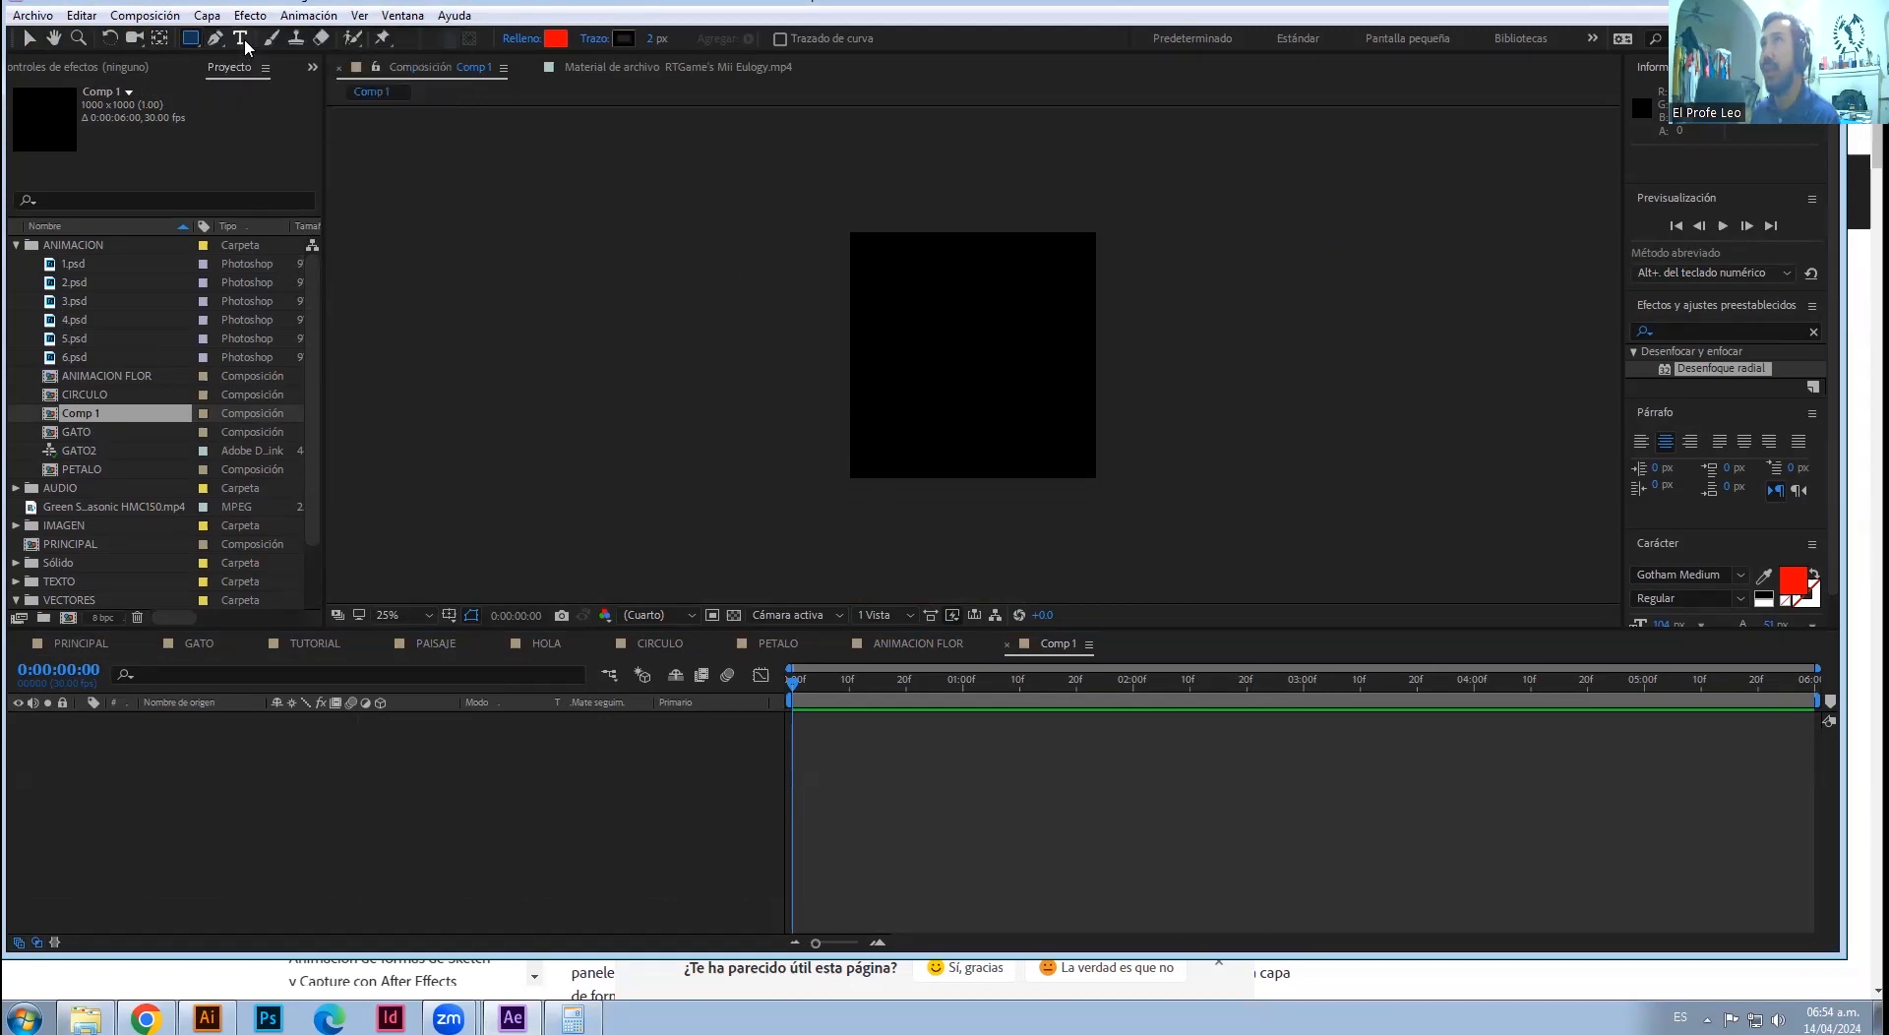
pyautogui.click(198, 40)
pyautogui.click(254, 61)
pyautogui.rightClick(268, 770)
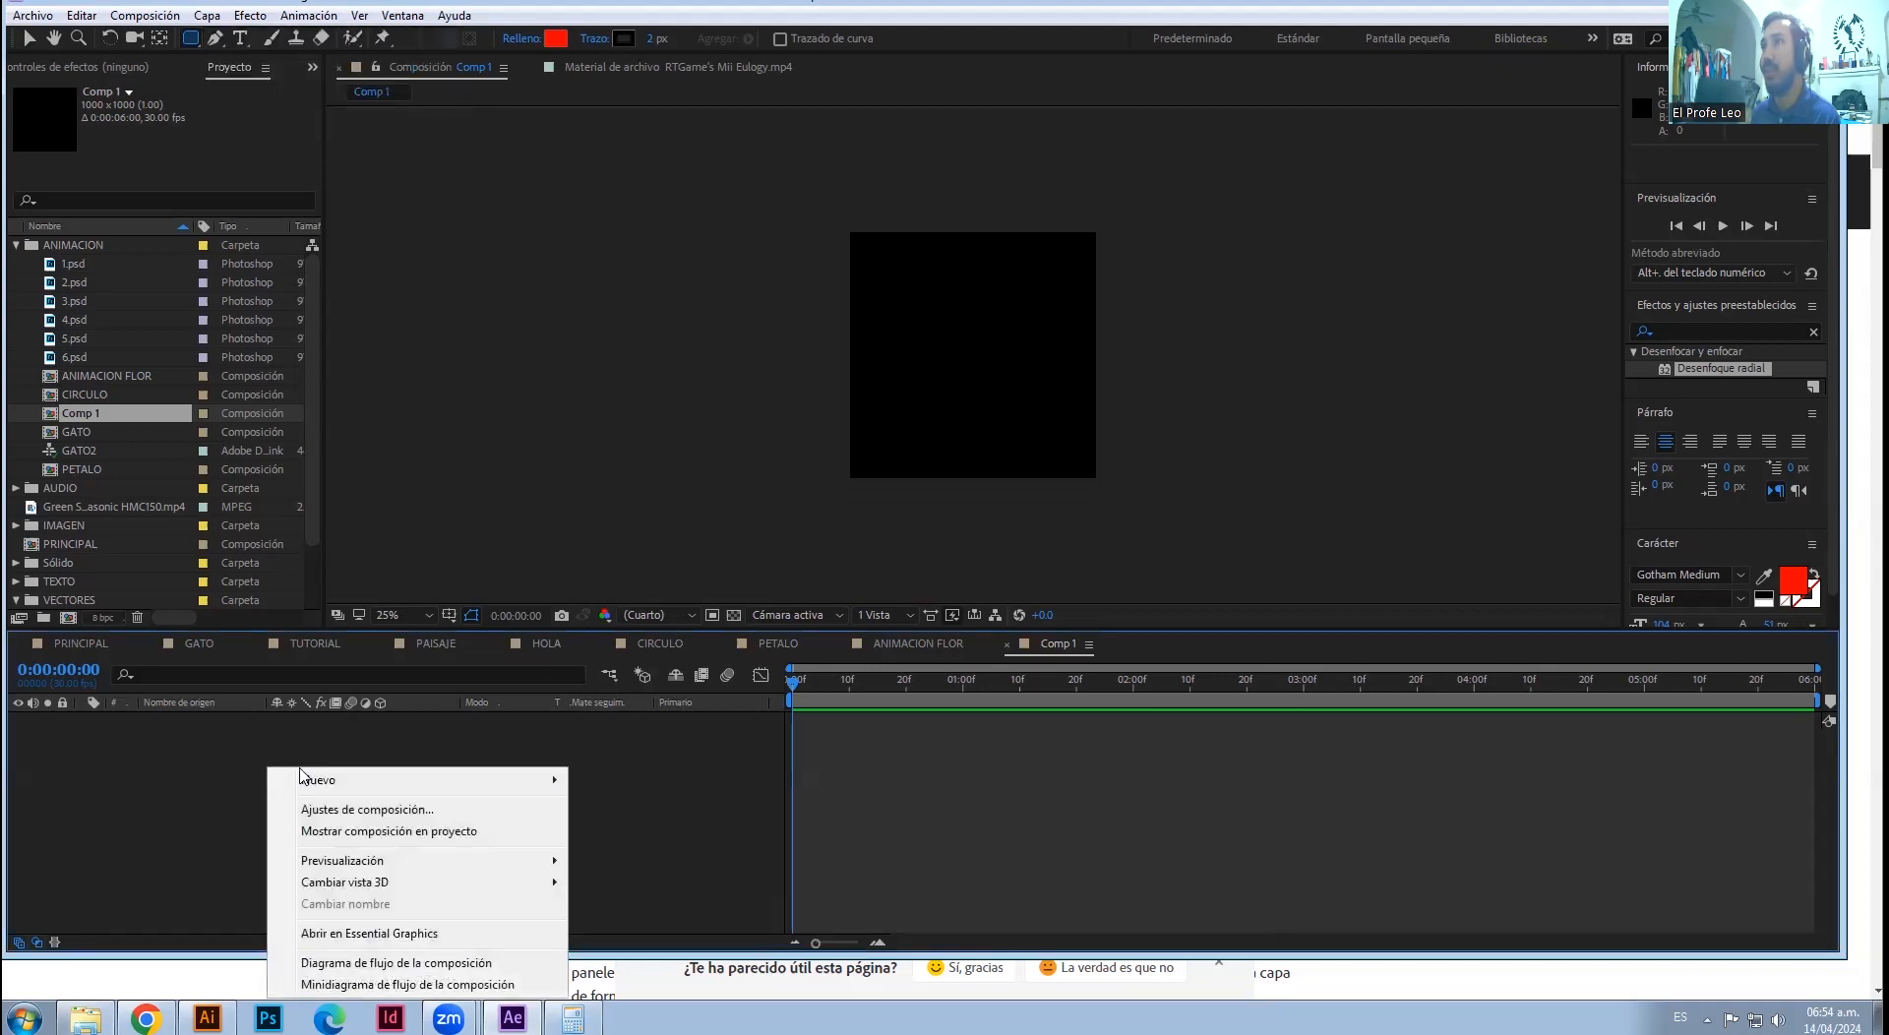
pyautogui.moveTo(310, 779)
pyautogui.click(637, 917)
# - Draw a red circle about 540 px in diameter with the Ellipse tool and move it near the composition's centre
pyautogui.moveTo(929, 414); pyautogui.dragTo(1055, 285)
pyautogui.hotkey('ctrl', 'z')
pyautogui.click(191, 37)
pyautogui.click(263, 81)
pyautogui.moveTo(974, 365); pyautogui.dragTo(841, 242)
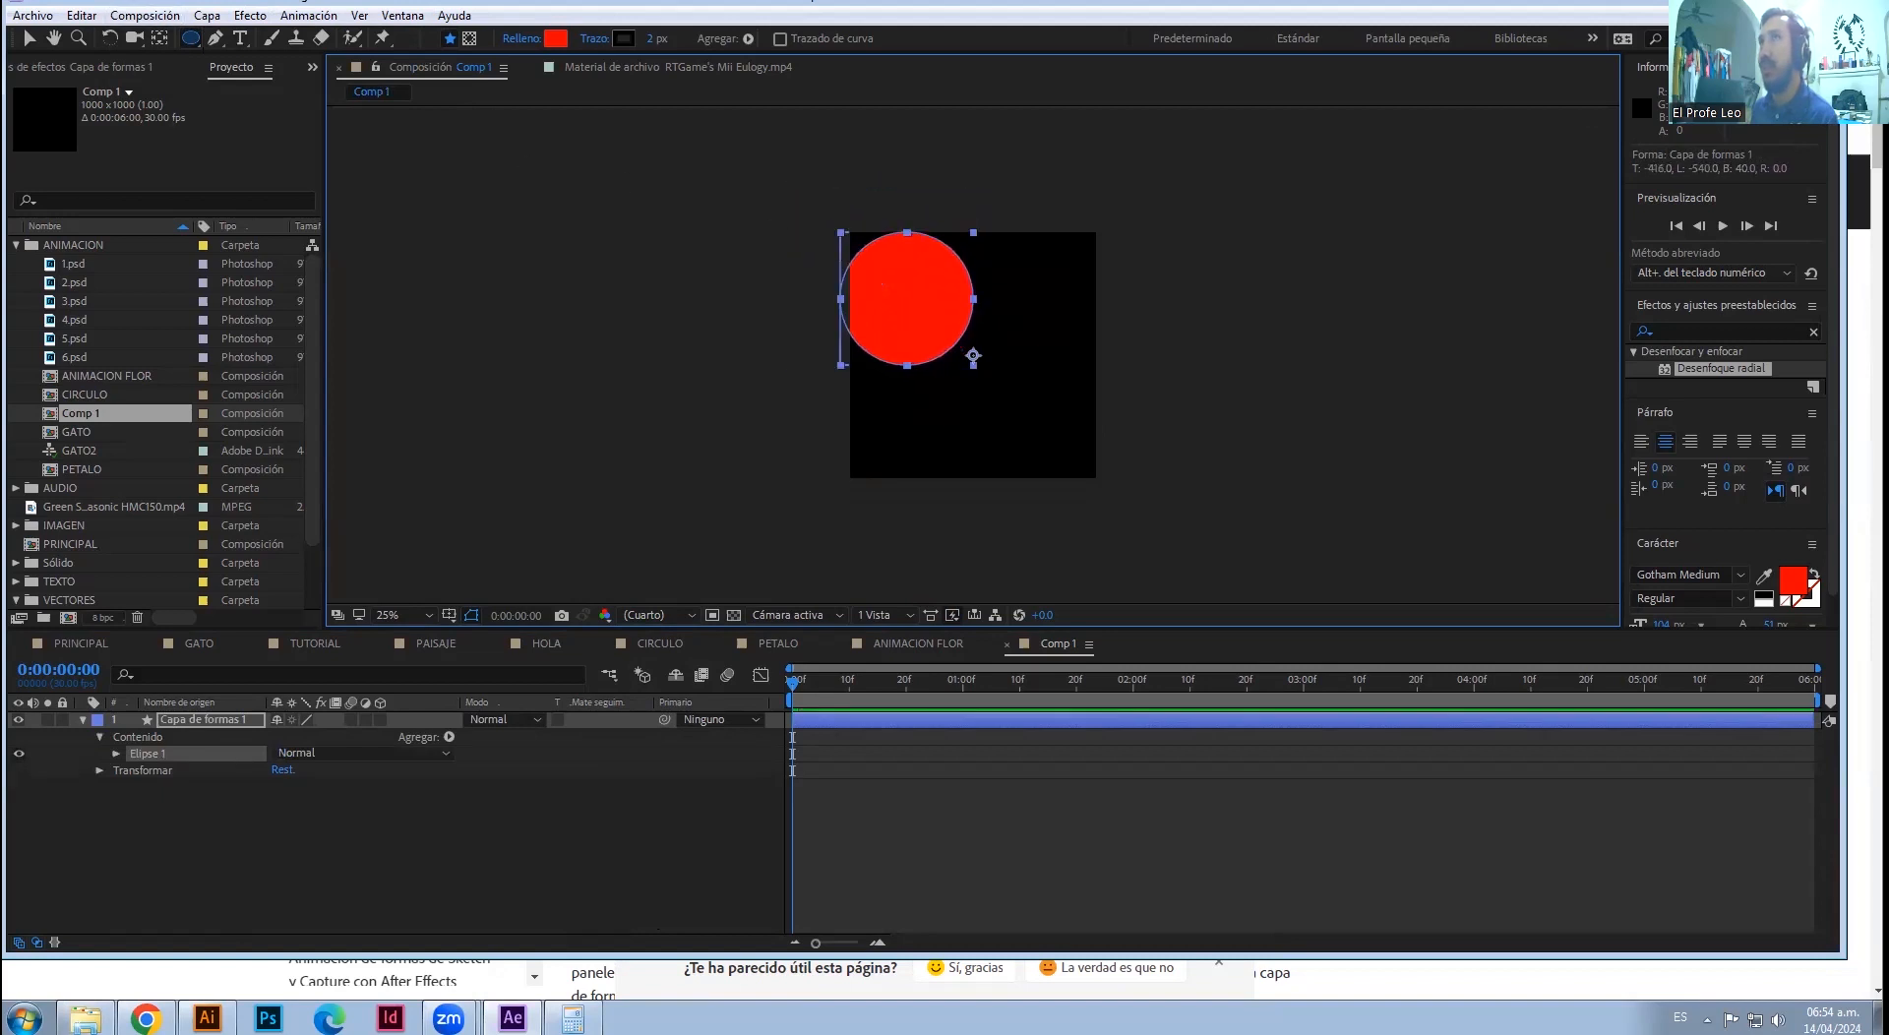
pyautogui.click(29, 37)
pyautogui.moveTo(963, 328); pyautogui.dragTo(1031, 360)
# - Try scaling the circle's shape layer up to 140% through its transform properties, and undo the change
pyautogui.rightClick(432, 836)
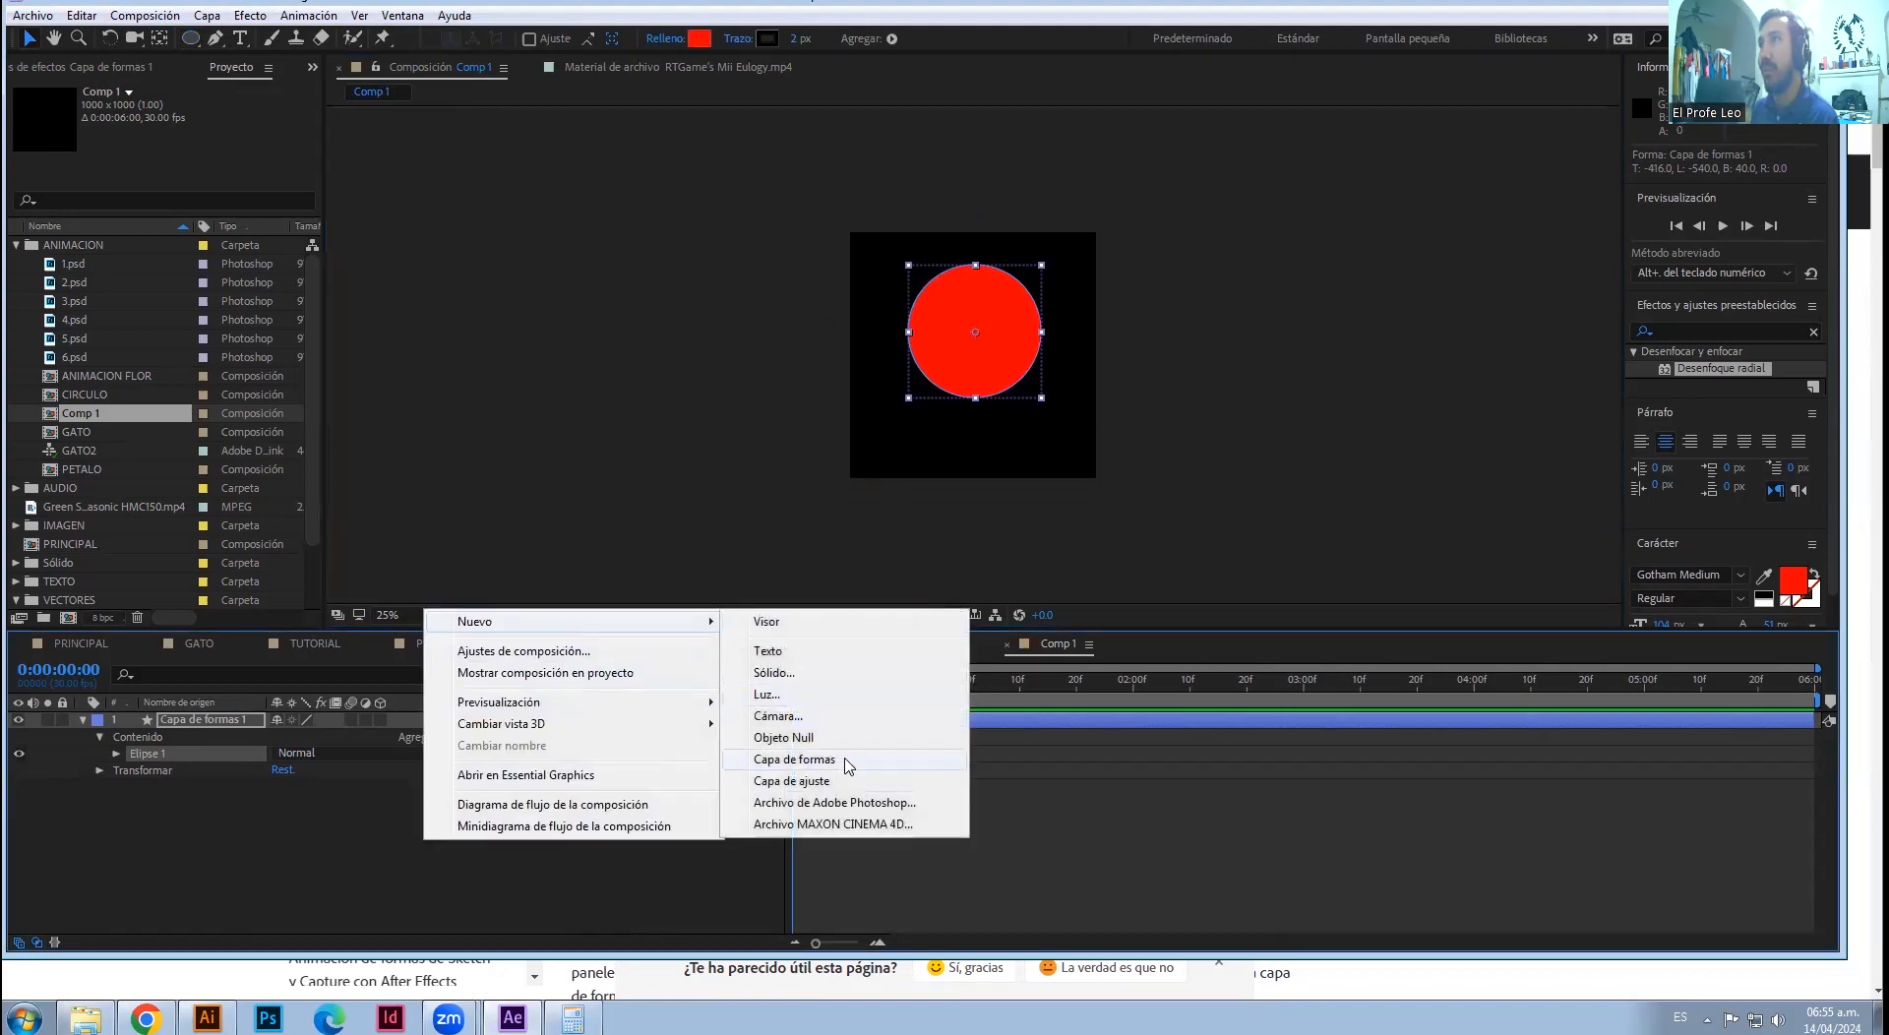
pyautogui.click(1002, 723)
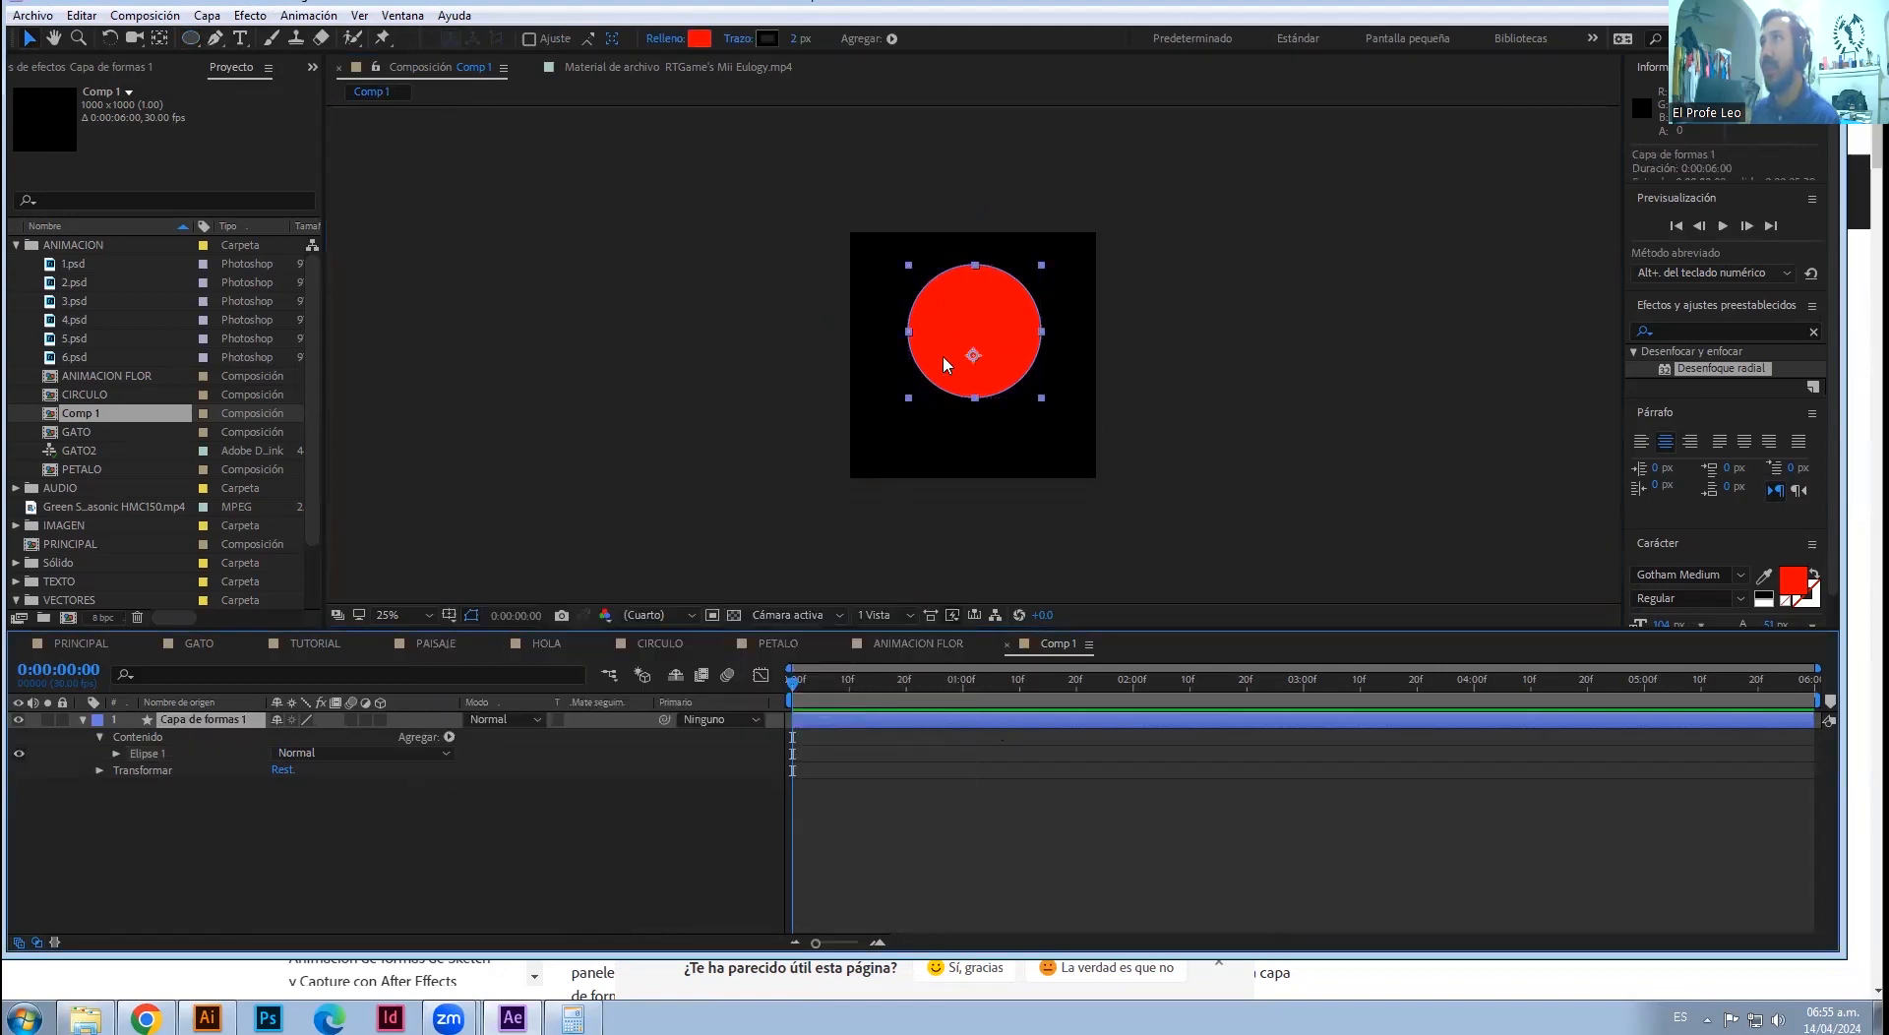
pyautogui.press('/')
pyautogui.press(',')
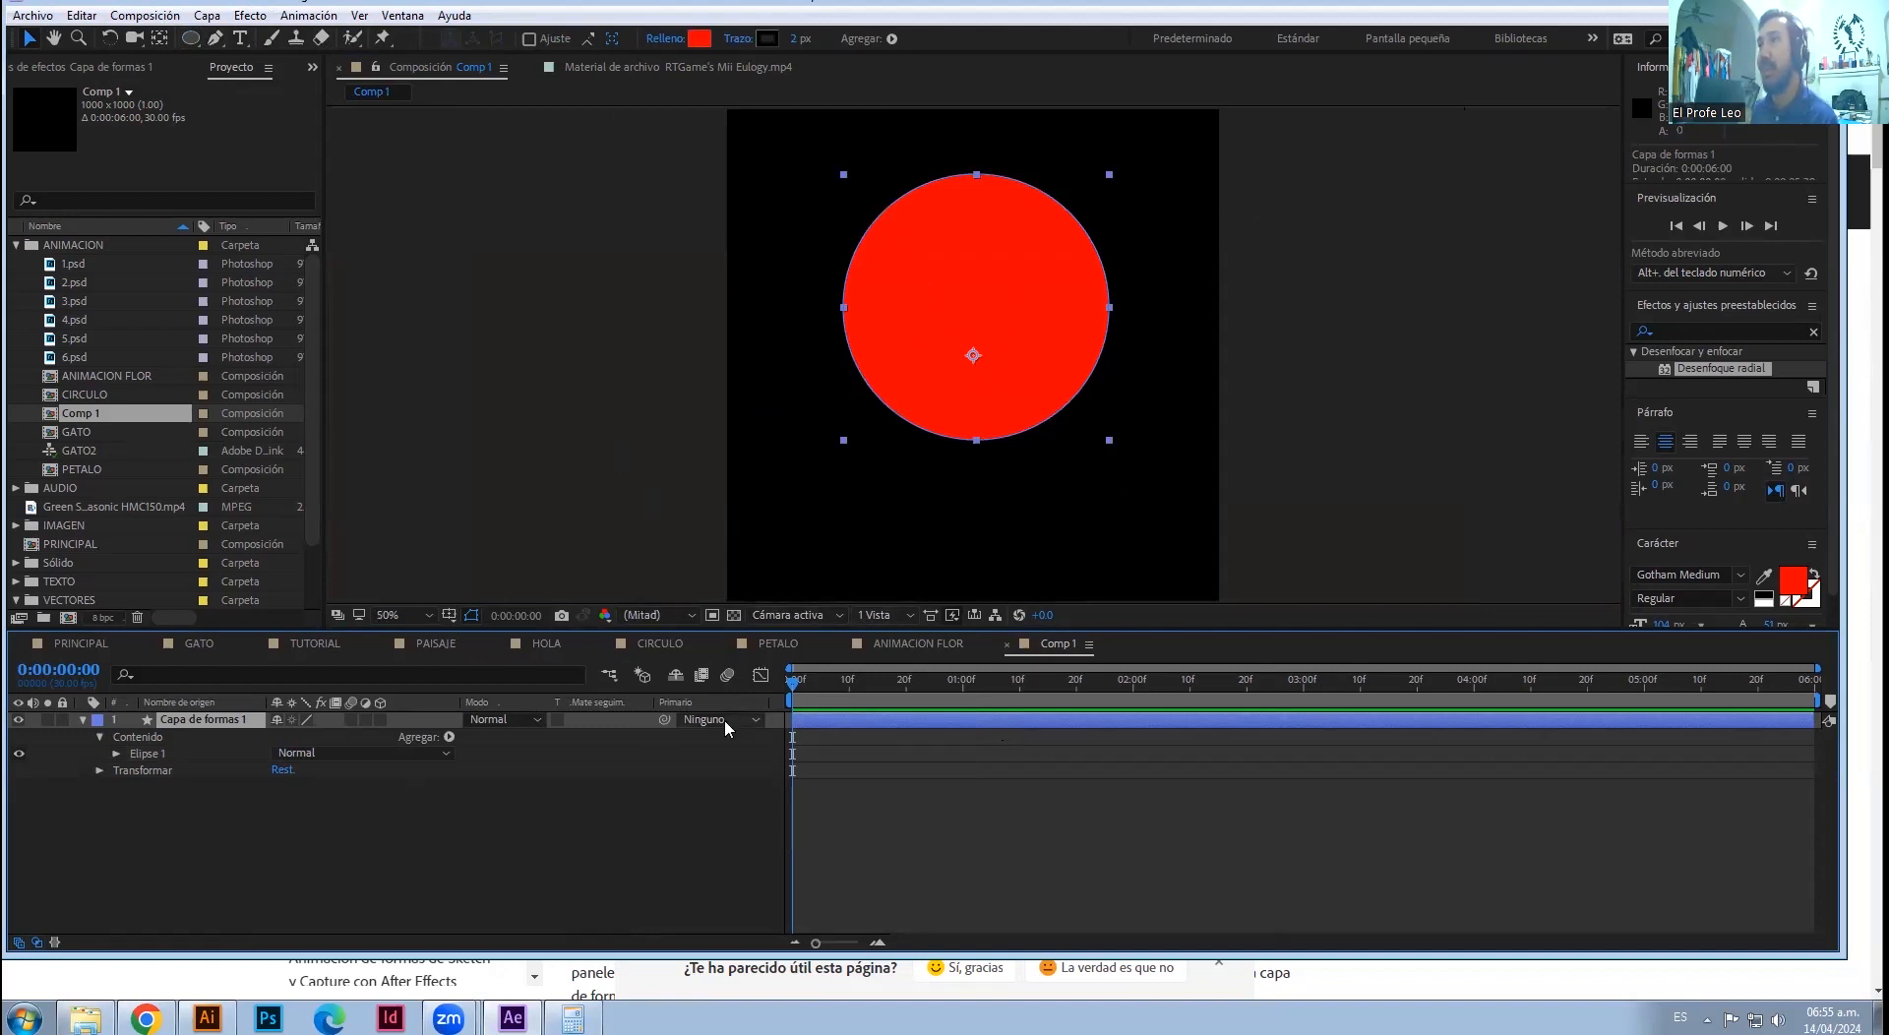
pyautogui.click(157, 741)
pyautogui.click(99, 770)
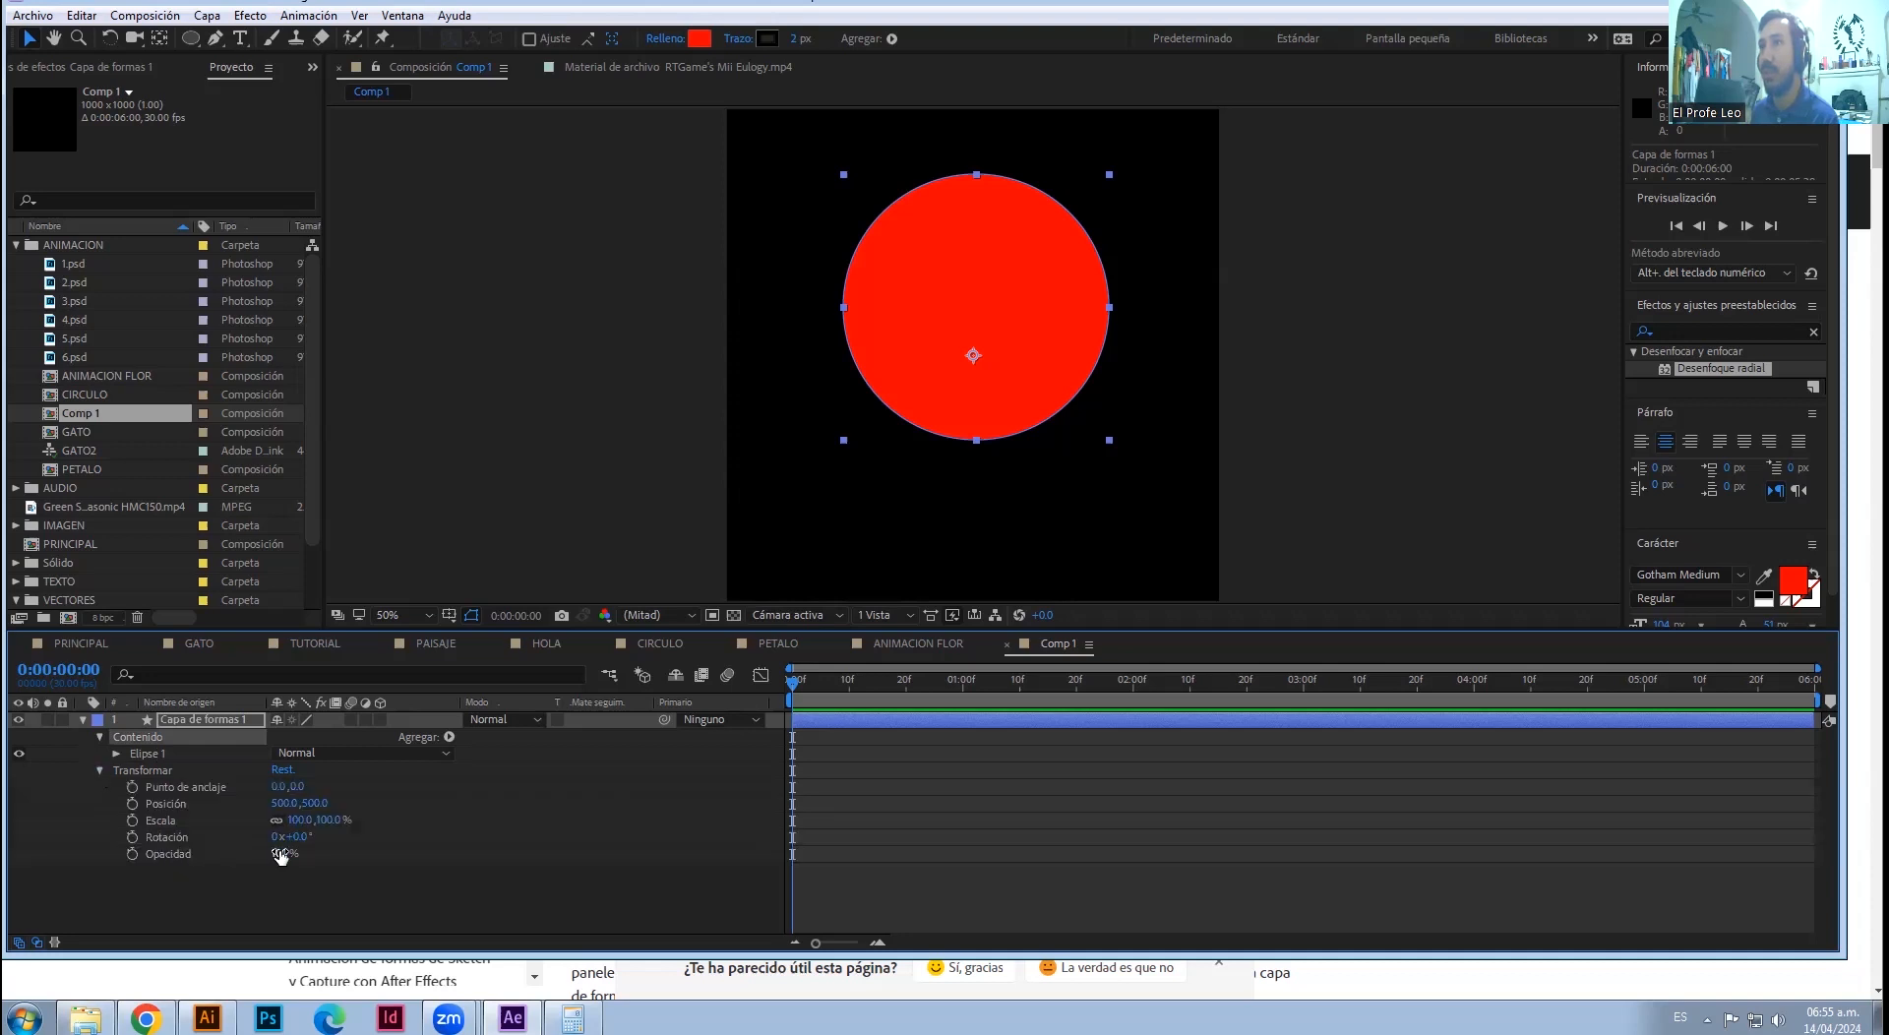
pyautogui.moveTo(303, 819); pyautogui.dragTo(339, 820)
pyautogui.scroll(2, 996, 474)
pyautogui.scroll(-1, 983, 475)
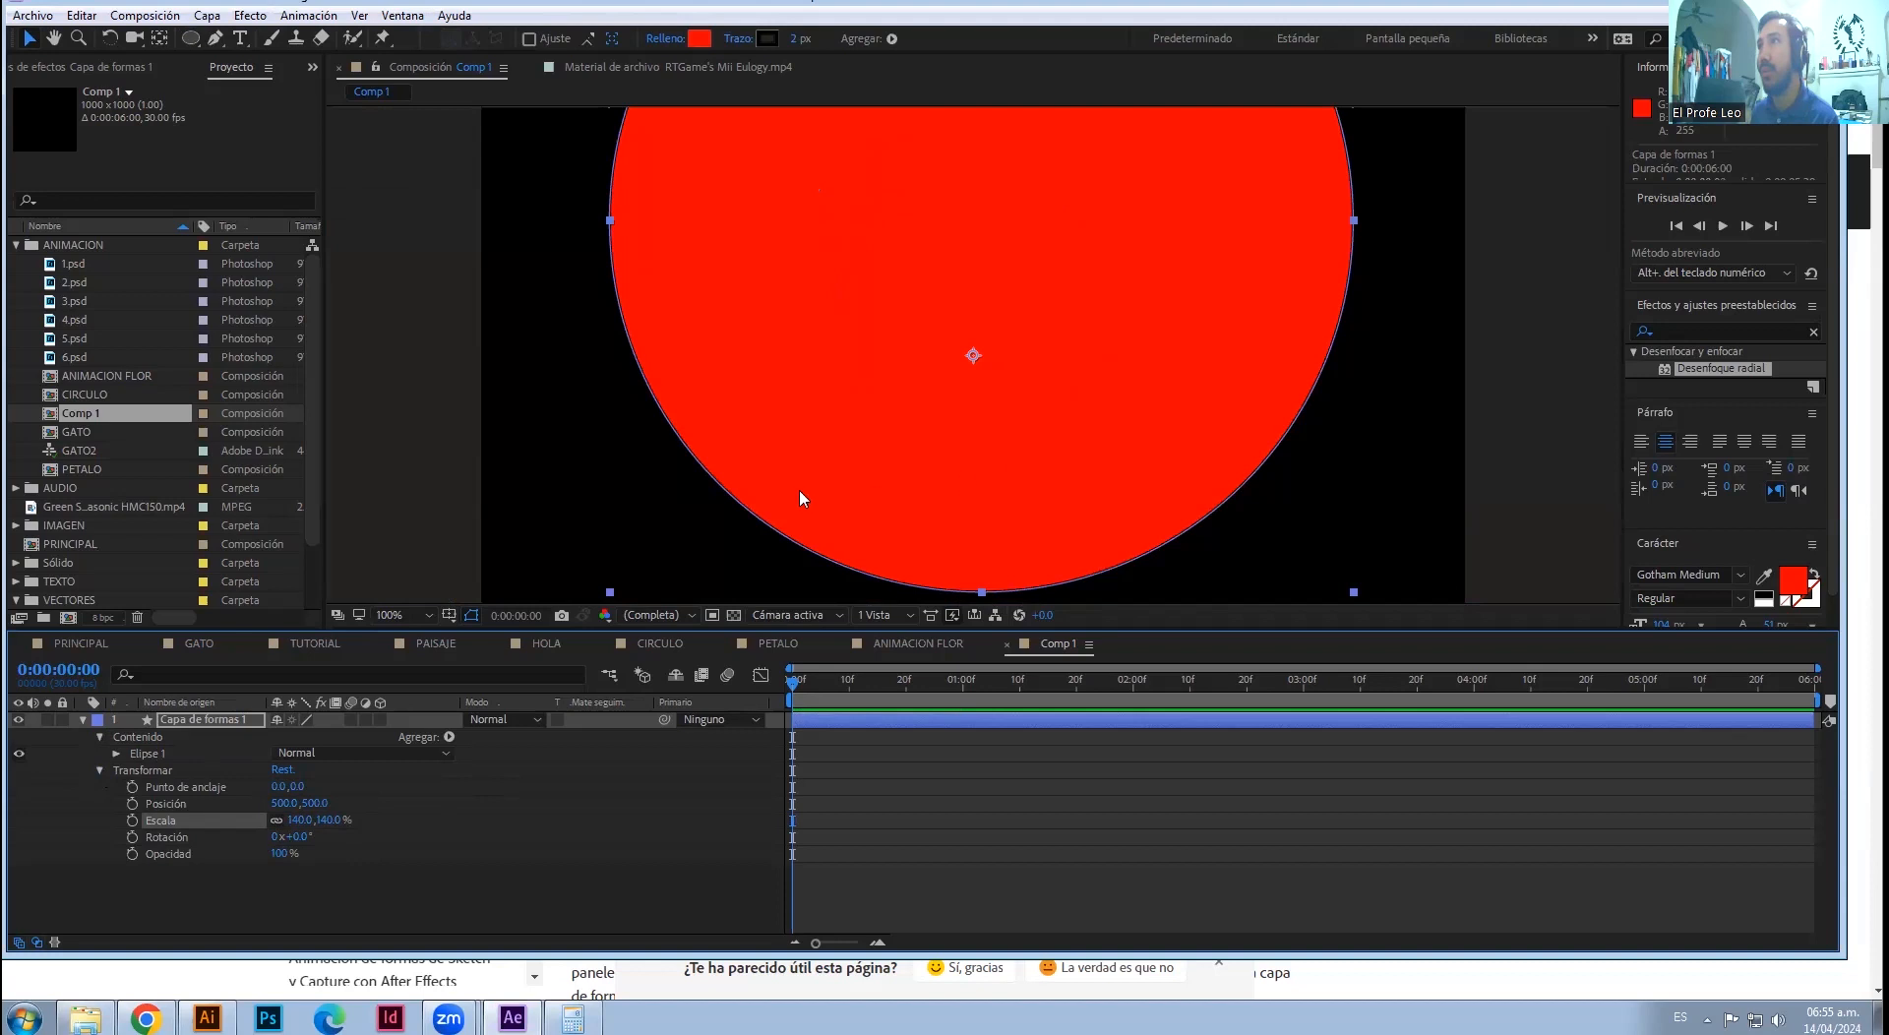
pyautogui.hotkey('ctrl', 'z')
pyautogui.scroll(-2, 854, 494)
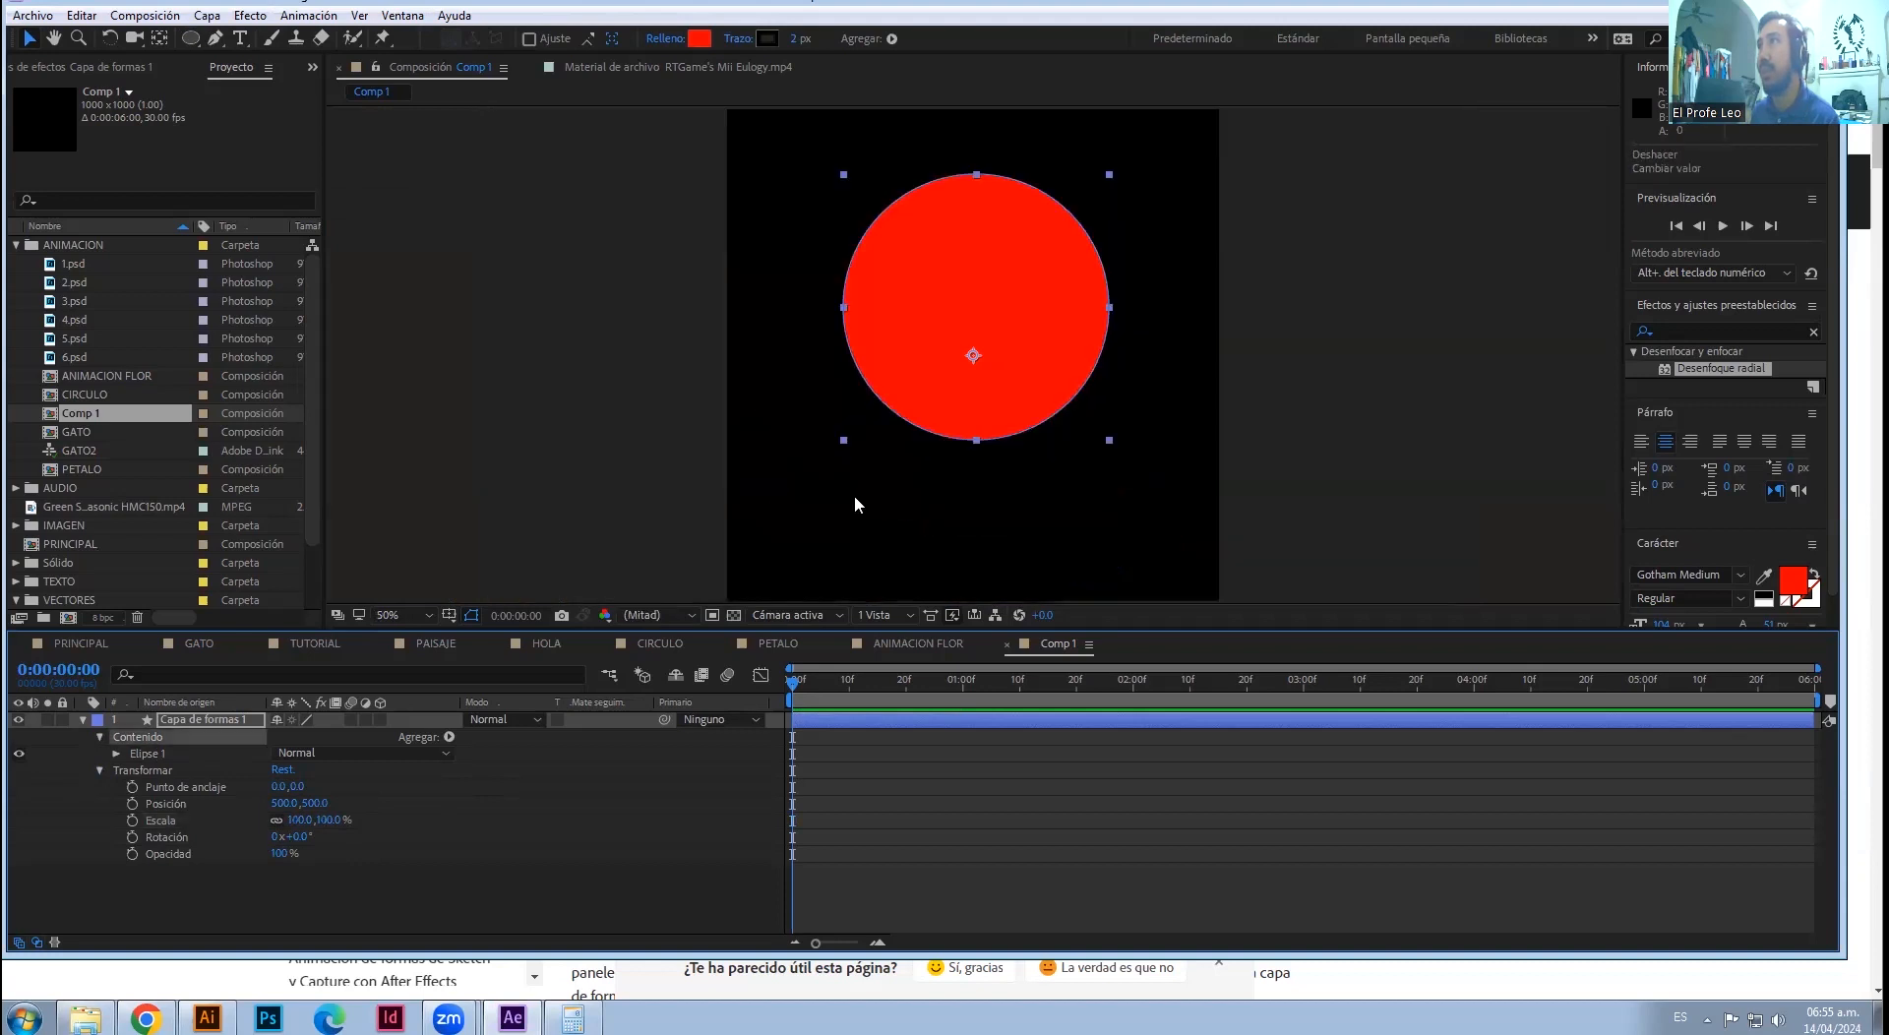
# - Expand Elipse 1 in the shape layer's contents to examine its path, stroke, fill and transform groups
pyautogui.scroll(2, 947, 397)
pyautogui.click(117, 754)
pyautogui.click(117, 754)
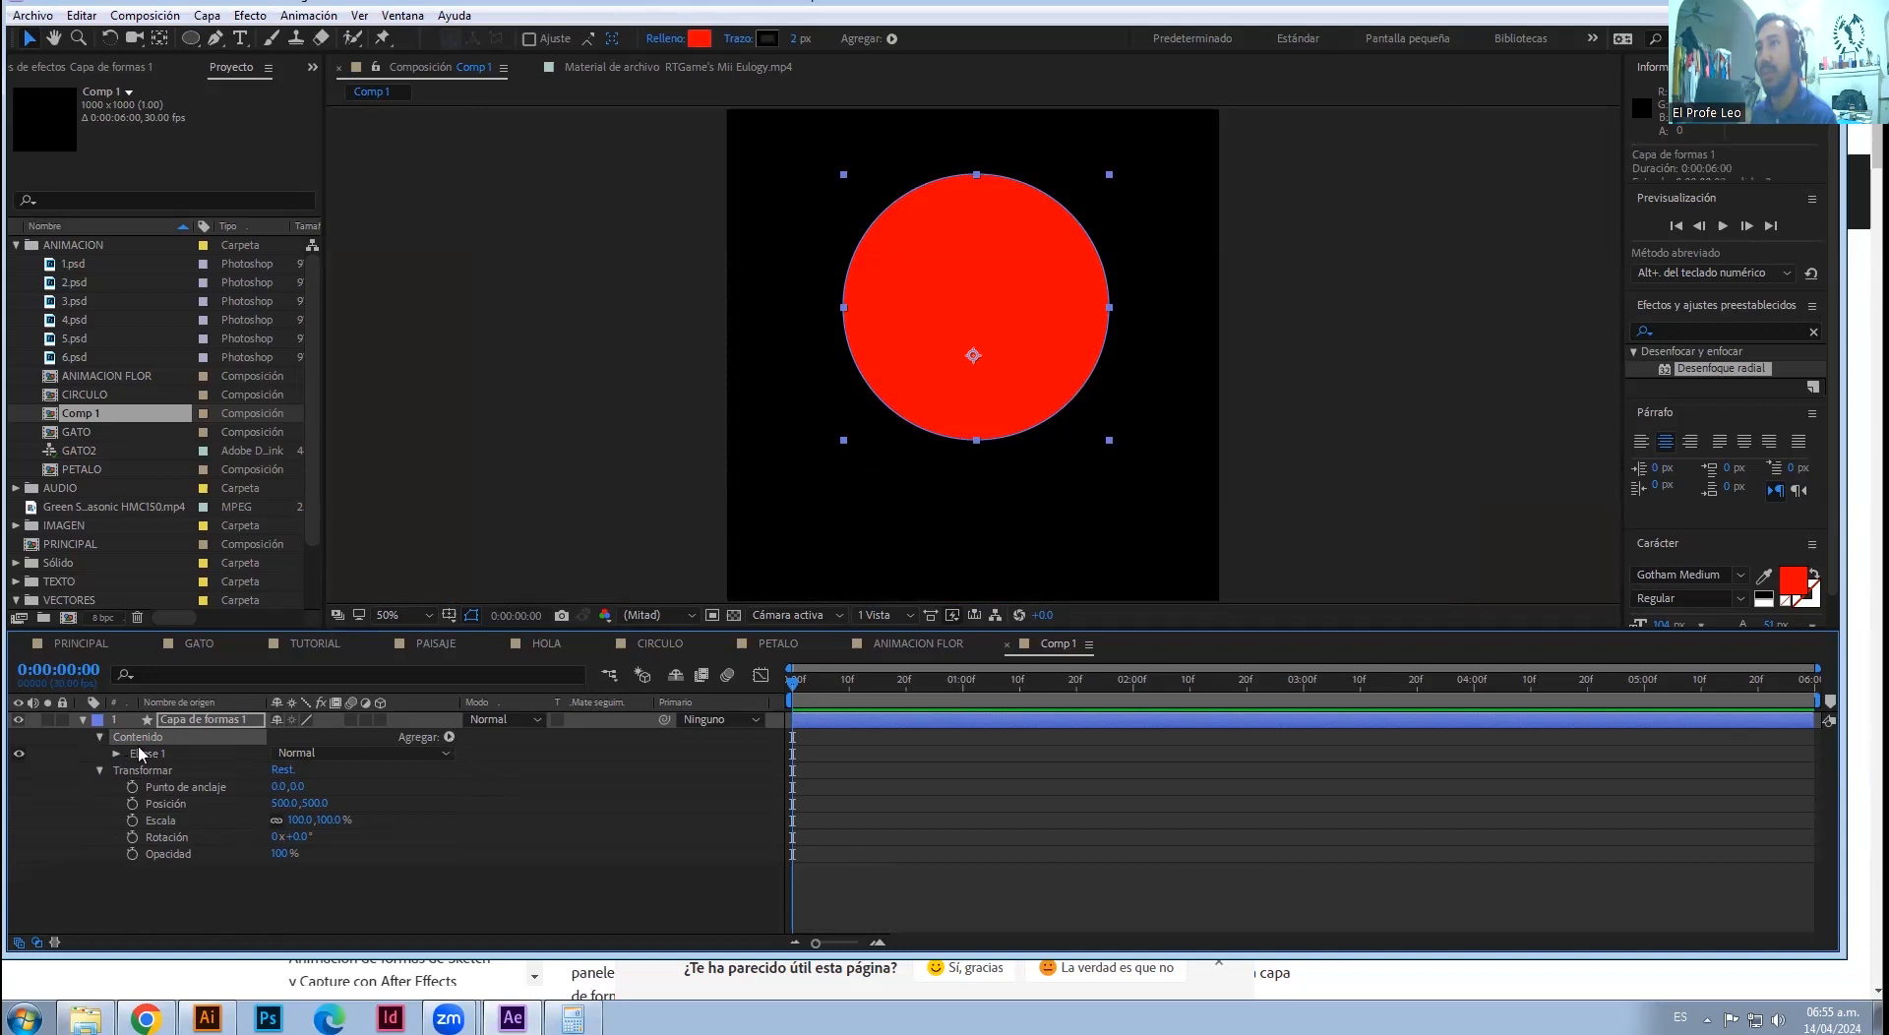
pyautogui.click(105, 745)
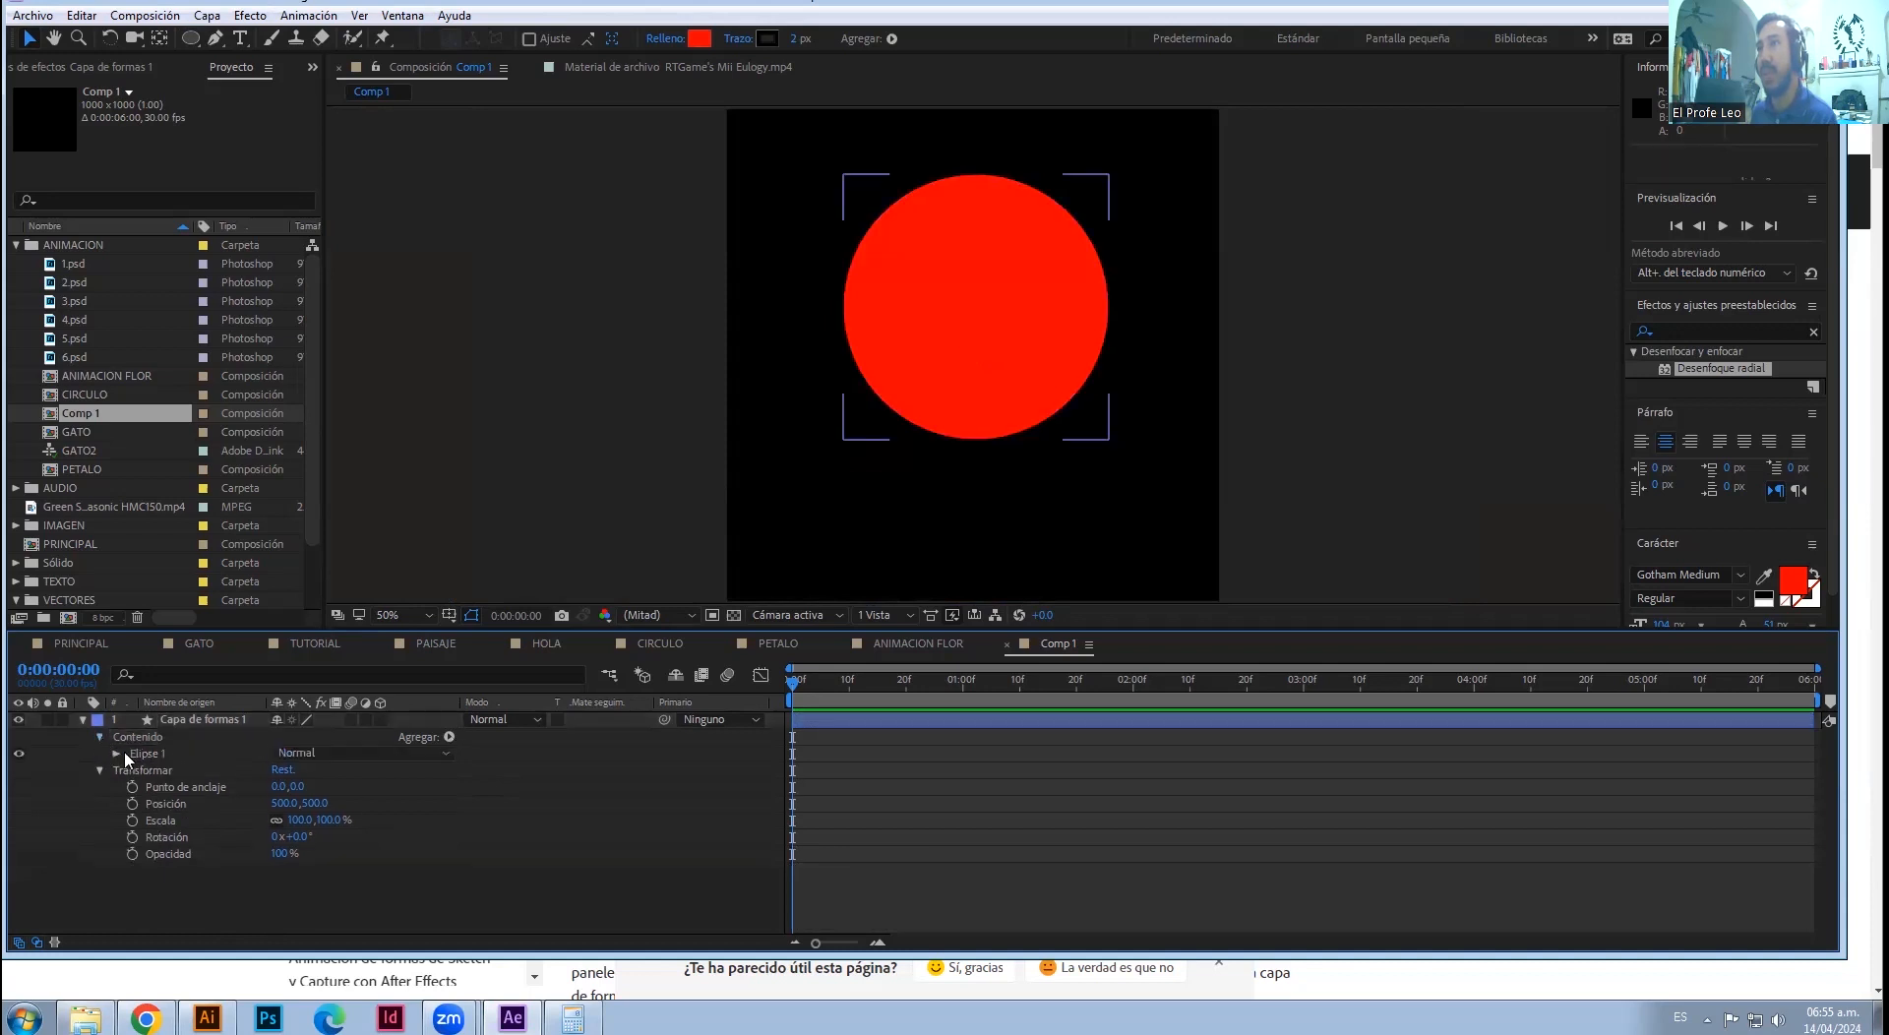
pyautogui.click(117, 754)
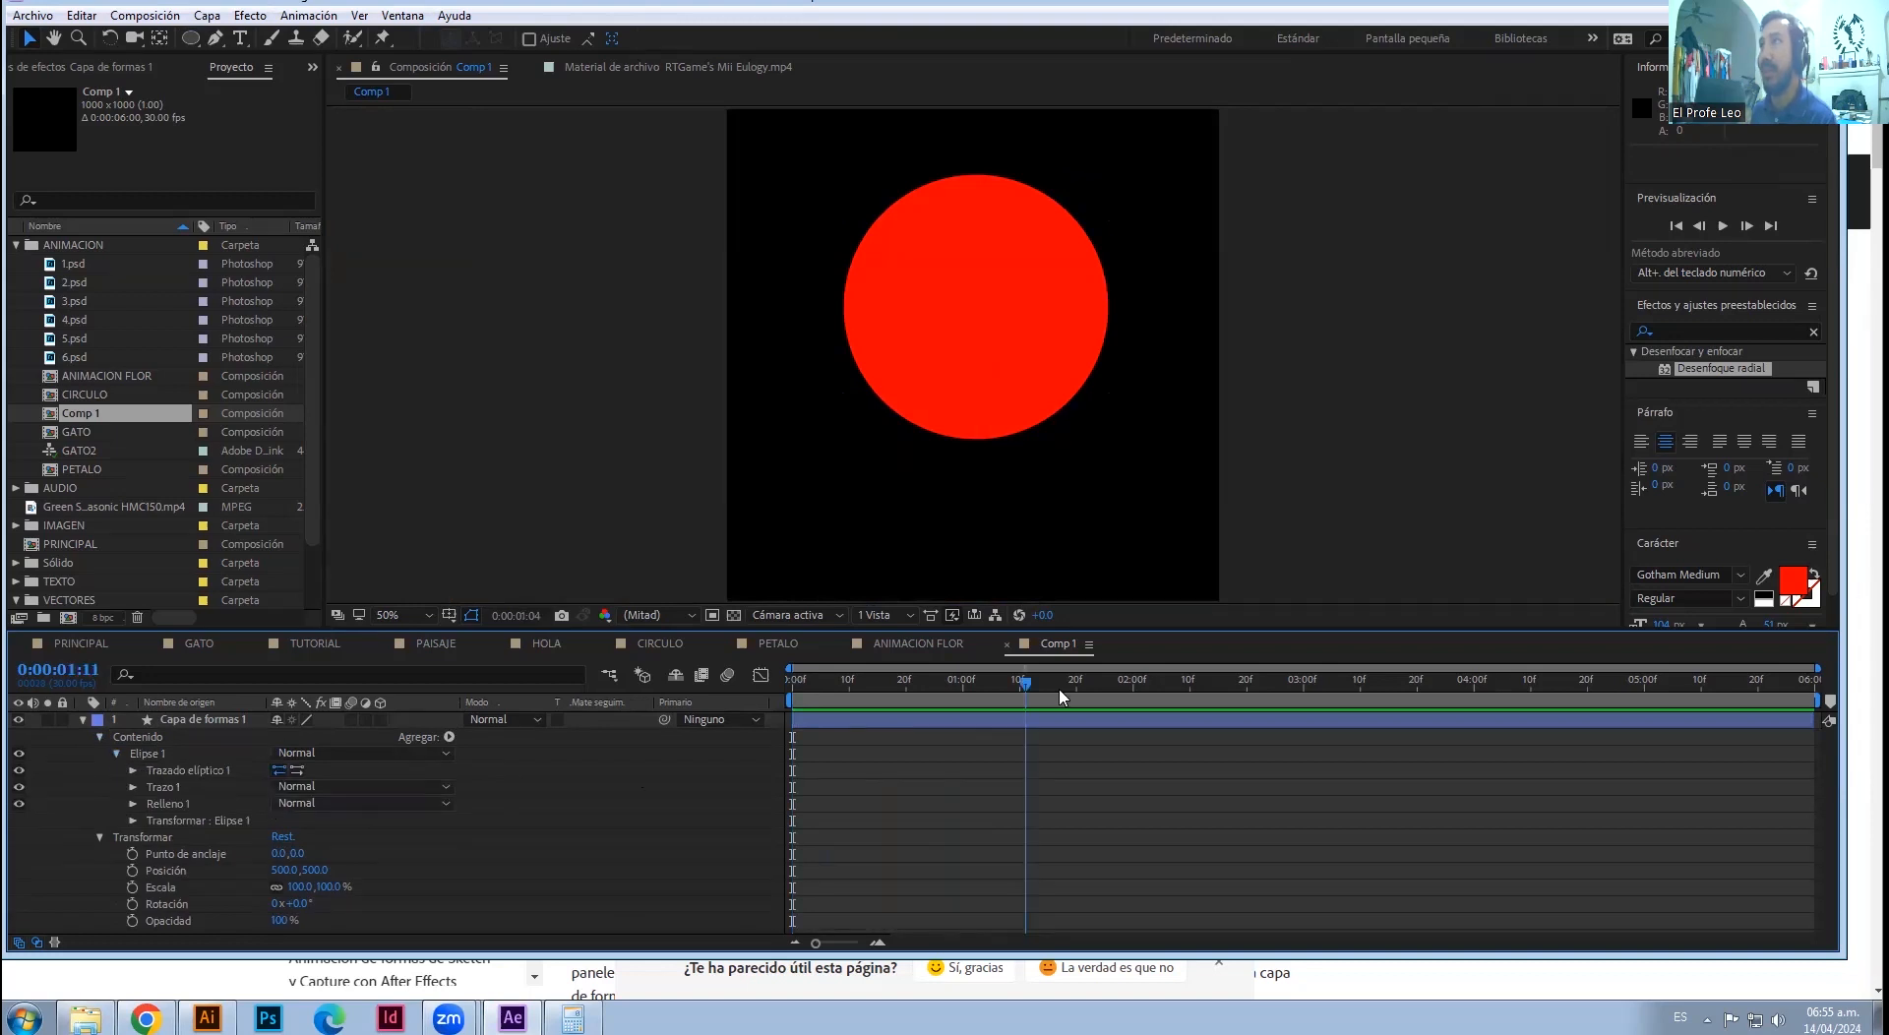
# - Try raising the miter limit (Límite en ángulo) of Trazo 1 to 90 and then 805
pyautogui.click(133, 787)
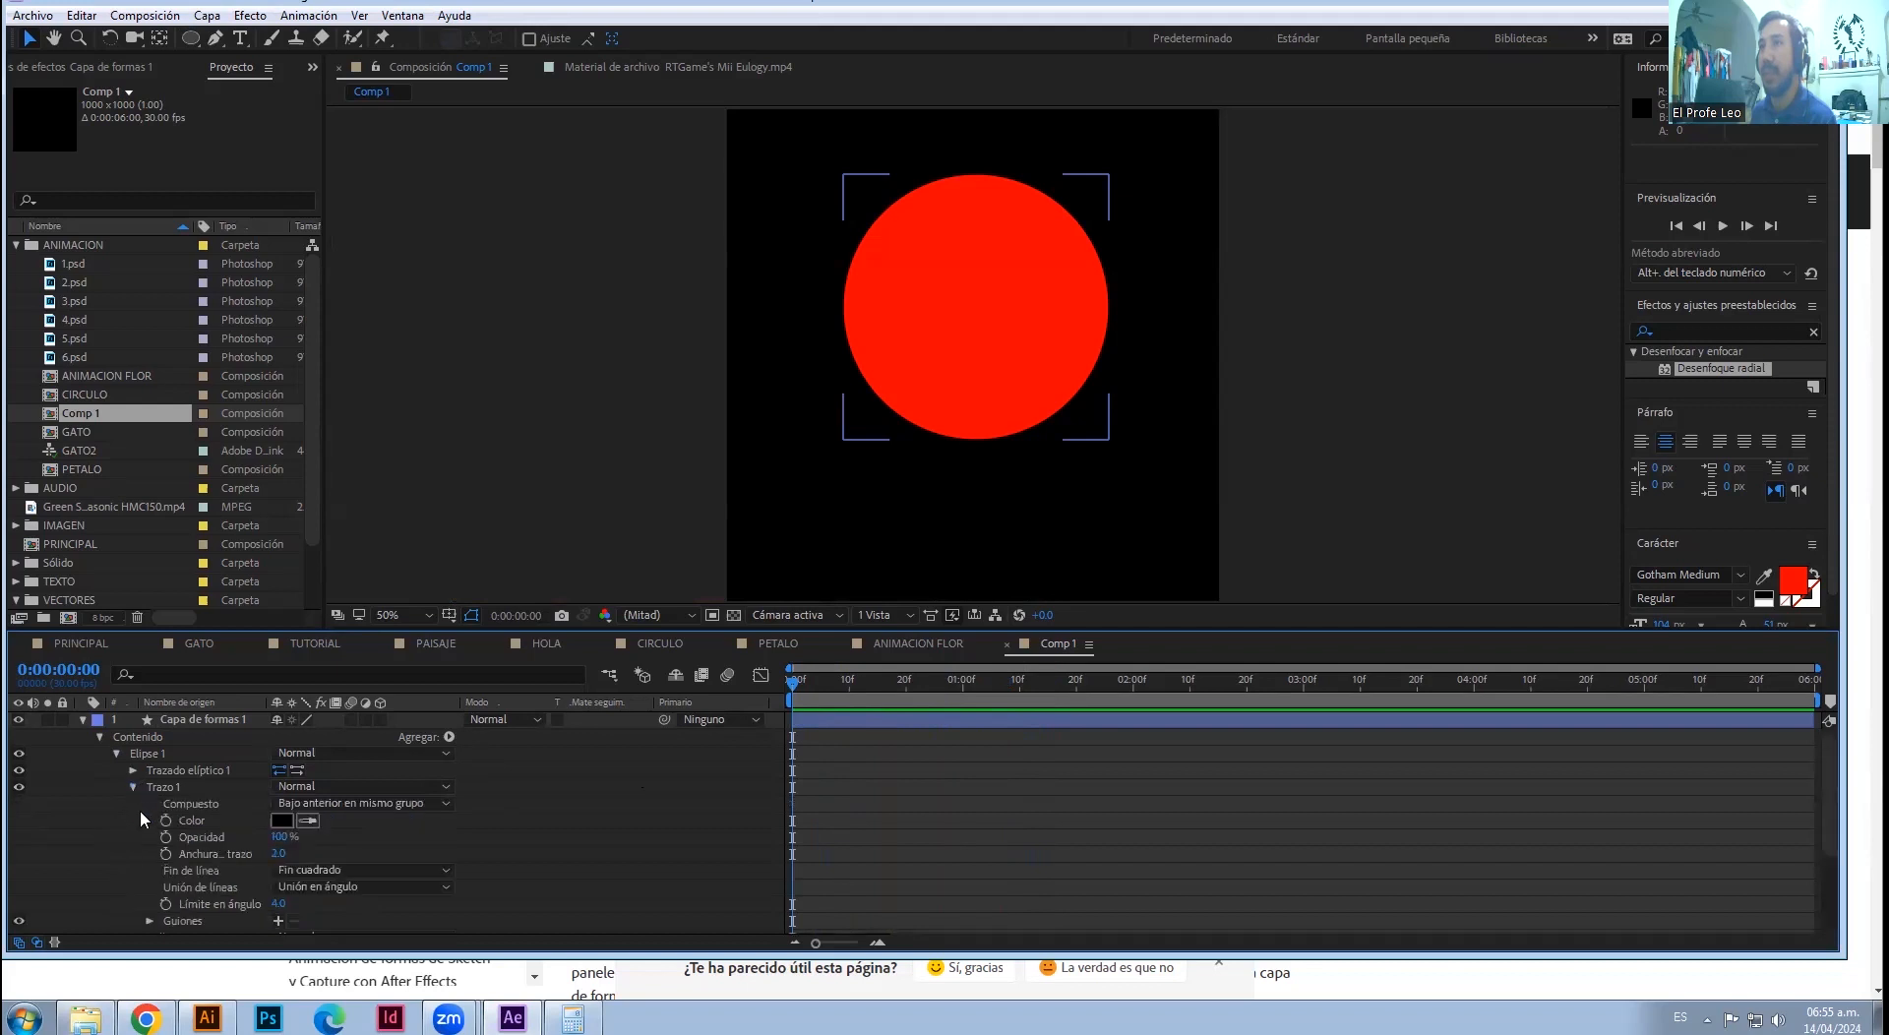
pyautogui.scroll(-1, 178, 858)
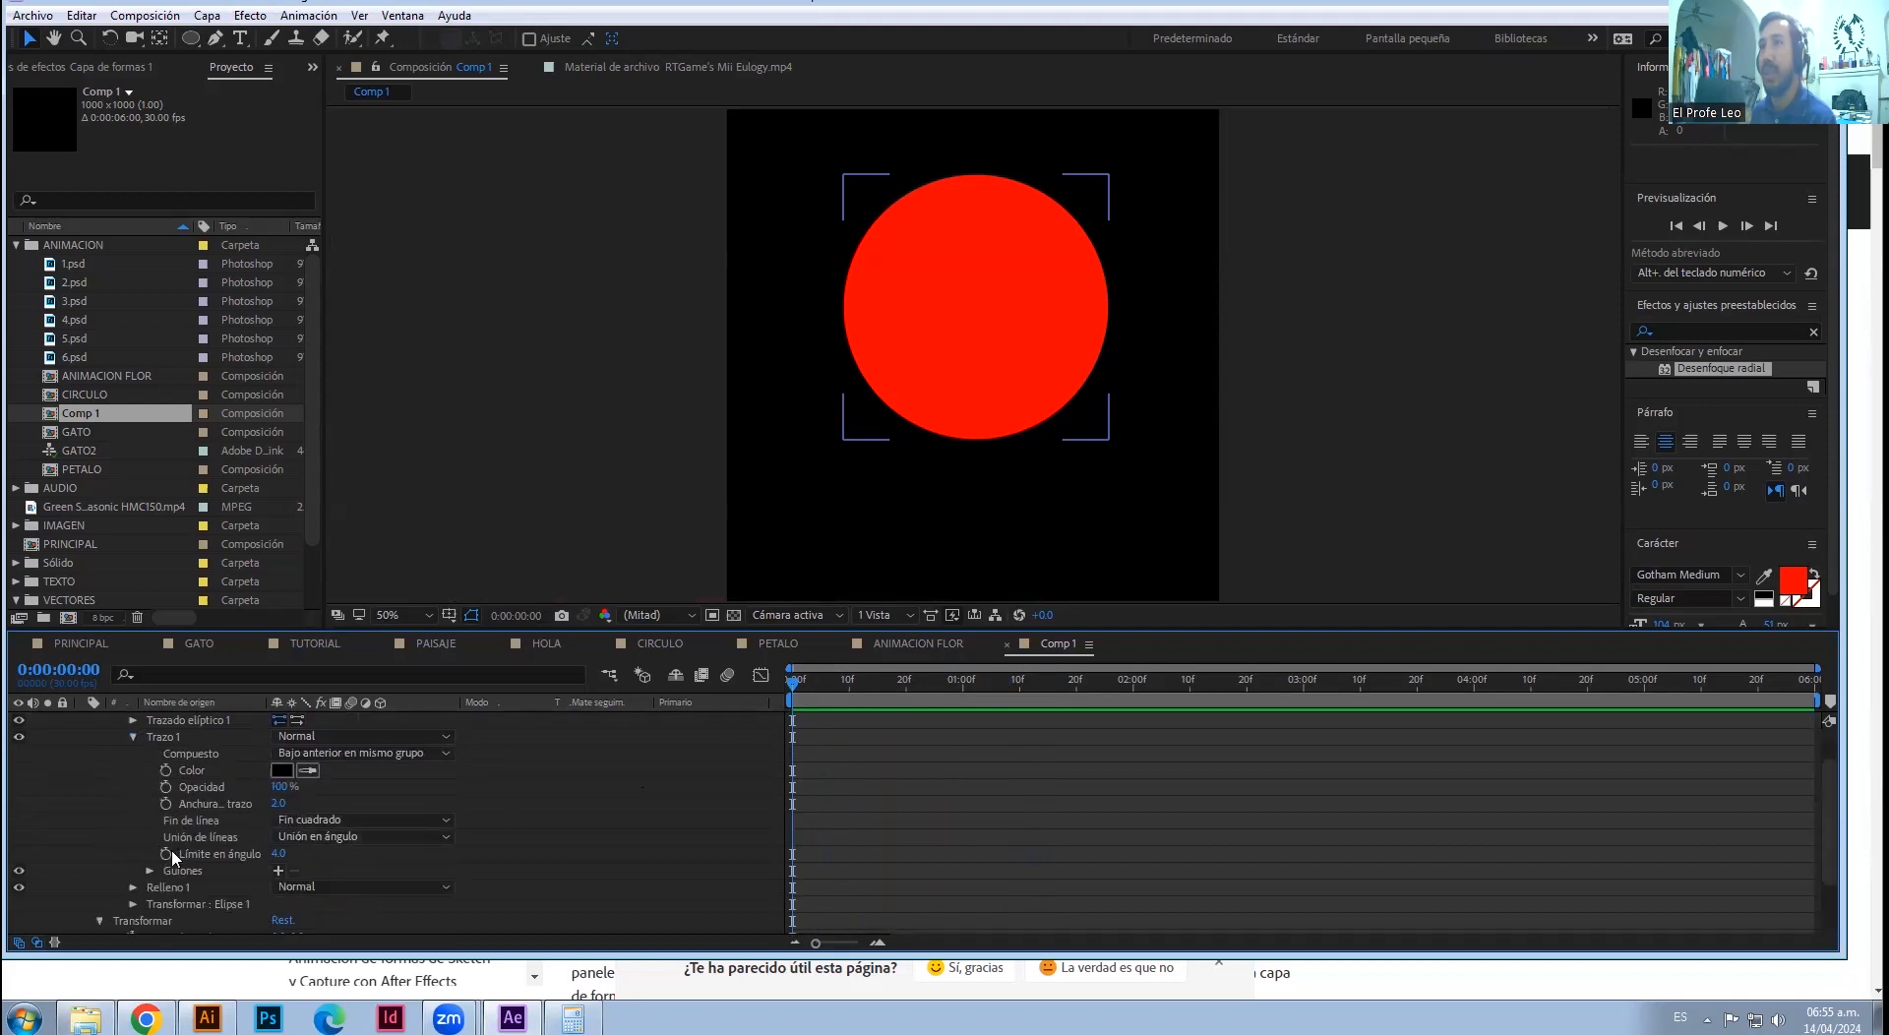
pyautogui.moveTo(279, 853); pyautogui.dragTo(359, 851)
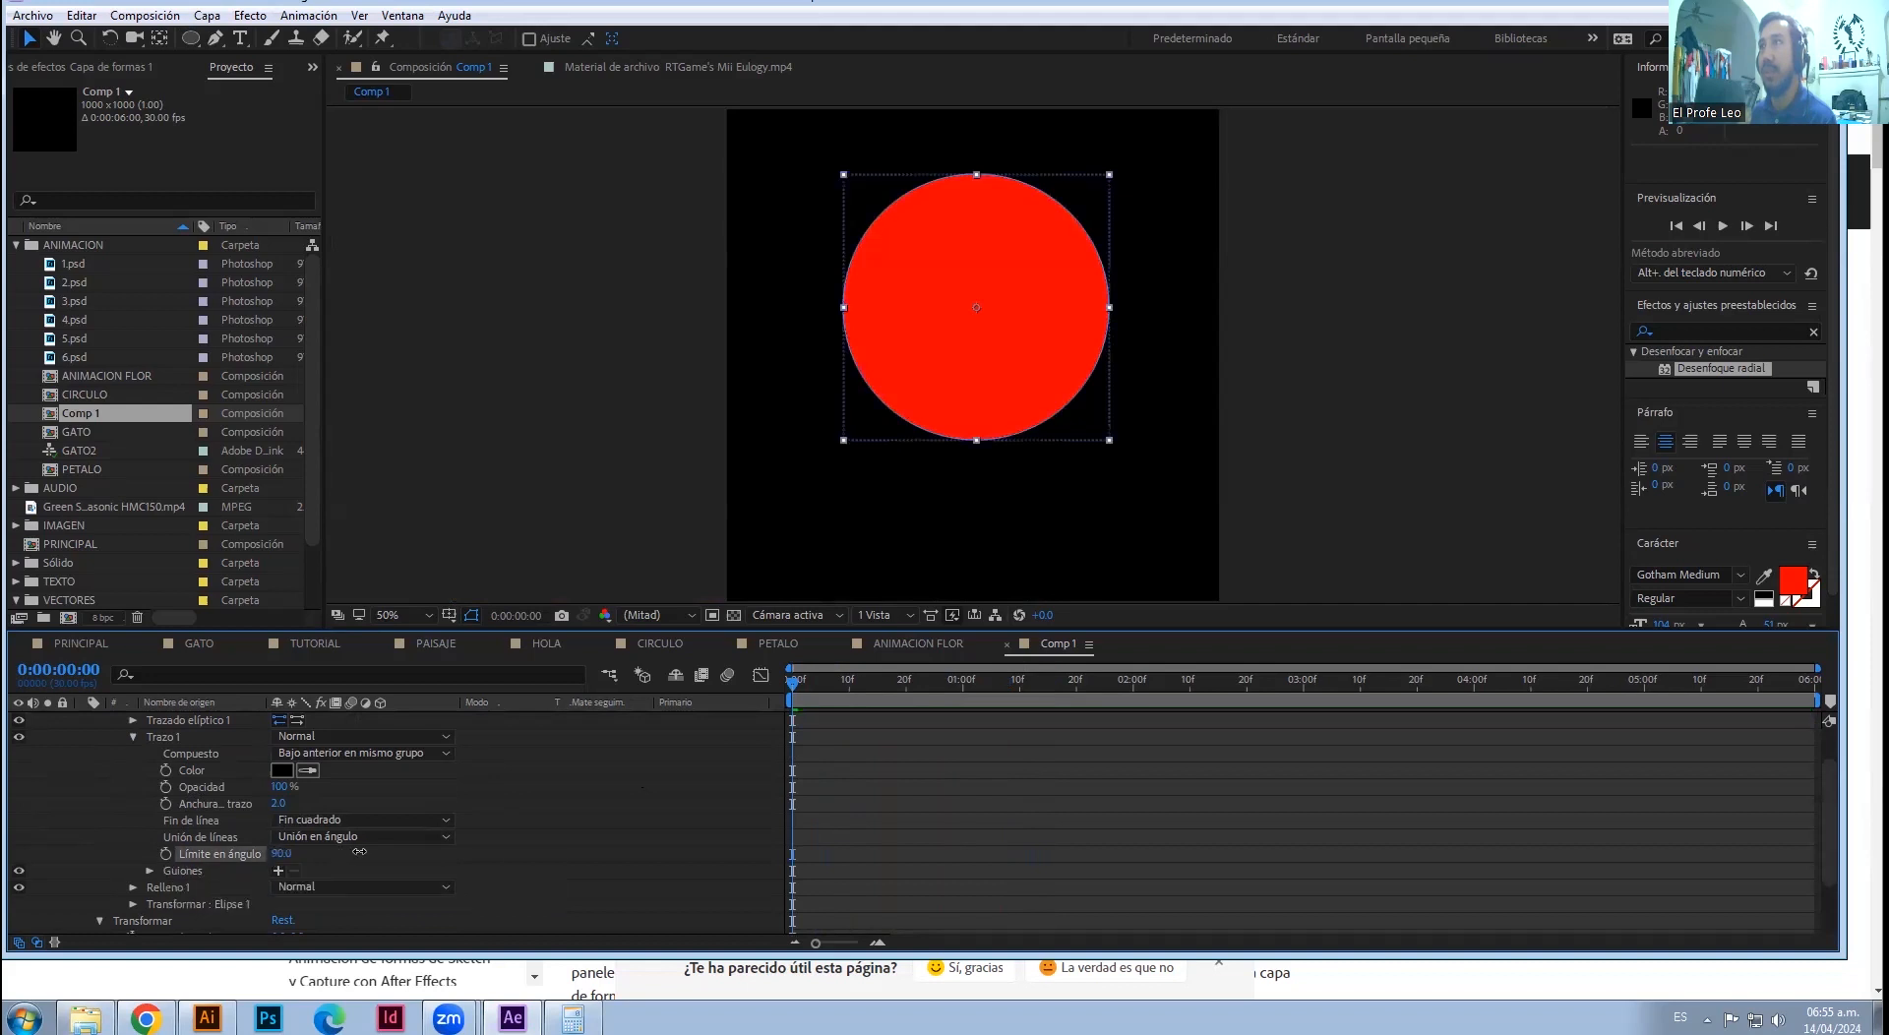
pyautogui.moveTo(182, 863); pyautogui.dragTo(755, 786)
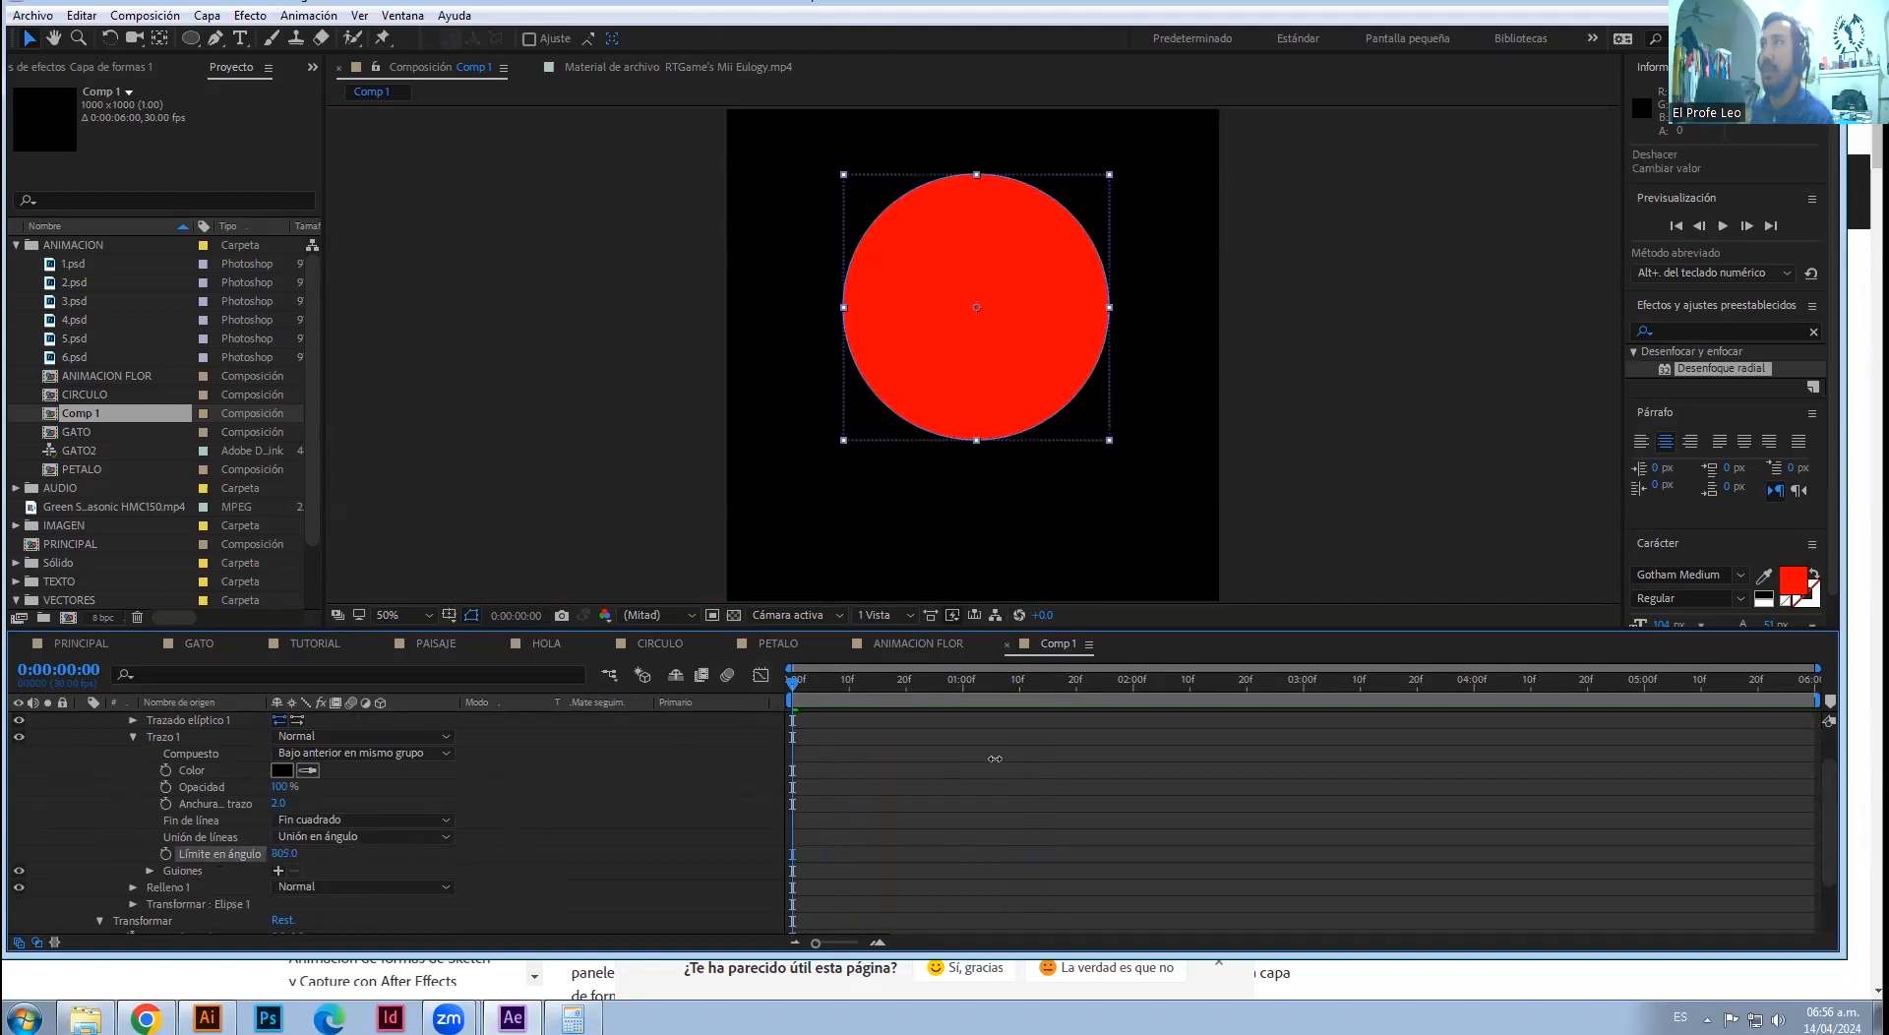
# - Expand Relleno 1 and the ellipse's own transform group, try a skew of -67, and undo it
pyautogui.click(133, 887)
pyautogui.scroll(-3, 135, 891)
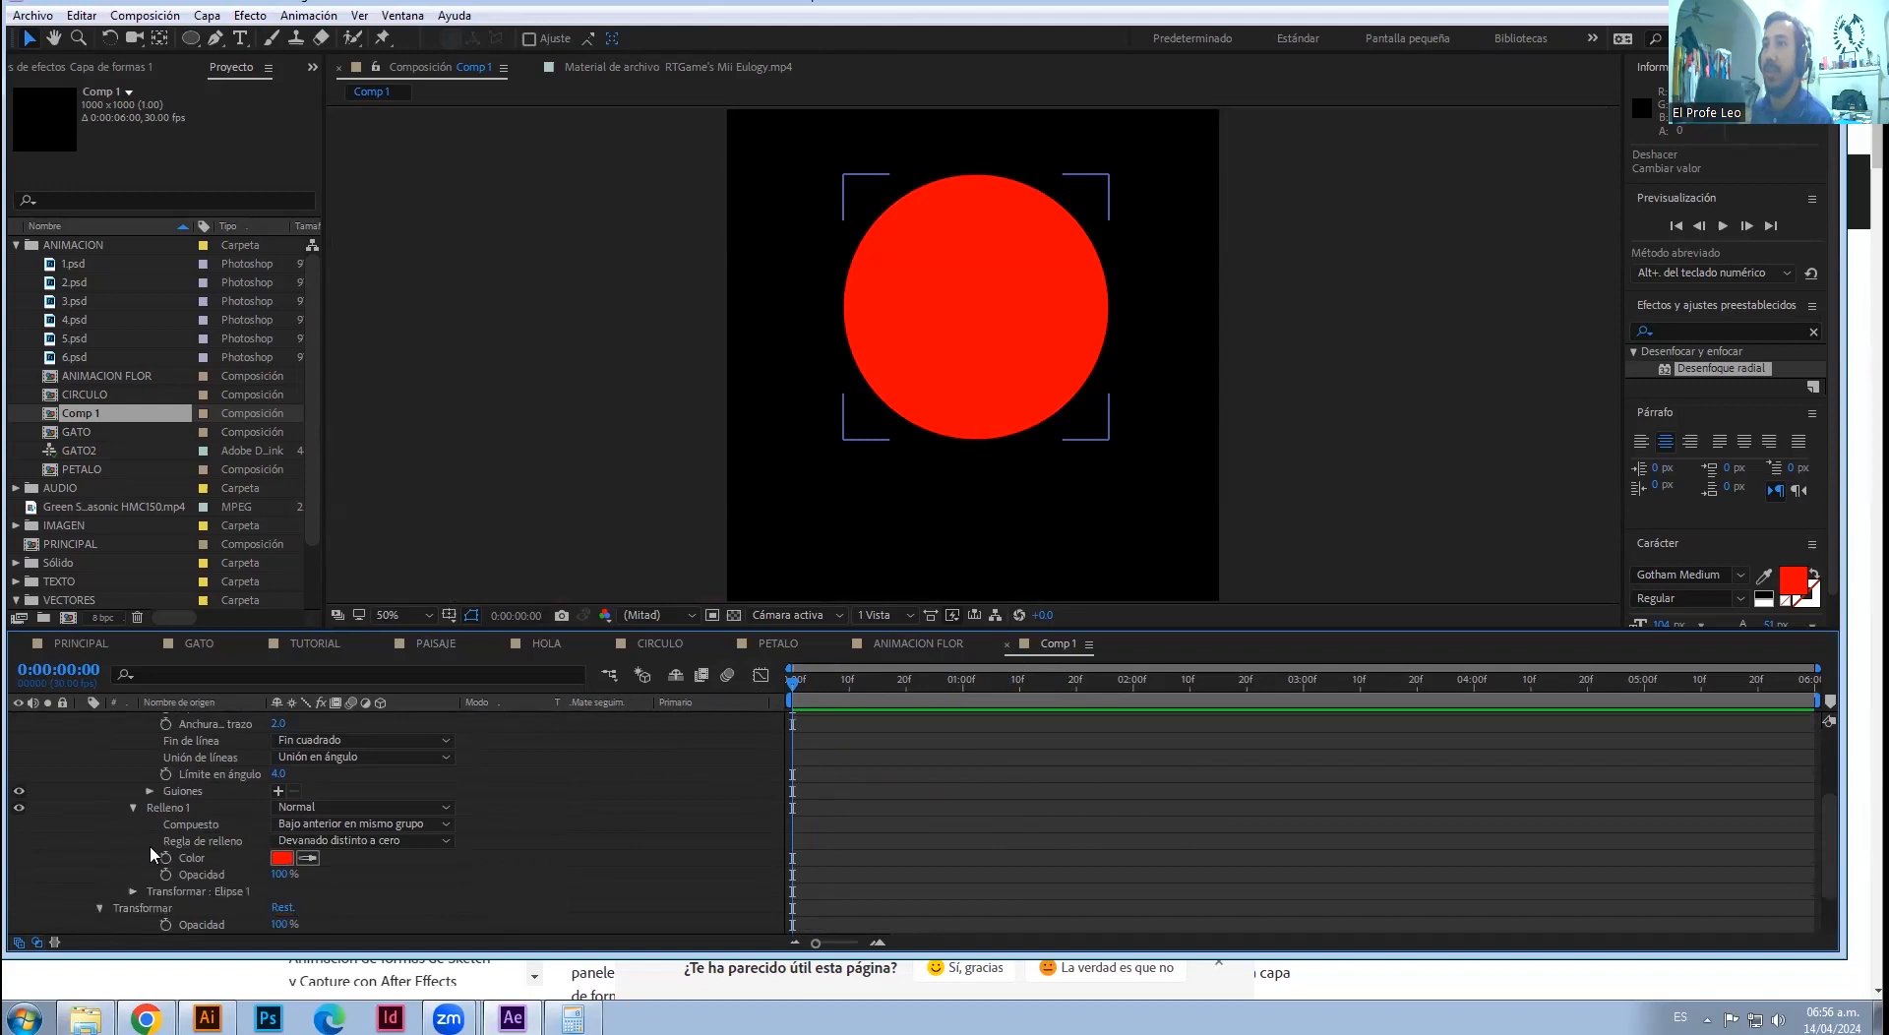
pyautogui.click(133, 842)
pyautogui.scroll(-1, 153, 854)
pyautogui.moveTo(278, 874); pyautogui.dragTo(208, 862)
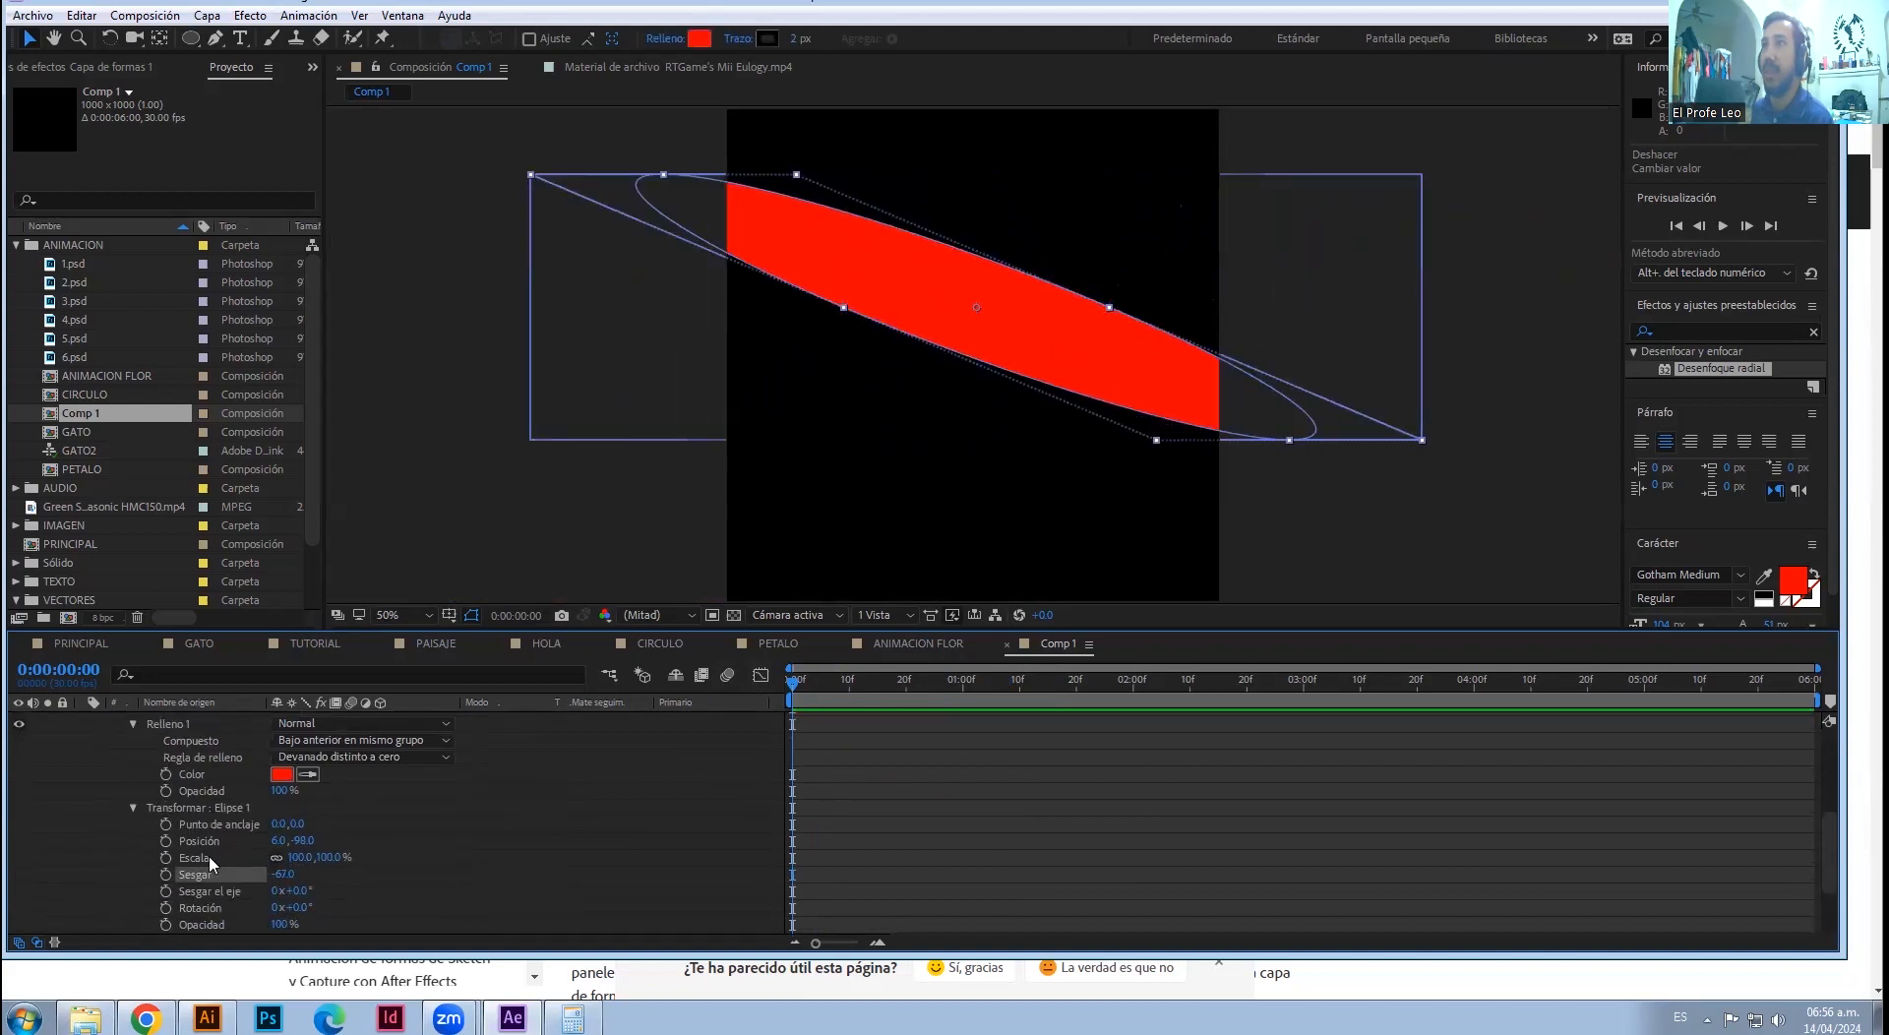
pyautogui.hotkey('ctrl', 'z')
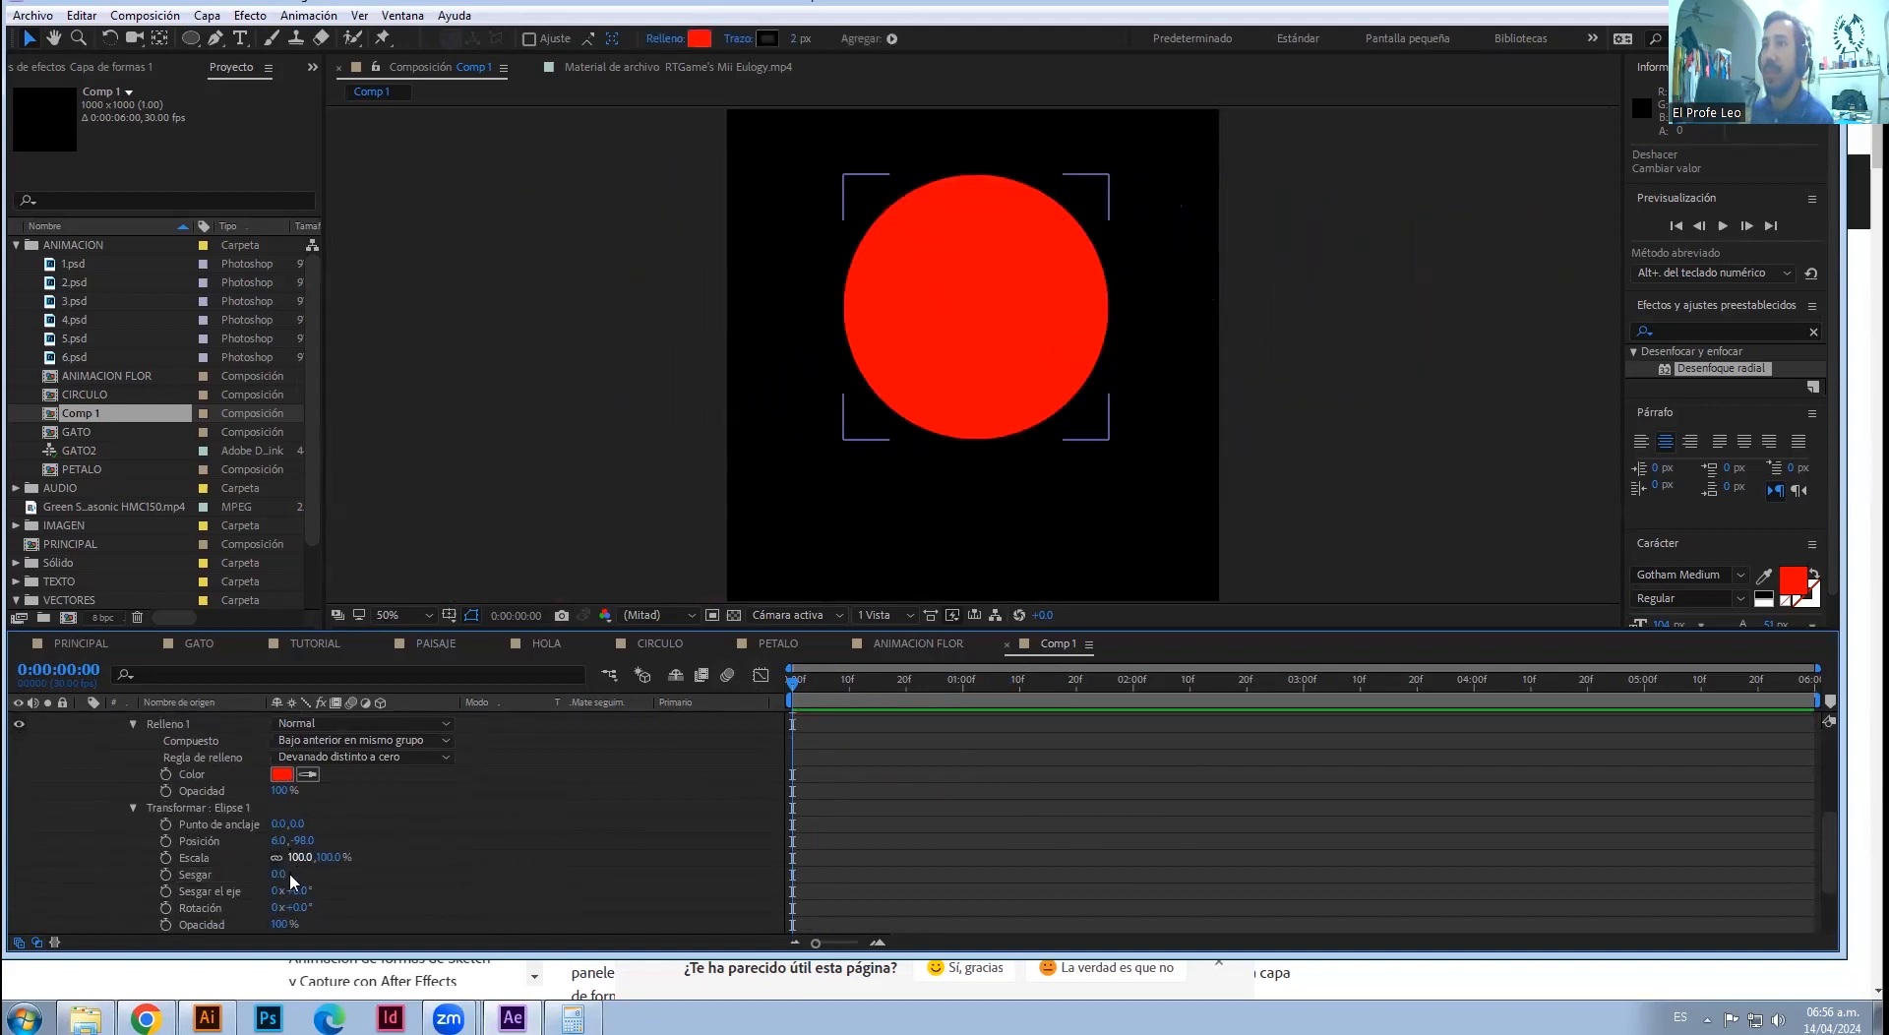
# - Undo the last property removal in the ellipse's contents
pyautogui.click(250, 791)
pyautogui.moveTo(323, 762)
pyautogui.mouseDown()
pyautogui.moveTo(184, 762)
pyautogui.moveTo(368, 757)
pyautogui.moveTo(290, 784)
pyautogui.moveTo(434, 787)
pyautogui.moveTo(295, 793)
pyautogui.moveTo(235, 820)
pyautogui.moveTo(201, 805)
pyautogui.moveTo(402, 785)
pyautogui.moveTo(236, 784)
pyautogui.moveTo(413, 790)
pyautogui.mouseUp()
pyautogui.scroll(3, 354, 765)
pyautogui.scroll(3, 202, 805)
pyautogui.hotkey('ctrl', 'z')
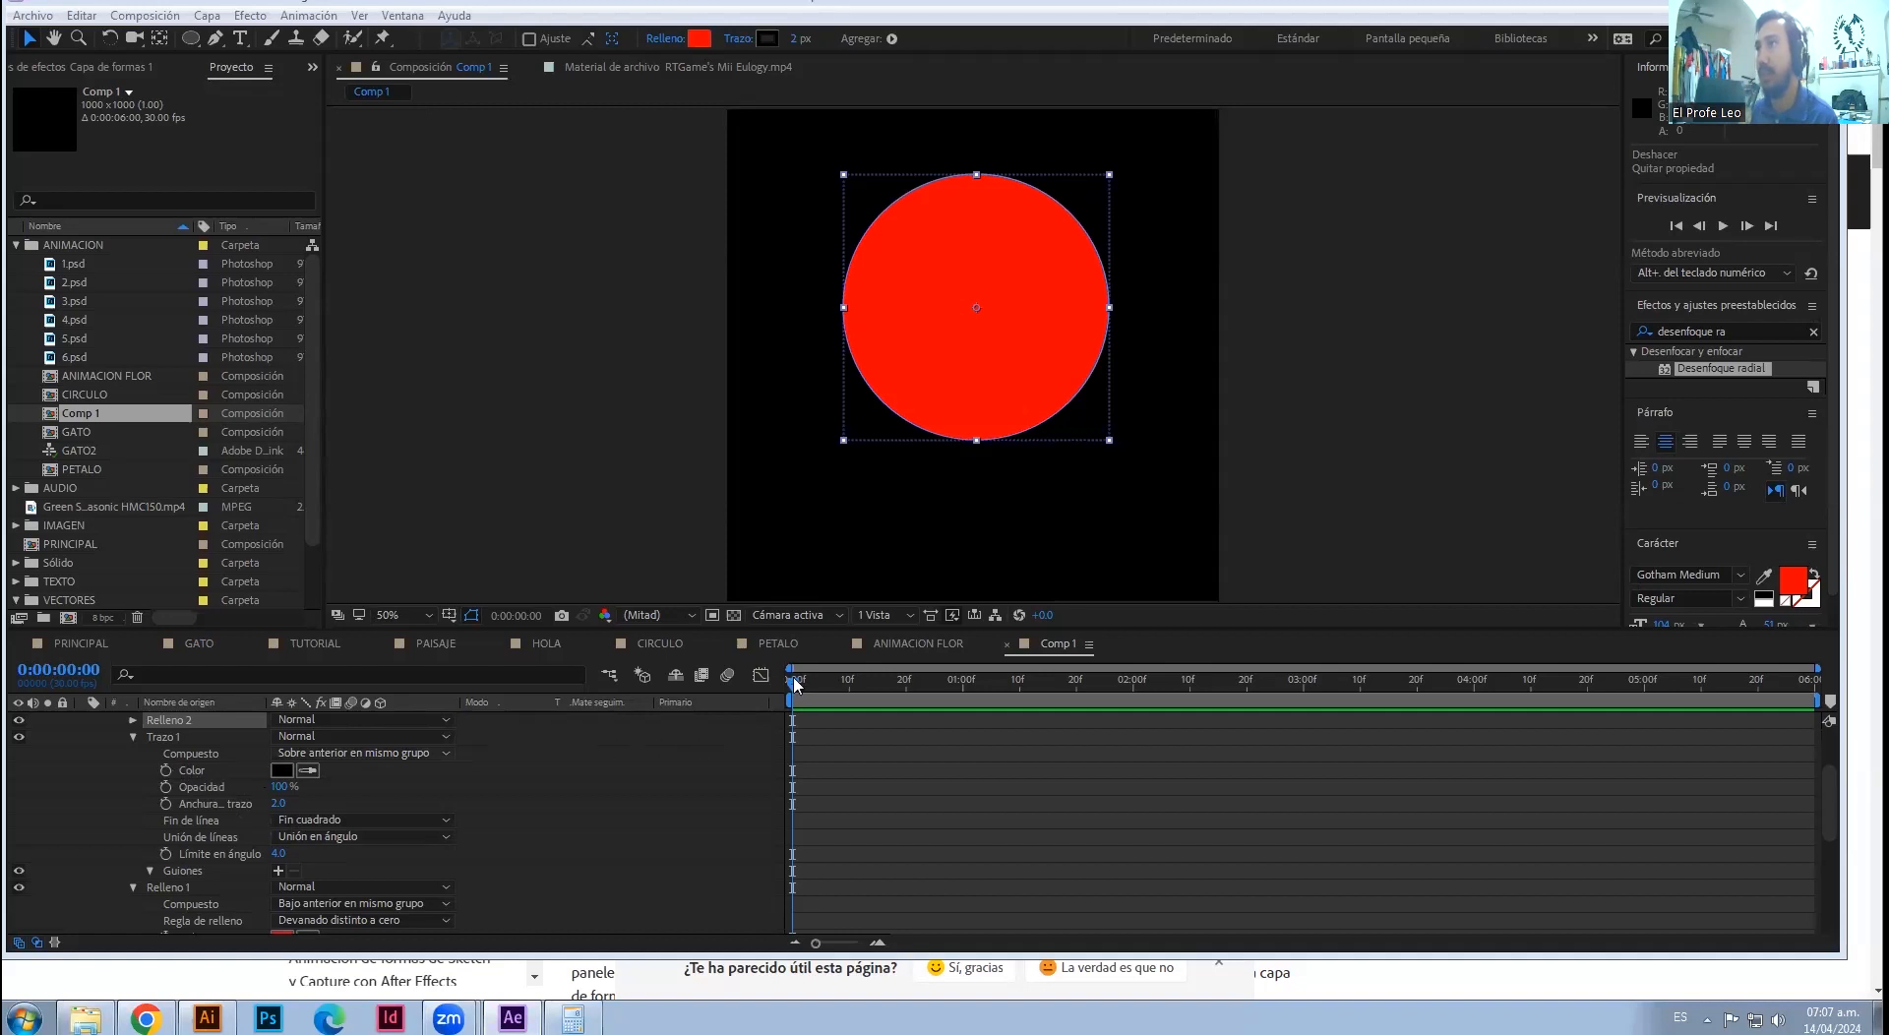
# - Add a colour keyframe to Trazo 1 at 0:00:00:00 and set the stroke colour there to white
pyautogui.click(167, 771)
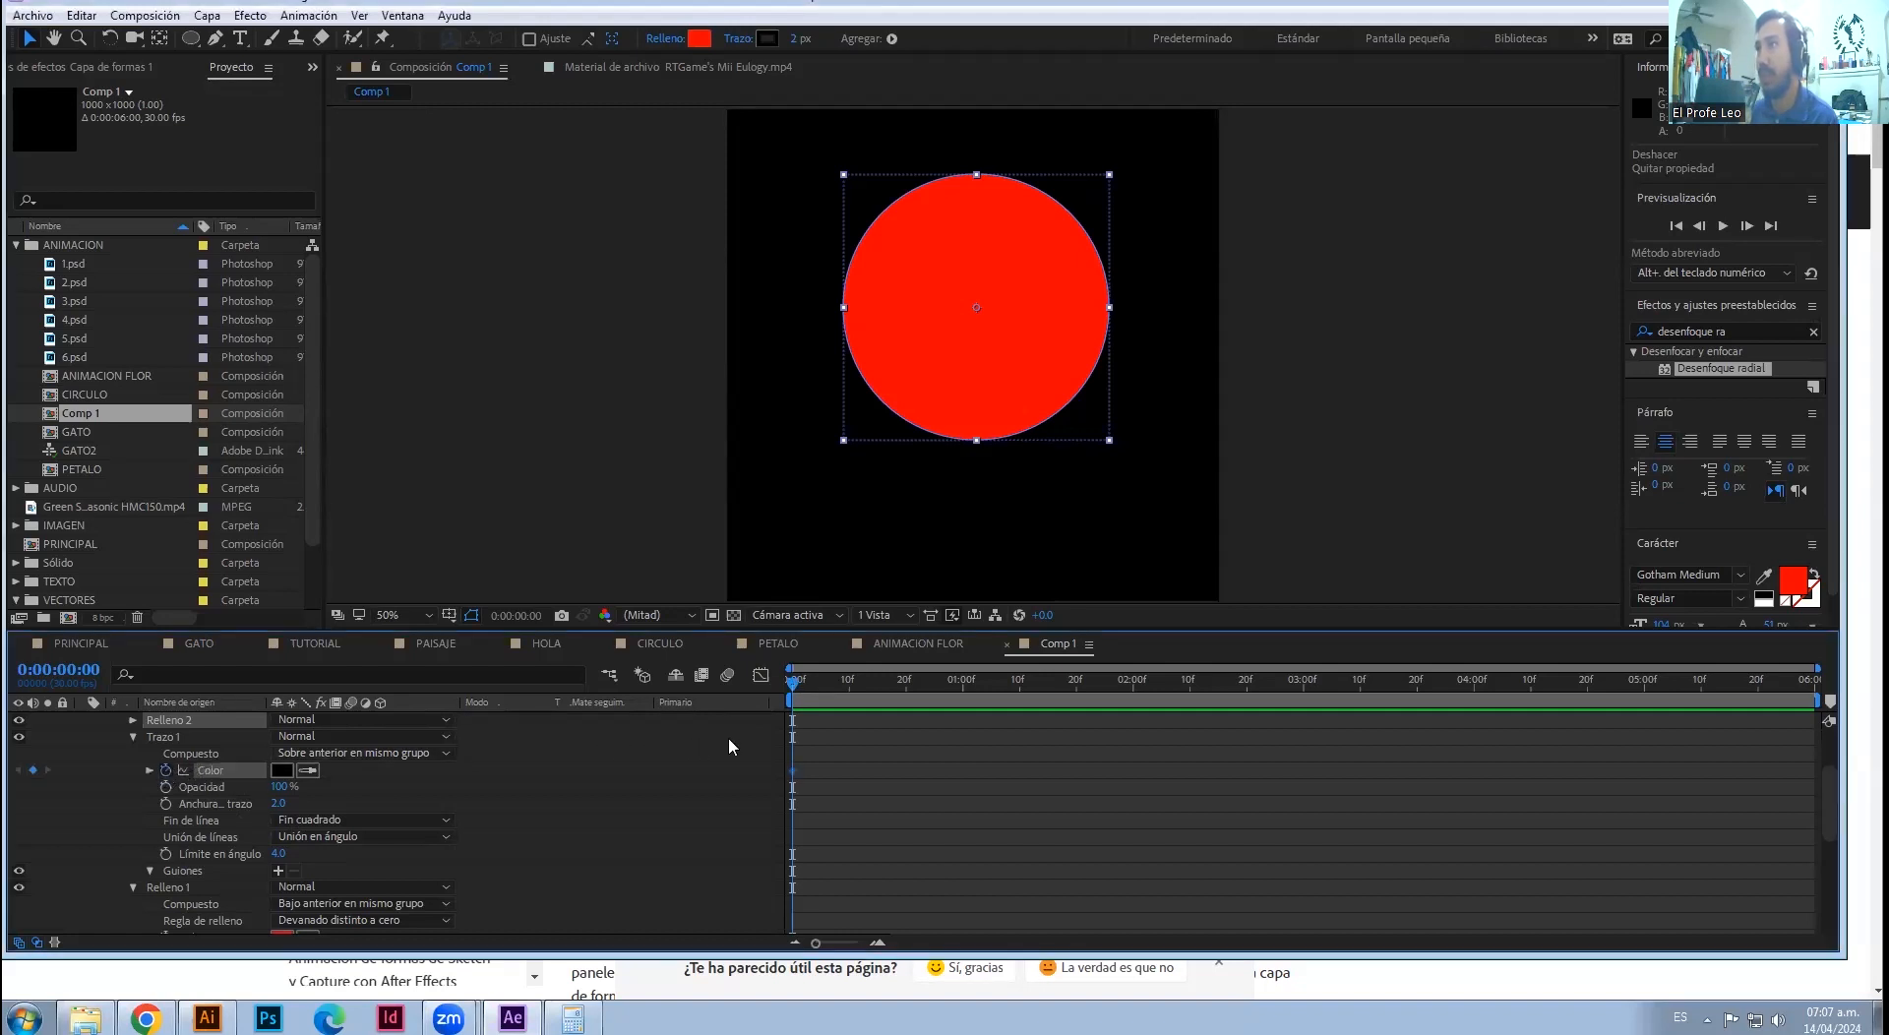
pyautogui.moveTo(828, 681)
pyautogui.mouseDown()
pyautogui.moveTo(809, 681)
pyautogui.moveTo(947, 681)
pyautogui.moveTo(837, 681)
pyautogui.mouseUp()
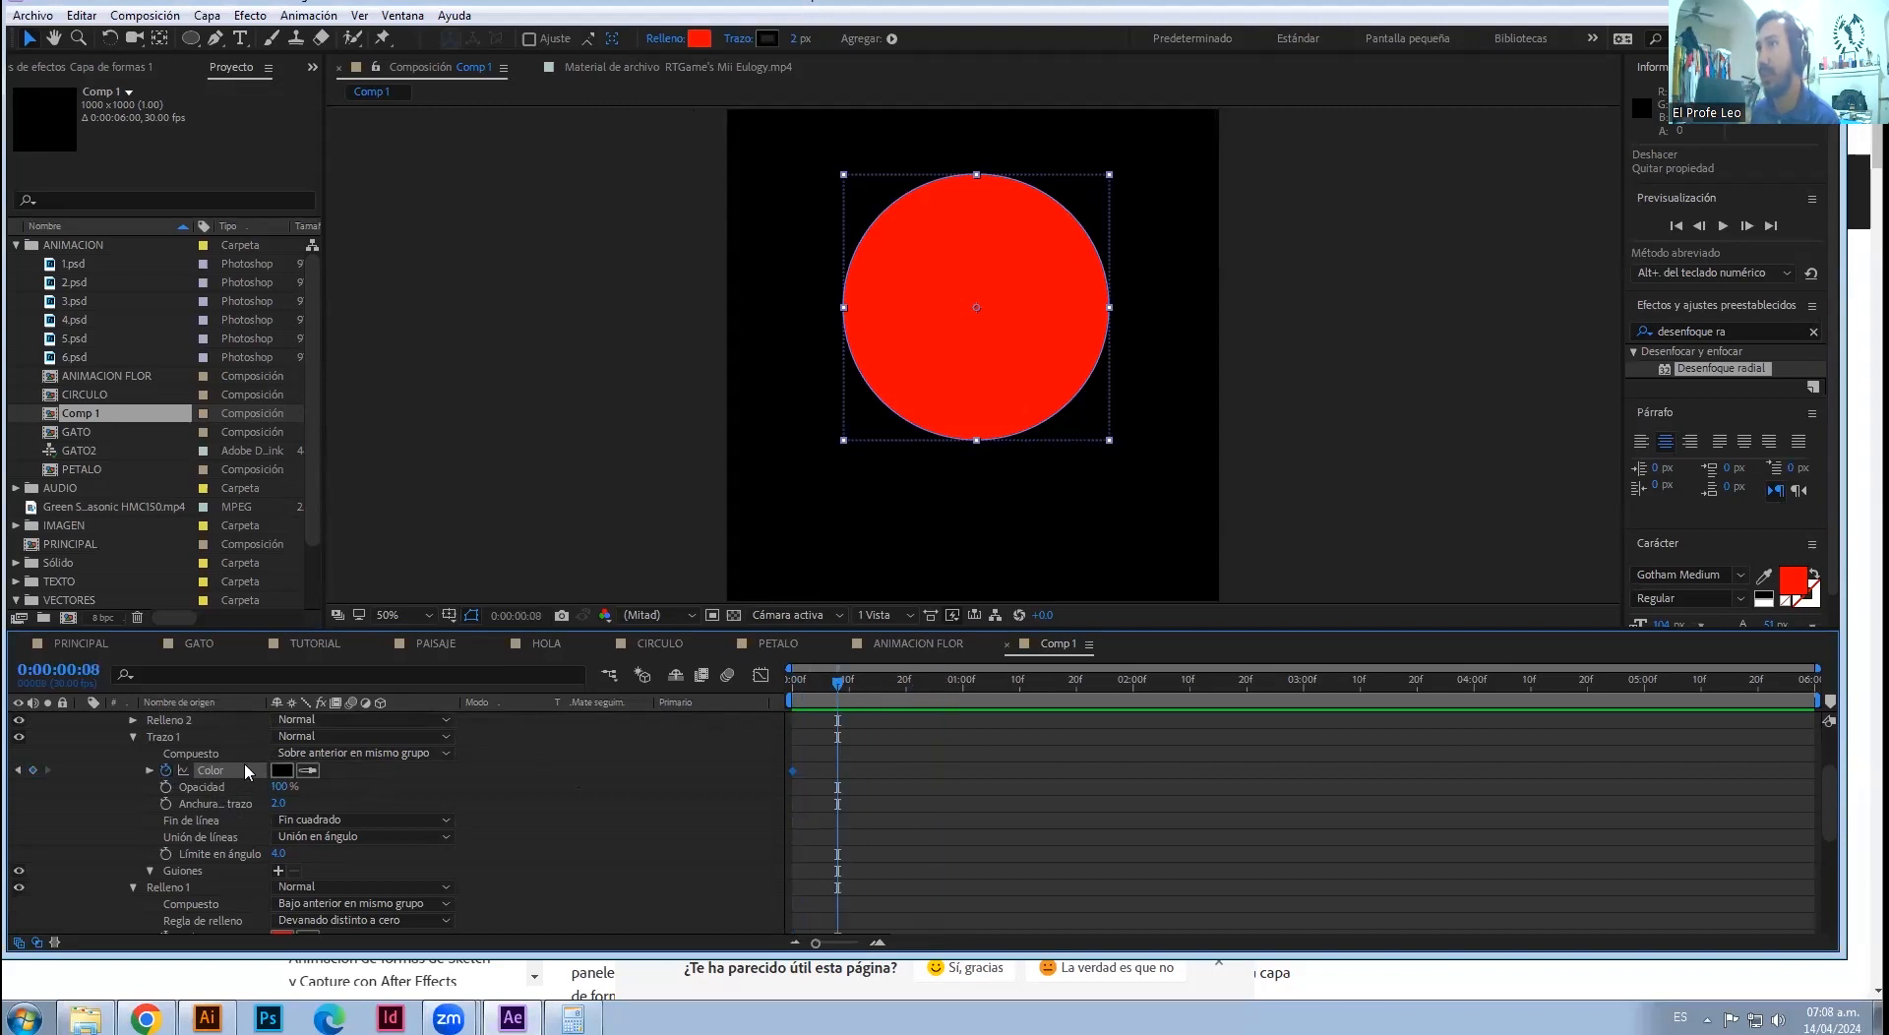
pyautogui.click(283, 772)
pyautogui.click(1189, 516)
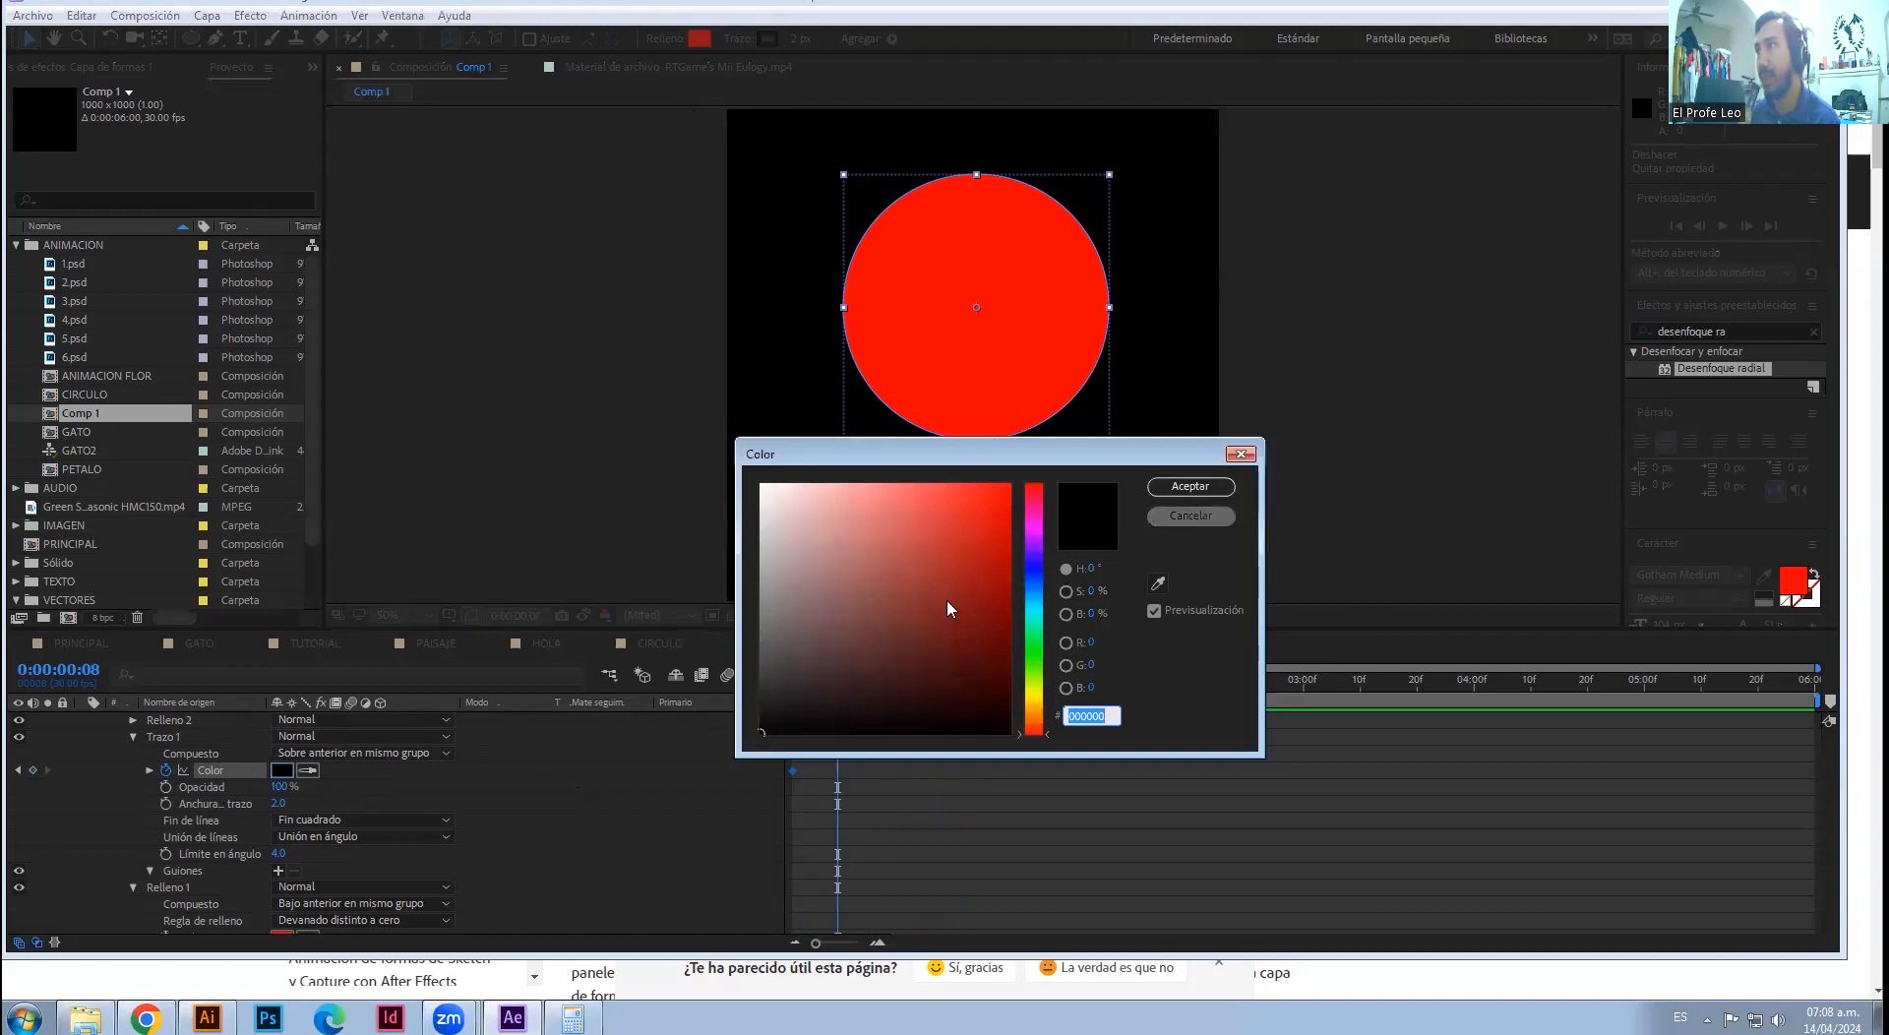
pyautogui.moveTo(837, 681); pyautogui.dragTo(763, 685)
pyautogui.click(284, 773)
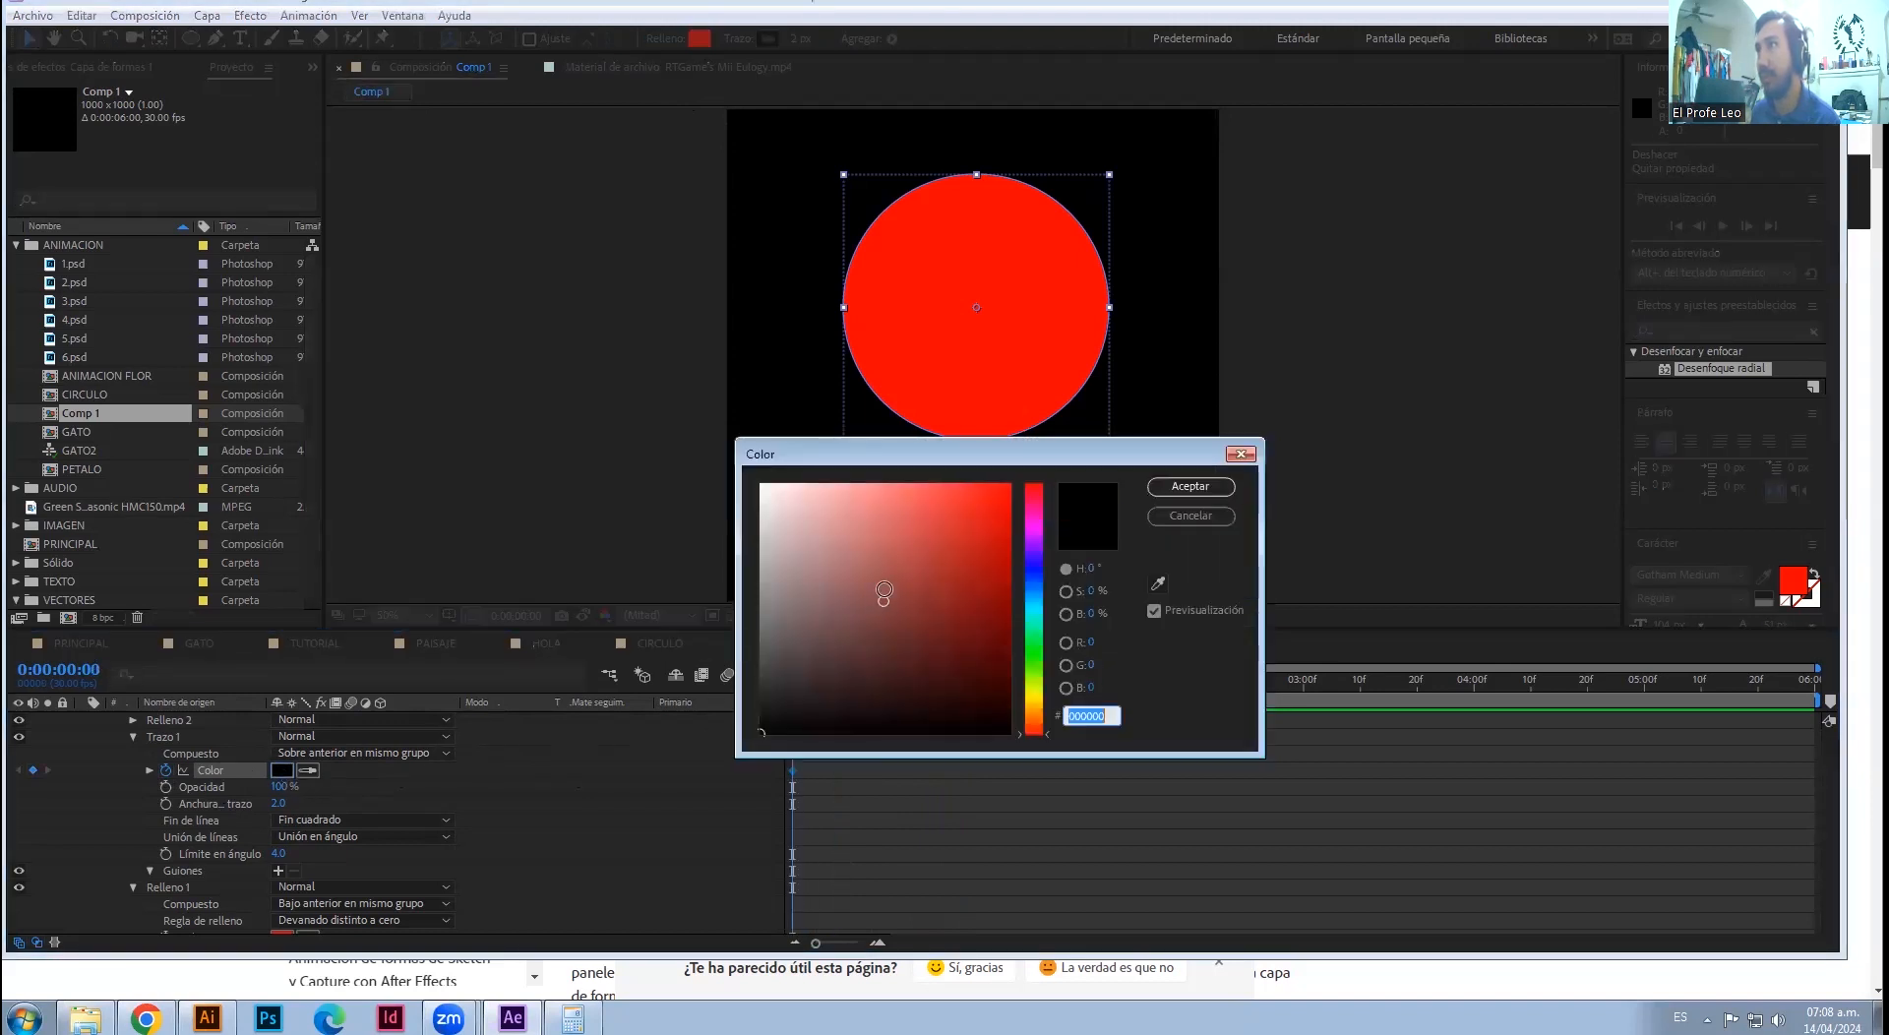
pyautogui.moveTo(882, 595); pyautogui.dragTo(598, 433)
pyautogui.click(1190, 486)
# - Set Trazo 1's stroke width to 19 and add a second colour keyframe at 0:00:00:10
pyautogui.moveTo(277, 804); pyautogui.dragTo(298, 806)
pyautogui.moveTo(826, 681); pyautogui.dragTo(850, 685)
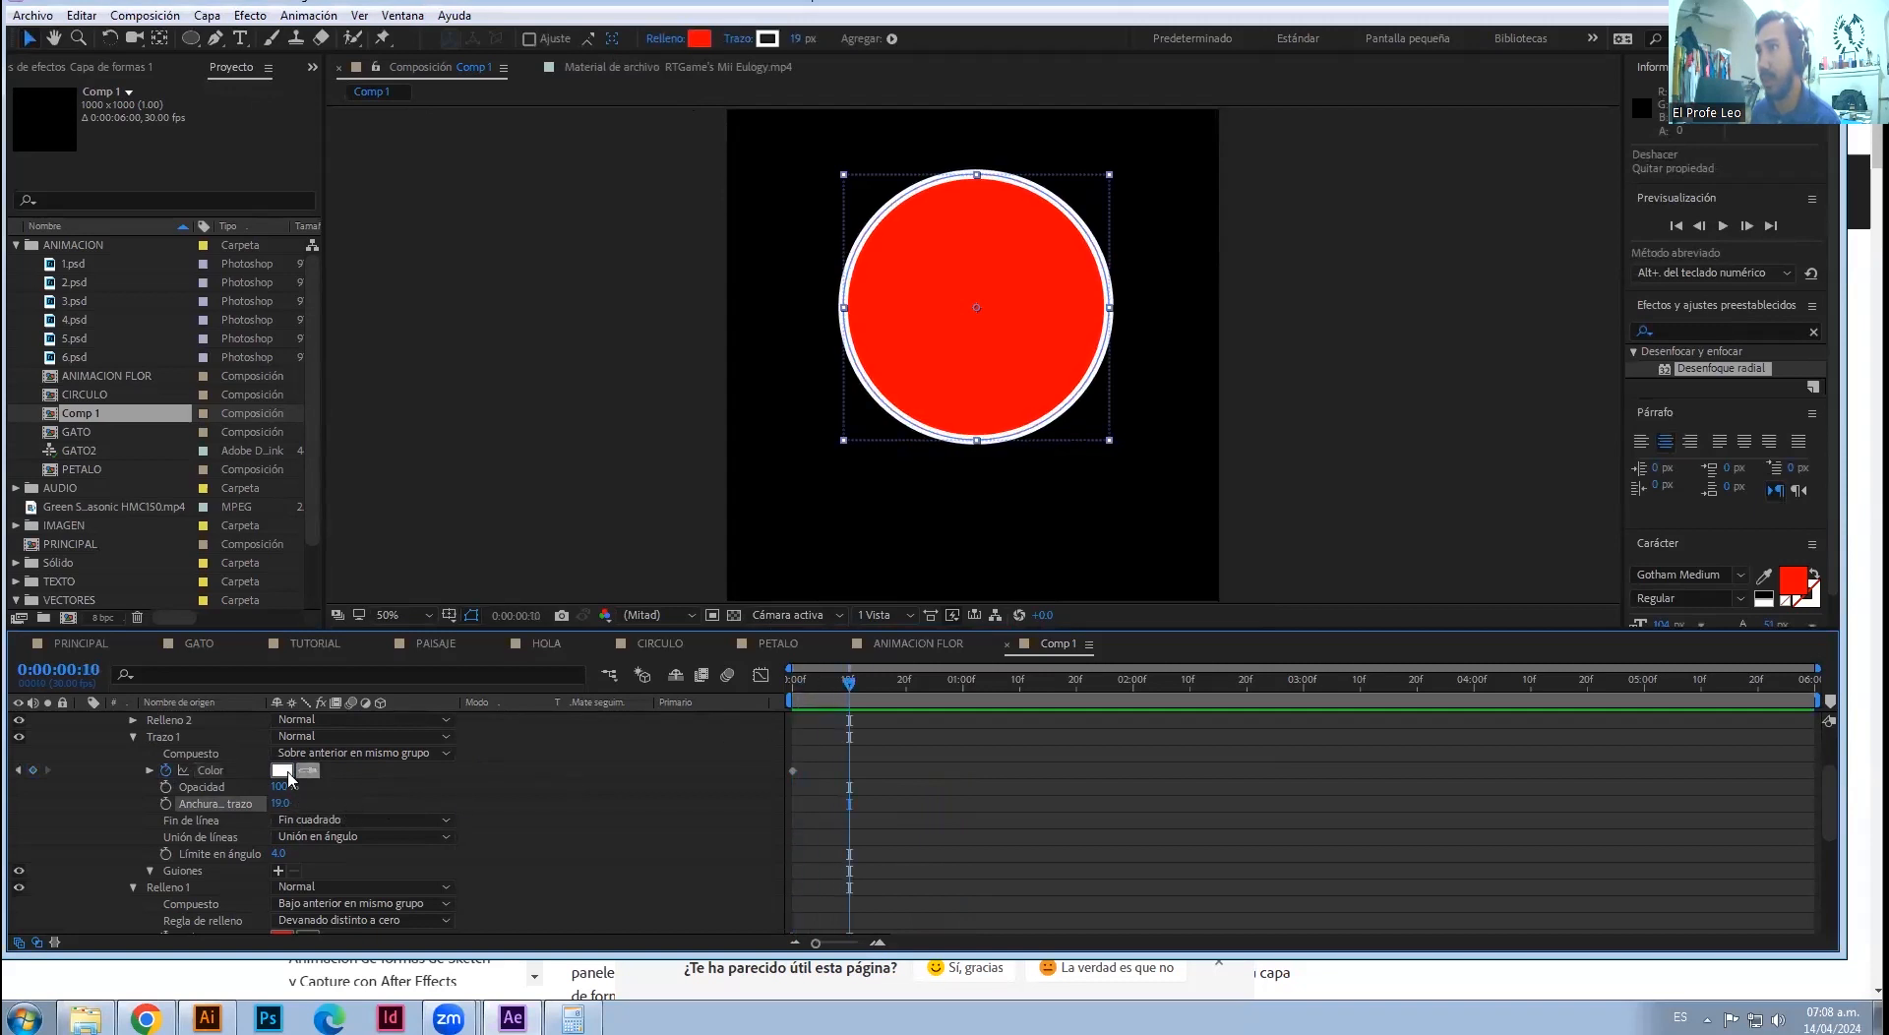
pyautogui.click(32, 769)
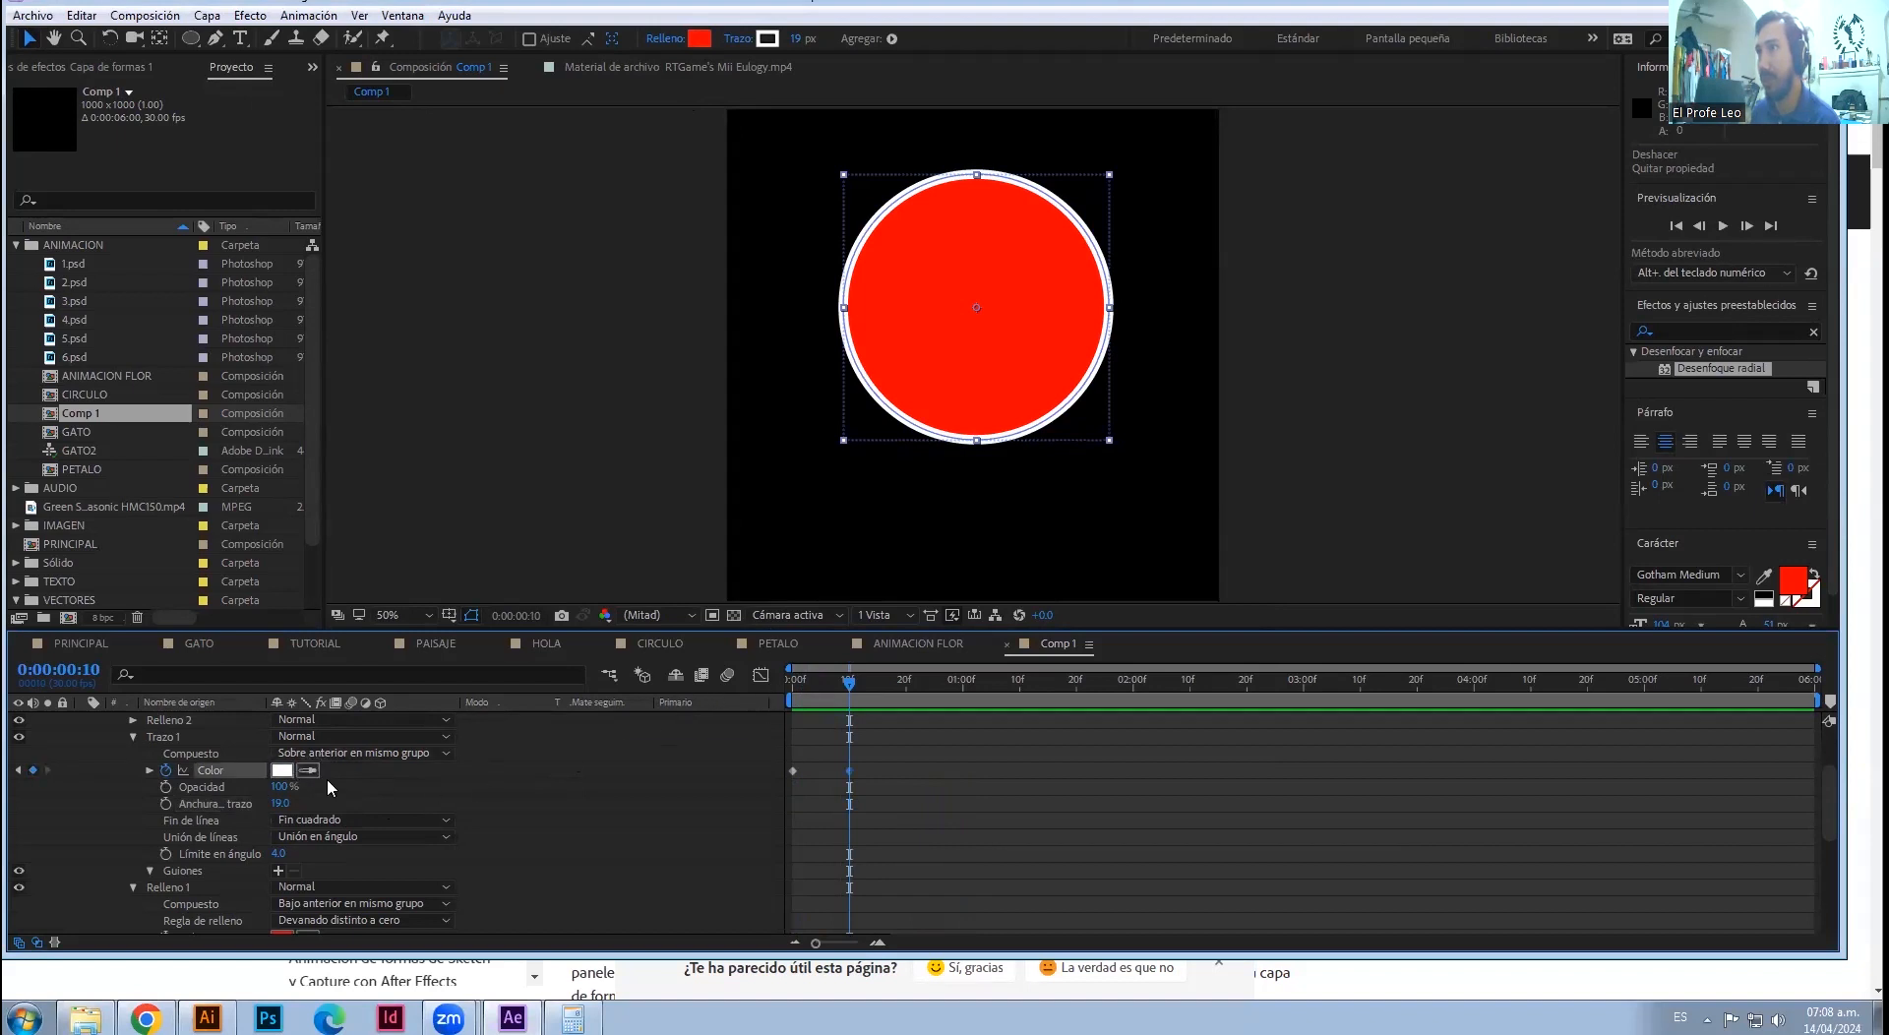
# - Change the stroke colour at 0:00:00:10 to a muted green and return the time indicator to 0:00:00:00
pyautogui.click(282, 771)
pyautogui.click(826, 542)
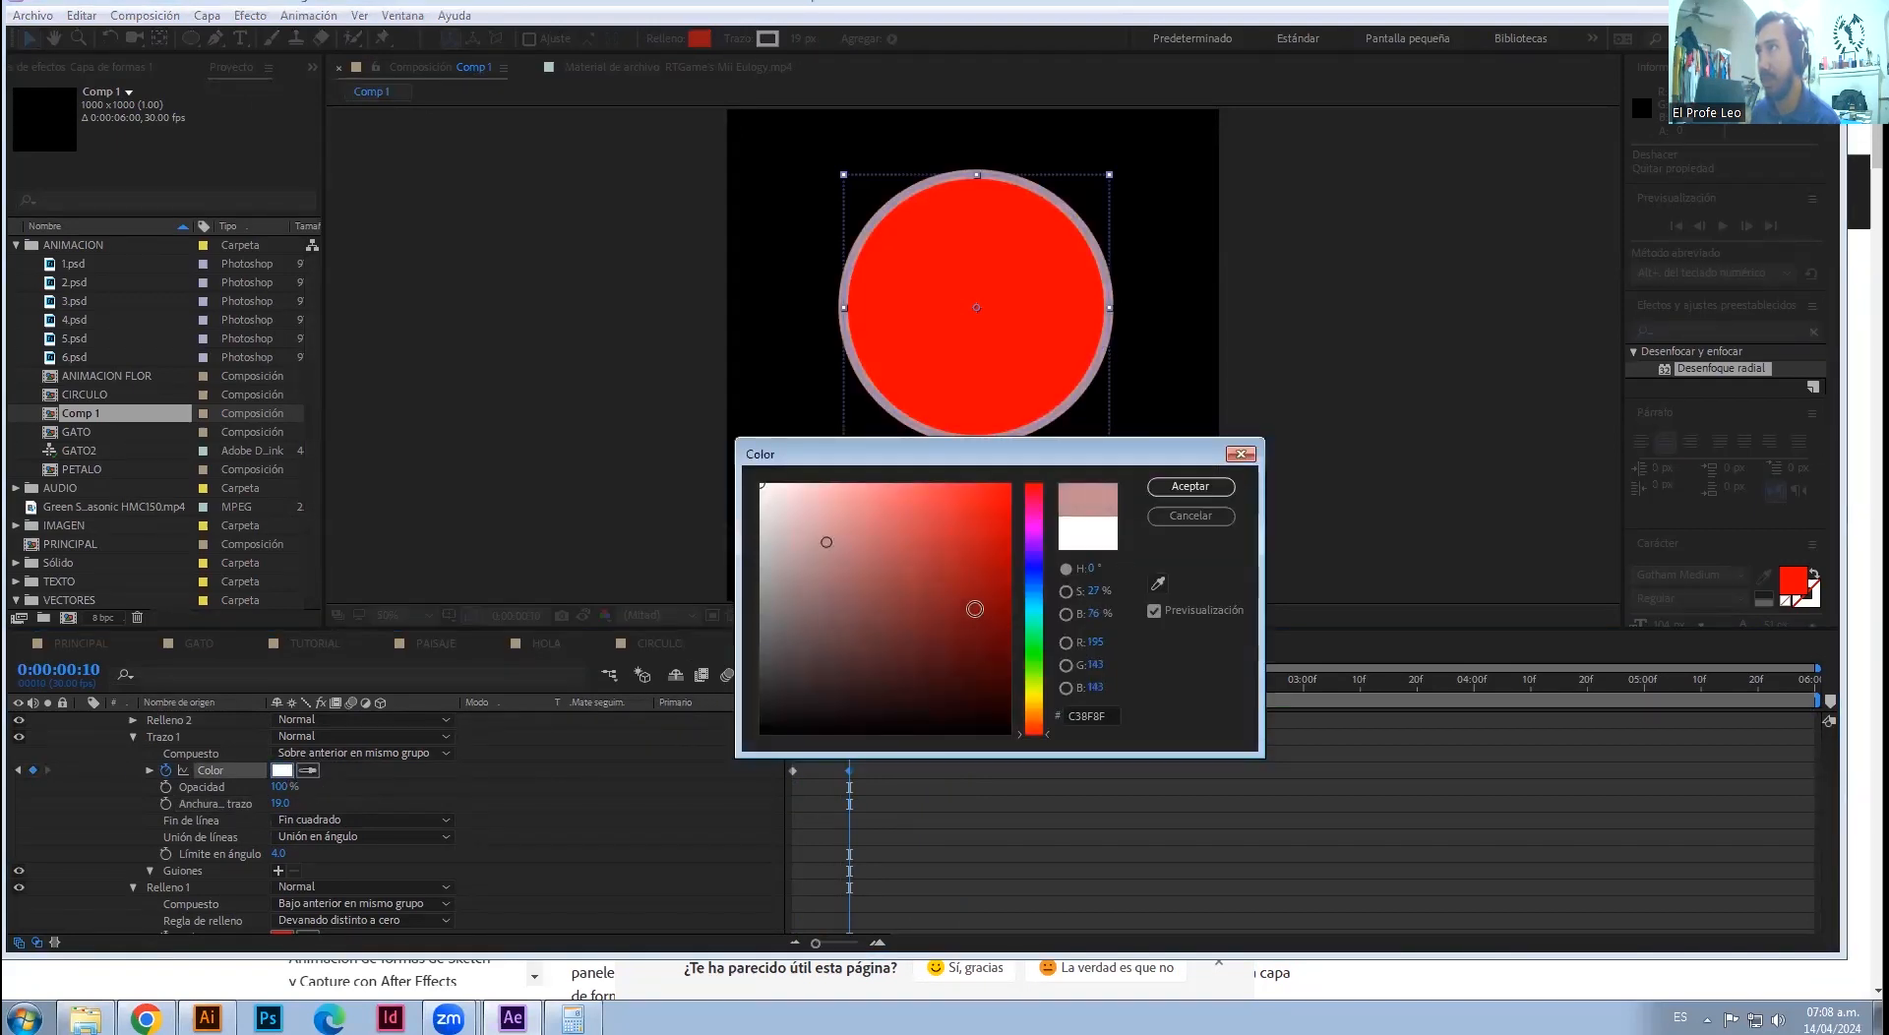
pyautogui.click(1036, 661)
pyautogui.click(1191, 486)
pyautogui.moveTo(852, 686); pyautogui.dragTo(766, 683)
pyautogui.moveTo(873, 664)
pyautogui.mouseDown()
pyautogui.moveTo(804, 683)
pyautogui.moveTo(874, 681)
pyautogui.moveTo(786, 701)
pyautogui.mouseUp()
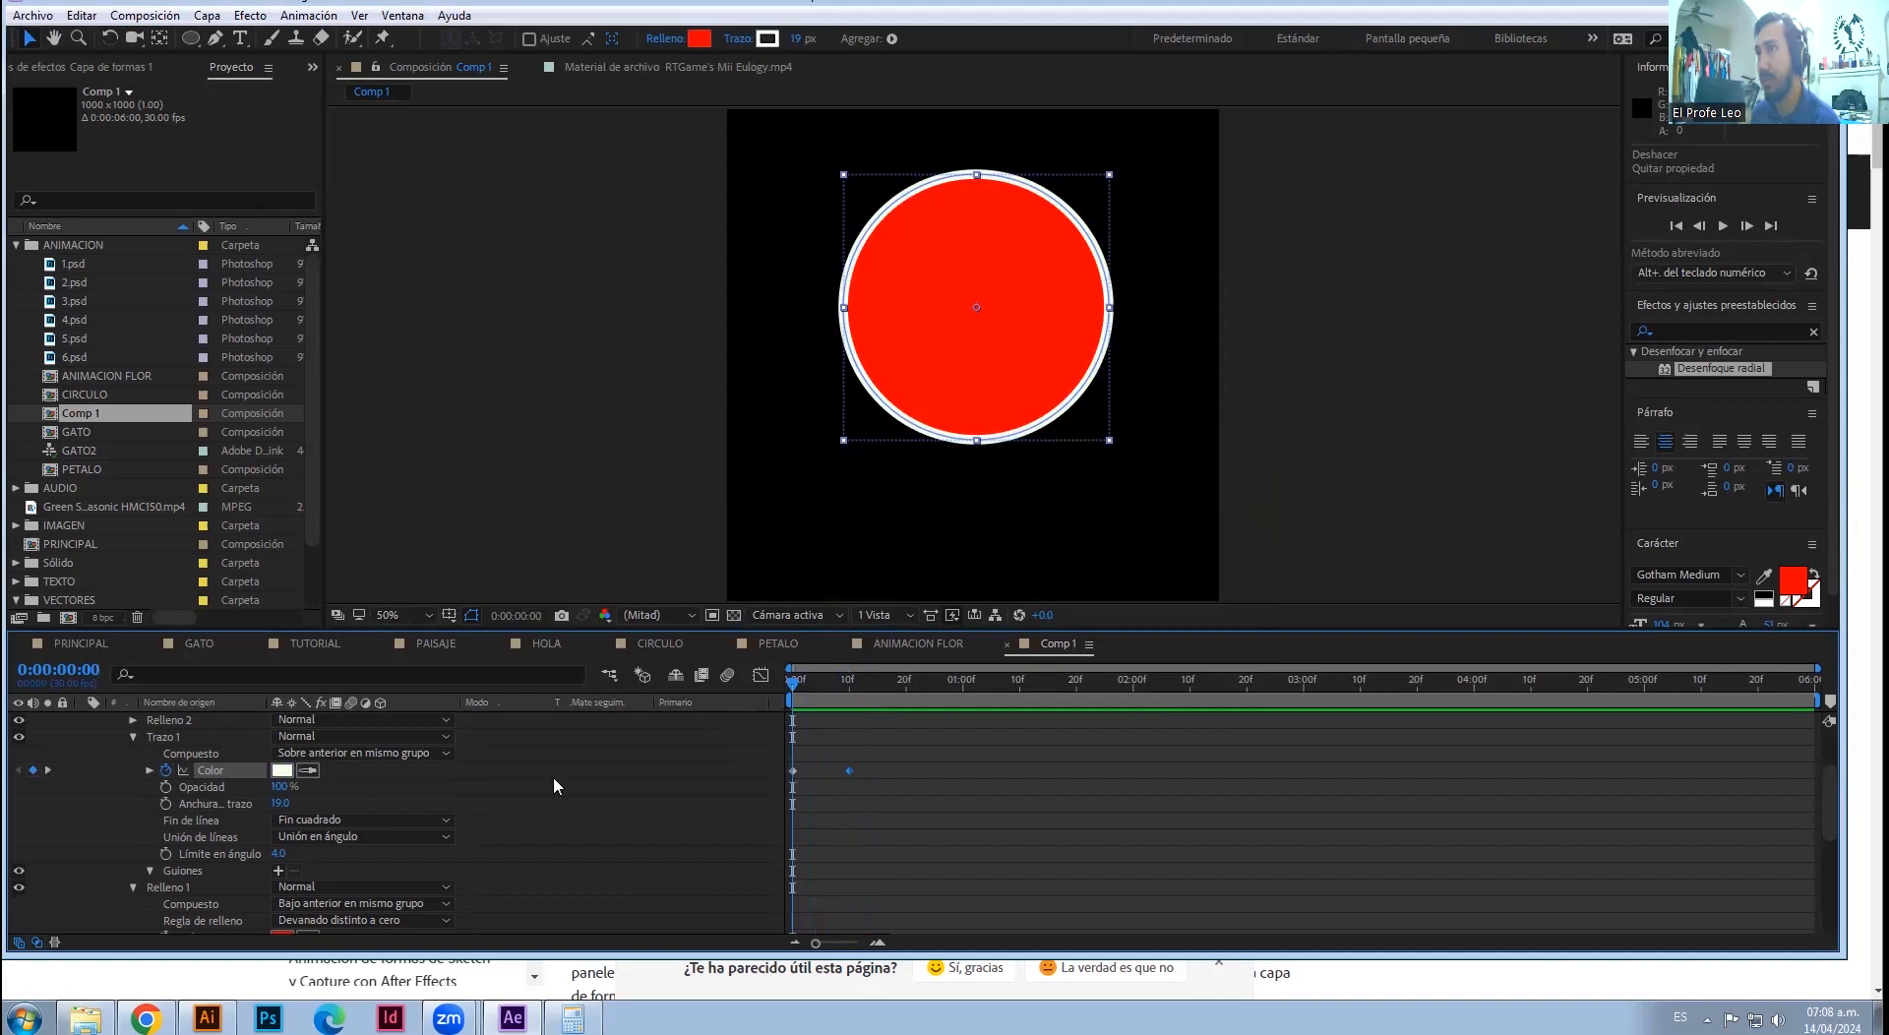
# - Collapse Trazo 1 and add a colour keyframe to Relleno 1 at 0:00:00:00
pyautogui.scroll(-1, 146, 850)
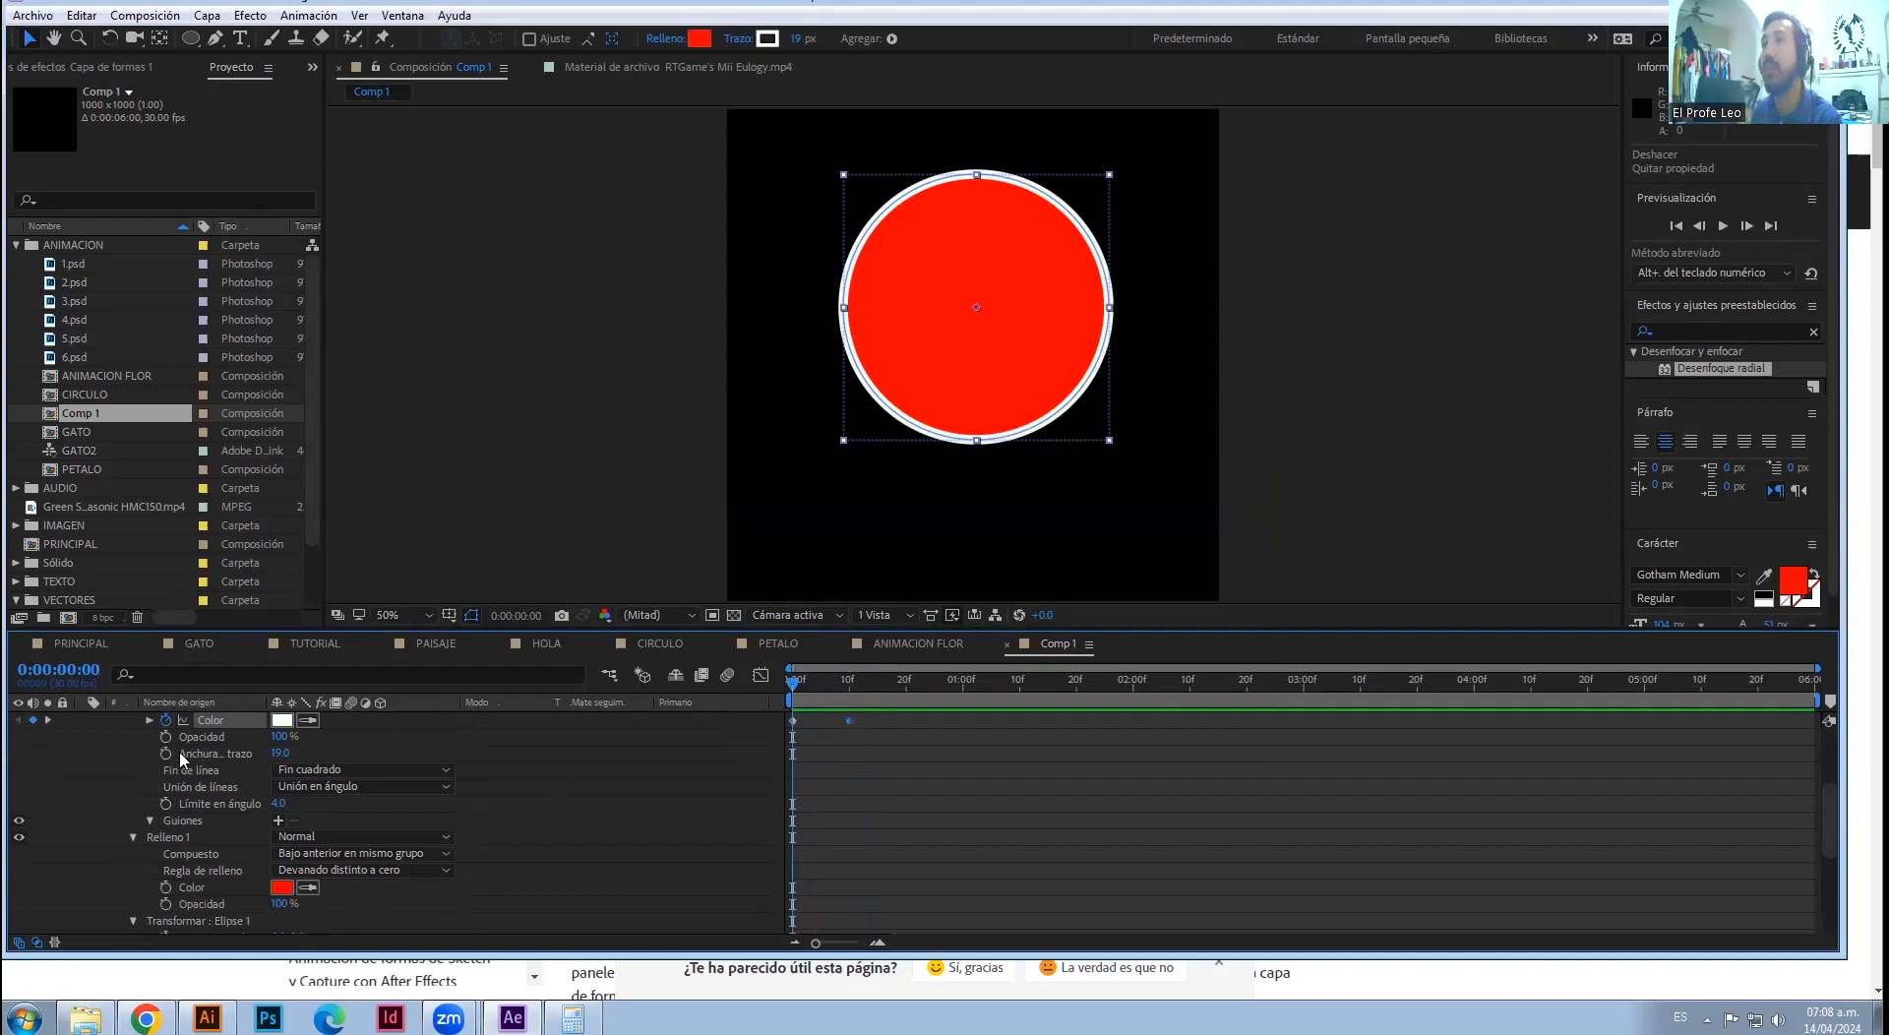
pyautogui.scroll(1, 153, 836)
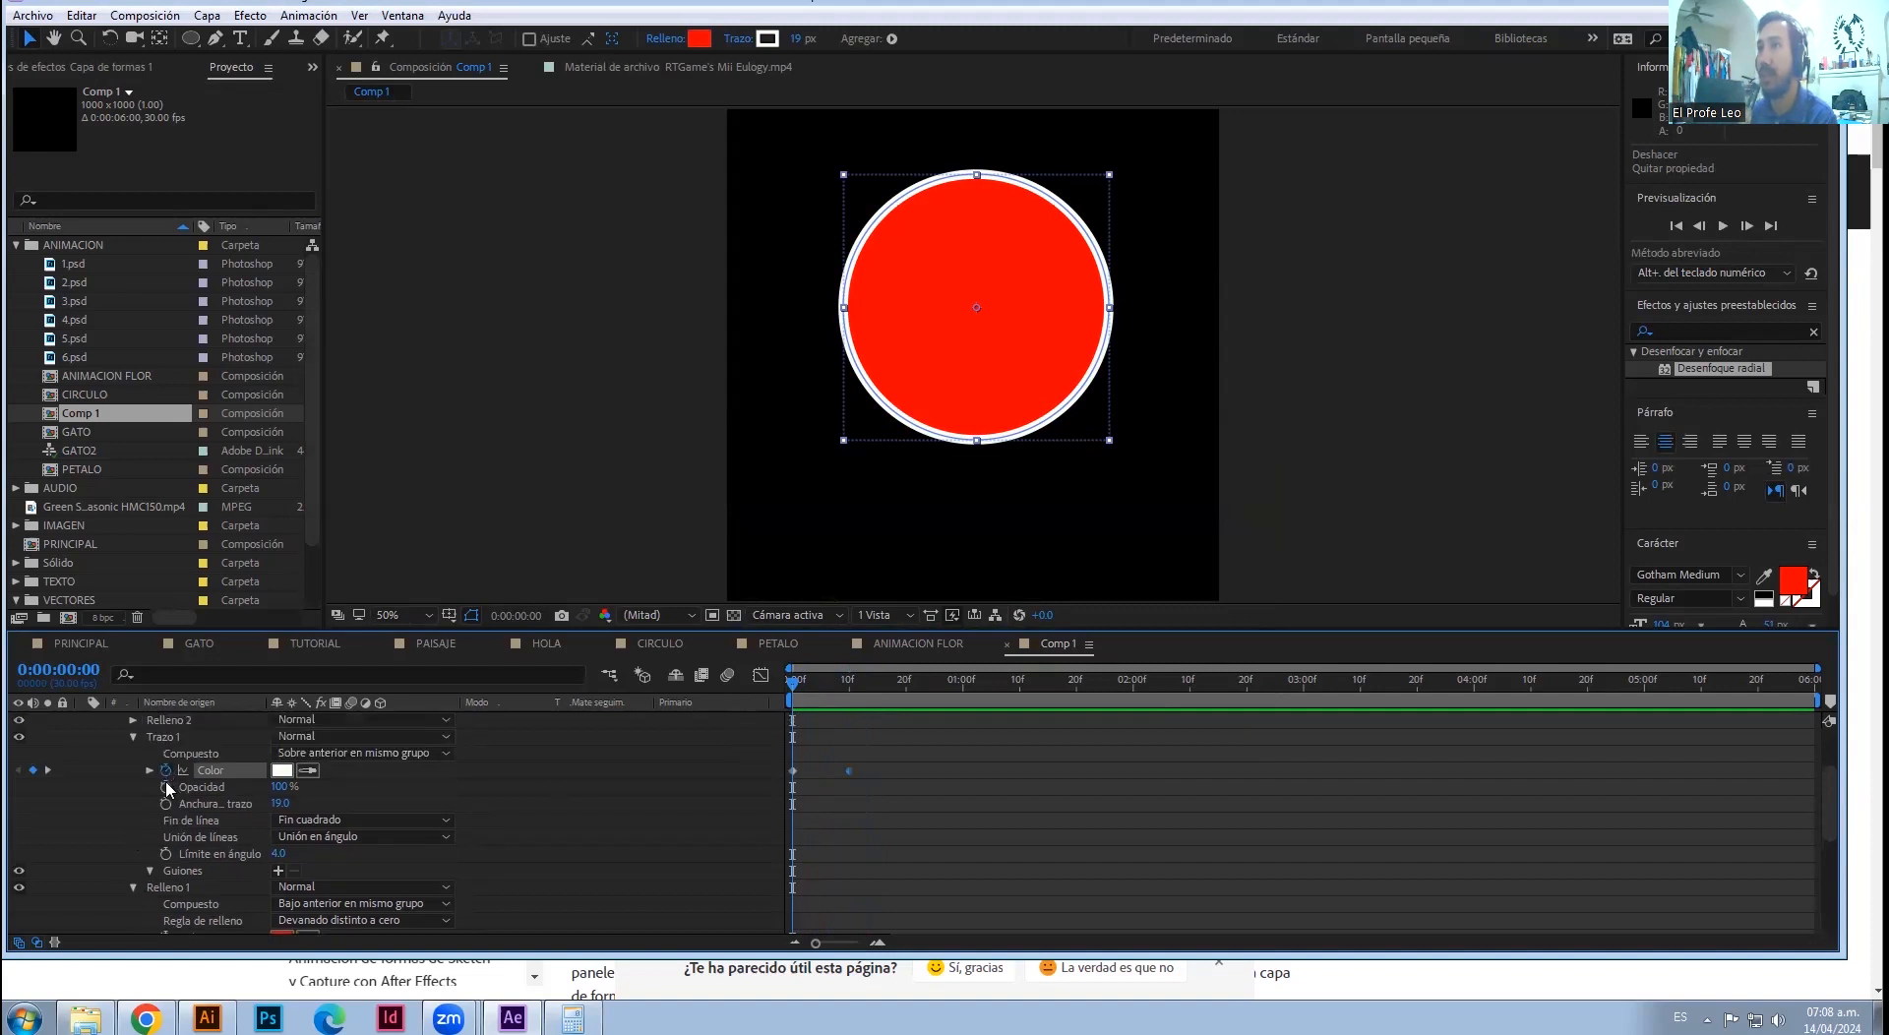
pyautogui.click(134, 738)
pyautogui.click(163, 754)
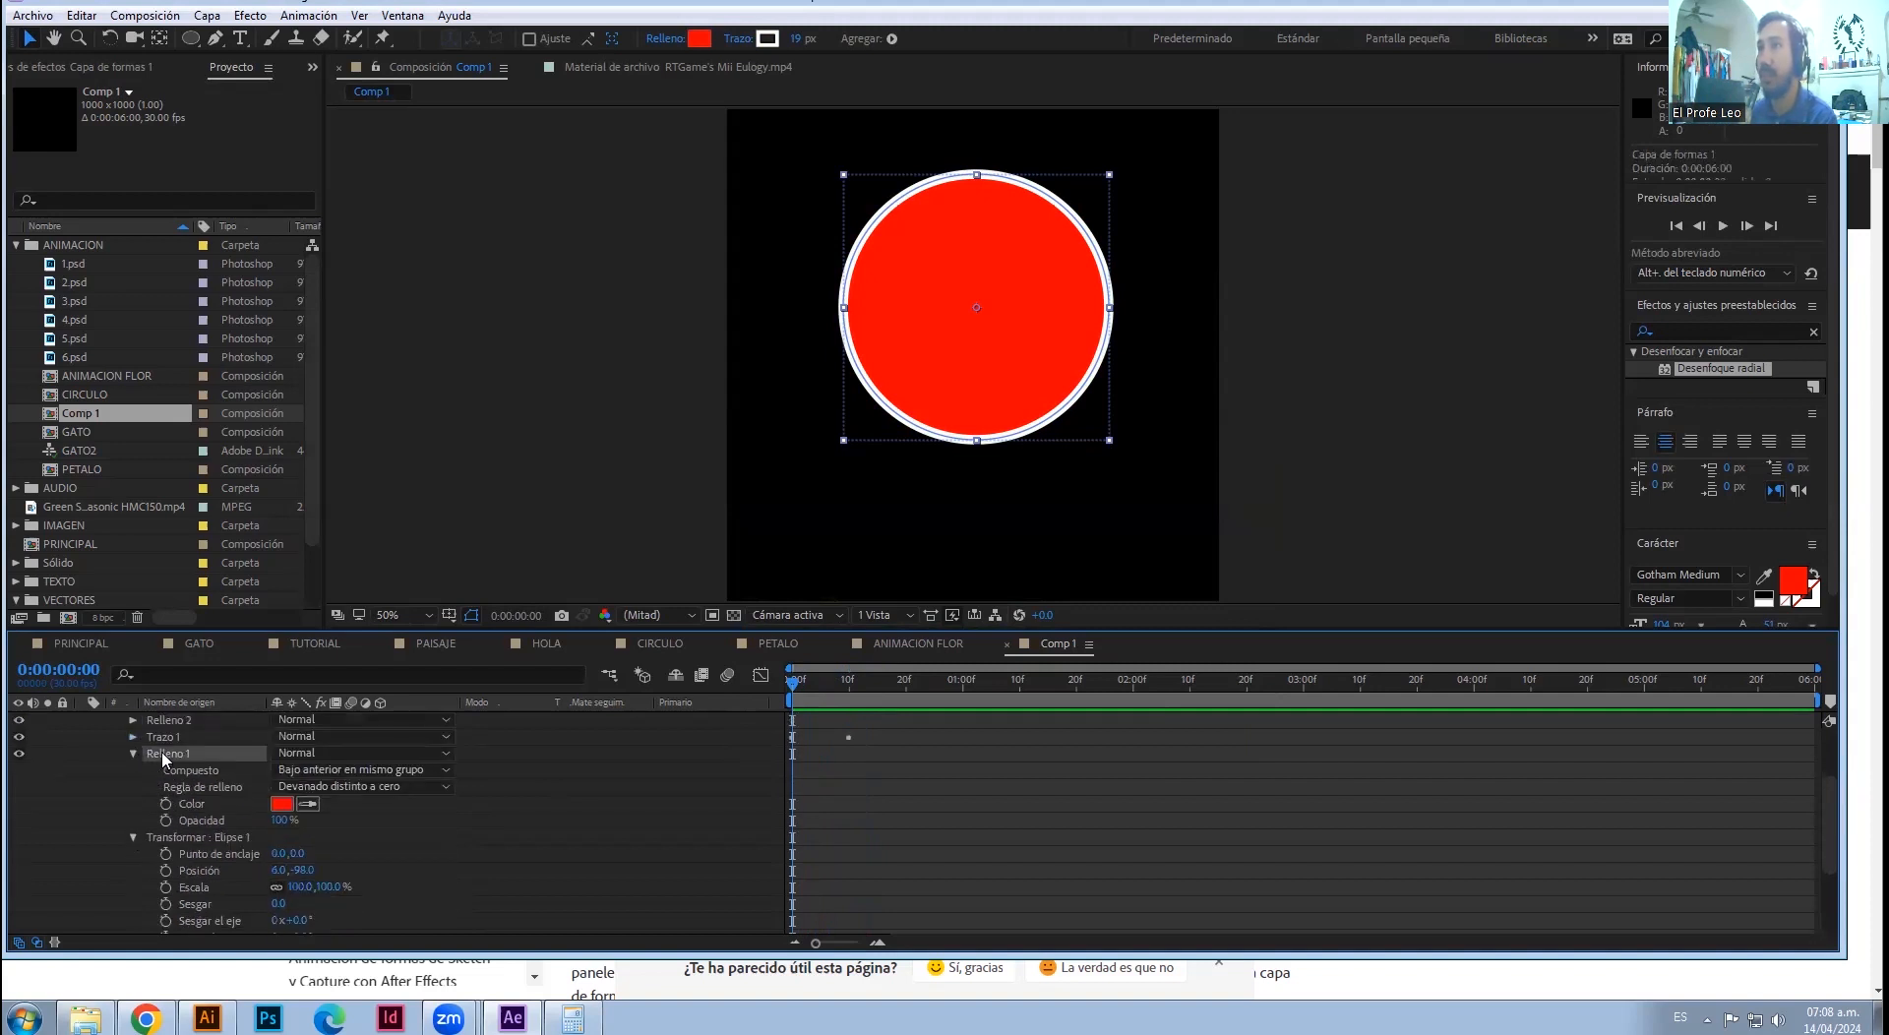
pyautogui.click(133, 754)
pyautogui.click(133, 754)
pyautogui.click(167, 804)
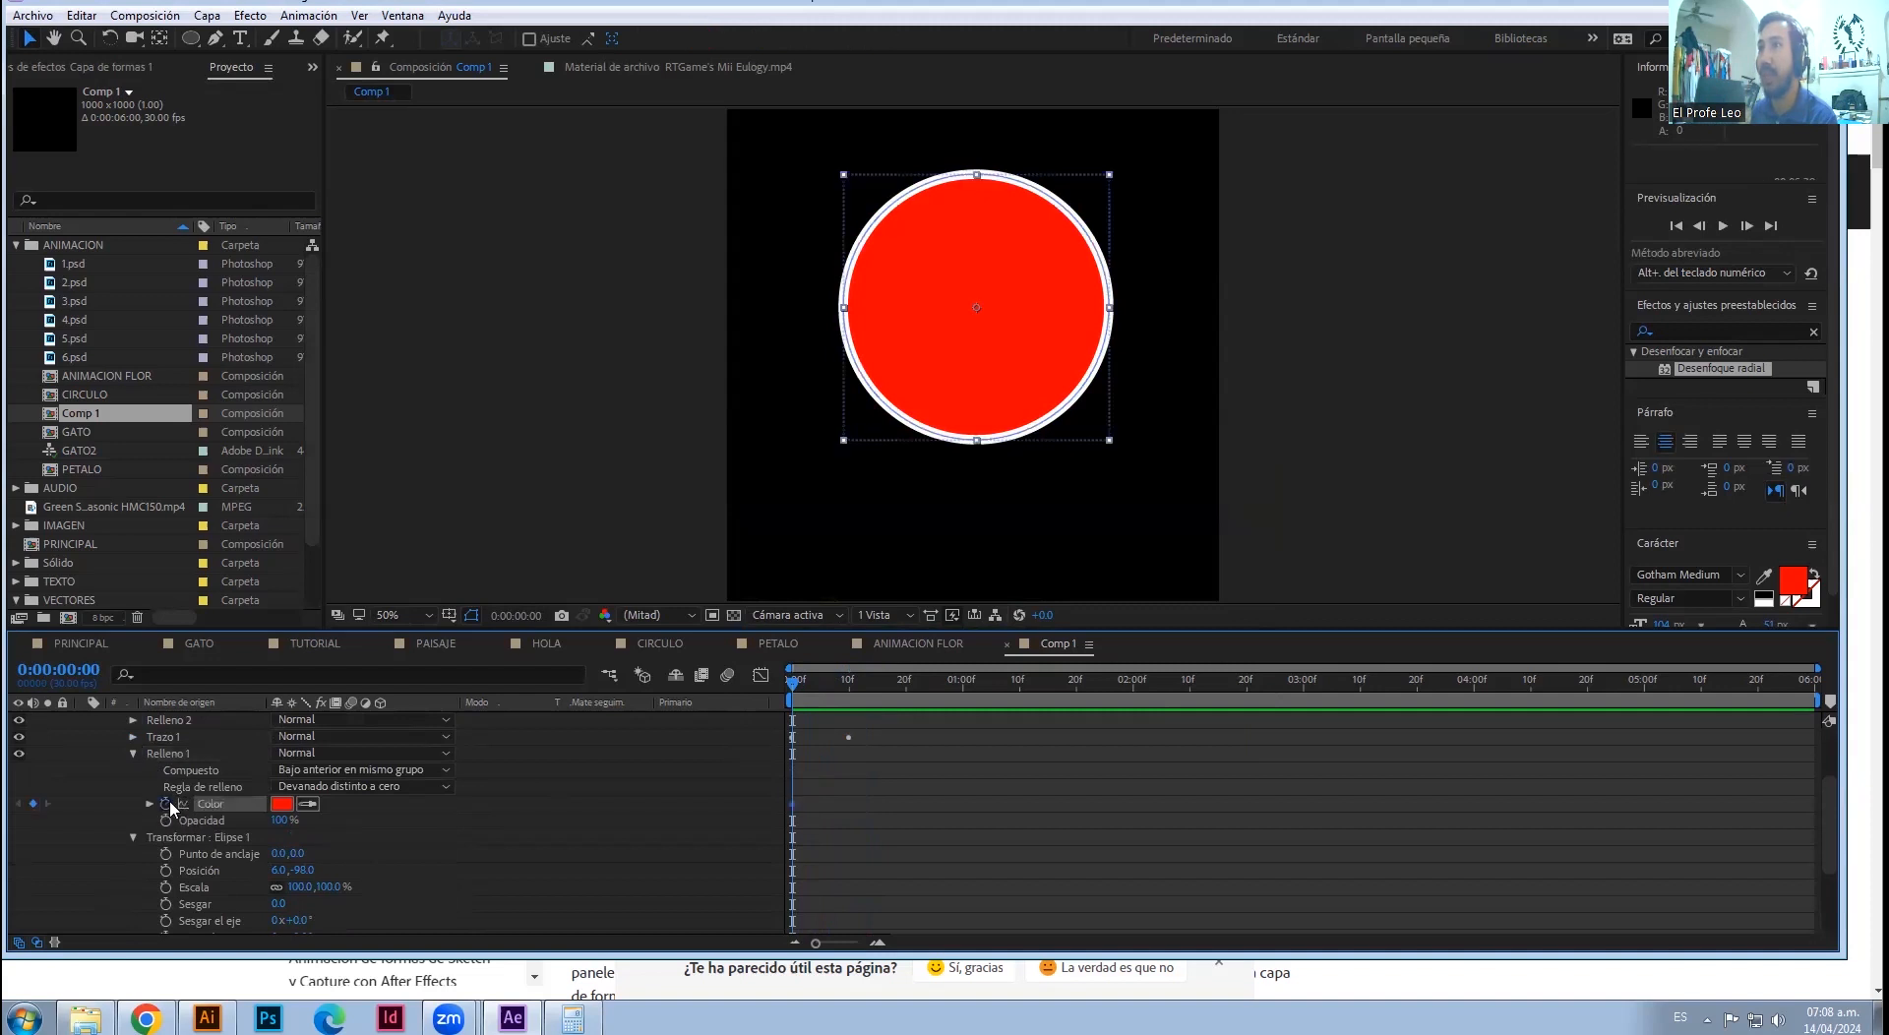
# - Set the colour of Relleno 1 to a light violet at 0:00:00:10
pyautogui.moveTo(802, 686); pyautogui.dragTo(848, 681)
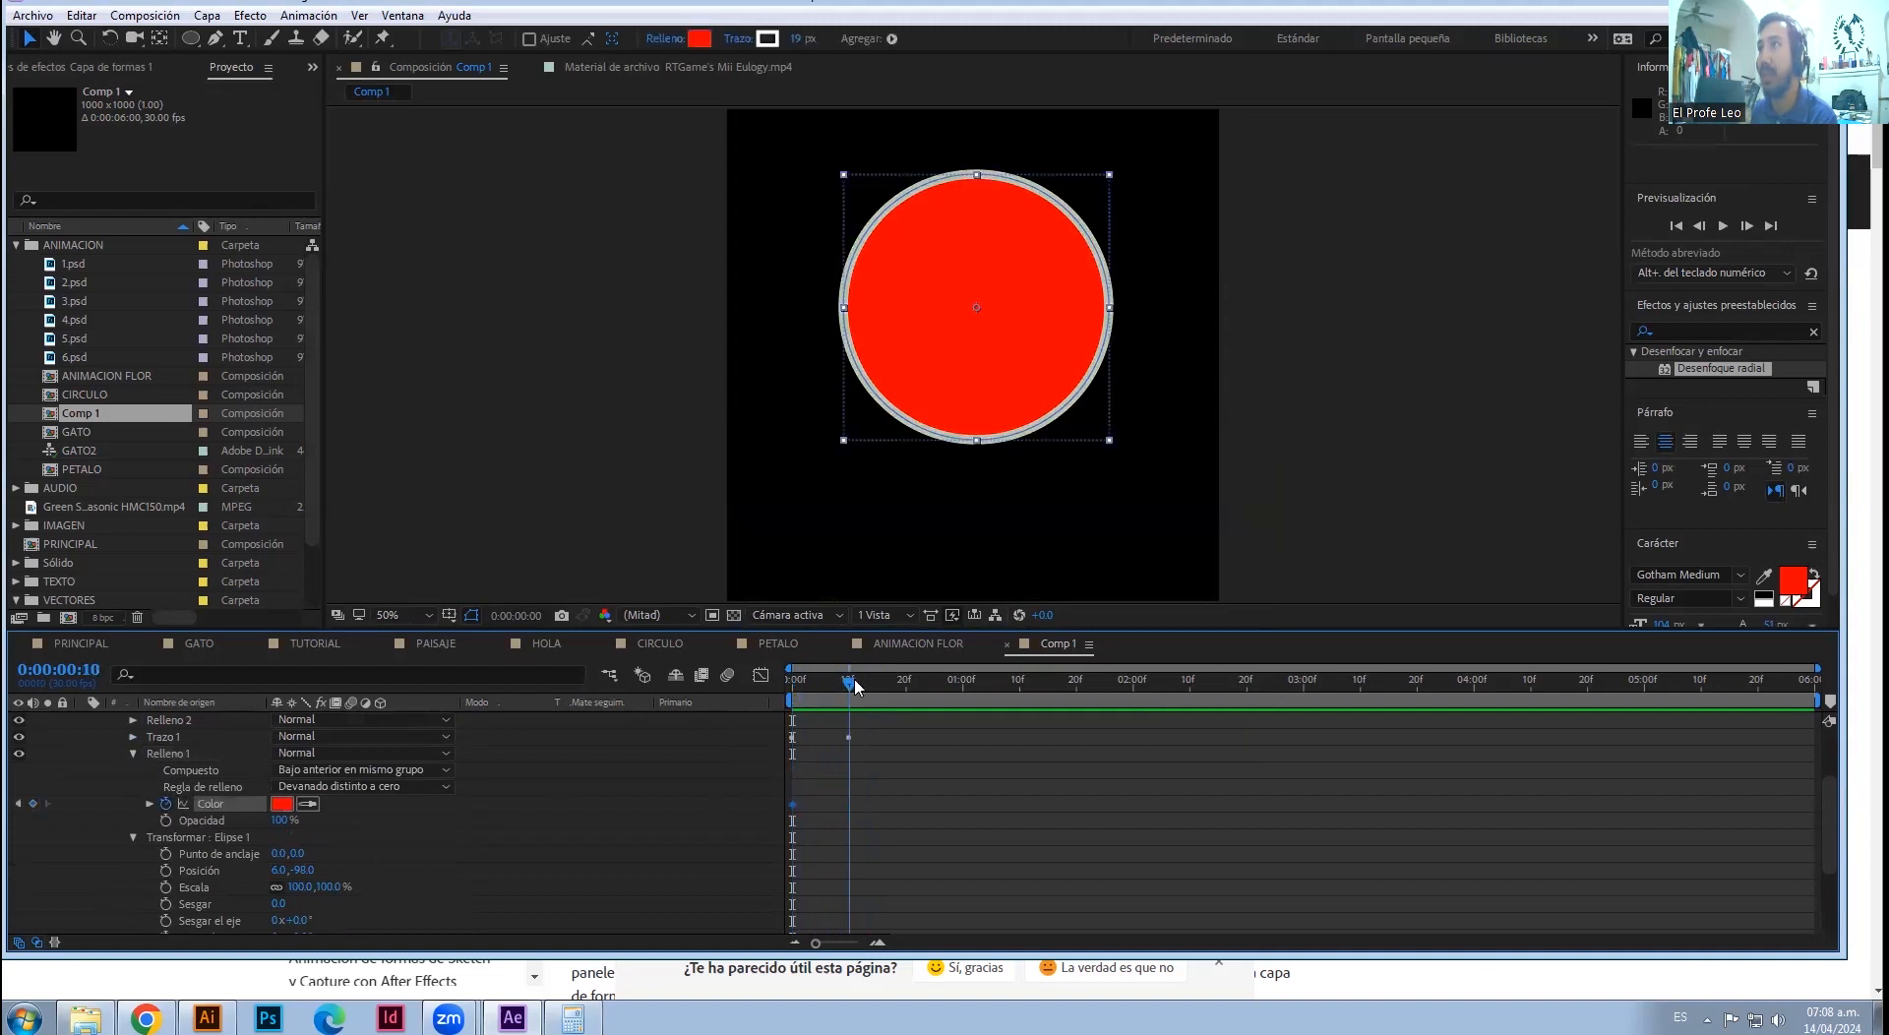
pyautogui.click(283, 804)
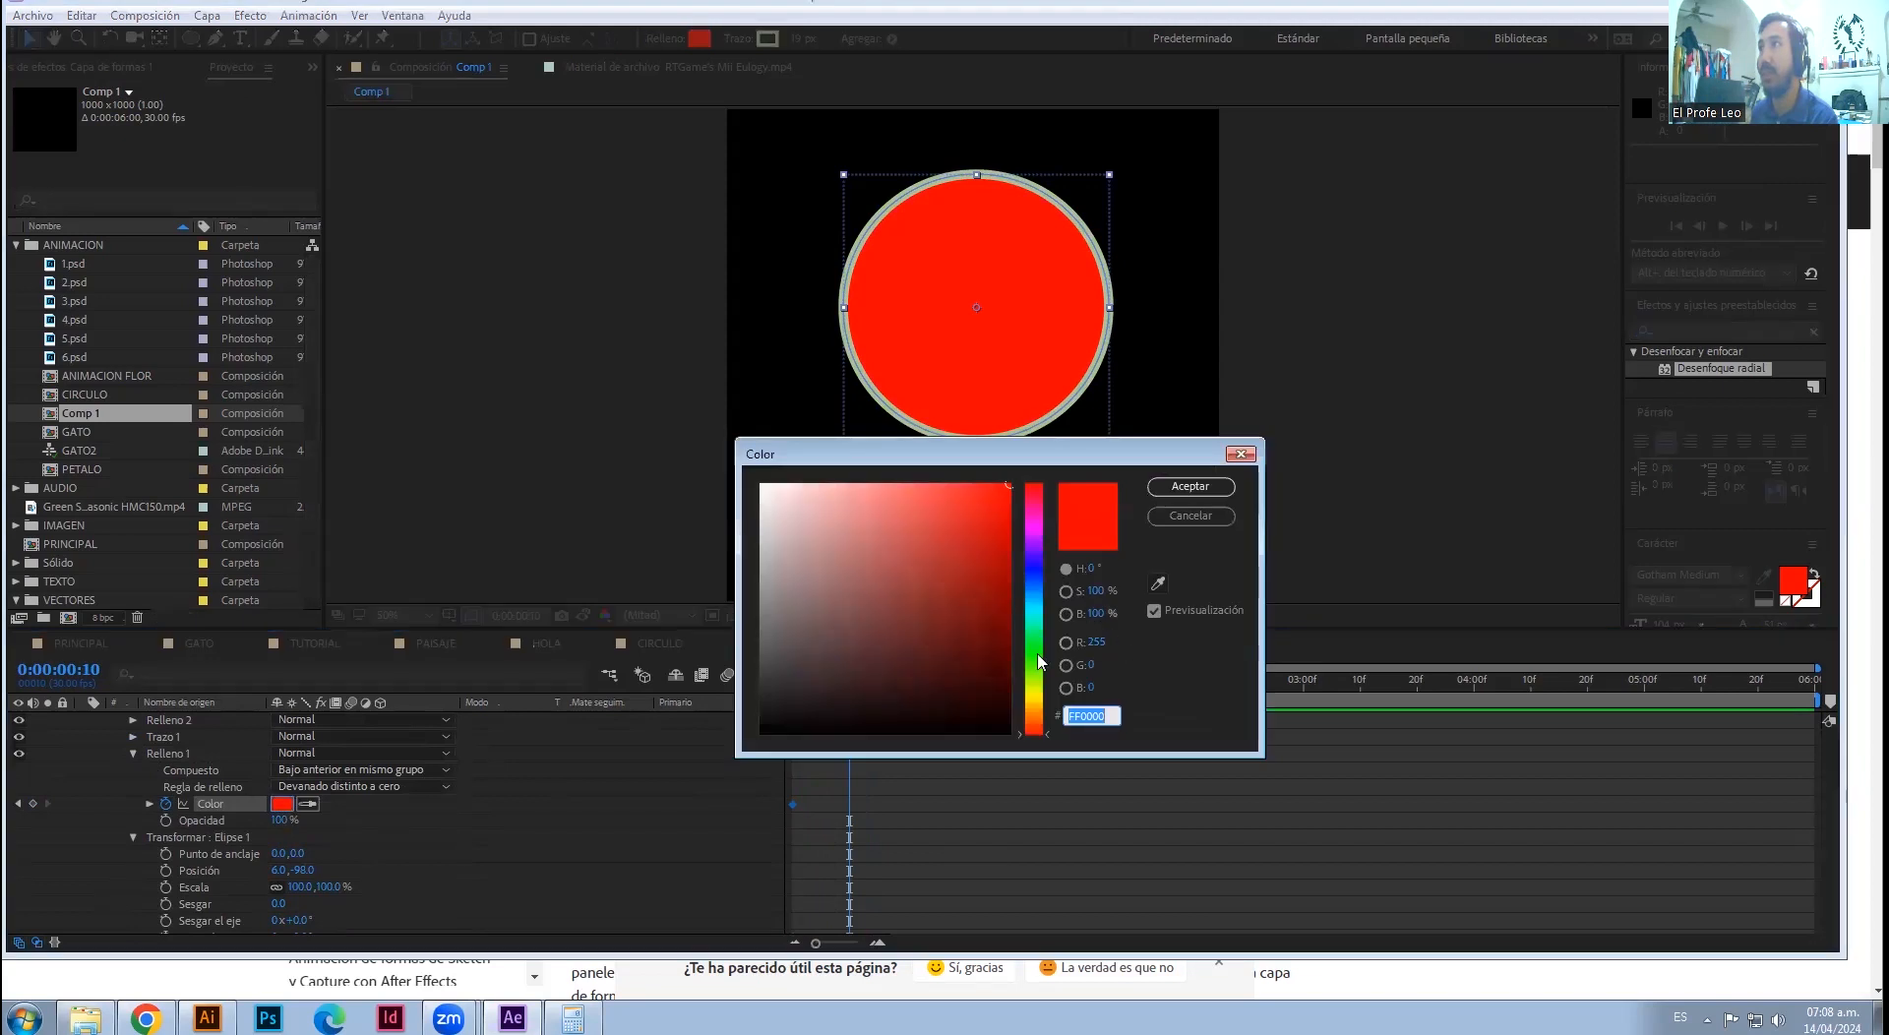
pyautogui.click(1036, 569)
pyautogui.click(853, 483)
pyautogui.click(1190, 516)
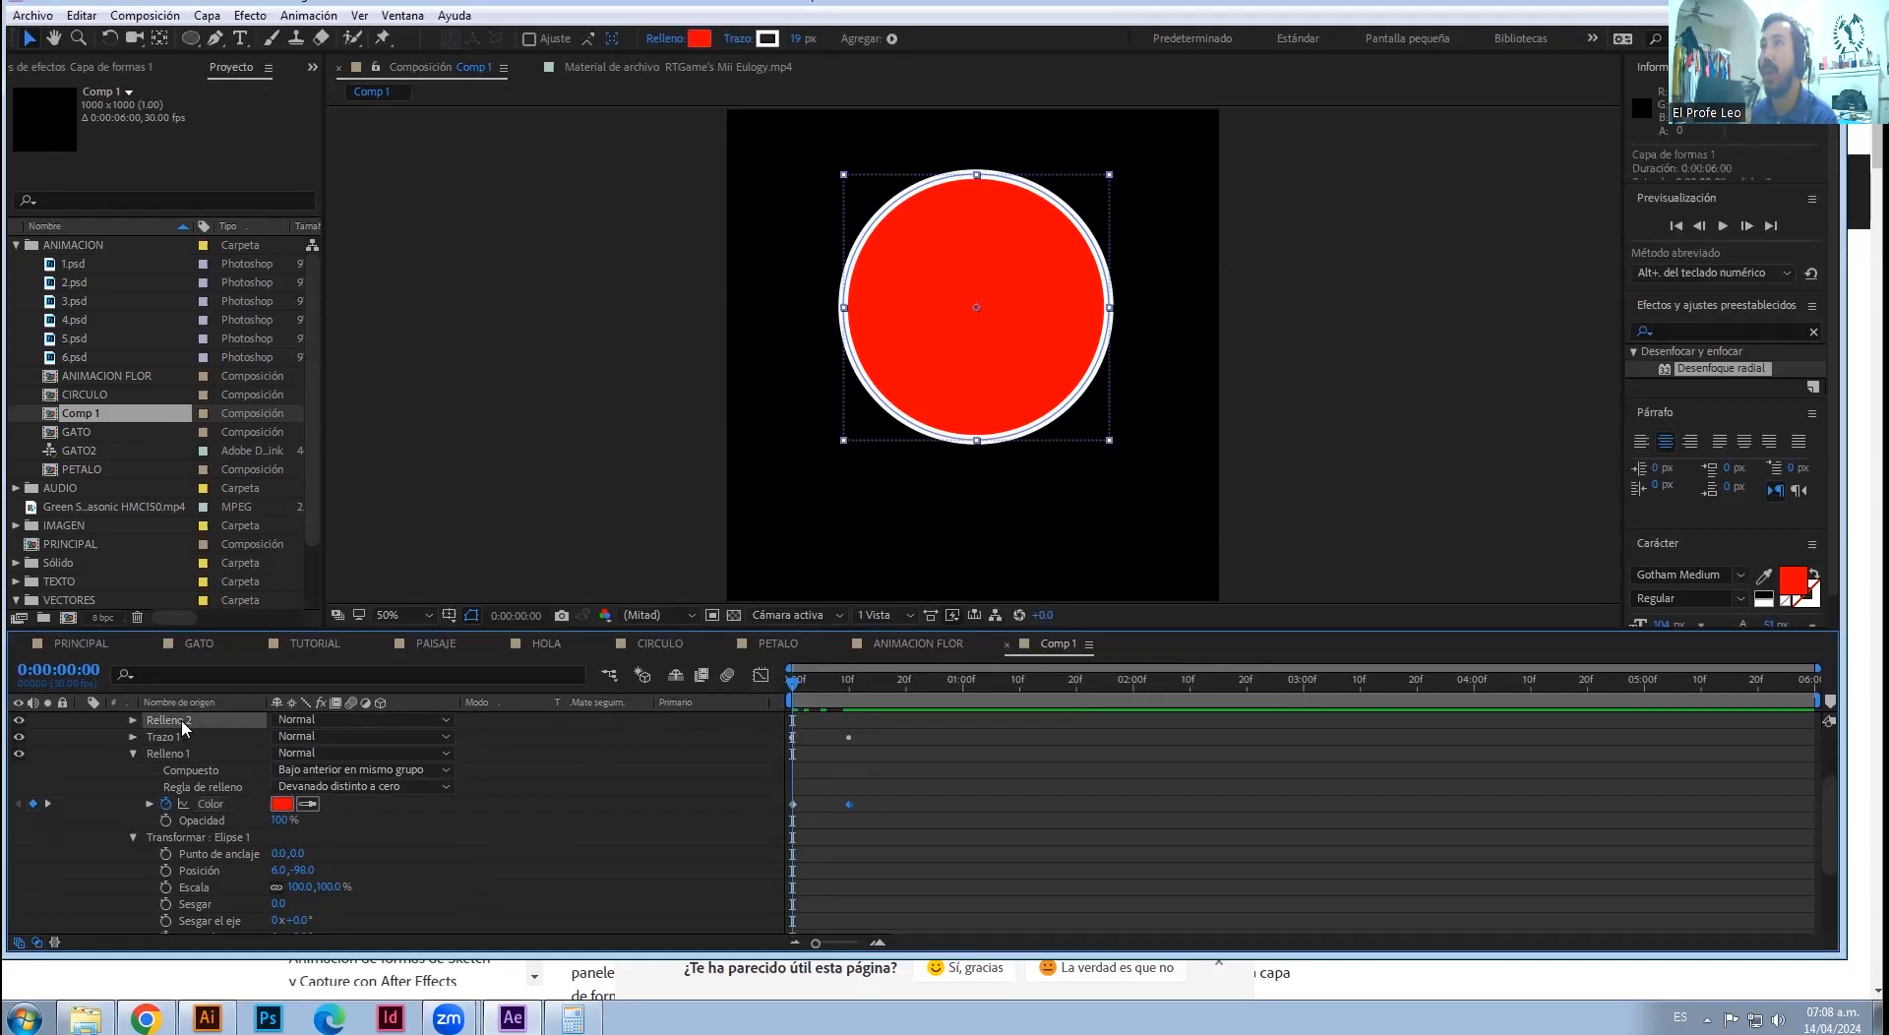
# - Delete the extra fill Relleno 2 from the ellipse's contents, with the time indicator at 0:00:00:00
pyautogui.scroll(-1, 182, 728)
pyautogui.moveTo(793, 679)
pyautogui.mouseDown()
pyautogui.moveTo(854, 672)
pyautogui.moveTo(792, 679)
pyautogui.mouseUp()
pyautogui.scroll(-4, 182, 830)
pyautogui.scroll(3, 182, 830)
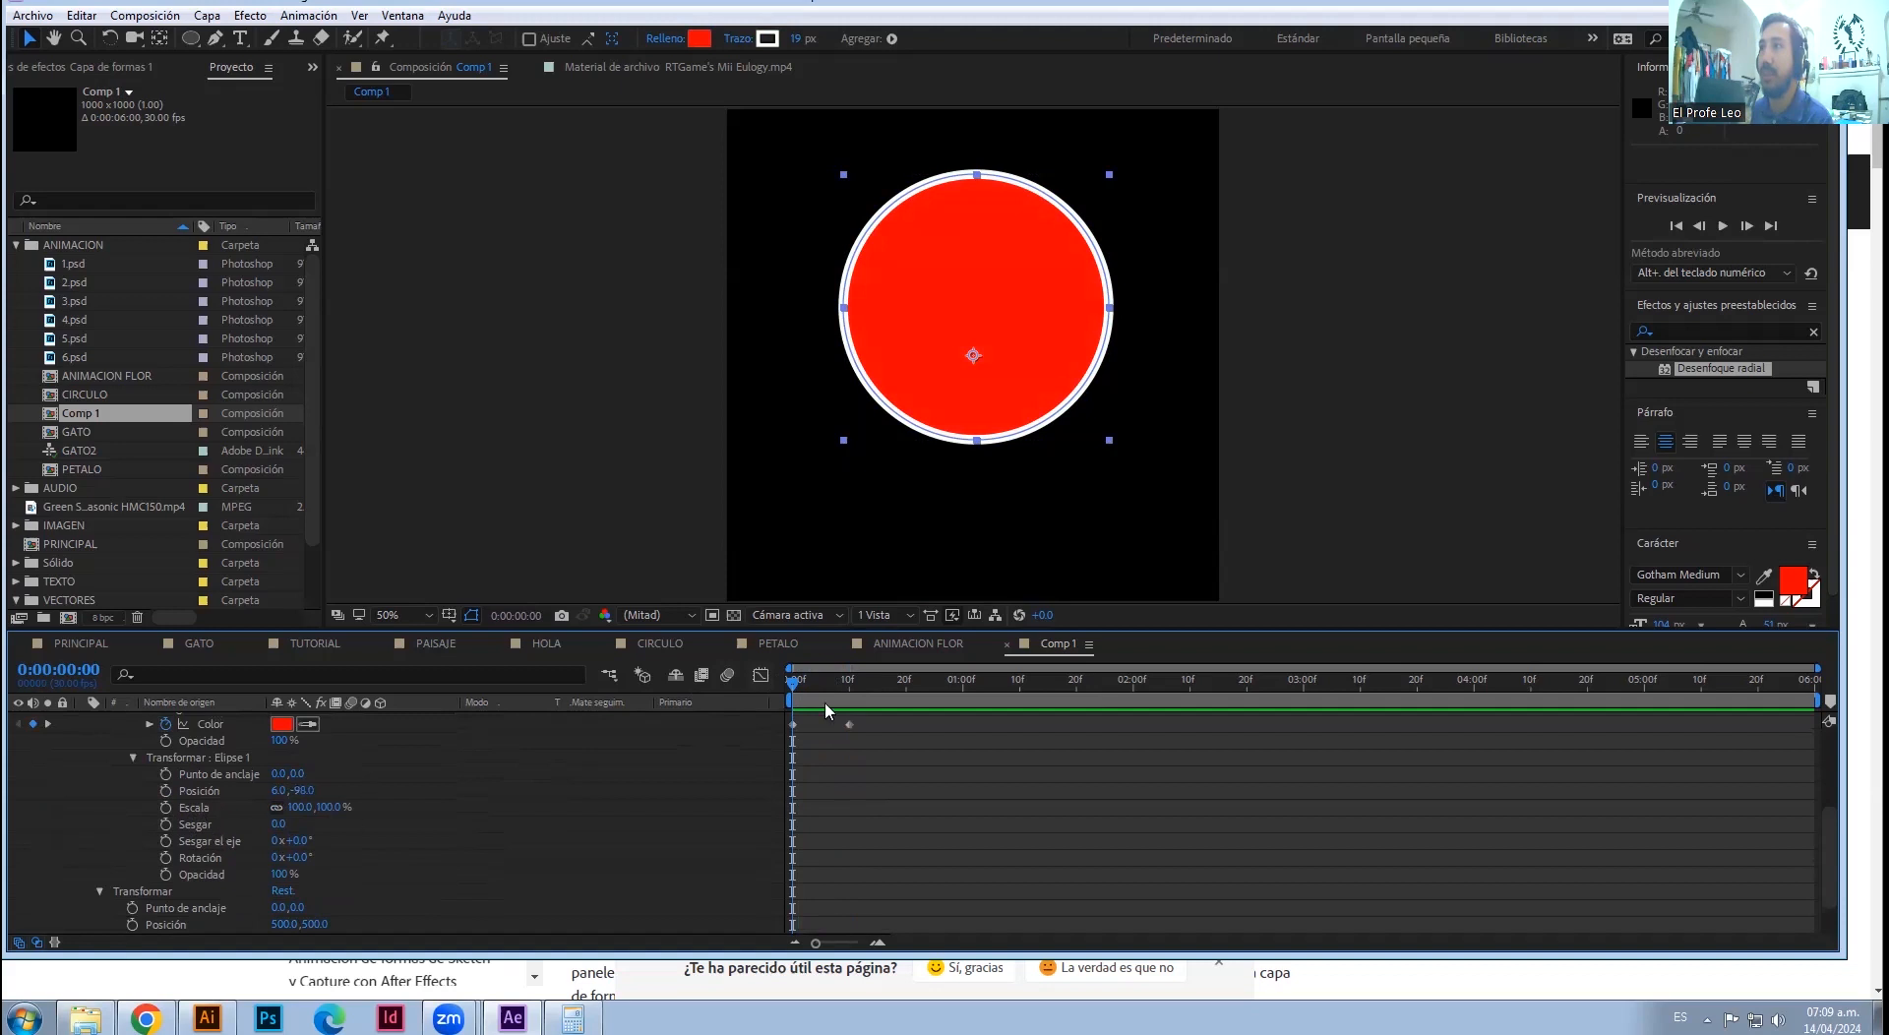
pyautogui.scroll(5, 187, 826)
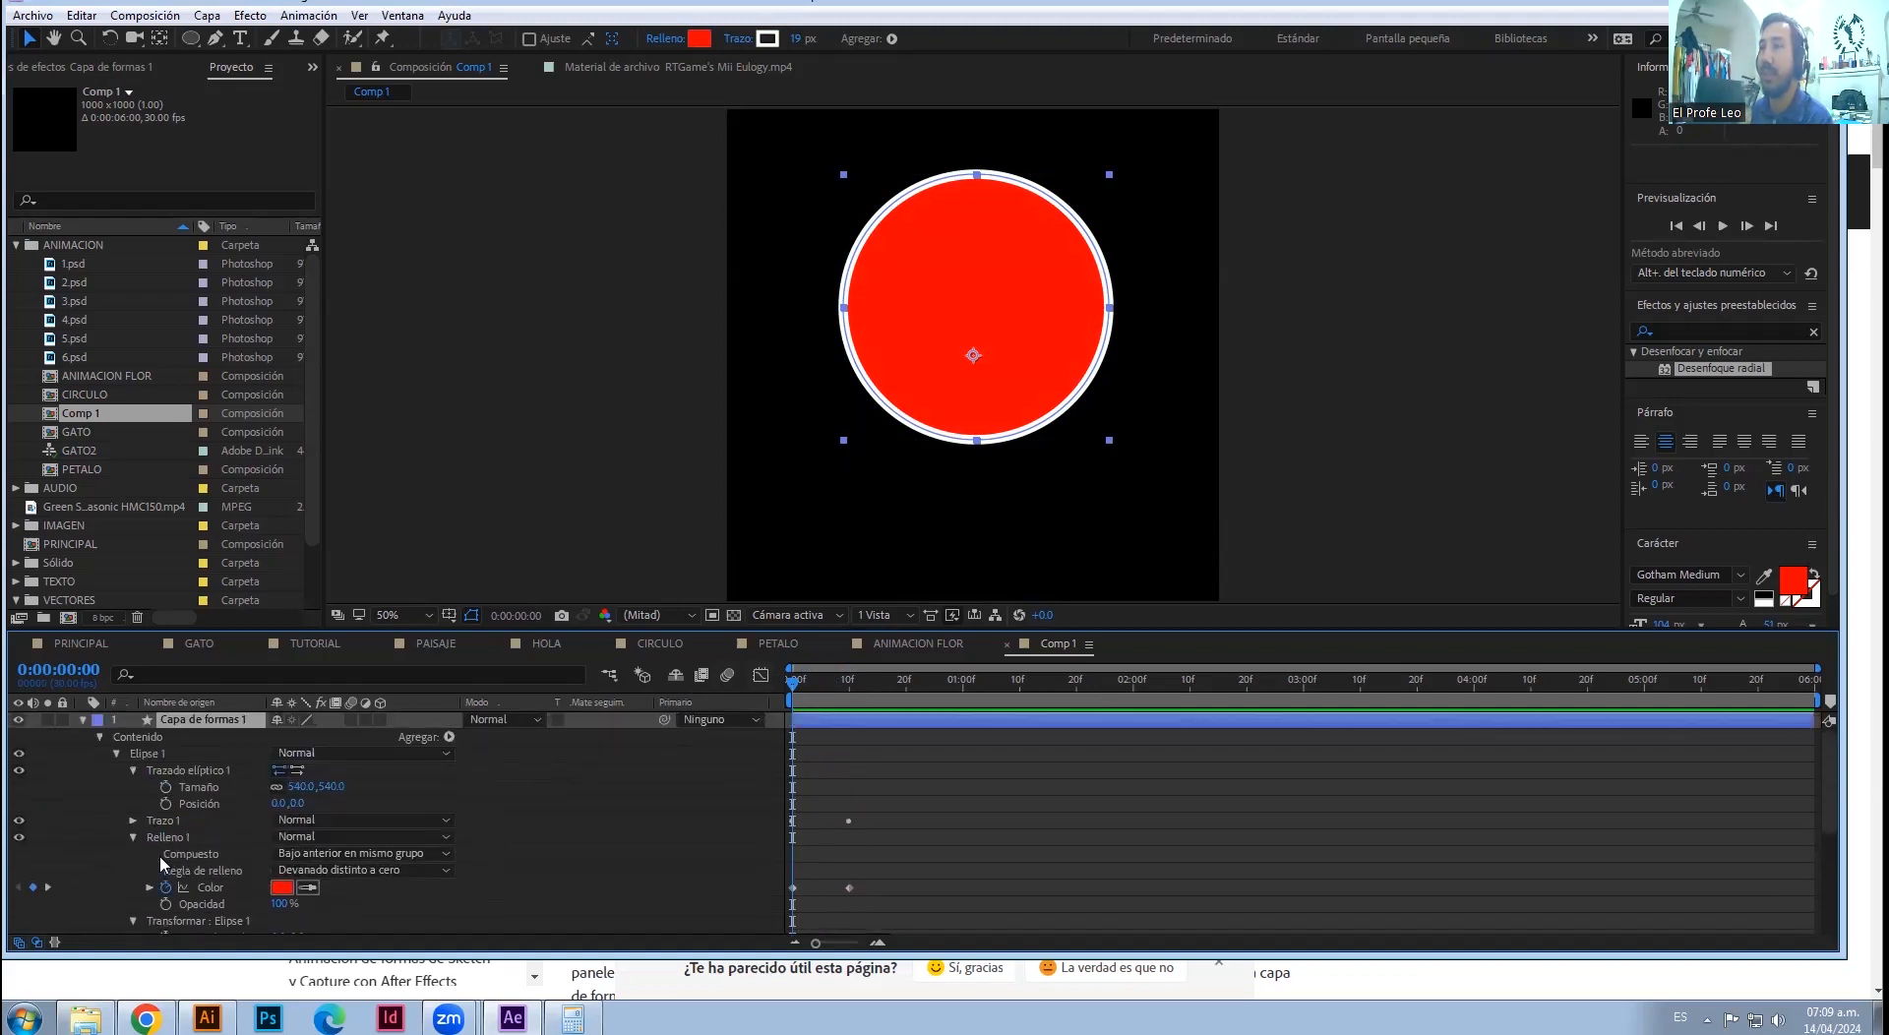
# - Add a Desinflar e inflar operation to Capa de formas 1 and expand its properties
pyautogui.click(218, 719)
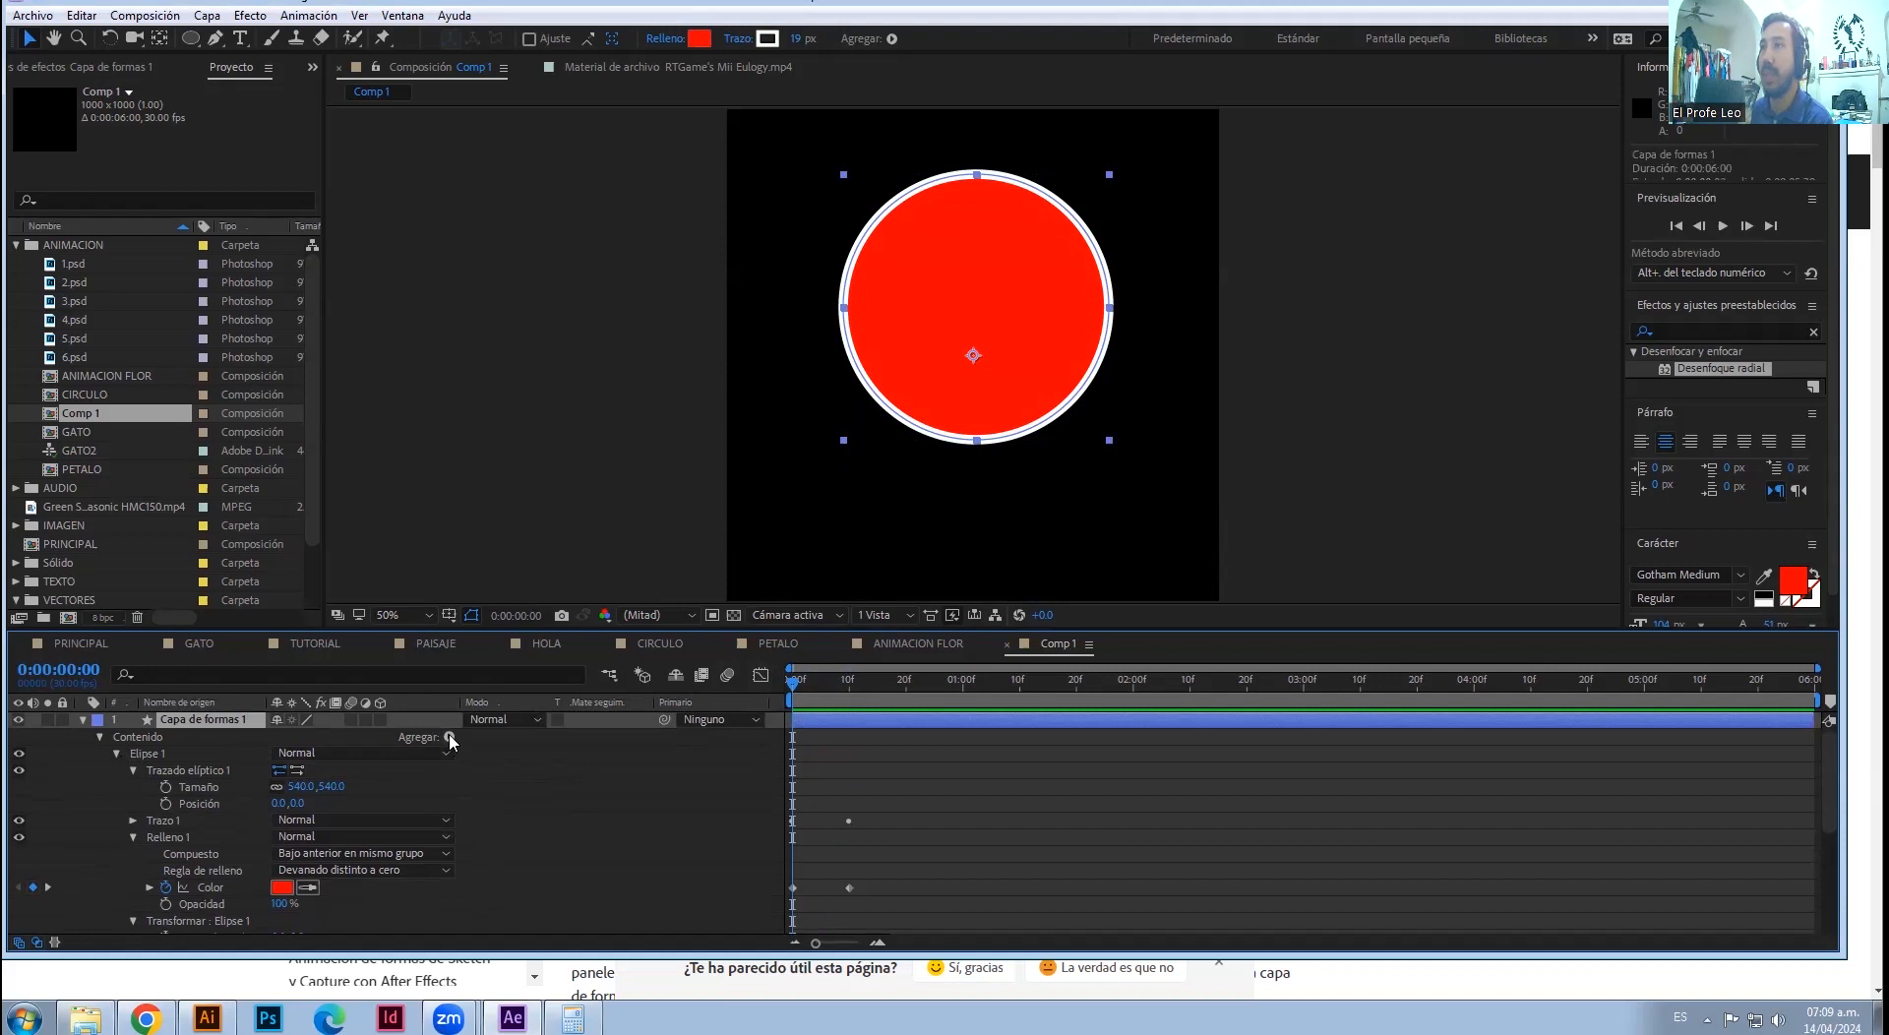
pyautogui.click(448, 737)
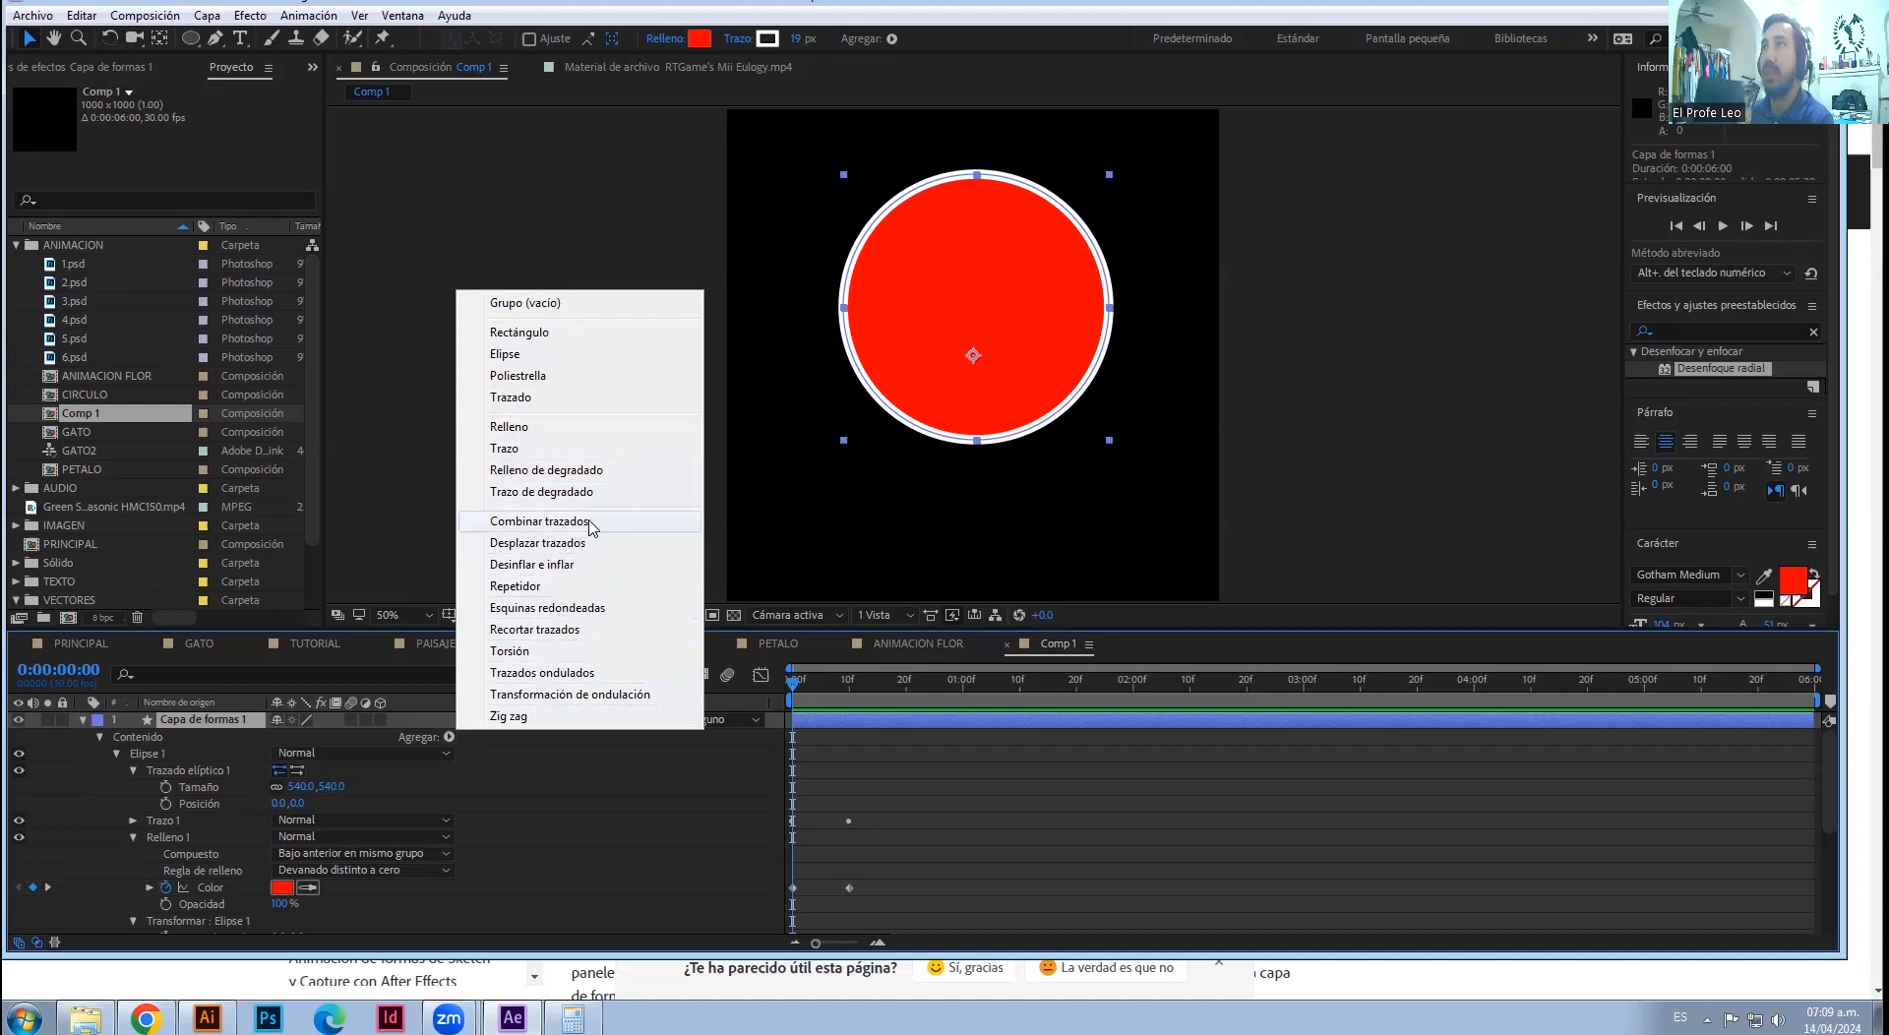
pyautogui.click(593, 567)
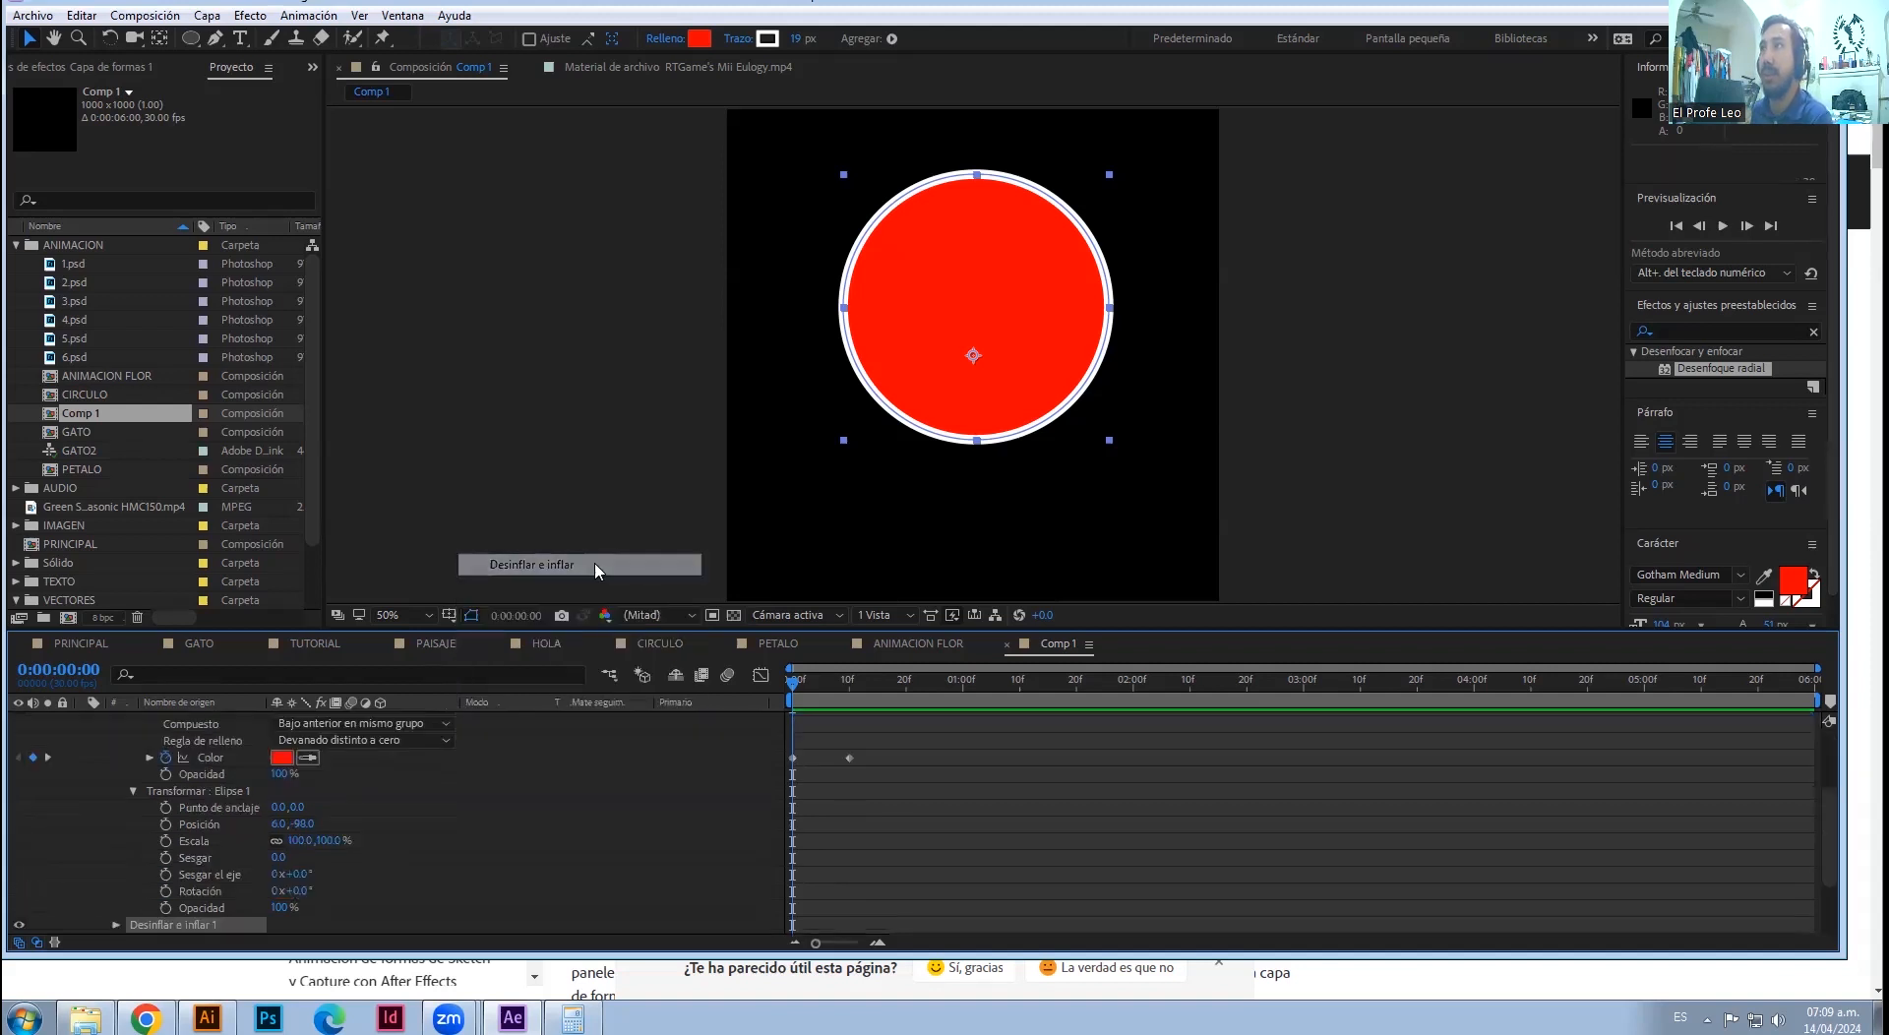
pyautogui.scroll(-3, 196, 787)
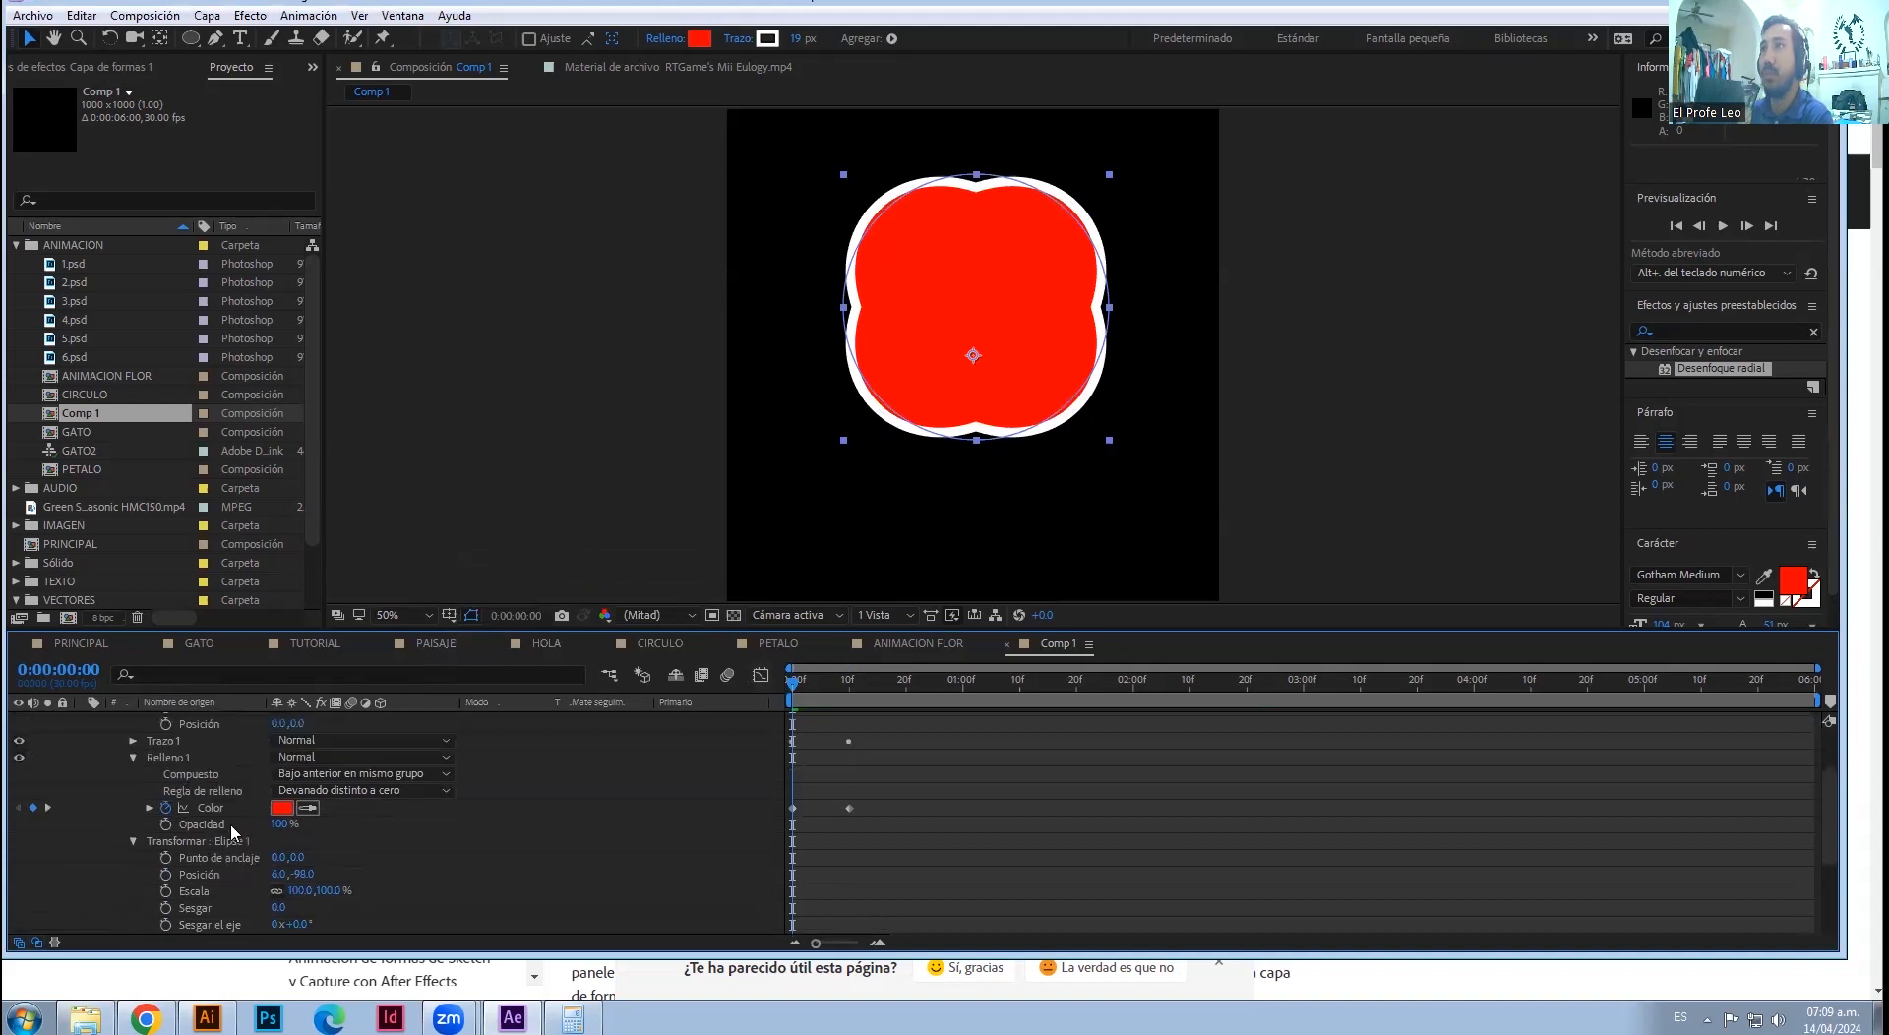
pyautogui.click(116, 825)
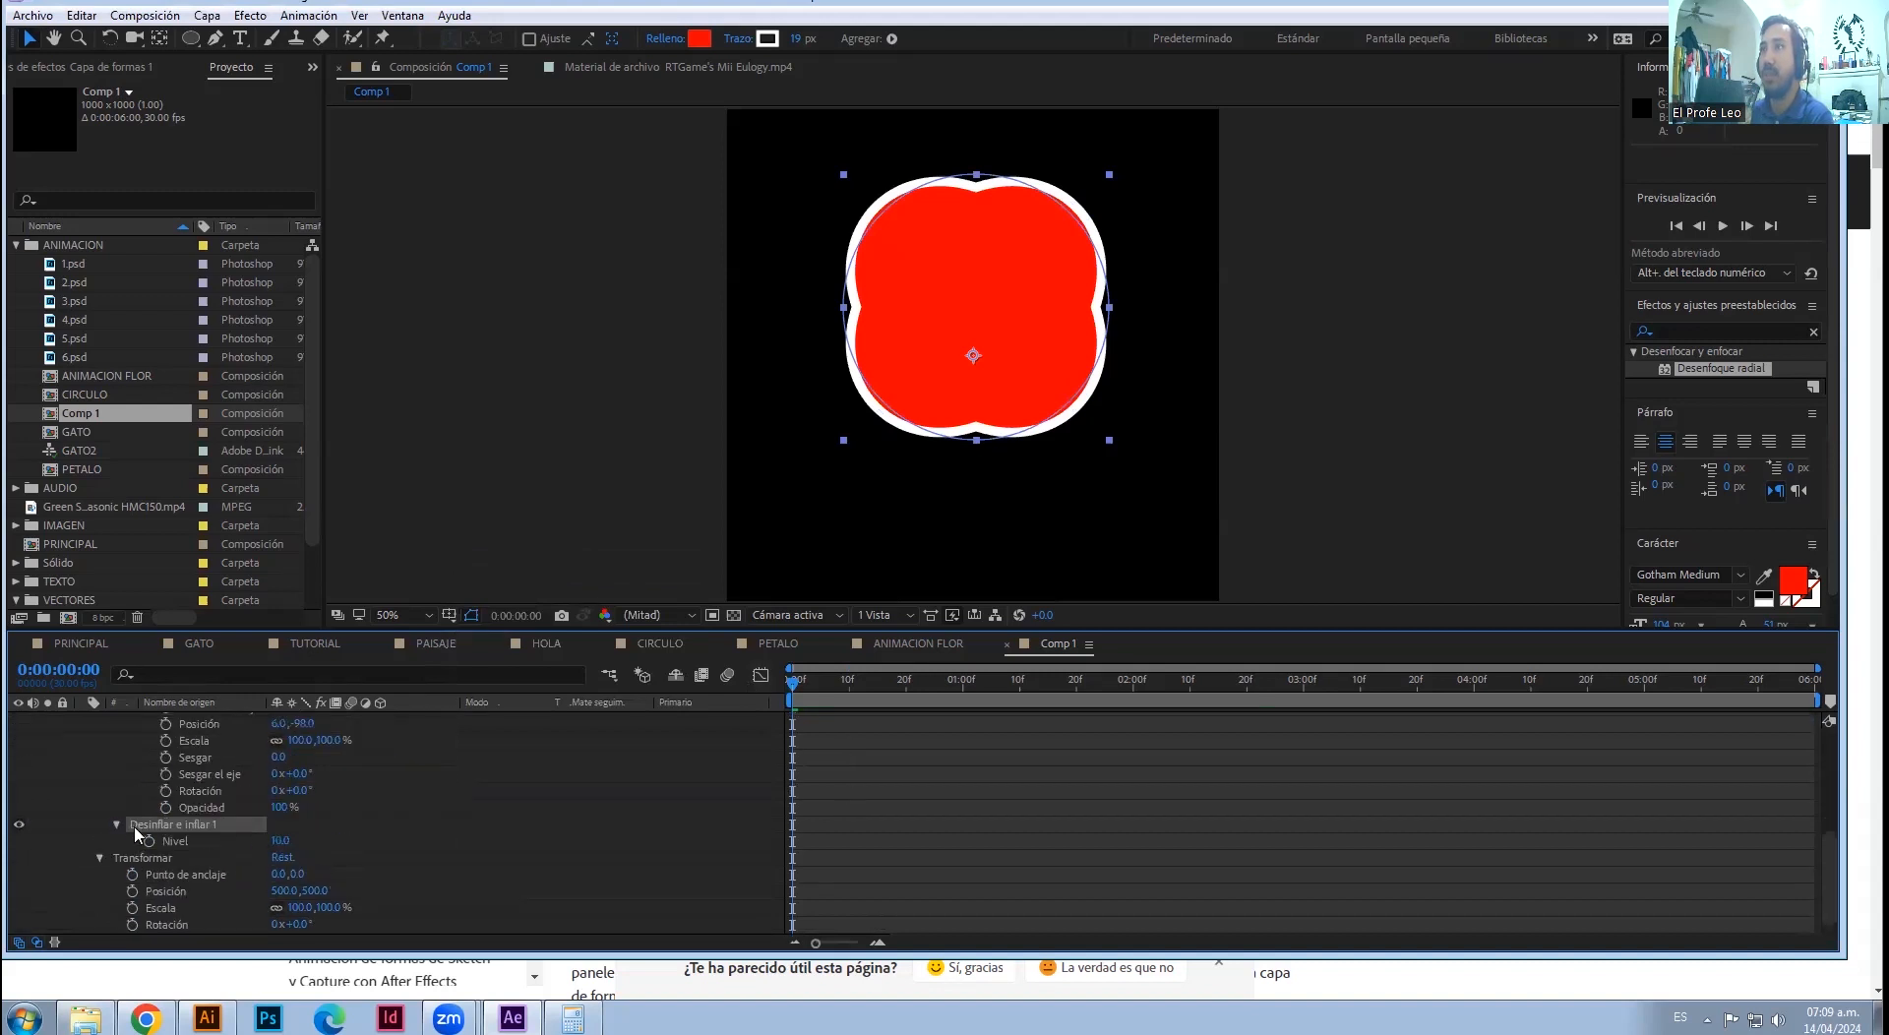
# - Animate the Nivel of Desinflar e inflar 1 from -60 at 0:00:00:00 to a positive, four-petal level at 0:00:00:14
pyautogui.moveTo(278, 843); pyautogui.dragTo(219, 844)
pyautogui.click(148, 841)
pyautogui.moveTo(806, 688); pyautogui.dragTo(871, 688)
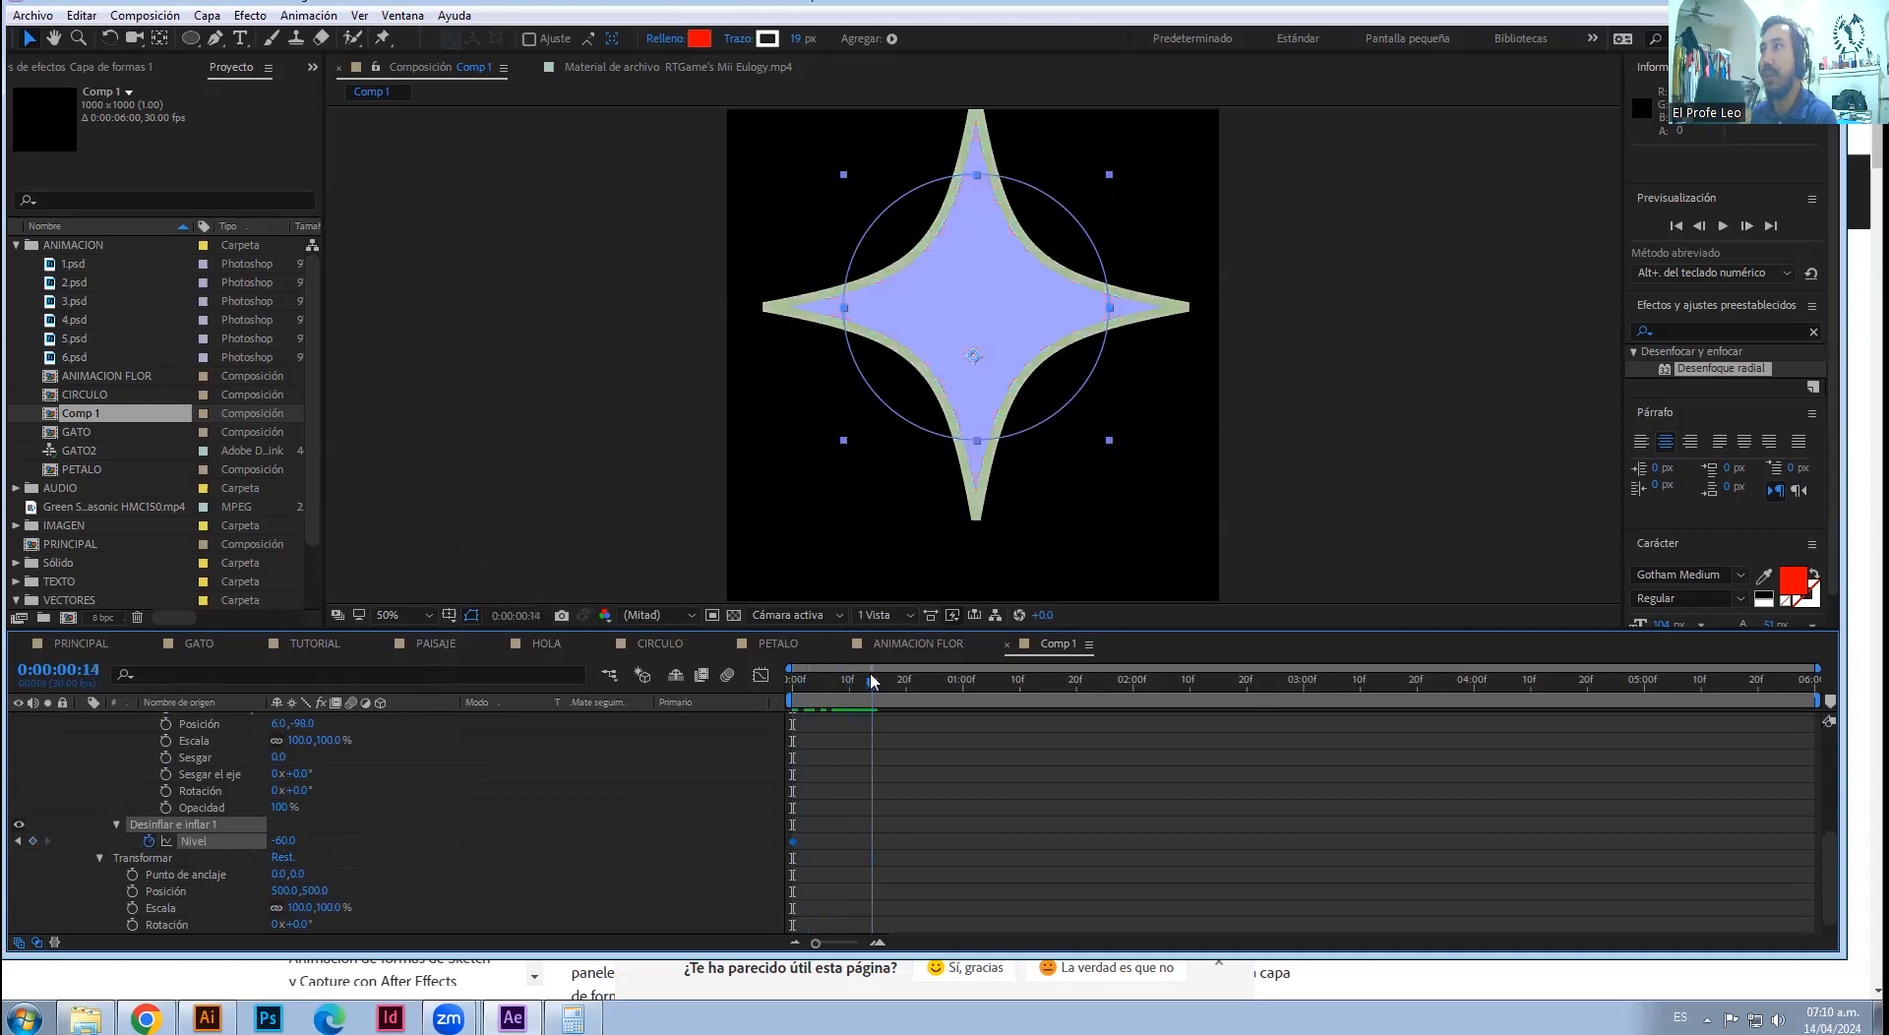
pyautogui.moveTo(285, 840); pyautogui.dragTo(360, 835)
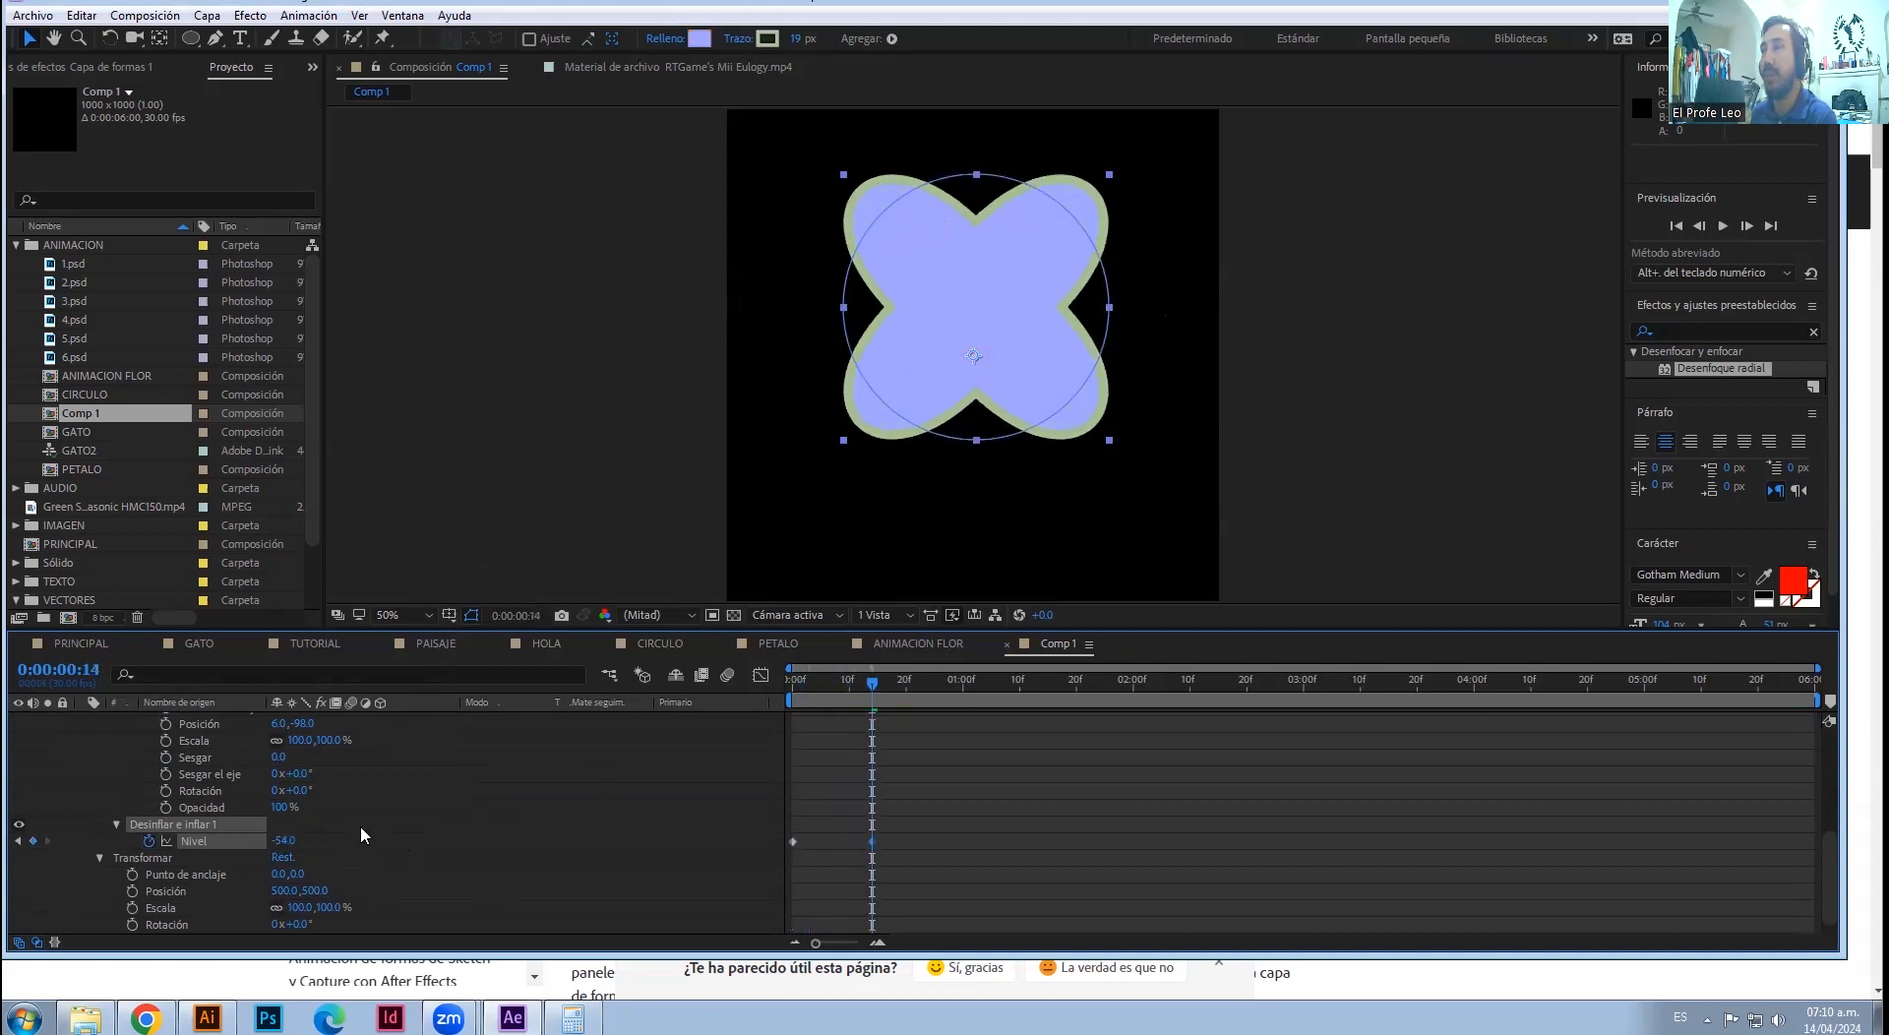
pyautogui.moveTo(874, 687); pyautogui.dragTo(782, 691)
# - Collapse the path, fill and transform groups of Elipse 1 and the Desinflar e inflar 1 group
pyautogui.scroll(5, 952, 842)
pyautogui.click(83, 719)
pyautogui.click(83, 719)
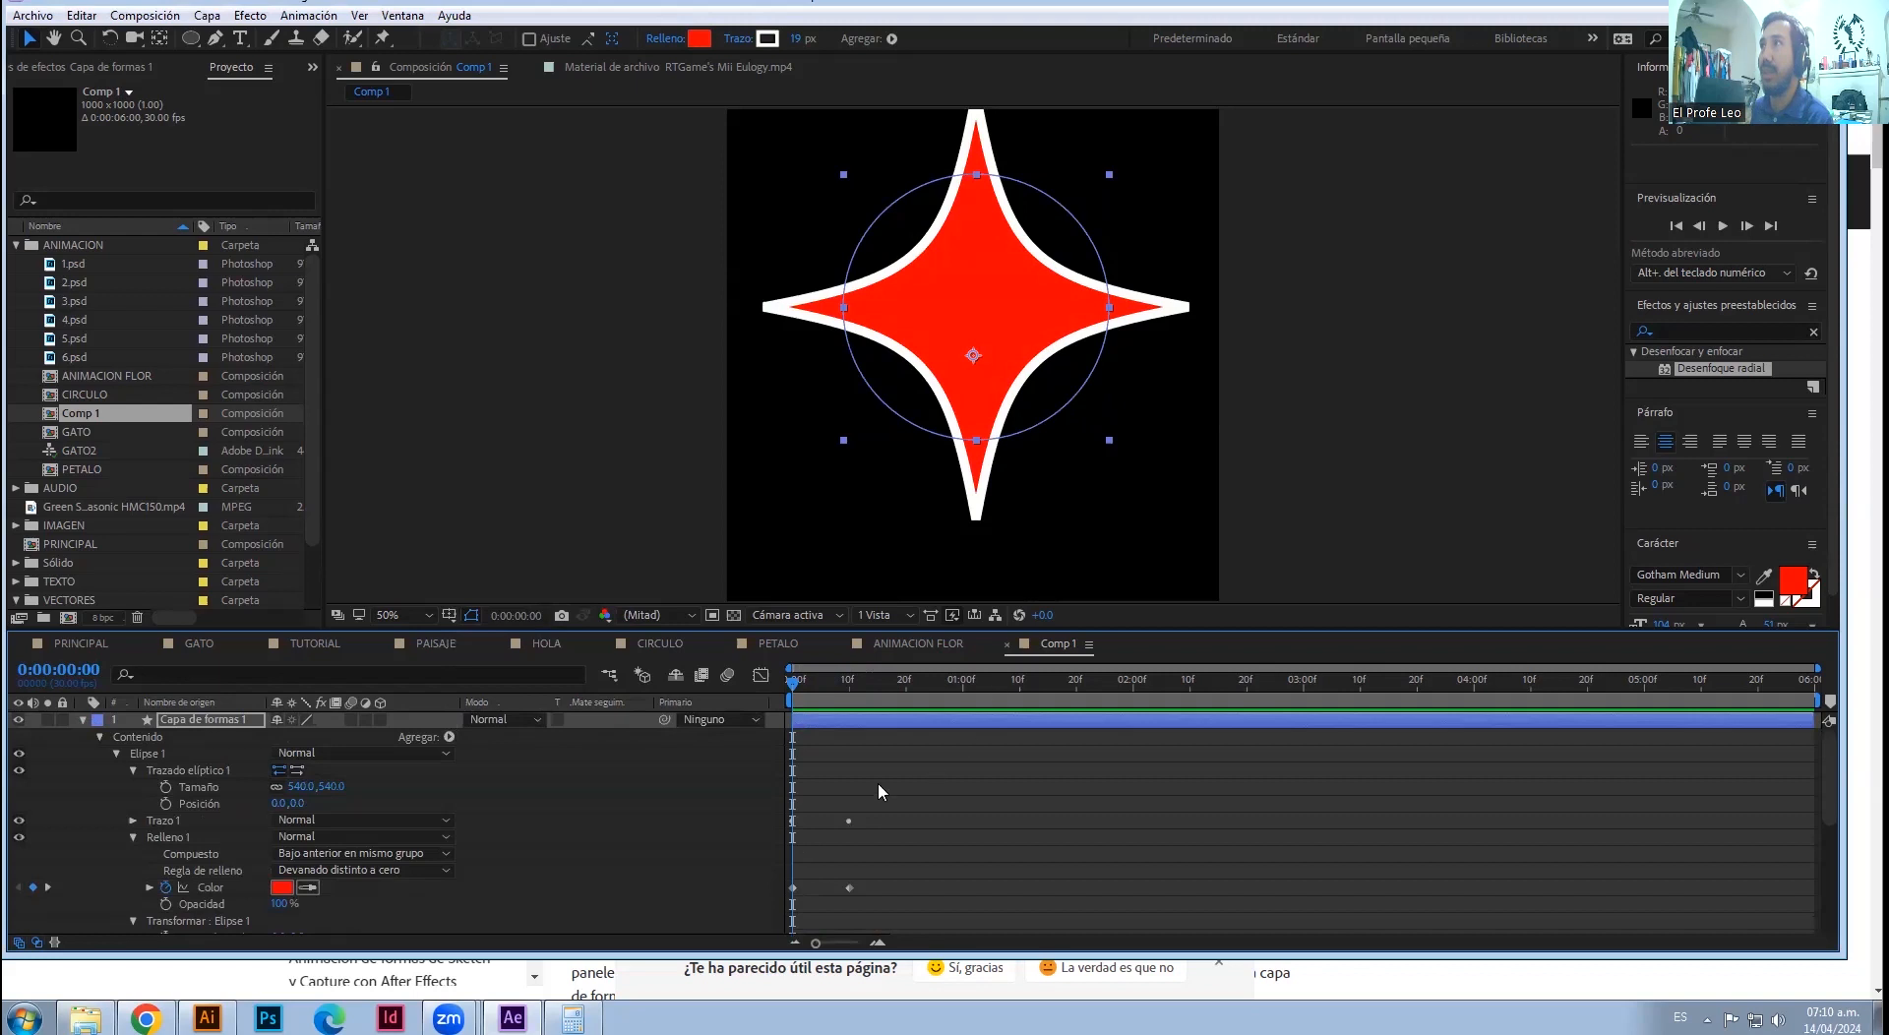
pyautogui.click(138, 750)
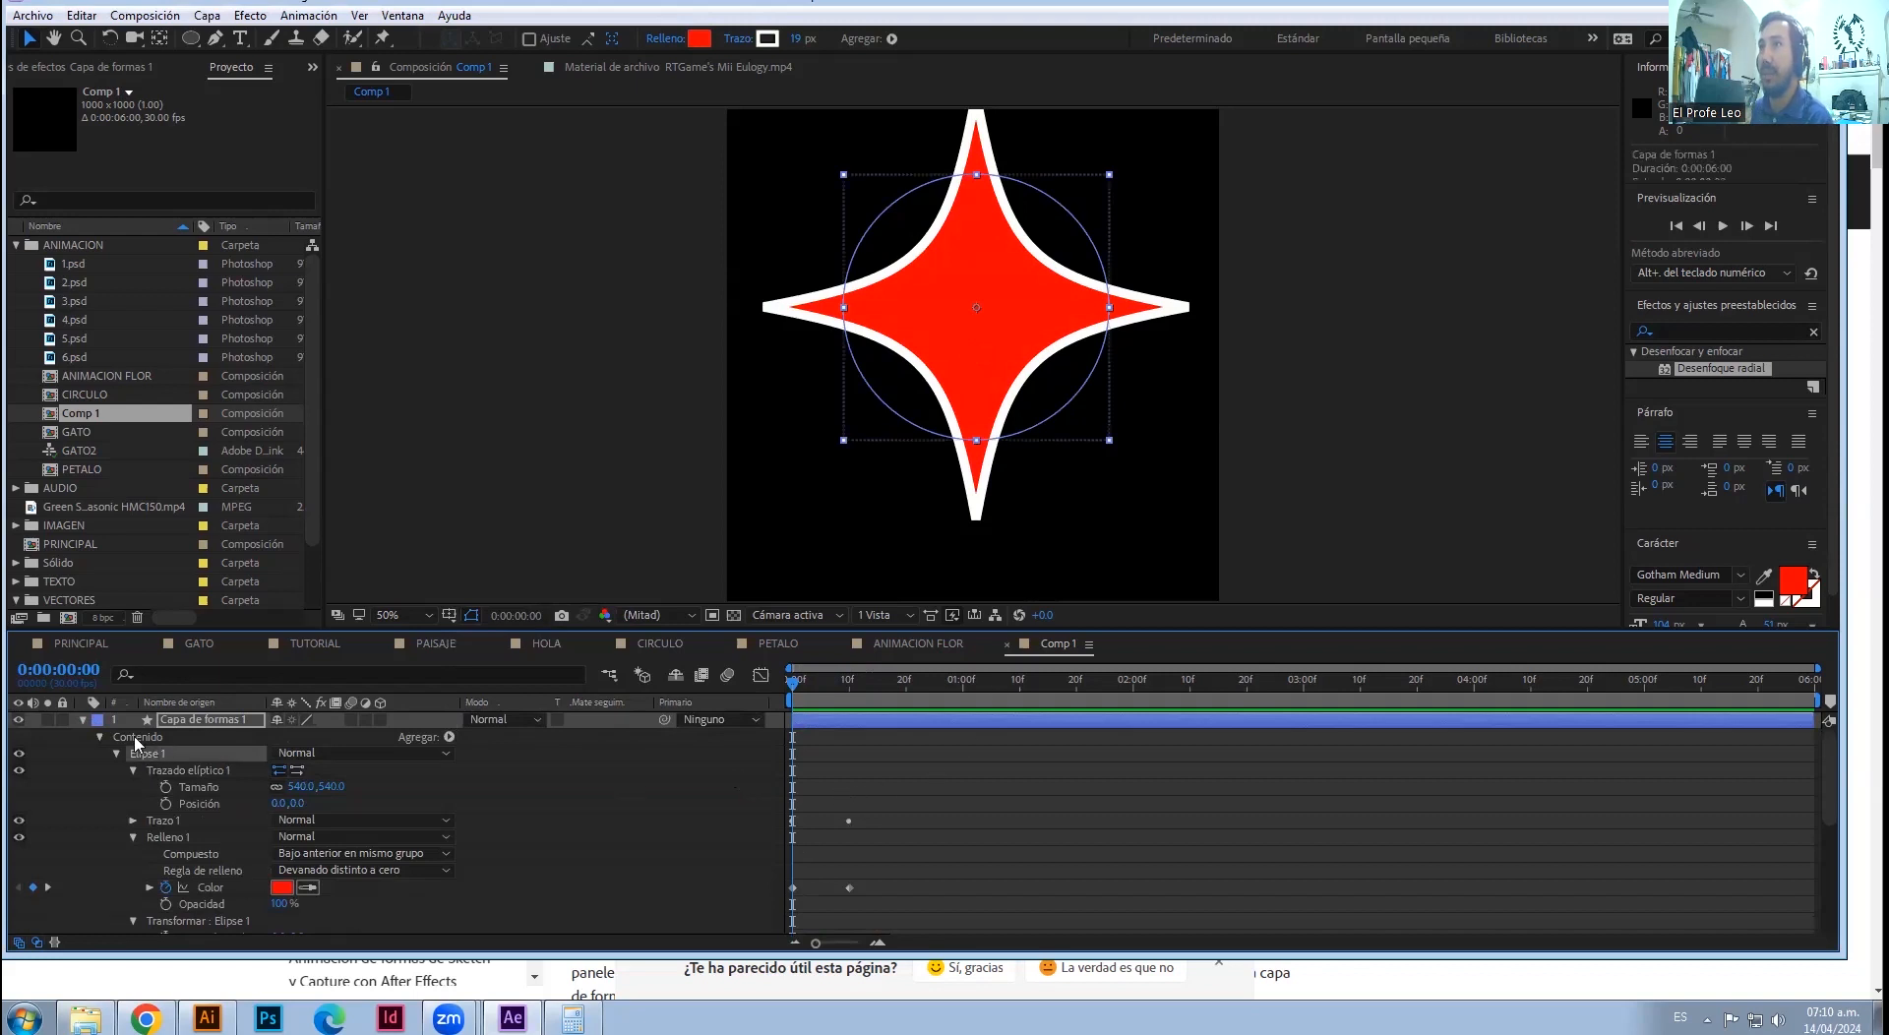
pyautogui.scroll(-1, 162, 787)
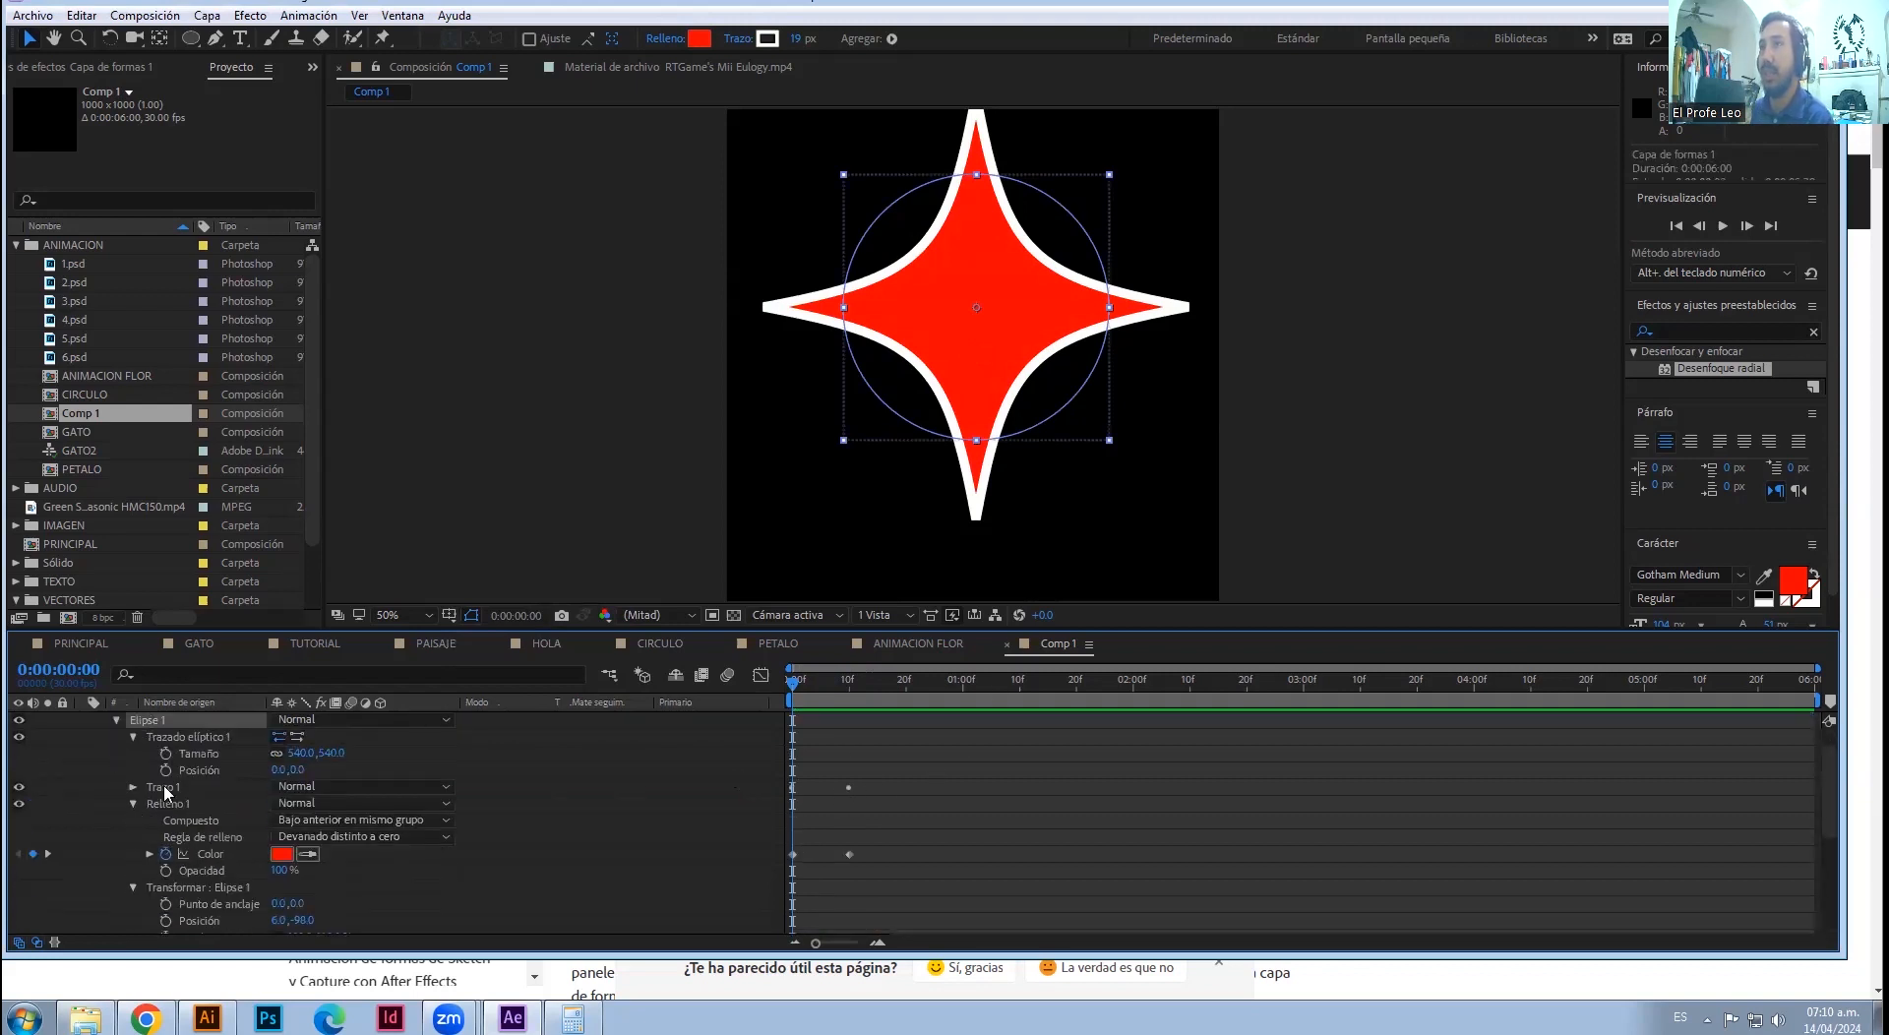
pyautogui.click(135, 737)
pyautogui.click(134, 770)
pyautogui.click(134, 788)
pyautogui.click(117, 807)
pyautogui.scroll(1, 123, 798)
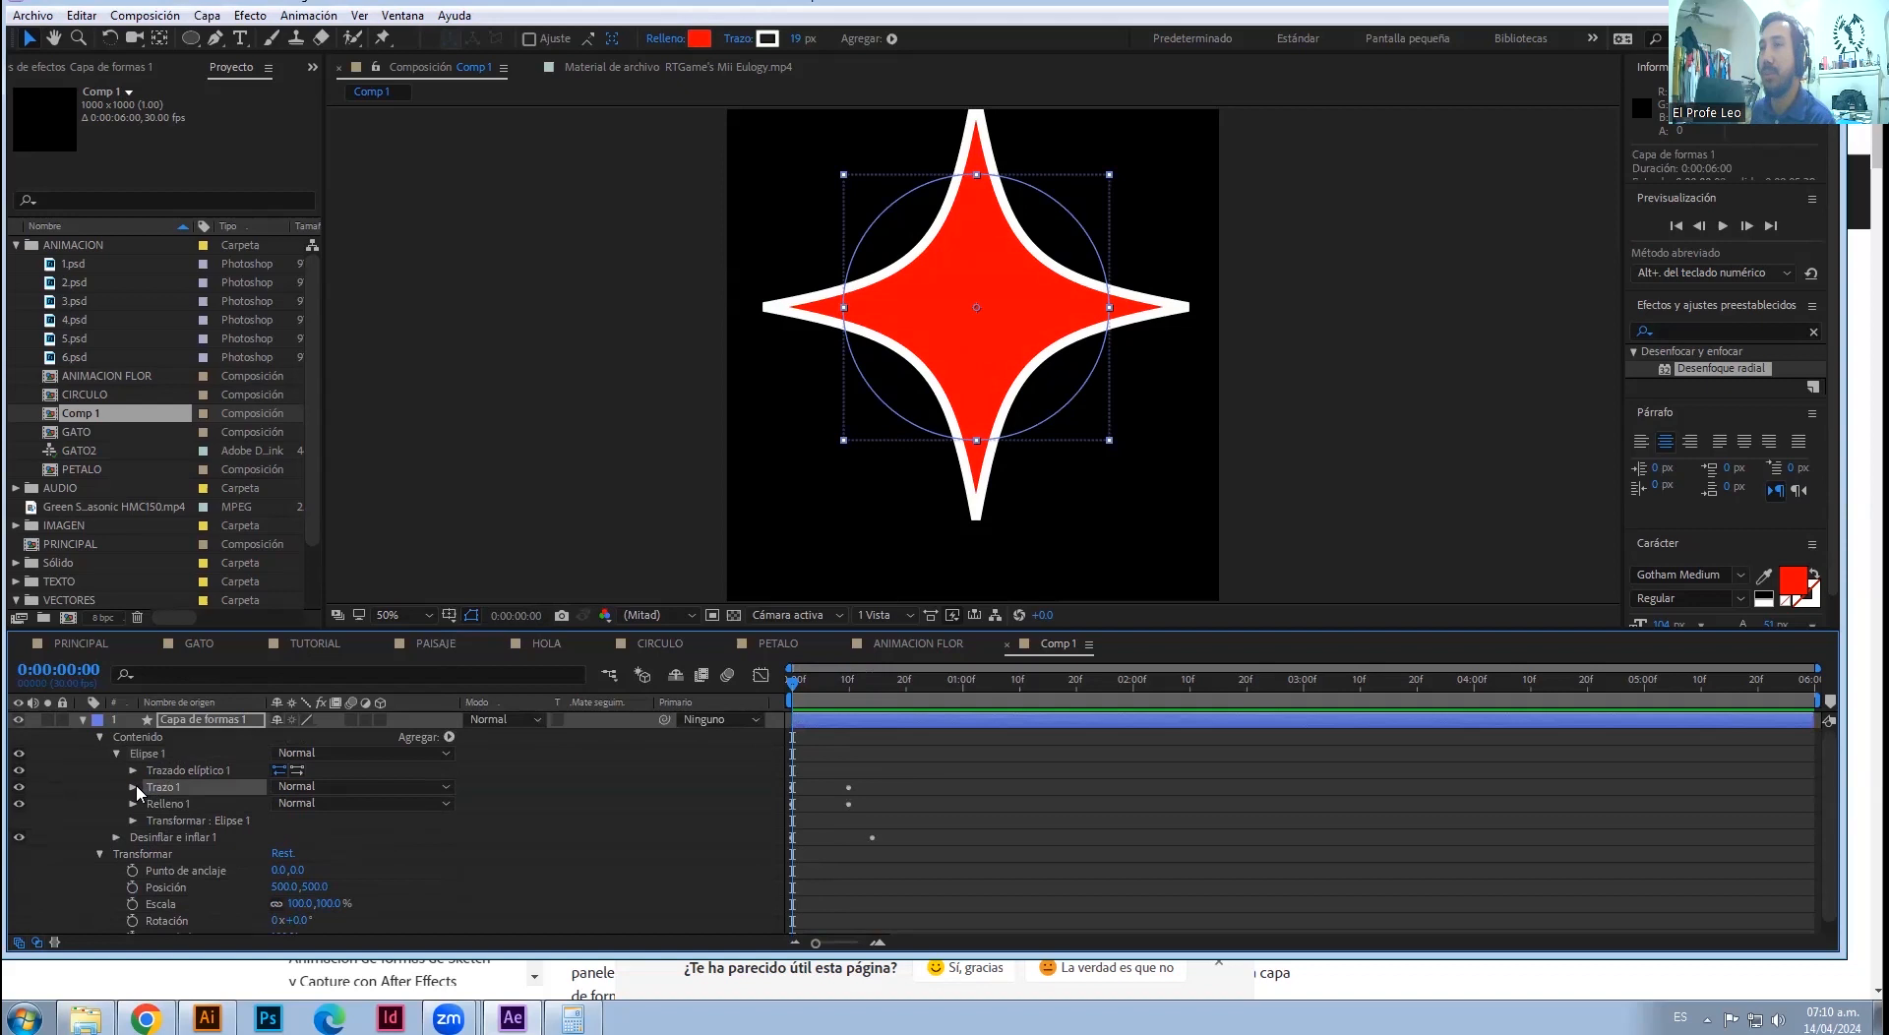
pyautogui.click(134, 787)
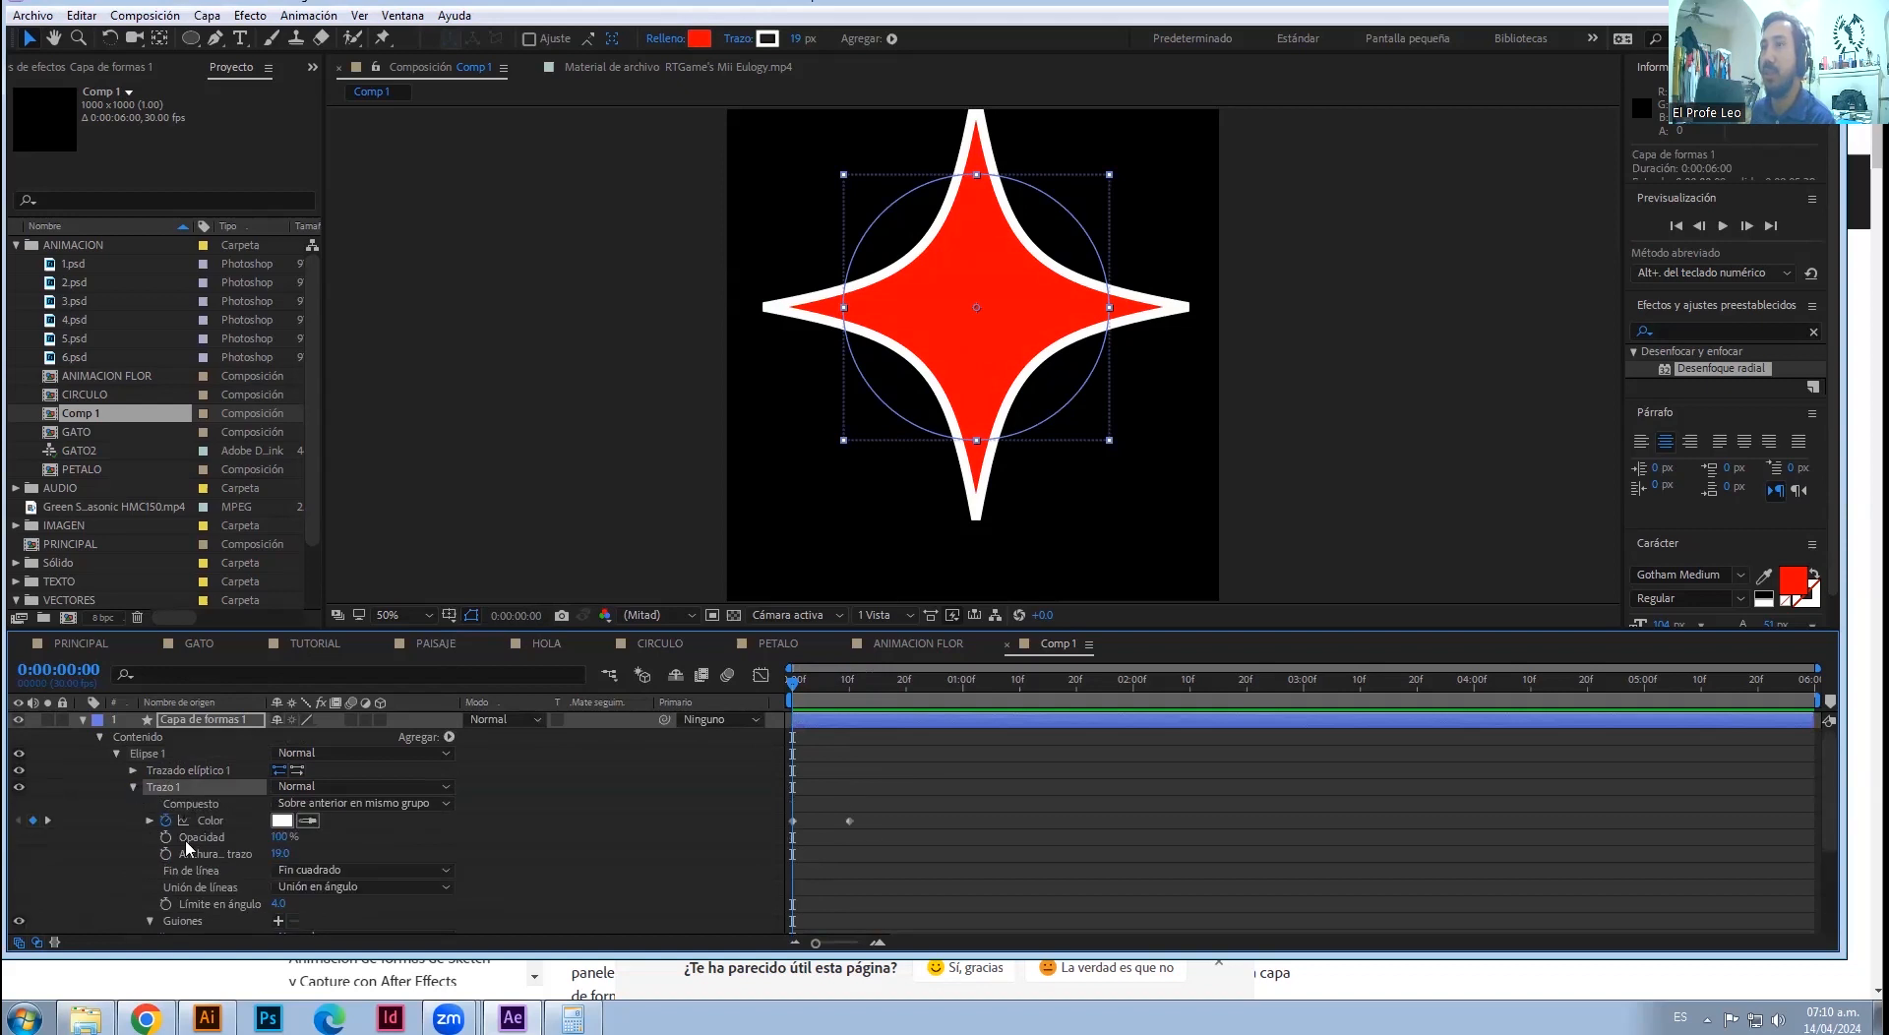
pyautogui.rightClick(178, 793)
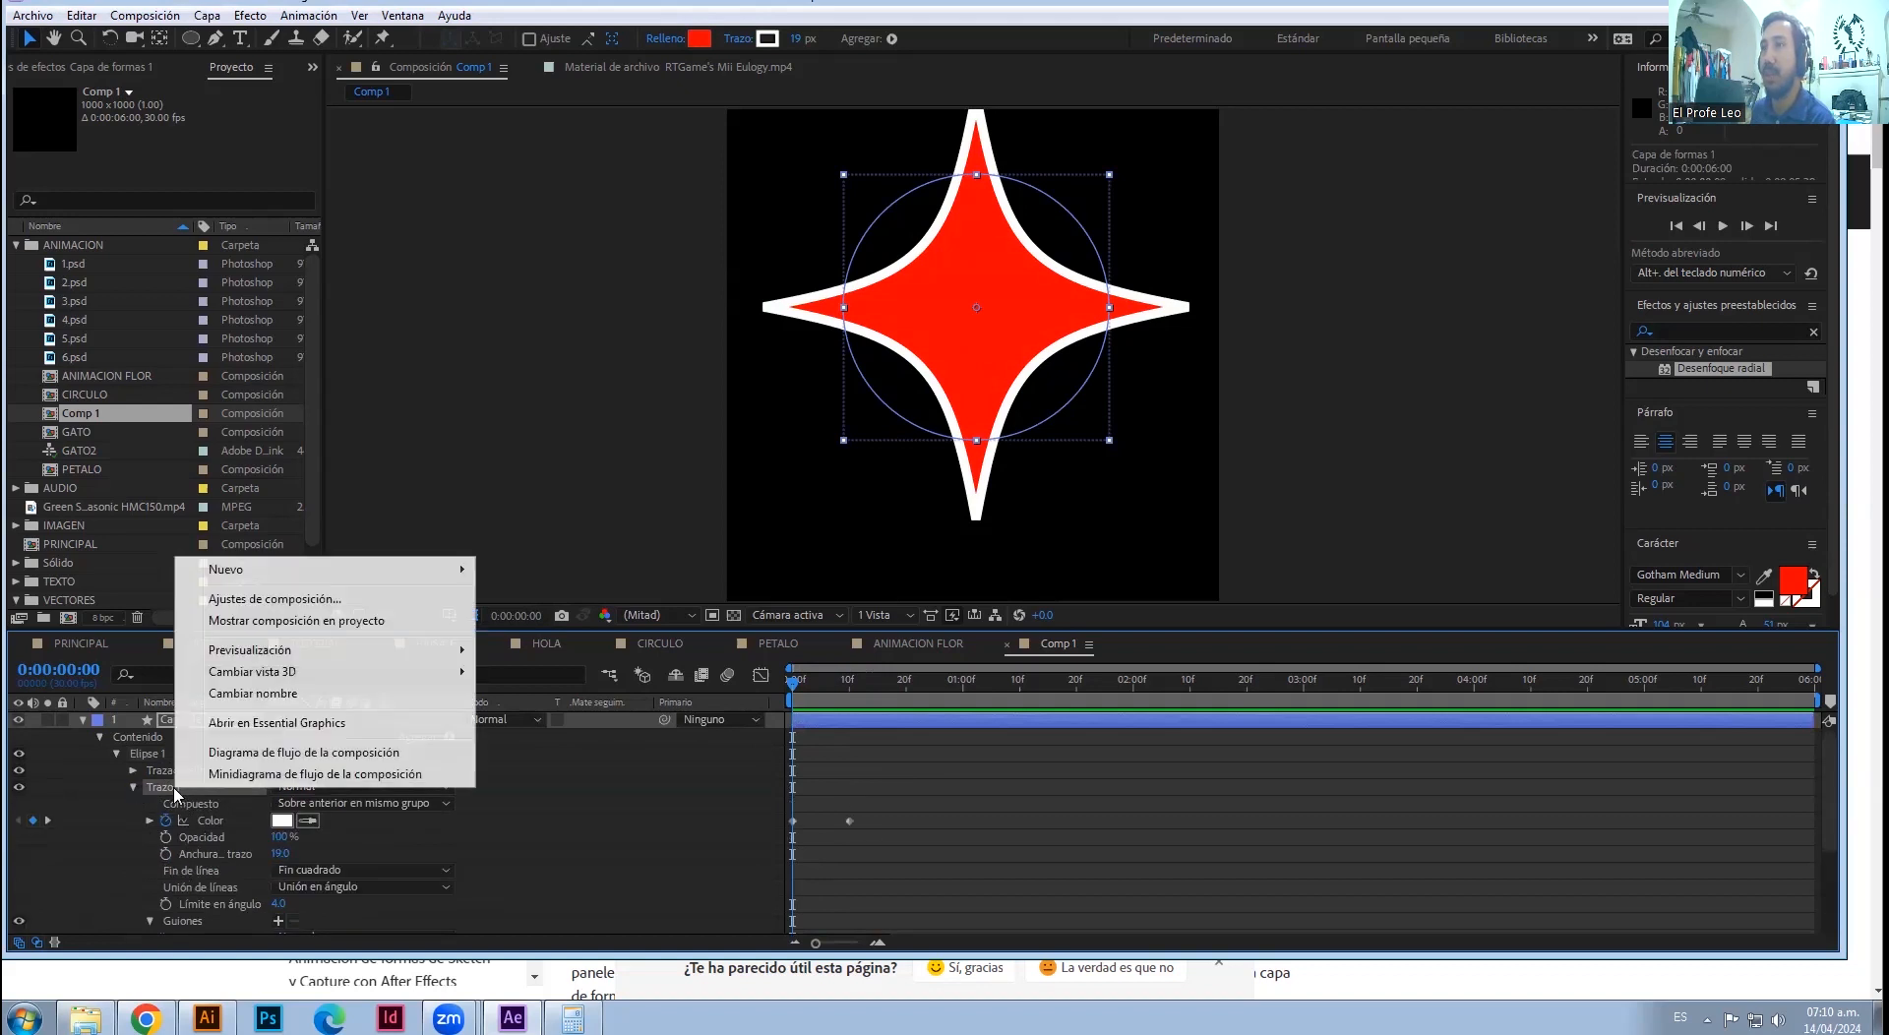
pyautogui.click(134, 787)
pyautogui.rightClick(172, 766)
pyautogui.click(154, 771)
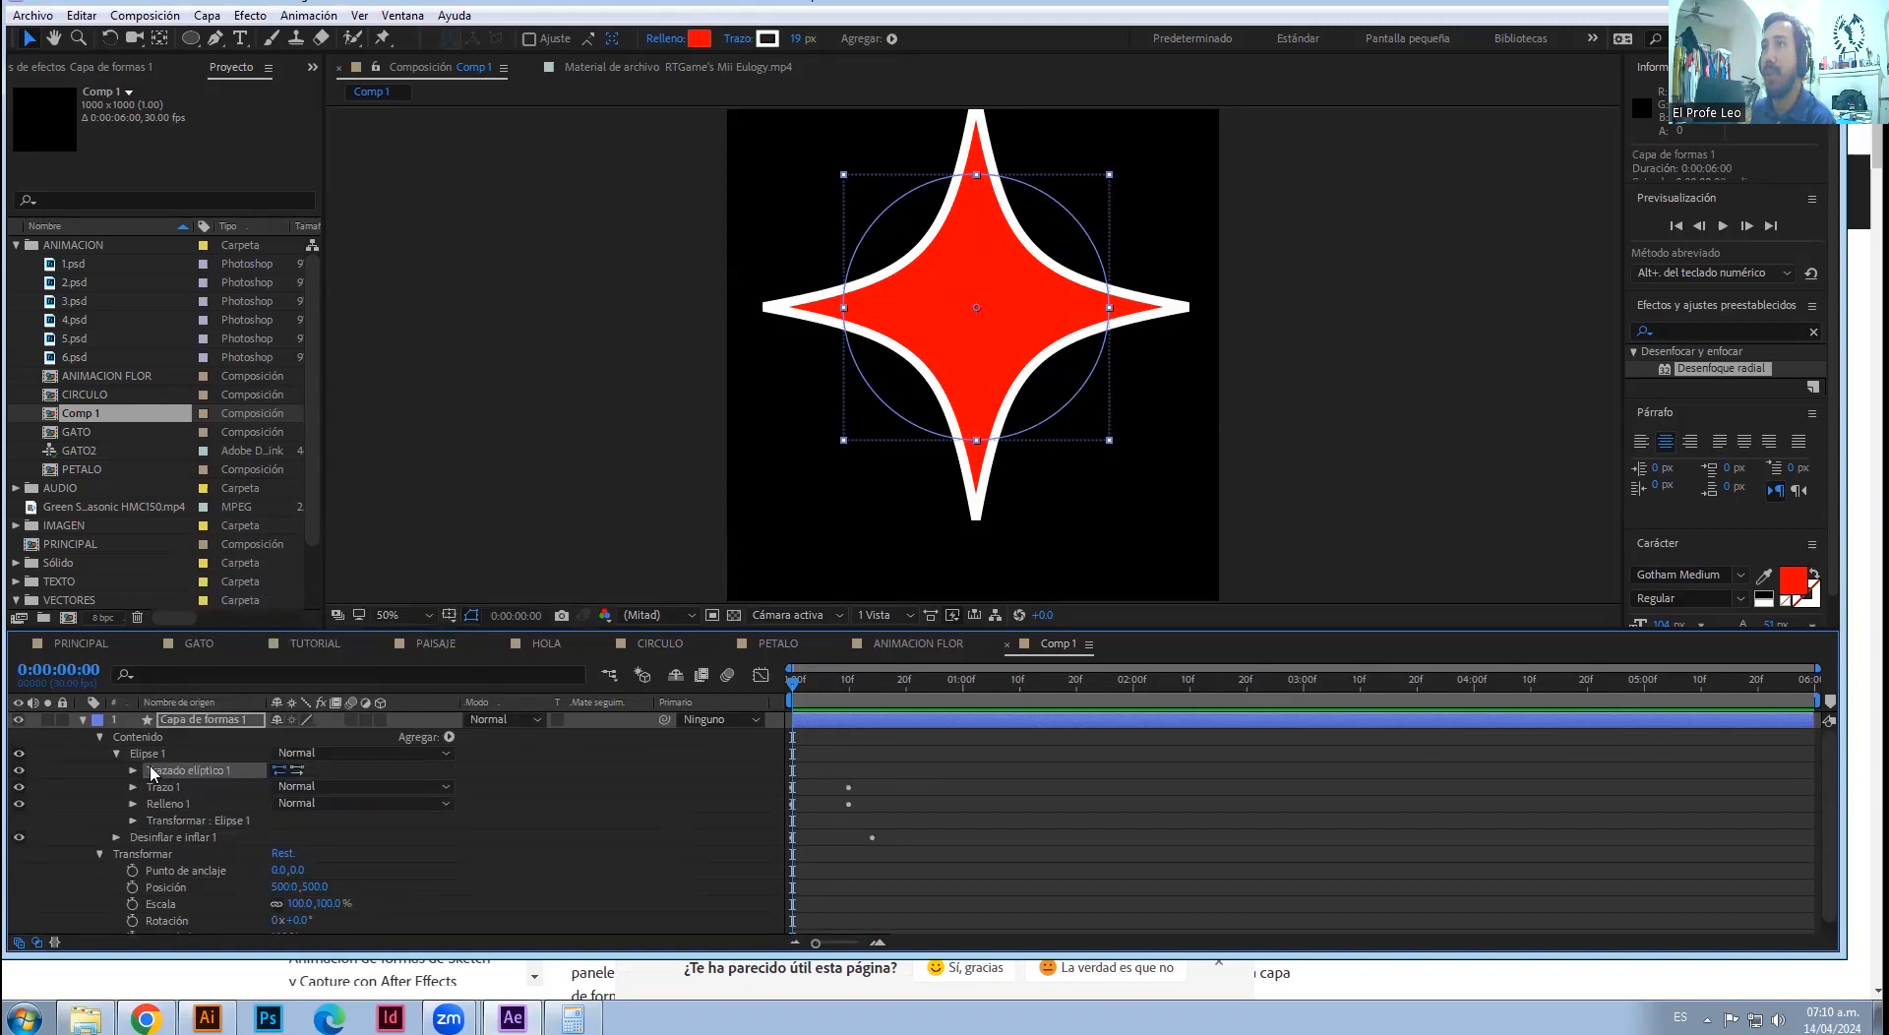
pyautogui.click(133, 771)
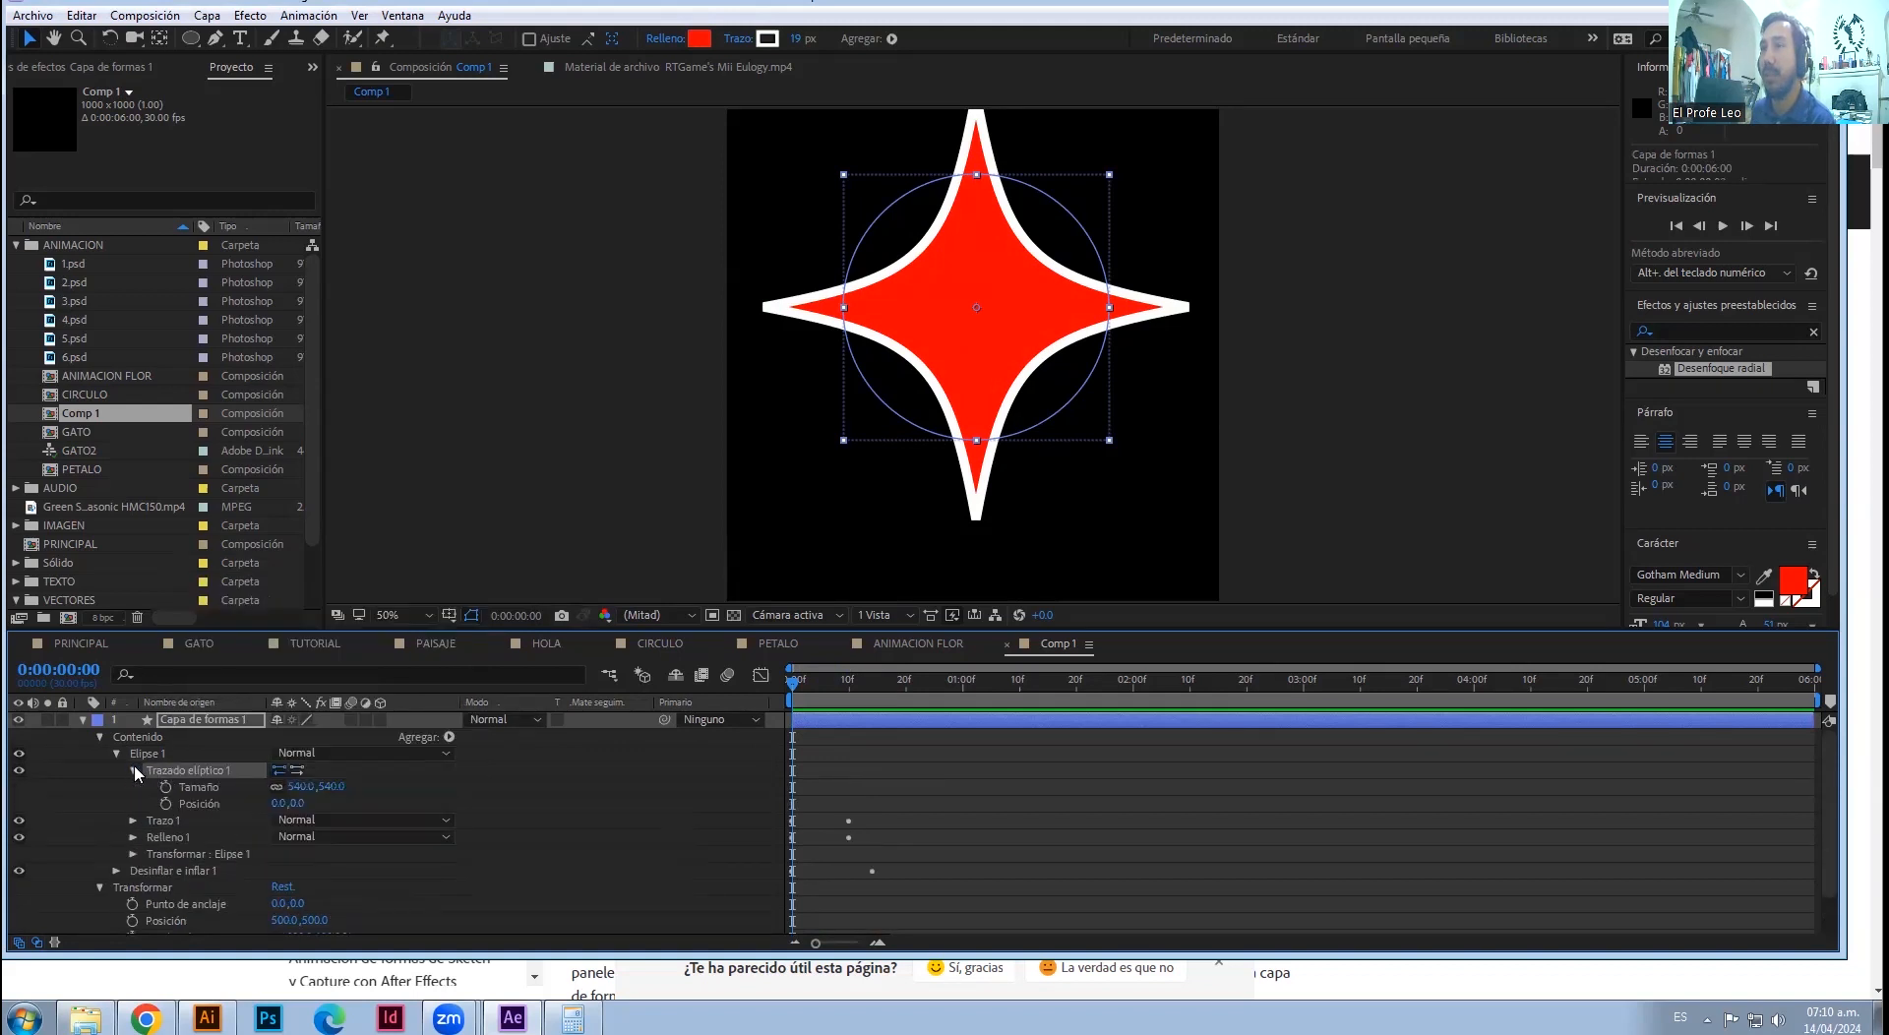
pyautogui.click(134, 770)
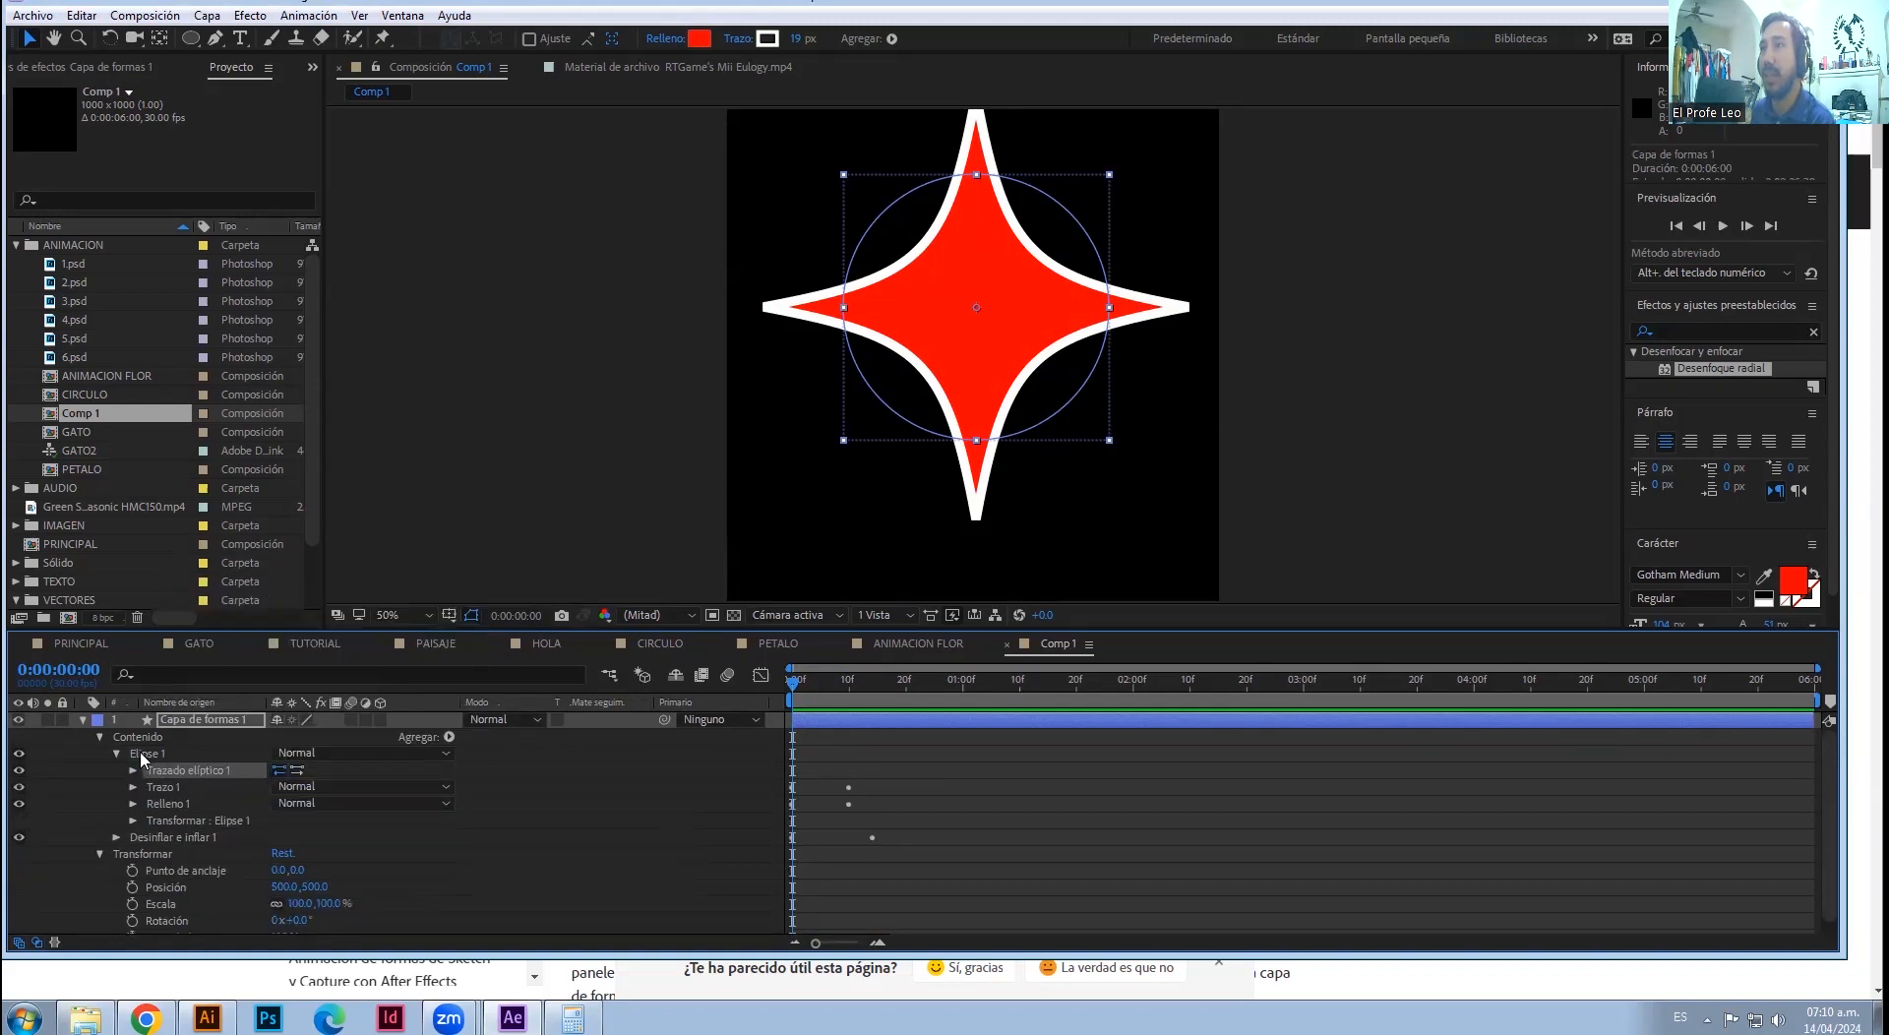
# - Try converting Trazado elíptico 1 to a curve path (Convertir en trazado de curva) and undo the conversion
pyautogui.rightClick(174, 772)
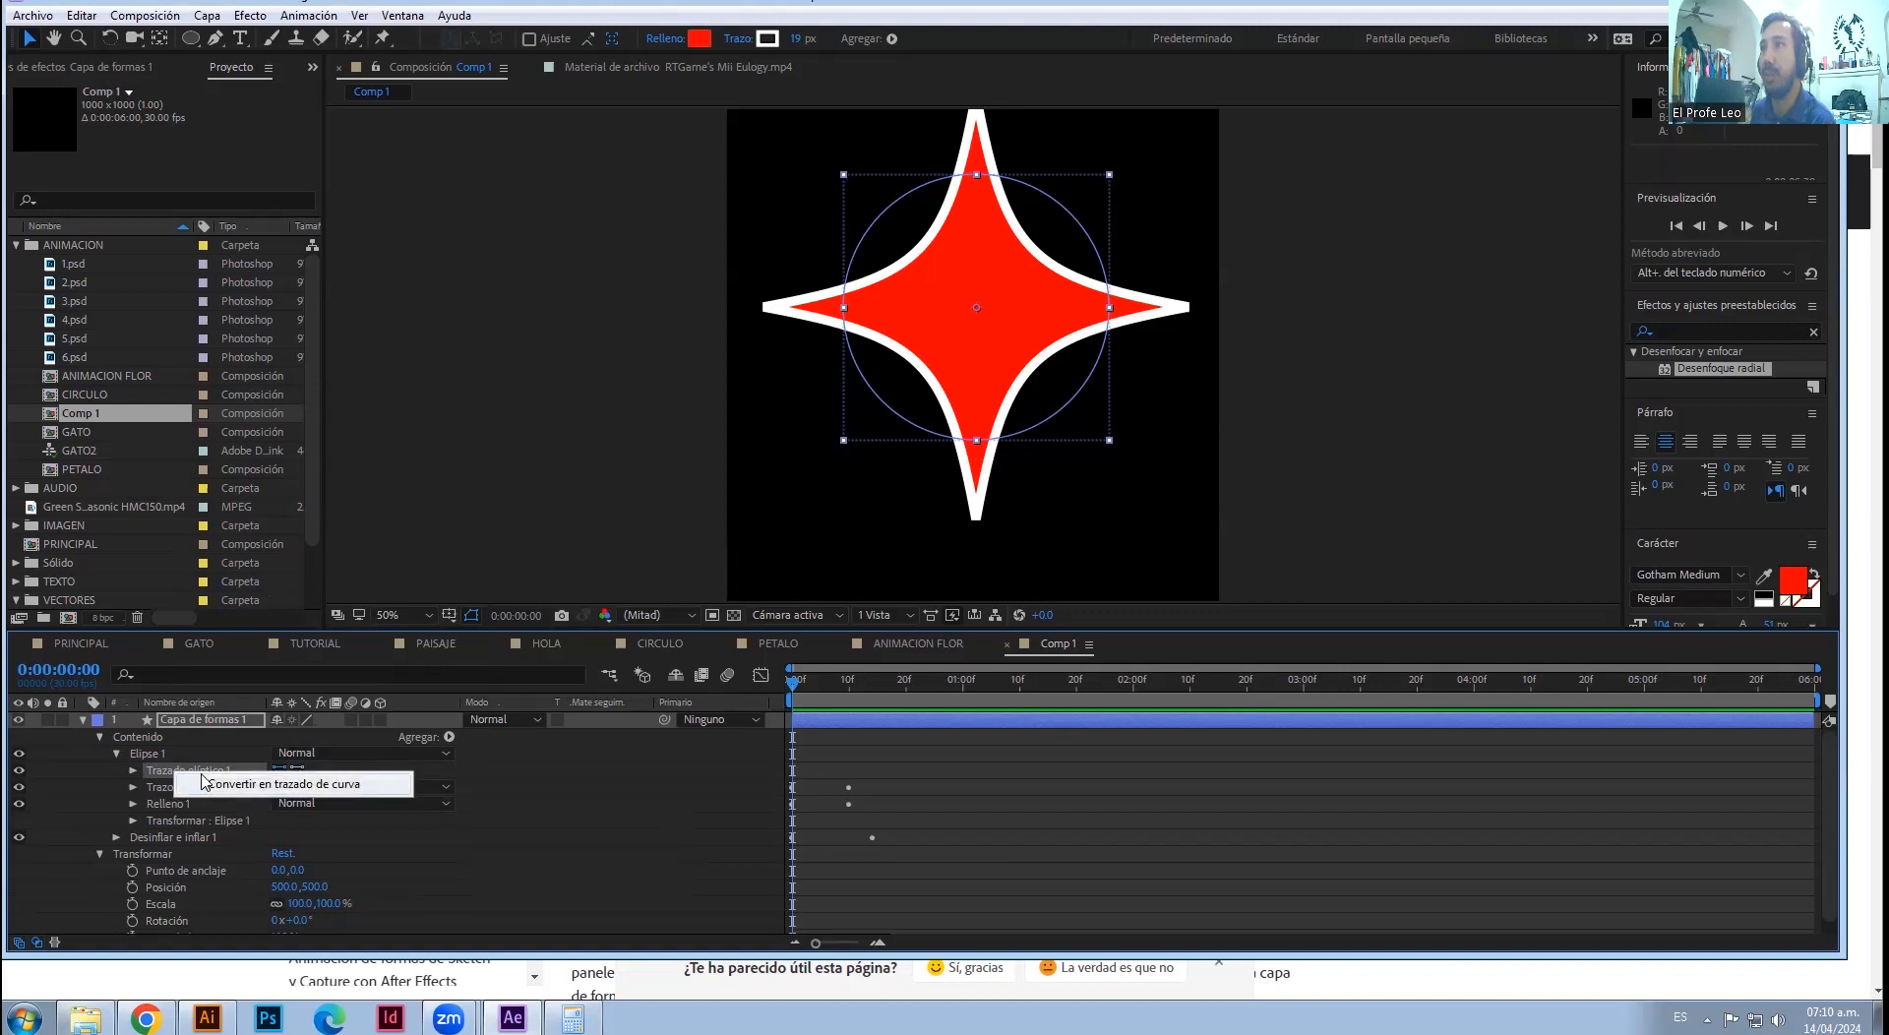
pyautogui.click(210, 784)
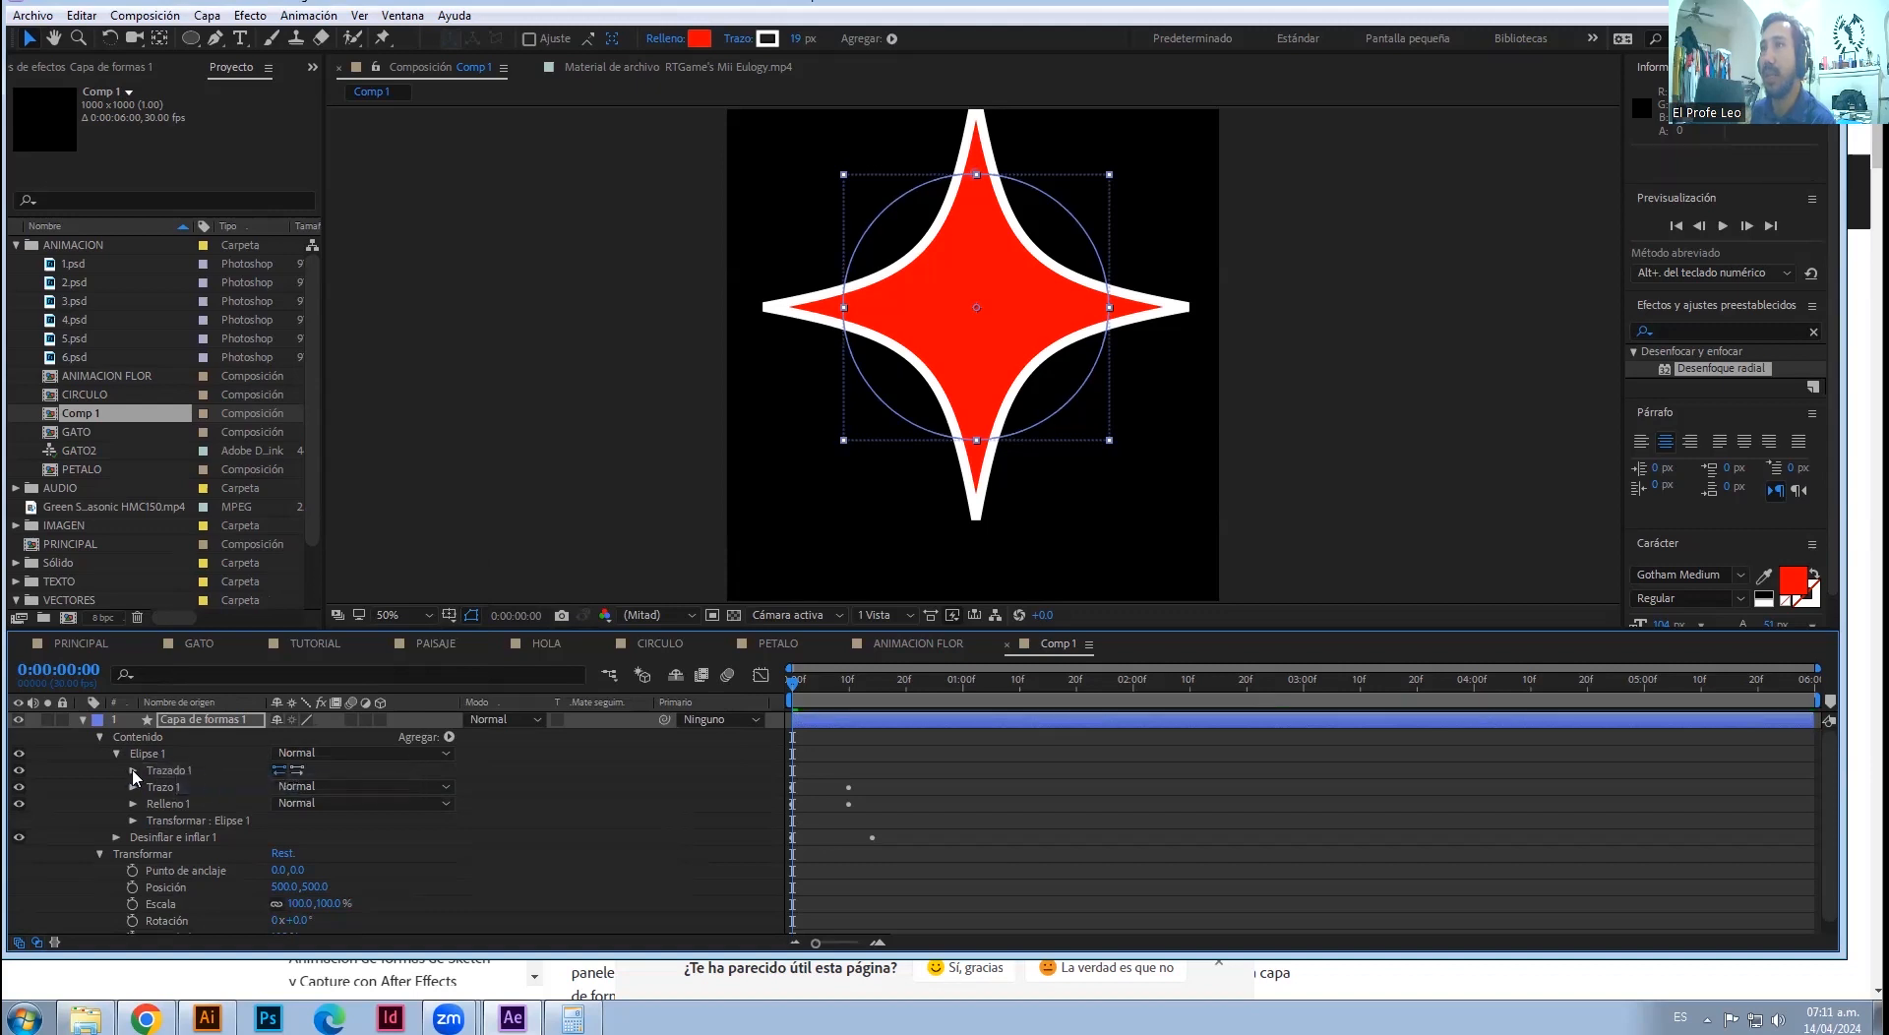
pyautogui.click(169, 772)
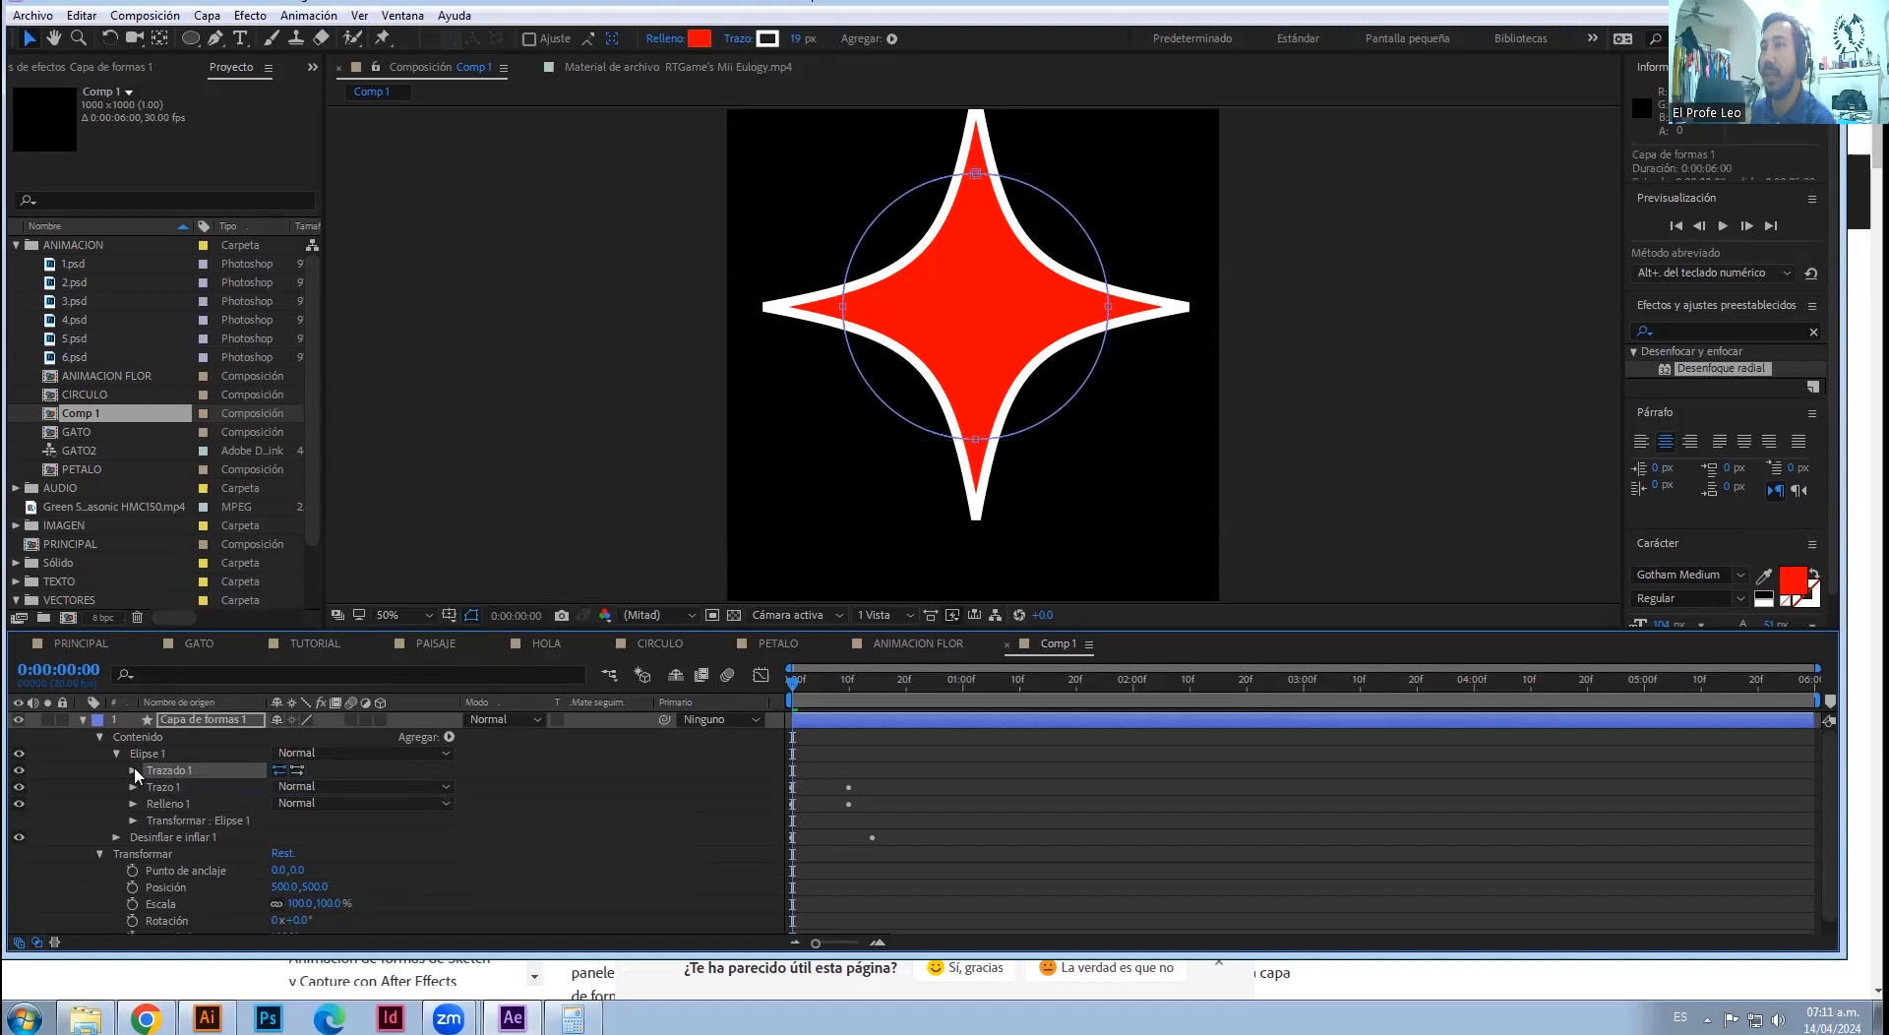
pyautogui.hotkey('ctrl', 'z')
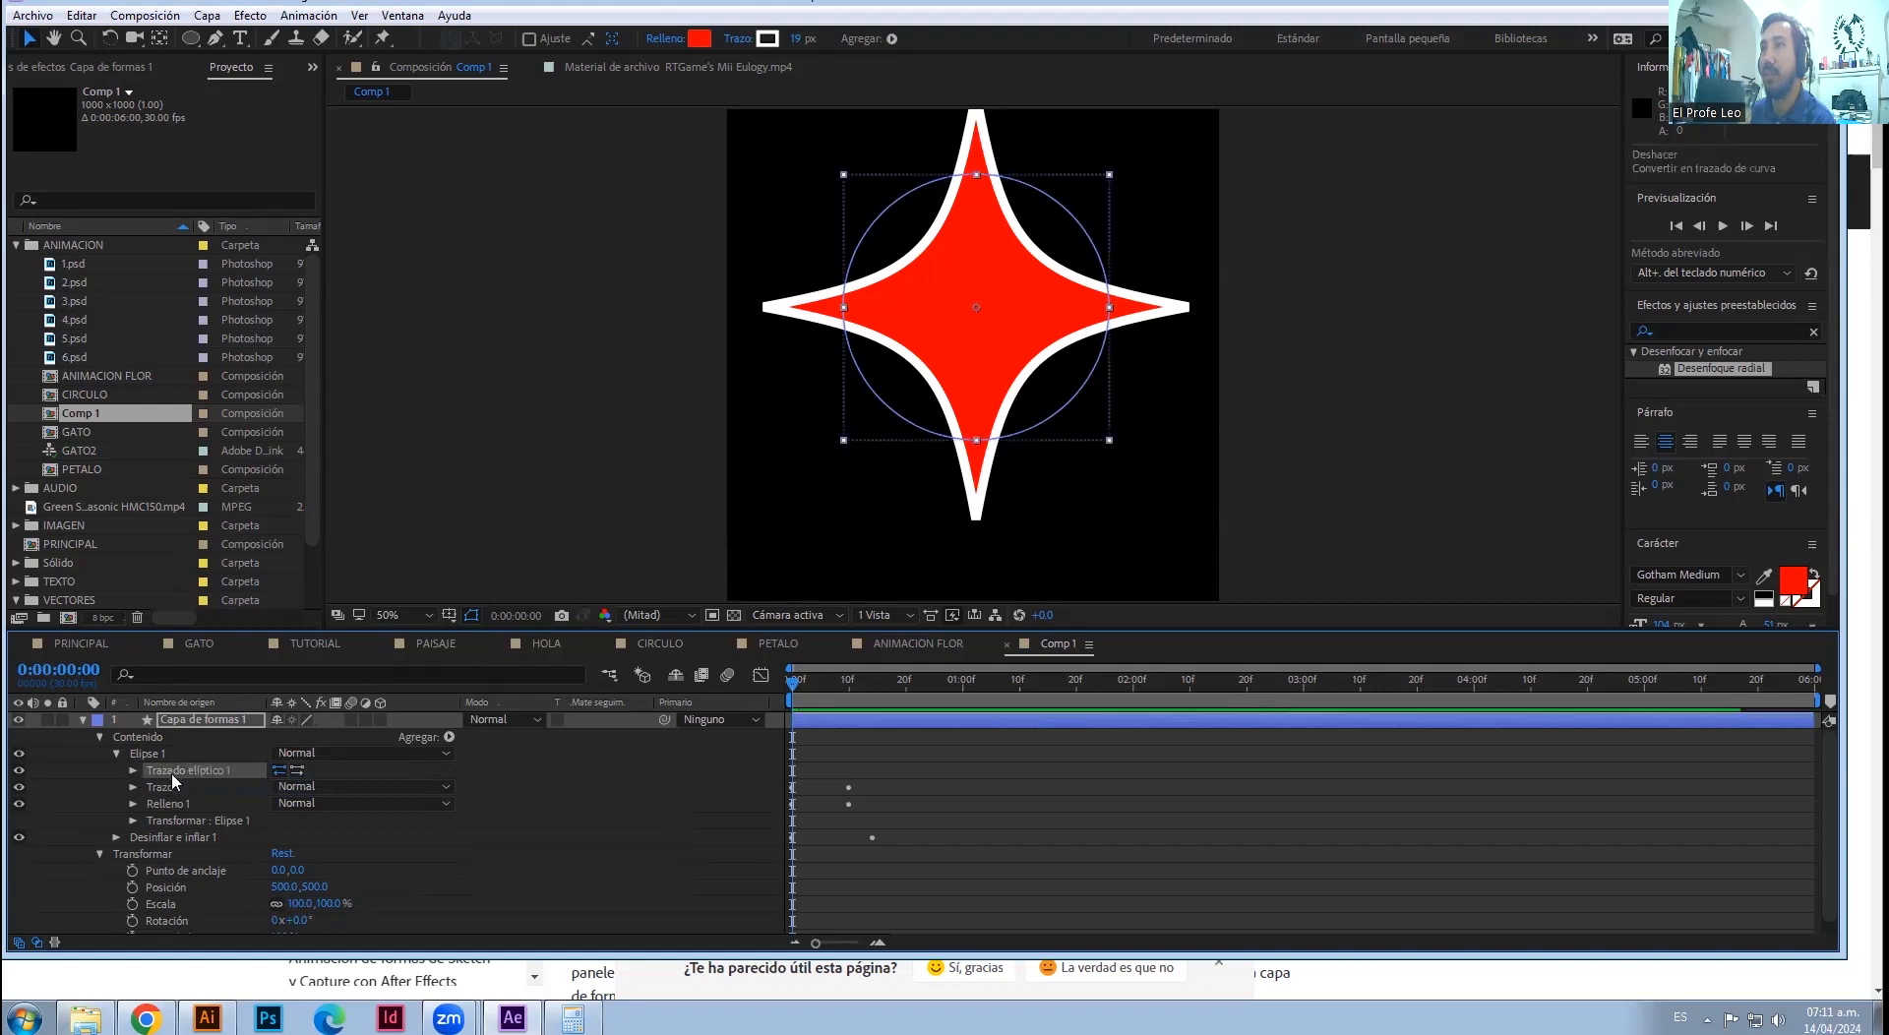
# - Convert Trazado elíptico 1 to a curve path, expand it and select its Trazado property
pyautogui.rightClick(162, 778)
pyautogui.click(167, 785)
pyautogui.click(133, 772)
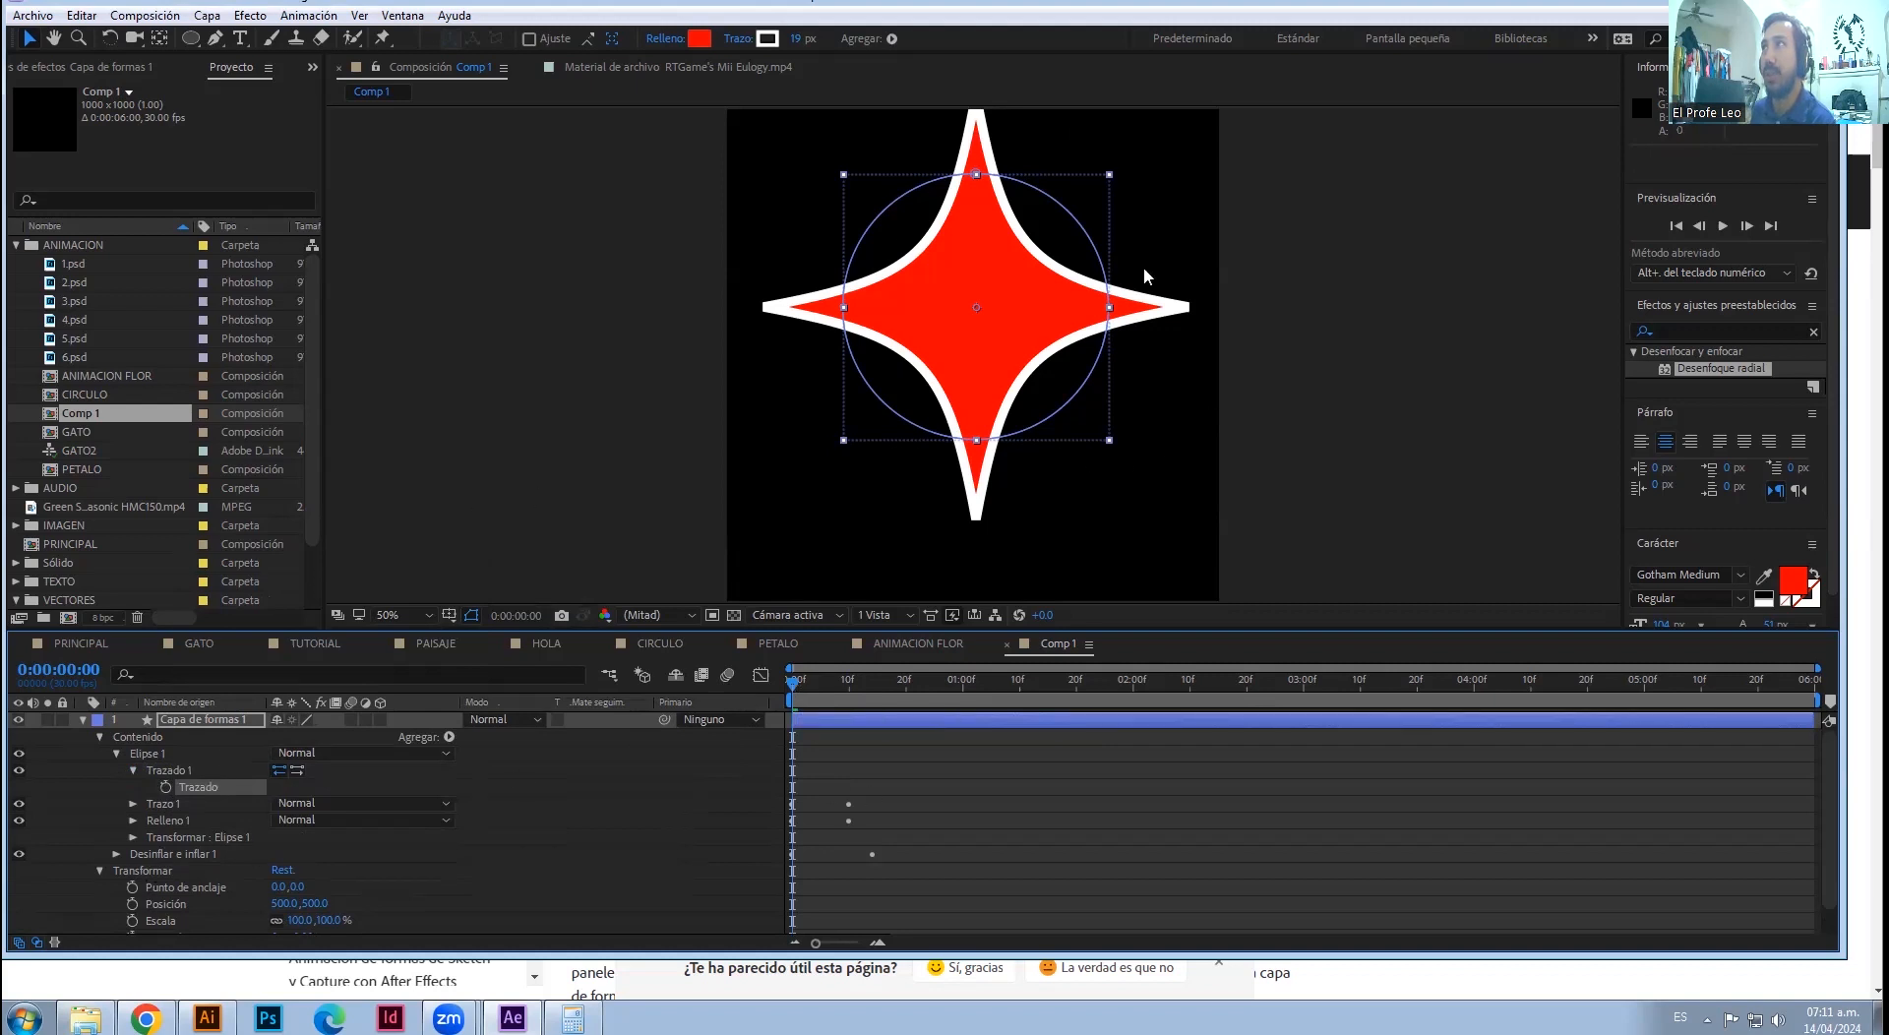
pyautogui.click(194, 788)
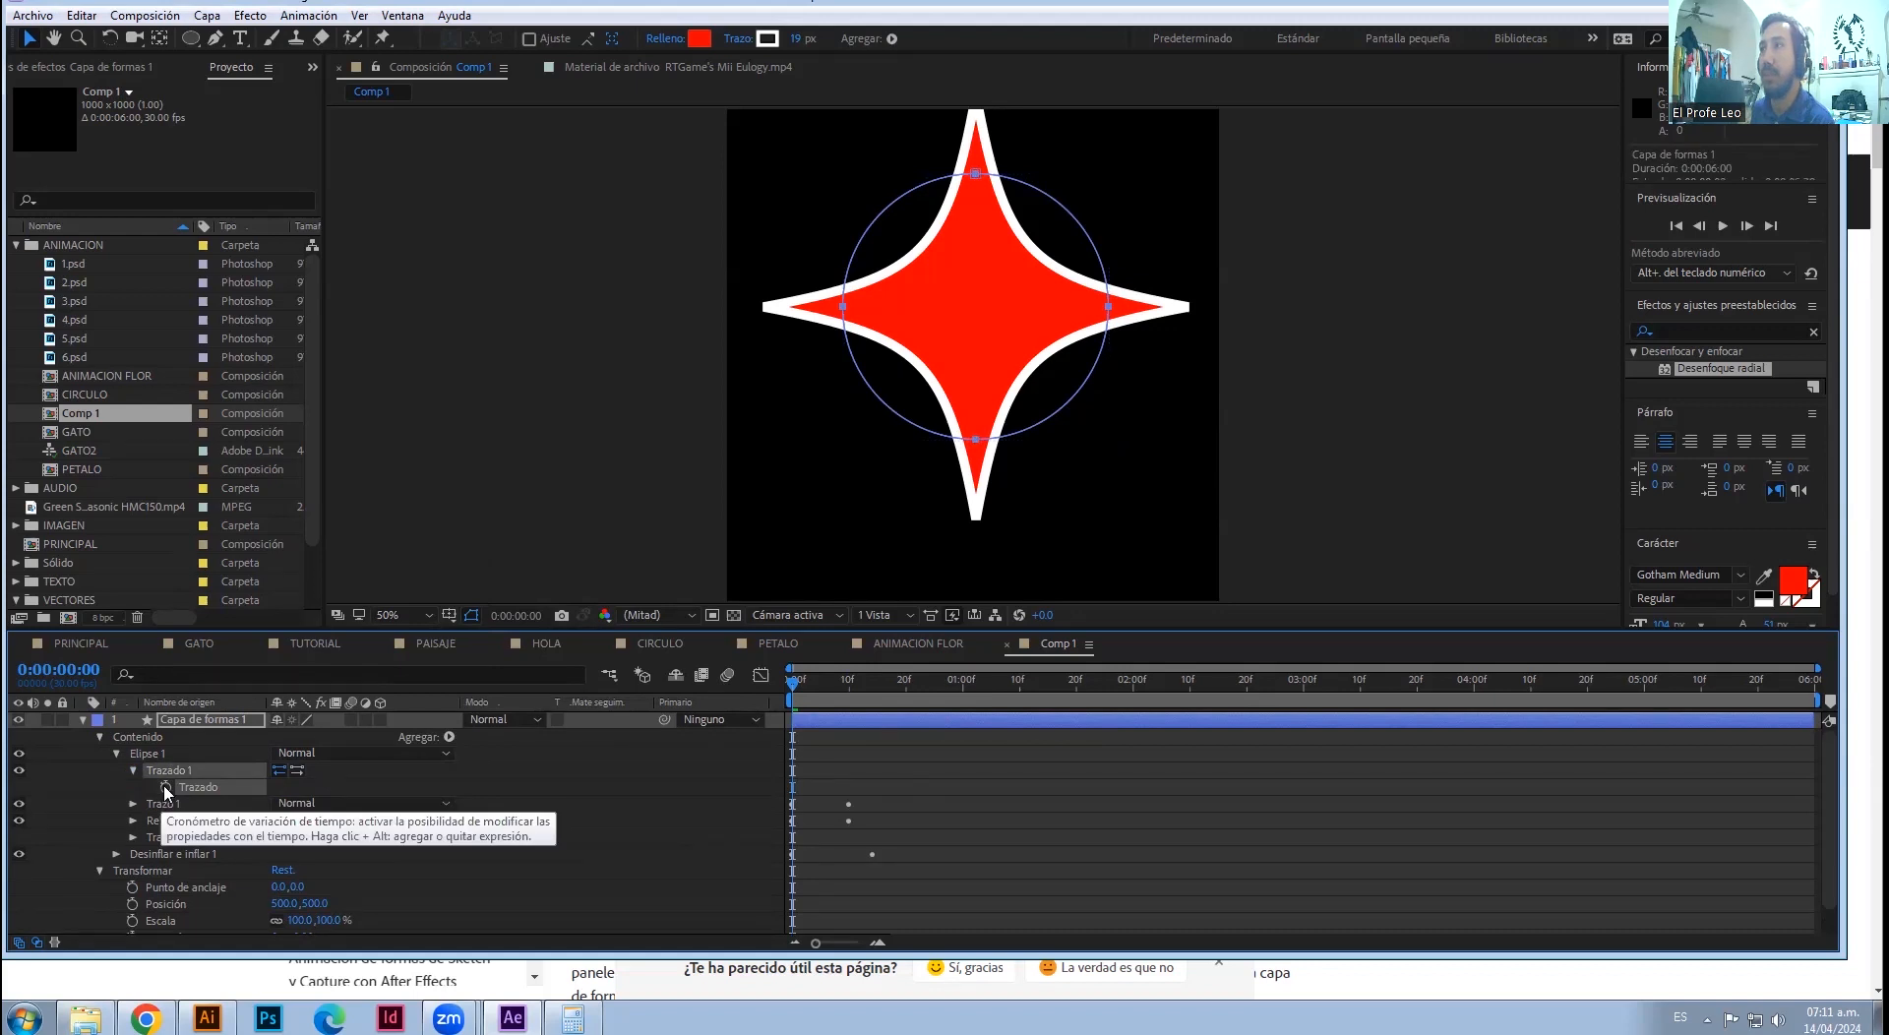
# - Keyframe the Trazado property at 0:00:00:00 and 0:00:00:10, undoing the trial edit of the circle's path
pyautogui.click(165, 788)
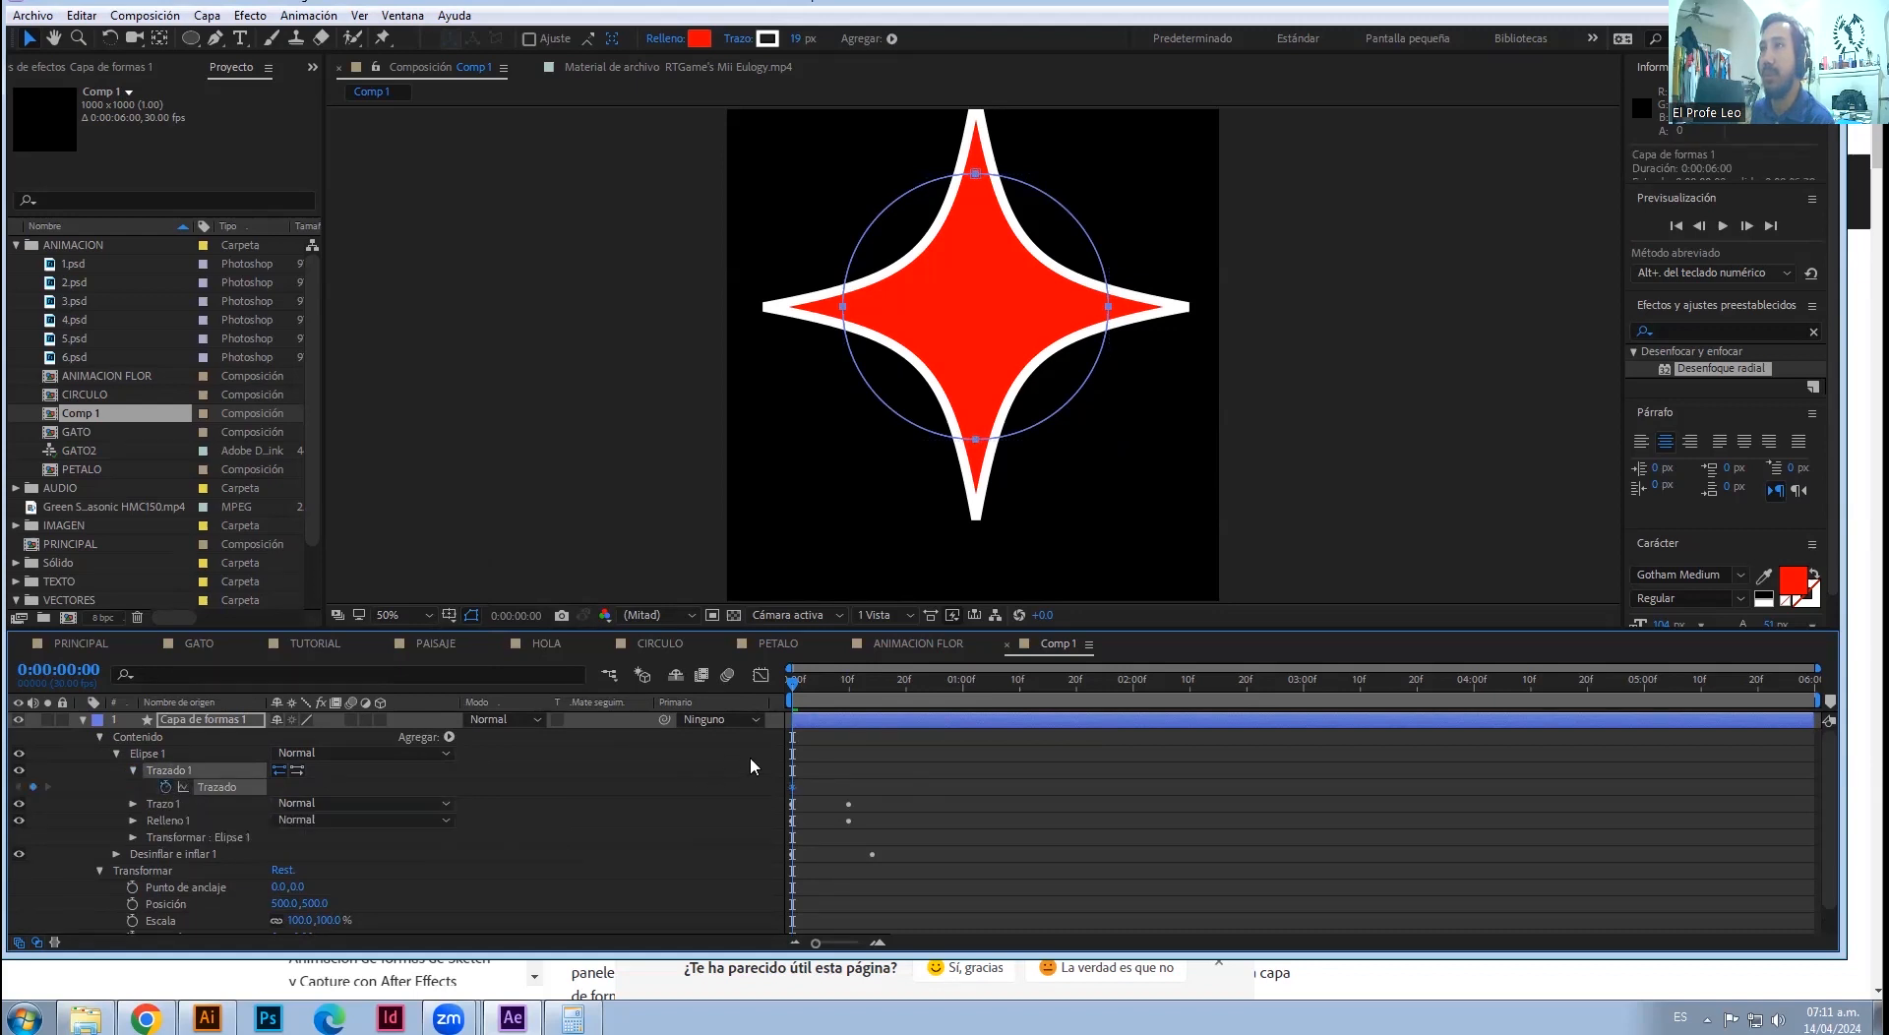
pyautogui.press('space')
pyautogui.click(197, 788)
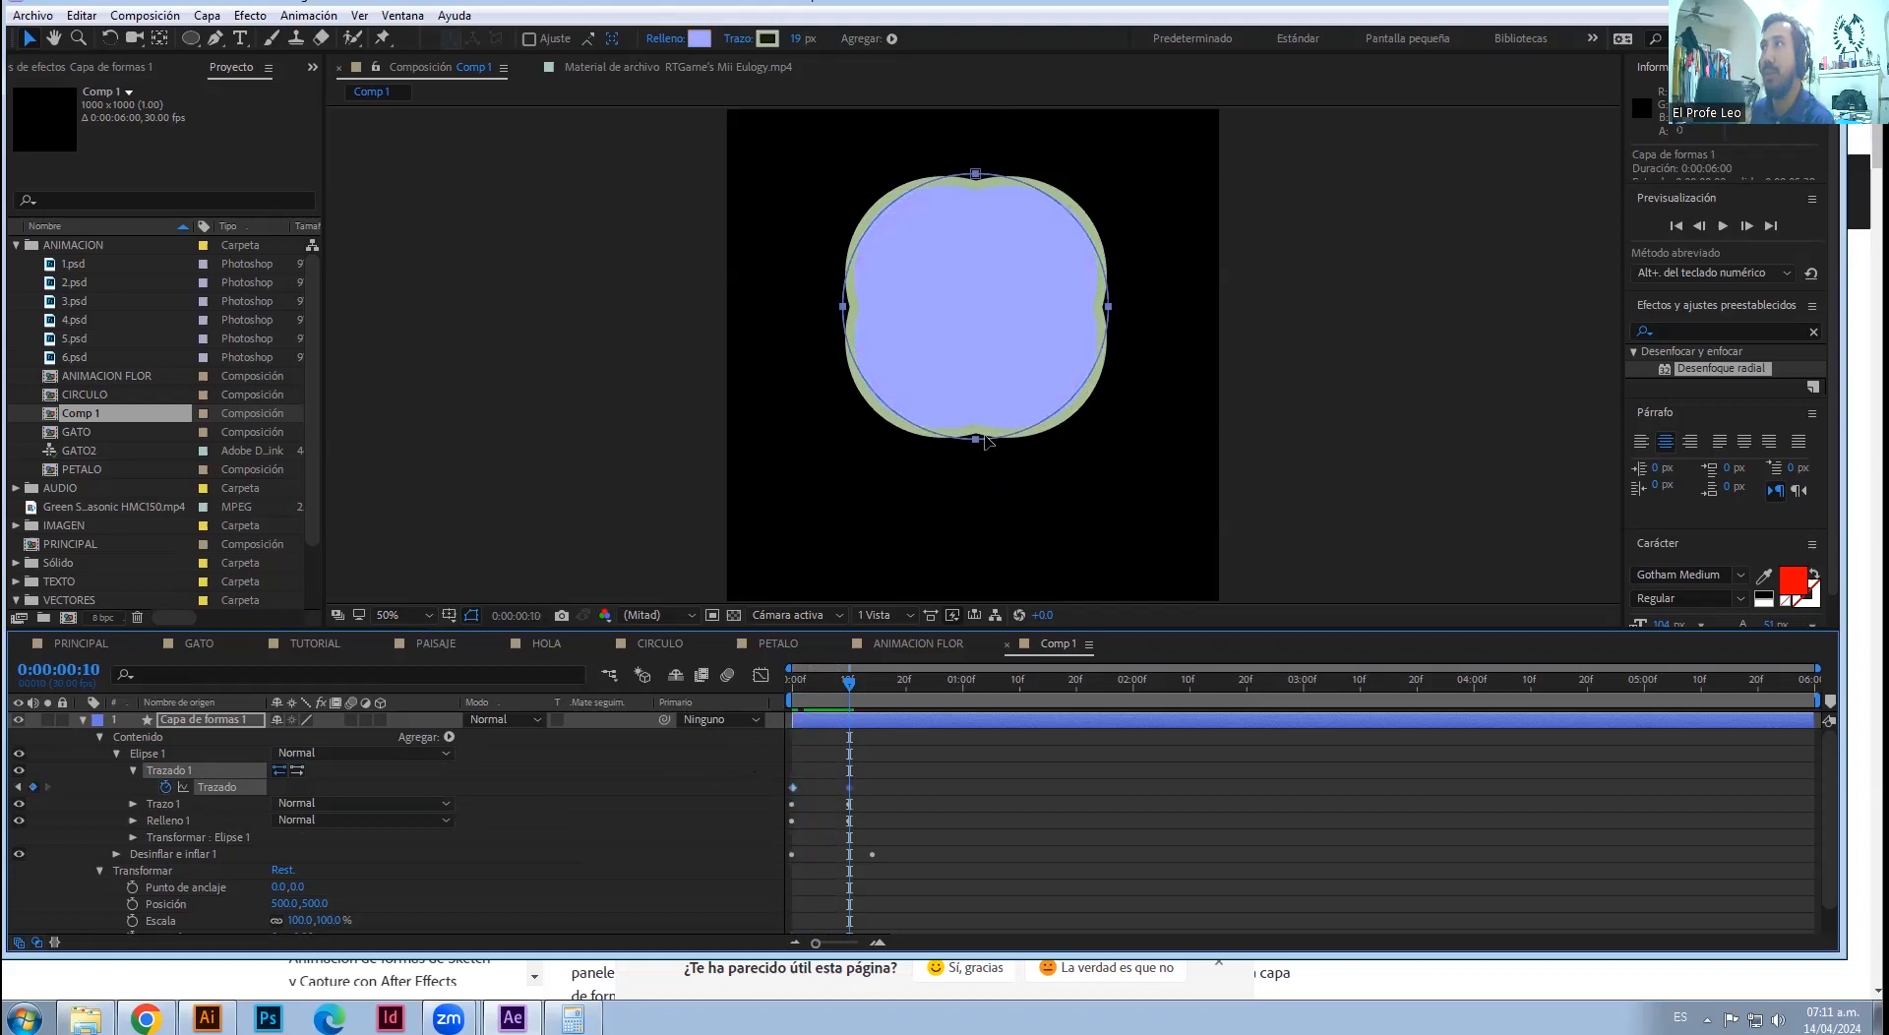
pyautogui.hotkey('ctrl', 'z')
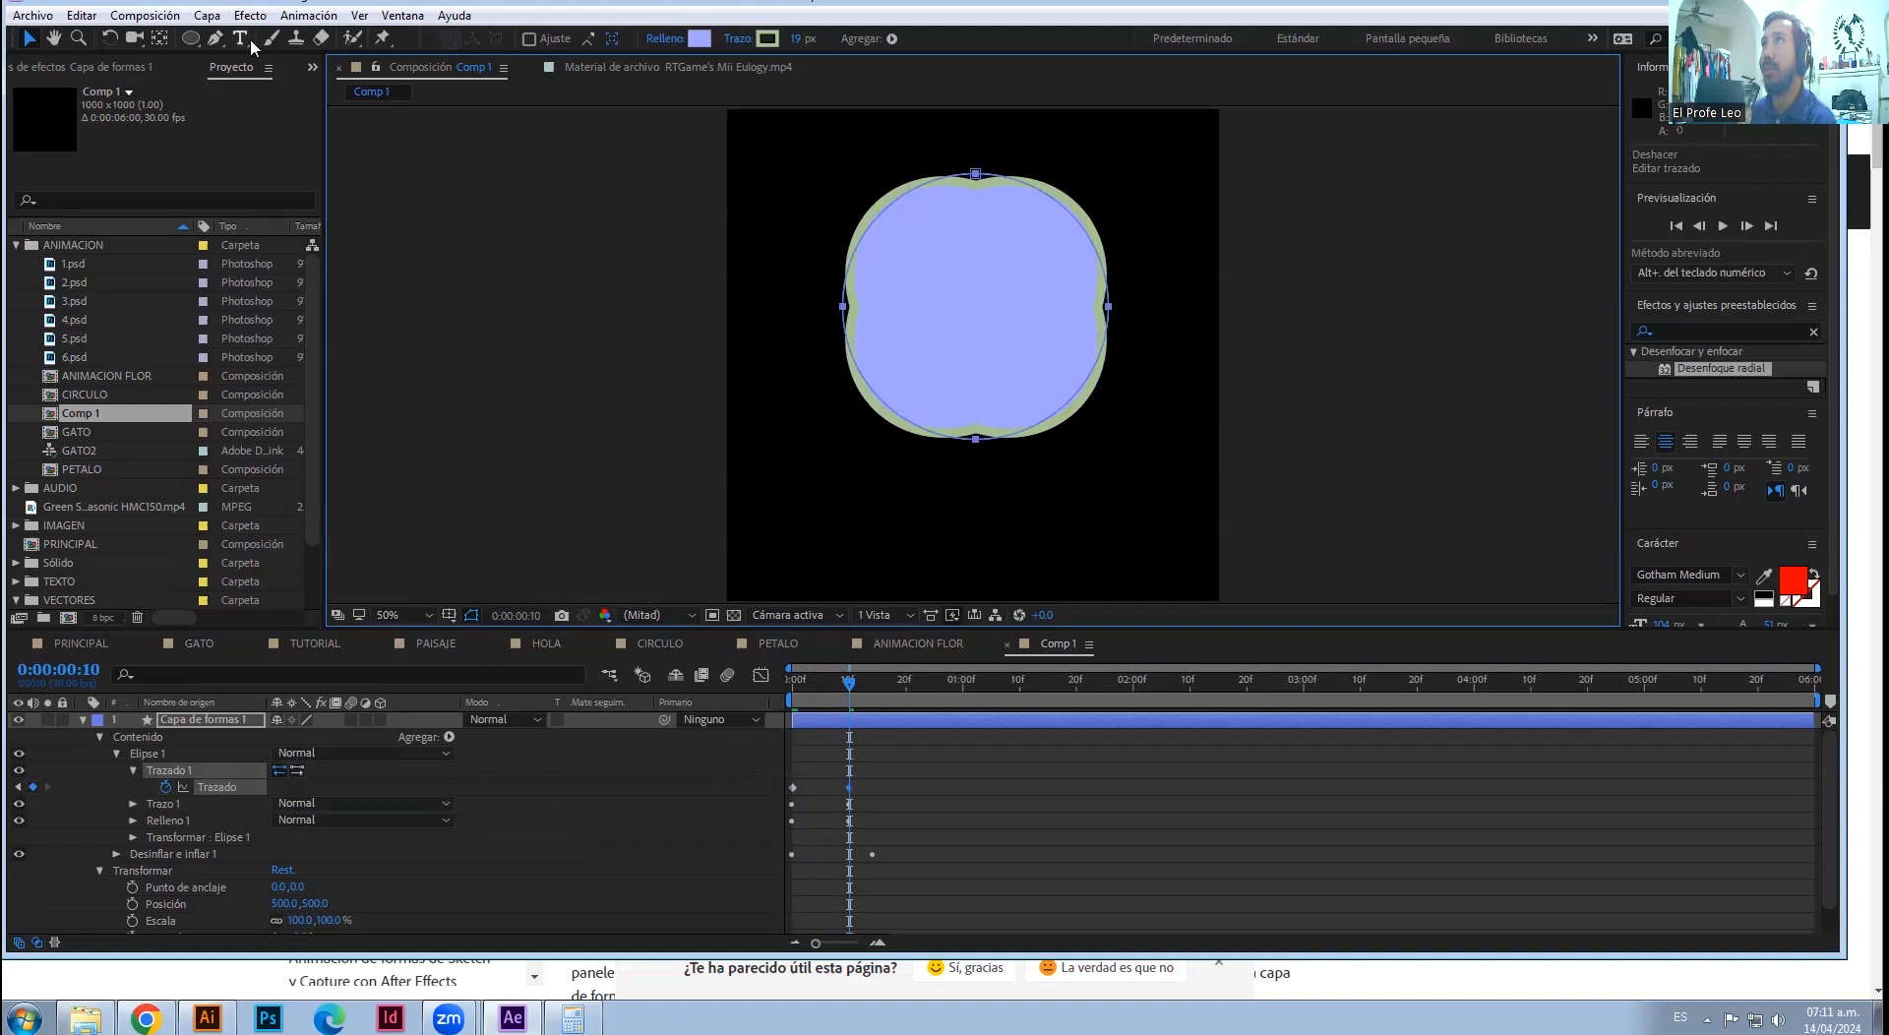
pyautogui.click(852, 788)
pyautogui.click(856, 784)
# - At 0:00:00:10, move the circle's bottom vertex up to about 538, 394 to make the lower edge concave
pyautogui.click(1011, 387)
pyautogui.scroll(1, 1011, 386)
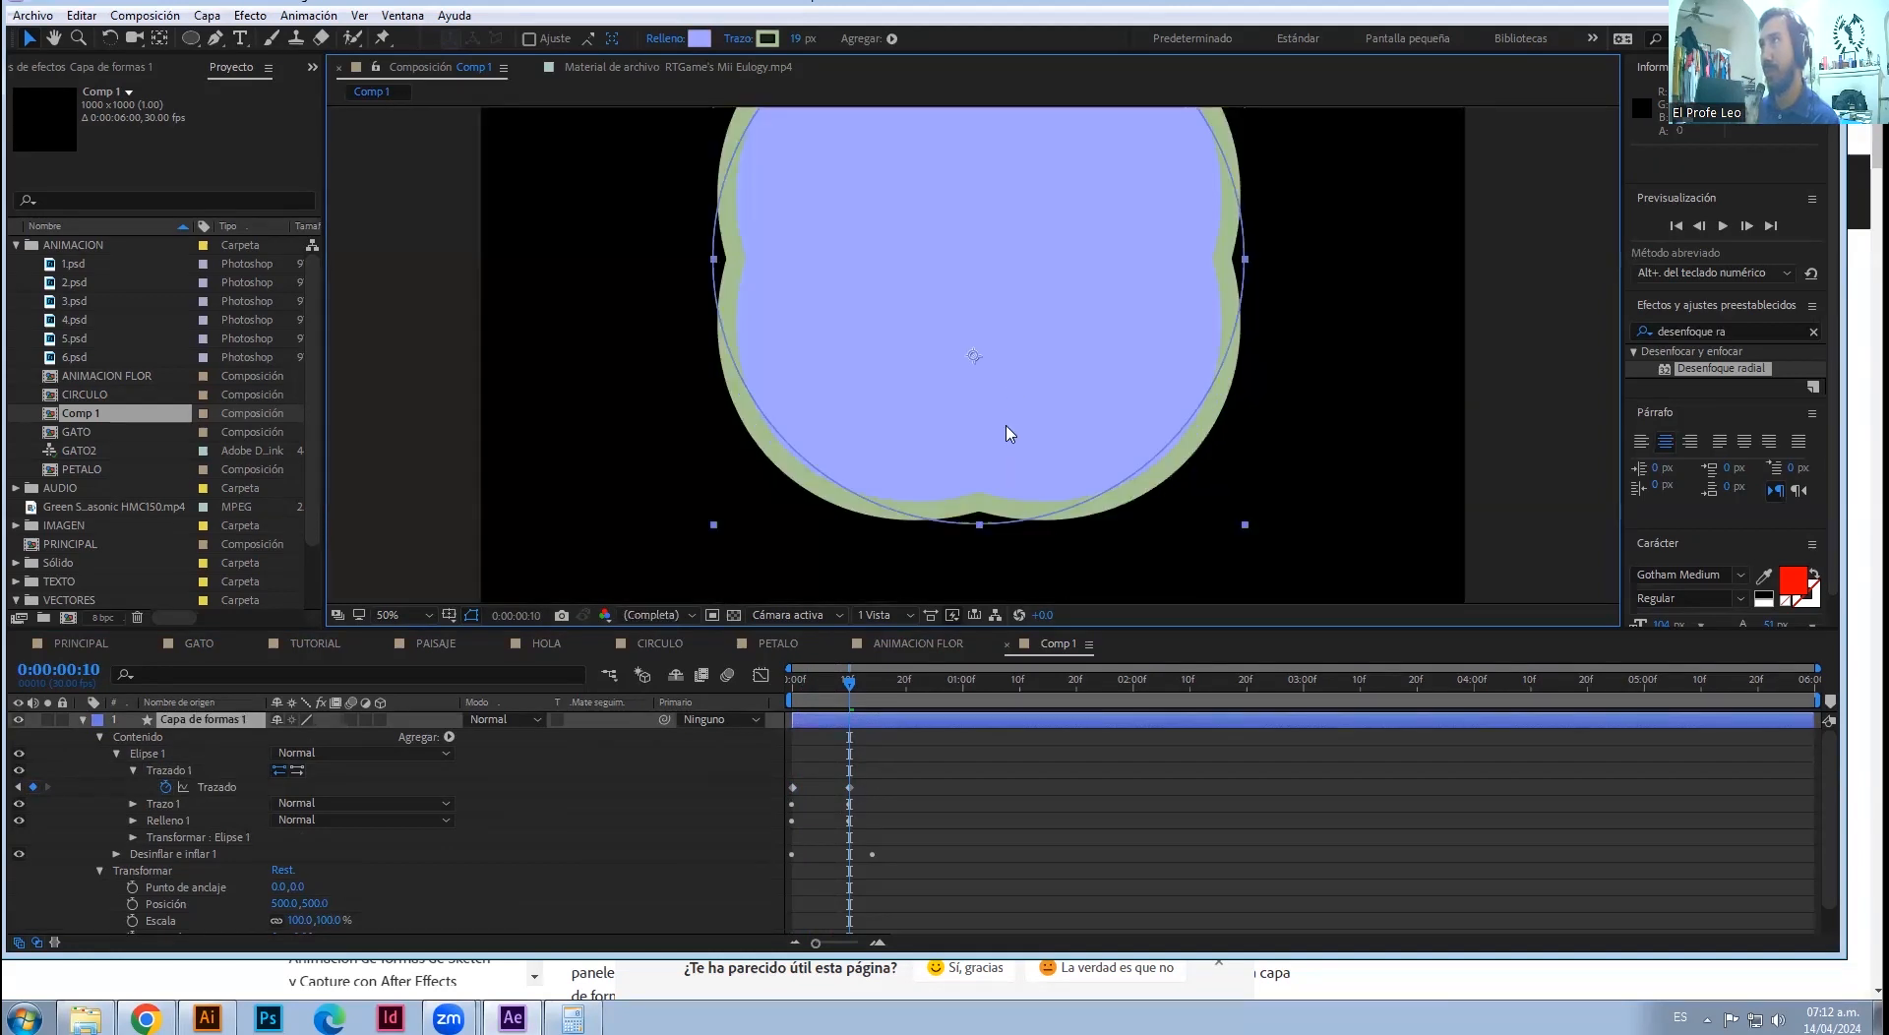
pyautogui.click(979, 525)
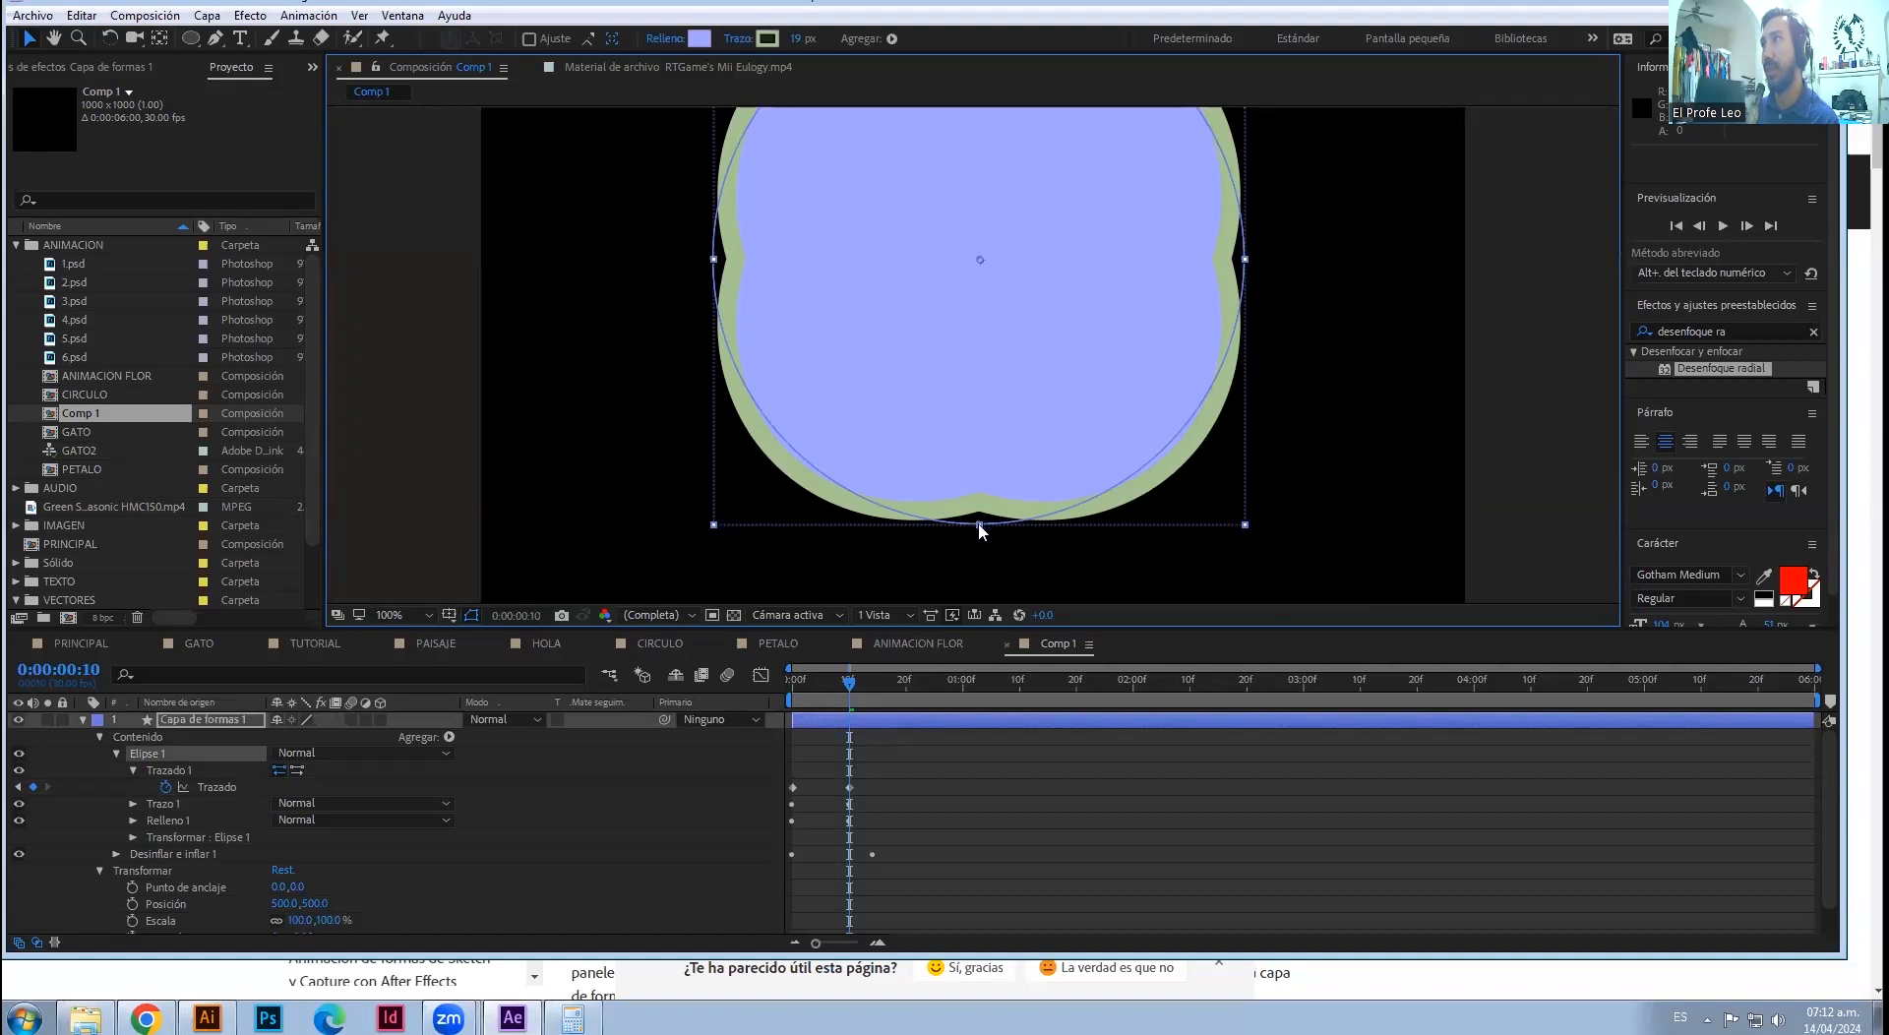
pyautogui.click(977, 524)
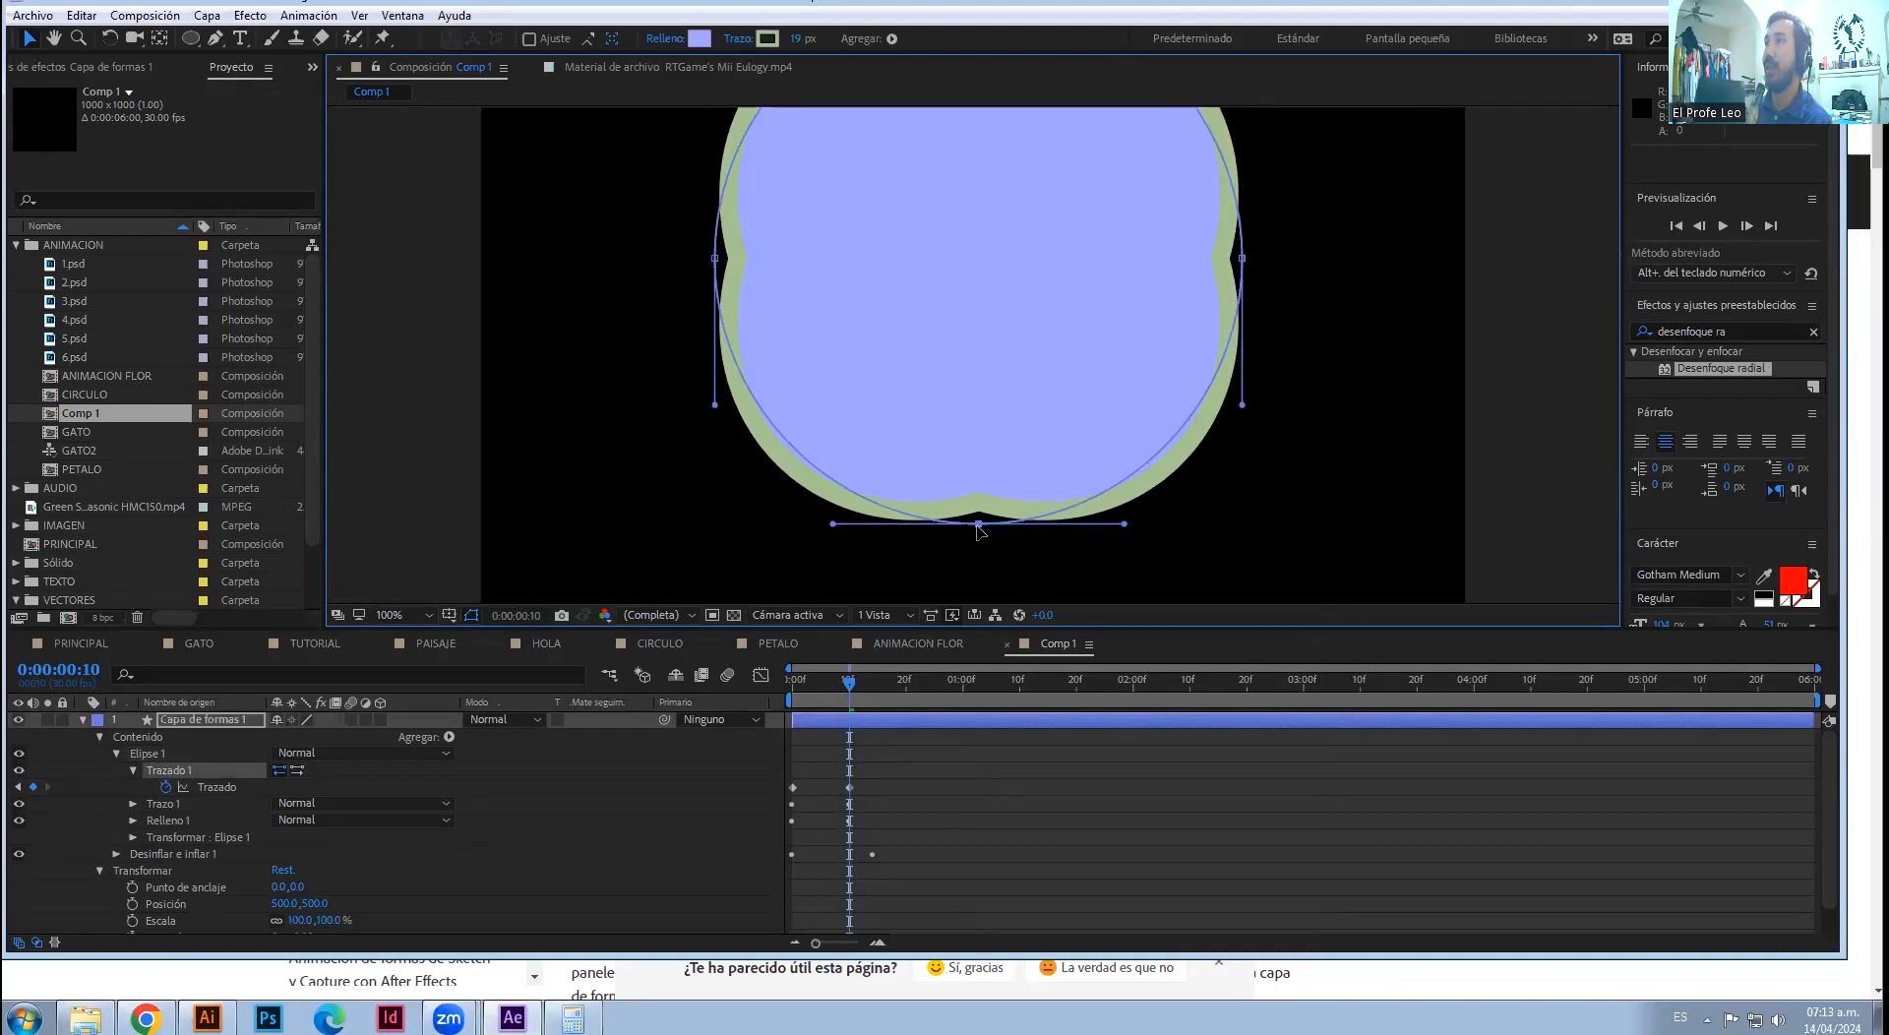
pyautogui.click(980, 524)
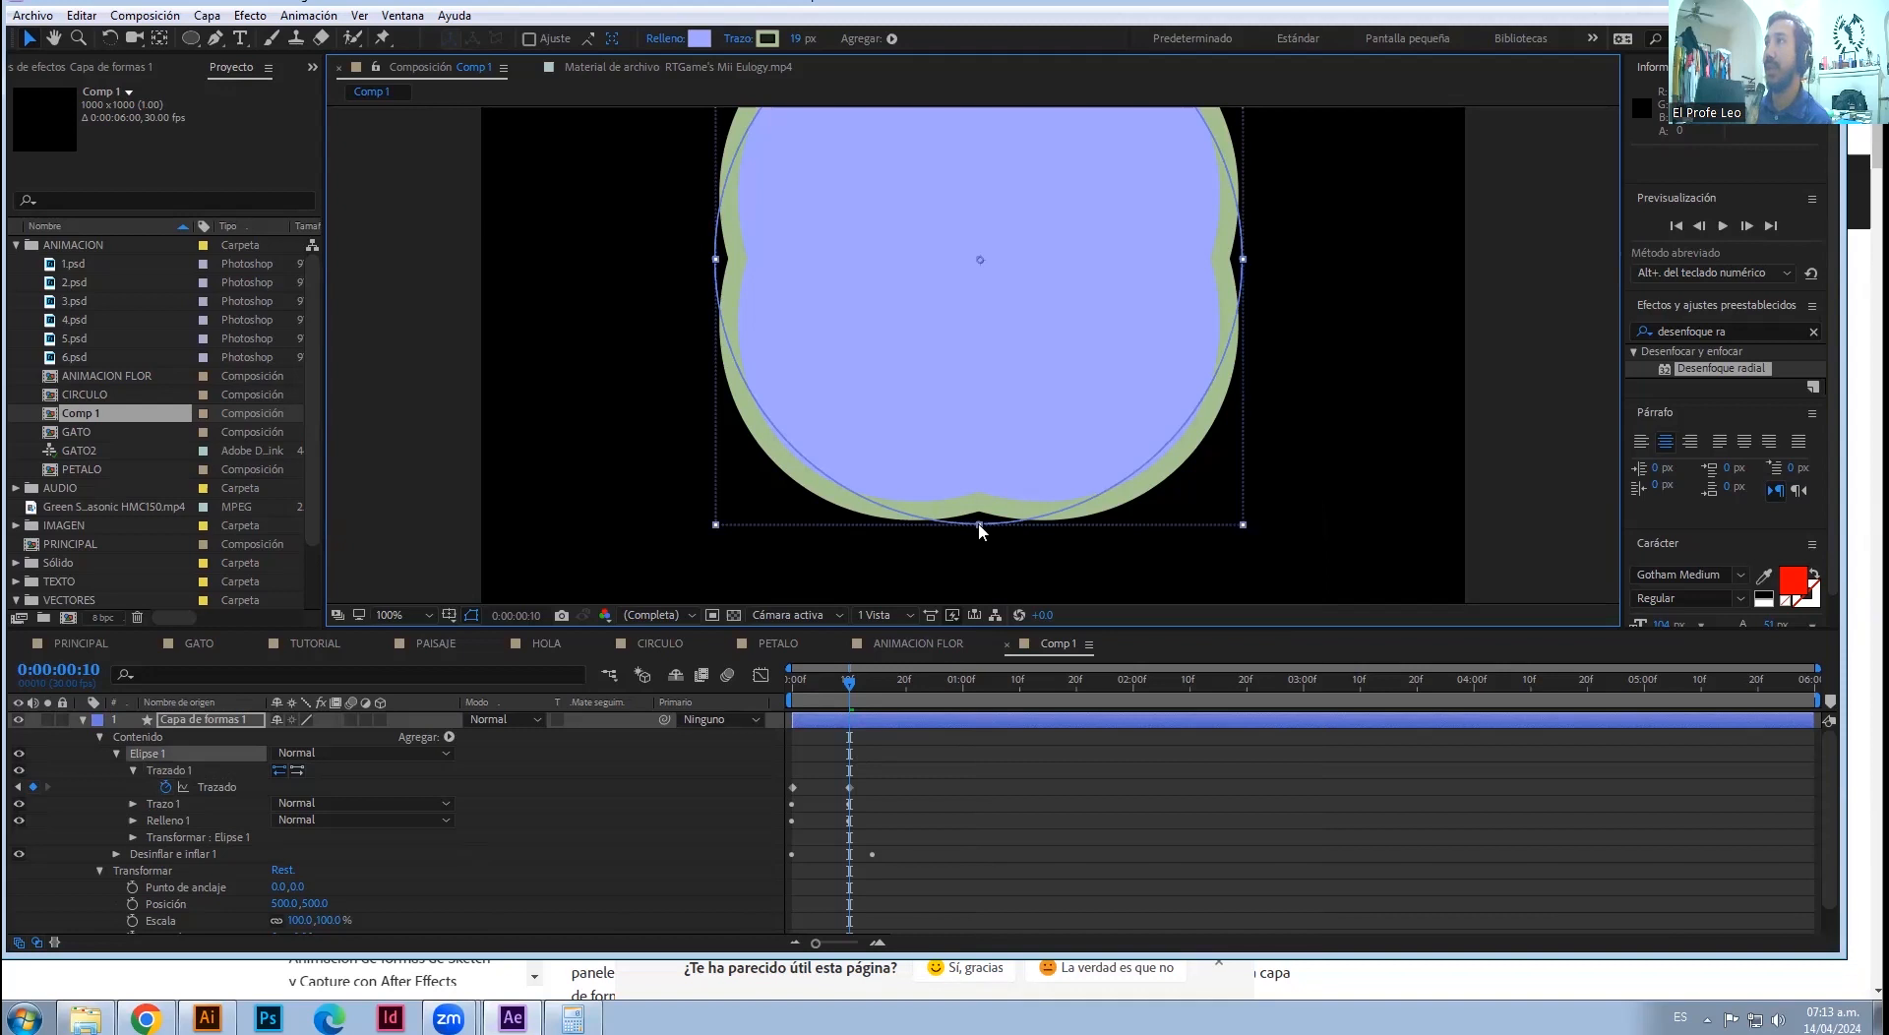
pyautogui.click(979, 526)
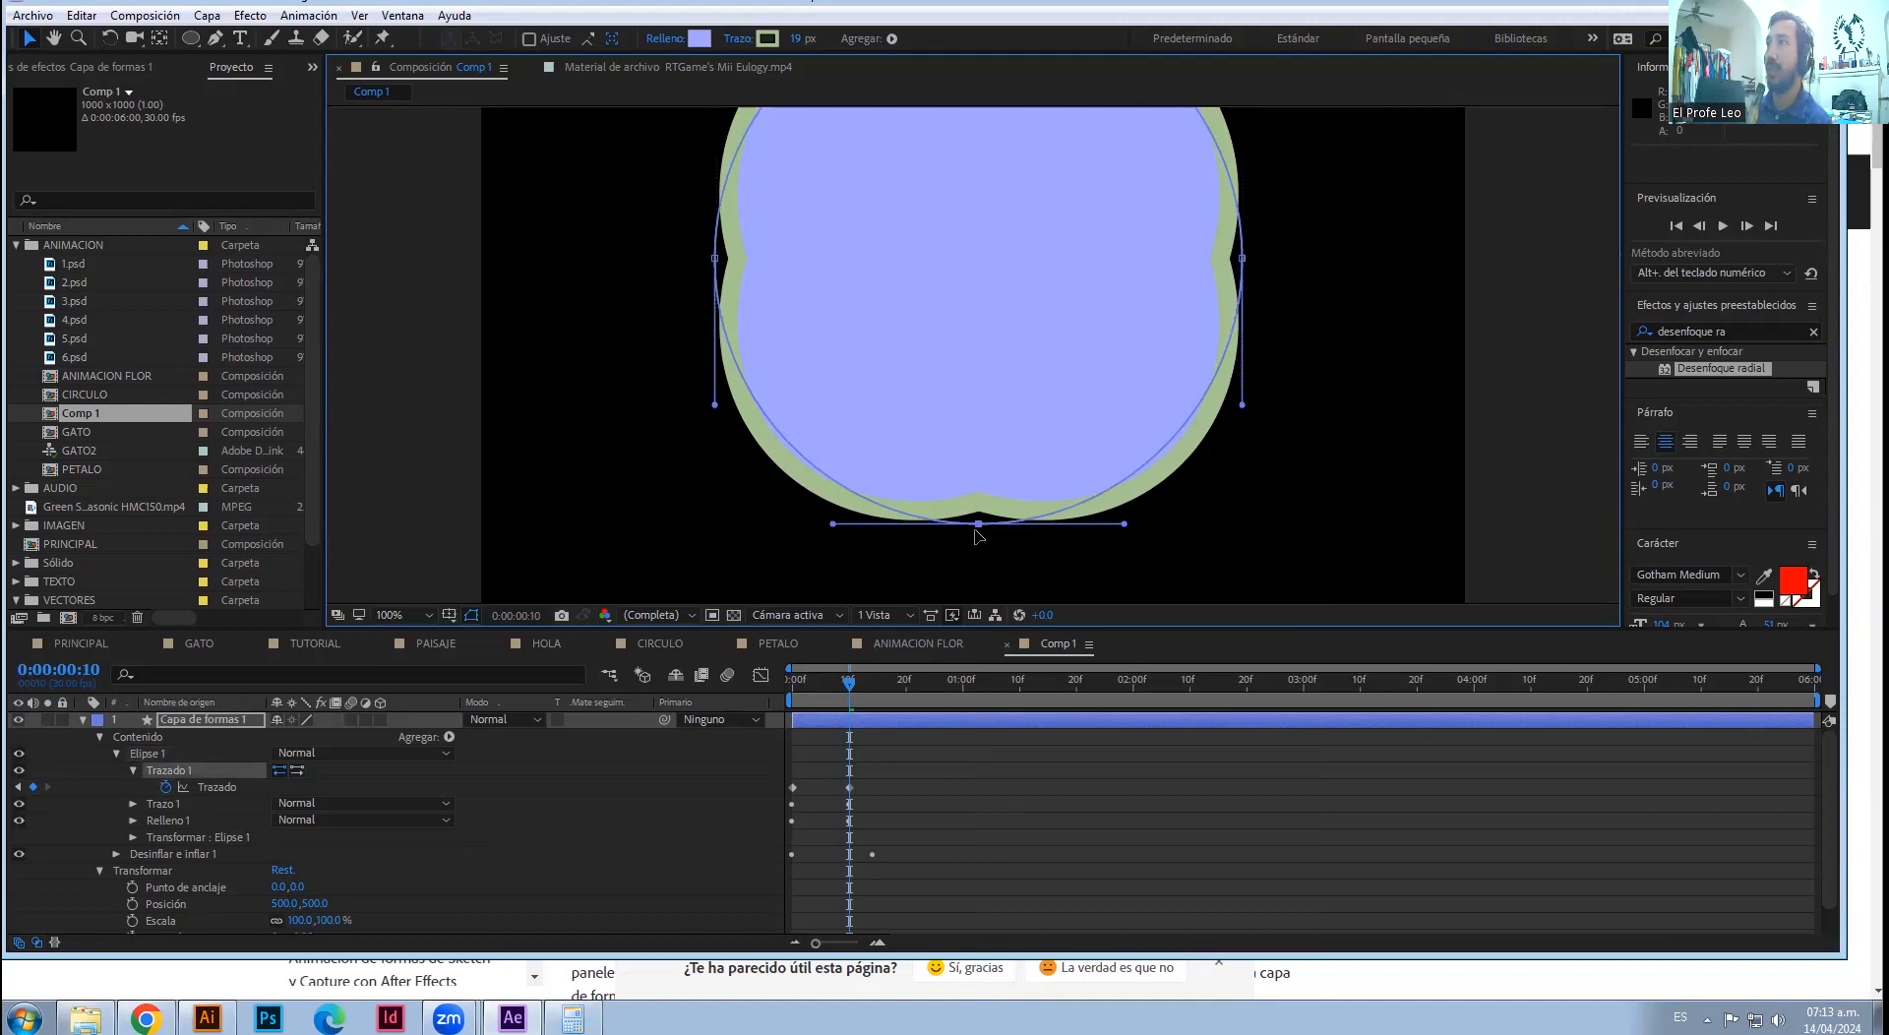
pyautogui.moveTo(980, 524); pyautogui.dragTo(1088, 267)
pyautogui.moveTo(1104, 350); pyautogui.dragTo(1016, 155)
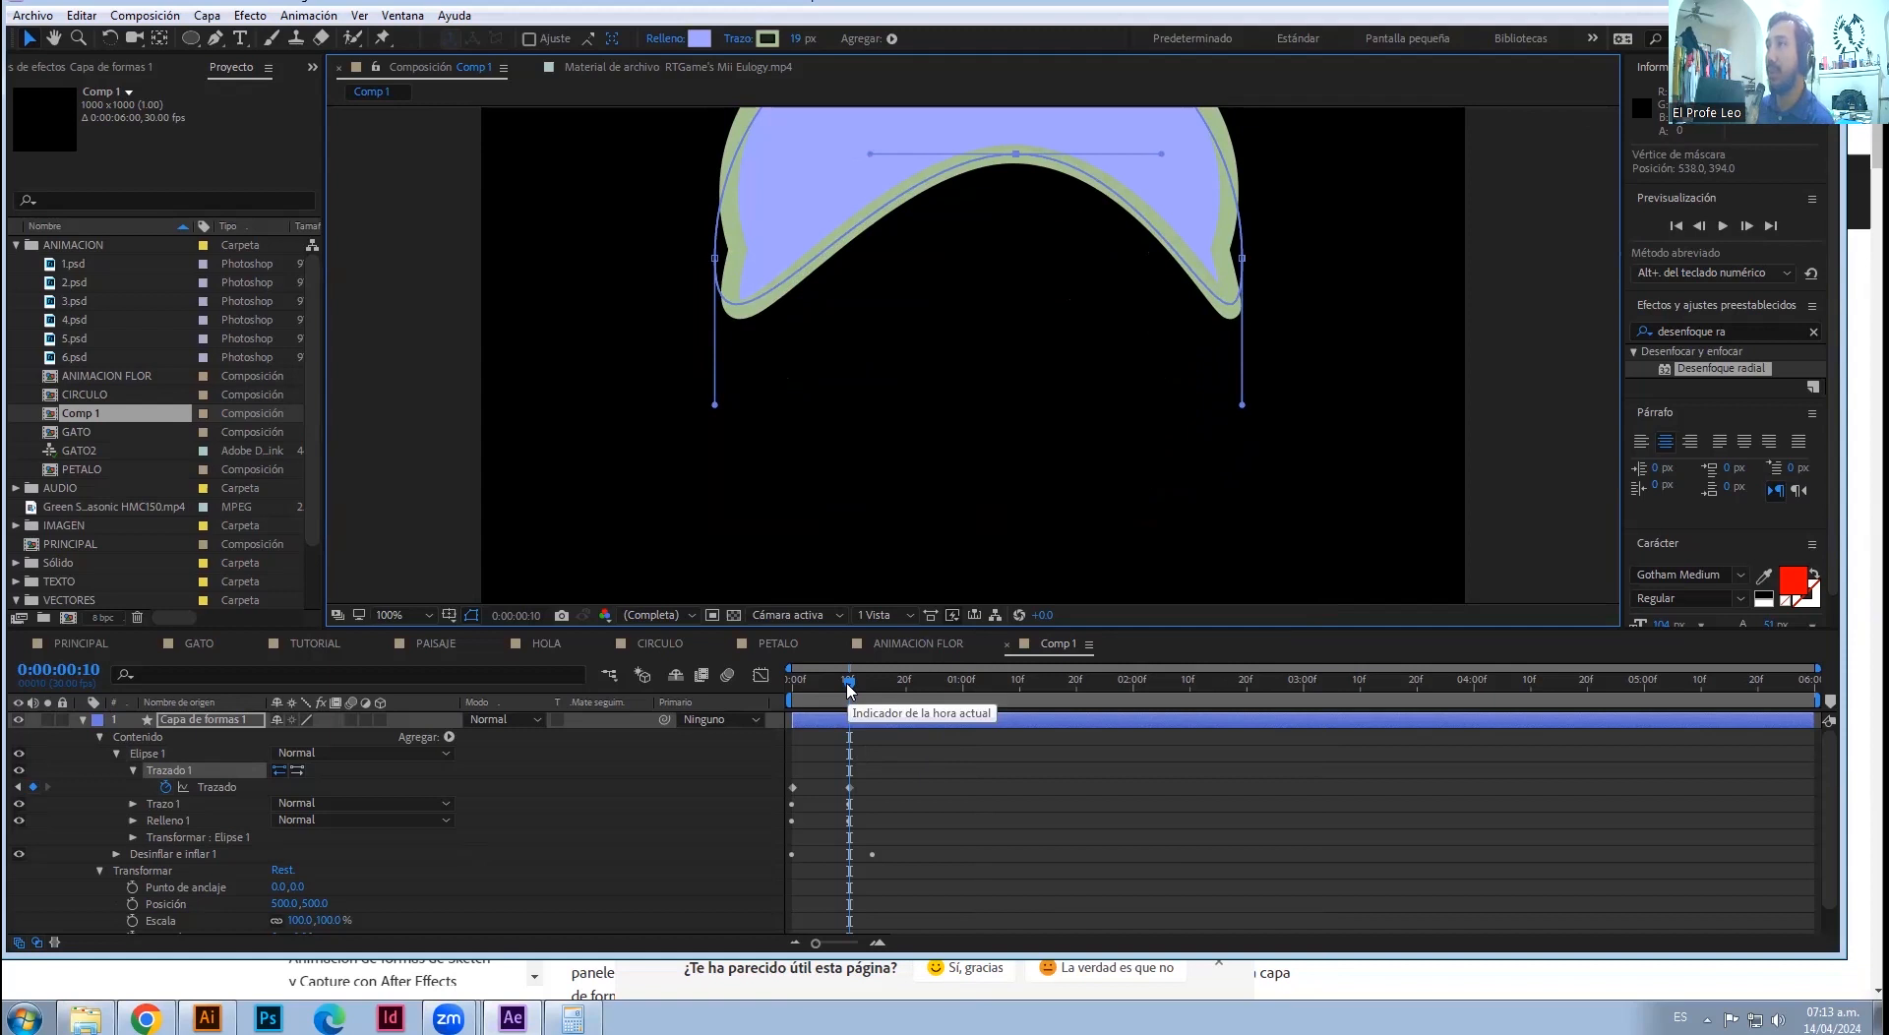
# - Try removing the Nivel keyframes of Desinflar e inflar 1, scrub through the animation, and undo the removal
pyautogui.moveTo(850, 685); pyautogui.dragTo(787, 696)
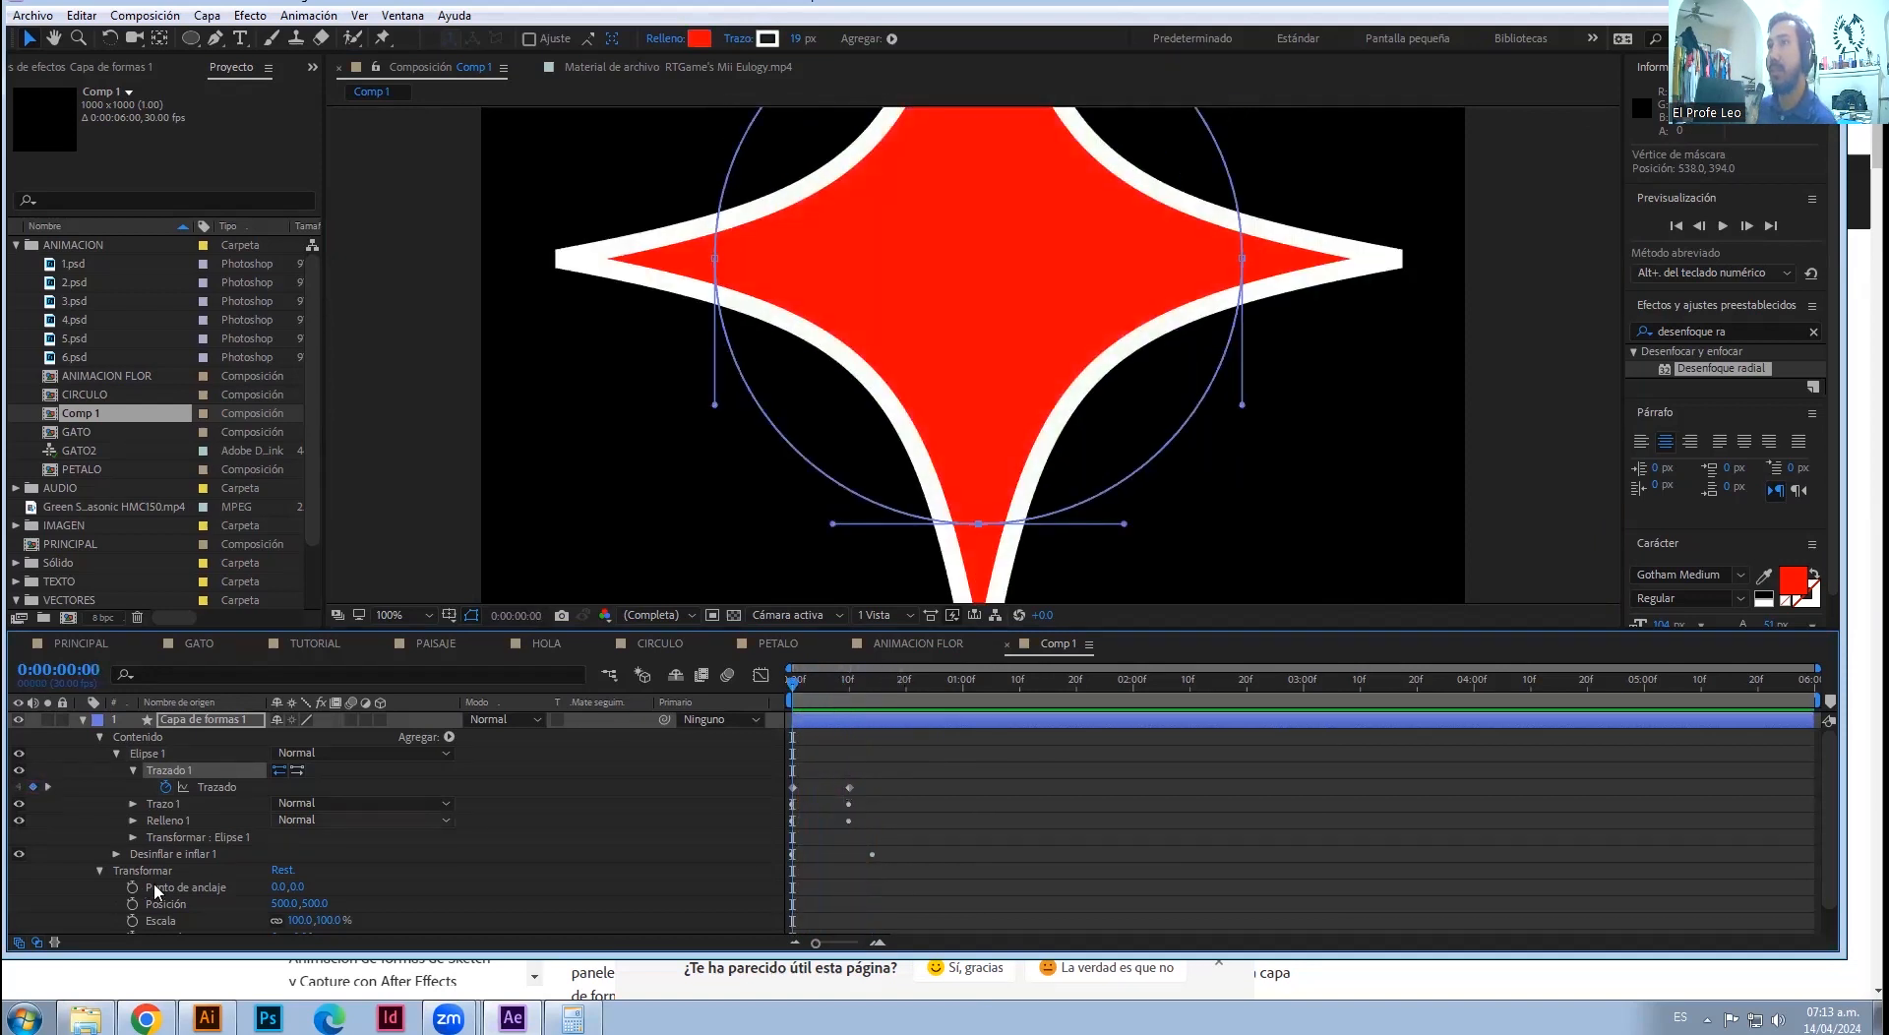
pyautogui.scroll(-1, 157, 888)
pyautogui.click(177, 827)
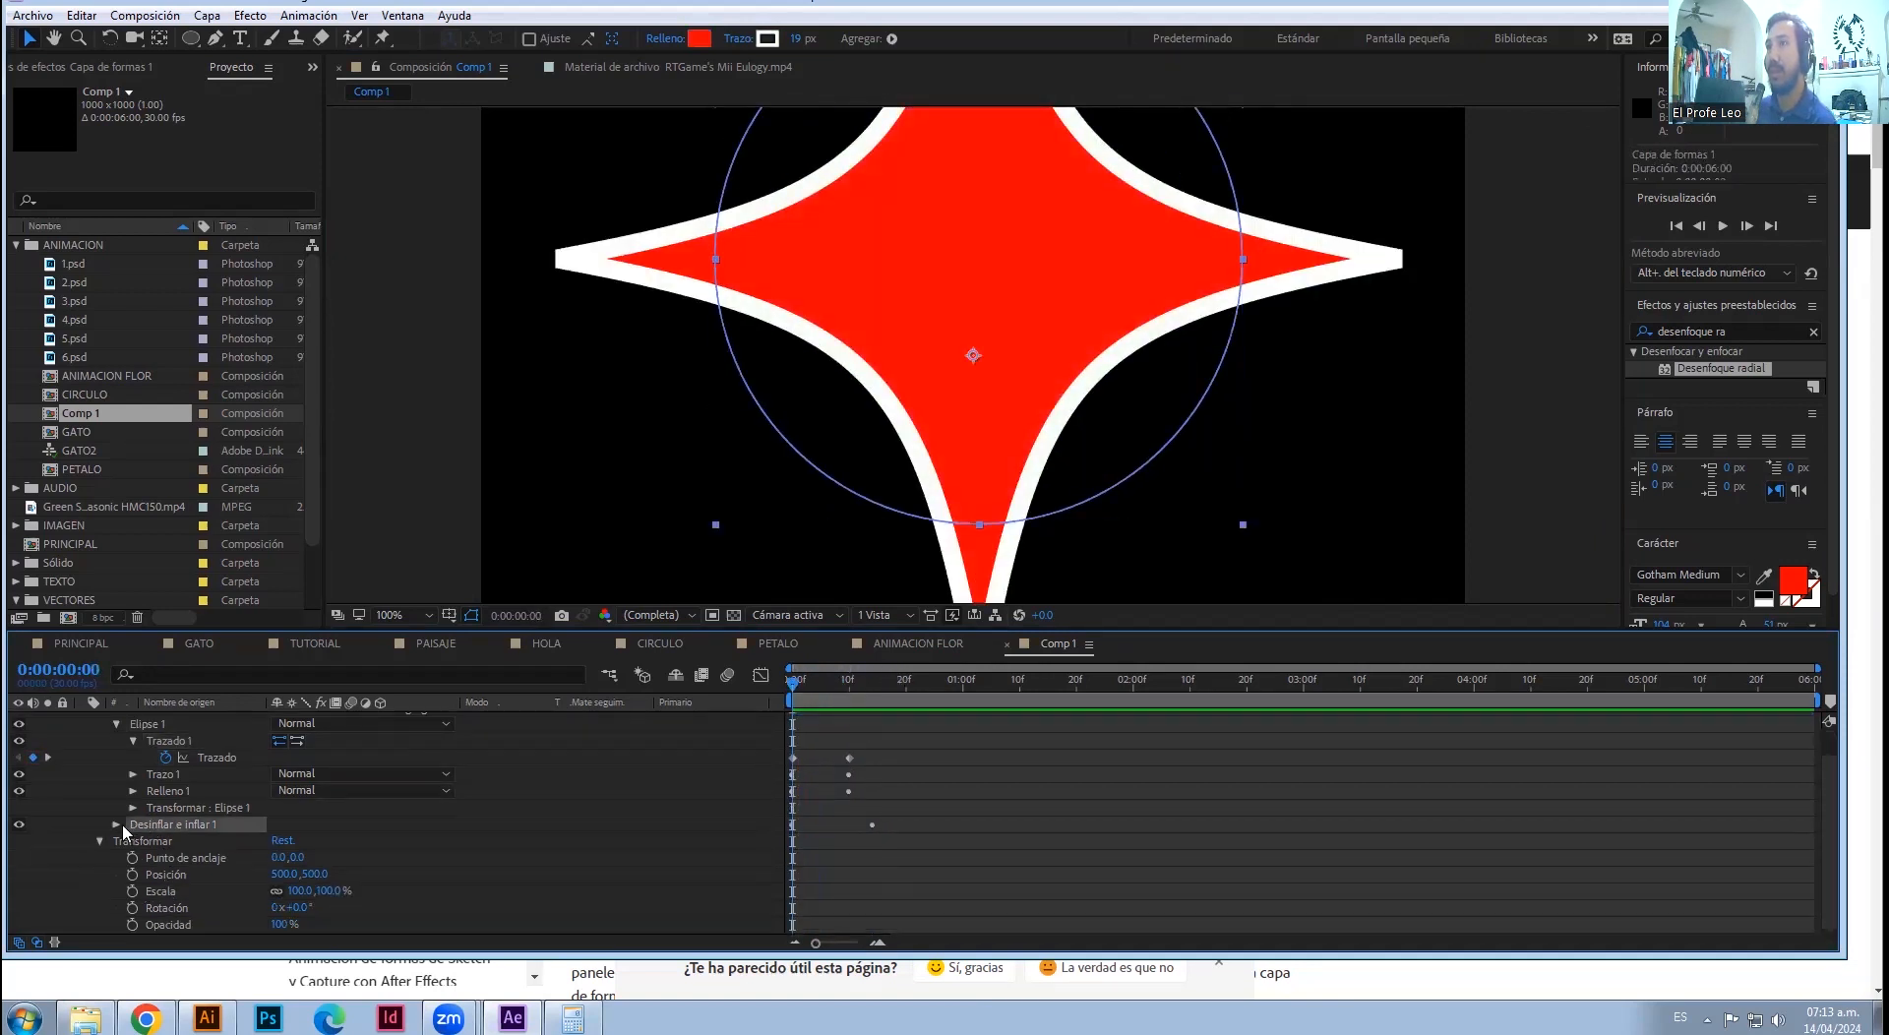
pyautogui.click(117, 824)
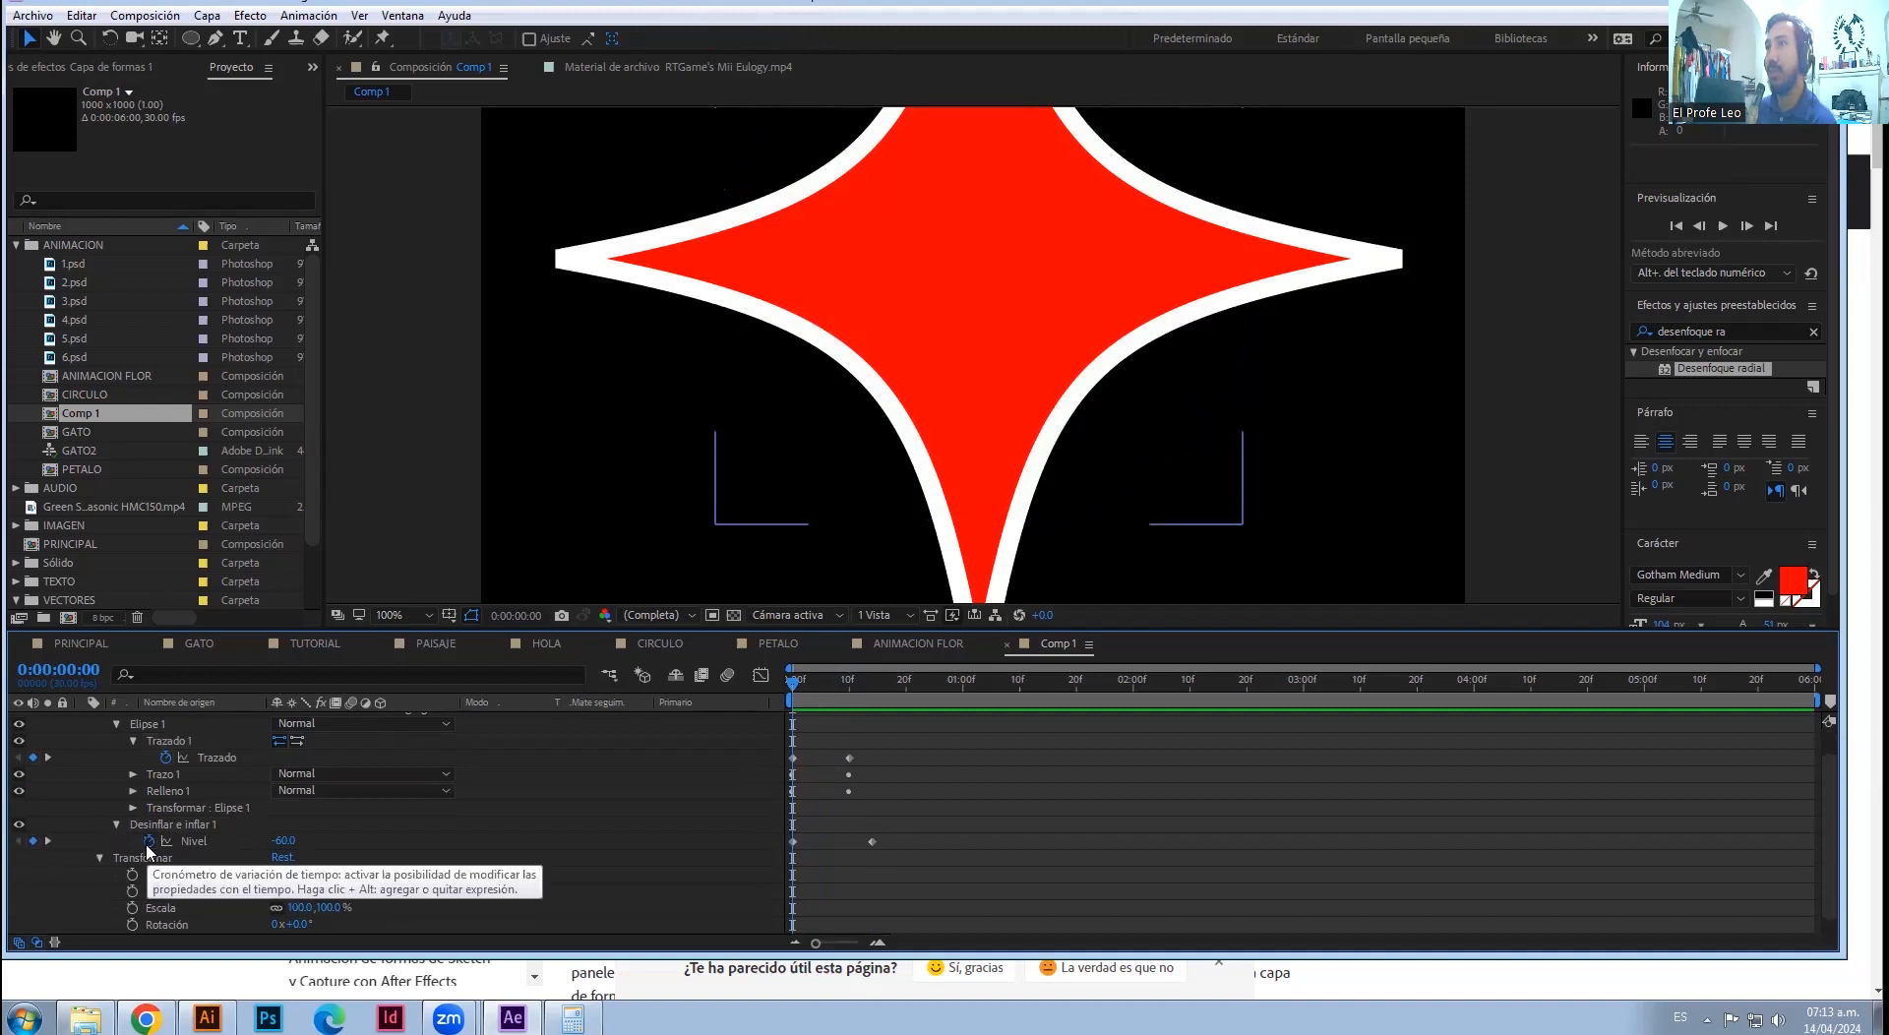
pyautogui.click(148, 842)
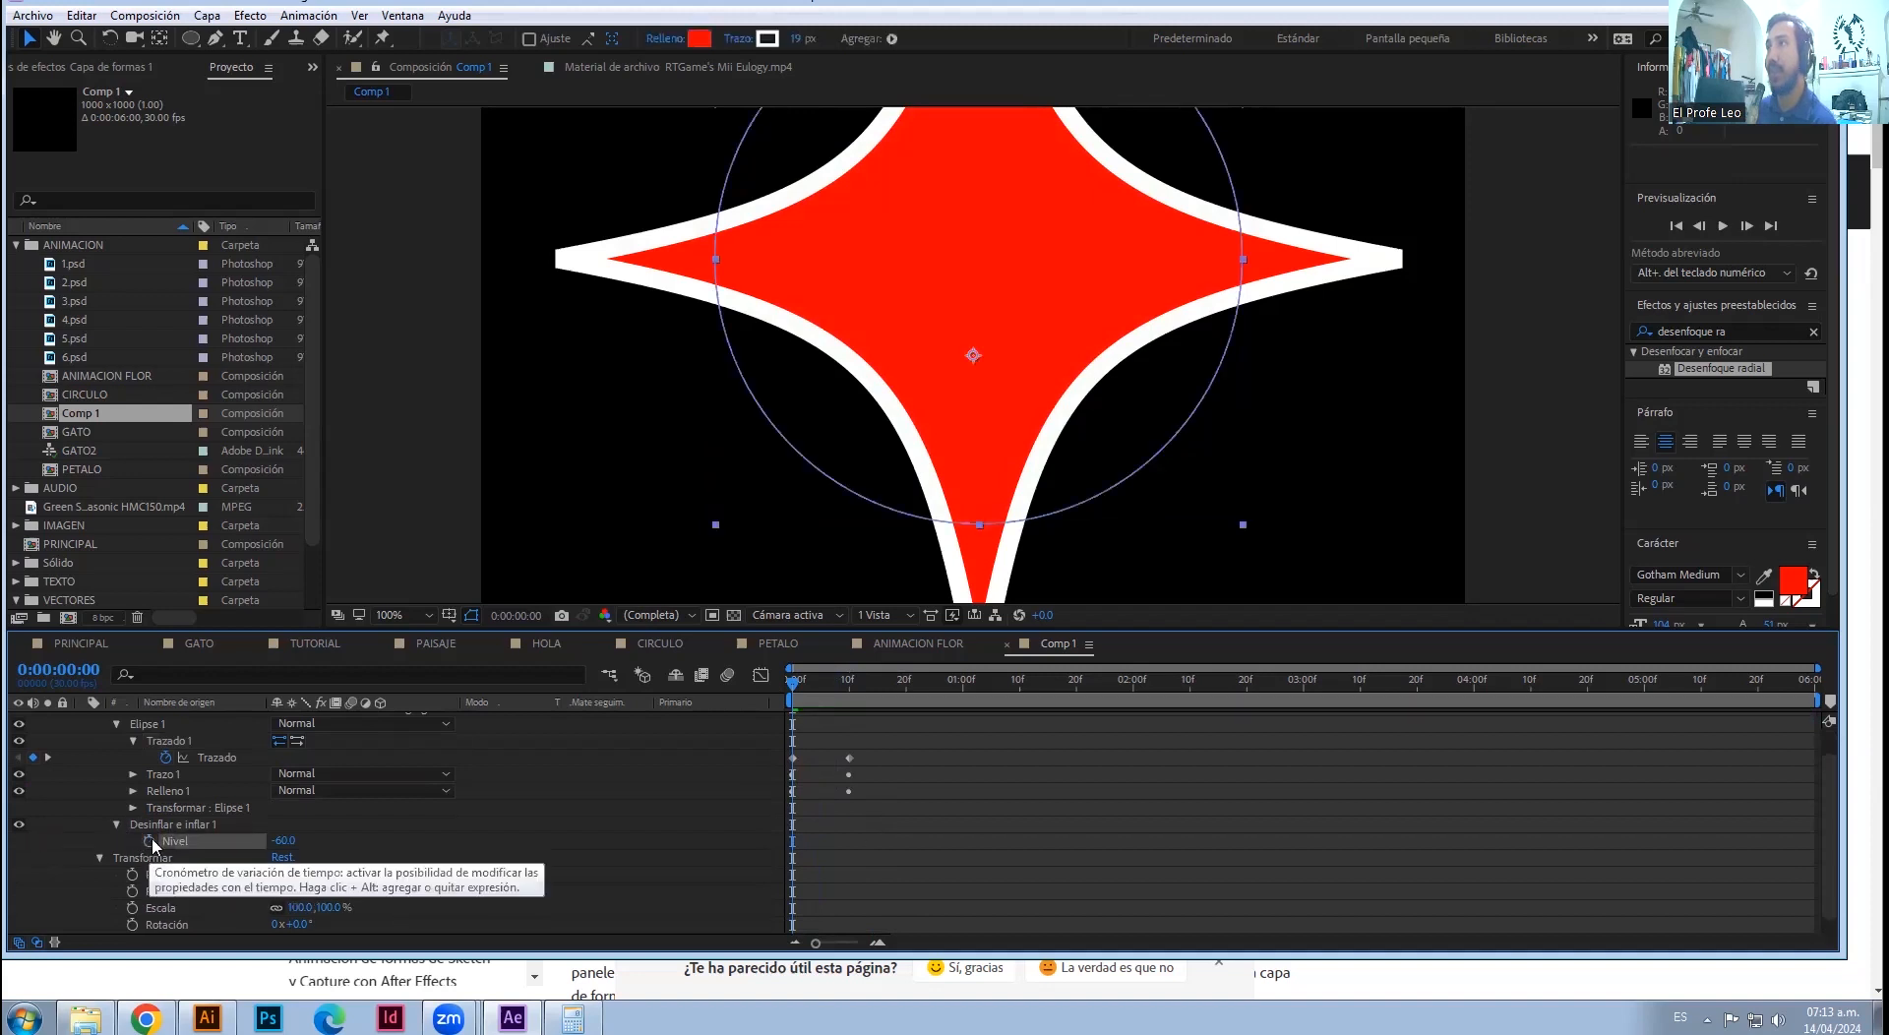
pyautogui.moveTo(837, 680)
pyautogui.mouseDown()
pyautogui.moveTo(765, 678)
pyautogui.moveTo(838, 672)
pyautogui.mouseUp()
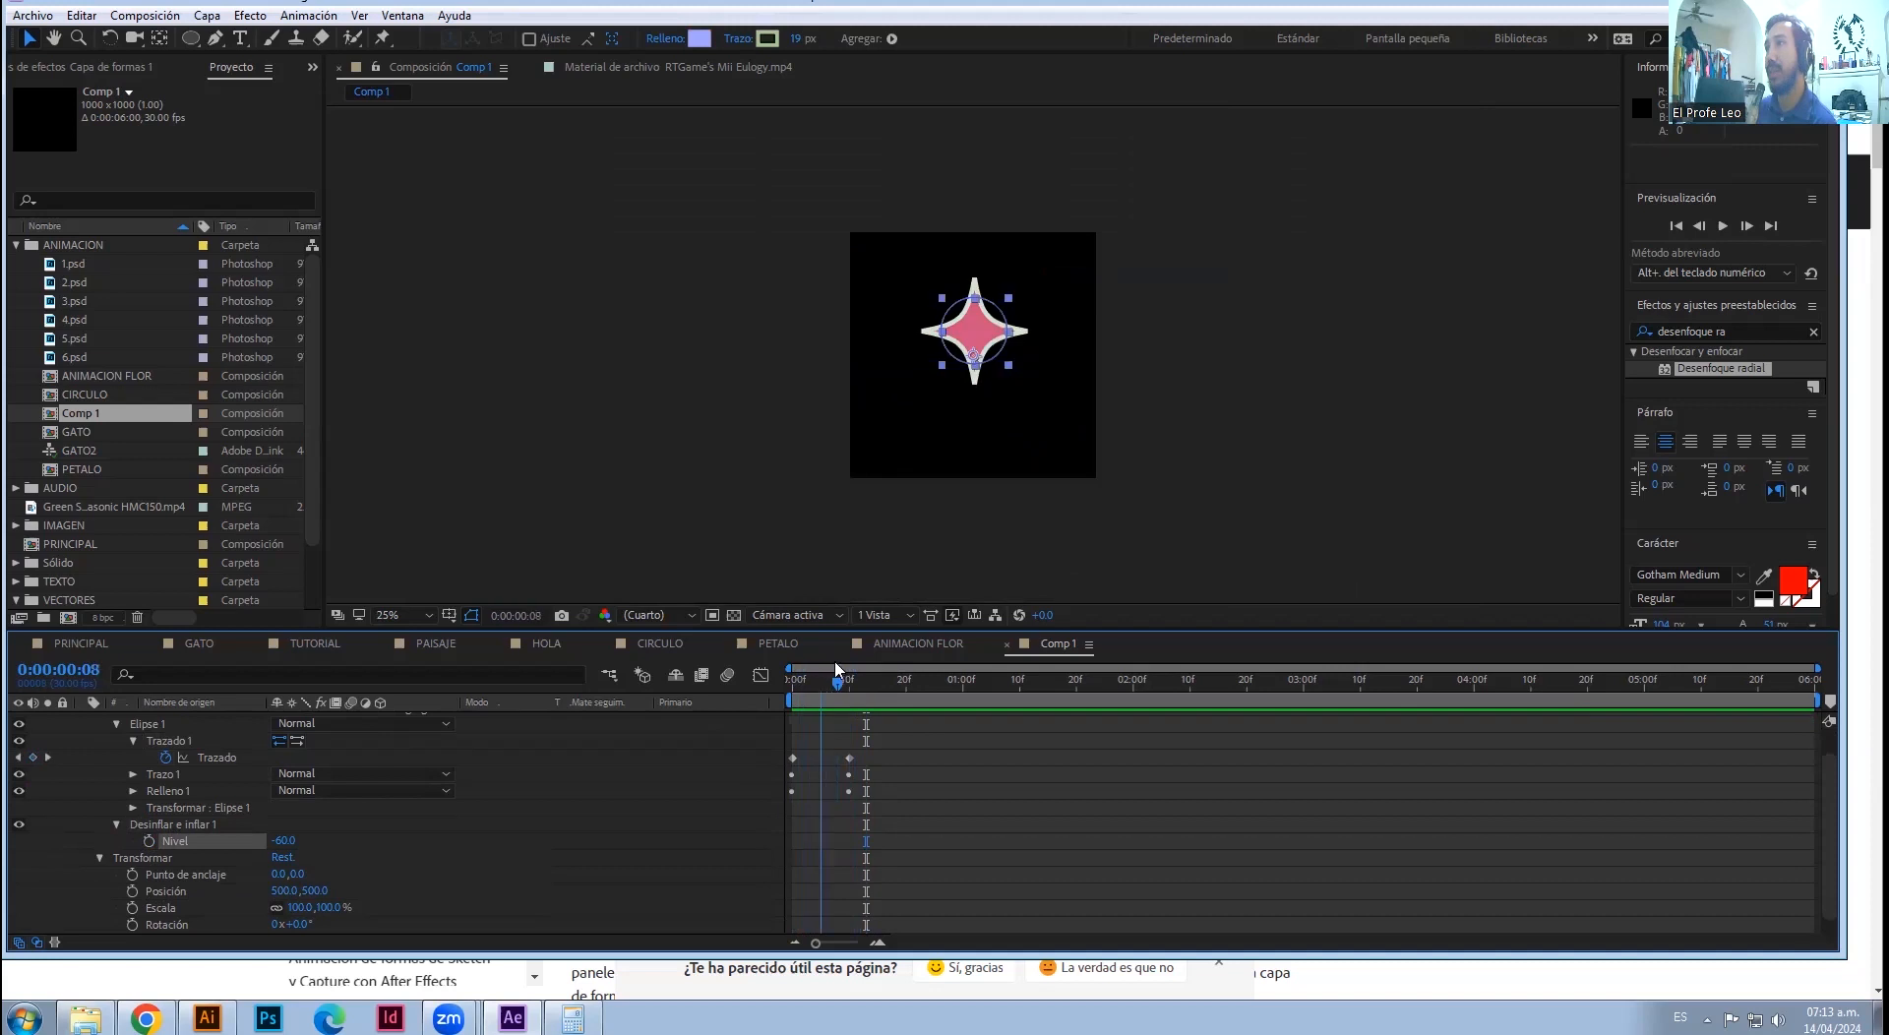
pyautogui.hotkey('ctrl', 'z')
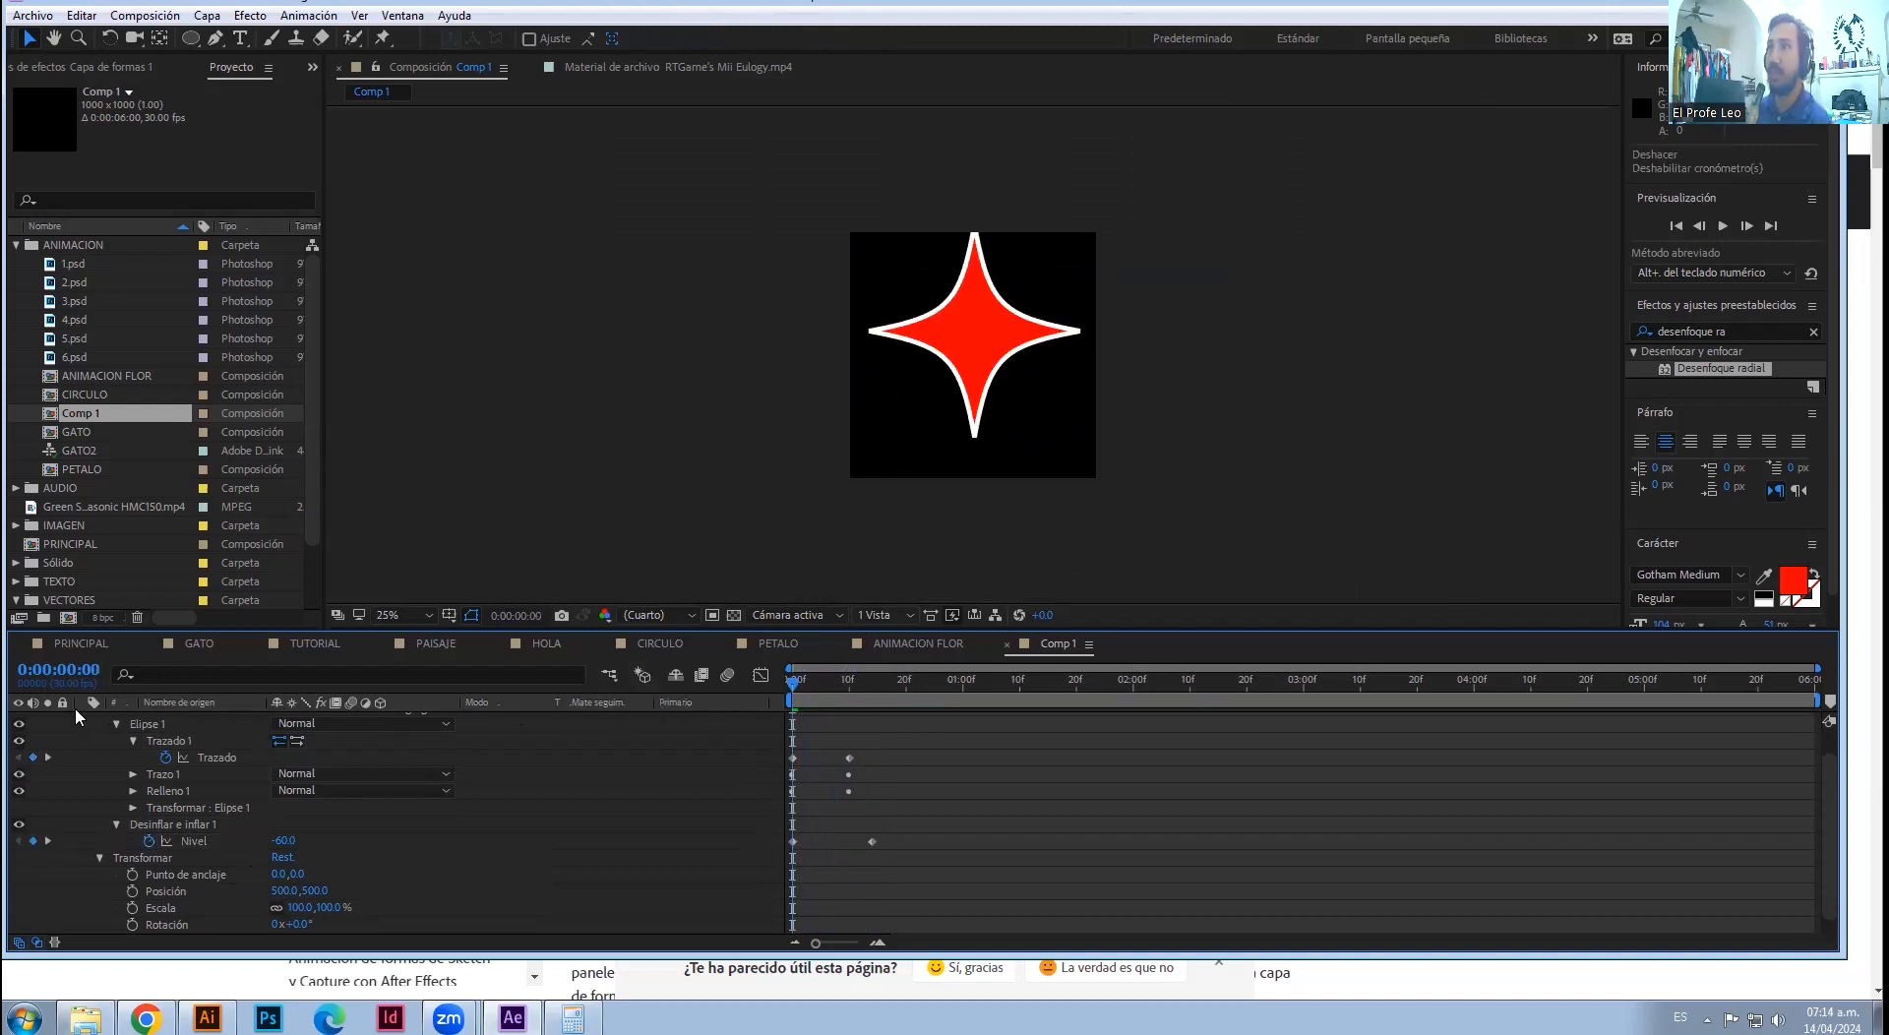
# - Collapse Elipse 1, add a second shape layer and draw a red ellipse about 744 by 584 px over the star
pyautogui.click(117, 723)
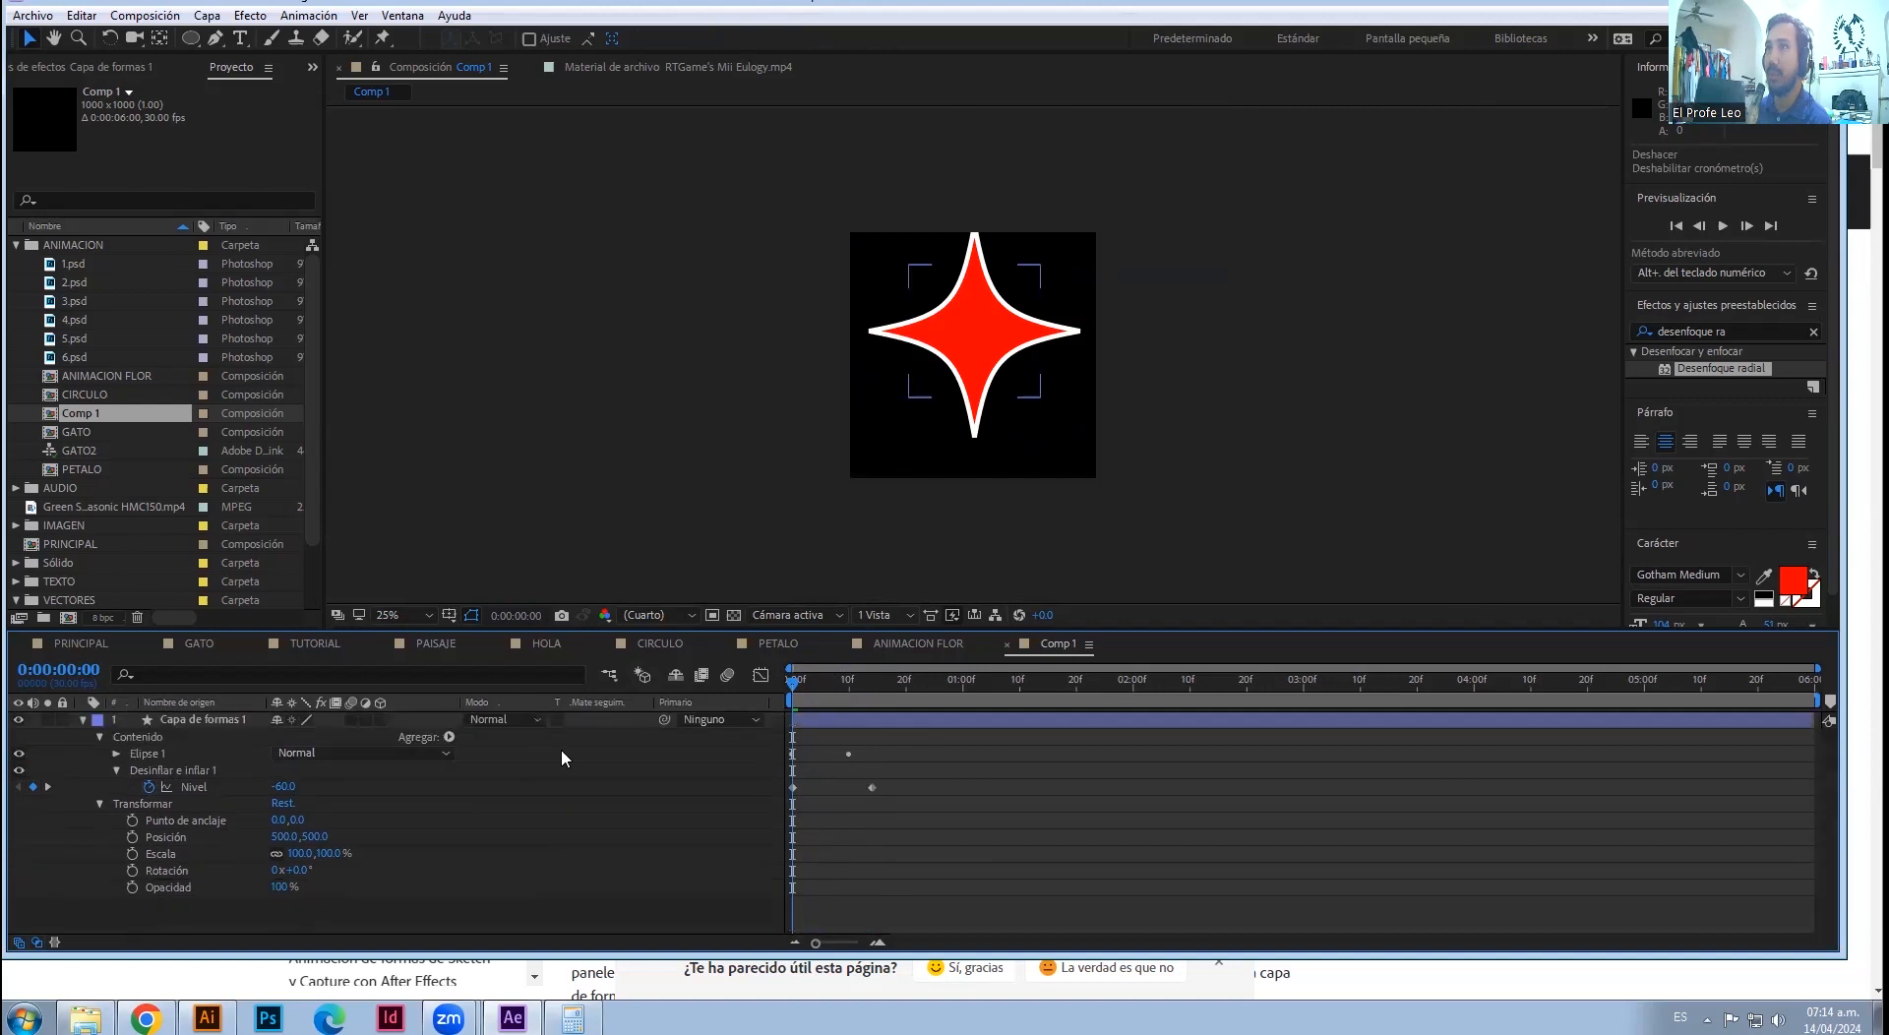
pyautogui.rightClick(596, 759)
pyautogui.moveTo(746, 771)
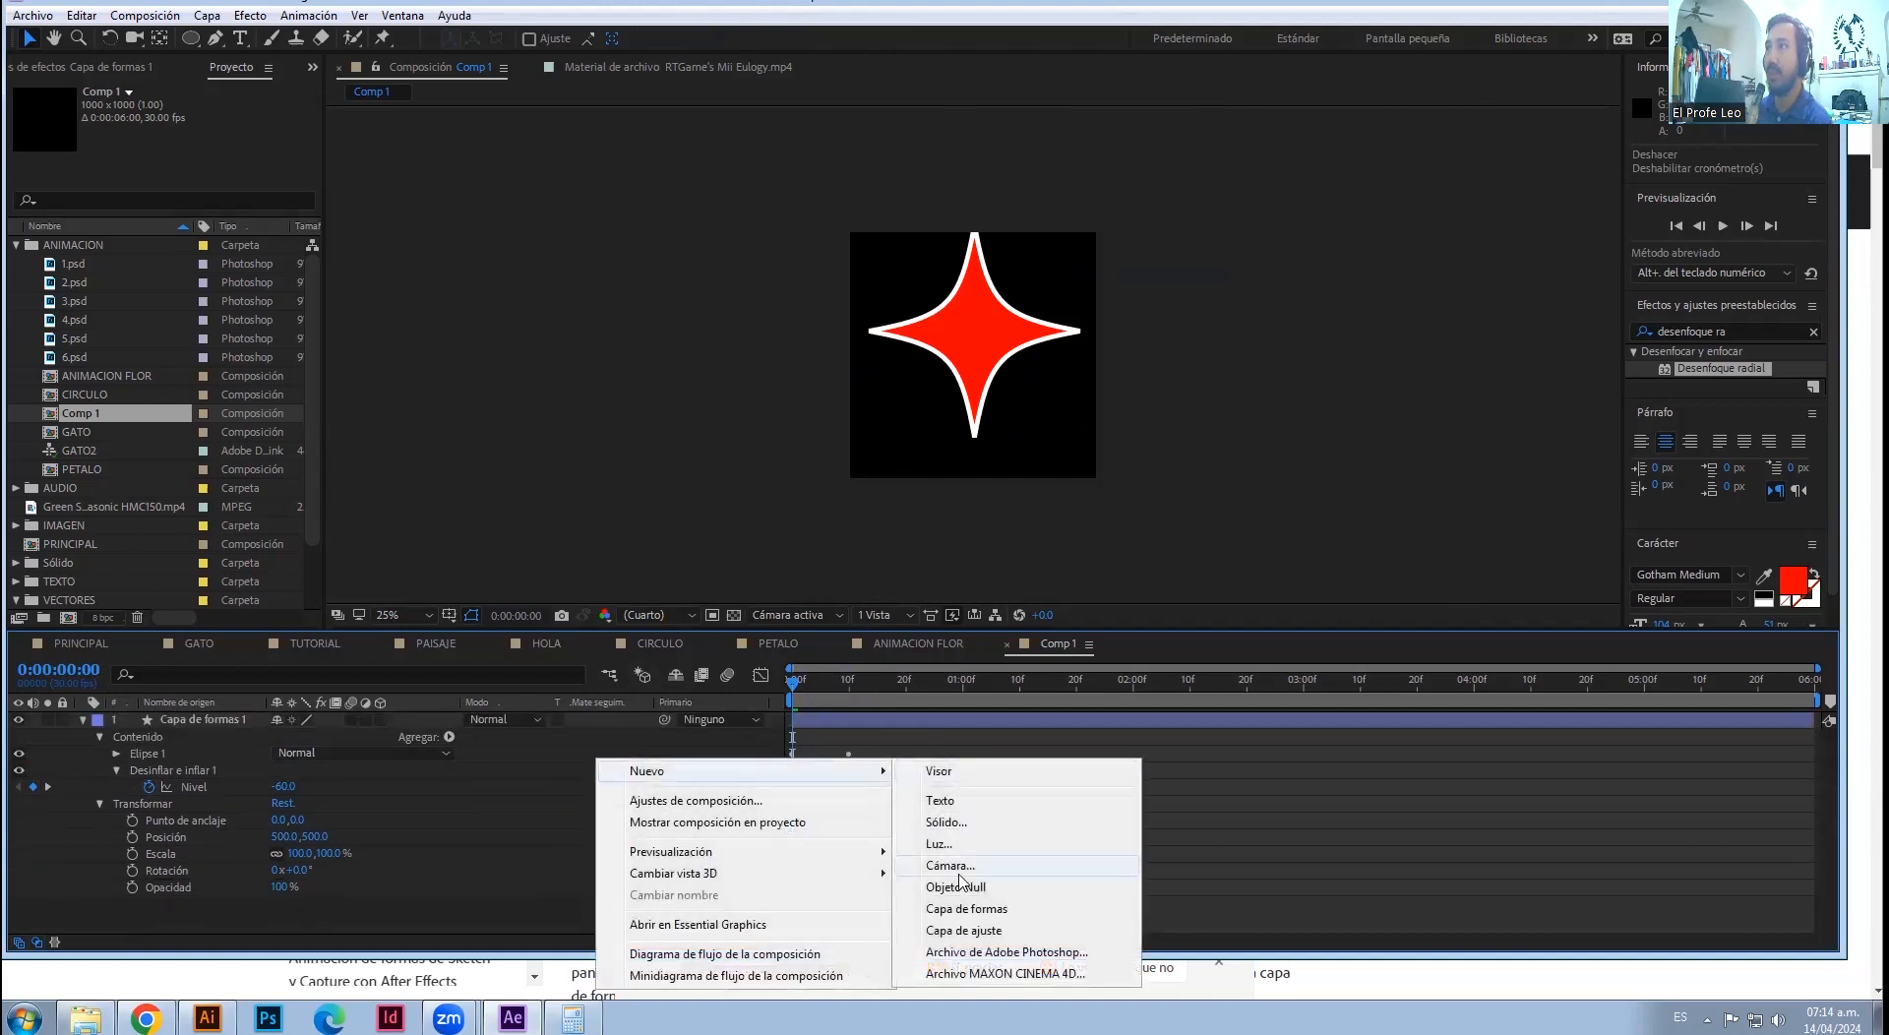
pyautogui.click(967, 908)
pyautogui.press('q')
pyautogui.moveTo(1054, 415)
pyautogui.mouseDown()
pyautogui.moveTo(865, 240)
pyautogui.moveTo(870, 270)
pyautogui.mouseUp()
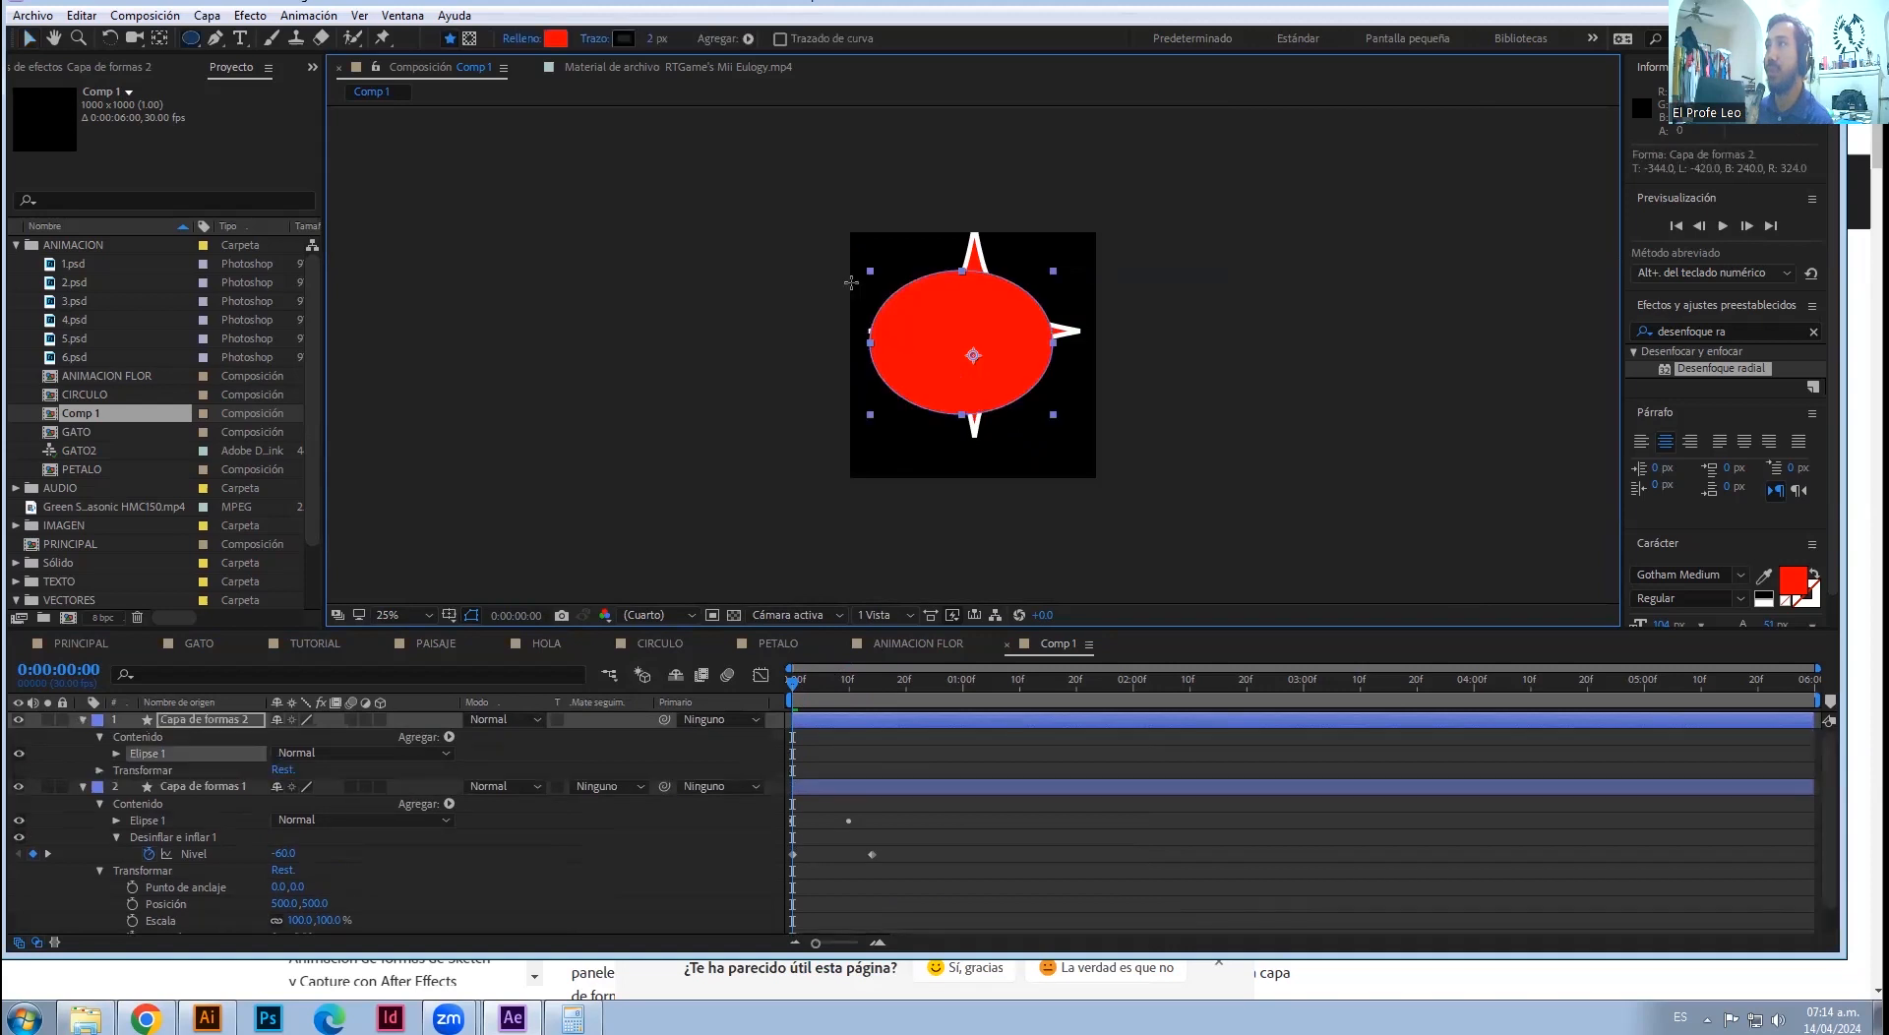
# - Convert the new ellipse's Trazado elíptico 1 to a curve path and start keyframing its Trazado at 0:00:00:00
pyautogui.click(116, 754)
pyautogui.click(208, 772)
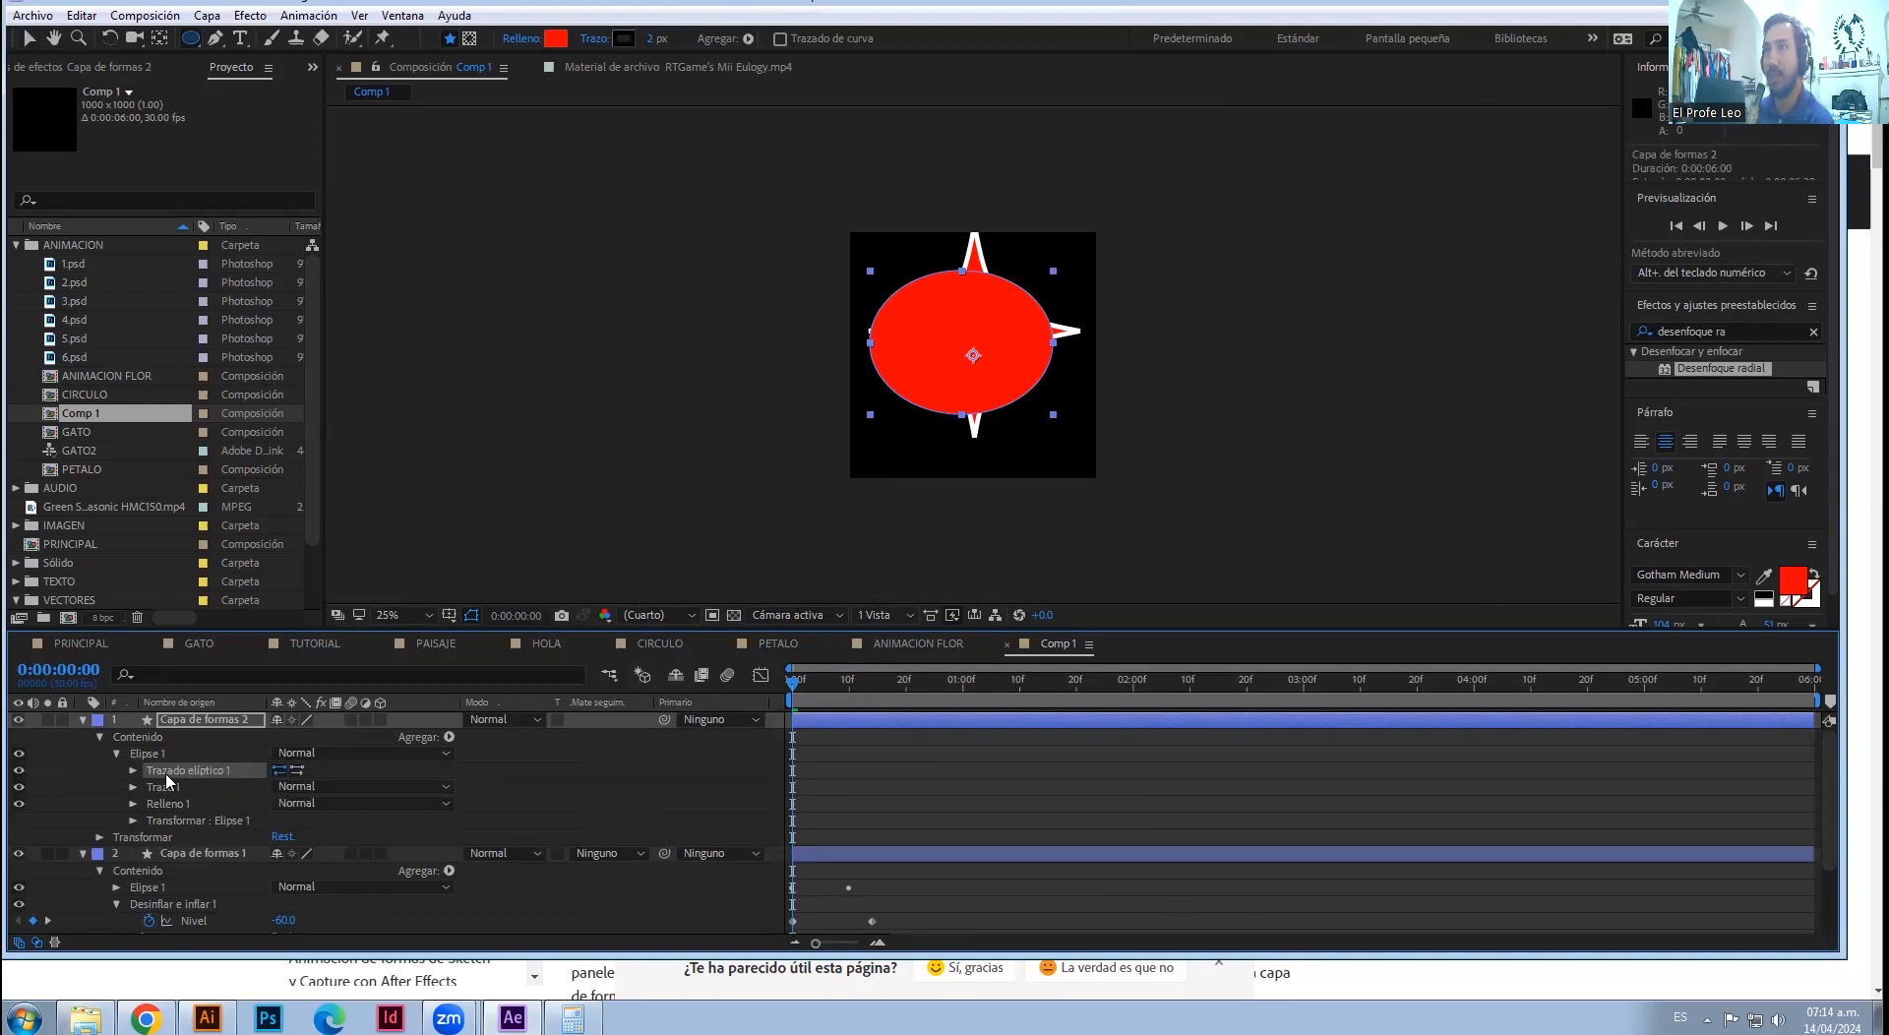
pyautogui.rightClick(186, 773)
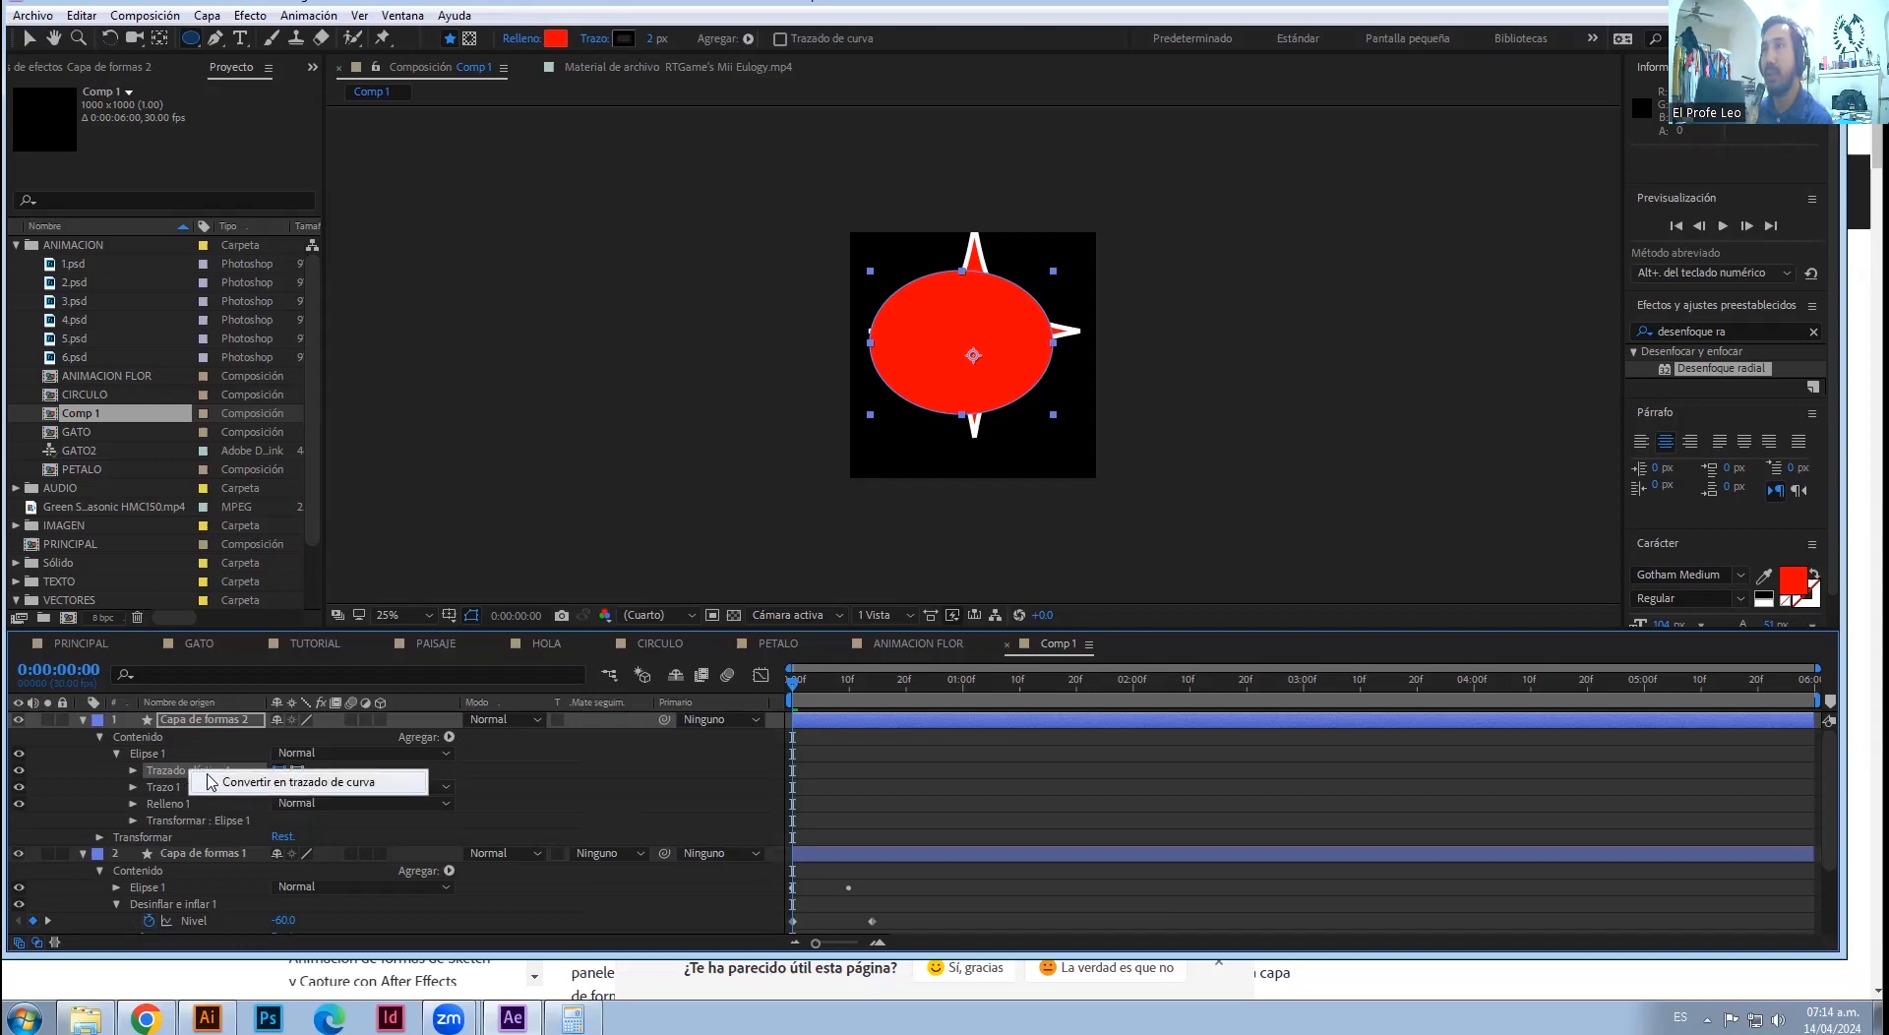
pyautogui.click(215, 782)
pyautogui.click(133, 771)
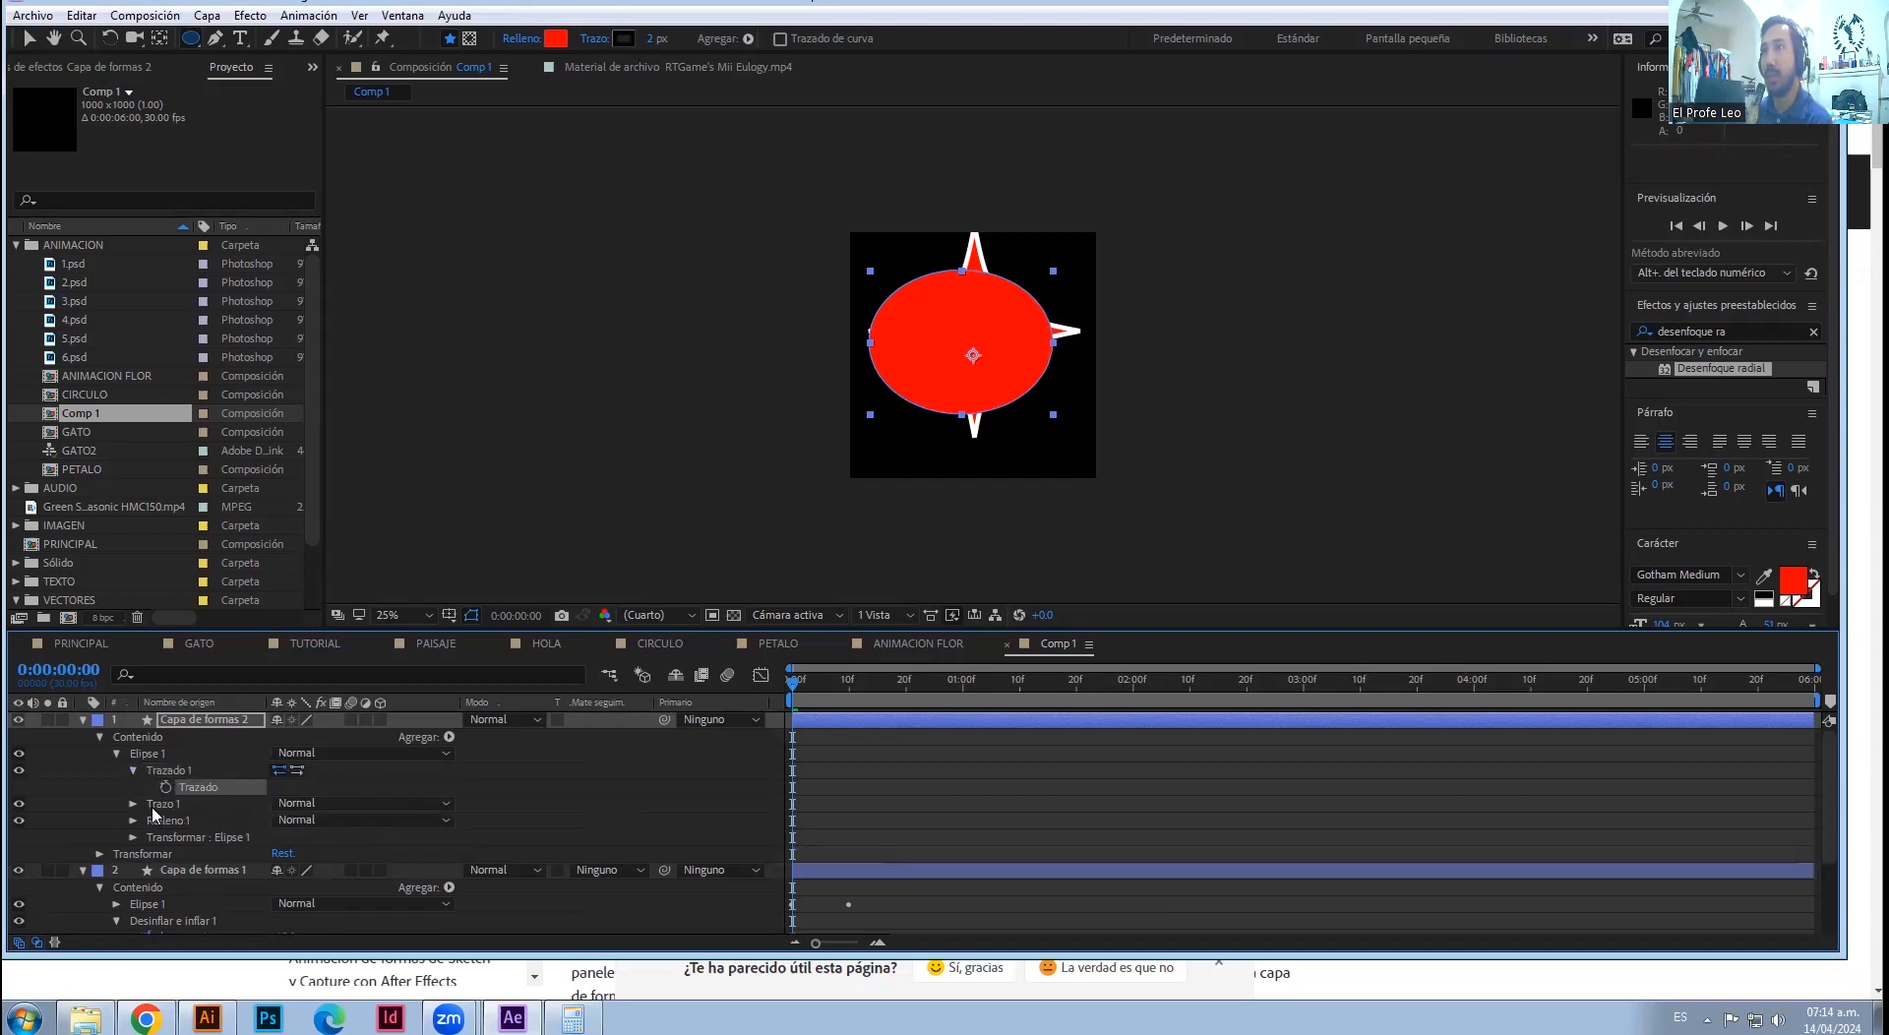
pyautogui.click(166, 771)
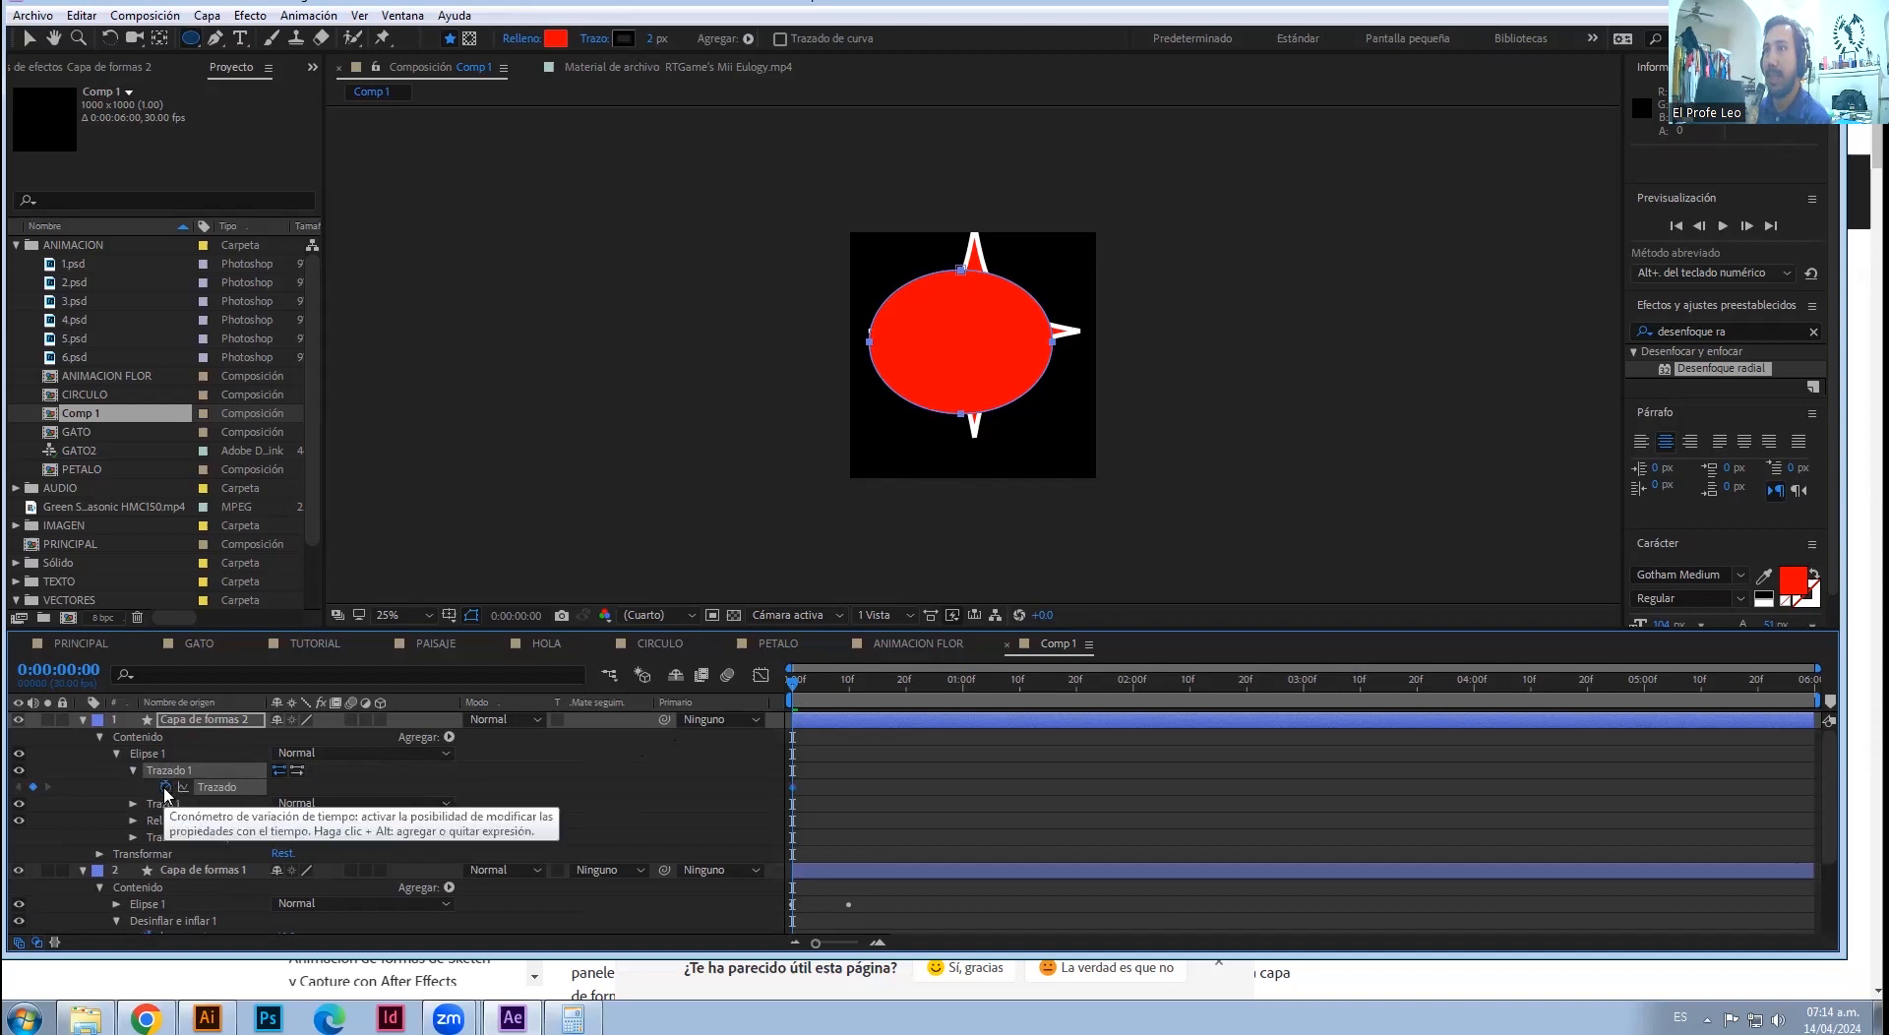
# - At 0:00:00:14, move the red ellipse's bottom vertices up to about 502, 466 to make the lower edge concave
pyautogui.scroll(2, 815, 324)
pyautogui.click(872, 700)
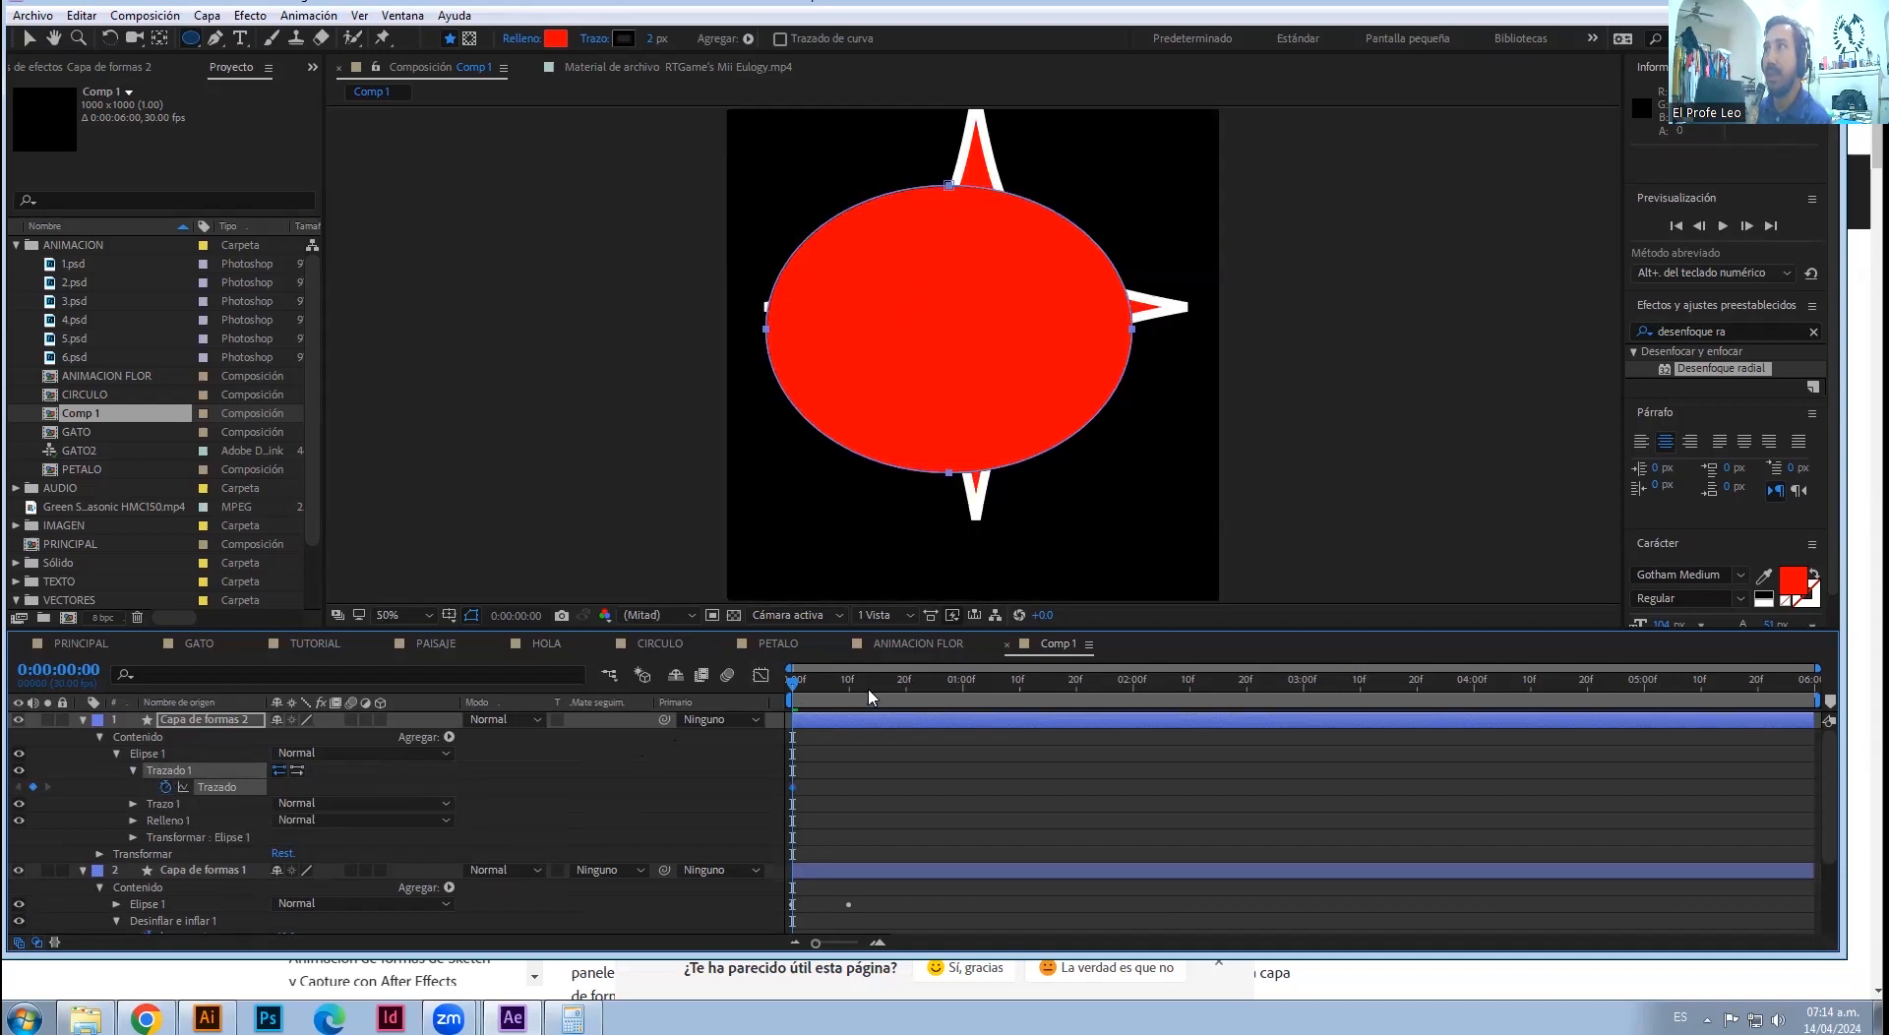
pyautogui.press('v')
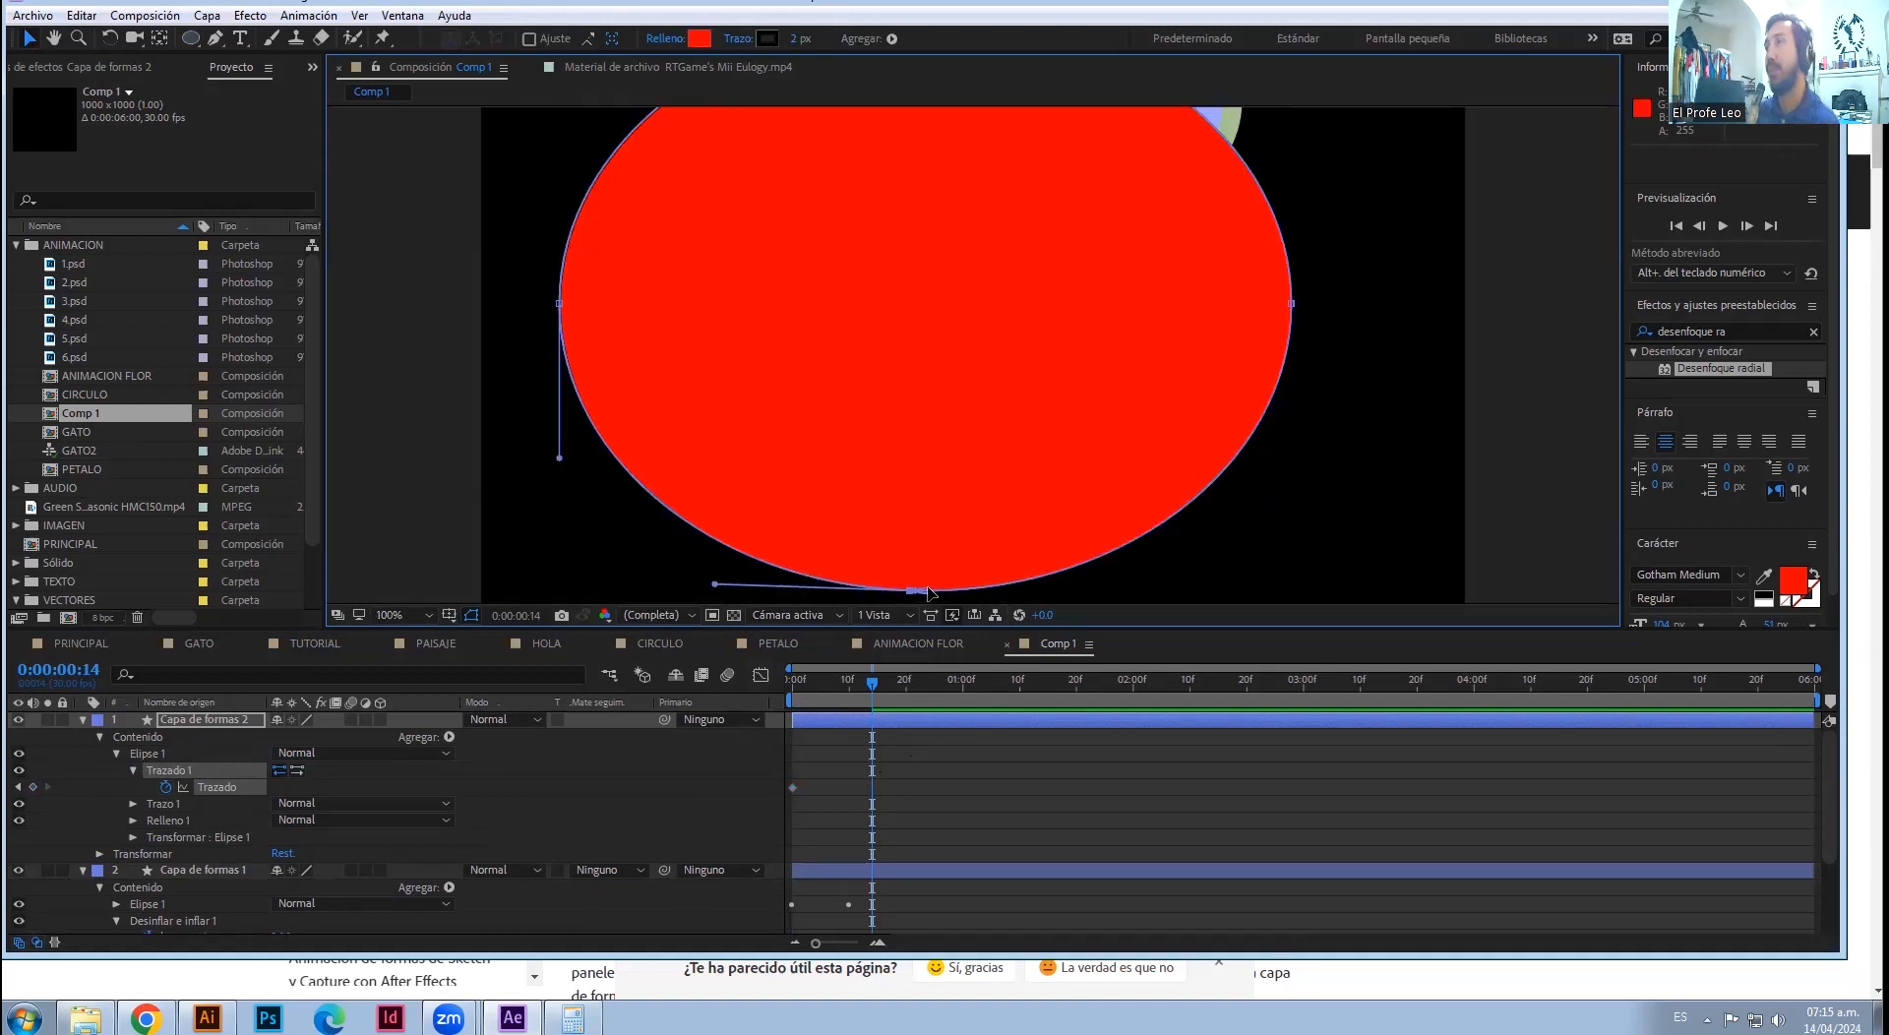
pyautogui.rightClick(557, 315)
pyautogui.click(549, 312)
pyautogui.click(549, 313)
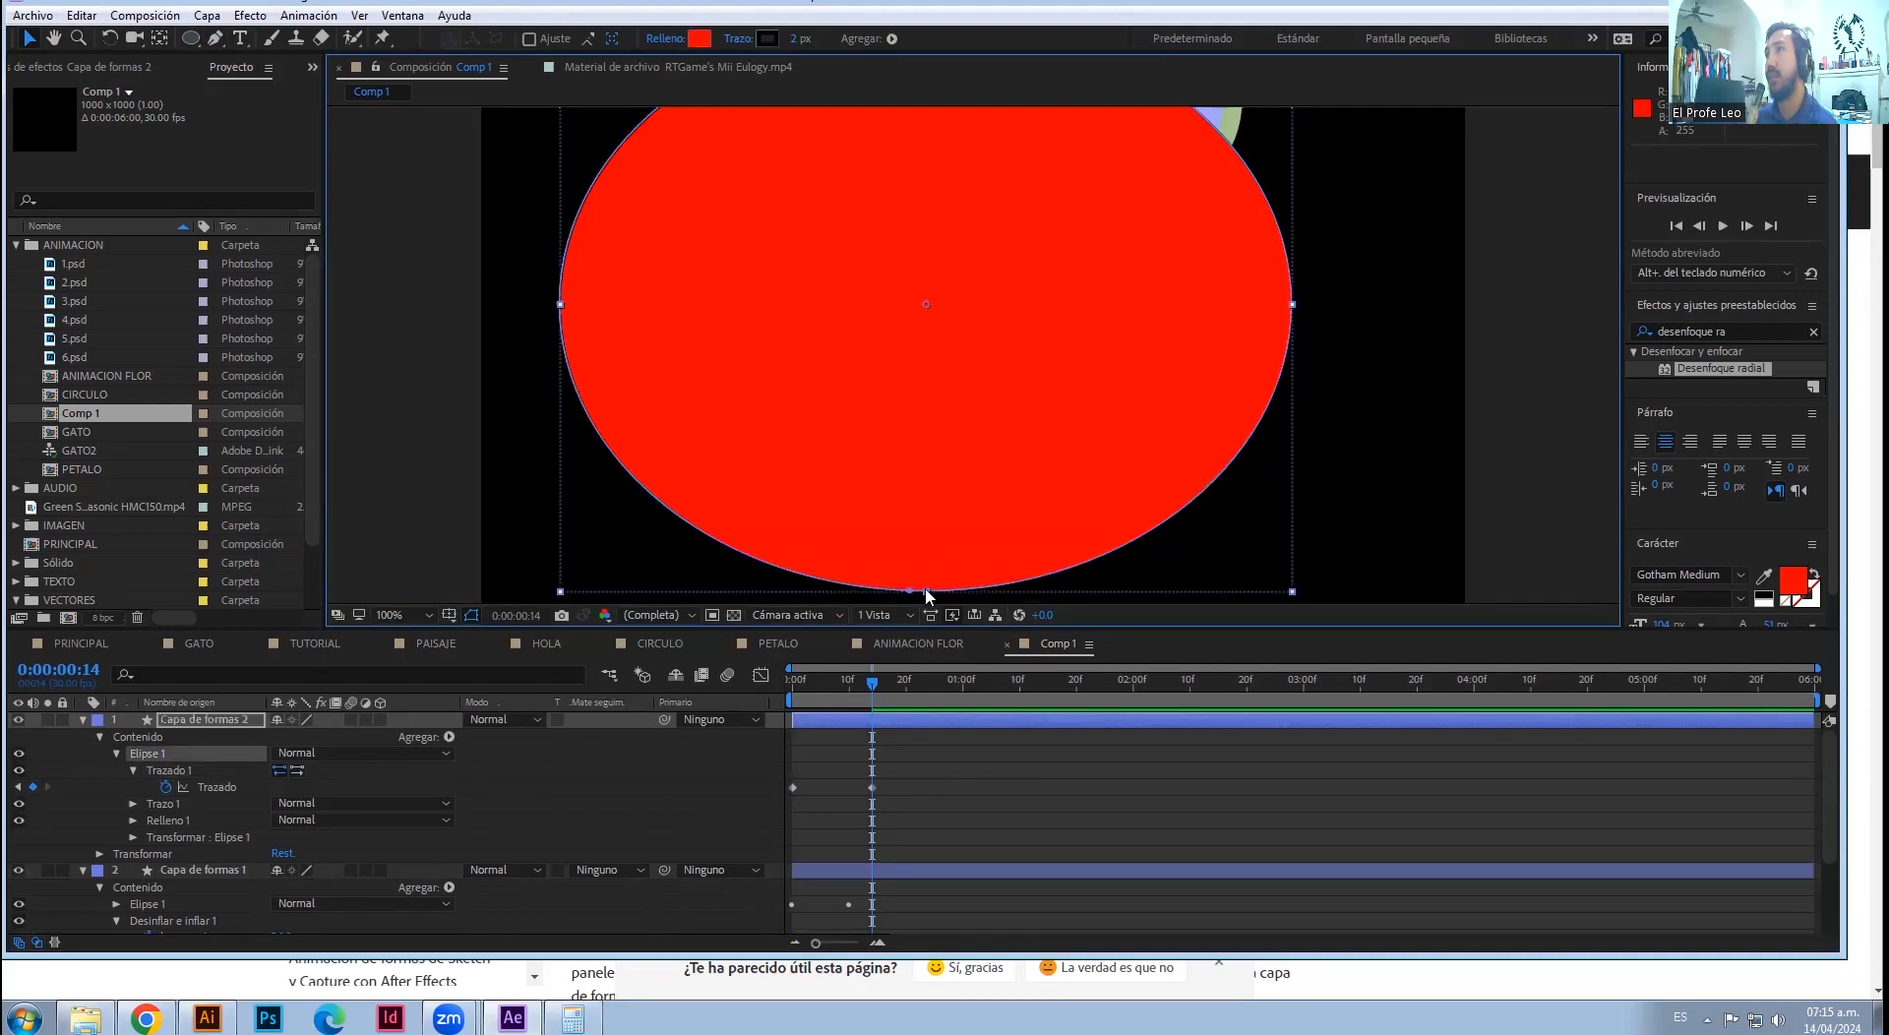
pyautogui.rightClick(929, 595)
pyautogui.click(926, 594)
pyautogui.rightClick(925, 595)
pyautogui.click(923, 597)
pyautogui.click(925, 593)
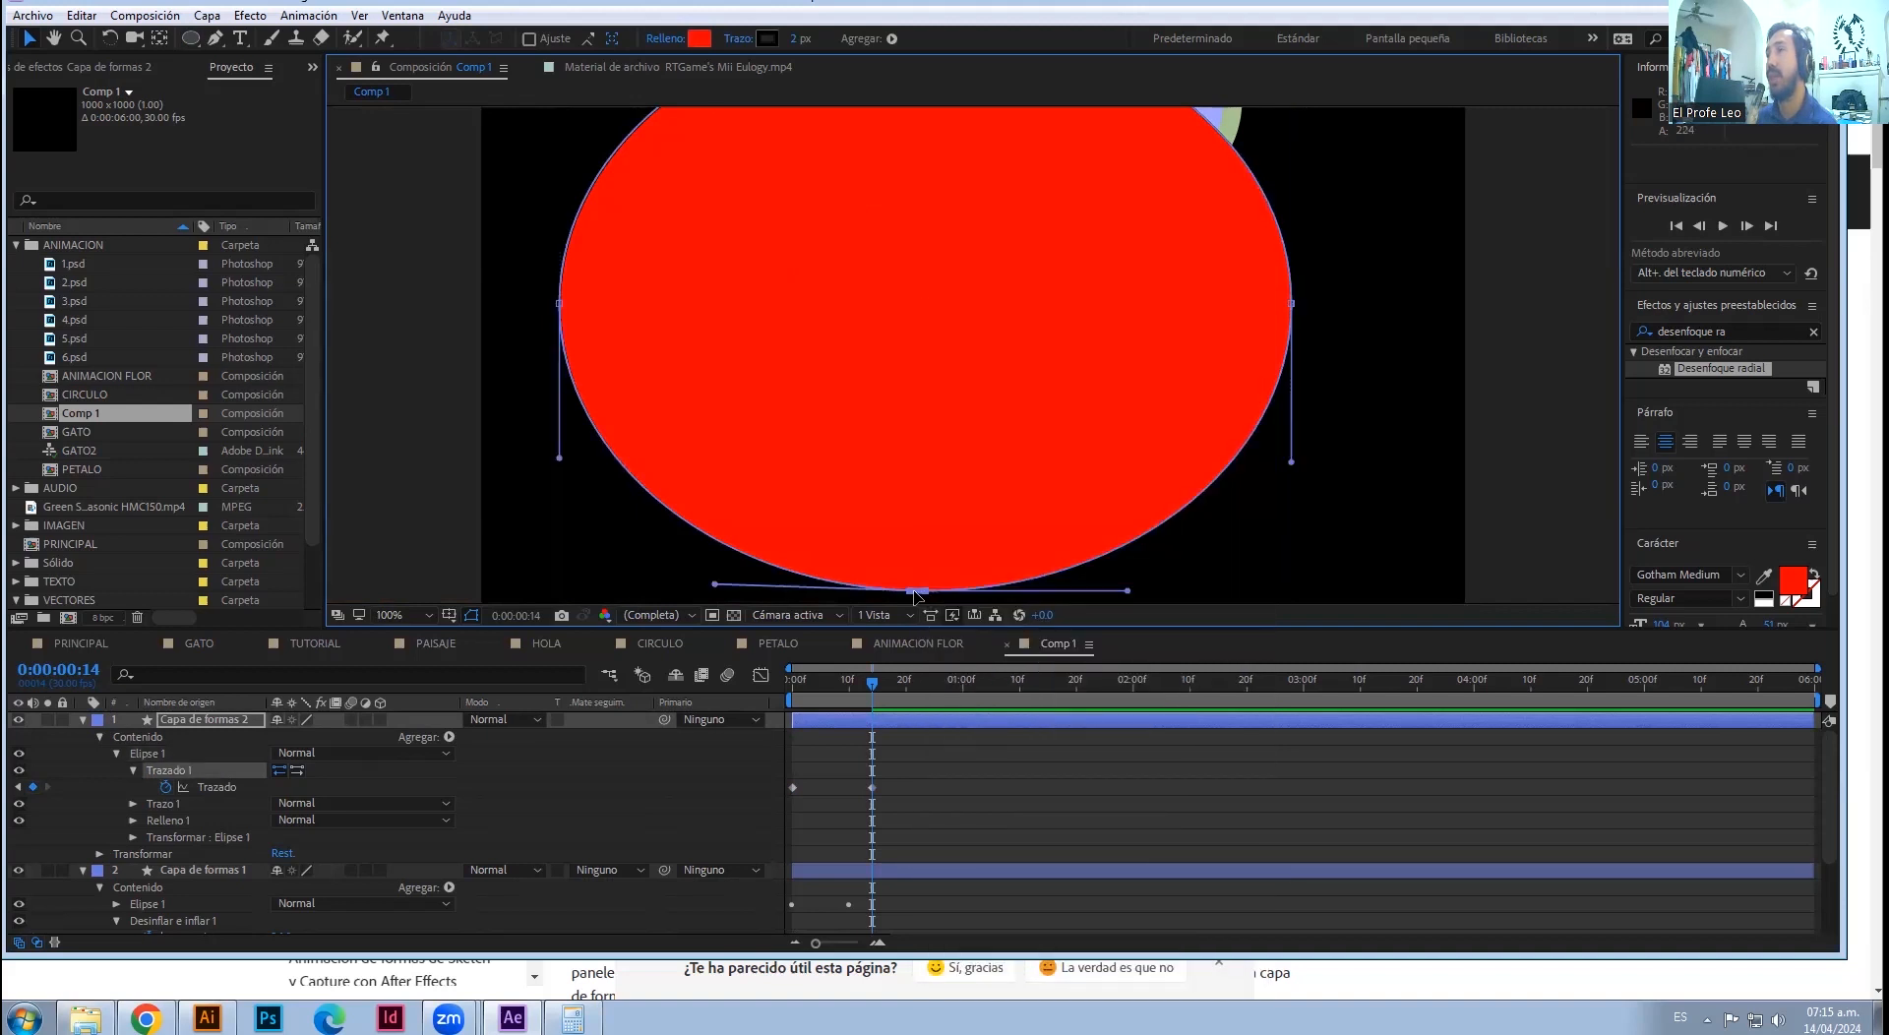
pyautogui.moveTo(928, 594); pyautogui.dragTo(932, 279)
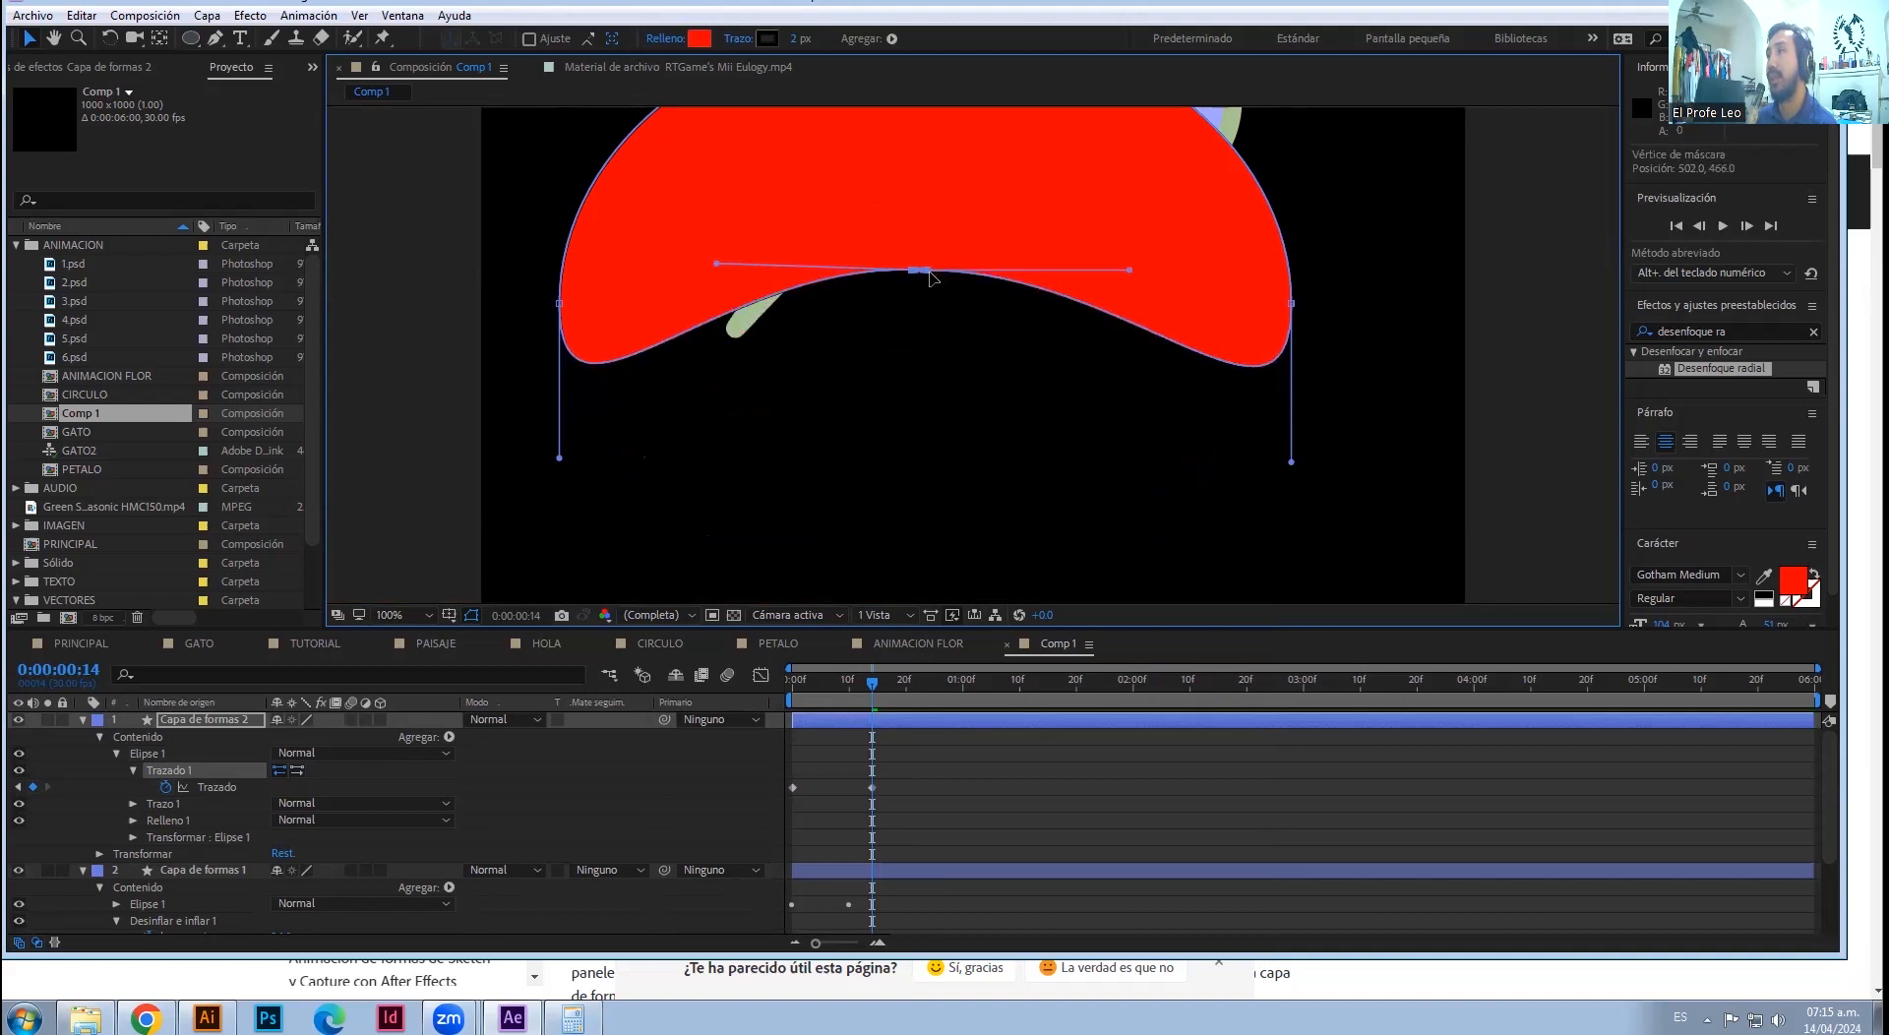
# - Add a Trazado keyframe at 0:00:01:06 and move the red shape's right vertex down and outward to about 1014, 724
pyautogui.moveTo(873, 683); pyautogui.dragTo(997, 701)
pyautogui.hotkey('ctrl', 'z')
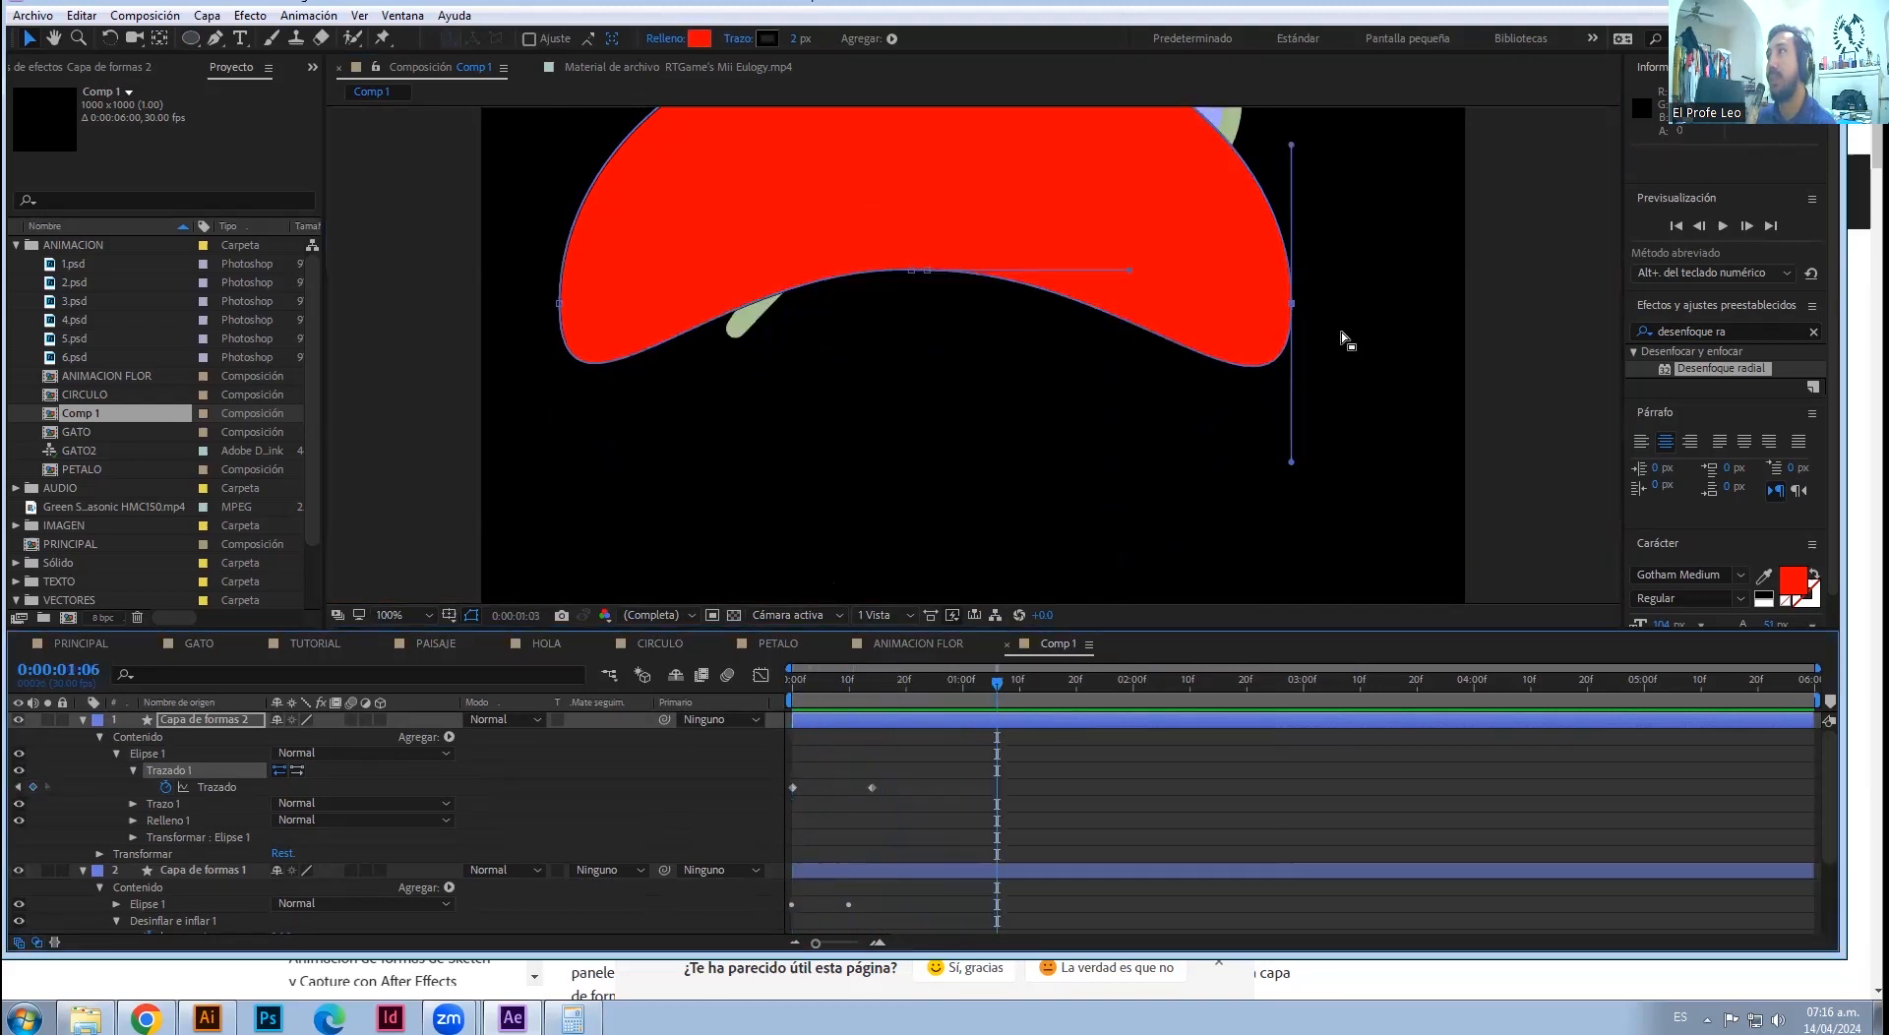
pyautogui.click(32, 787)
pyautogui.click(1293, 306)
pyautogui.click(1297, 312)
pyautogui.click(1197, 344)
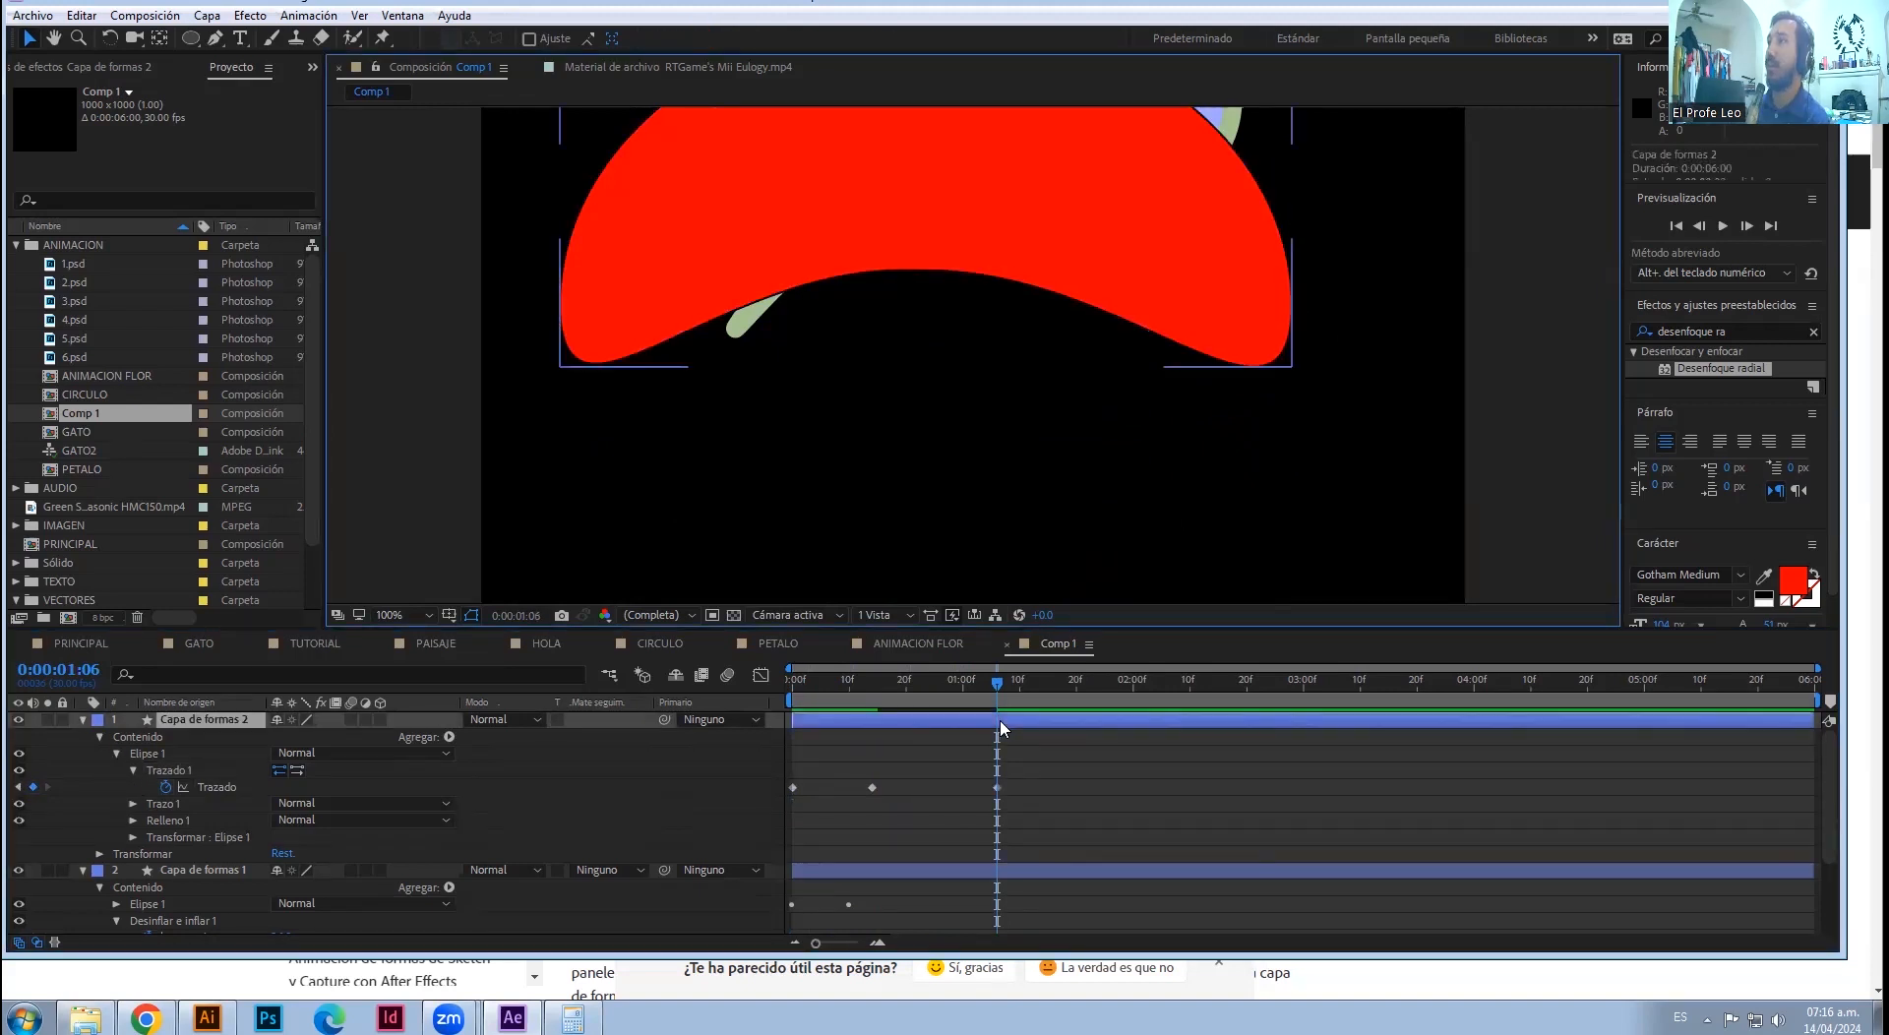
pyautogui.doubleClick(1288, 271)
pyautogui.click(1292, 306)
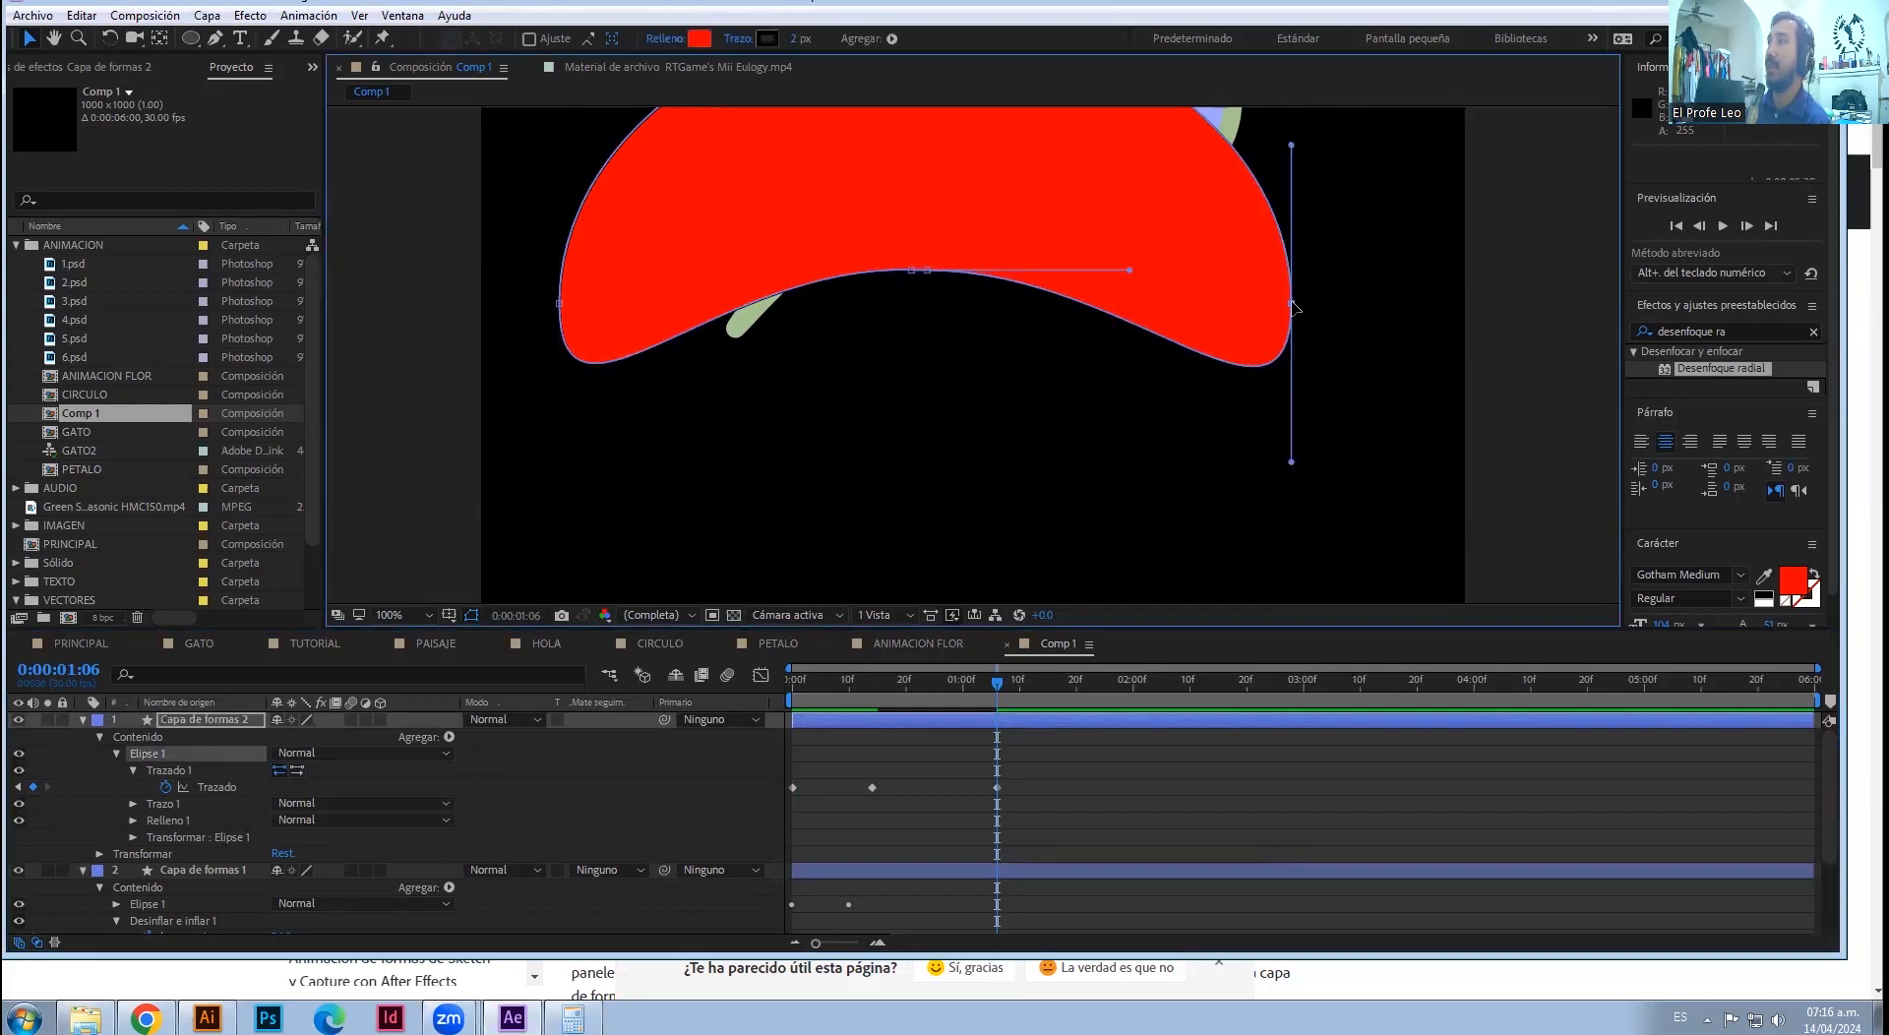
pyautogui.moveTo(1293, 306); pyautogui.dragTo(1431, 524)
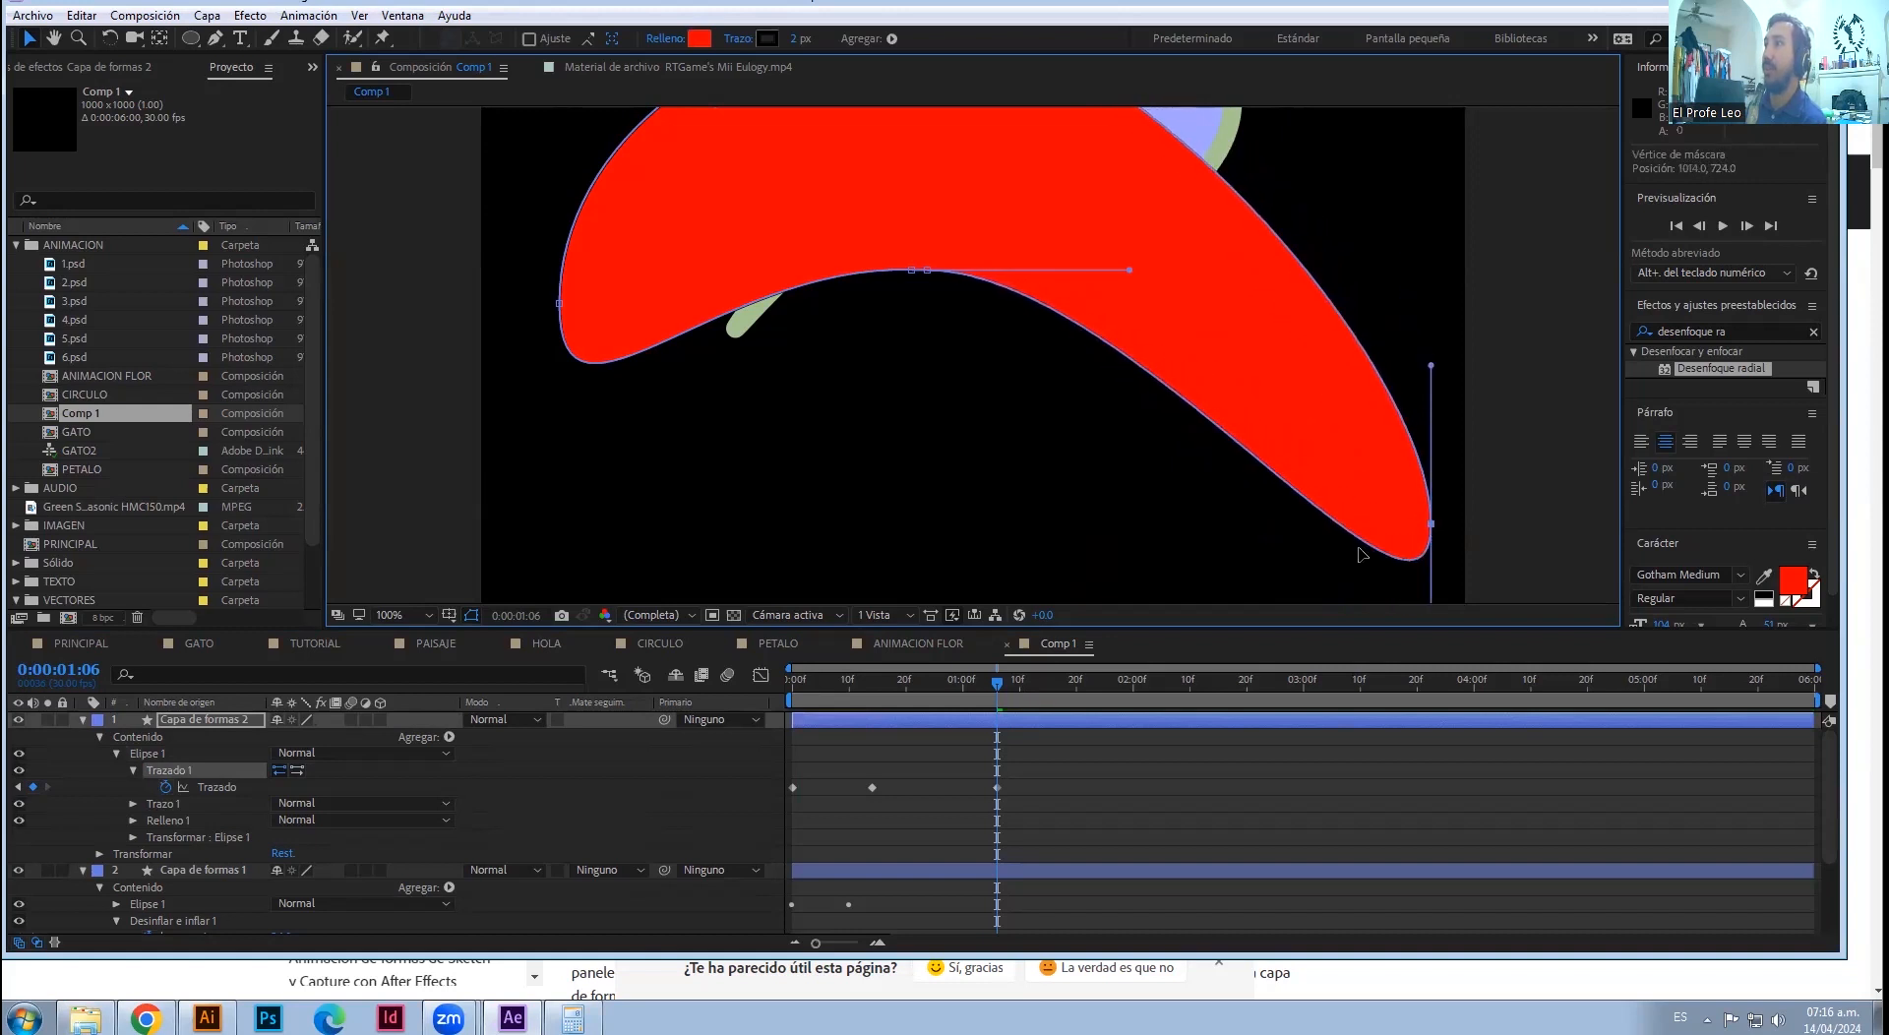
# - Show the whole composition and add a third shape layer to Comp 1
pyautogui.moveTo(998, 689)
pyautogui.mouseDown()
pyautogui.moveTo(803, 679)
pyautogui.moveTo(1014, 677)
pyautogui.moveTo(792, 677)
pyautogui.moveTo(997, 675)
pyautogui.mouseUp()
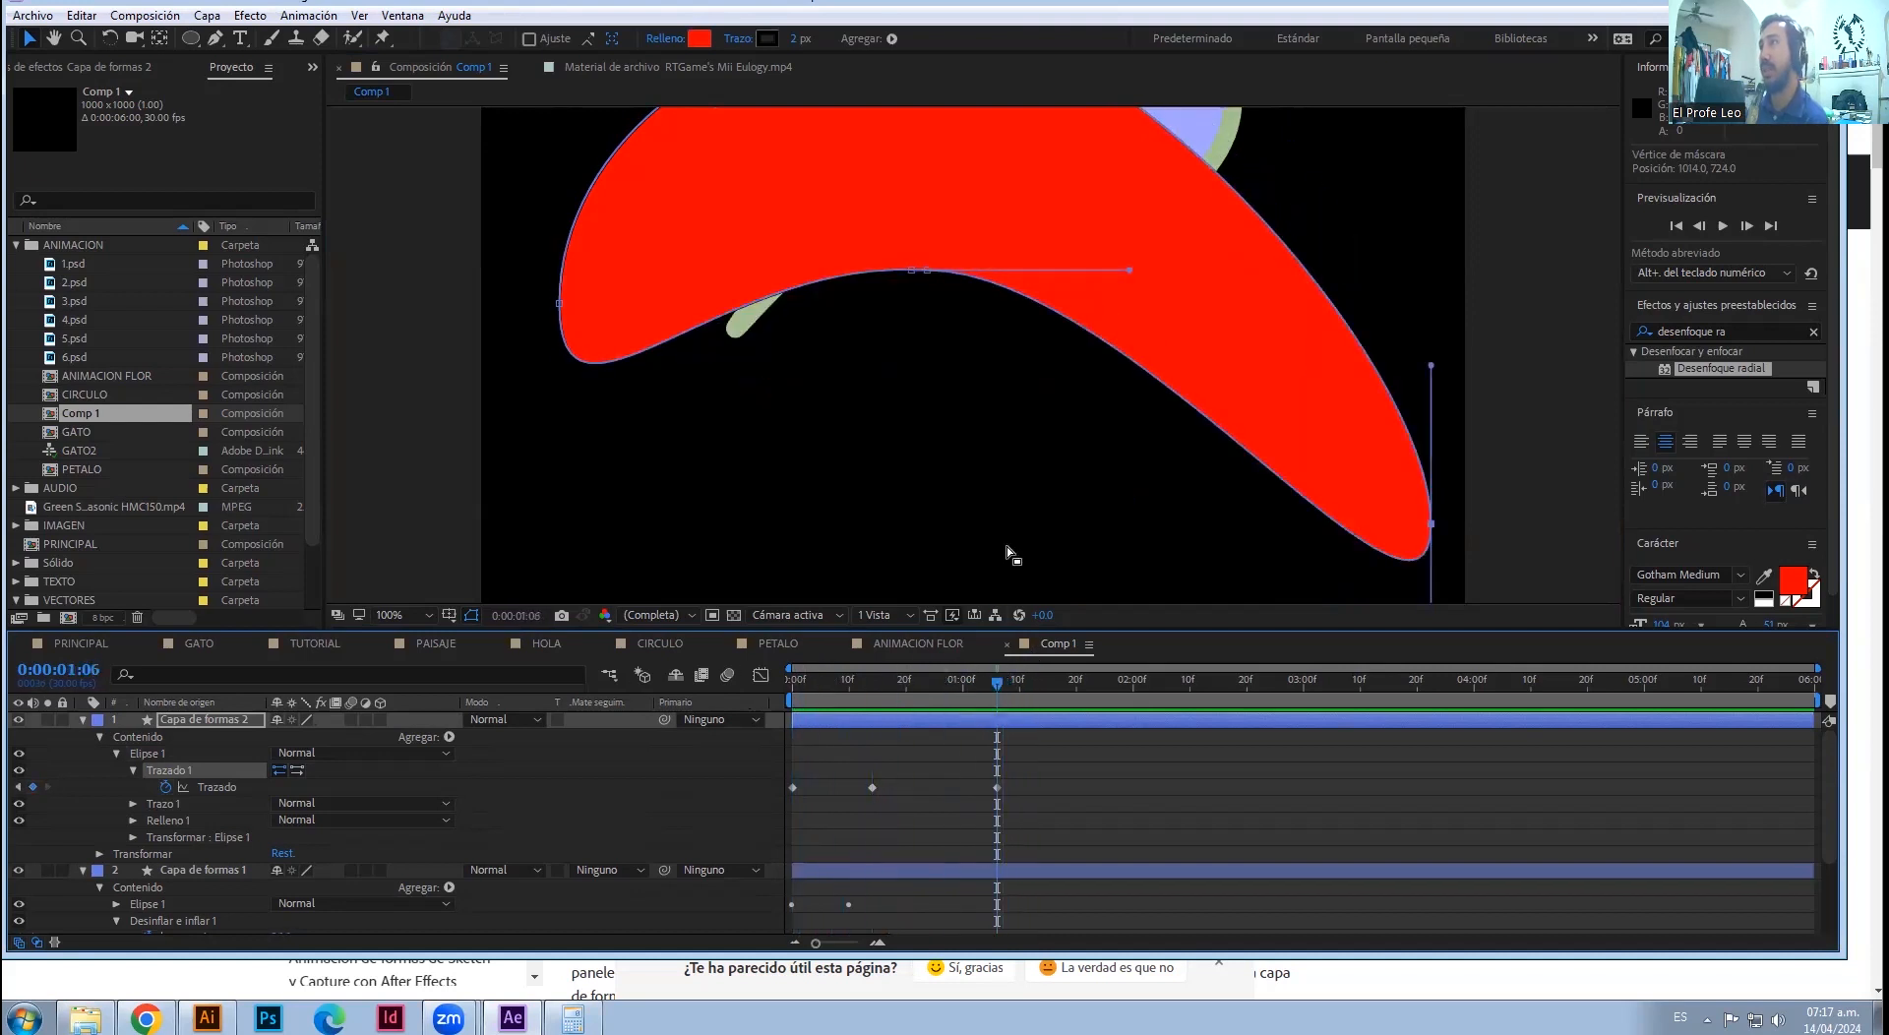
pyautogui.hotkey('shift', '/')
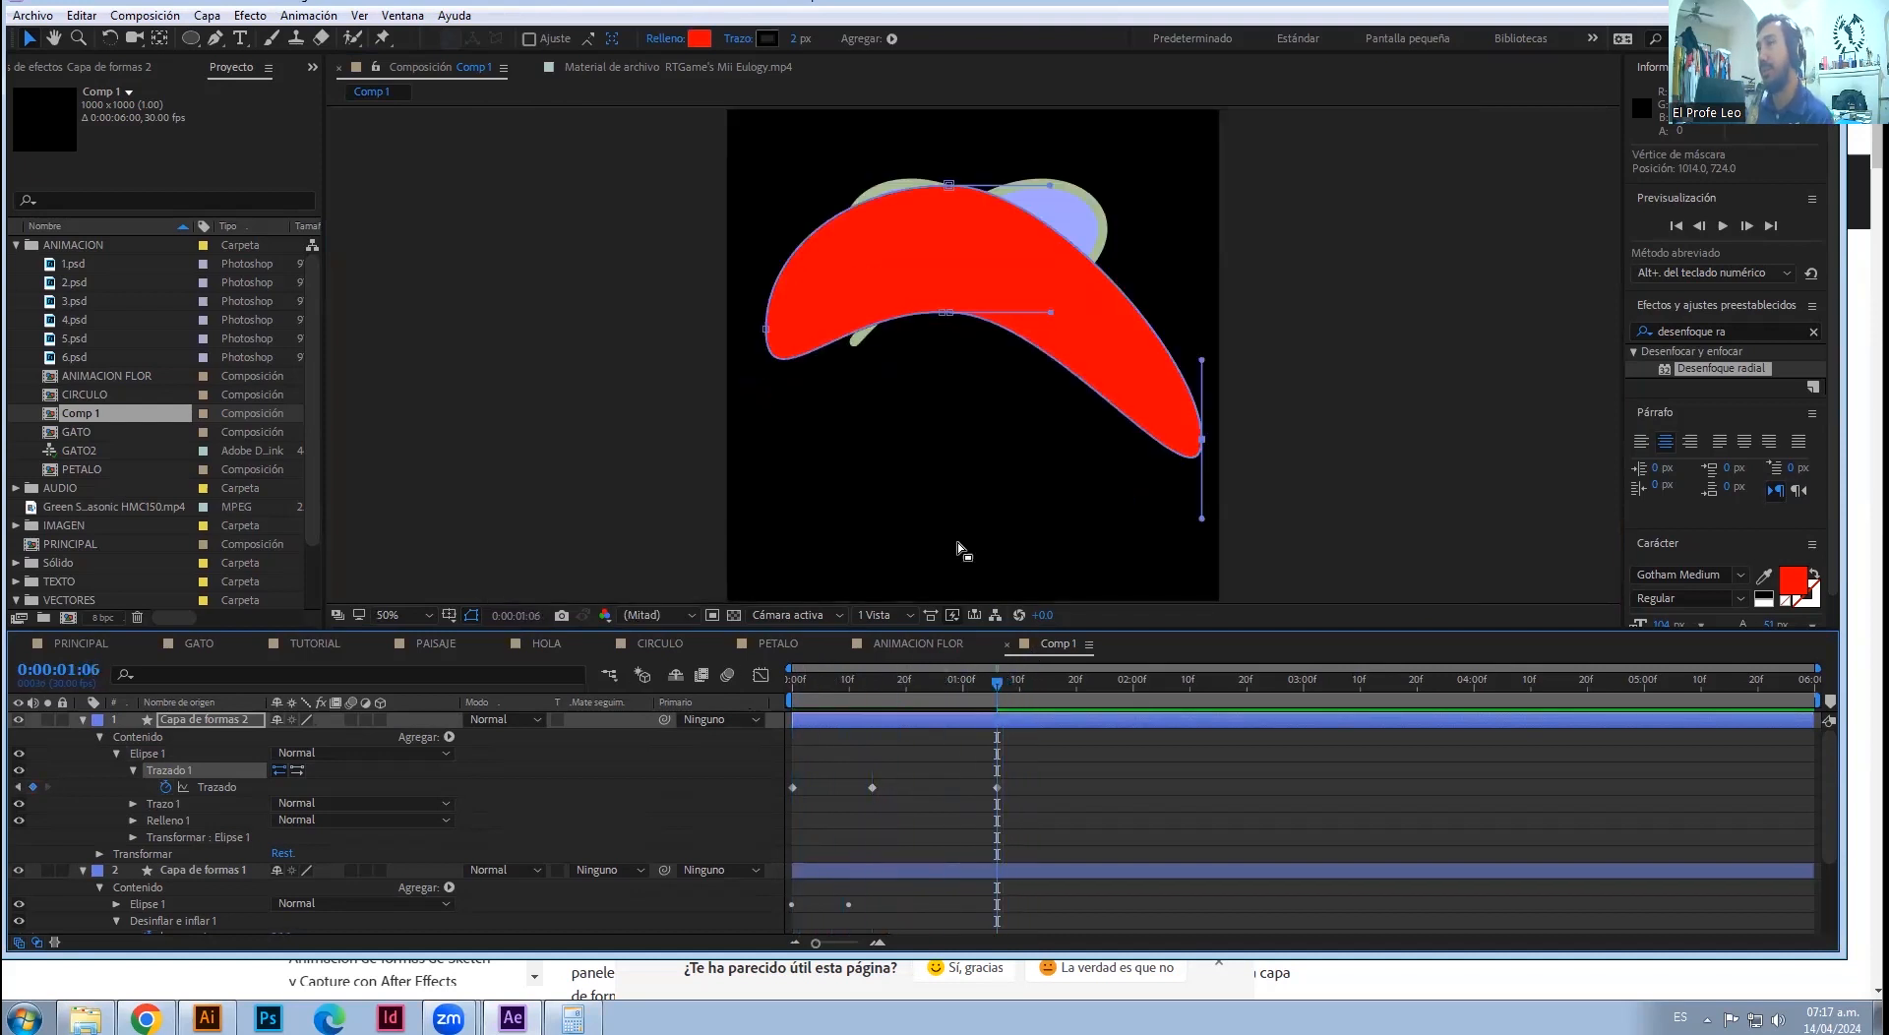
pyautogui.rightClick(557, 746)
pyautogui.moveTo(708, 761)
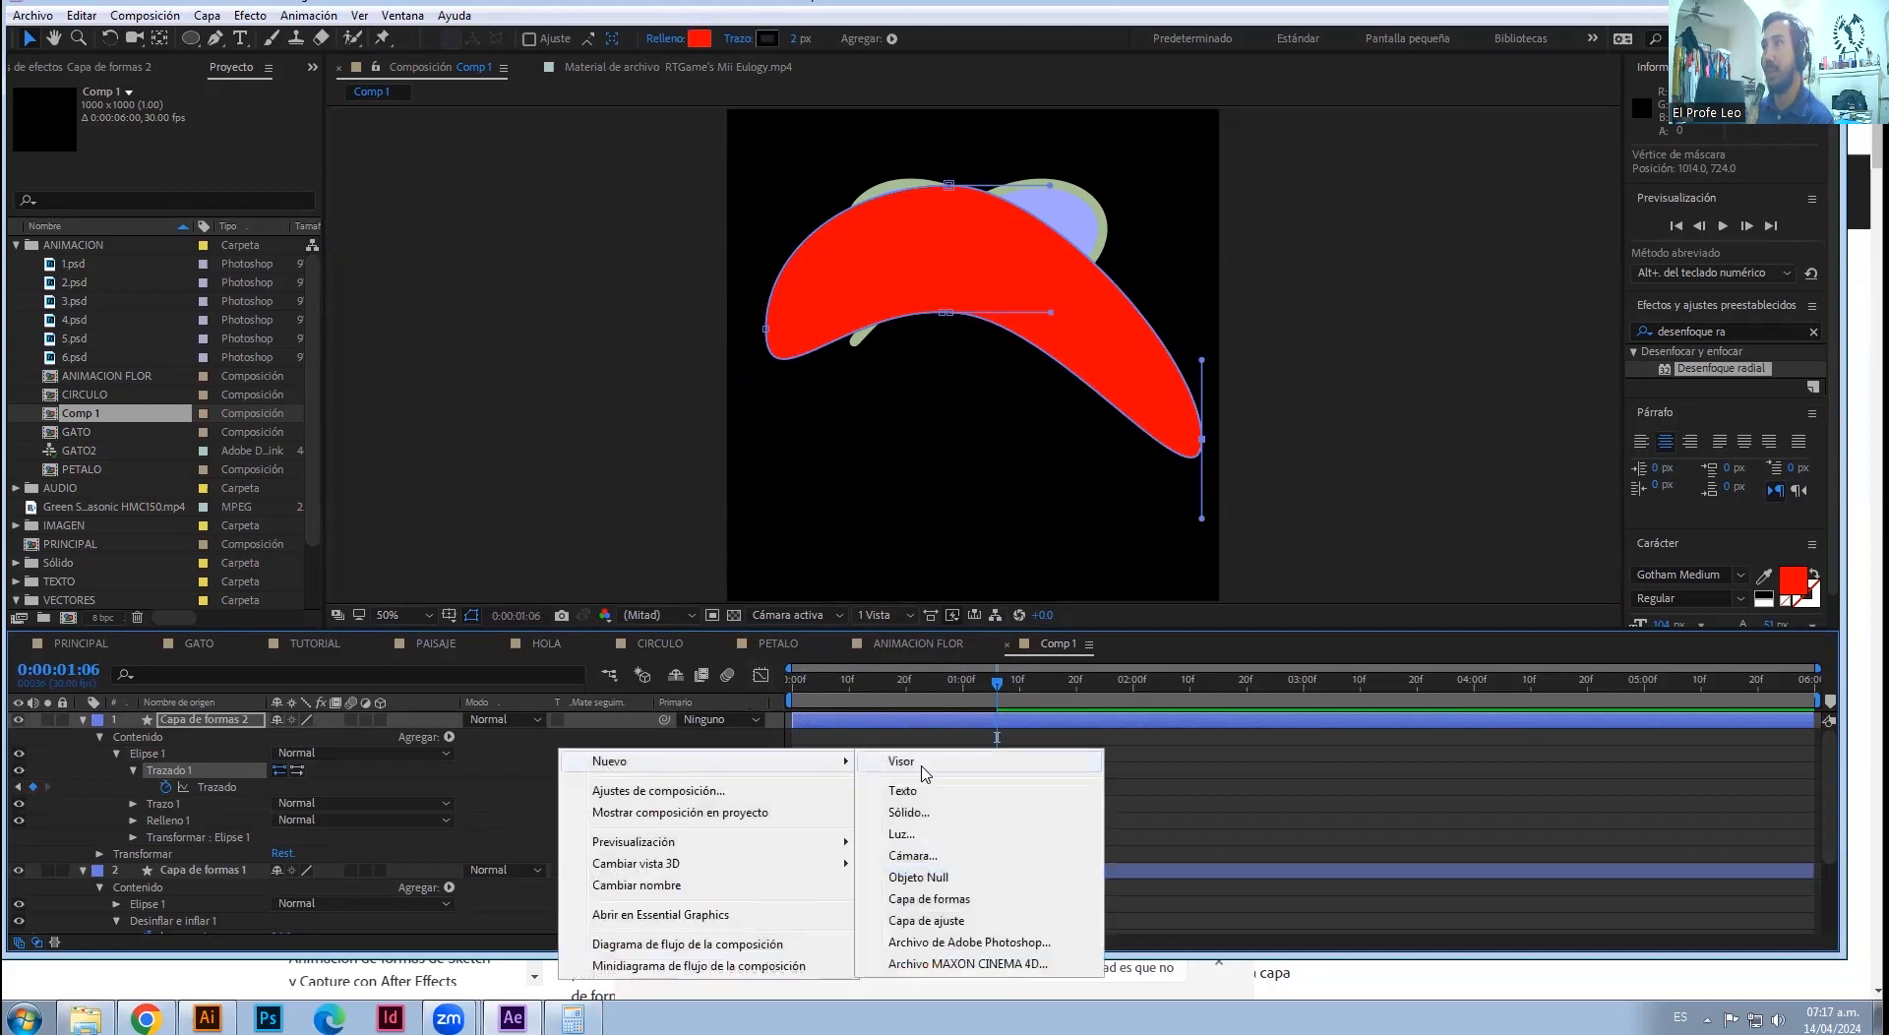
pyautogui.click(947, 901)
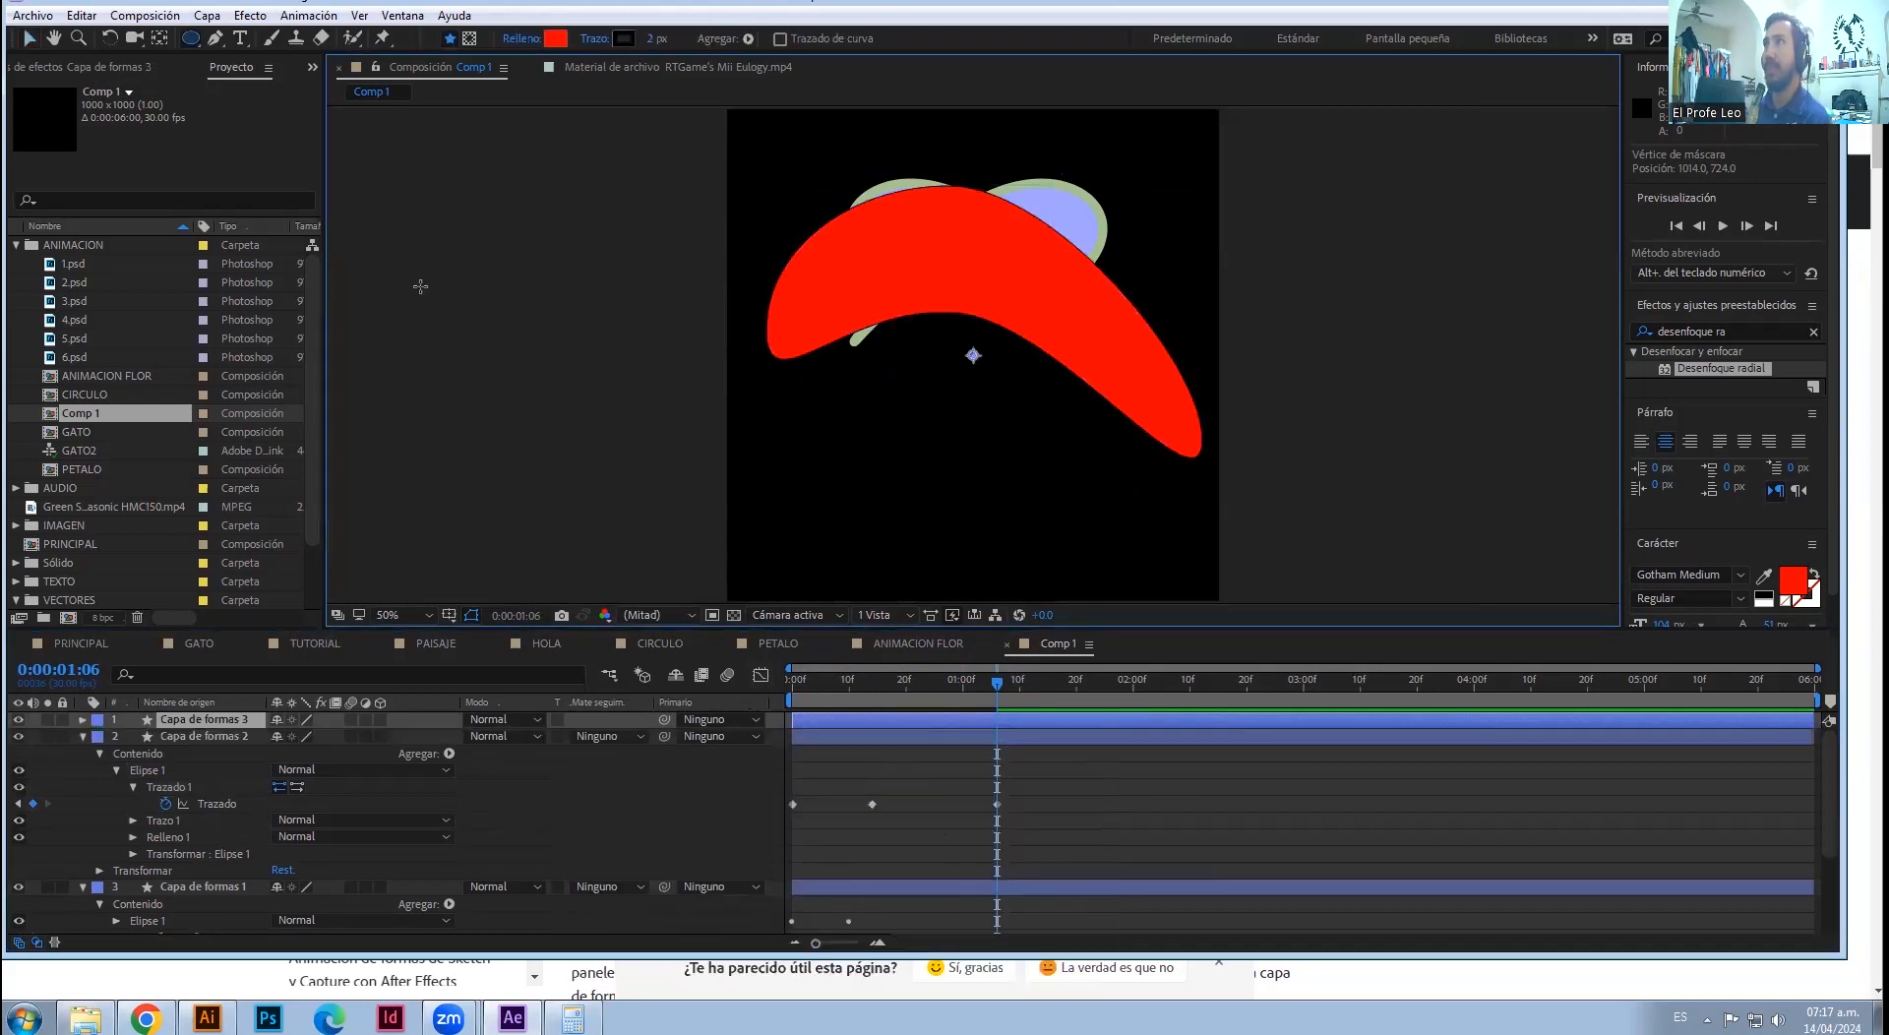
# - Add a Poliestrella path and a Relleno to the contents of Capa de formas 3
pyautogui.click(85, 719)
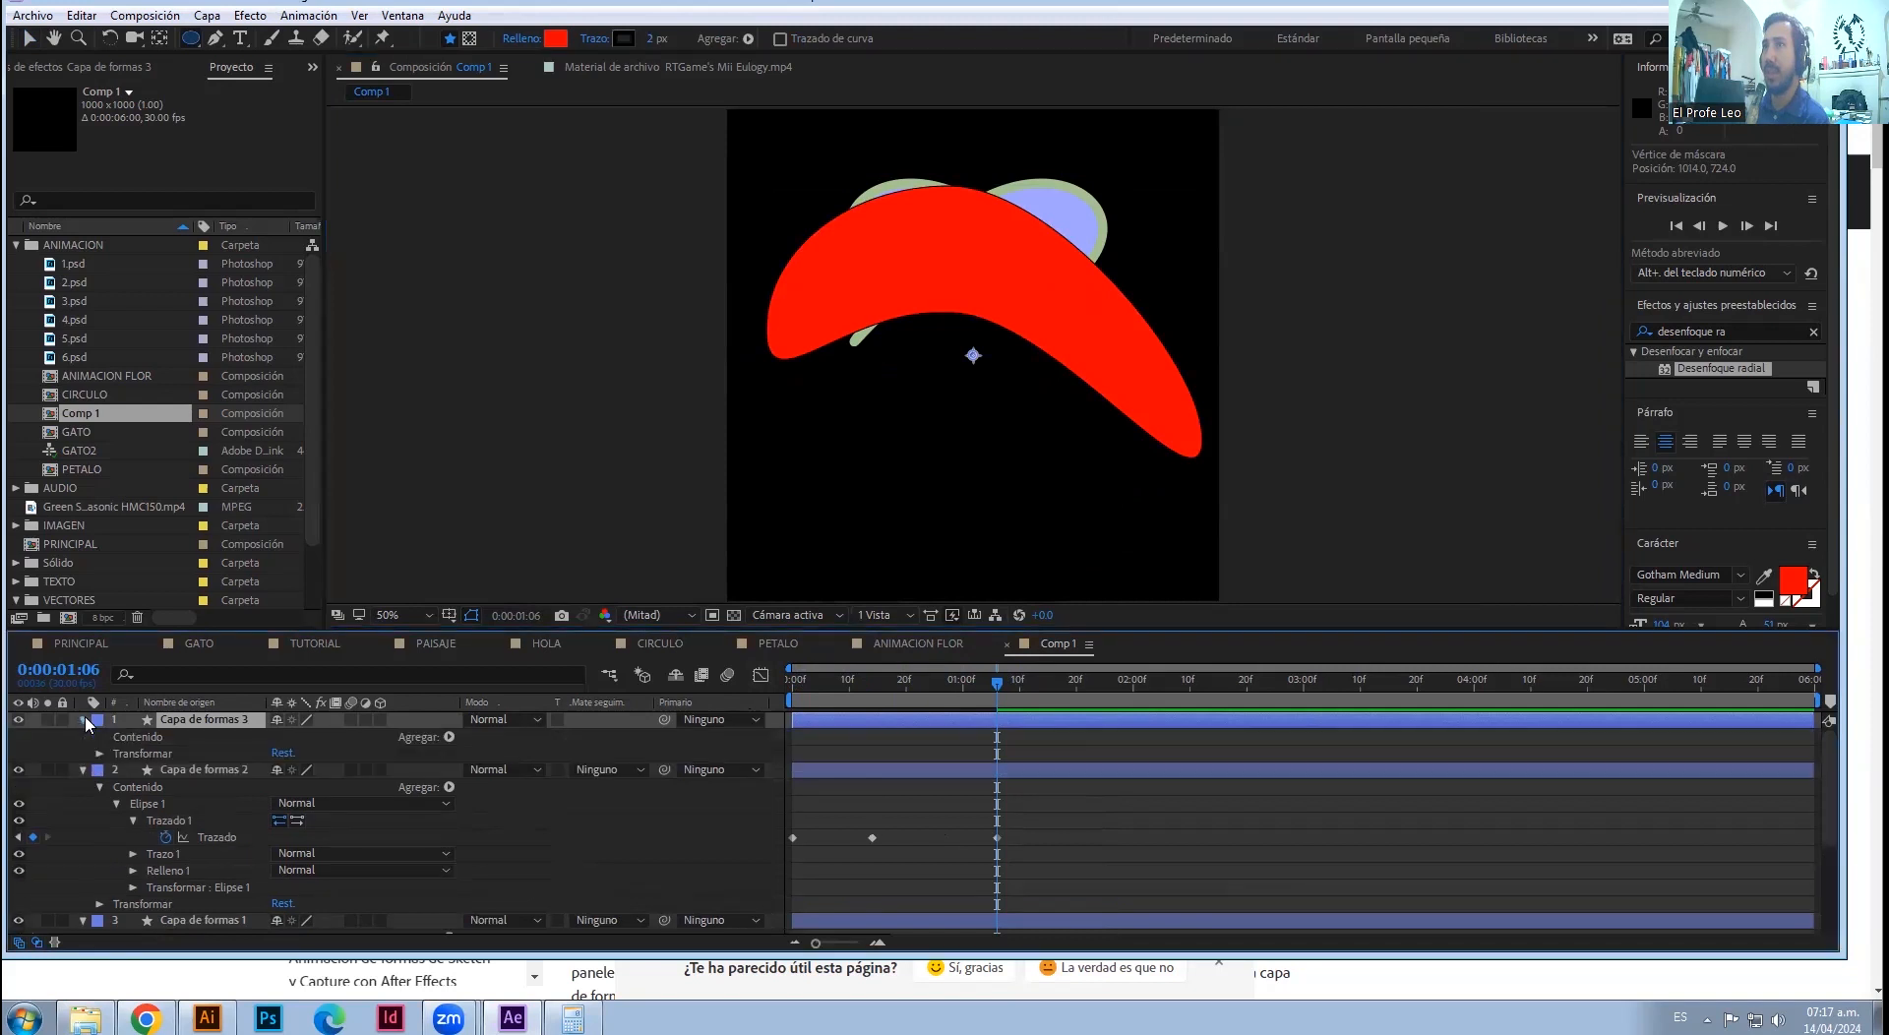
pyautogui.click(448, 737)
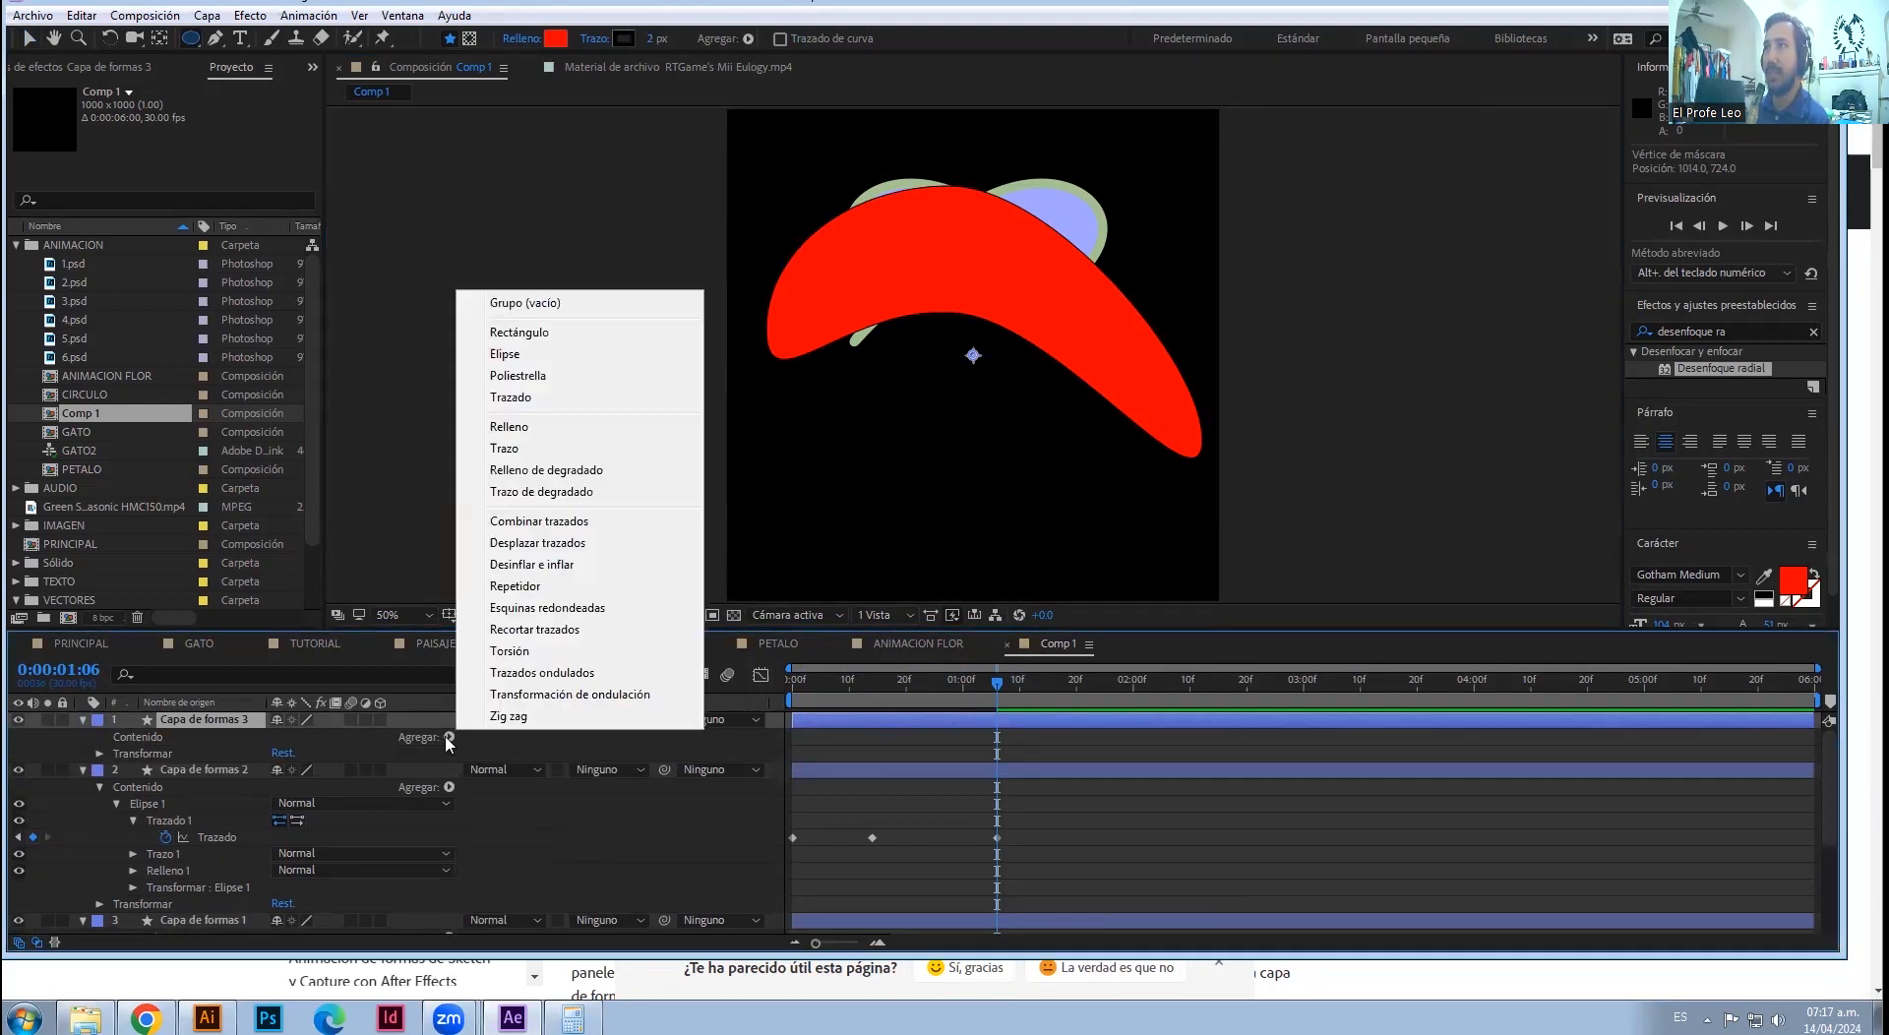
pyautogui.click(522, 375)
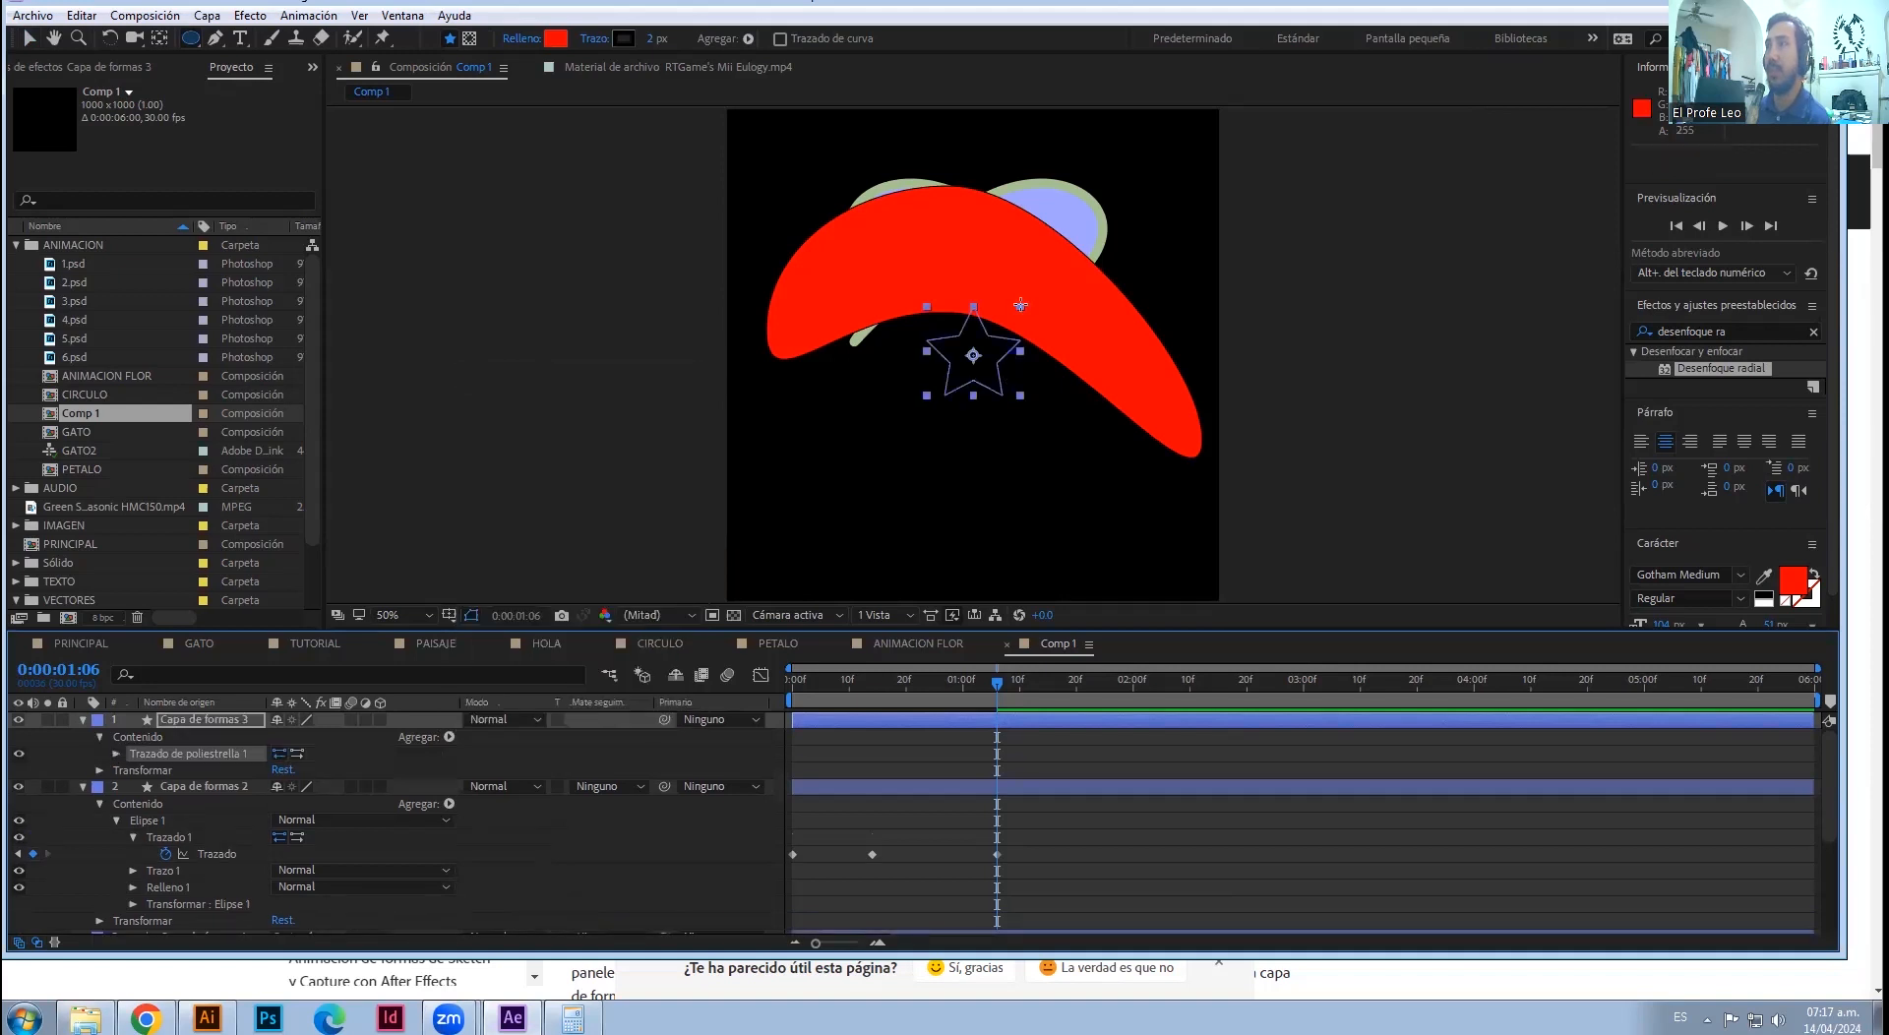
pyautogui.click(556, 38)
pyautogui.click(193, 756)
pyautogui.click(1216, 518)
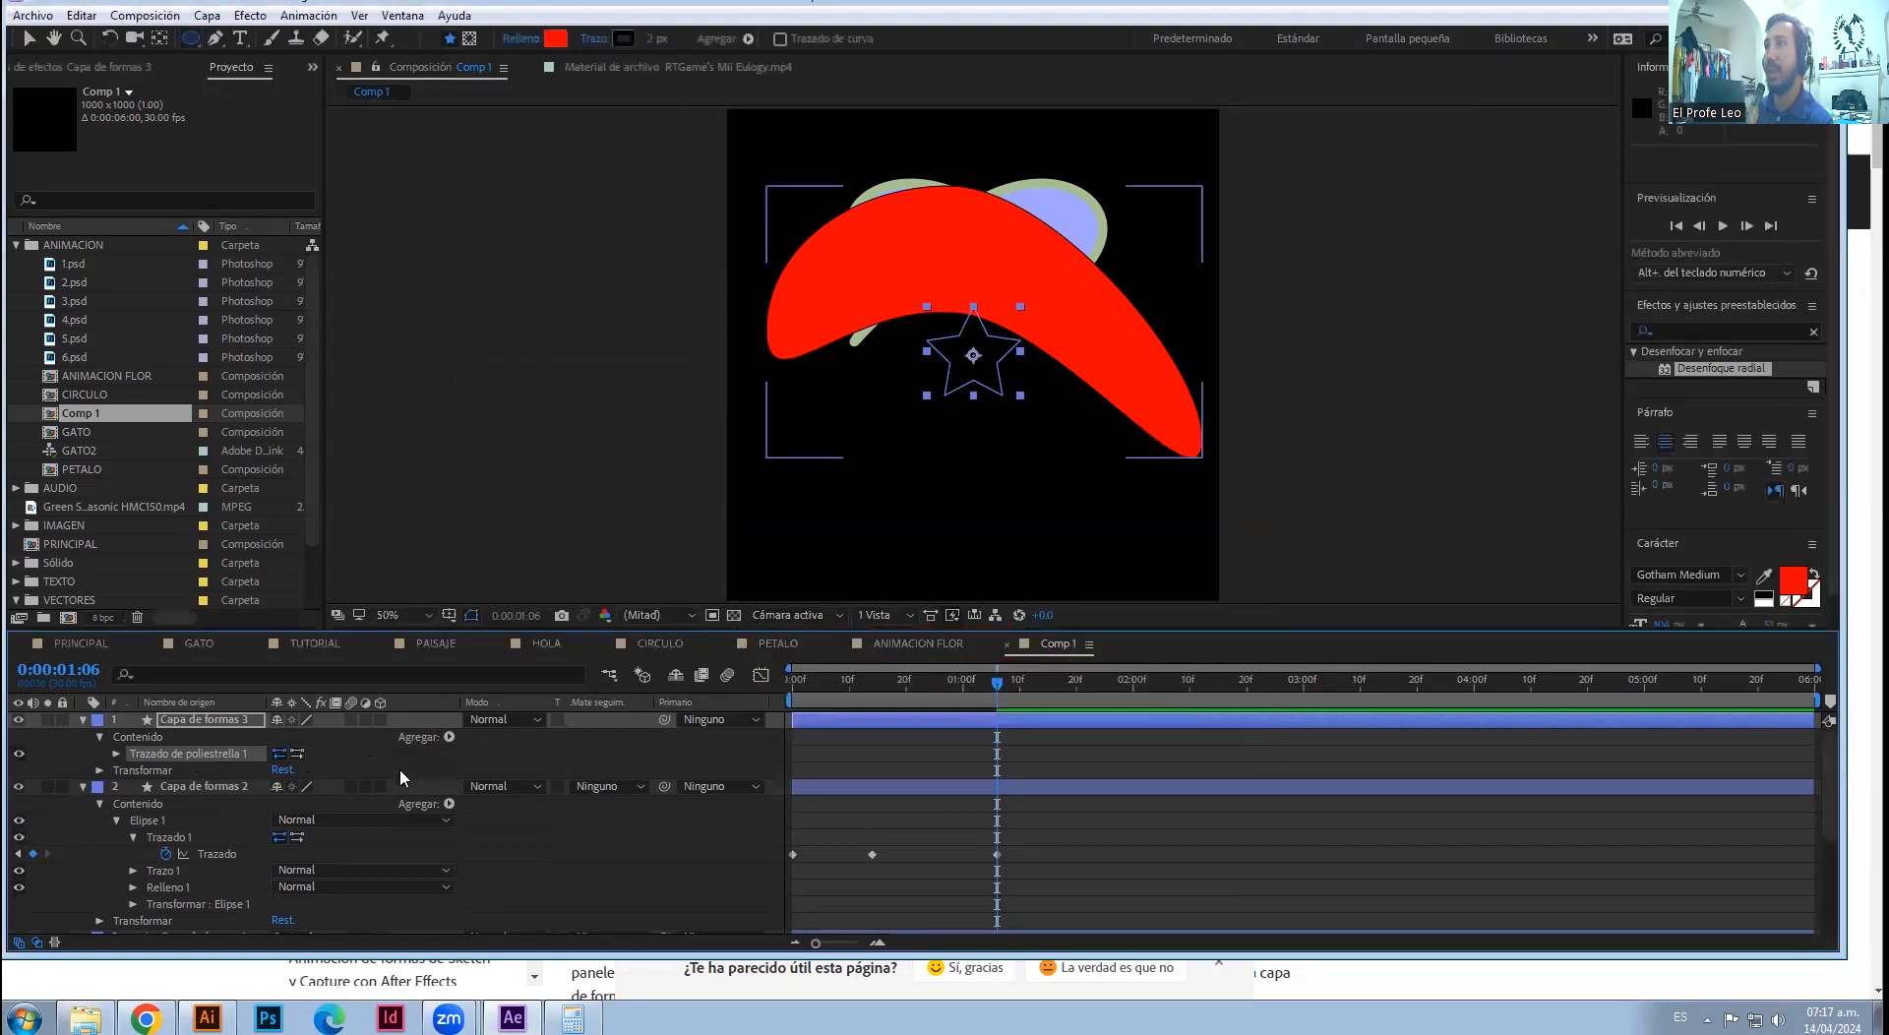
pyautogui.click(448, 737)
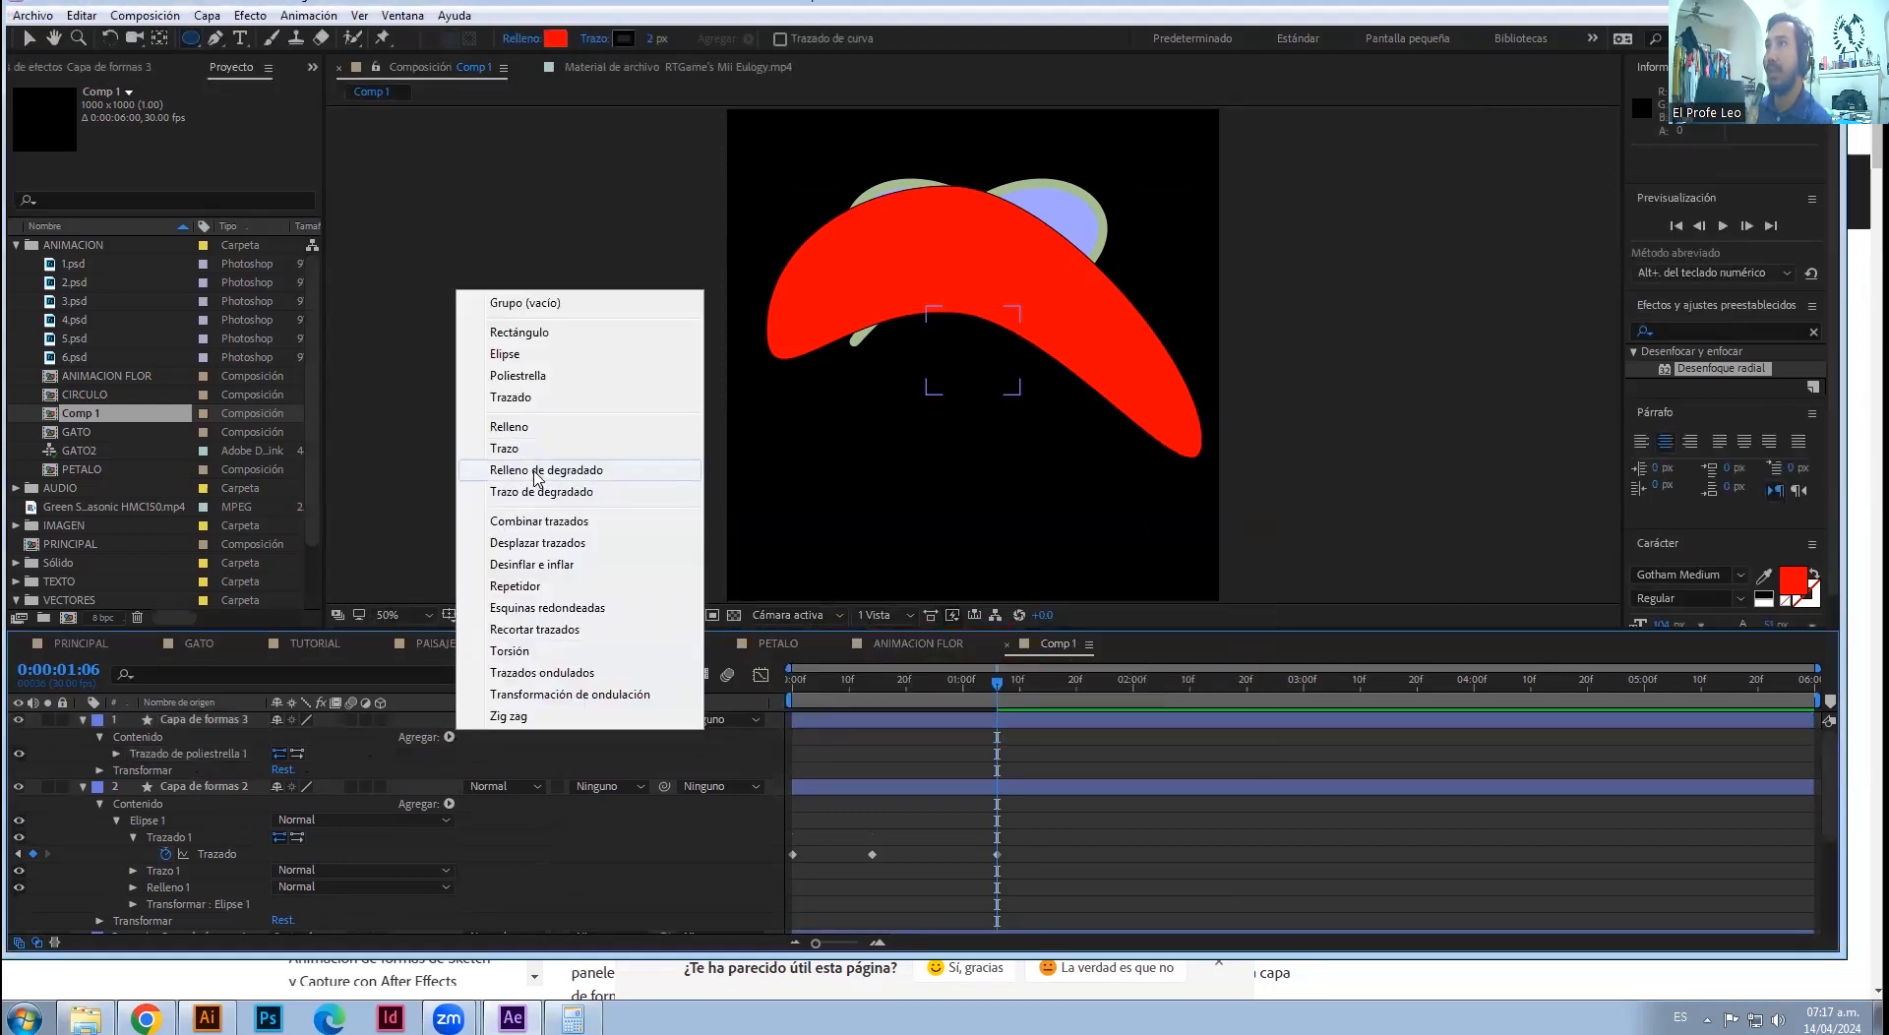
pyautogui.click(531, 426)
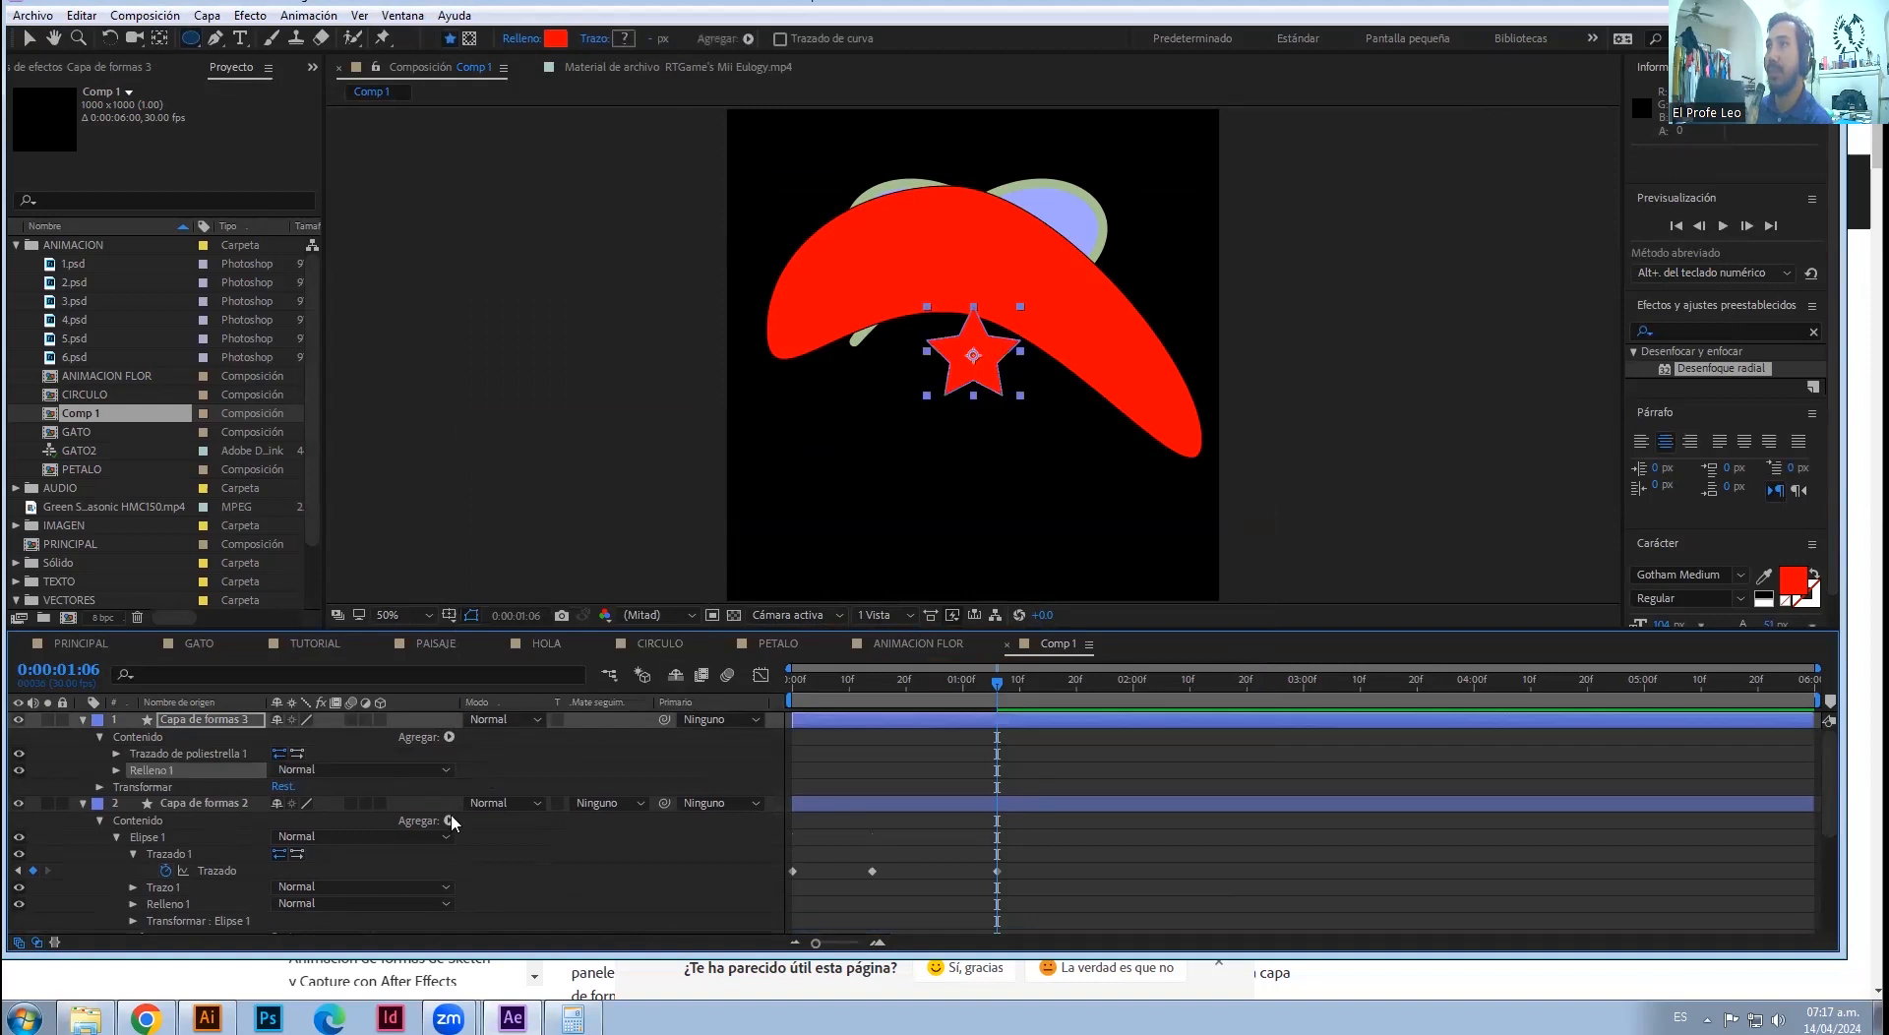
# - Set the star's Relleno 1 colour to green 54CB1A
pyautogui.click(116, 771)
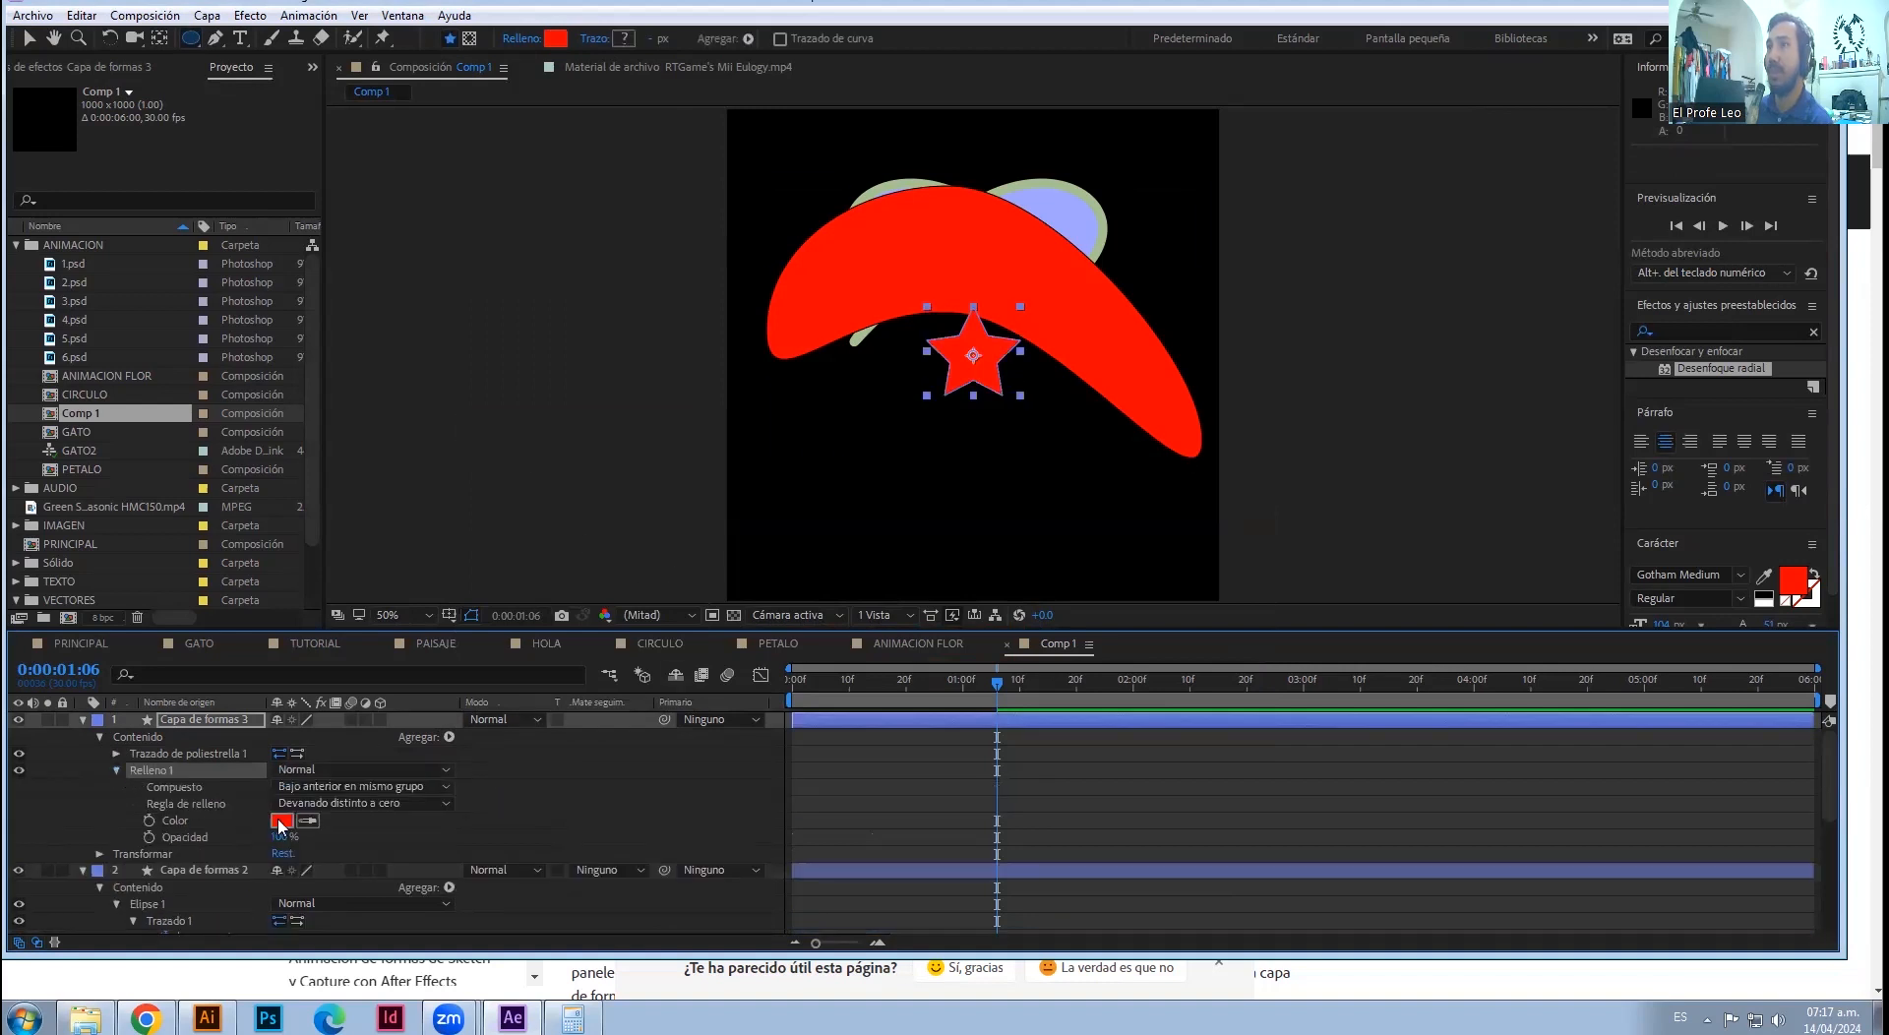
pyautogui.click(279, 822)
pyautogui.click(1036, 665)
pyautogui.moveTo(961, 589); pyautogui.dragTo(983, 513)
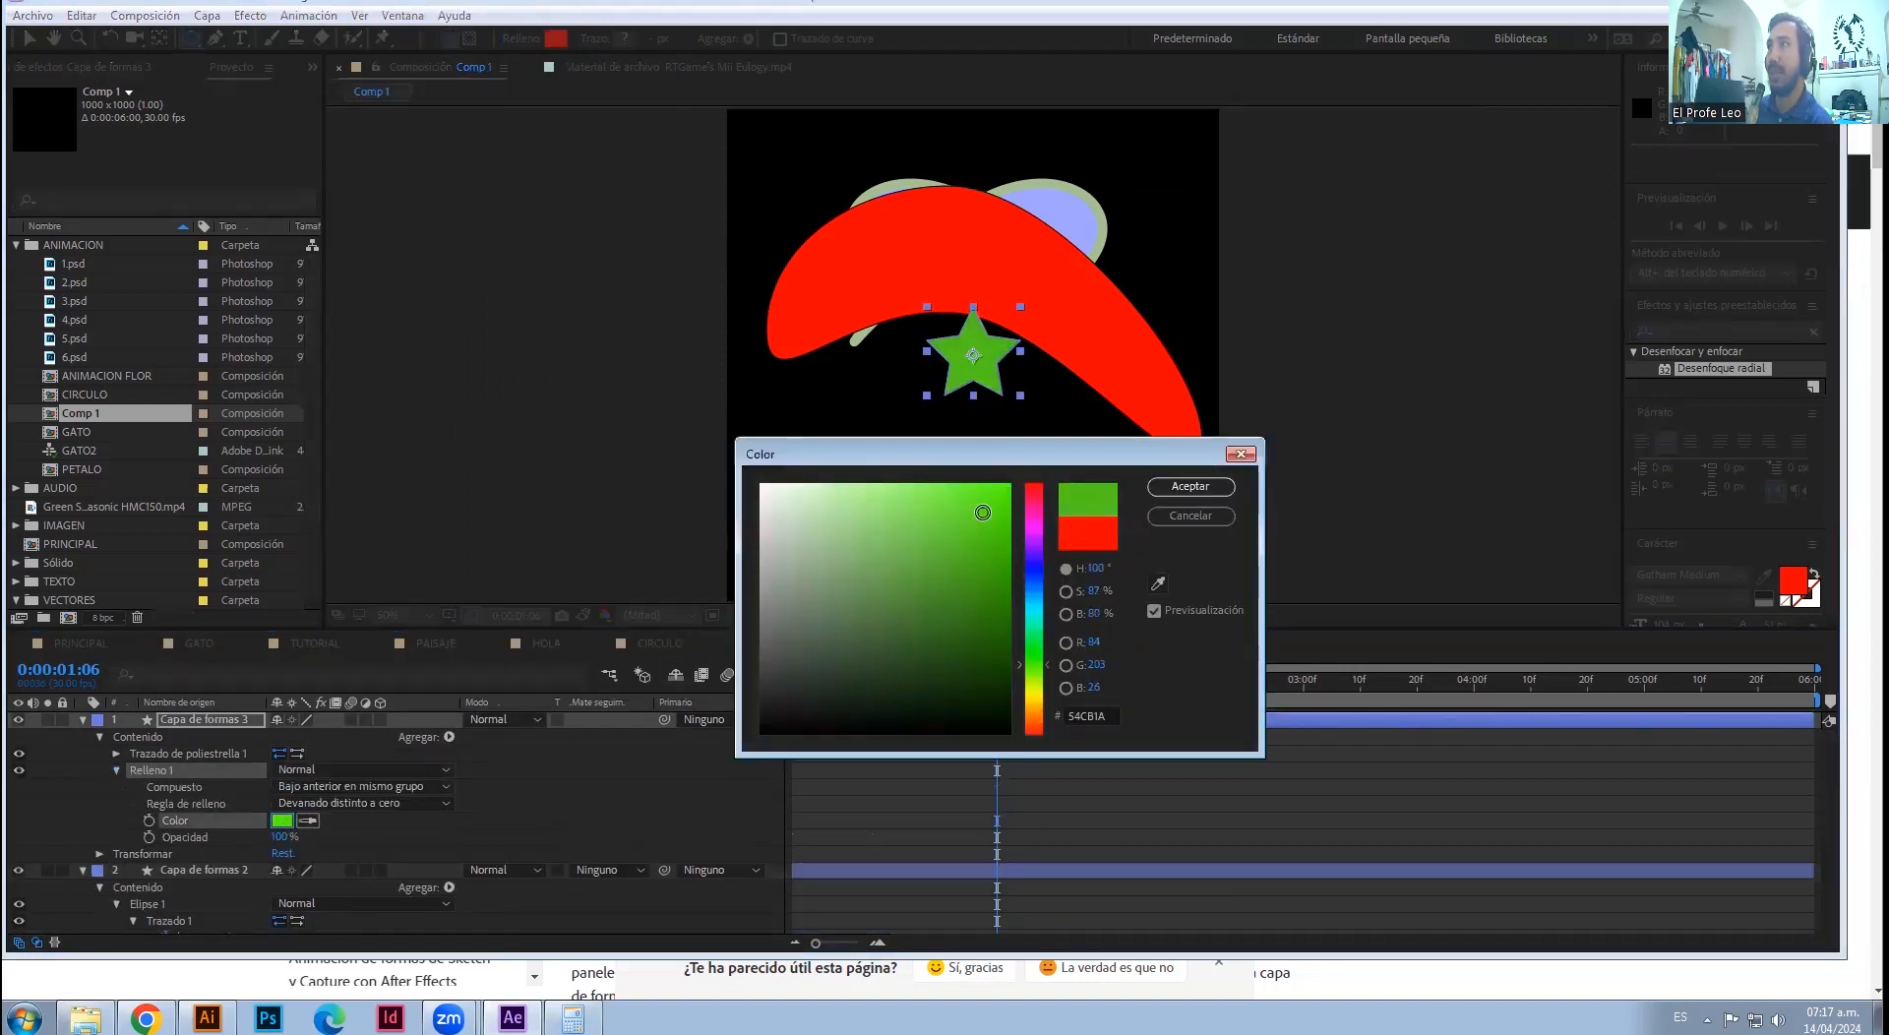
pyautogui.click(1190, 486)
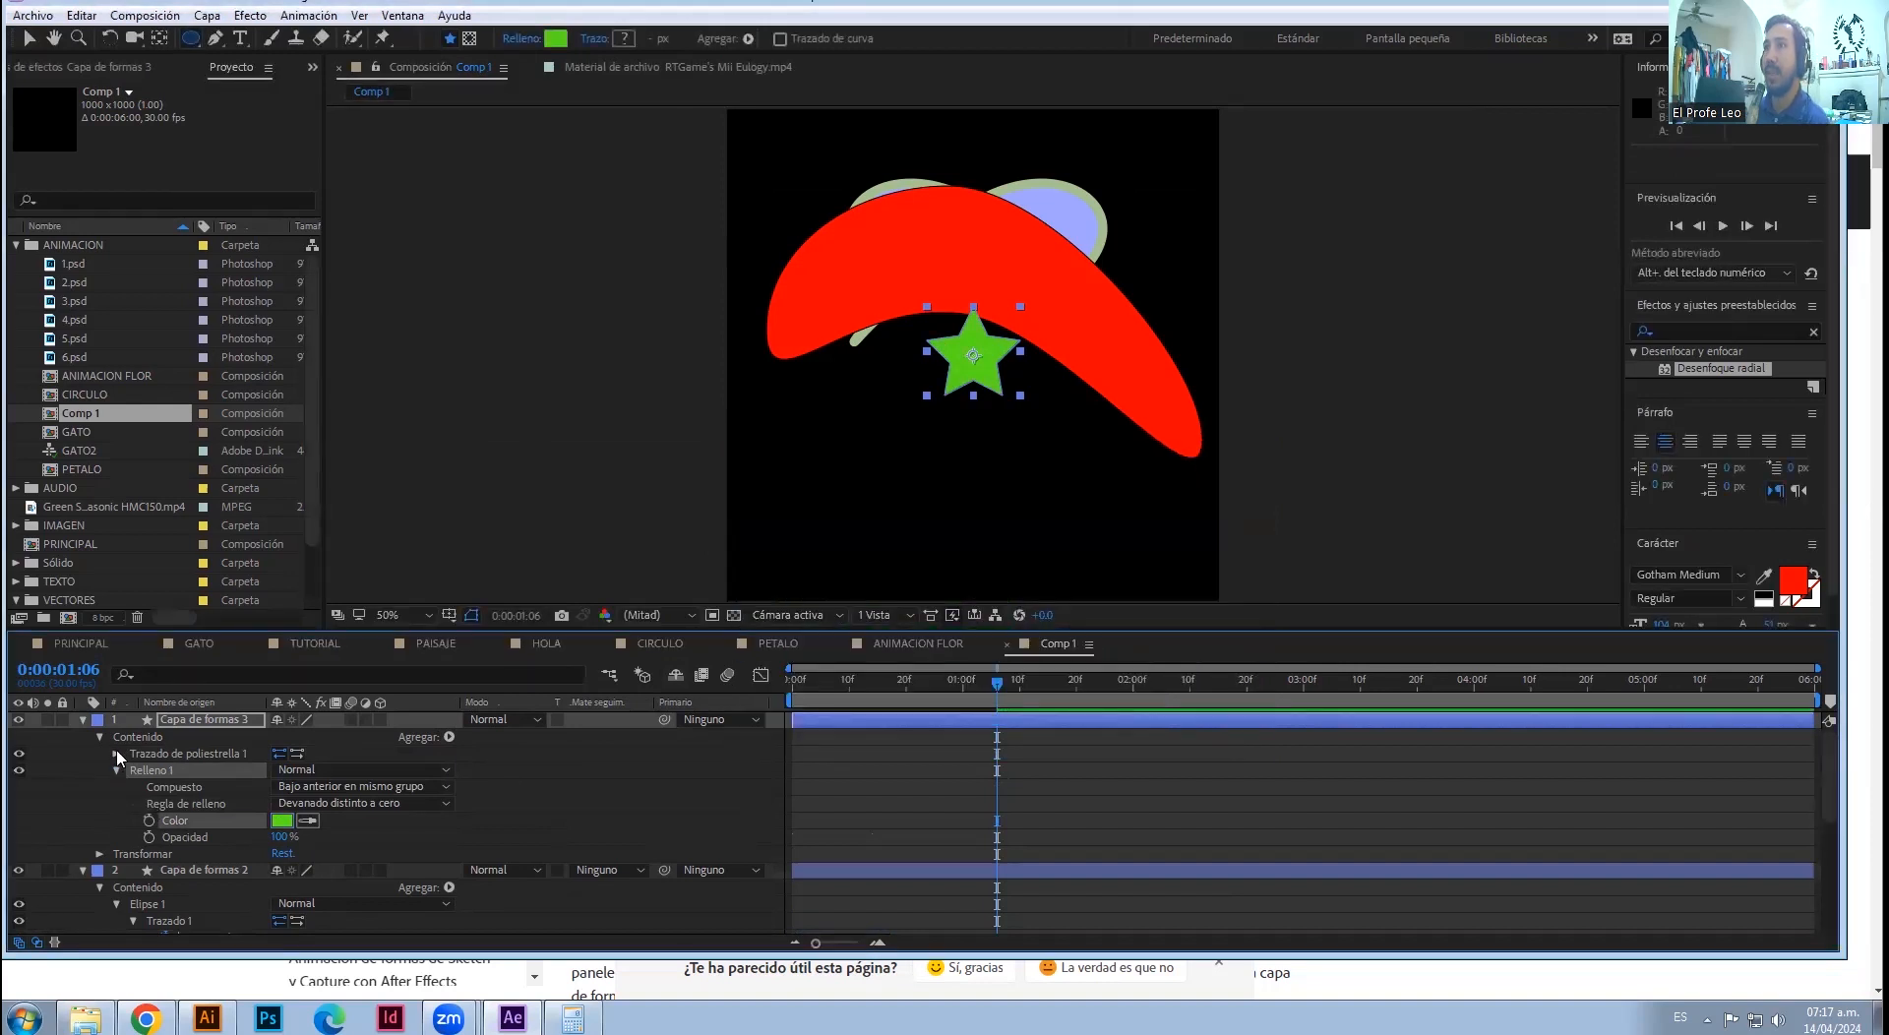
# - Convert the star's Trazado de poliestrella 1 to a curve path and start keyframing its Trazado at 0:00:01:06
pyautogui.rightClick(163, 754)
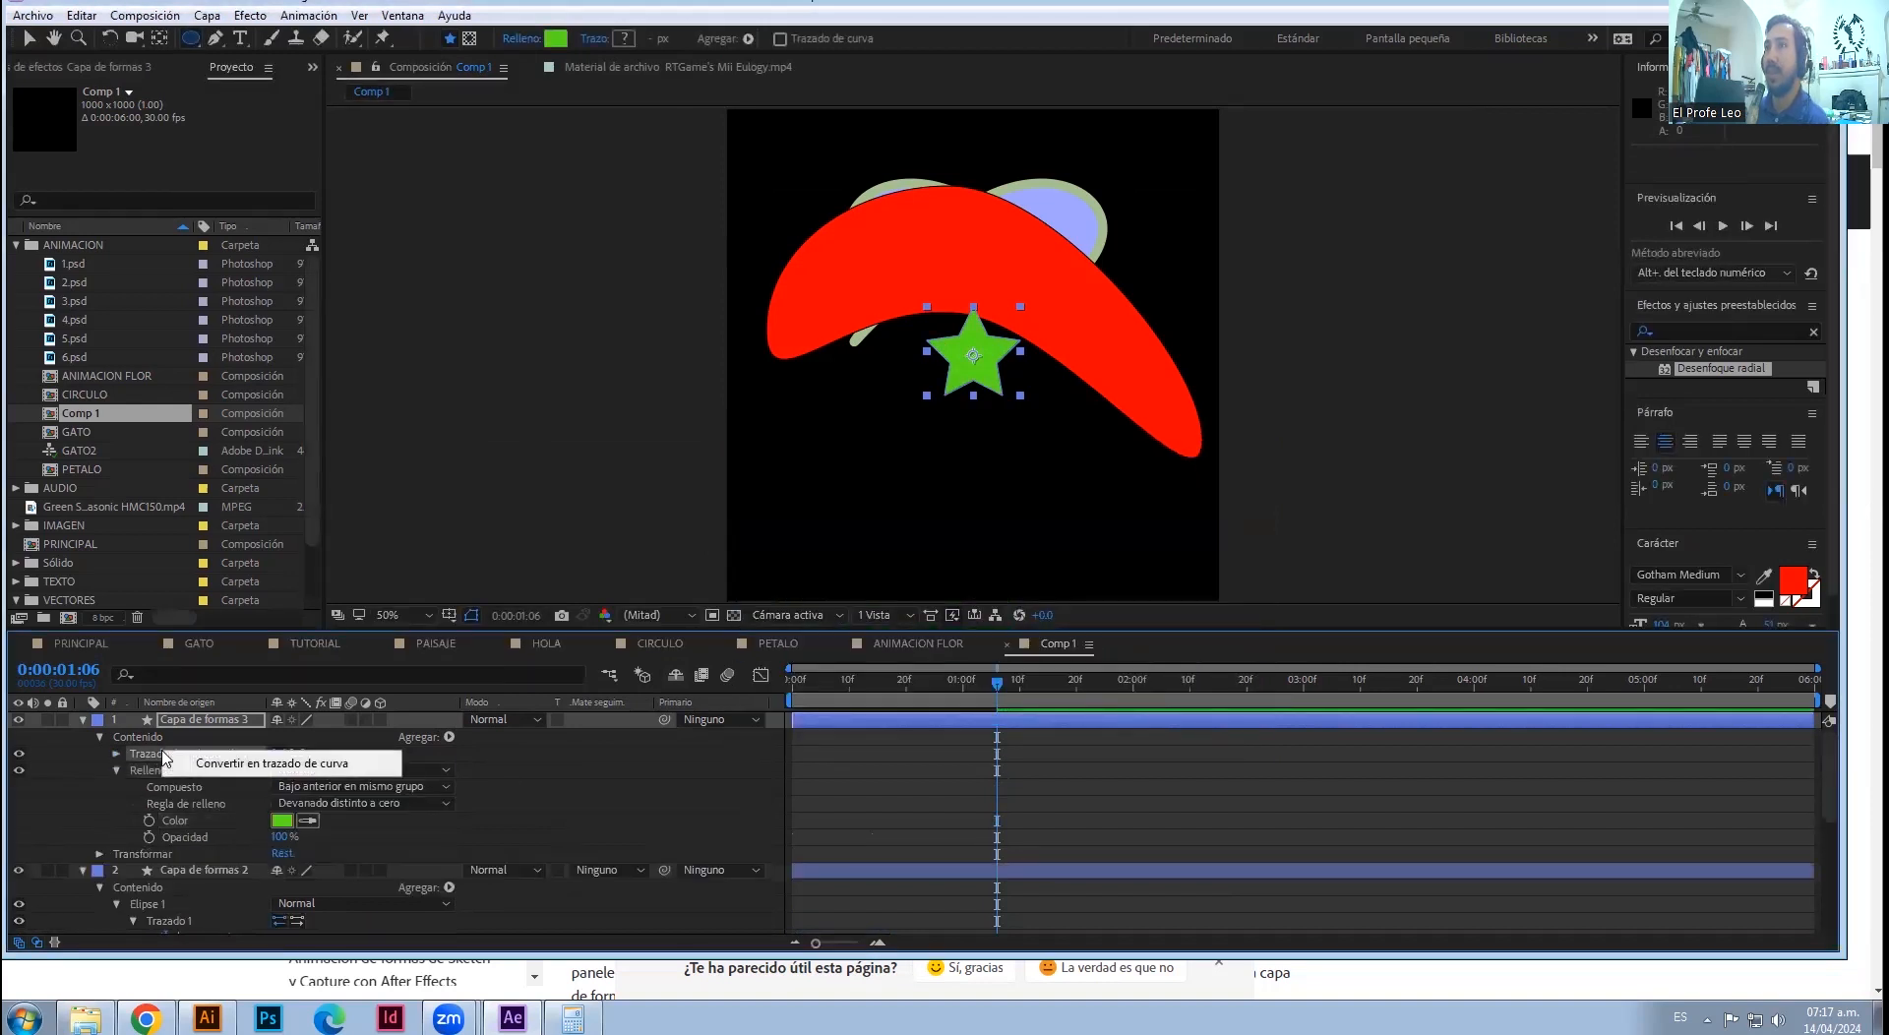
pyautogui.click(232, 771)
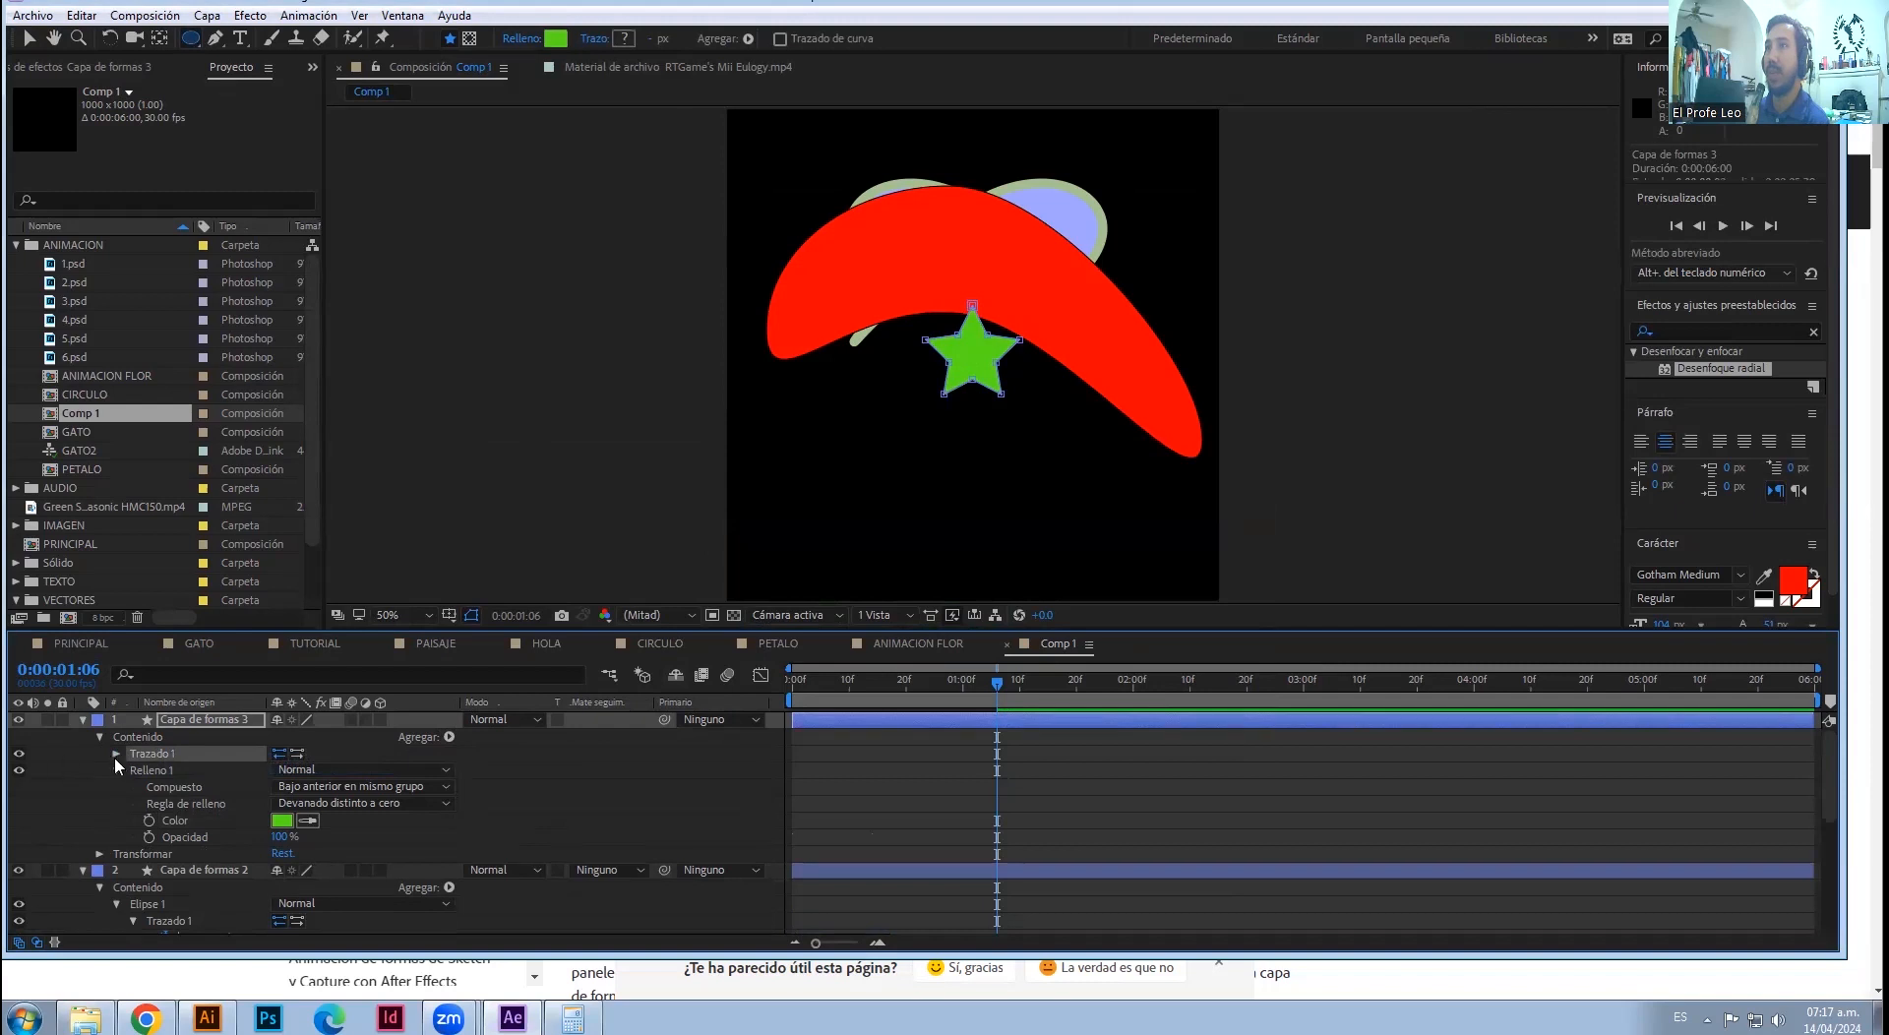
pyautogui.click(116, 754)
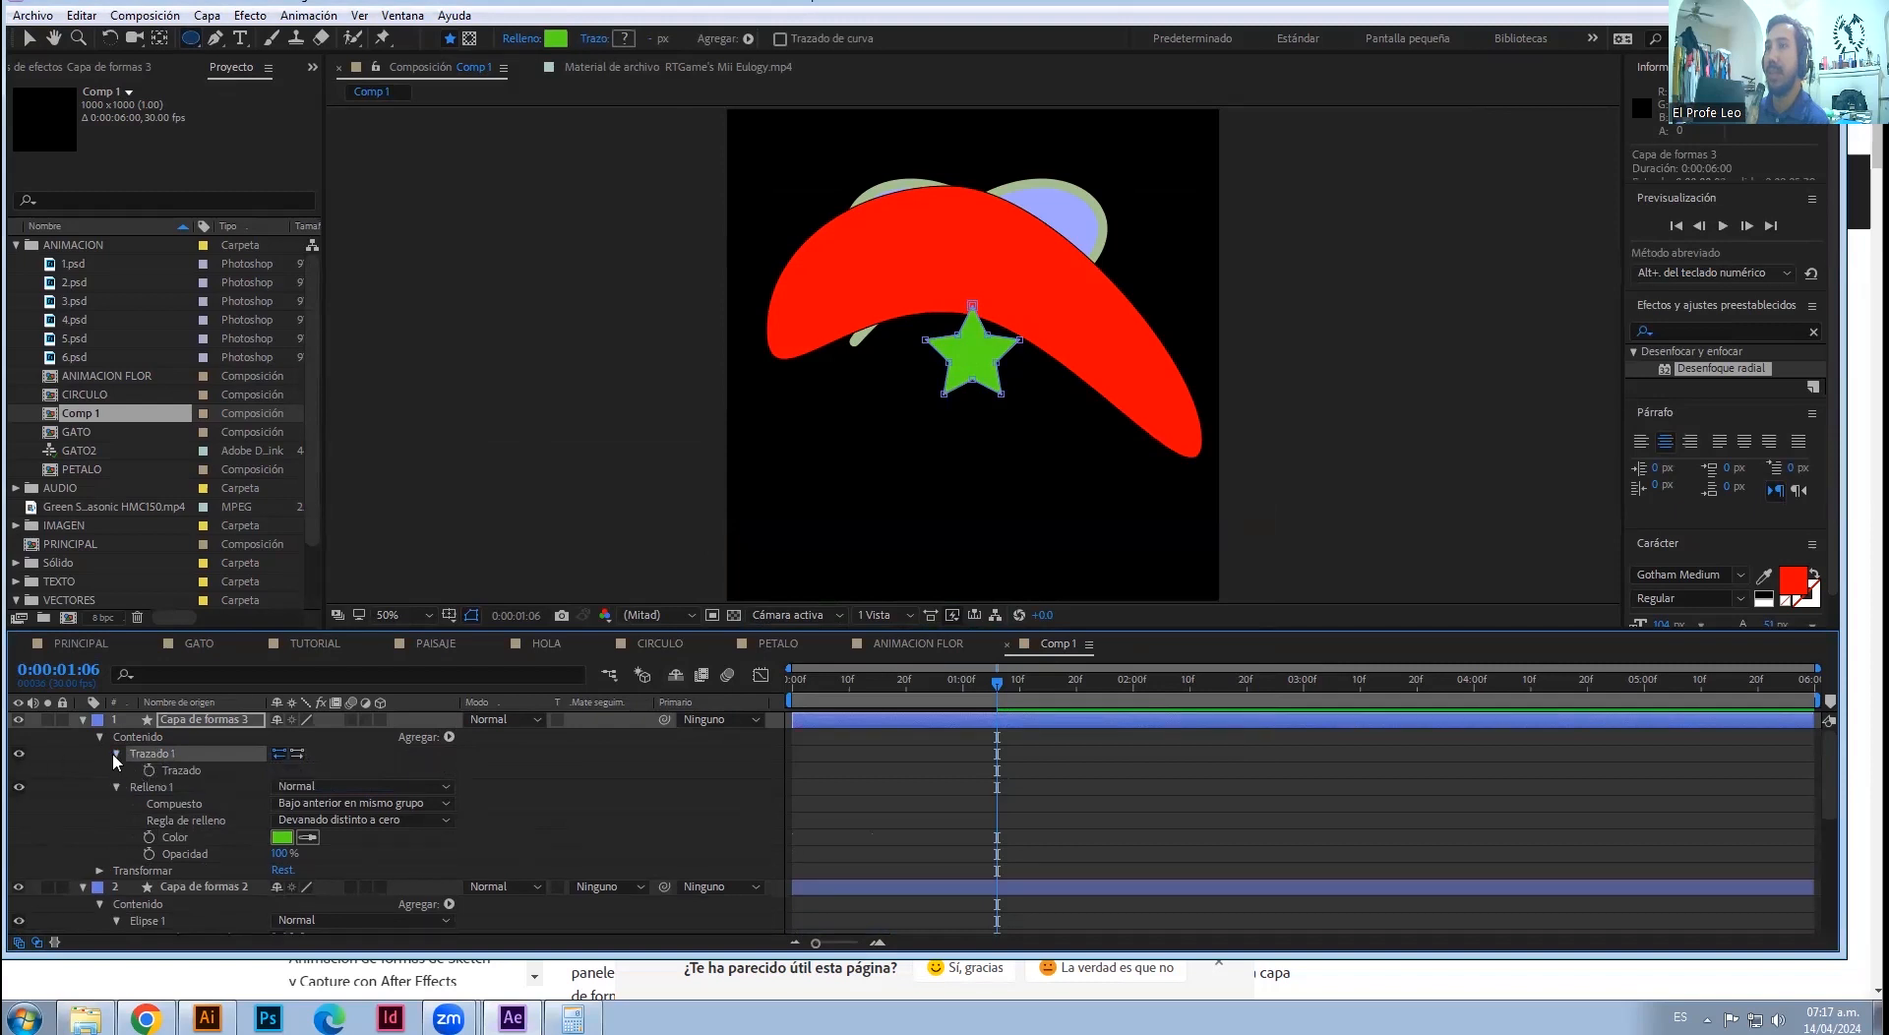
pyautogui.click(149, 772)
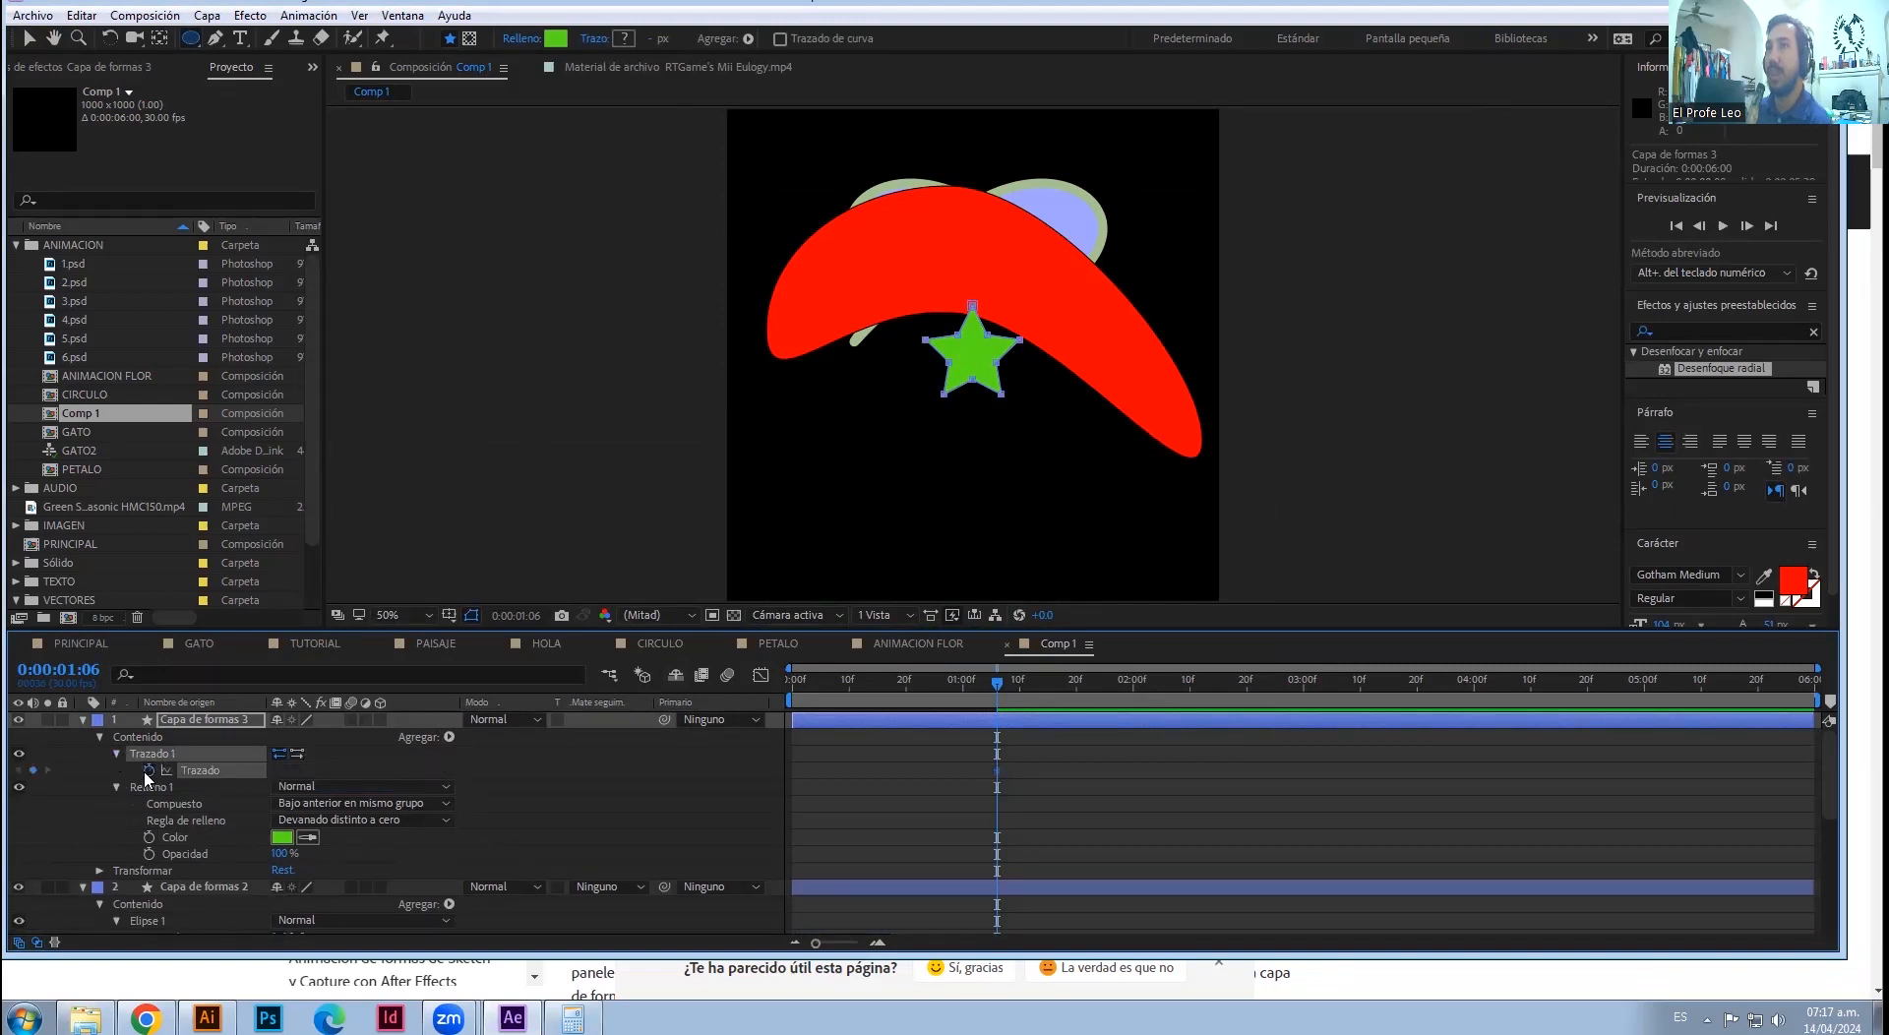
# - Copy the star's Trazado keyframe and paste it into the Trazado of Capa de formas 2 at 0:00:01:19
pyautogui.click(1008, 777)
pyautogui.click(996, 772)
pyautogui.click(984, 777)
pyautogui.click(998, 770)
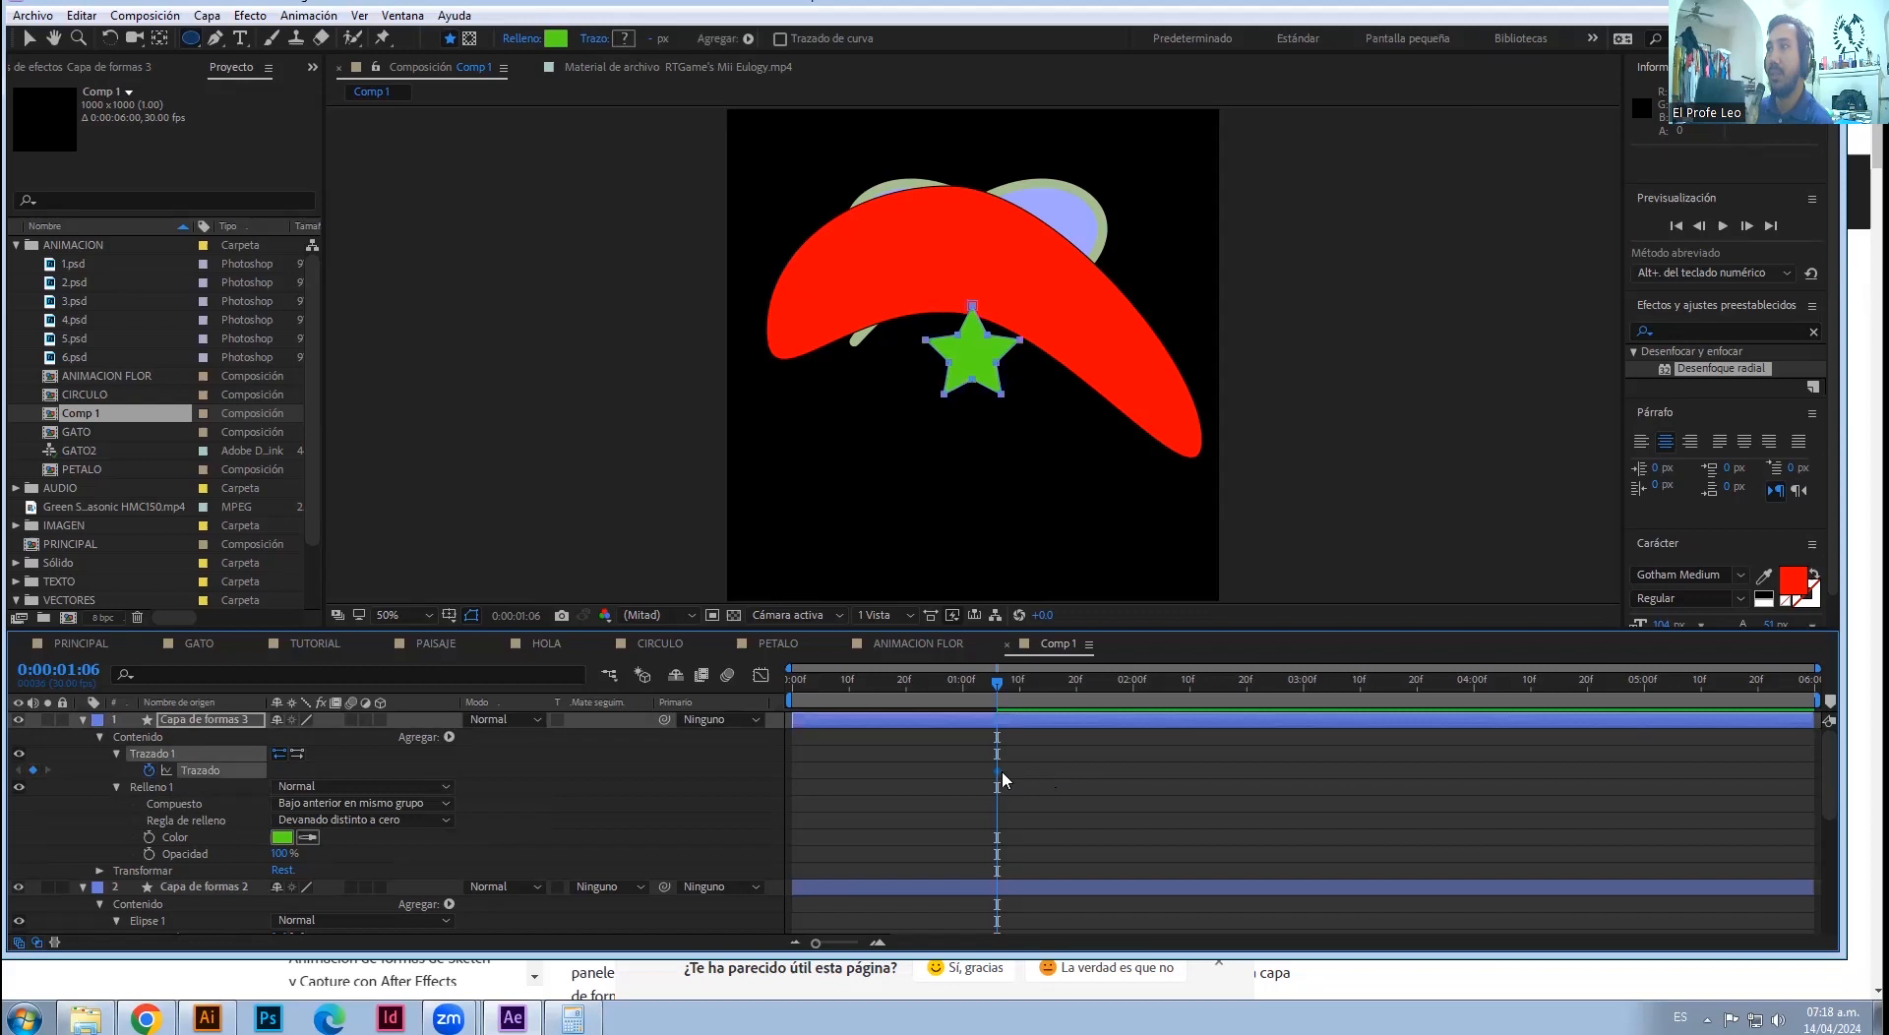
pyautogui.hotkey('ctrl', 'c')
pyautogui.scroll(-2, 275, 868)
pyautogui.click(215, 788)
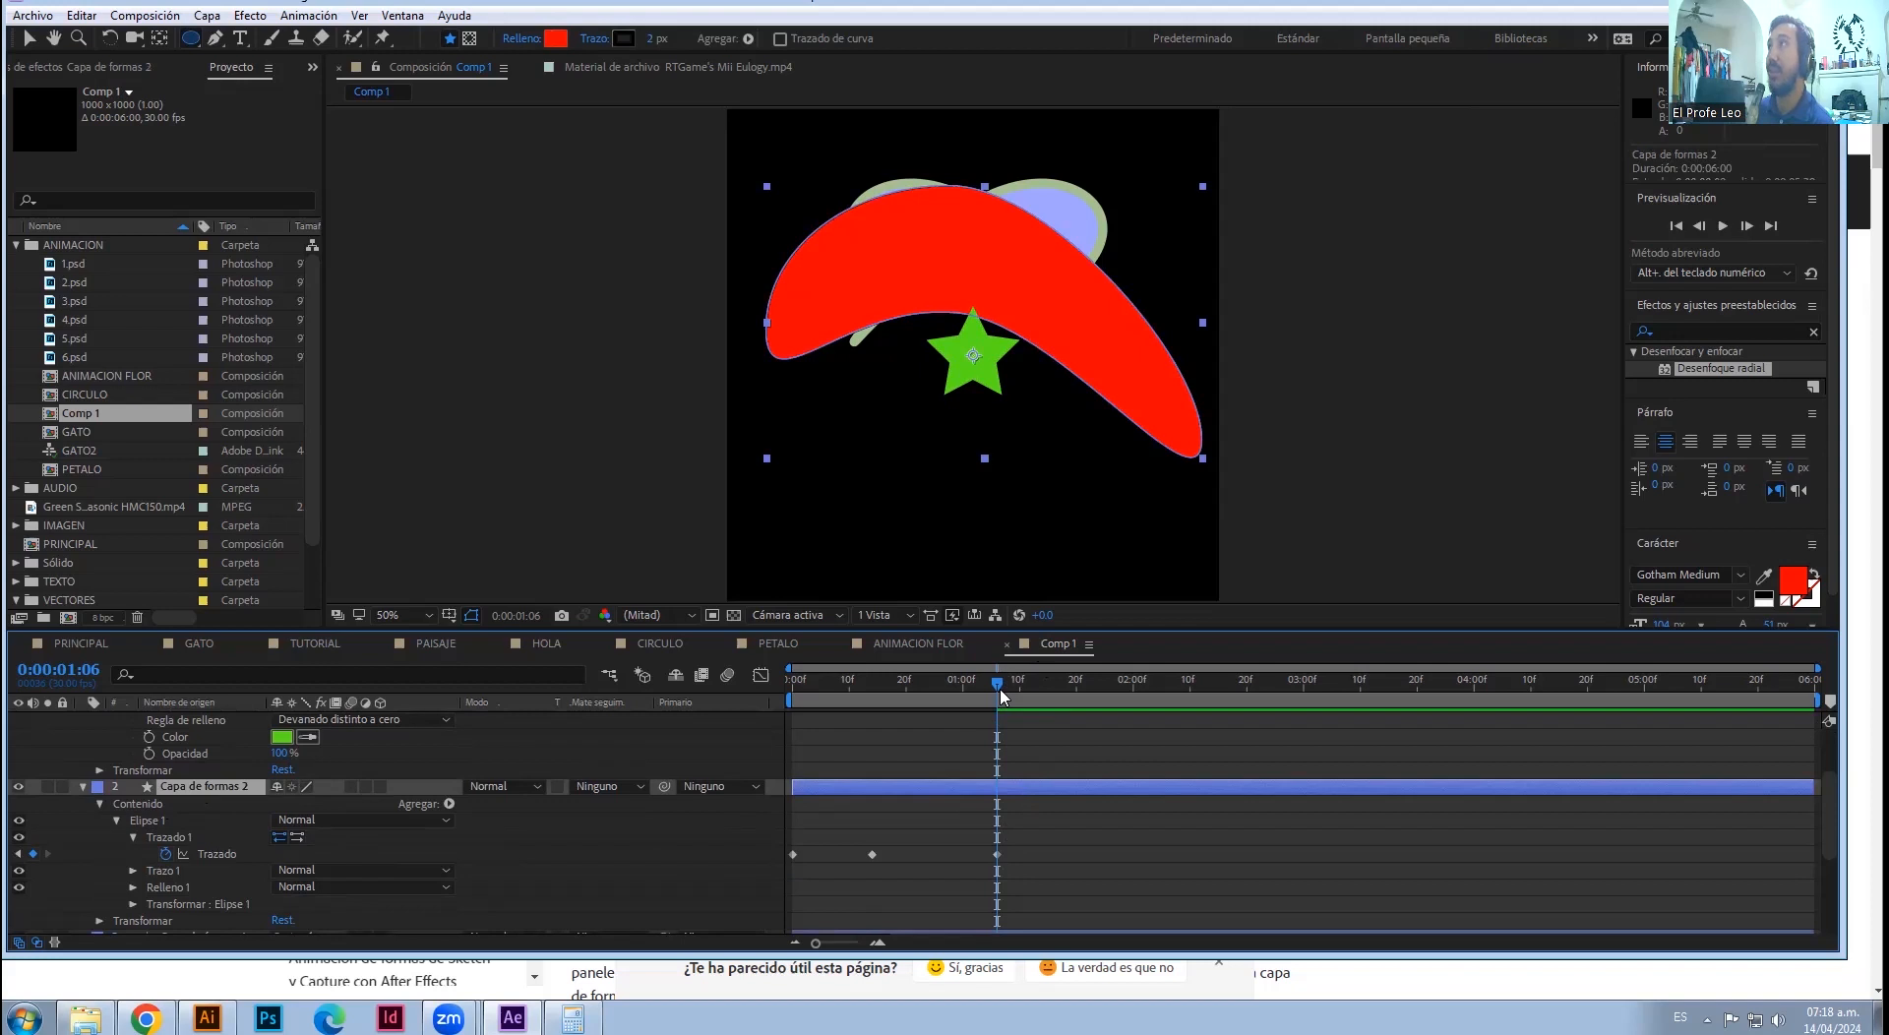
pyautogui.moveTo(999, 695); pyautogui.dragTo(1070, 688)
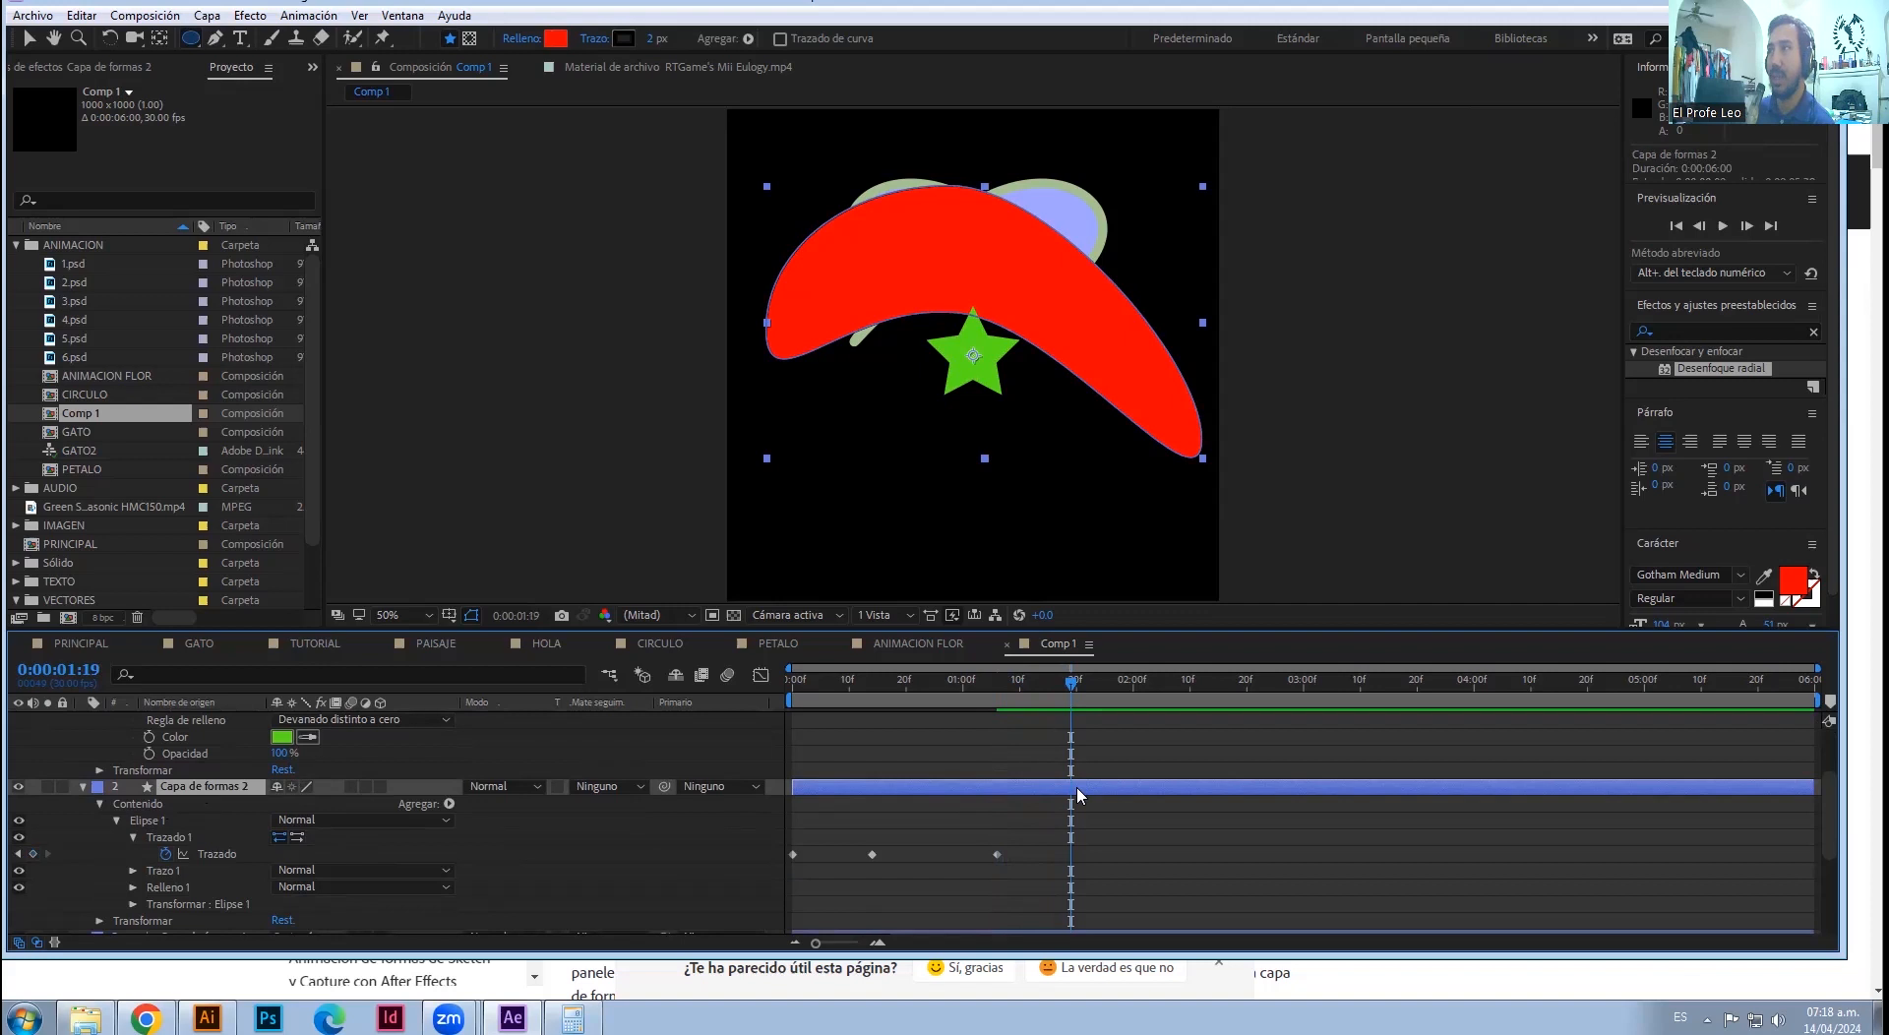
pyautogui.click(187, 838)
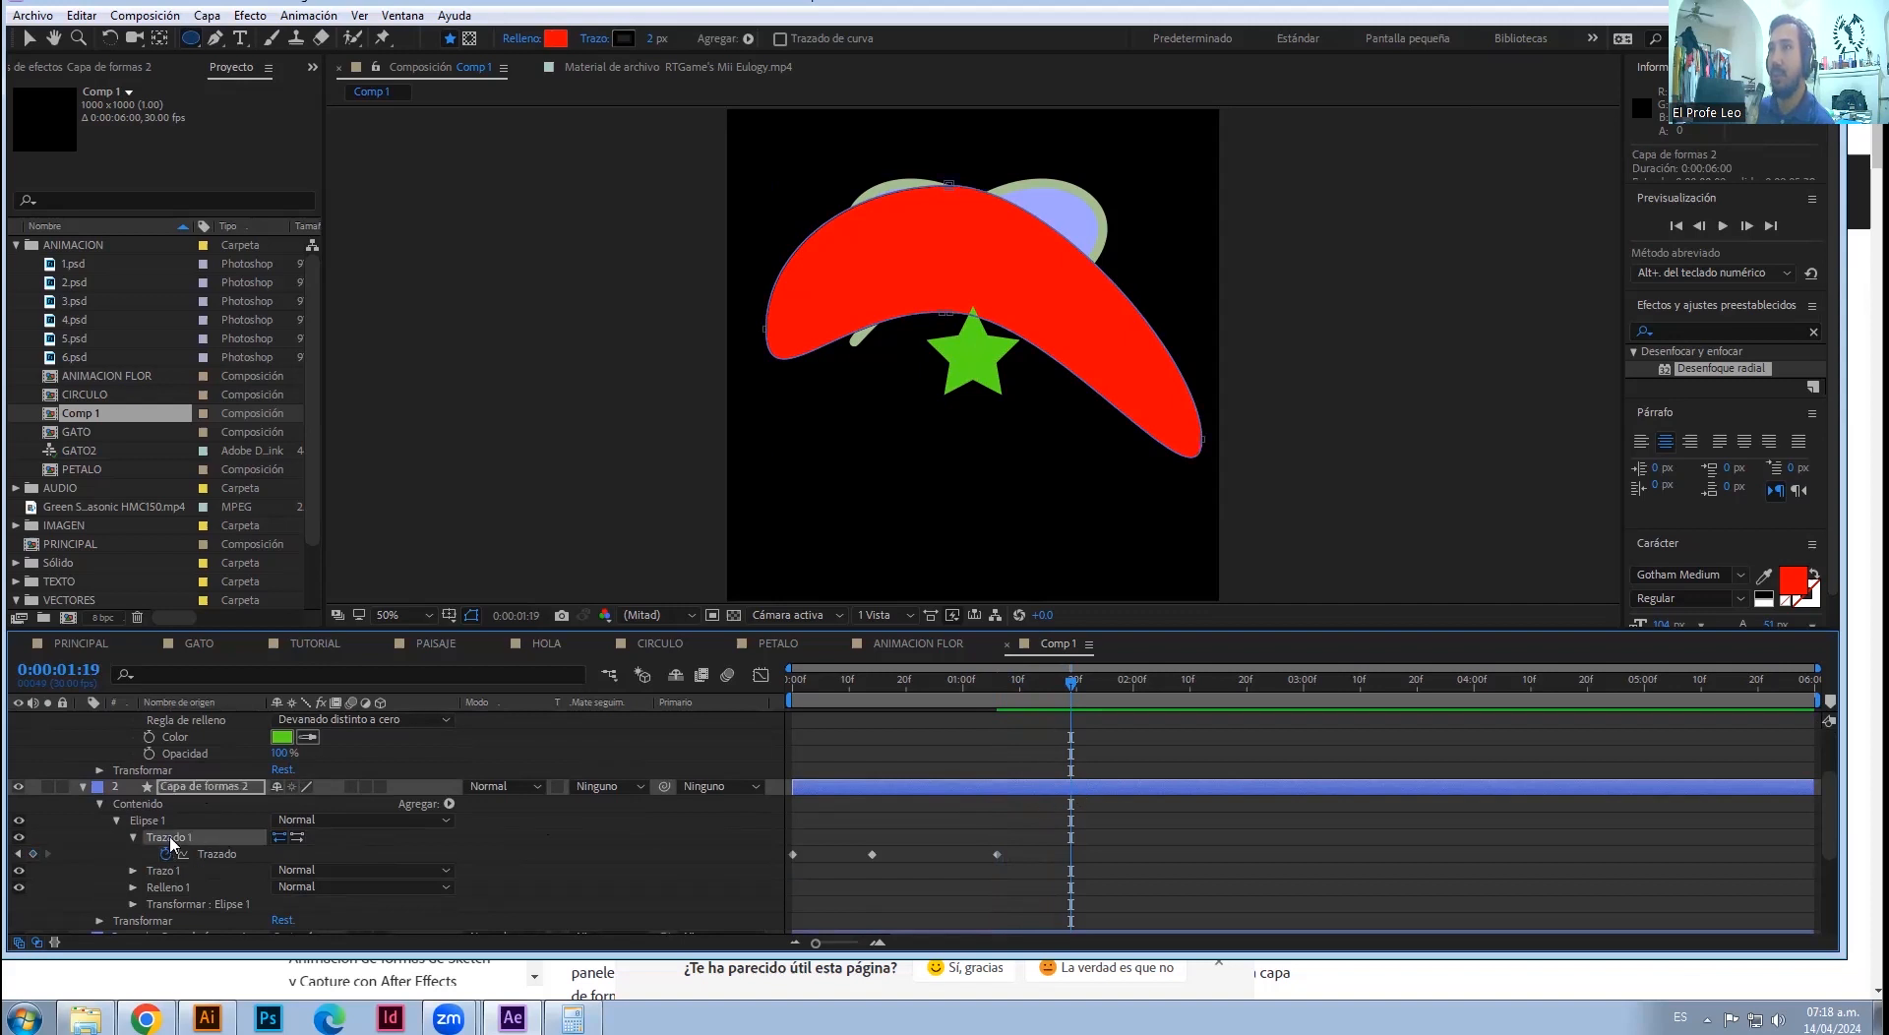
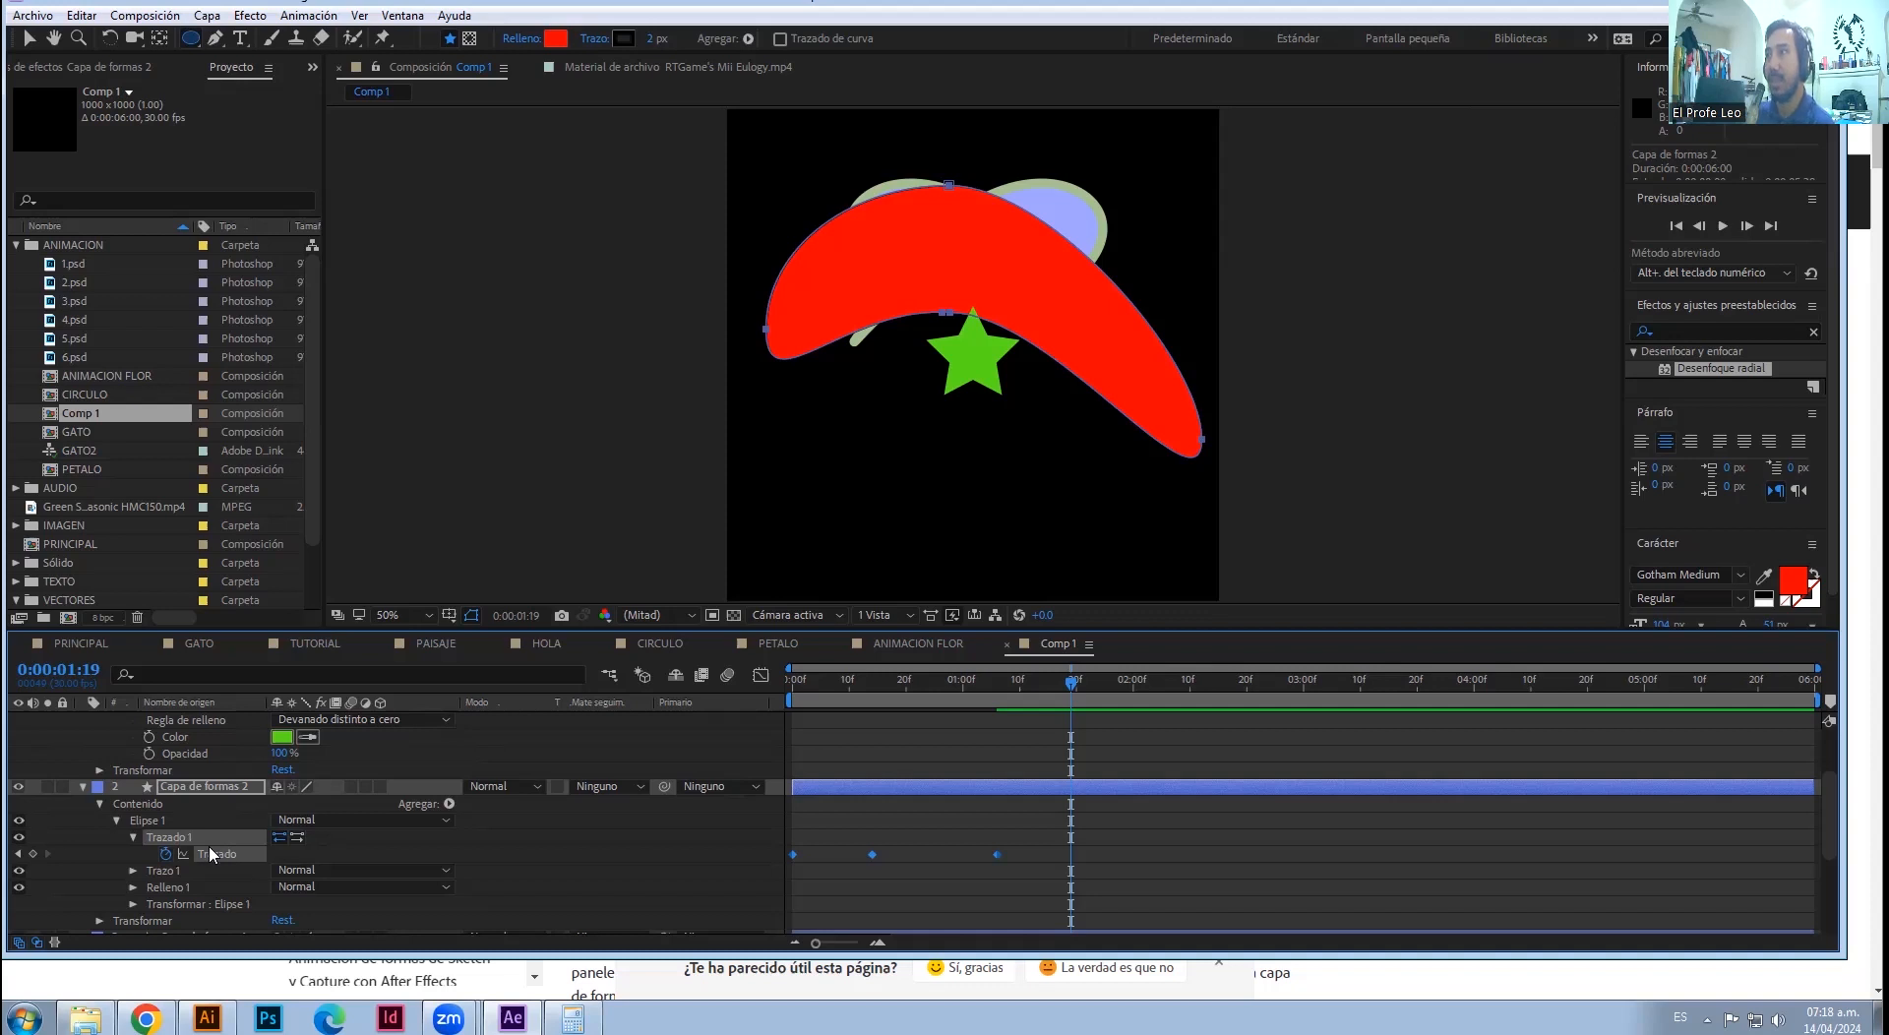
pyautogui.hotkey('ctrl', 'v')
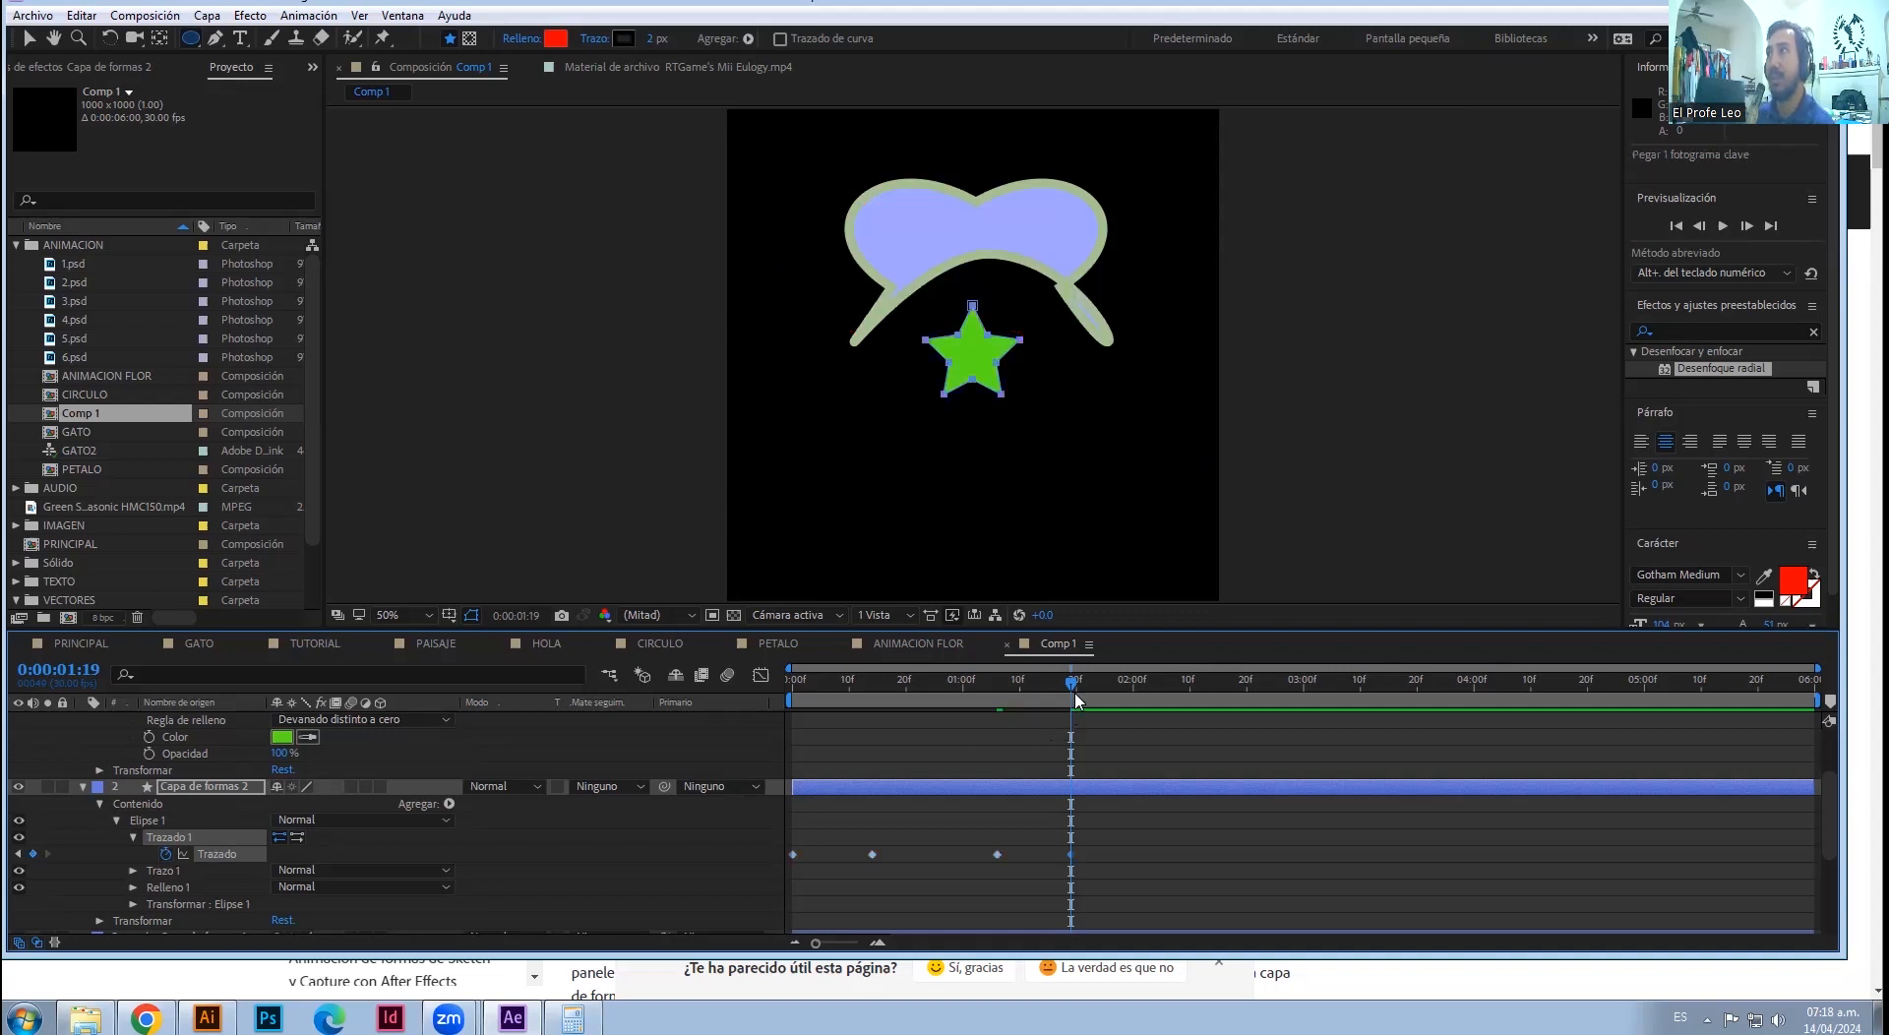
# - Collapse and hide Capa de formas 3, and scrub the timeline to preview the red shape morphing into a star
pyautogui.moveTo(1075, 701); pyautogui.dragTo(833, 703)
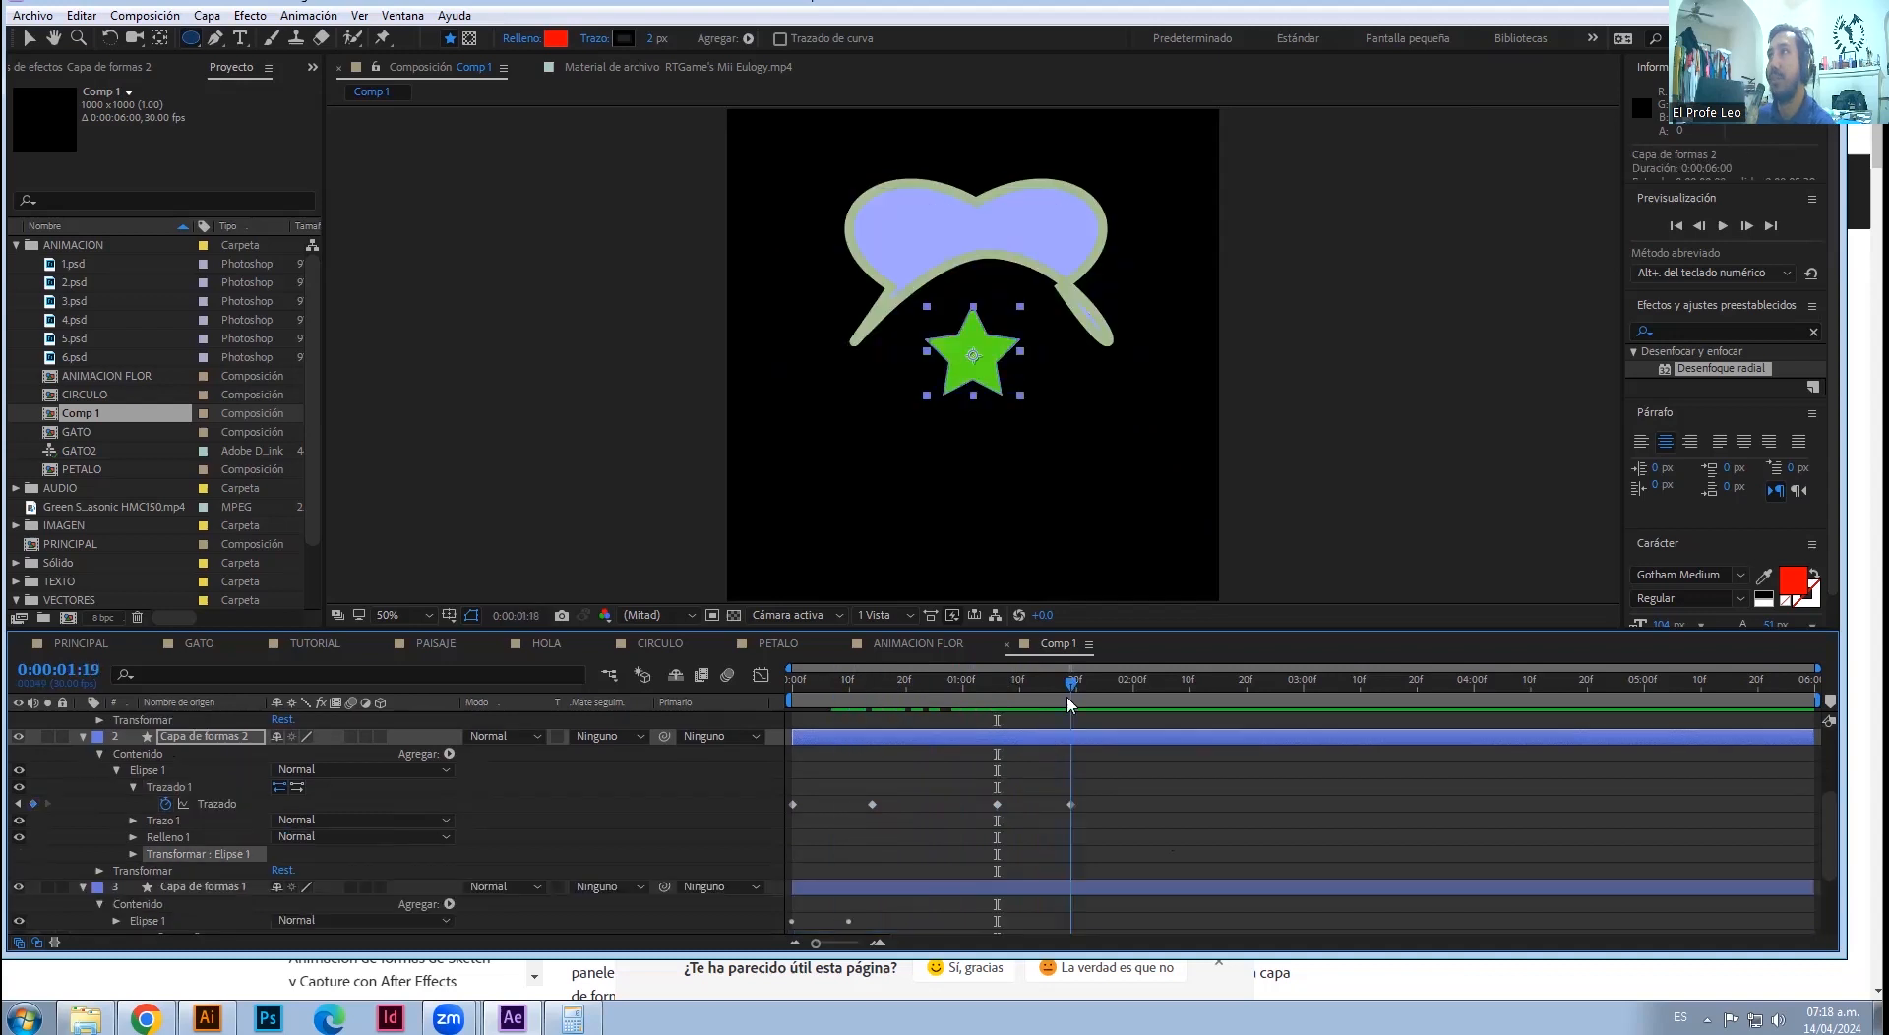
pyautogui.moveTo(1070, 702)
pyautogui.mouseDown()
pyautogui.moveTo(973, 728)
pyautogui.moveTo(1081, 716)
pyautogui.moveTo(907, 716)
pyautogui.moveTo(1070, 701)
pyautogui.mouseUp()
pyautogui.scroll(3, 1025, 797)
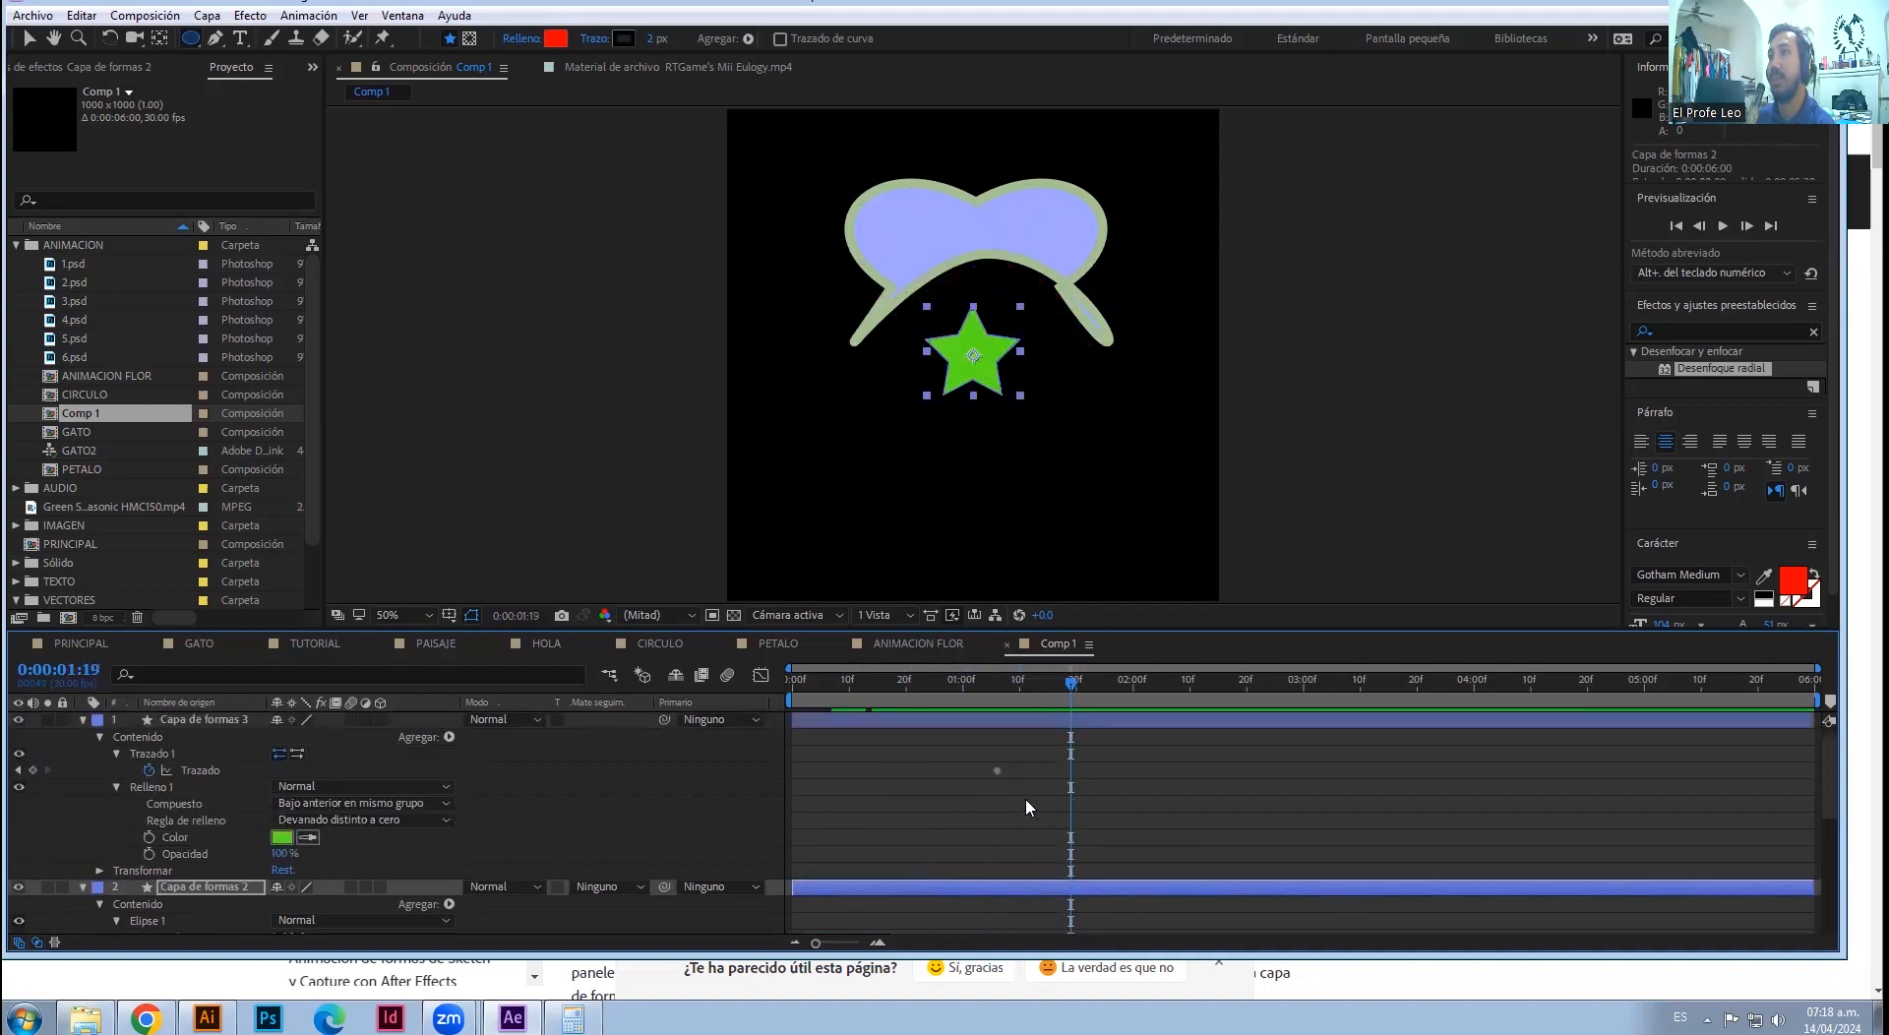
pyautogui.click(81, 721)
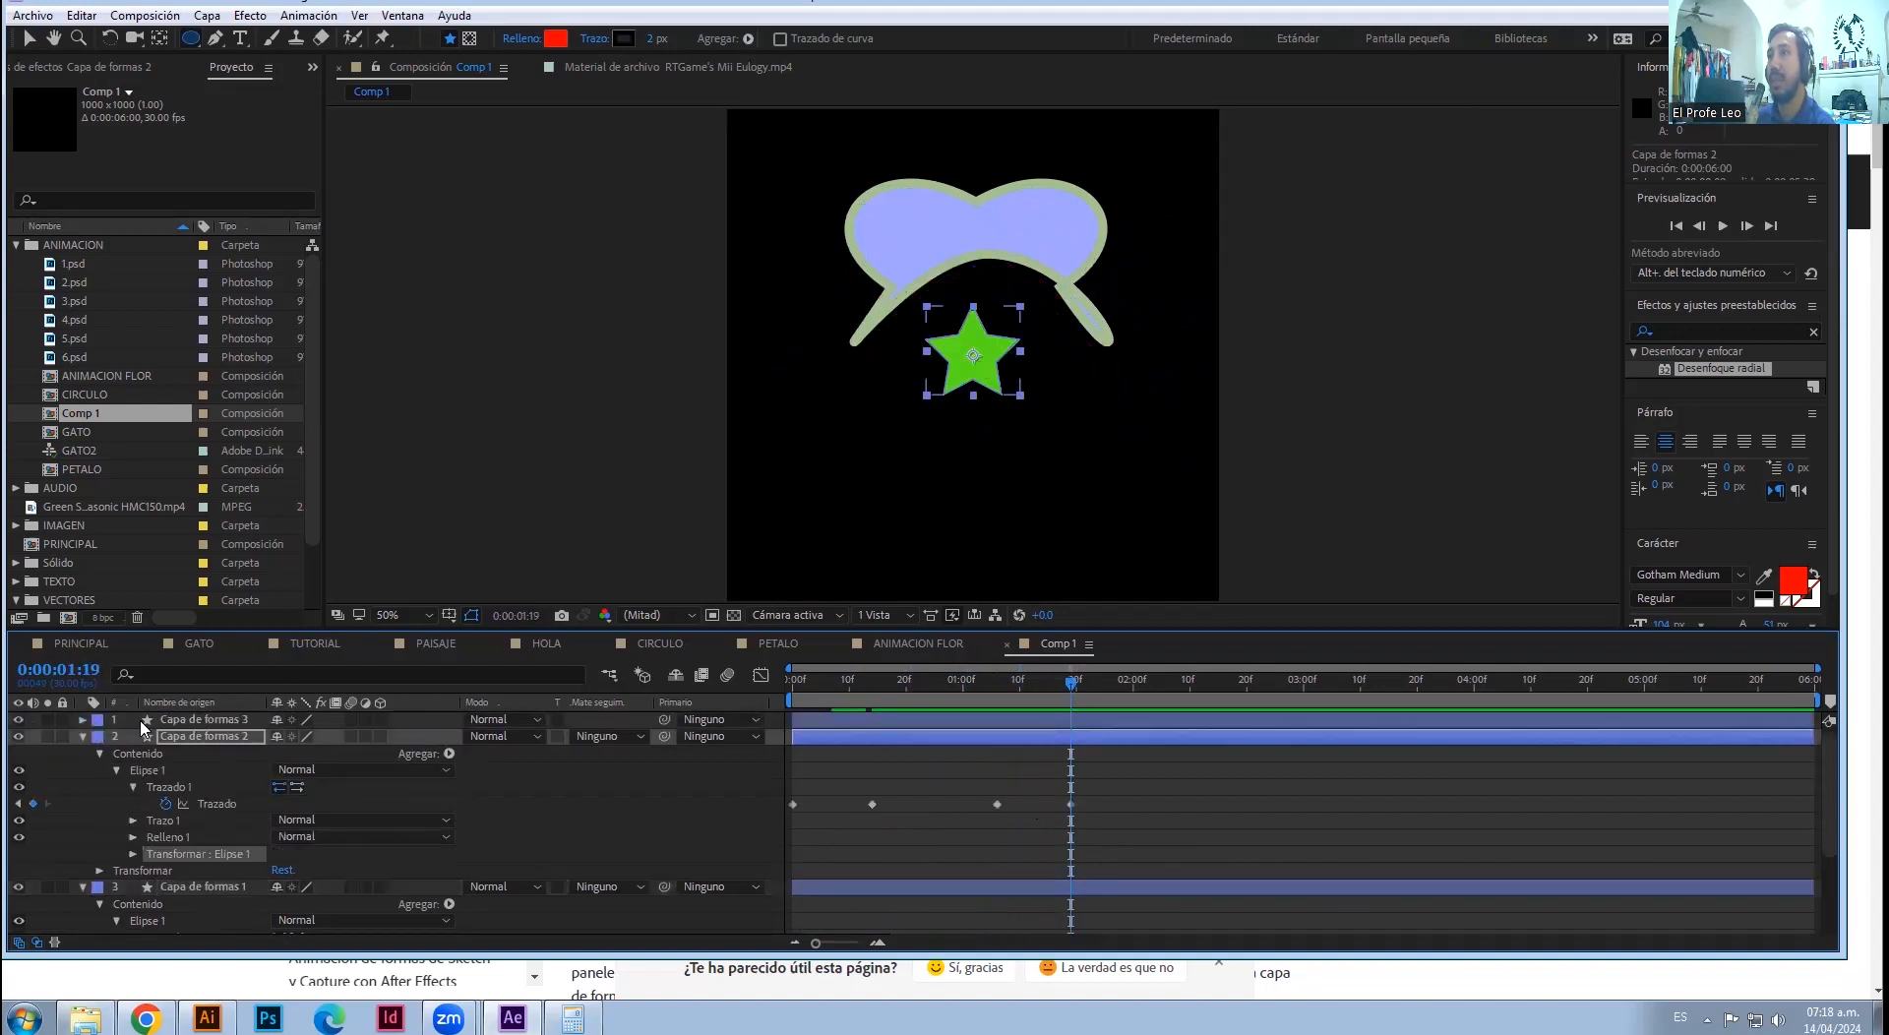
pyautogui.click(19, 720)
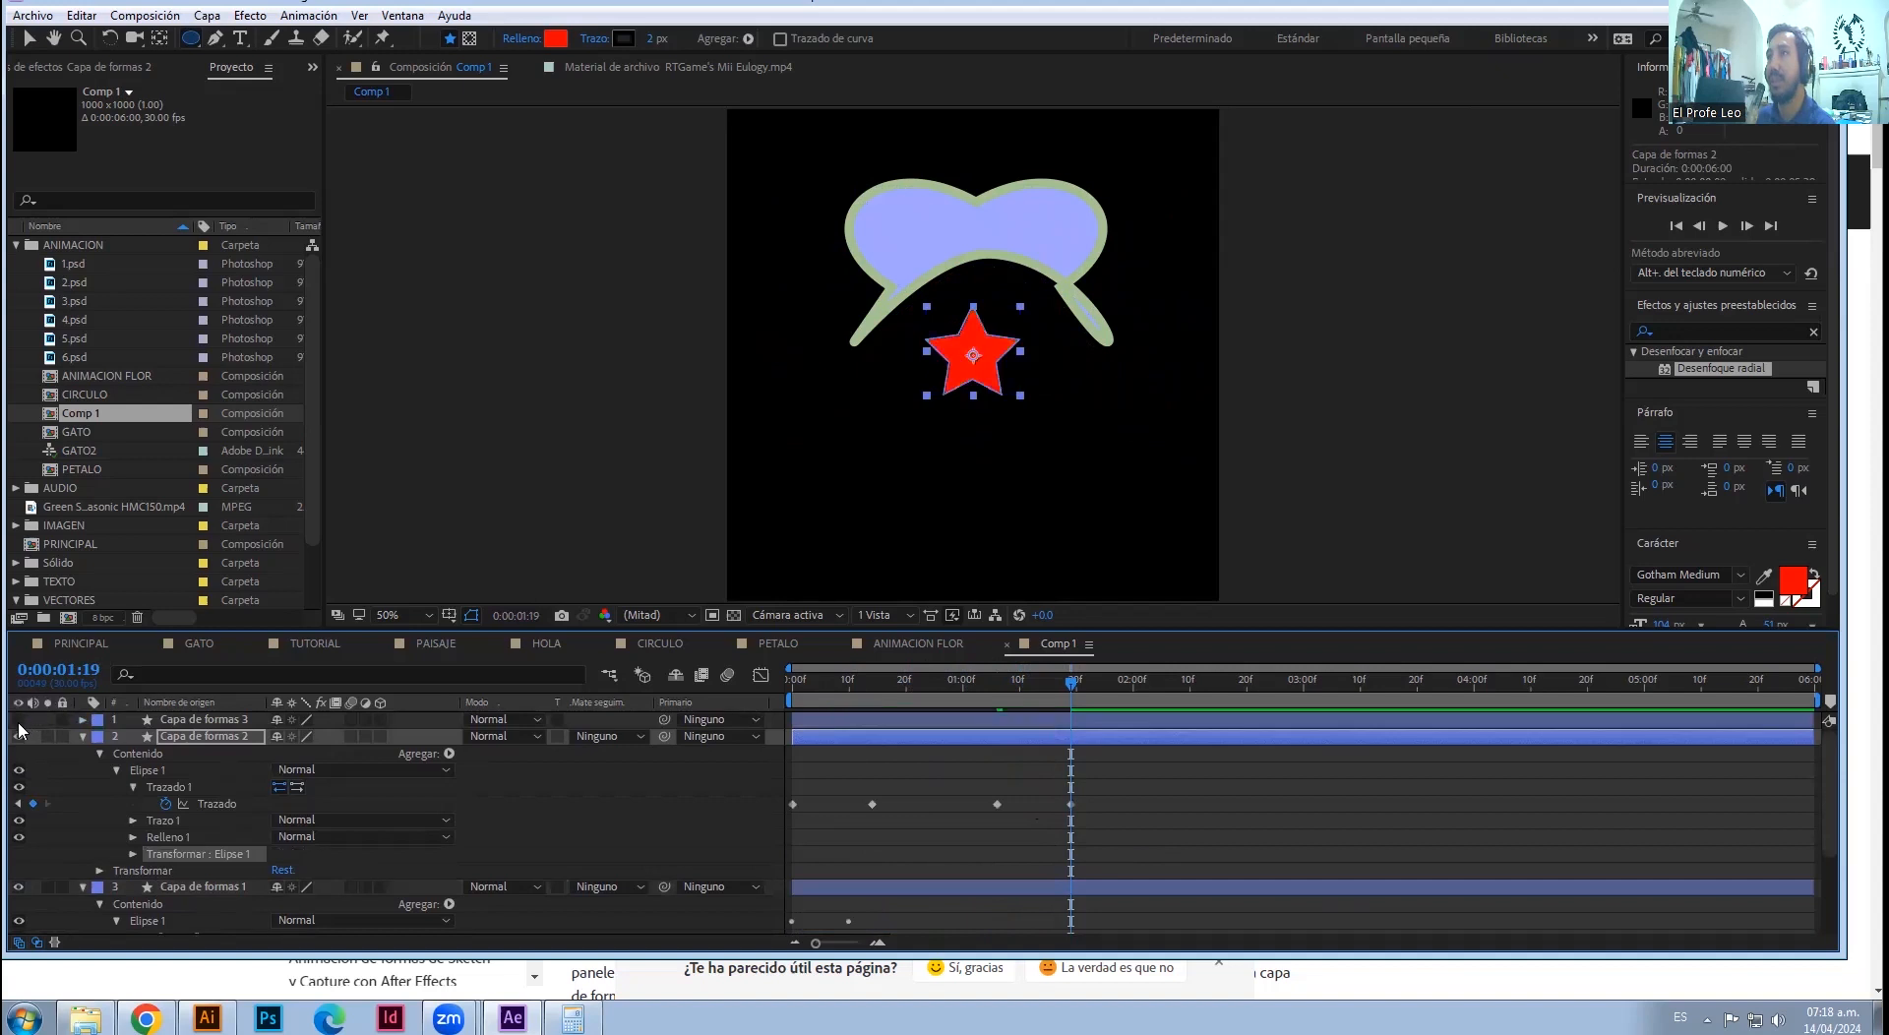
pyautogui.moveTo(1073, 681); pyautogui.dragTo(1062, 604)
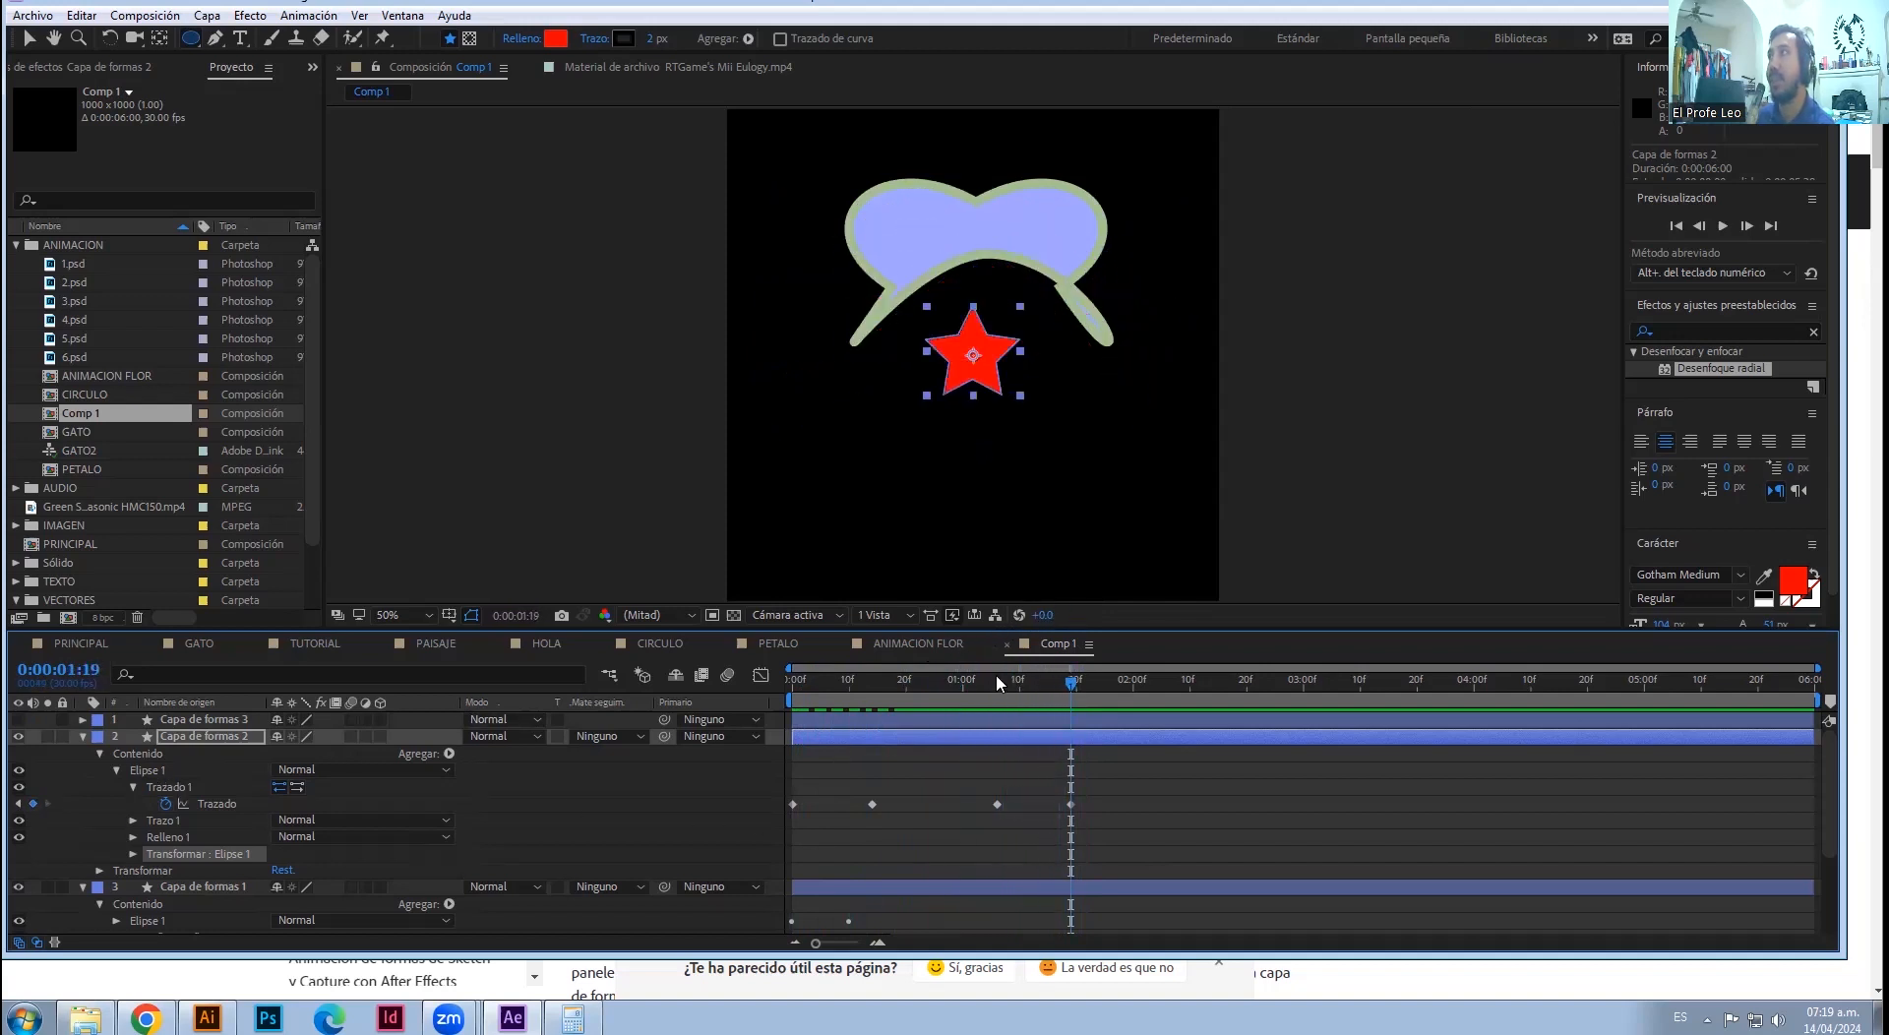
# - Examine the items that can be added to Capa de formas 2 and the Trazado 1 inside its Elipse 1 group
pyautogui.click(83, 736)
pyautogui.click(82, 753)
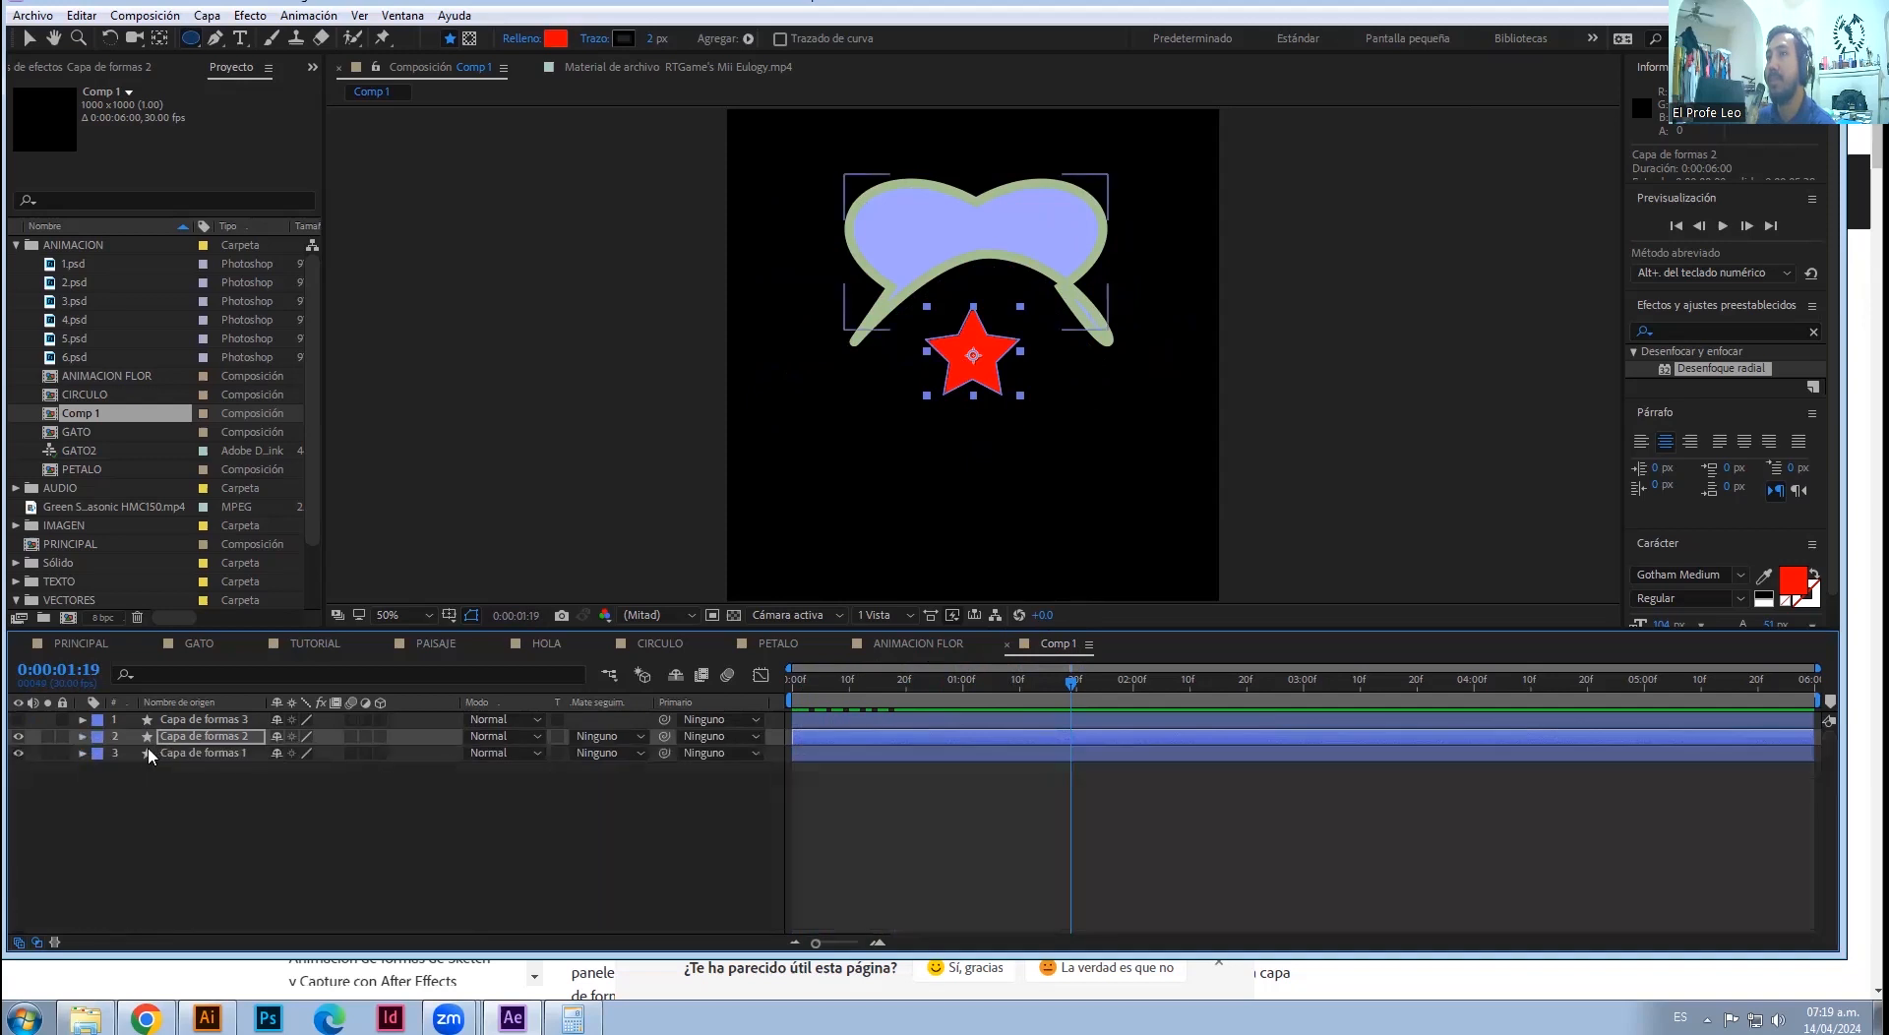
pyautogui.click(211, 753)
pyautogui.click(83, 736)
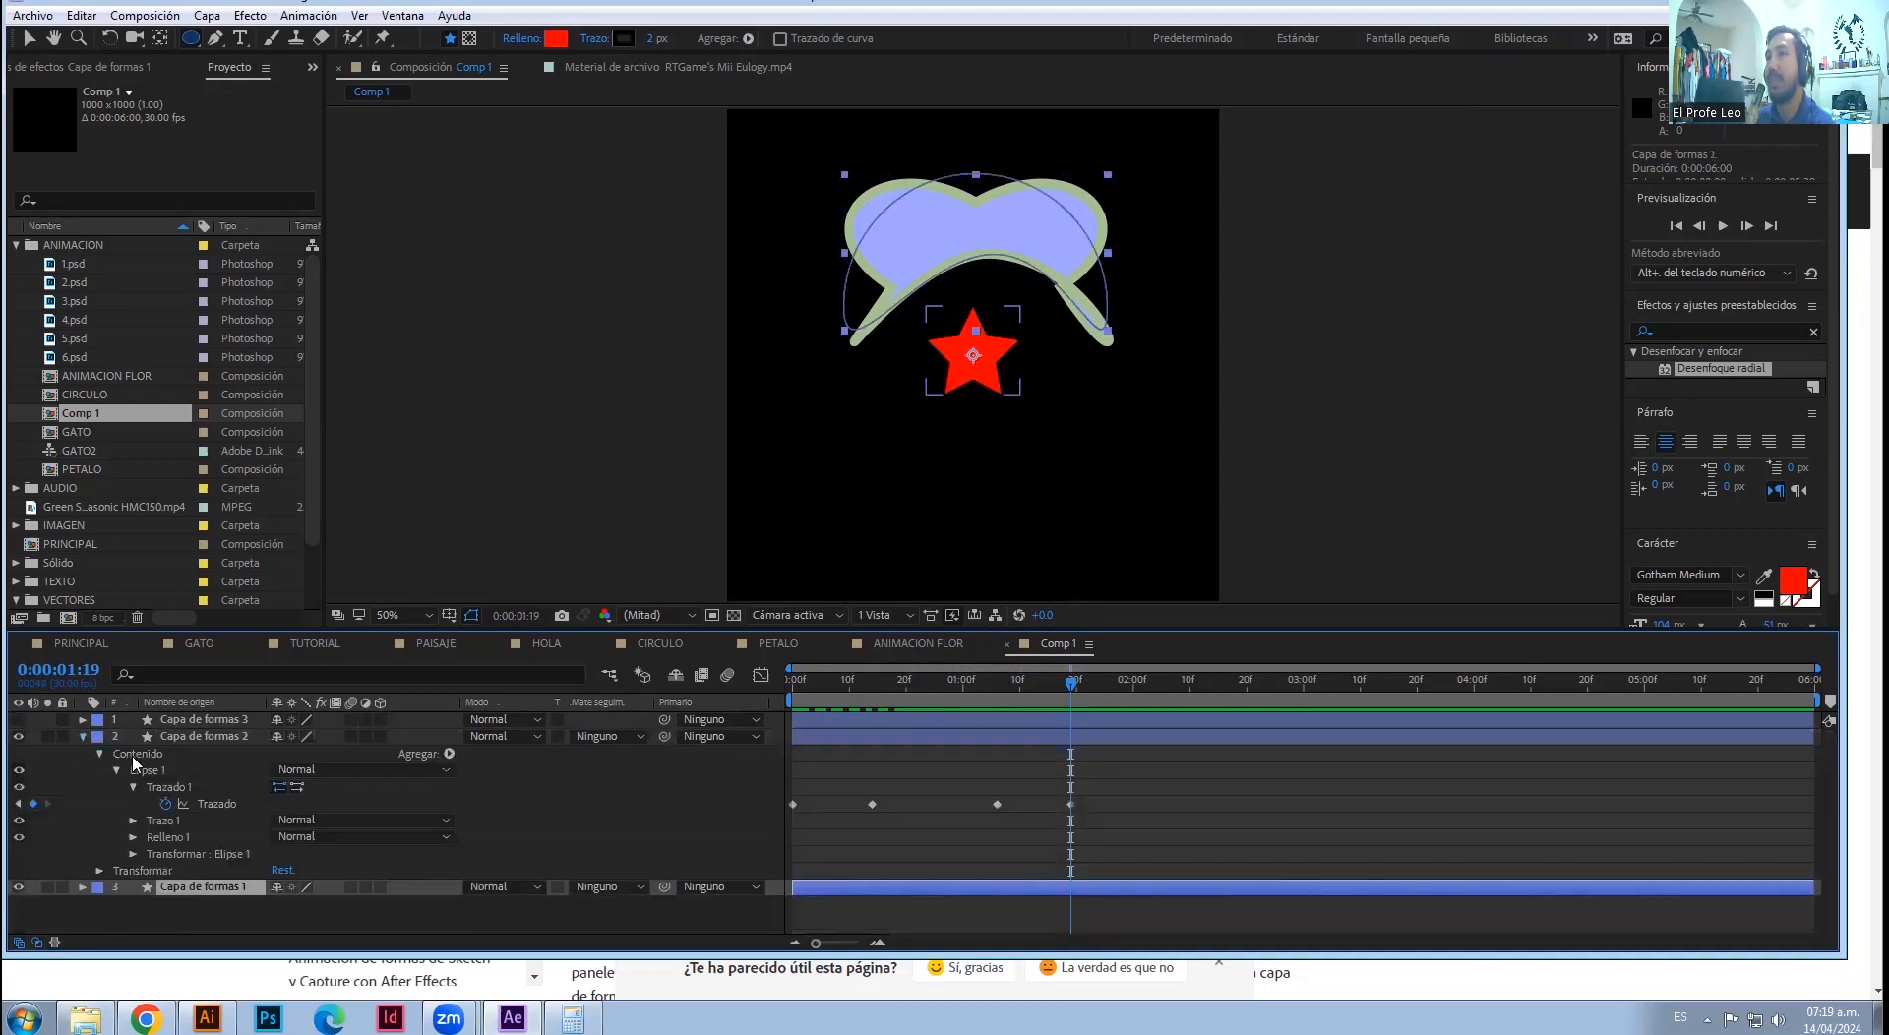
pyautogui.click(450, 755)
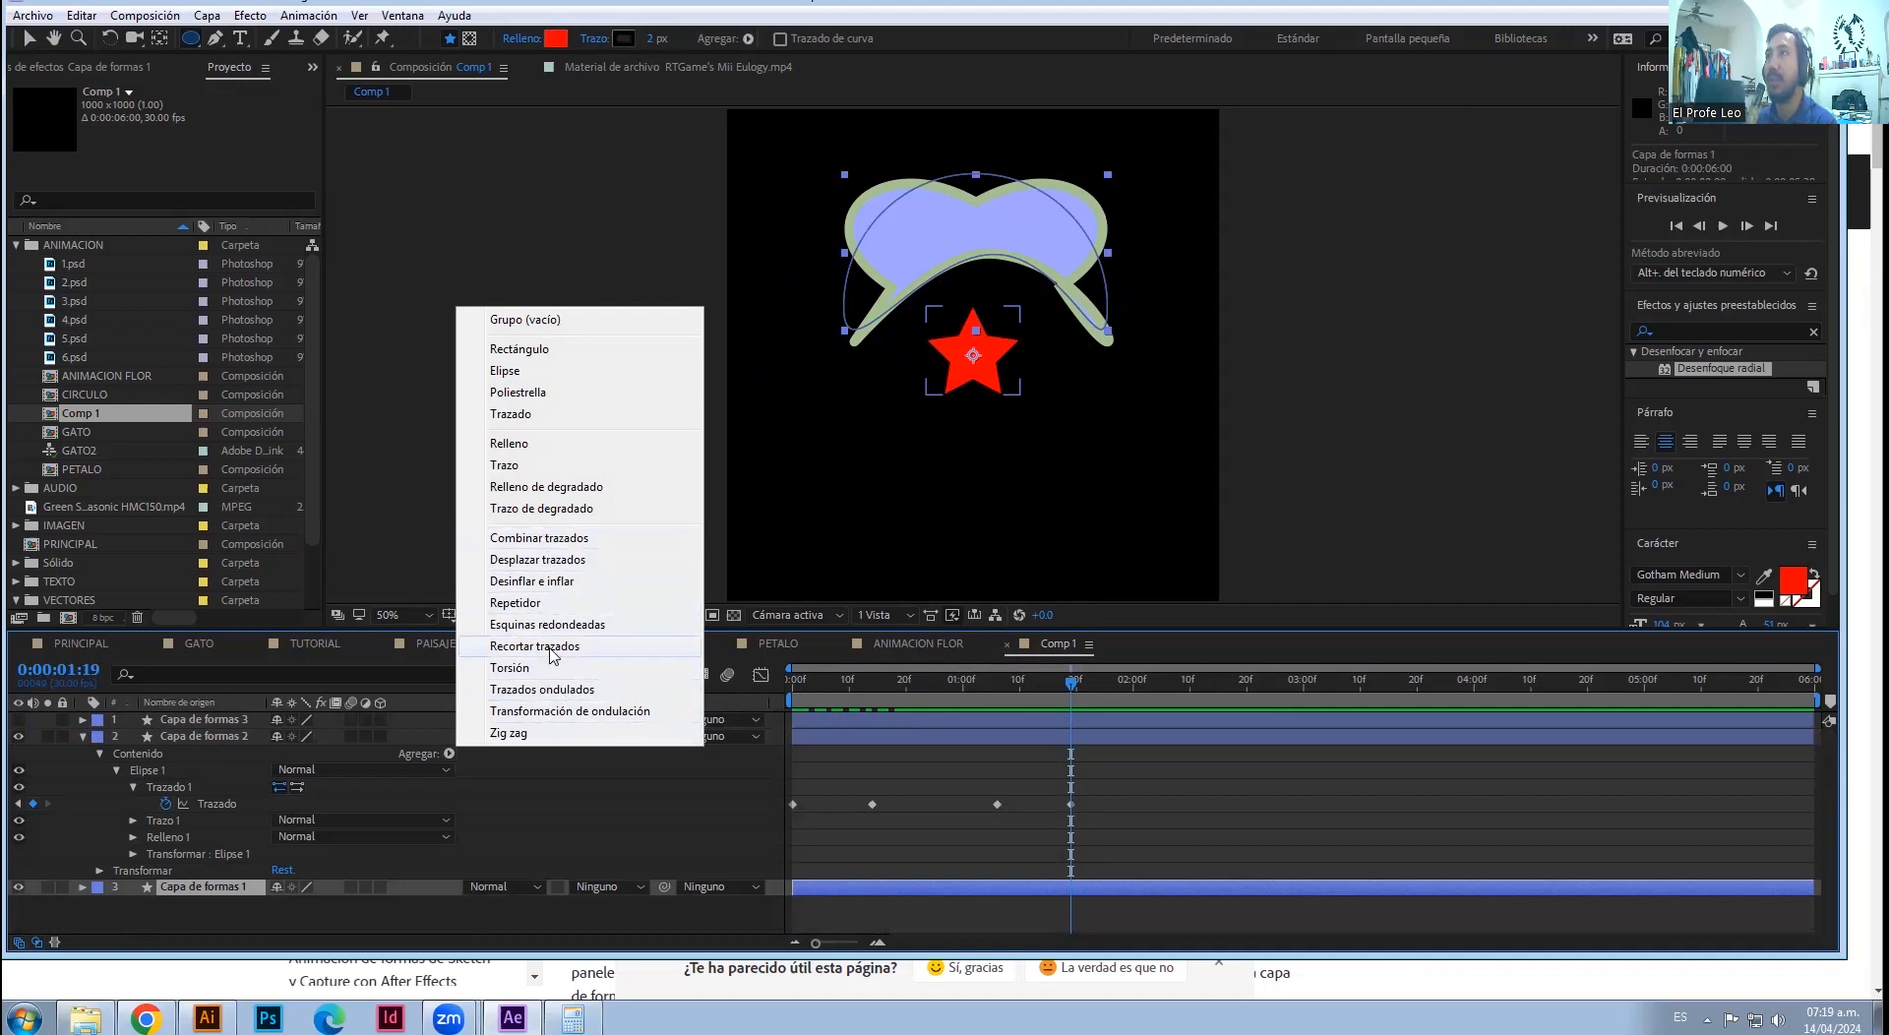
pyautogui.click(946, 774)
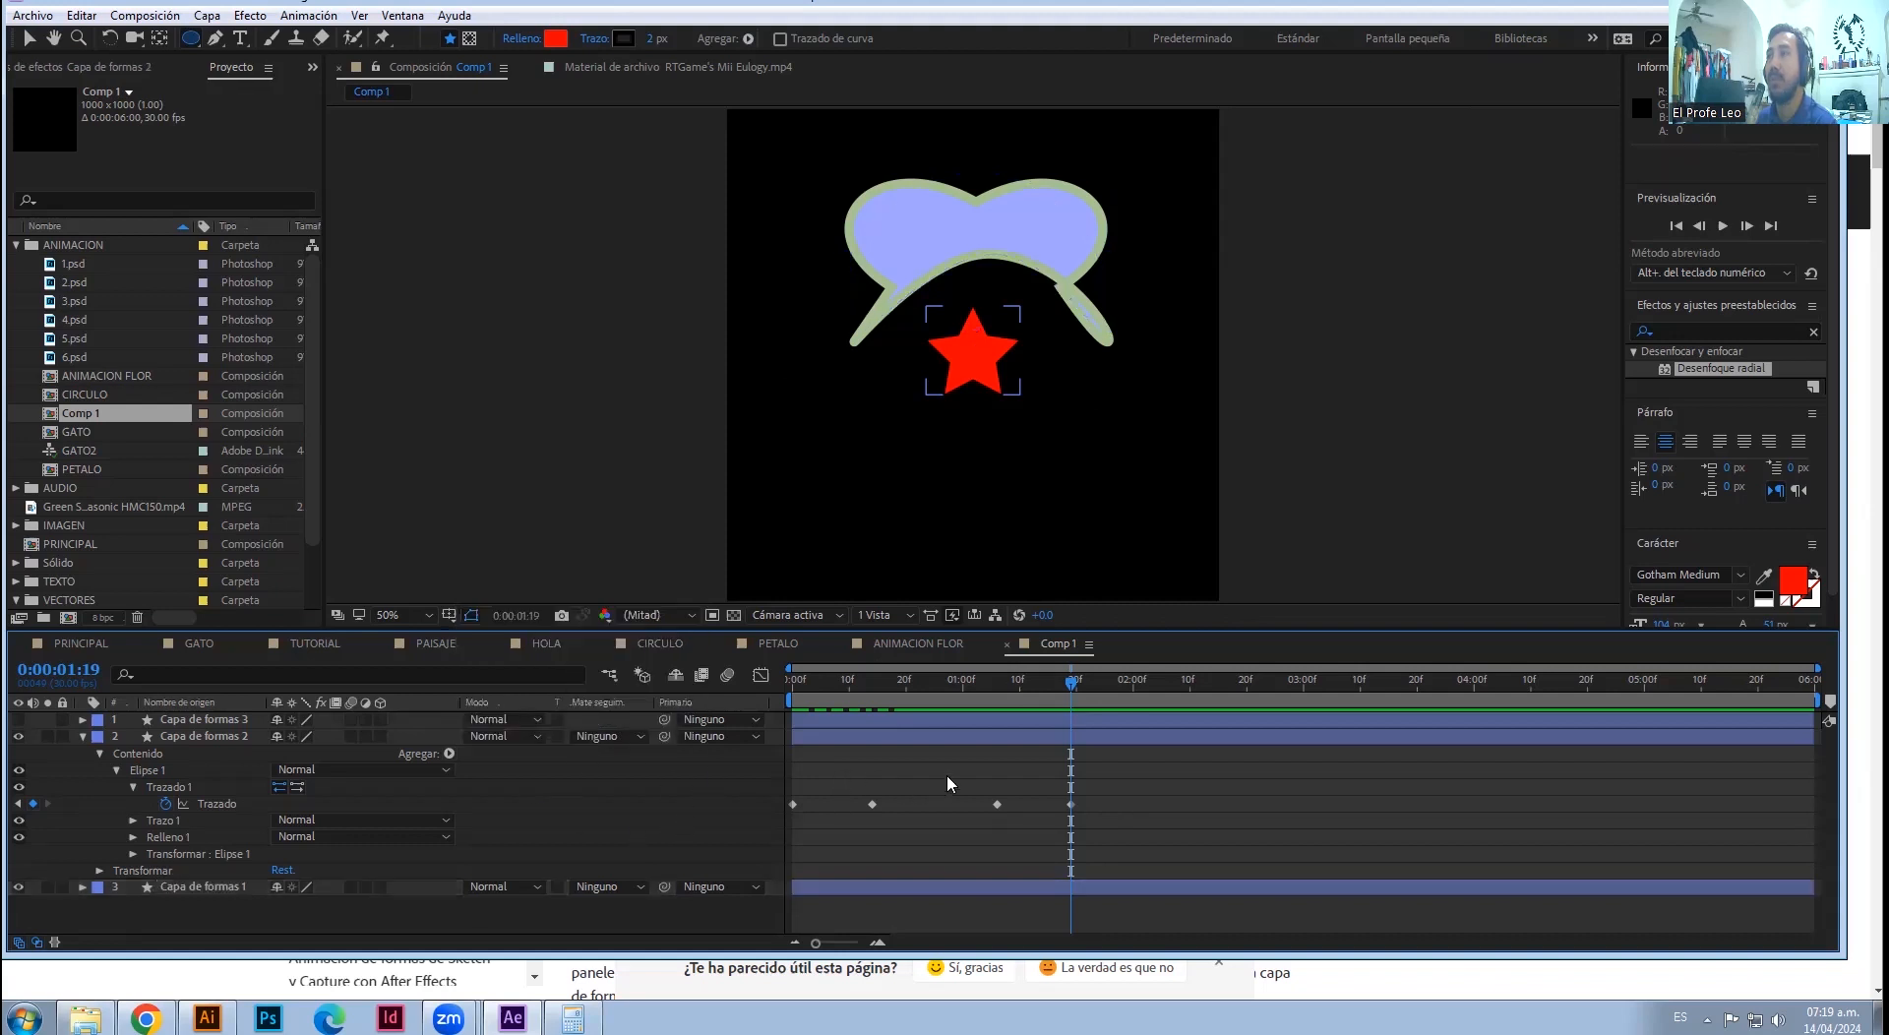
pyautogui.click(1025, 738)
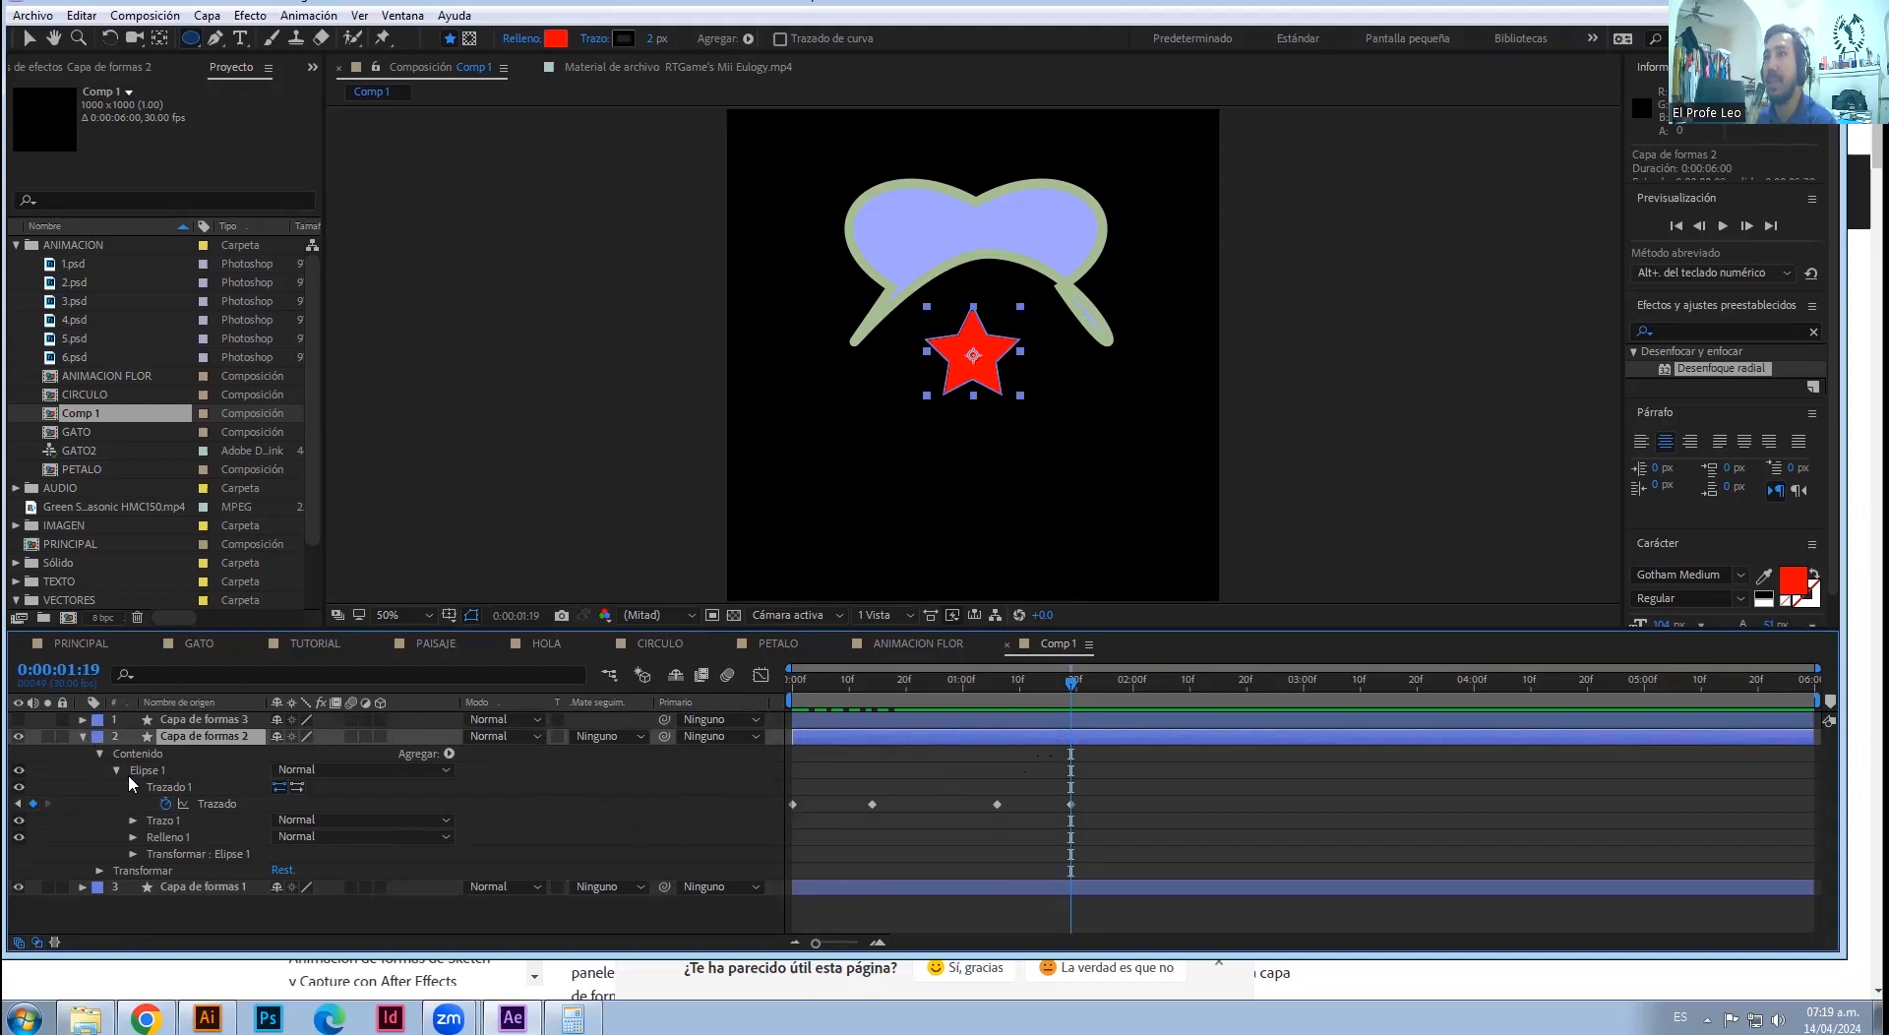
pyautogui.click(150, 787)
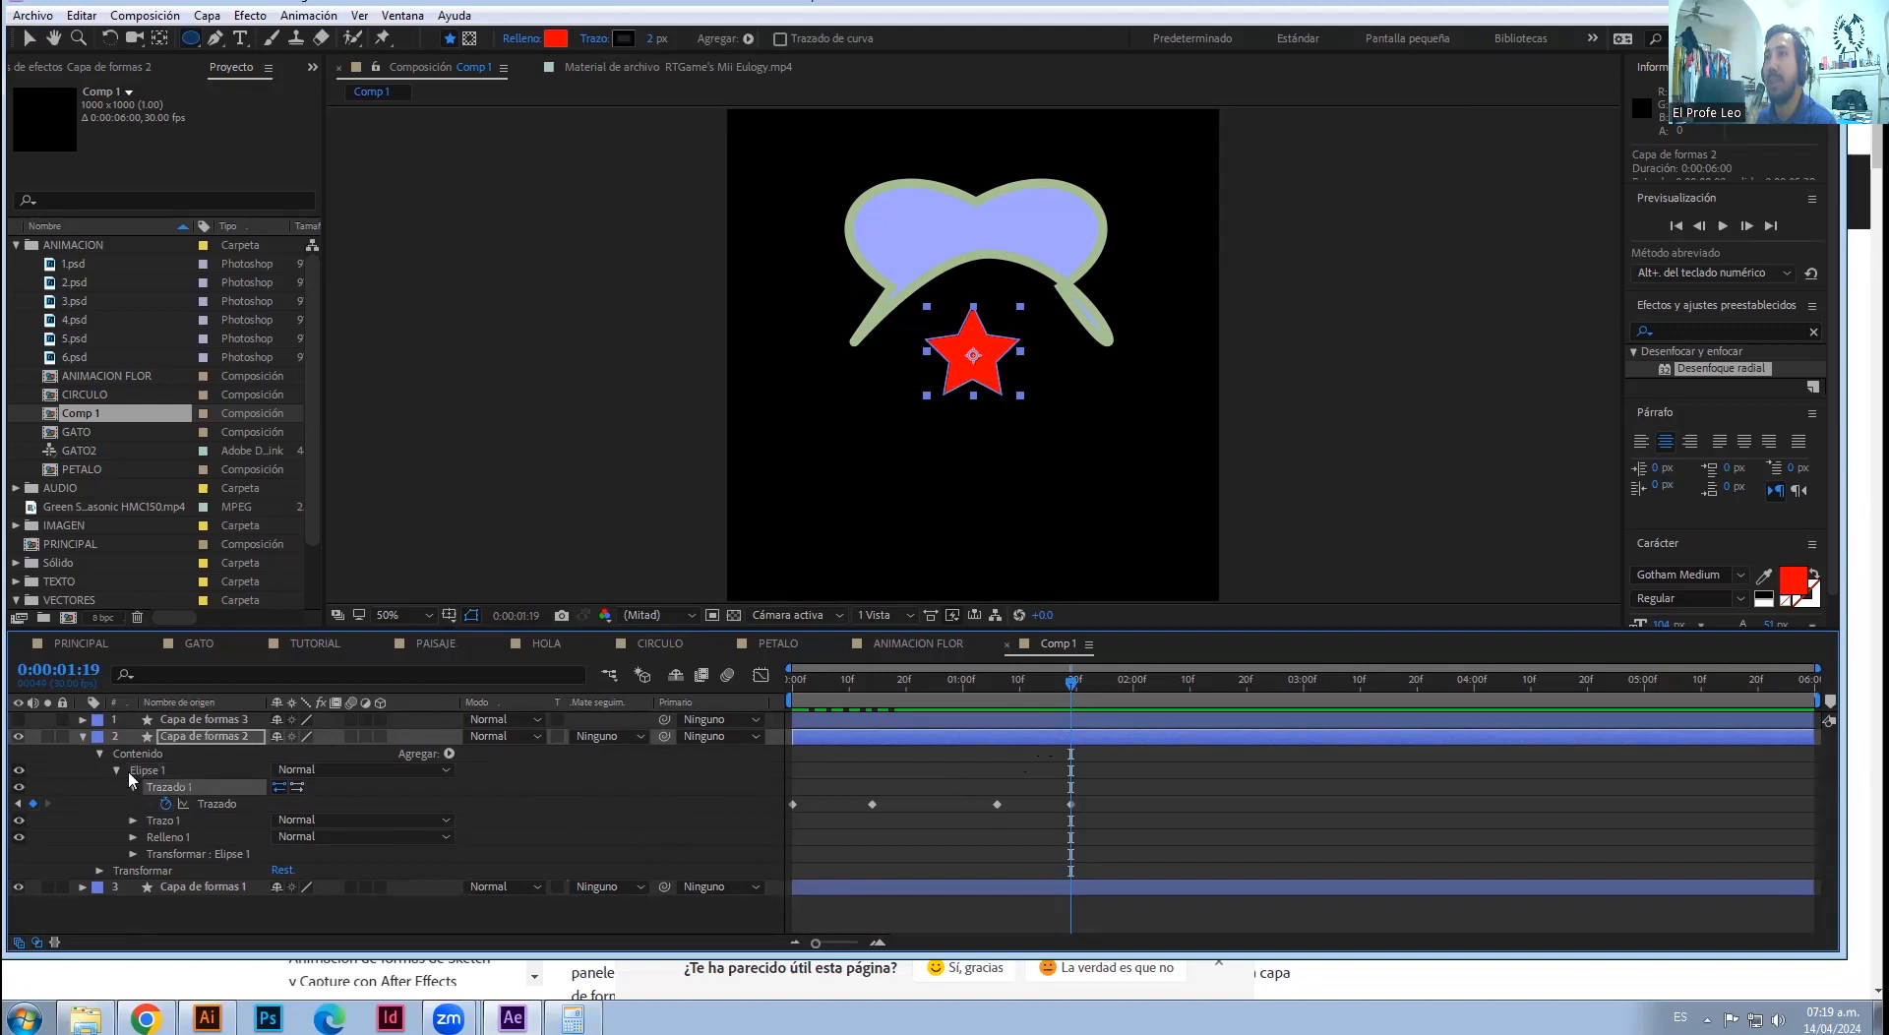
pyautogui.click(116, 770)
pyautogui.click(116, 771)
pyautogui.click(134, 783)
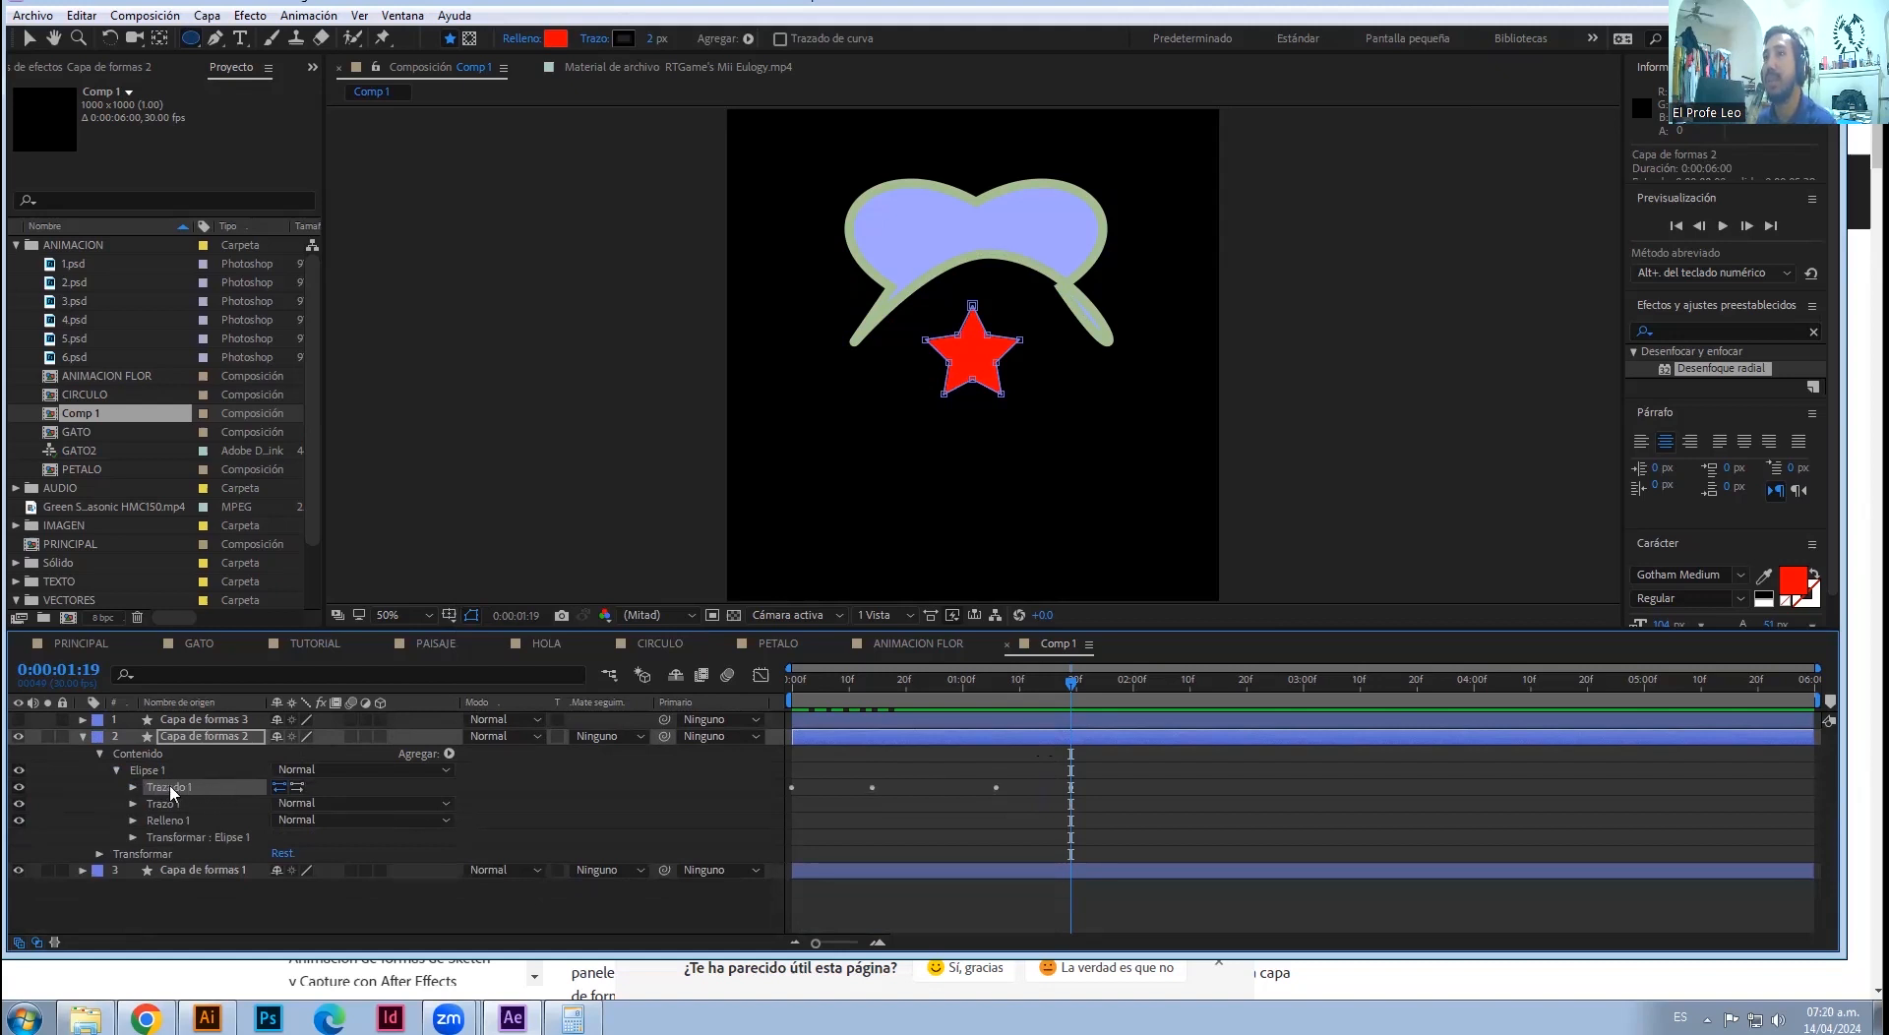
pyautogui.rightClick(172, 793)
pyautogui.click(158, 791)
pyautogui.click(133, 788)
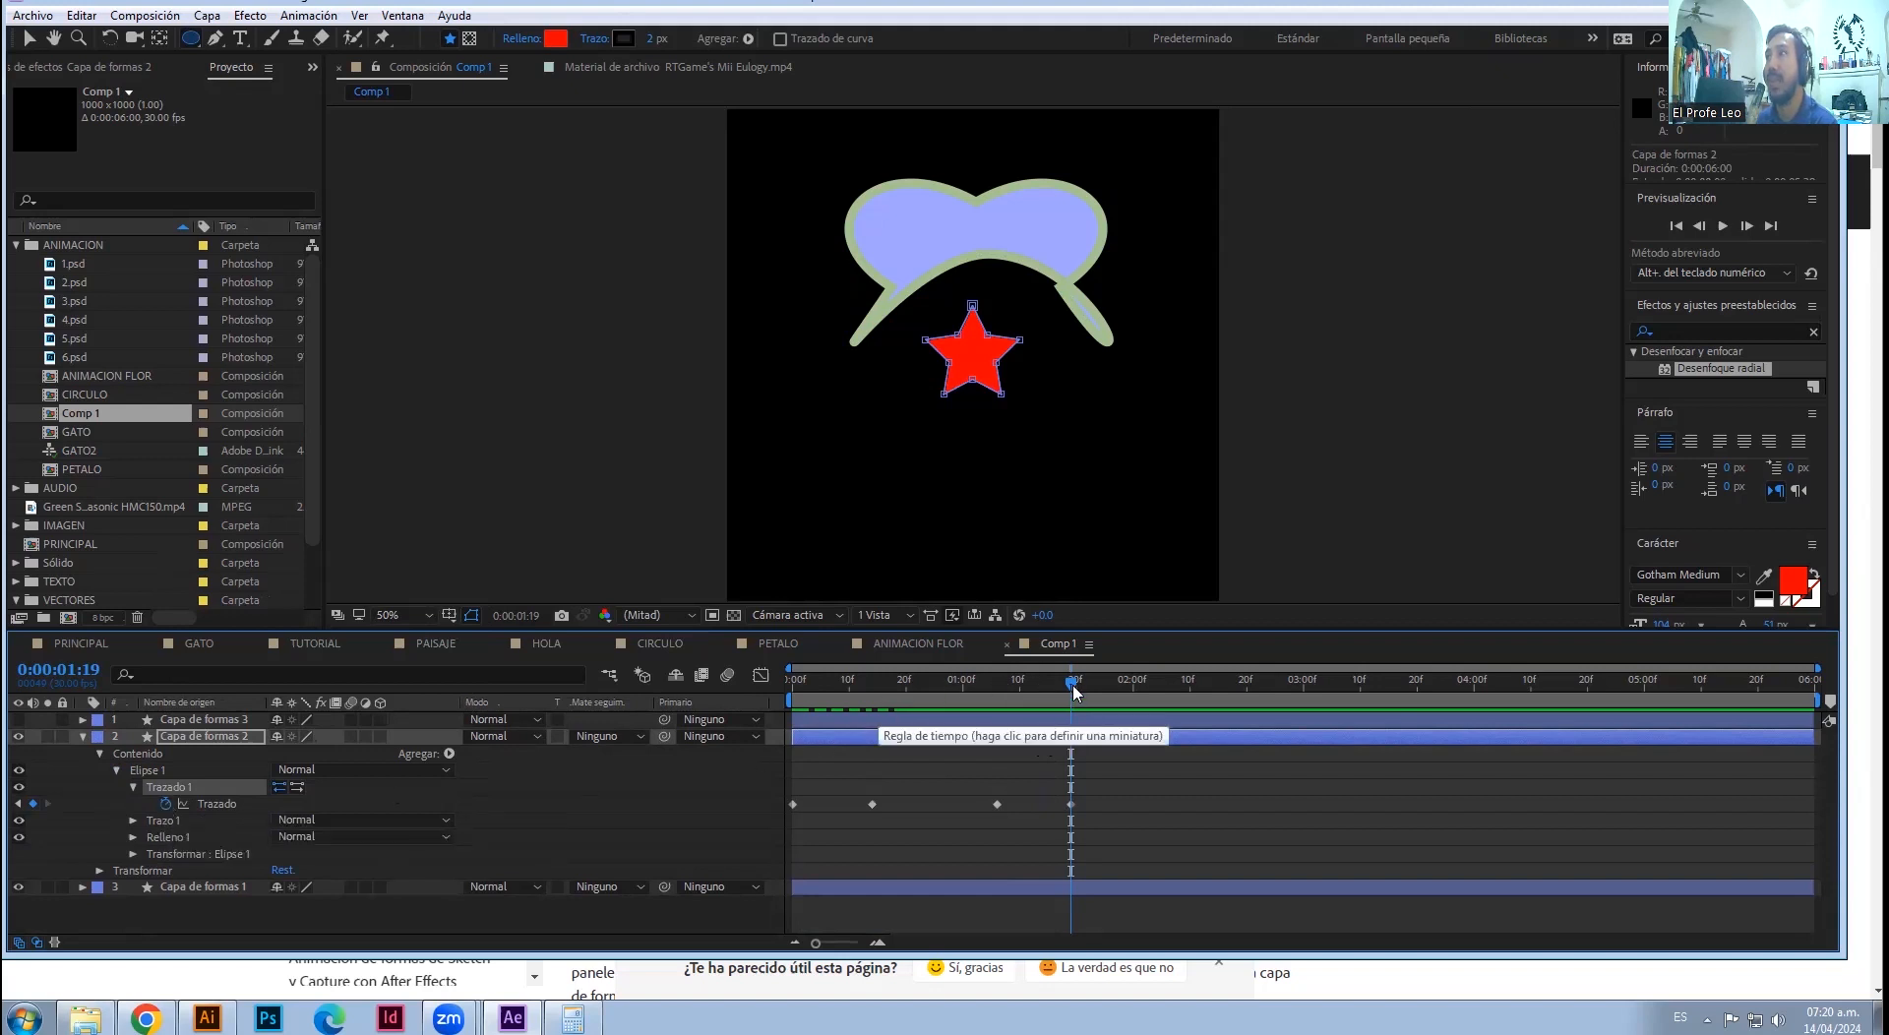
# - Add a Trazado keyframe to Capa de formas 2 at 0:00:02:00 and activate the Selection tool over the enlarged star
pyautogui.moveTo(1074, 691); pyautogui.dragTo(1133, 693)
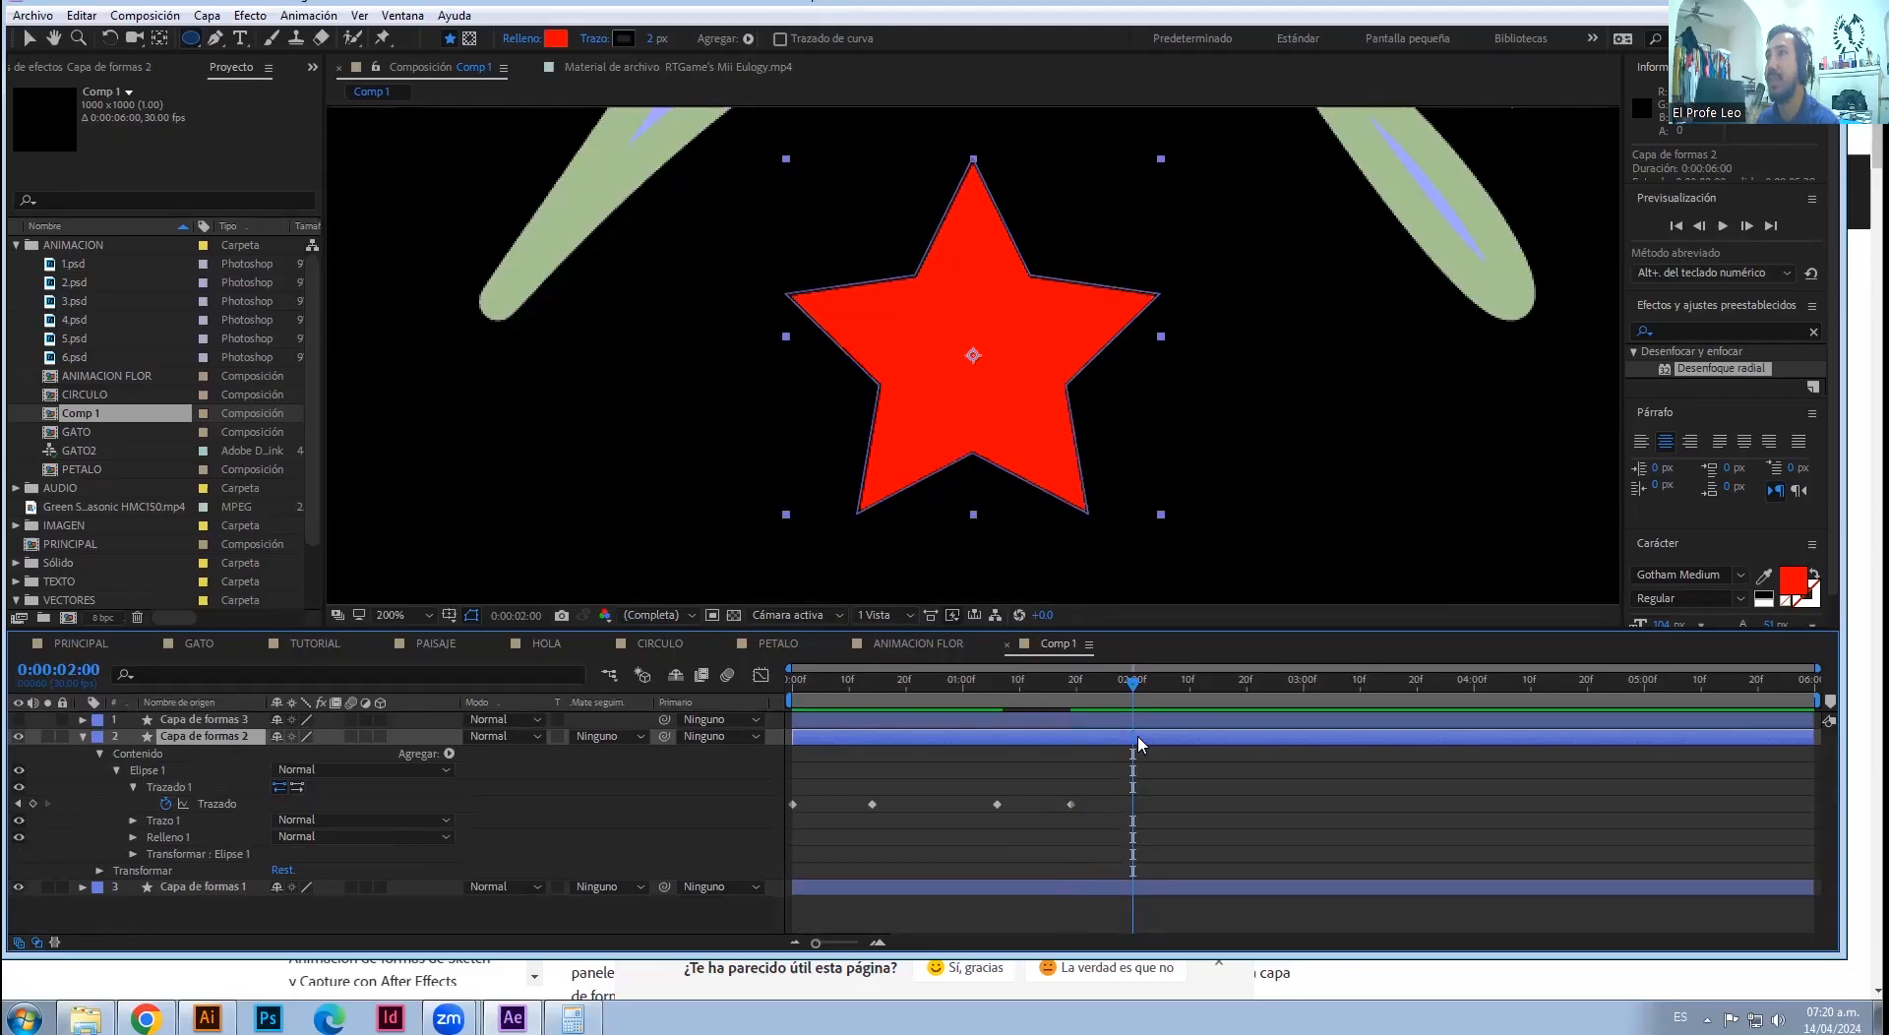
pyautogui.click(32, 804)
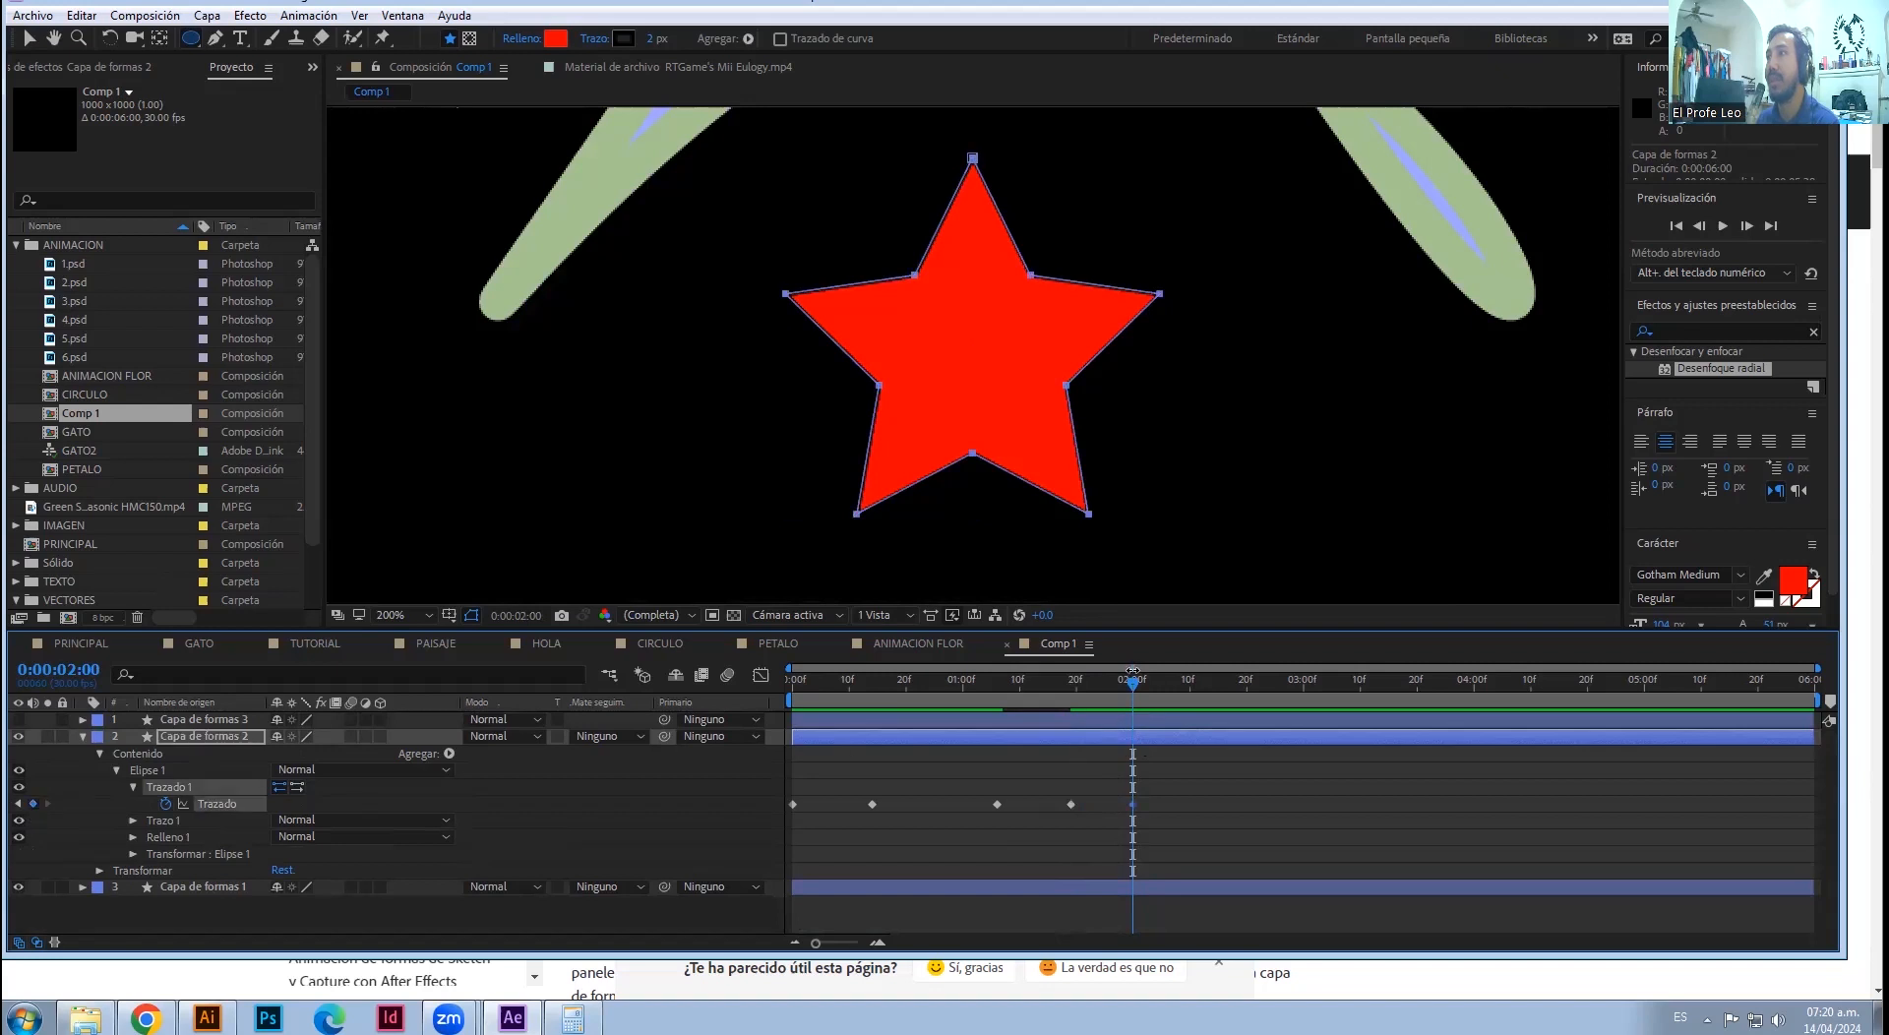
pyautogui.press('v')
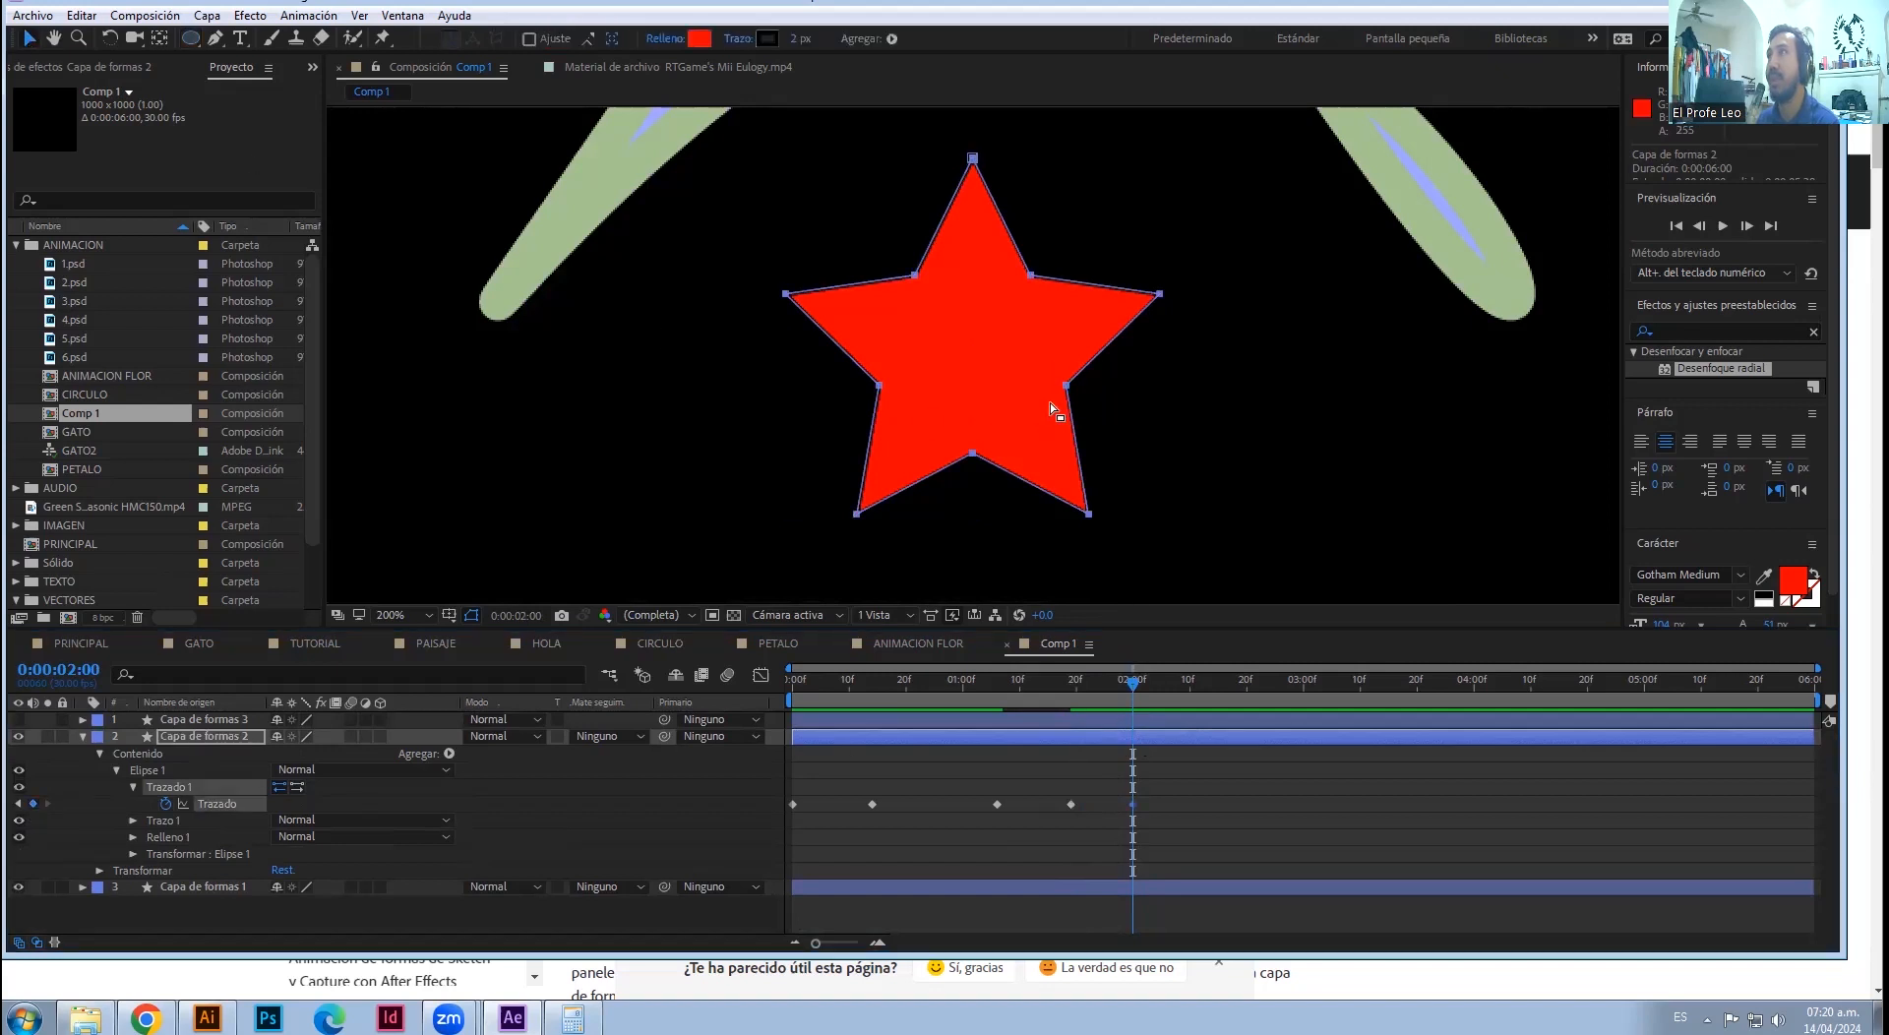
# - Stretch the red star's right-hand point far outward and downward at 0:00:02:00
pyautogui.doubleClick(1066, 387)
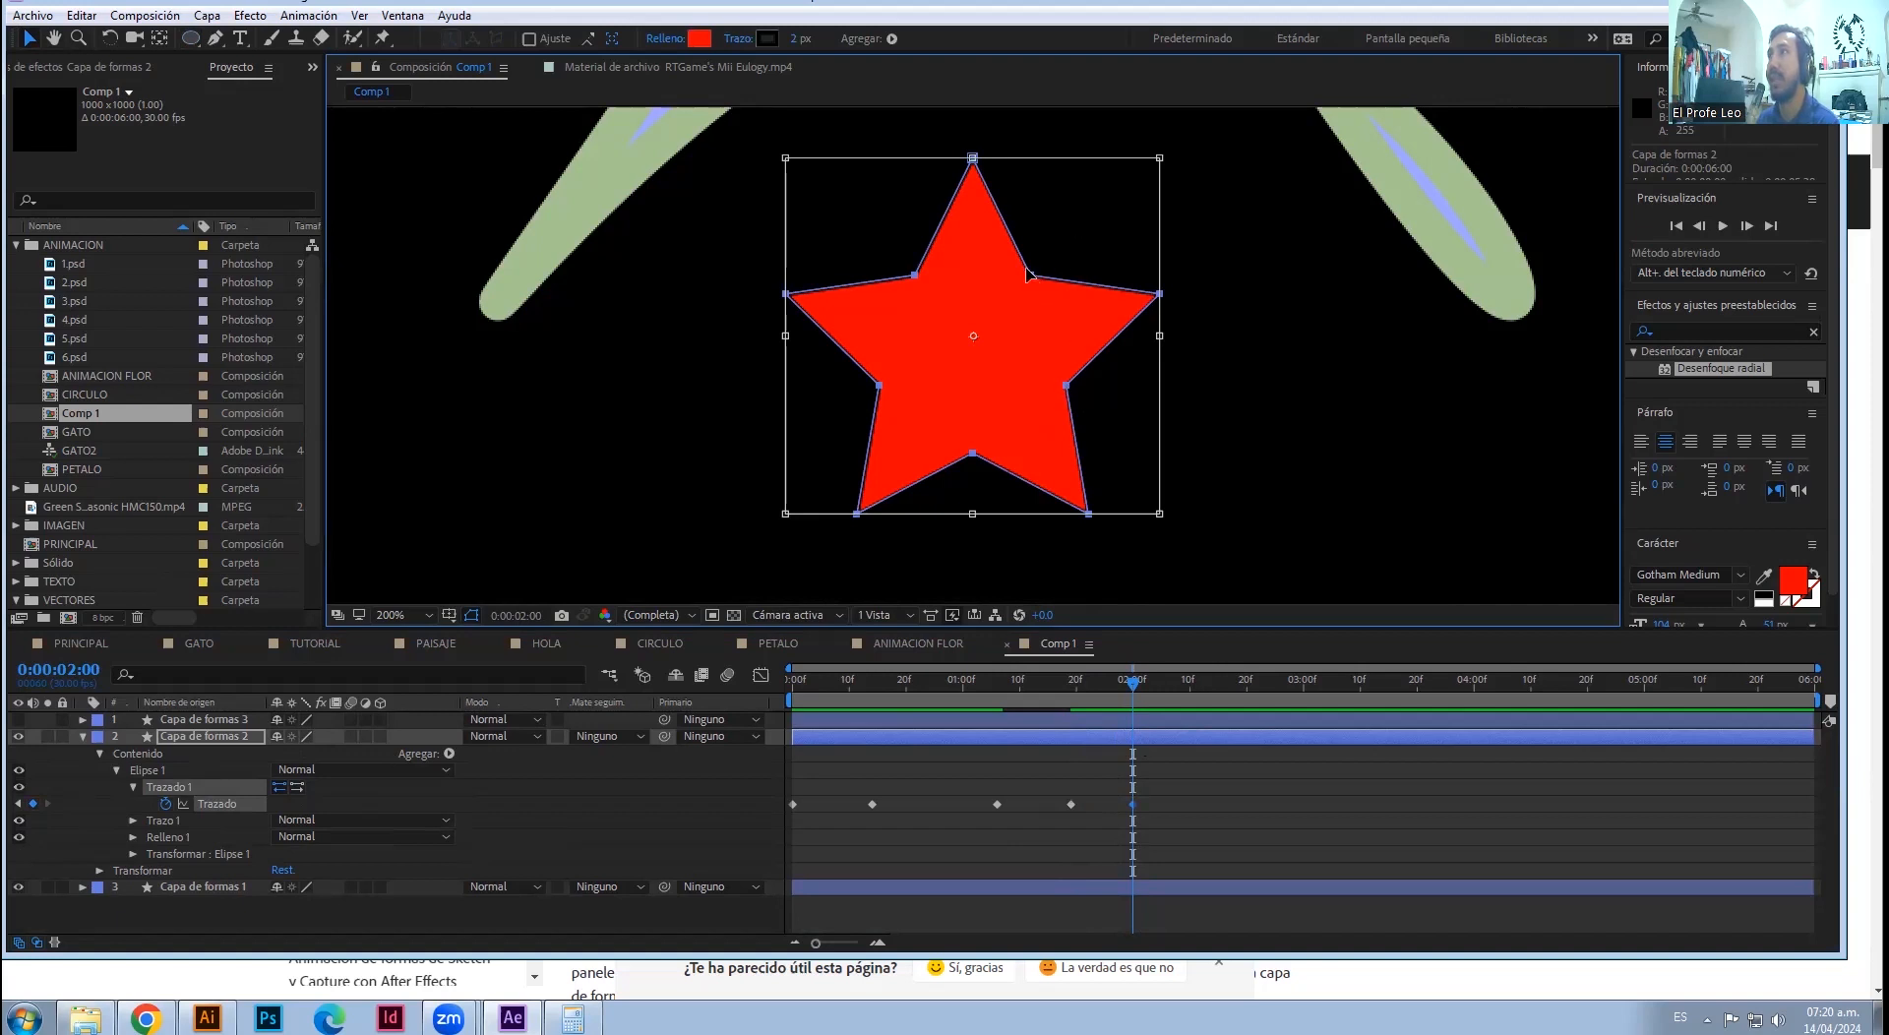
pyautogui.click(1138, 681)
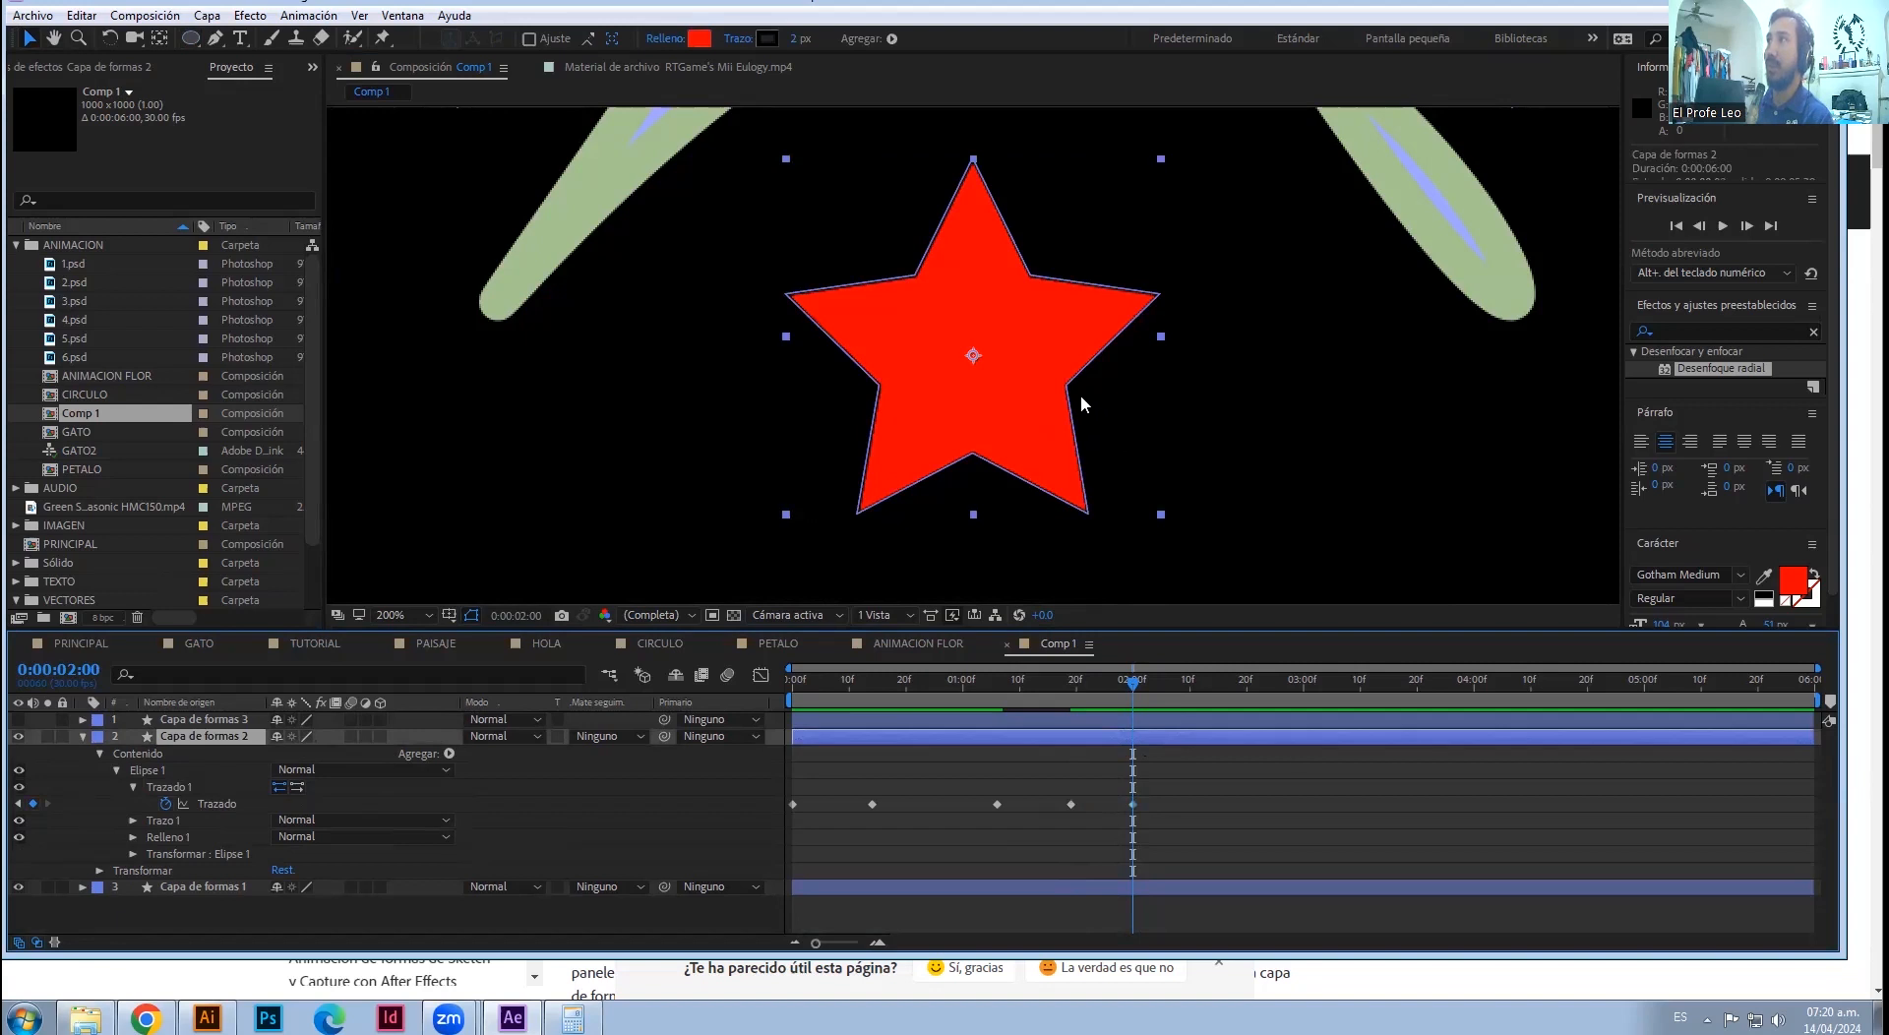
pyautogui.doubleClick(1157, 300)
pyautogui.moveTo(1157, 300); pyautogui.dragTo(1605, 509)
# - Scrub the timeline around 0:00:02:00 to preview the red star's point stretching, and inspect its path at 0:00:02:03
pyautogui.moveTo(1134, 691)
pyautogui.mouseDown()
pyautogui.moveTo(793, 679)
pyautogui.moveTo(1137, 700)
pyautogui.moveTo(817, 678)
pyautogui.moveTo(1115, 679)
pyautogui.mouseUp()
pyautogui.scroll(-4, 1071, 434)
pyautogui.moveTo(996, 723); pyautogui.dragTo(1150, 704)
pyautogui.doubleClick(990, 342)
pyautogui.scroll(1, 998, 344)
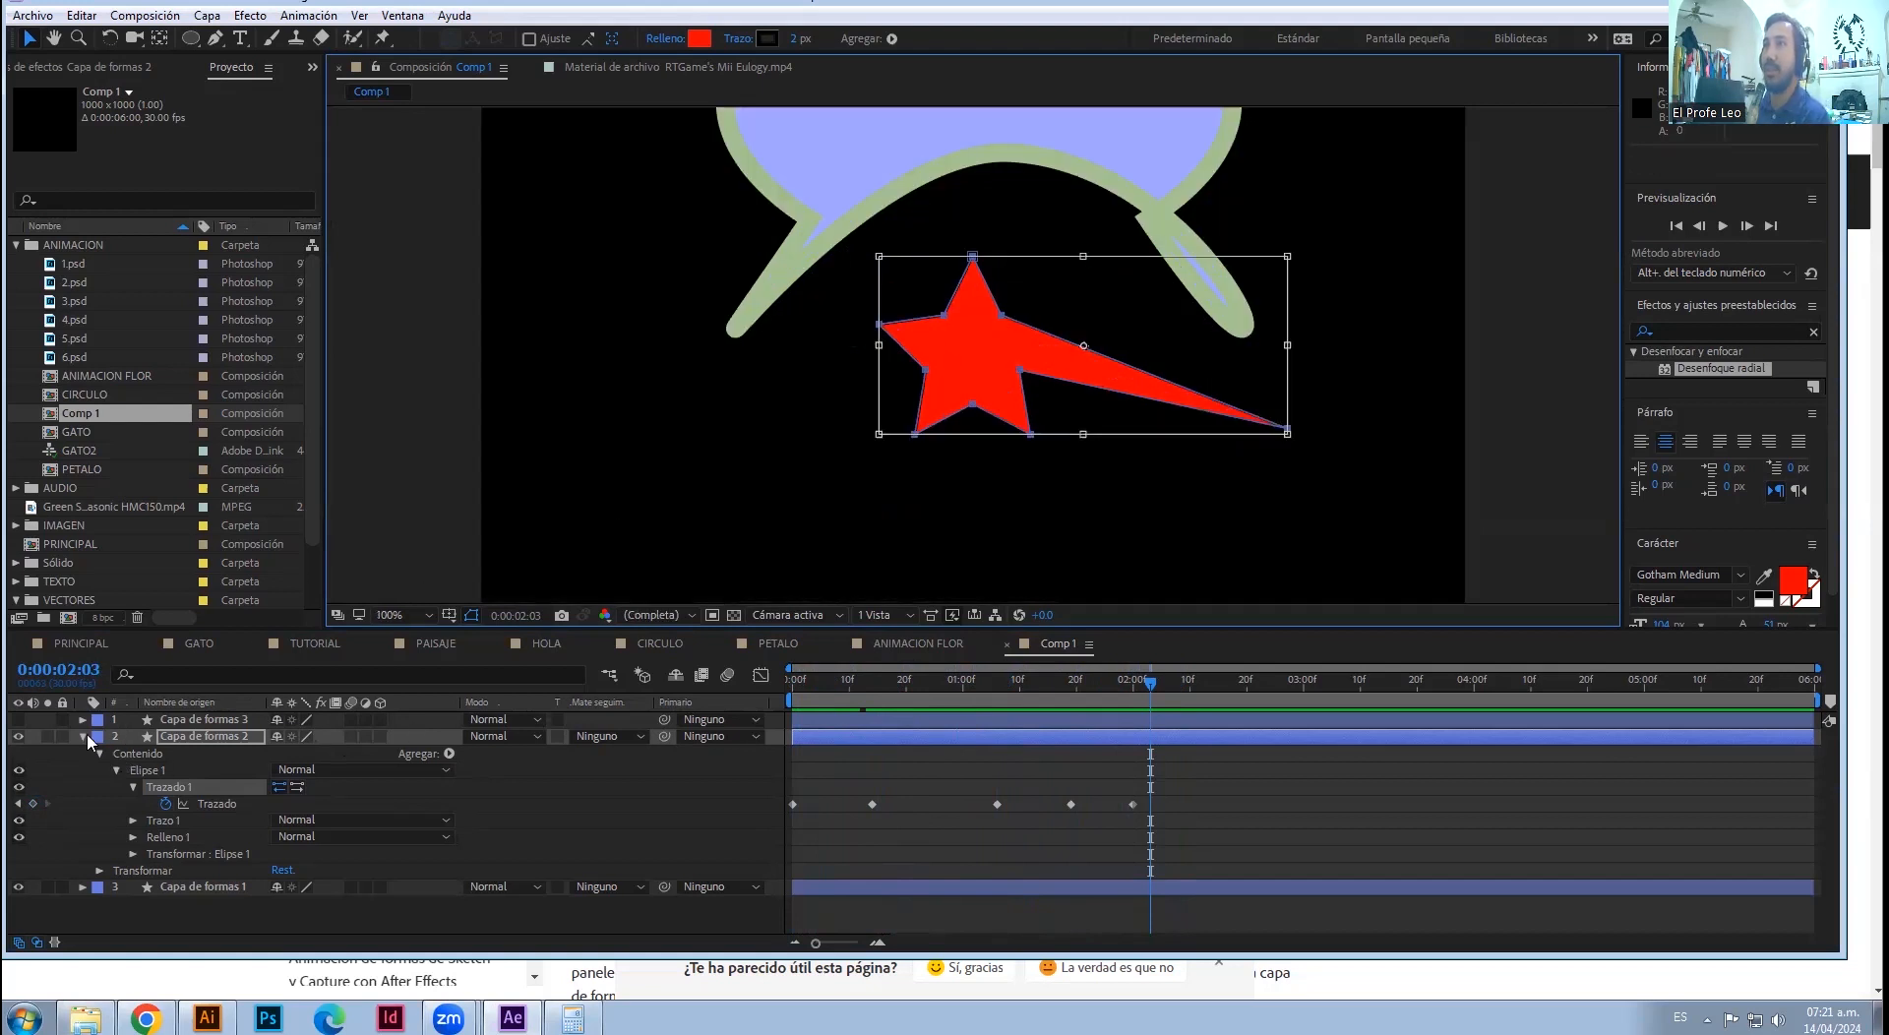
pyautogui.scroll(-2, 758, 464)
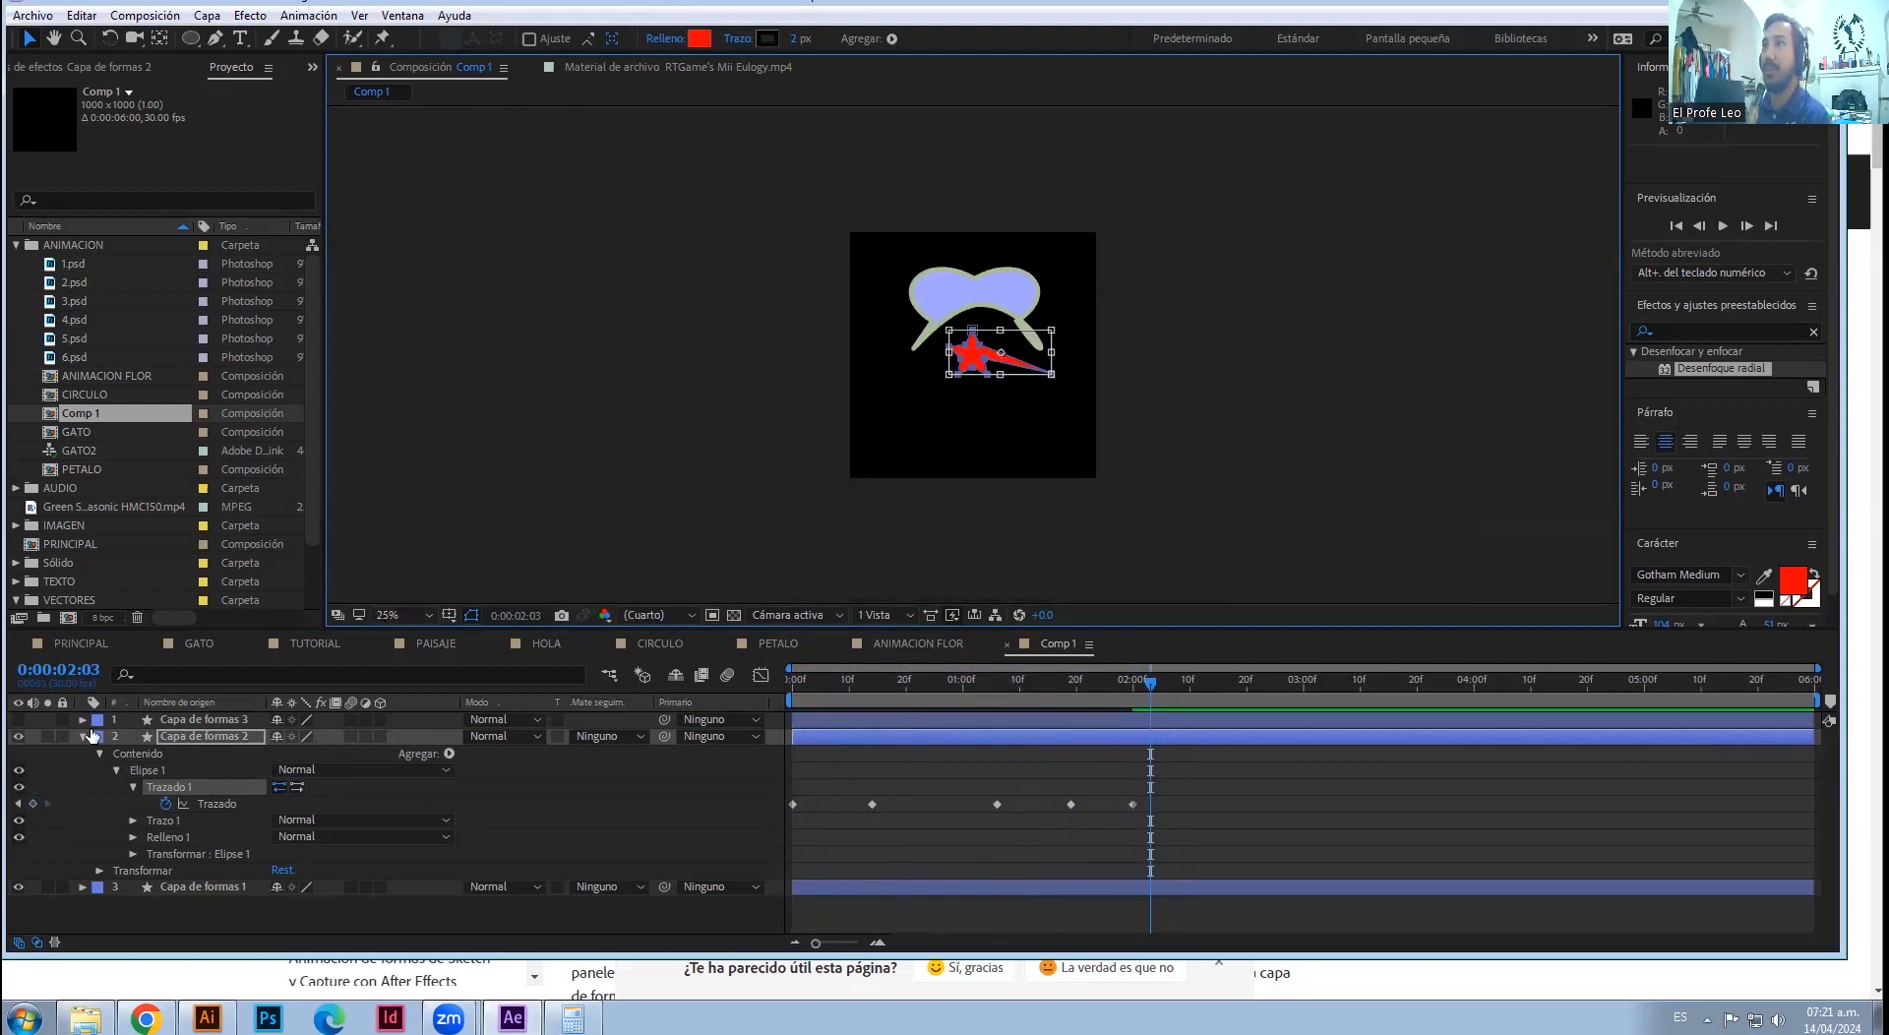
# - Expand and show Capa de formas 3, and move its green star to the left of the red star
pyautogui.click(83, 720)
pyautogui.click(18, 720)
pyautogui.scroll(2, 1063, 293)
pyautogui.moveTo(972, 355); pyautogui.dragTo(708, 307)
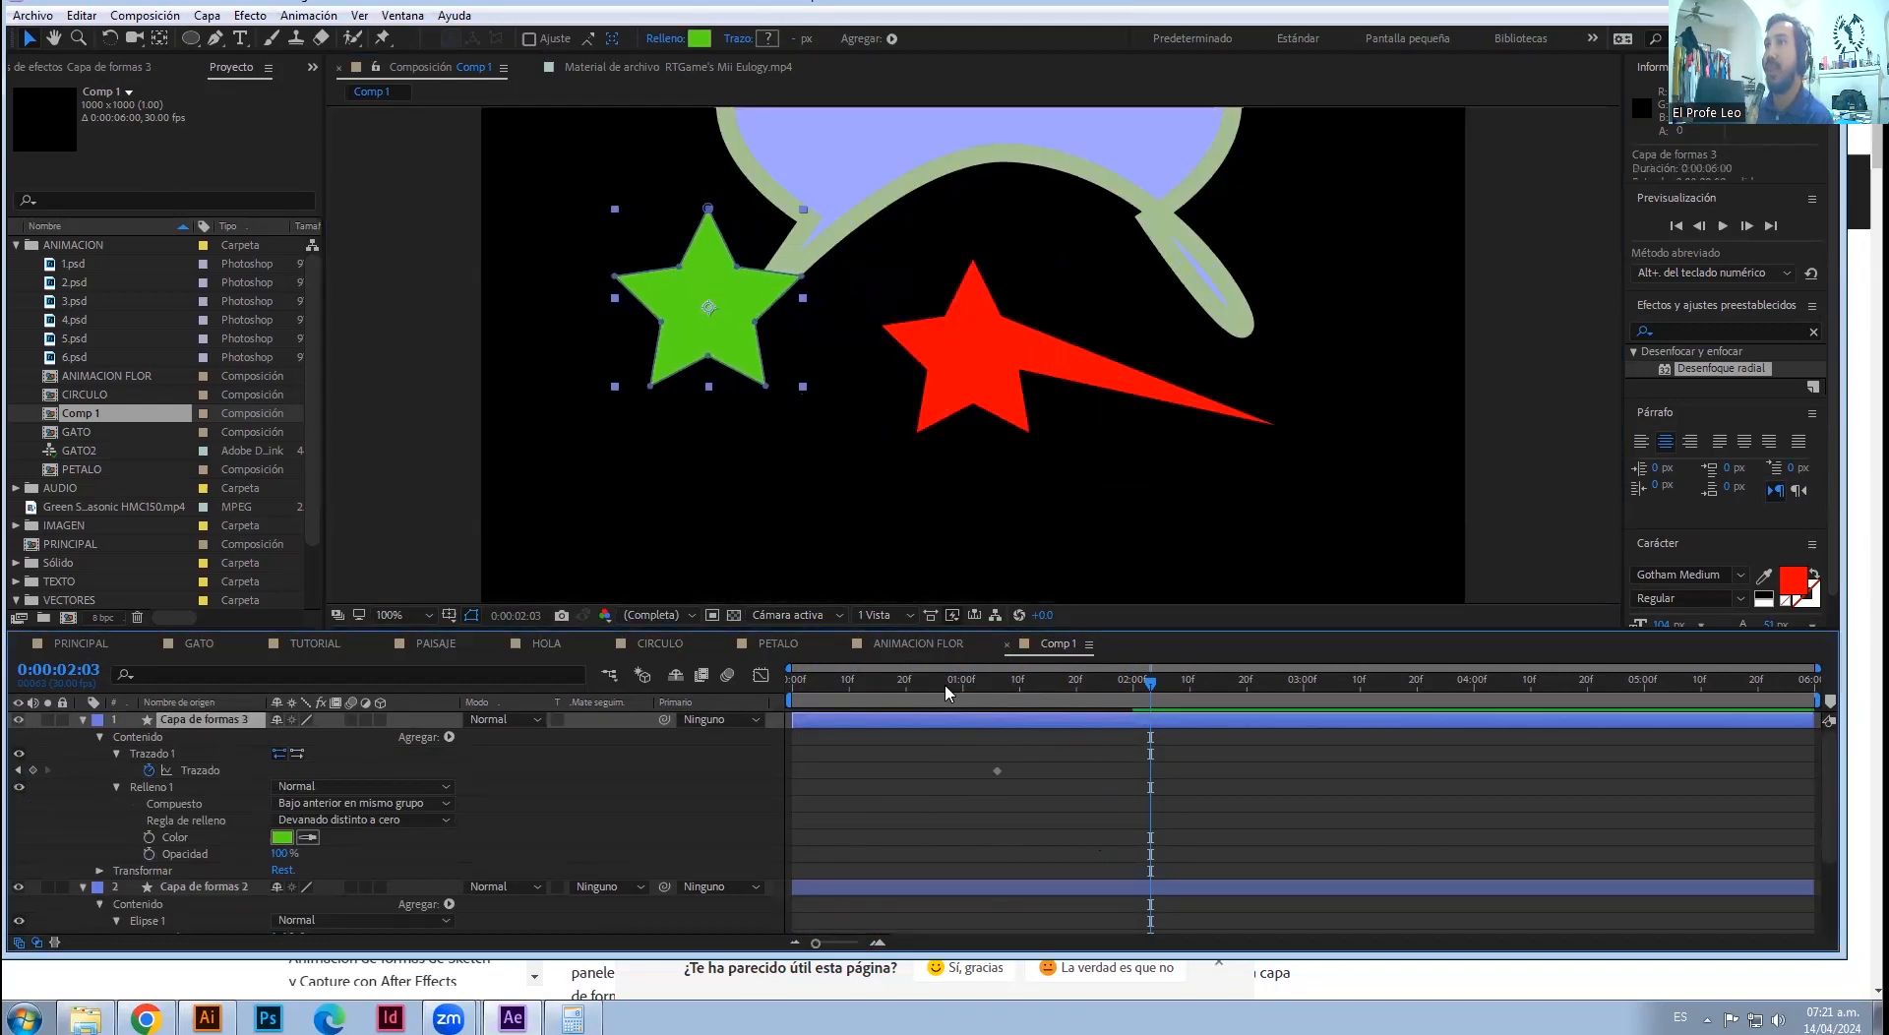
# - Add a Trazo to the green star in Capa de formas 3 and set its Anchura del trazo to 17
pyautogui.click(163, 788)
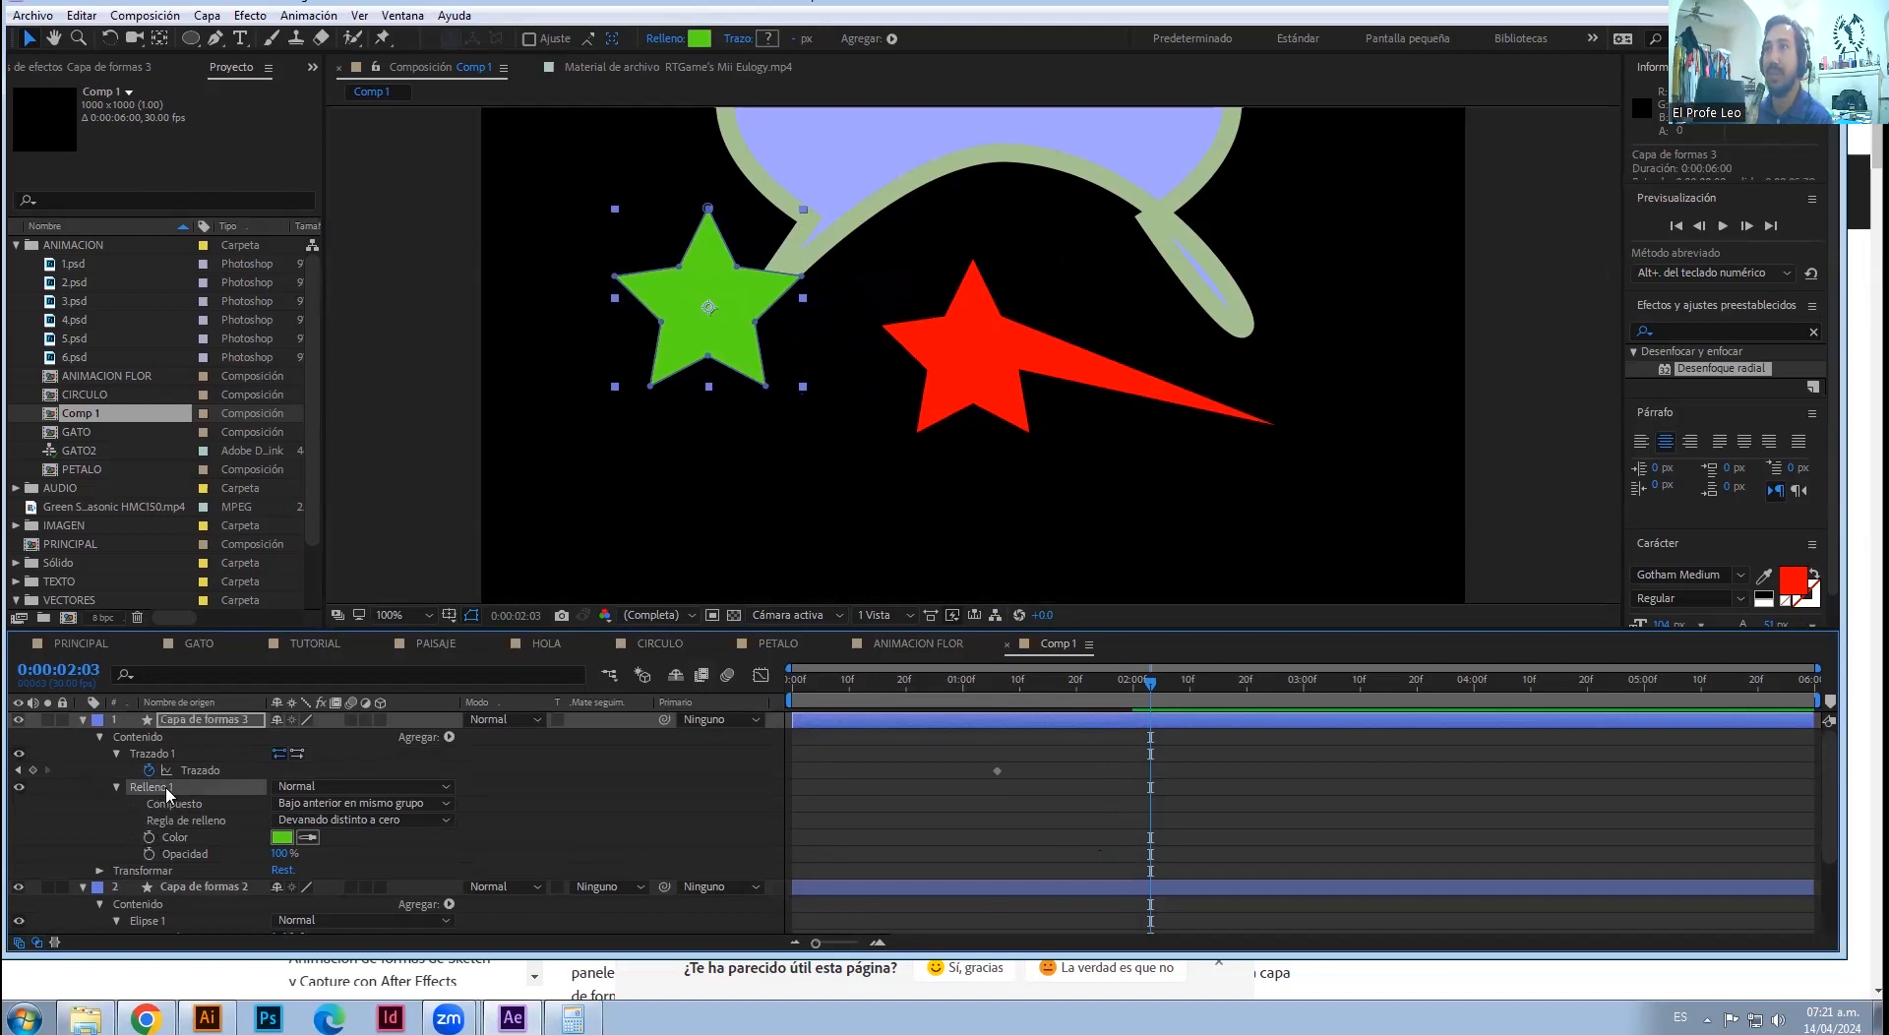
pyautogui.click(449, 736)
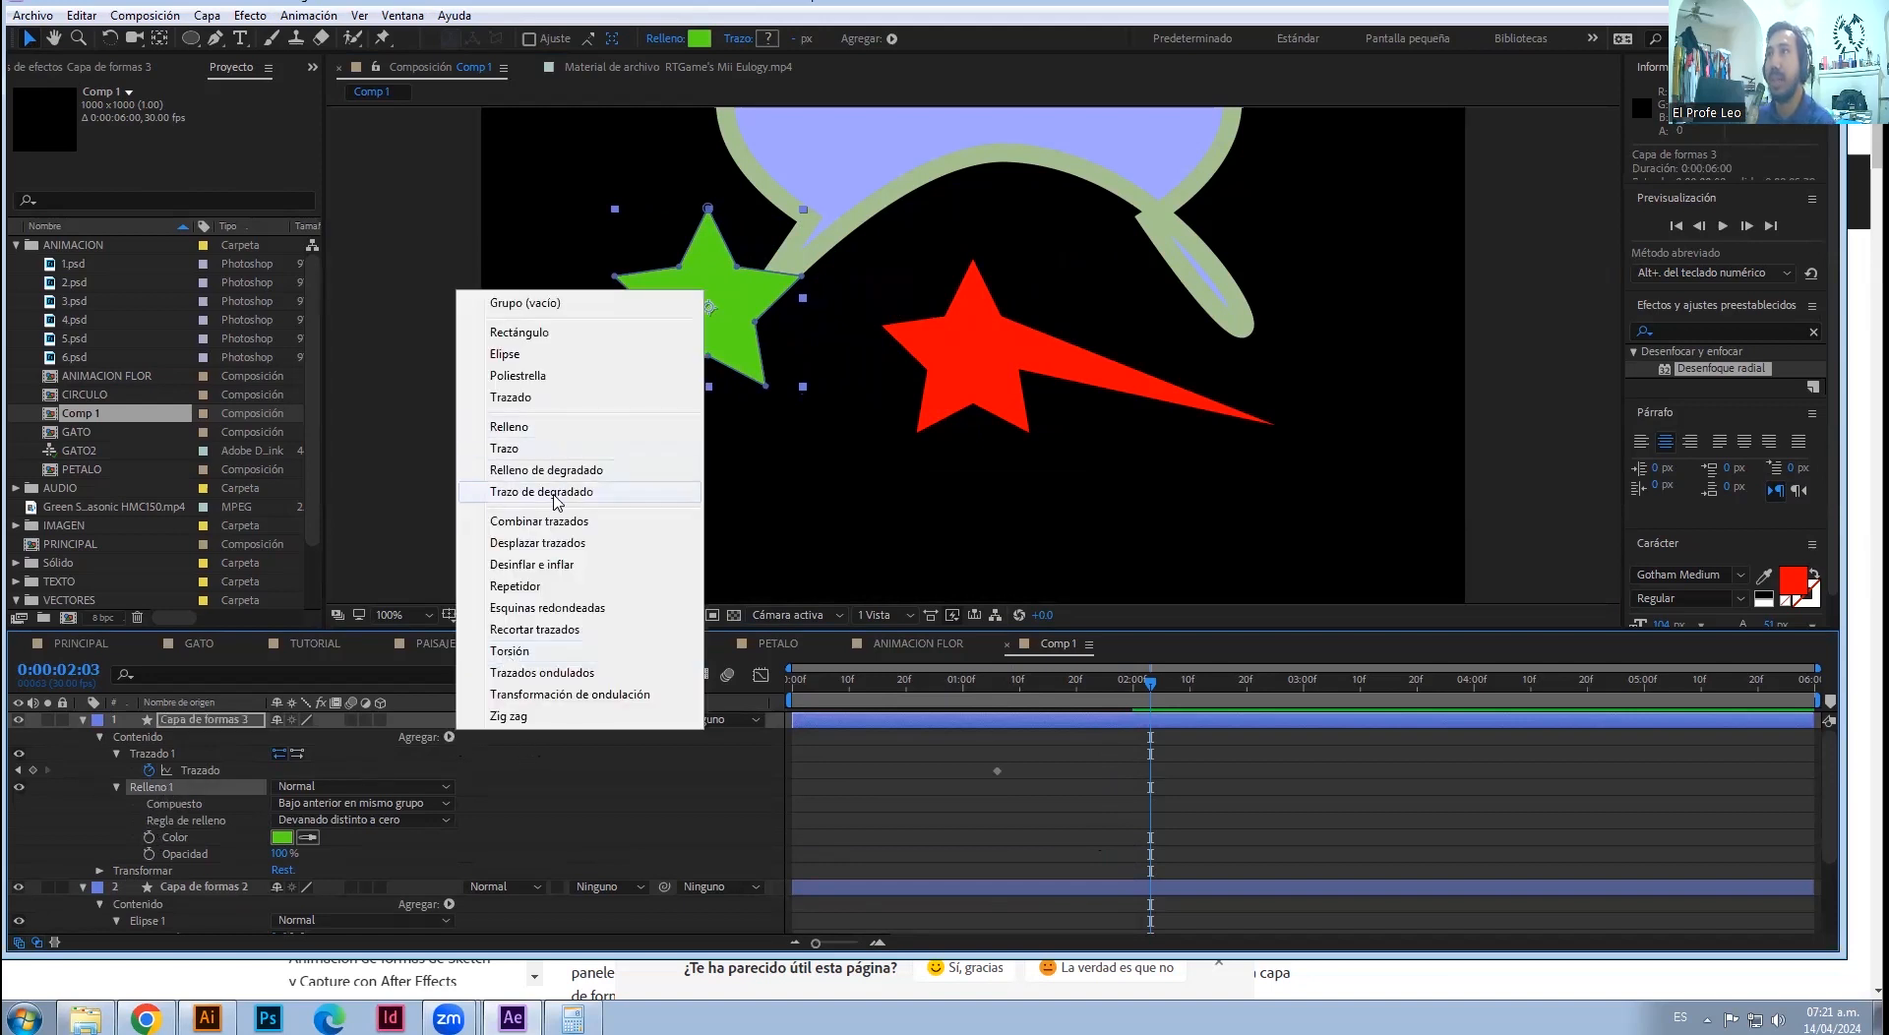
pyautogui.click(531, 448)
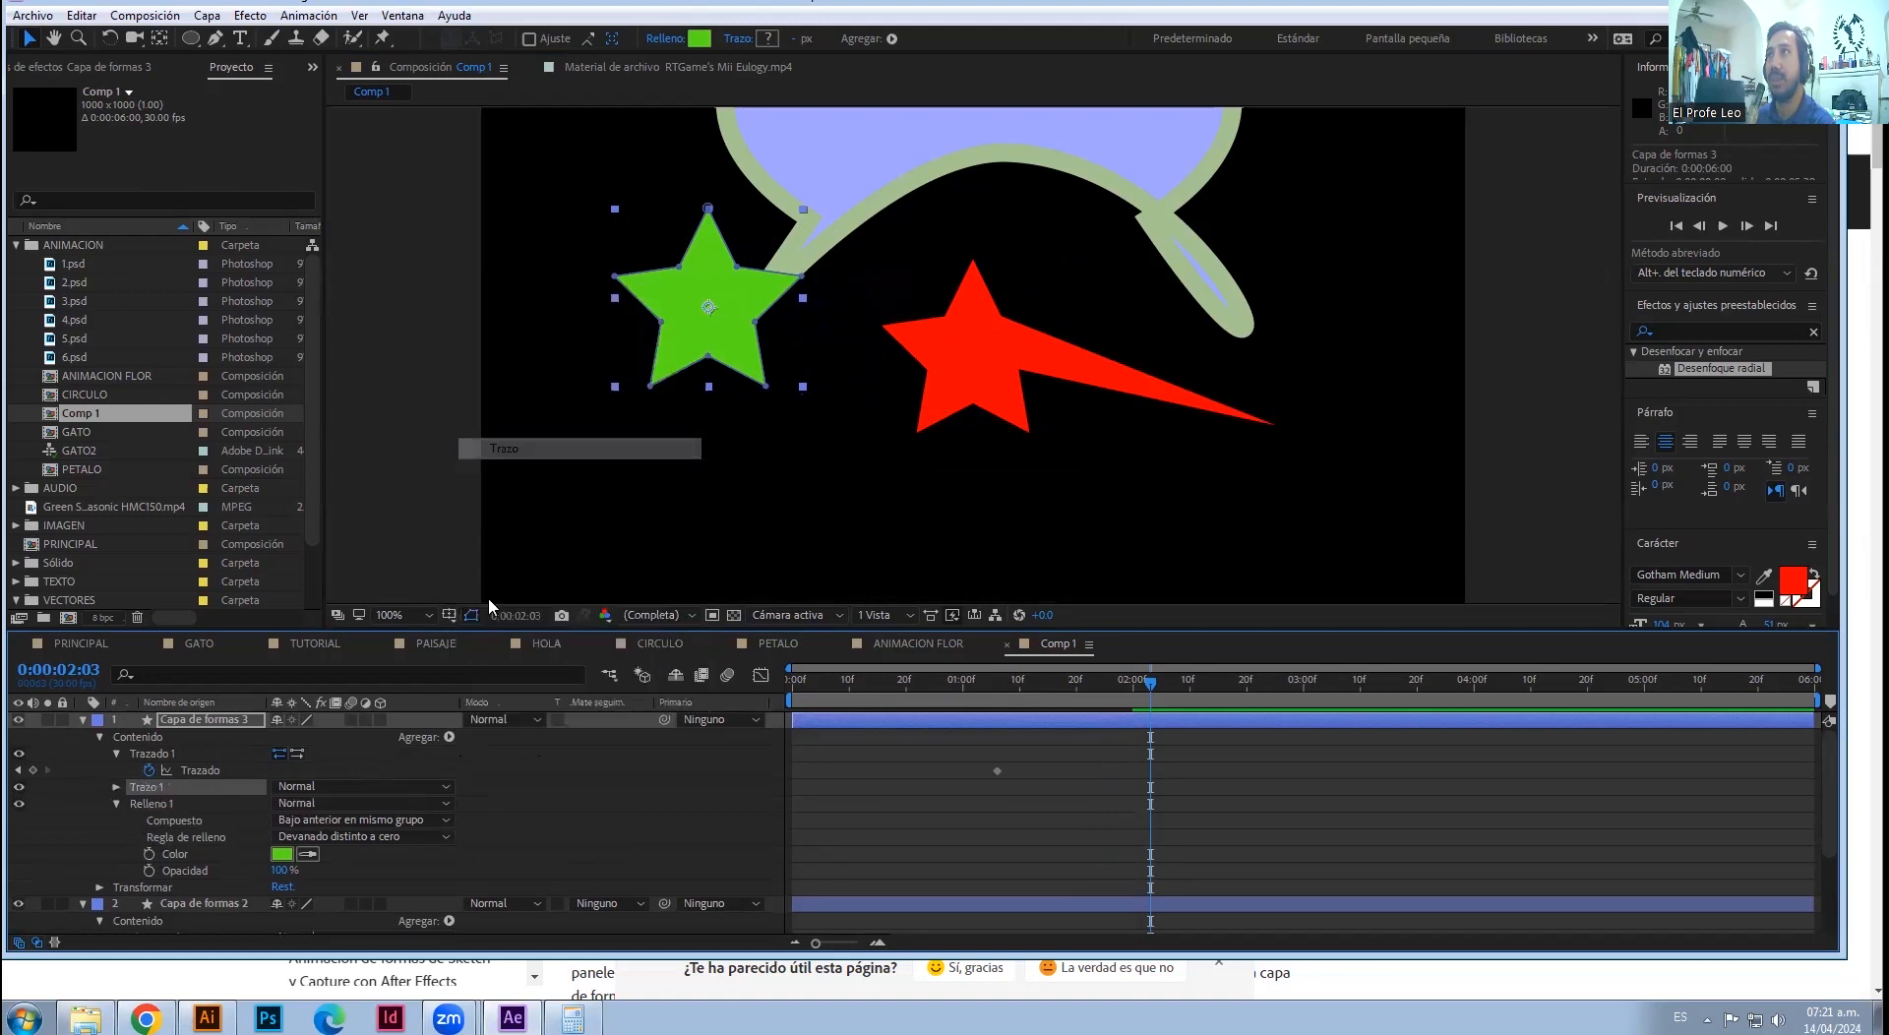
pyautogui.click(118, 787)
pyautogui.click(282, 821)
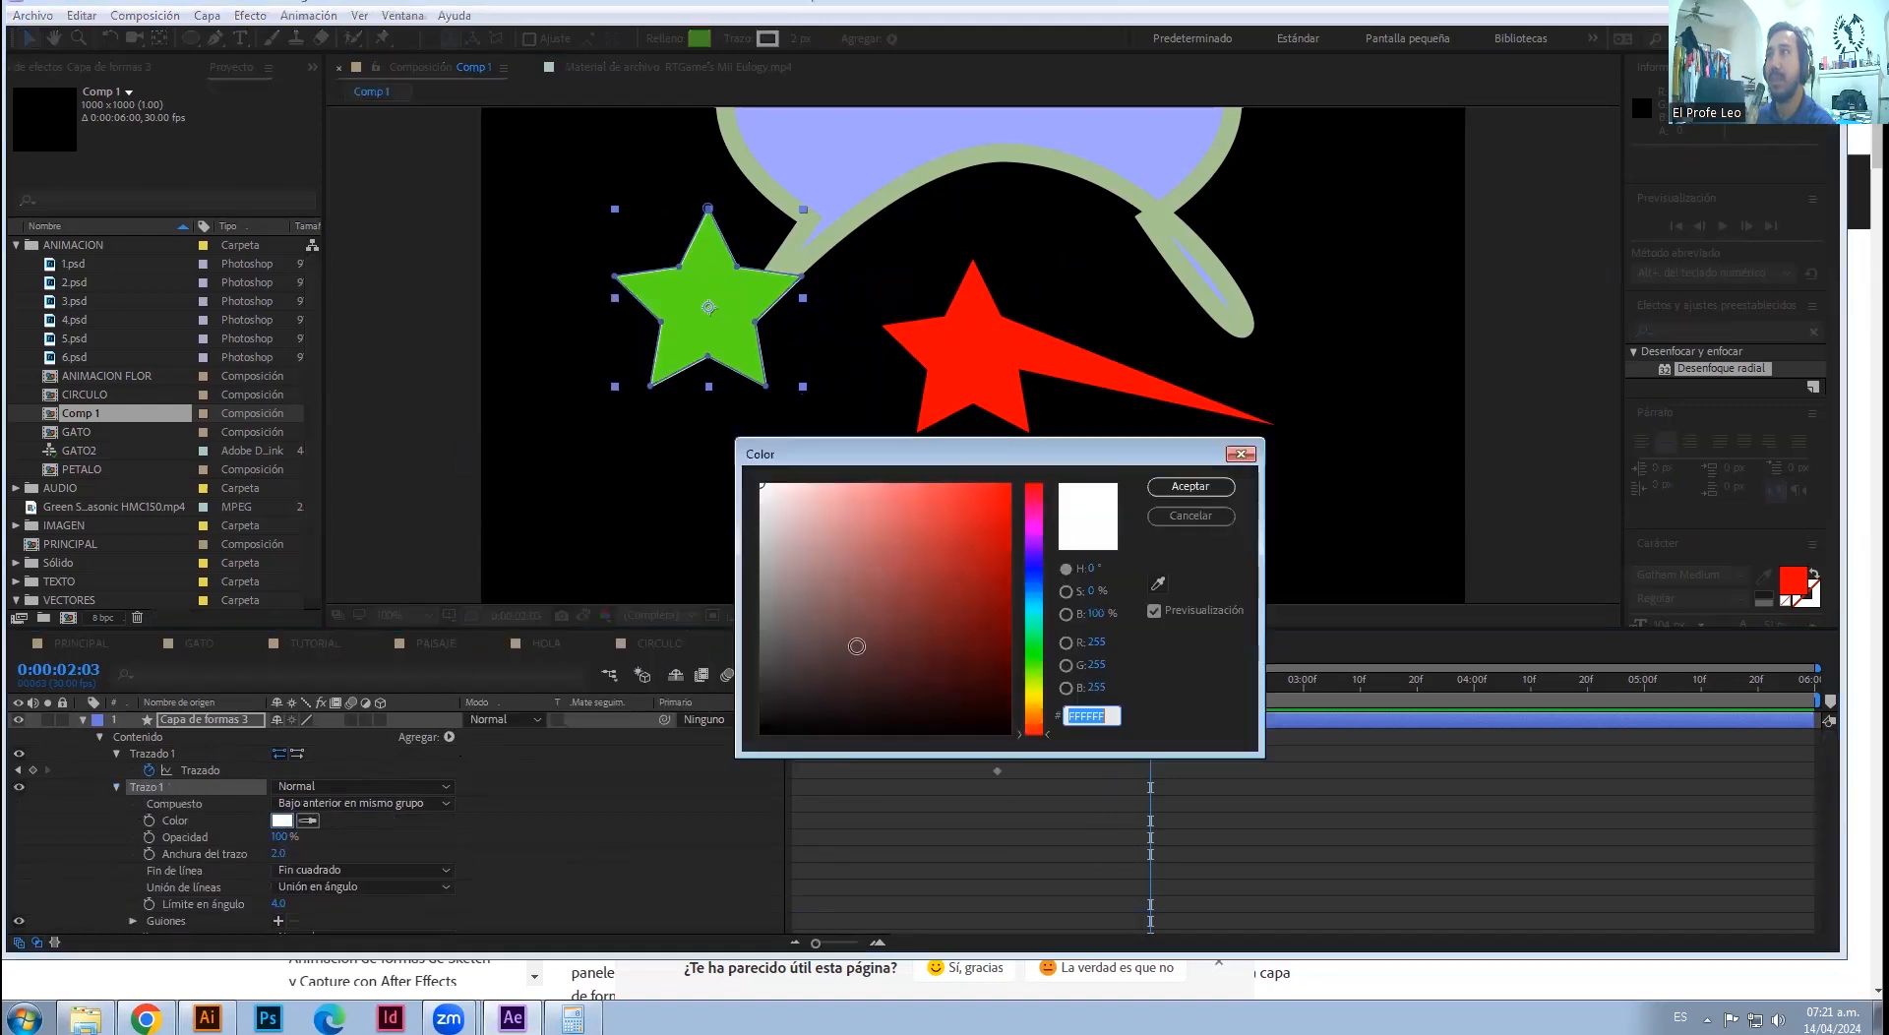
pyautogui.moveTo(277, 853); pyautogui.dragTo(291, 842)
# - Add Guiones to the green star's stroke, with Guión at 30 and Desplazamiento at -69
pyautogui.scroll(-1, 251, 864)
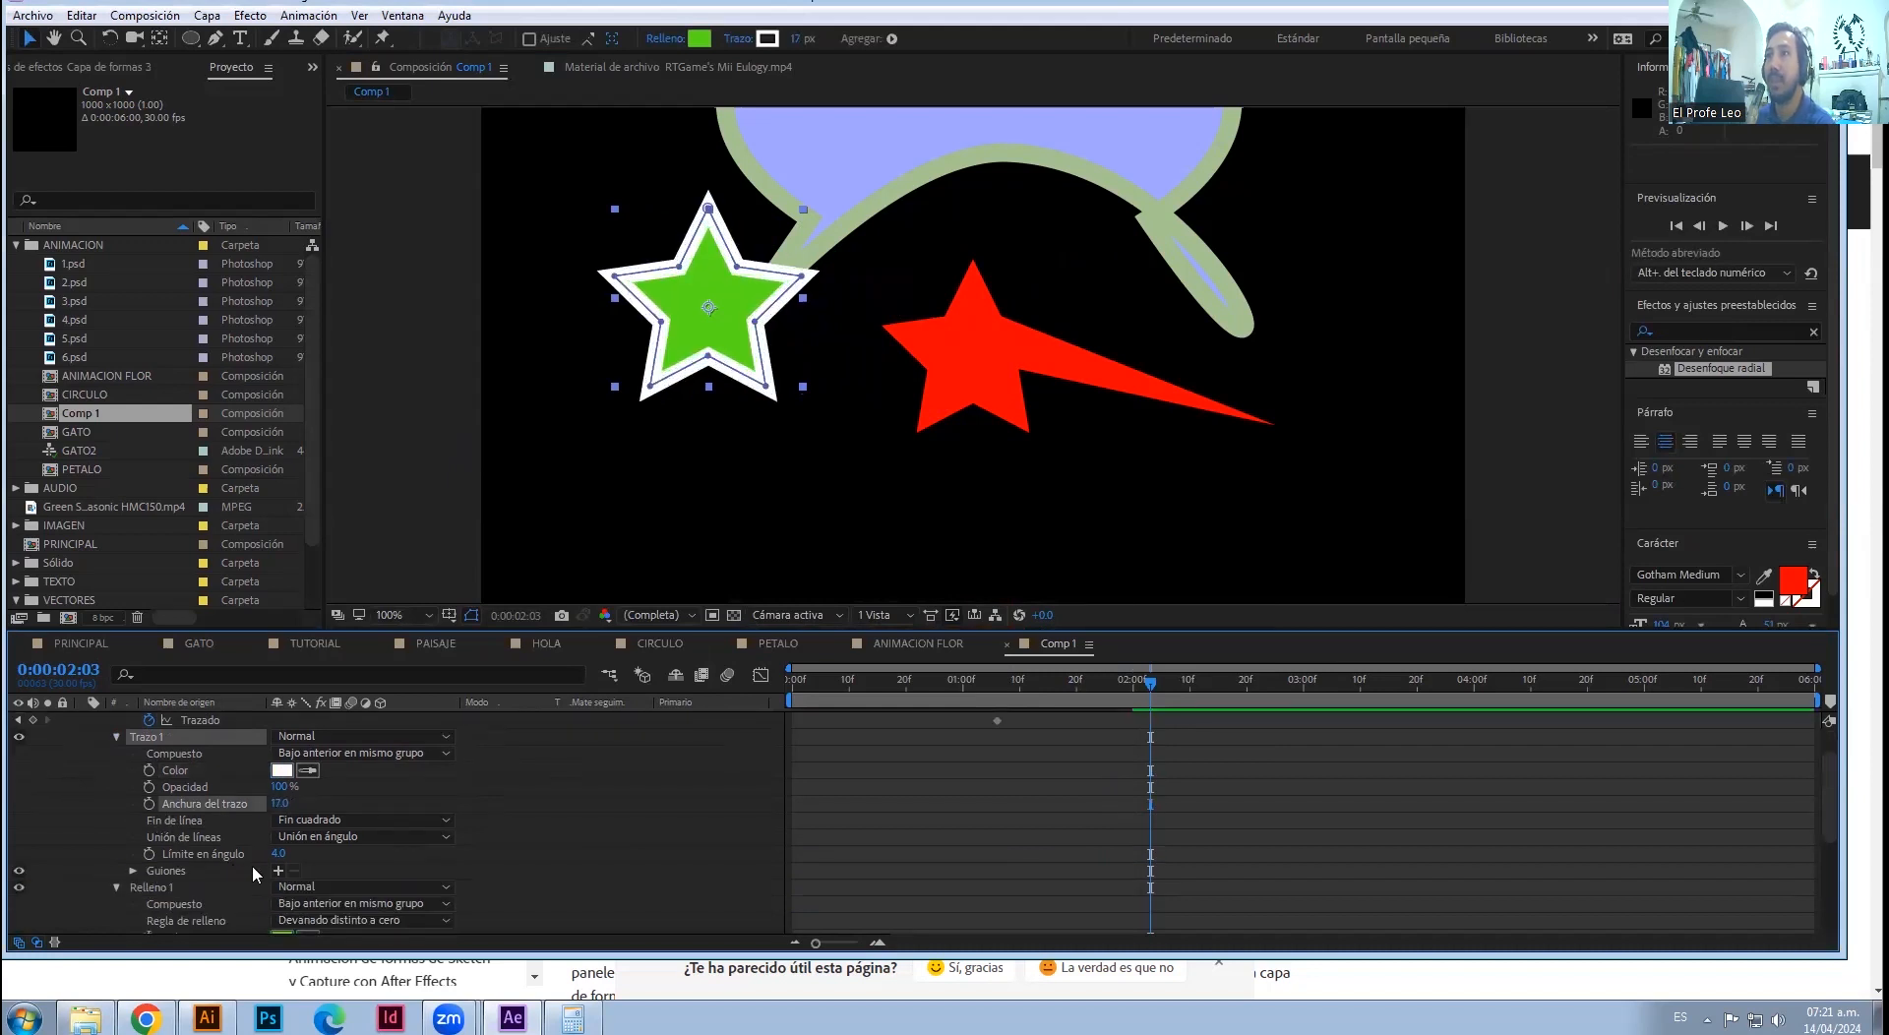
pyautogui.click(278, 870)
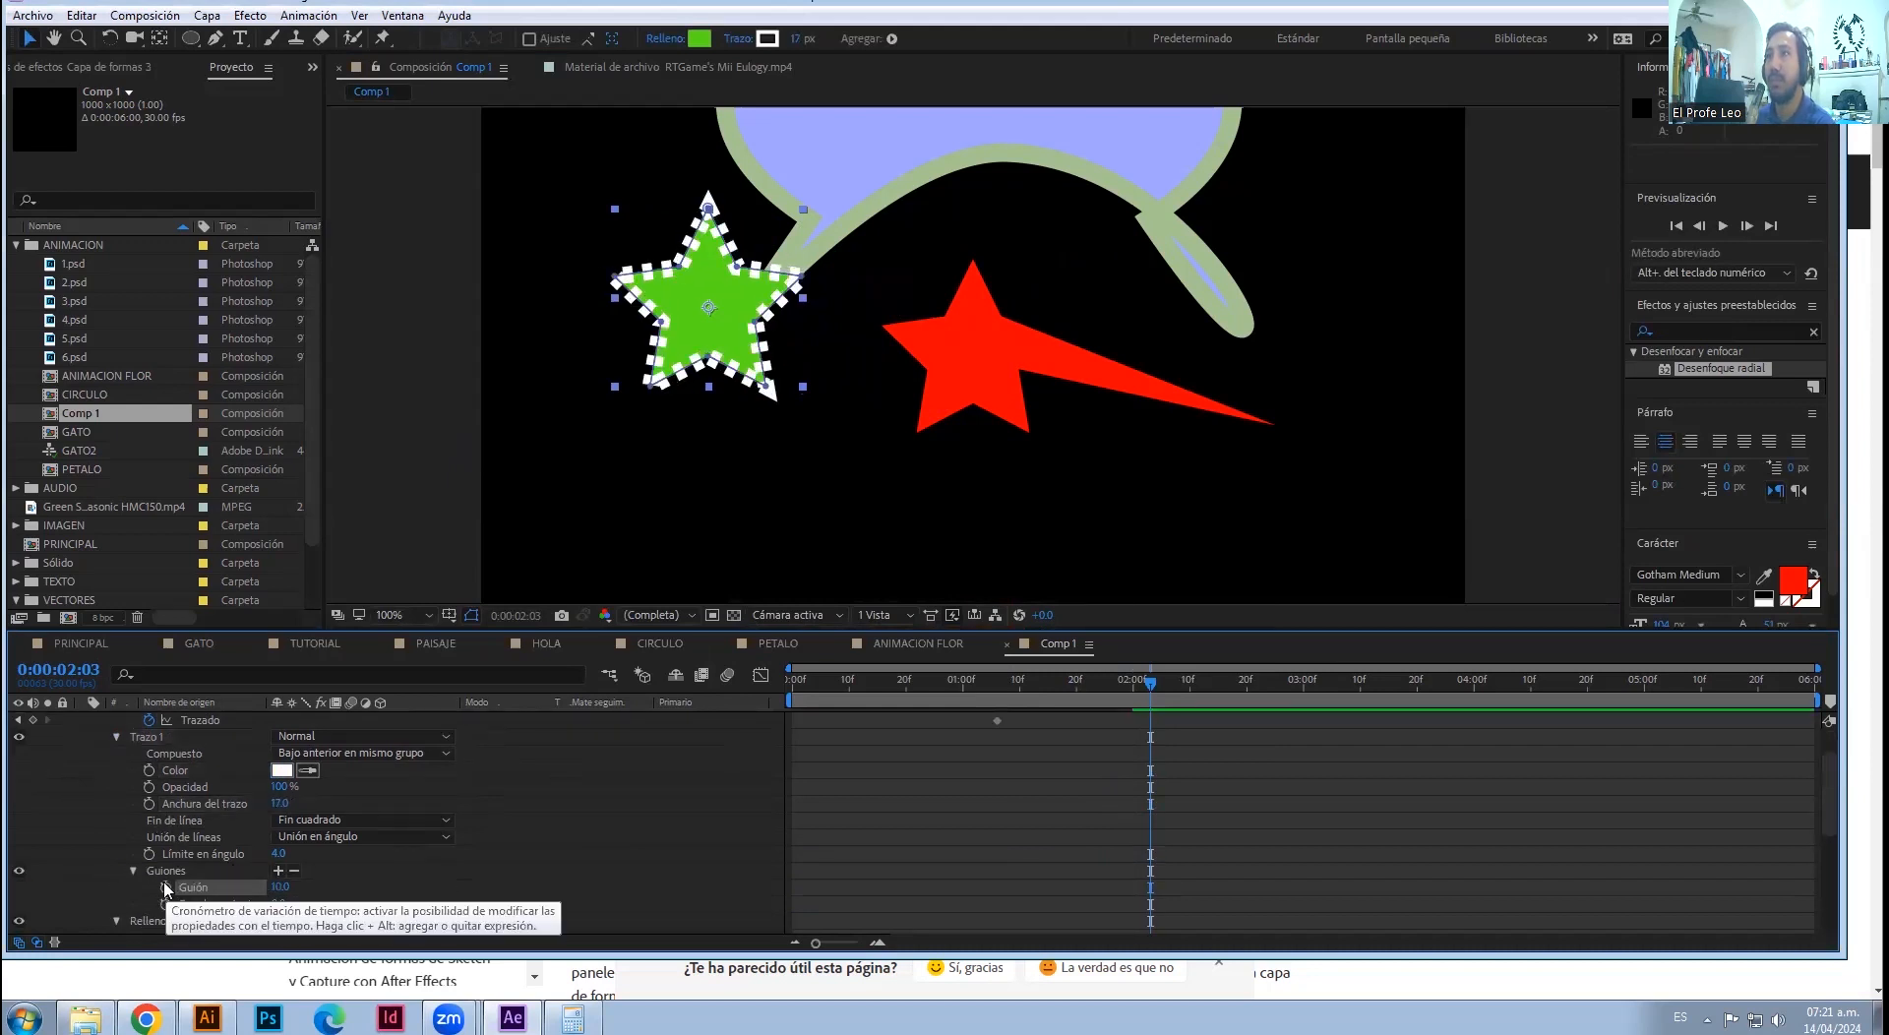
pyautogui.moveTo(278, 893)
pyautogui.mouseDown()
pyautogui.moveTo(324, 888)
pyautogui.moveTo(268, 888)
pyautogui.moveTo(286, 887)
pyautogui.mouseUp()
pyautogui.moveTo(277, 903); pyautogui.dragTo(202, 891)
# - Animate the dashes with Guión and Desplazamiento keyframes at 0:00:01:20 and values of 41 and 47 at 0:00:02:02, and preview the motion
pyautogui.click(1075, 682)
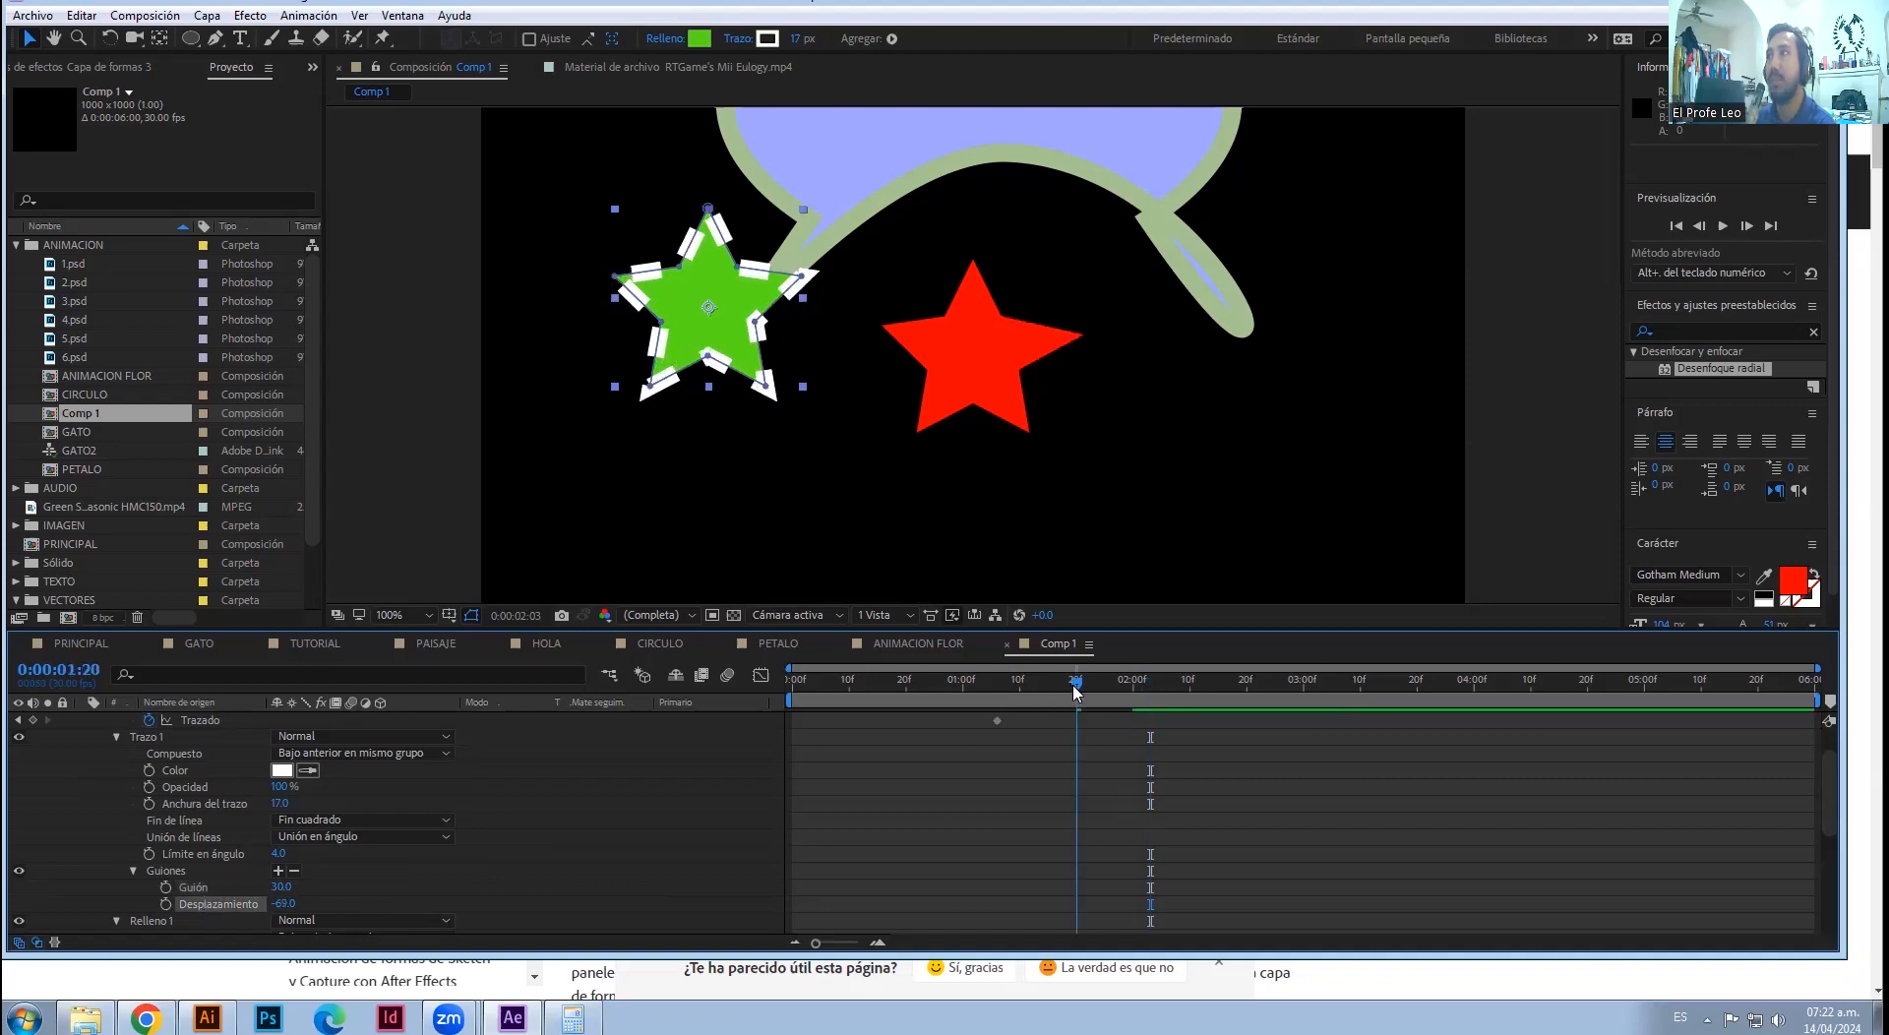
pyautogui.click(165, 904)
pyautogui.click(165, 886)
pyautogui.moveTo(1080, 720); pyautogui.dragTo(1144, 720)
pyautogui.moveTo(280, 903); pyautogui.dragTo(377, 886)
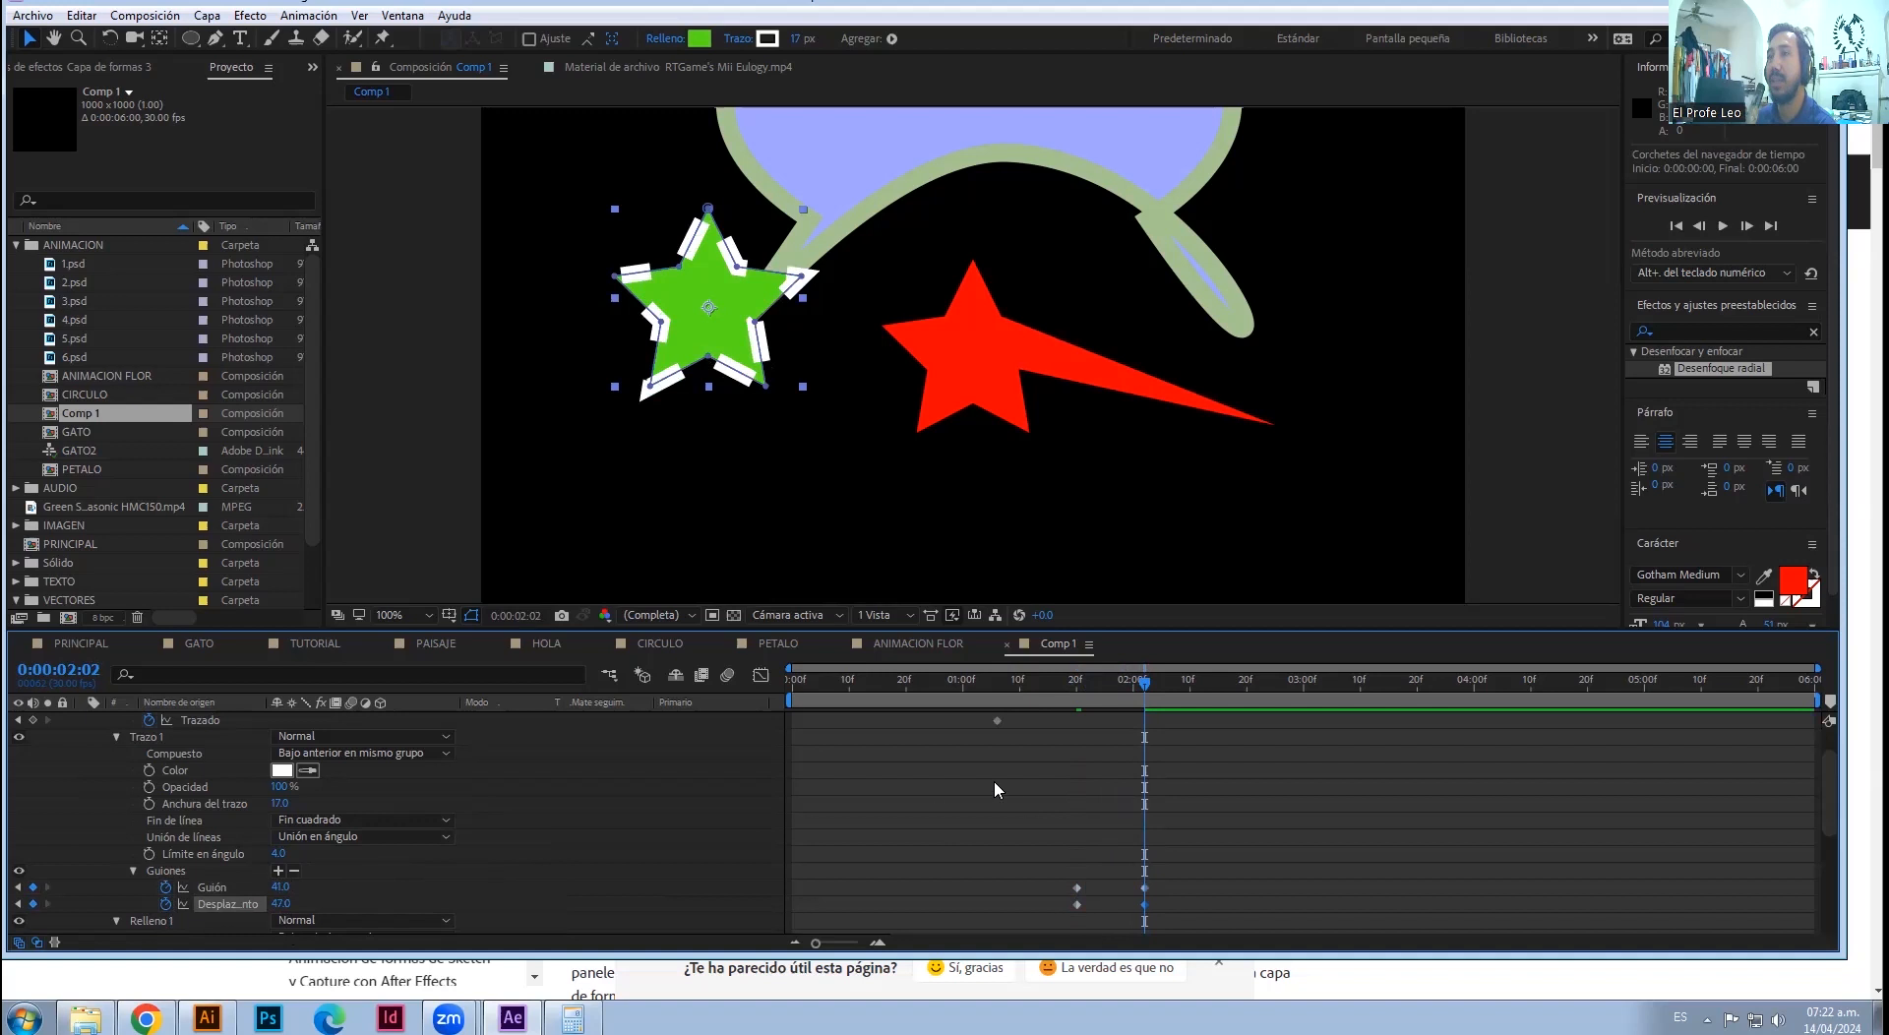
pyautogui.moveTo(1073, 689); pyautogui.dragTo(1139, 679)
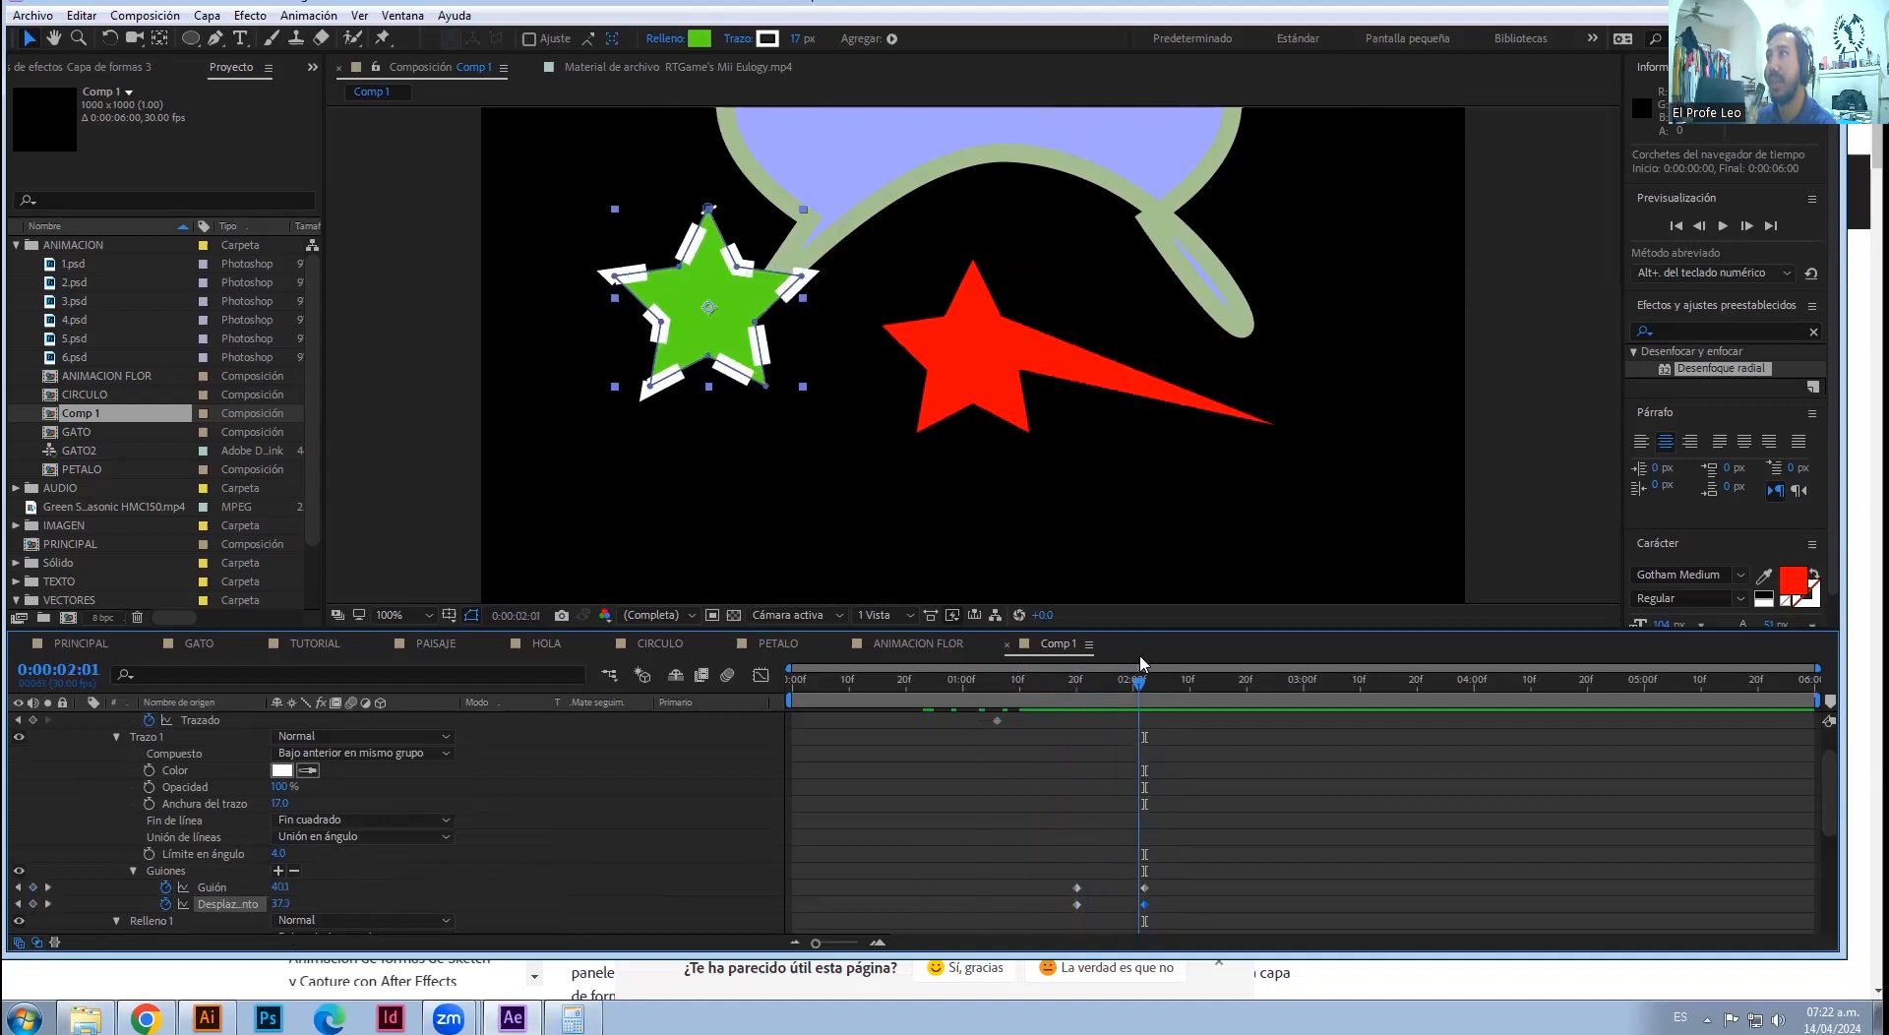
# - Add Recortar trazados to Capa de formas 3 and expand its properties
pyautogui.scroll(1, 439, 760)
pyautogui.click(448, 737)
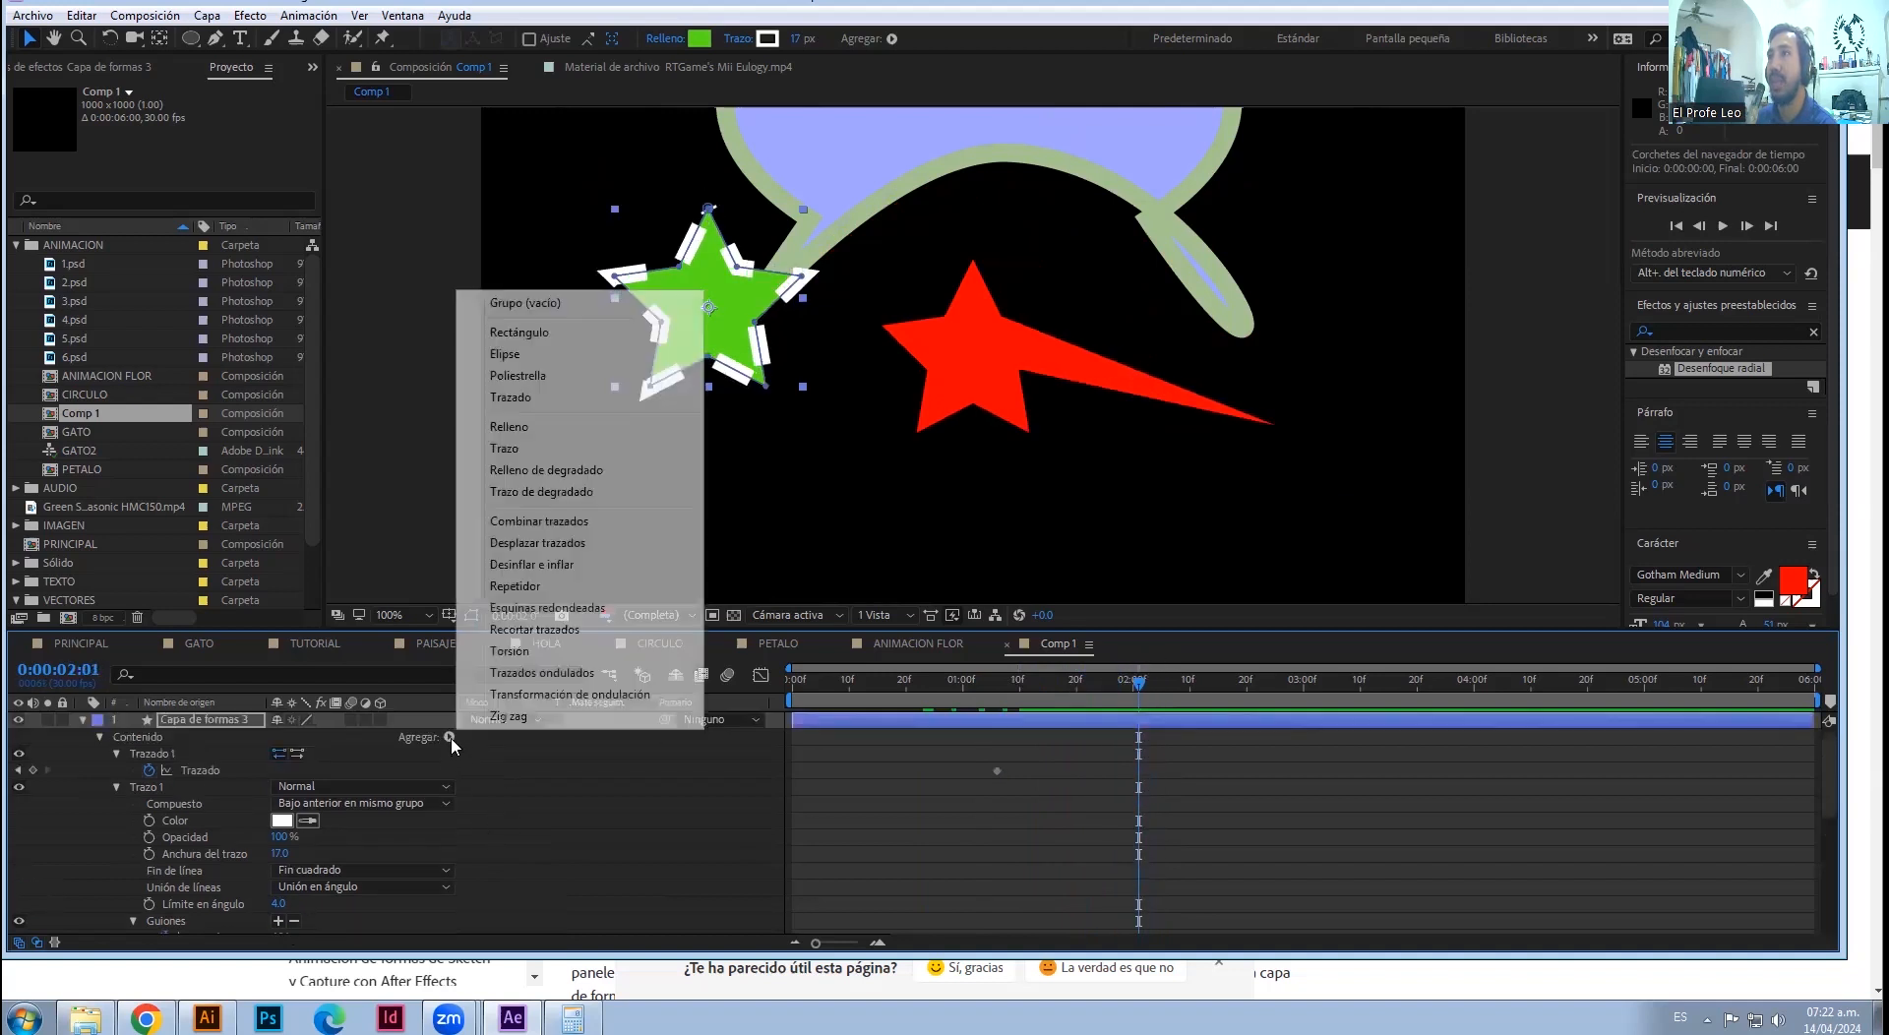
pyautogui.click(534, 628)
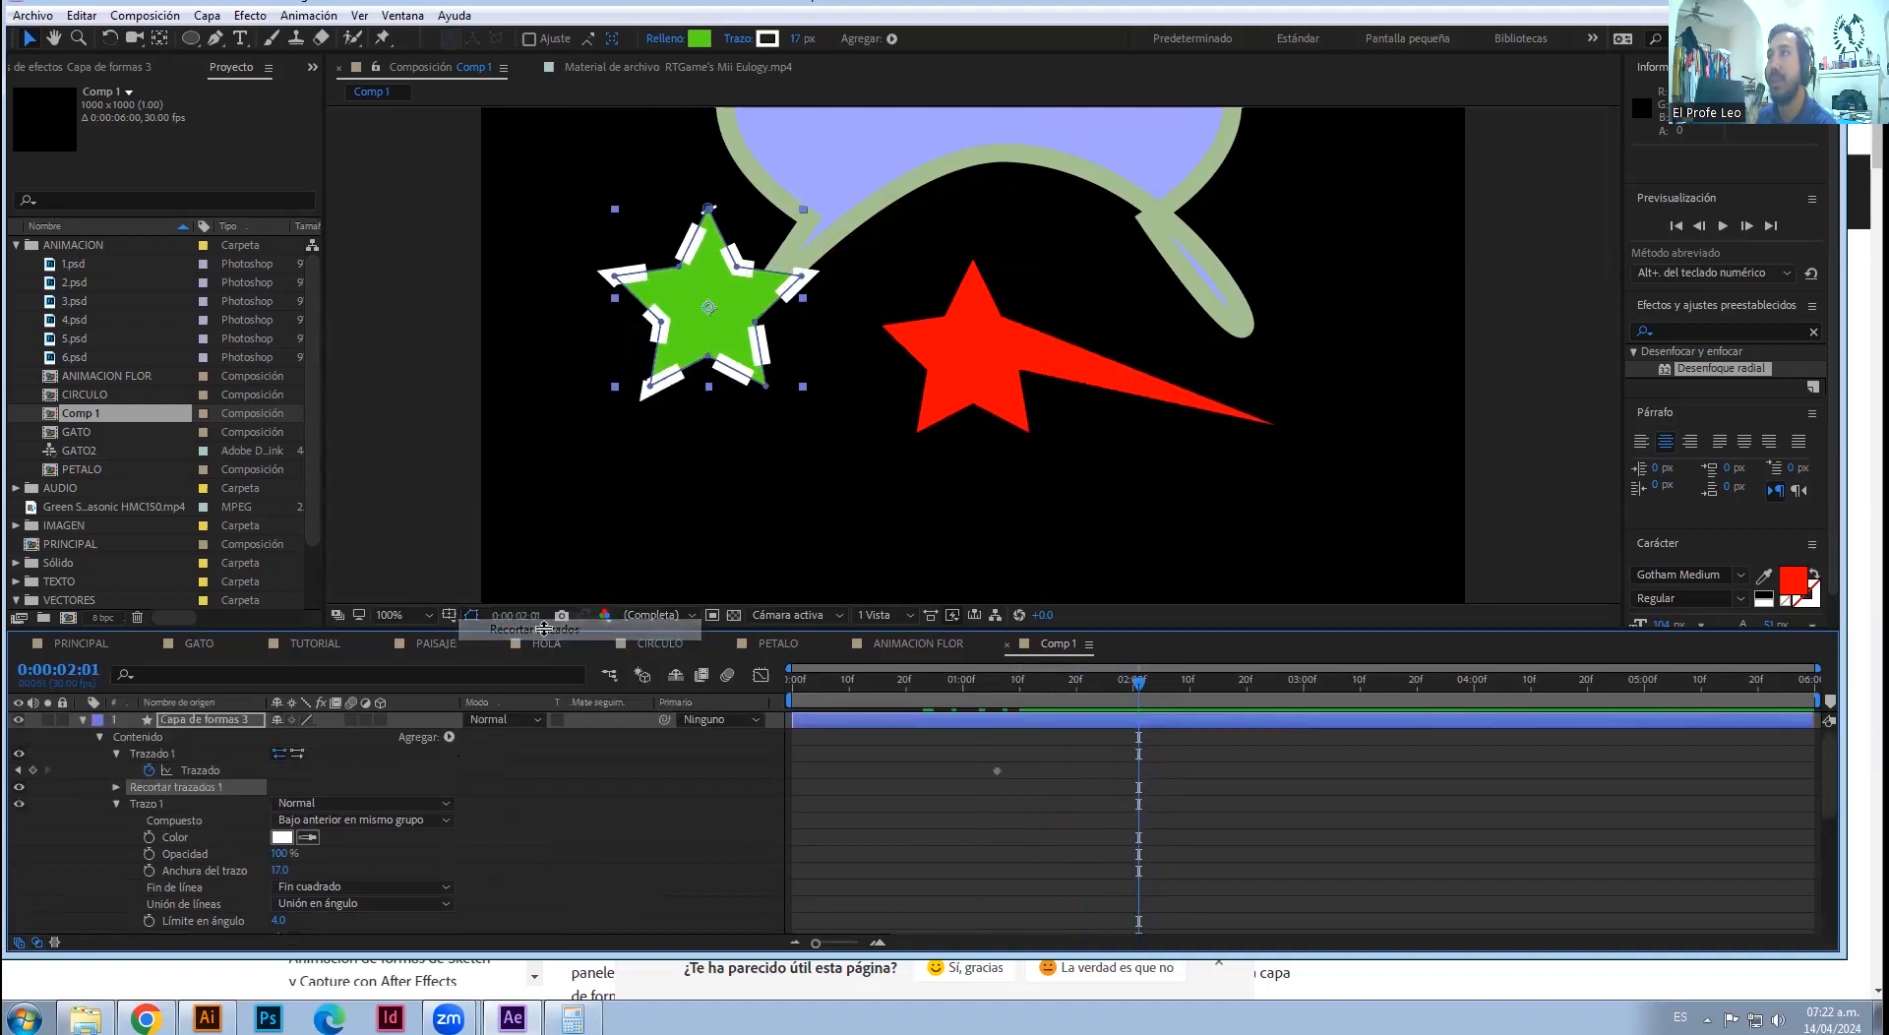
pyautogui.click(116, 787)
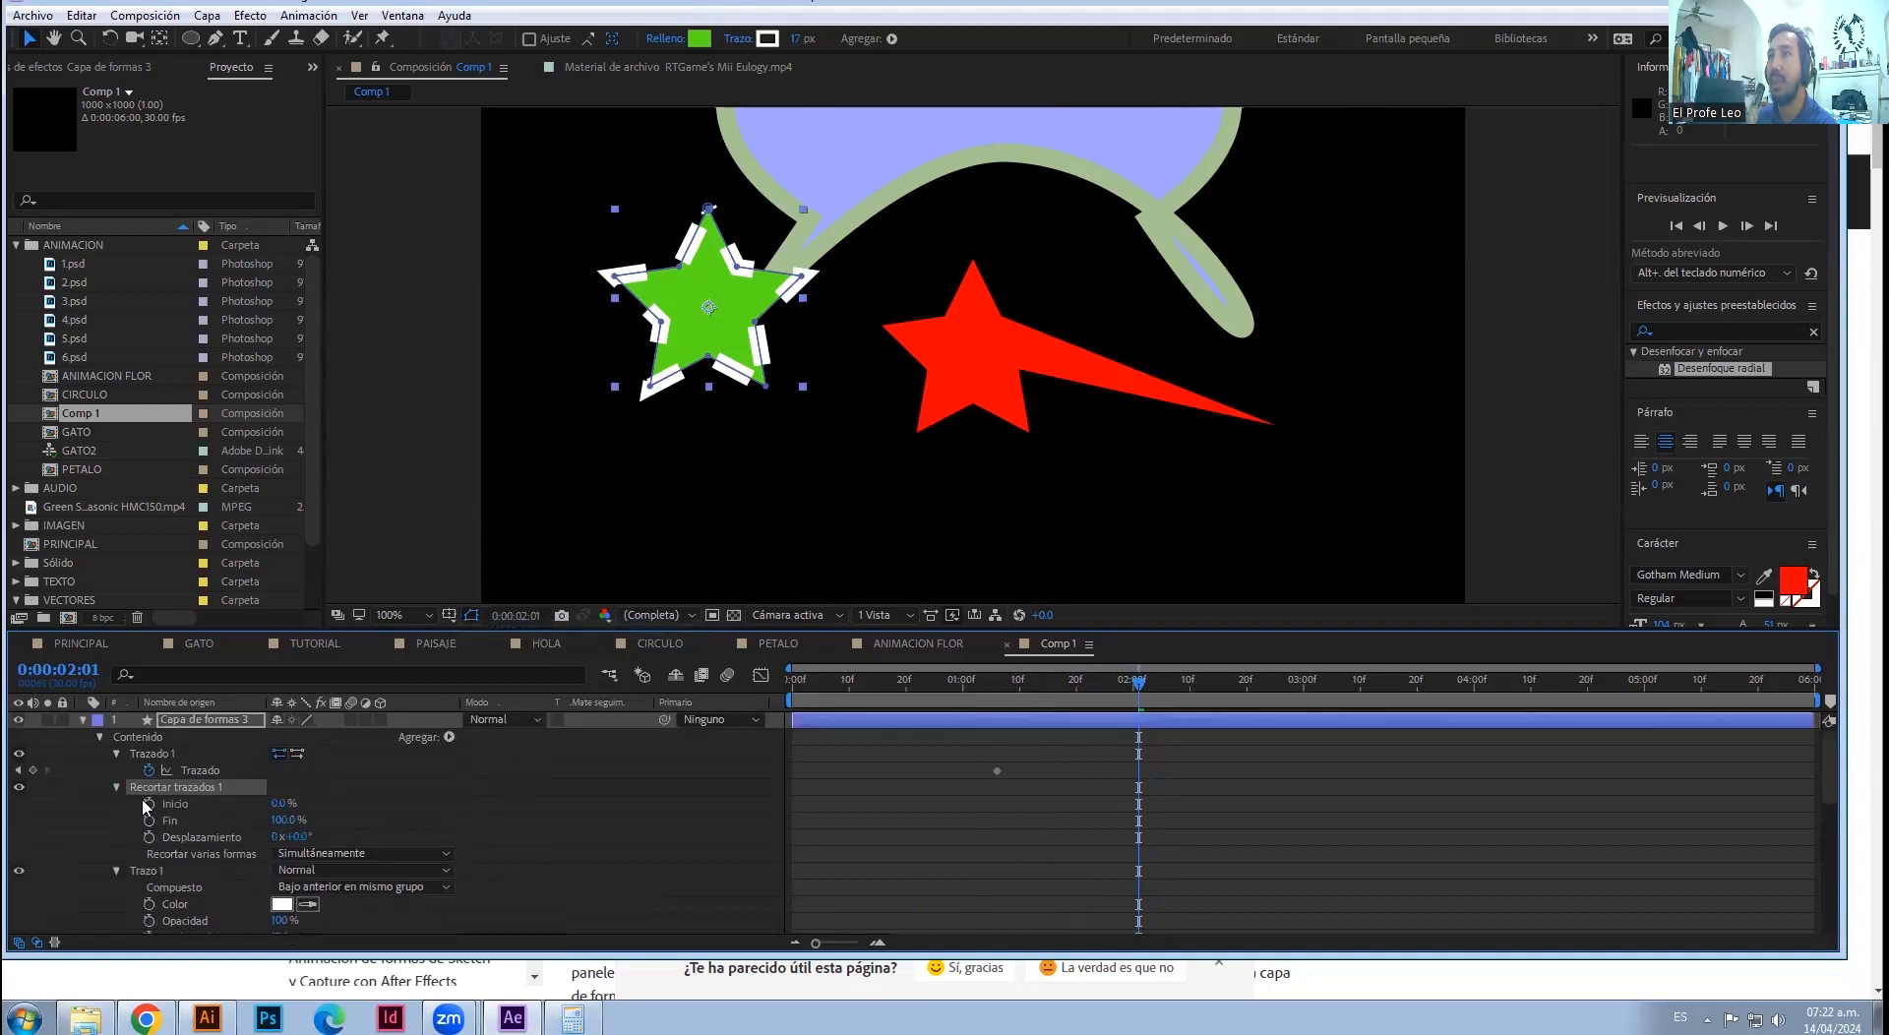
# - Animate the trim's Inicio from 0% at 0:00:02:01 to 98% at 0:00:02:21, and preview it
pyautogui.click(148, 804)
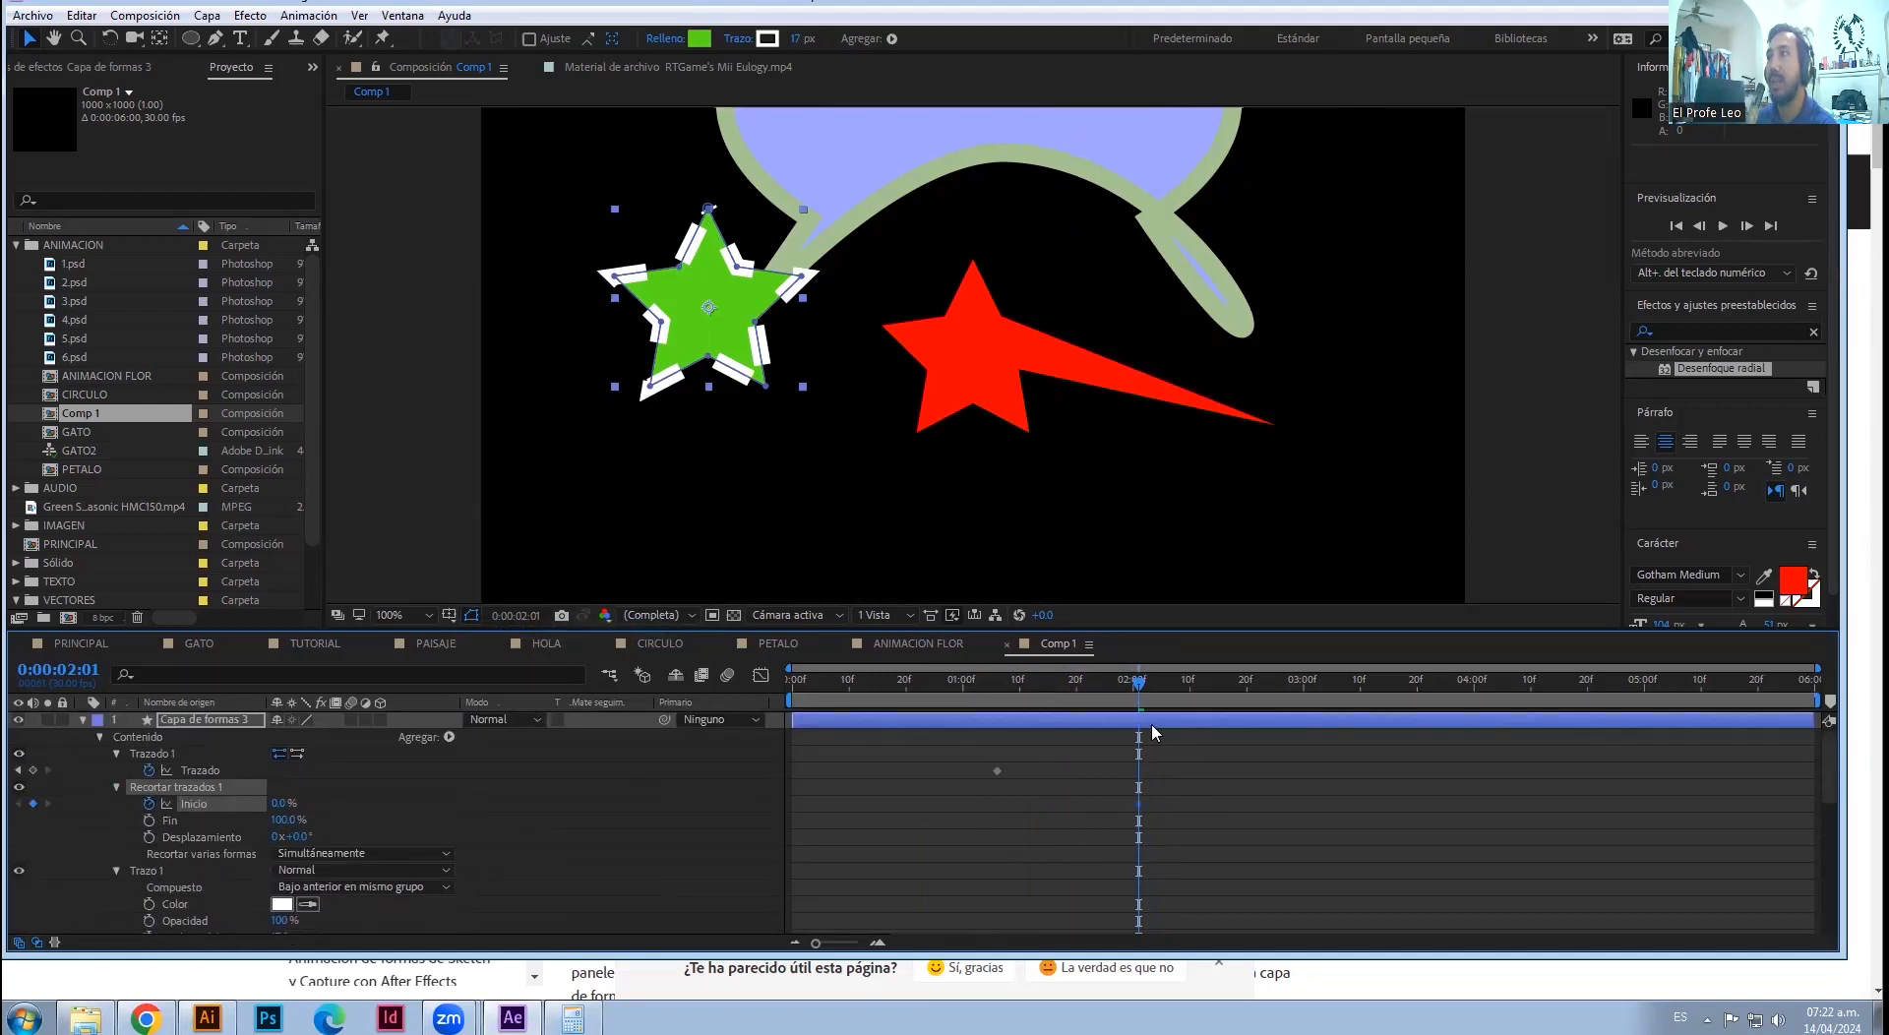
pyautogui.moveTo(1134, 687); pyautogui.dragTo(1252, 681)
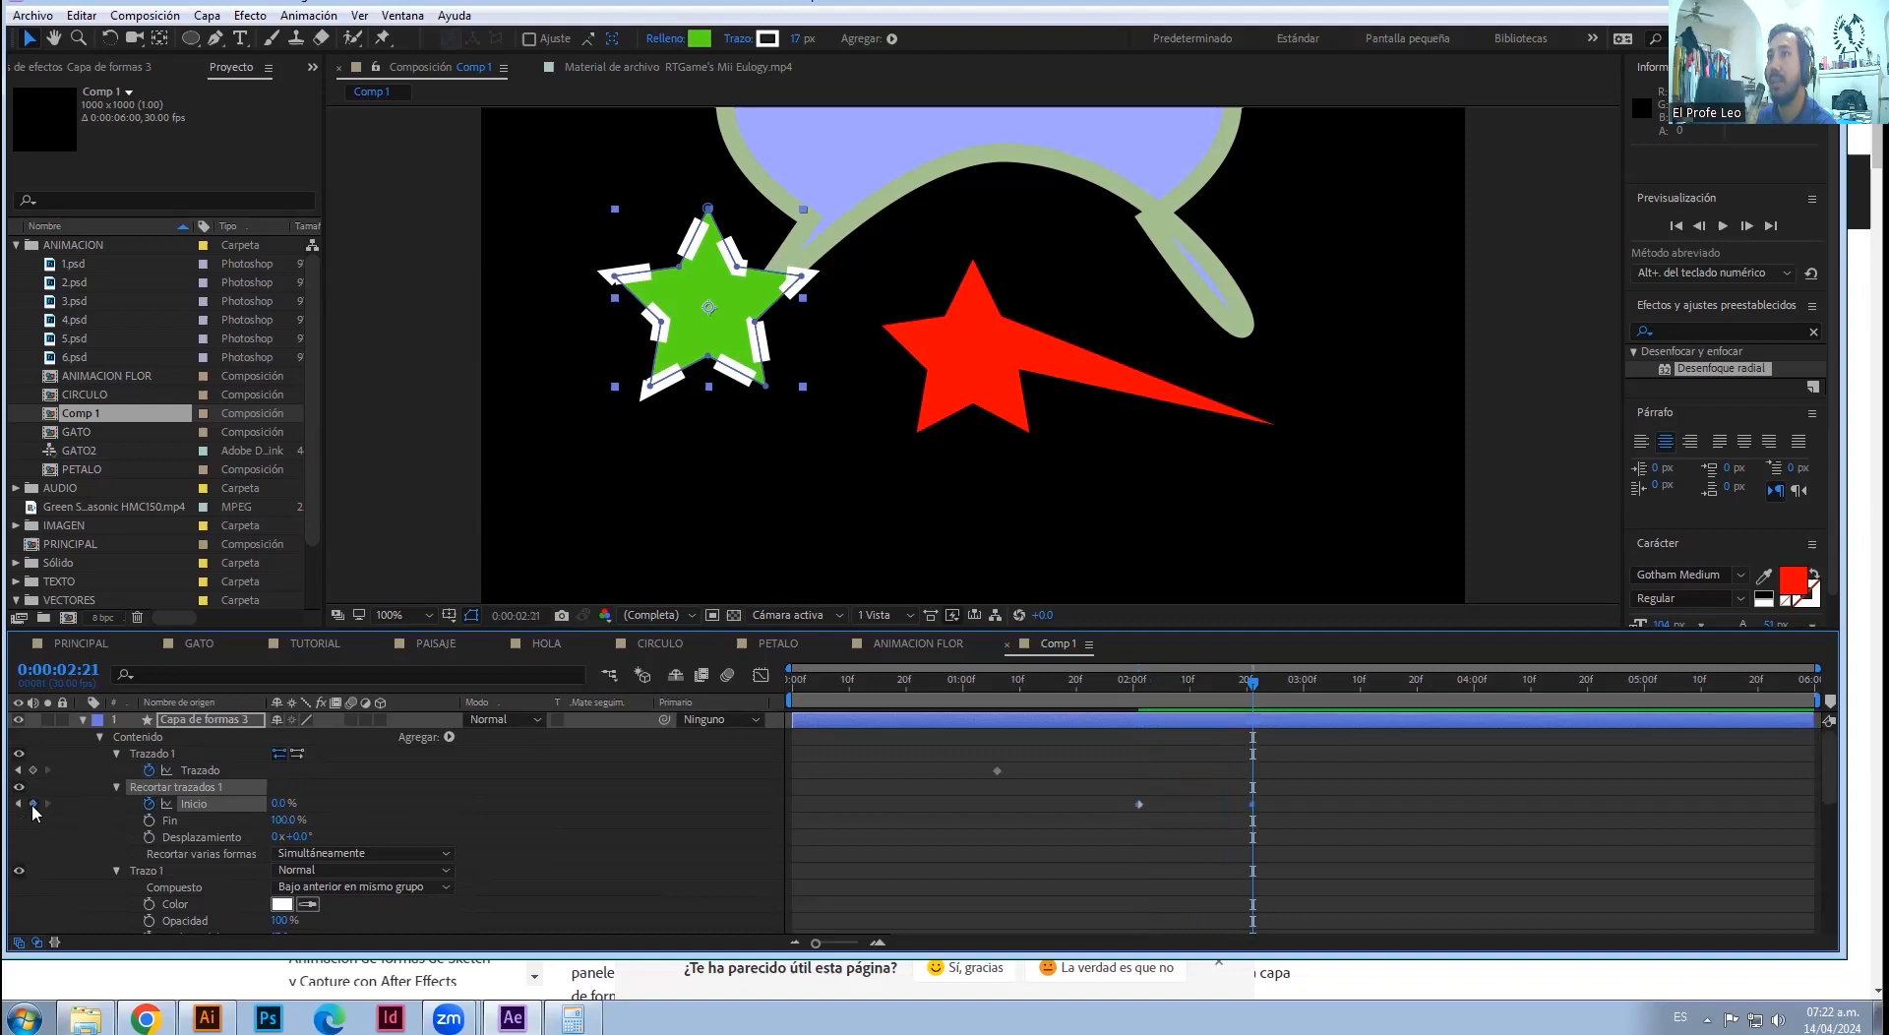
pyautogui.moveTo(283, 803); pyautogui.dragTo(362, 793)
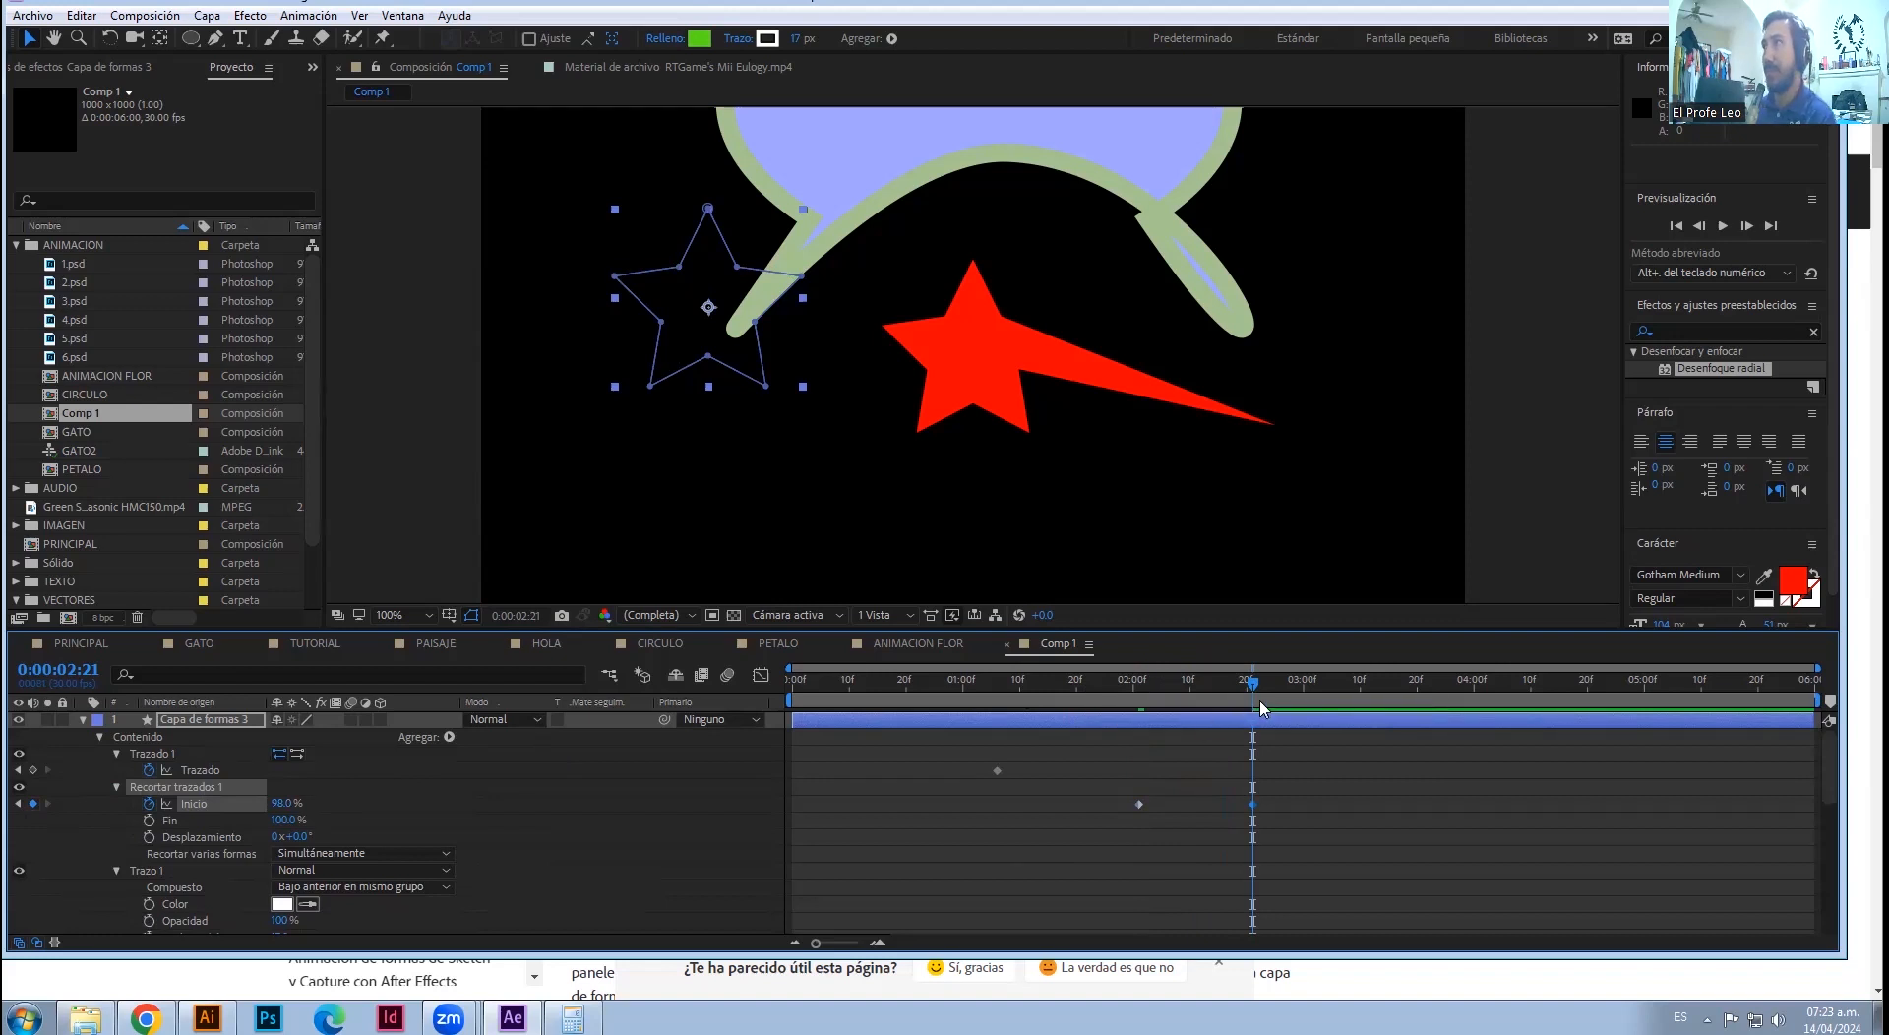
pyautogui.moveTo(1251, 689)
pyautogui.mouseDown()
pyautogui.moveTo(1127, 687)
pyautogui.moveTo(1248, 699)
pyautogui.mouseUp()
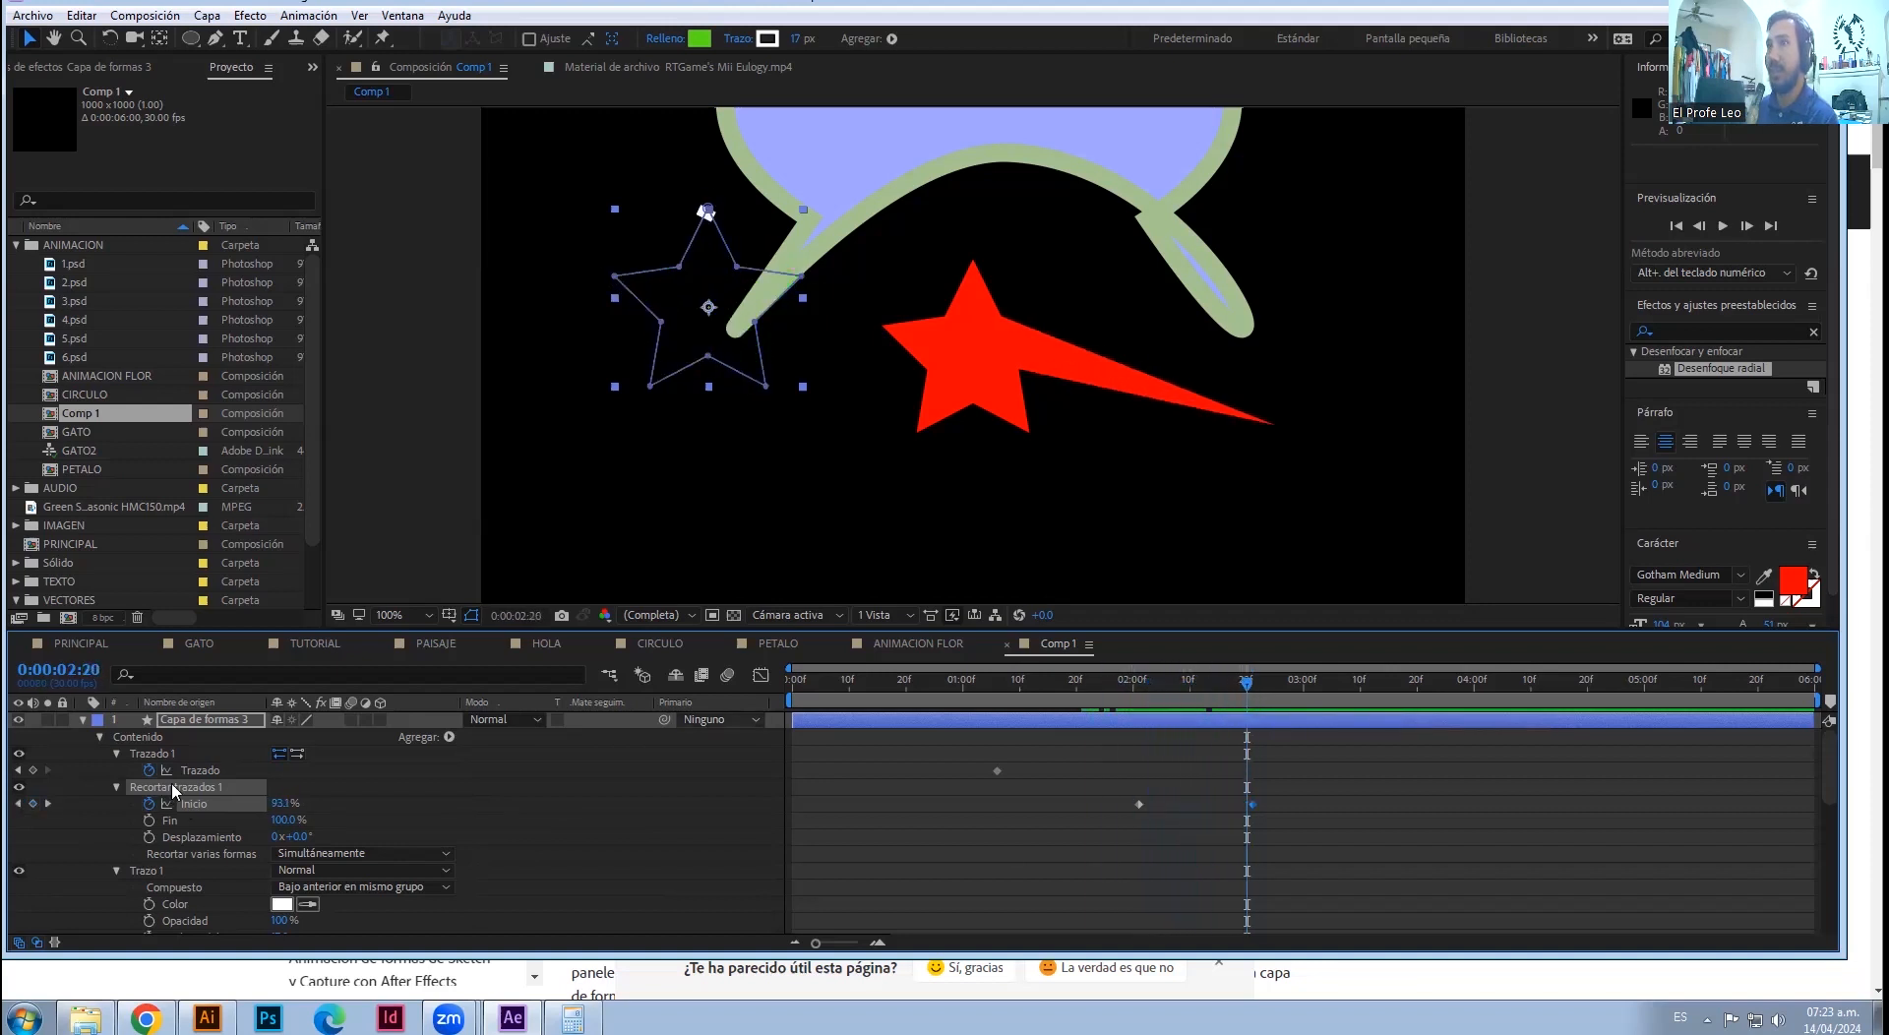
# - Add Zig zag to Capa de formas 3 and keyframe its Tamaño at 0:00:02:20 and at 0:00:02:02 with a value of 72
pyautogui.click(449, 737)
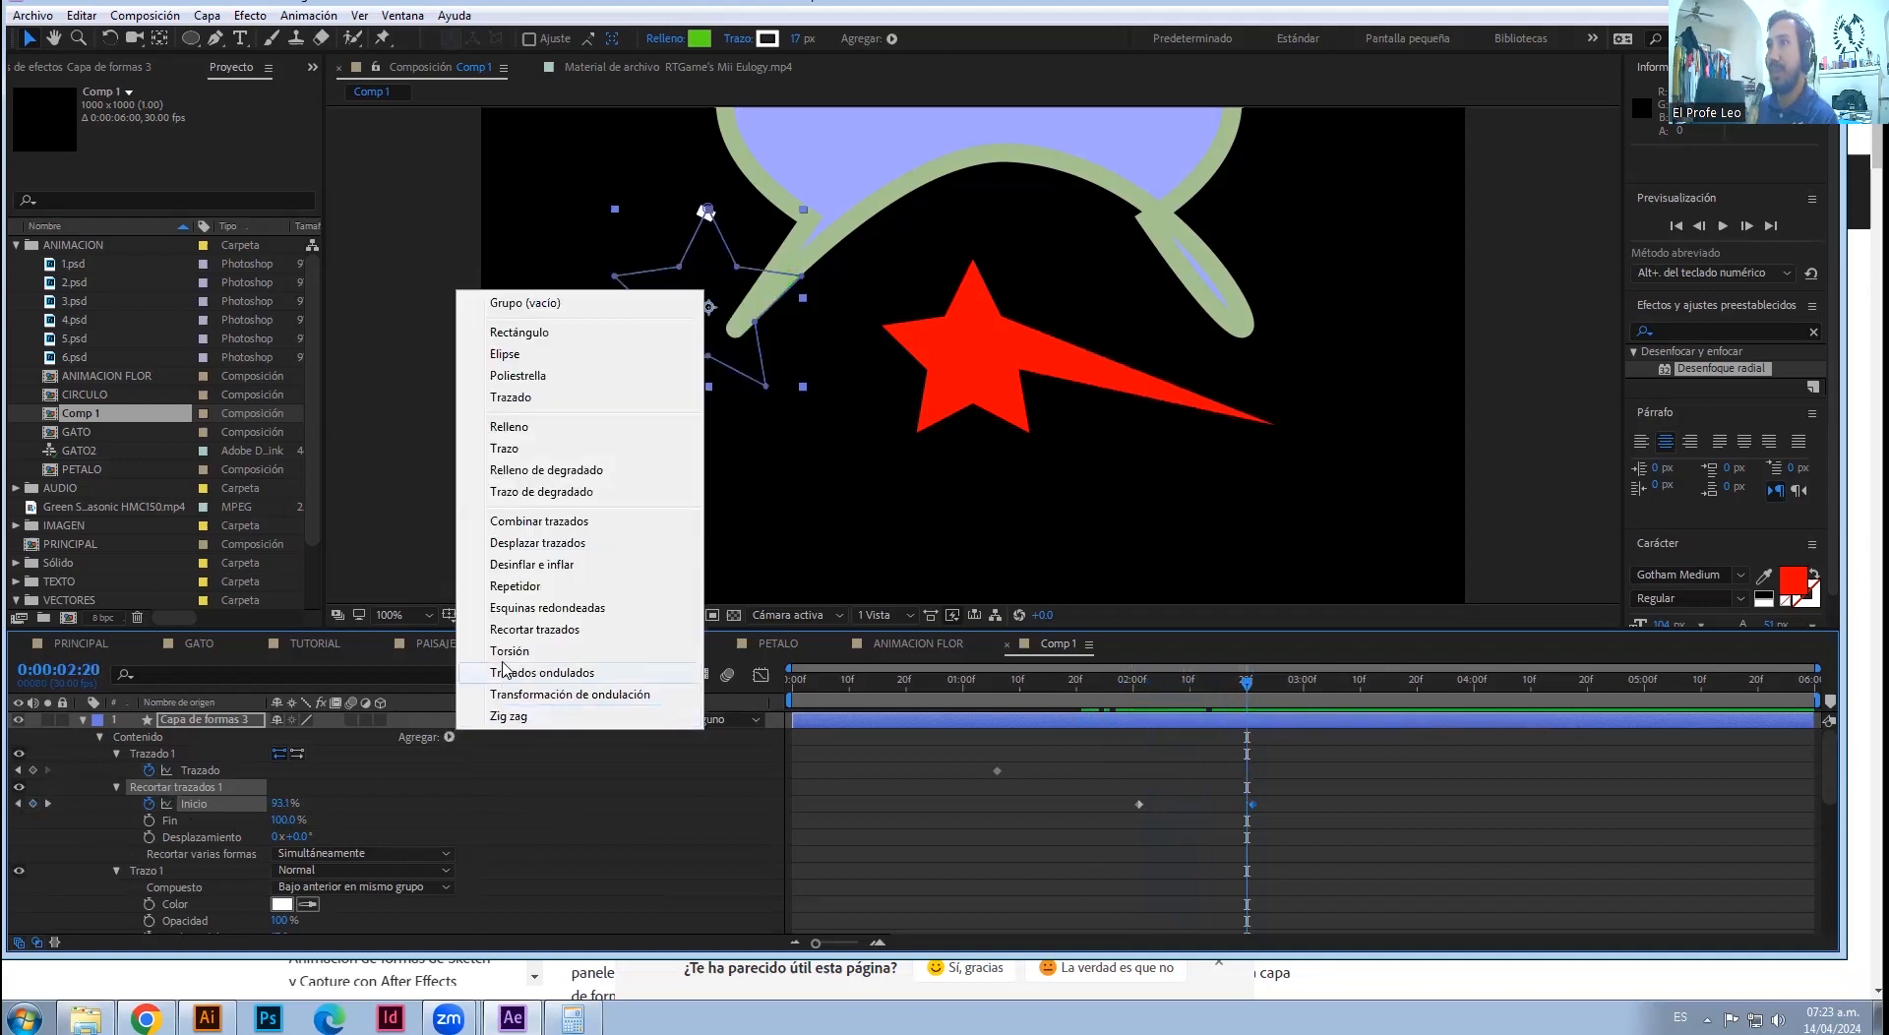
pyautogui.click(513, 723)
pyautogui.click(116, 872)
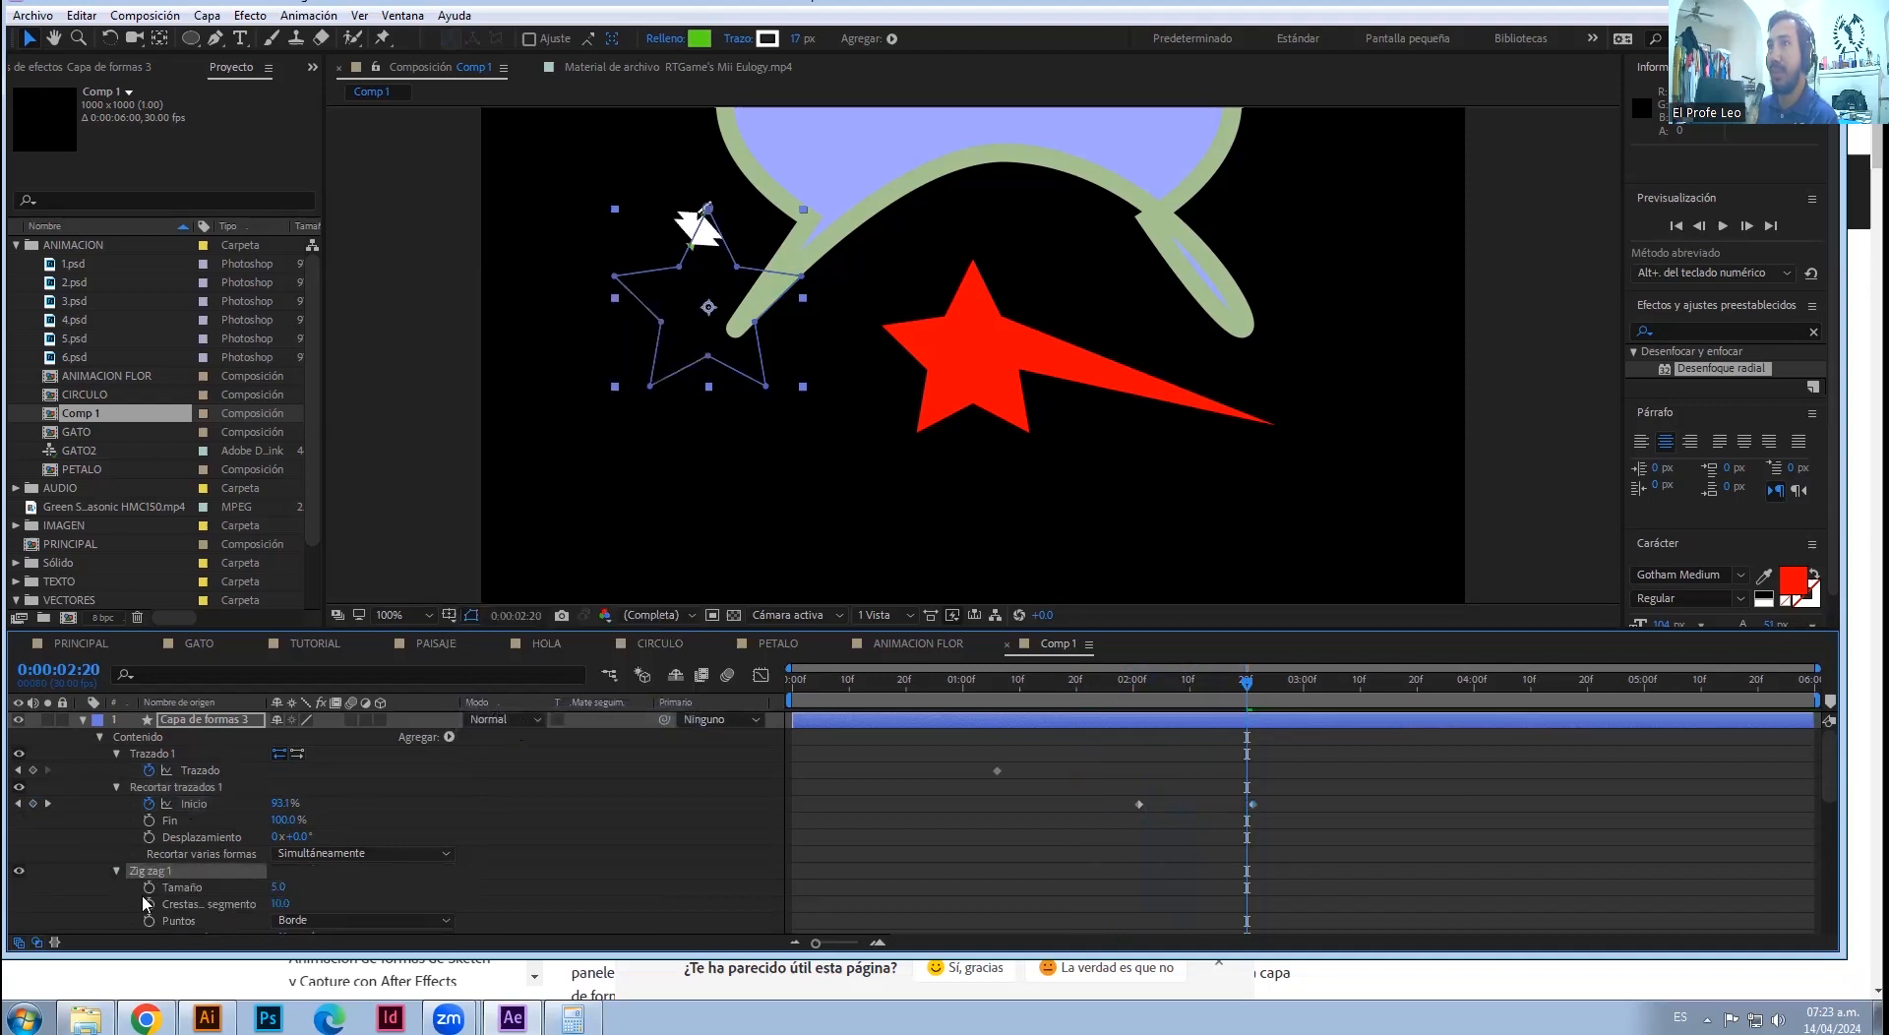
pyautogui.moveTo(1247, 699)
pyautogui.mouseDown()
pyautogui.moveTo(1342, 689)
pyautogui.moveTo(1103, 698)
pyautogui.moveTo(1145, 694)
pyautogui.mouseUp()
pyautogui.moveTo(280, 887); pyautogui.dragTo(345, 866)
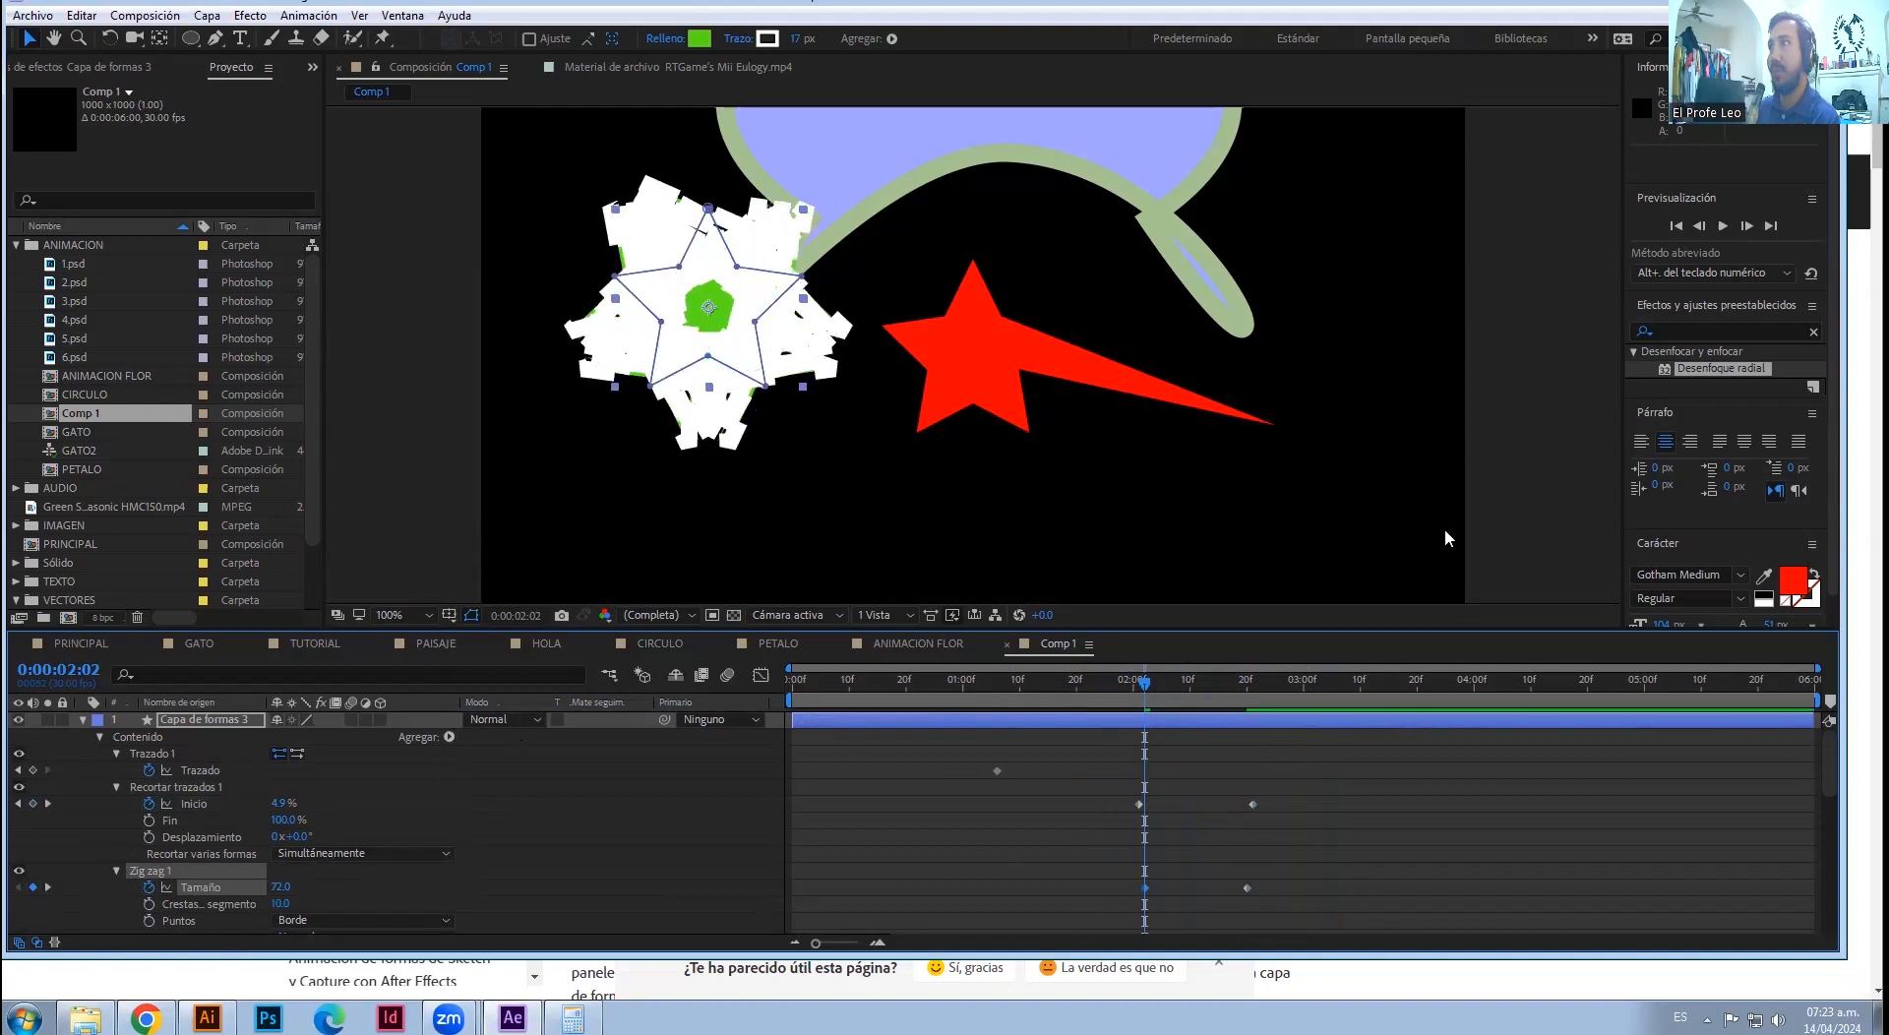
# - Scrub through Comp 1 to preview the animated green star and the red shape's morph
pyautogui.moveTo(1144, 687)
pyautogui.mouseDown()
pyautogui.moveTo(899, 689)
pyautogui.moveTo(1276, 688)
pyautogui.moveTo(1059, 688)
pyautogui.moveTo(1271, 694)
pyautogui.moveTo(1157, 716)
pyautogui.mouseUp()
pyautogui.scroll(-2, 1113, 384)
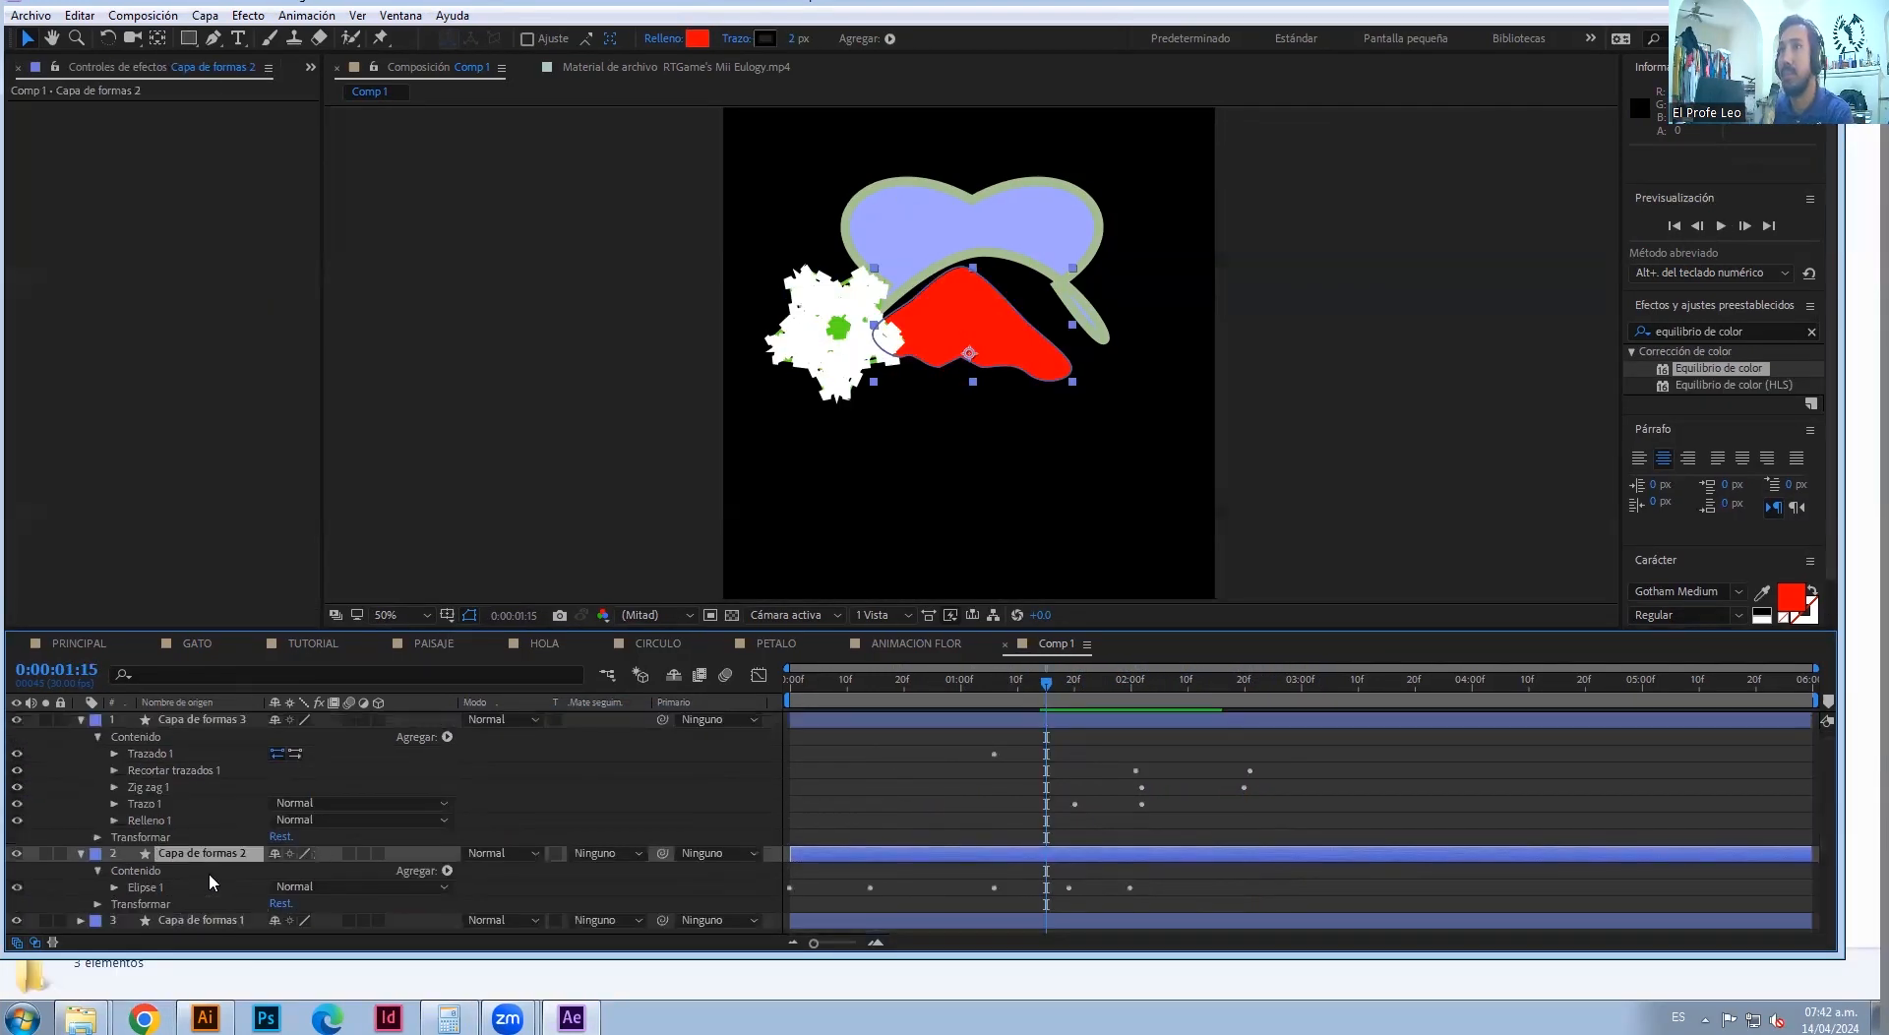
pyautogui.click(1083, 718)
pyautogui.moveTo(1046, 692)
pyautogui.mouseDown()
pyautogui.moveTo(1255, 693)
pyautogui.moveTo(898, 702)
pyautogui.mouseUp()
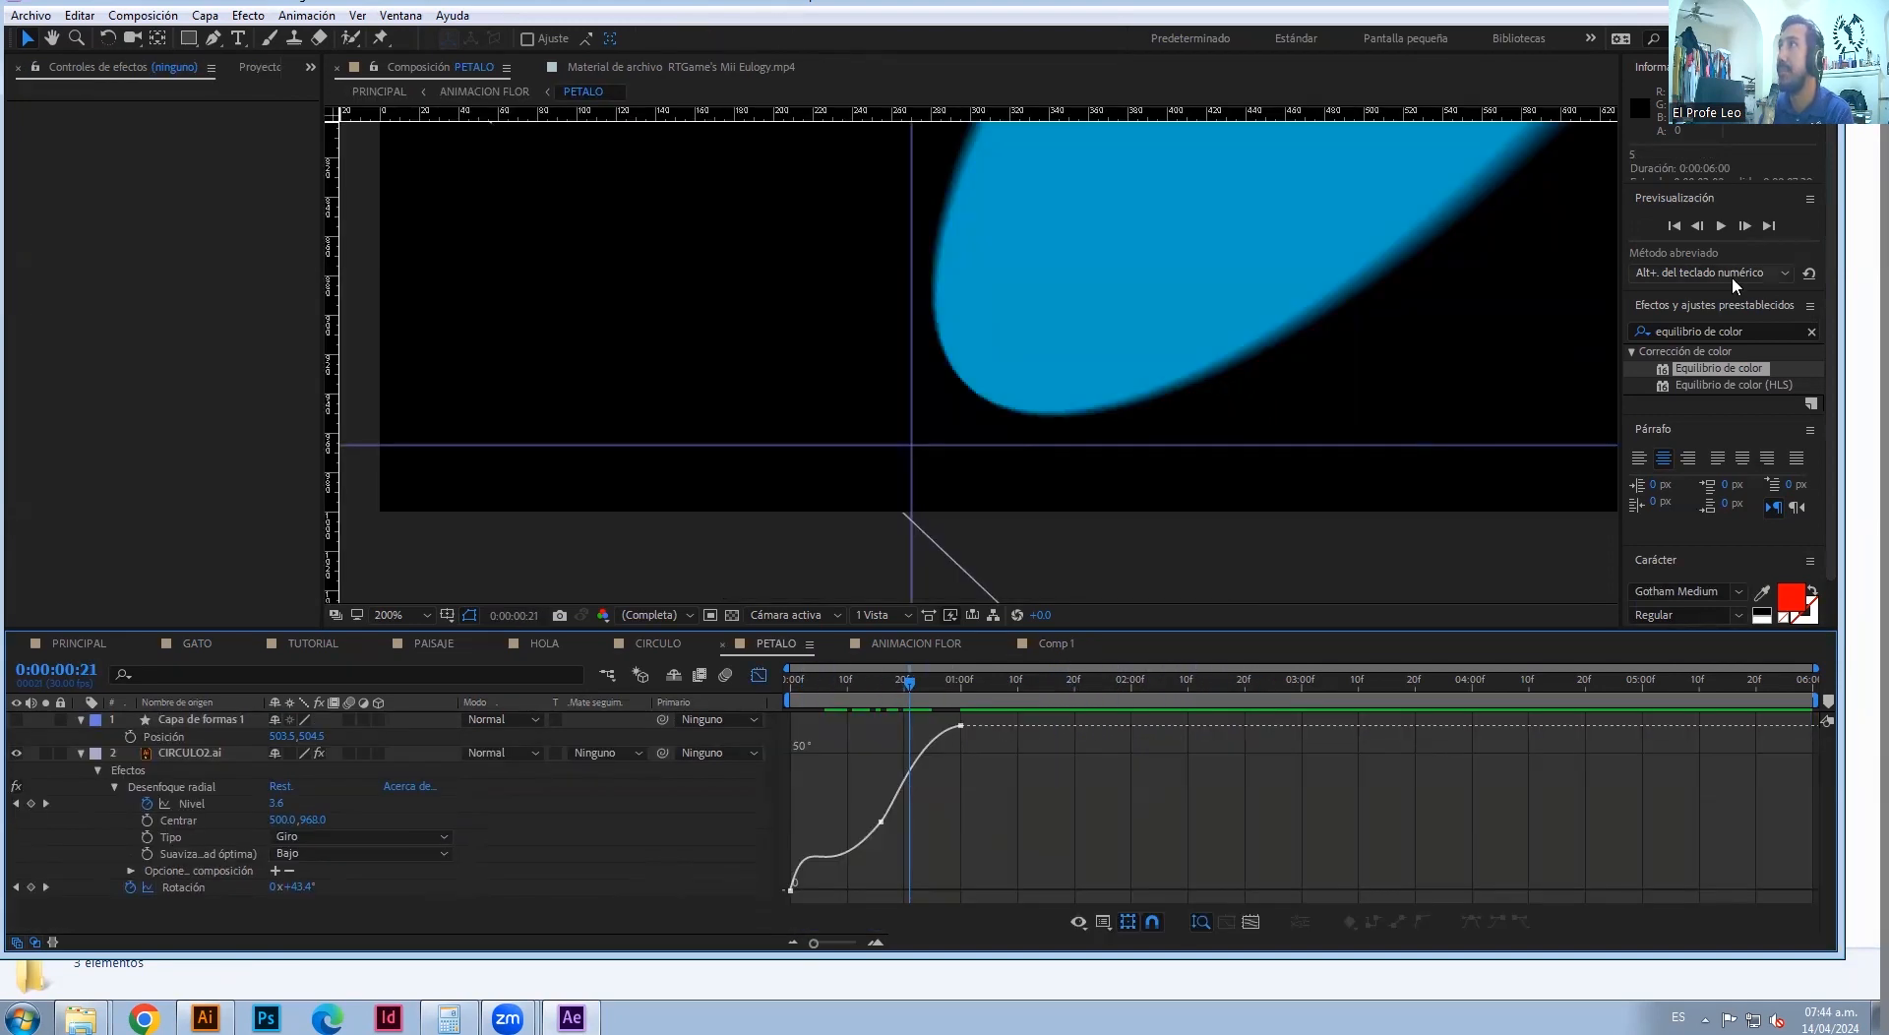
# - Select the middle Rotación keyframe of CIRCULO2.ai on the speed curve in the PETALO composition
pyautogui.click(882, 822)
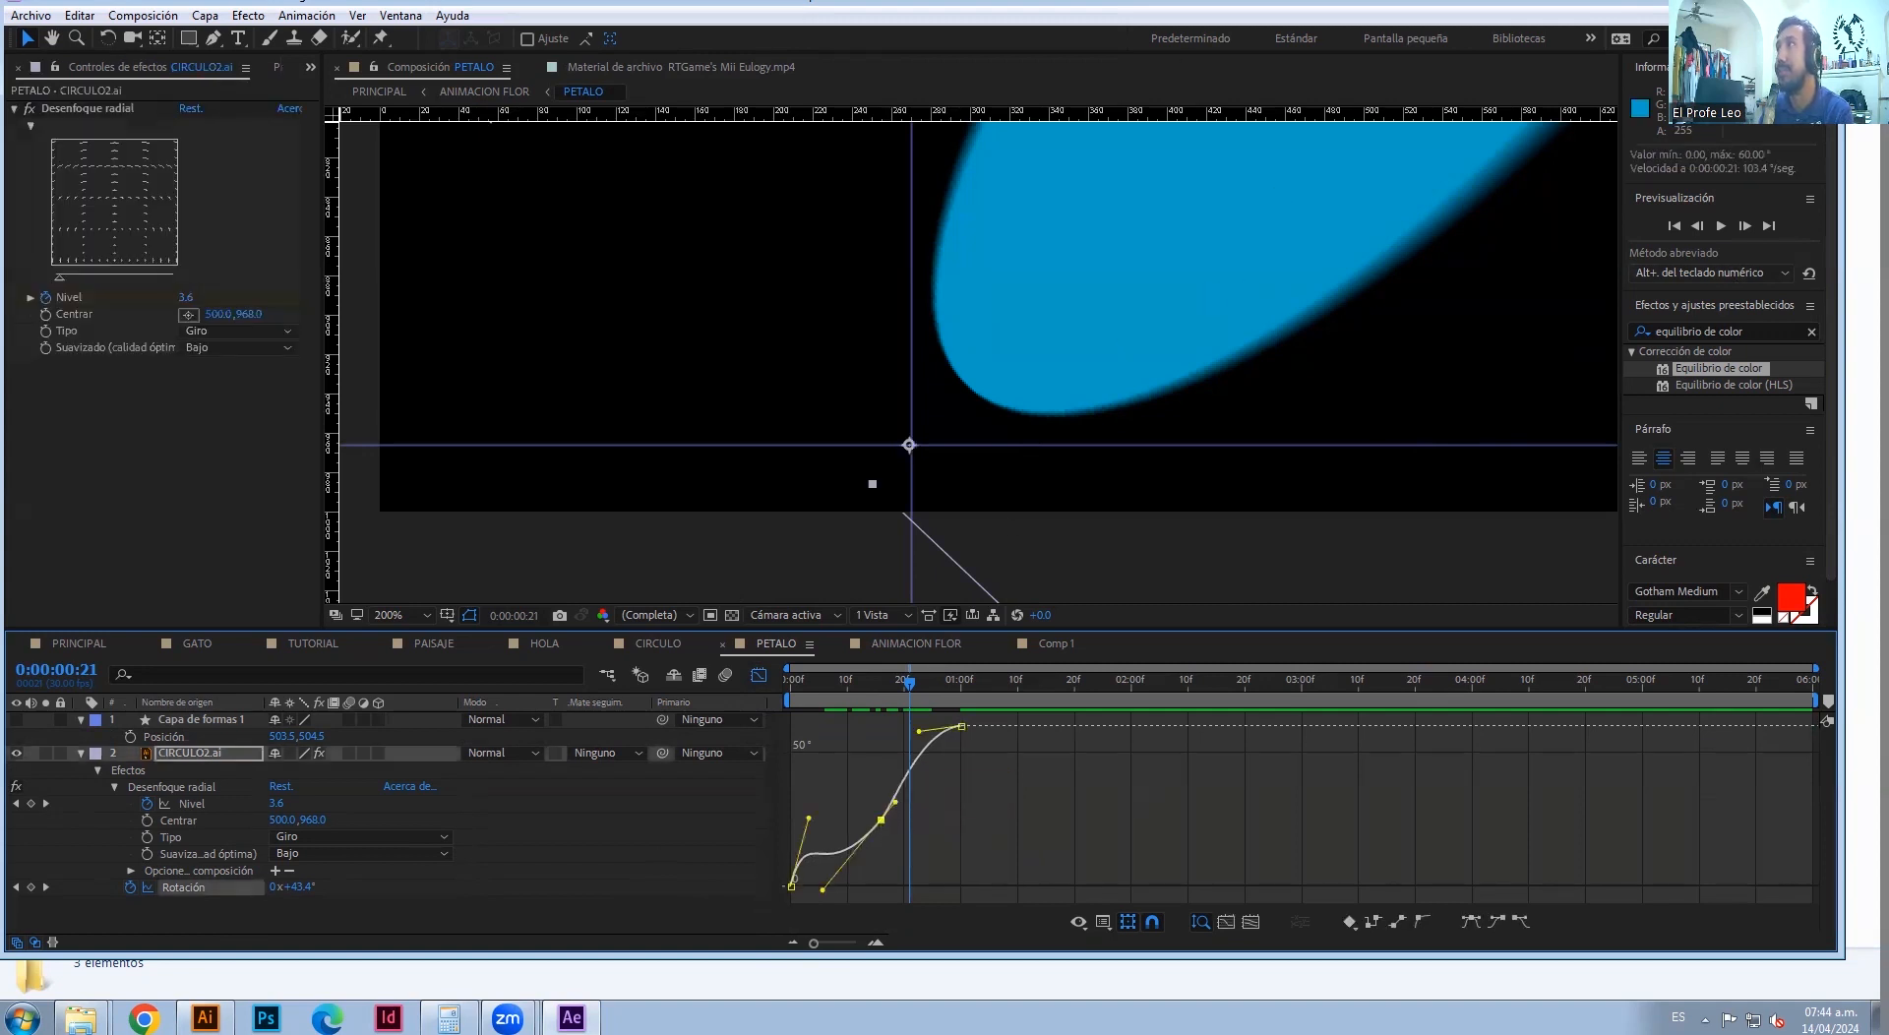